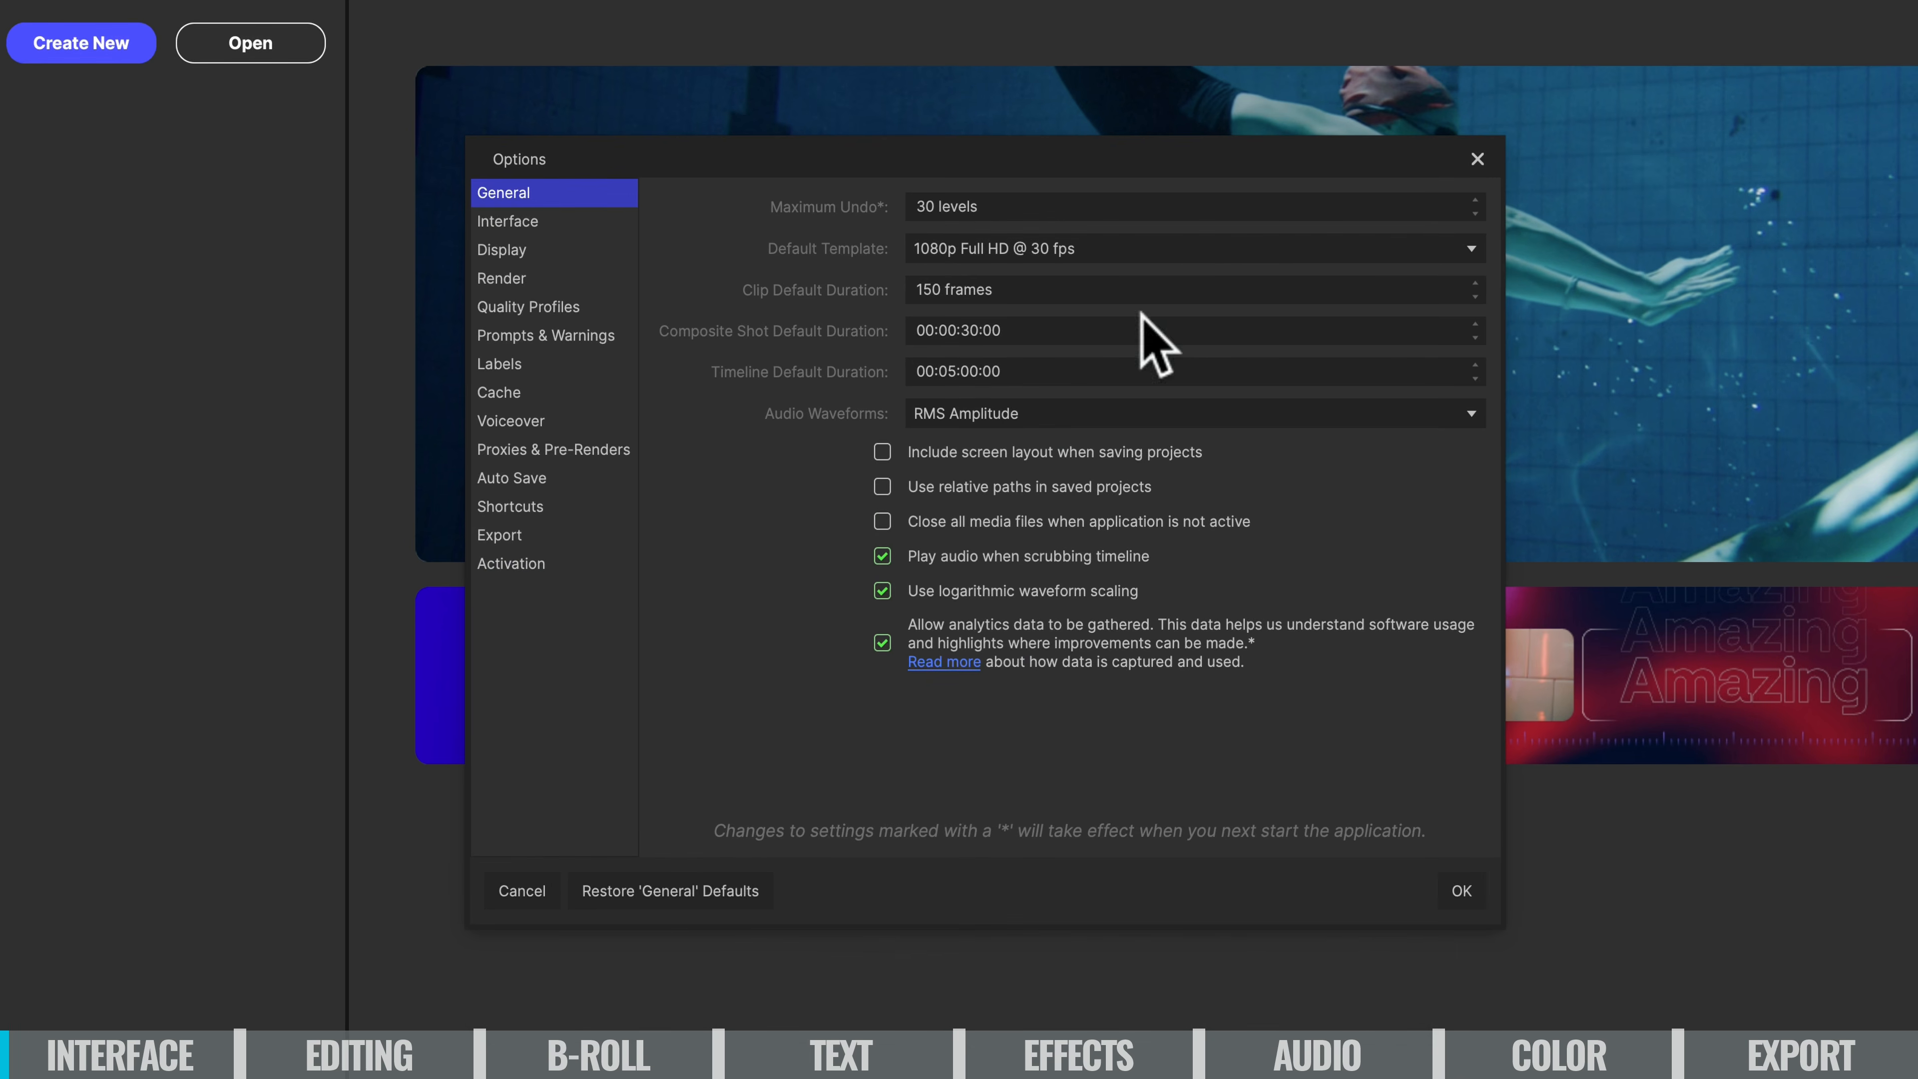
Check the licence activation details in the program options and close the options.
left_click(548, 568)
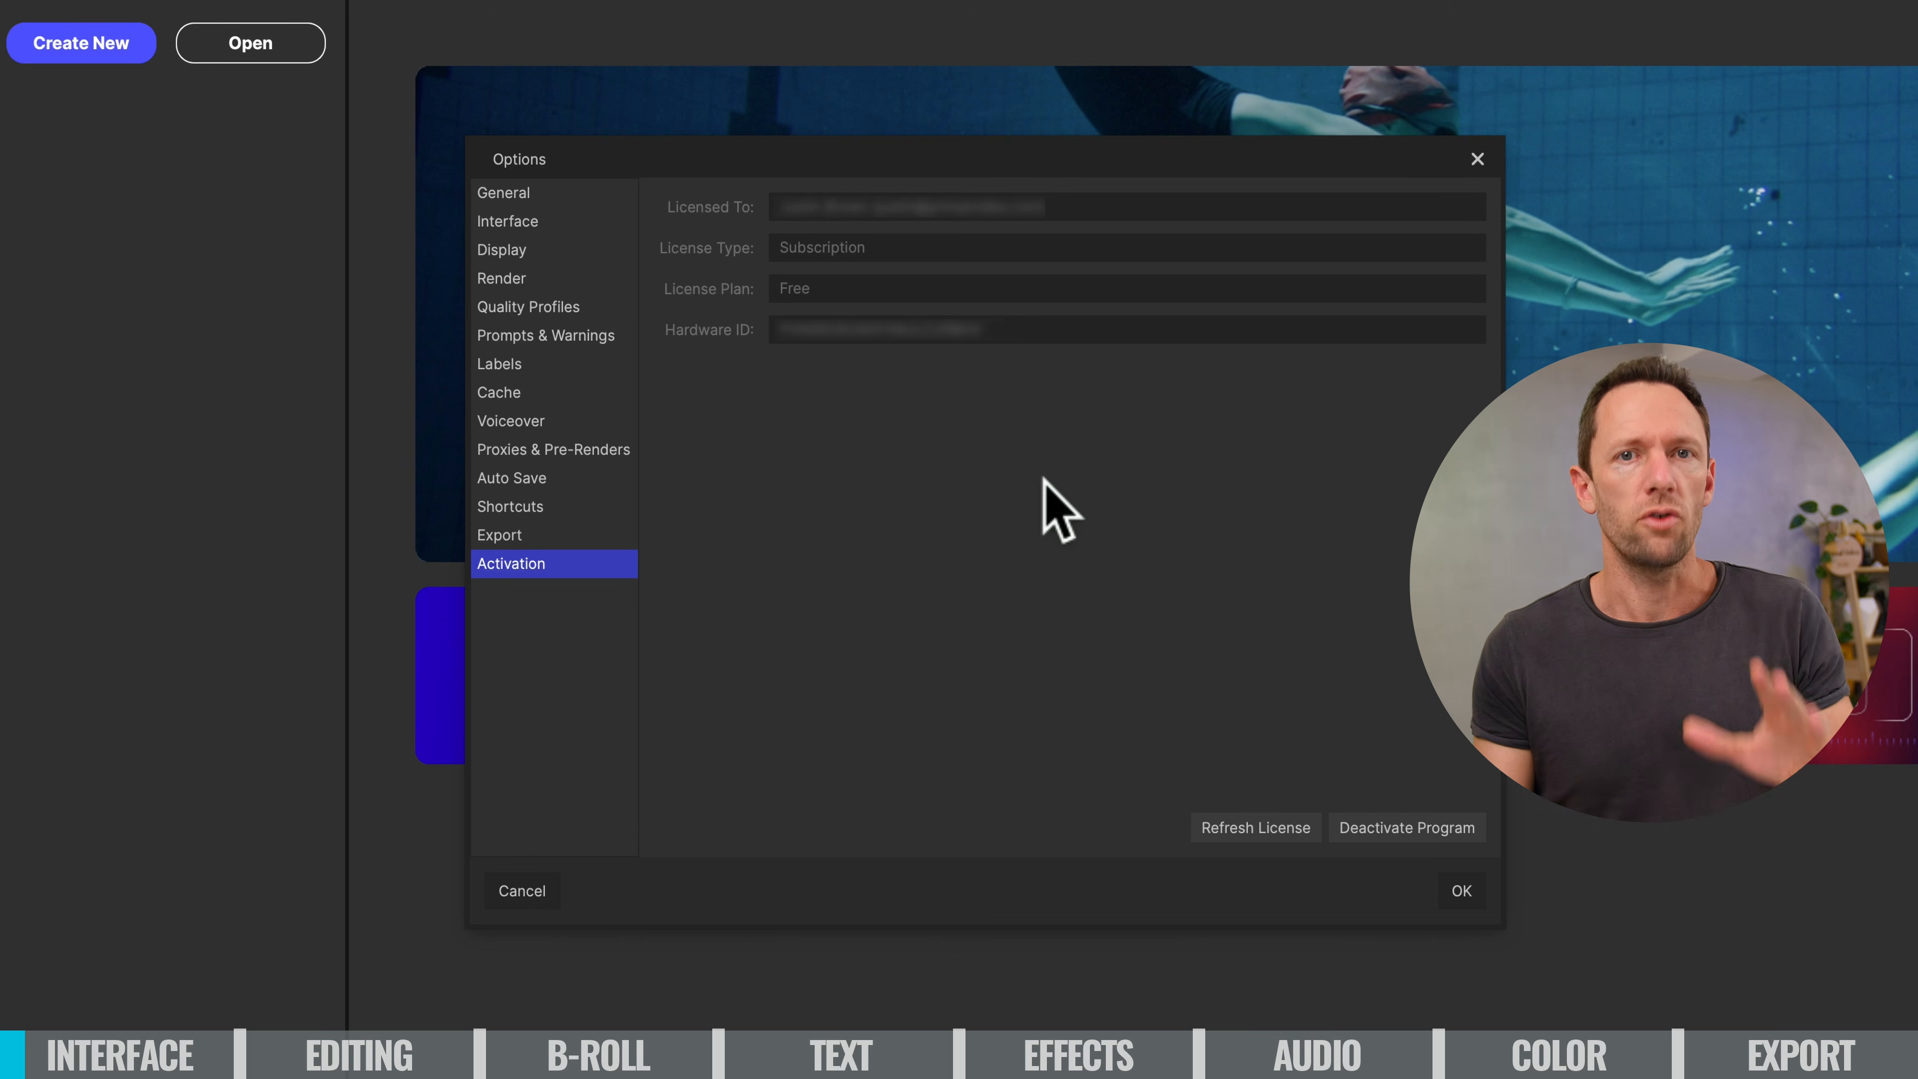
left_click(1461, 903)
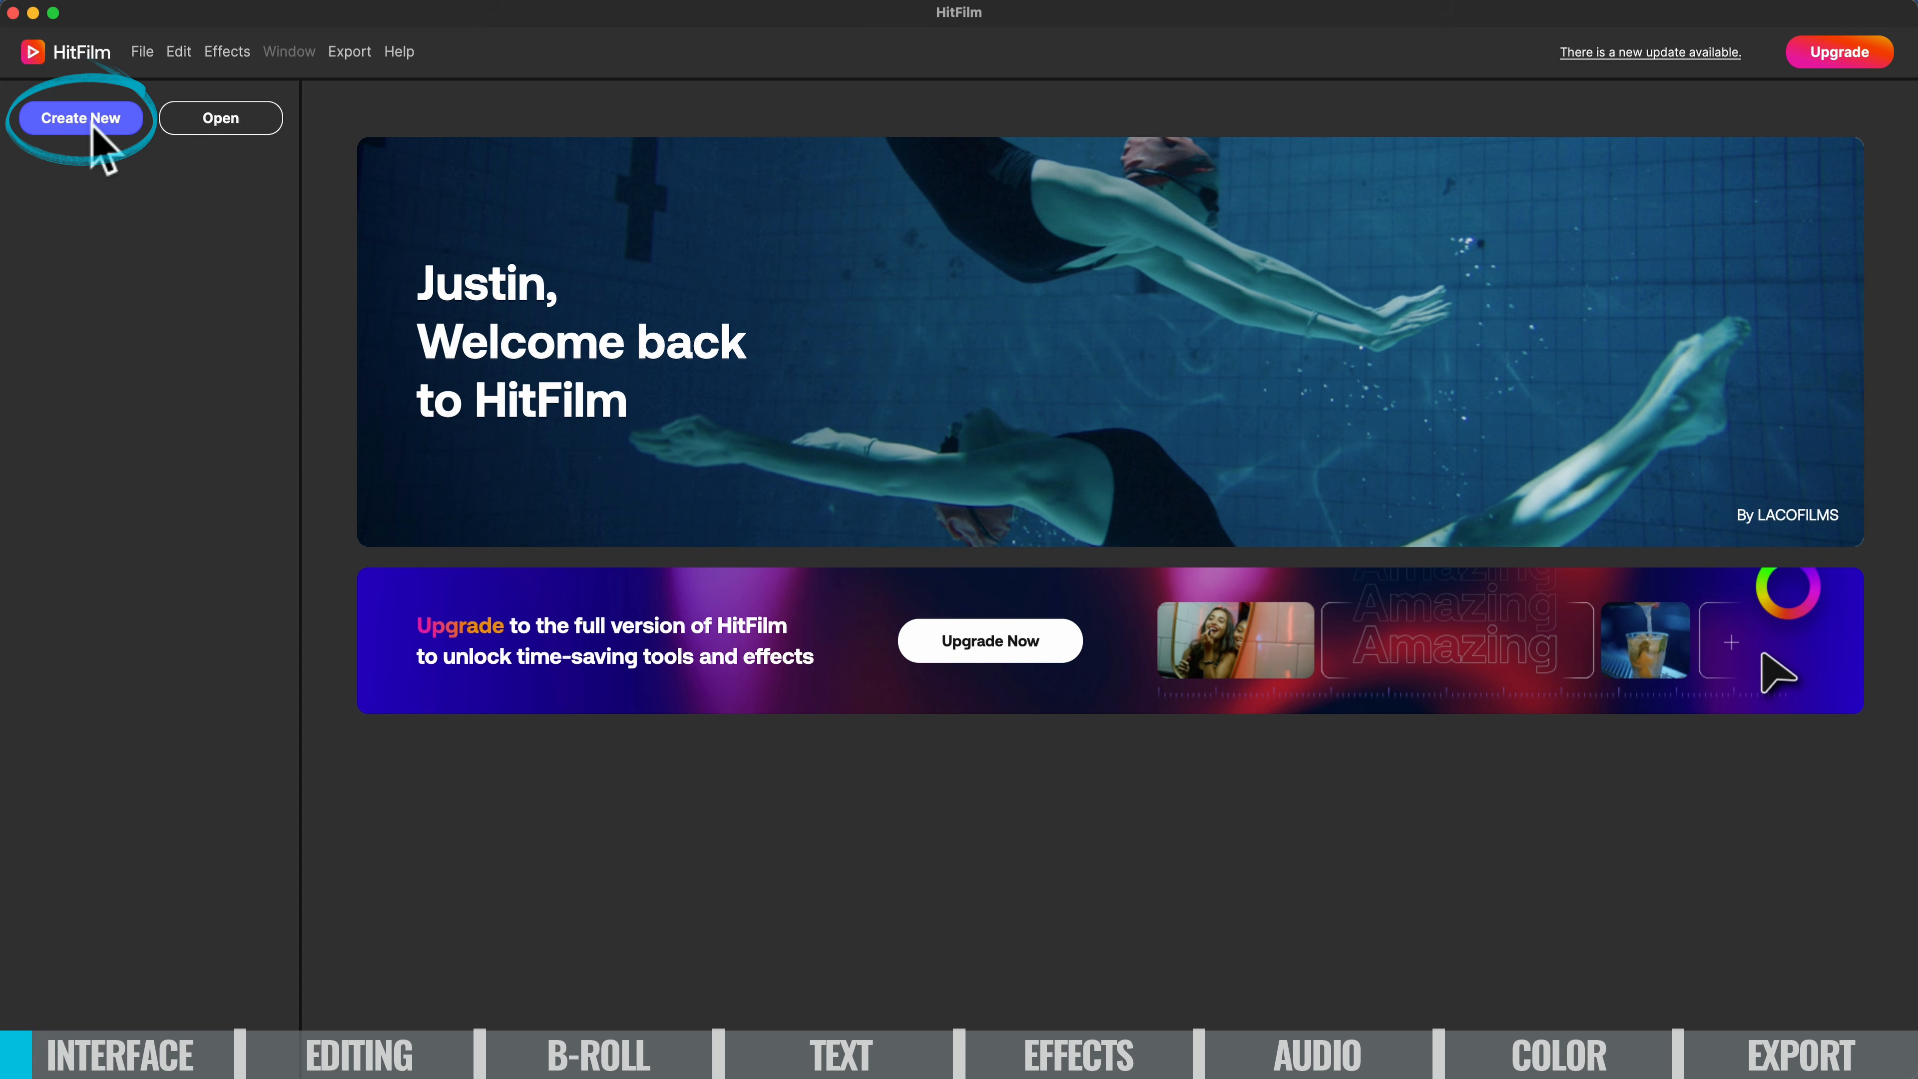
Create a new project with the 1080p Full HD @ 30 fps template, keeping the default duration.
left_click(101, 144)
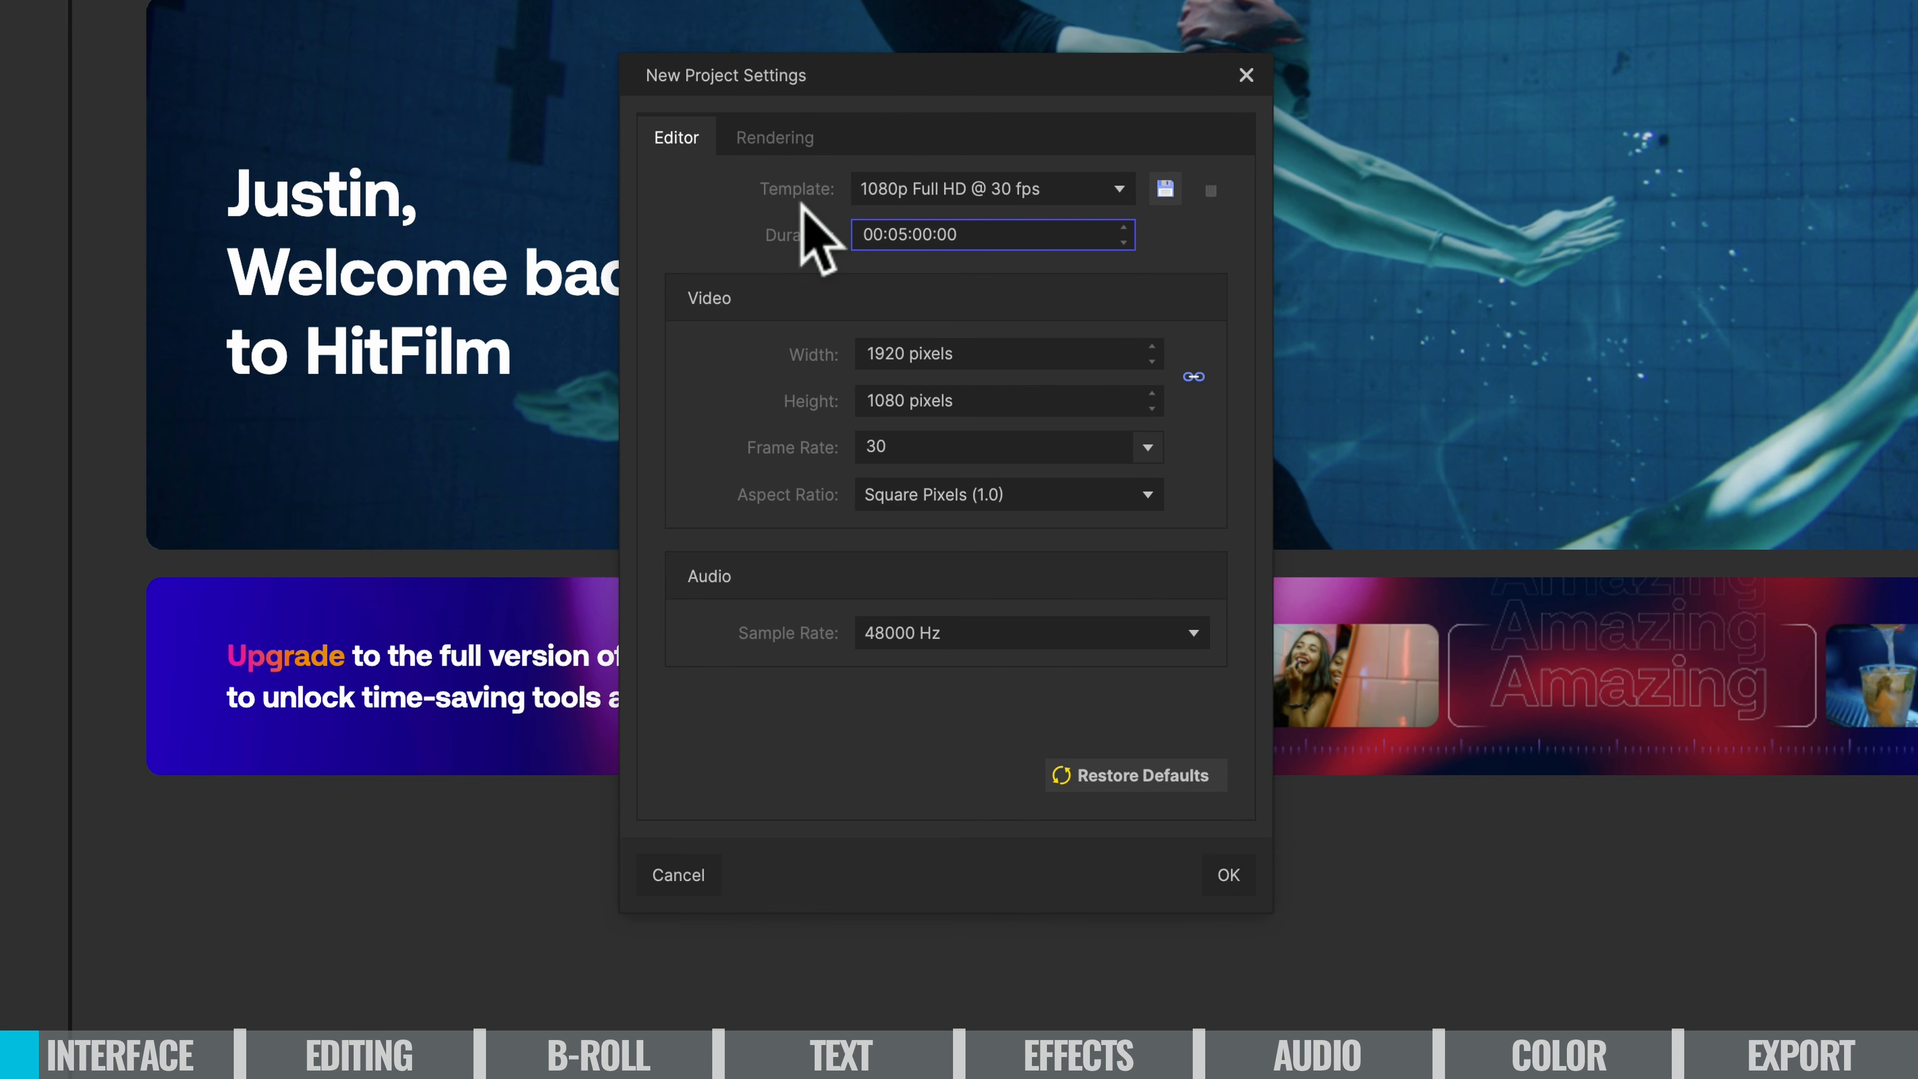
left_click(1045, 190)
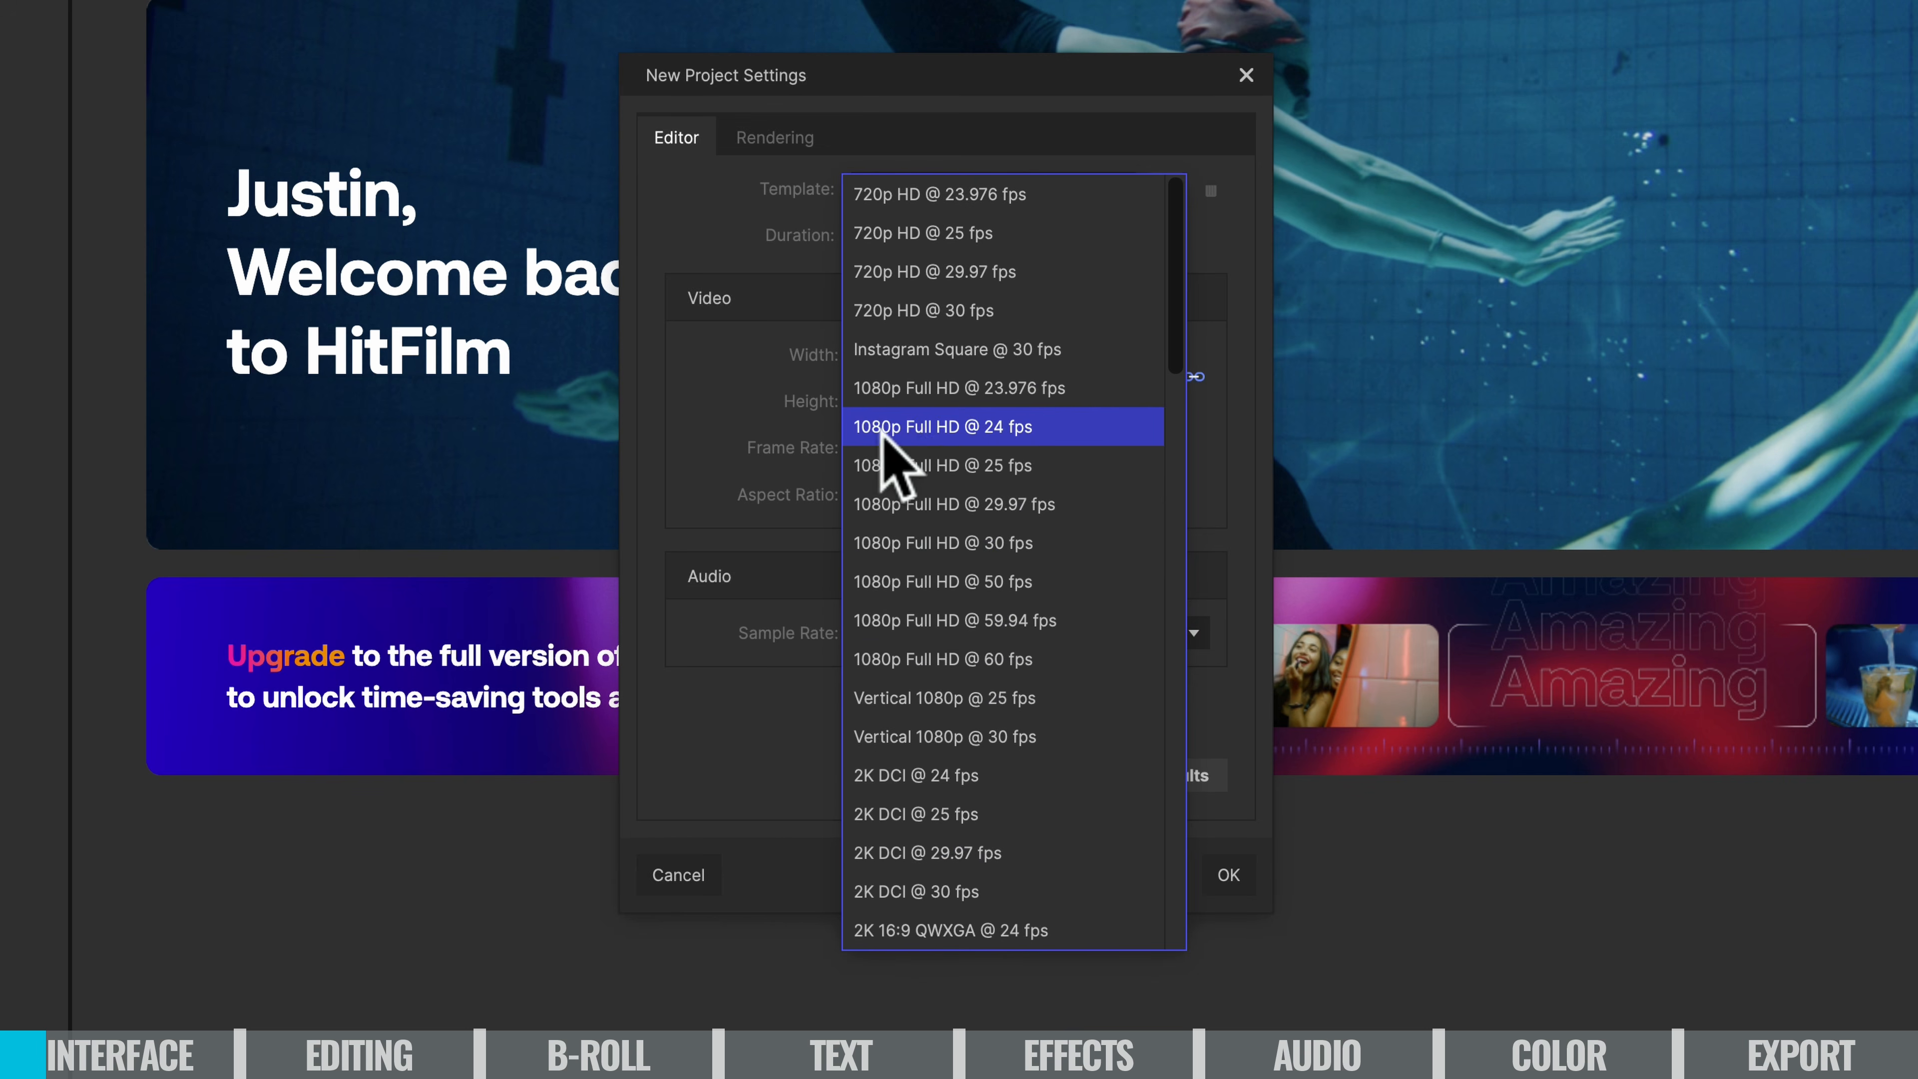
scroll(910, 898, "down", 2)
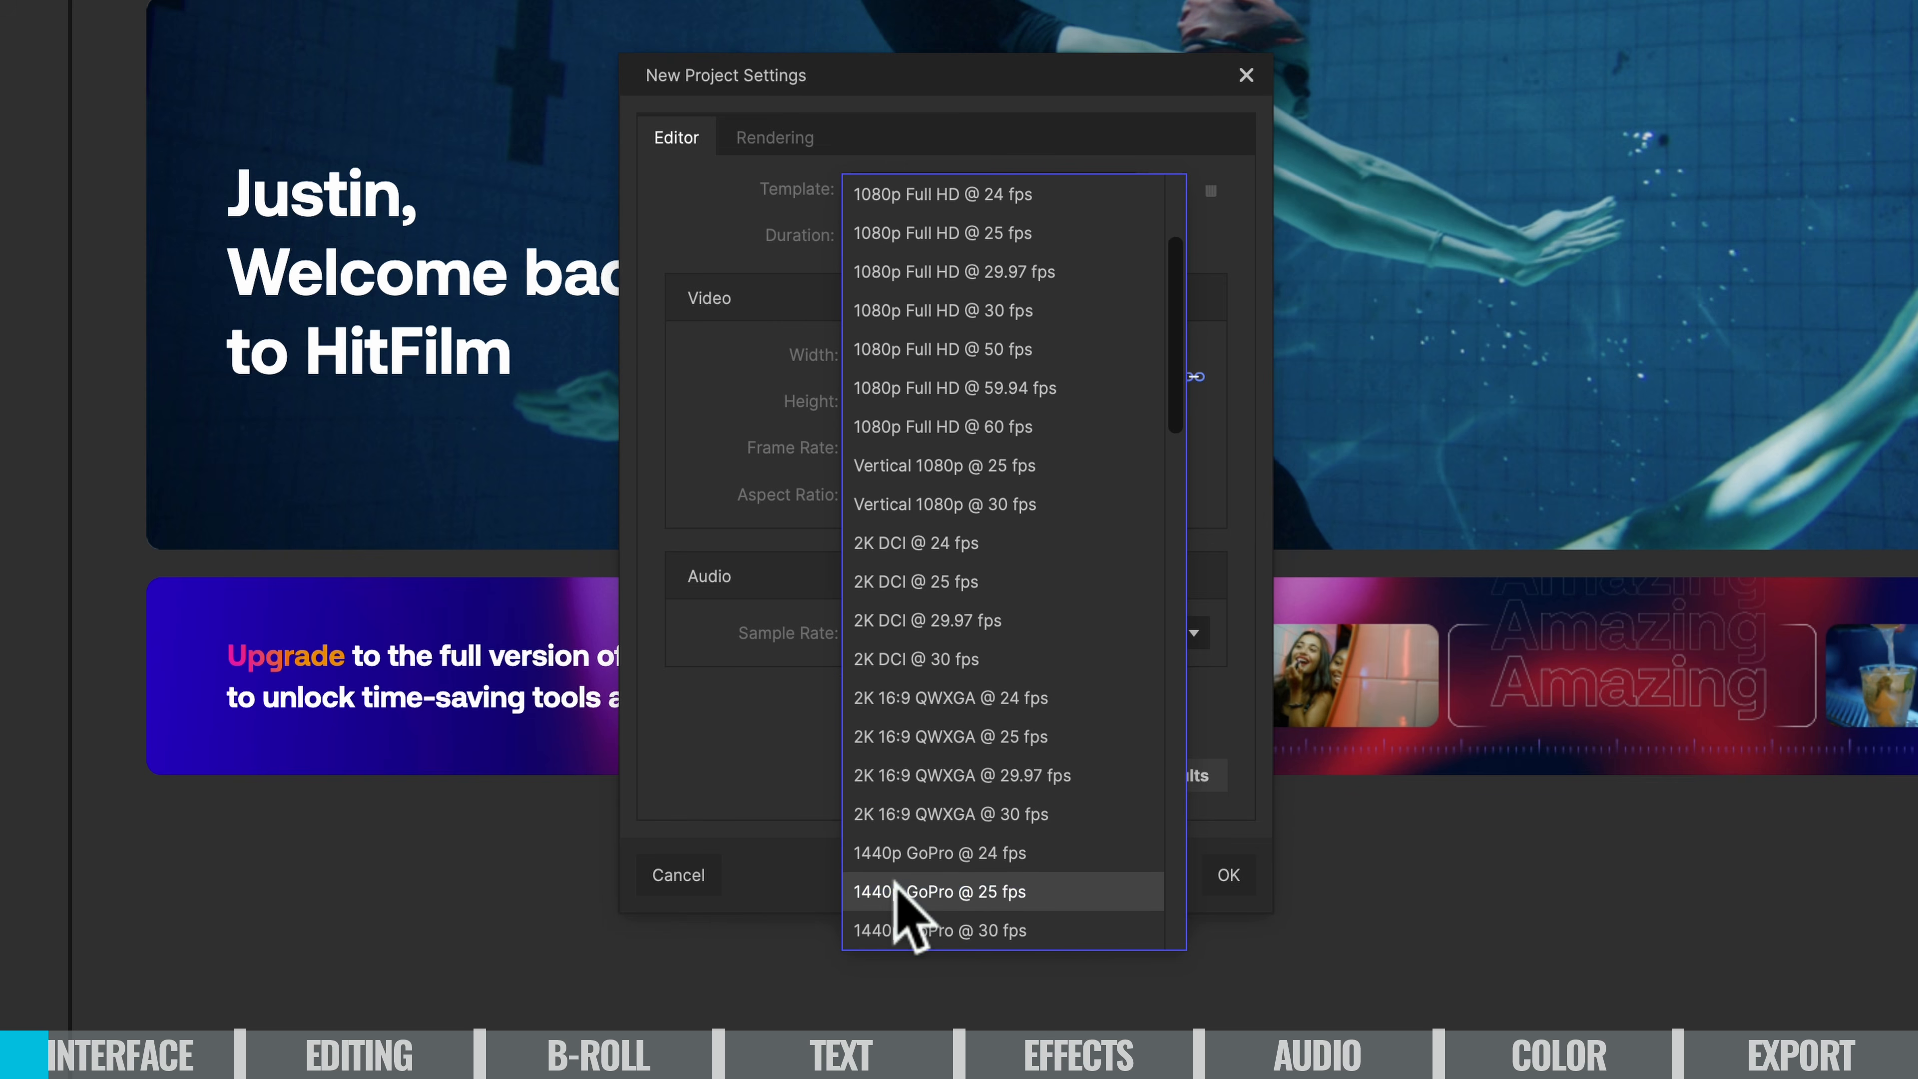
scroll(897, 882, "up", 2)
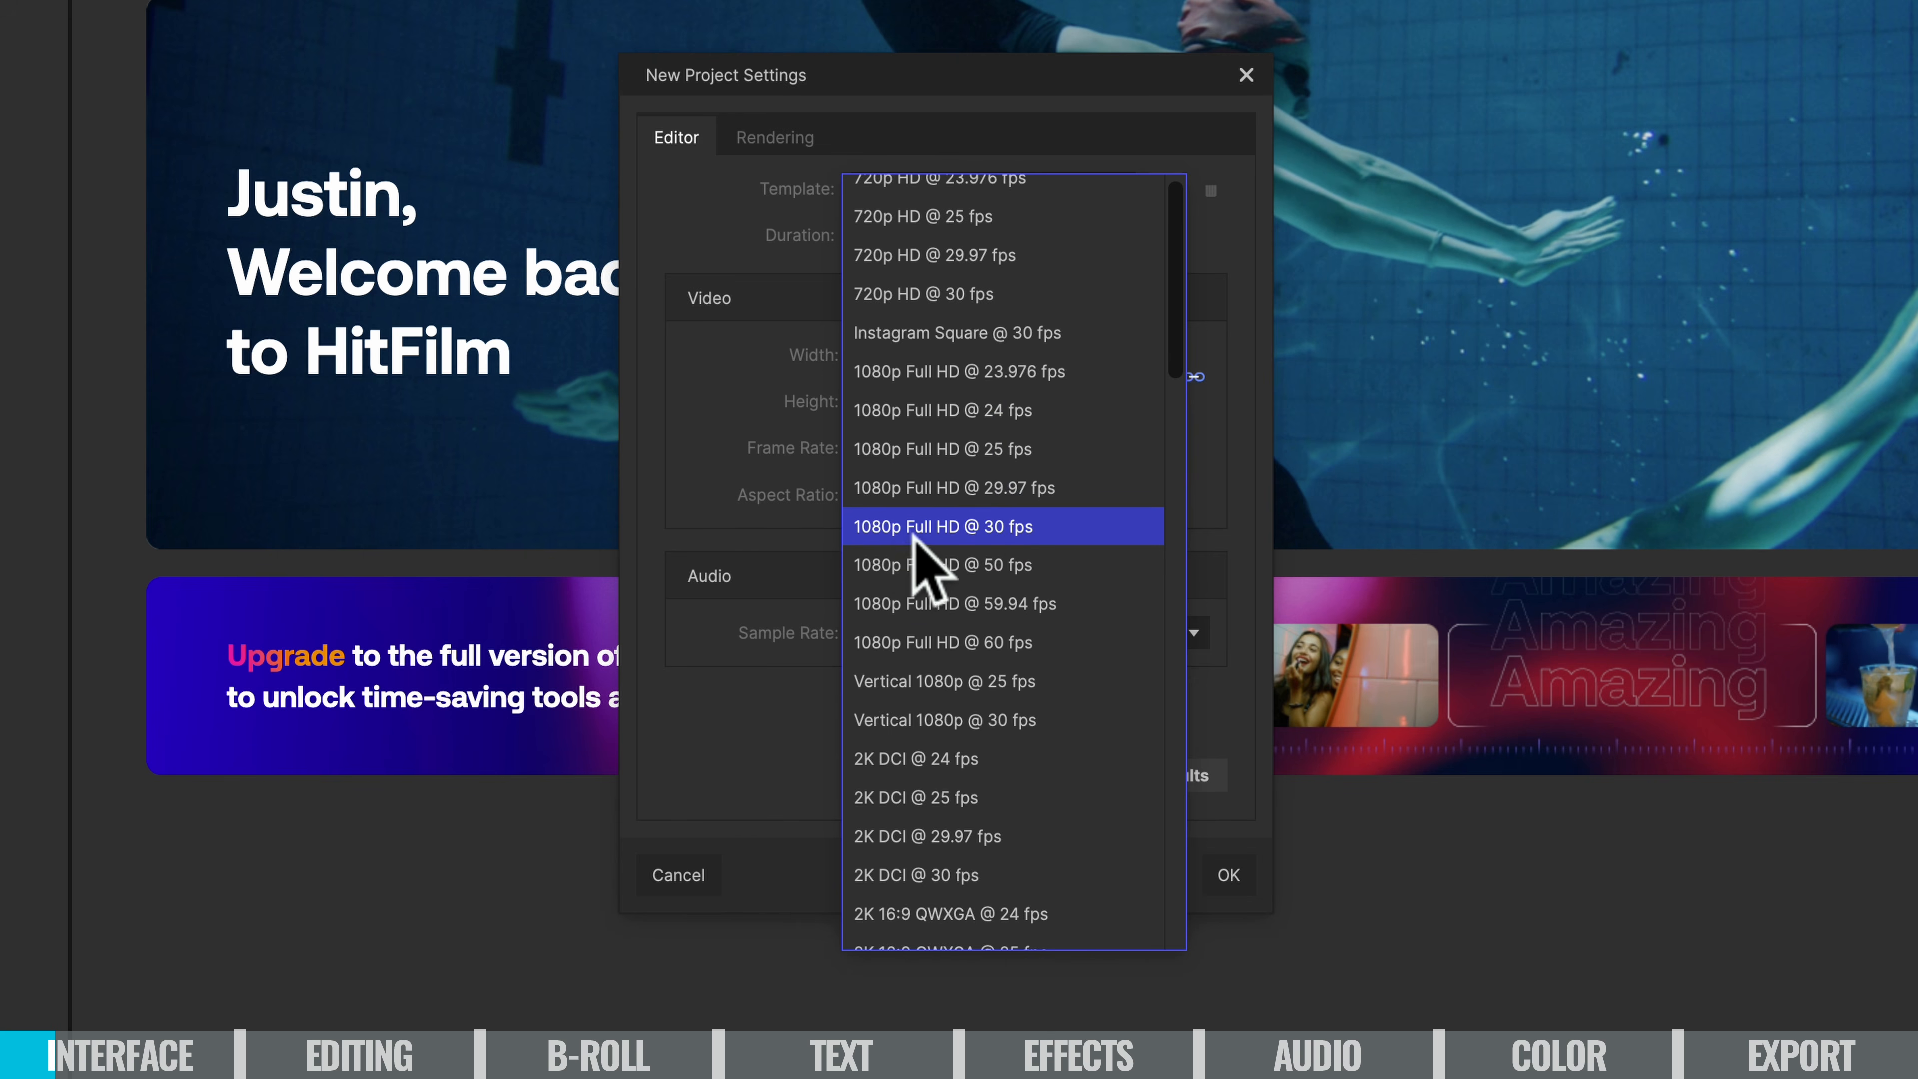
left_click(998, 529)
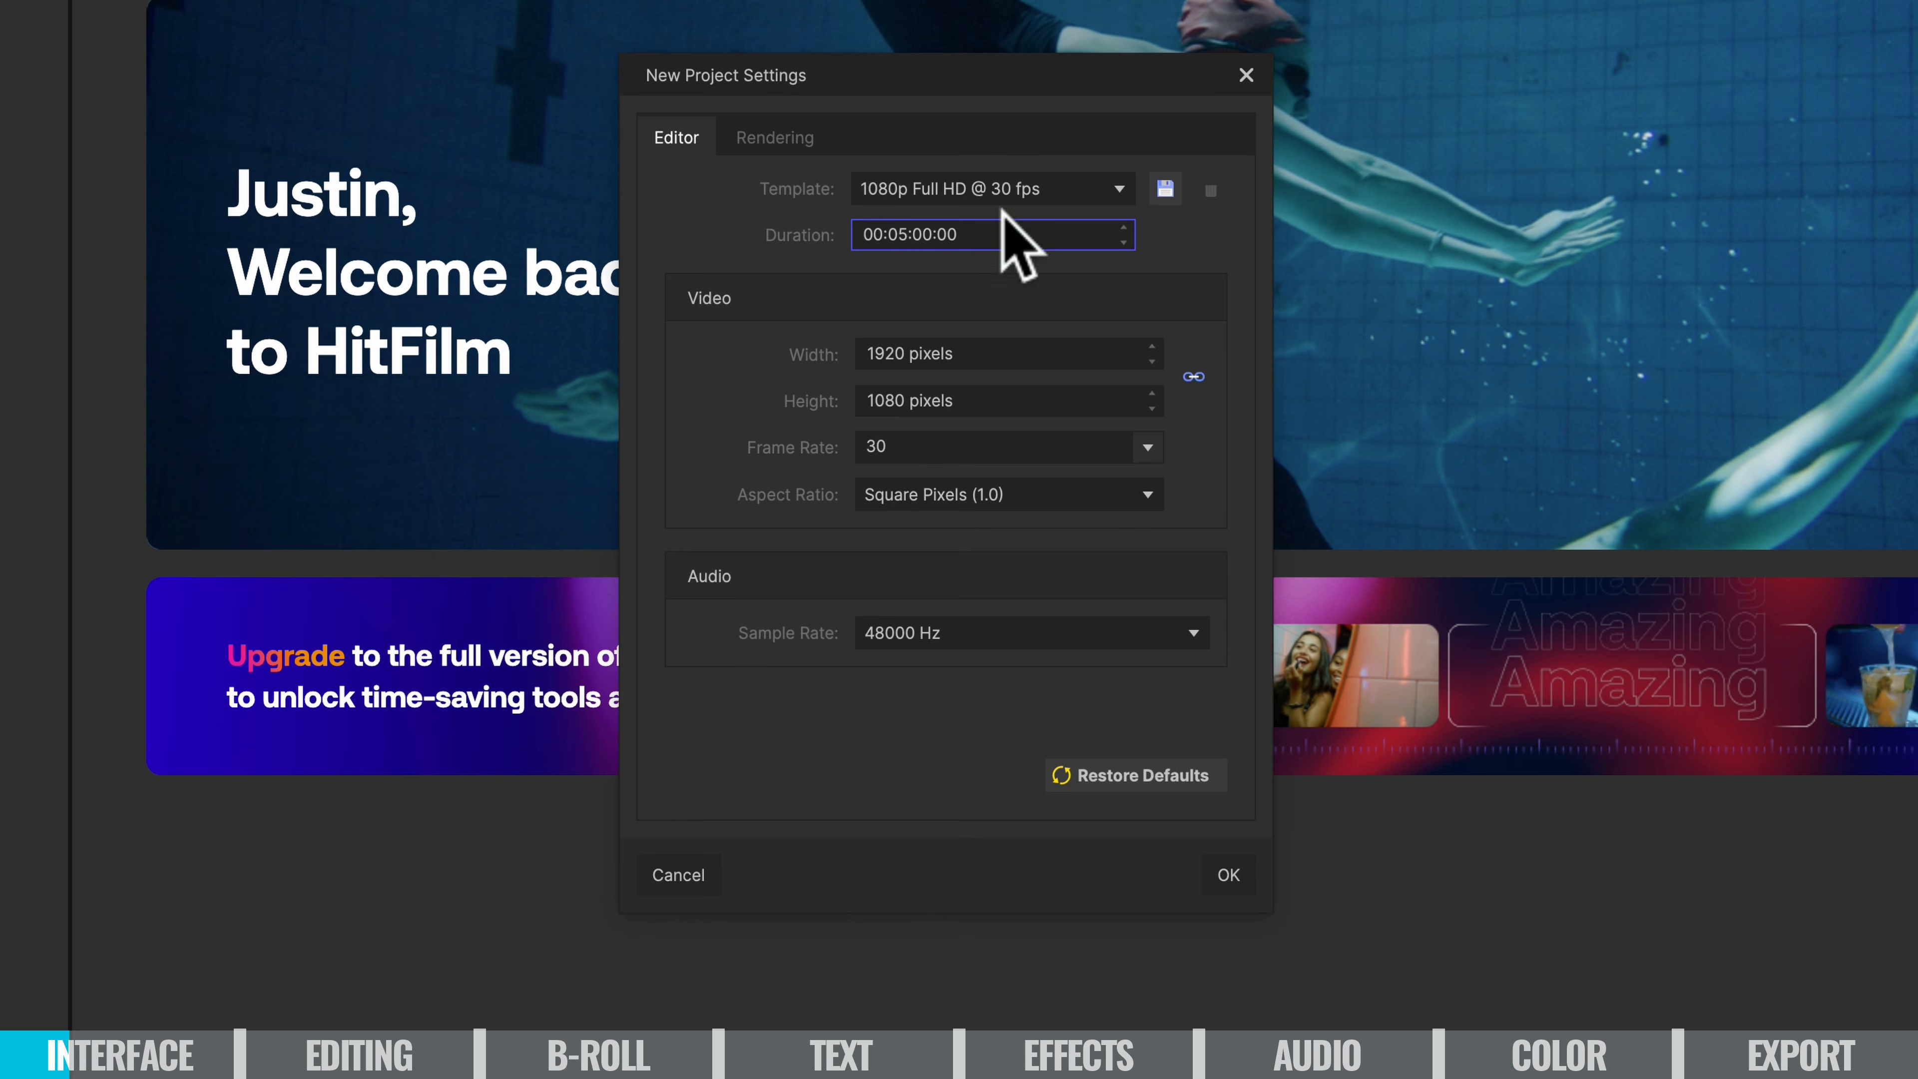
left_click_drag(960, 236, 820, 244)
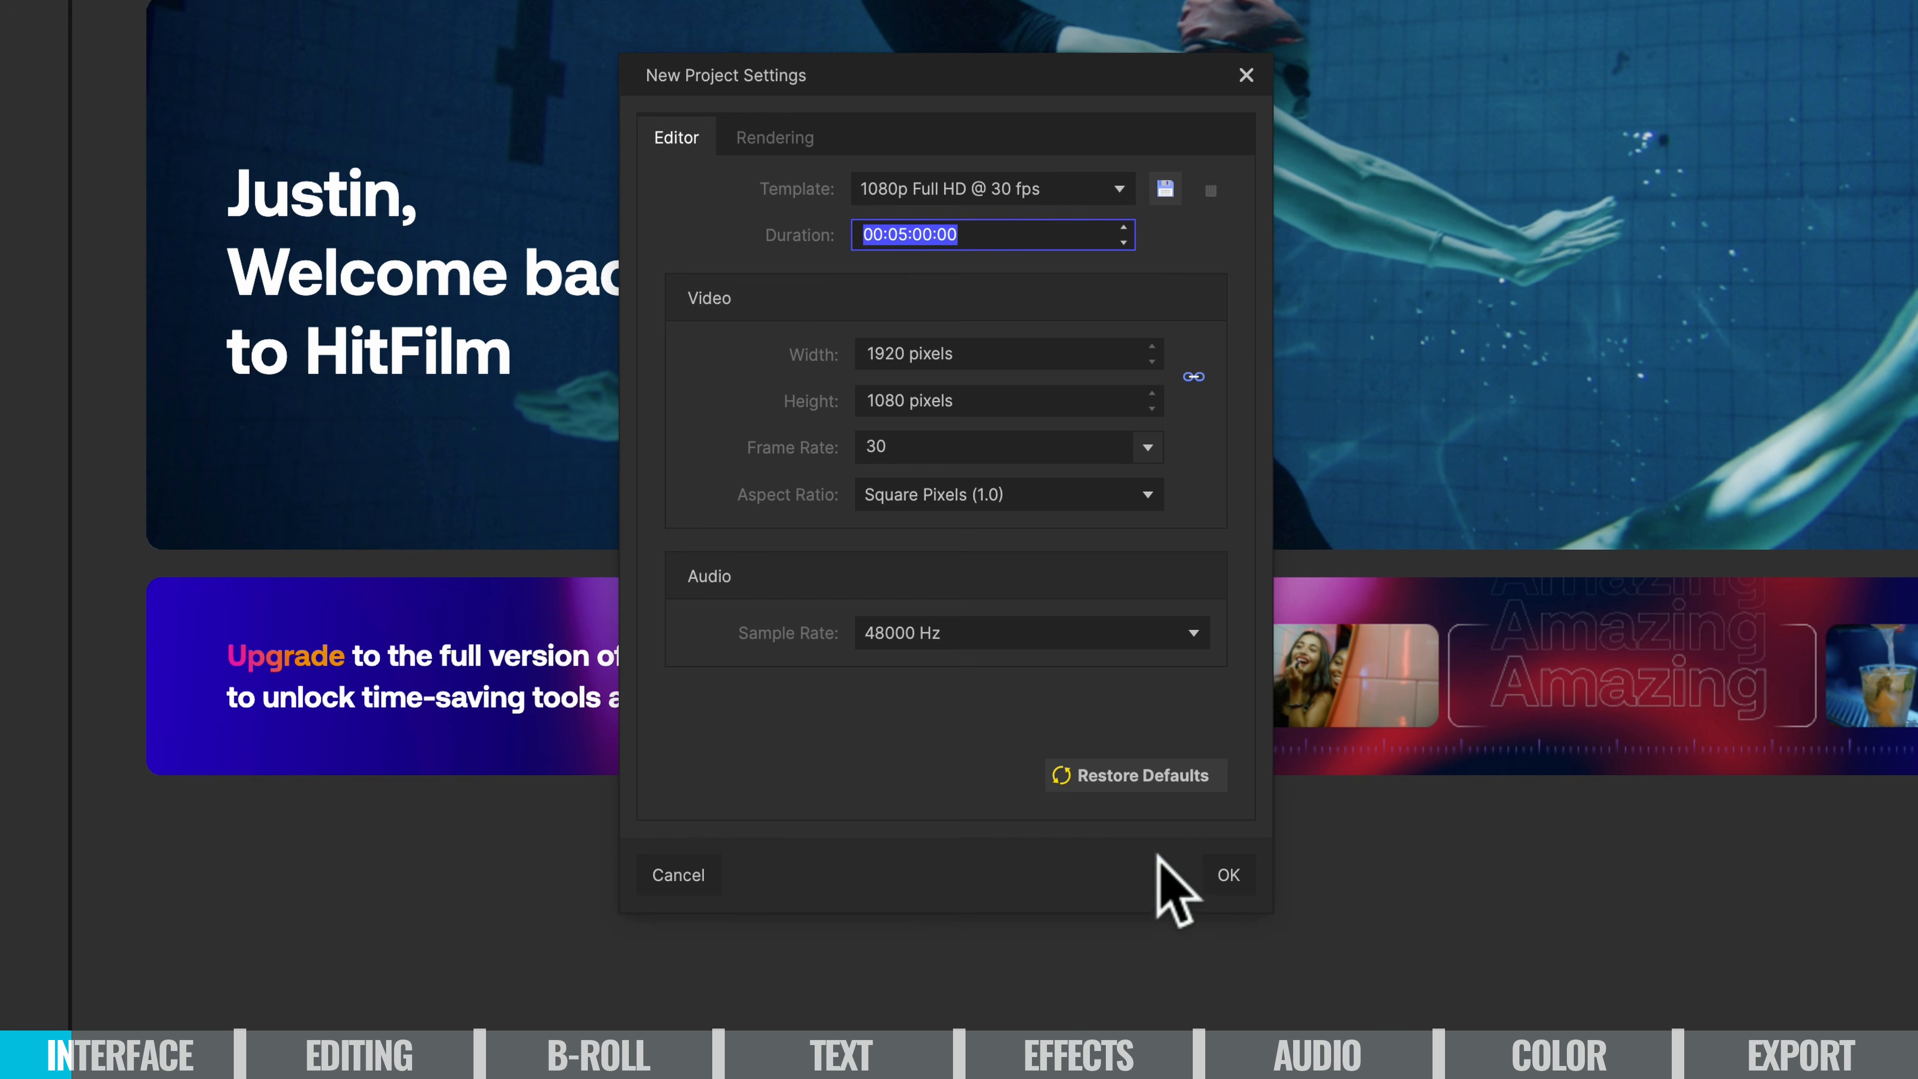
left_click(1219, 879)
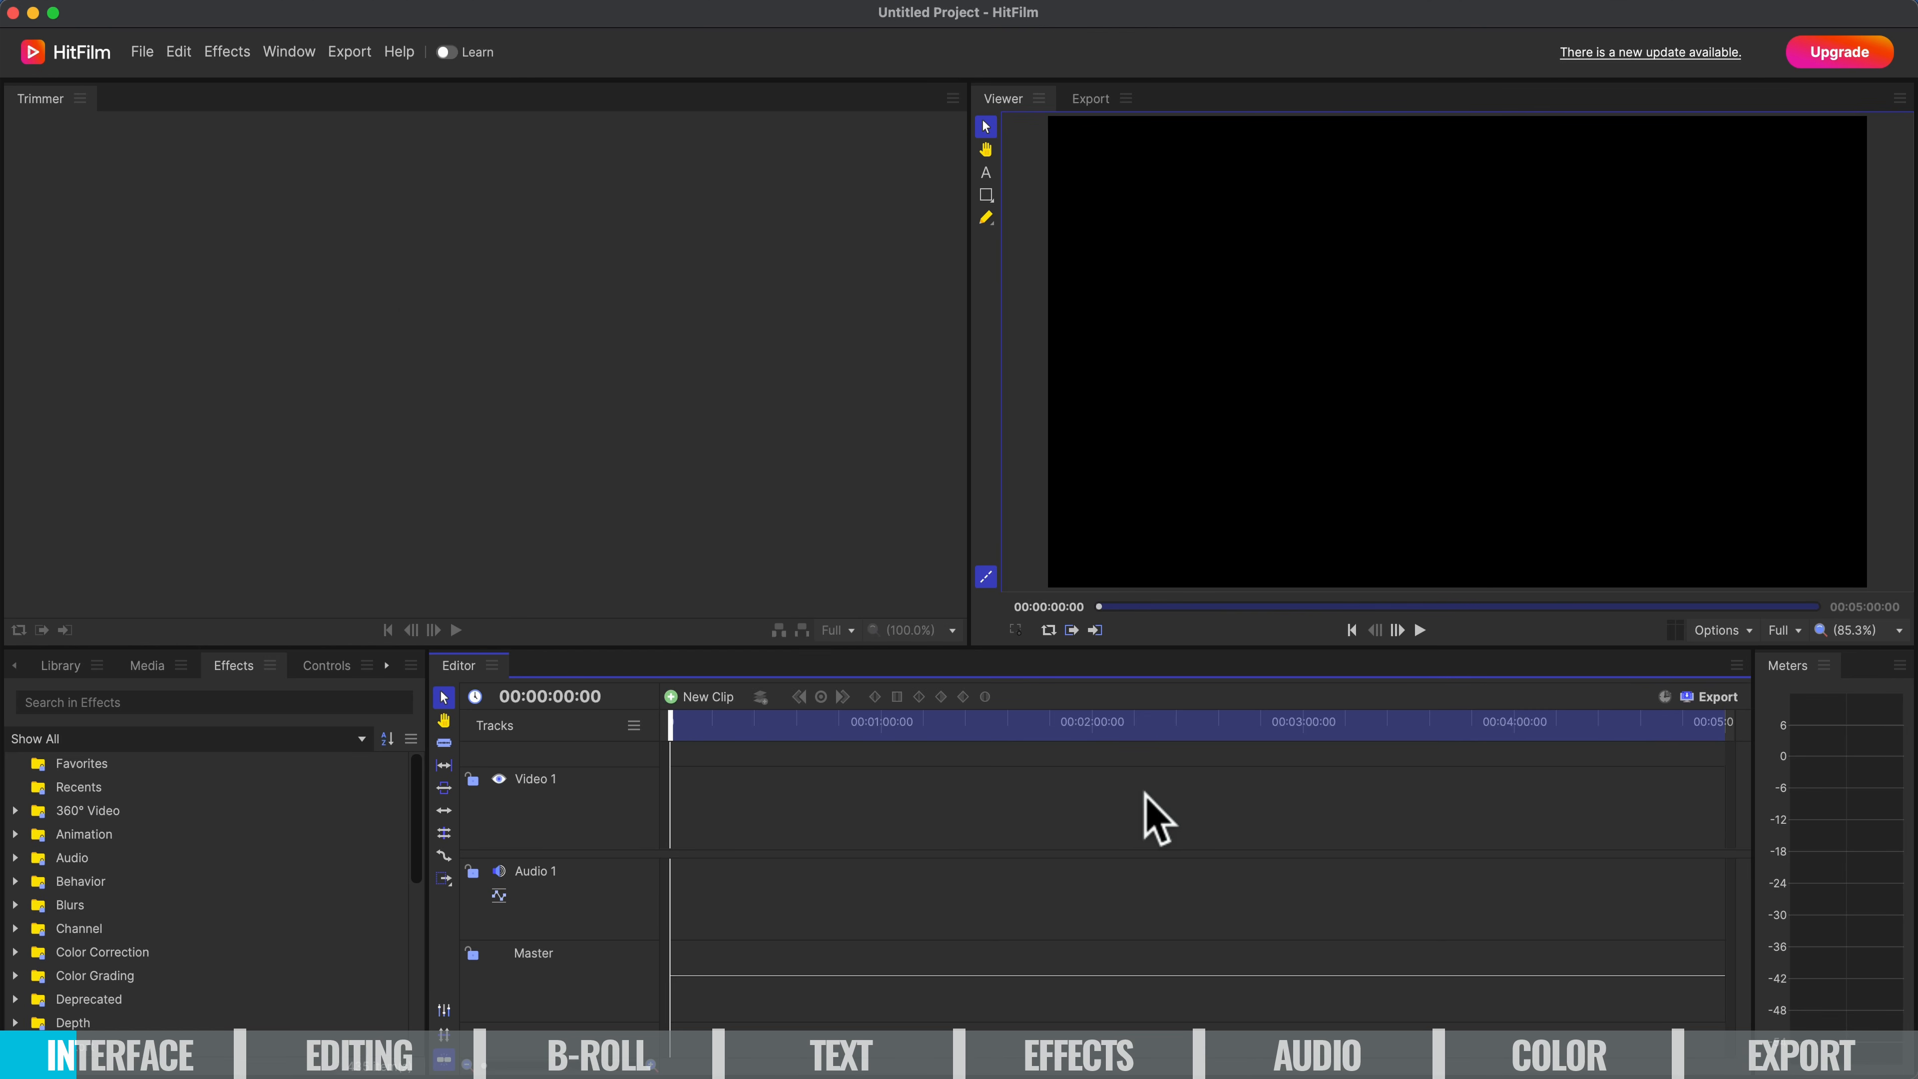
Save the project to the Desktop under the name JBedit.
left_click(146, 55)
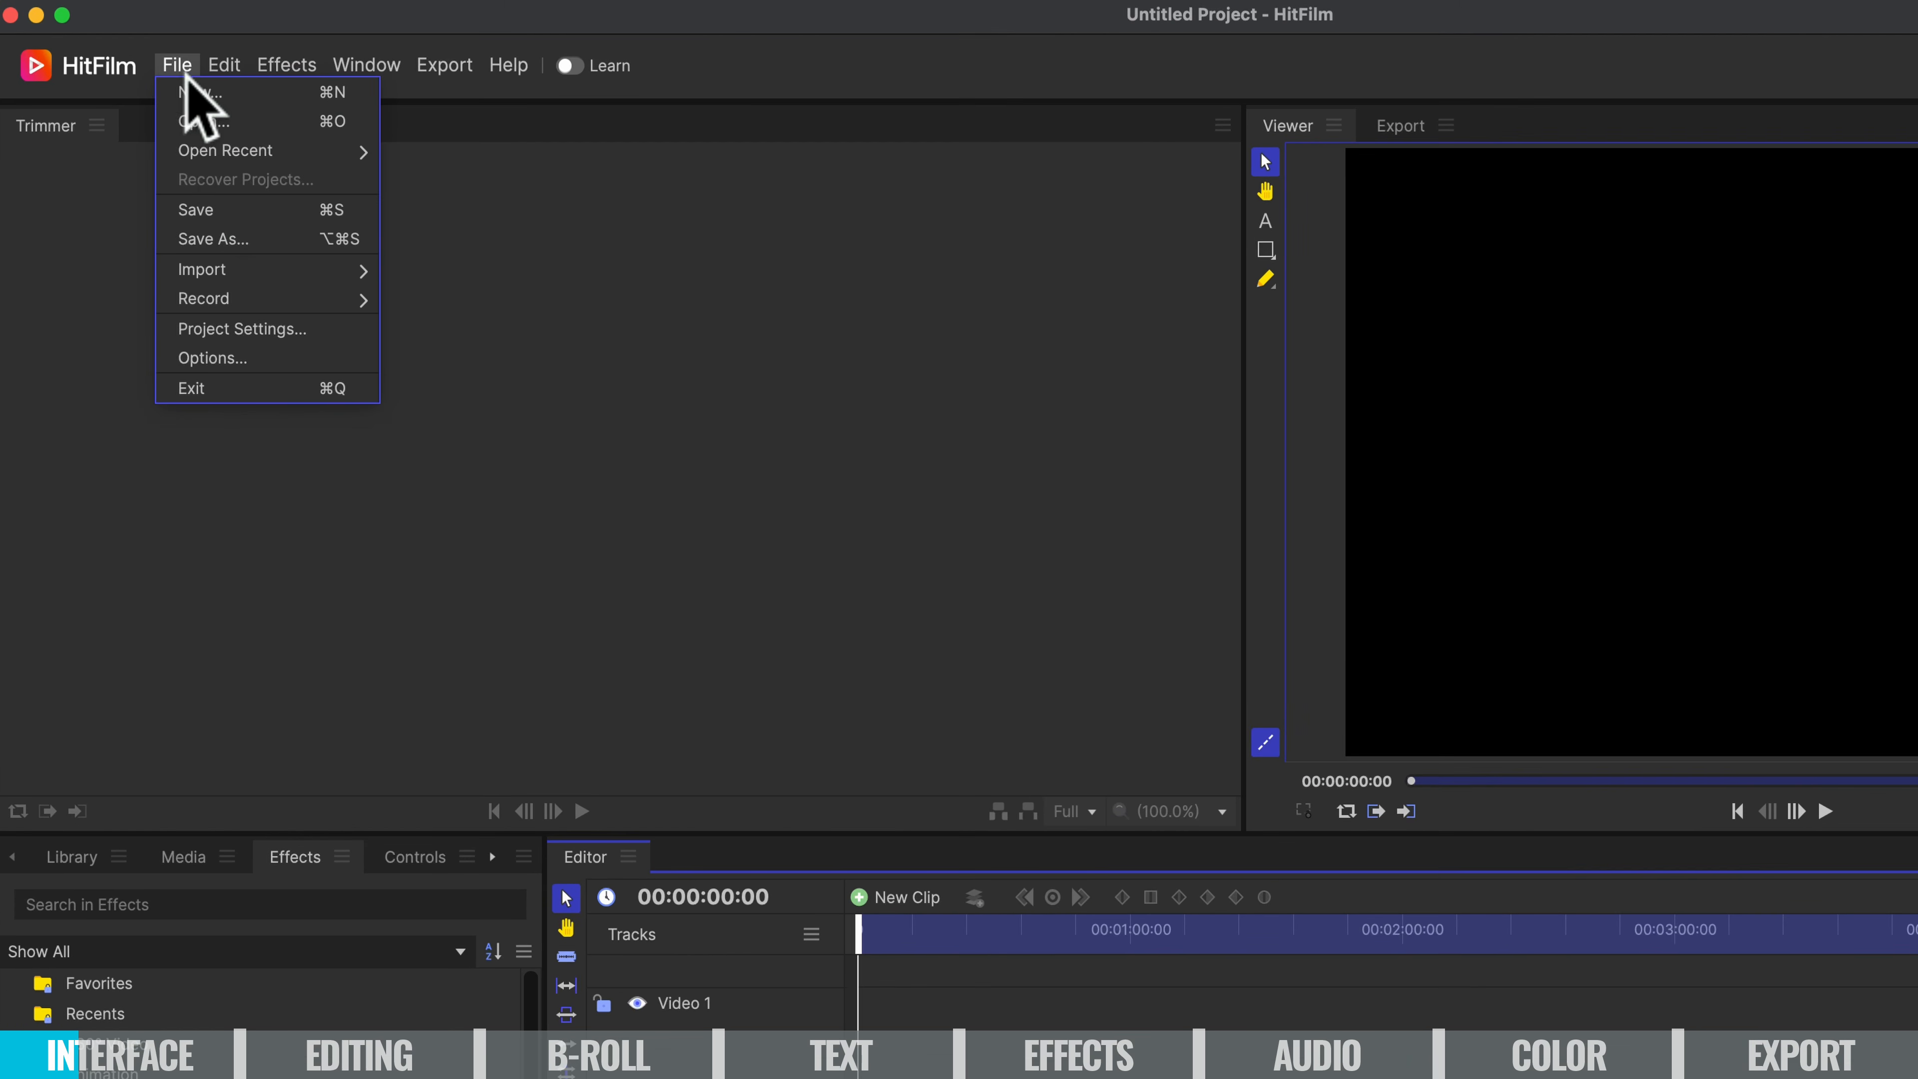
left_click(227, 212)
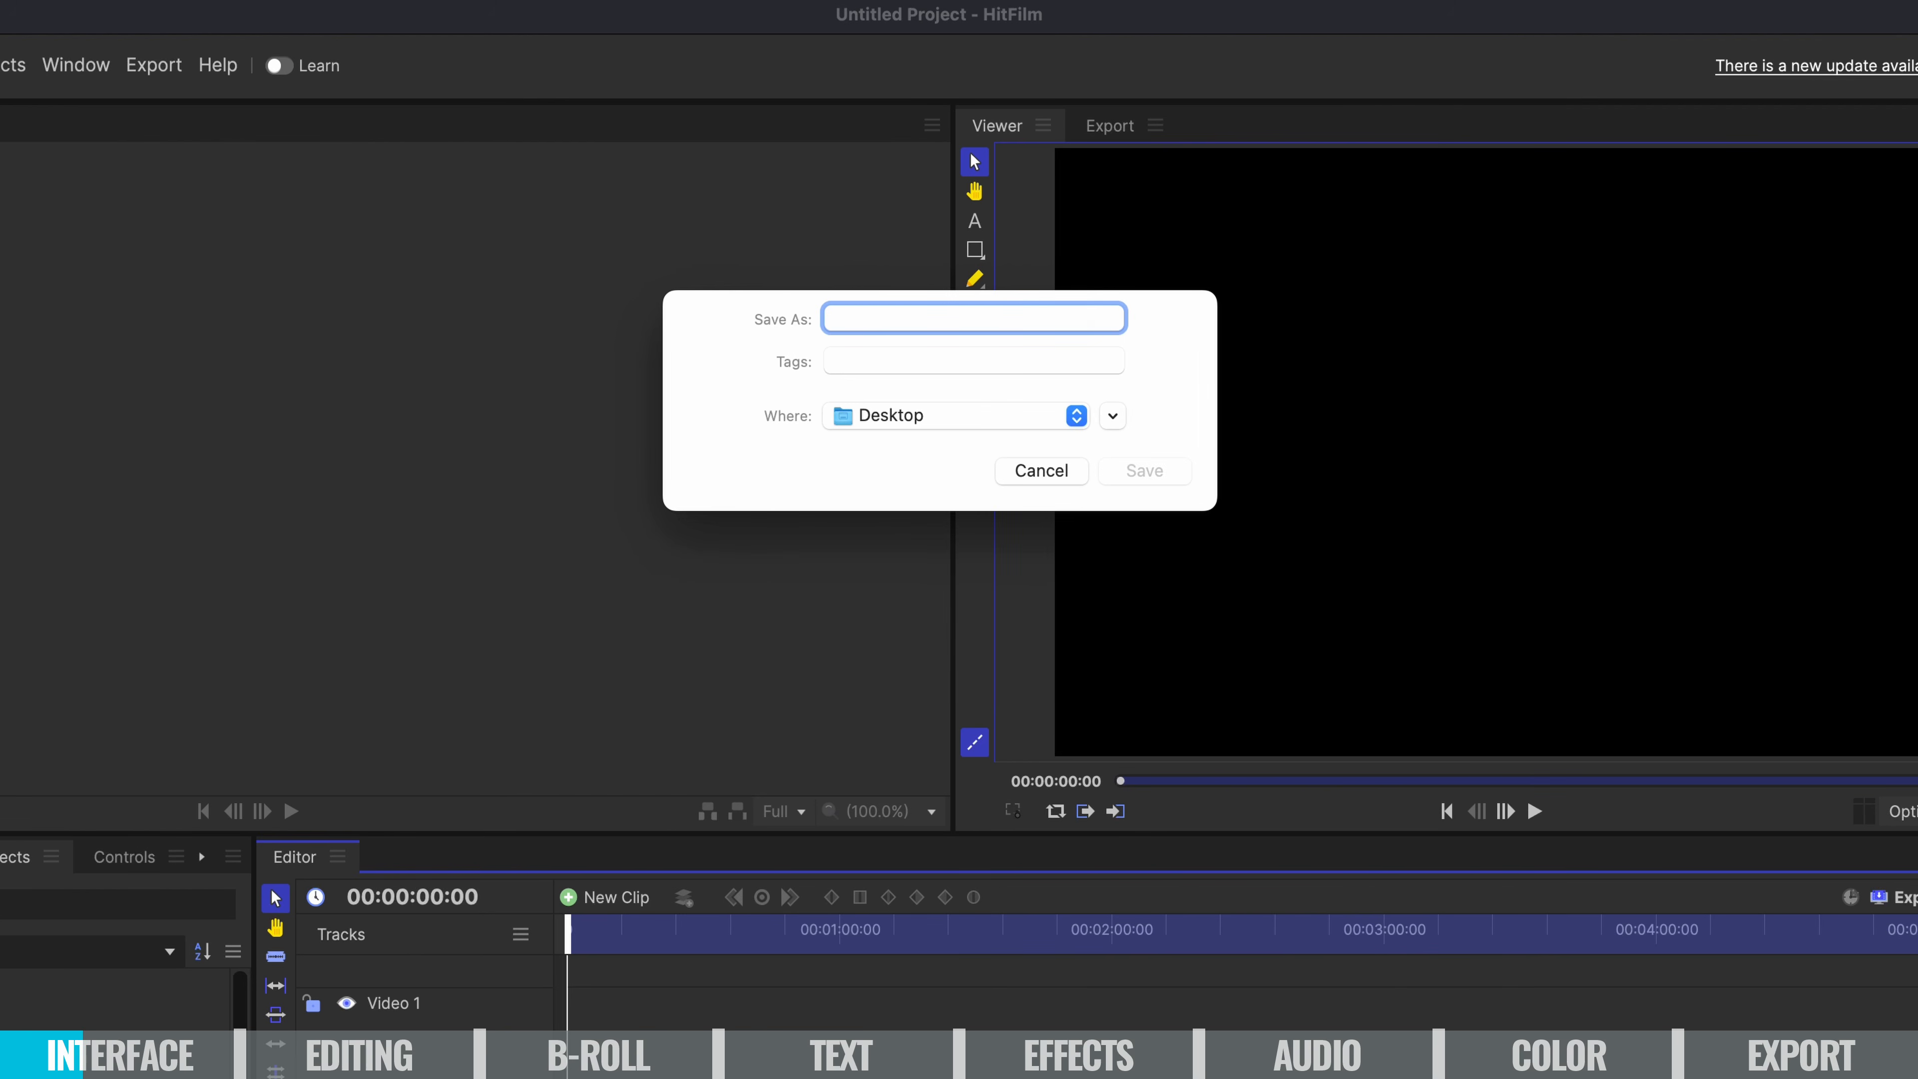
type("JBedit")
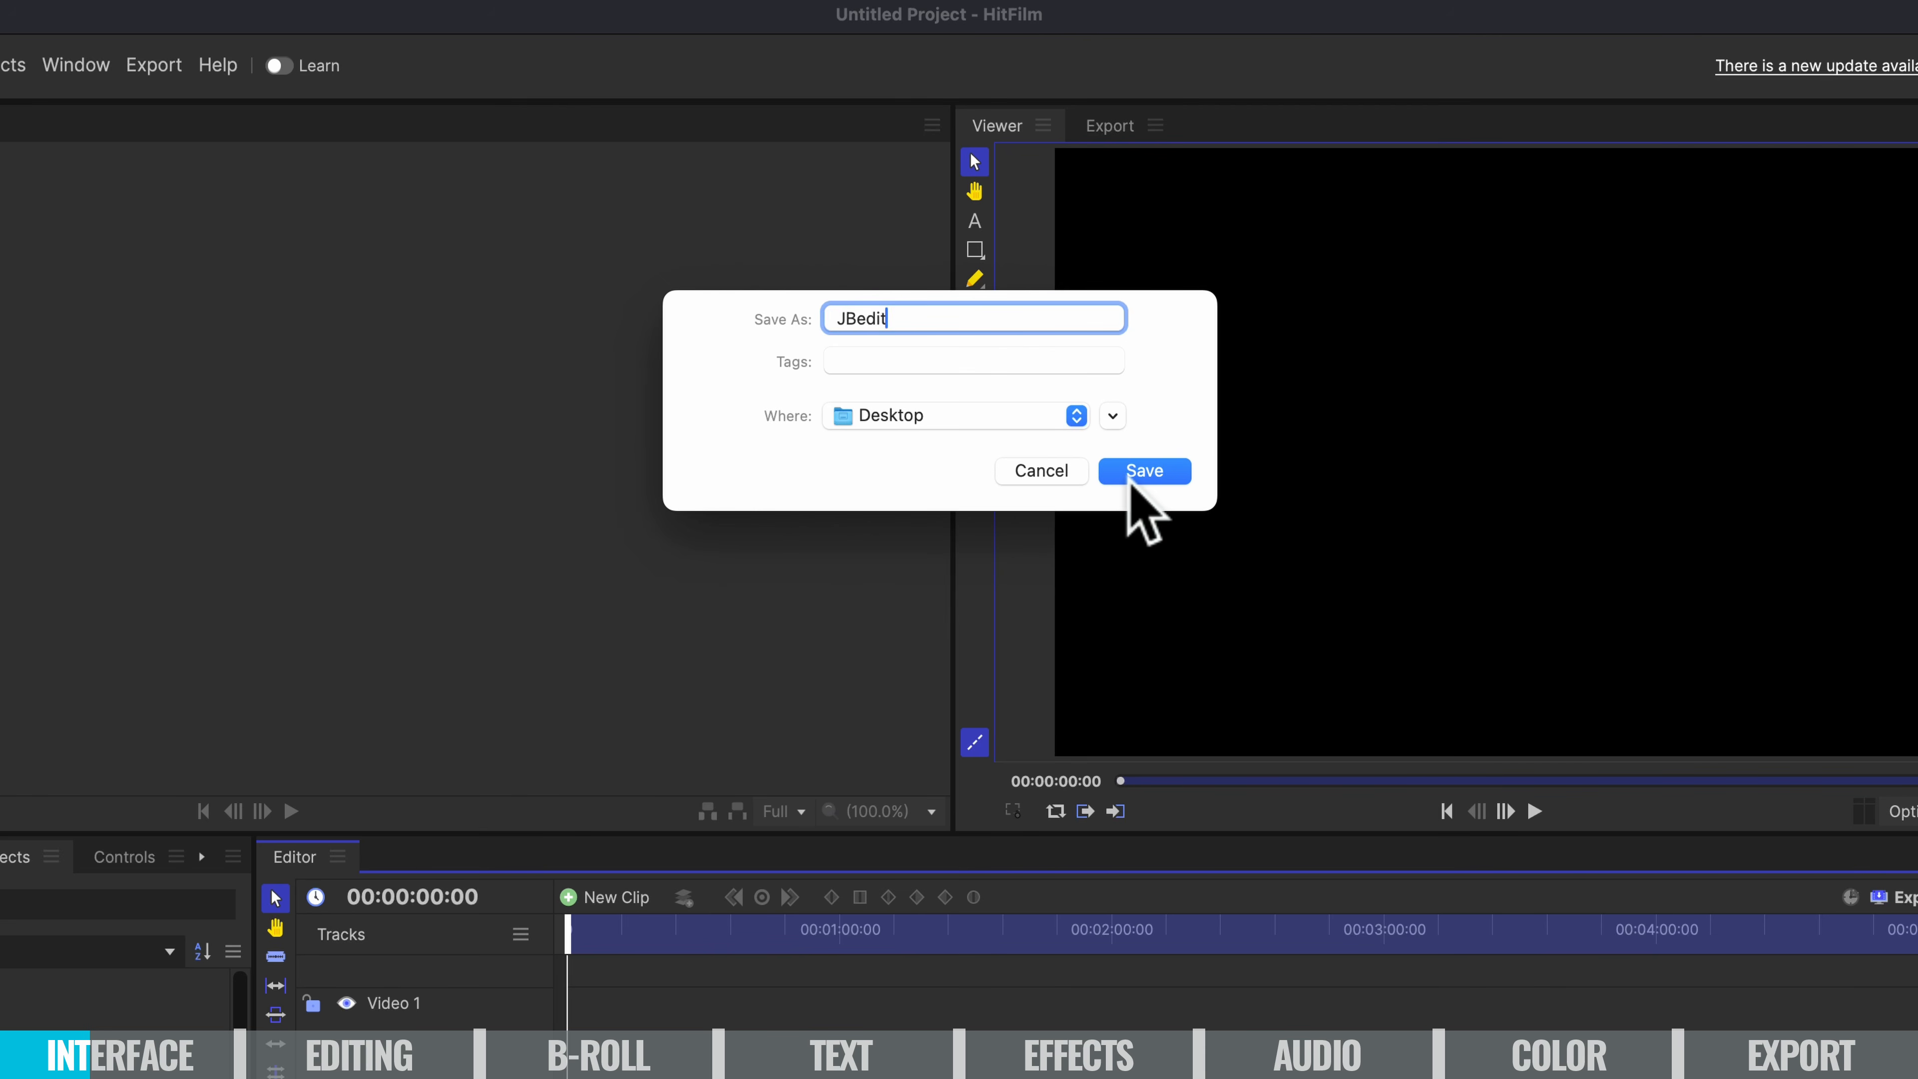
left_click(1159, 472)
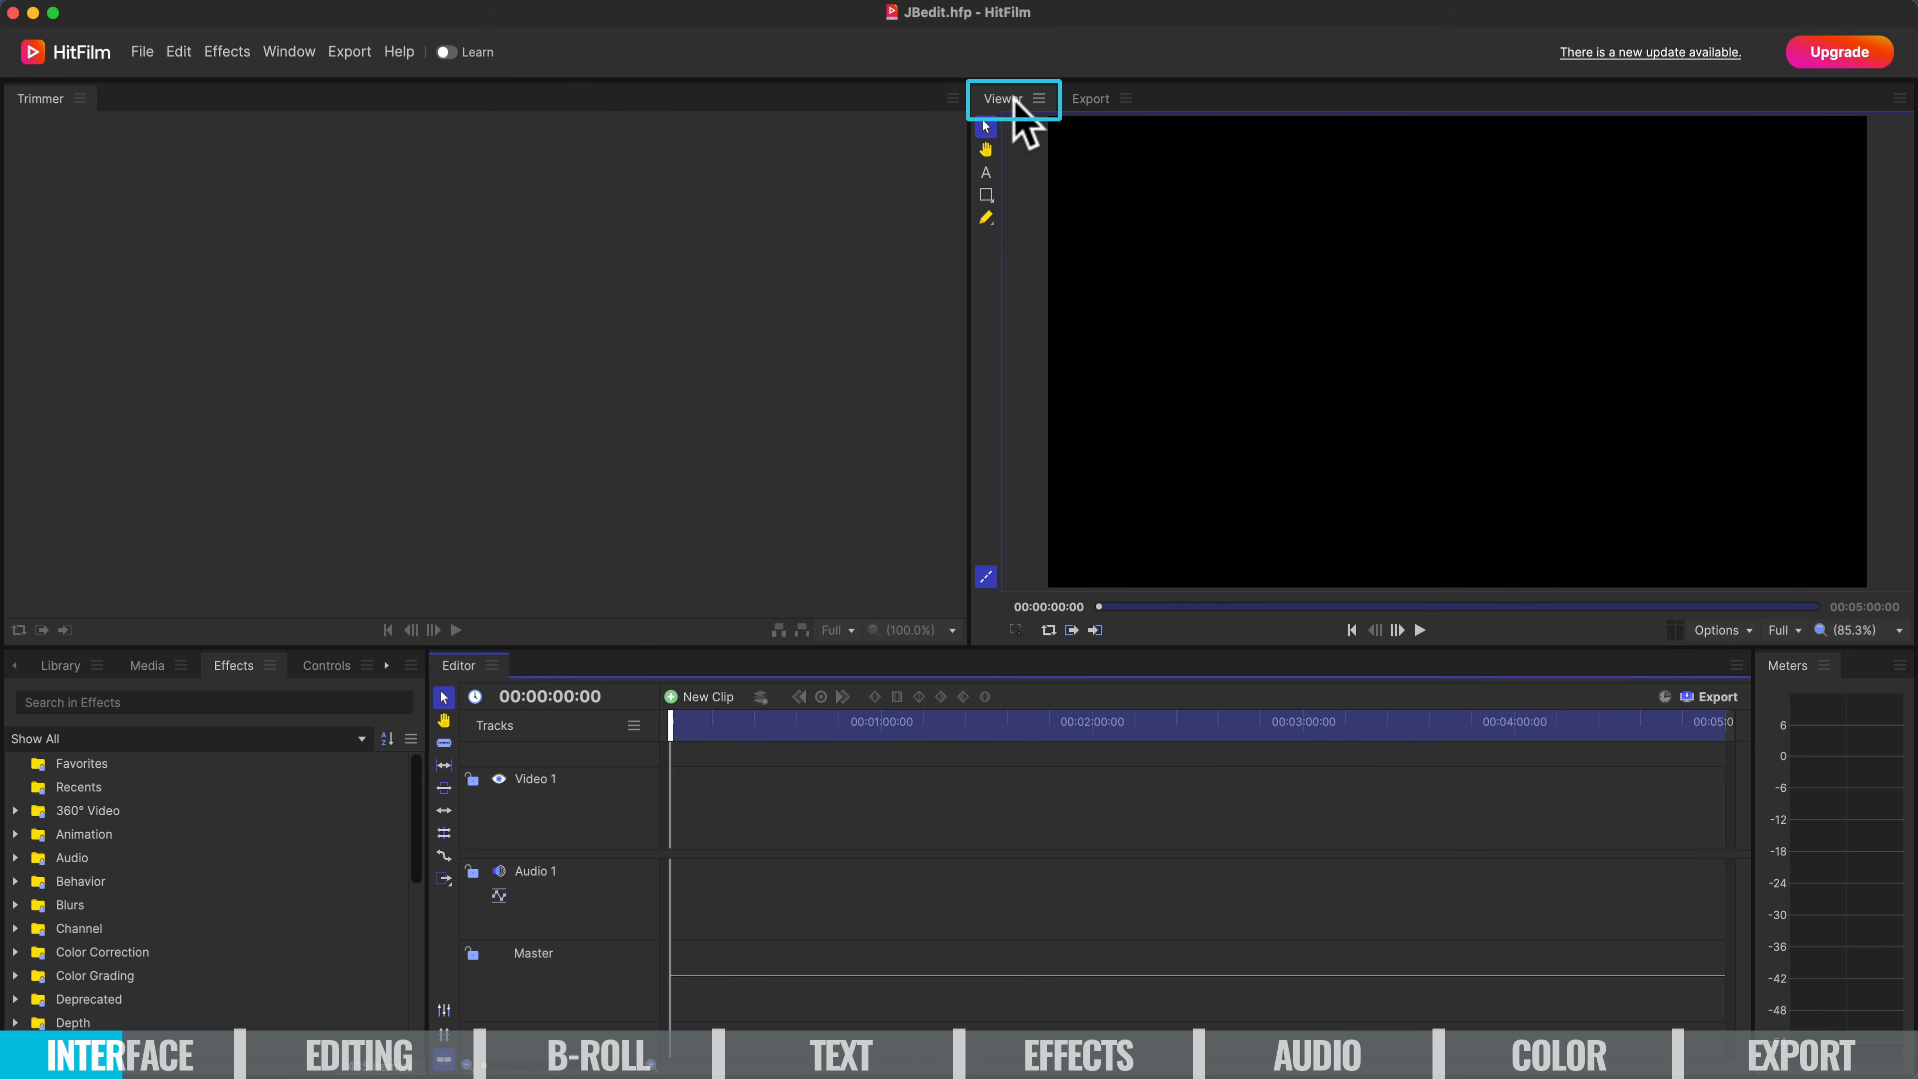
Look at the export queue, return to the viewer, and look through the Media, Library and Controls panels.
left_click(1087, 102)
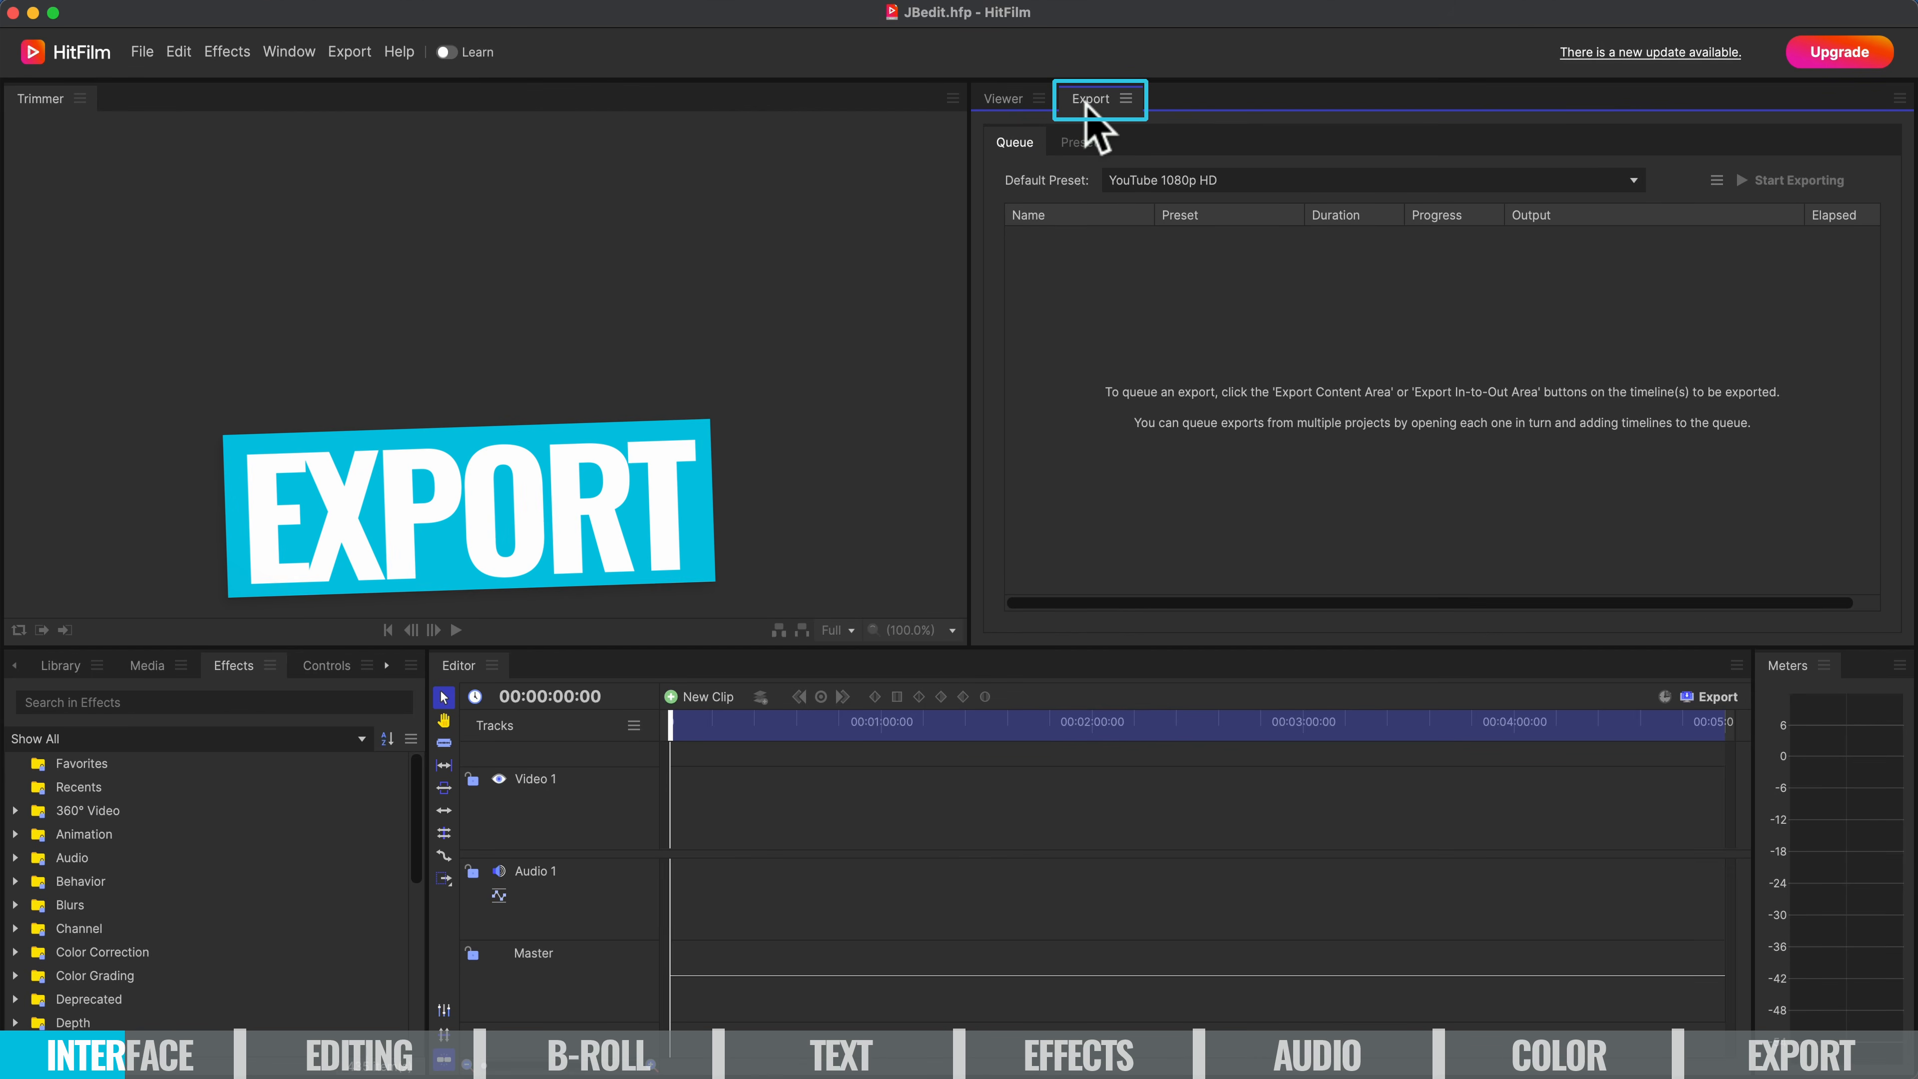
left_click(1004, 99)
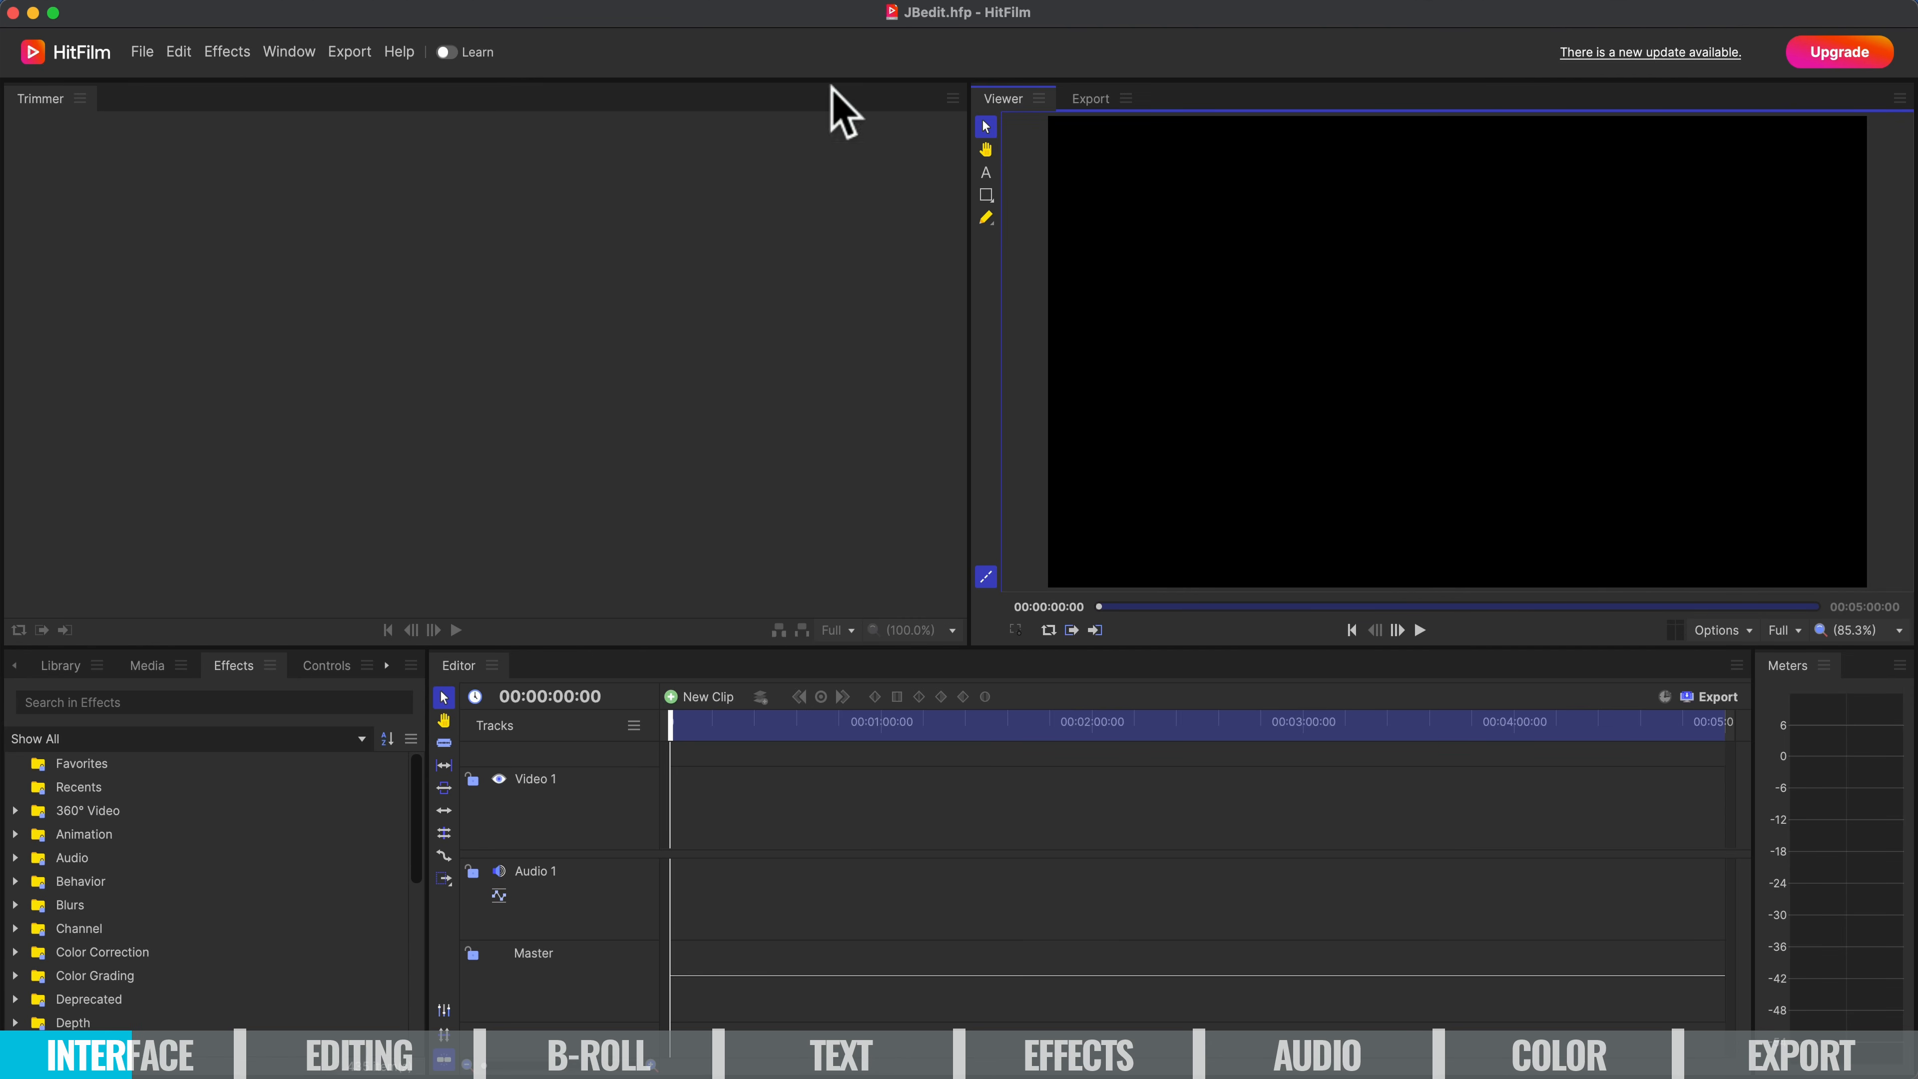
mouse_move(1018, 97)
left_mouse_down()
mouse_move(886, 115)
mouse_move(664, 103)
mouse_move(1008, 110)
left_mouse_up()
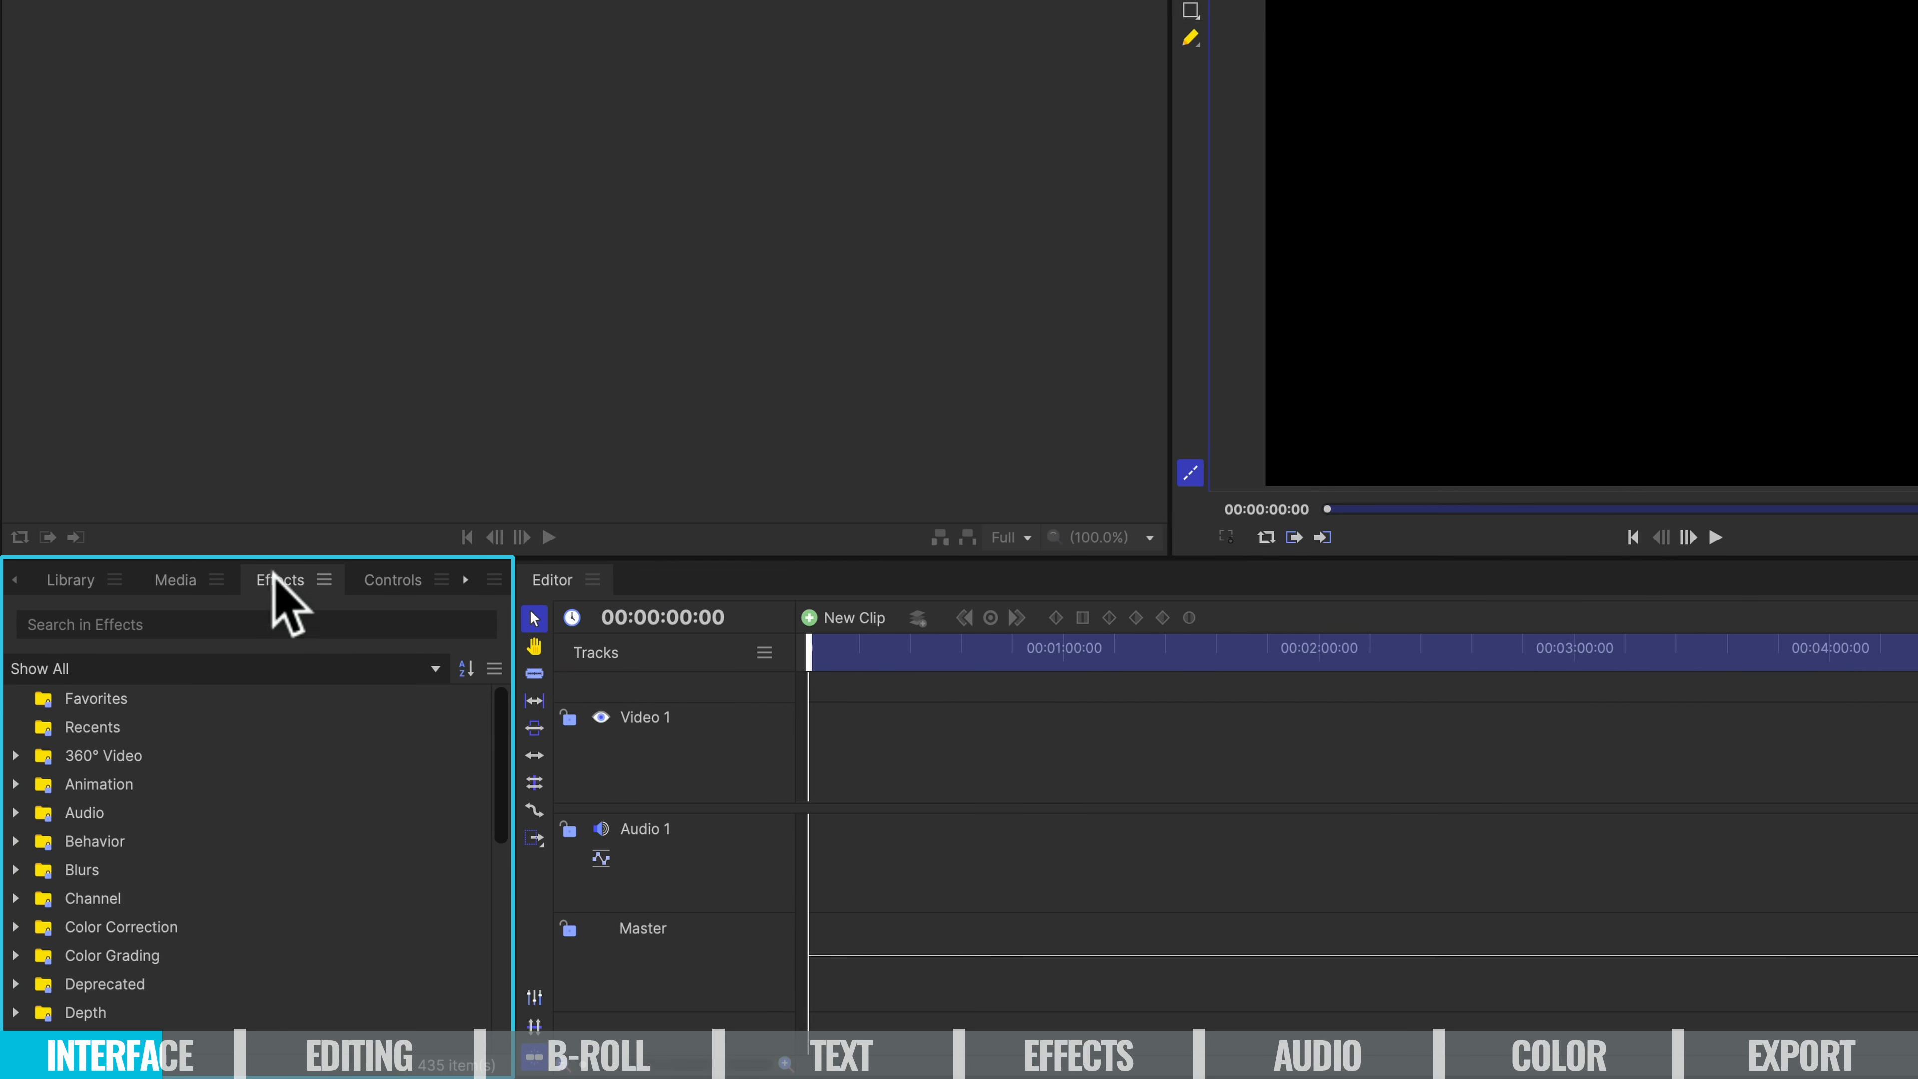
left_click(181, 581)
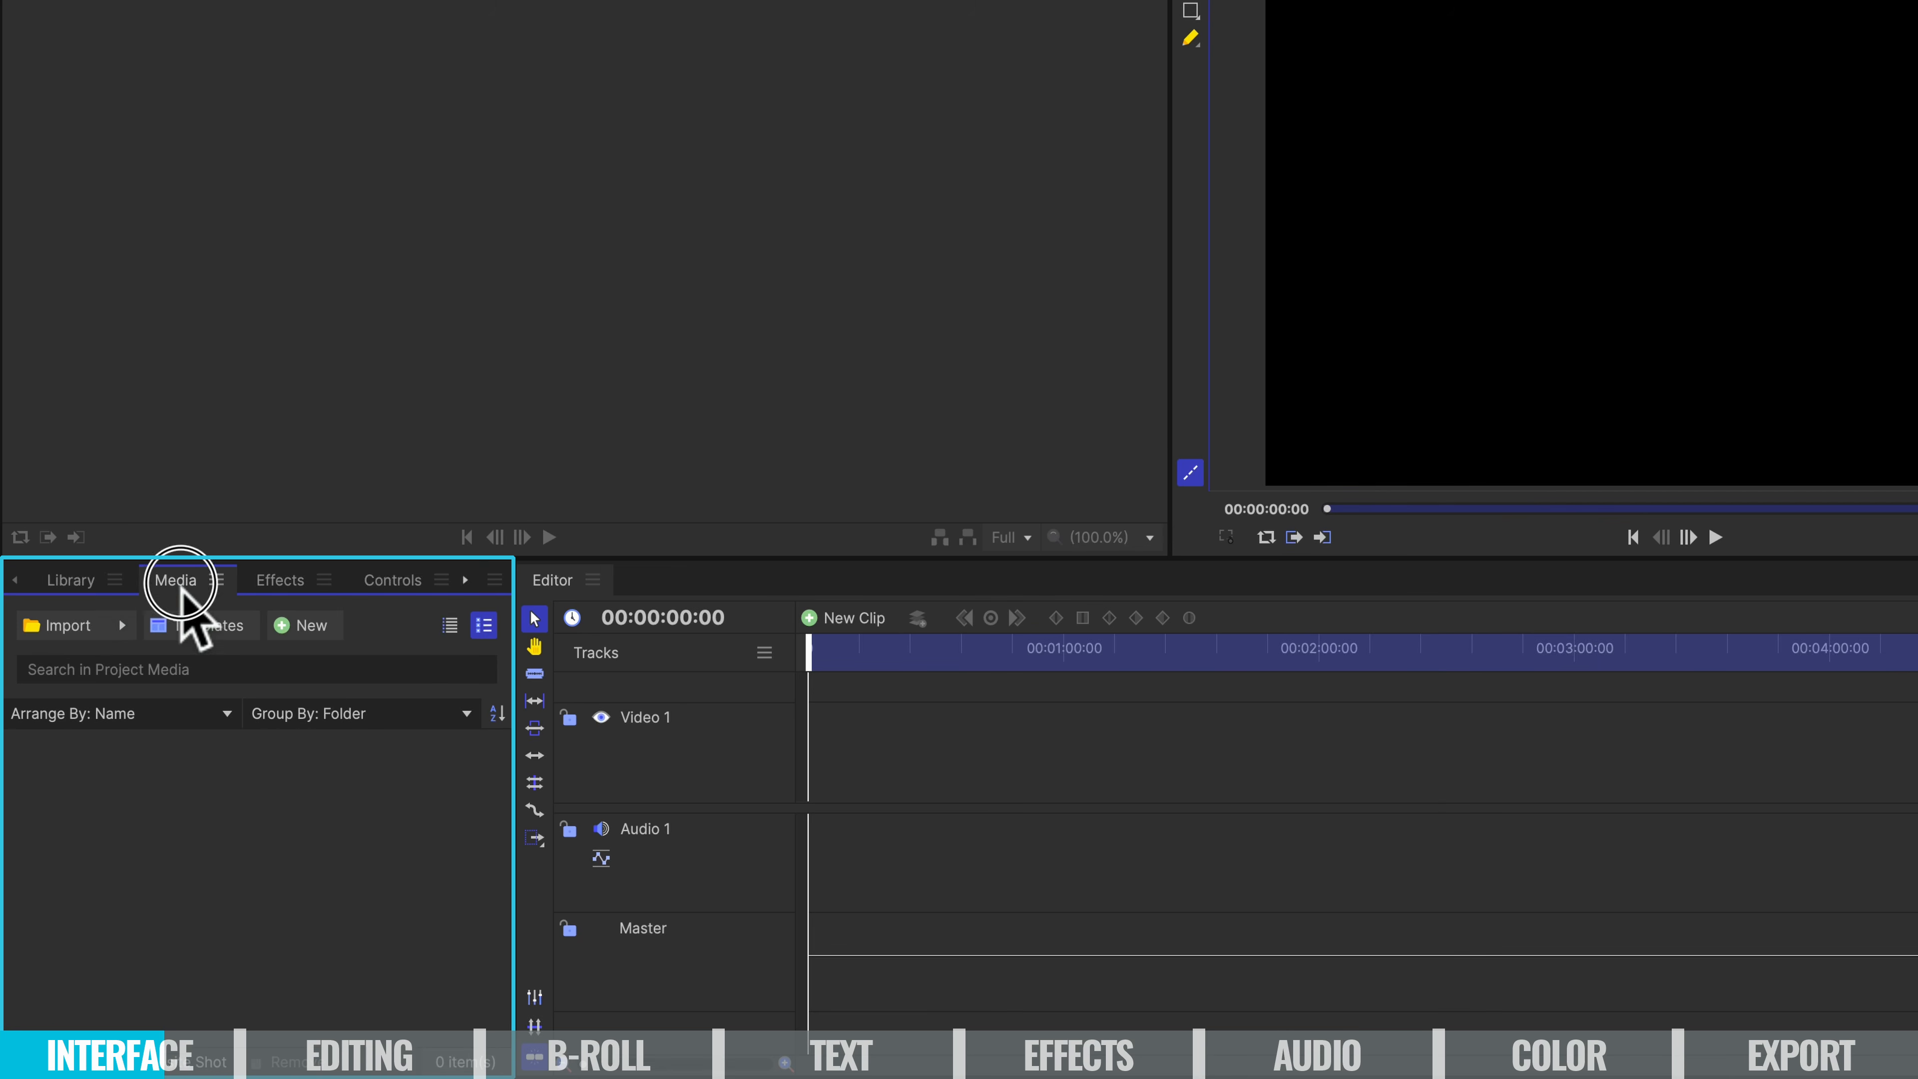
left_click(69, 582)
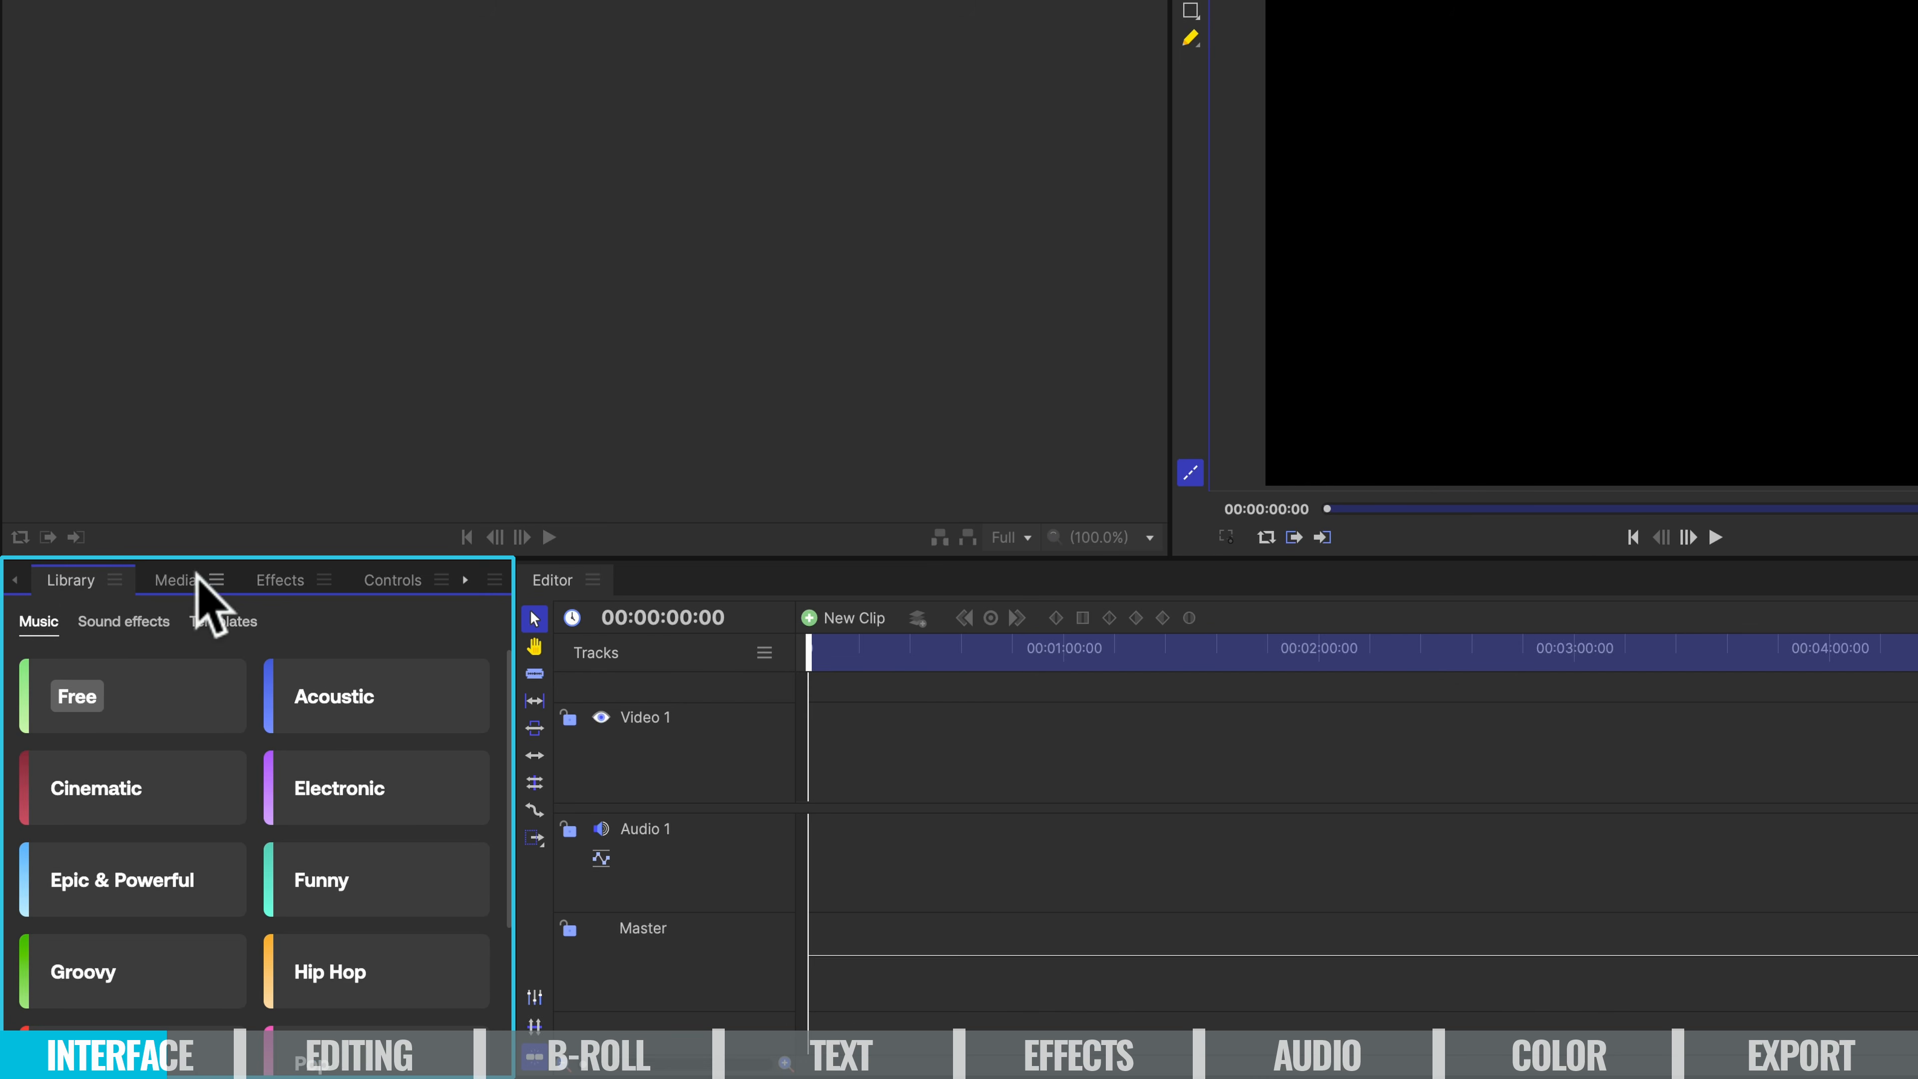
left_click(394, 582)
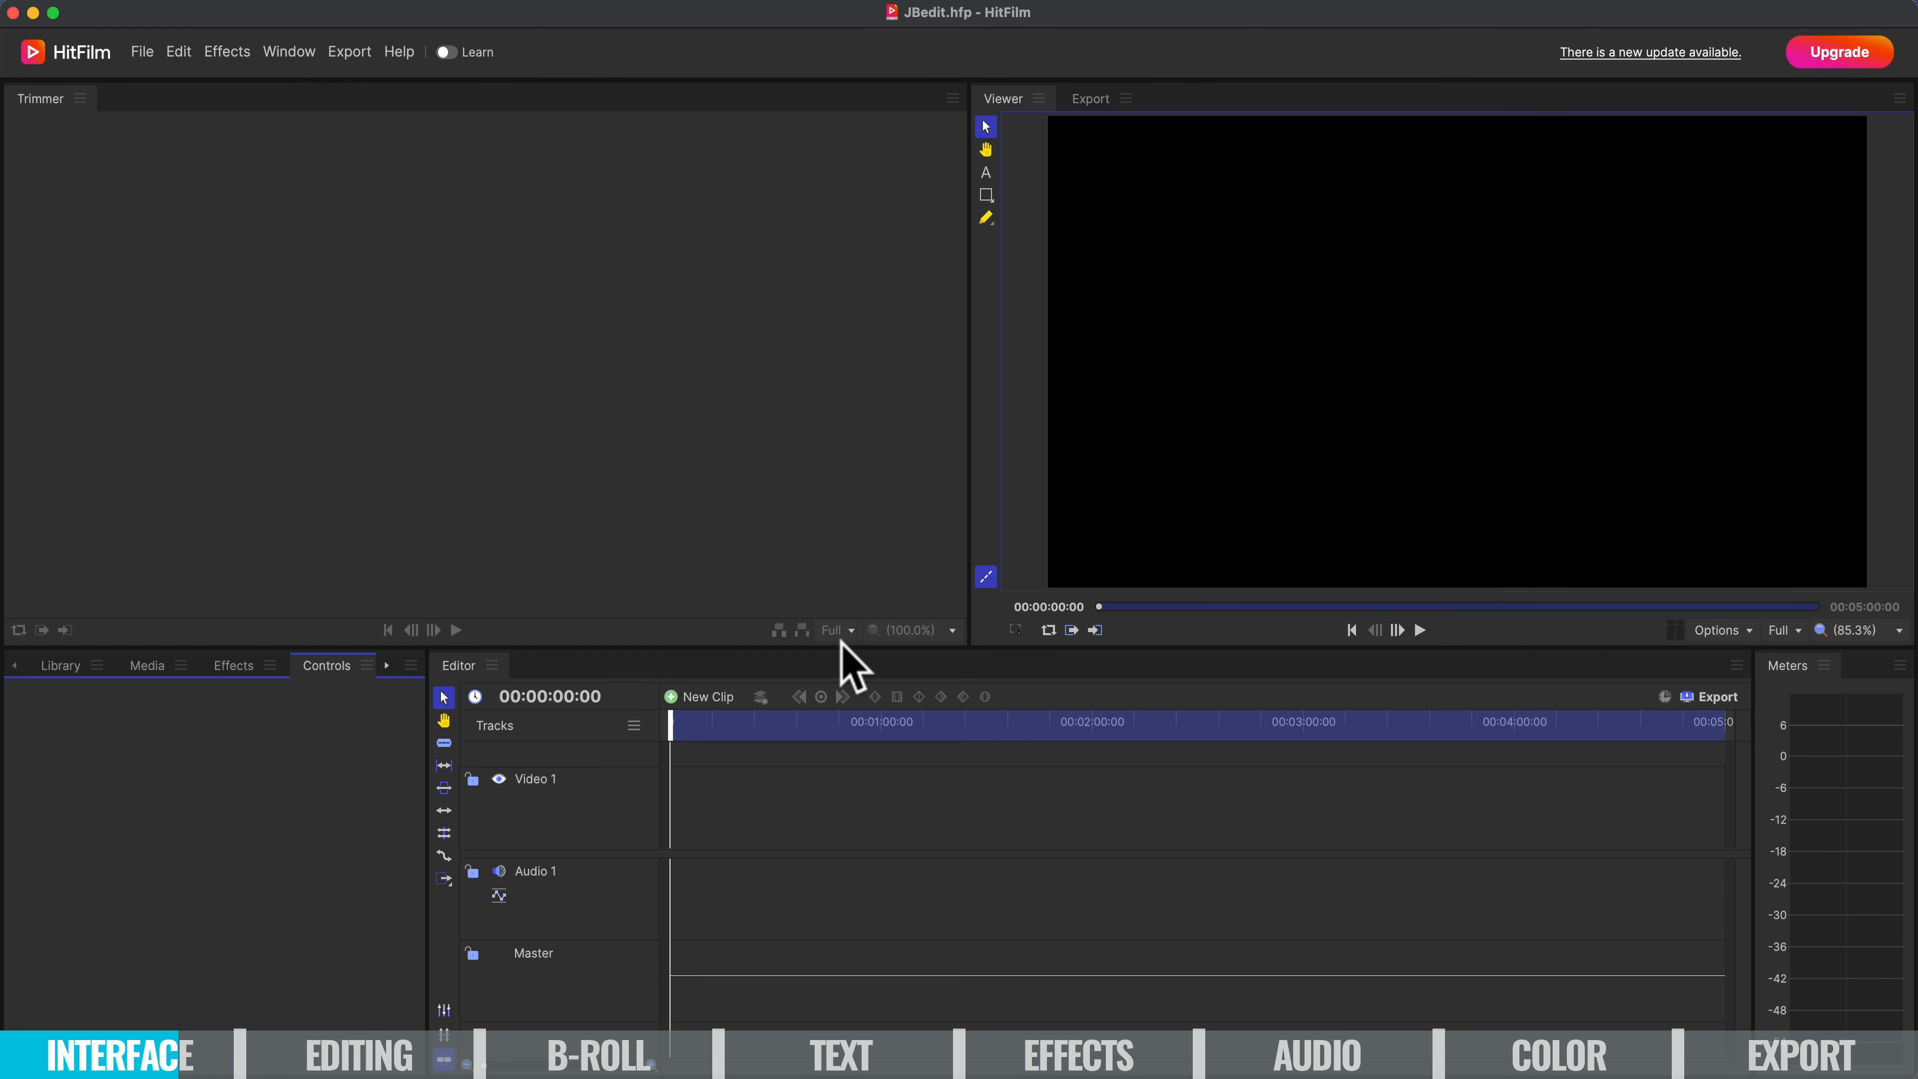
Enlarge the timeline area by shrinking the preview panels above it, and switch to the Vertical Video workspace.
left_click_drag(534, 648, 520, 582)
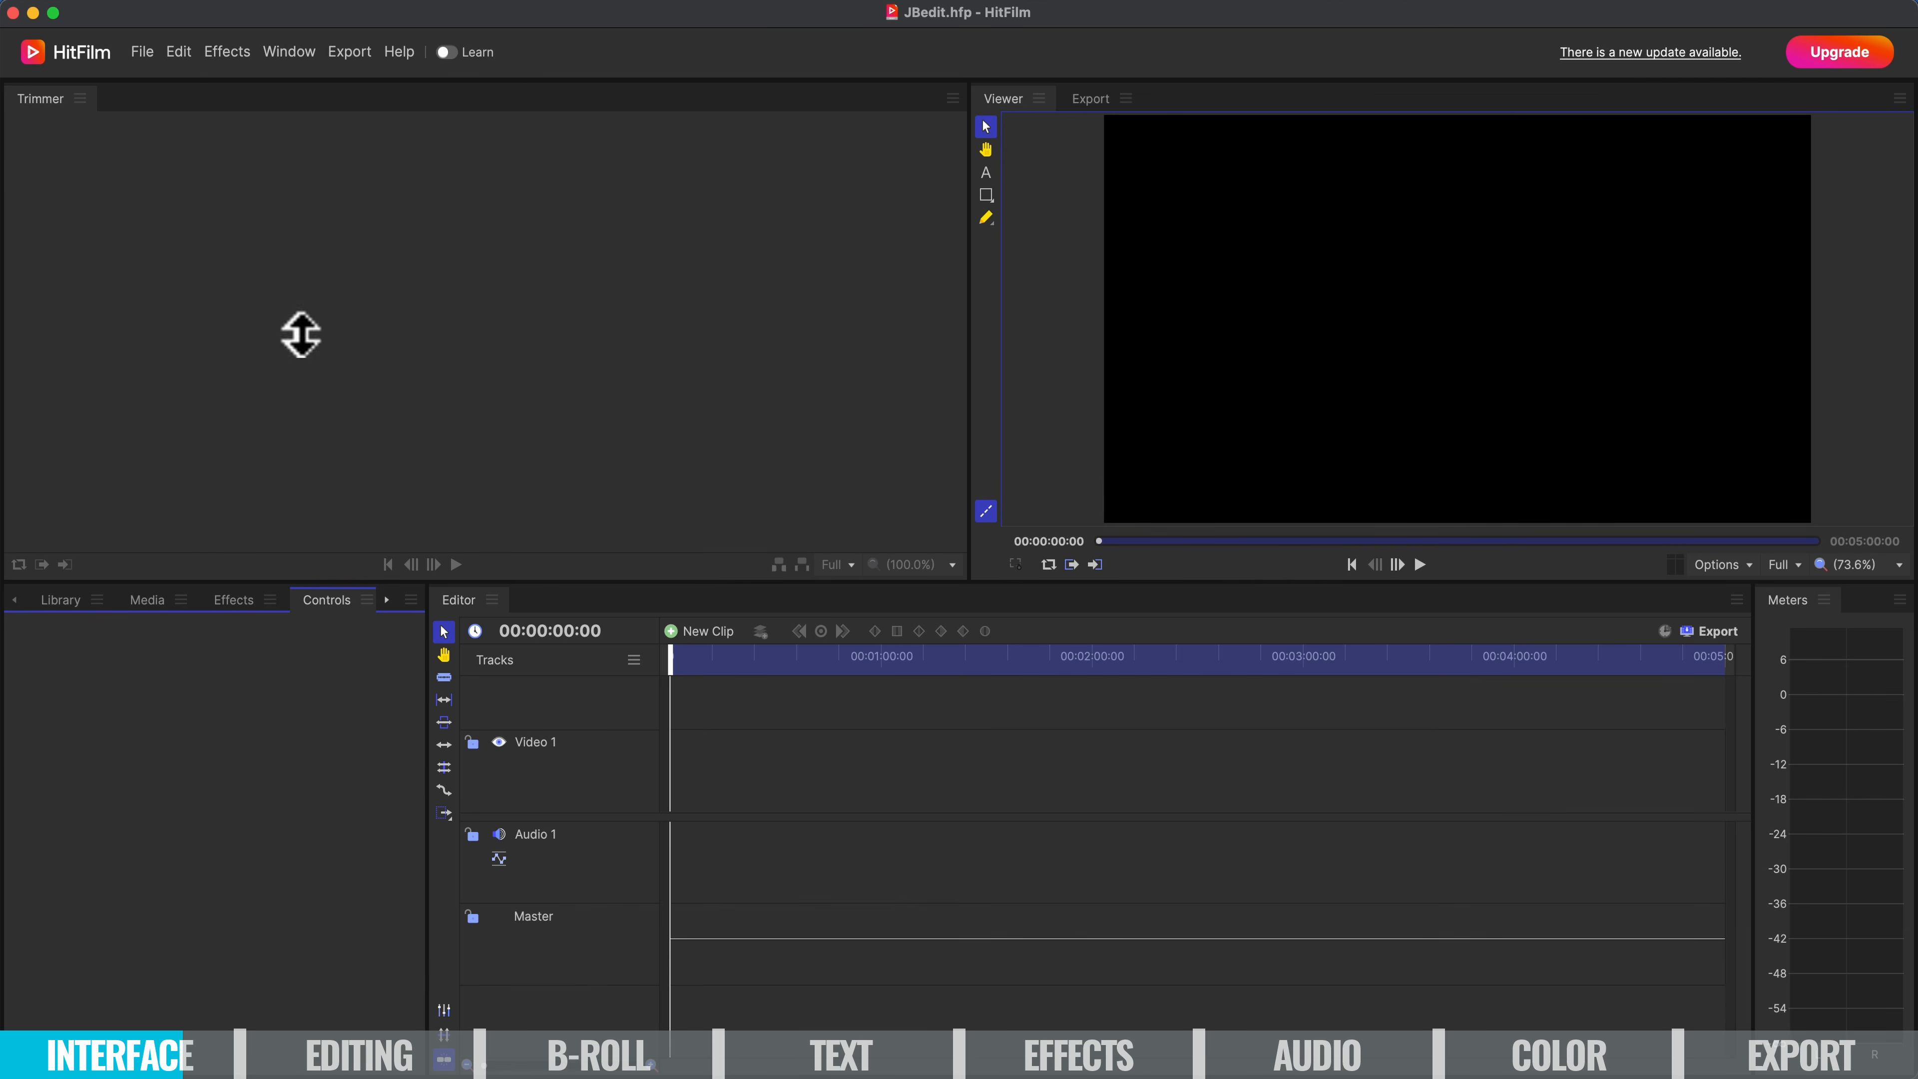
left_click(289, 52)
mouse_move(287, 78)
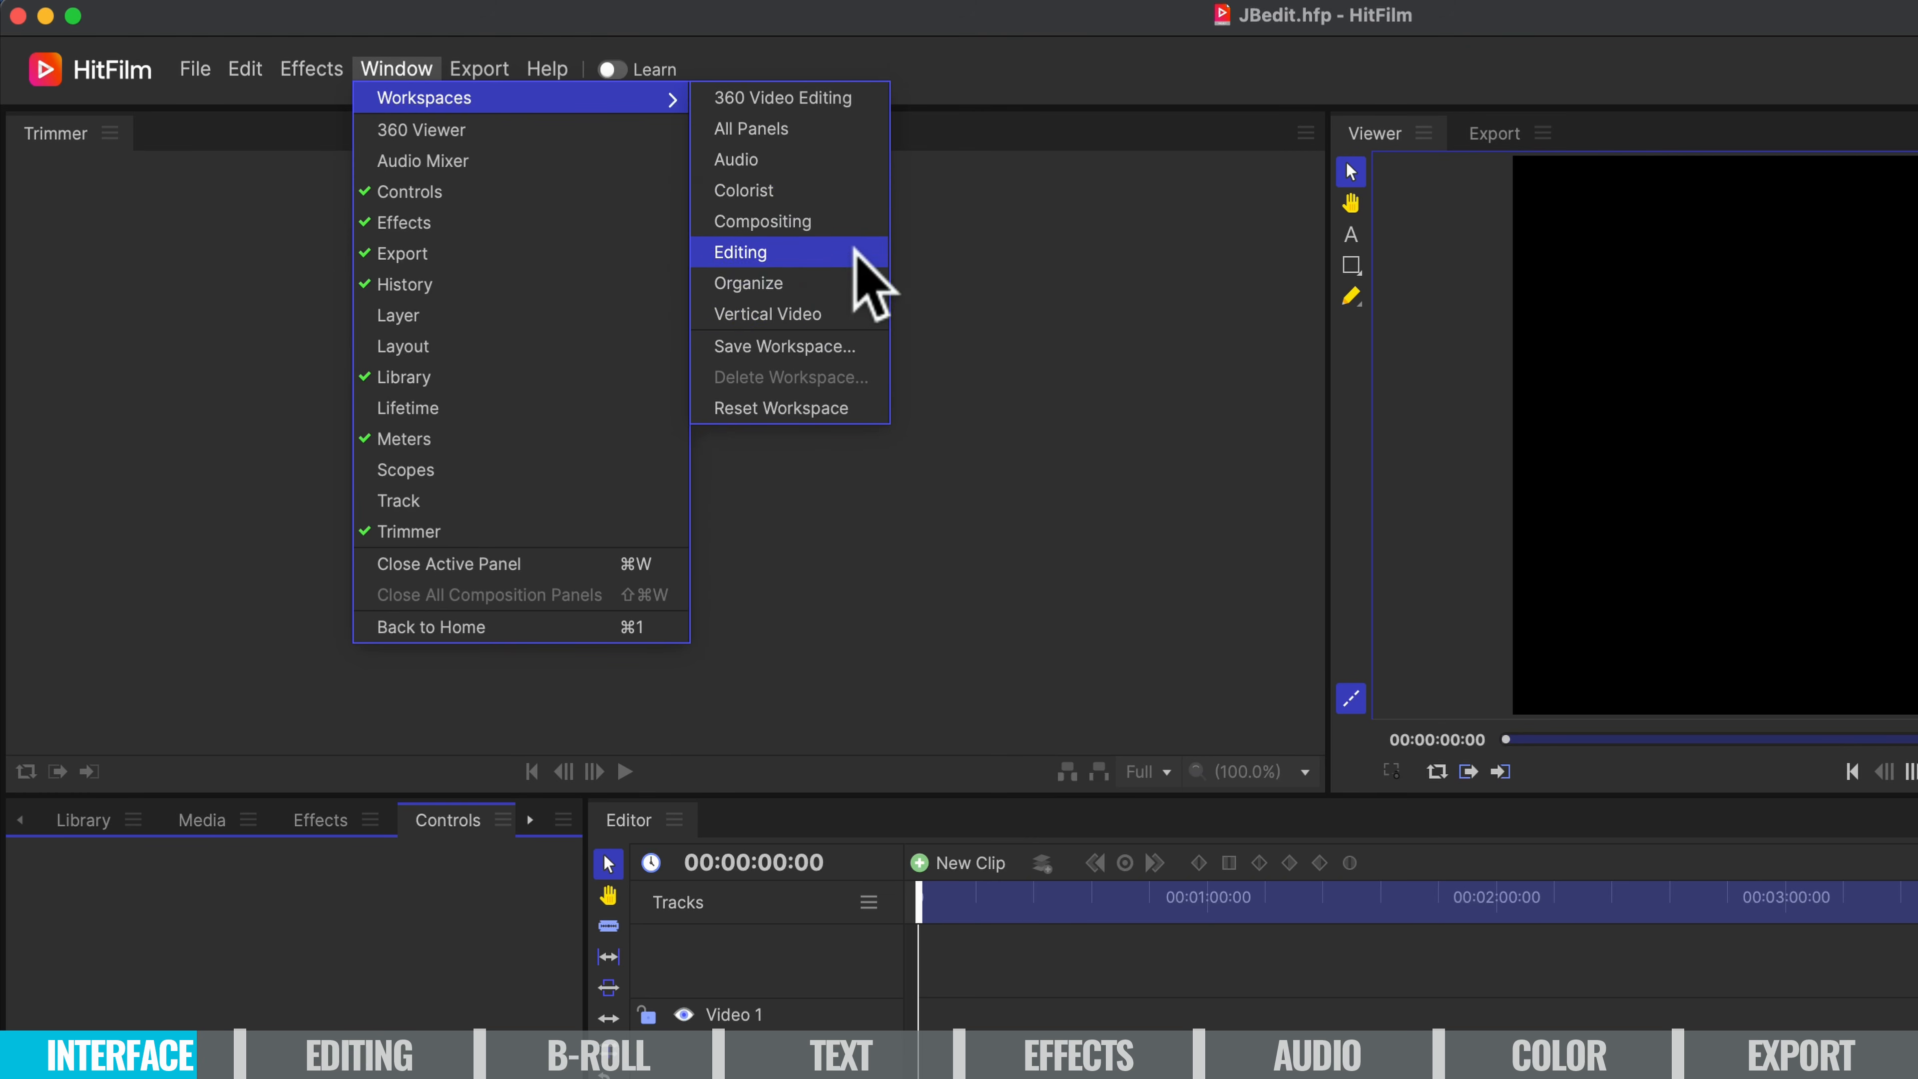
left_click(847, 315)
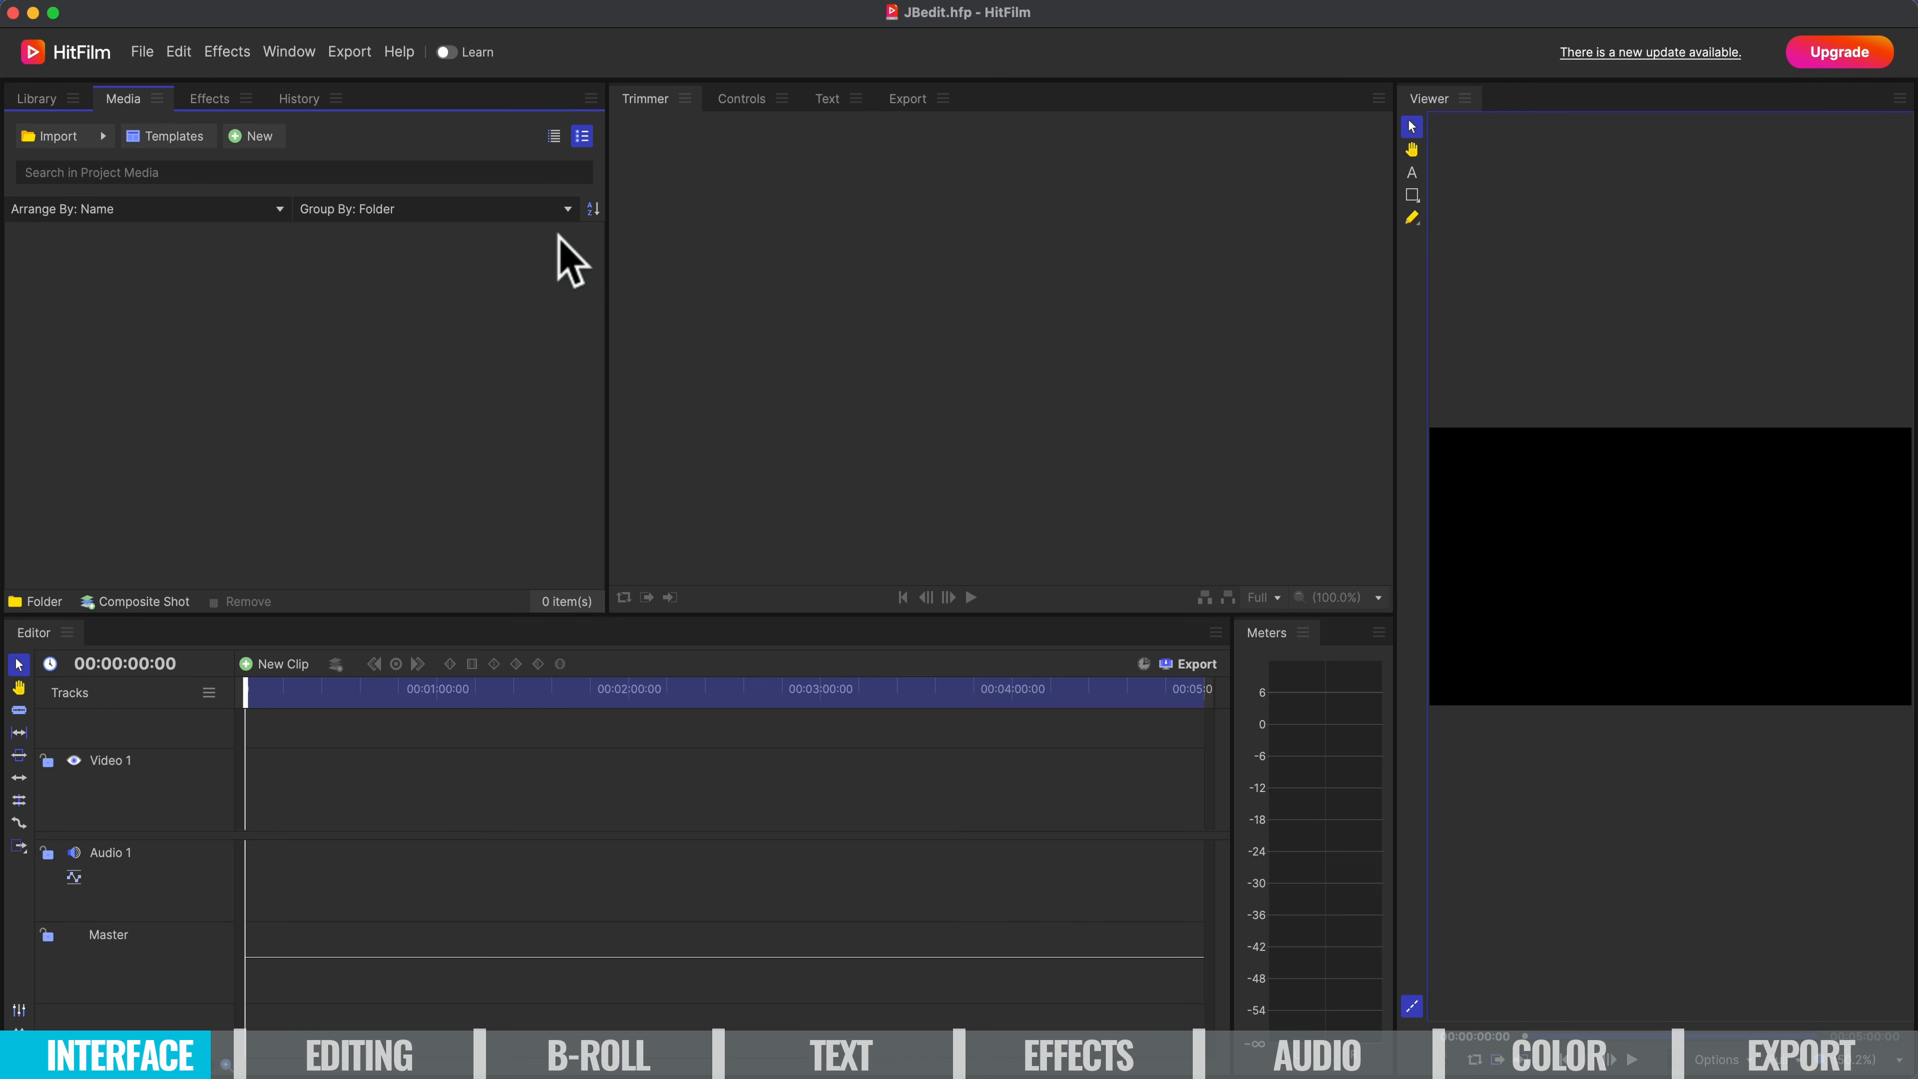
Switch the window layout to the Editing workspace.
left_click(295, 52)
mouse_move(309, 75)
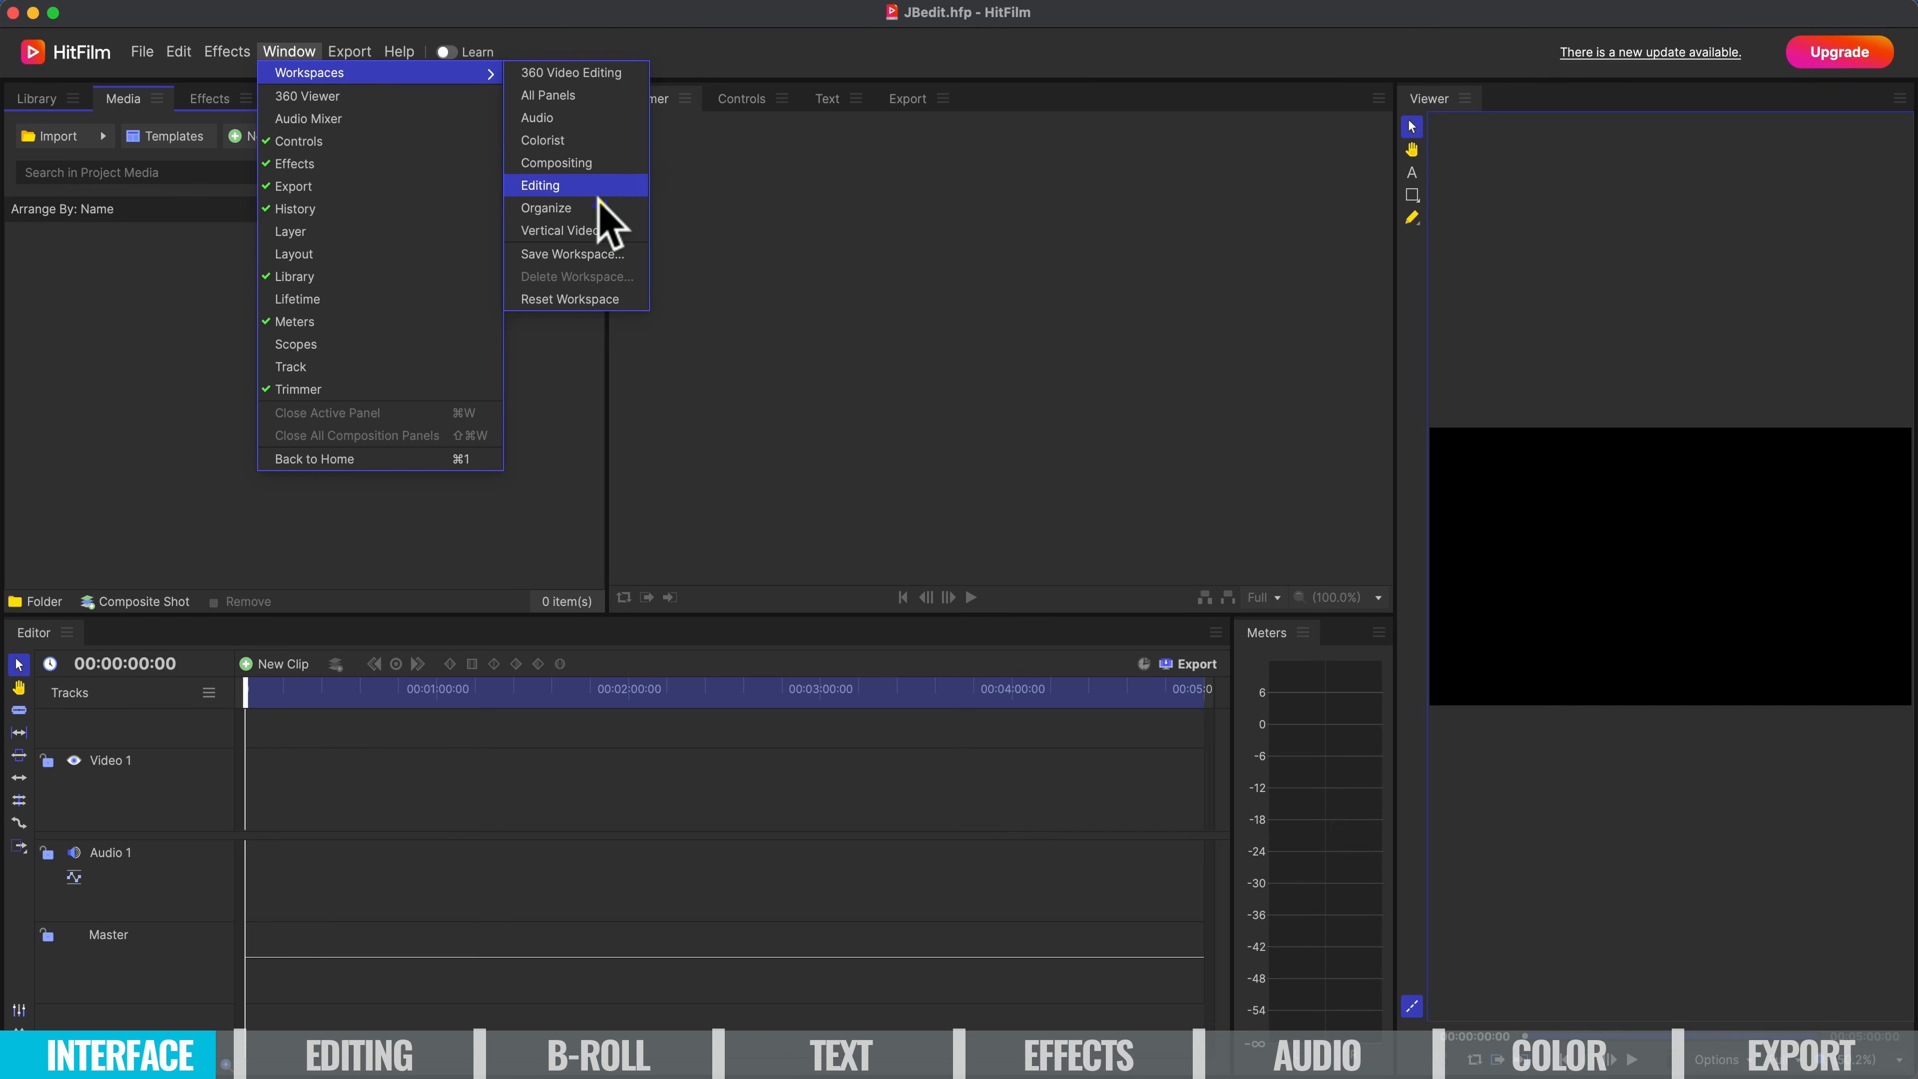
left_click(540, 185)
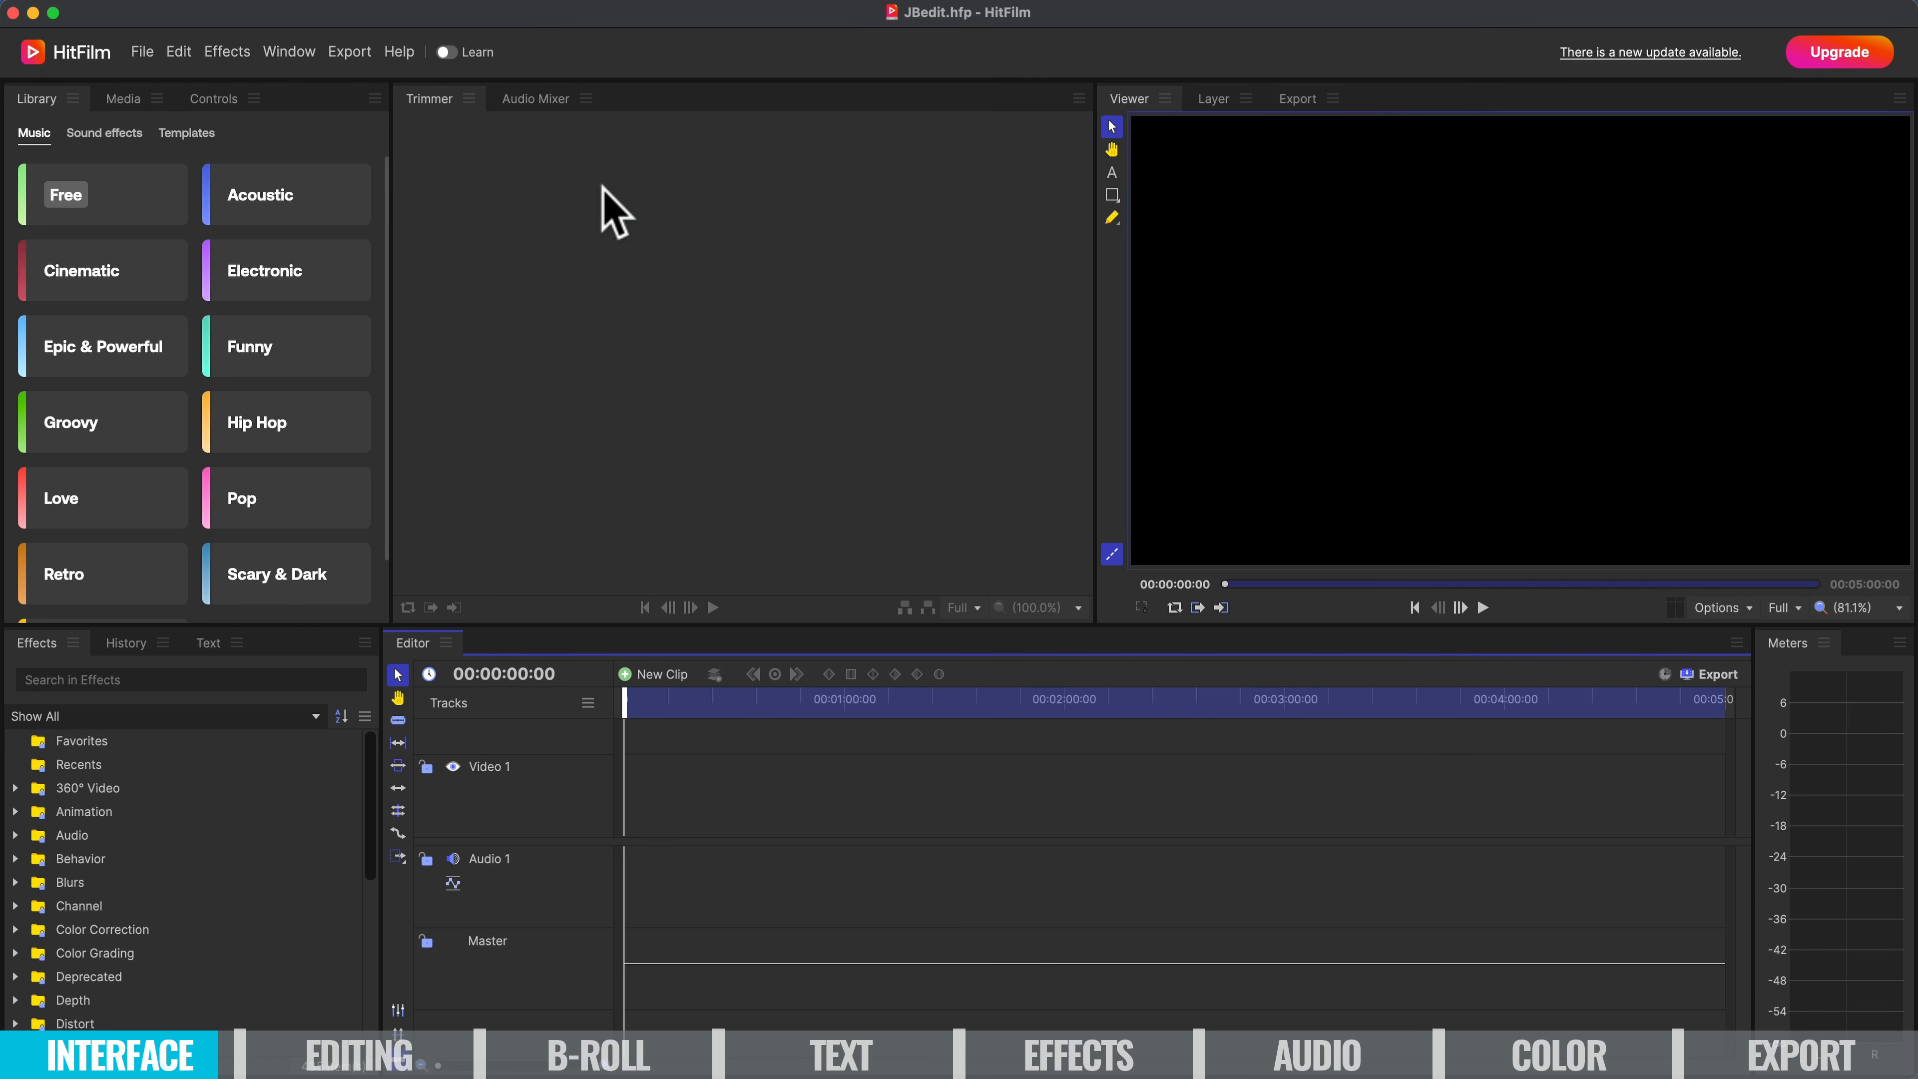
left_click(295, 53)
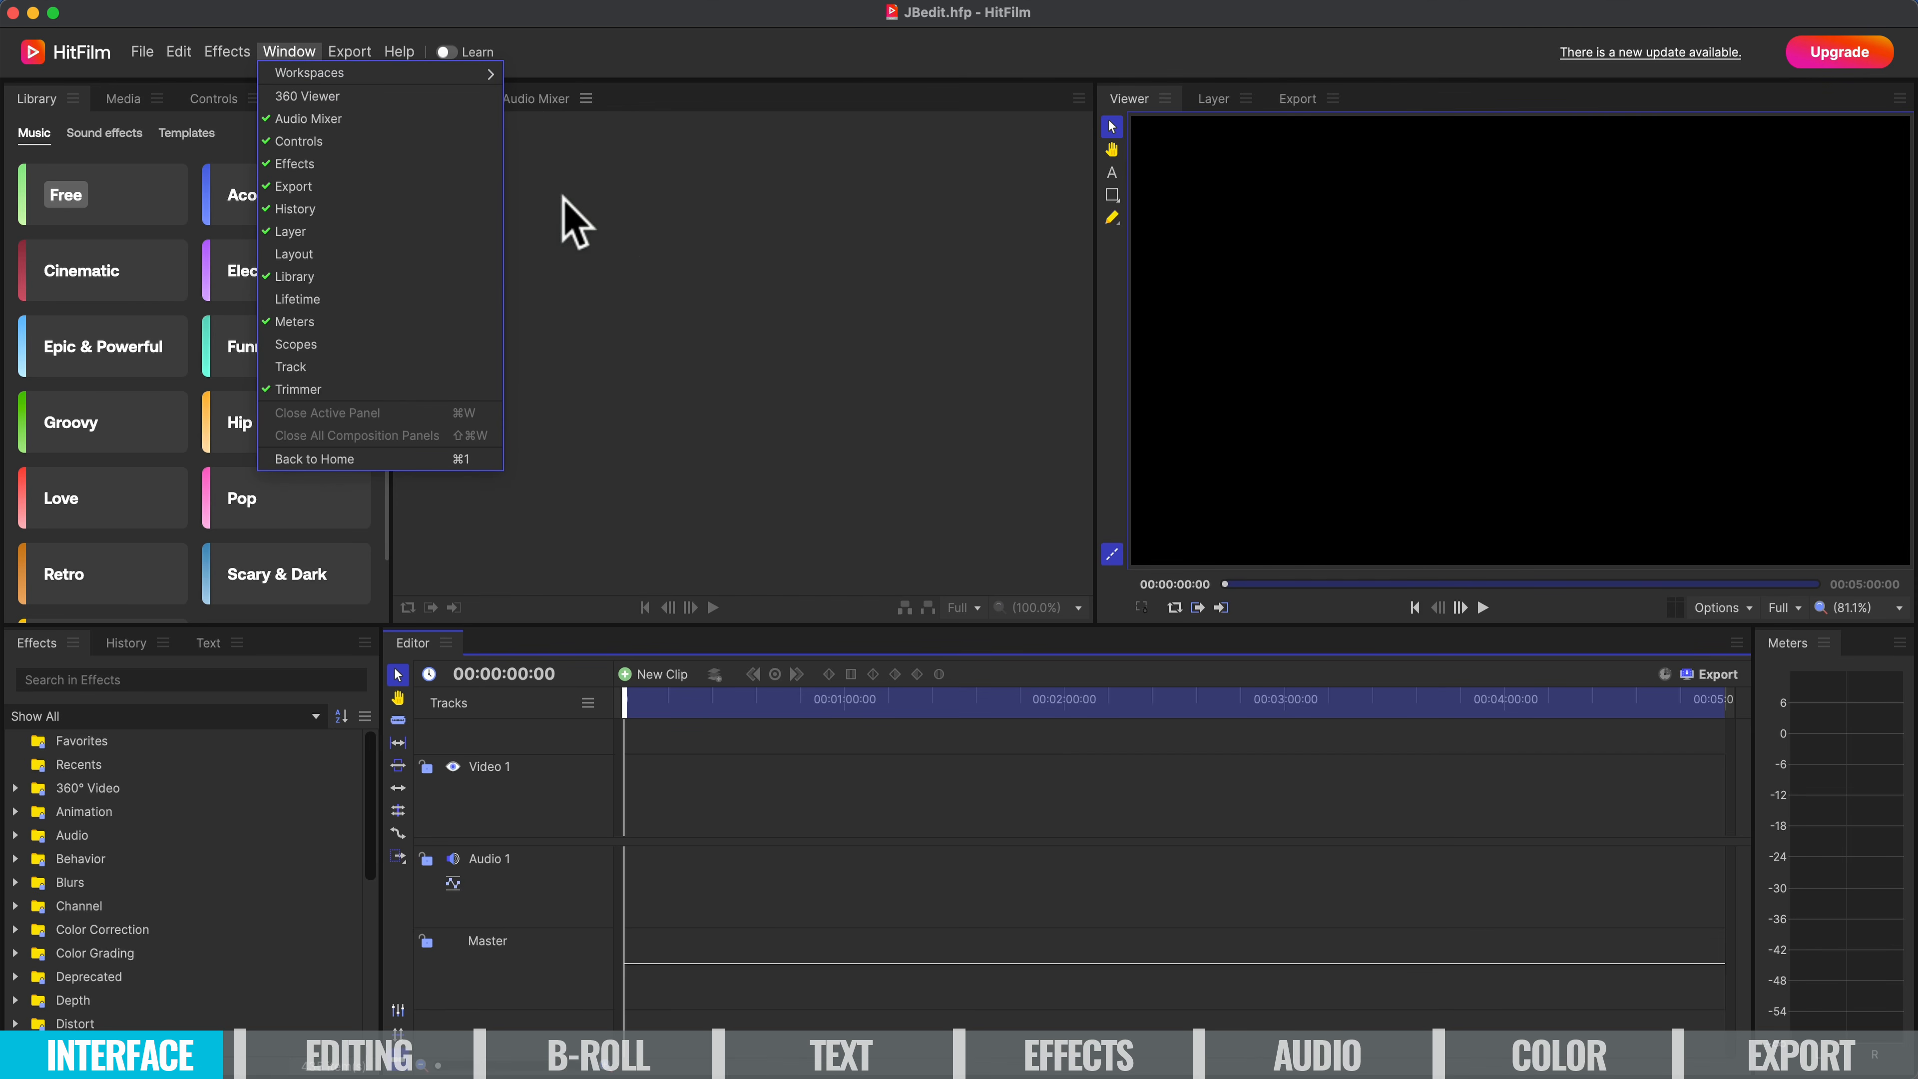
mouse_move(409, 70)
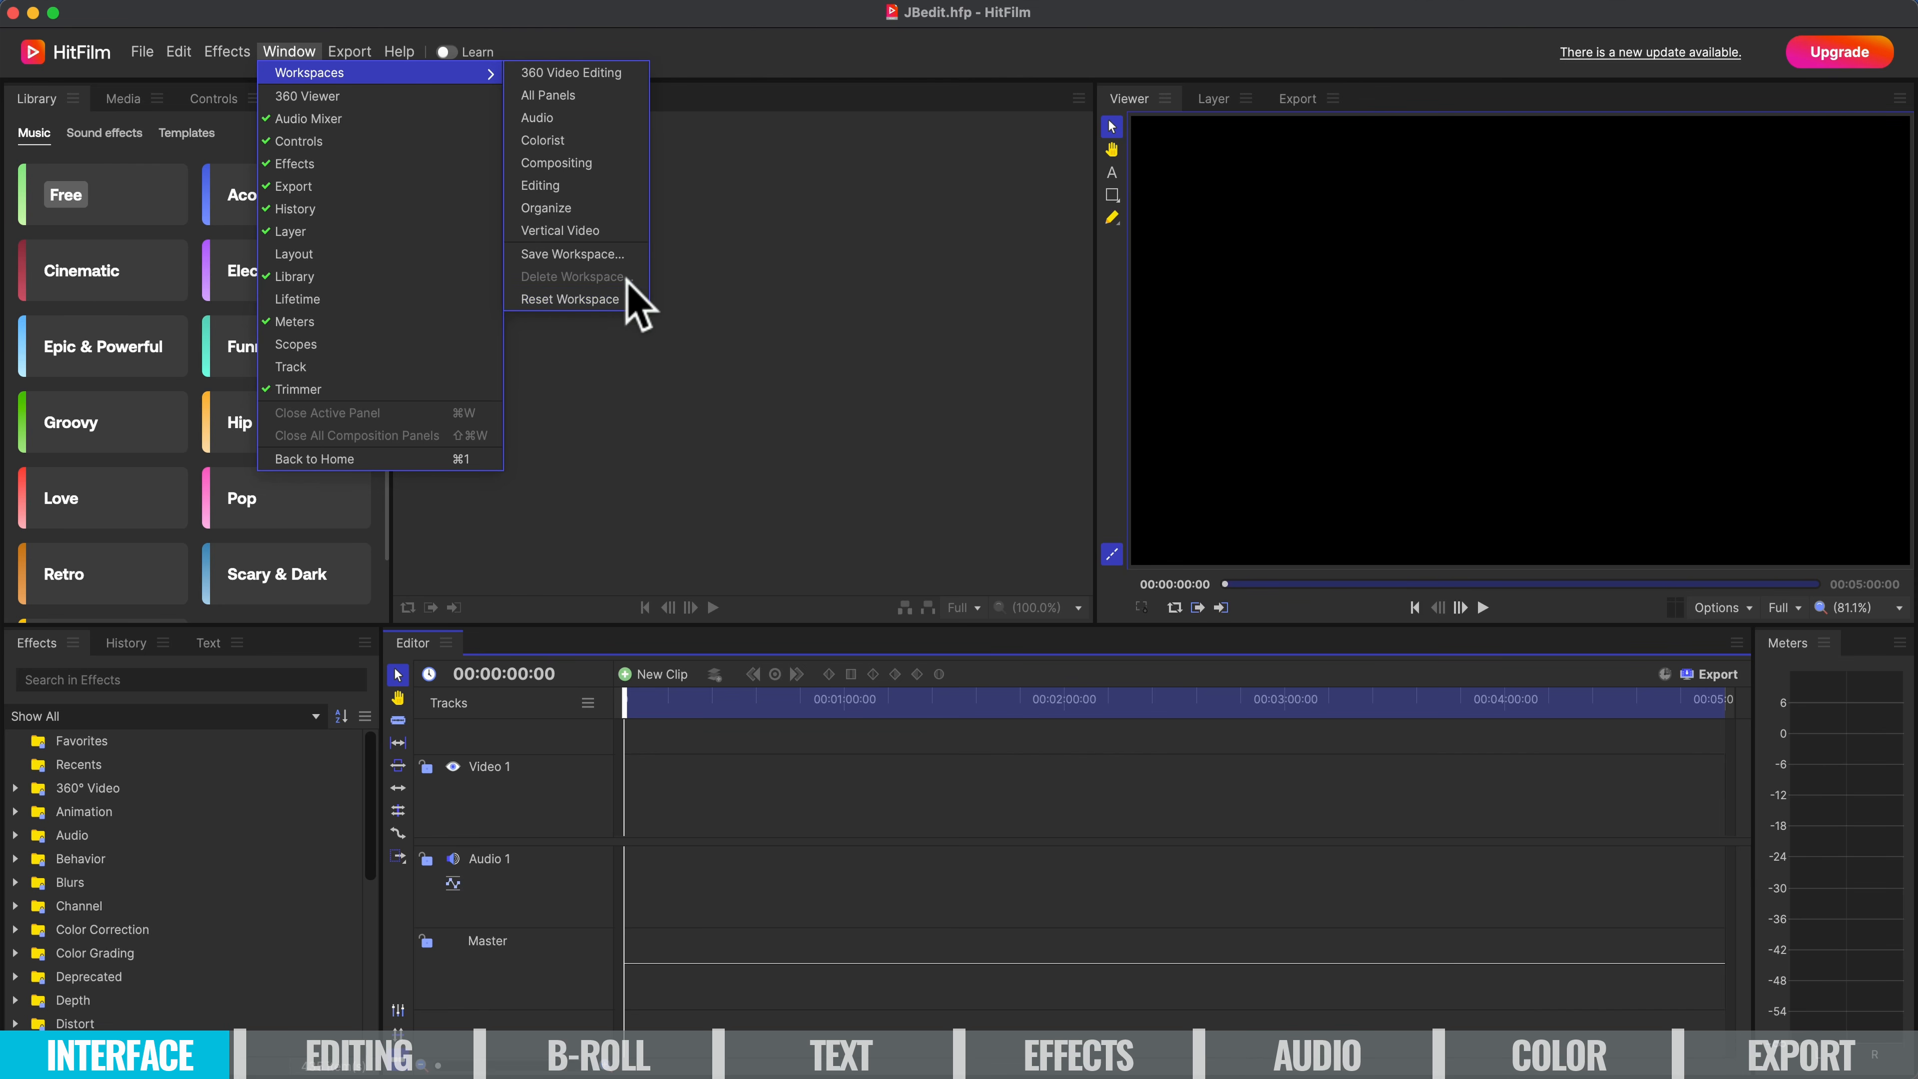
left_click(904, 297)
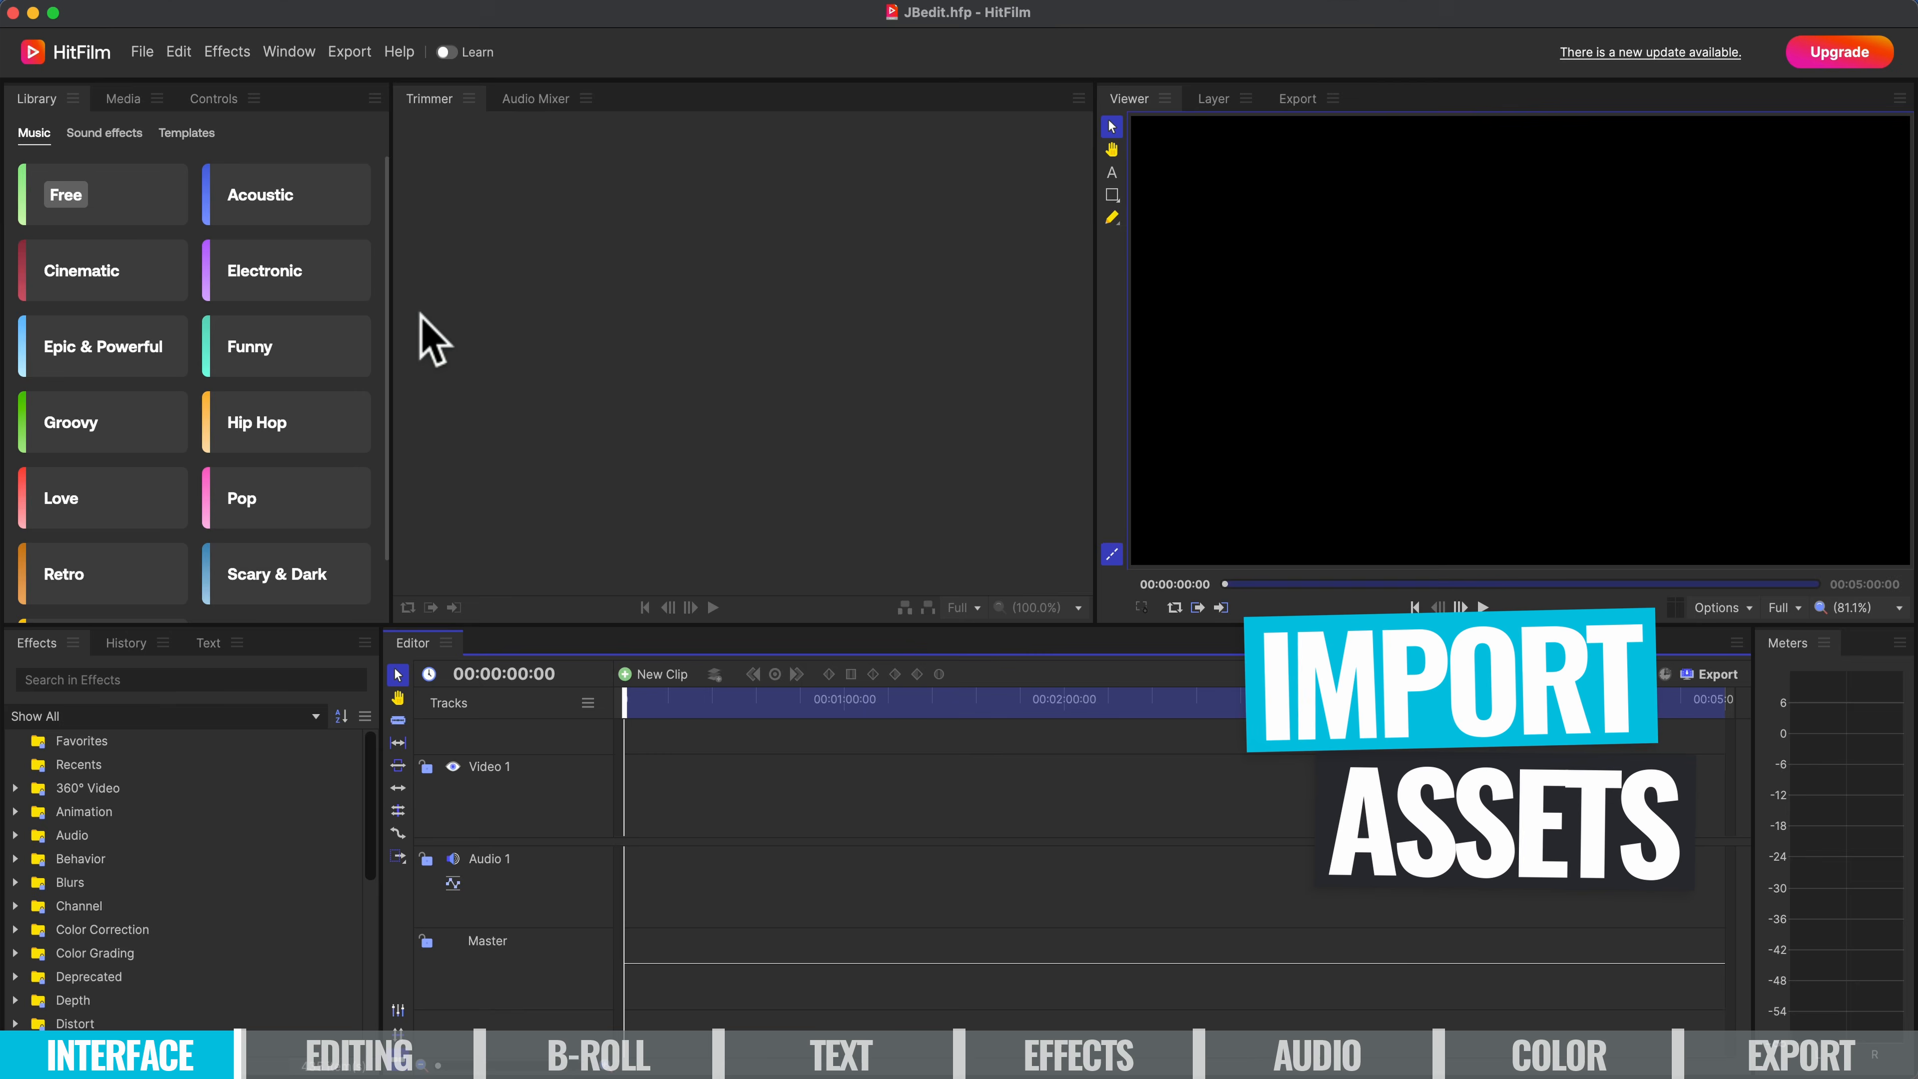
Import IMG_0261.MOV, Camera-Recording.mp4 and Screen-Recording.mp4 from the Video Assets folder on the Desktop into the project media.
left_click(124, 100)
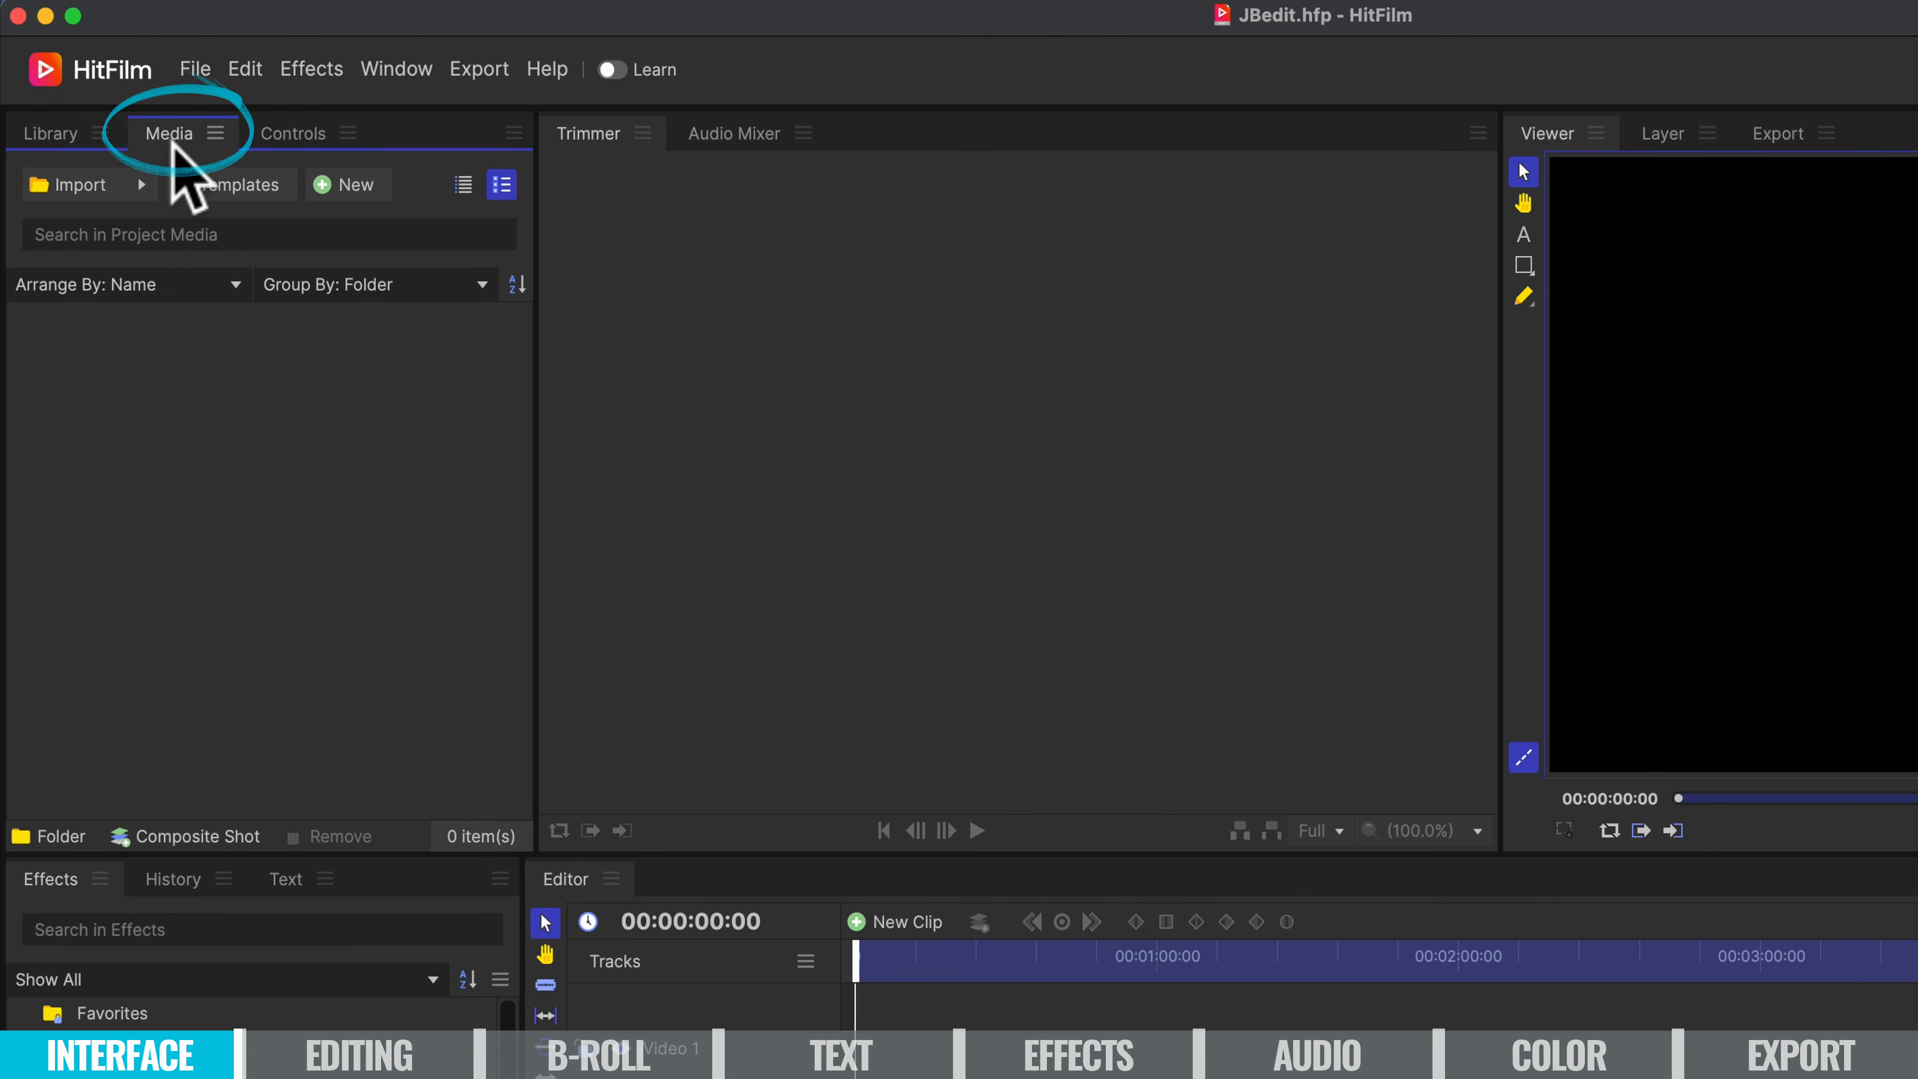
right_click(315, 478)
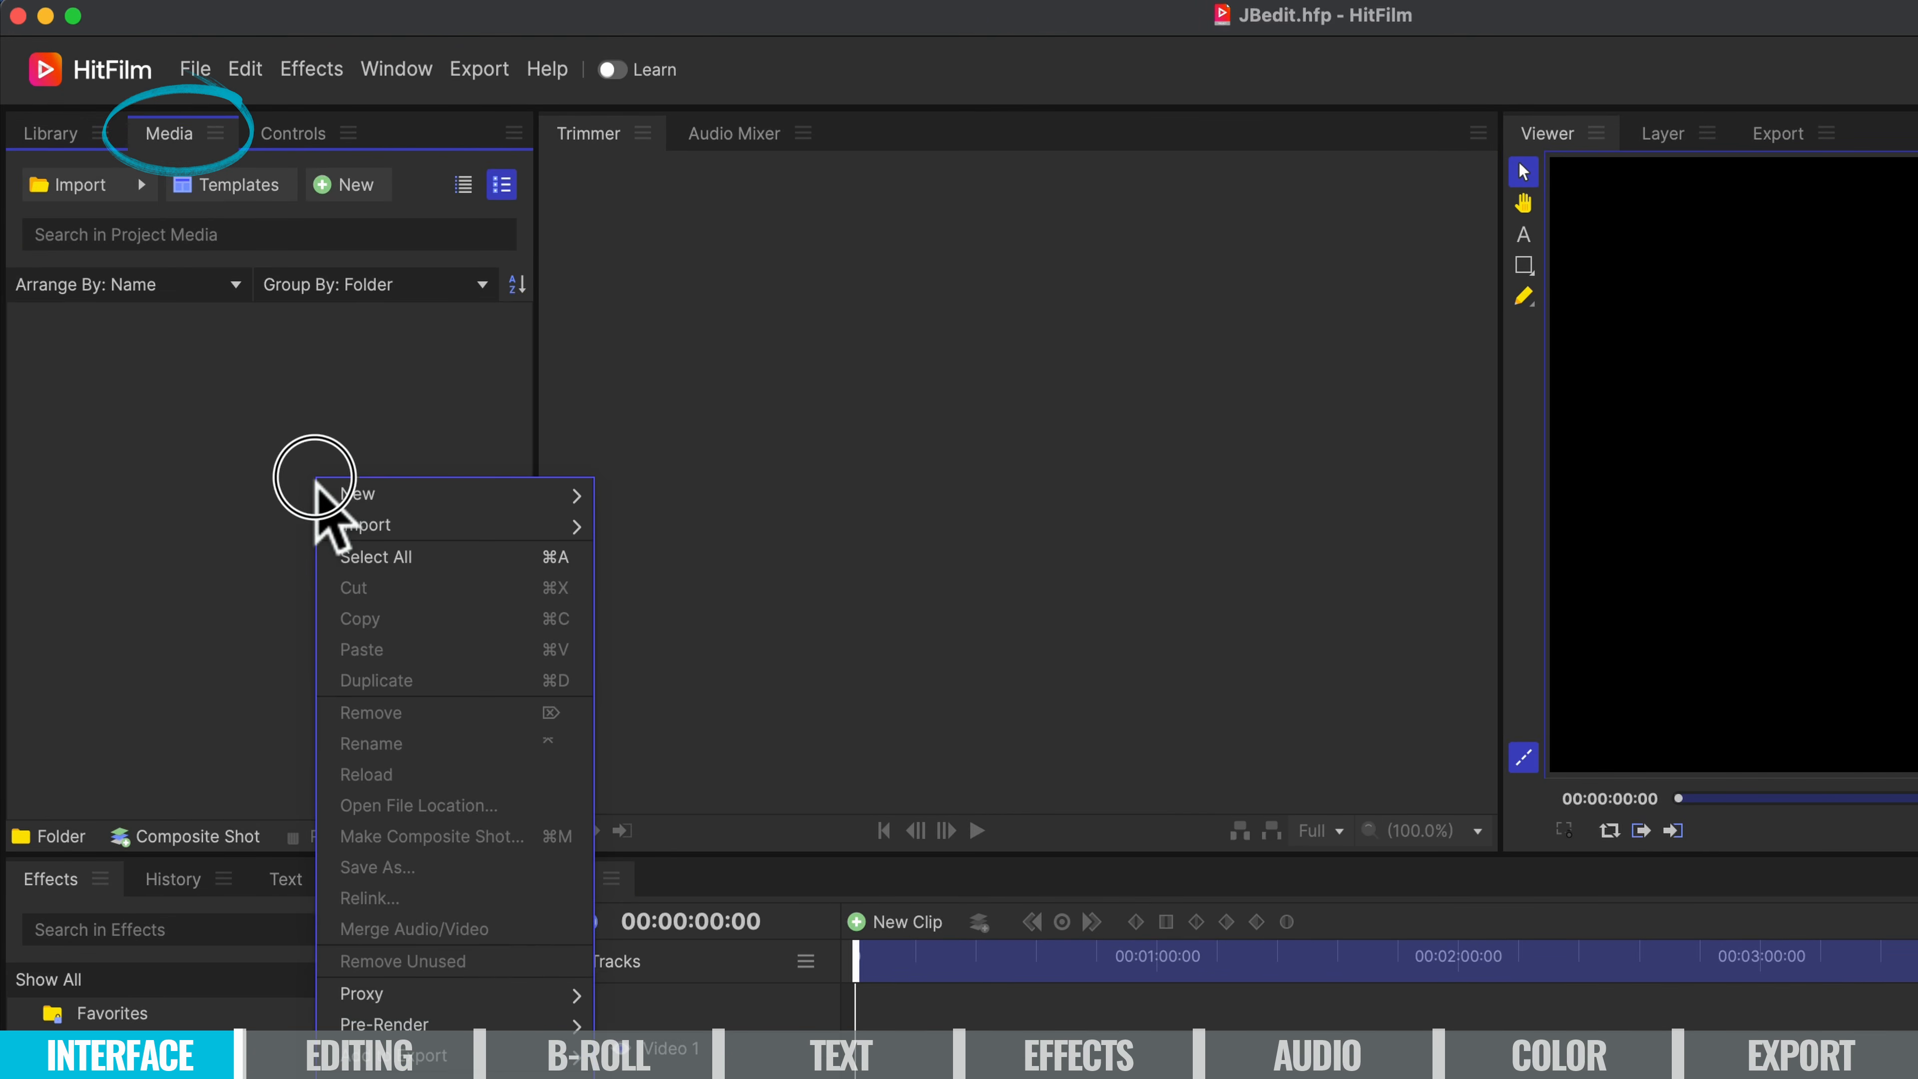
mouse_move(389, 525)
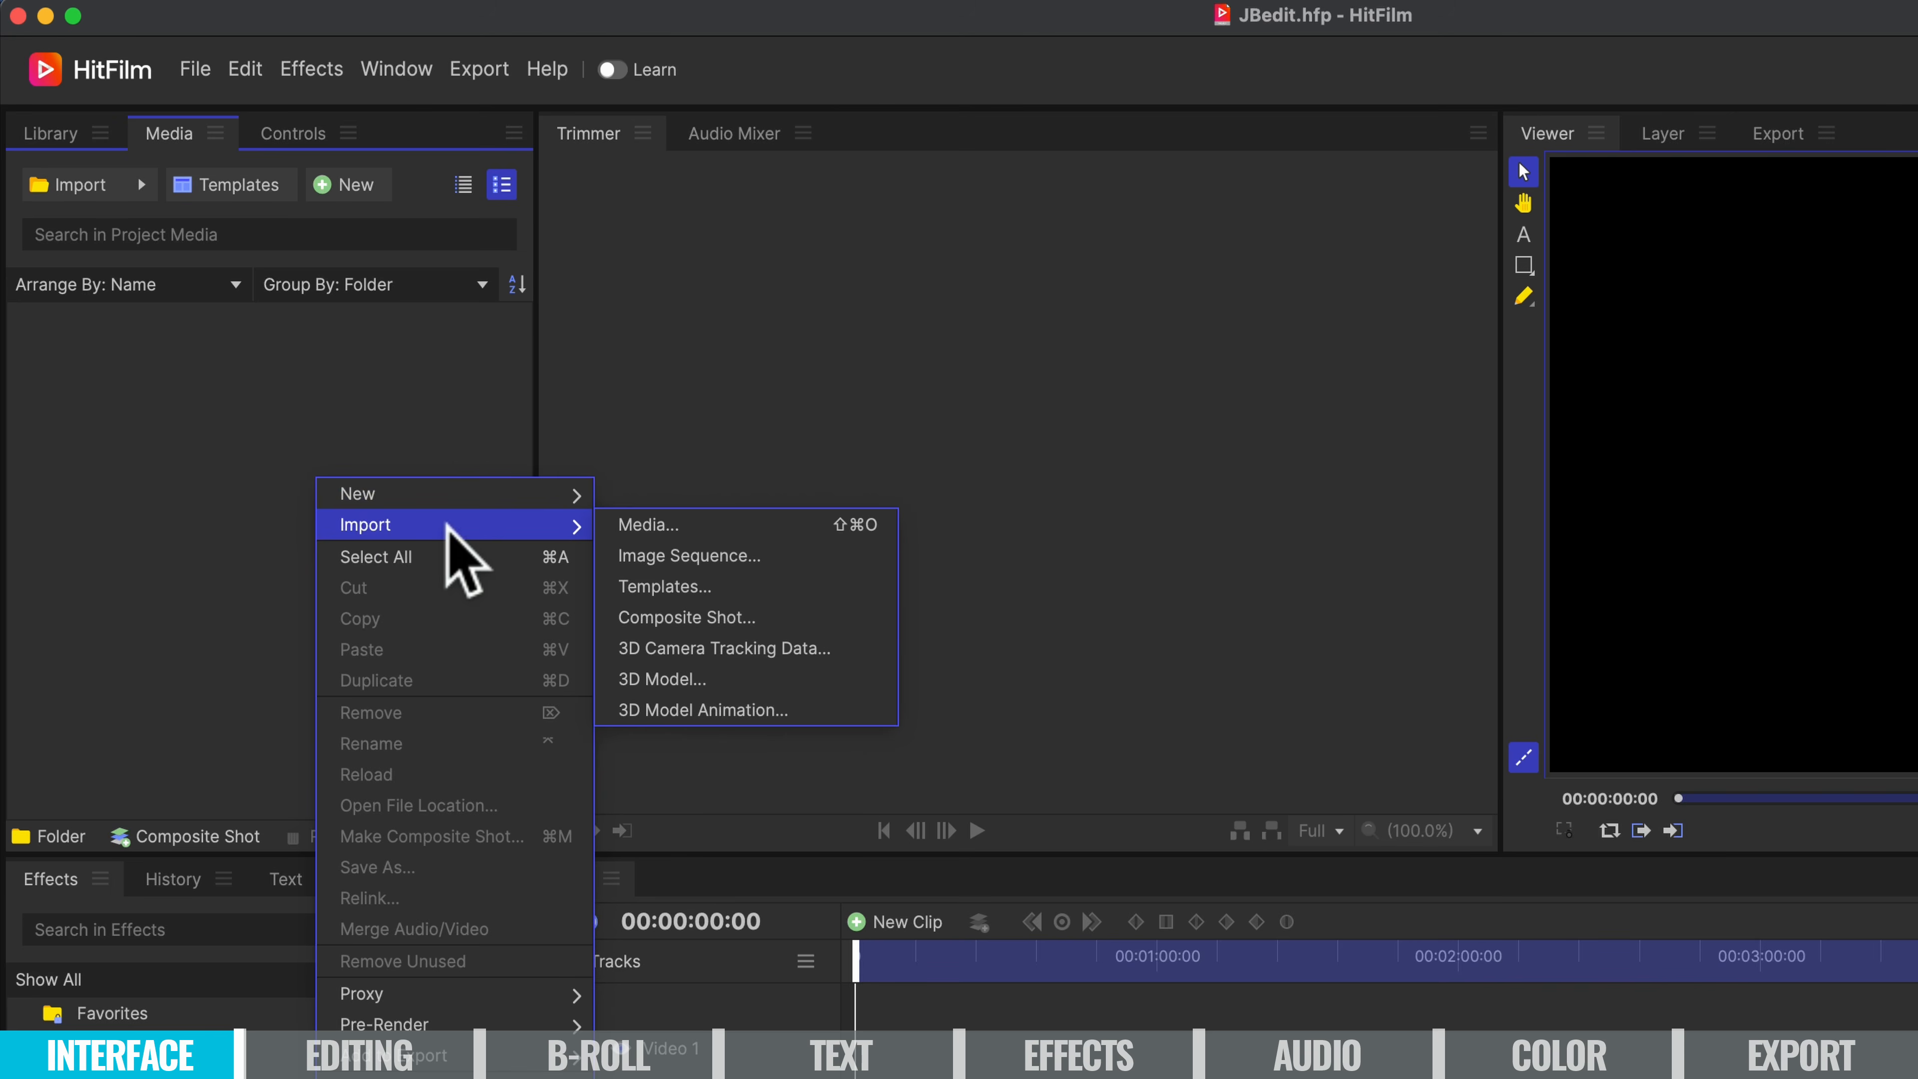
left_click(689, 531)
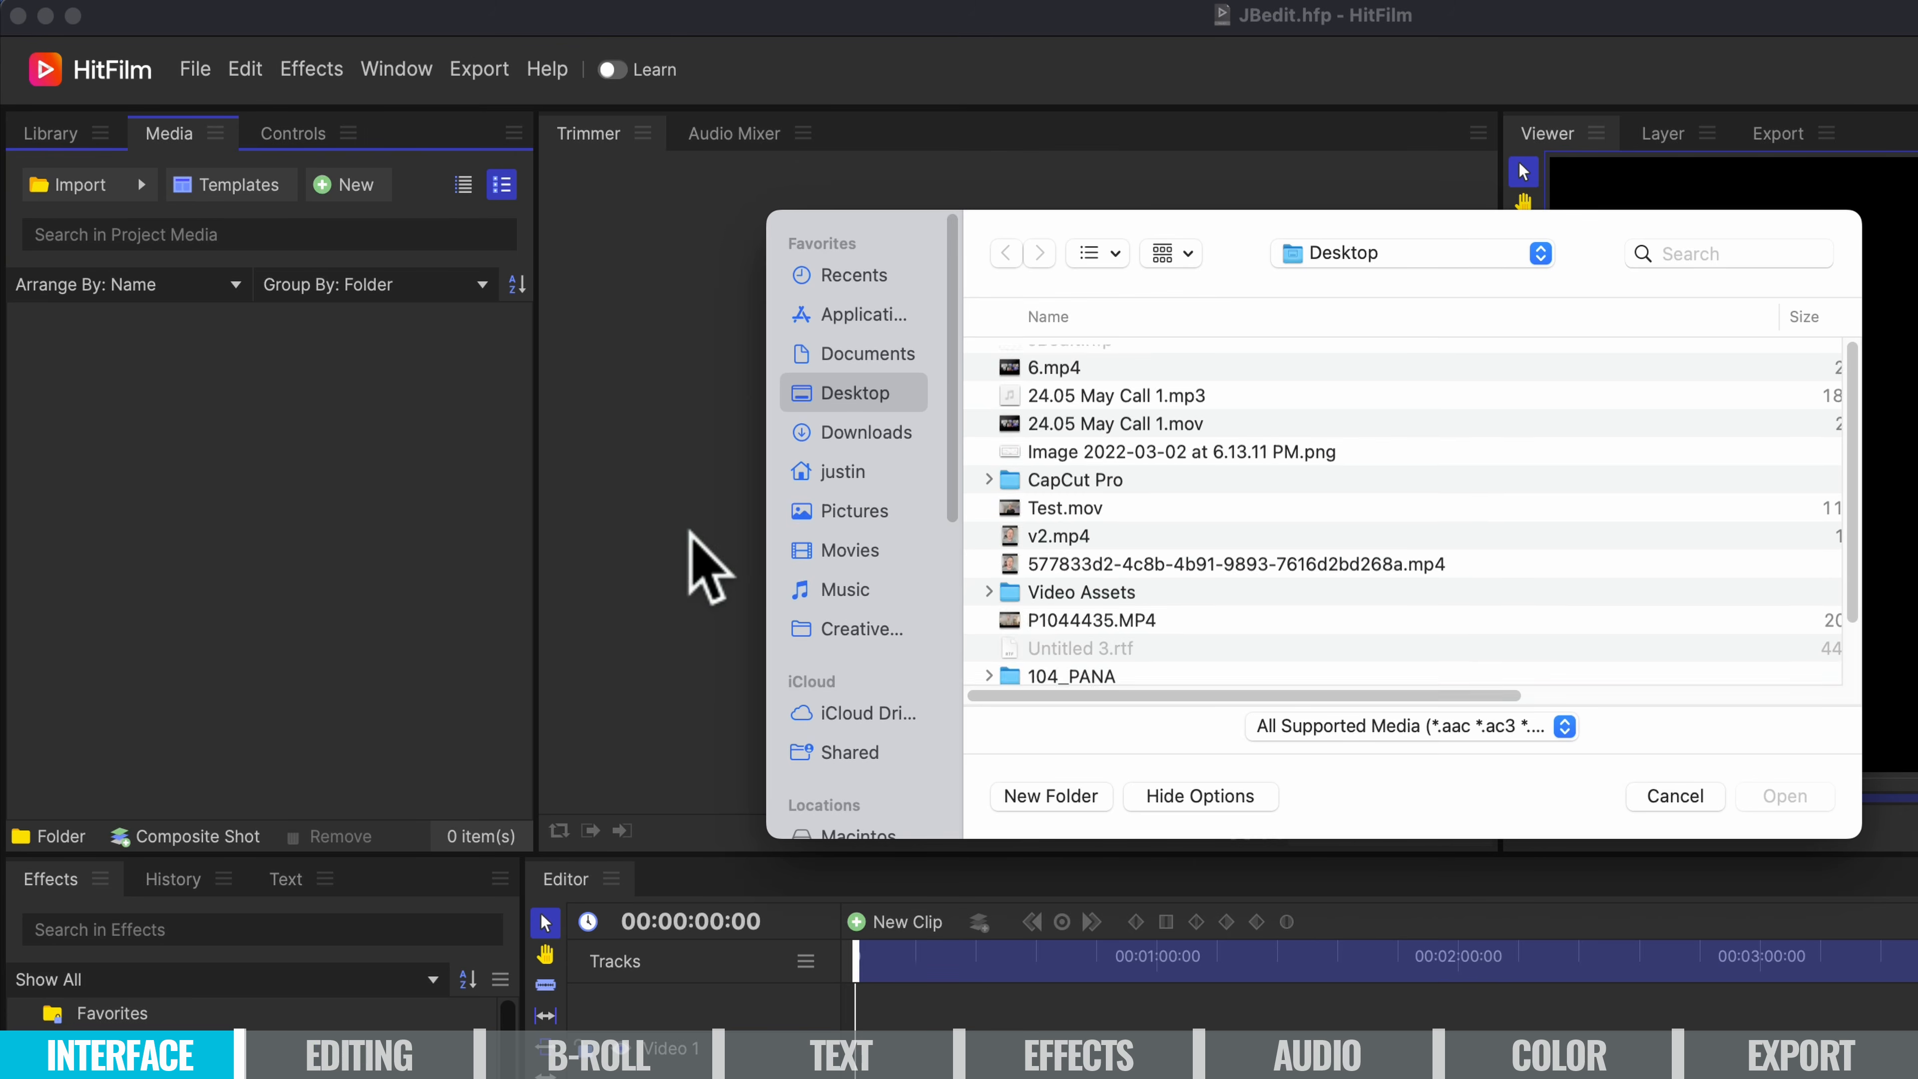
double_click(1017, 616)
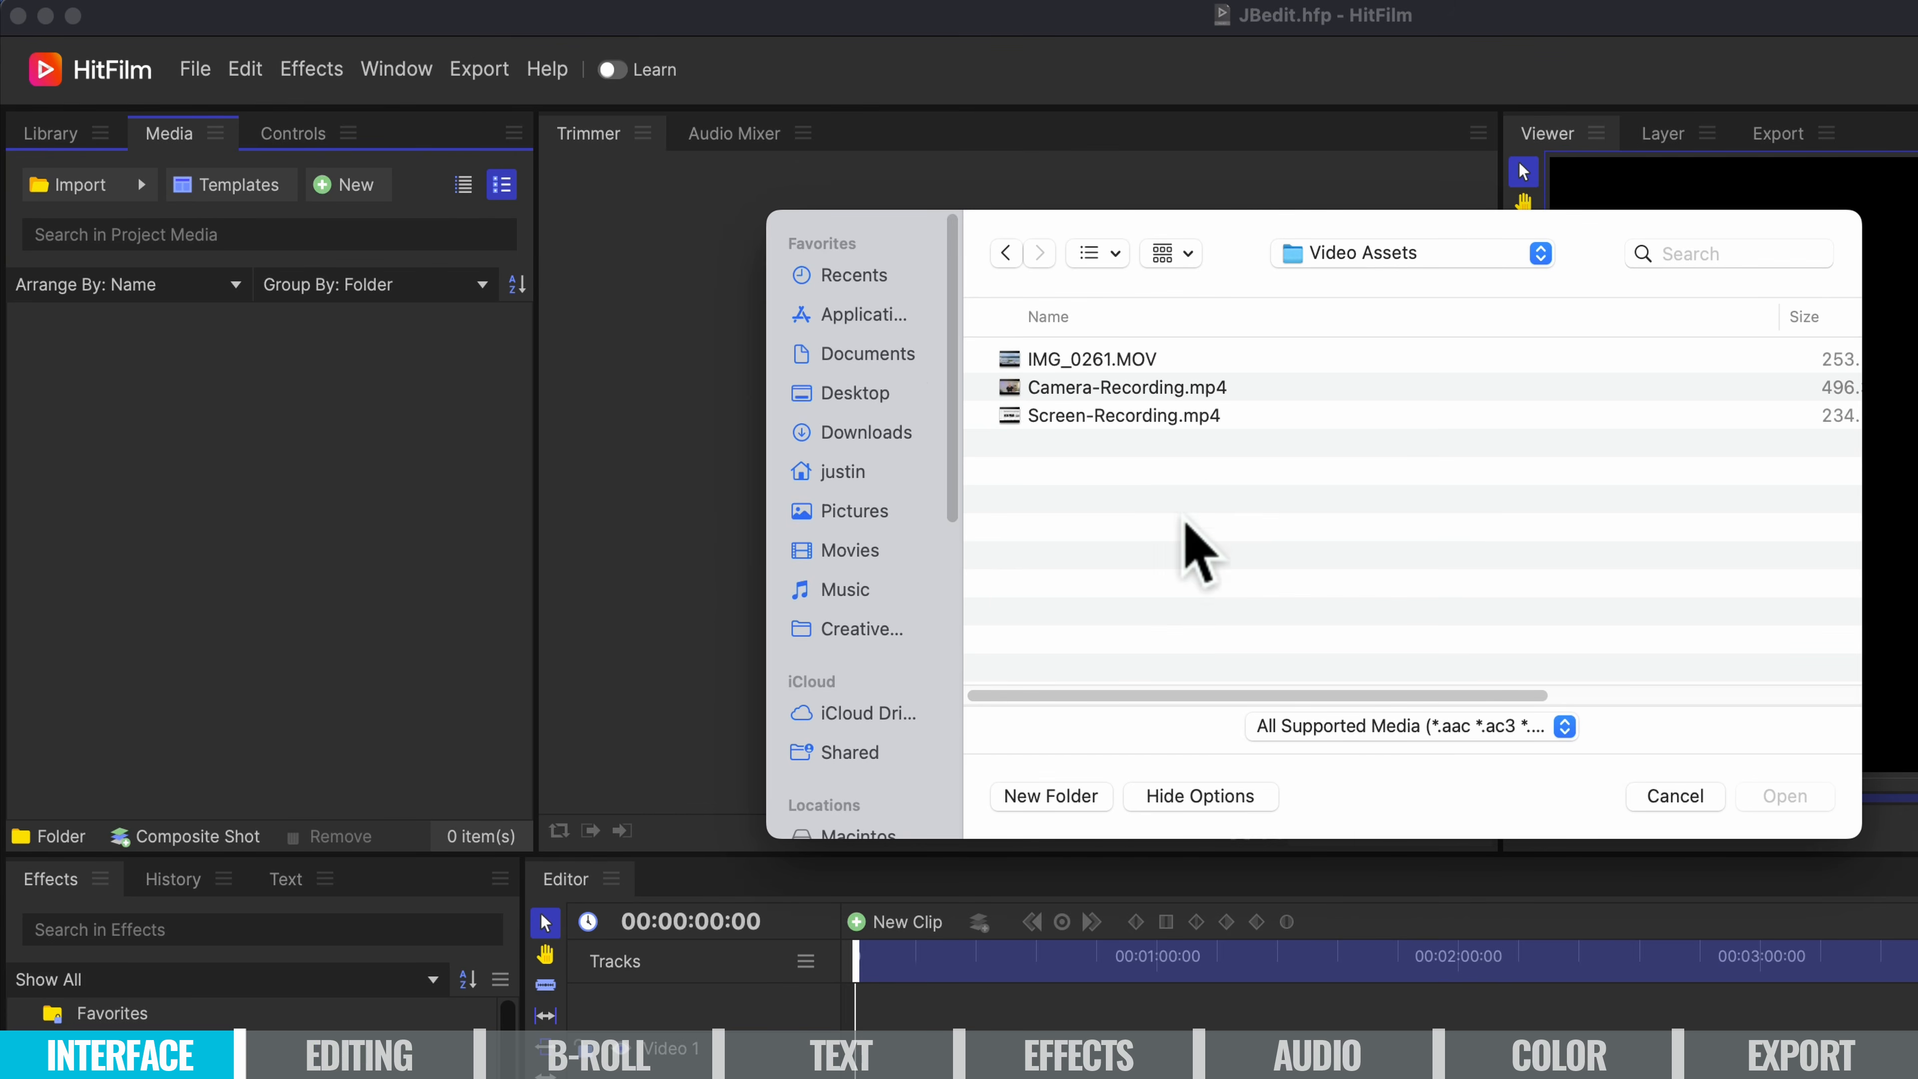
left_click(1136, 396)
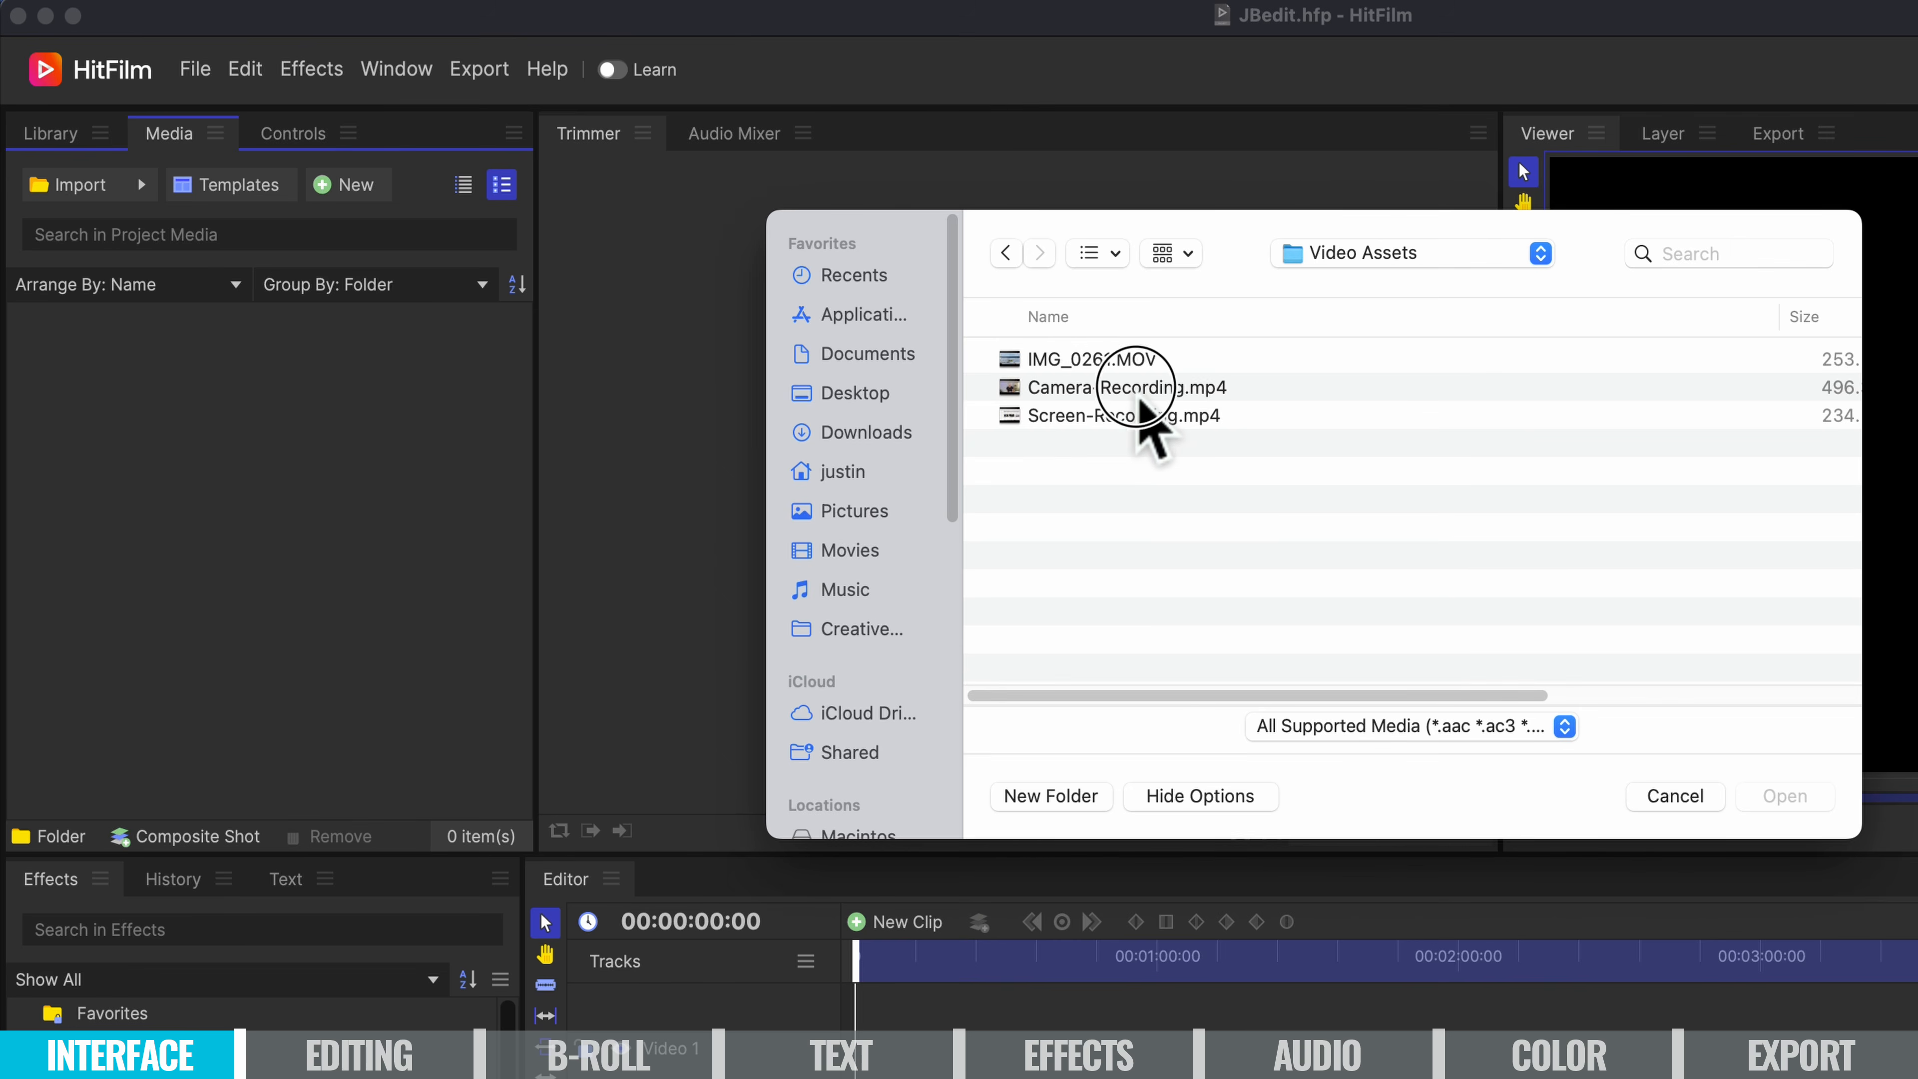
left_click_drag(1139, 471, 1046, 355)
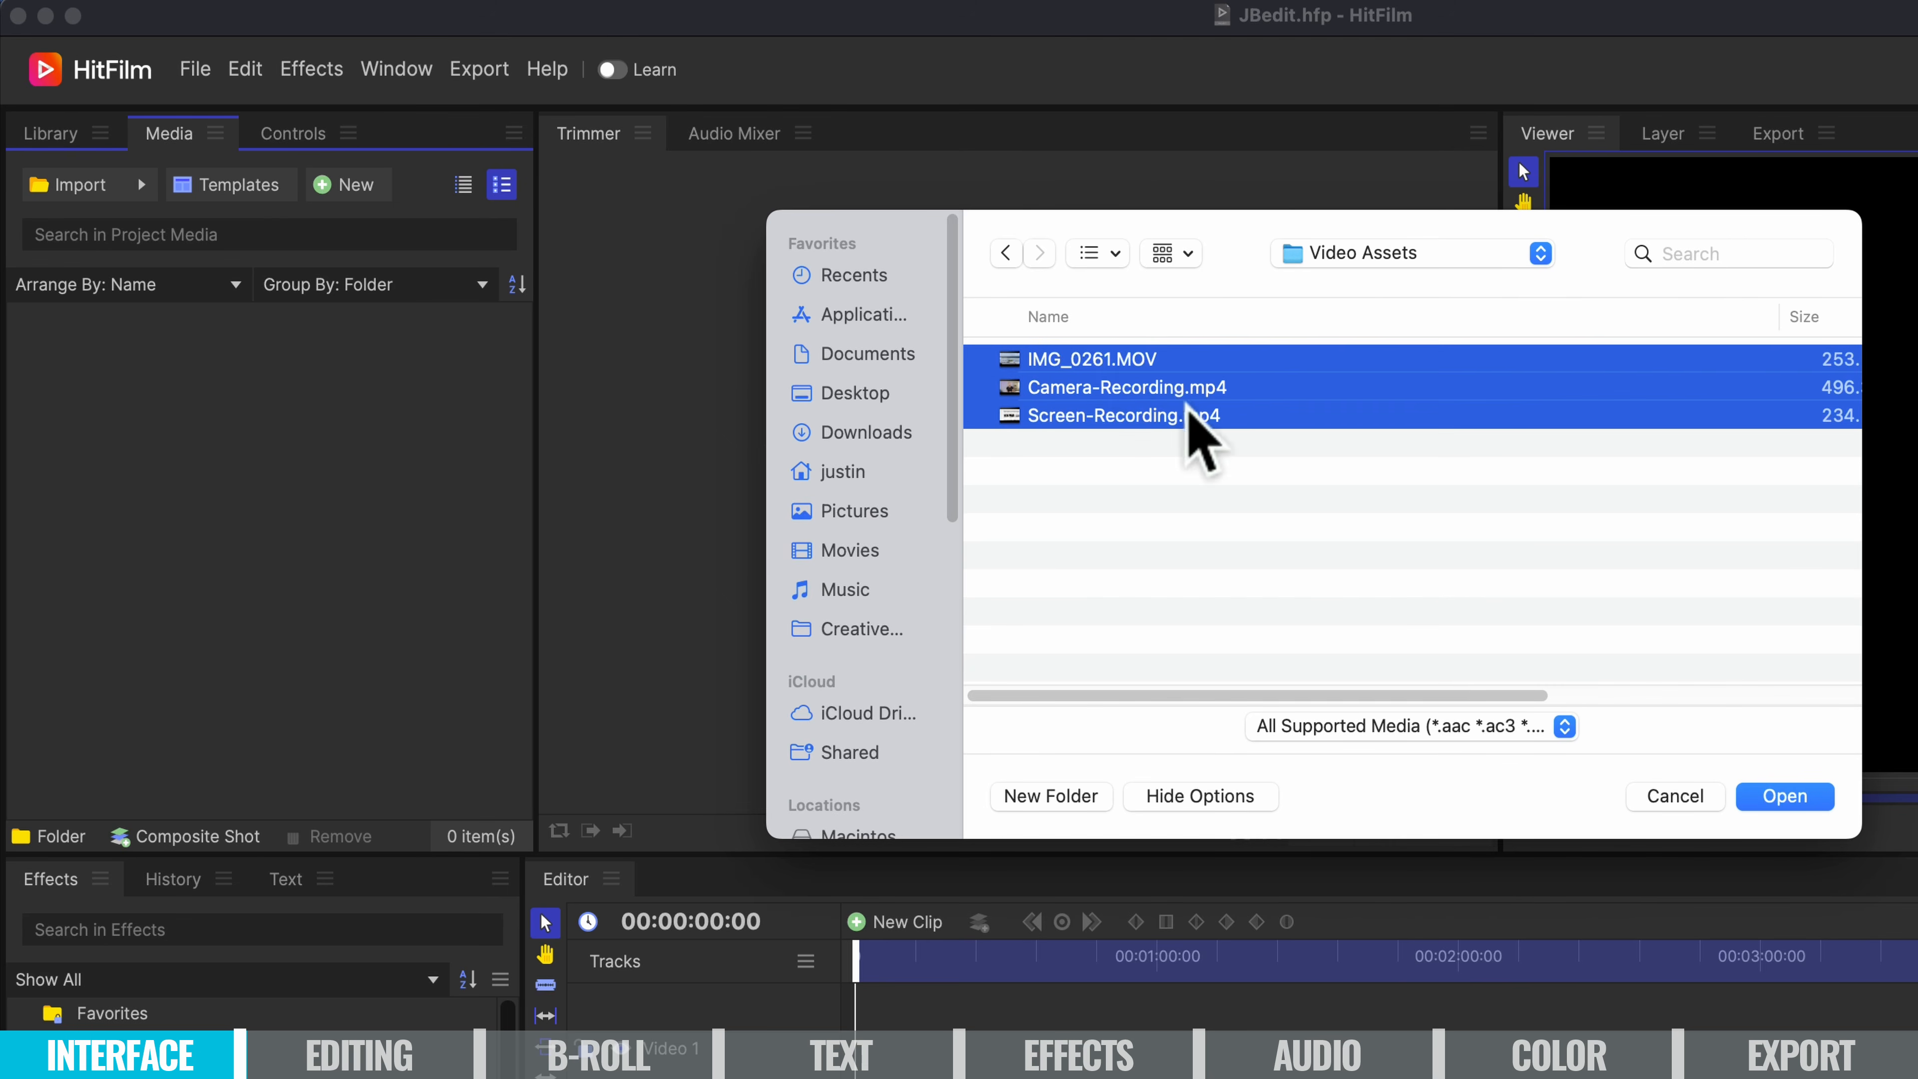
left_click(1785, 802)
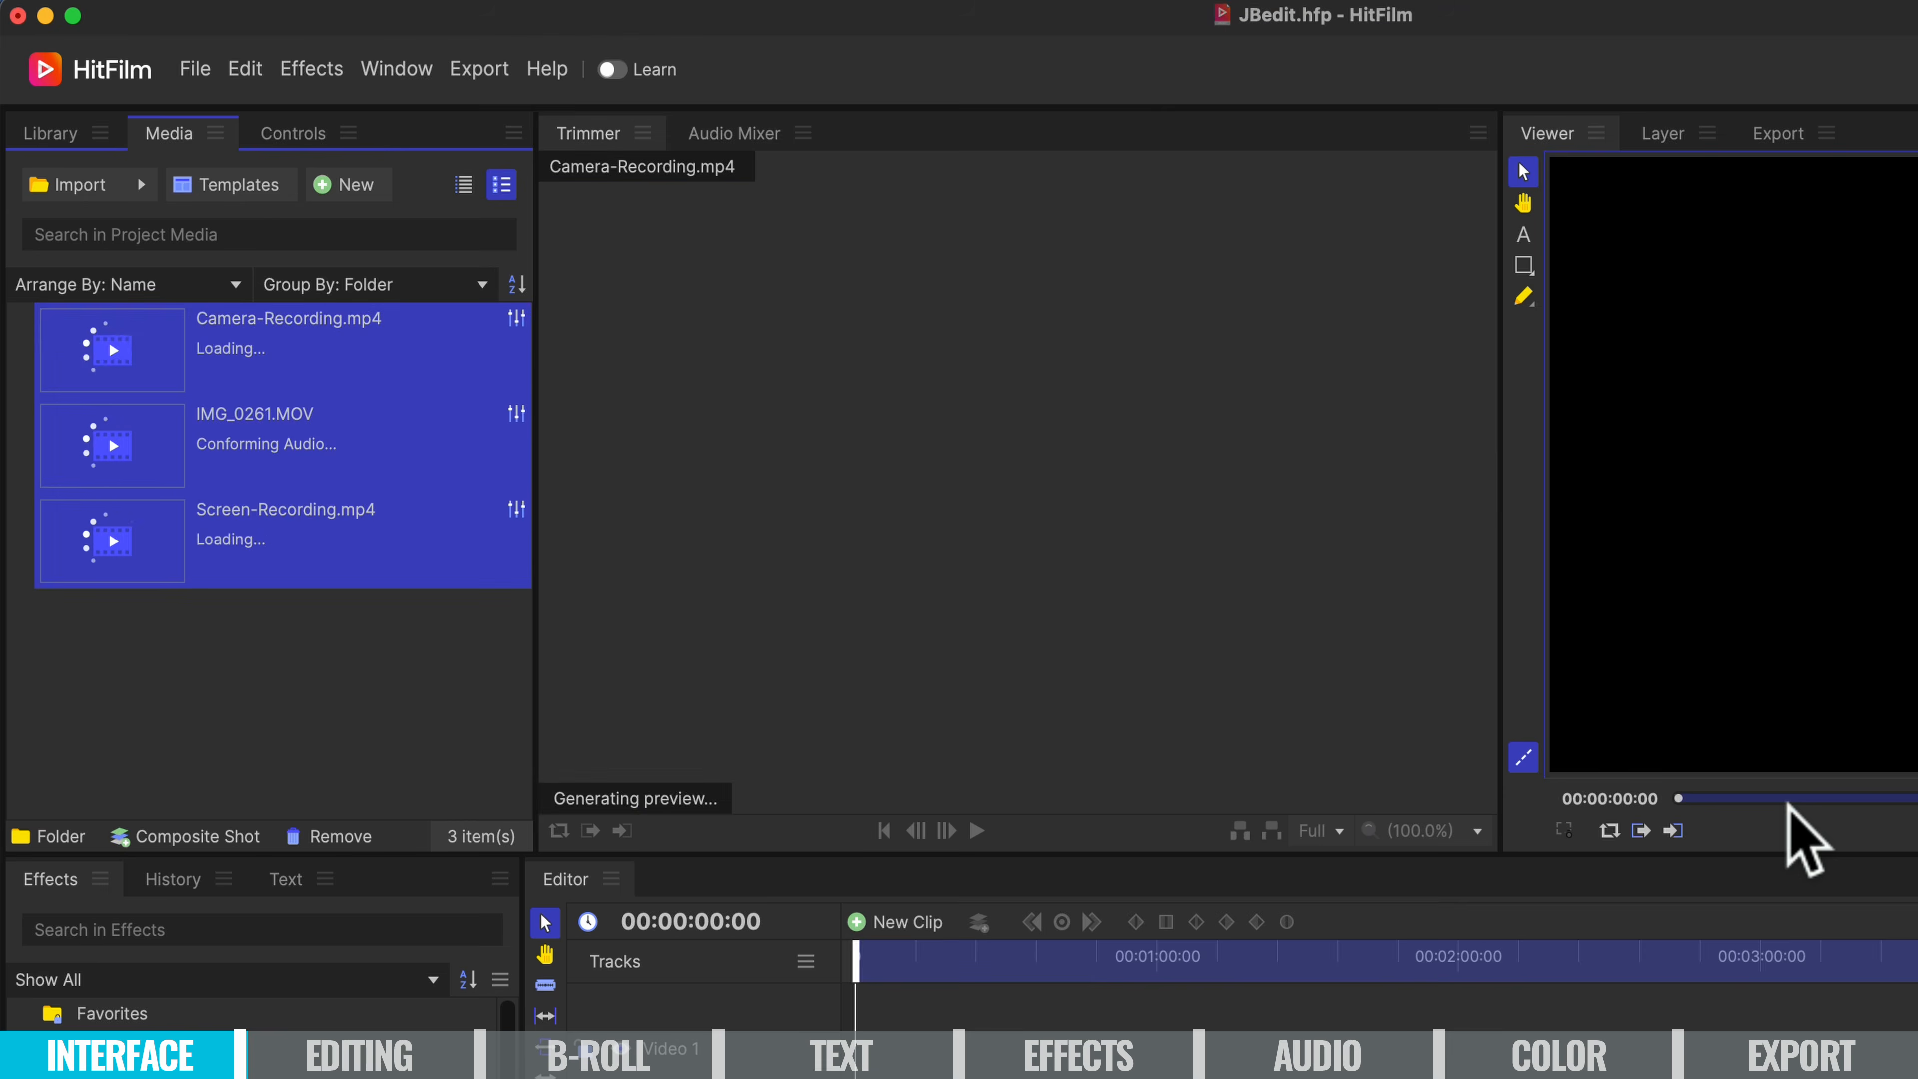
Create a Footage folder in the project media and move Camera-Recording.mp4, IMG_0261.MOV and Screen-Recording.mp4 into it.
right_click(108, 694)
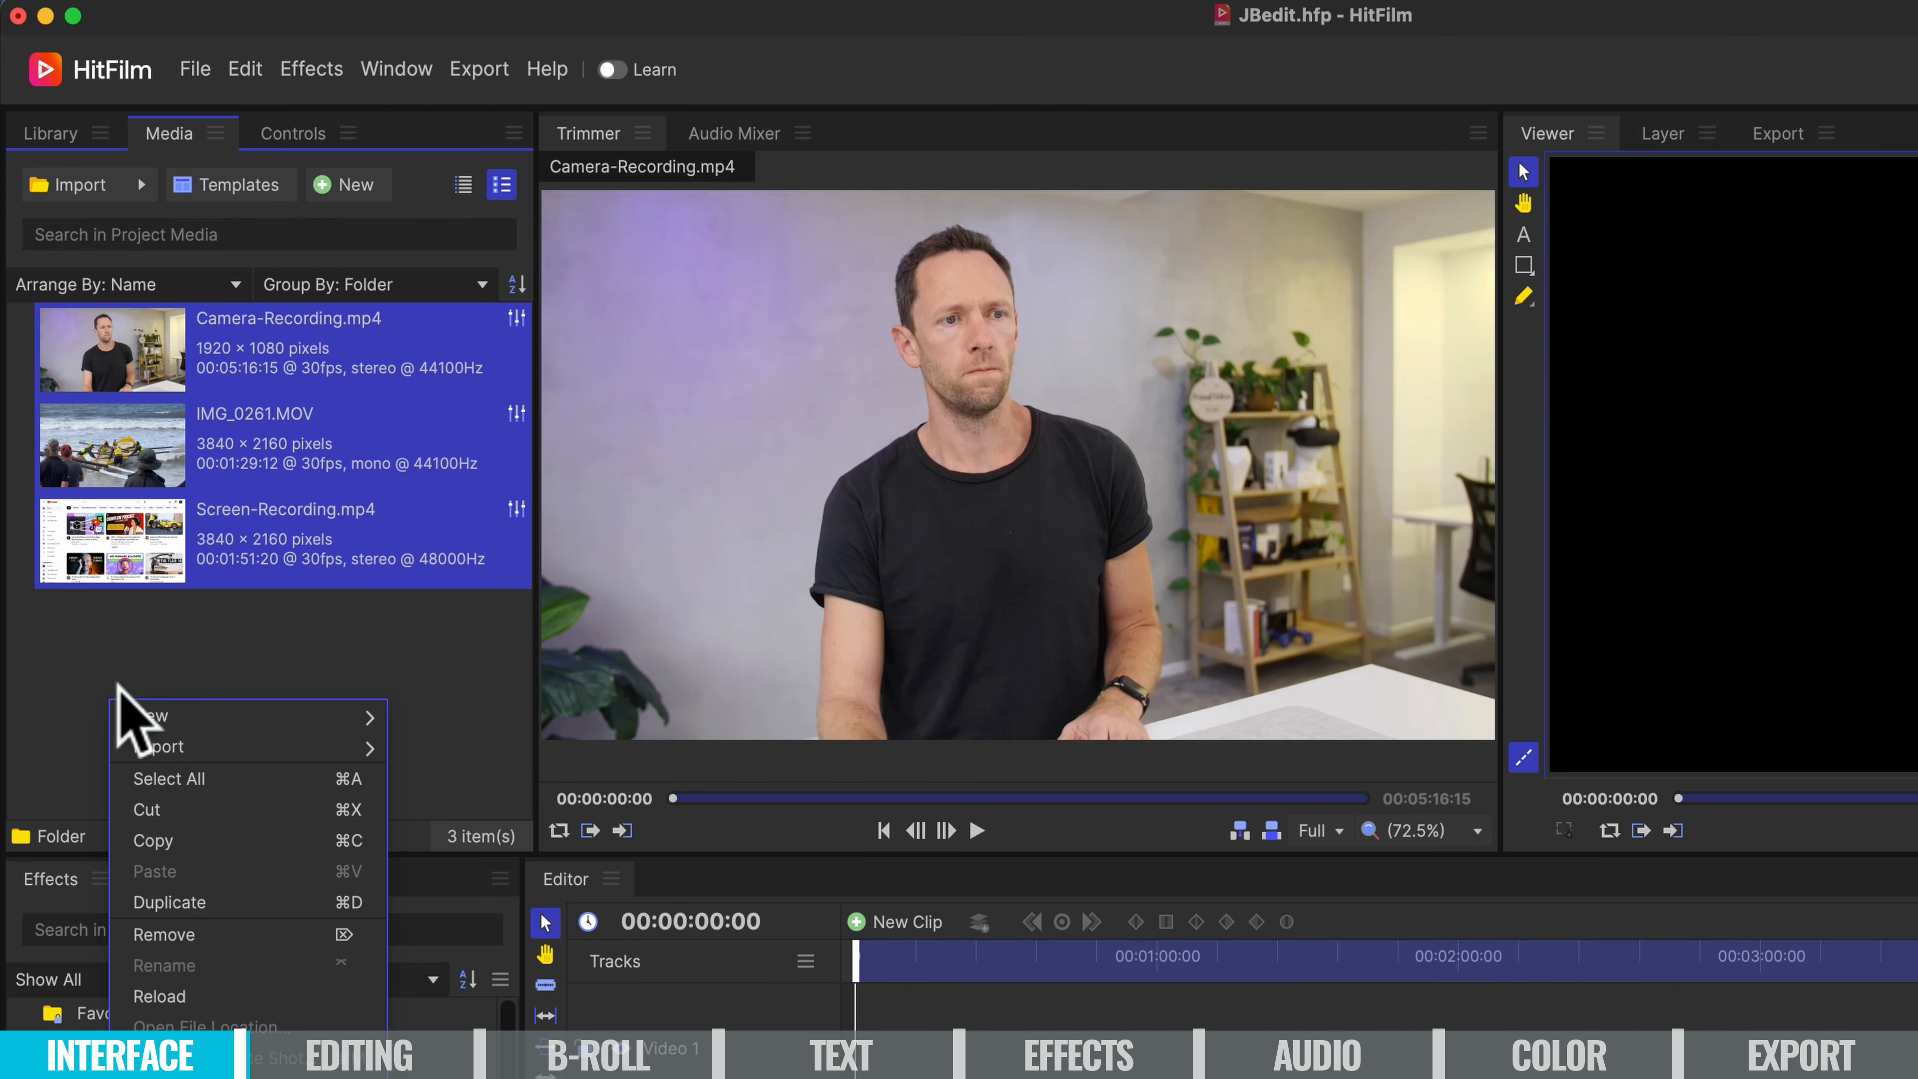
mouse_move(163, 716)
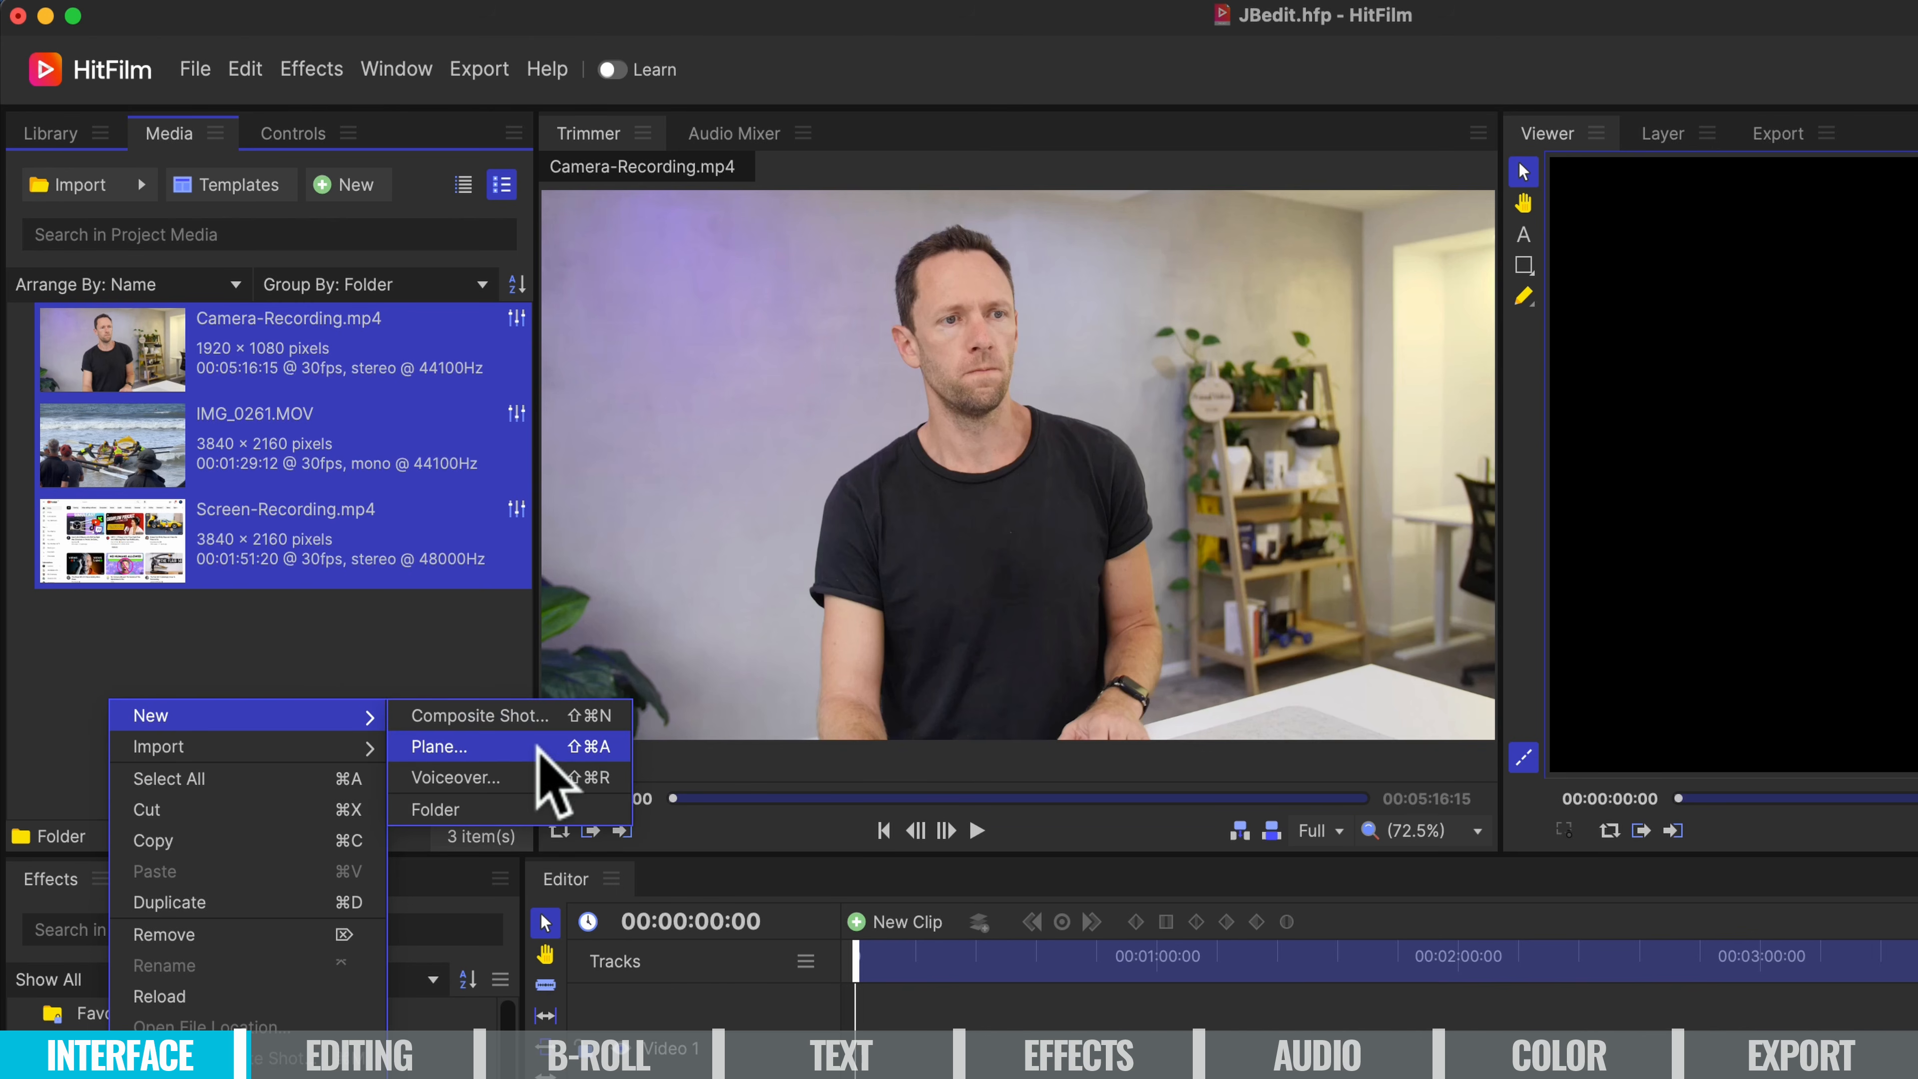
left_click(527, 807)
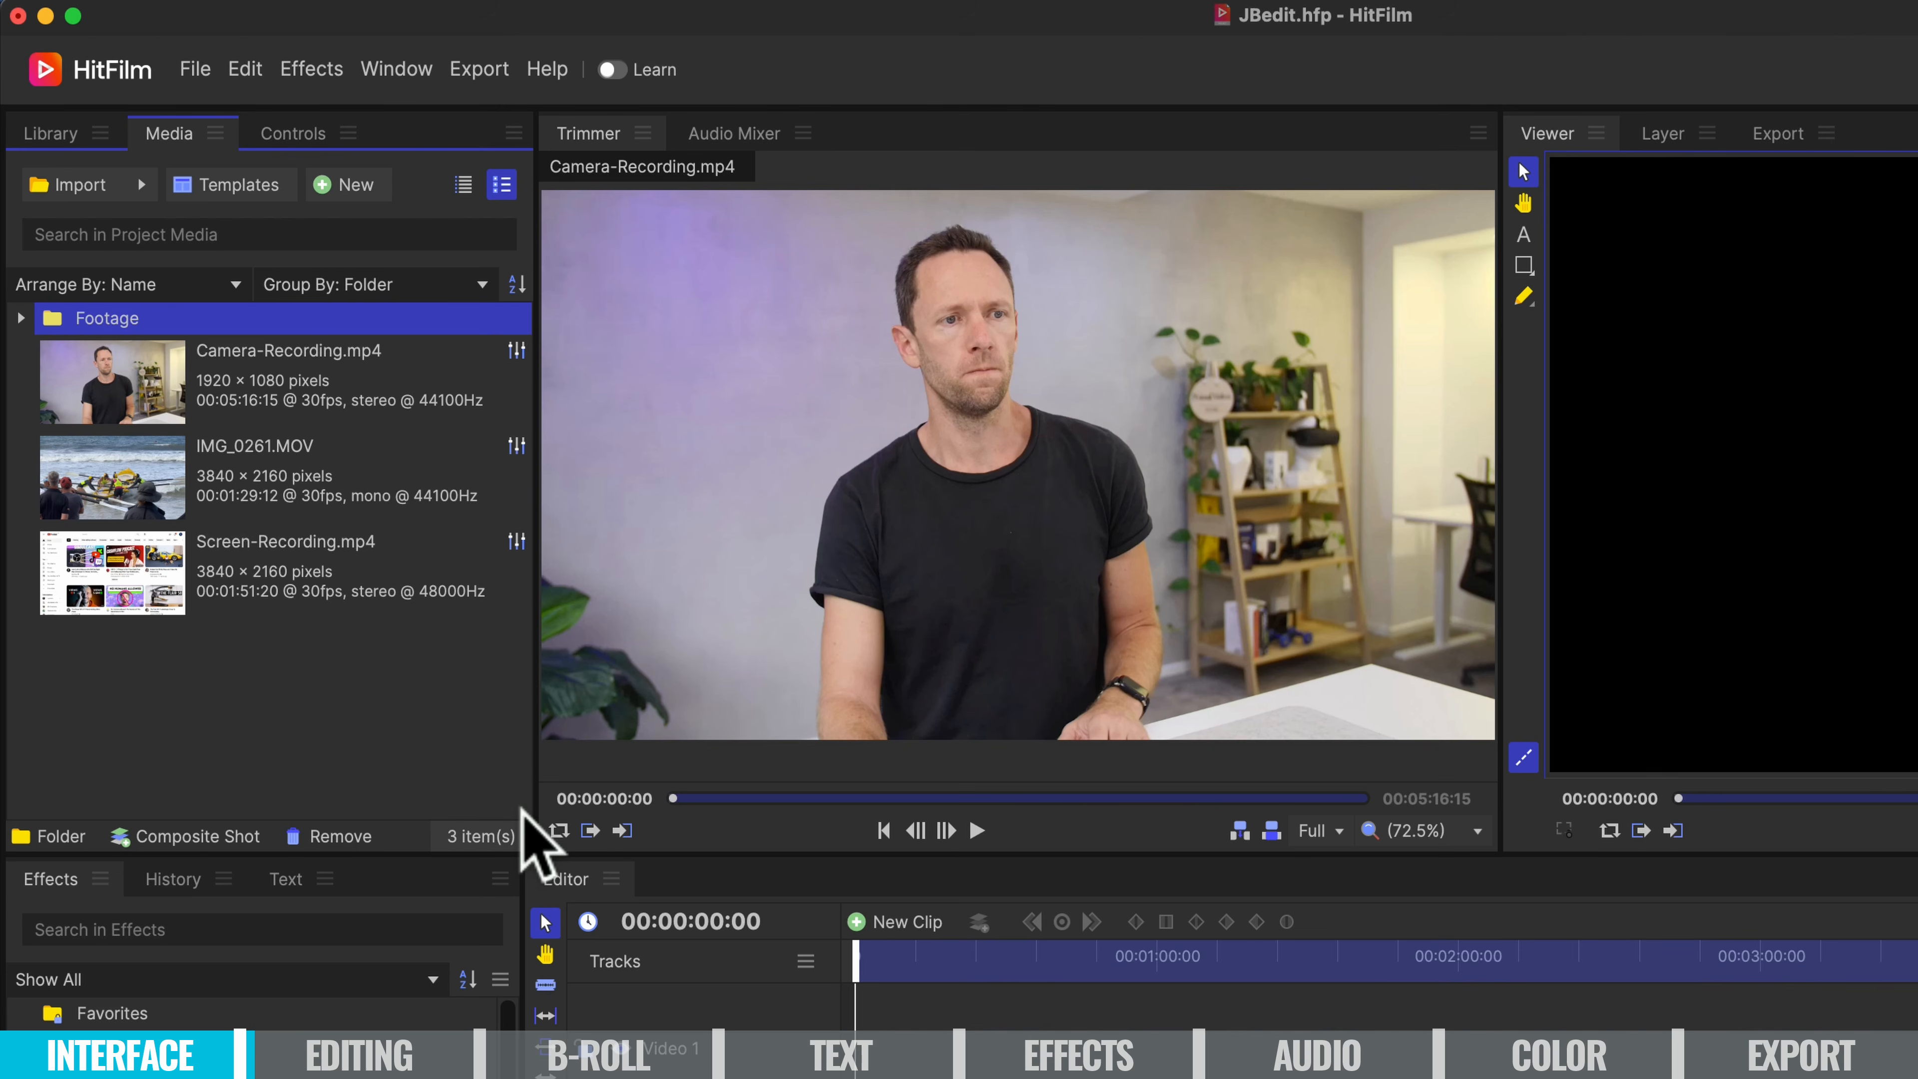
left_click_drag(106, 400, 124, 332)
left_click_drag(128, 520, 110, 321)
left_click_drag(143, 619, 110, 320)
Create a second project media folder named Music.
right_click(119, 489)
mouse_move(172, 505)
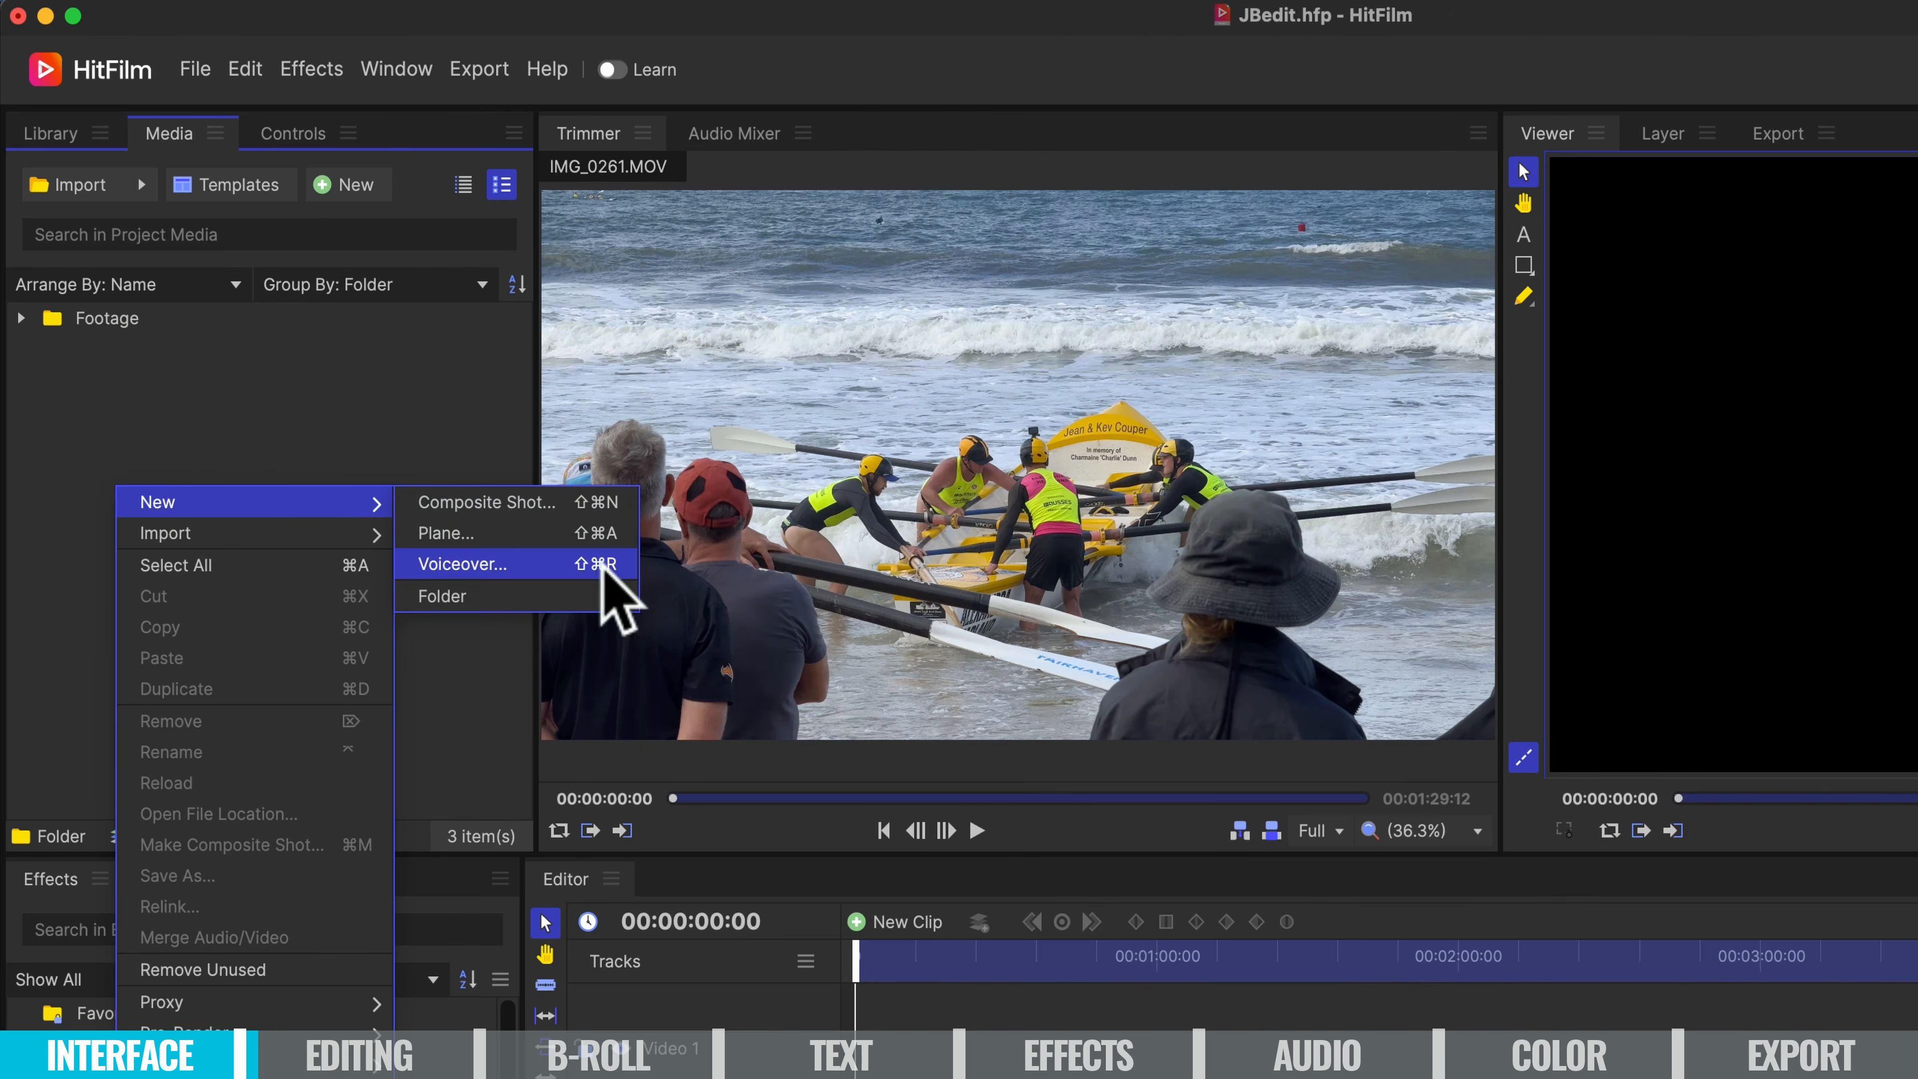
left_click(575, 596)
type("Music")
key("Return")
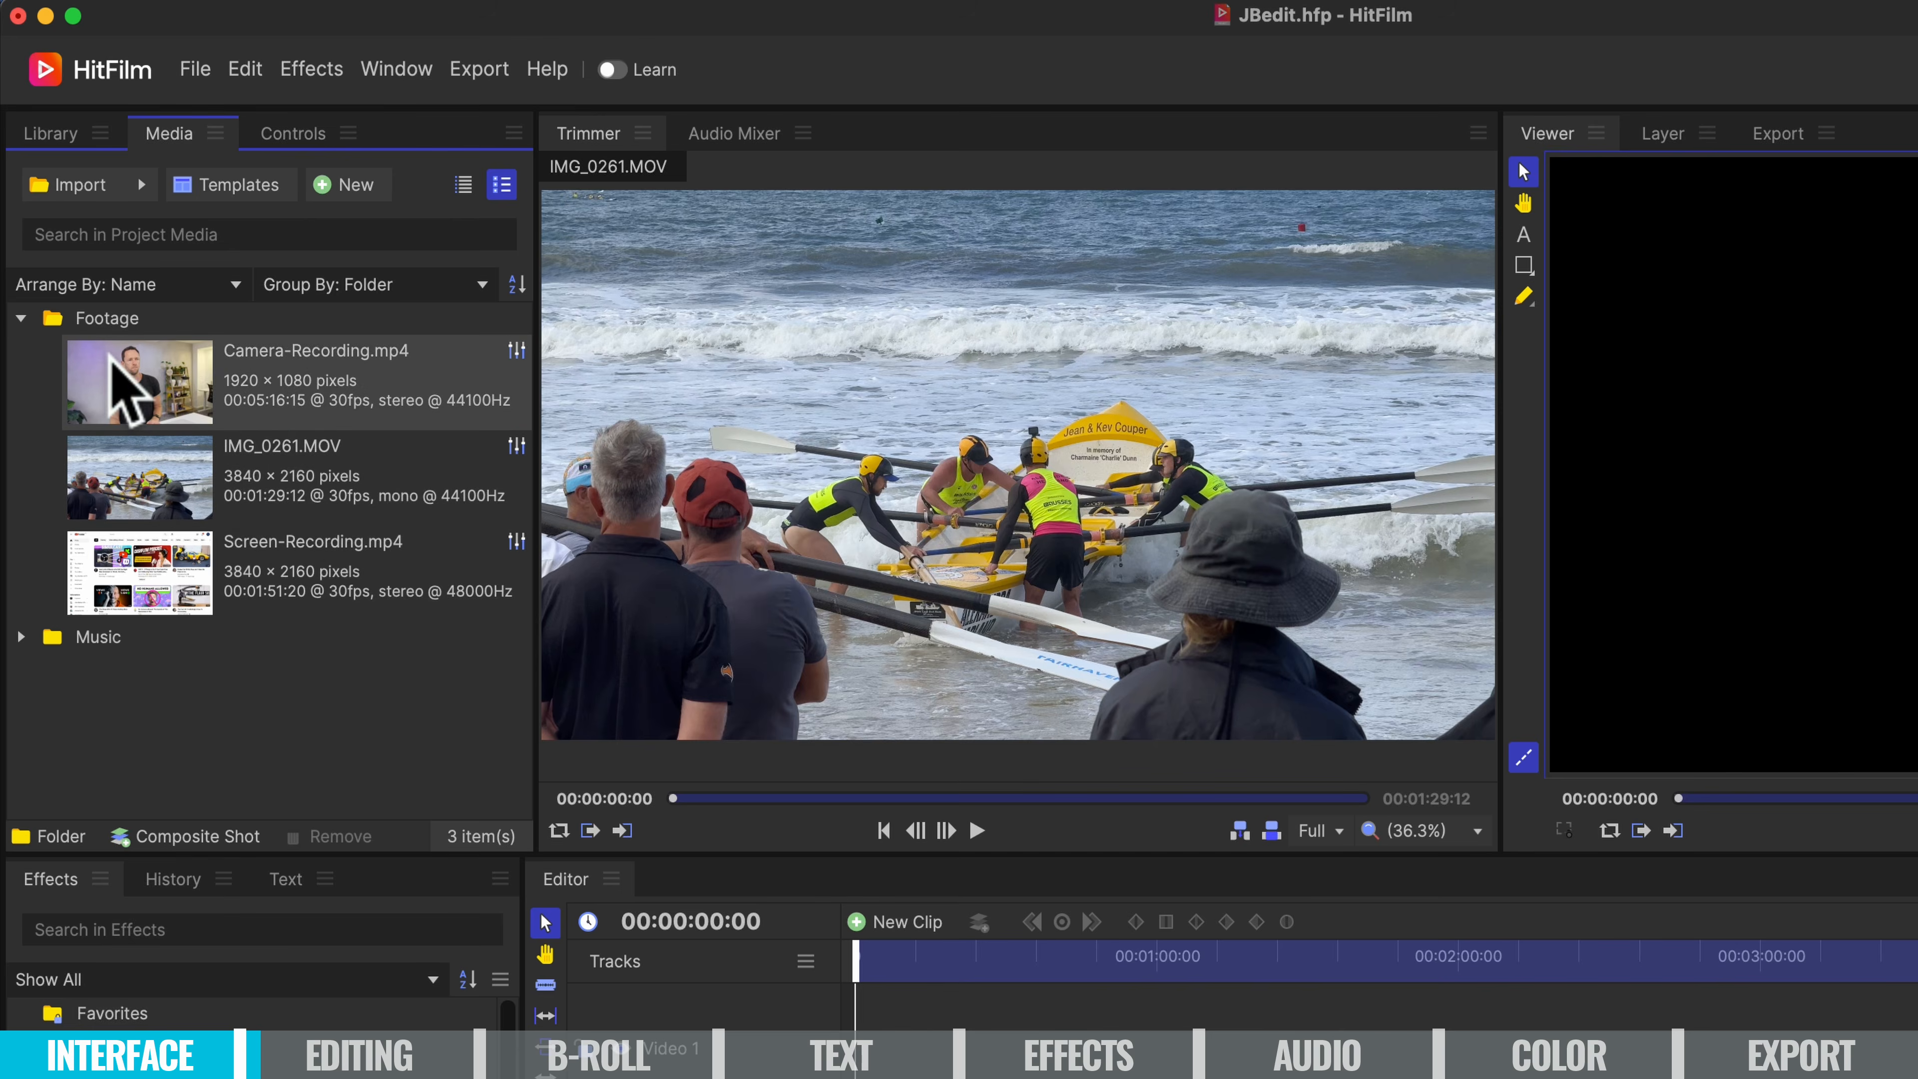
Place the whole Camera-Recording.mp4 at the start of the timeline, and remove it from the timeline again.
left_click(124, 389)
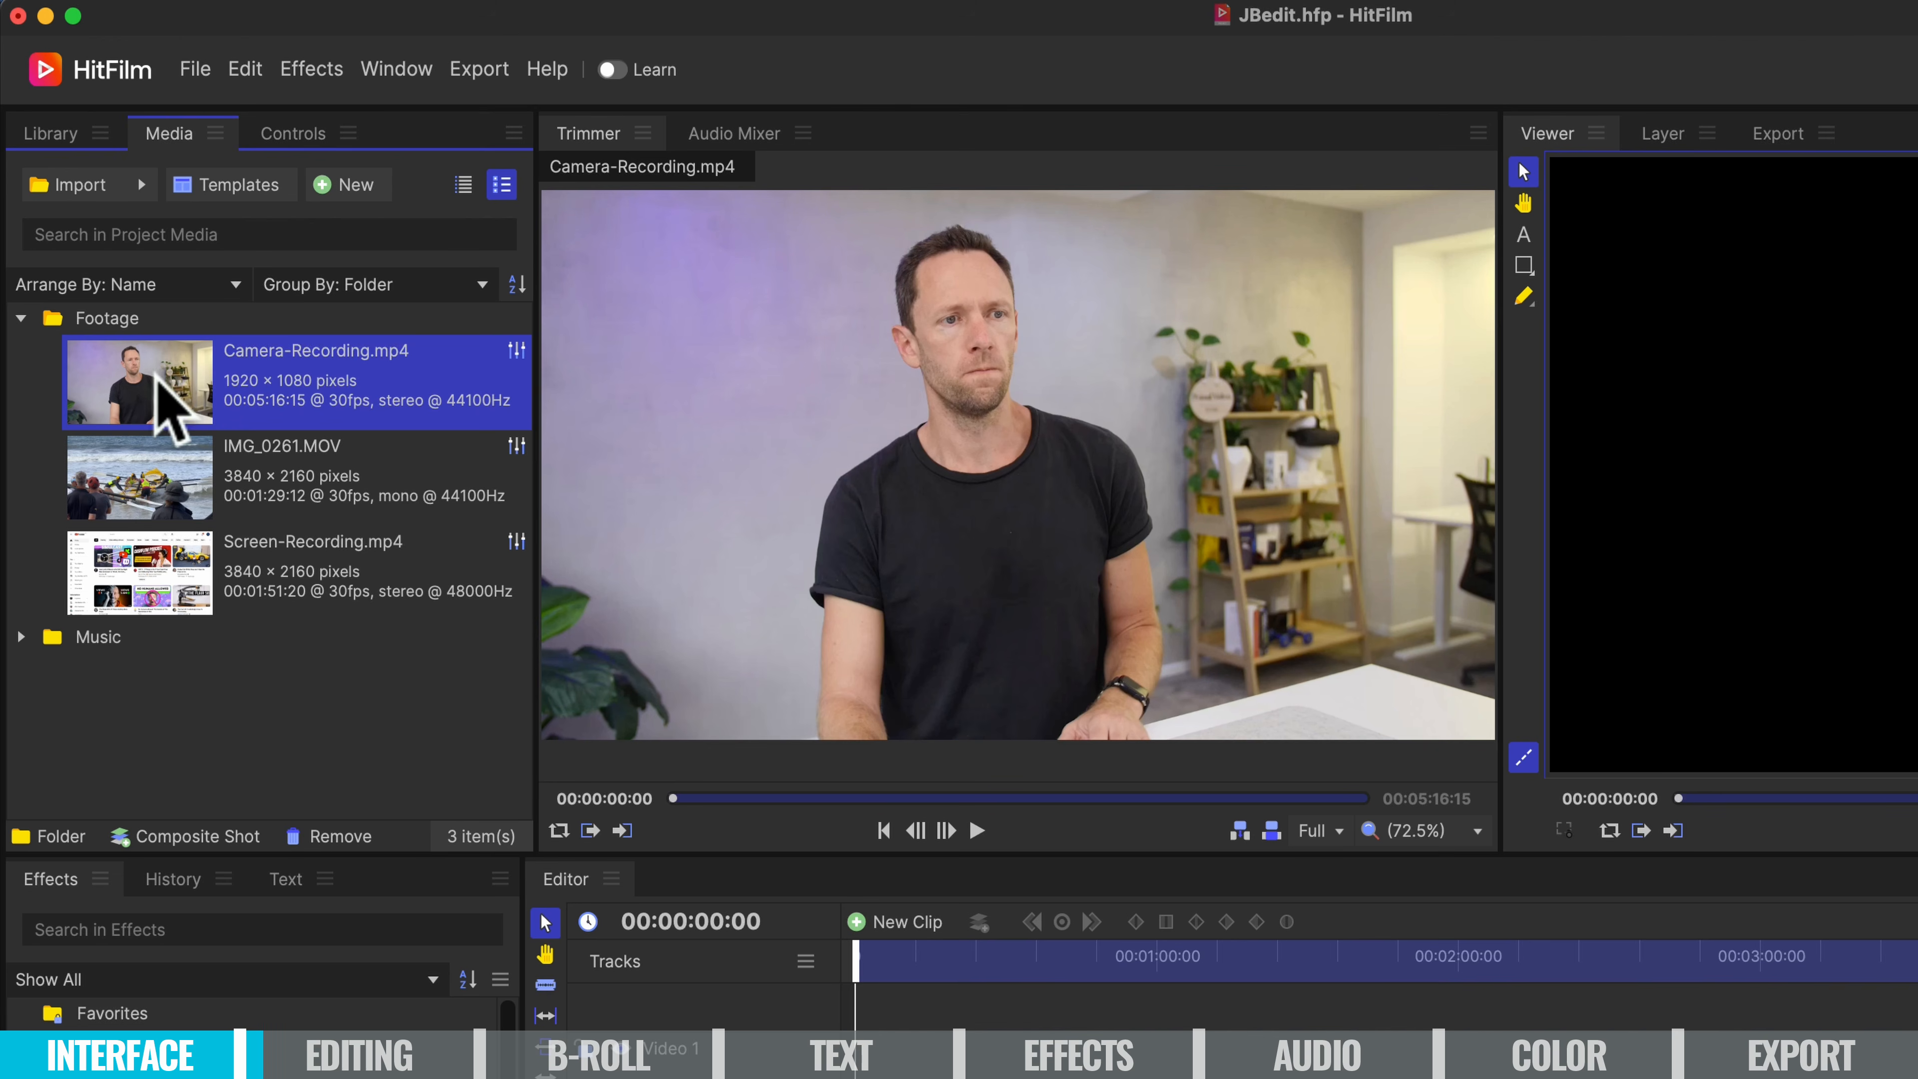
left_click_drag(142, 376, 856, 1078)
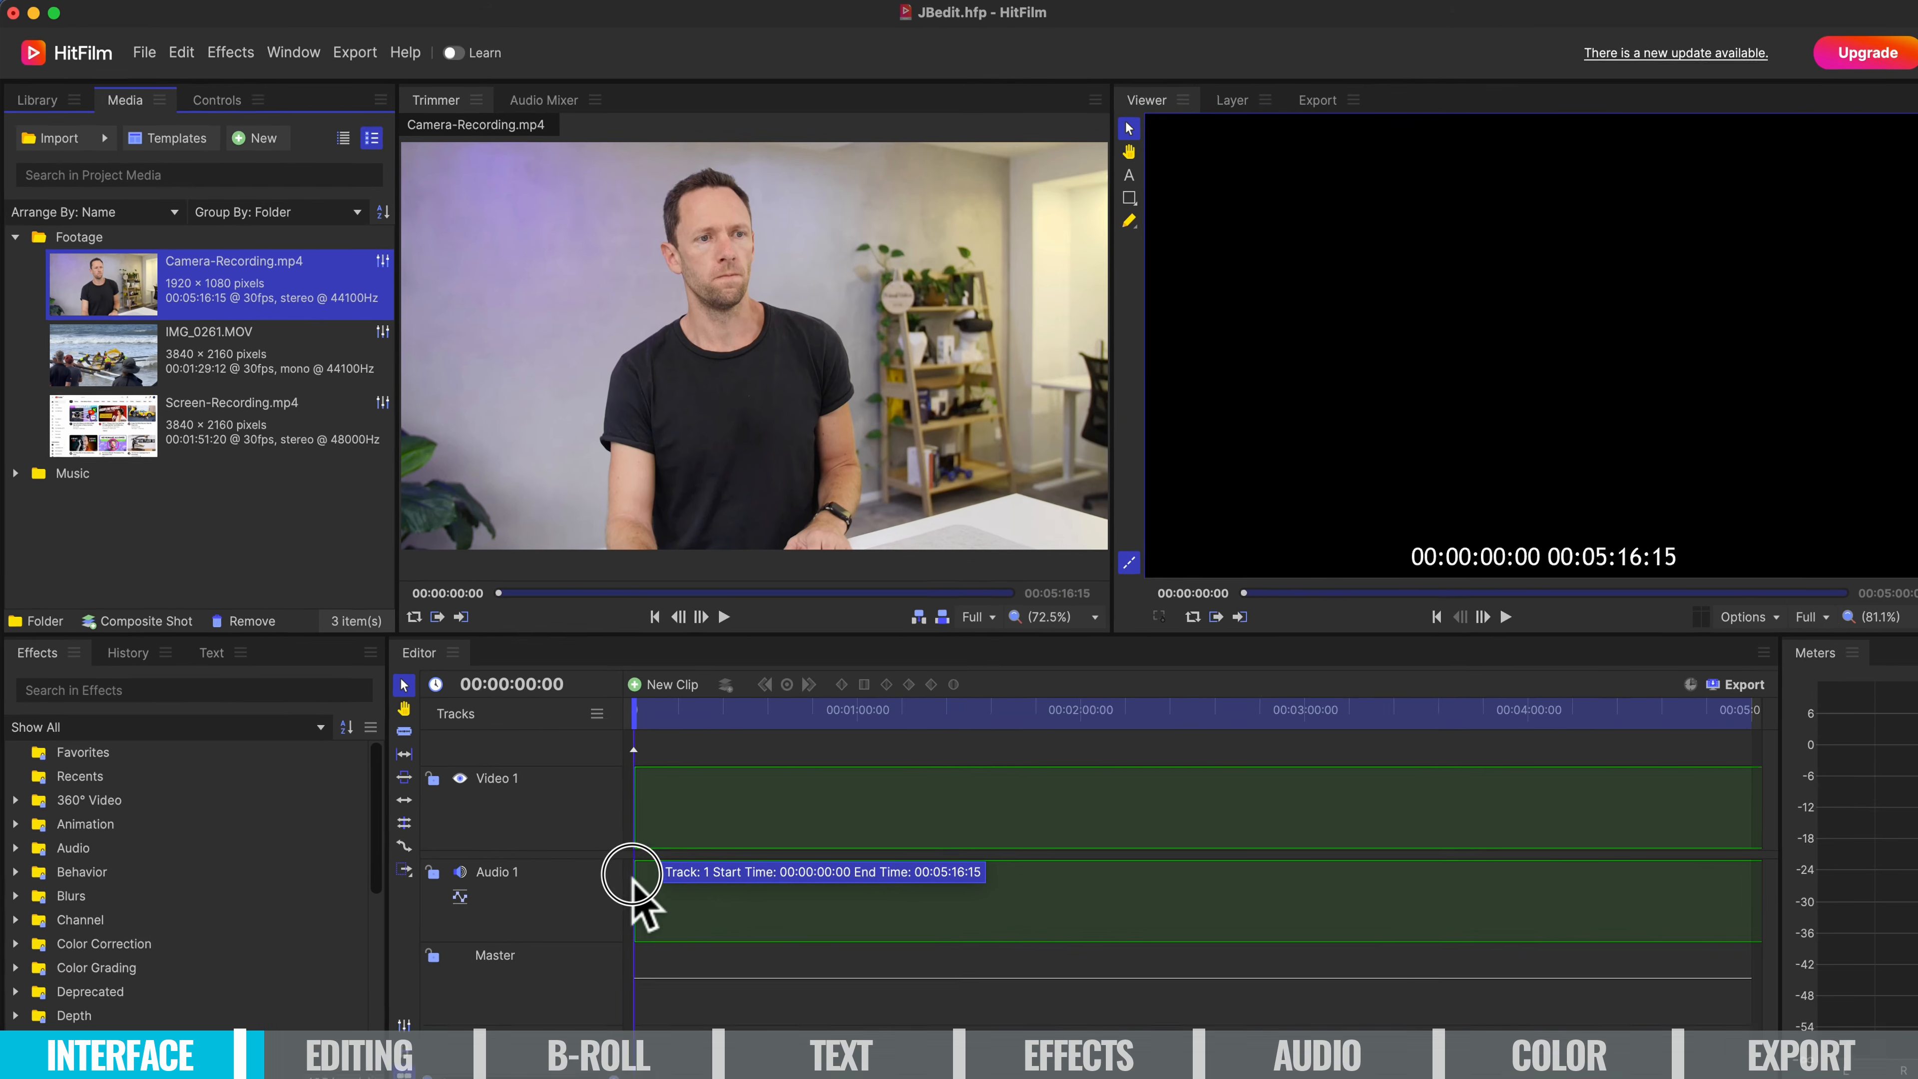
left_click_drag(632, 876, 631, 890)
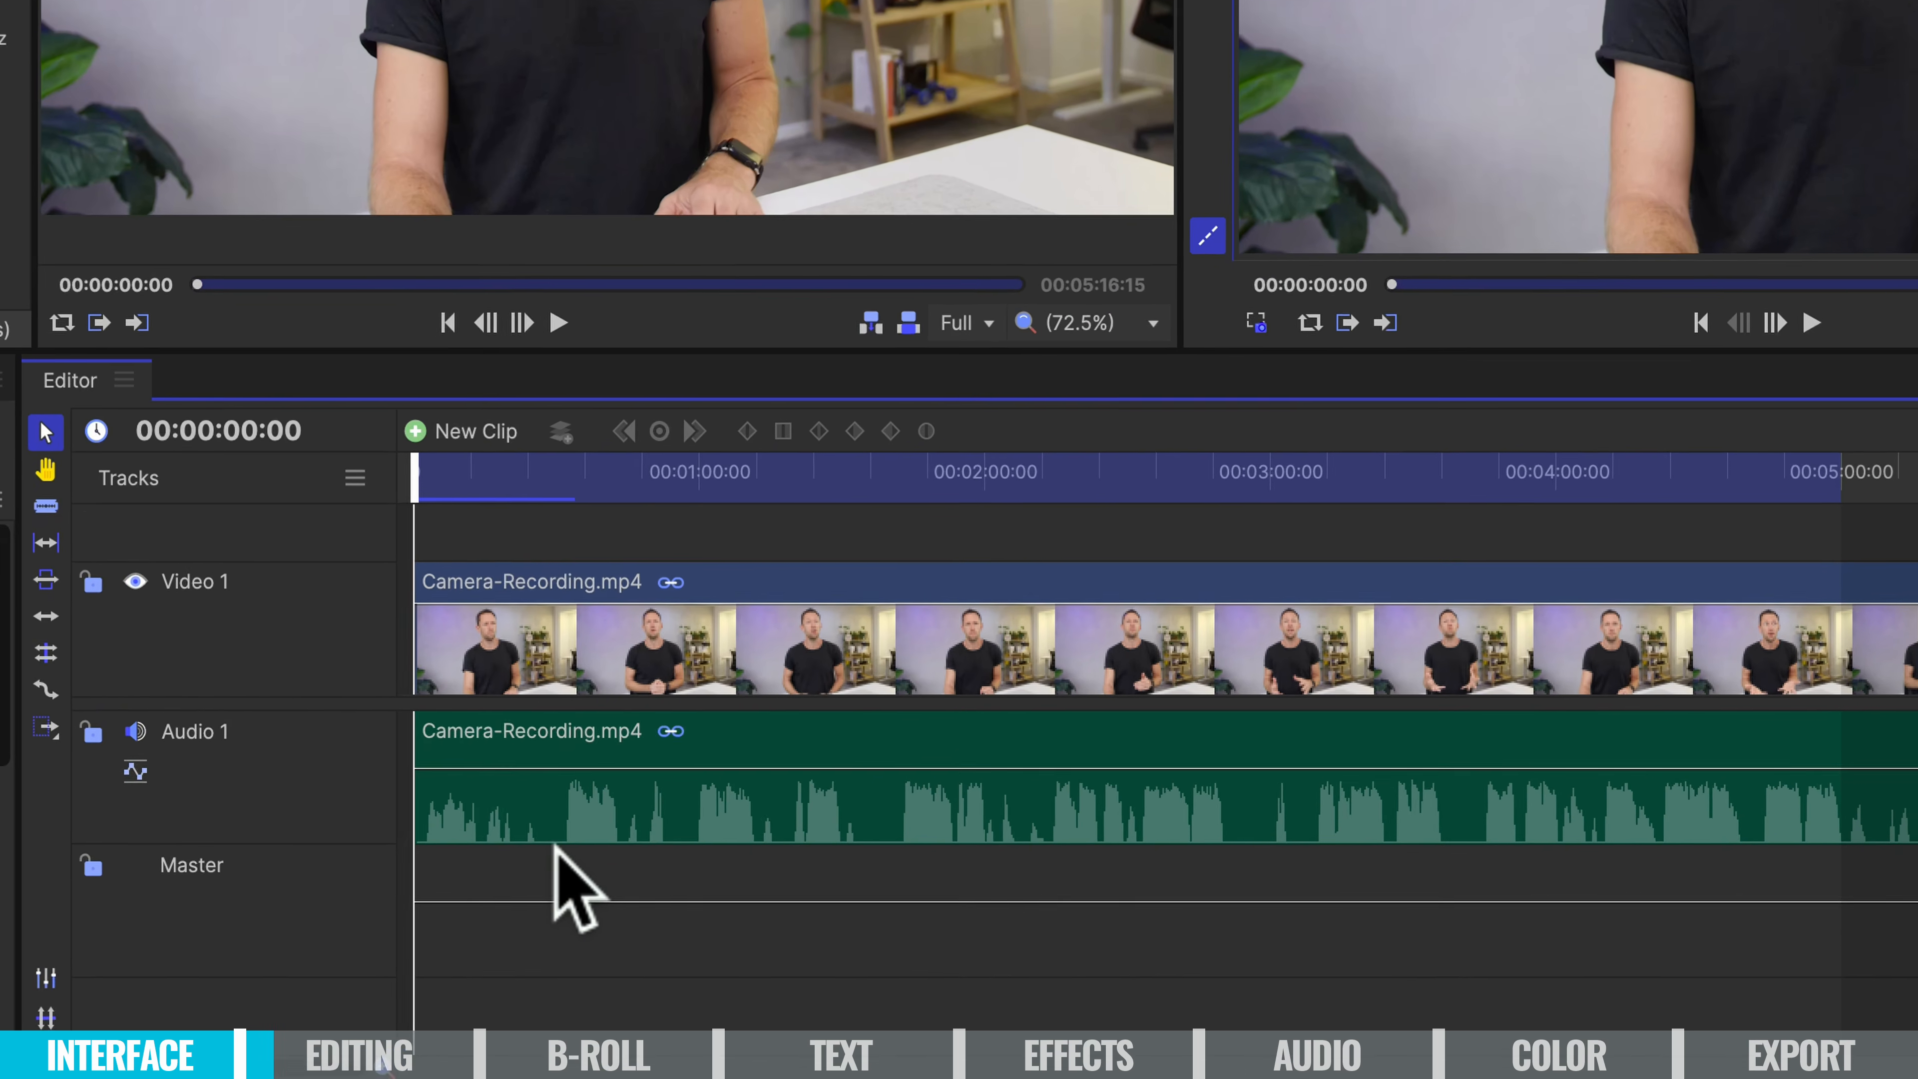
left_click_drag(532, 452, 574, 462)
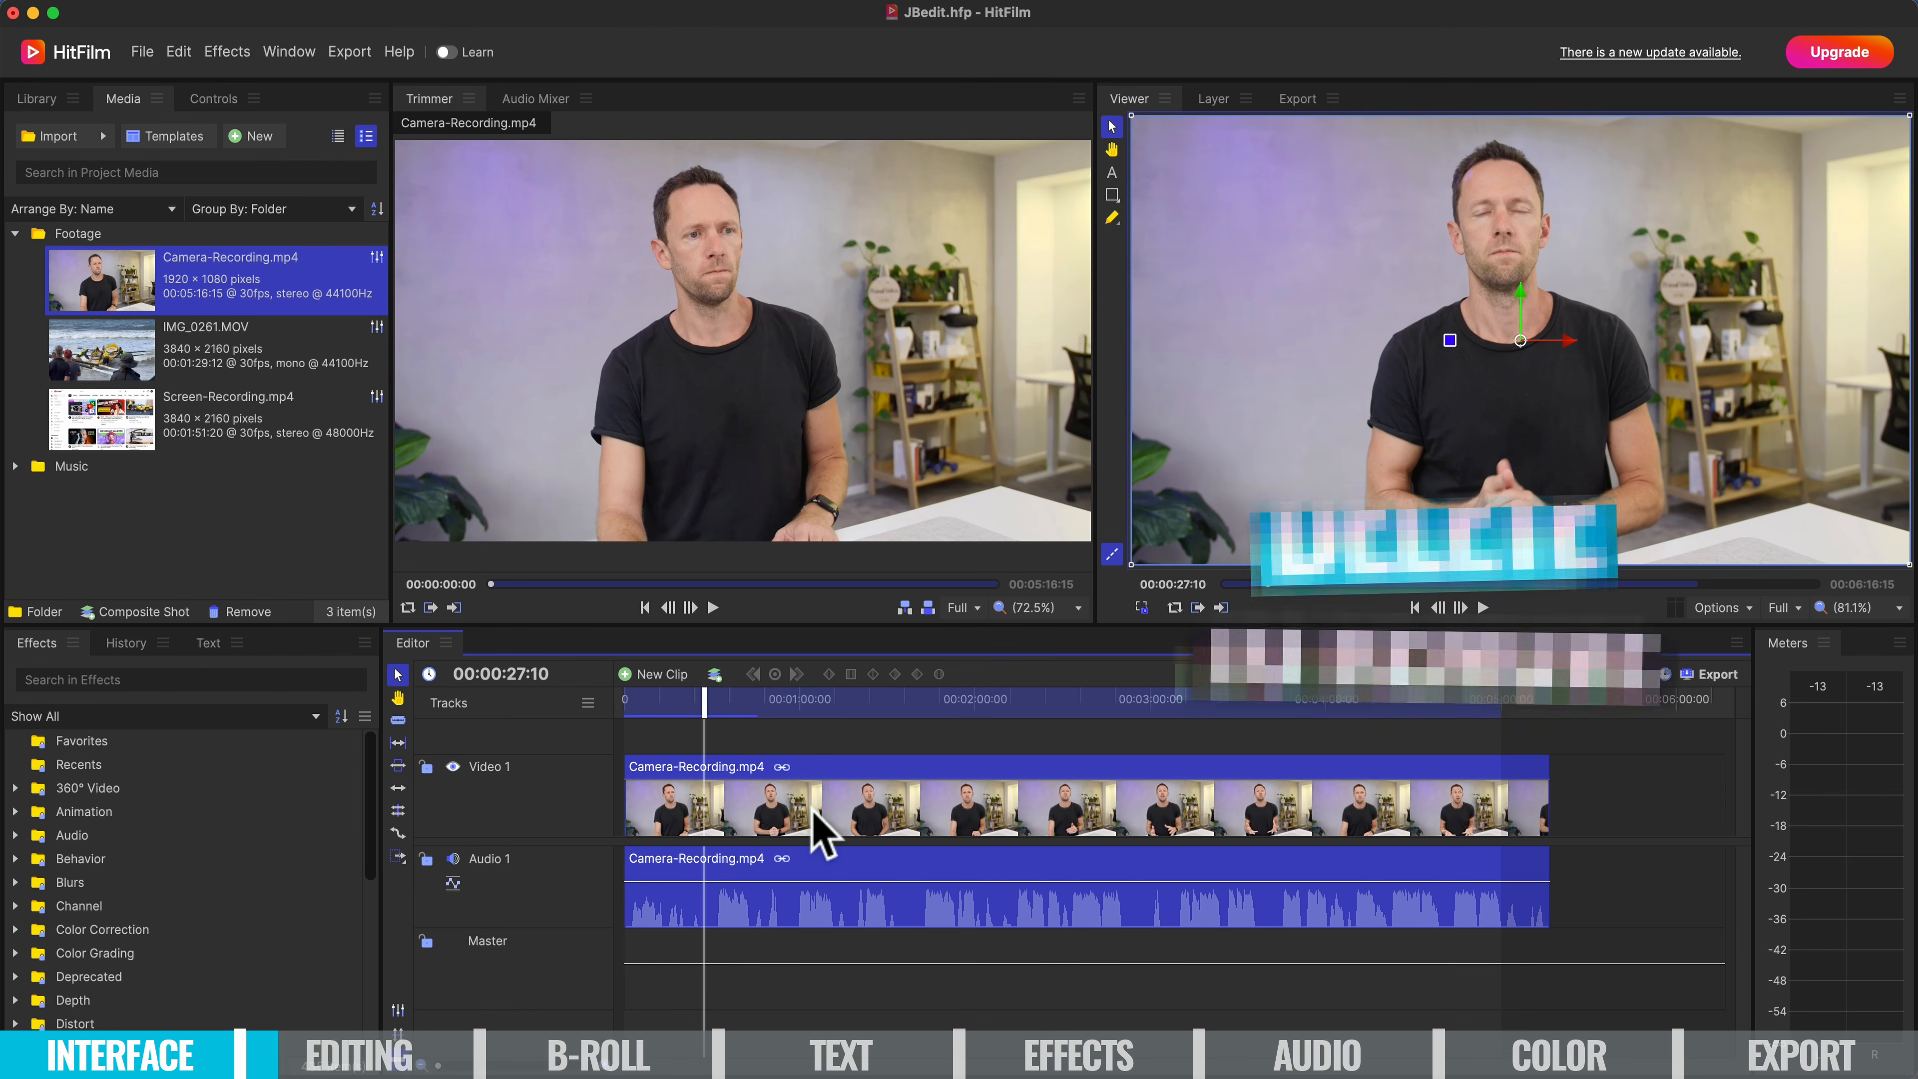
key("Delete")
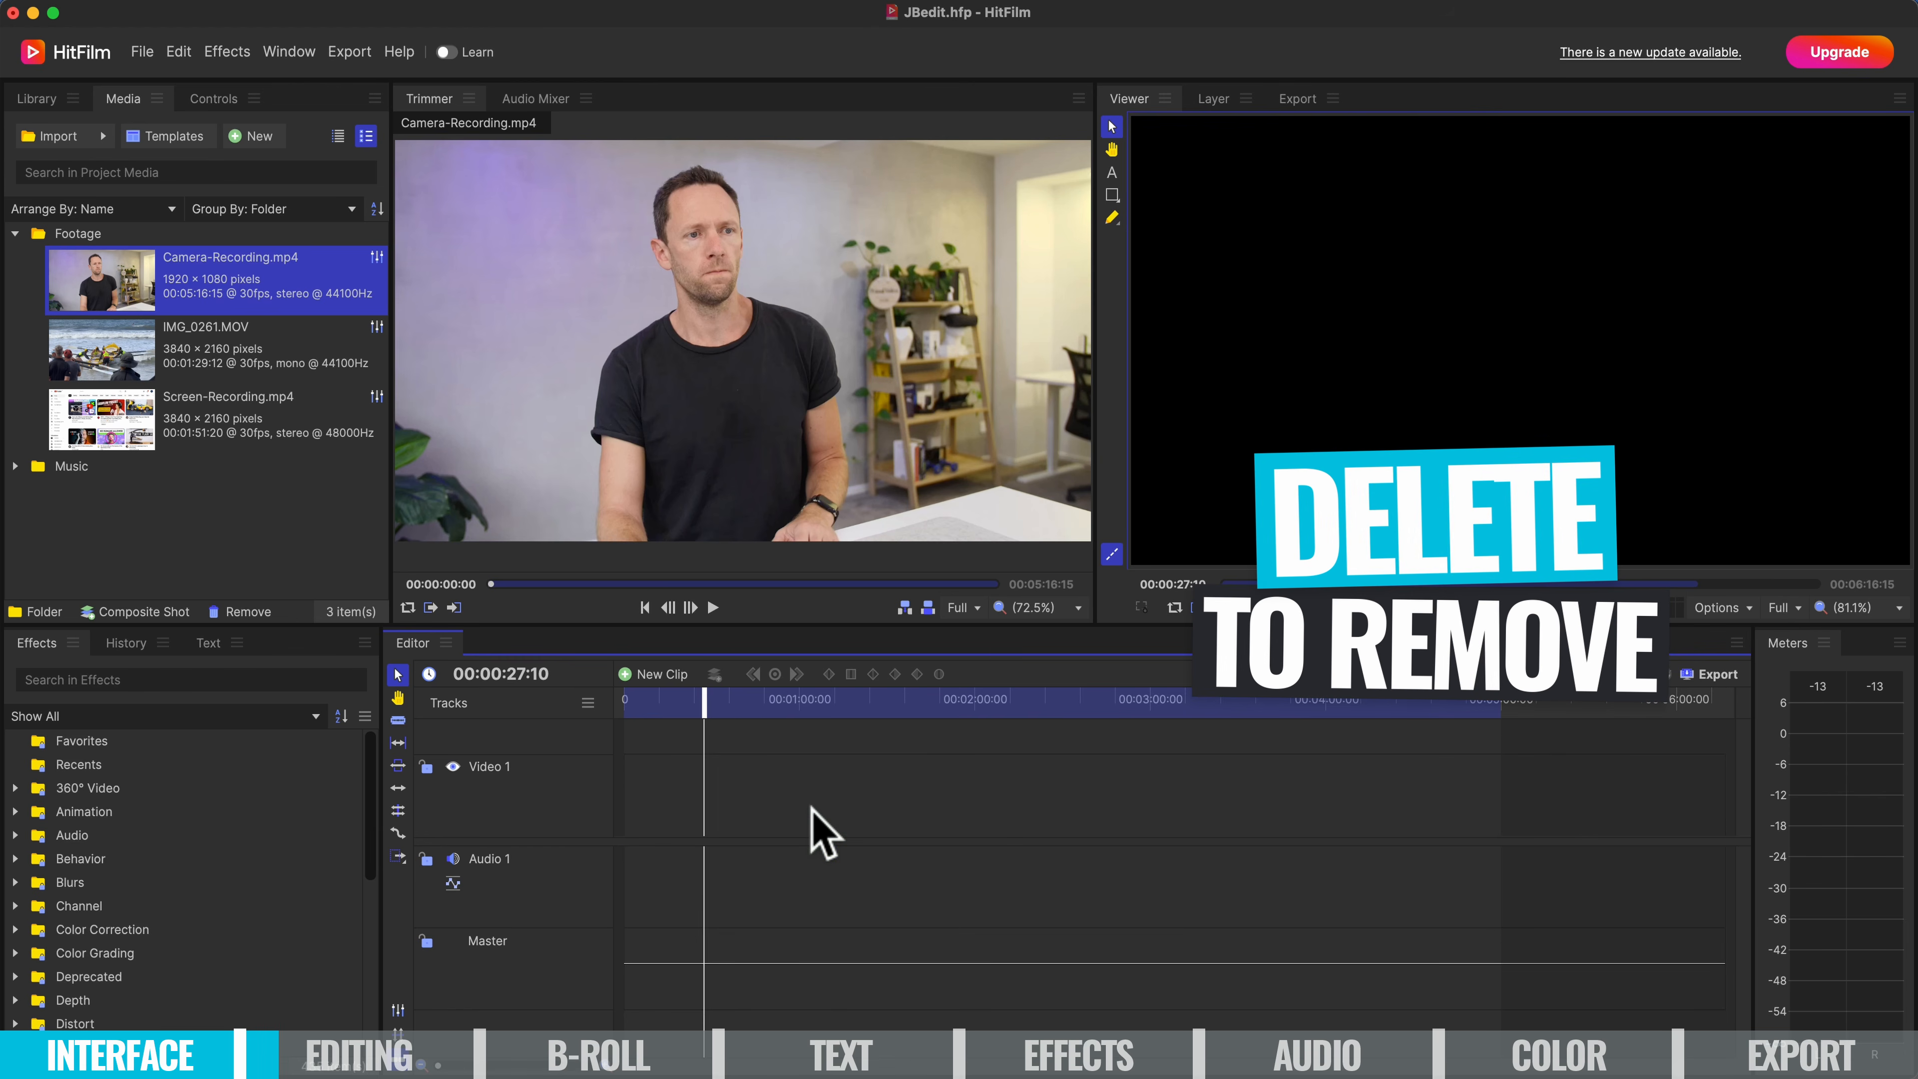
Mark a section of Camera-Recording.mp4 in the Trimmer with the in point at 00:00:11:06 and the out point at 00:00:59:05.
mouse_move(836, 491)
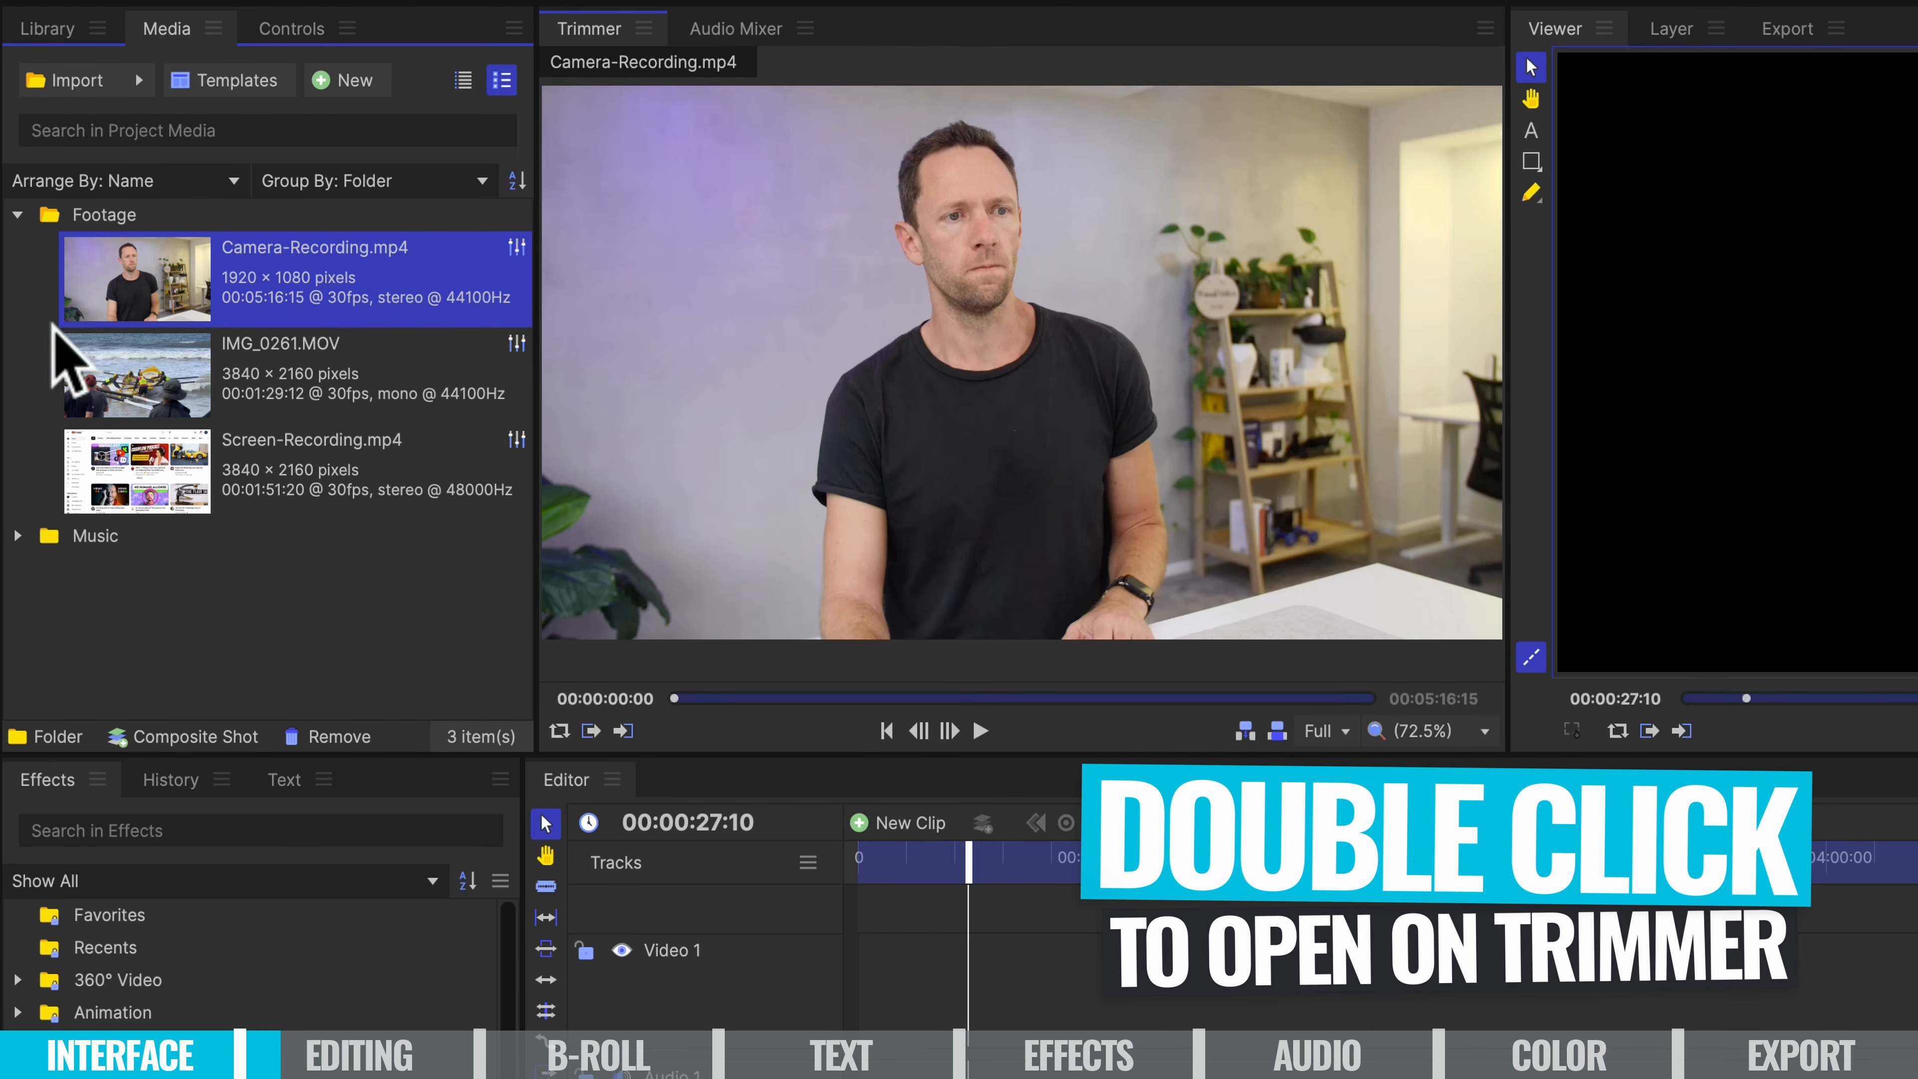
mouse_move(593, 141)
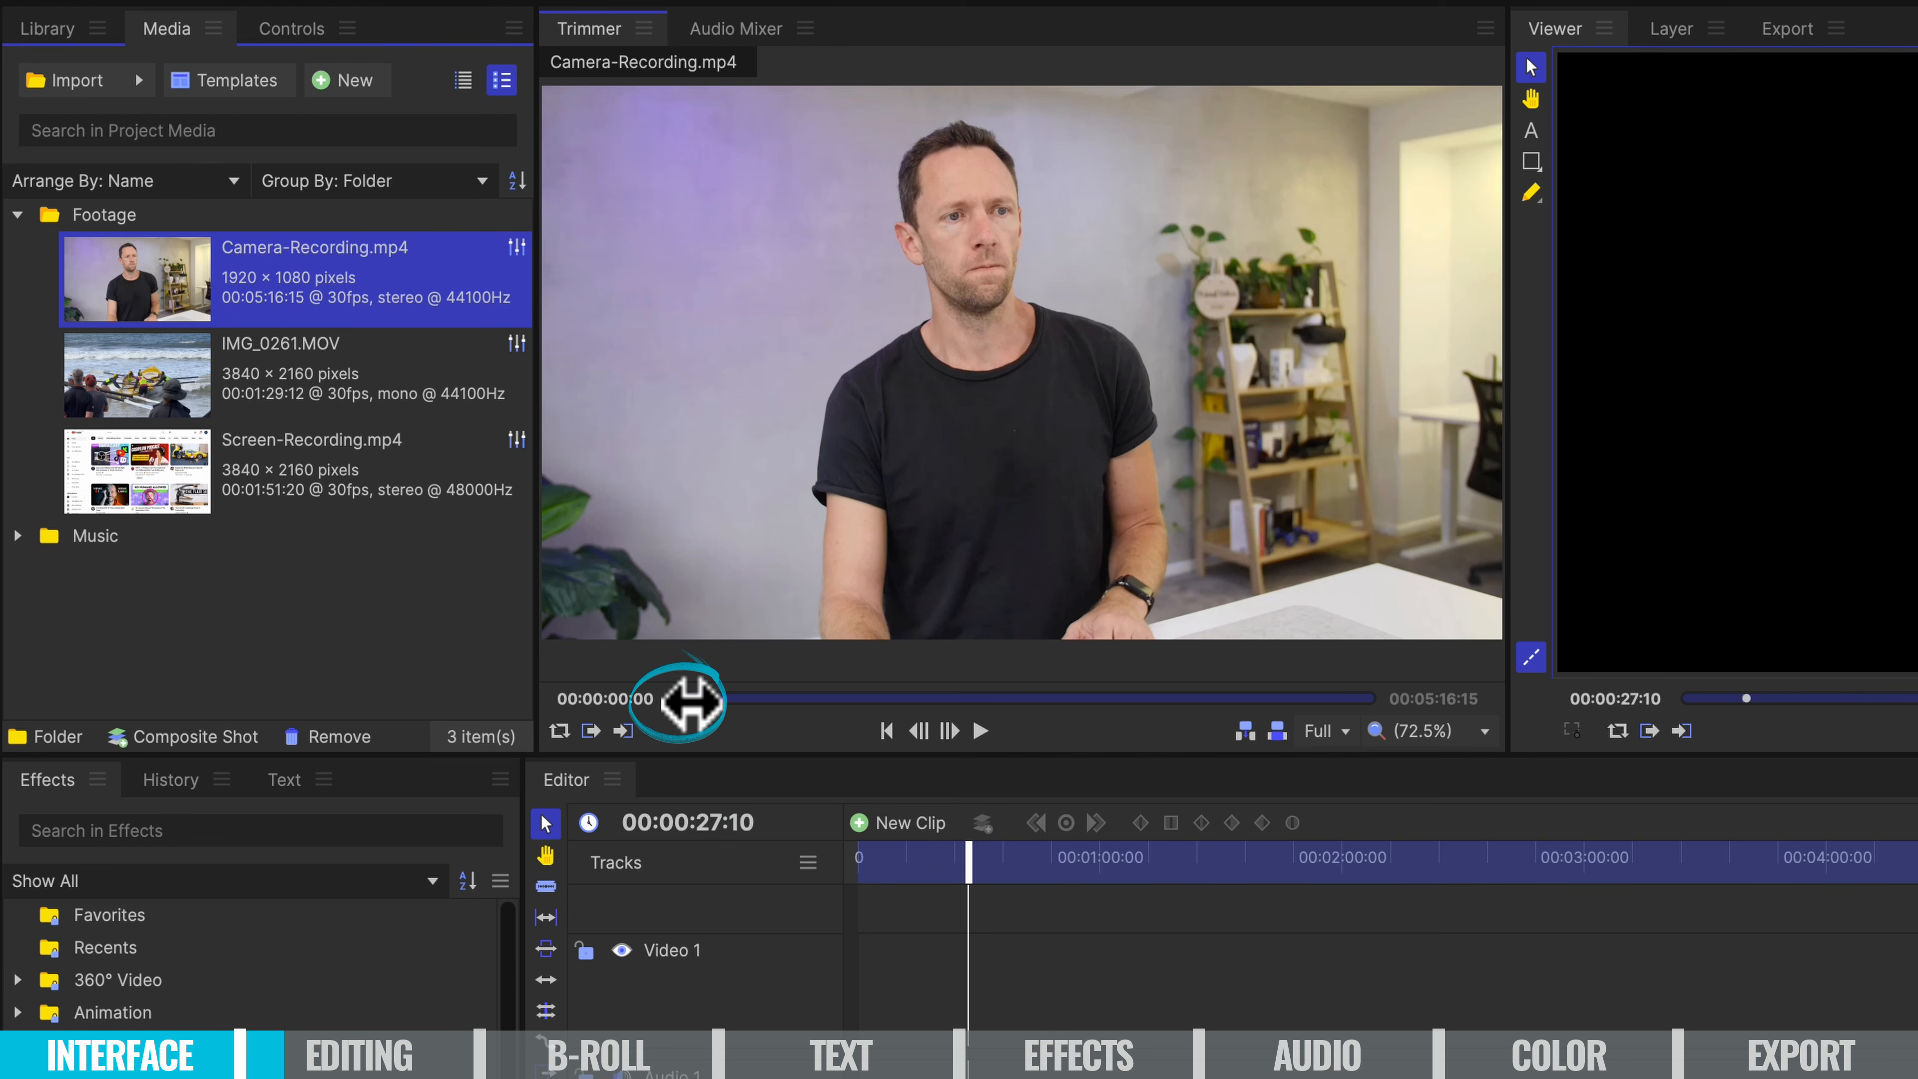
left_click_drag(676, 700, 696, 700)
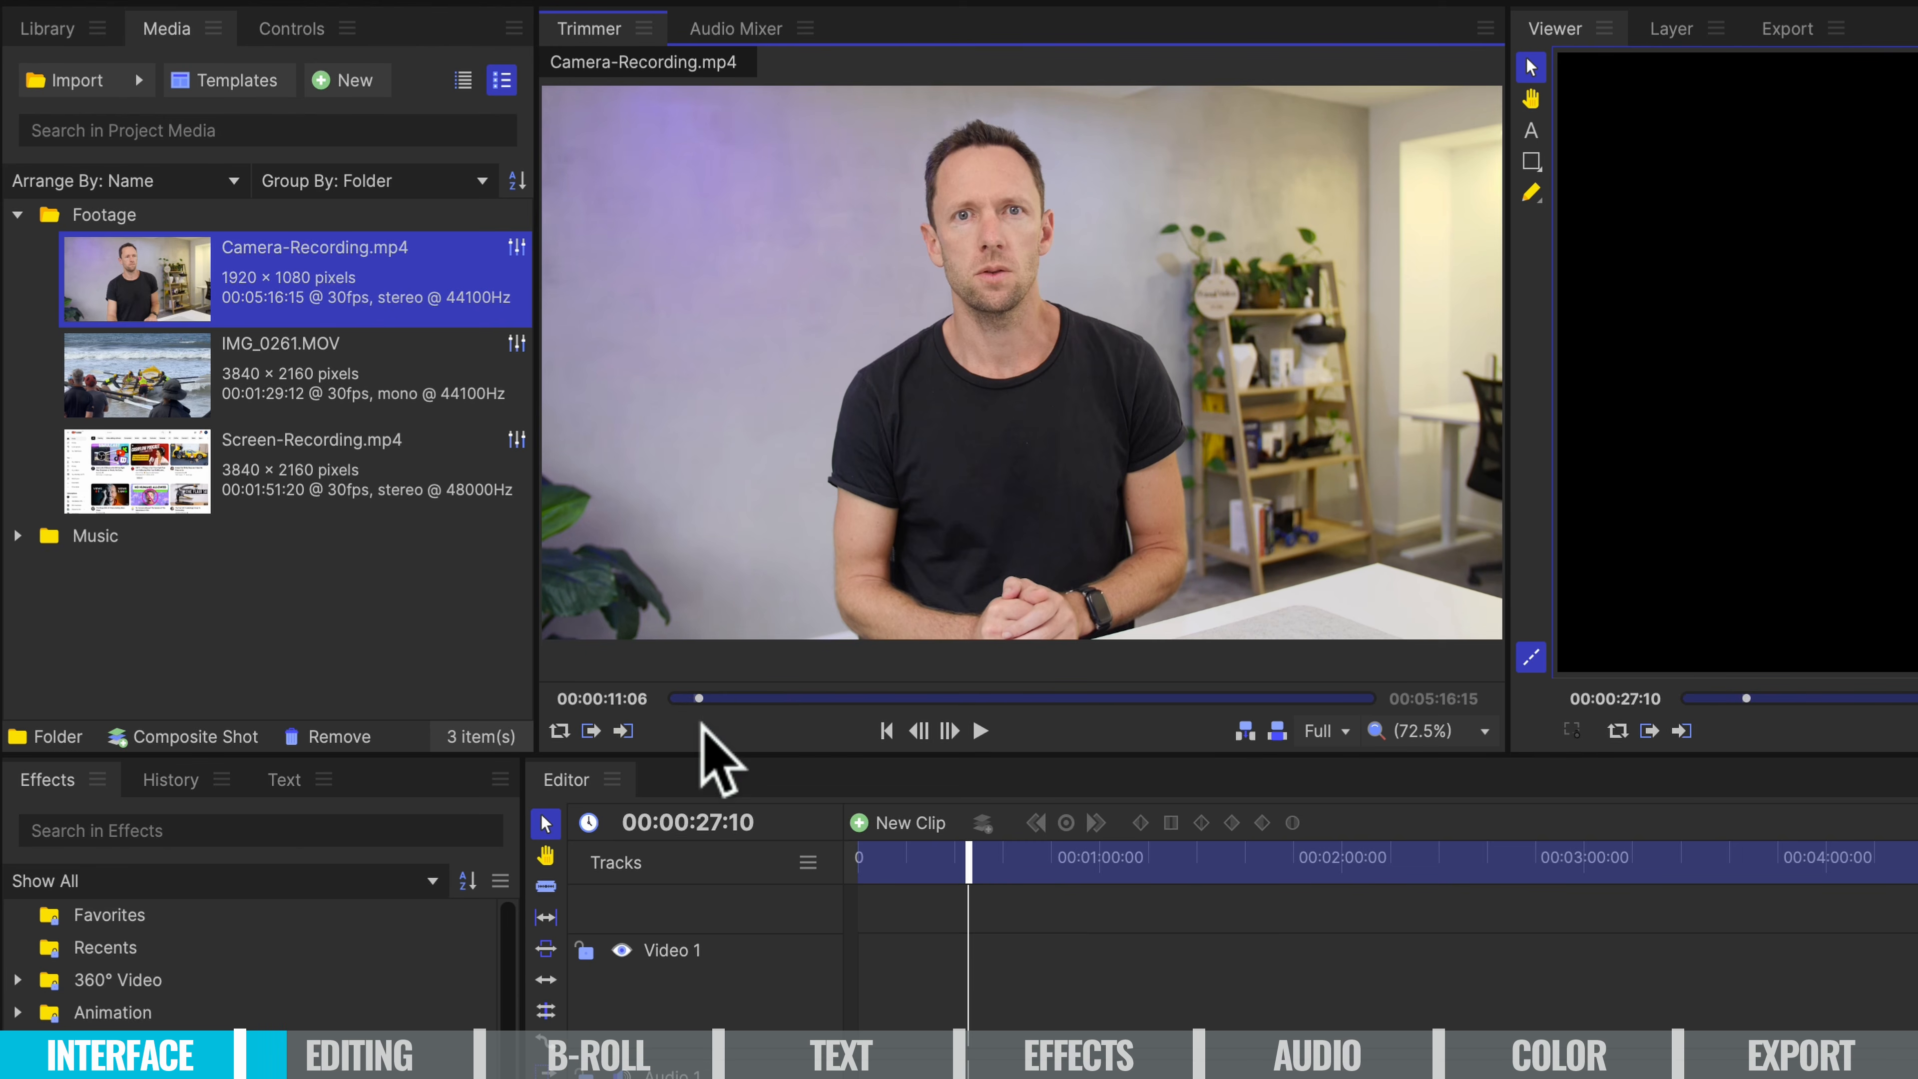
mouse_move(953, 608)
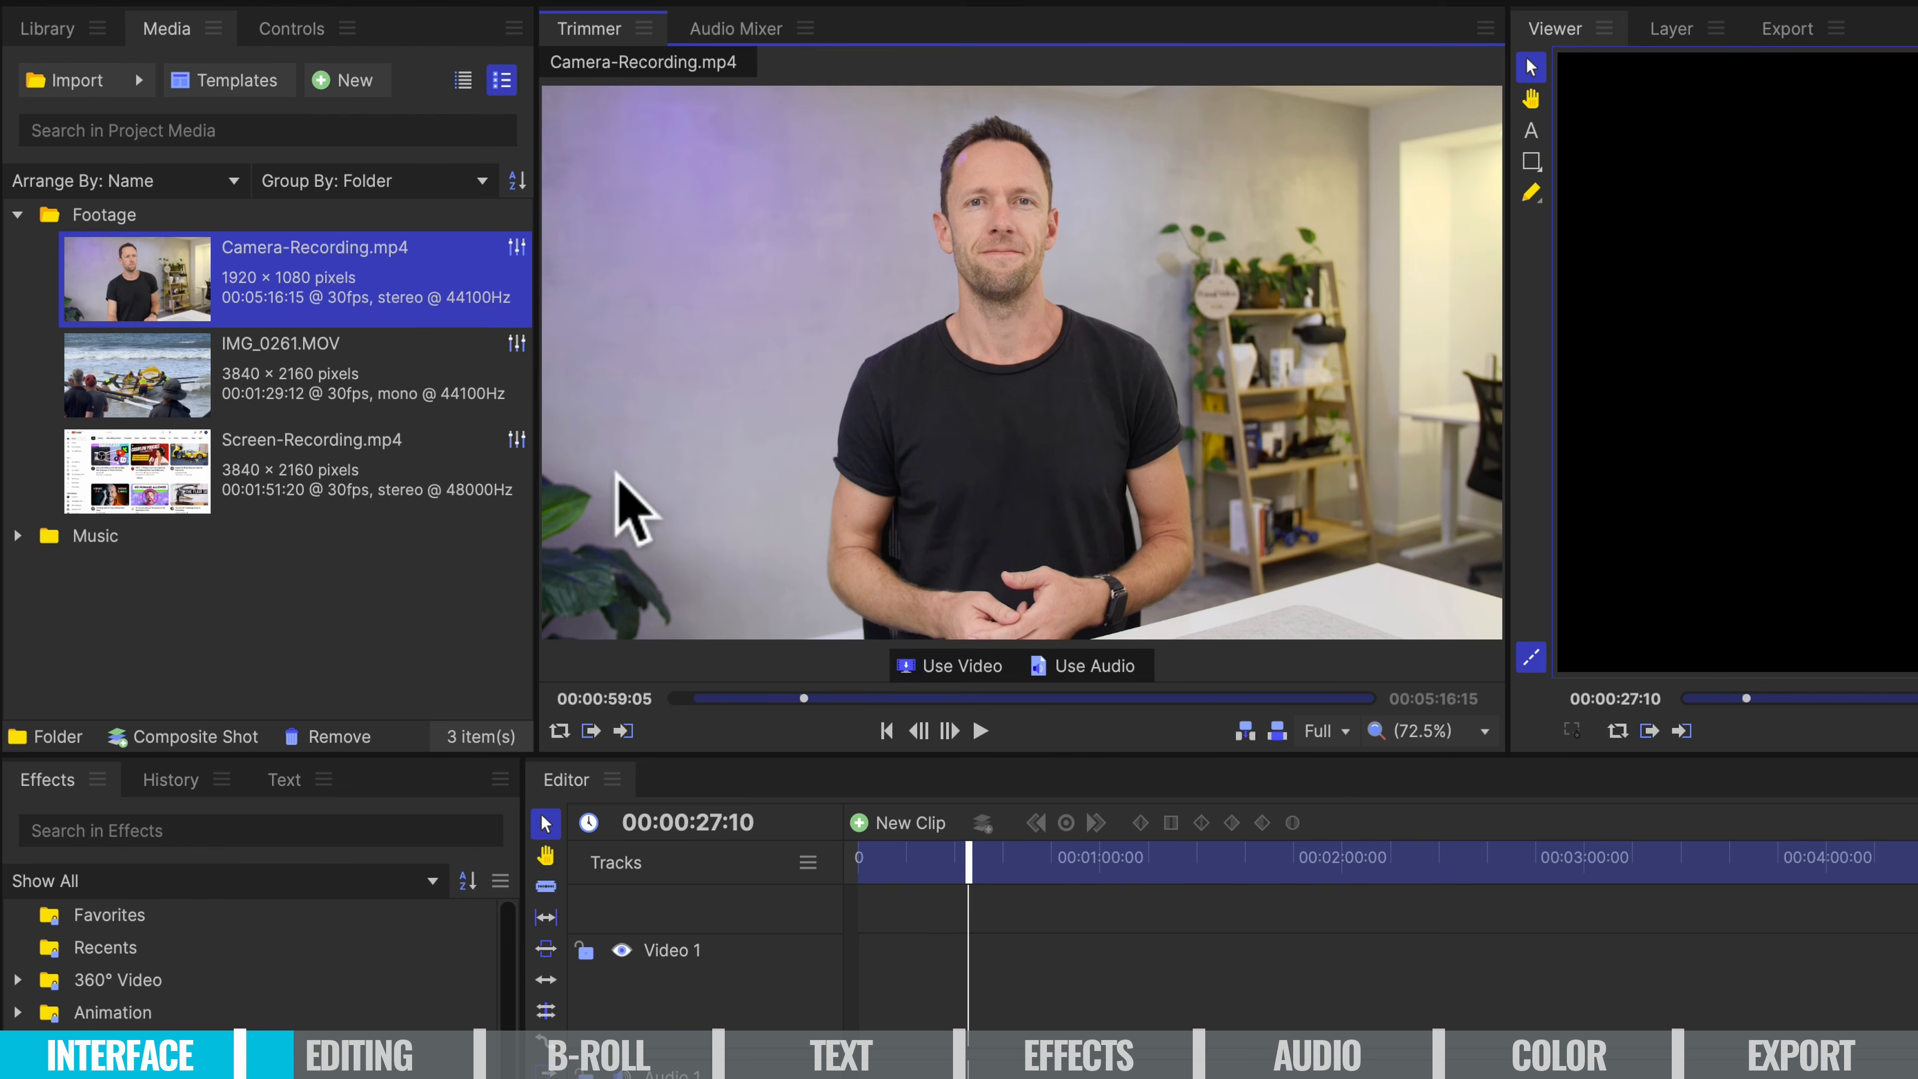
left_click(625, 740)
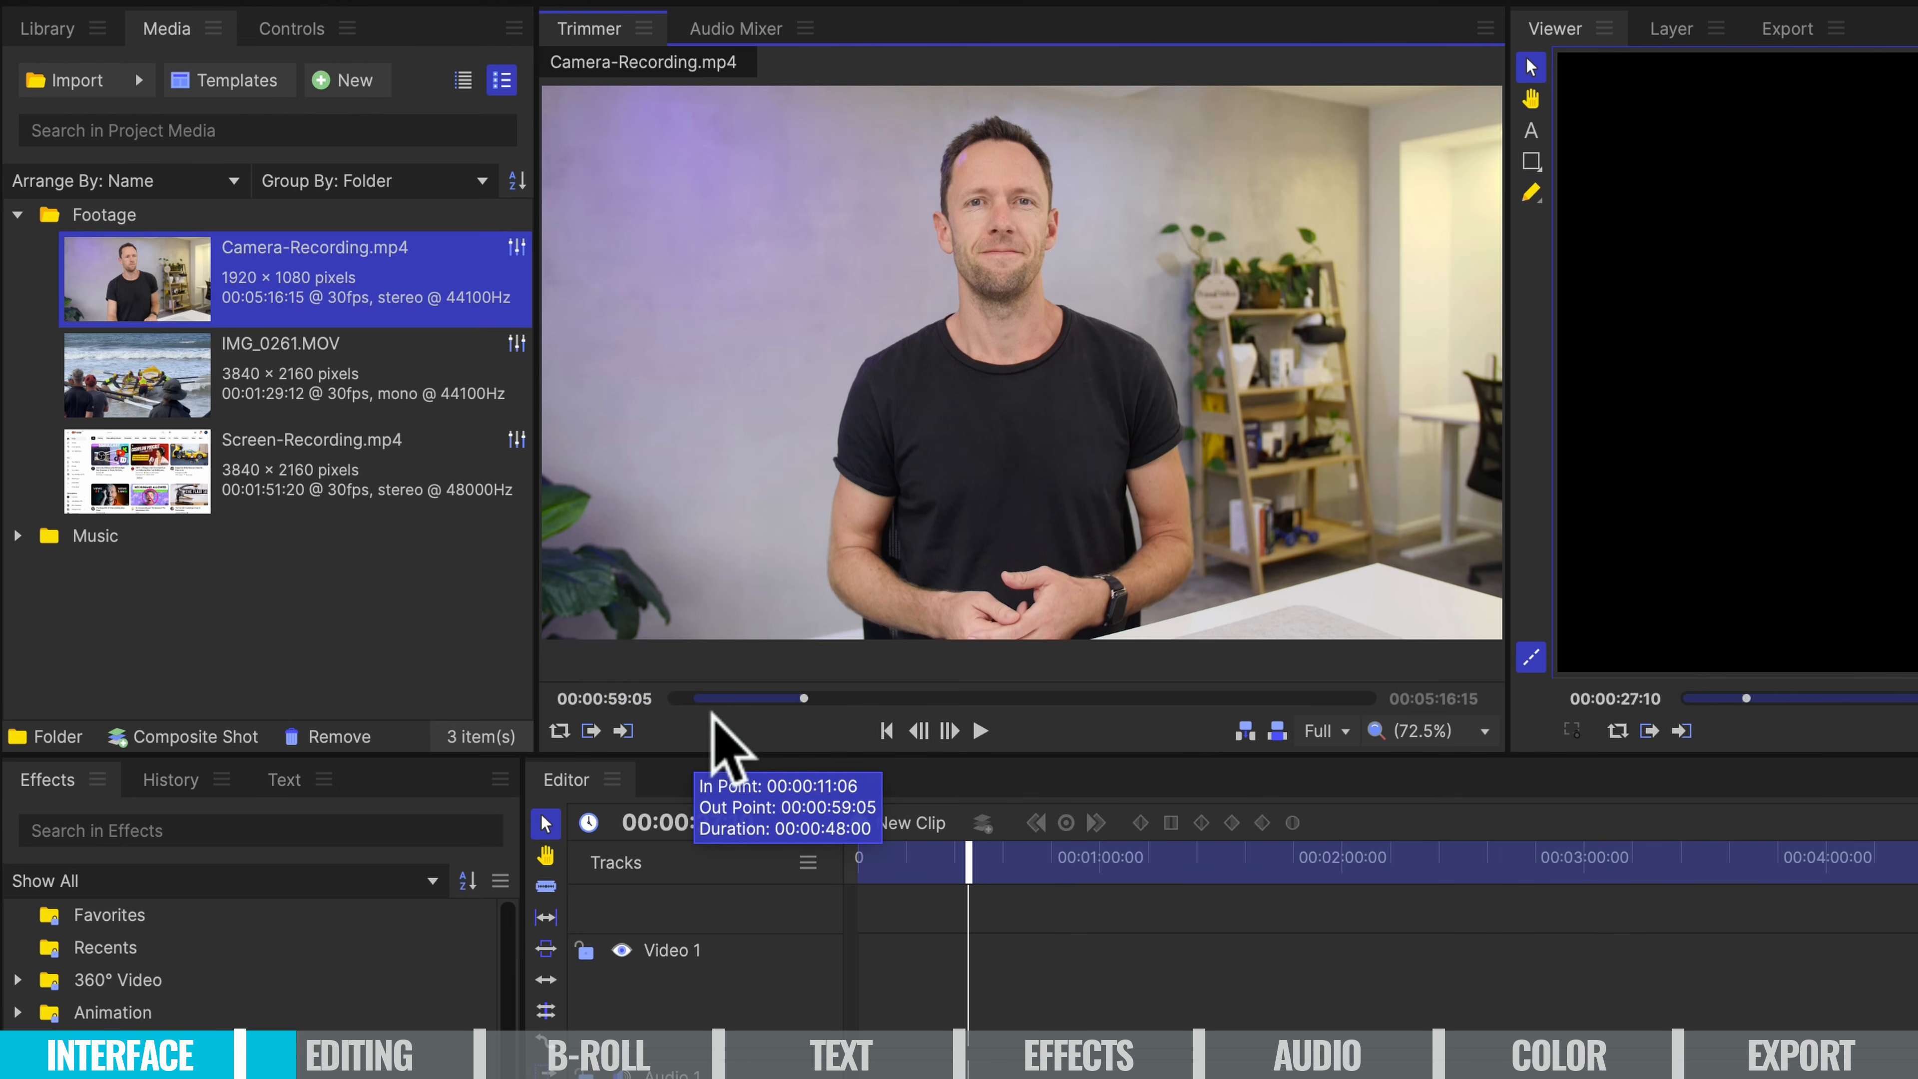
mouse_move(805, 718)
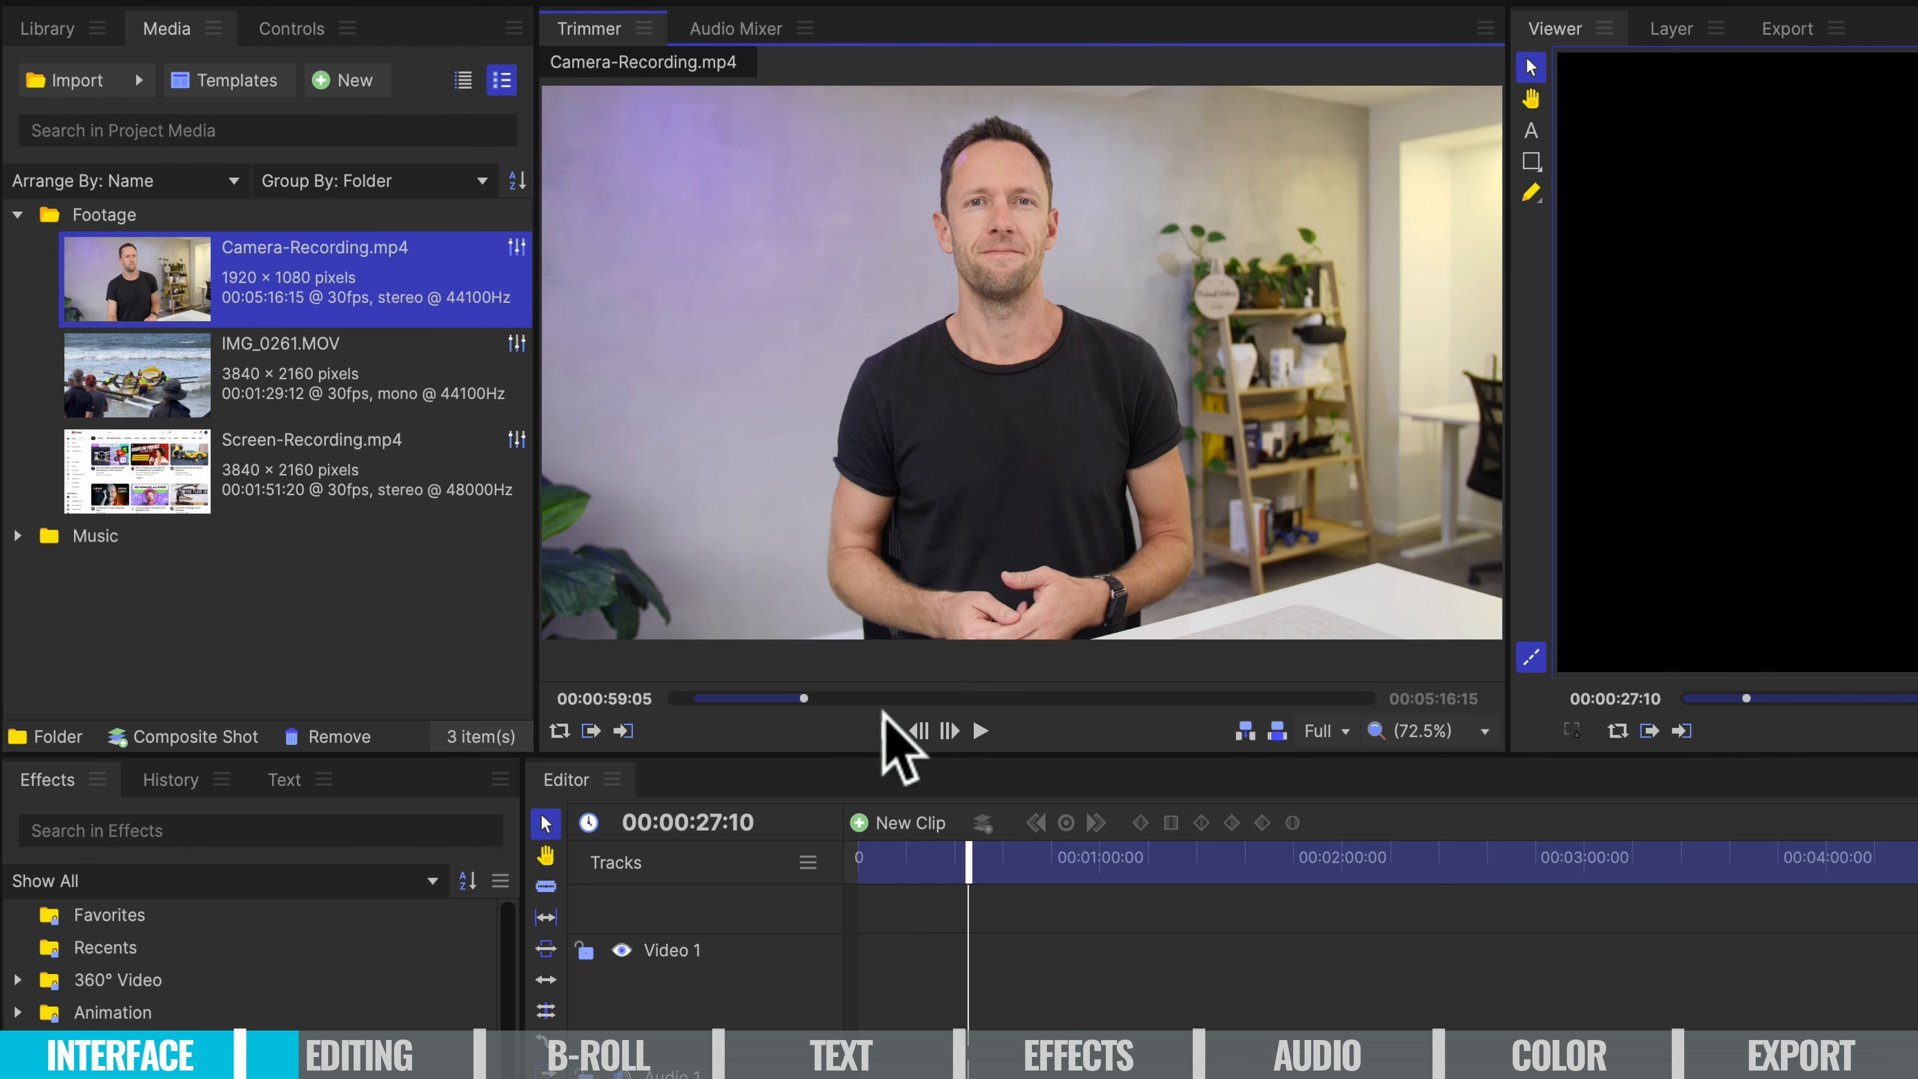
Place the trimmed section of Camera-Recording.mp4 at the start of the timeline, and delete it again.
mouse_move(987, 394)
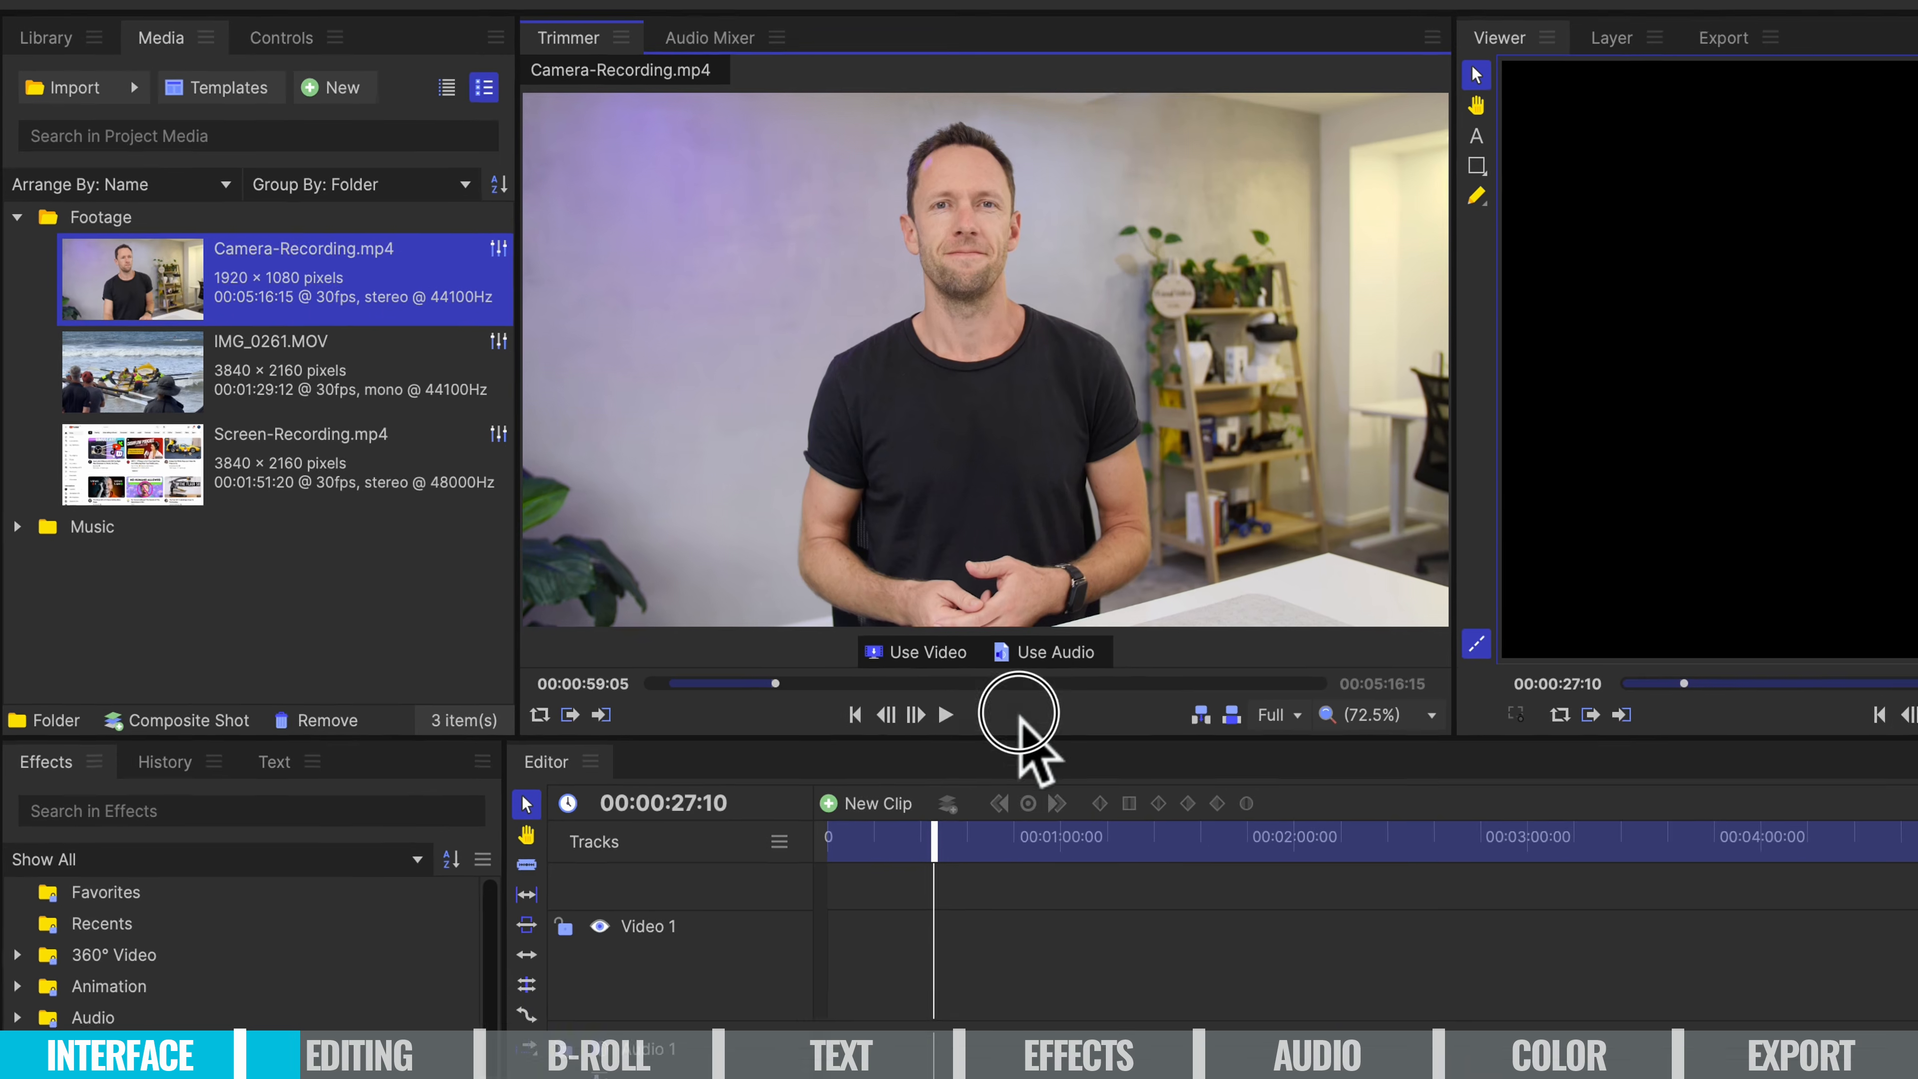
left_click_drag(1019, 716, 840, 1039)
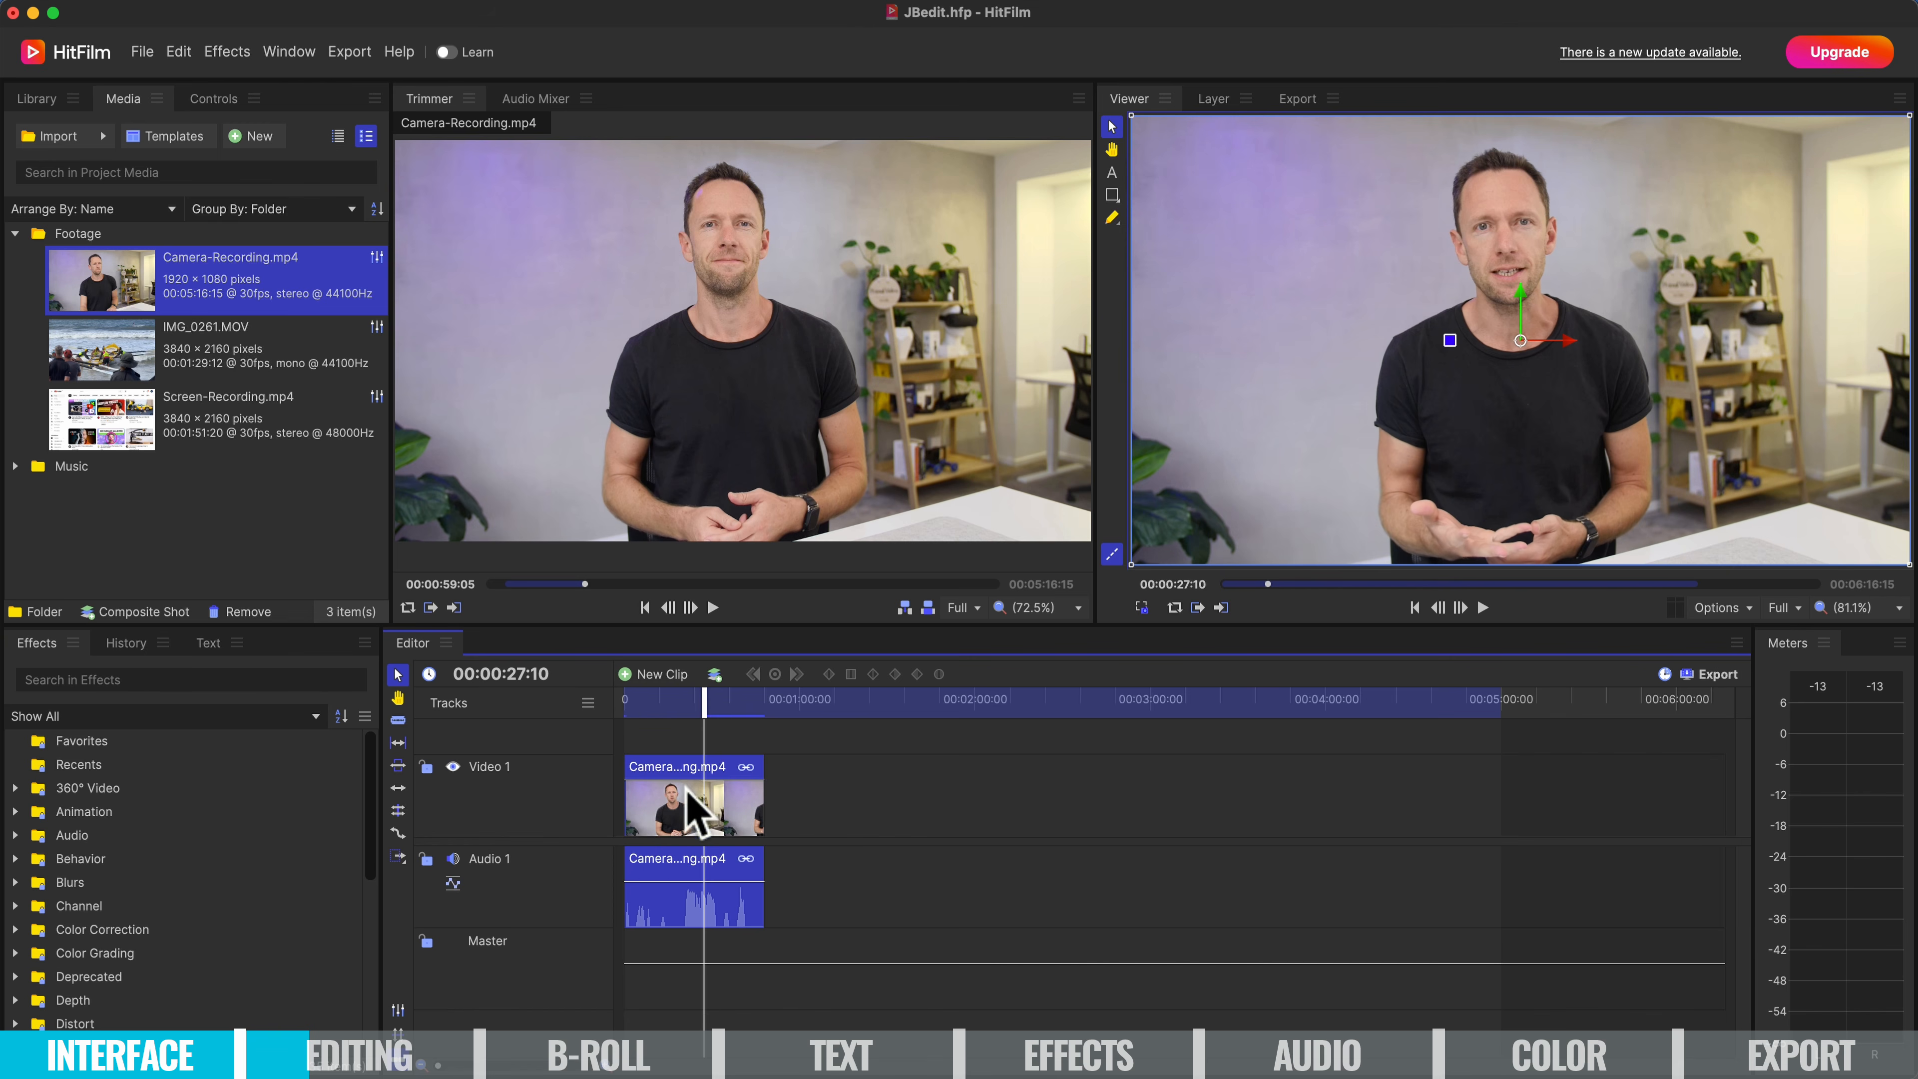
key("Delete")
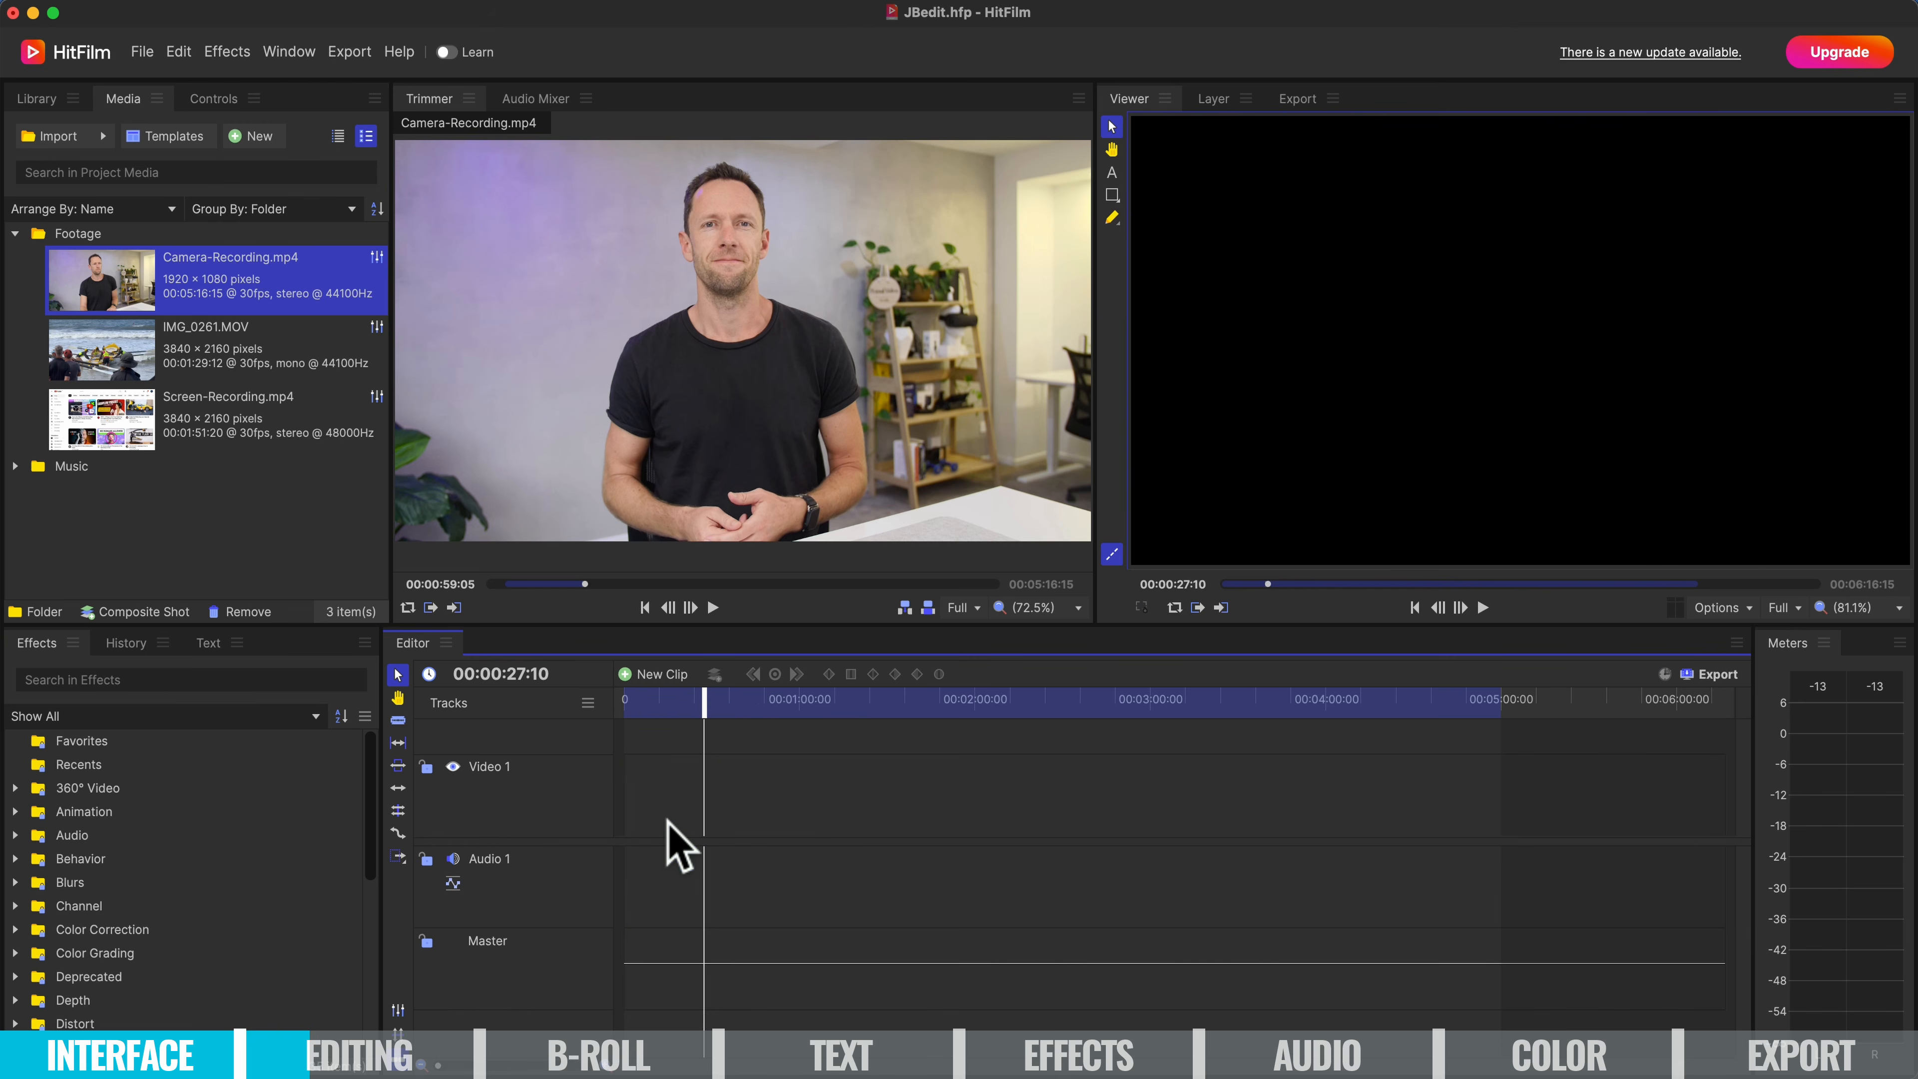
Try placing only the video and only the audio of the trimmed section on the timeline.
mouse_move(632, 342)
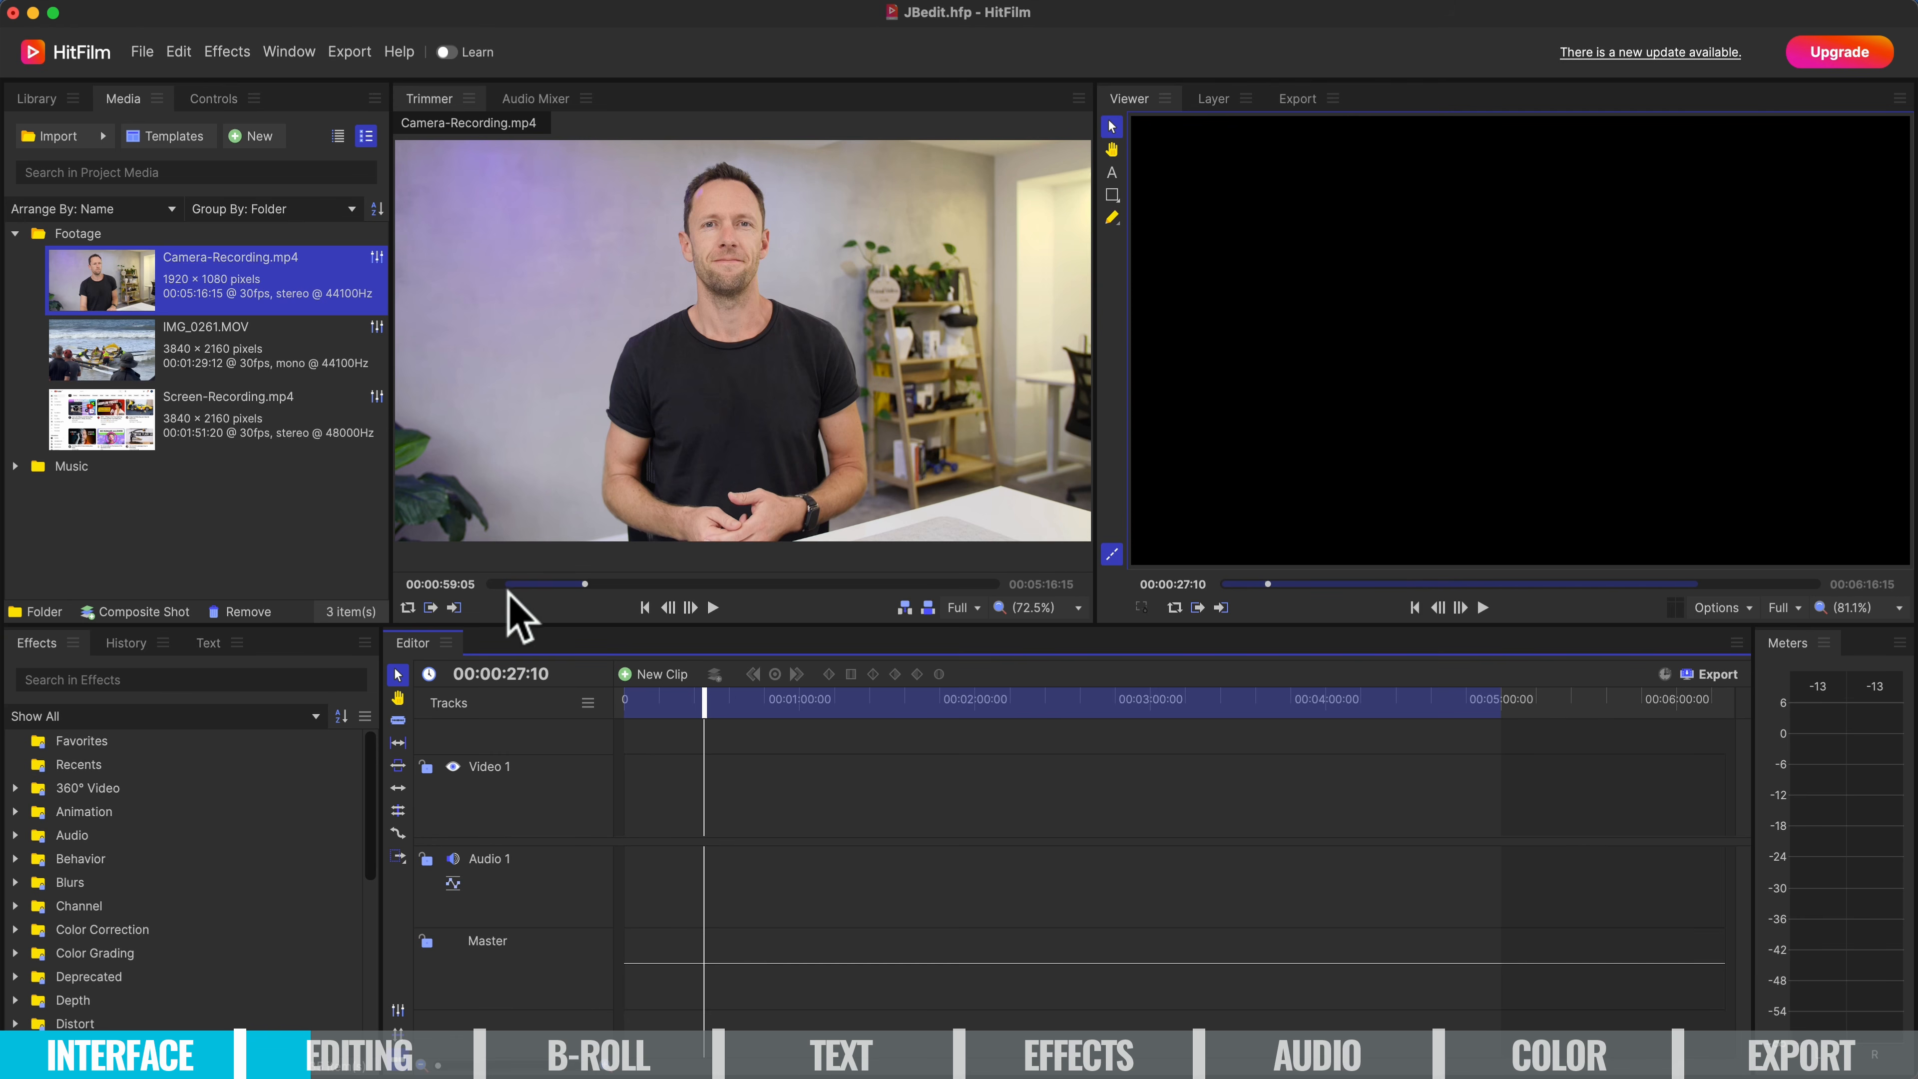
mouse_move(630, 485)
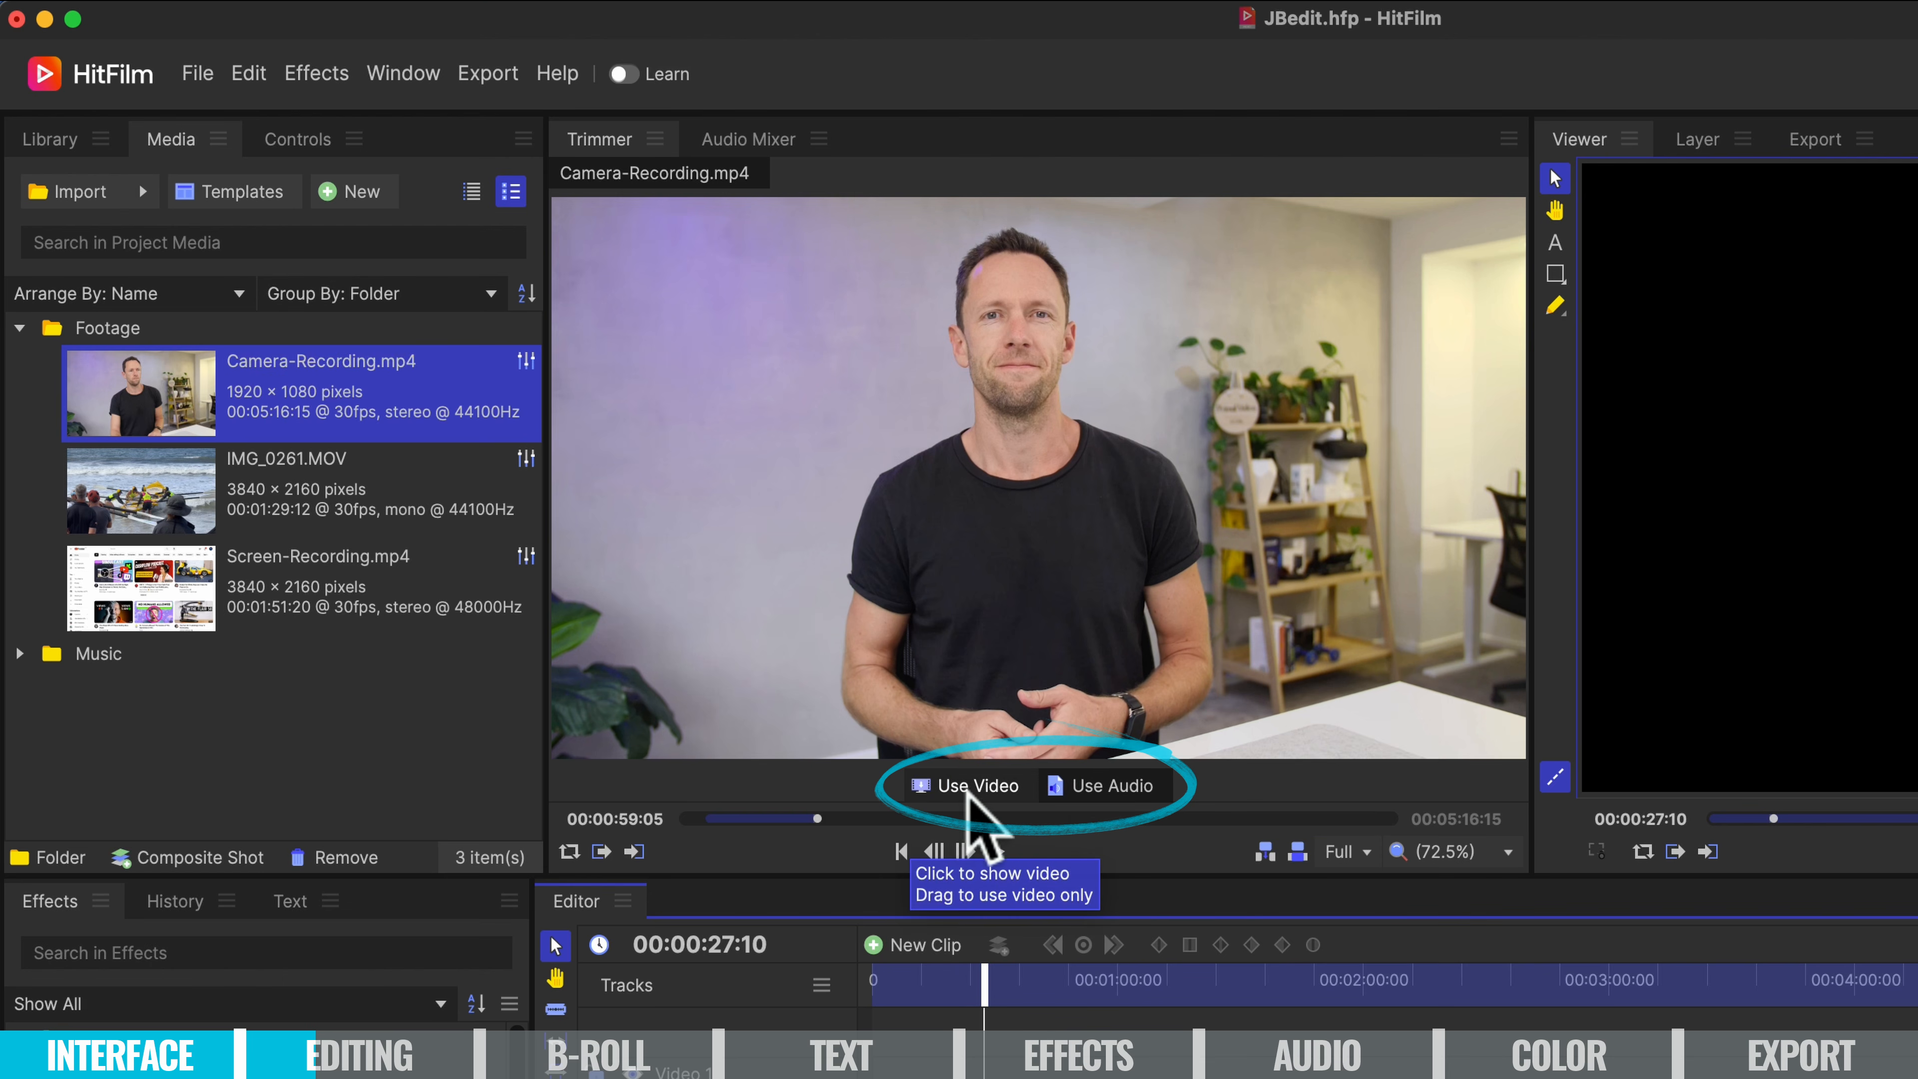
left_click(923, 790)
left_click_drag(923, 792, 882, 1078)
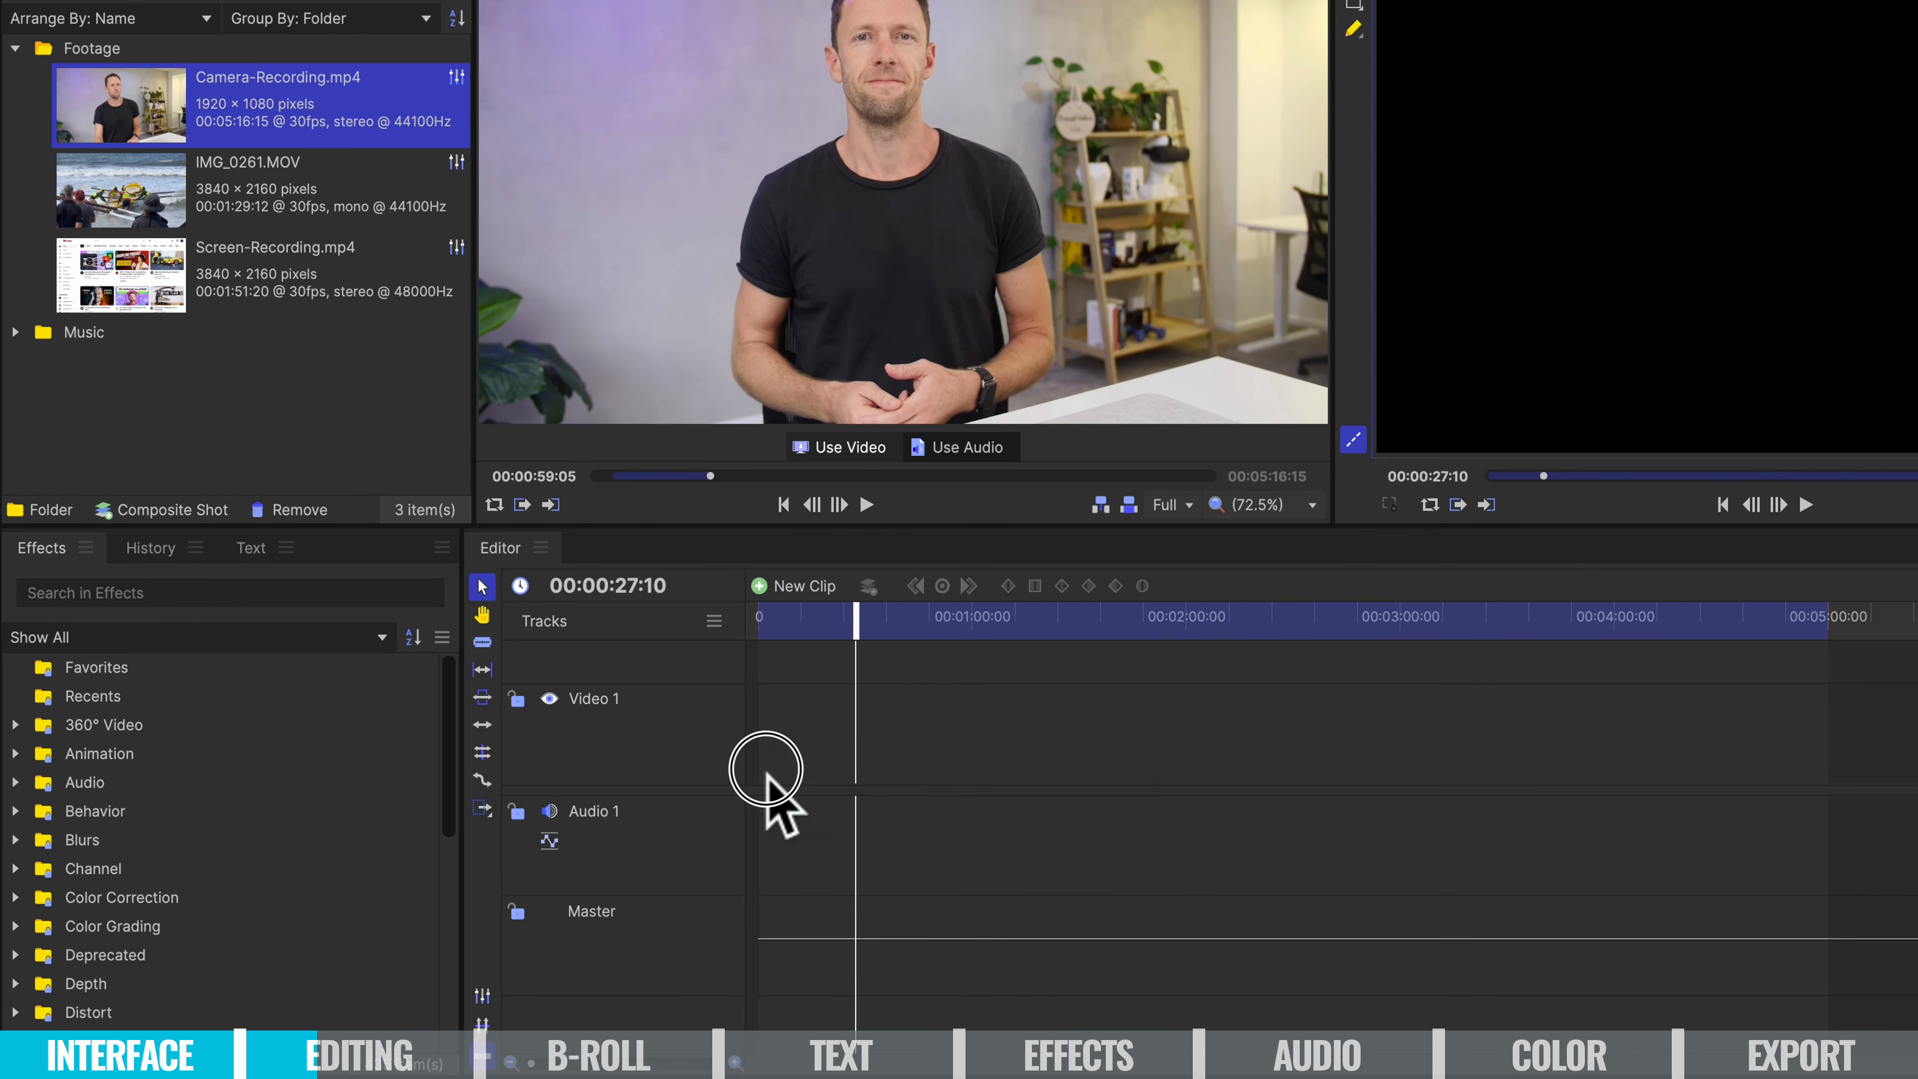
left_click_drag(766, 772, 771, 762)
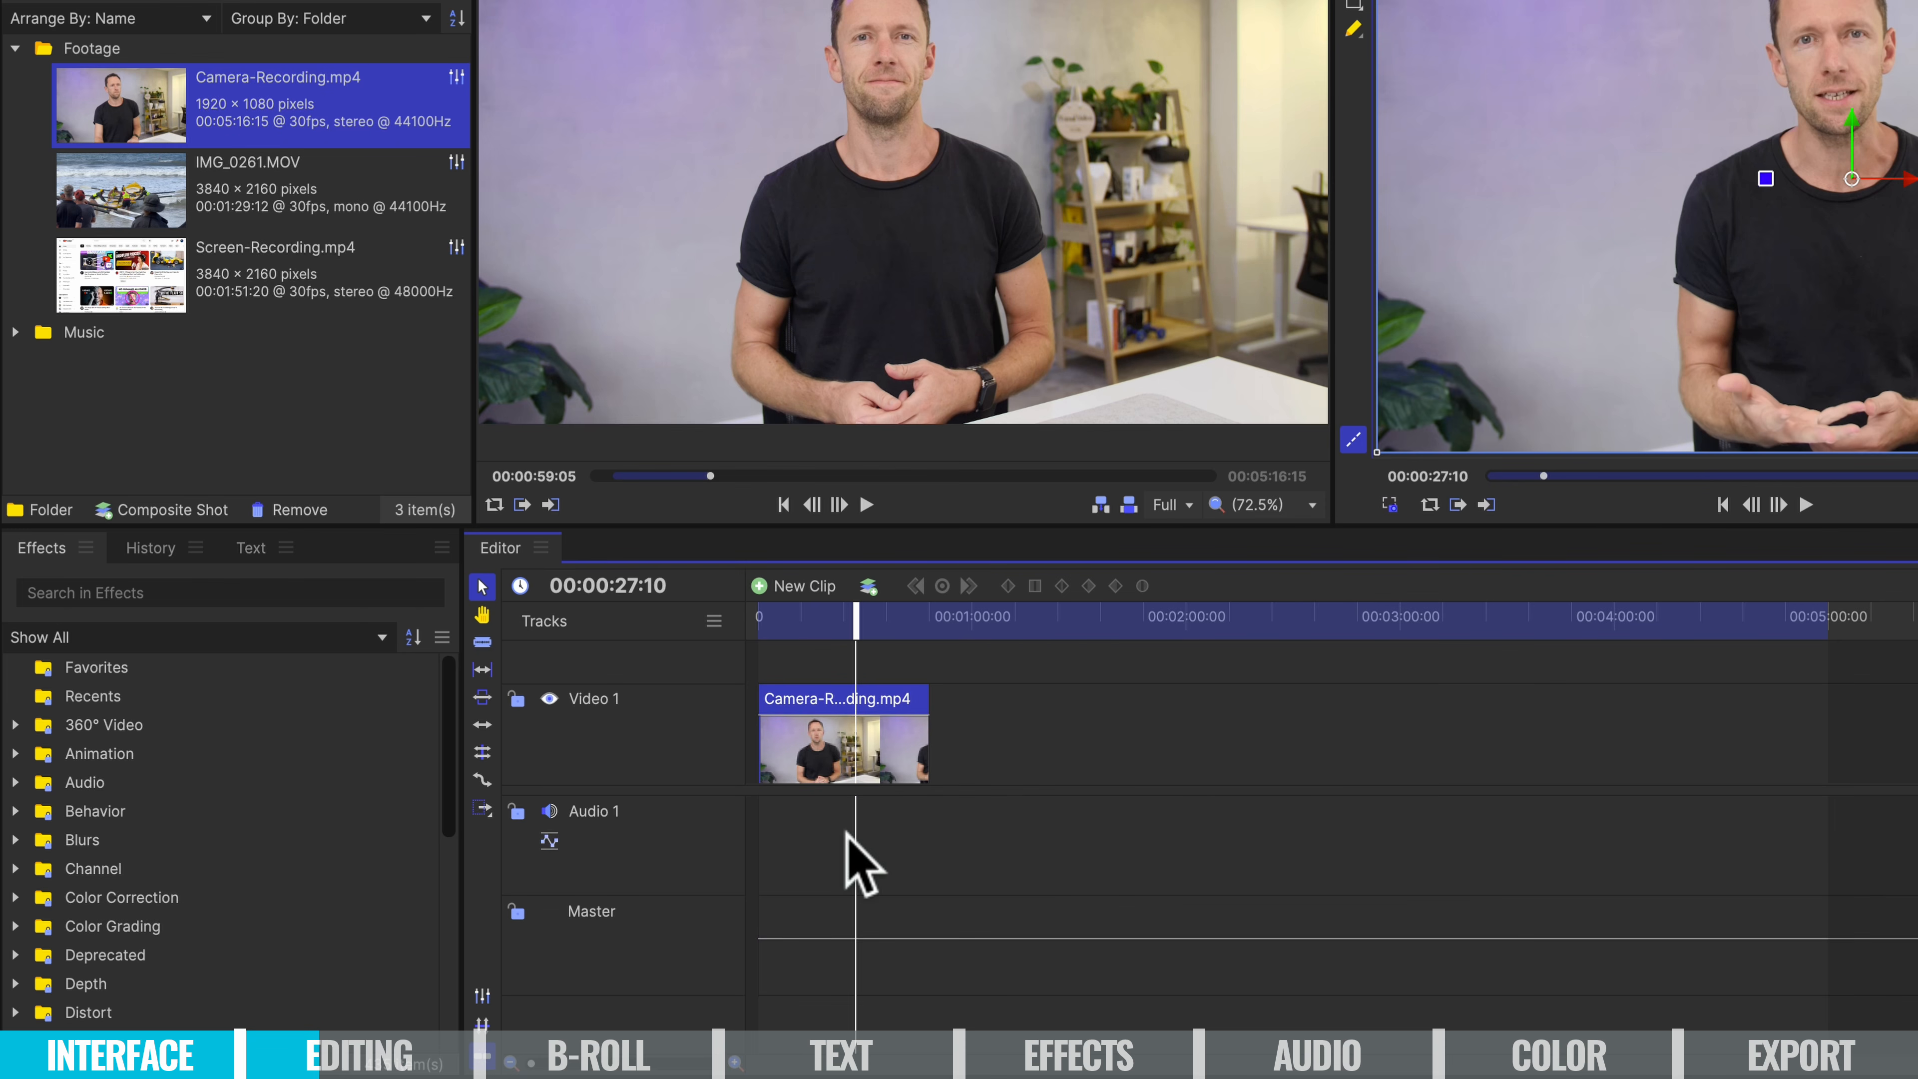
mouse_move(931, 462)
left_click_drag(931, 454, 951, 912)
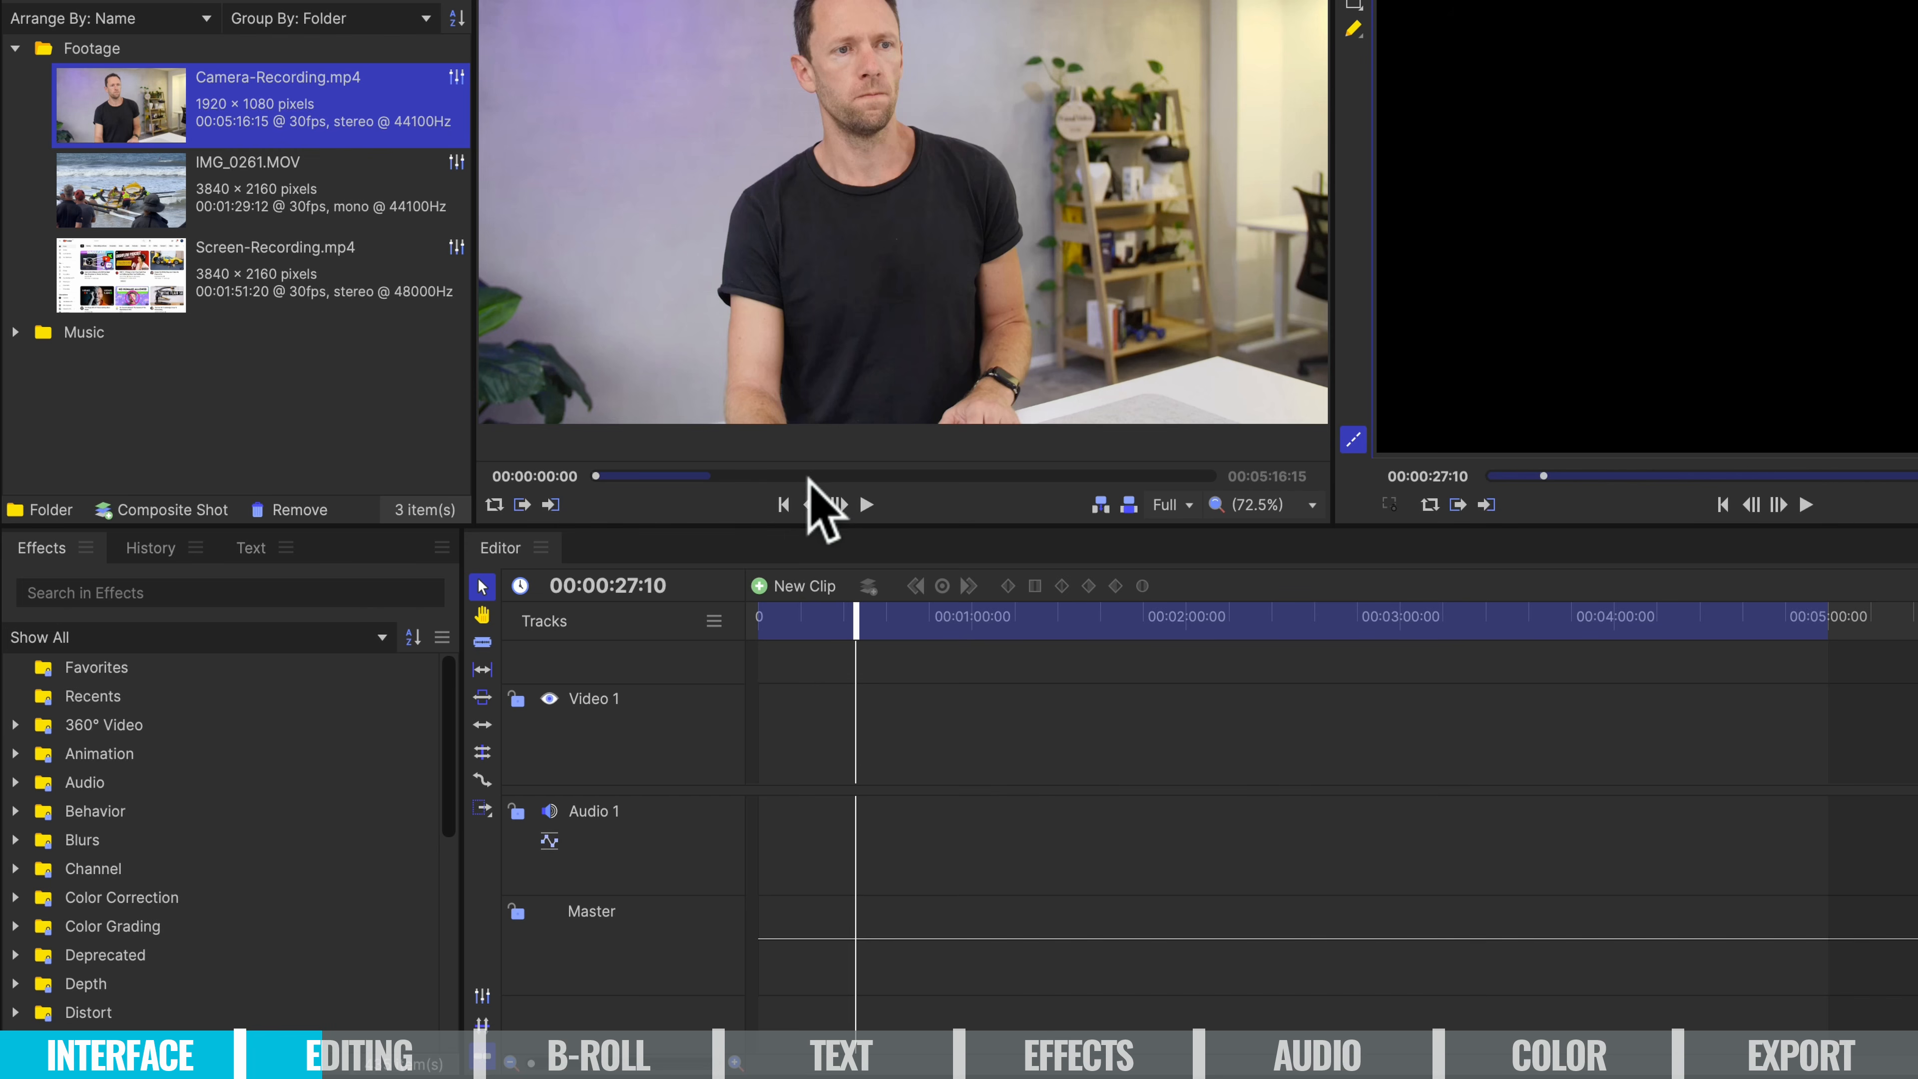
Extend the Trimmer range to the end of Camera-Recording.mp4 and place the full clip at the start of the timeline.
left_click(1223, 477)
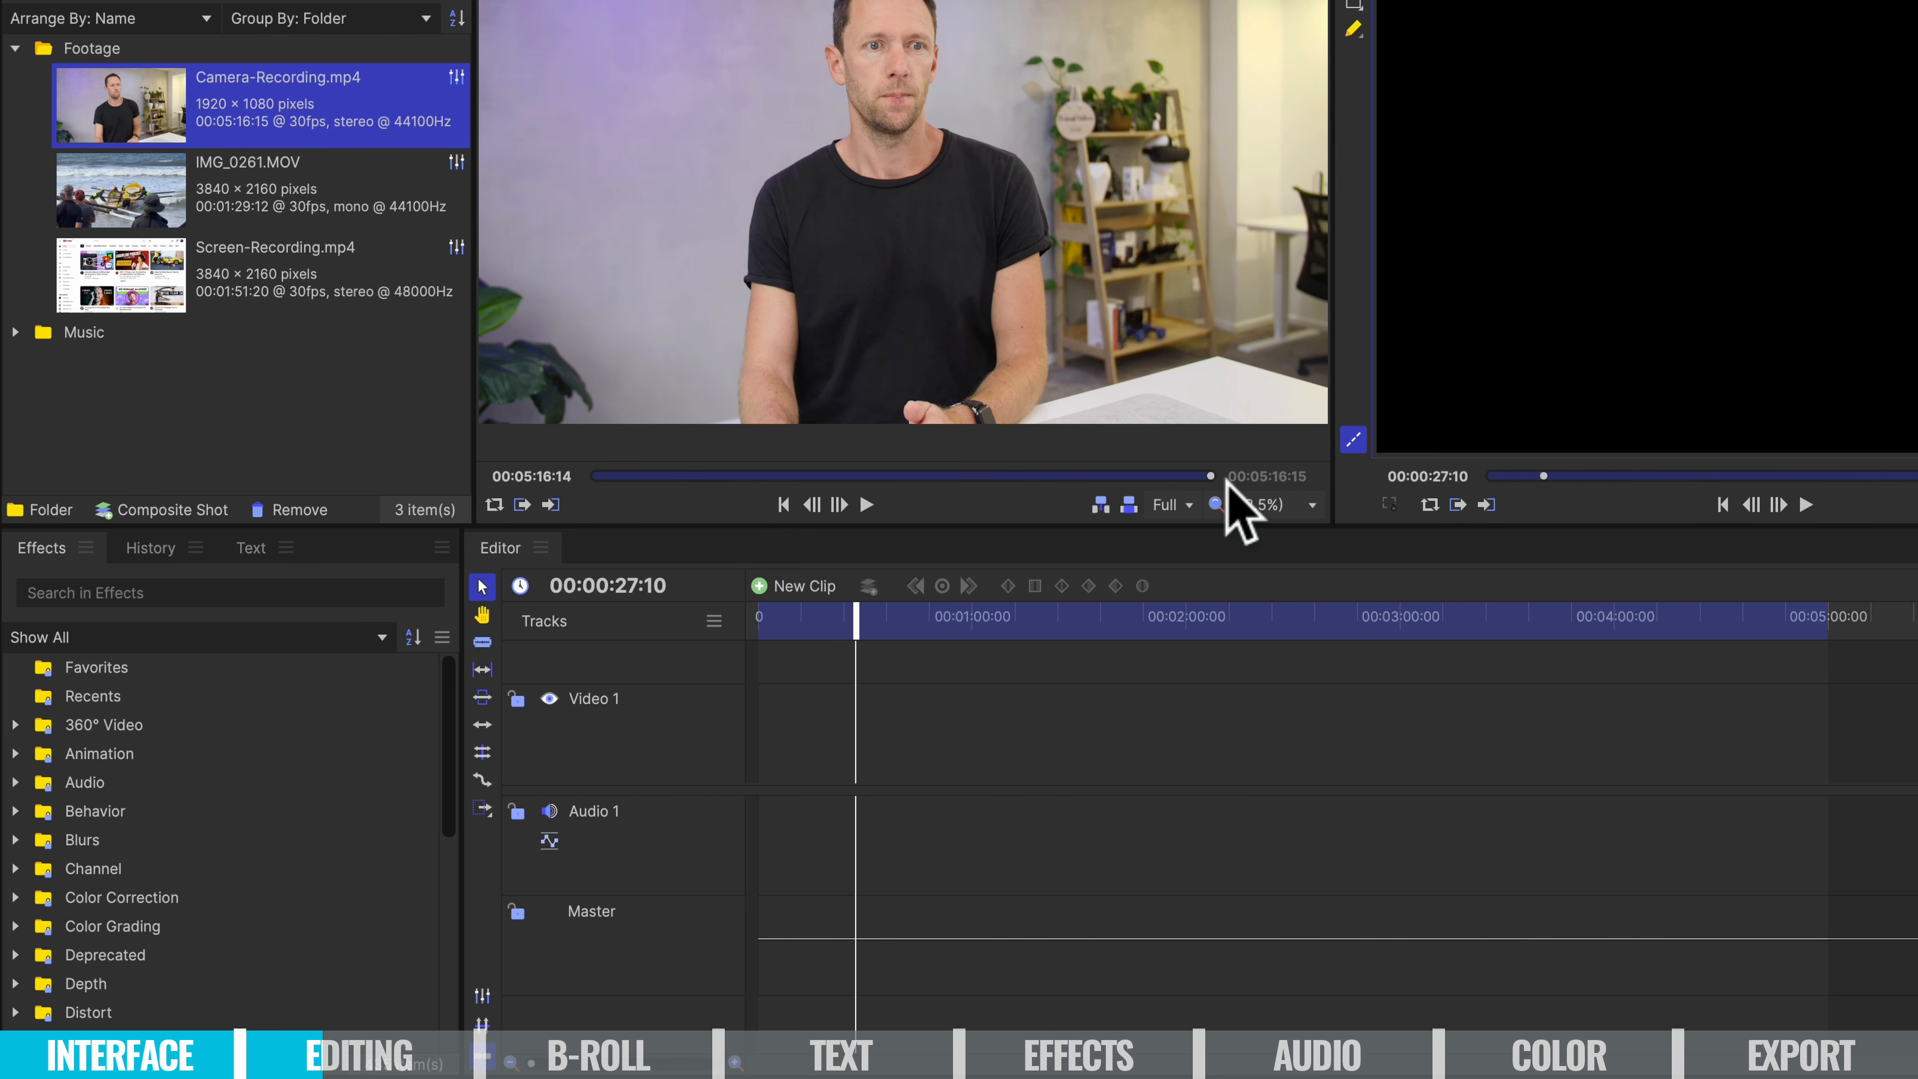
mouse_move(1153, 434)
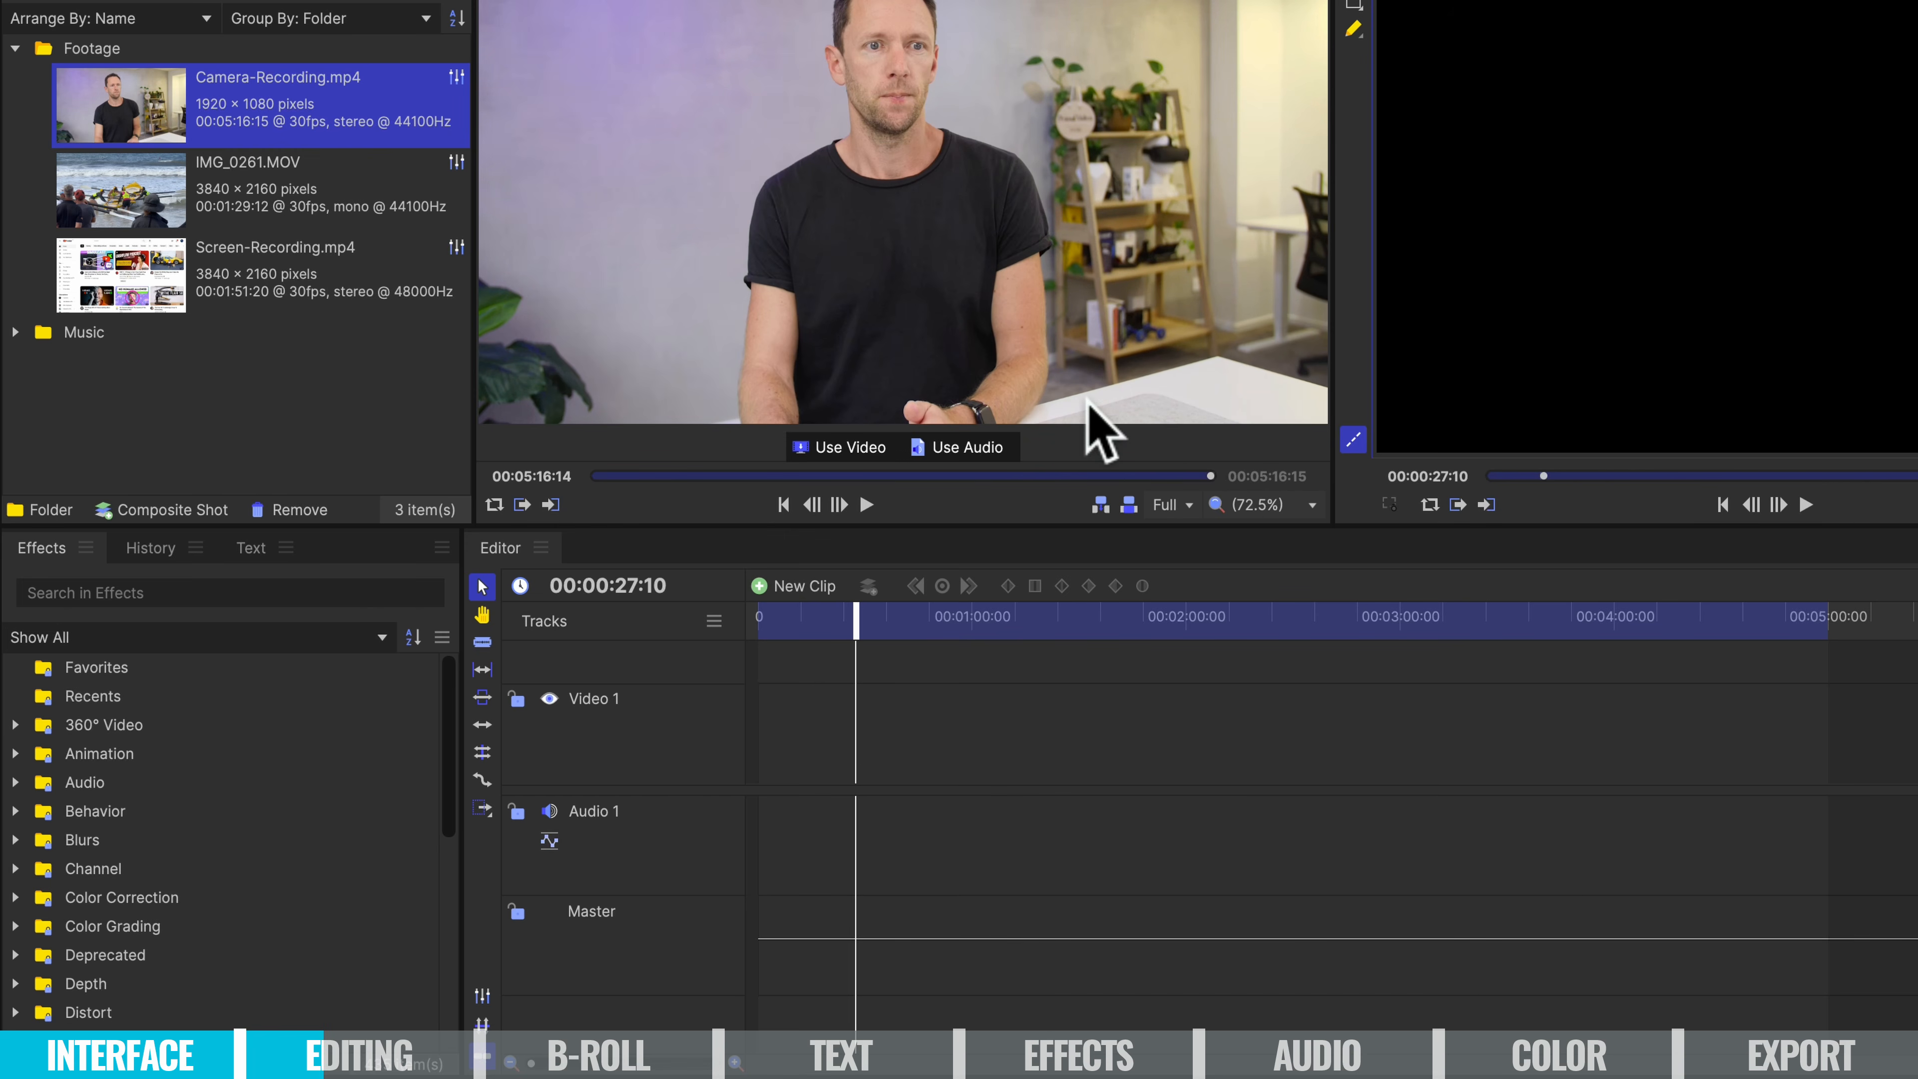
left_click(826, 157)
left_click_drag(826, 158, 753, 755)
left_click_drag(741, 755, 753, 784)
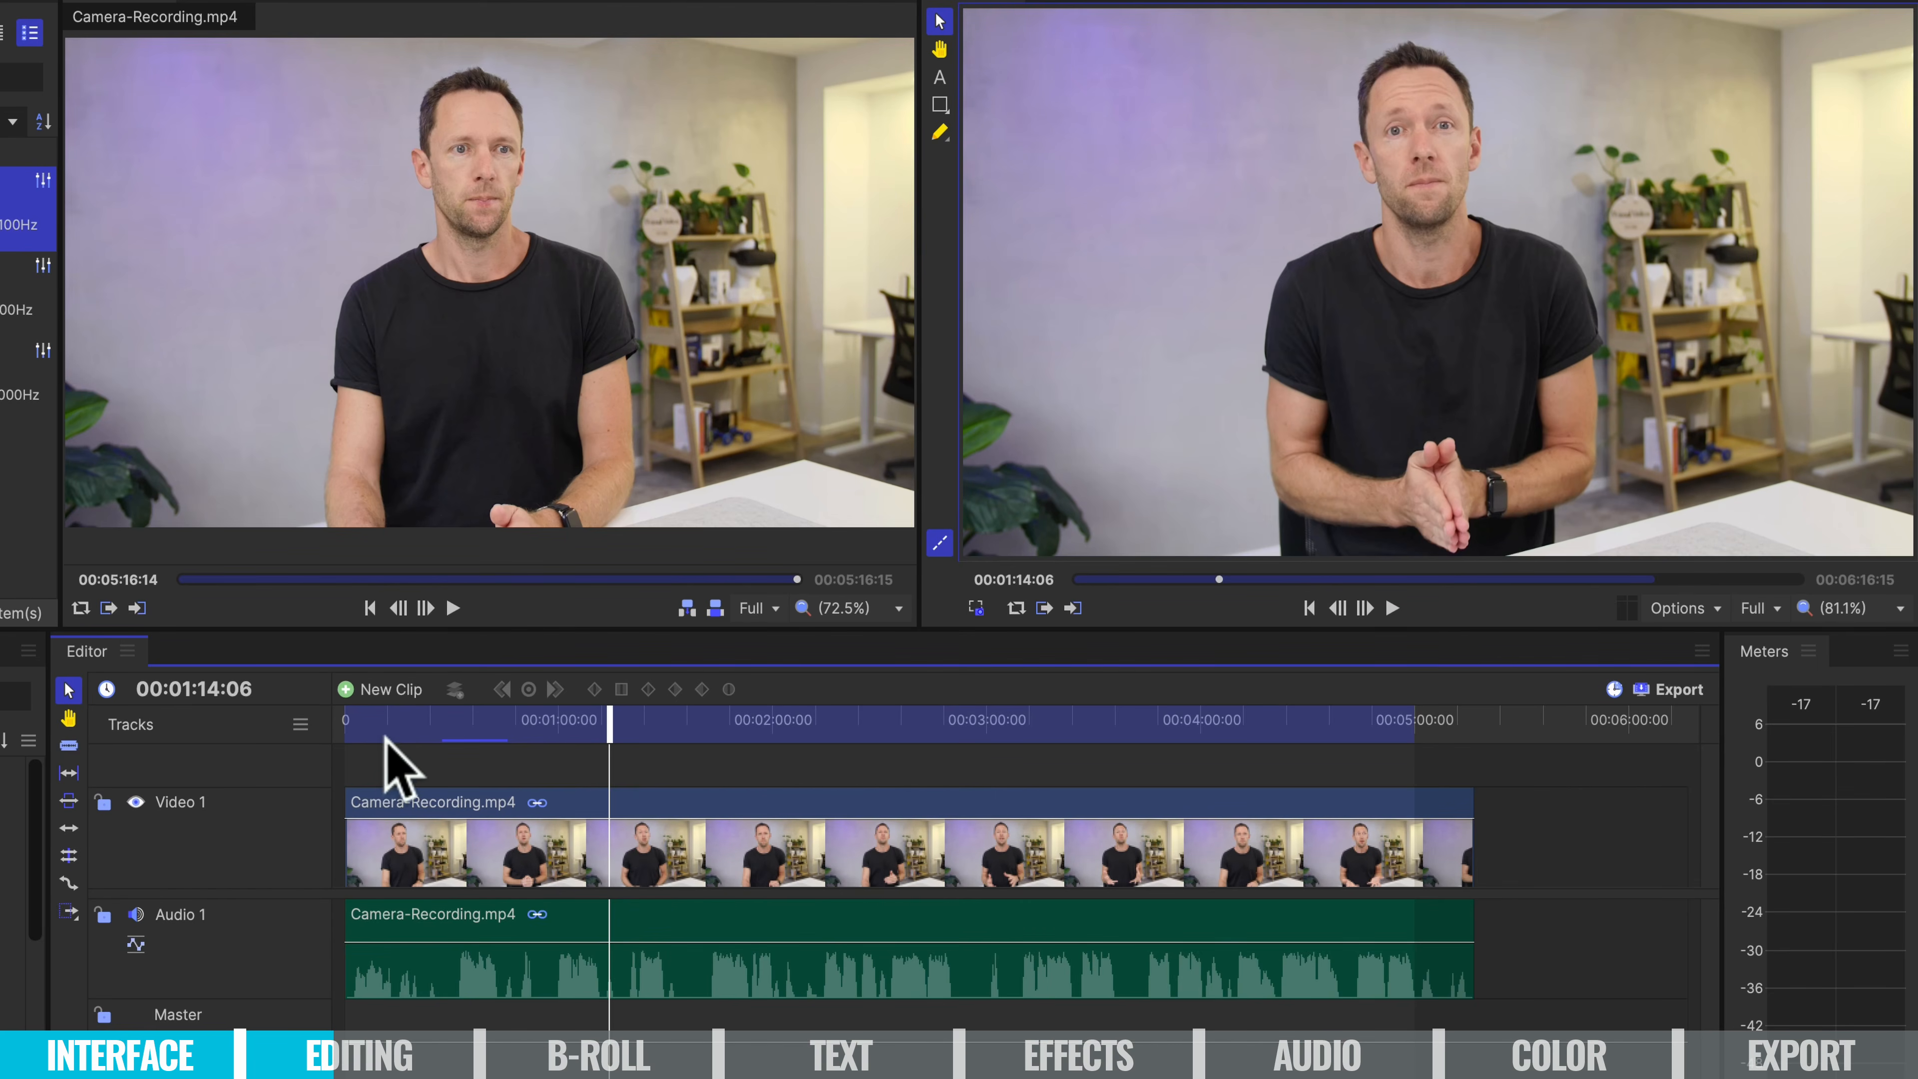
Scrub the playhead to several points along the timeline clip, finishing at 00:00:27:00.
left_click(389, 729)
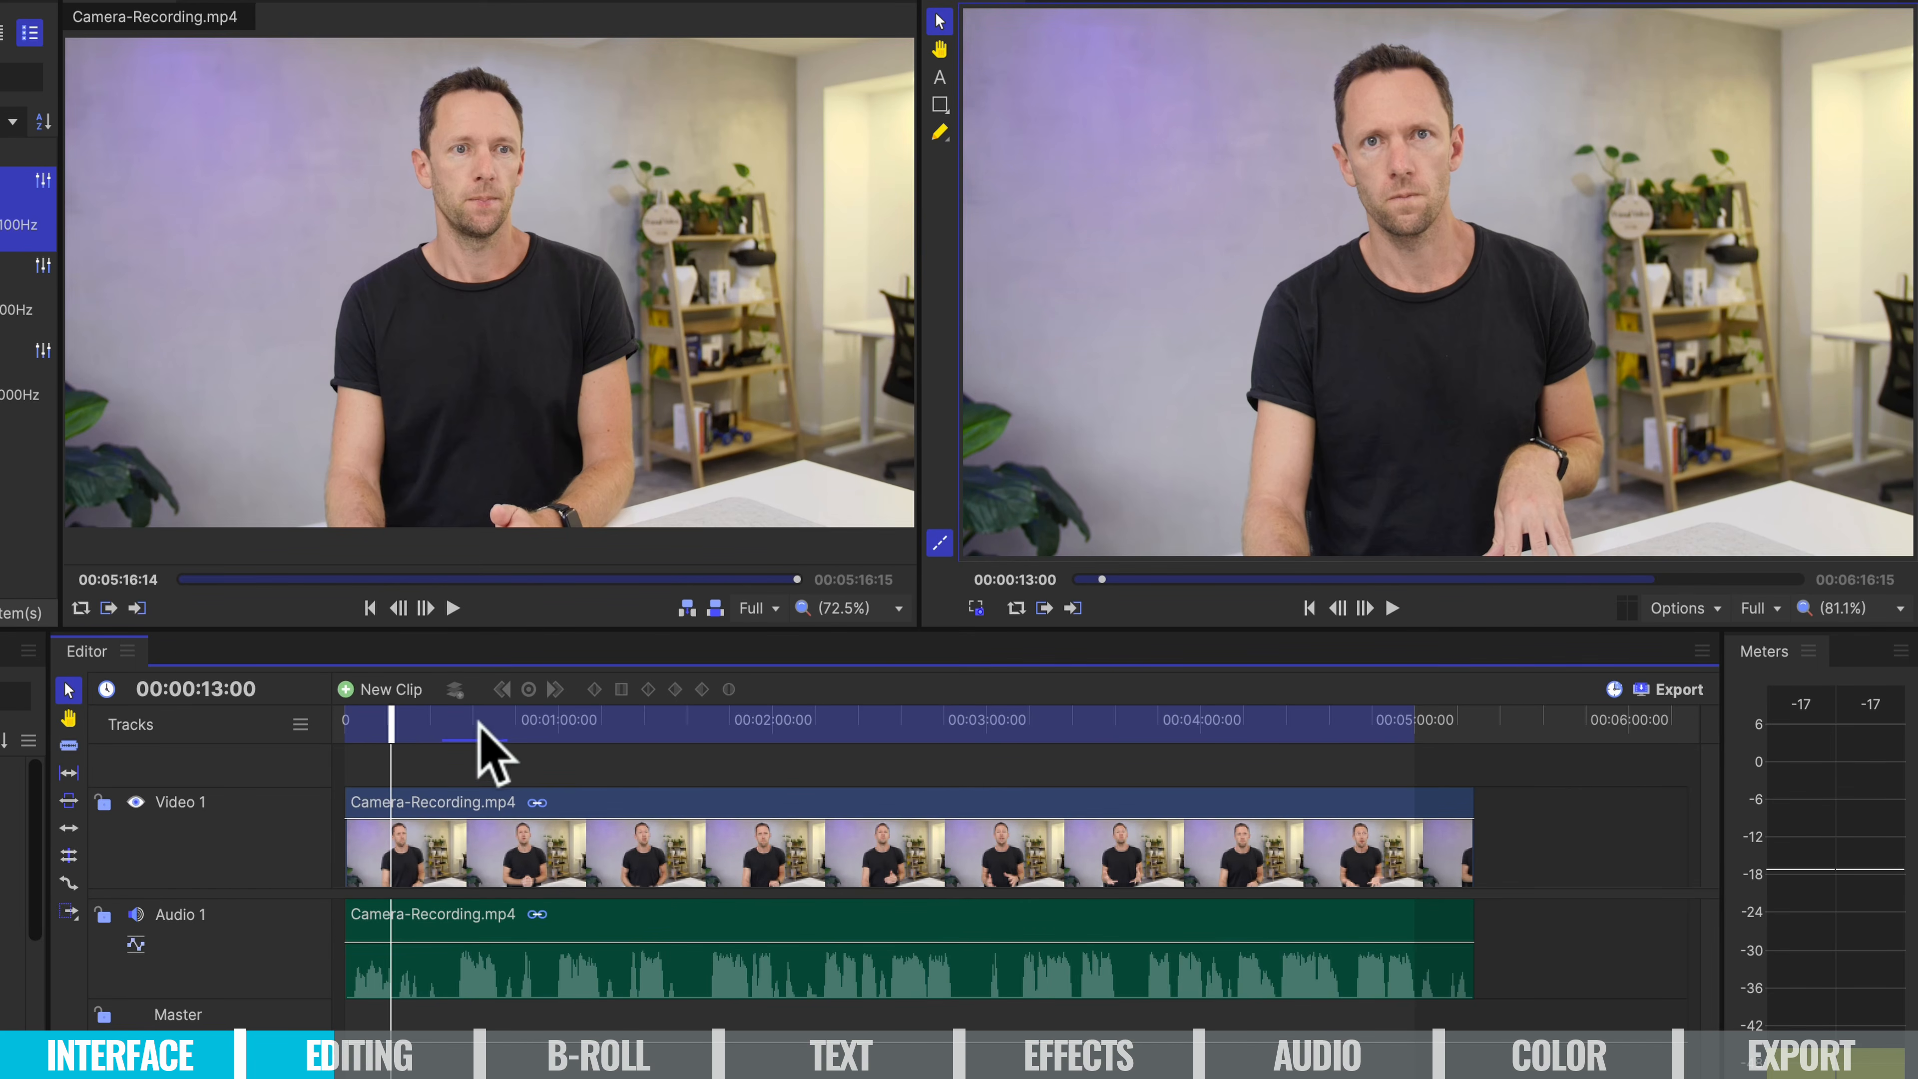
left_click(1310, 721)
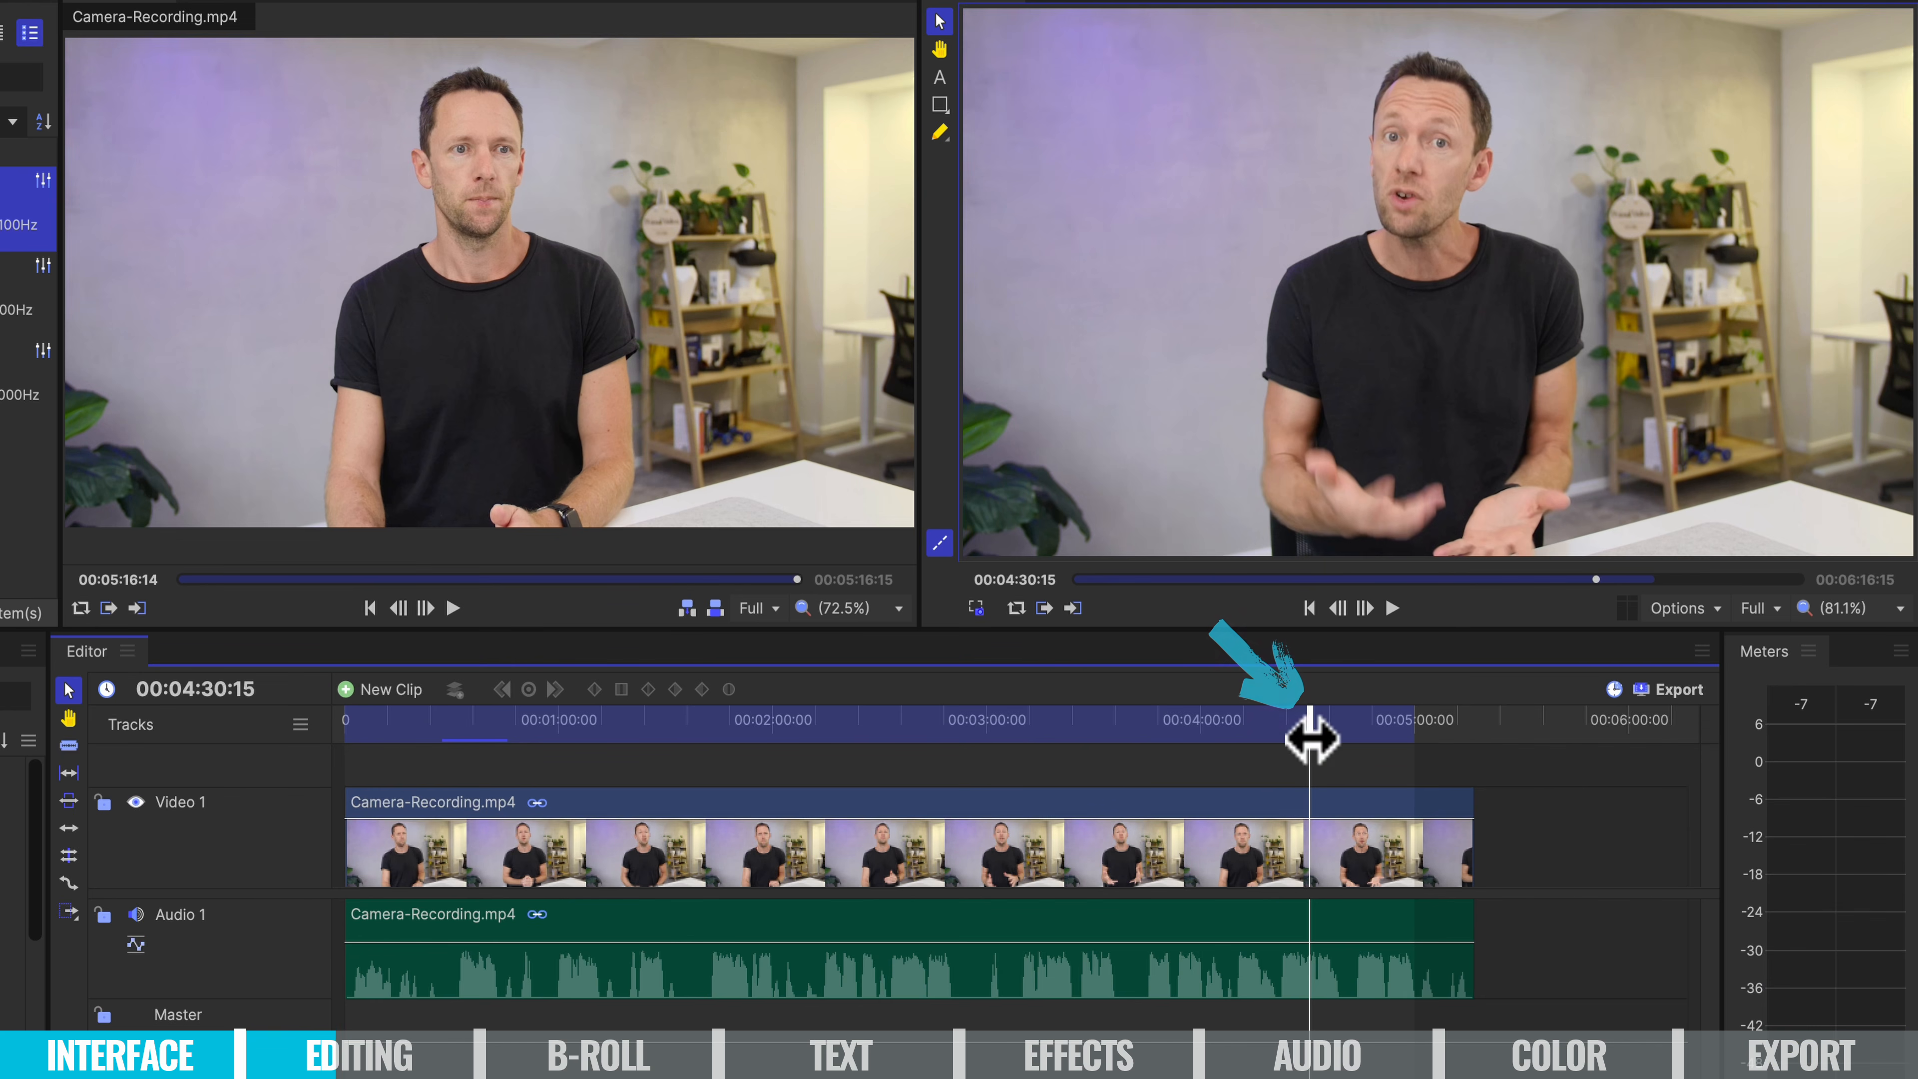
left_click(1137, 722)
left_click(890, 721)
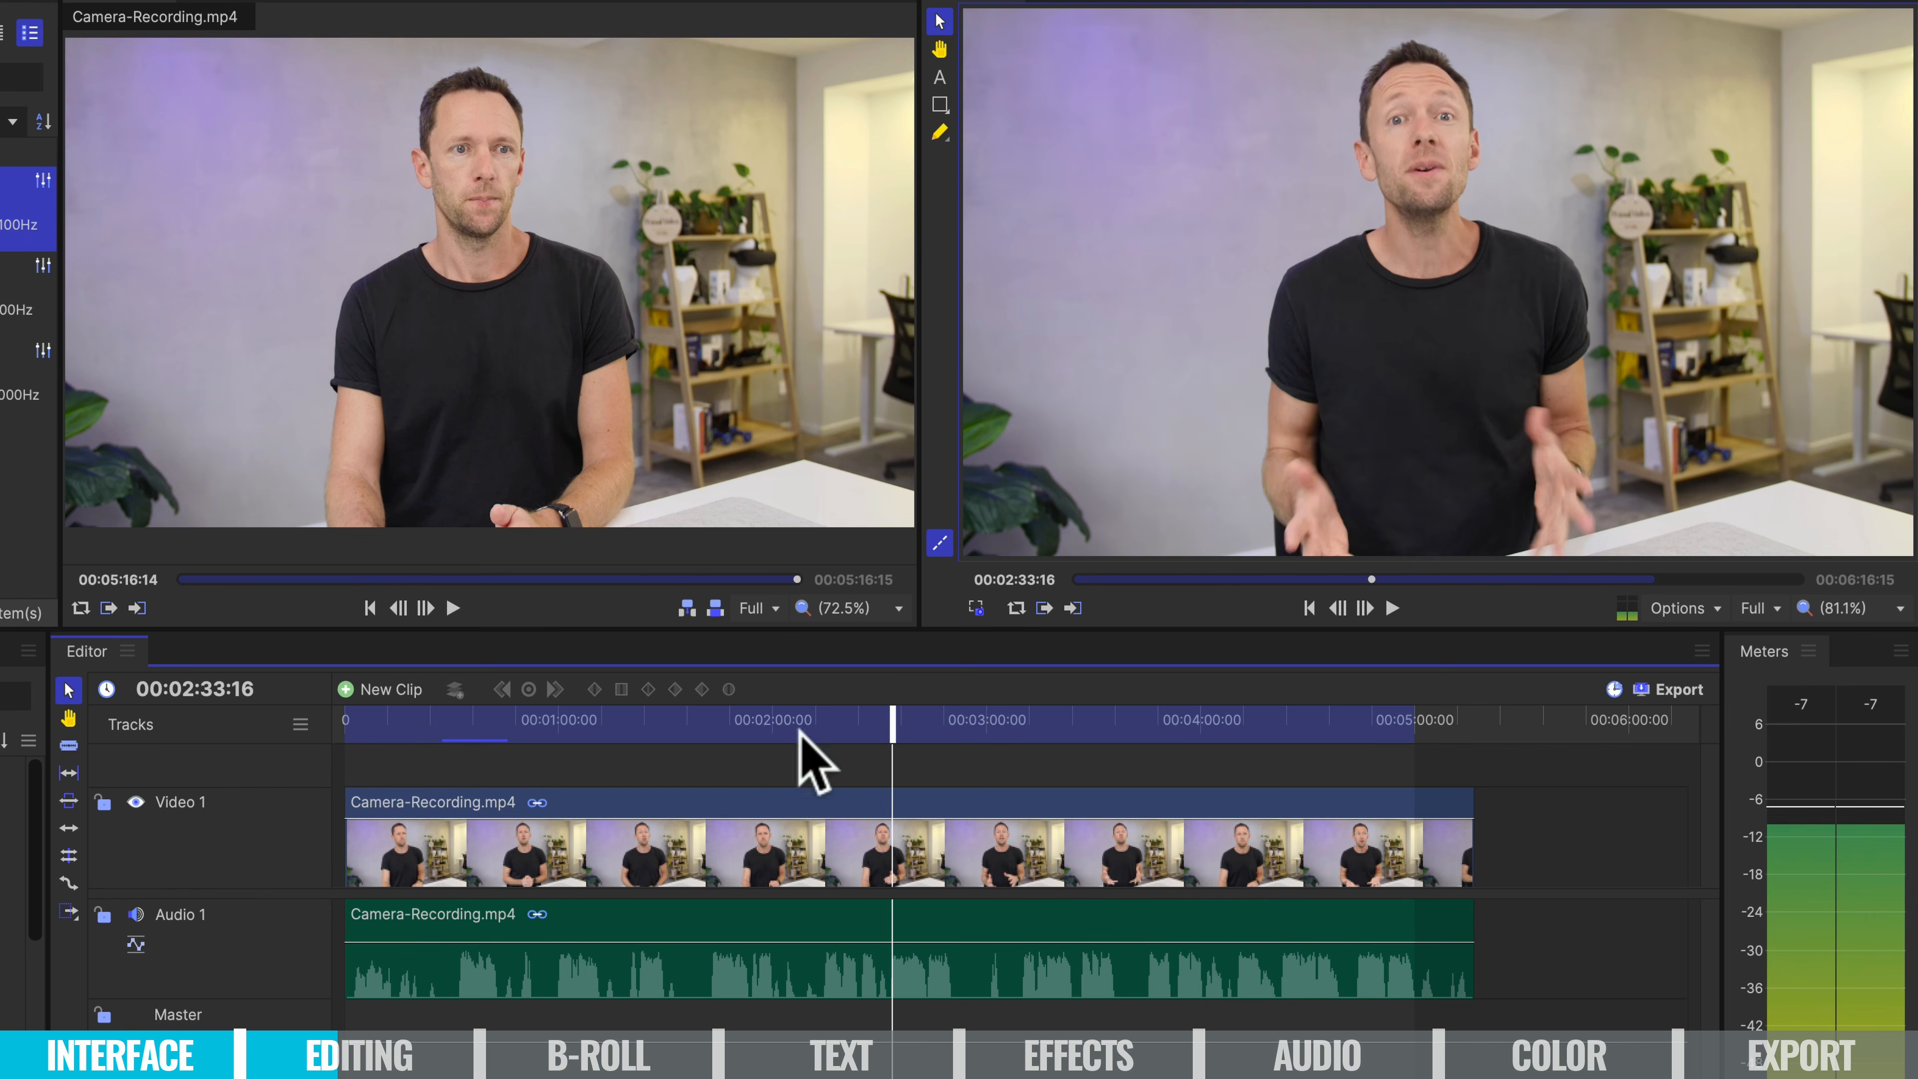
left_click(644, 737)
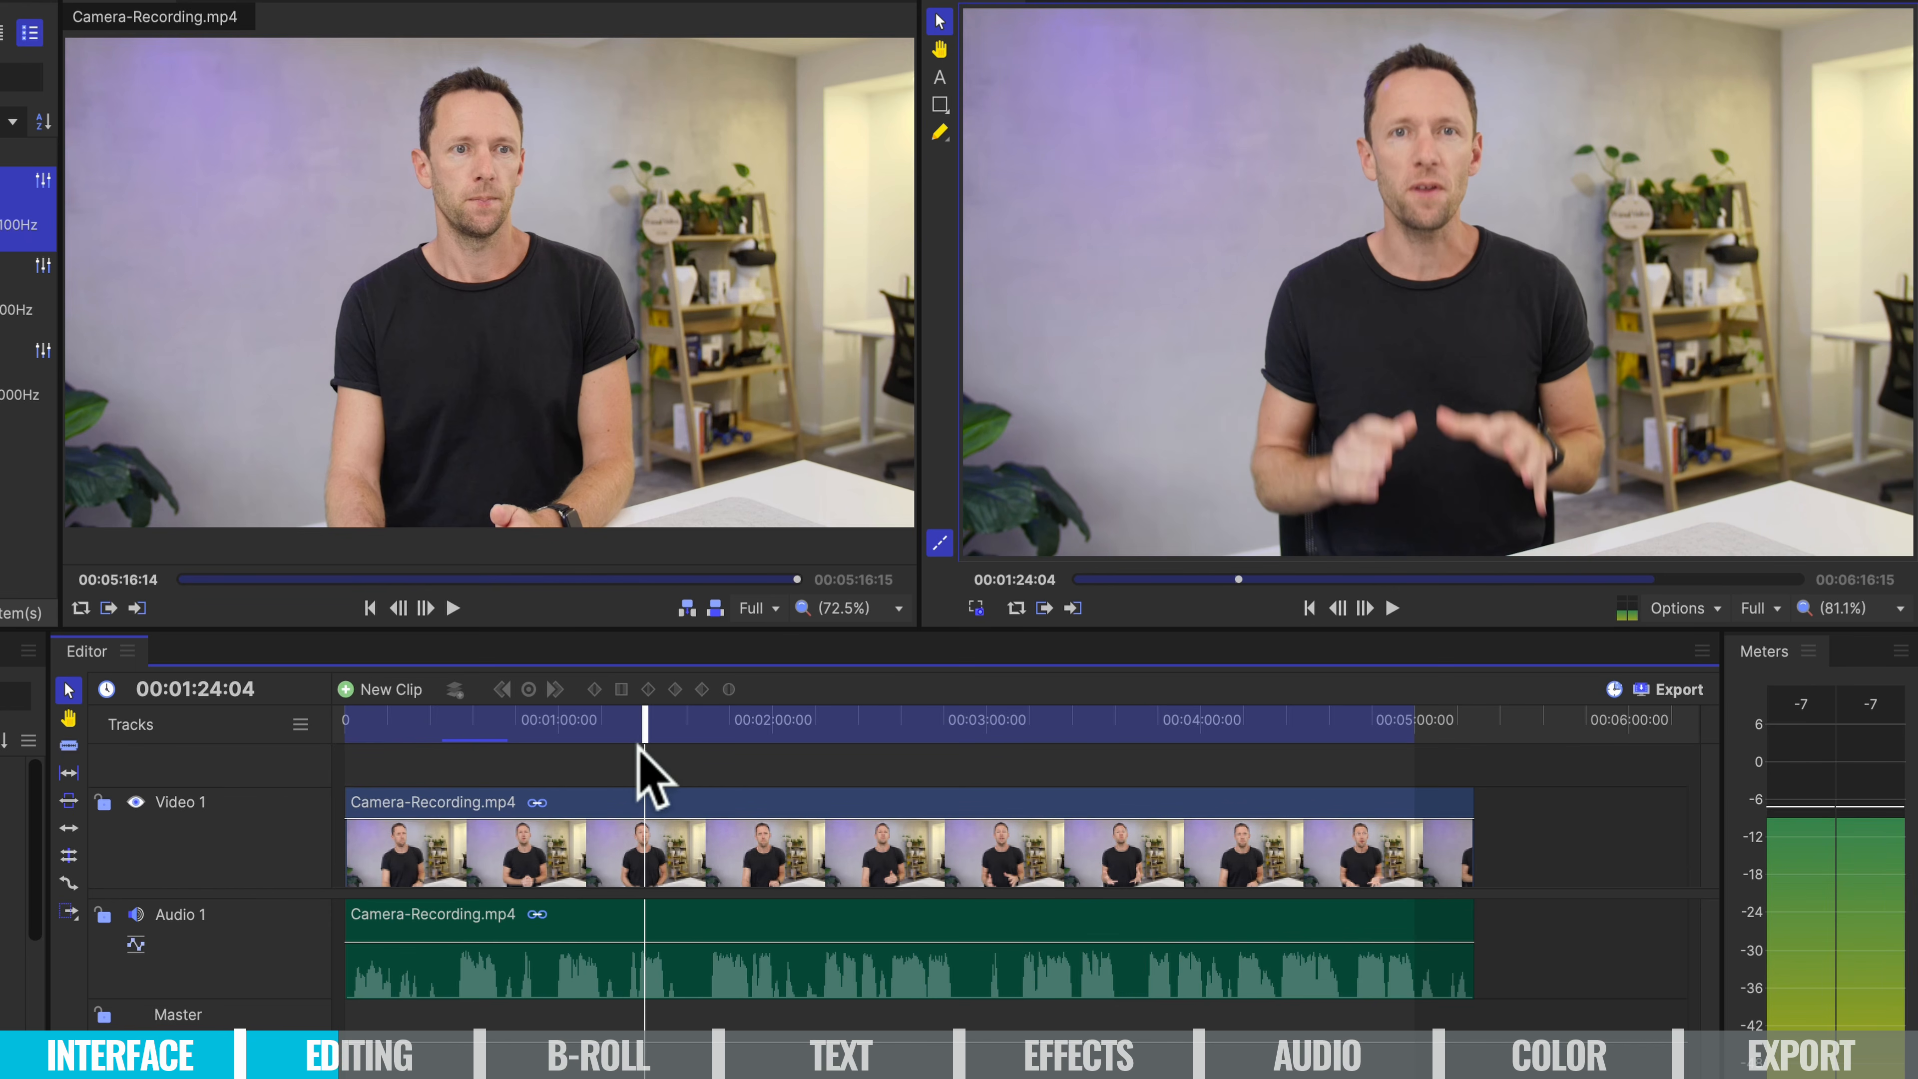
left_click_drag(674, 730, 441, 729)
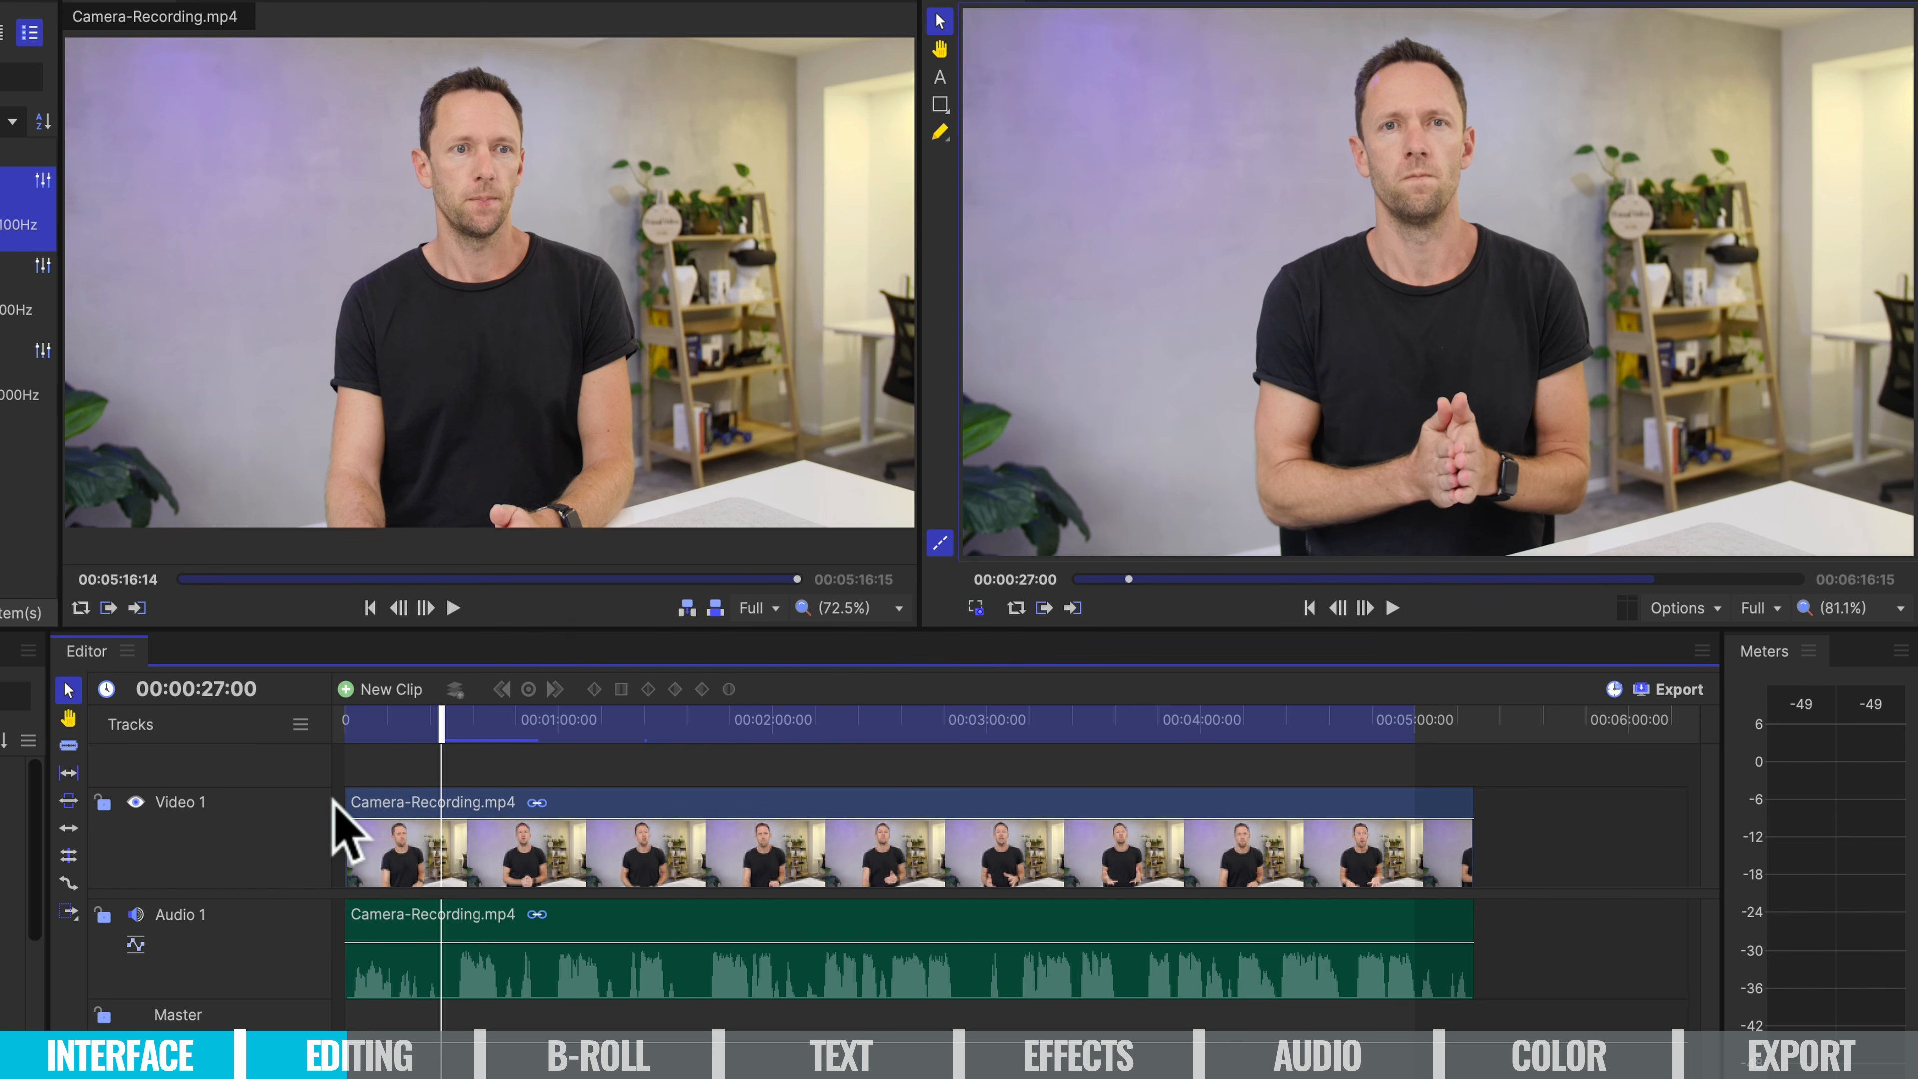
Play the timeline forwards and backwards from the playhead, and stop playback.
key("space")
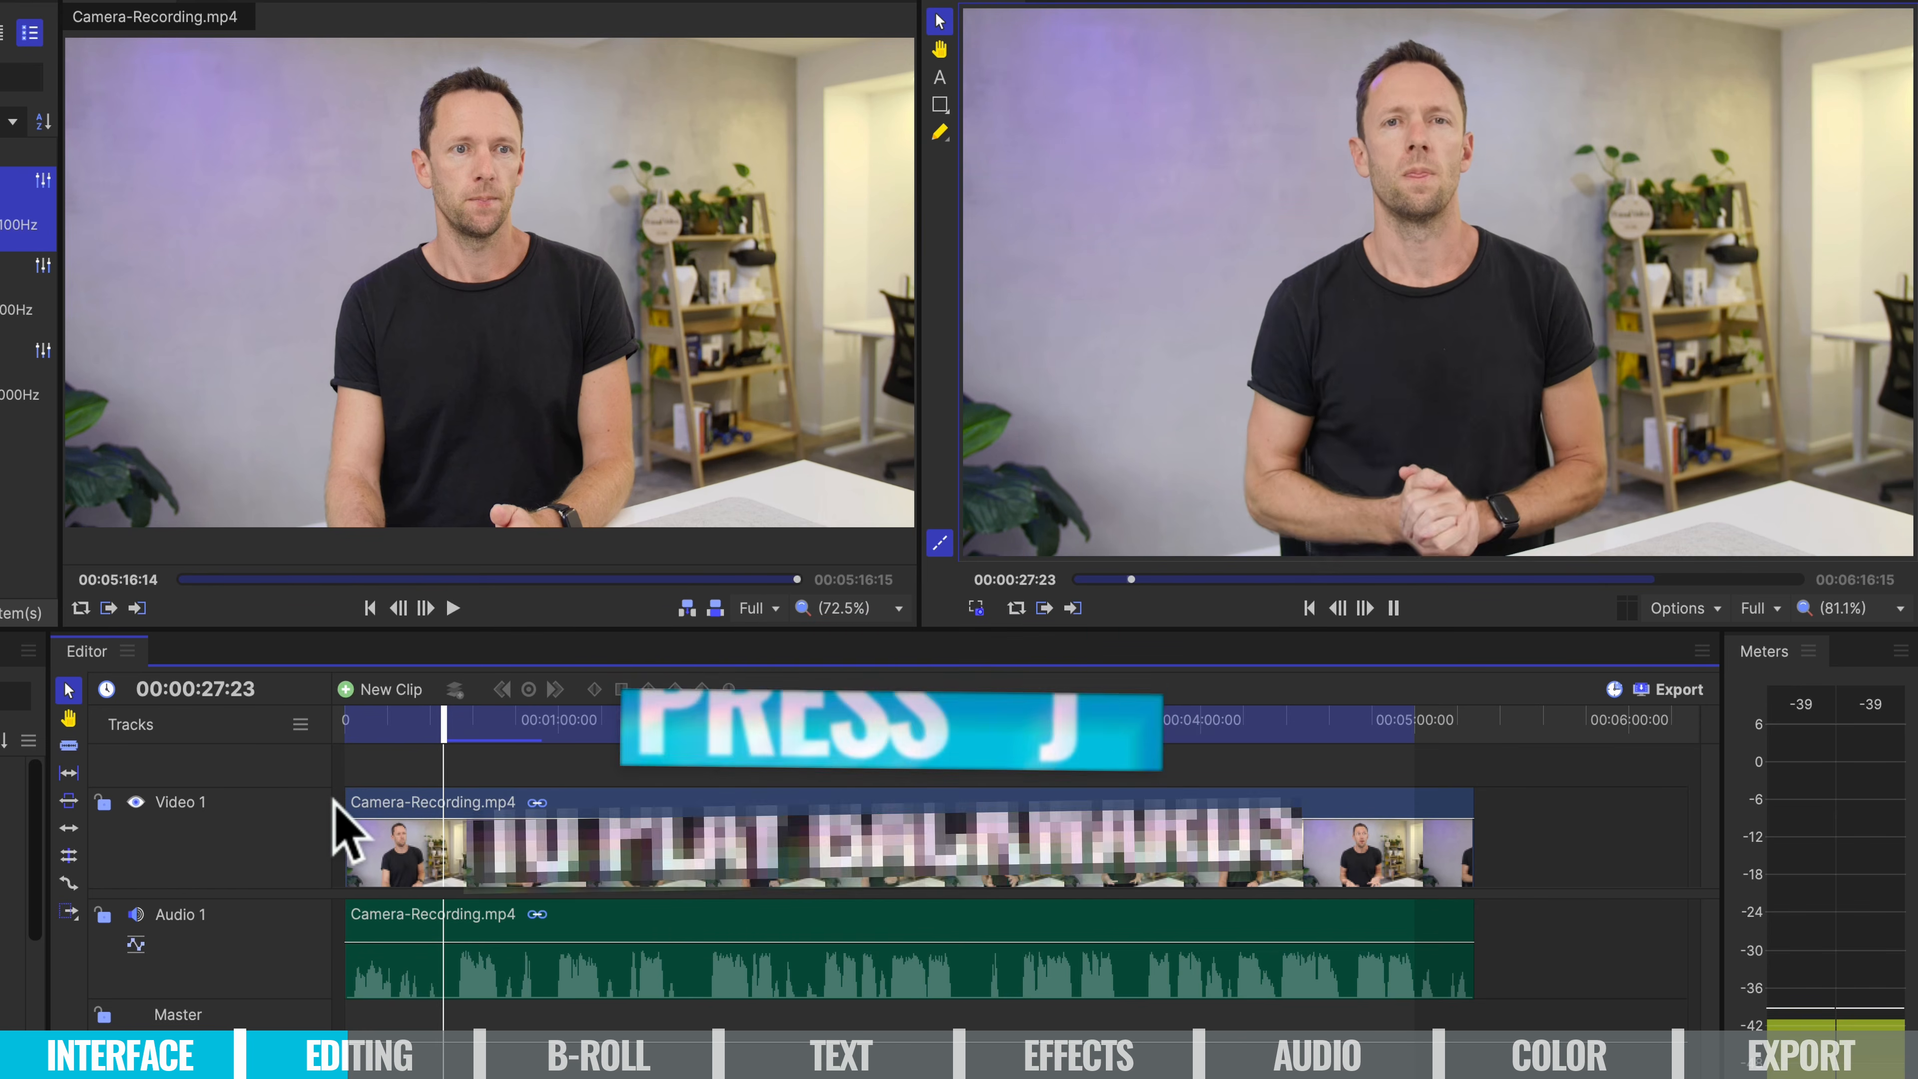
key("j")
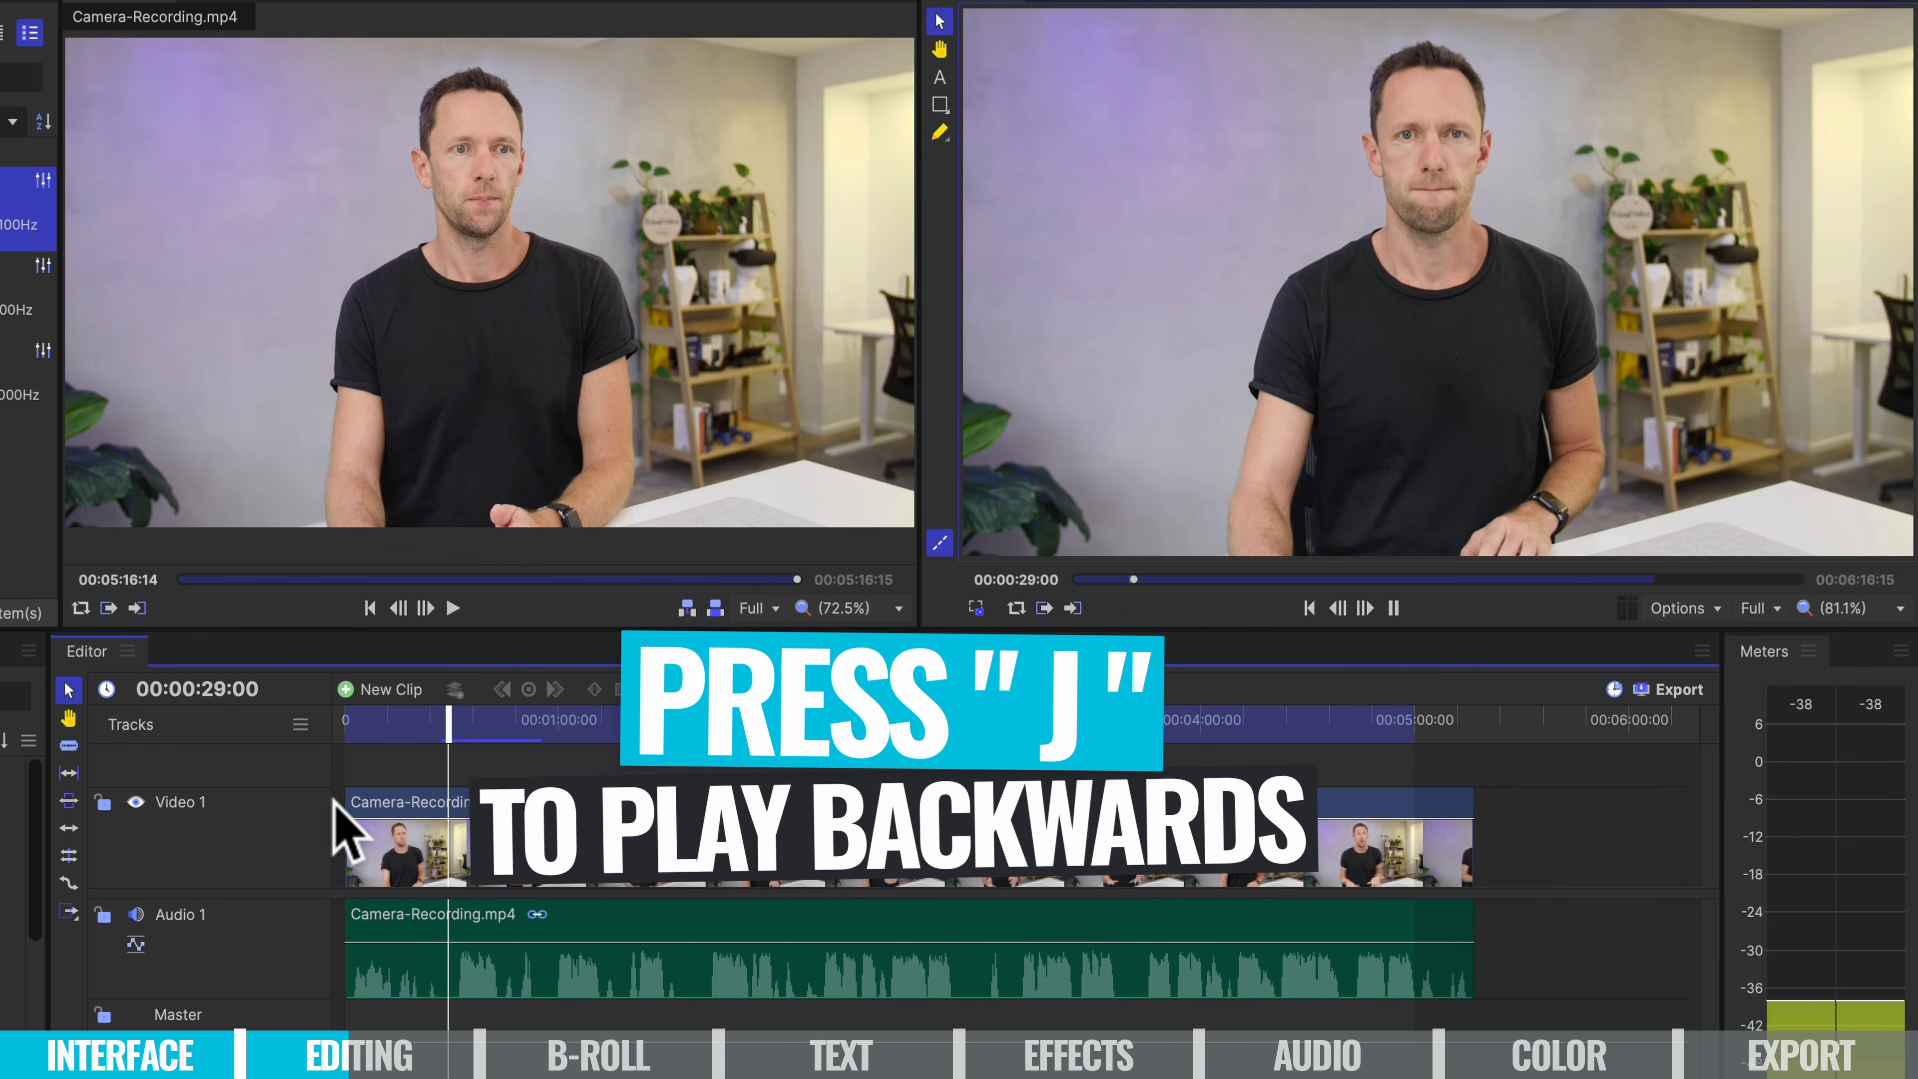
key("k")
key("l")
key("k")
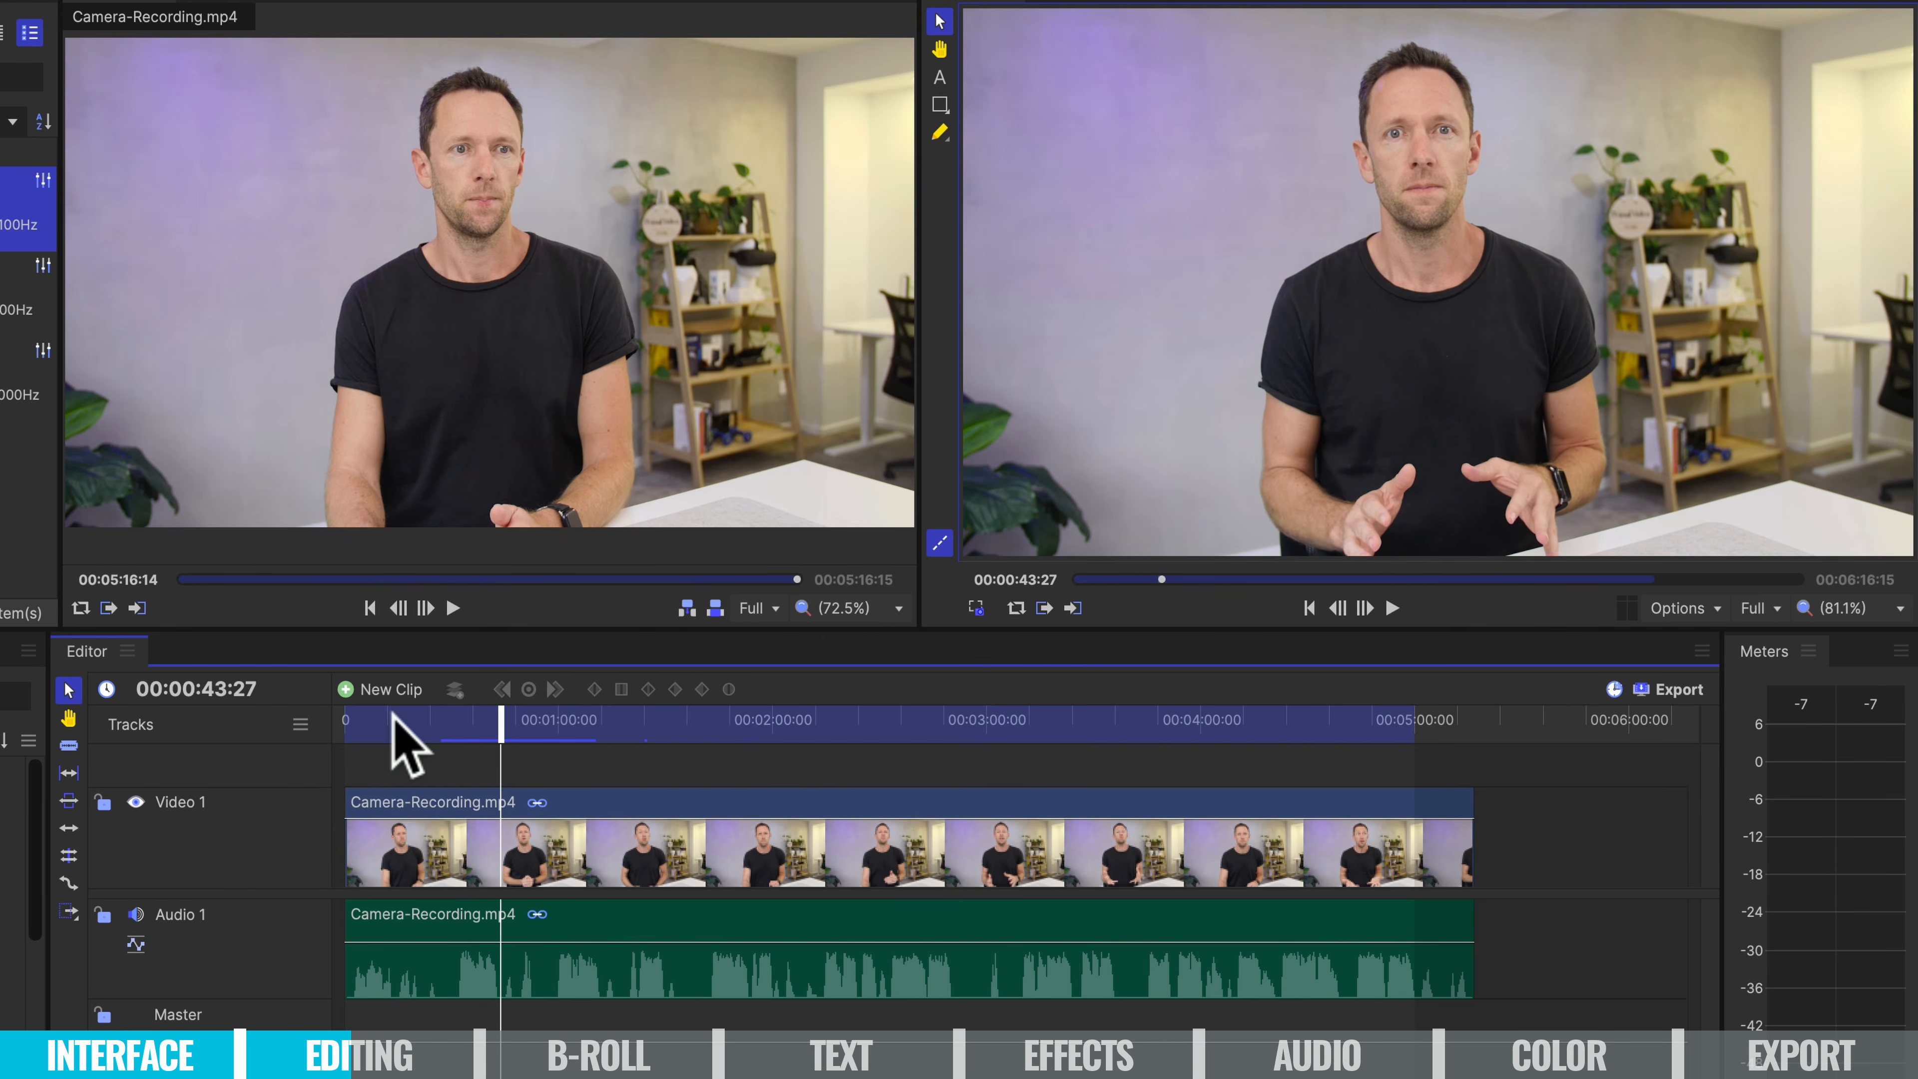
Trim the silent start of the Camera-Recording.mp4 timeline clip up to 00:00:02:17, just before the speech in the waveform.
left_click(352, 729)
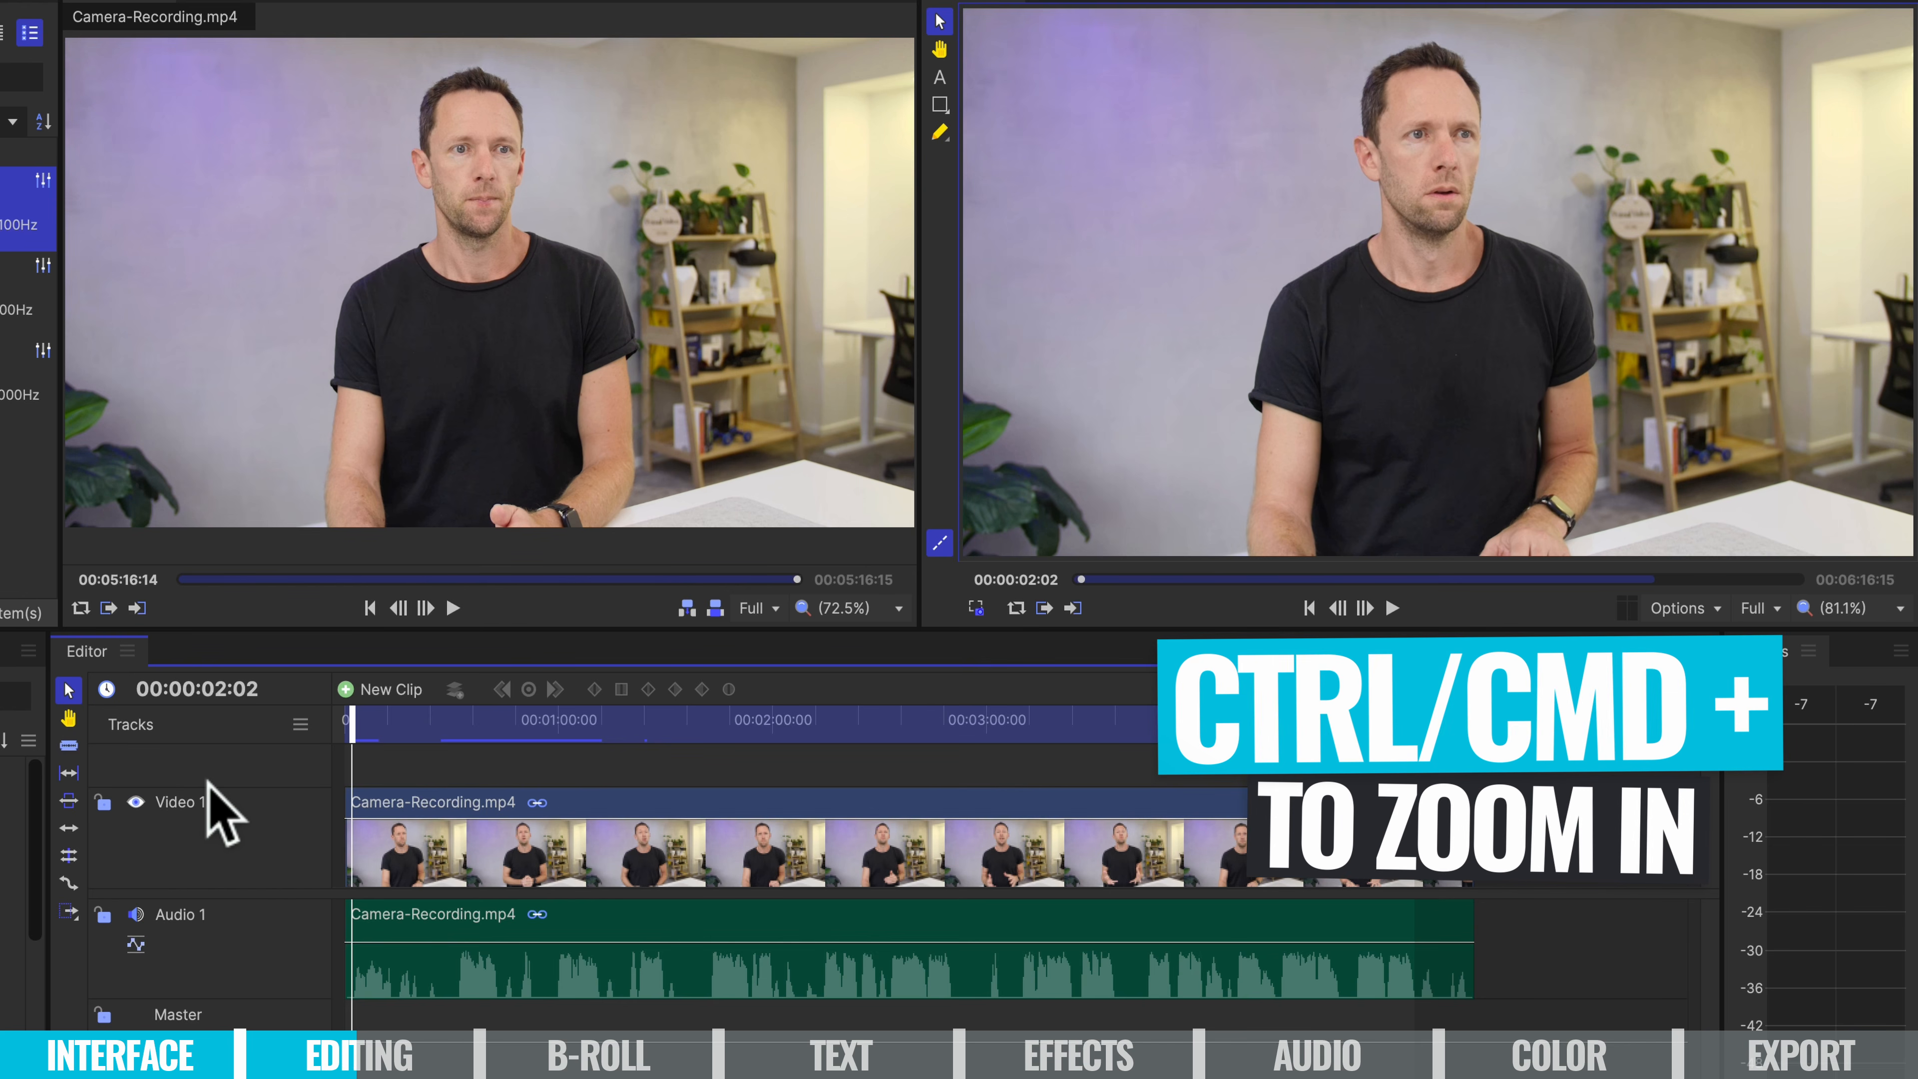
key("ctrl+equal")
key("ctrl+equal")
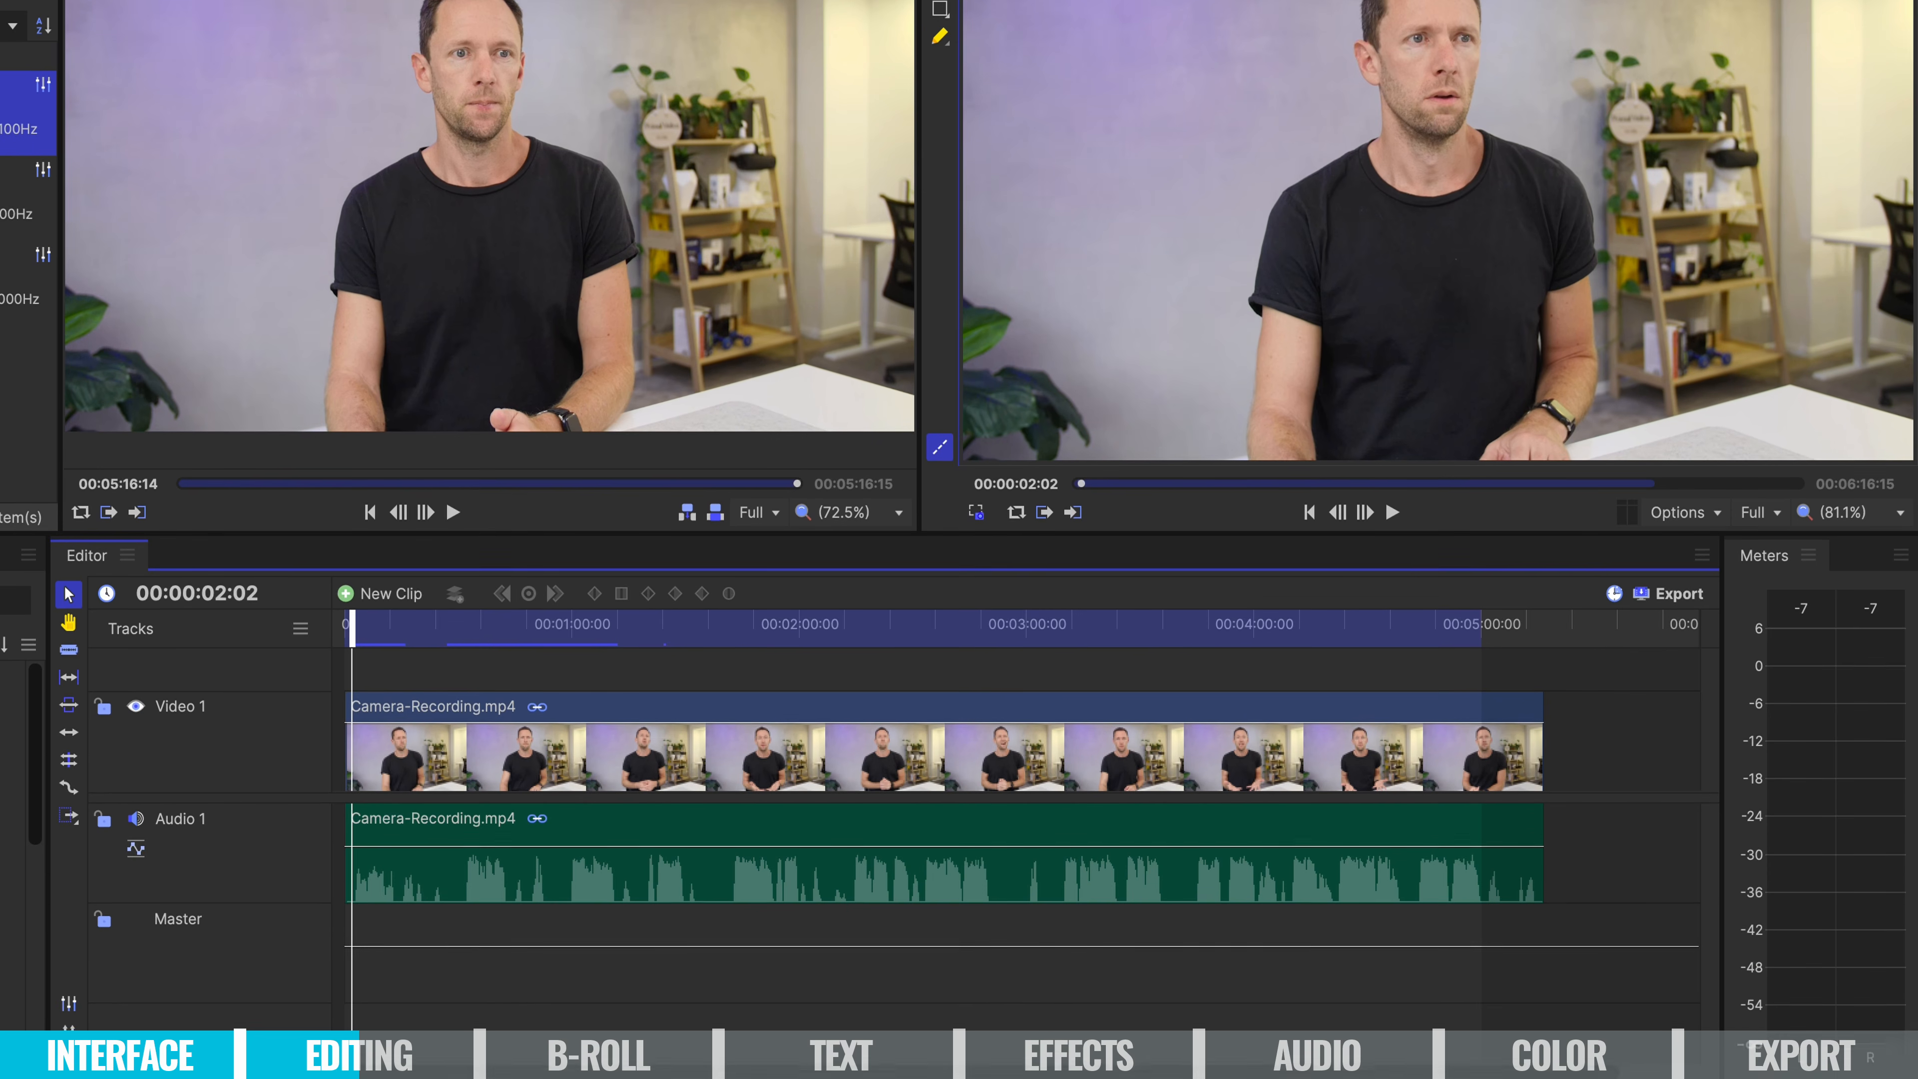
left_click(321, 1005)
left_click_drag(146, 1006, 162, 1005)
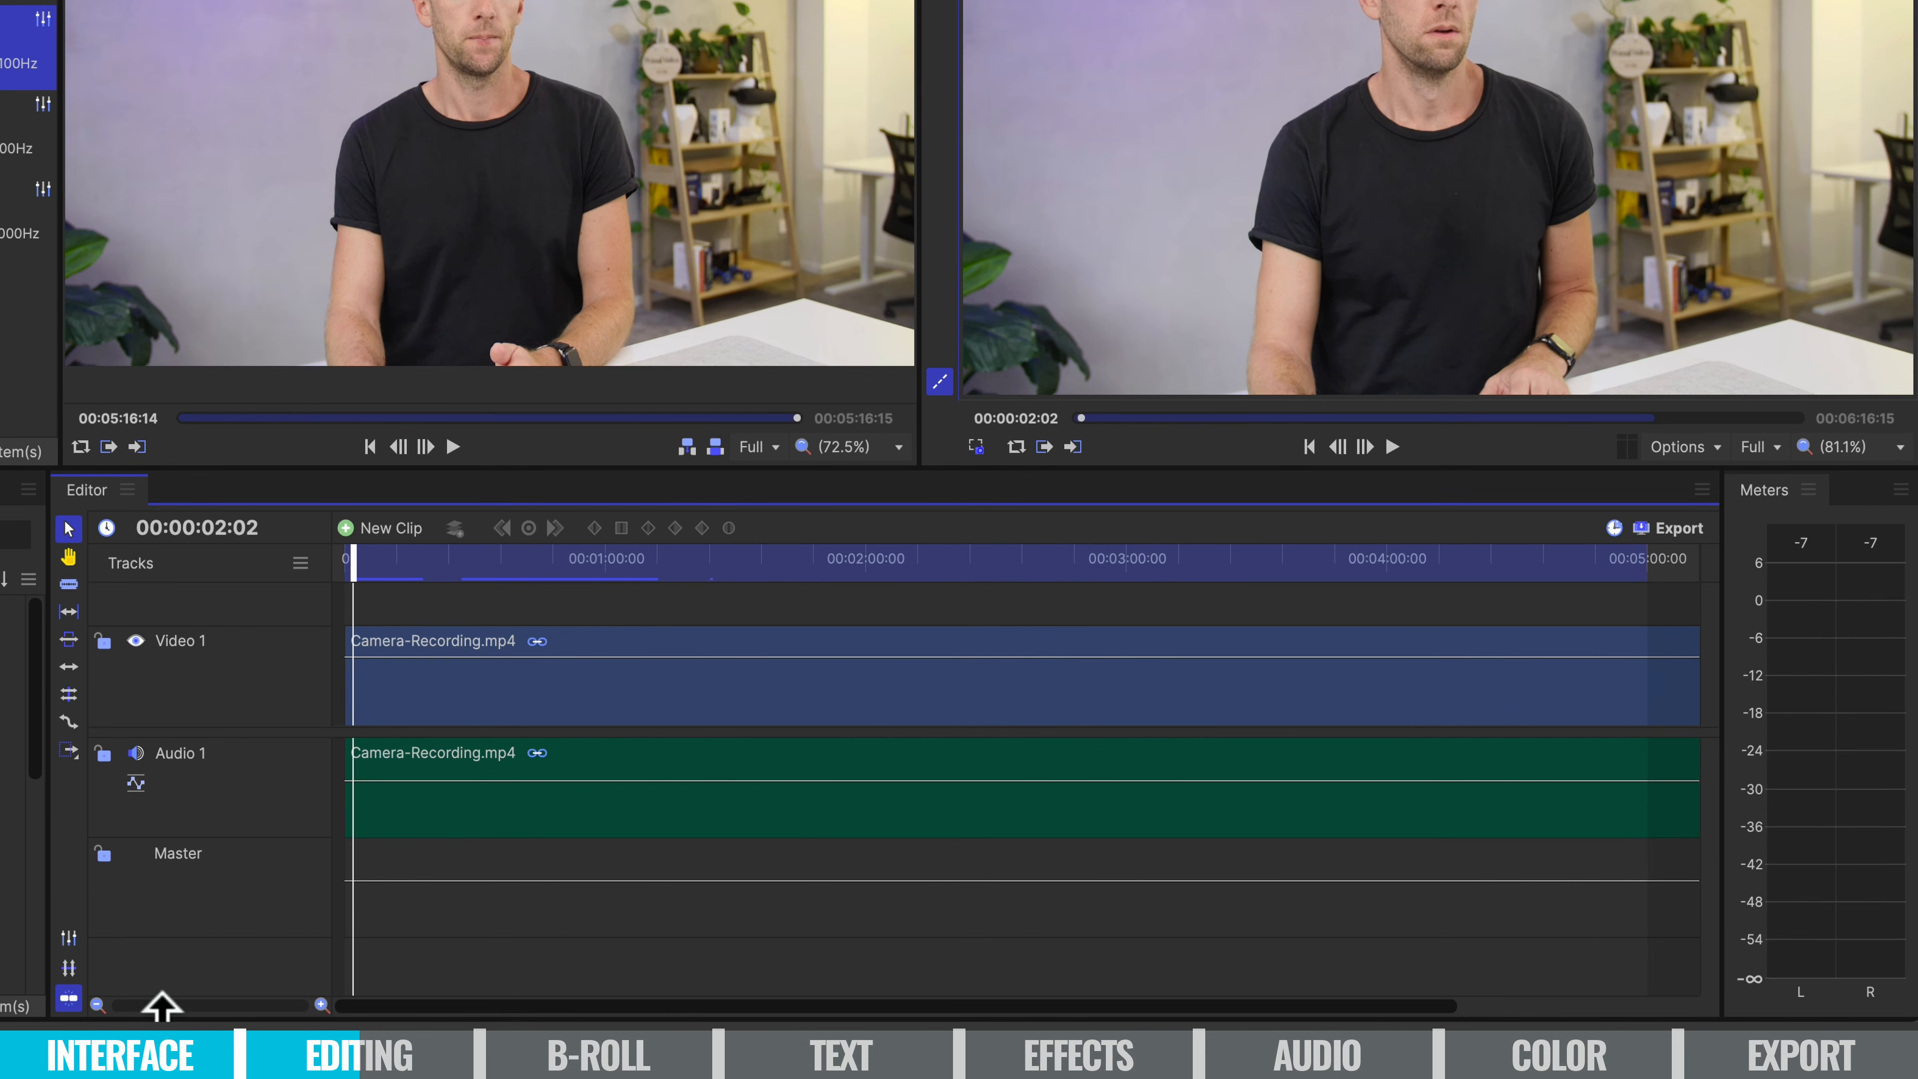
left_click(321, 1005)
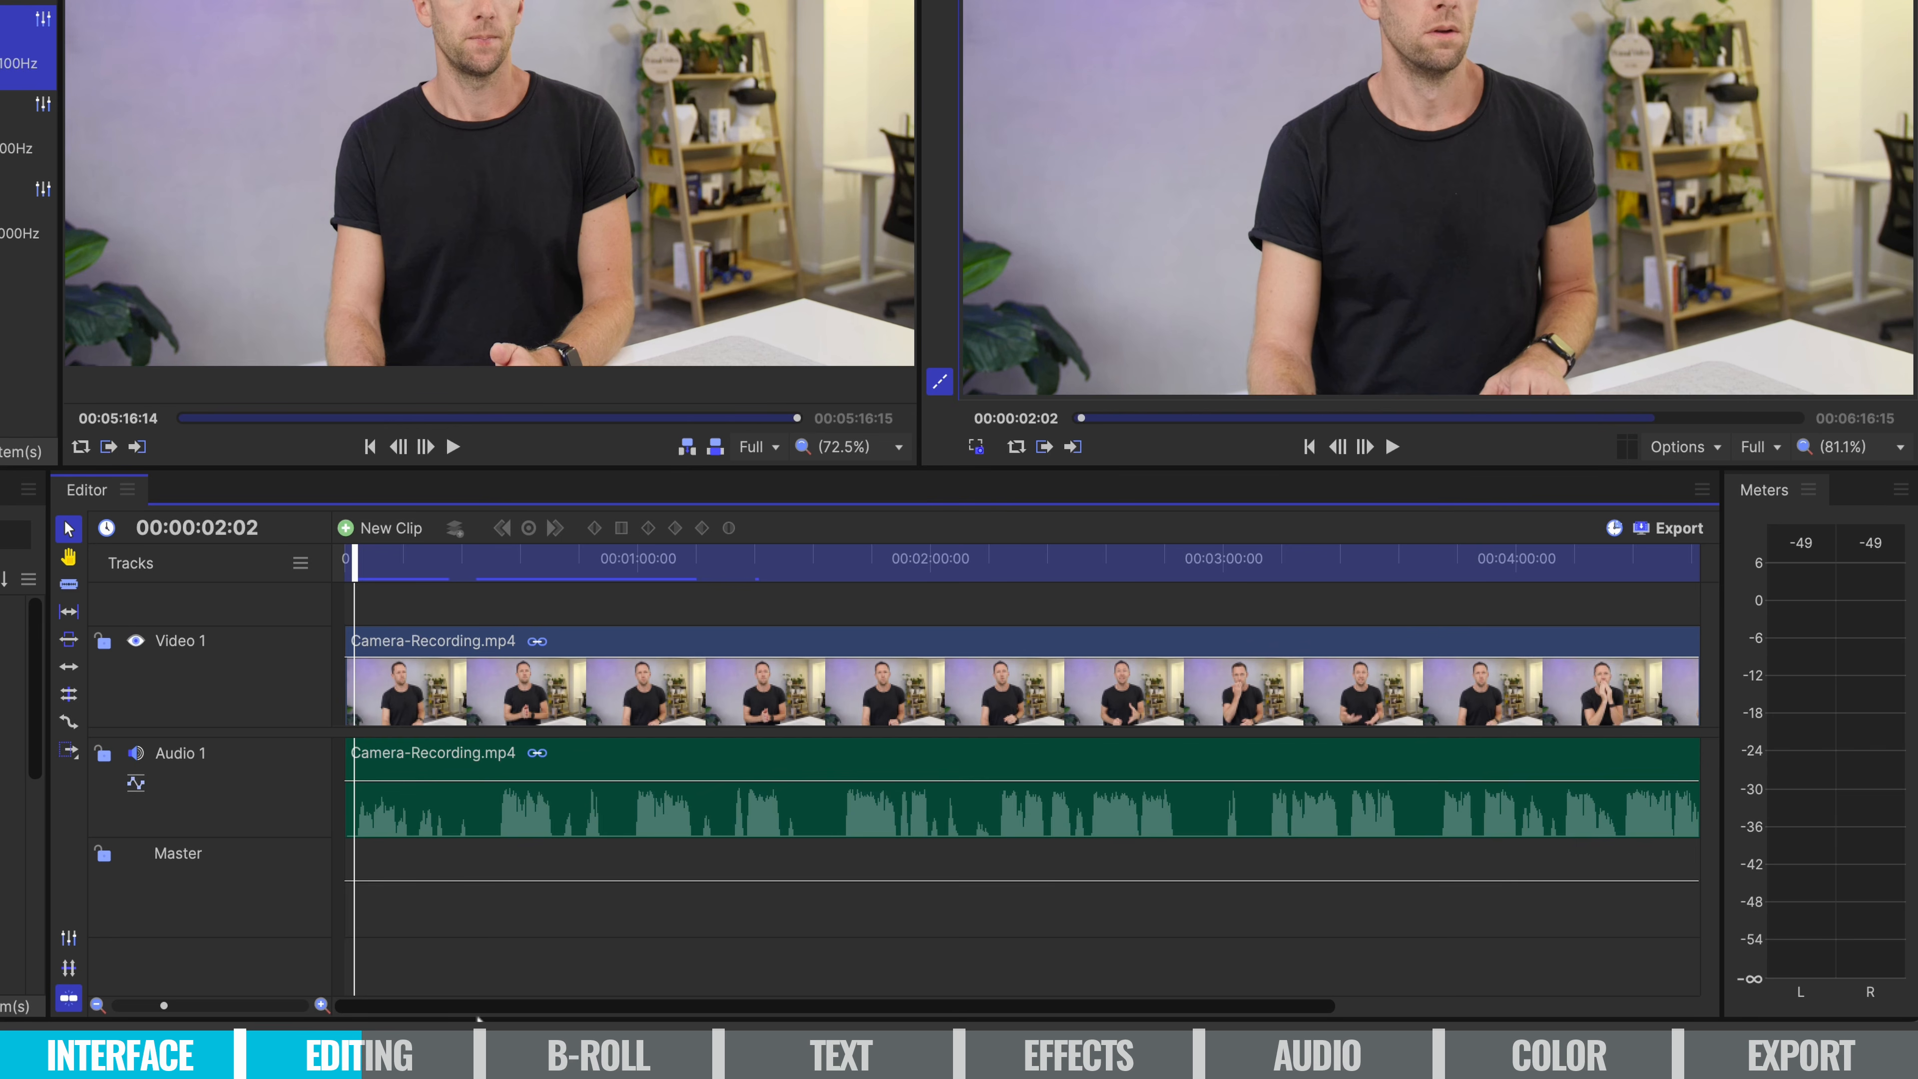
scroll(419, 861, "up", 10)
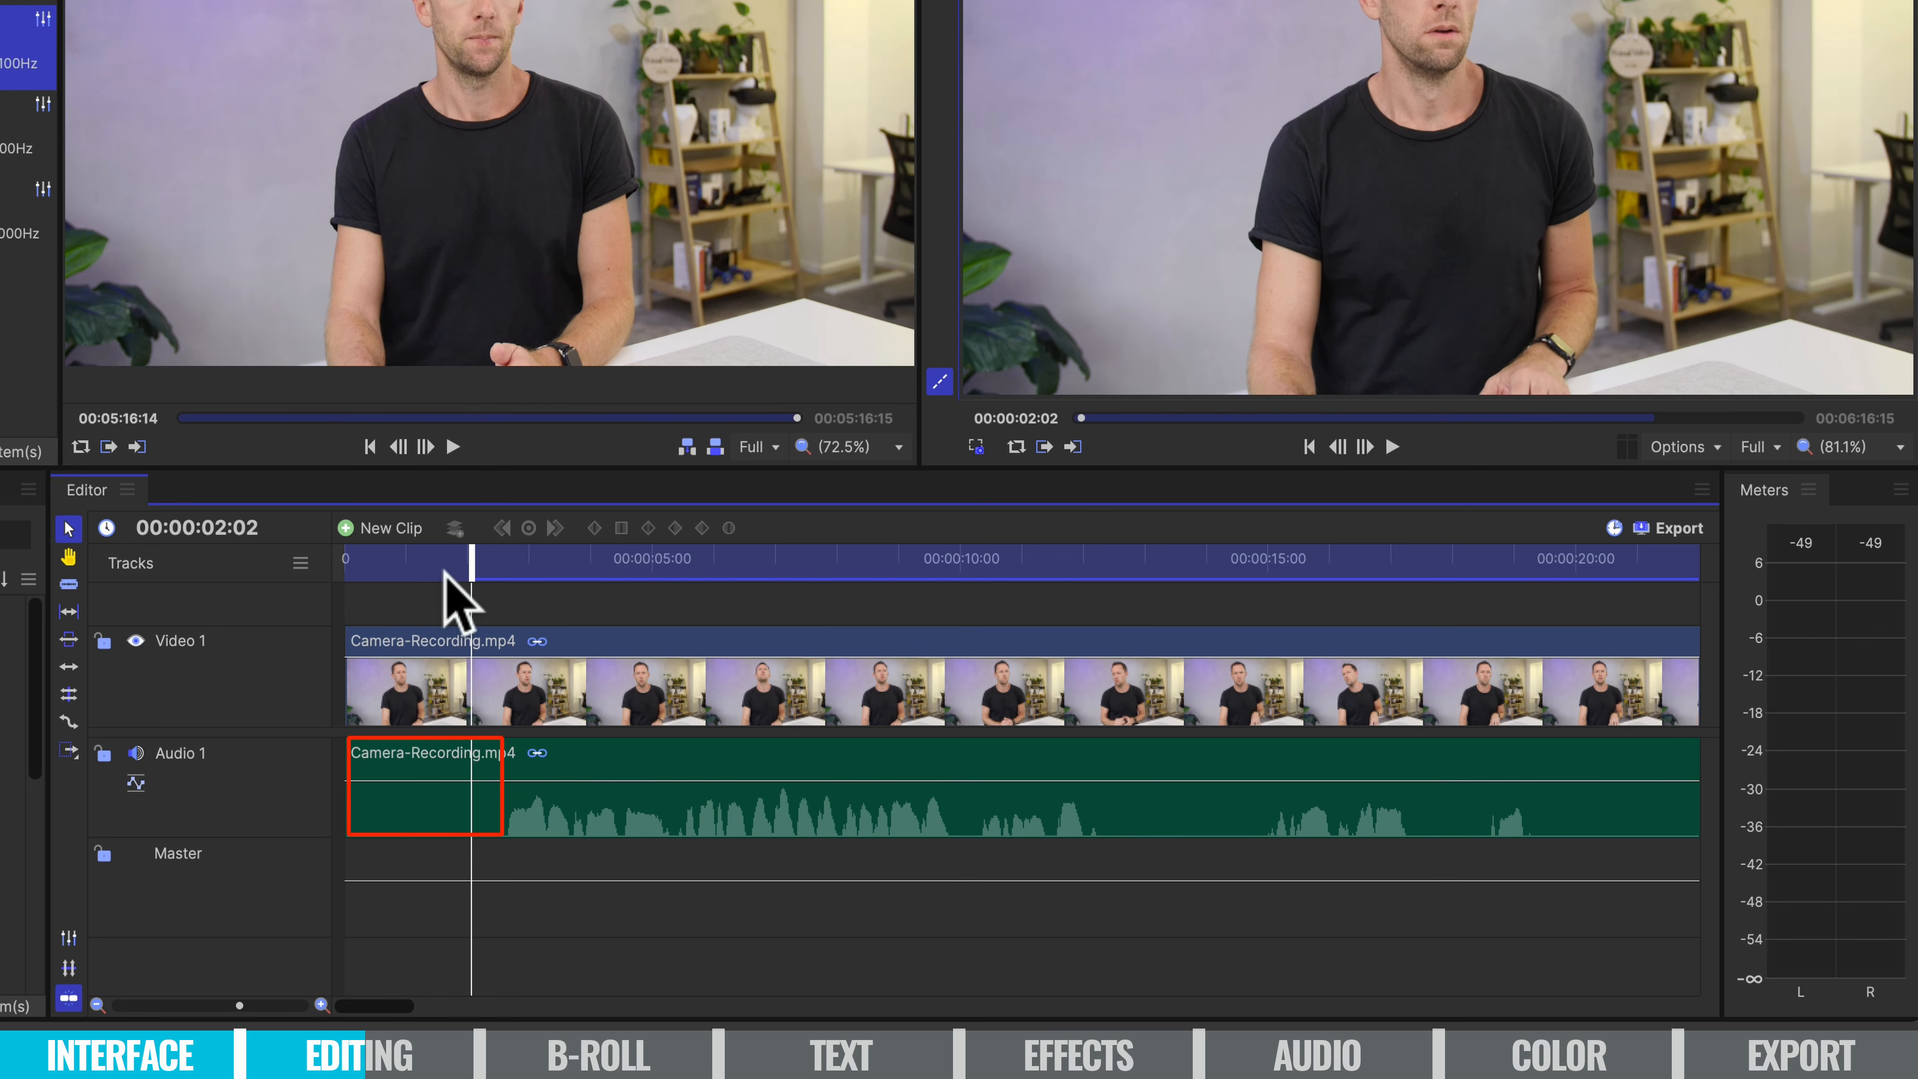
left_click_drag(444, 568, 509, 568)
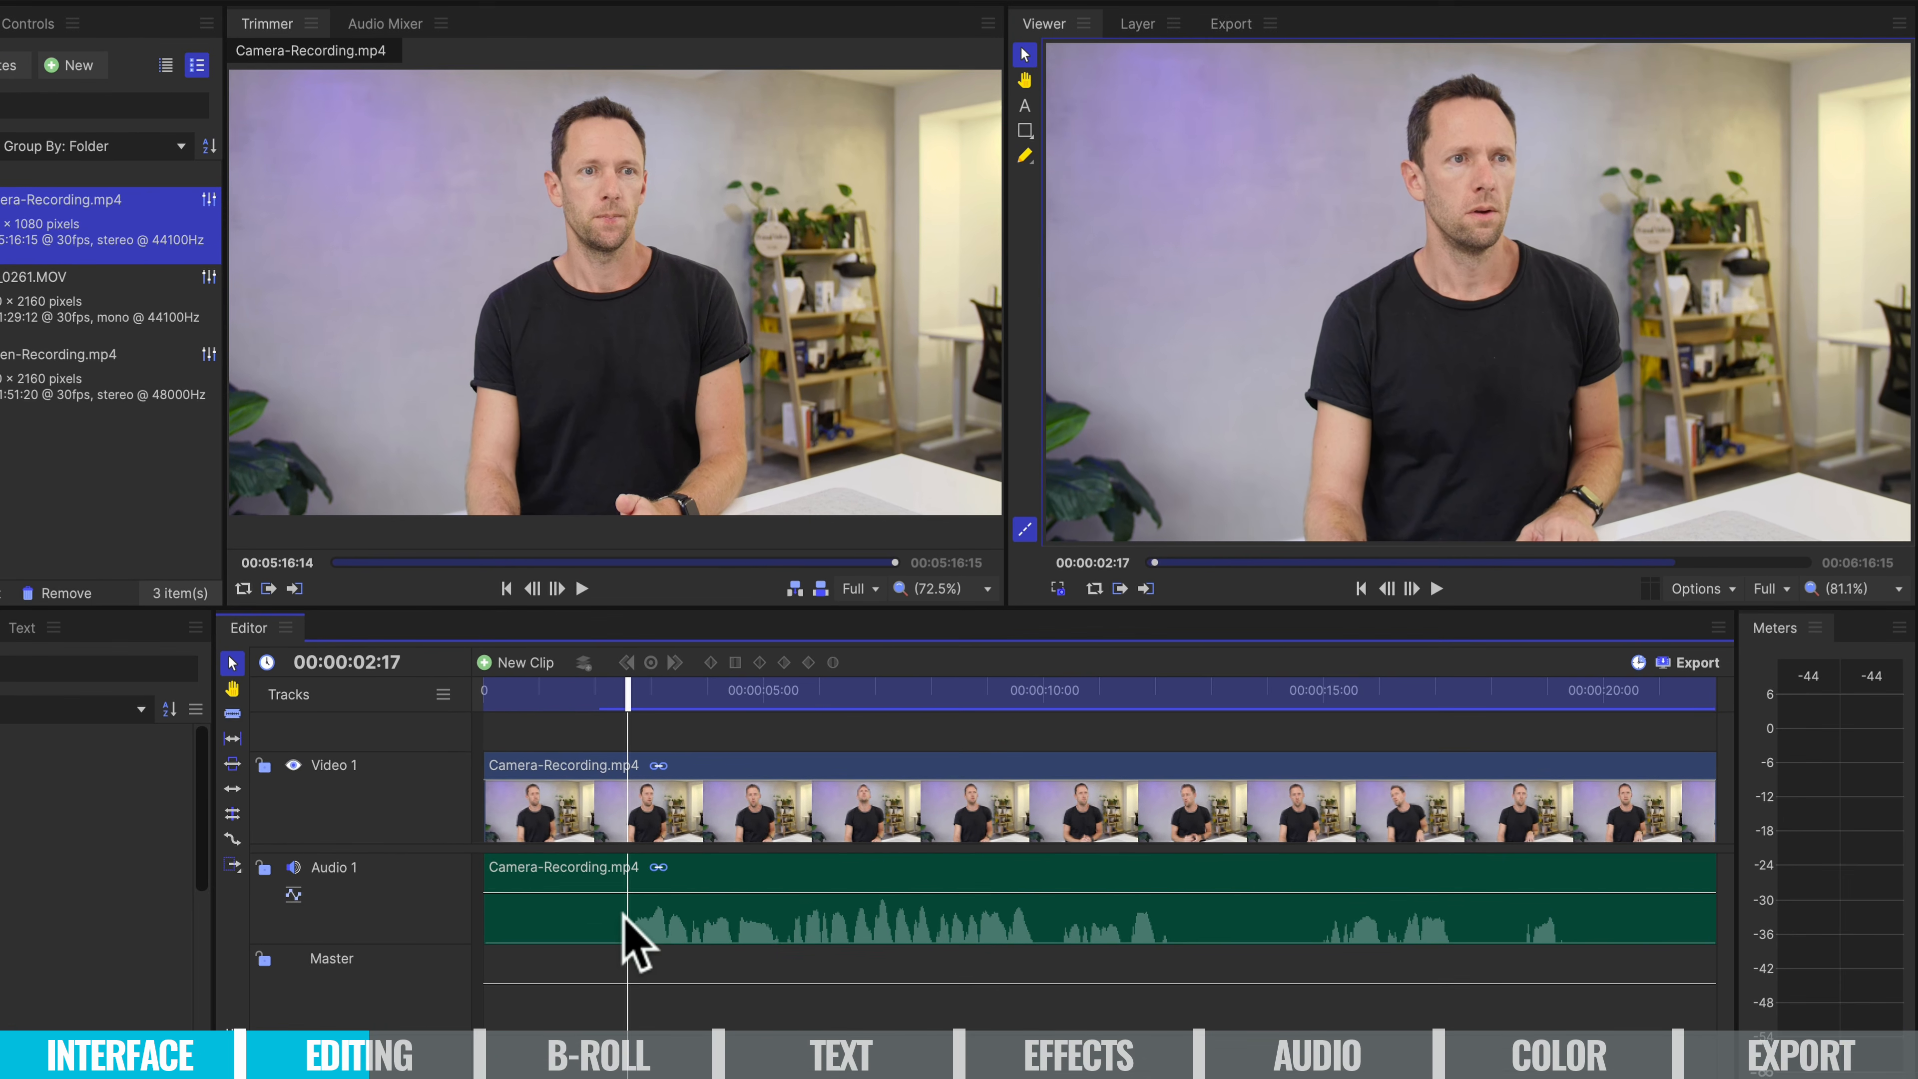
left_click(626, 918)
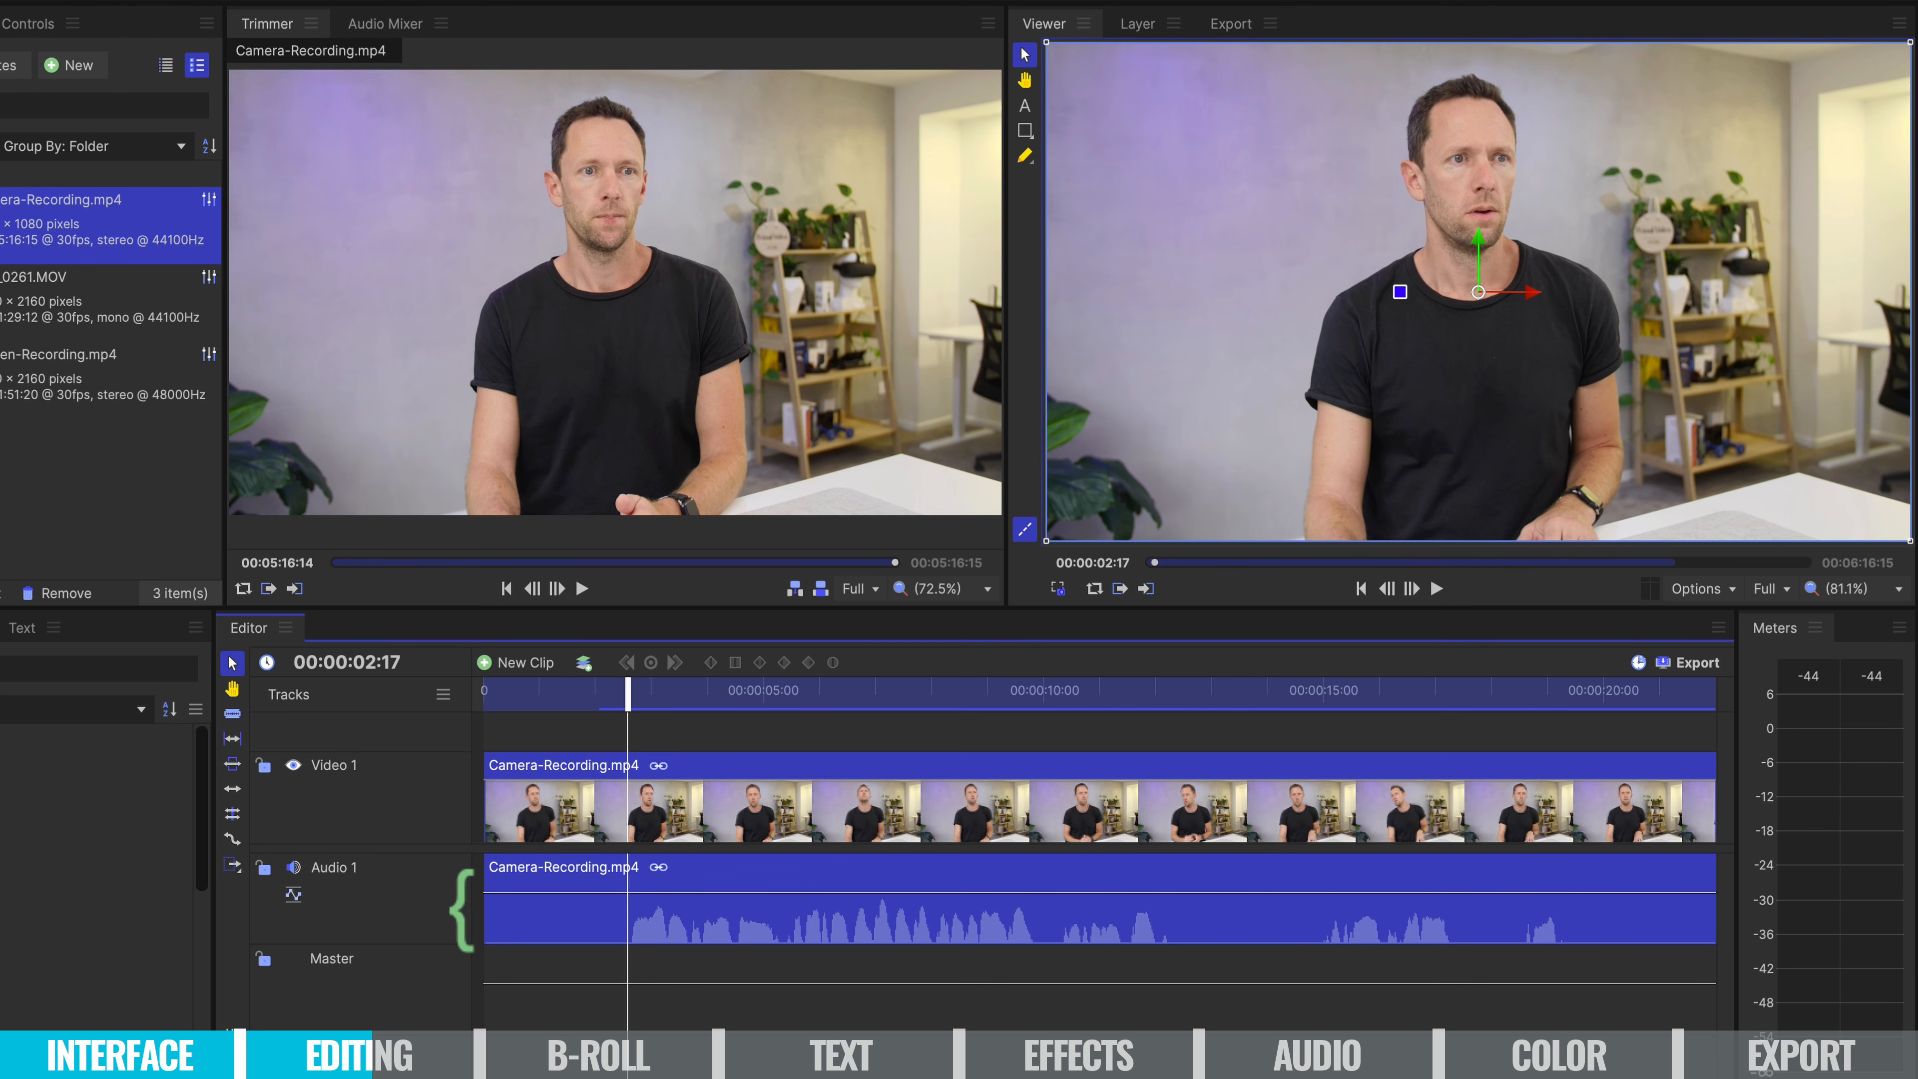
mouse_move(484, 906)
left_mouse_down()
mouse_move(559, 914)
mouse_move(621, 953)
left_mouse_up()
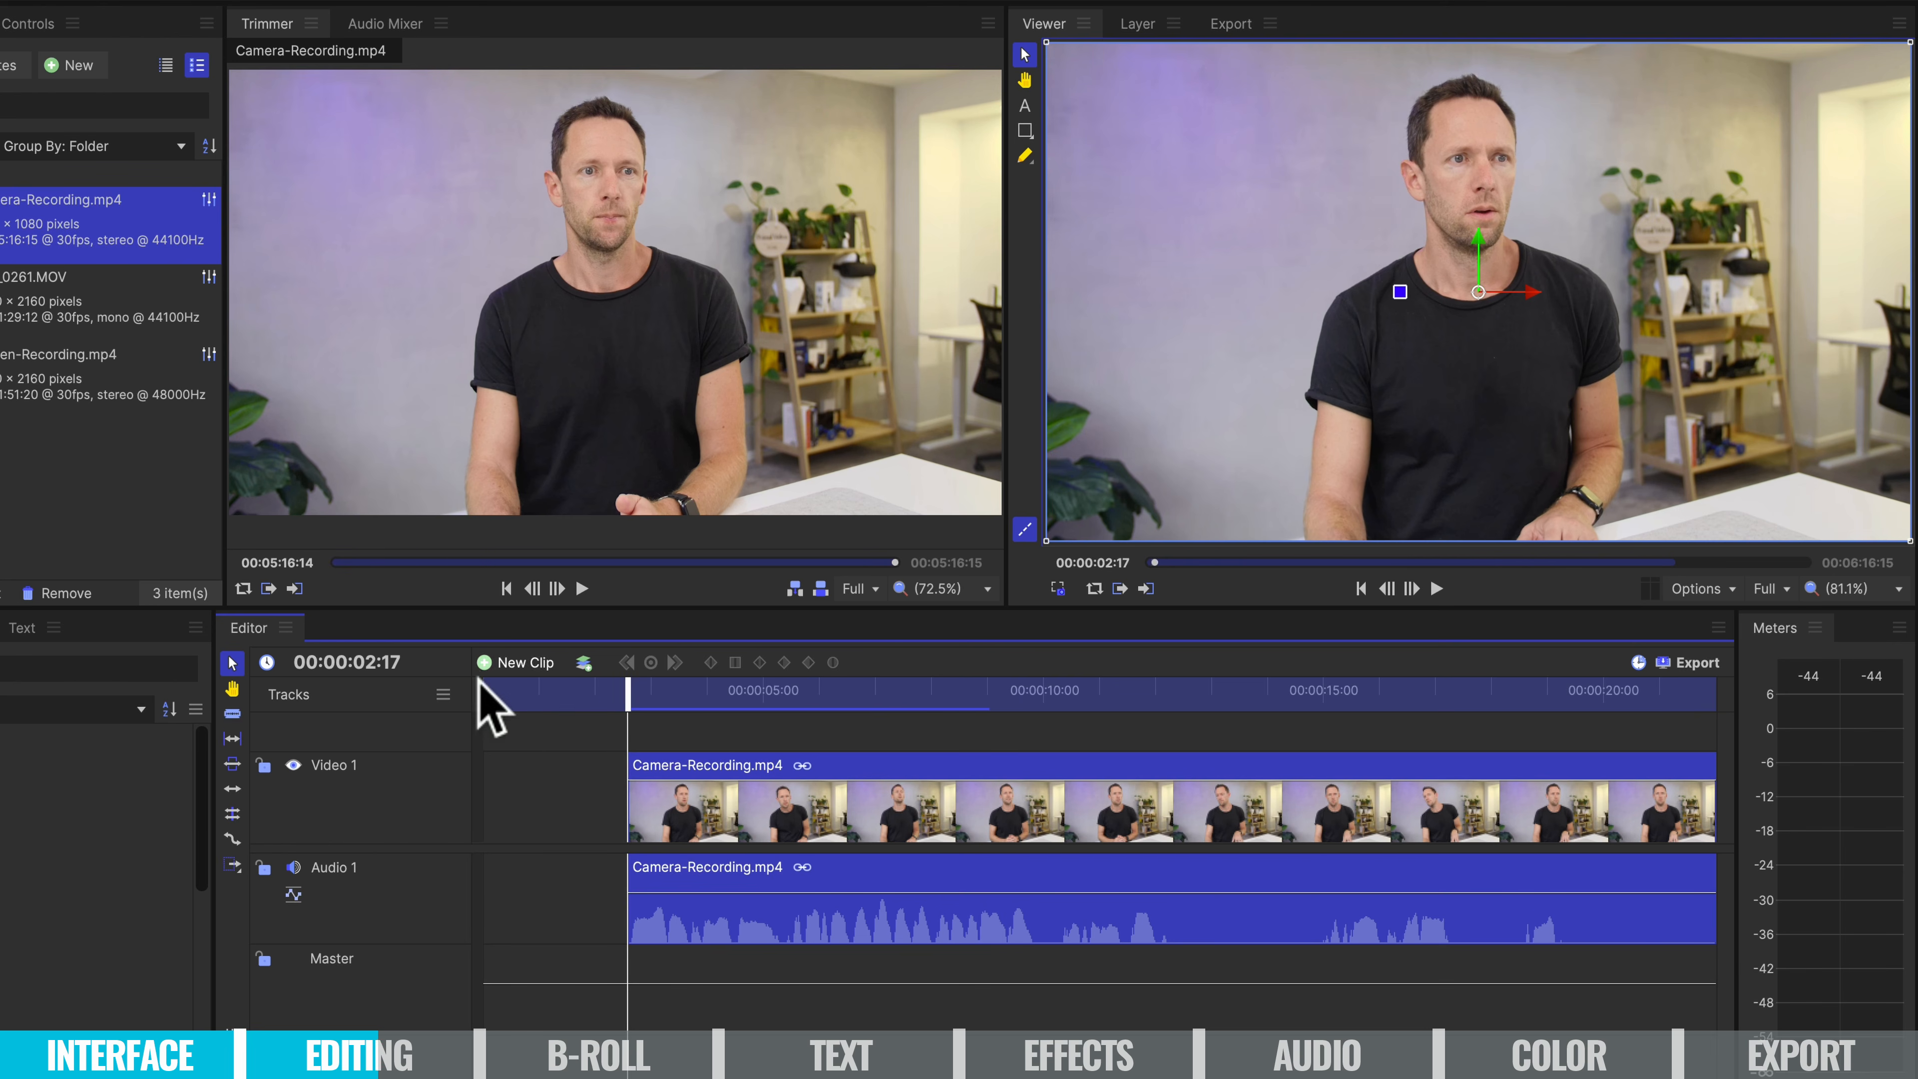
Move the trimmed clip back to the start of the timeline to close the gap, and return the playhead to 00:00:00:00.
left_click_drag(592, 702, 536, 800)
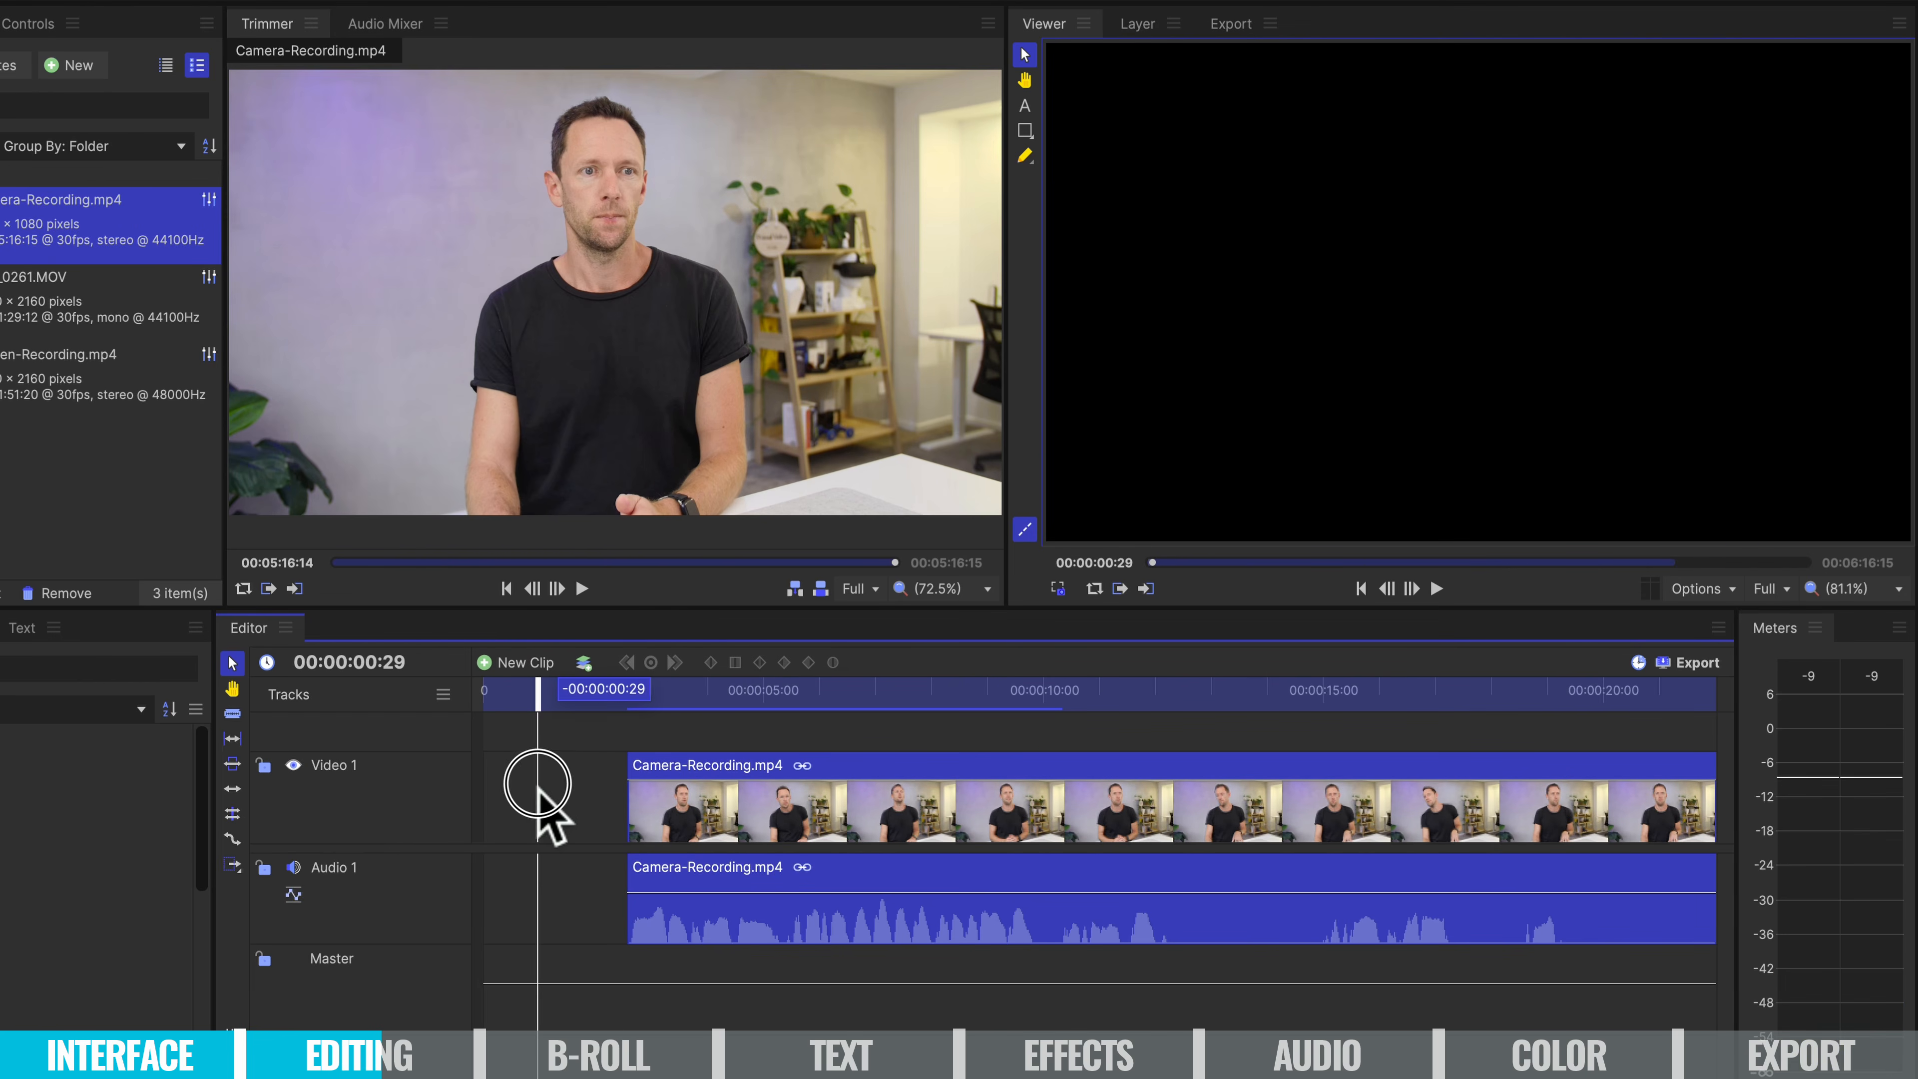
left_click(680, 822)
left_click_drag(674, 816, 531, 825)
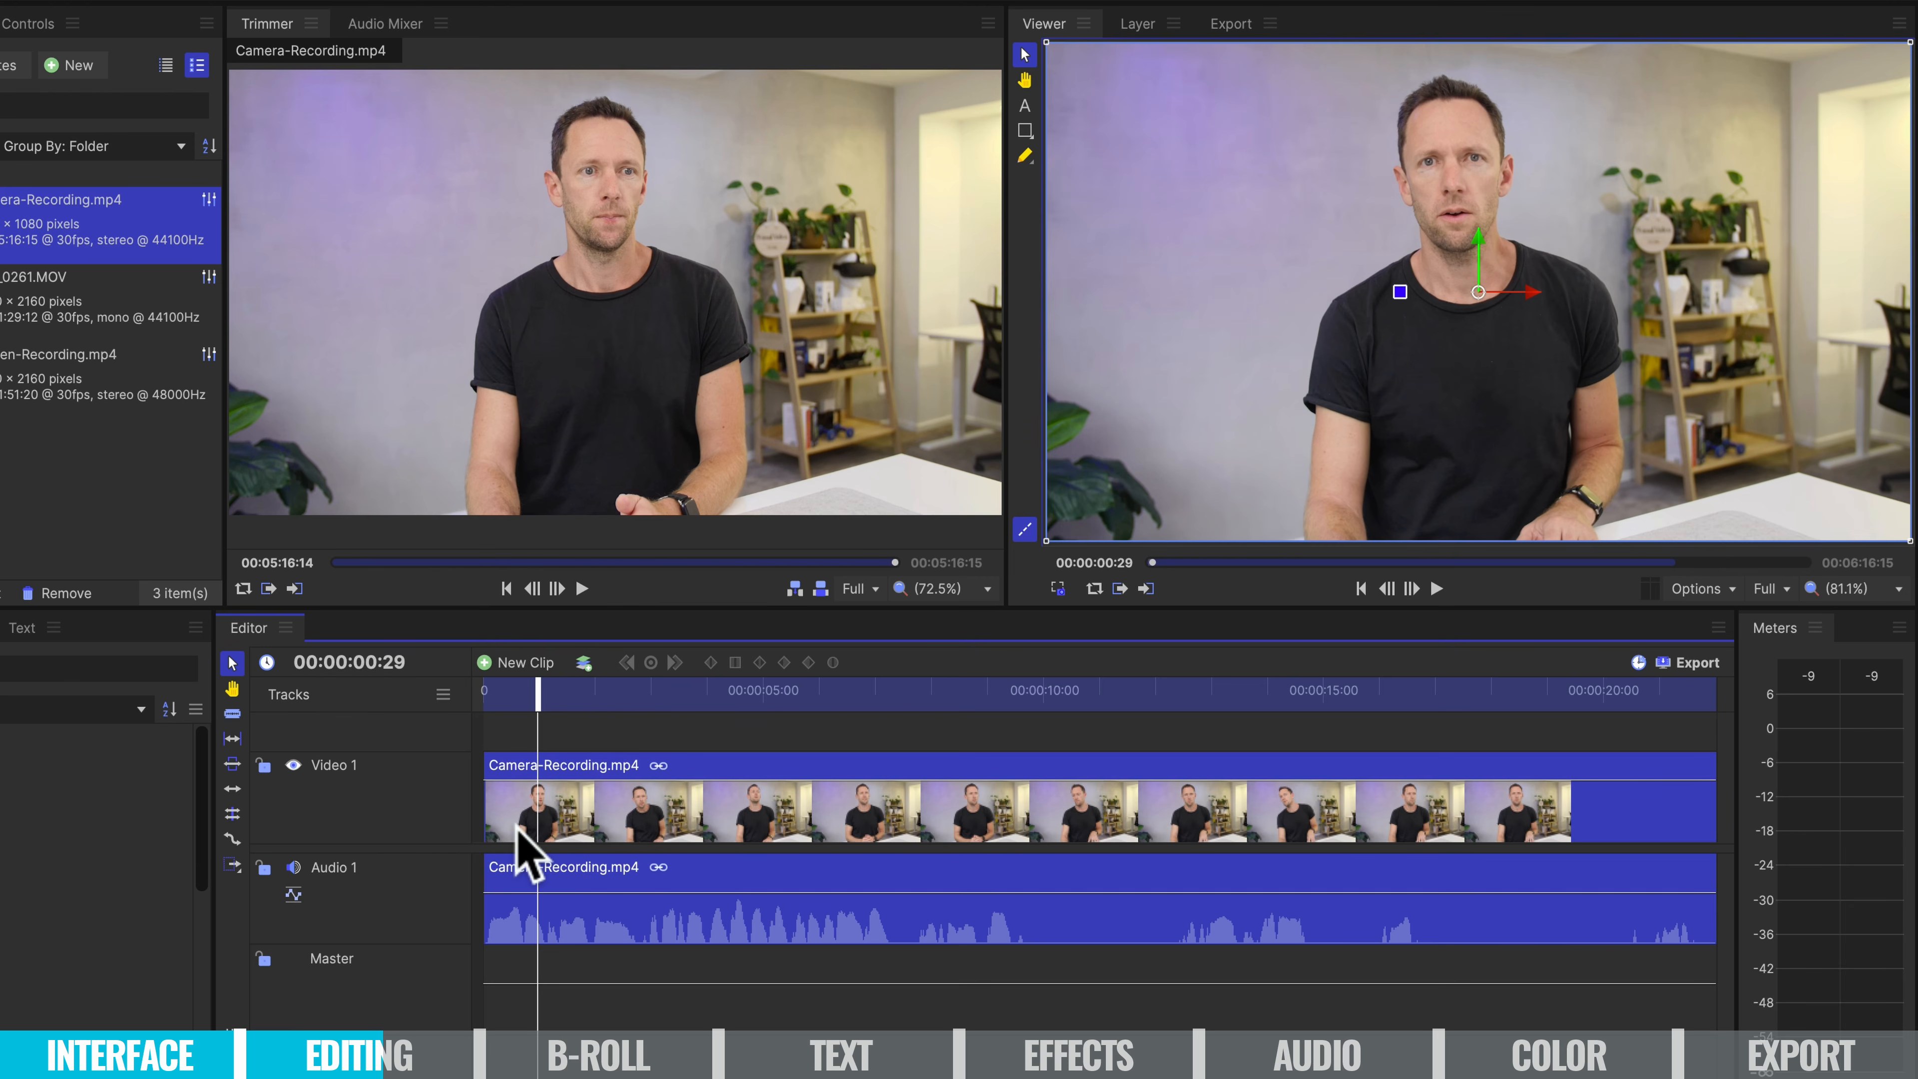
left_click(483, 692)
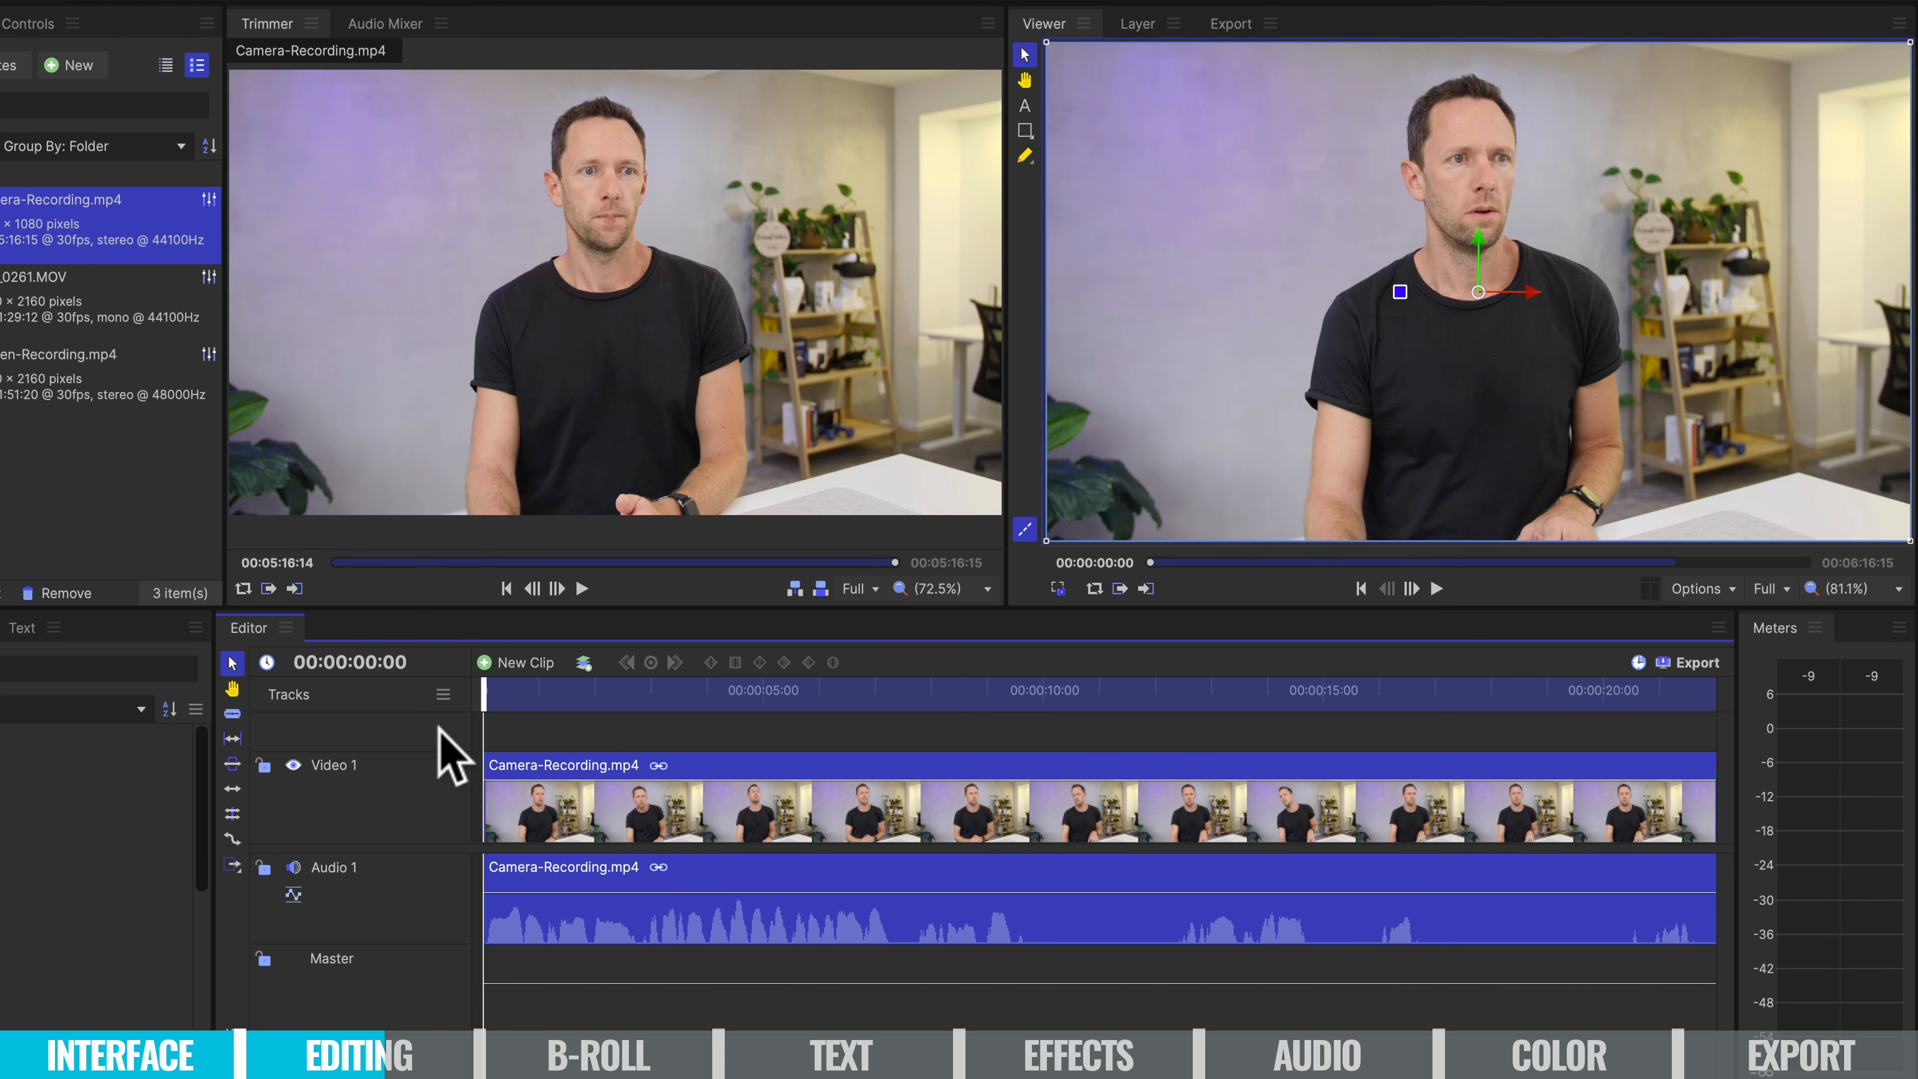
Slice the camera clip at 00:00:29:10, where the next take's speech starts in the waveform.
scroll(561, 828, "down", 3)
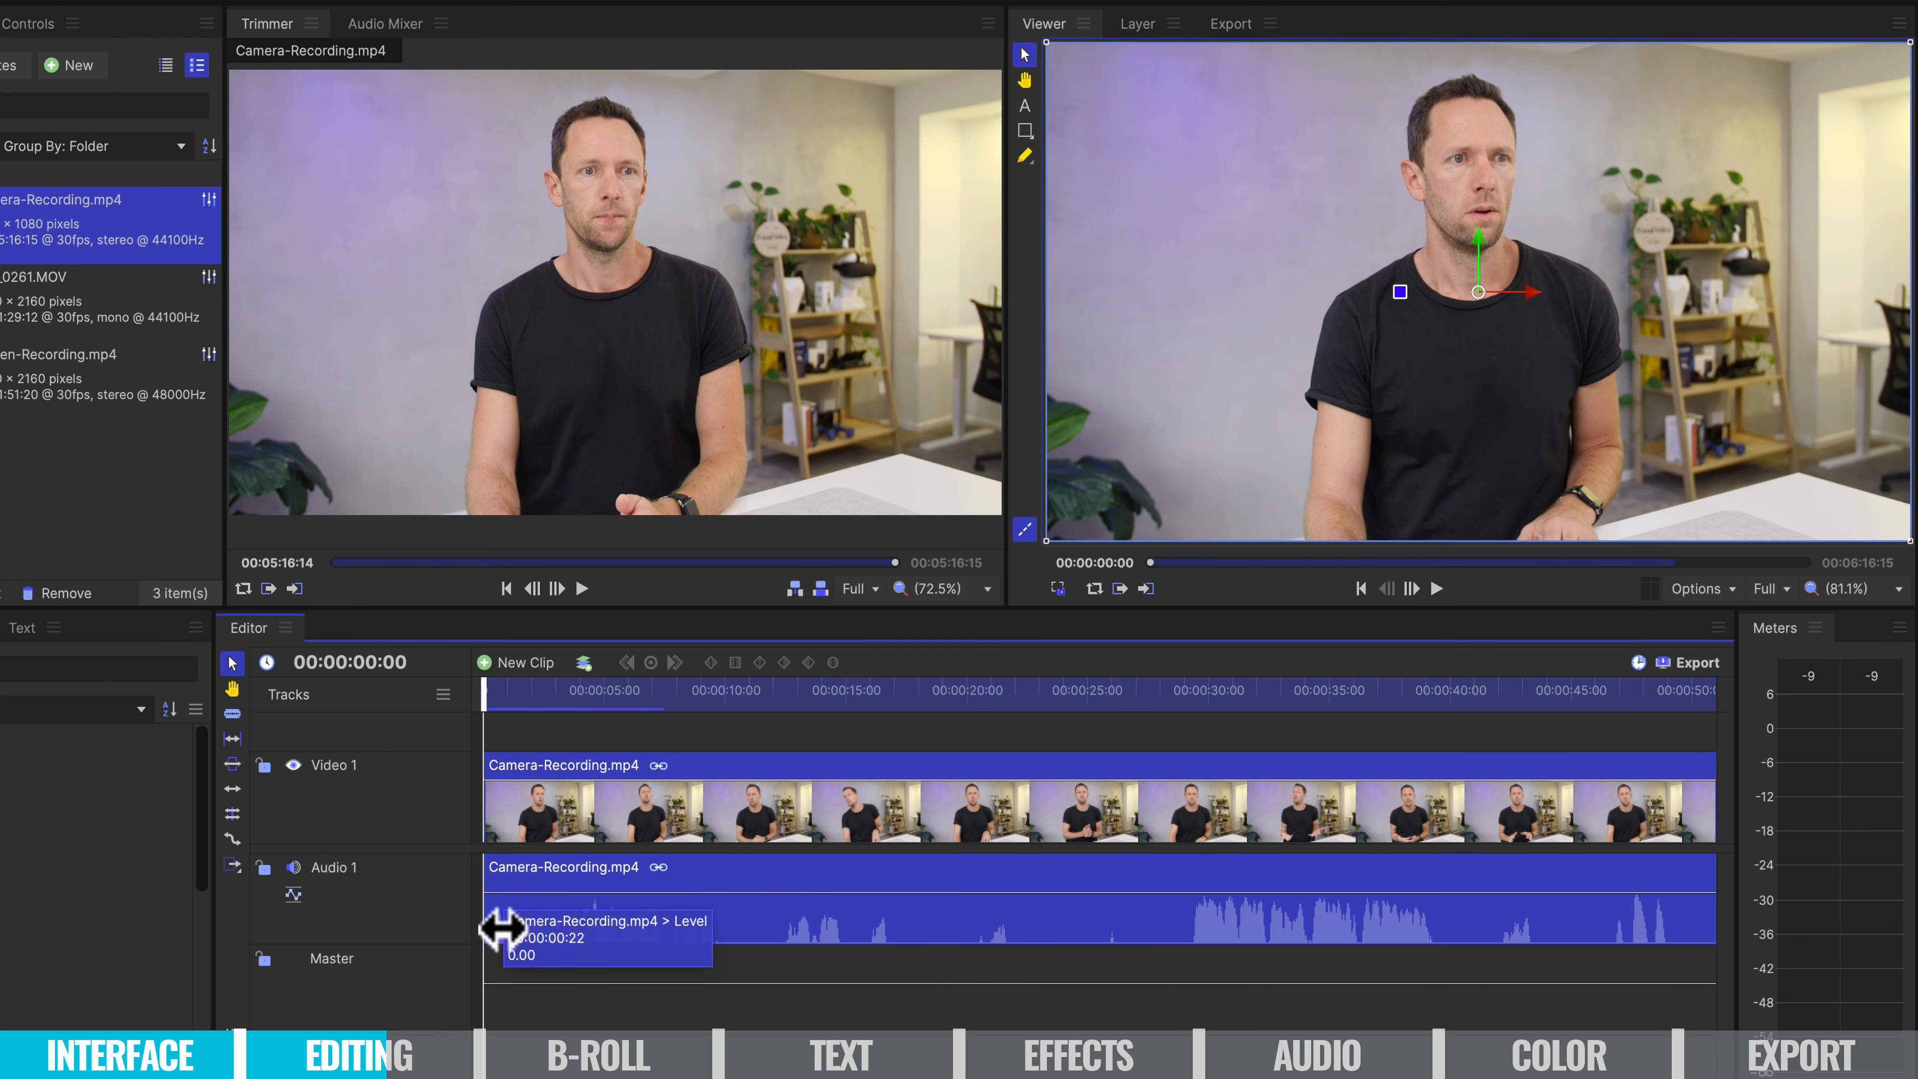
left_click_drag(487, 695, 580, 703)
left_click_drag(1143, 702, 1191, 702)
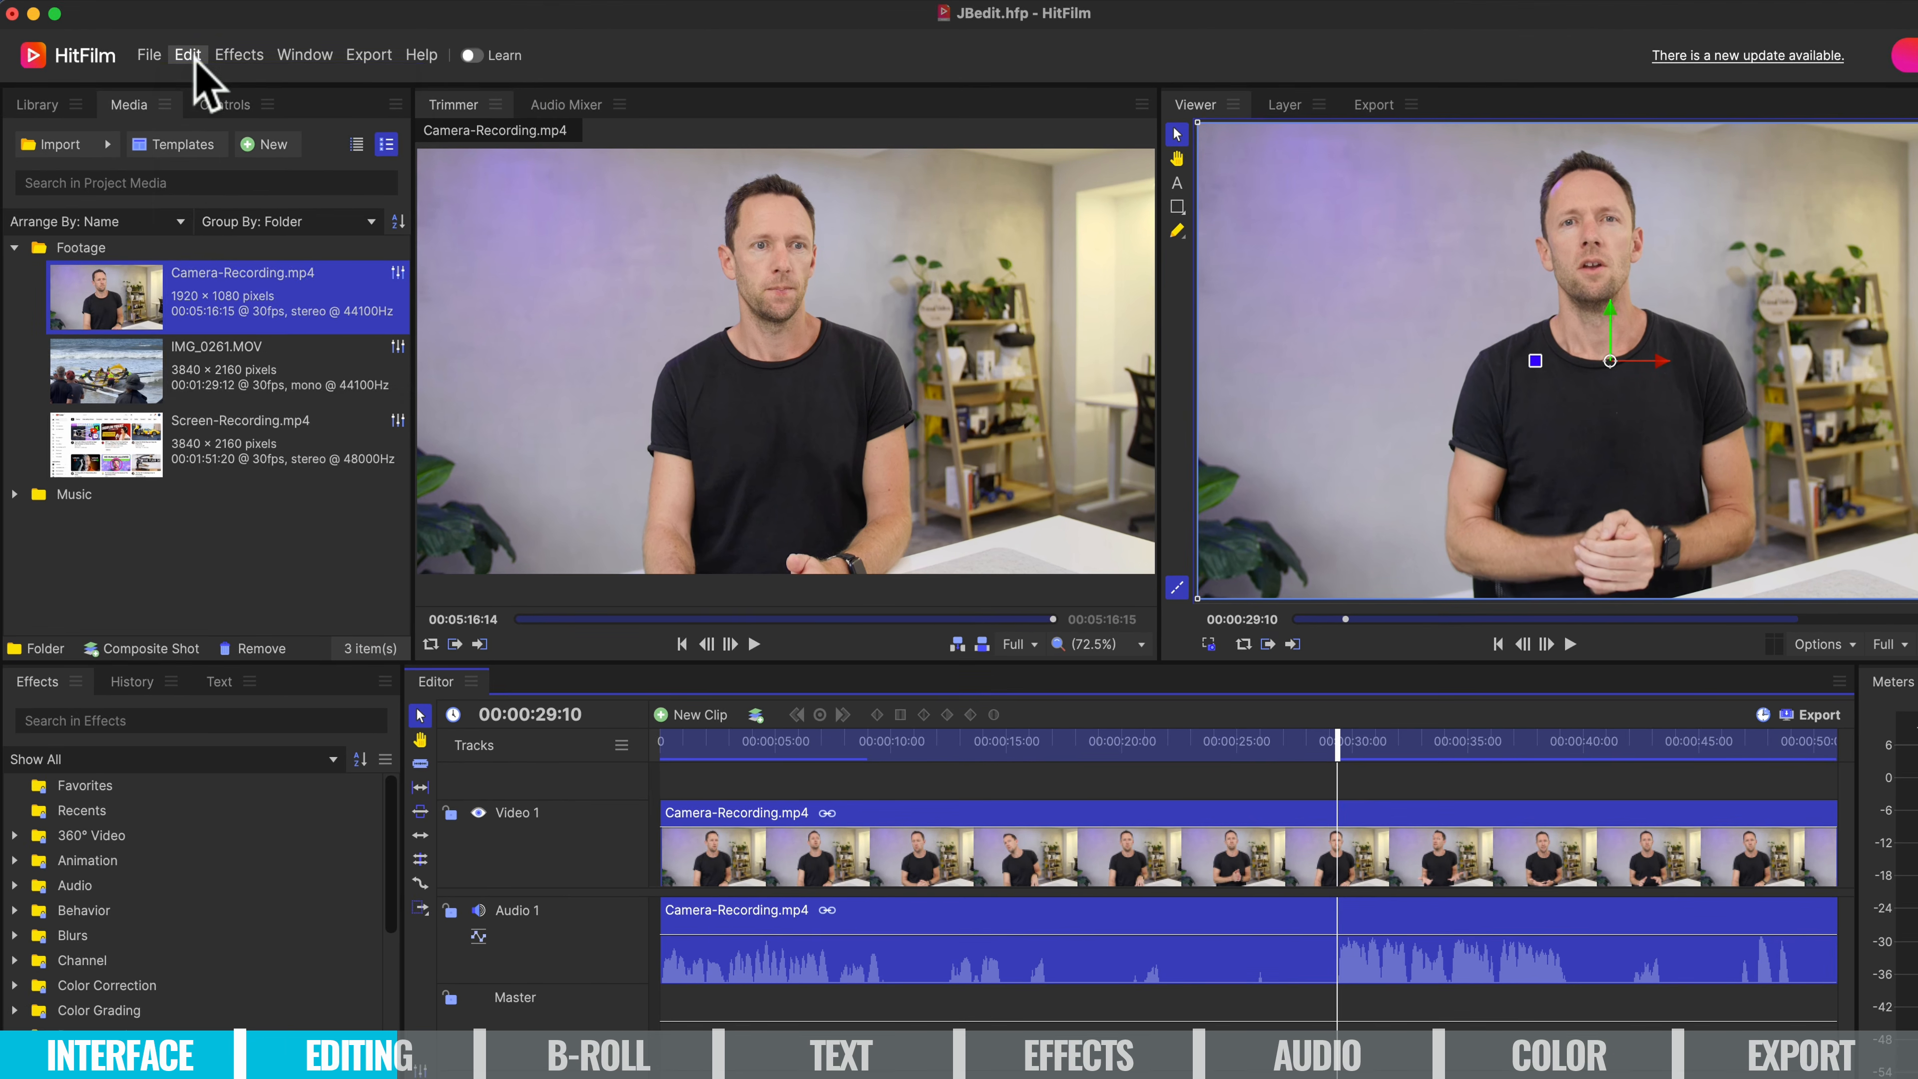
left_click(189, 56)
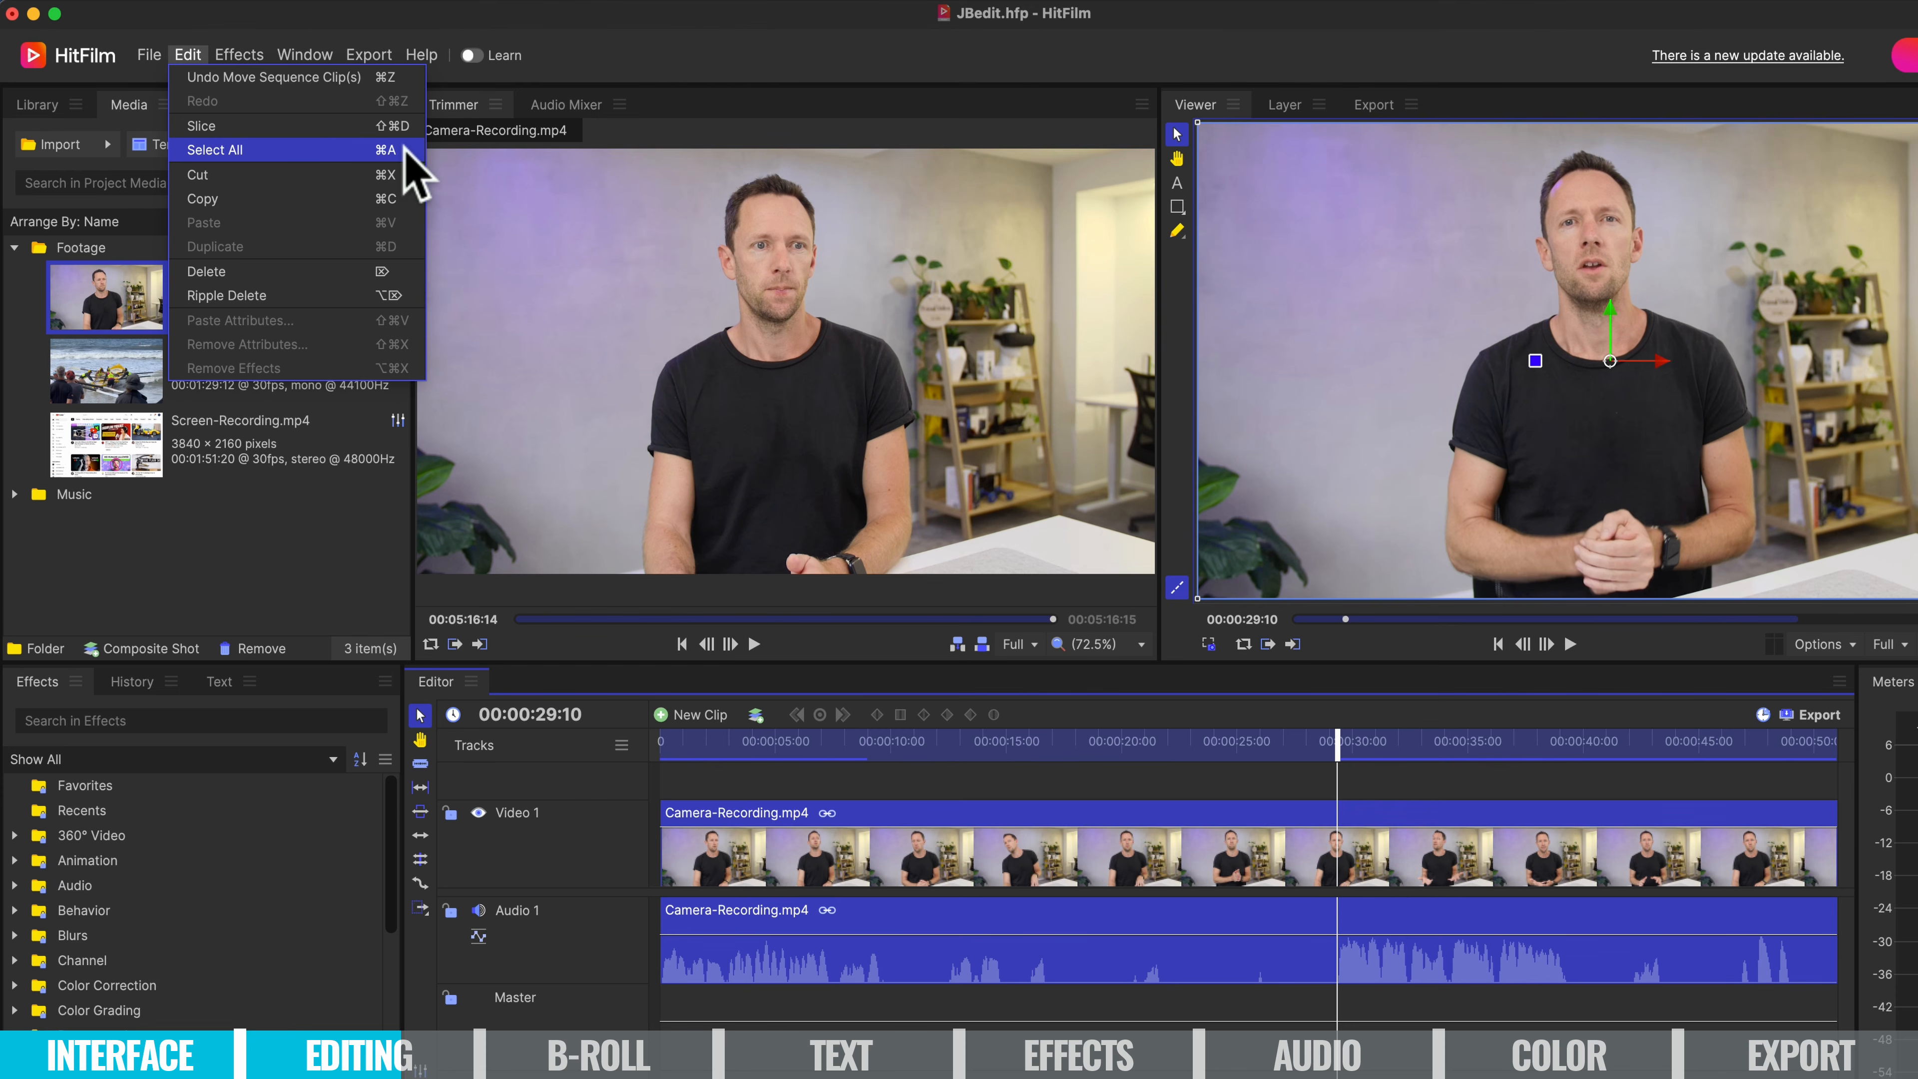
left_click(248, 133)
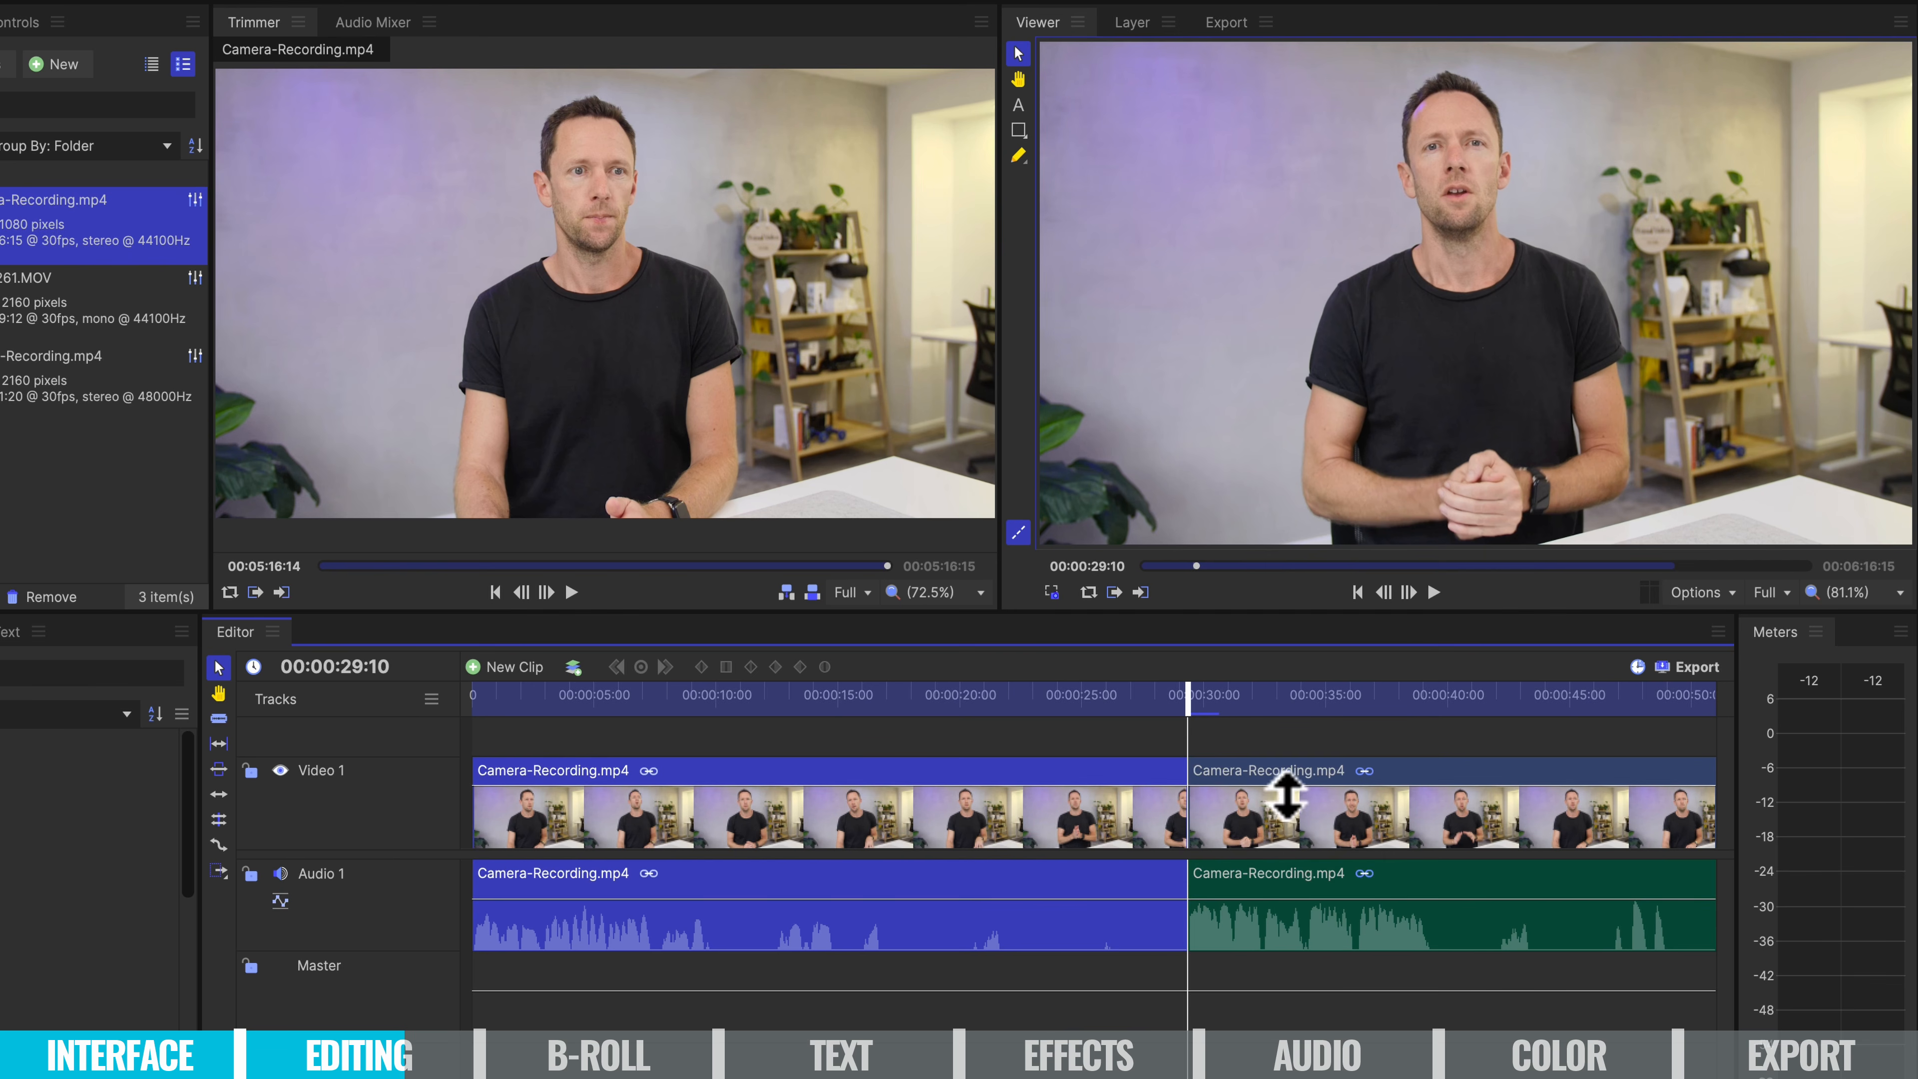
Try deleting the section before the cut without closing its gap, and undo the deletion.
left_click(1292, 808)
left_click(1101, 831)
left_click(1212, 827)
left_click(1068, 827)
left_click(1201, 816)
left_click(1060, 837)
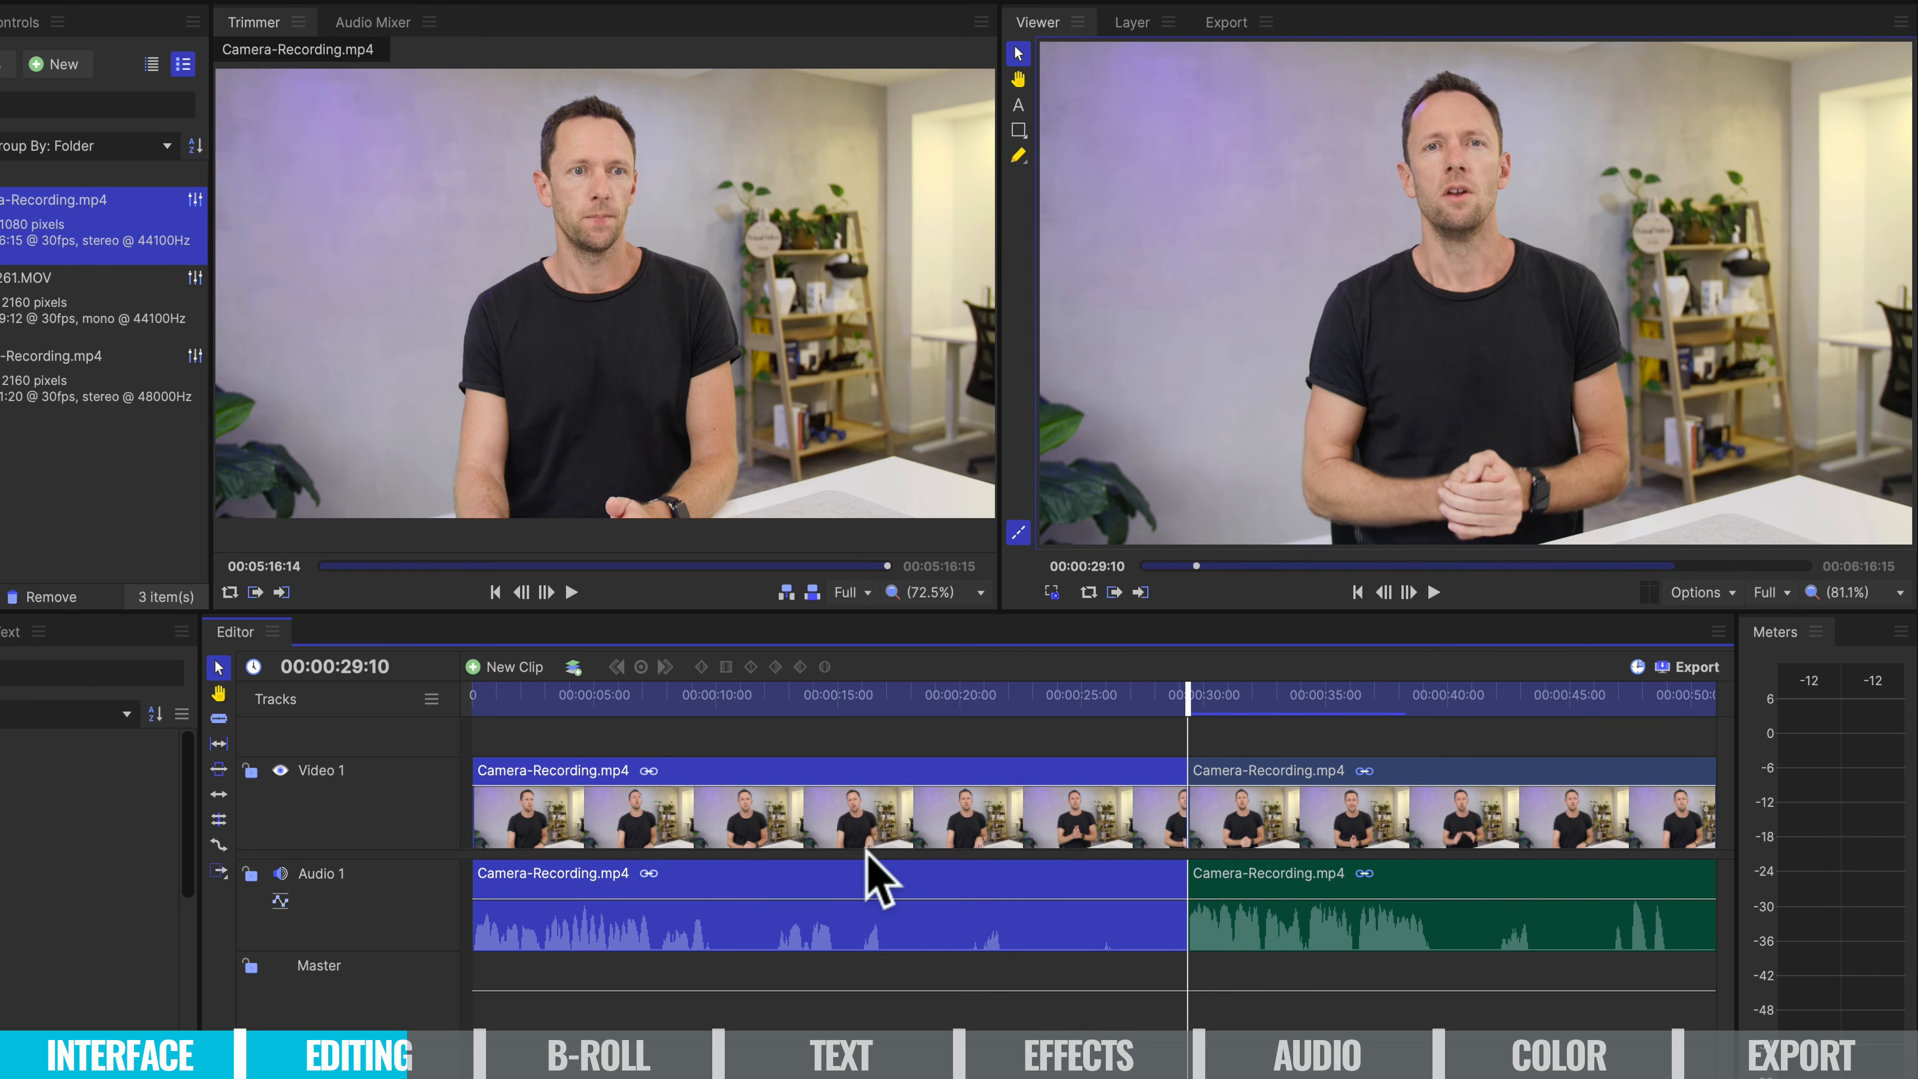
key("Delete")
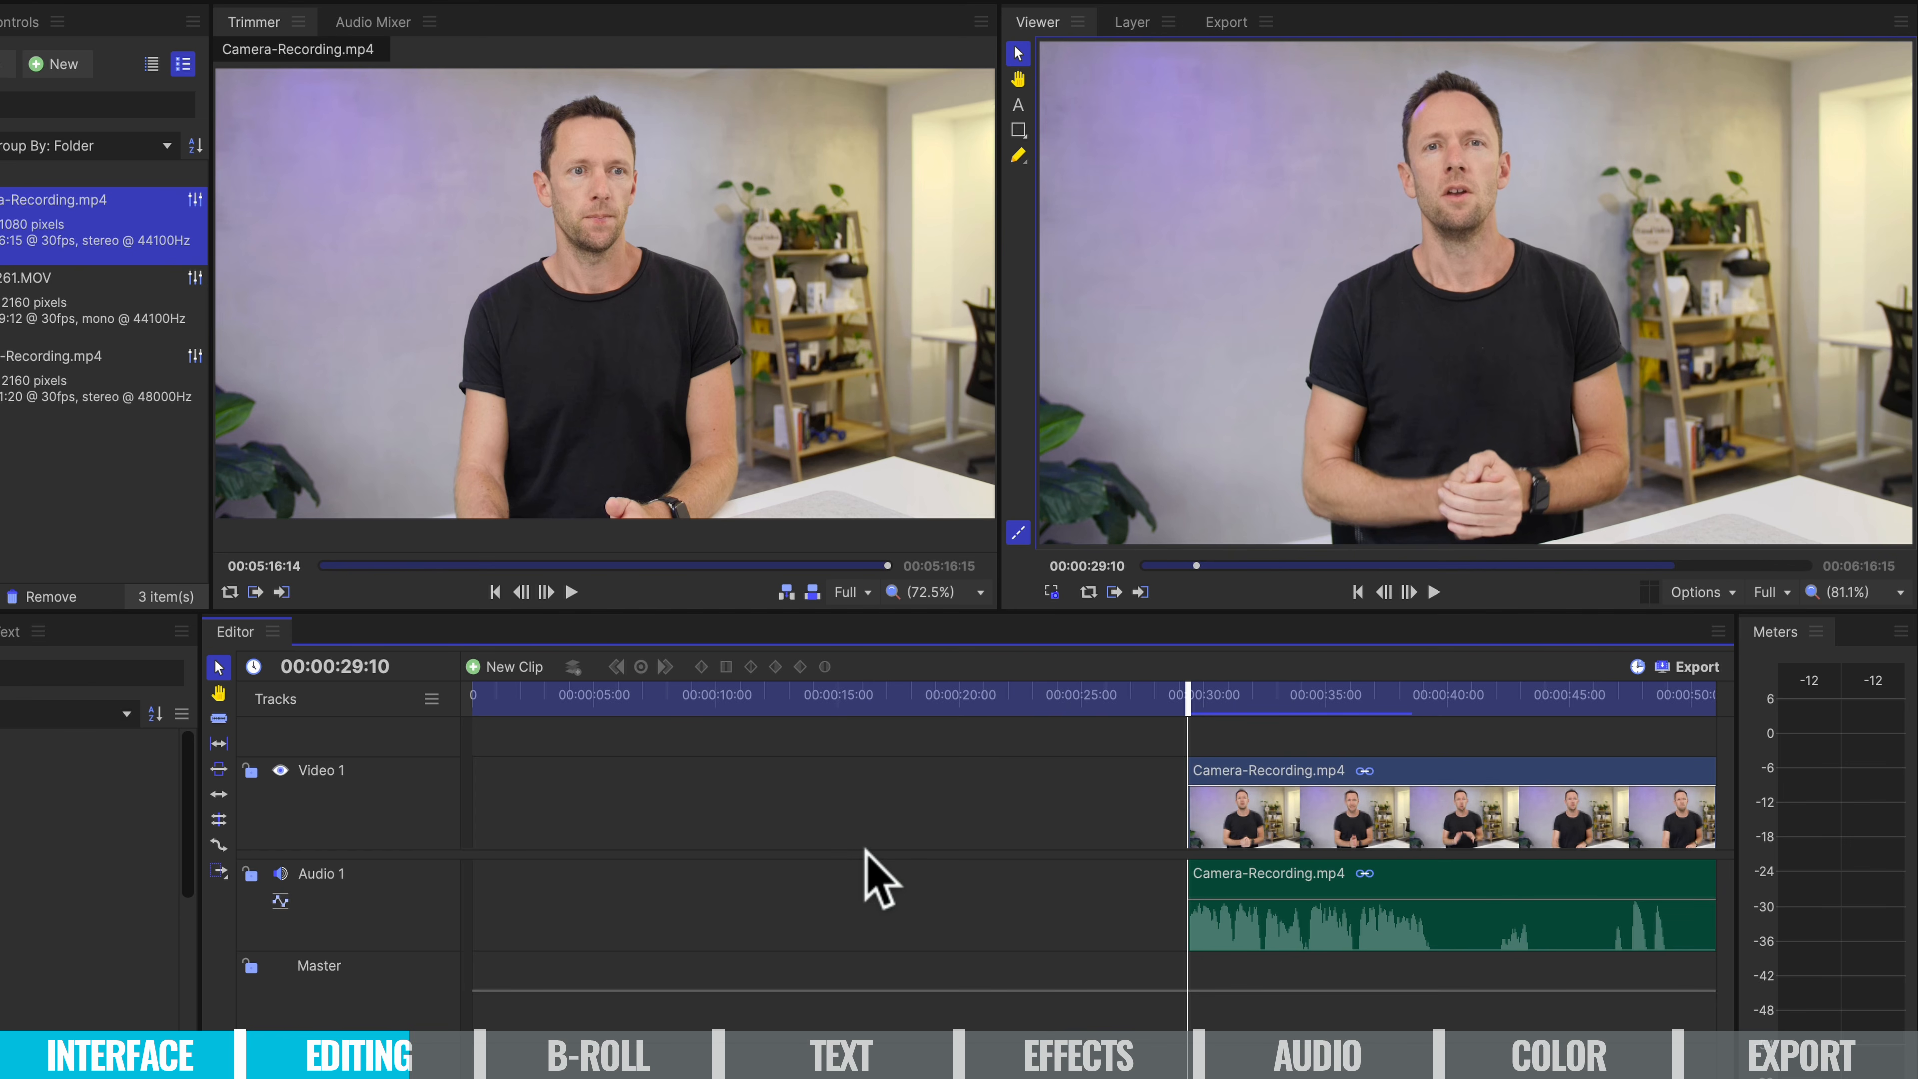
mouse_move(1006, 699)
left_mouse_down()
mouse_move(668, 691)
mouse_move(997, 706)
mouse_move(991, 732)
left_mouse_up()
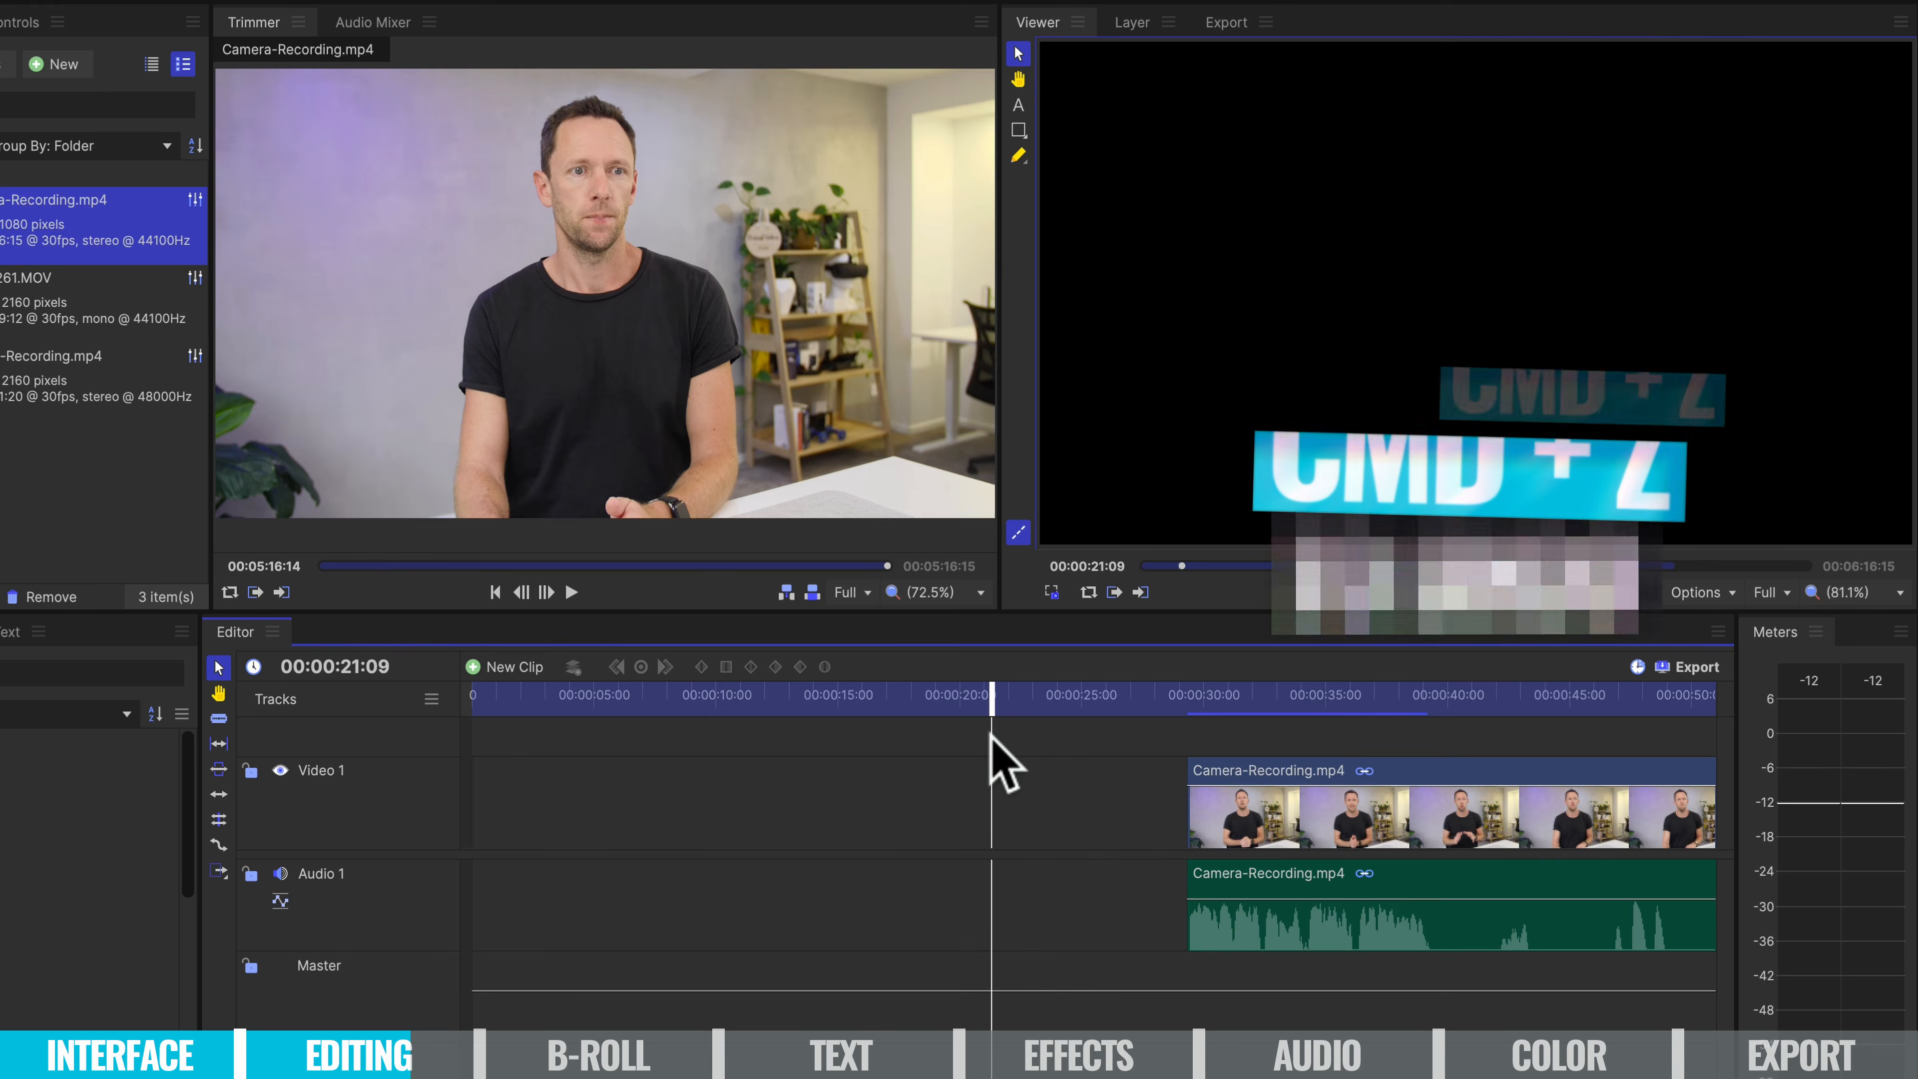
key("super+z")
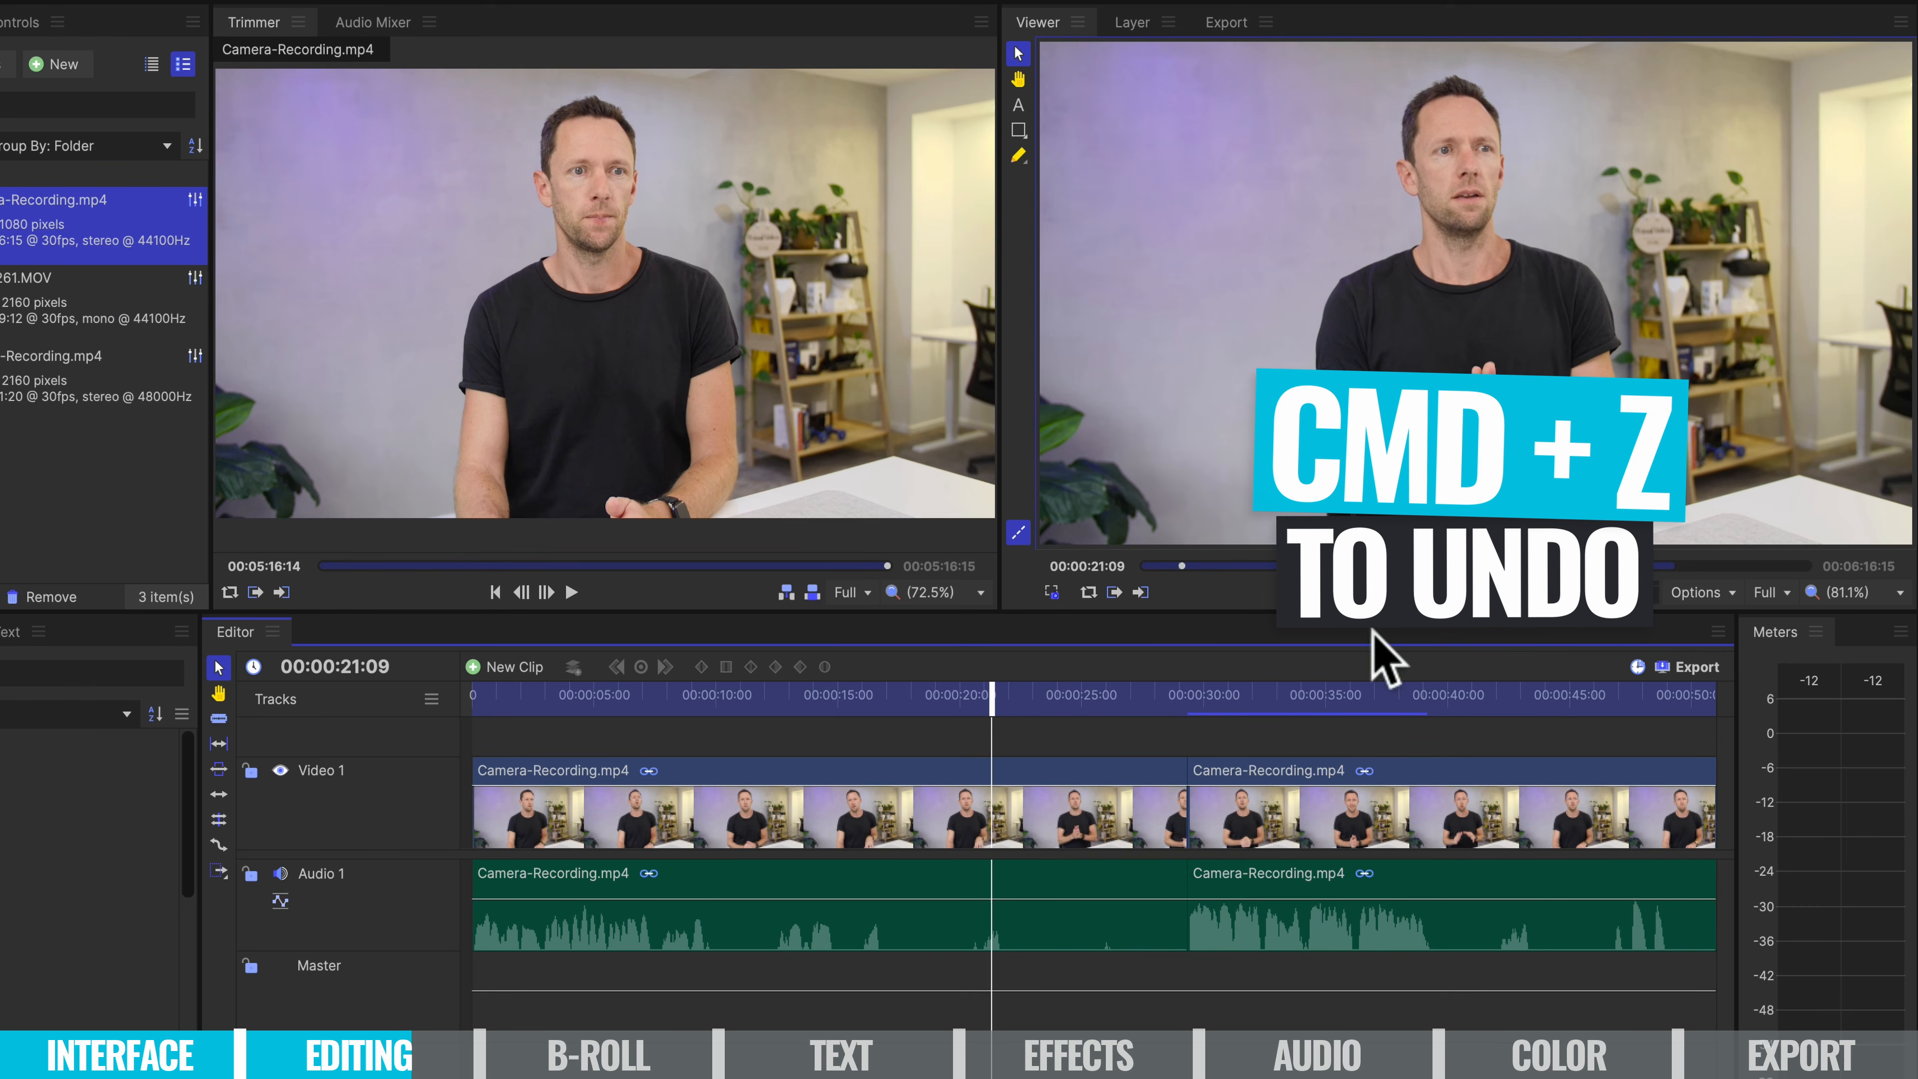
Ripple delete the section before the cut at 00:00:29:10.
left_click(1049, 869)
left_click(1258, 802)
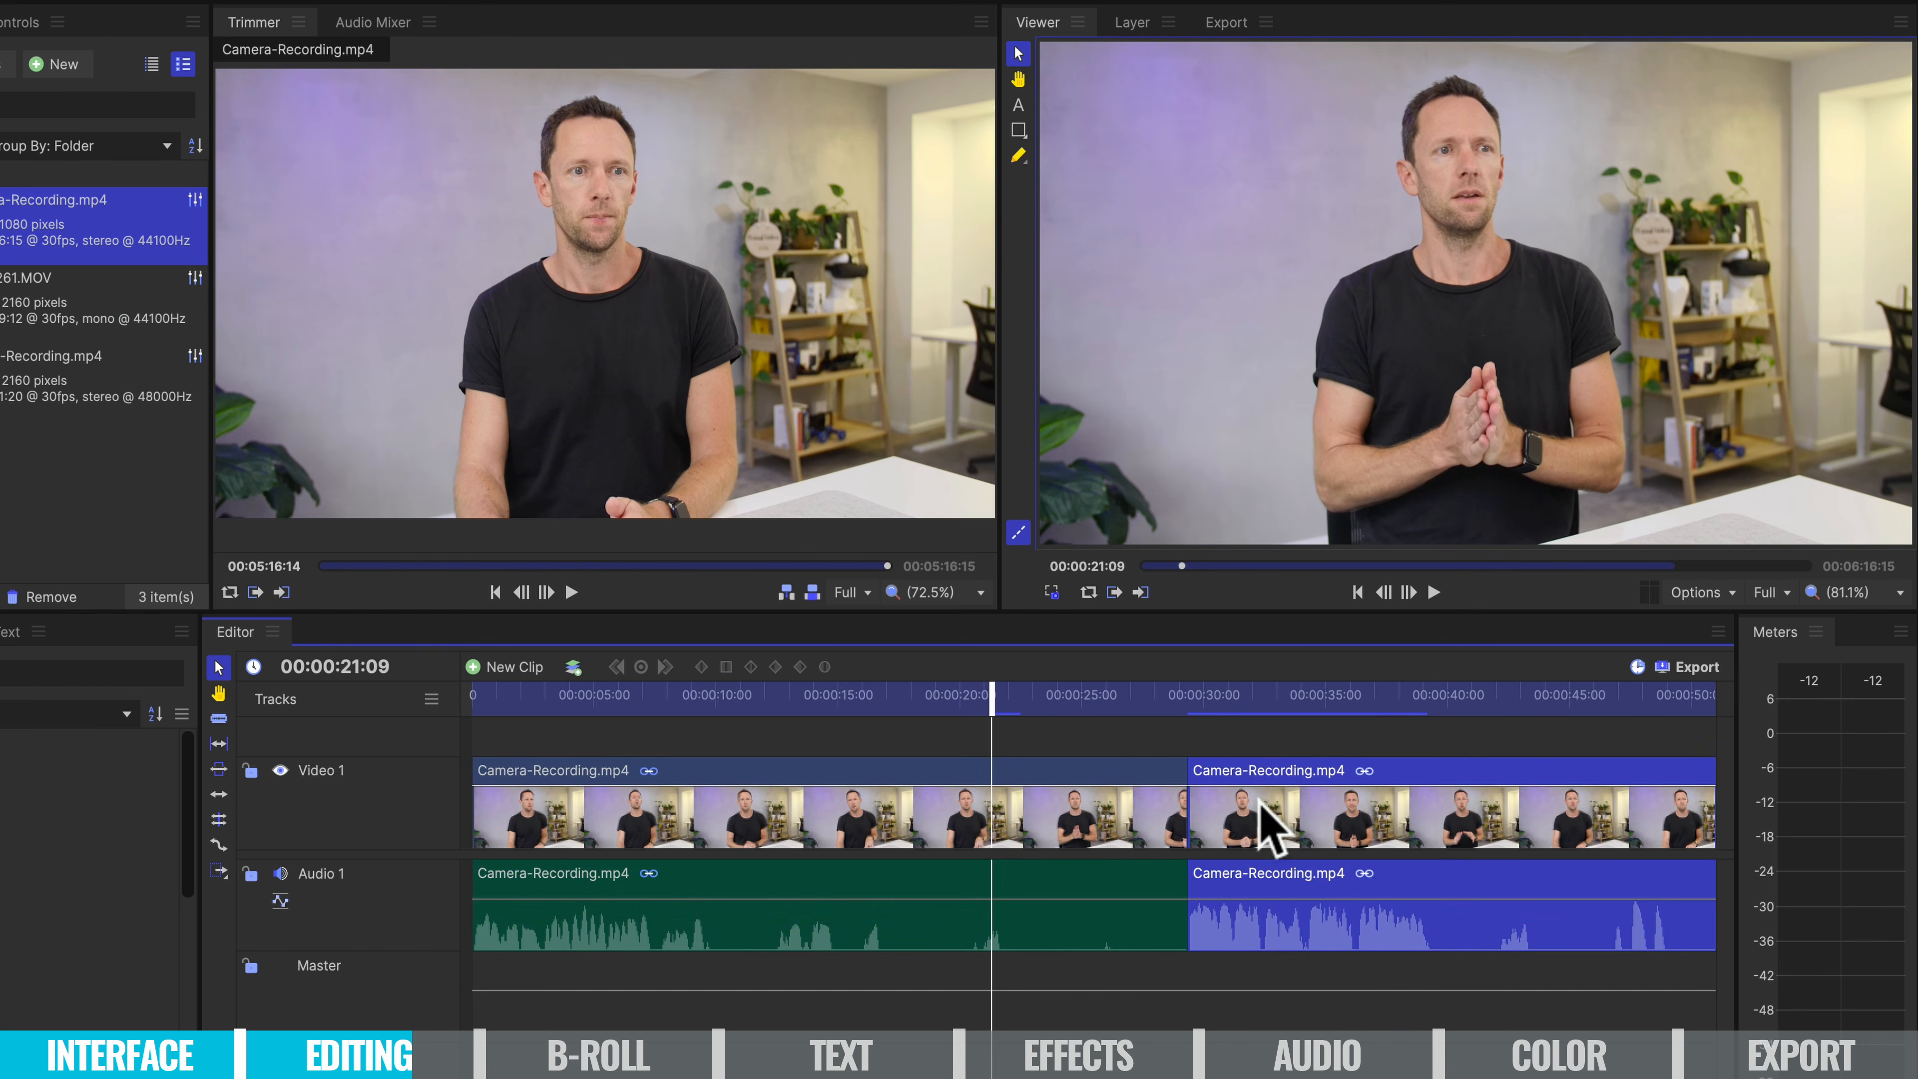
left_click(1085, 823)
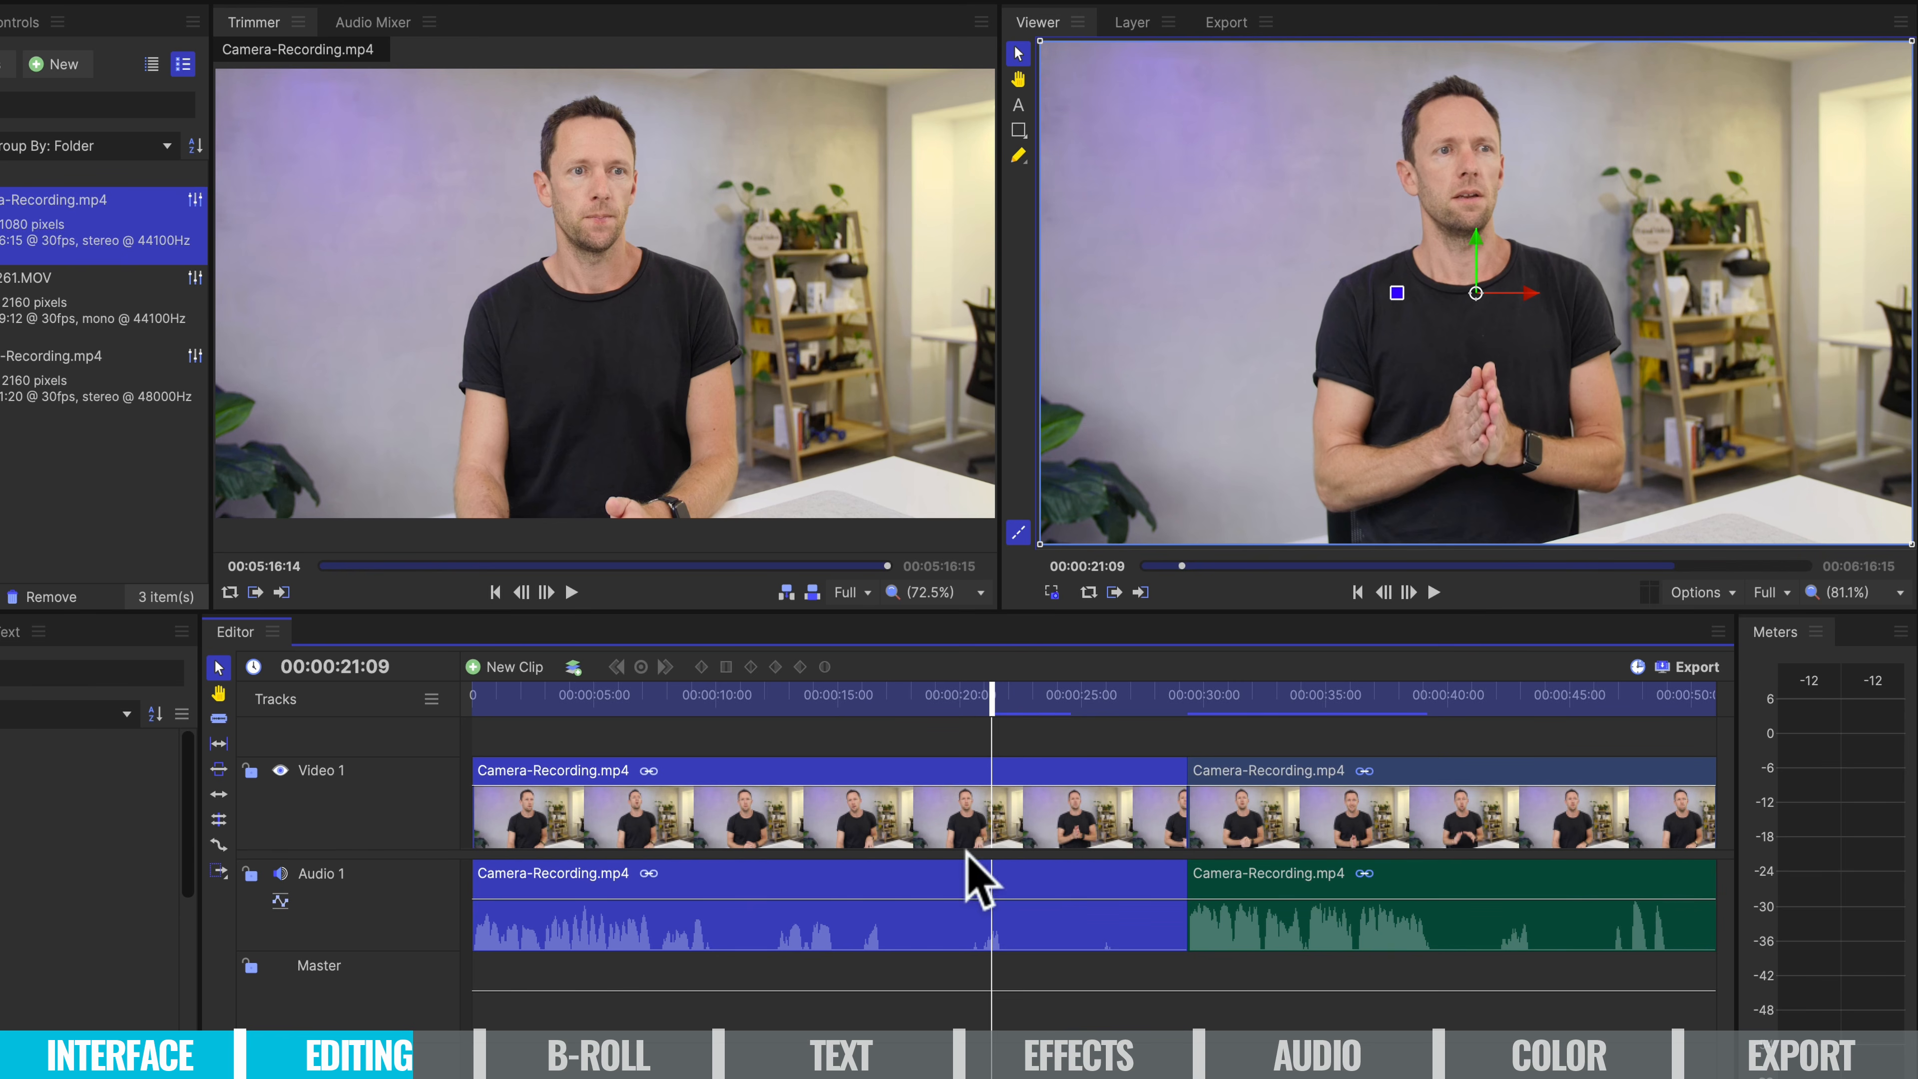
right_click(1029, 816)
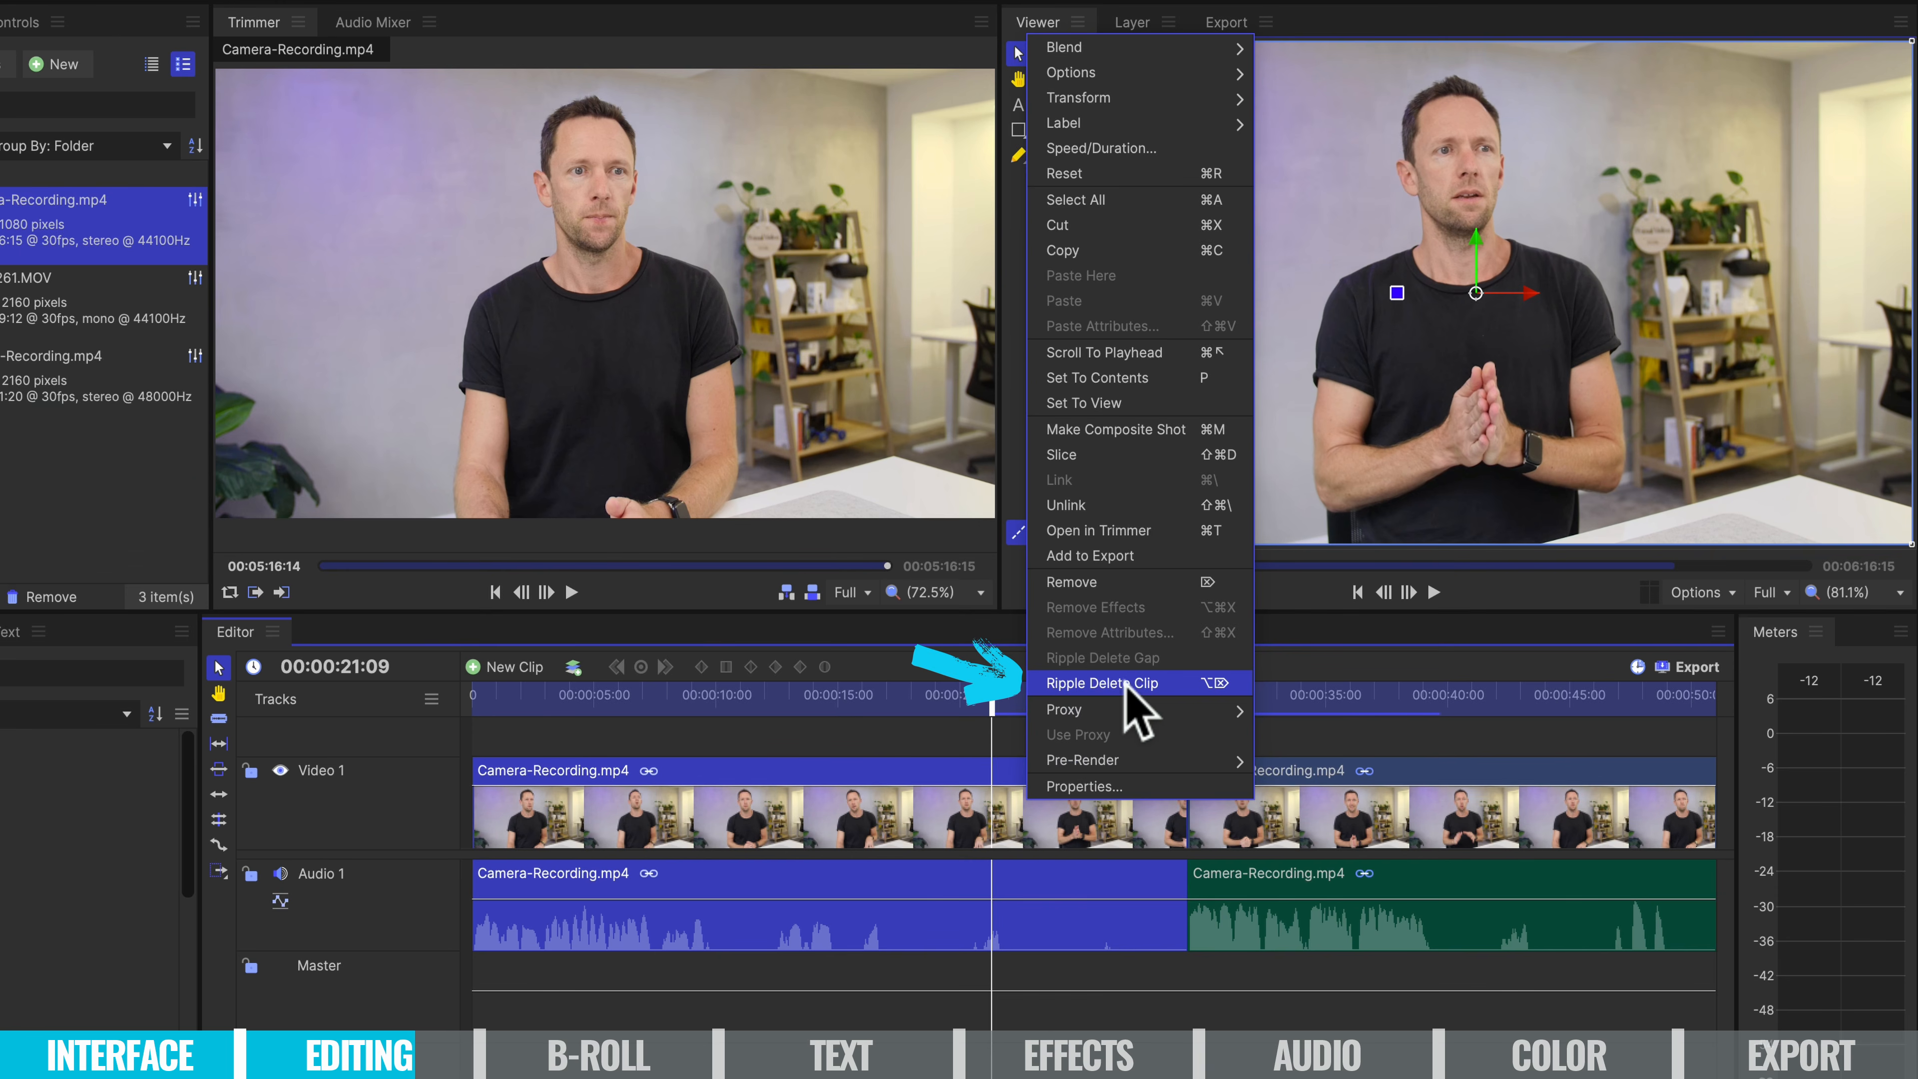
left_click(1192, 684)
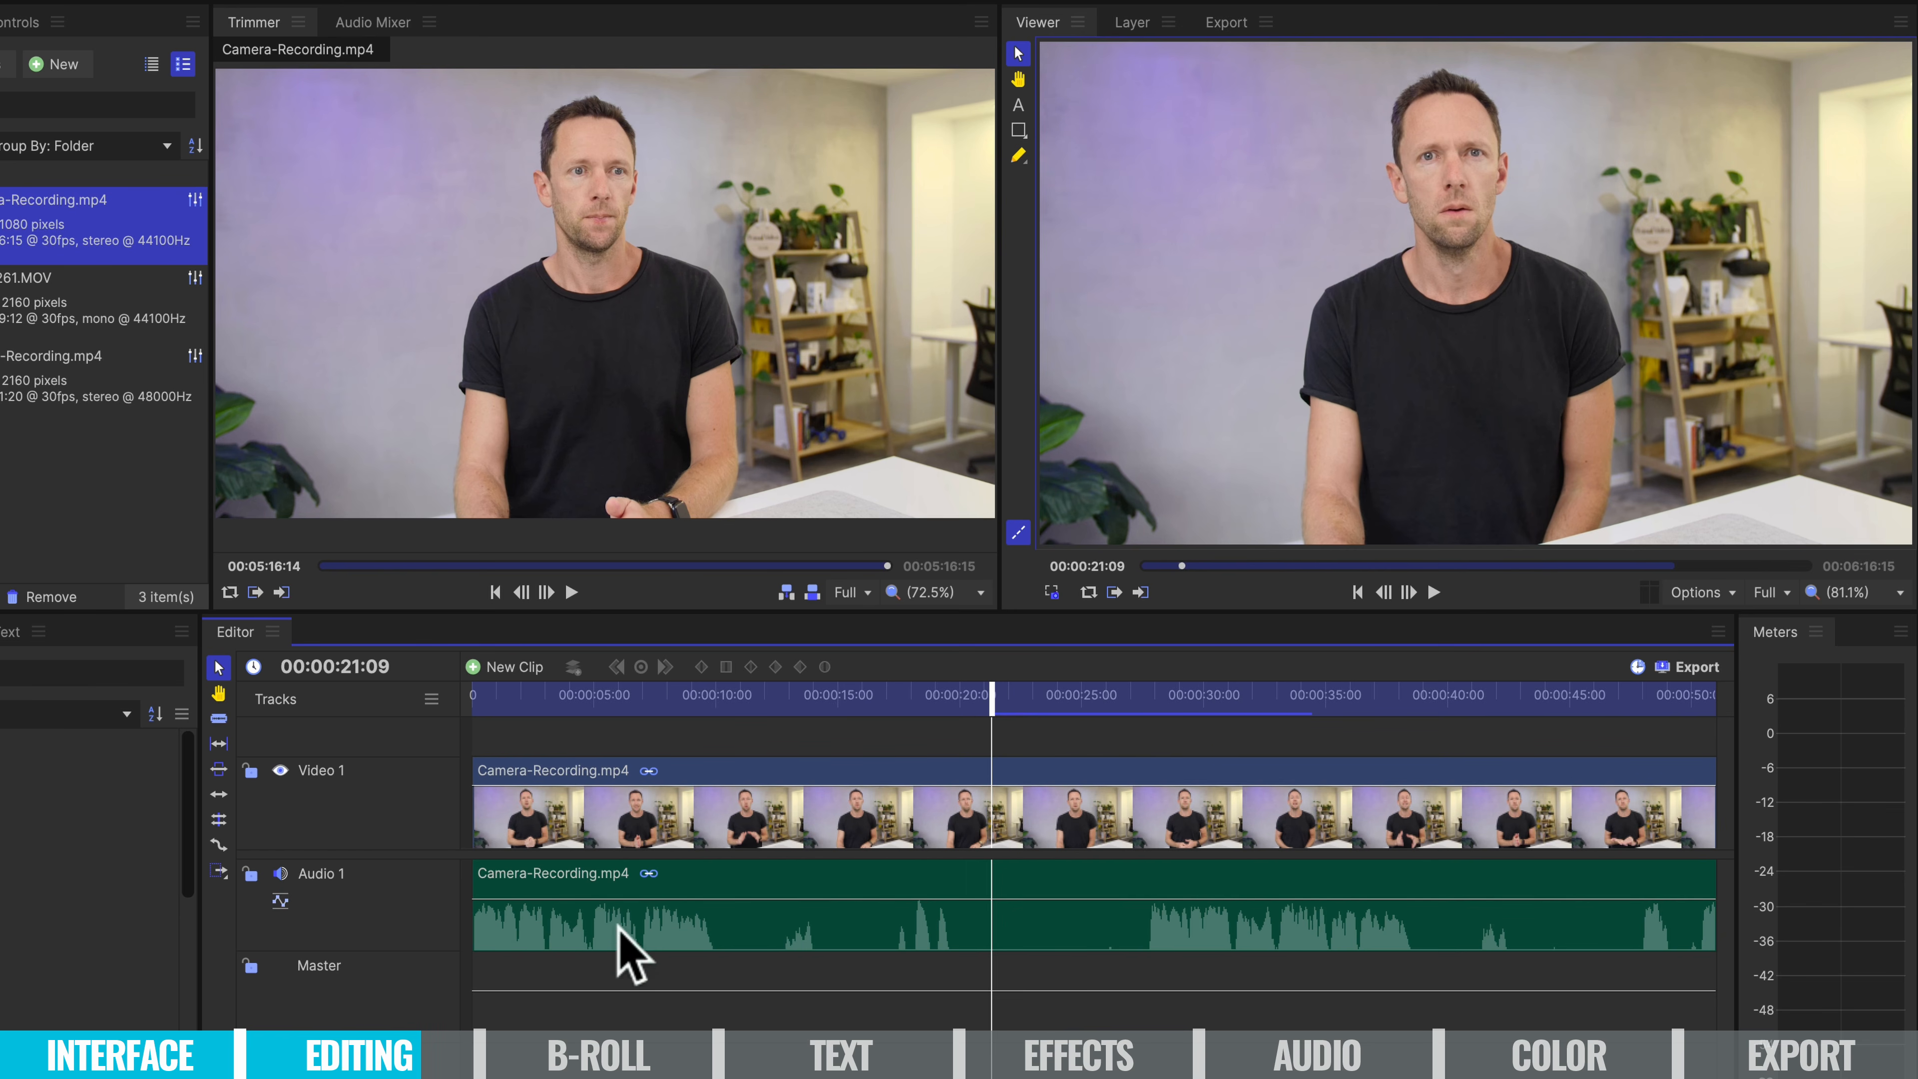
Slice the remaining camera clip at 00:00:09:27, where the first stretch of speech ends.
left_click(699, 724)
left_click_drag(699, 724, 712, 725)
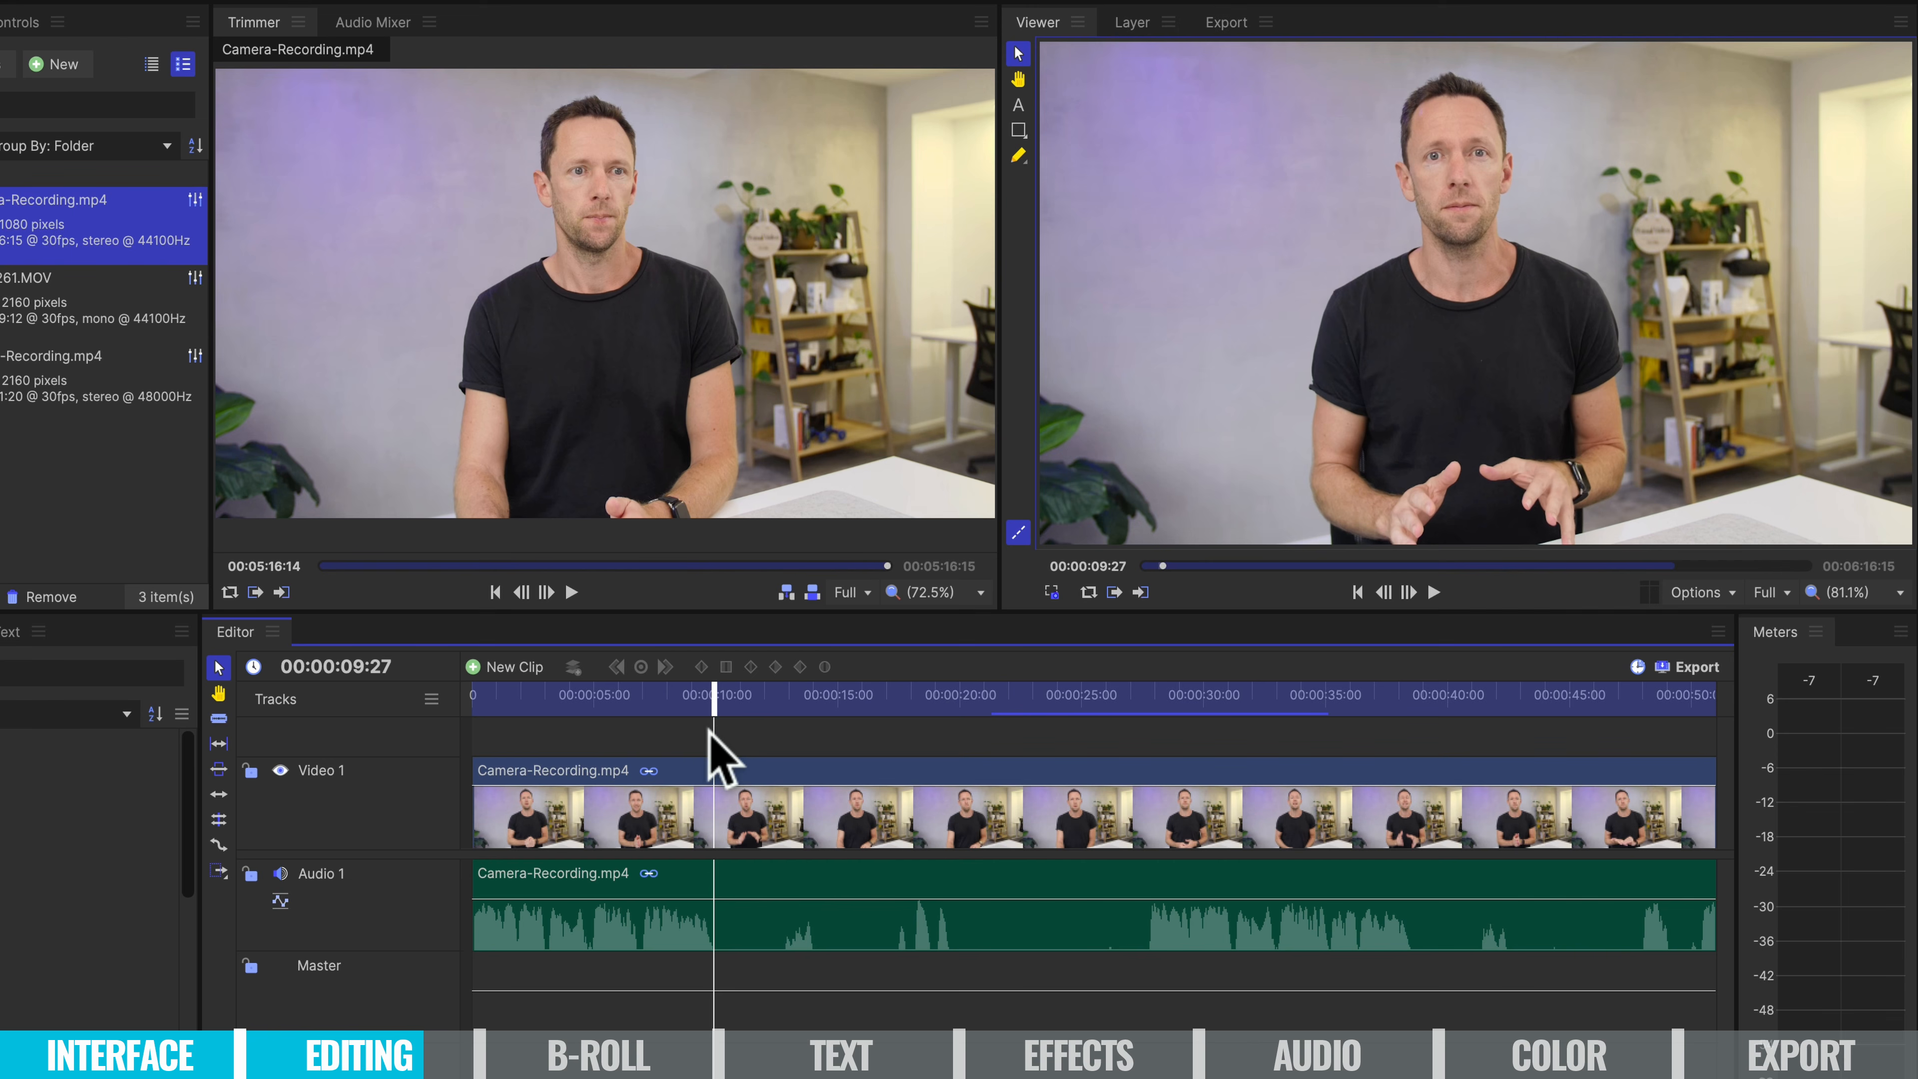
left_click(733, 846)
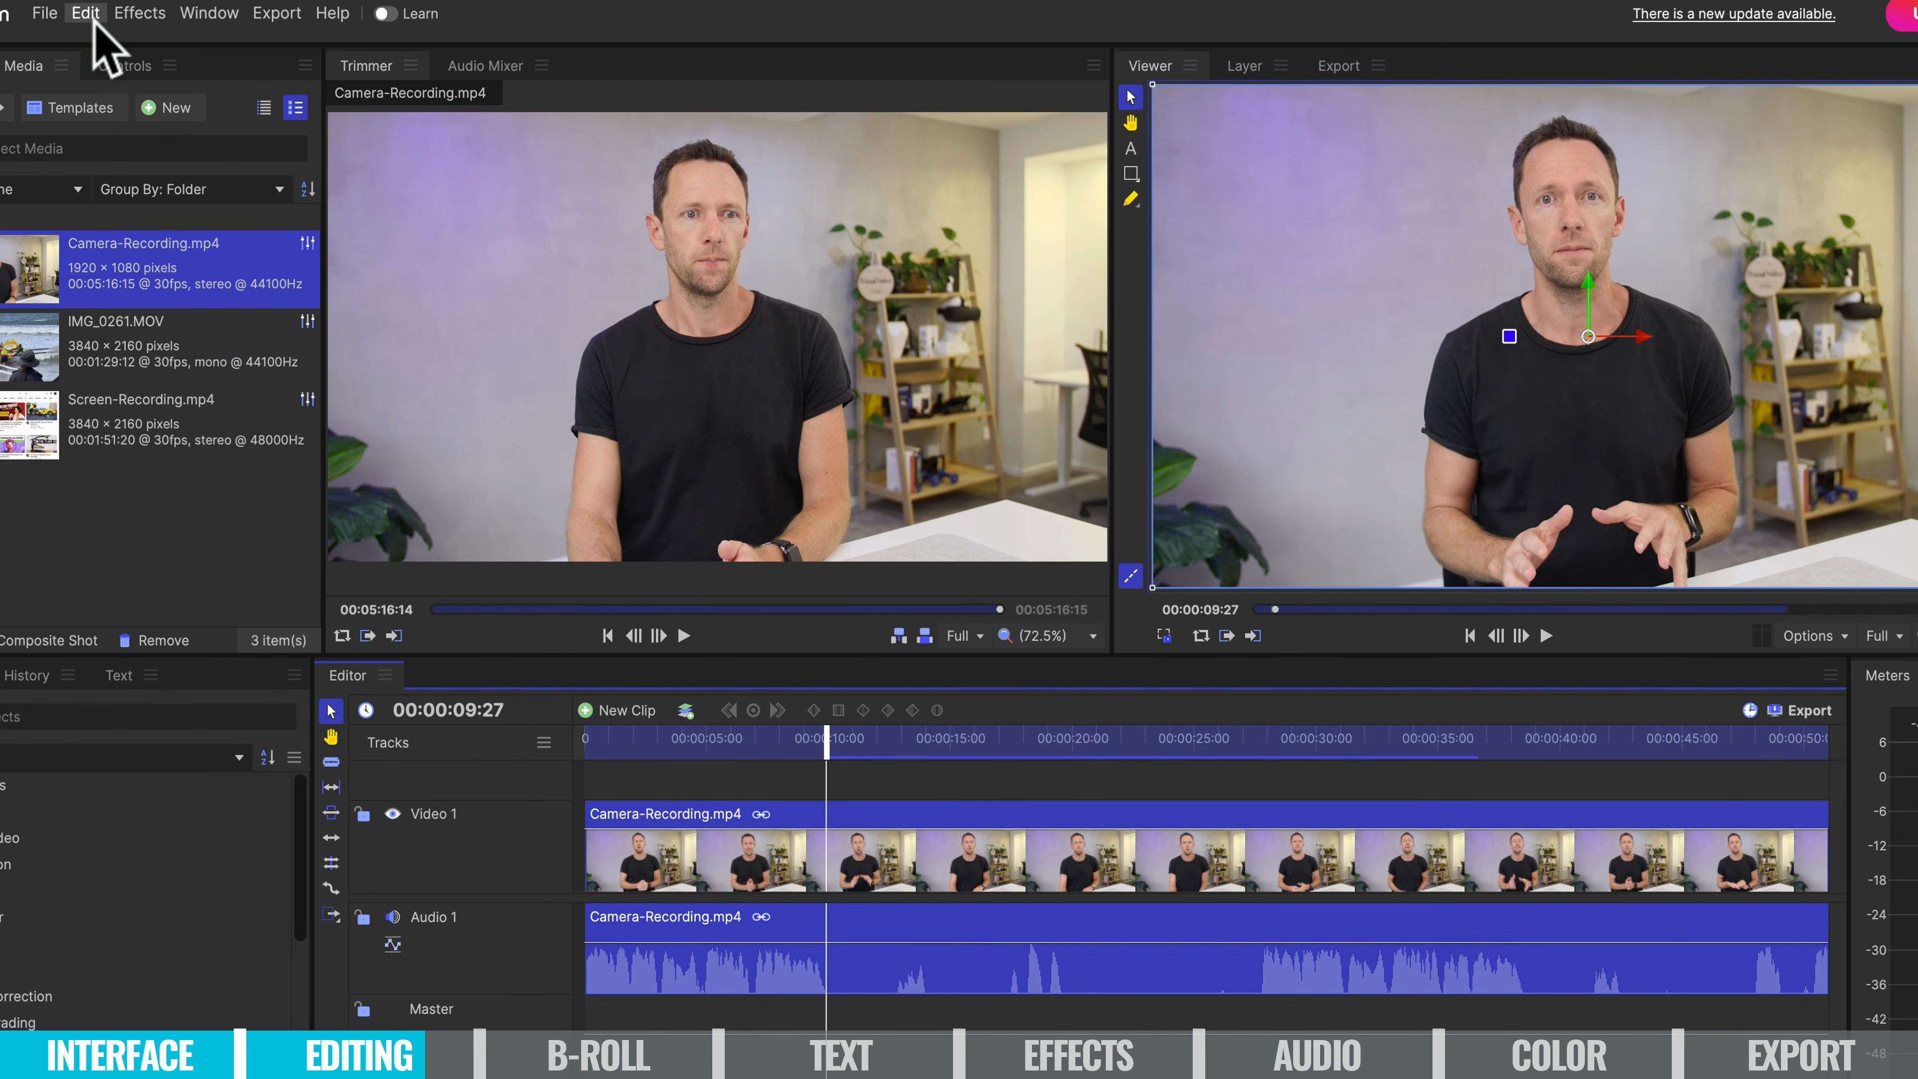
left_click(89, 15)
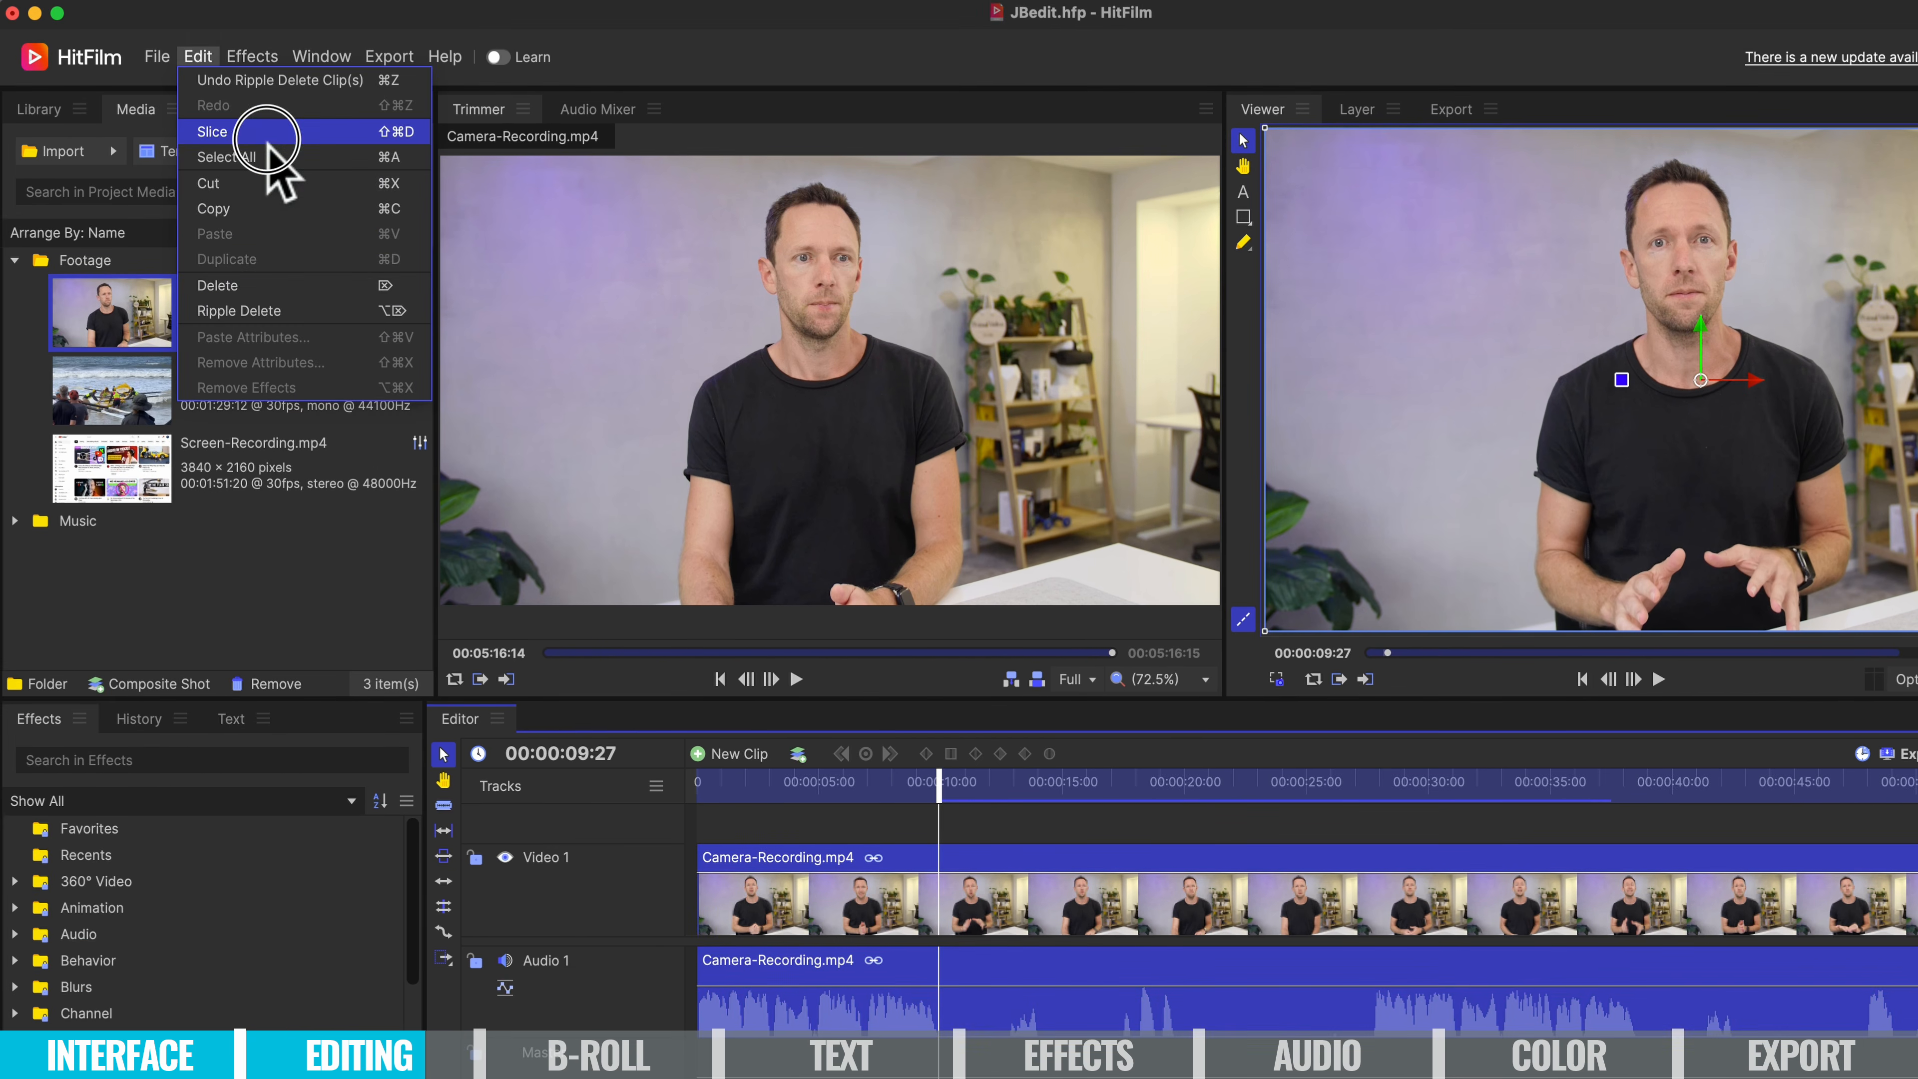
left_click(259, 140)
Slice the second section at 00:00:27:22 and ripple delete the unwanted middle piece between the two cuts.
left_click_drag(1118, 783, 1350, 782)
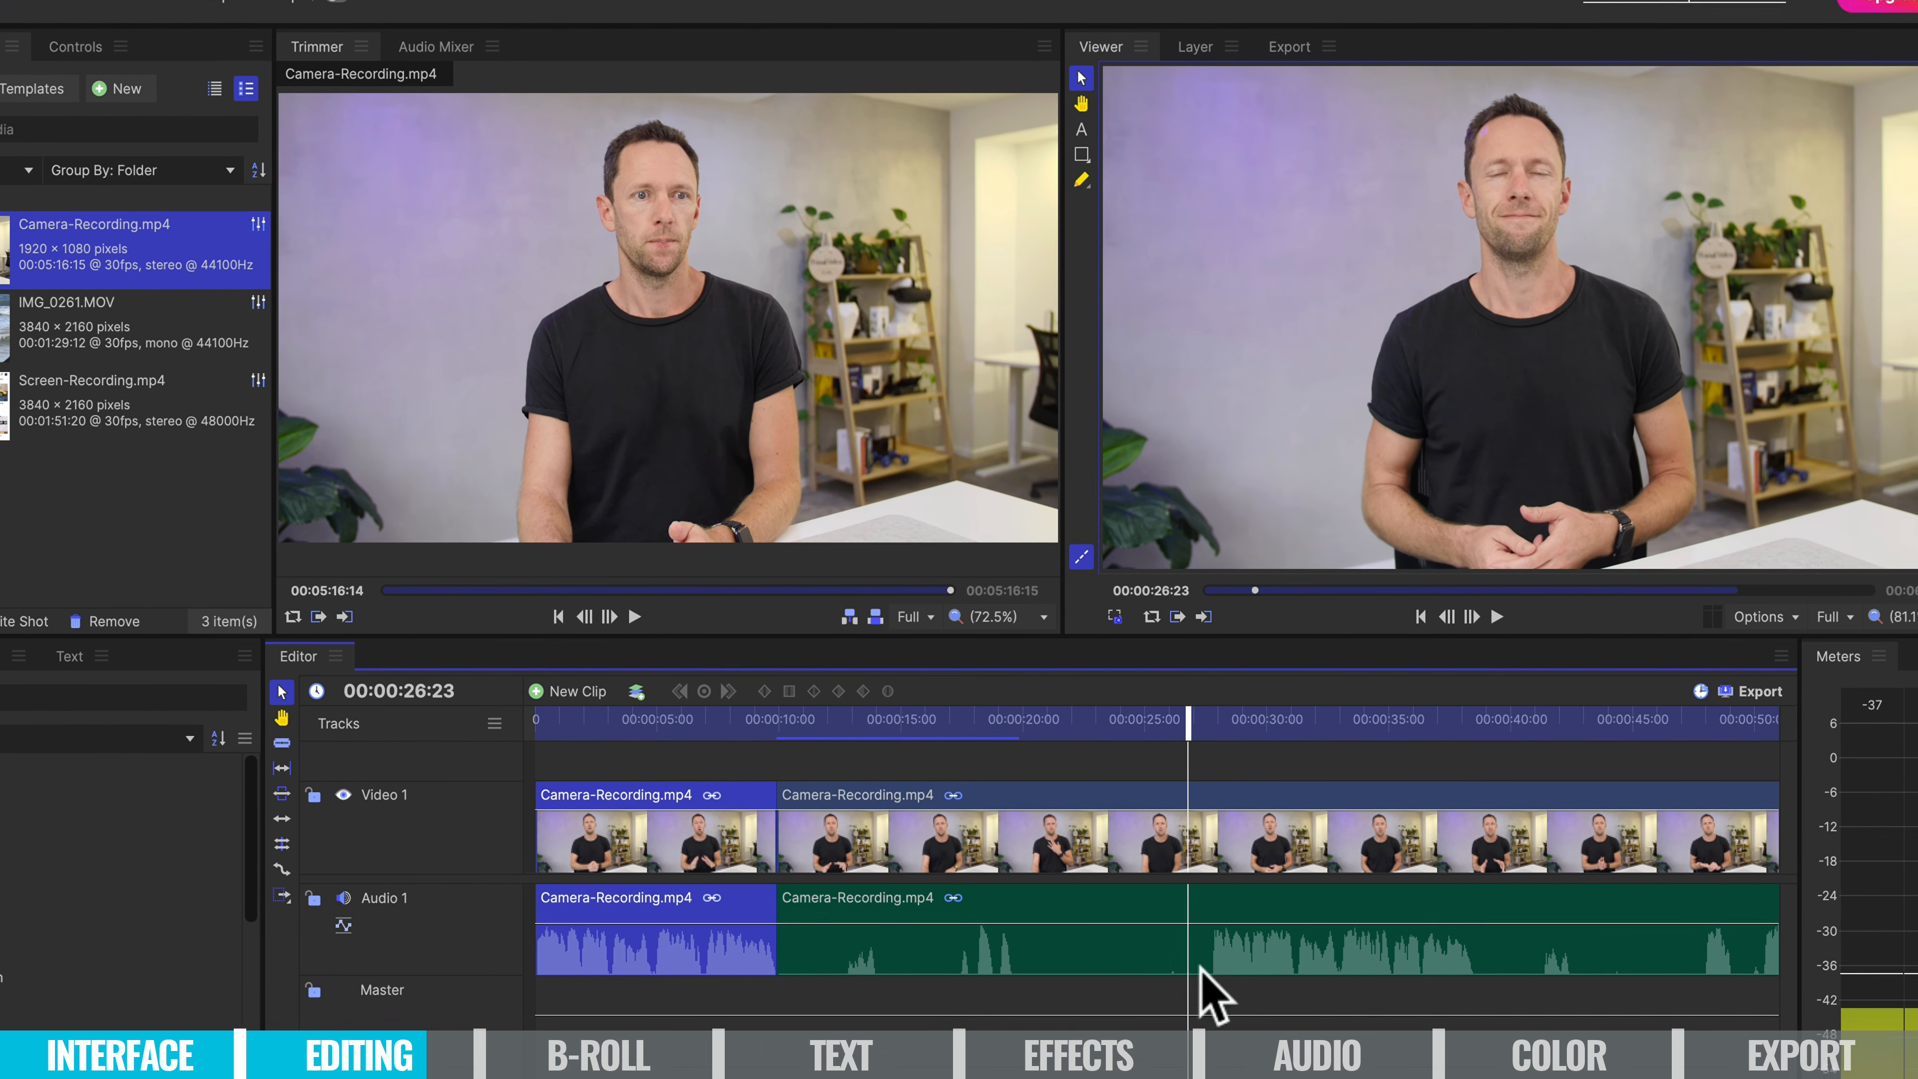
key("space")
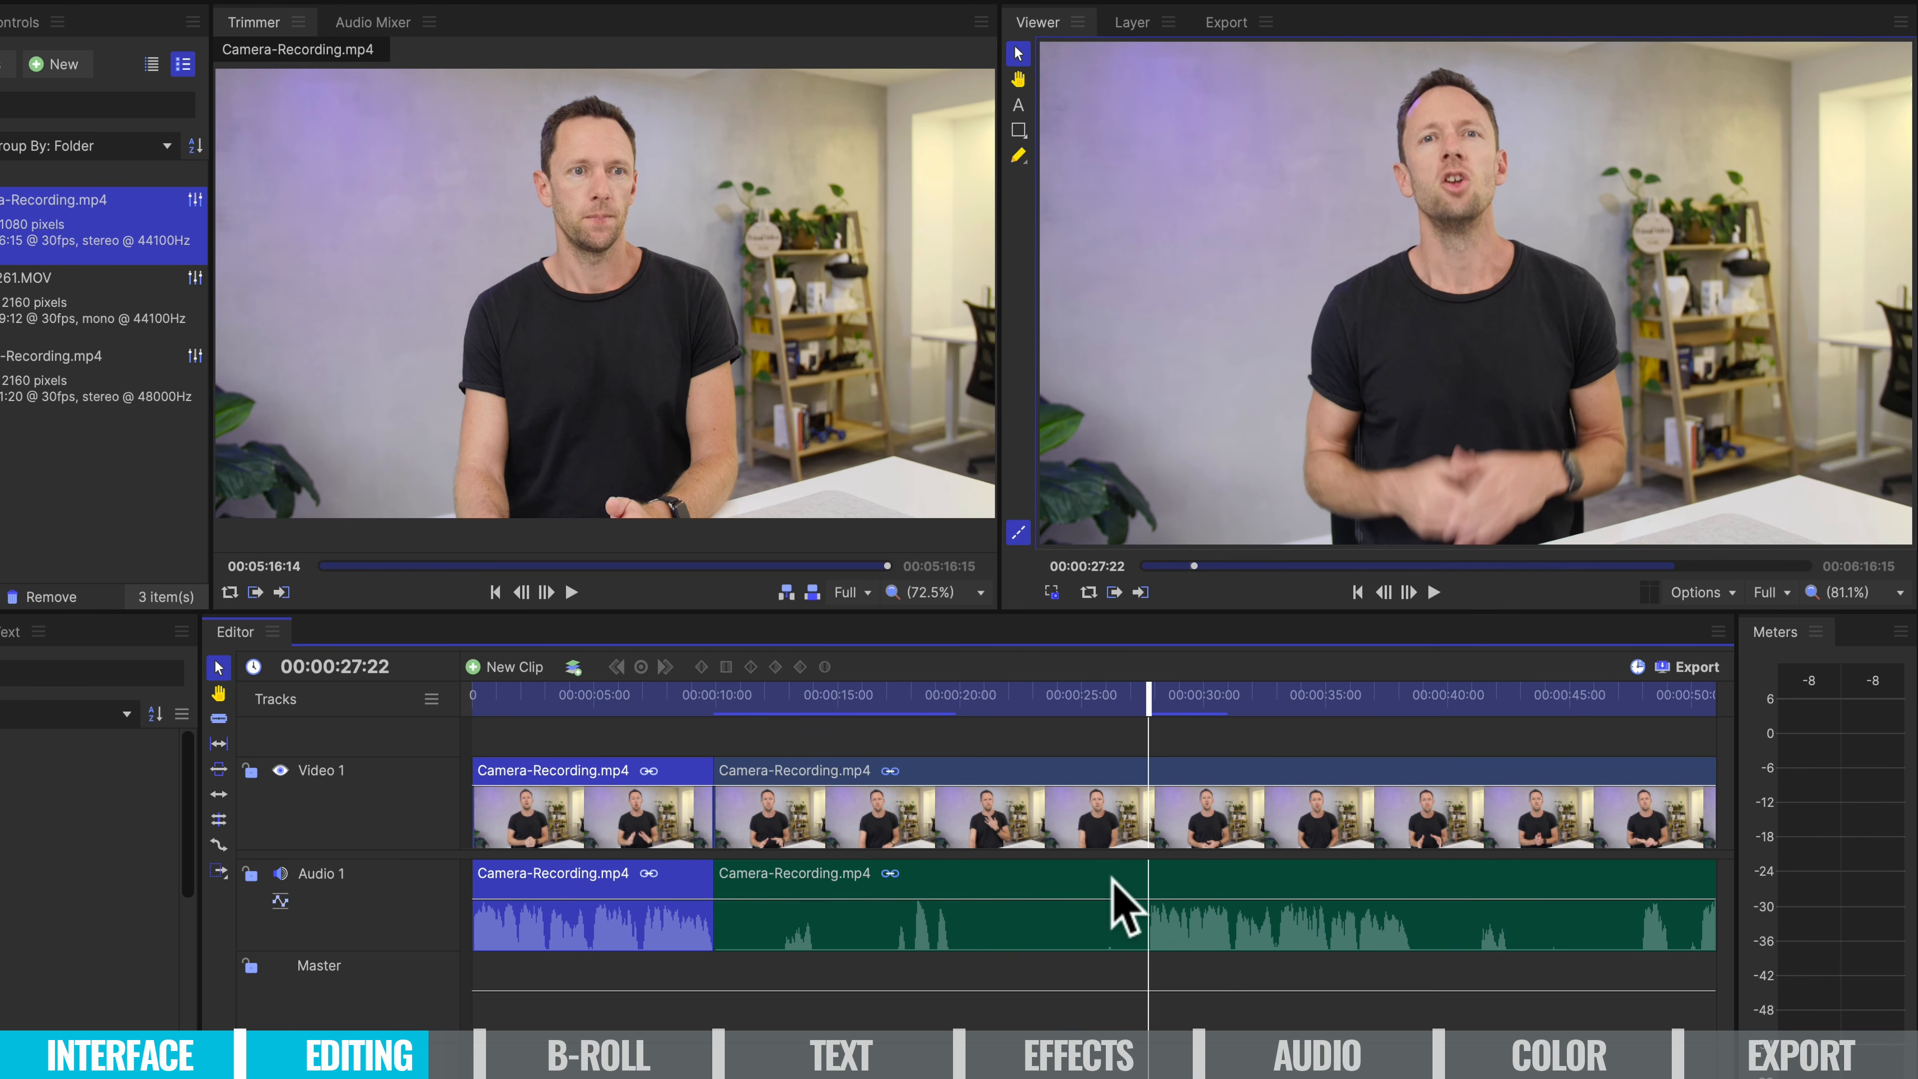
key("super+shift+d")
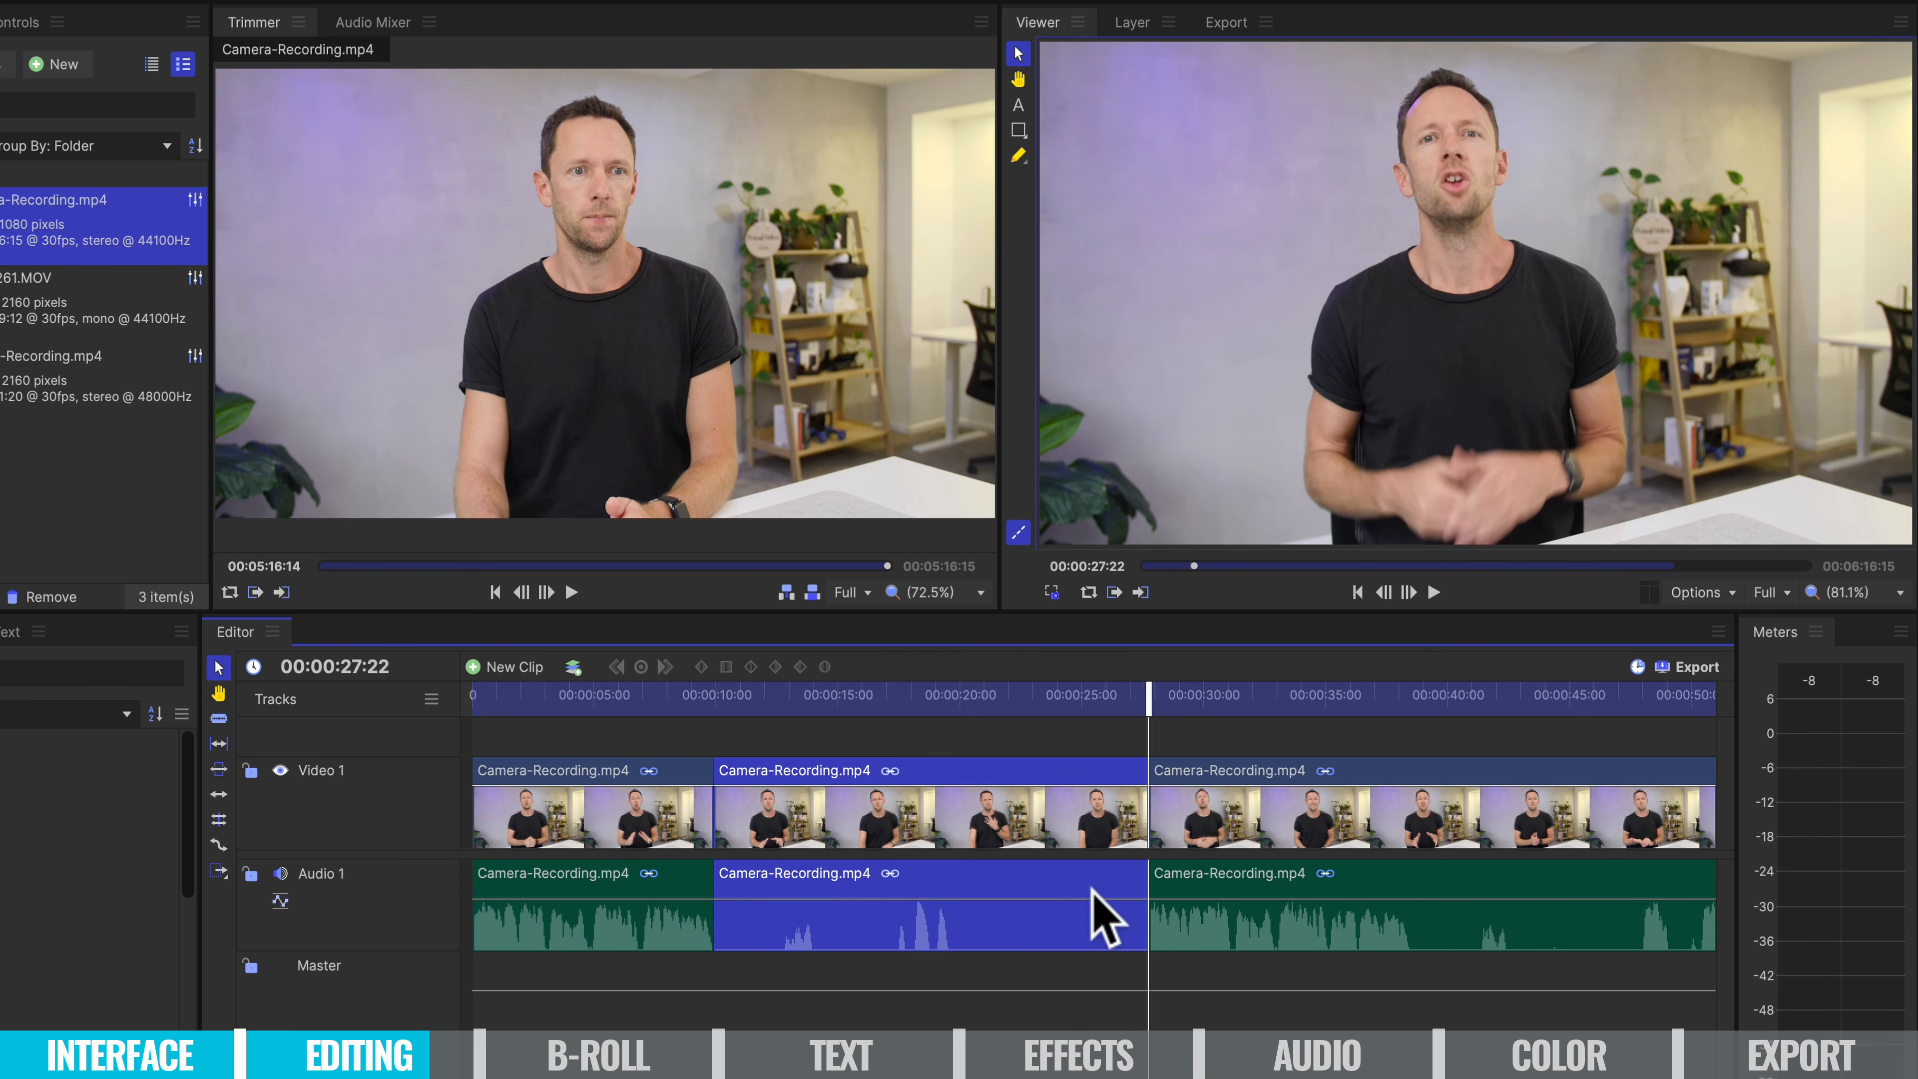
right_click(1092, 889)
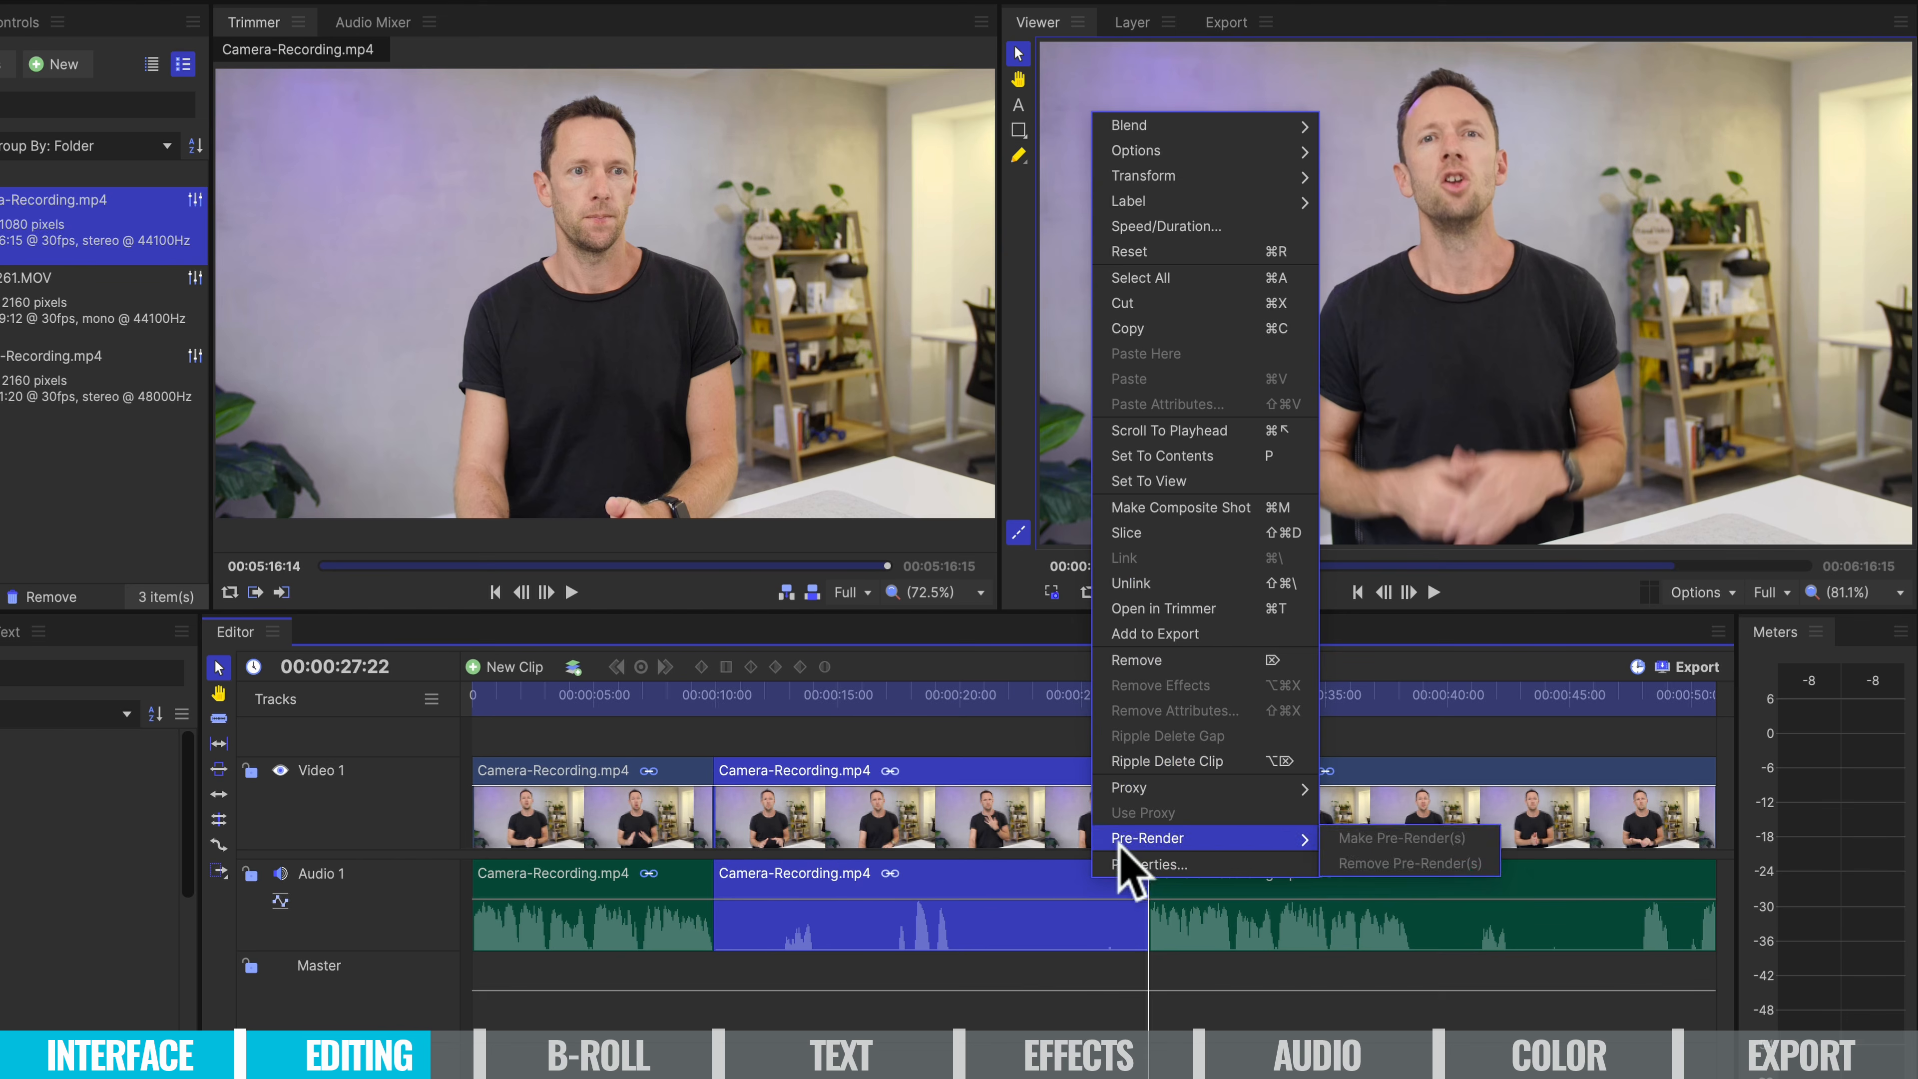
left_click(1163, 762)
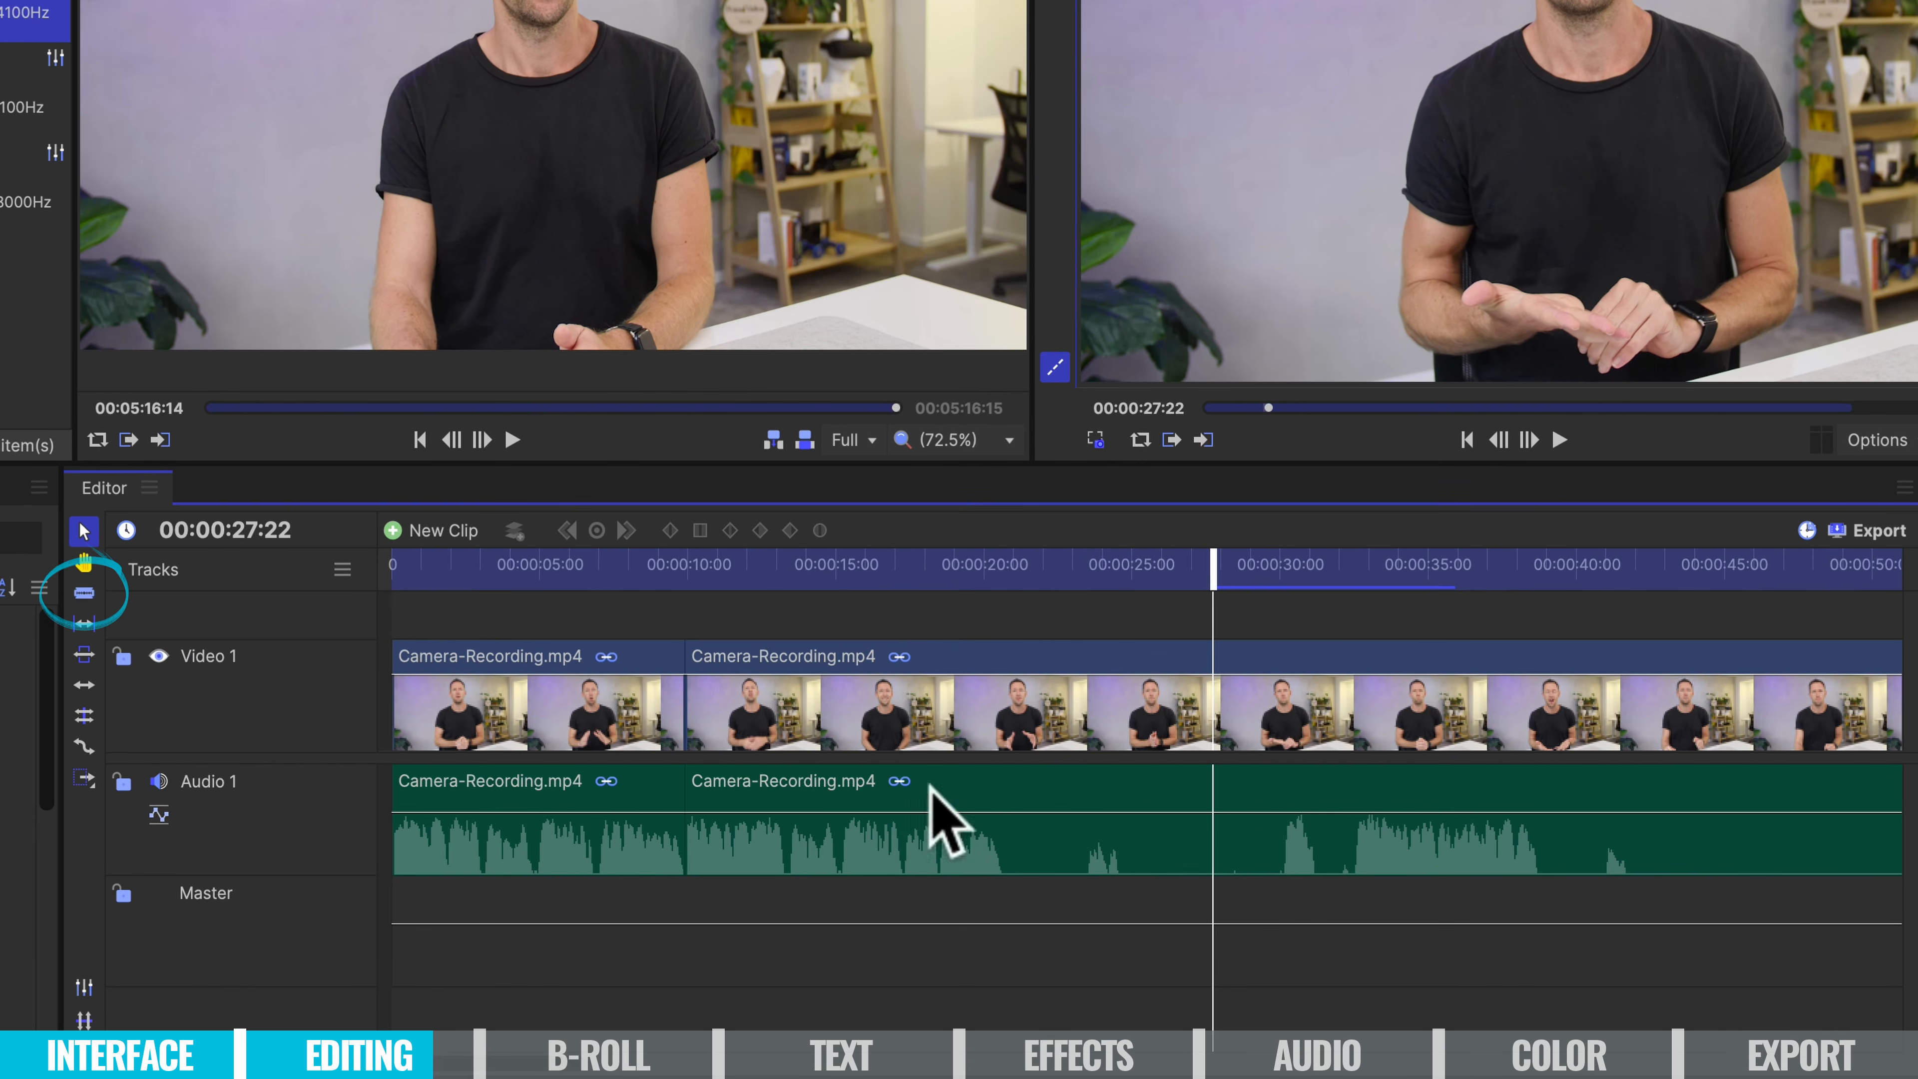
Cut the camera clip with the Slice tool around the unwanted takes, at about 20.5, 32.5 and 39 seconds.
left_click(84, 592)
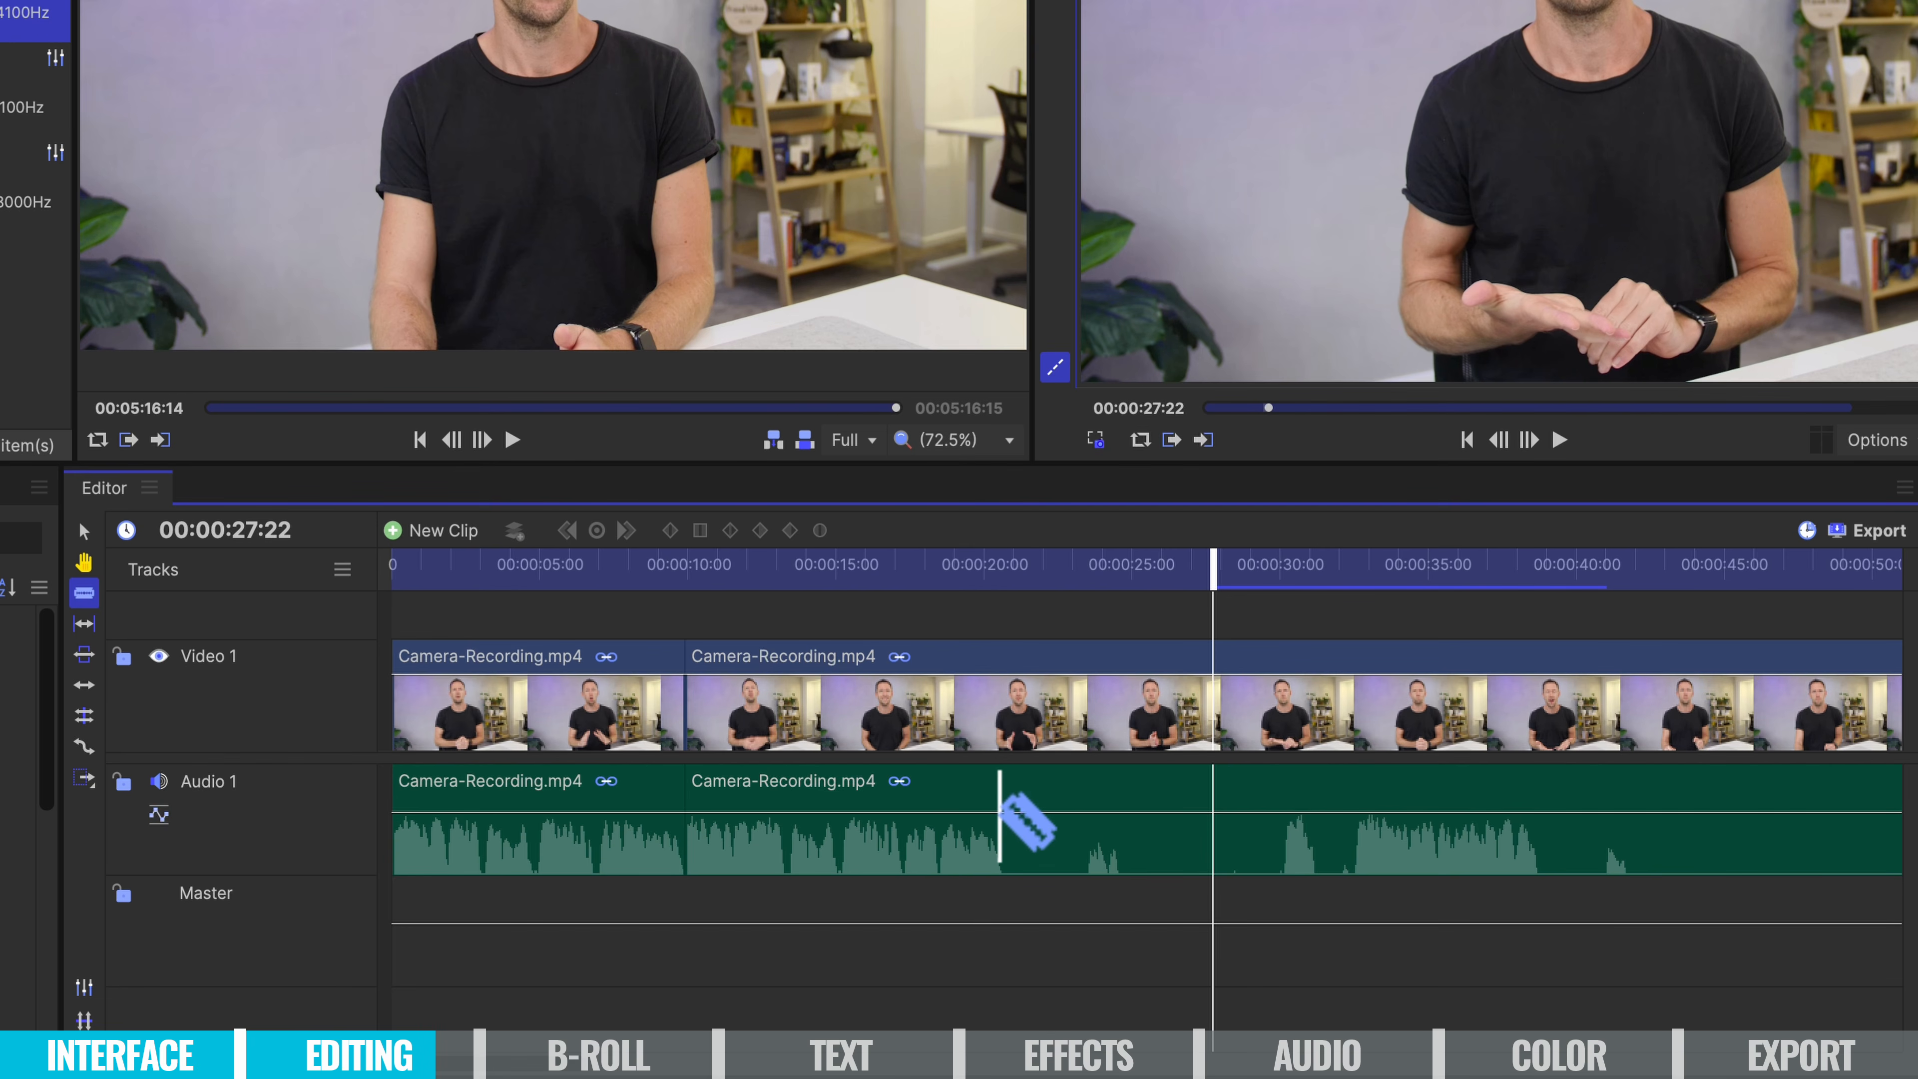
left_click(1001, 816)
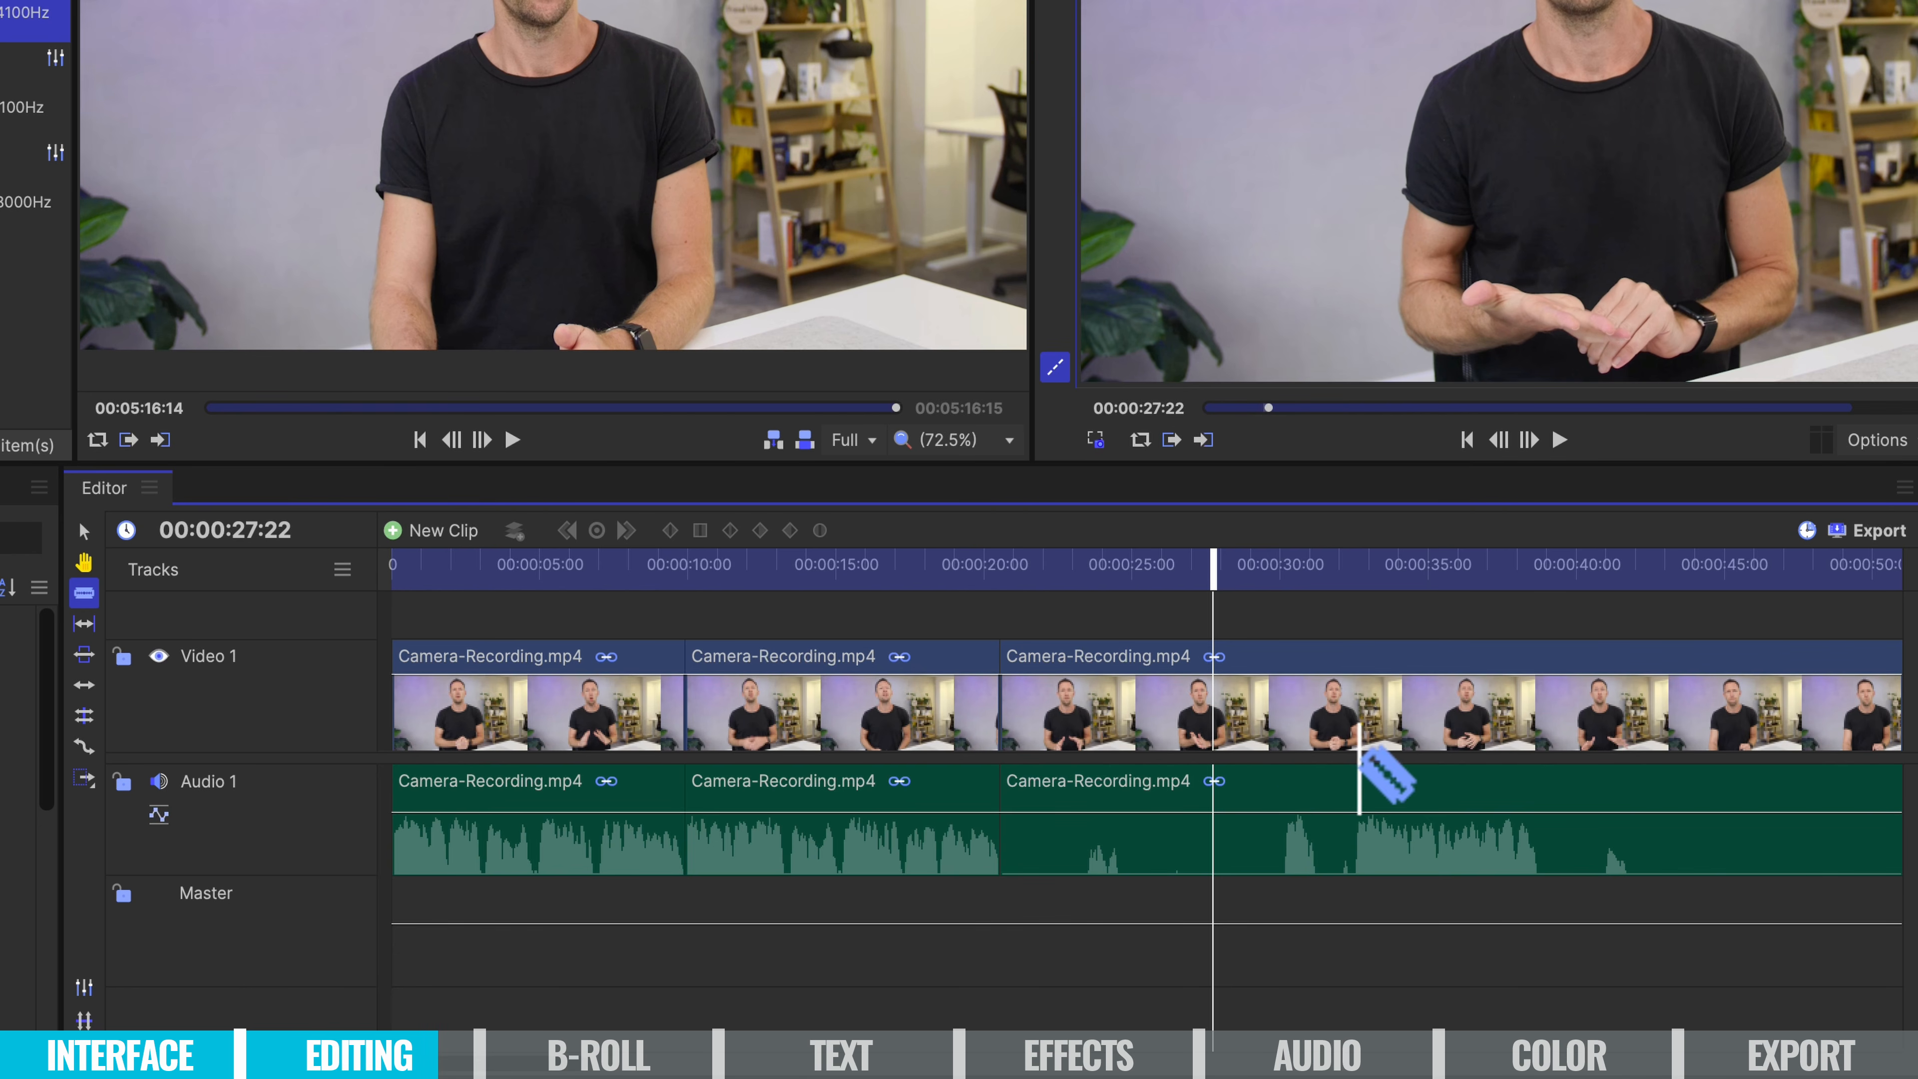
left_click(1353, 771)
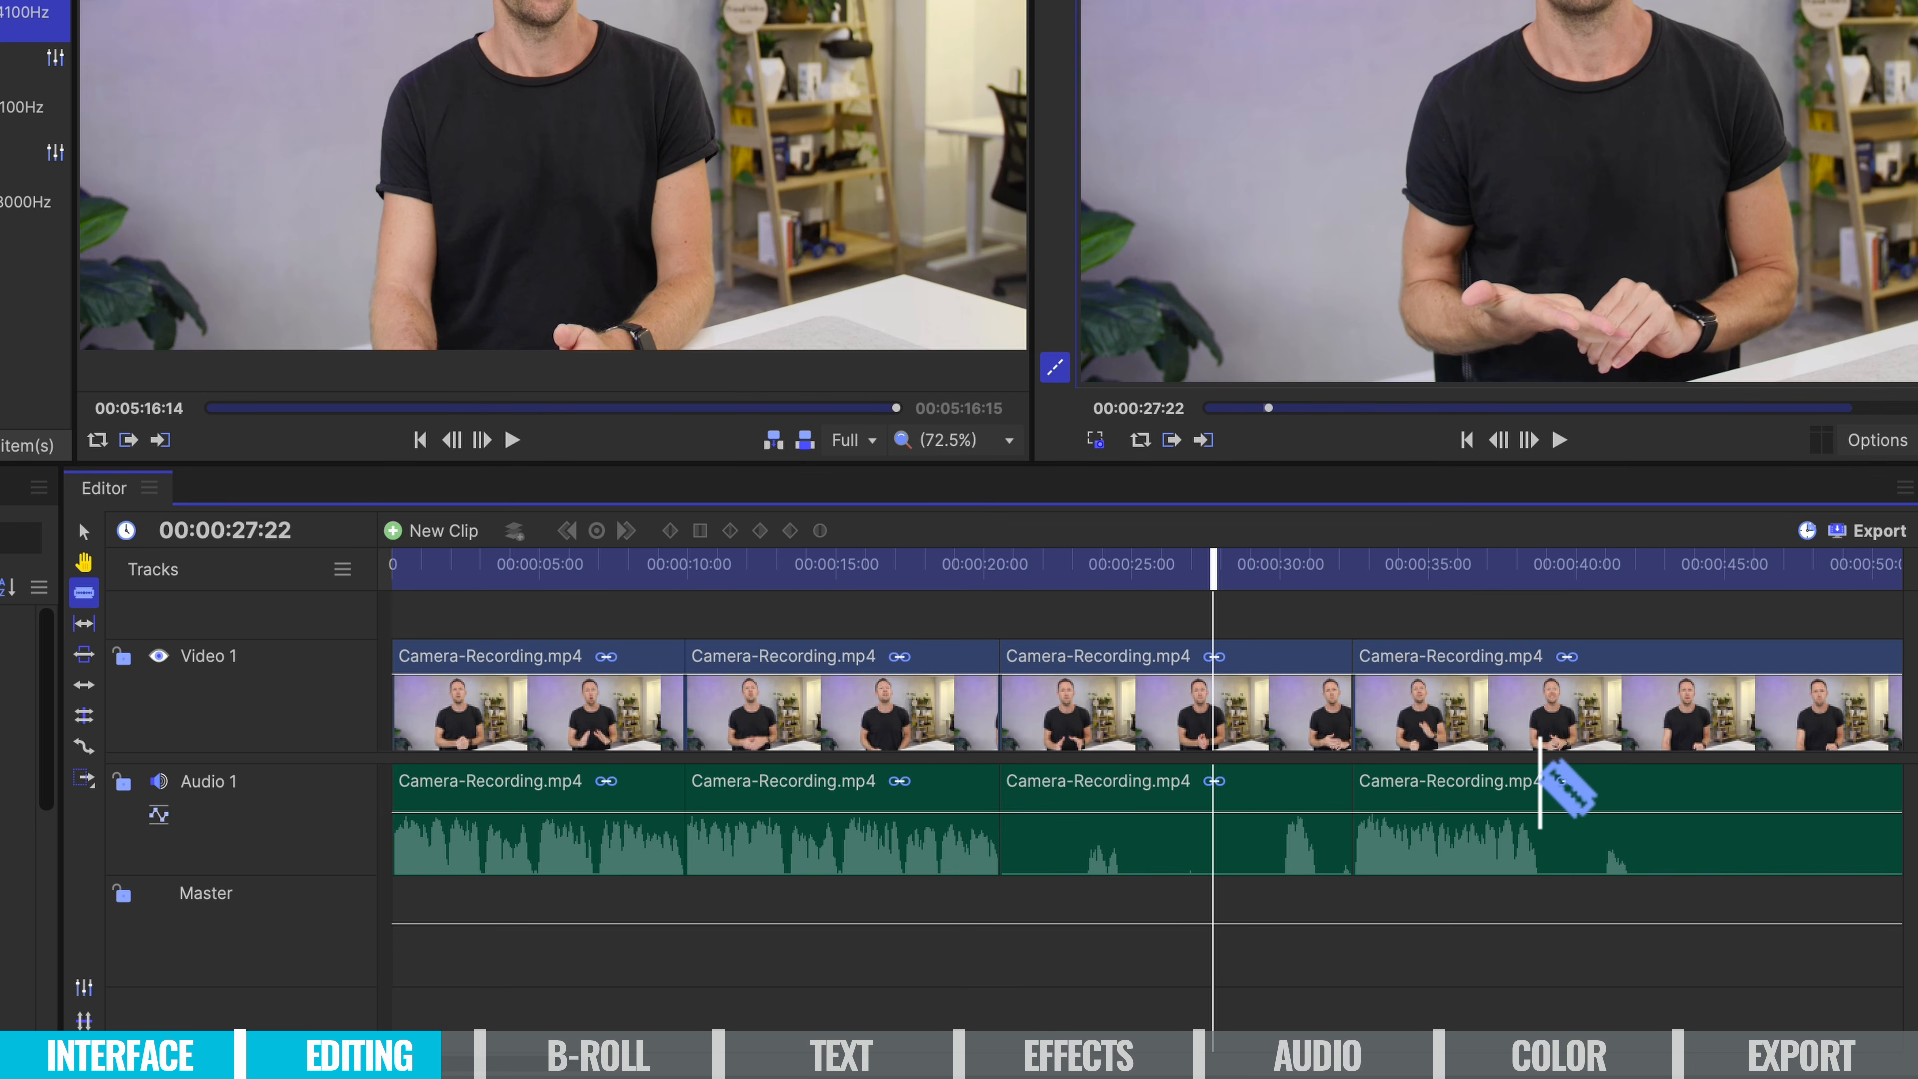
left_click(1540, 786)
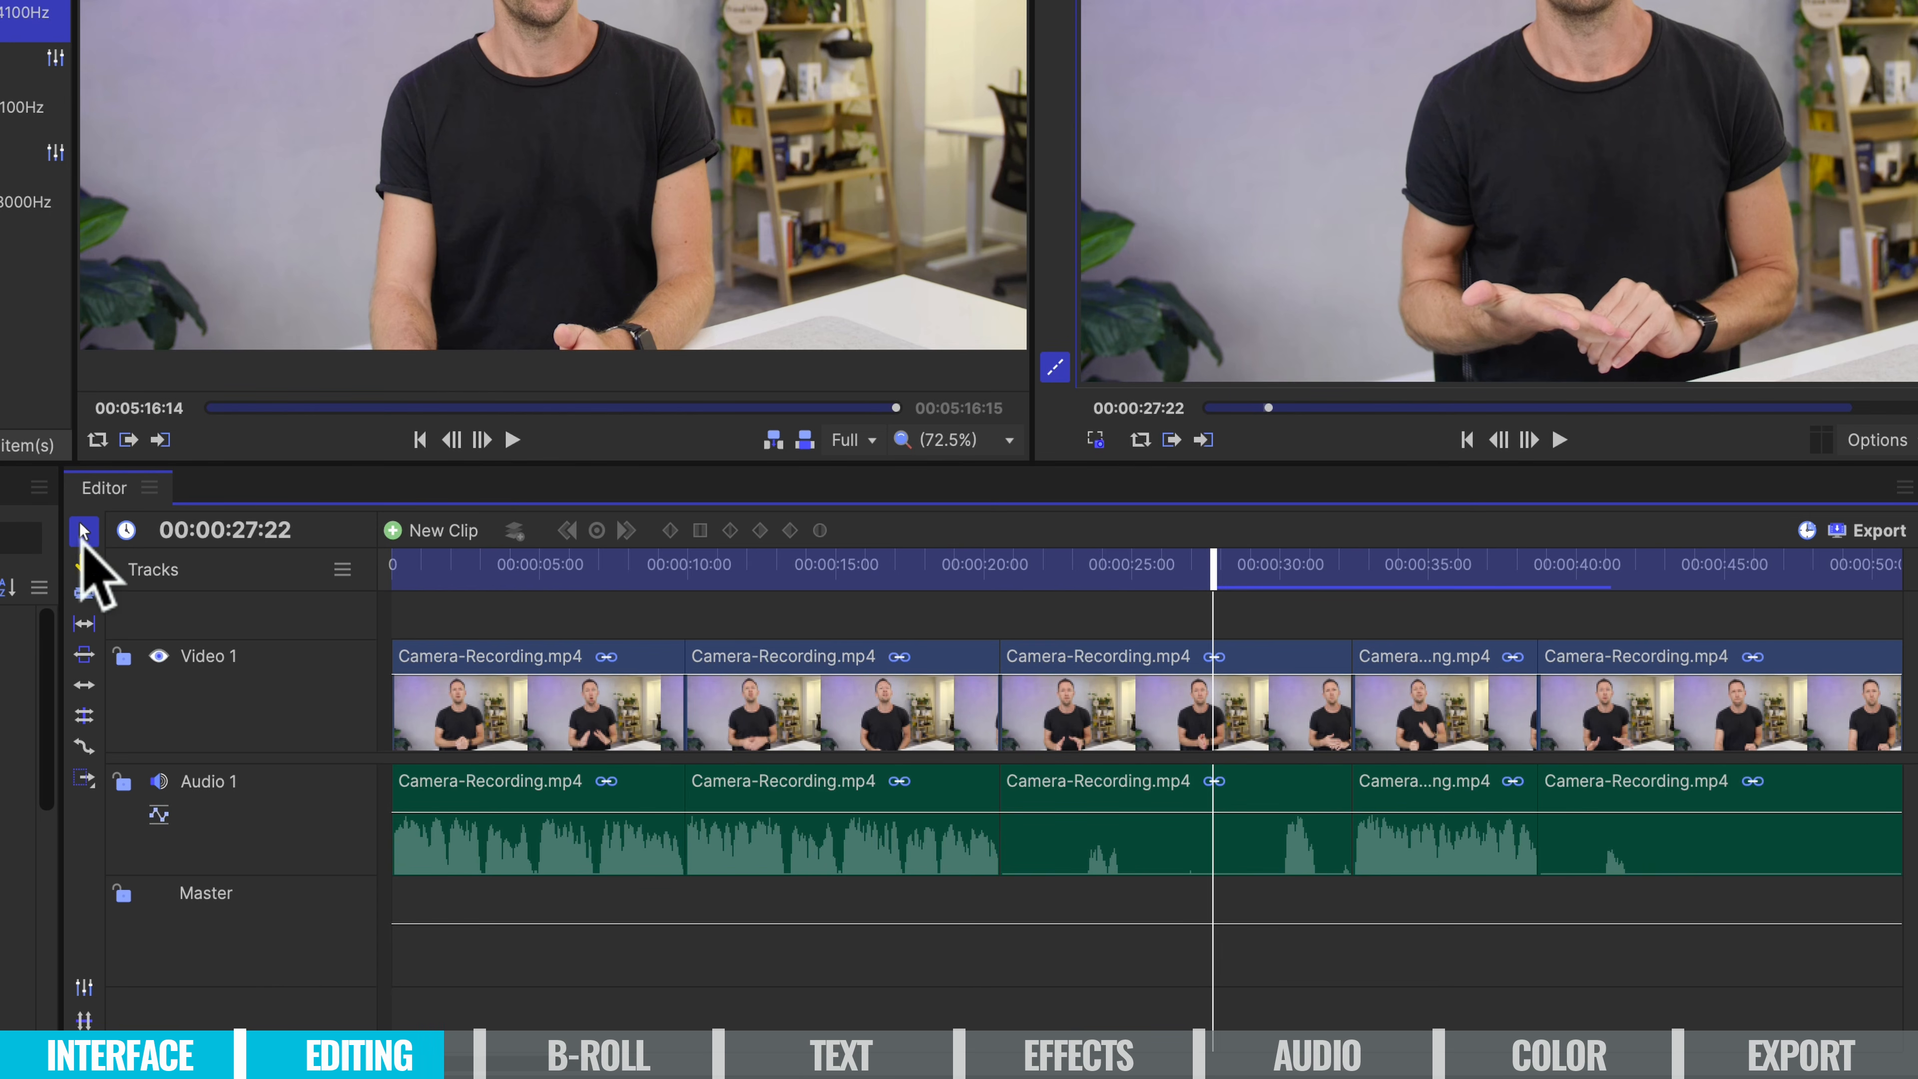
Ripple delete the camera clip section between the cuts at about 20.5 and 32.5 seconds.
left_click(1171, 732)
right_click(1157, 706)
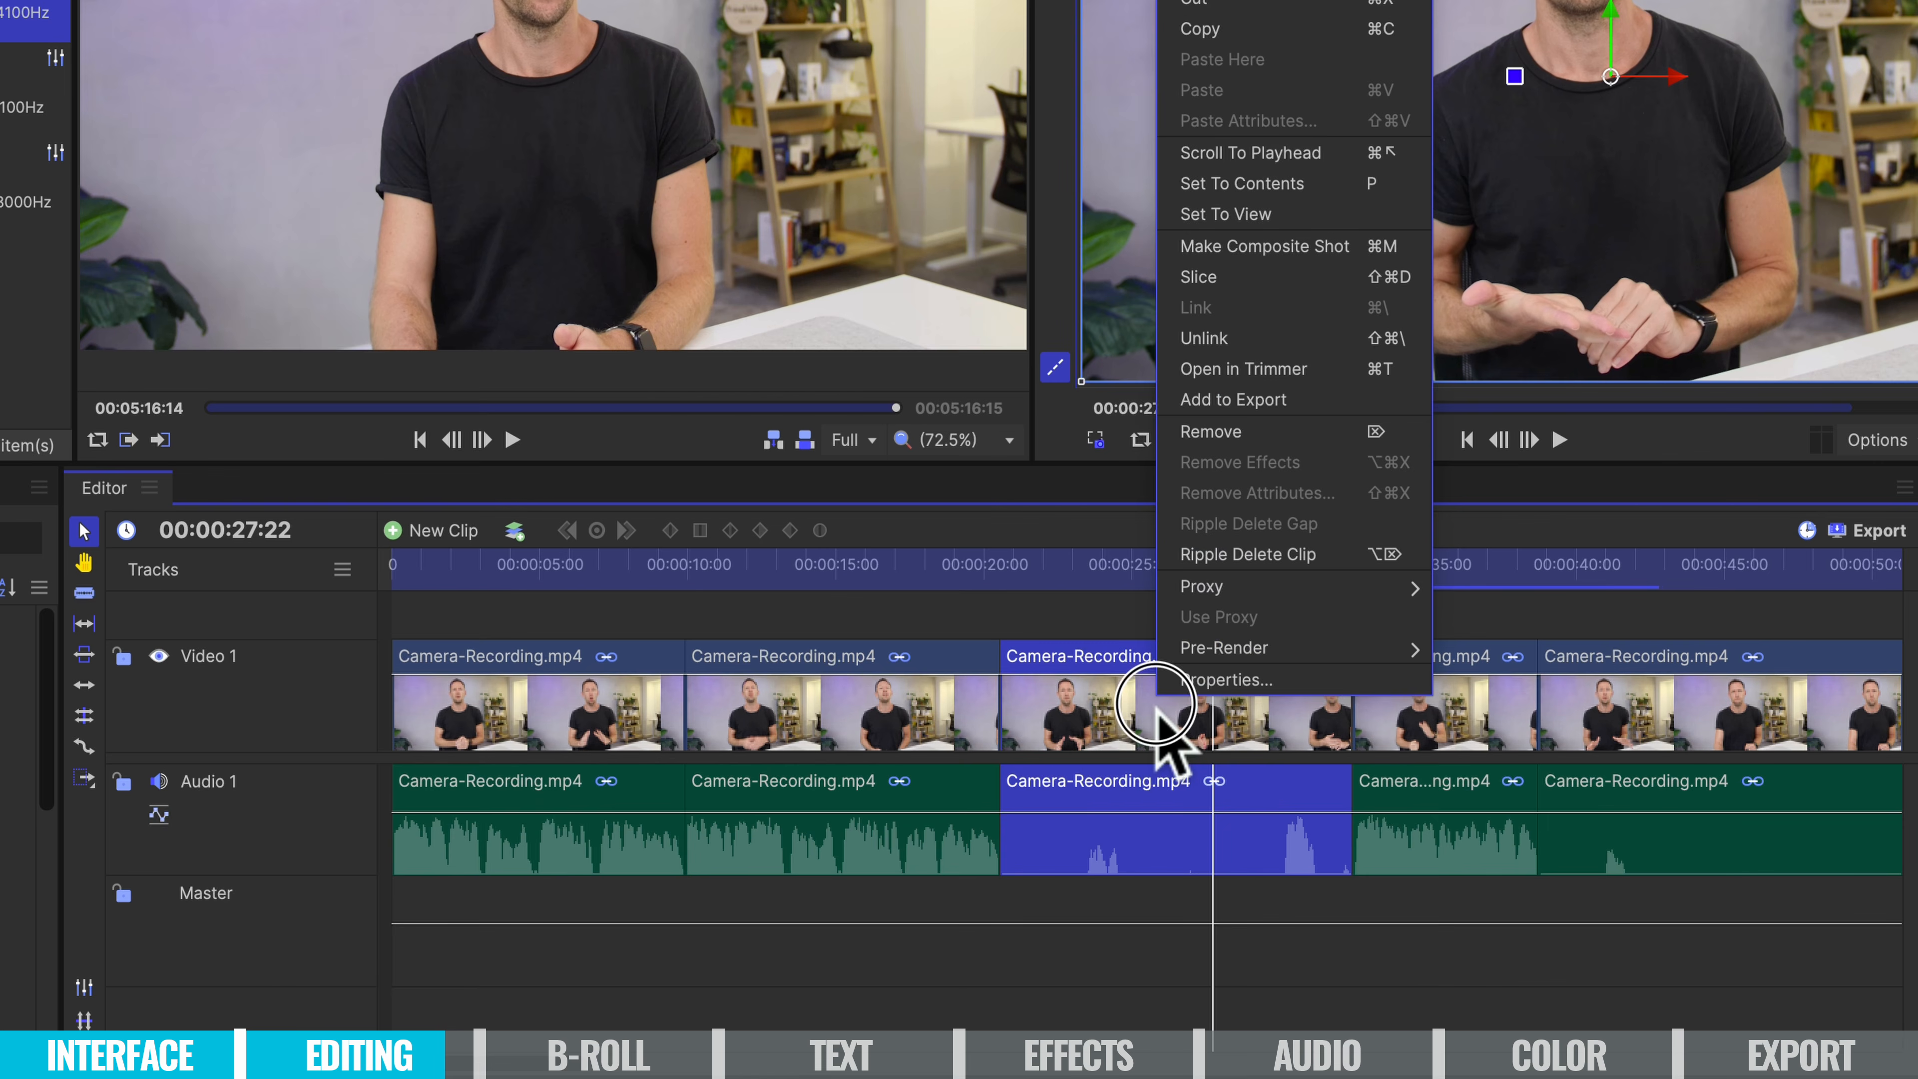
left_click(1240, 554)
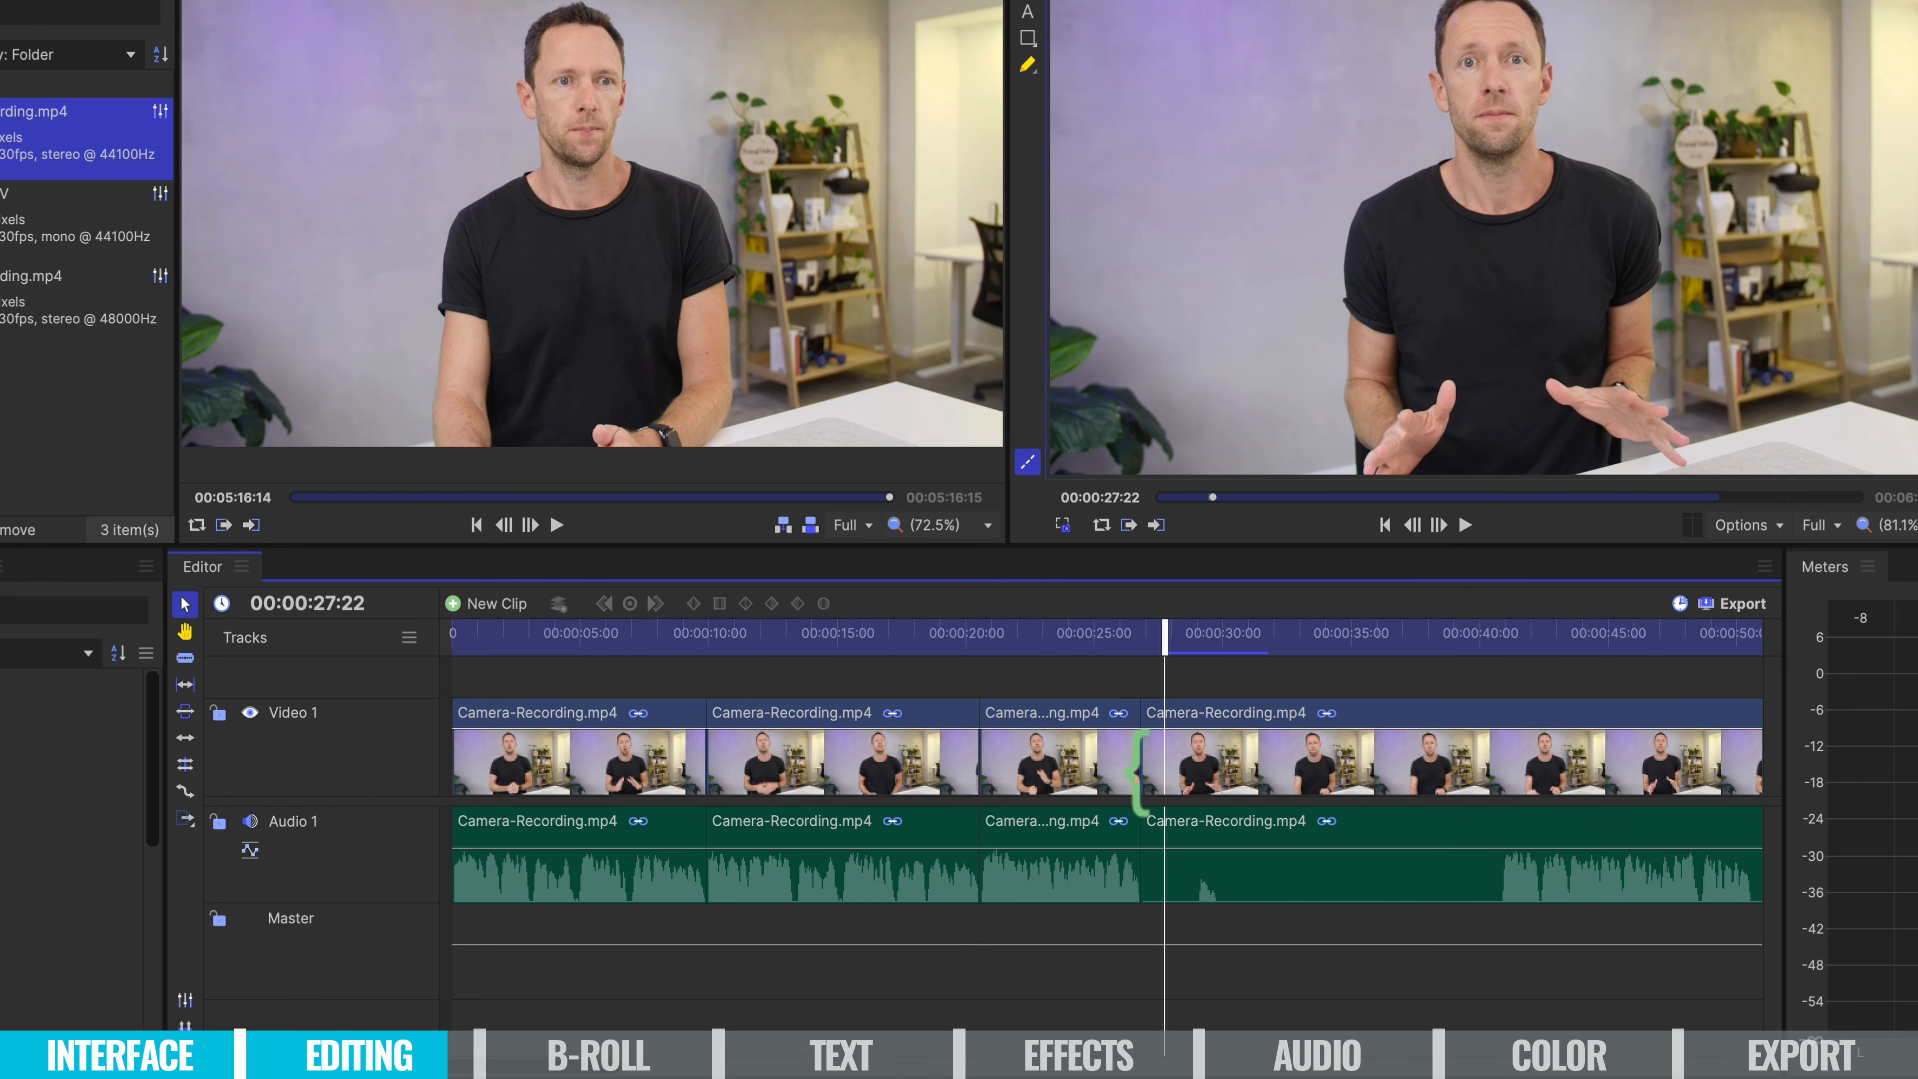
Trim the start of the last camera clip to about 41 seconds, where speech resumes, and ripple delete the gap before it.
left_click_drag(1135, 774, 1517, 784)
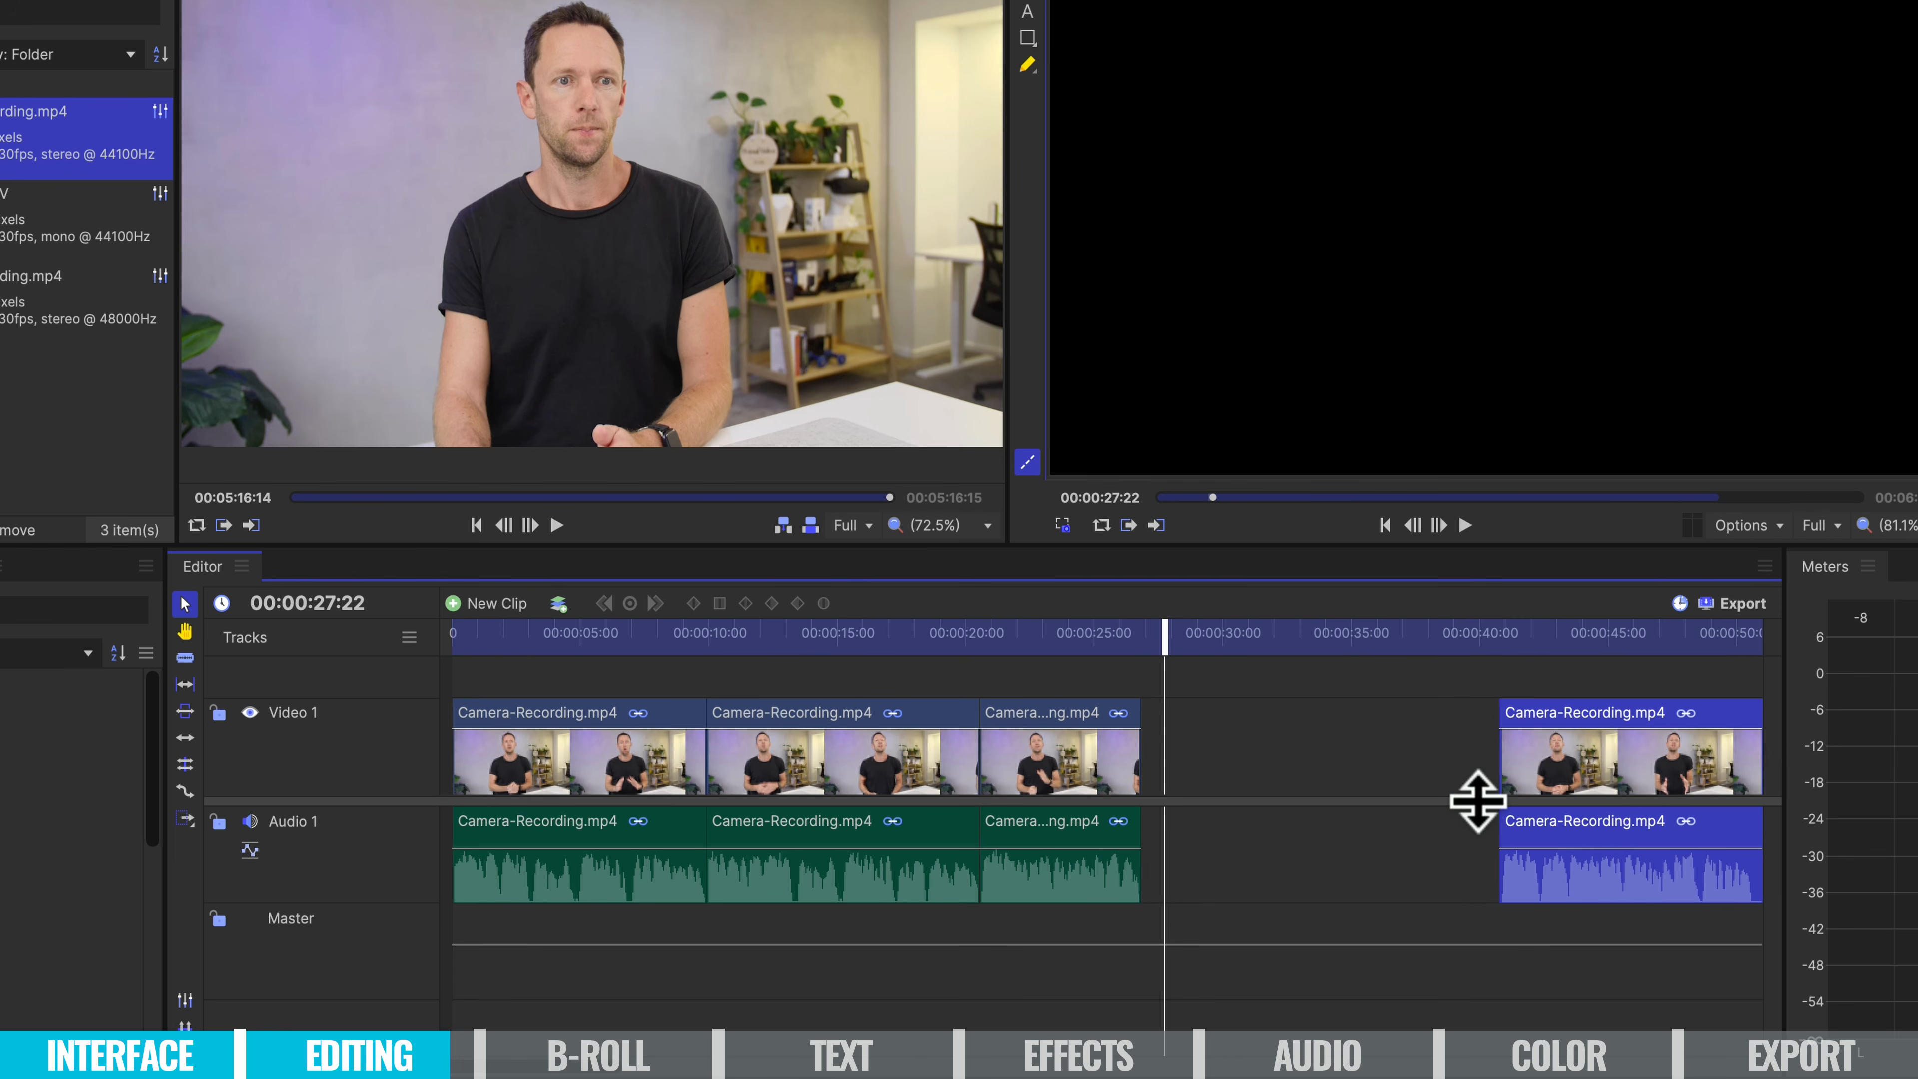
left_click(1177, 778)
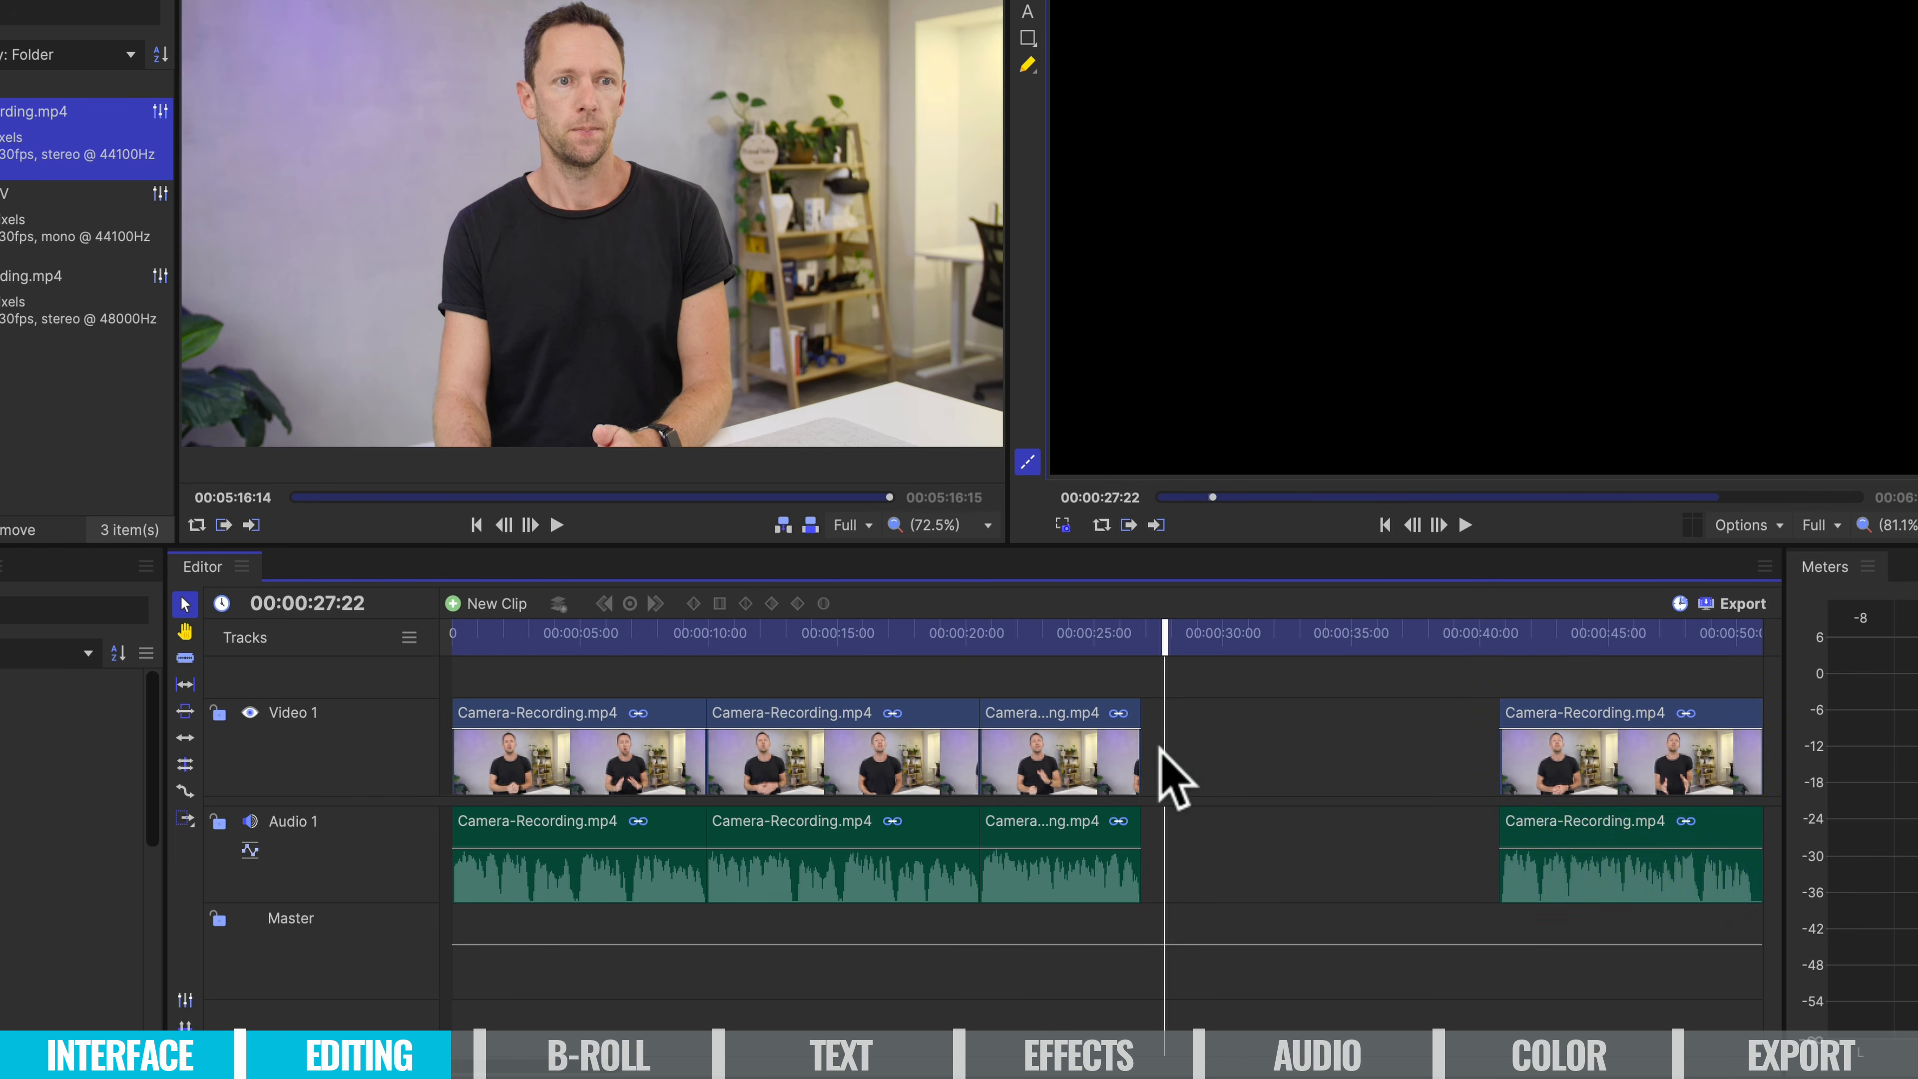
left_click(1280, 728)
right_click(1249, 762)
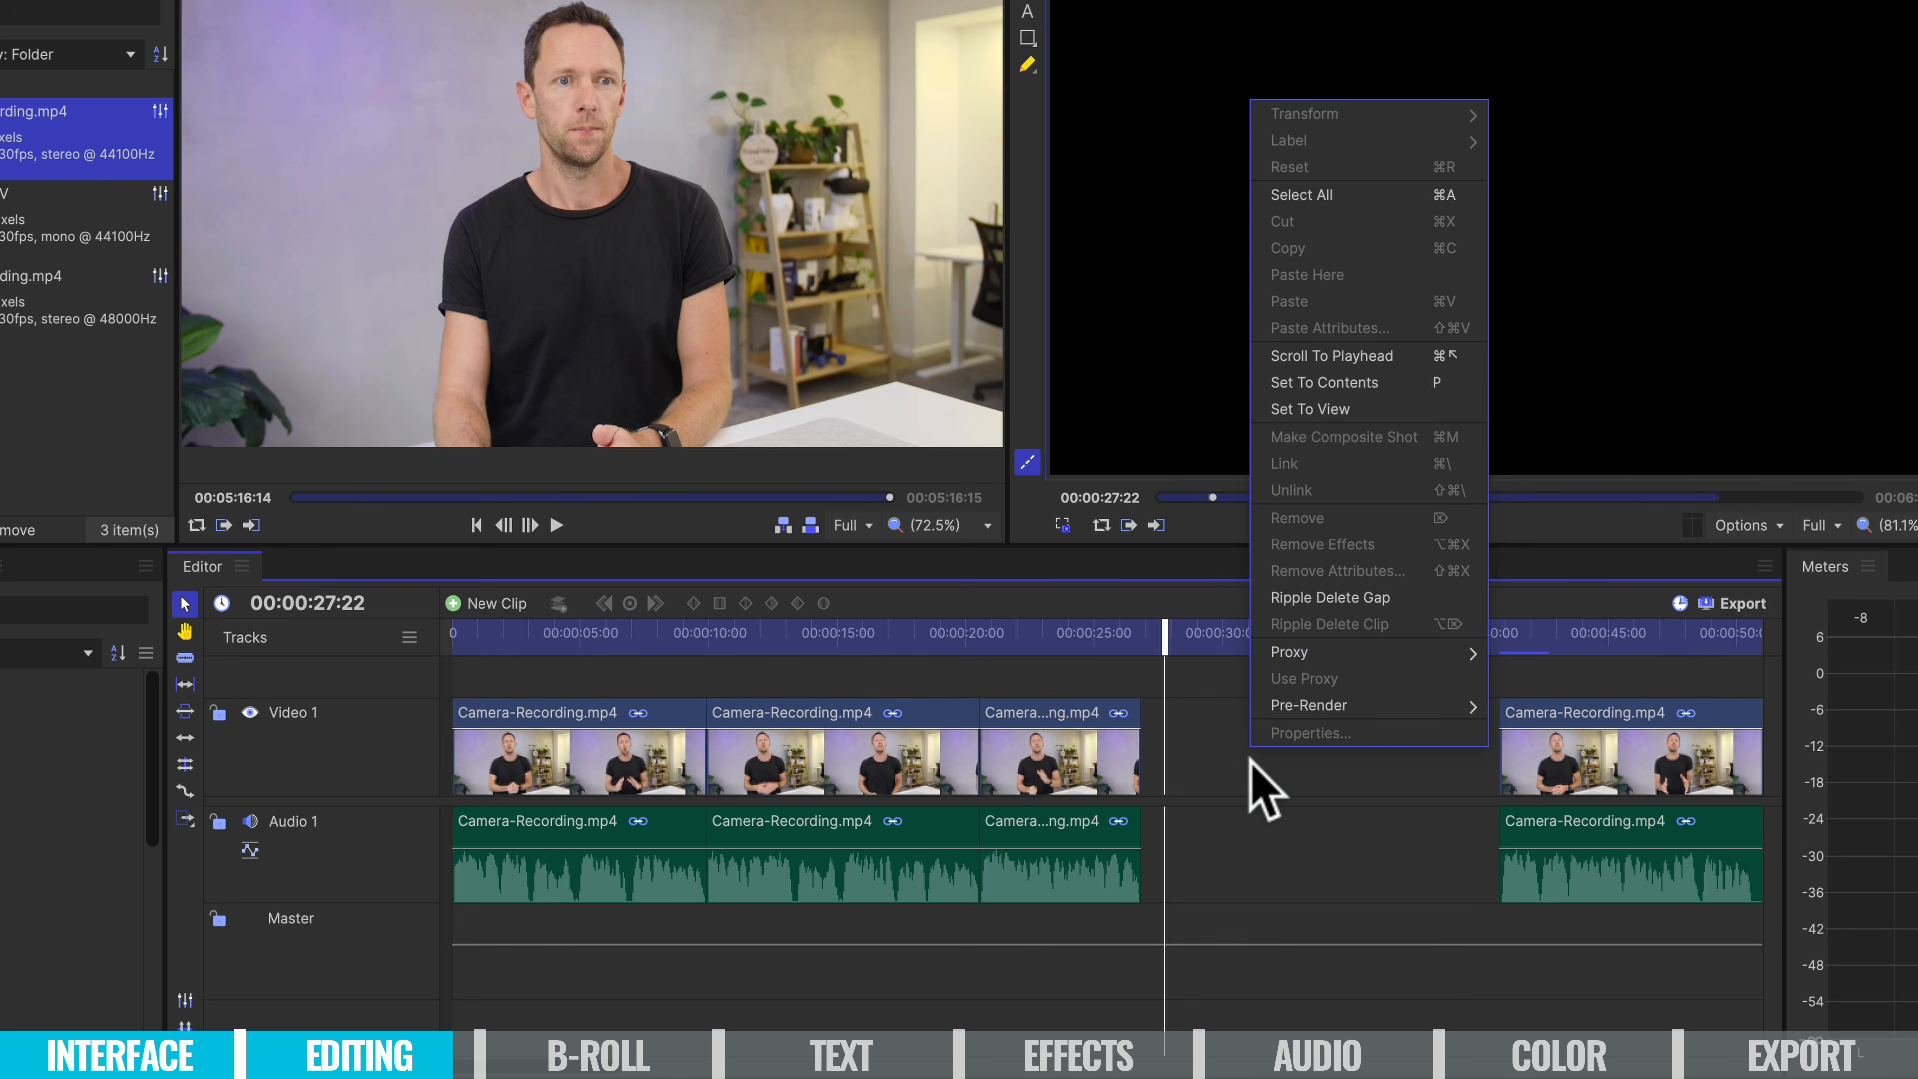
left_click(1363, 598)
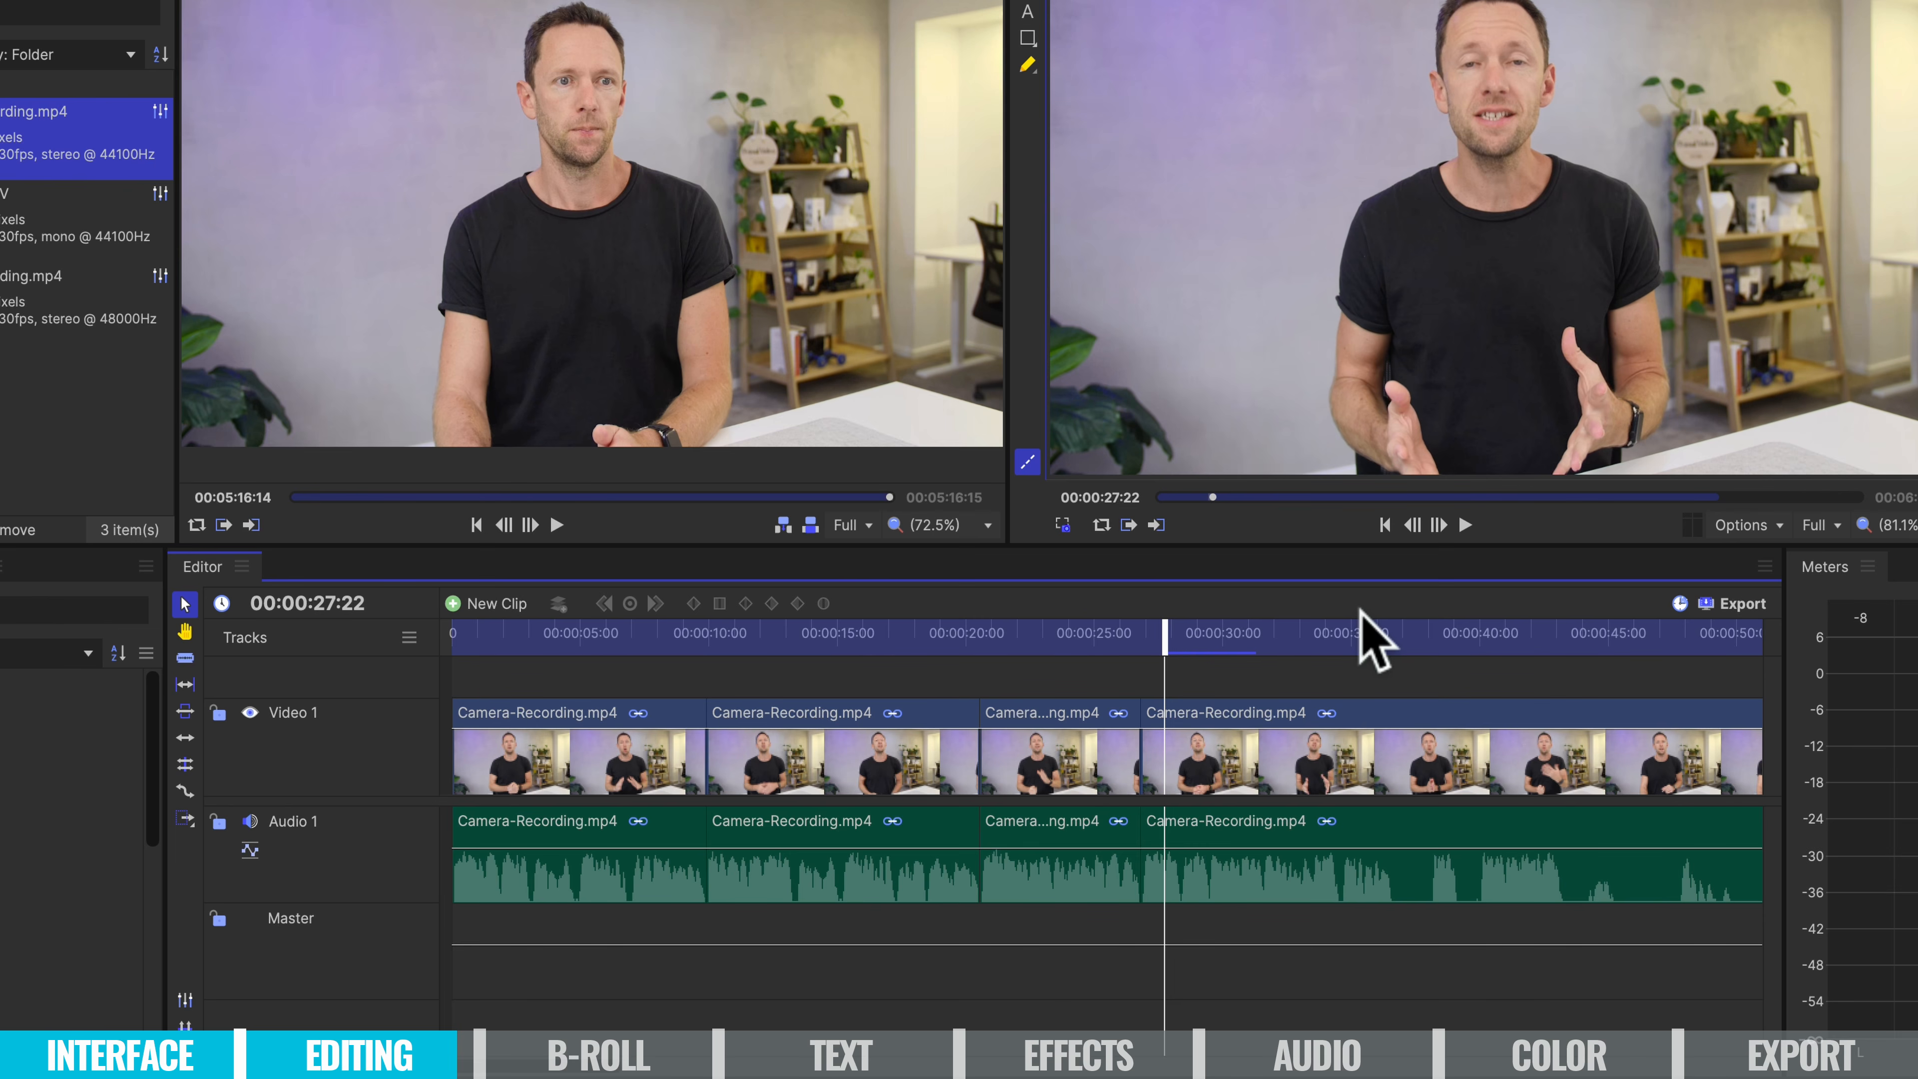
Trim the end of the last camera clip back to about 00:03:43, where the final stretch of speech ends.
left_click_drag(517, 1045, 1272, 1043)
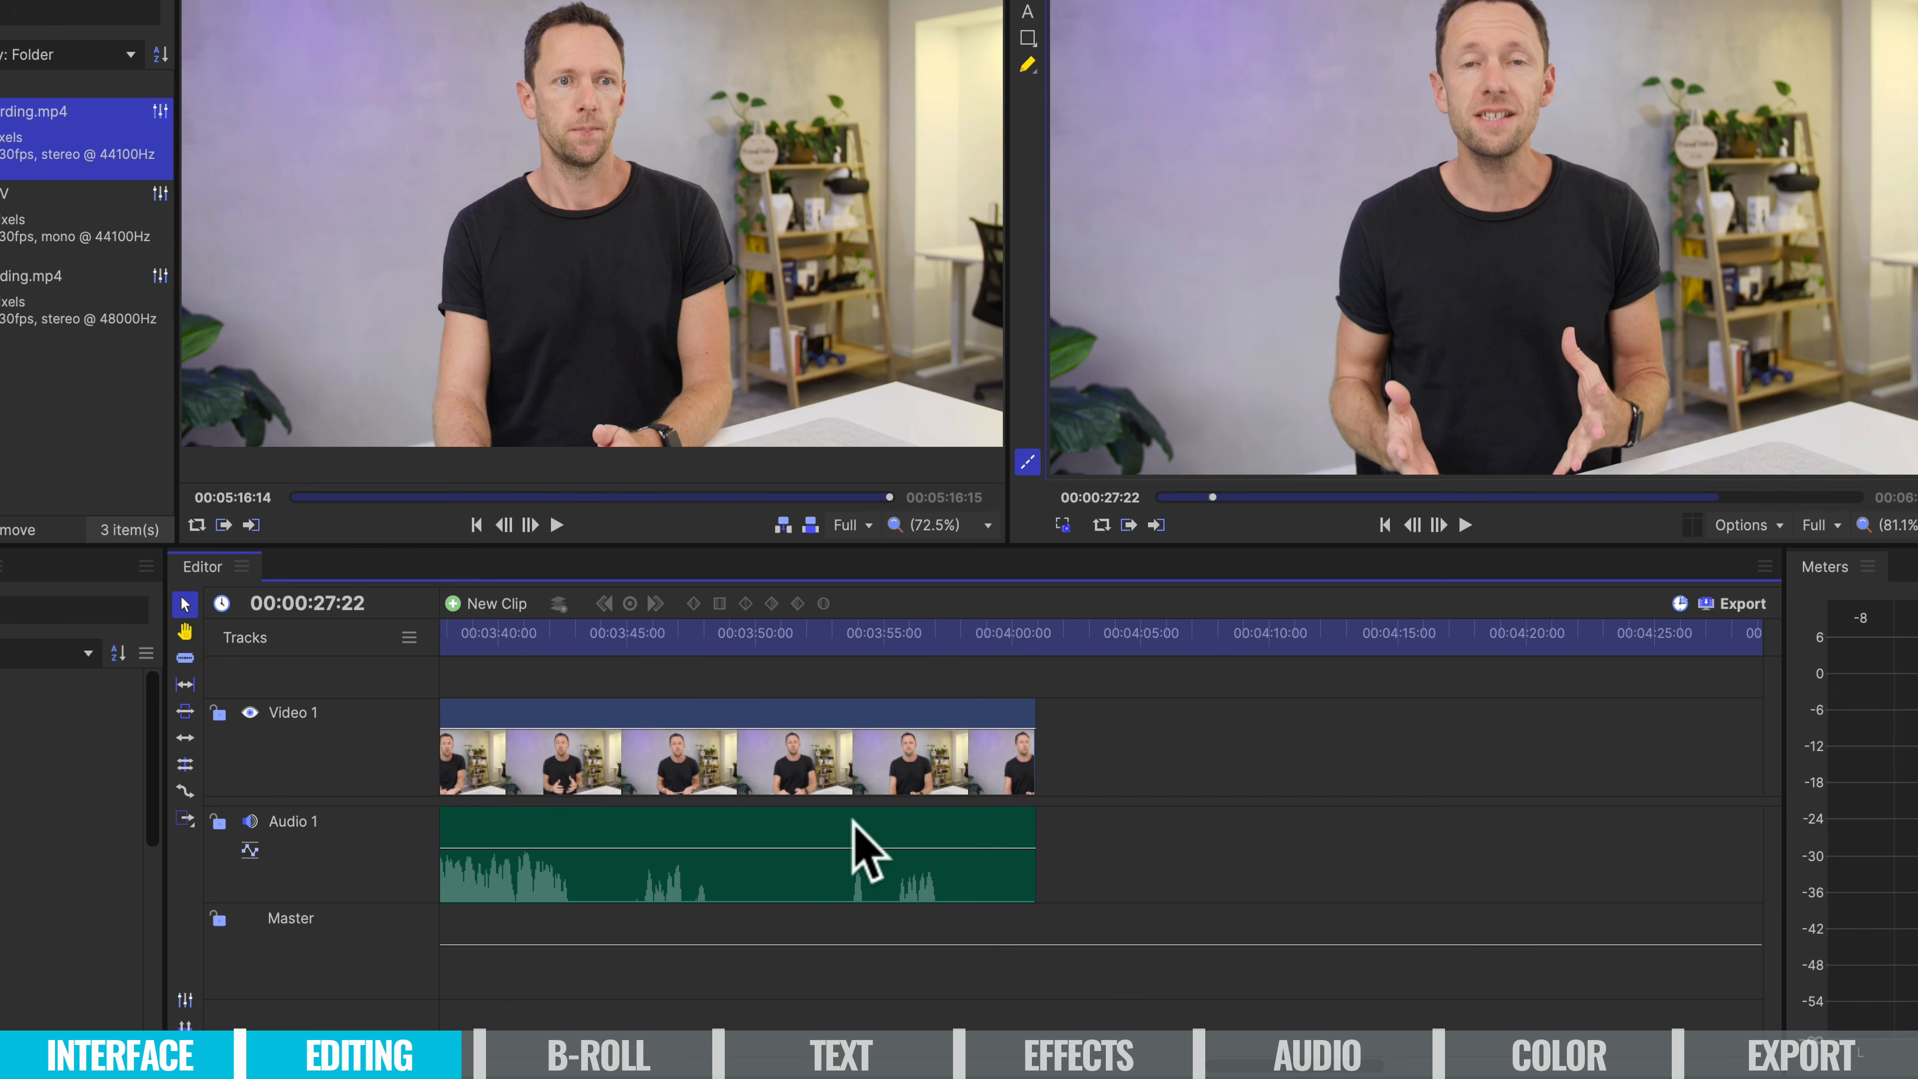
left_click_drag(1038, 828, 570, 819)
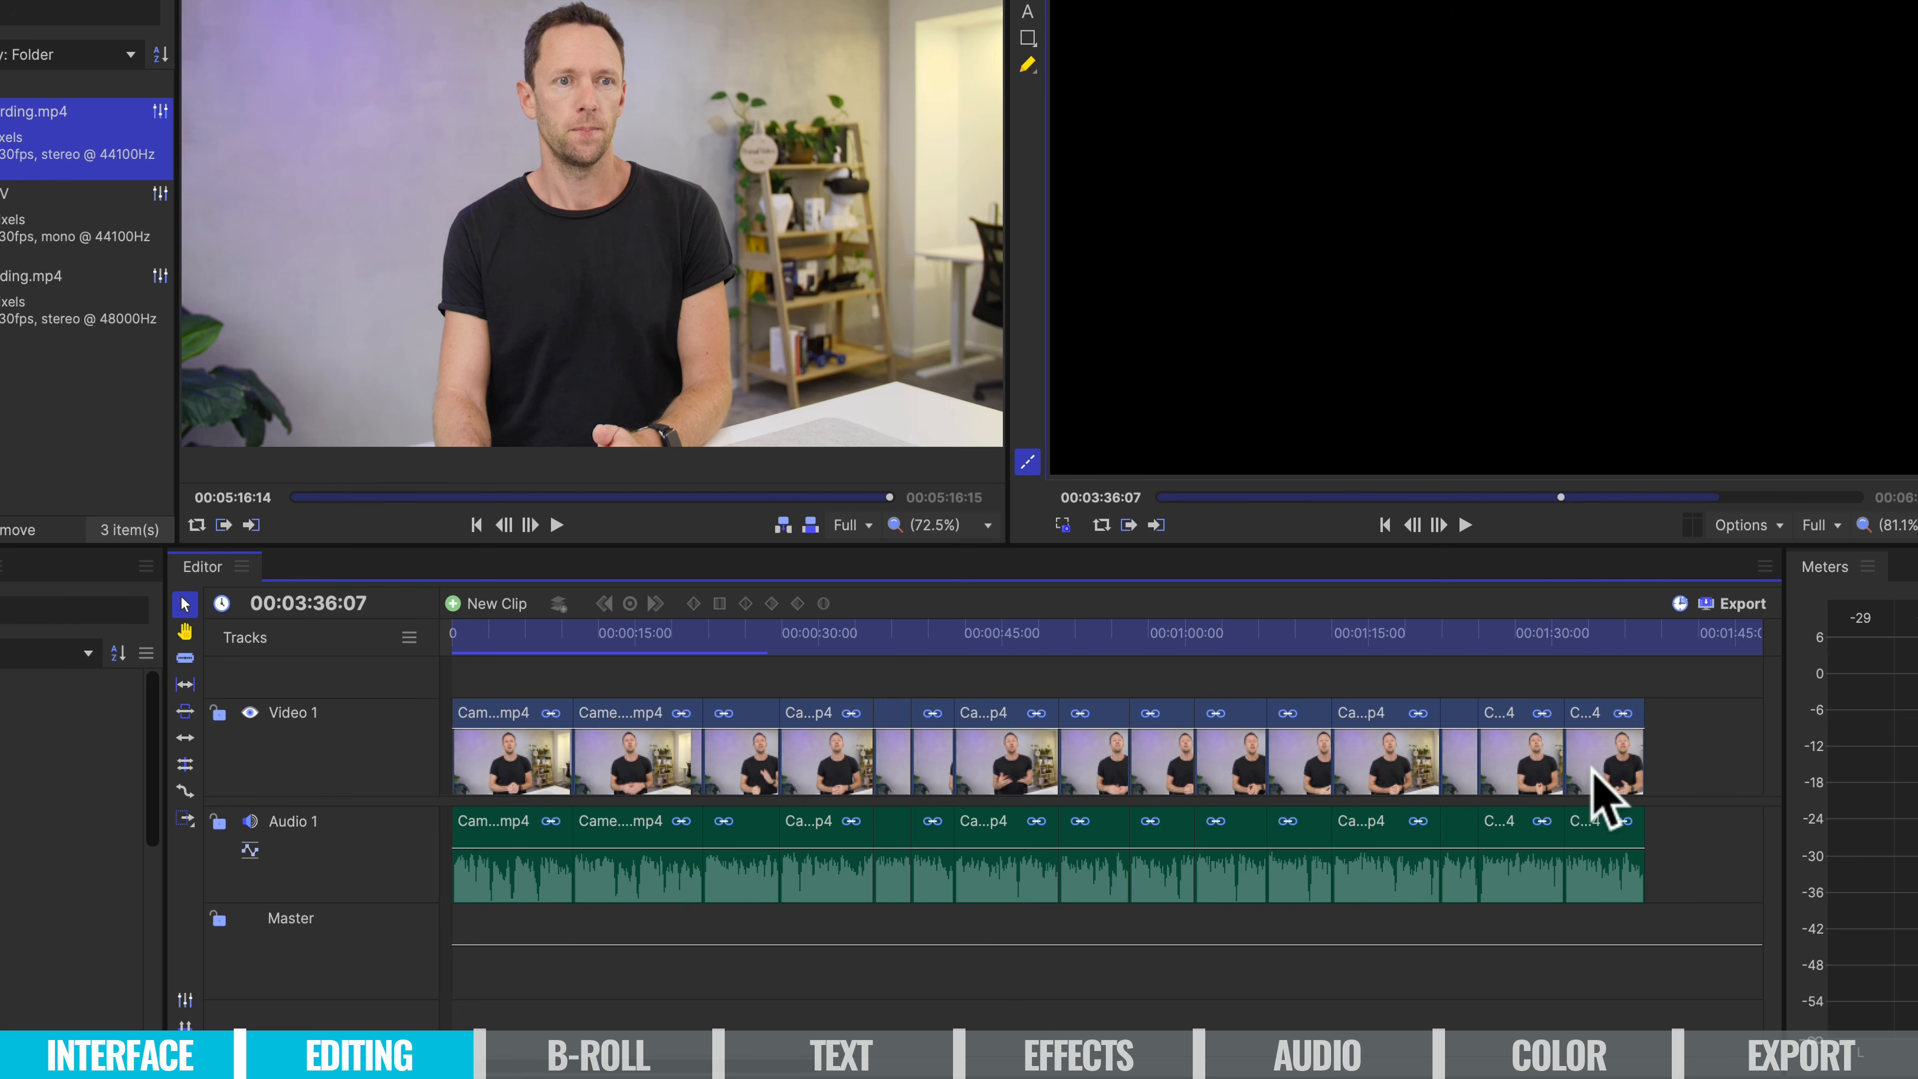
Swap the order of the last two camera clips on the timeline so they sit back to back.
left_click_drag(1601, 786, 1660, 776)
left_click_drag(1528, 793, 1459, 746)
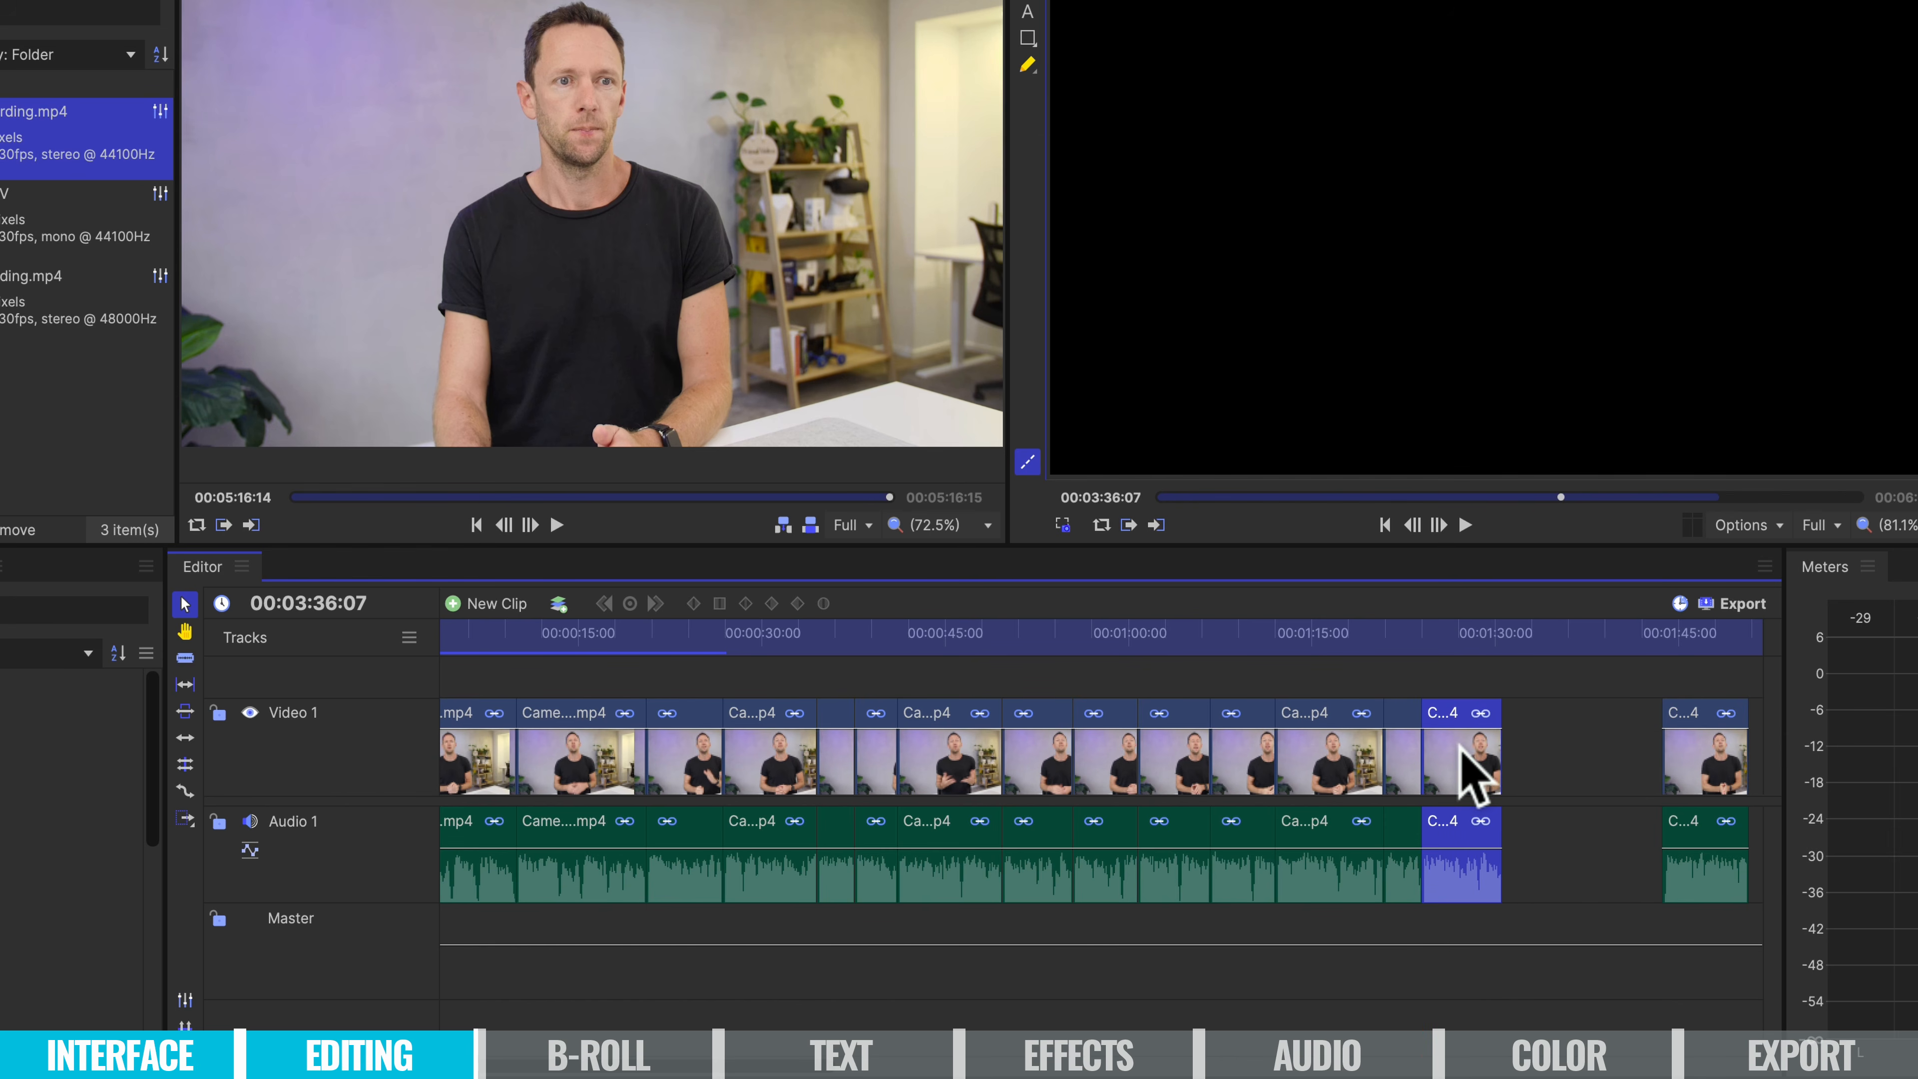
left_click_drag(1675, 747, 1544, 782)
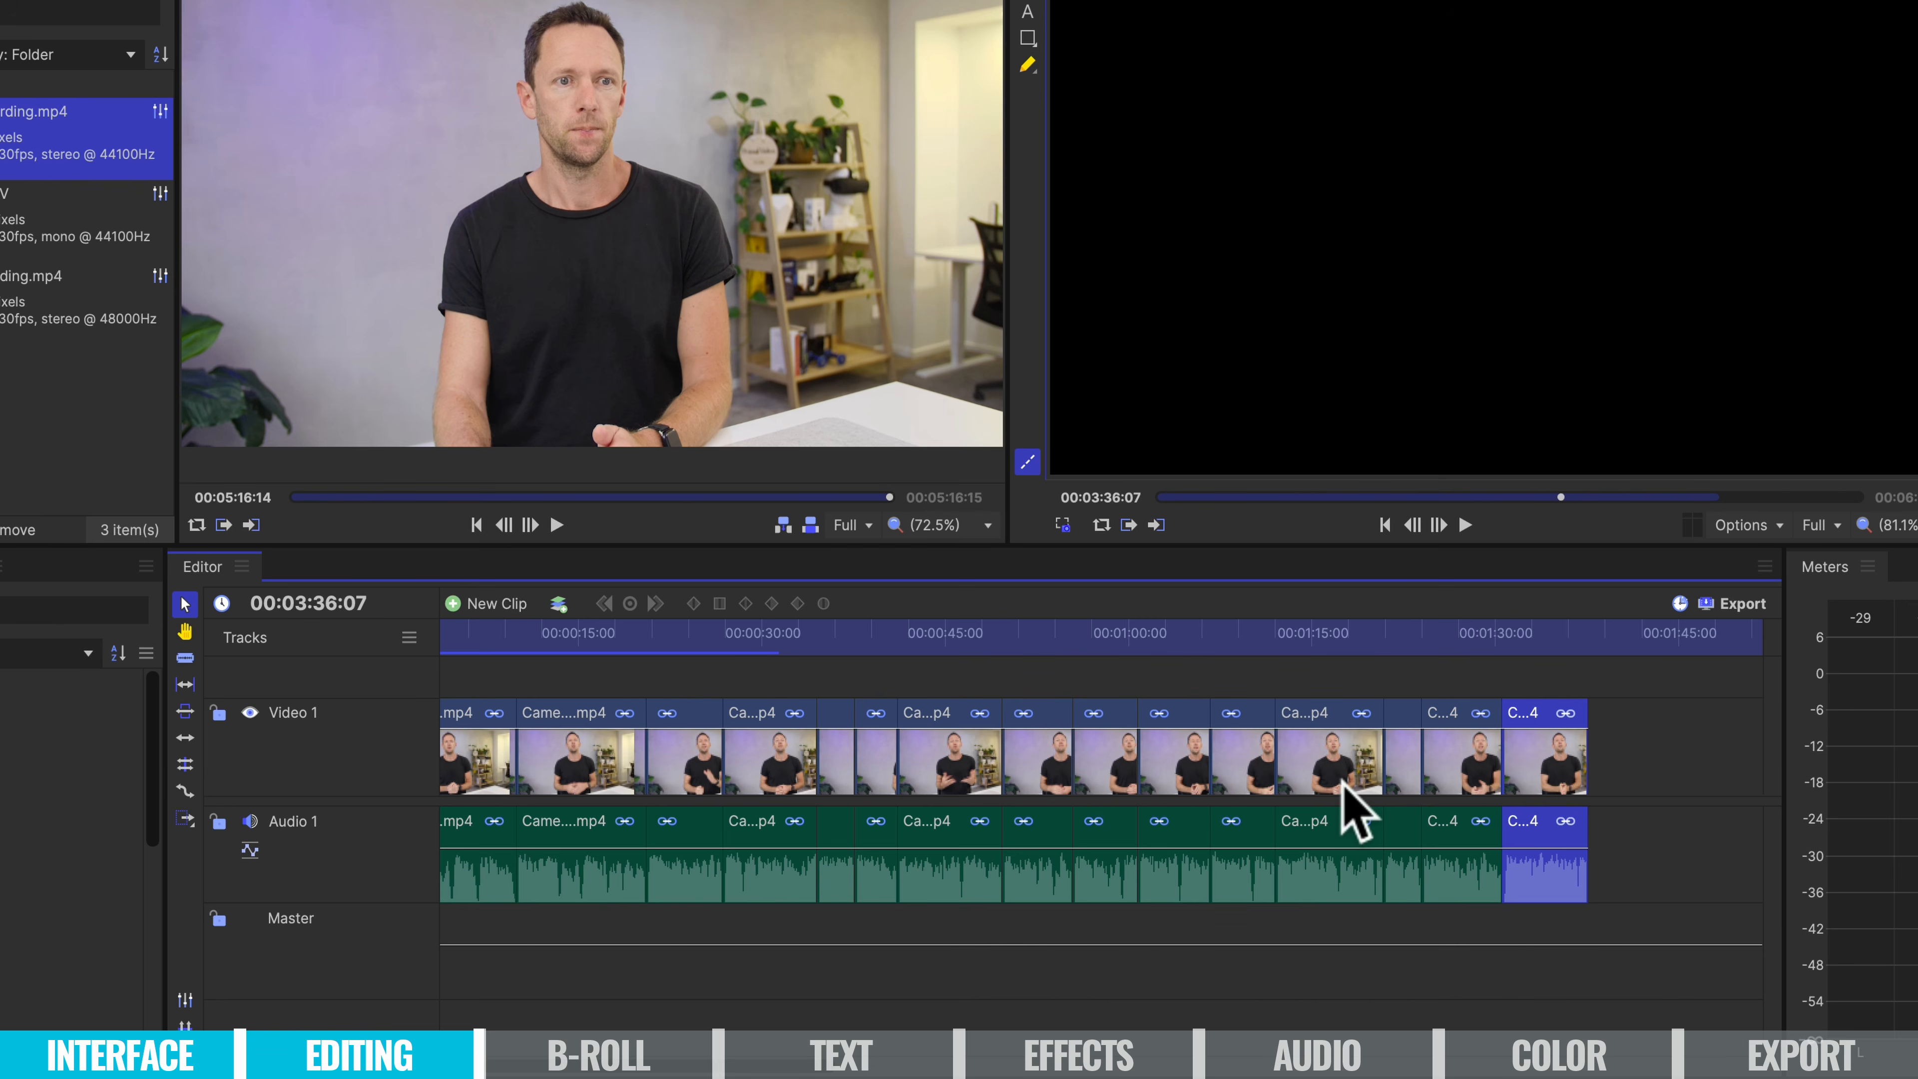
Open Screen-Recording.mp4 in the Trimmer and mark a range of about 9 seconds ending at 00:00:50:10.
scroll(1342, 783, "right", 2)
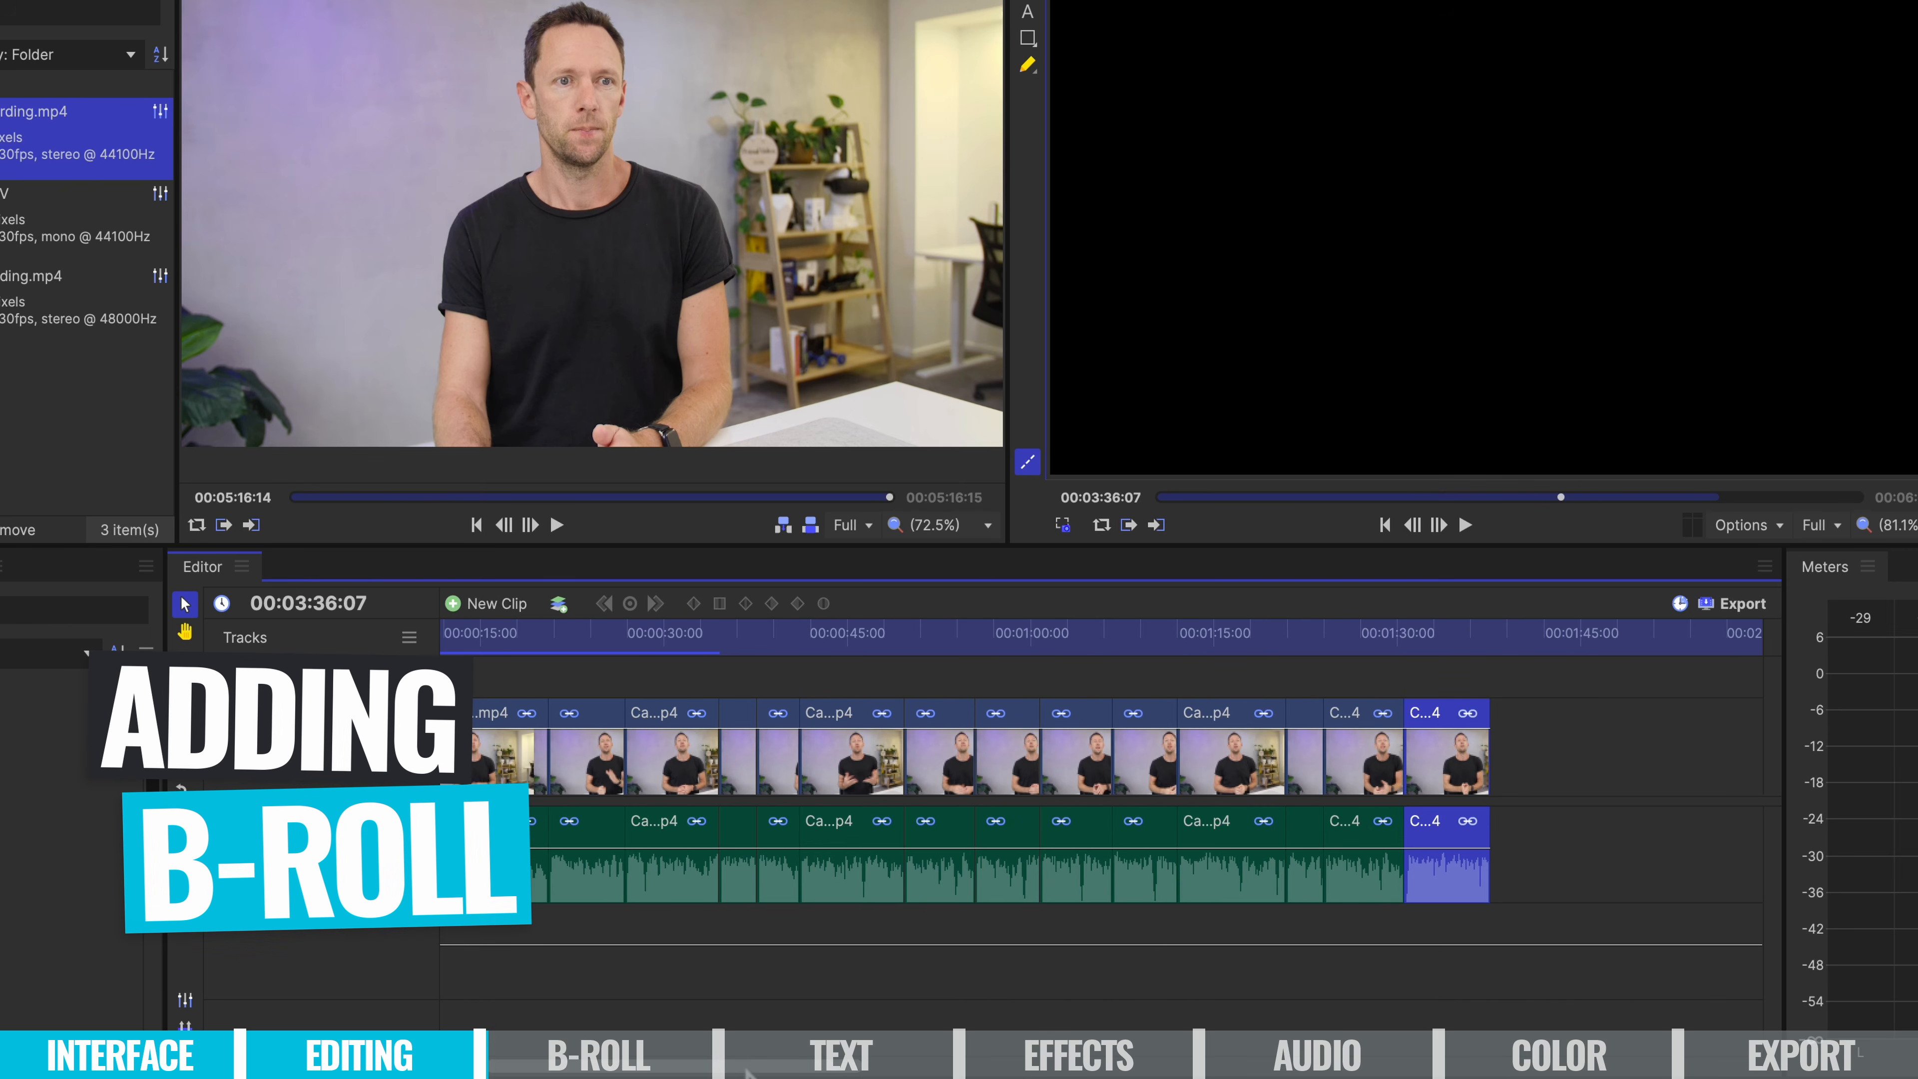
scroll(685, 951, "left", 3)
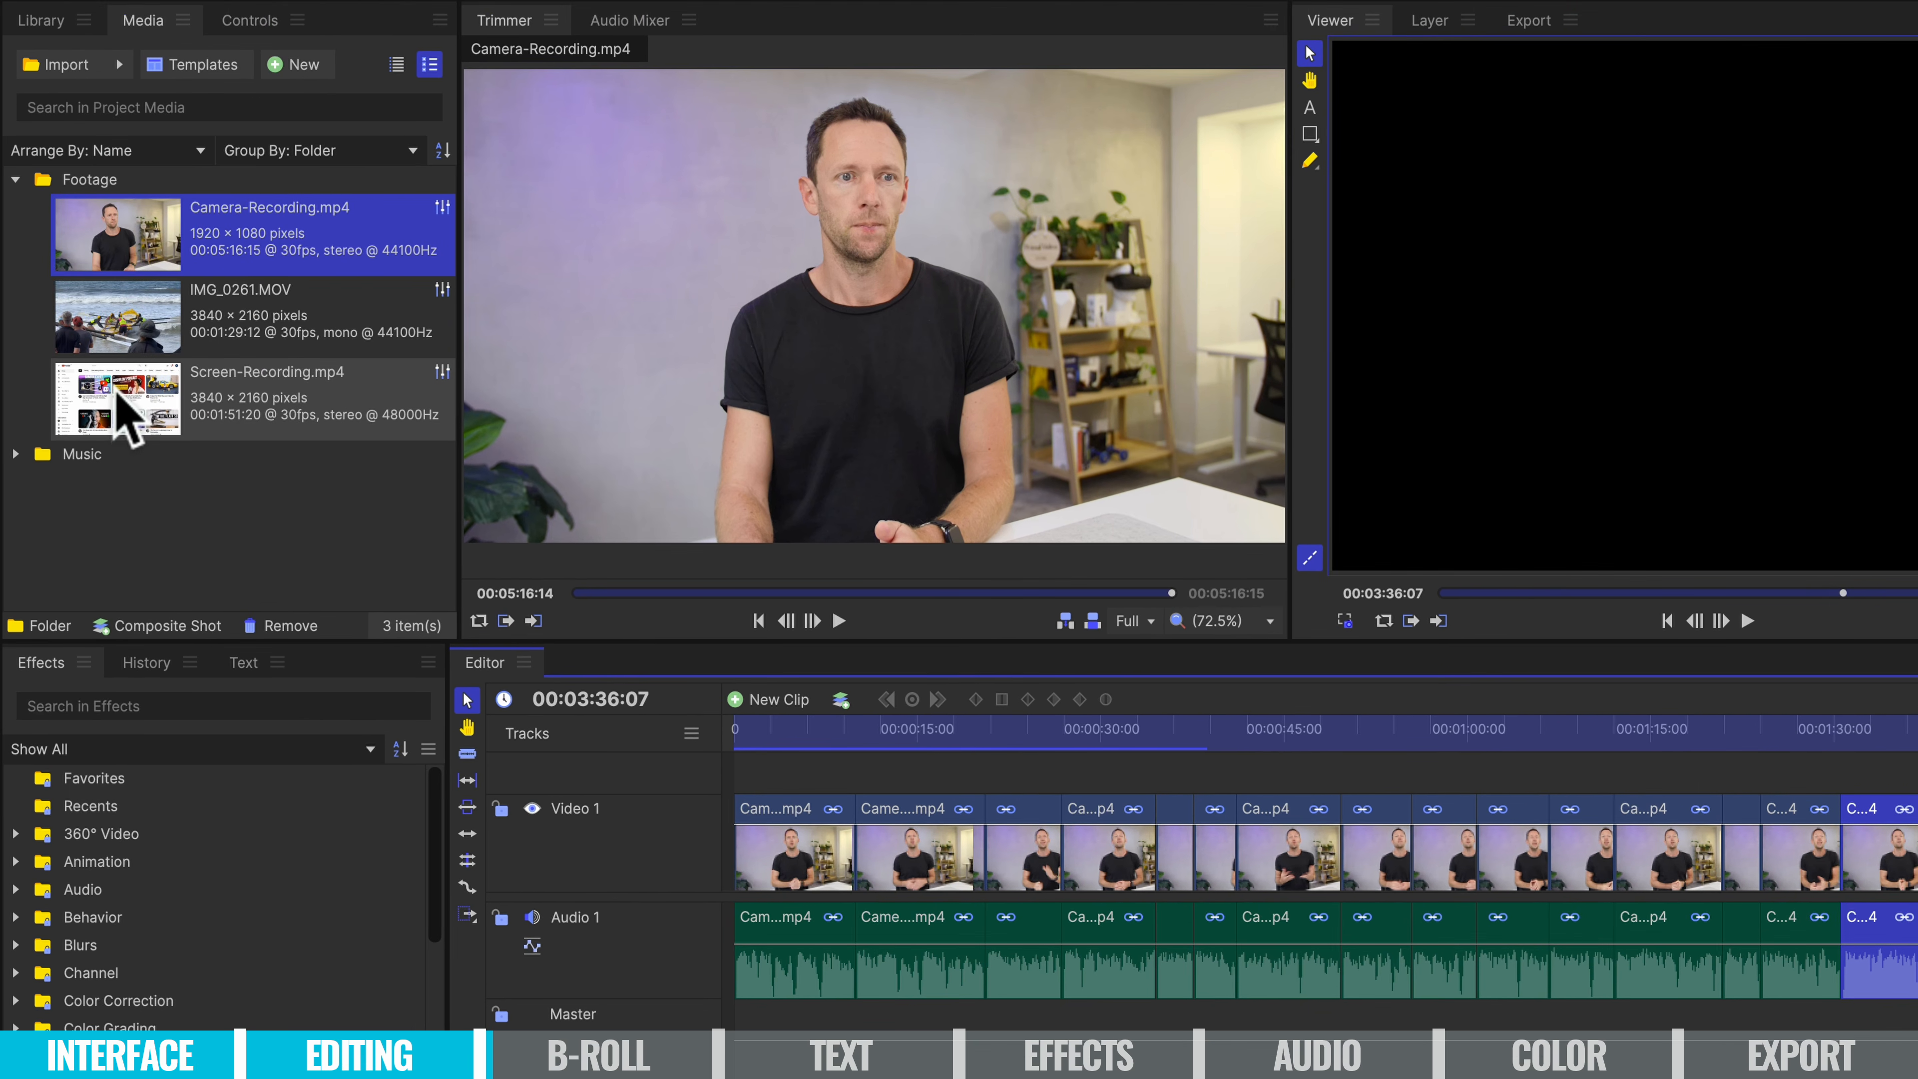
left_click(129, 427)
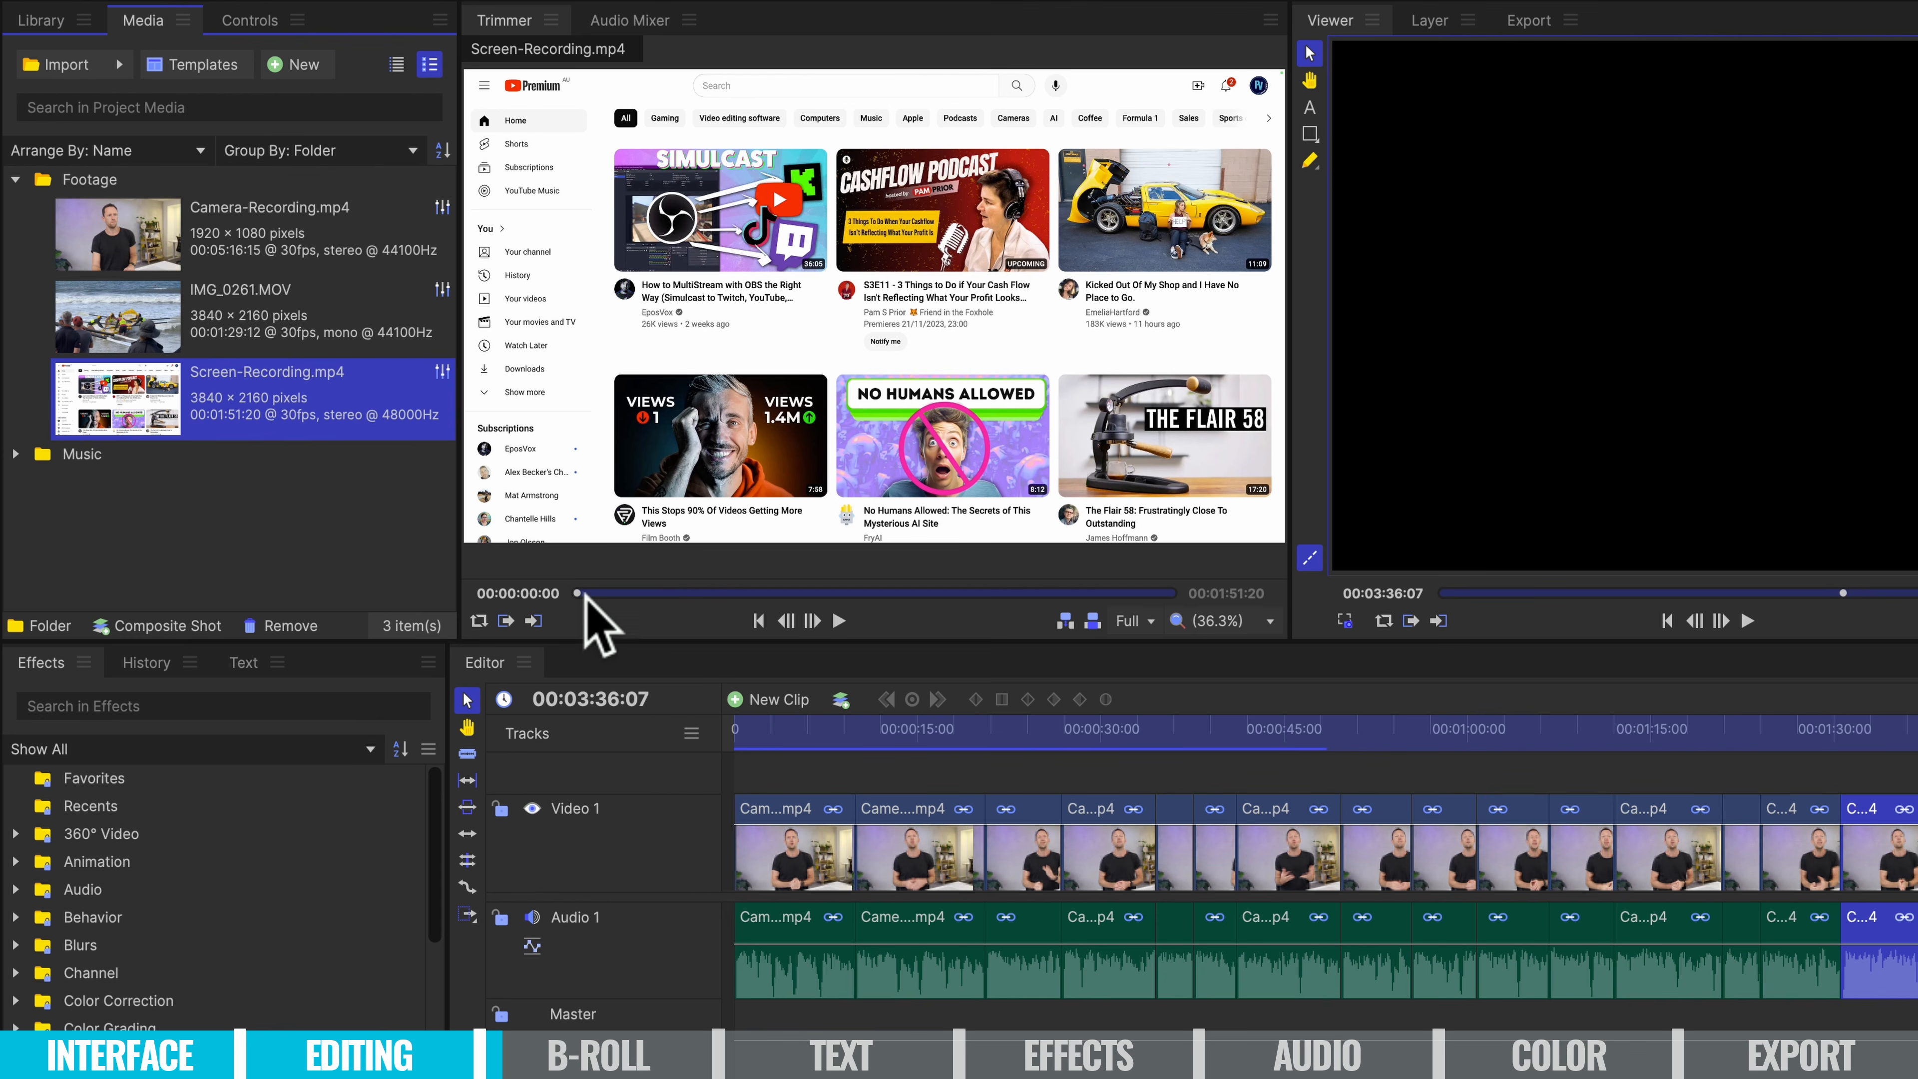
left_click_drag(586, 597, 796, 597)
key("i")
left_click_drag(798, 595, 845, 594)
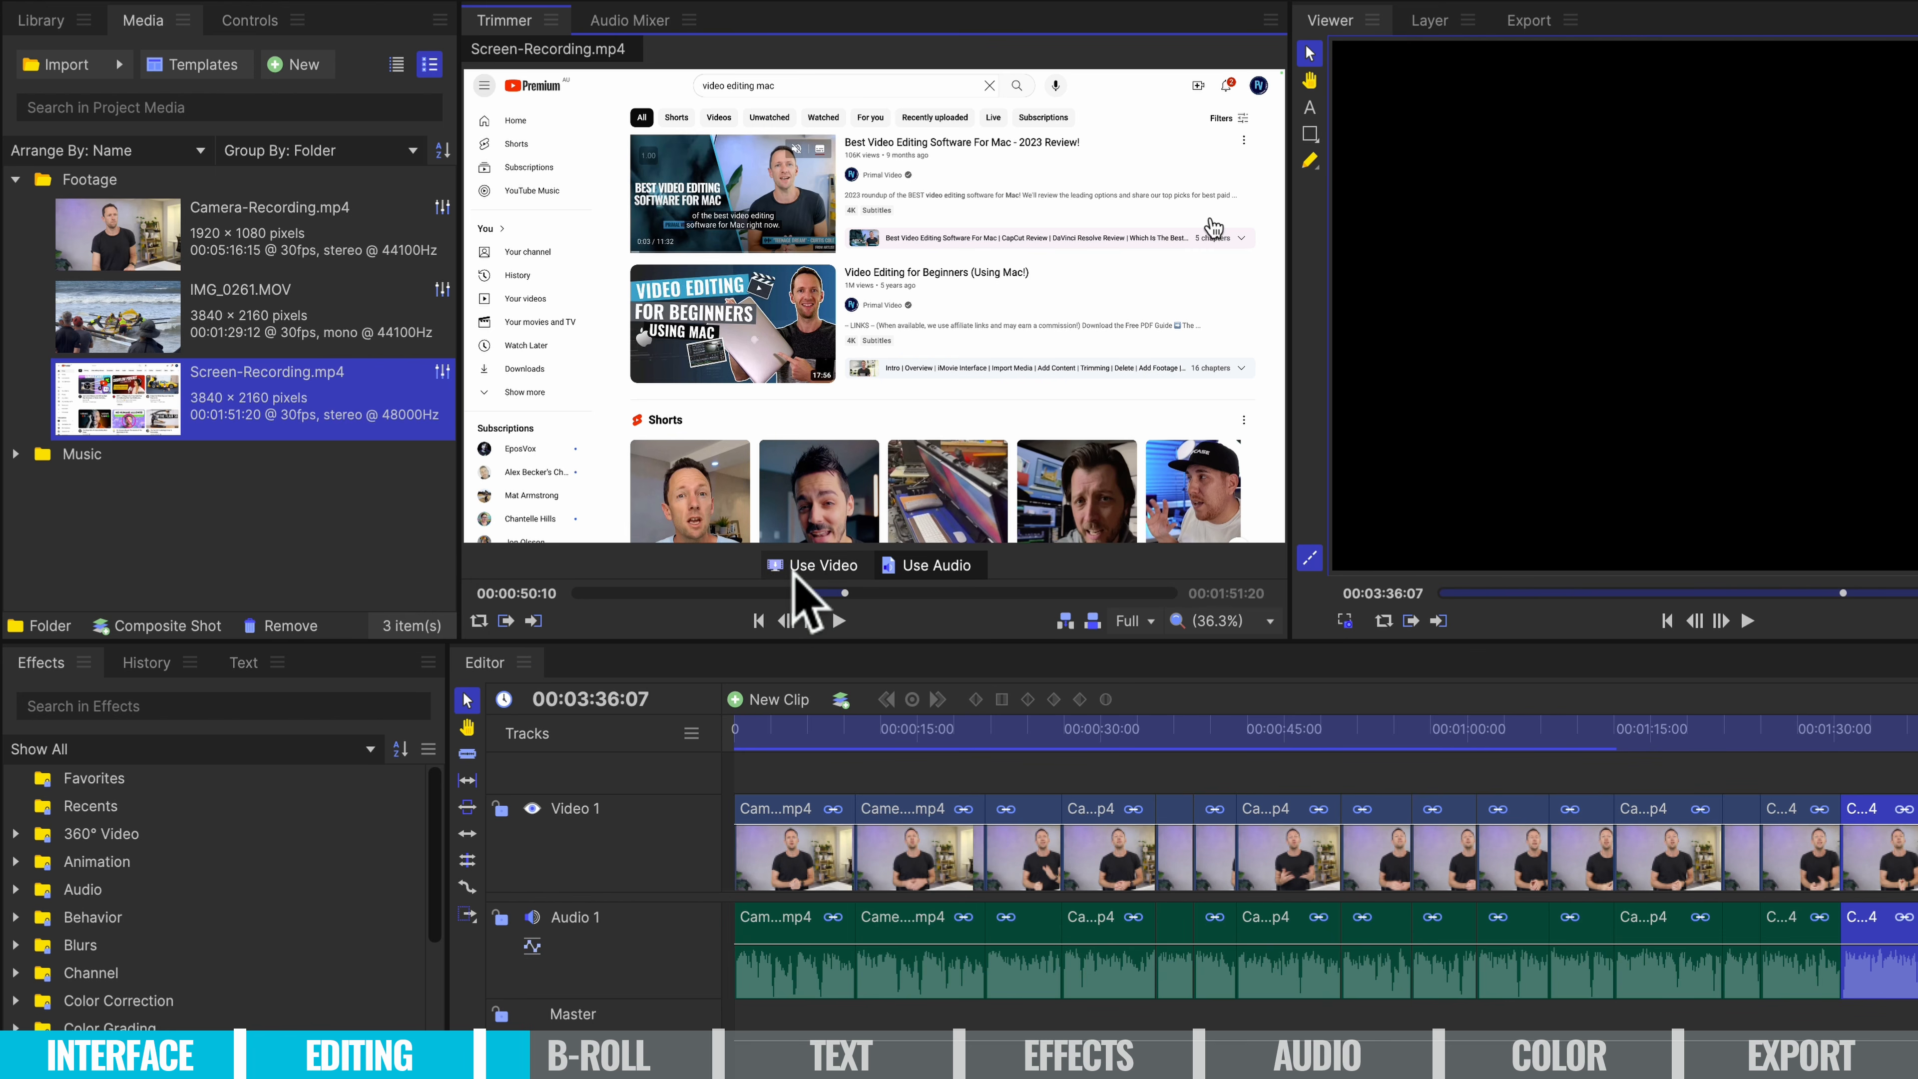
Place only the video of the marked screen recording on a new track above the camera clips, starting at about 7 seconds, and enlarge the Editor area.
left_click_drag(792, 568, 825, 807)
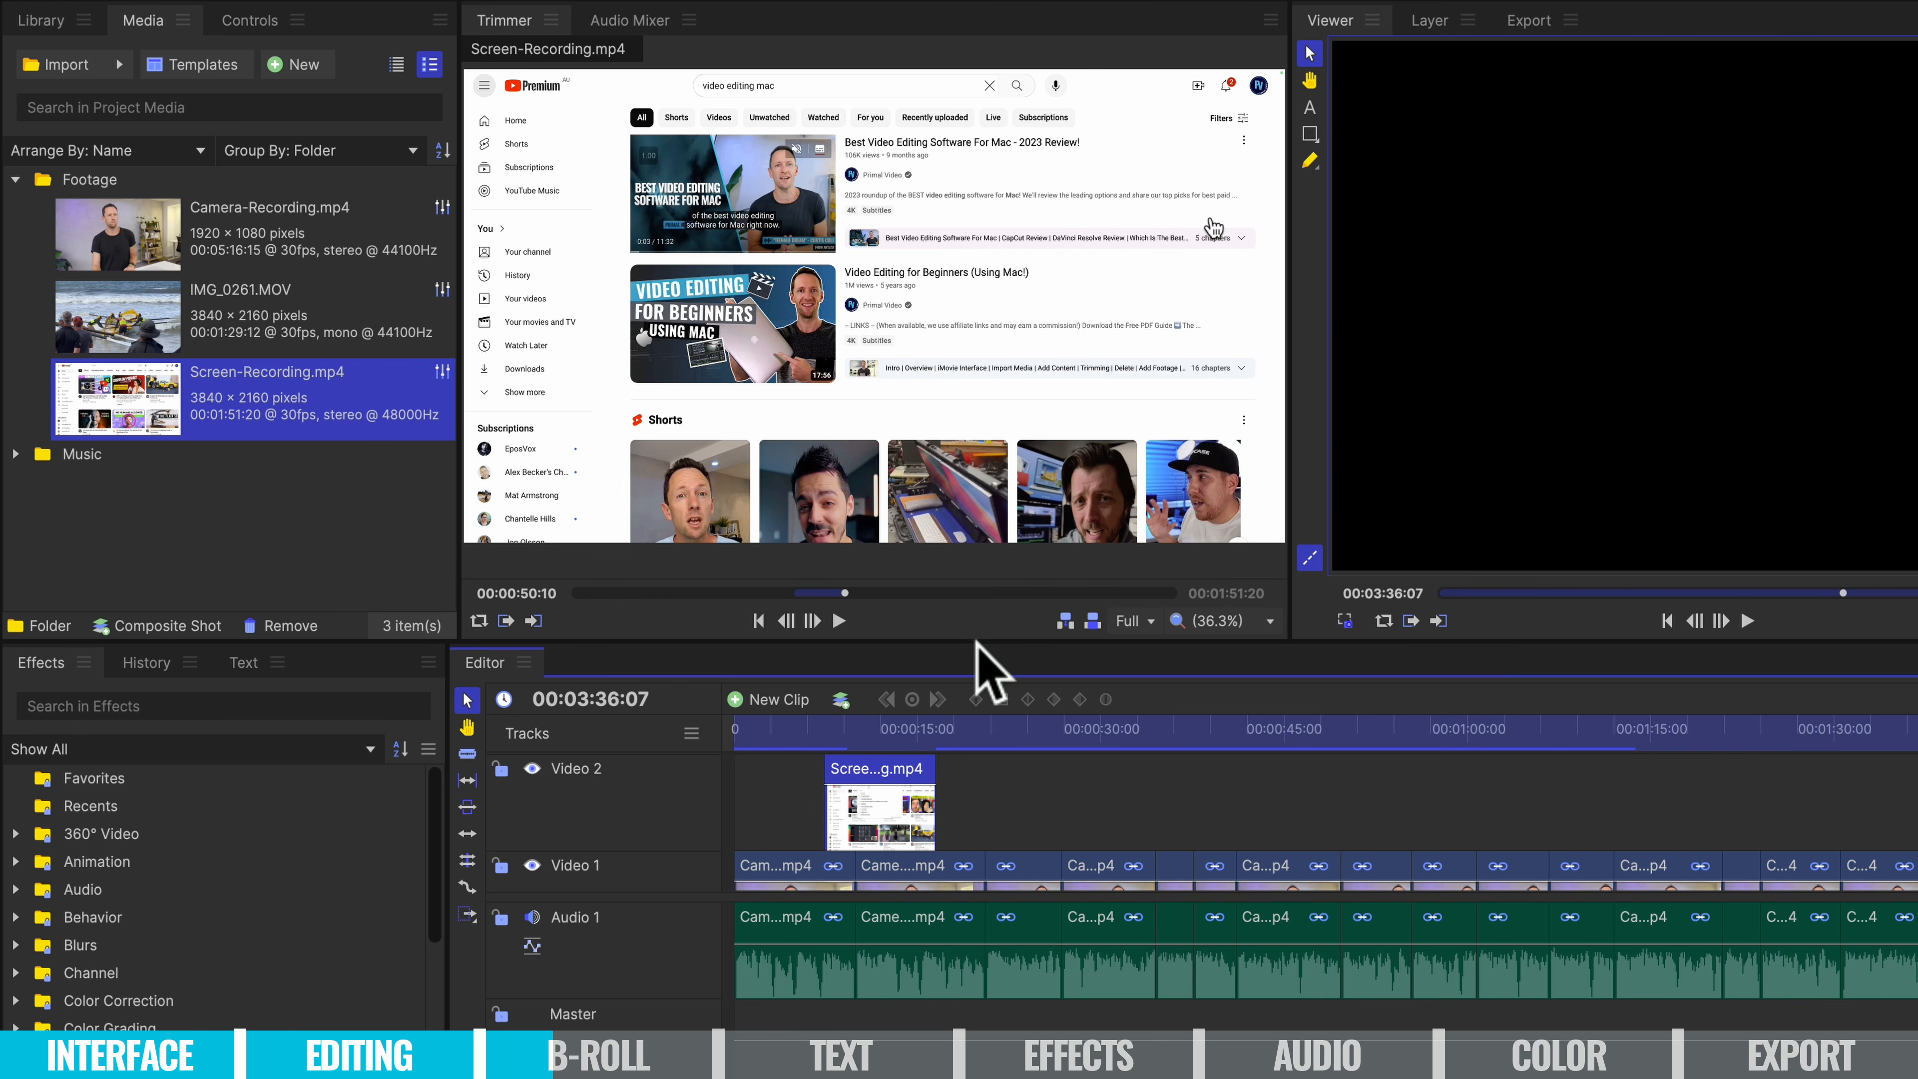
left_click_drag(982, 643, 992, 586)
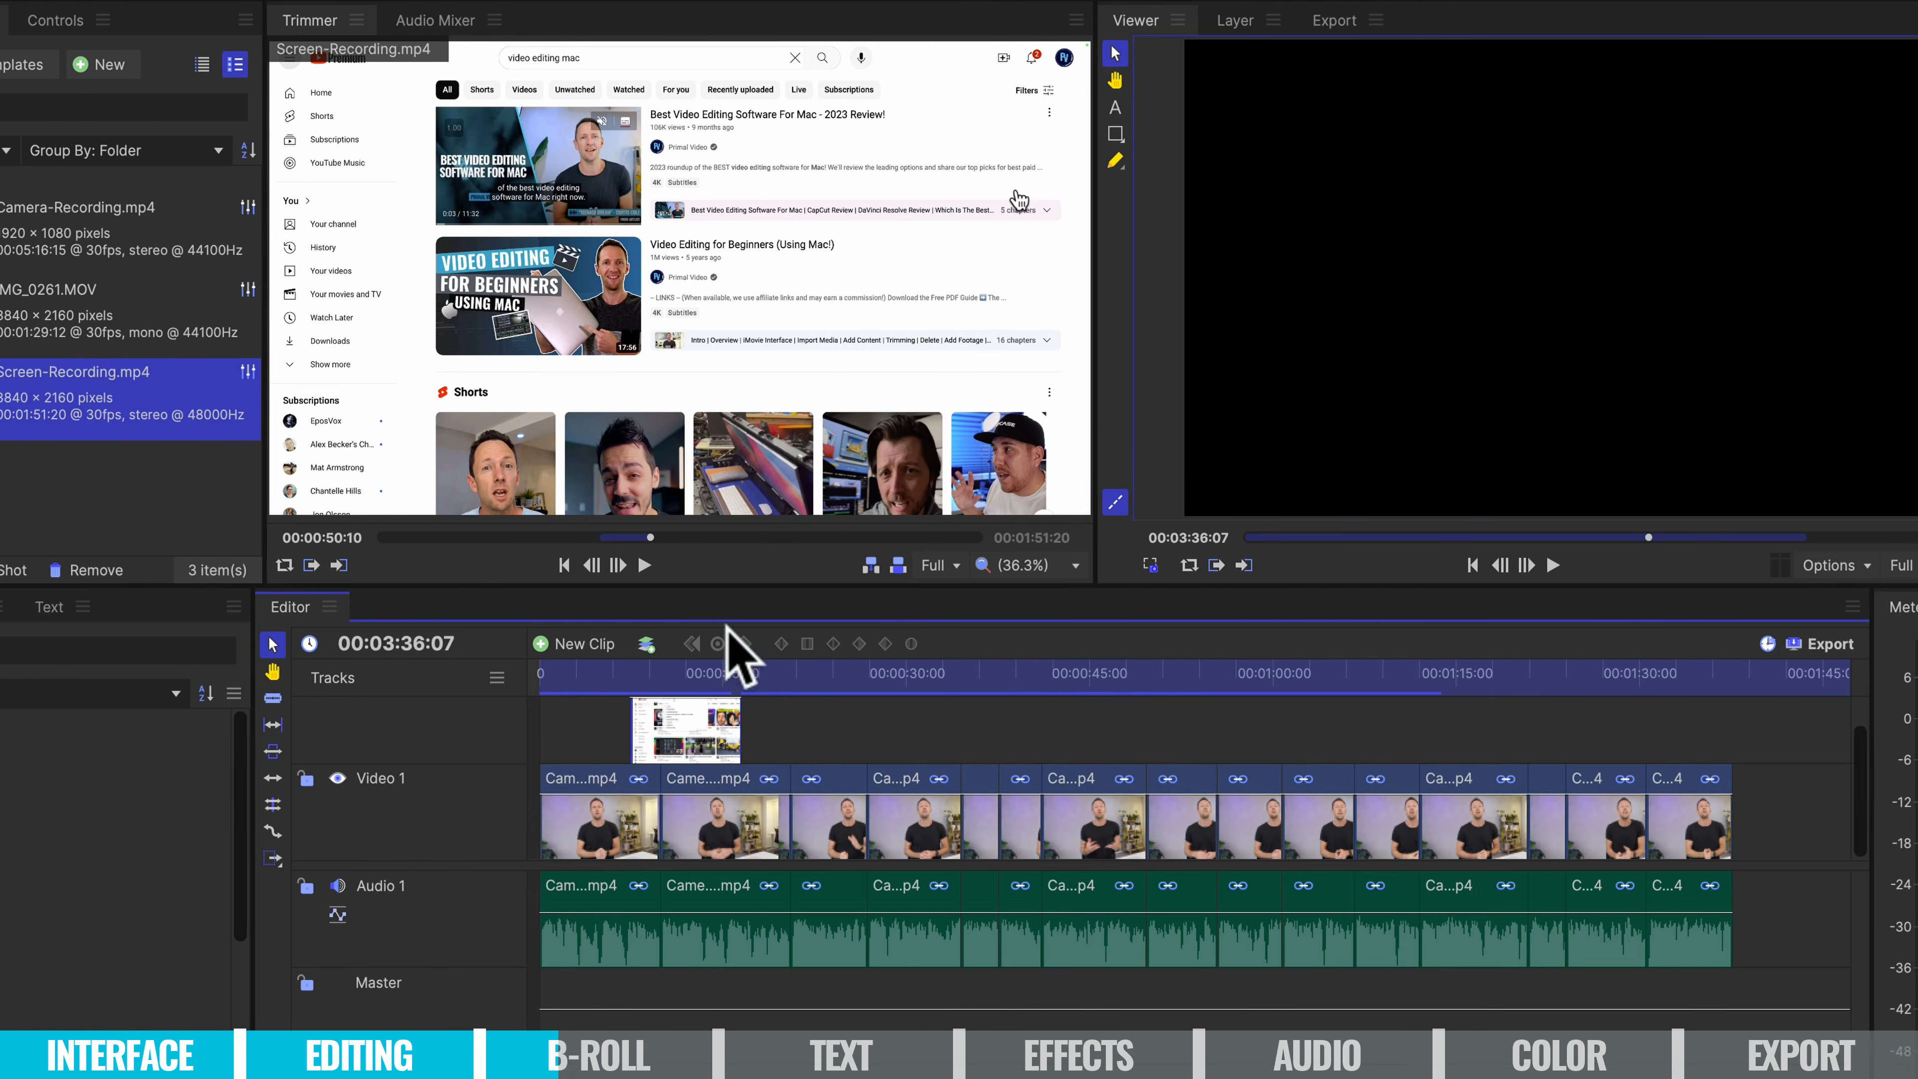
left_click_drag(963, 642, 915, 759)
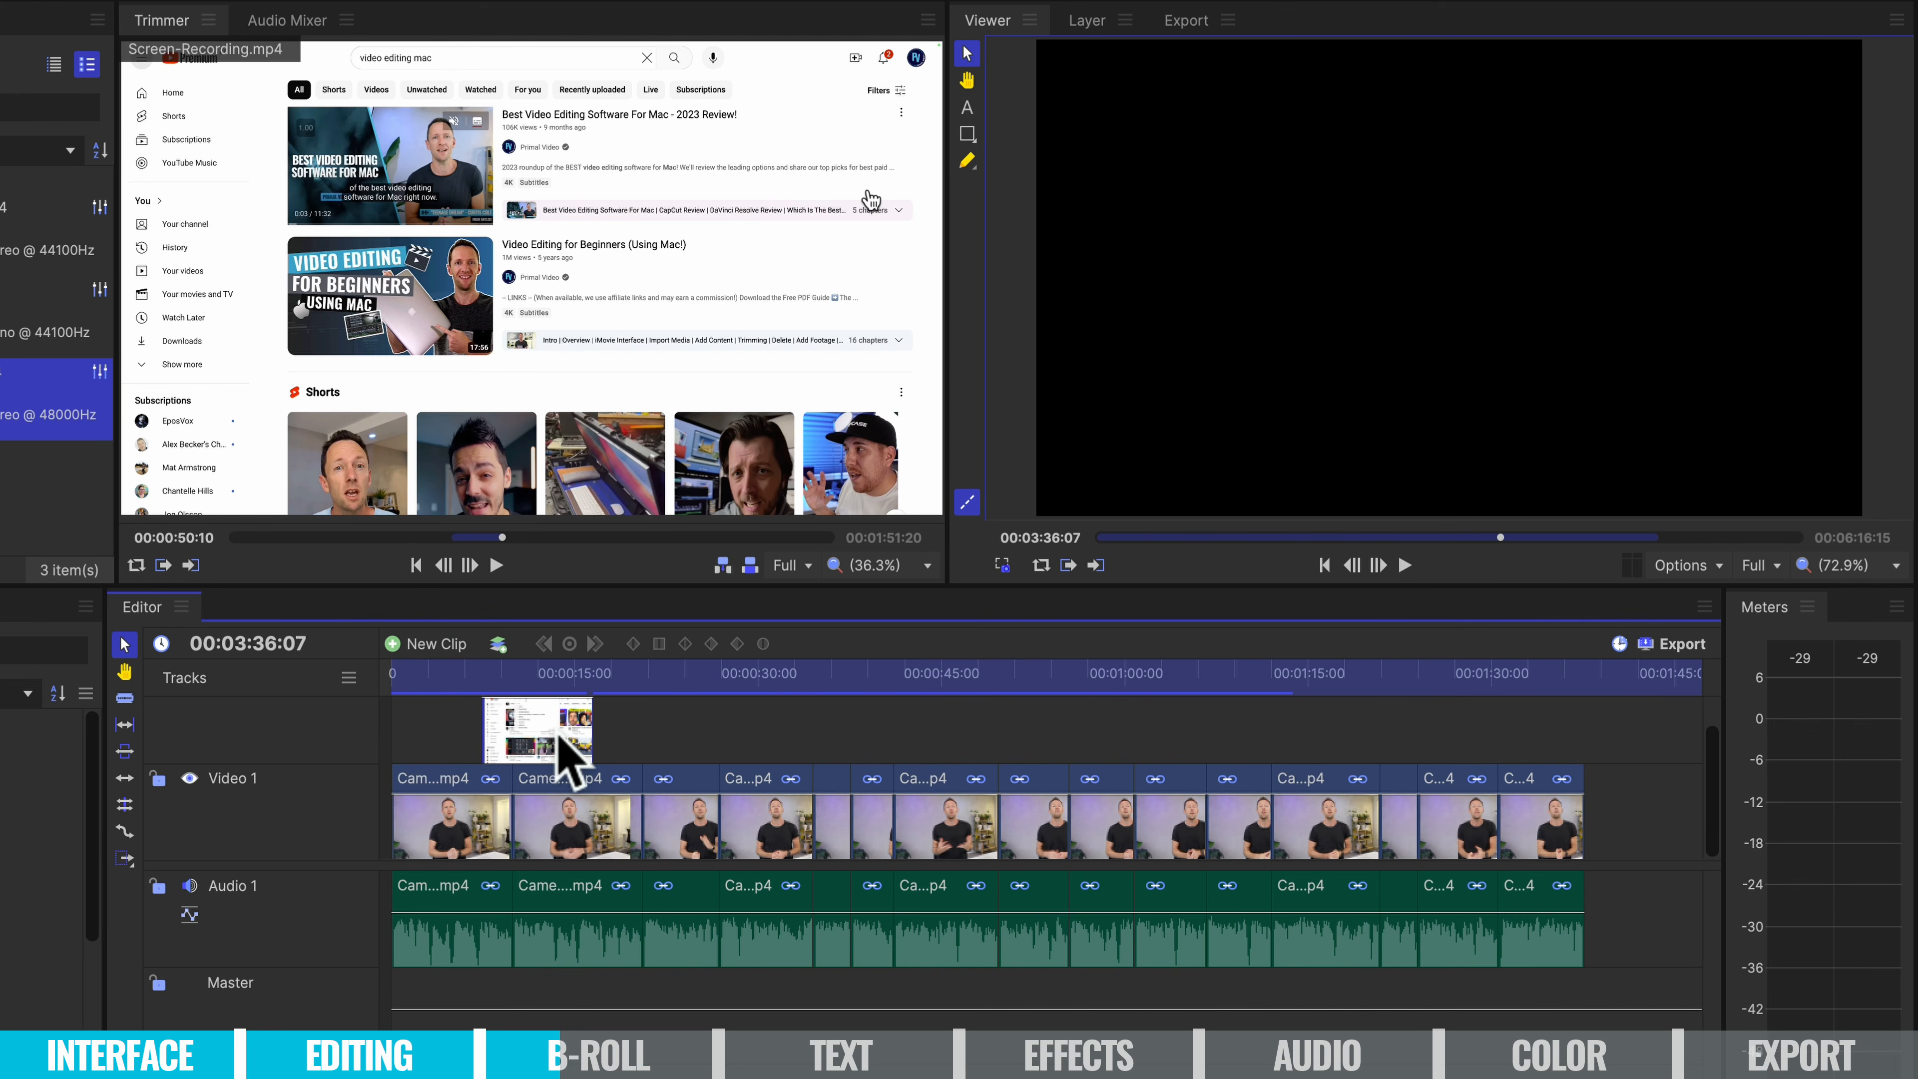
left_click_drag(559, 737, 549, 691)
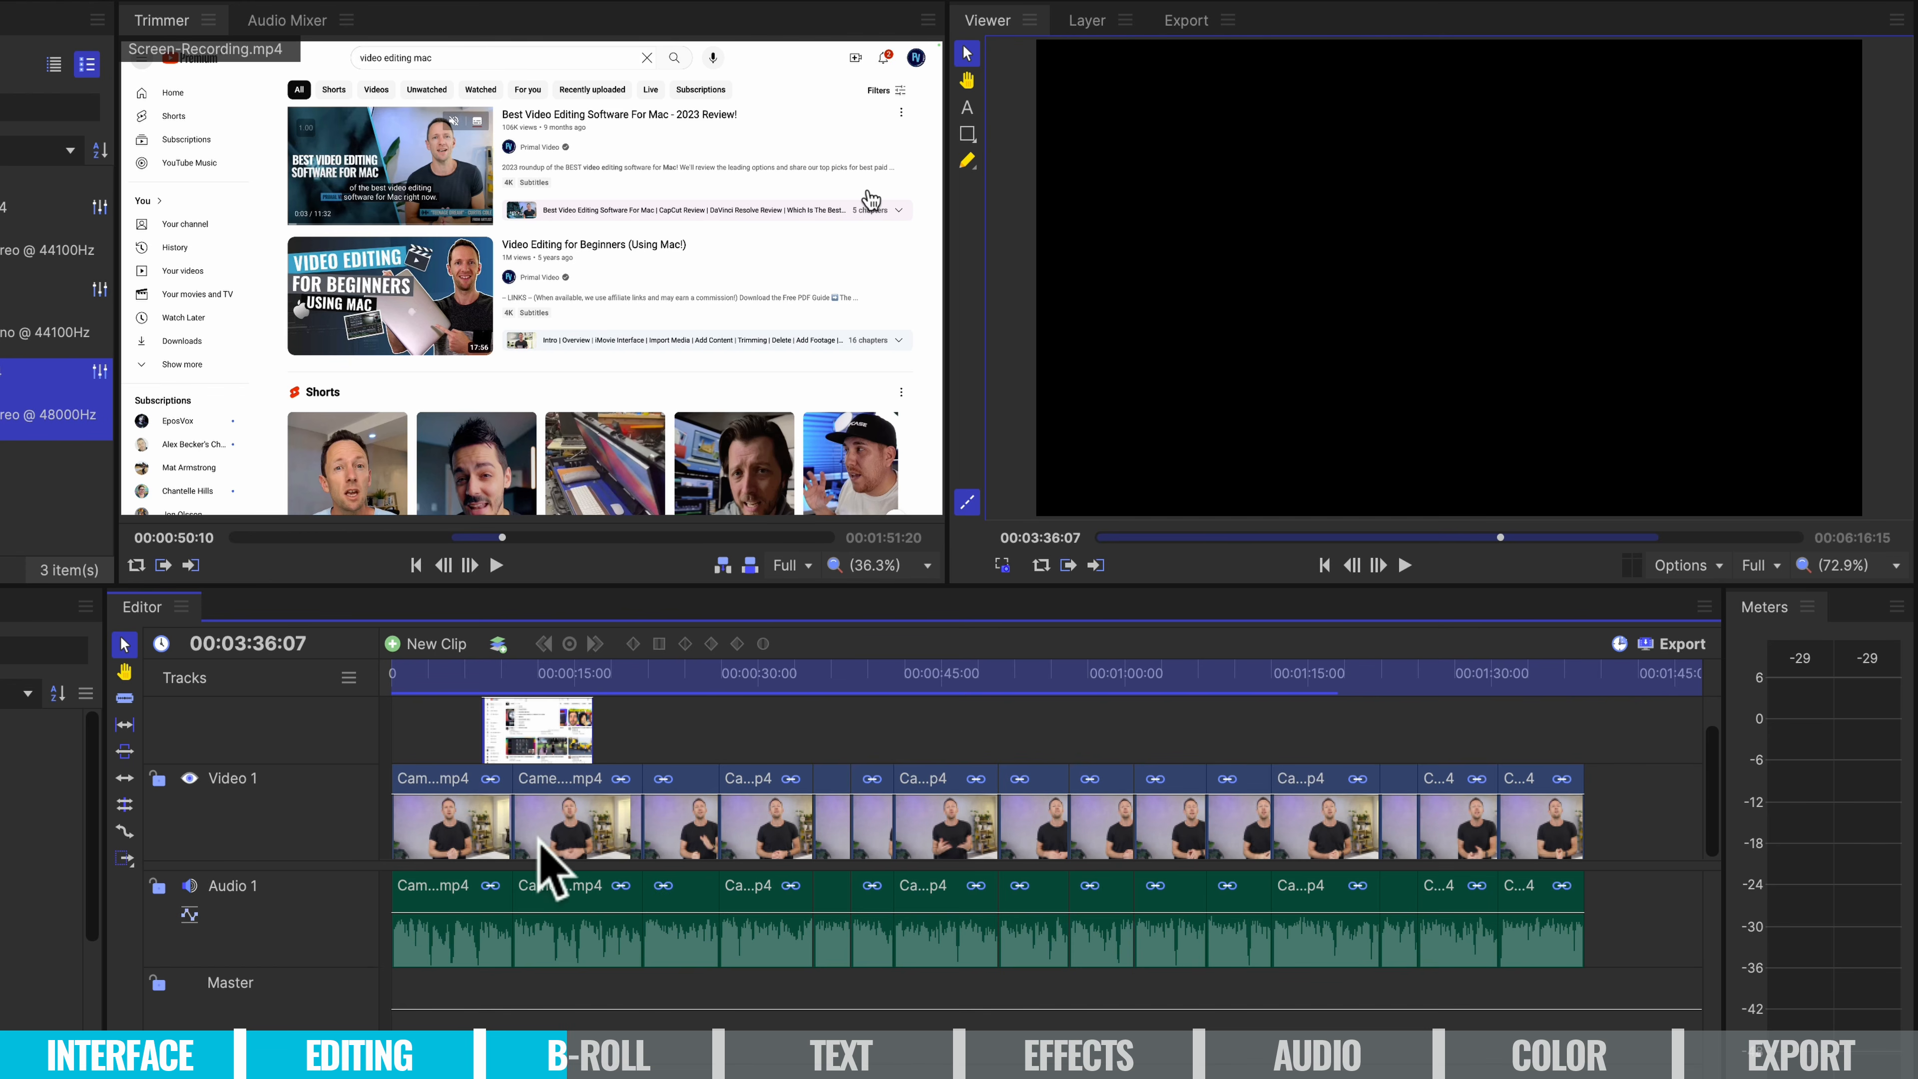
Scale the screen recording clip to 50% while viewing 00:00:08:26, and move it to start at about 15 seconds on Video 2.
left_click_drag(428, 675, 501, 675)
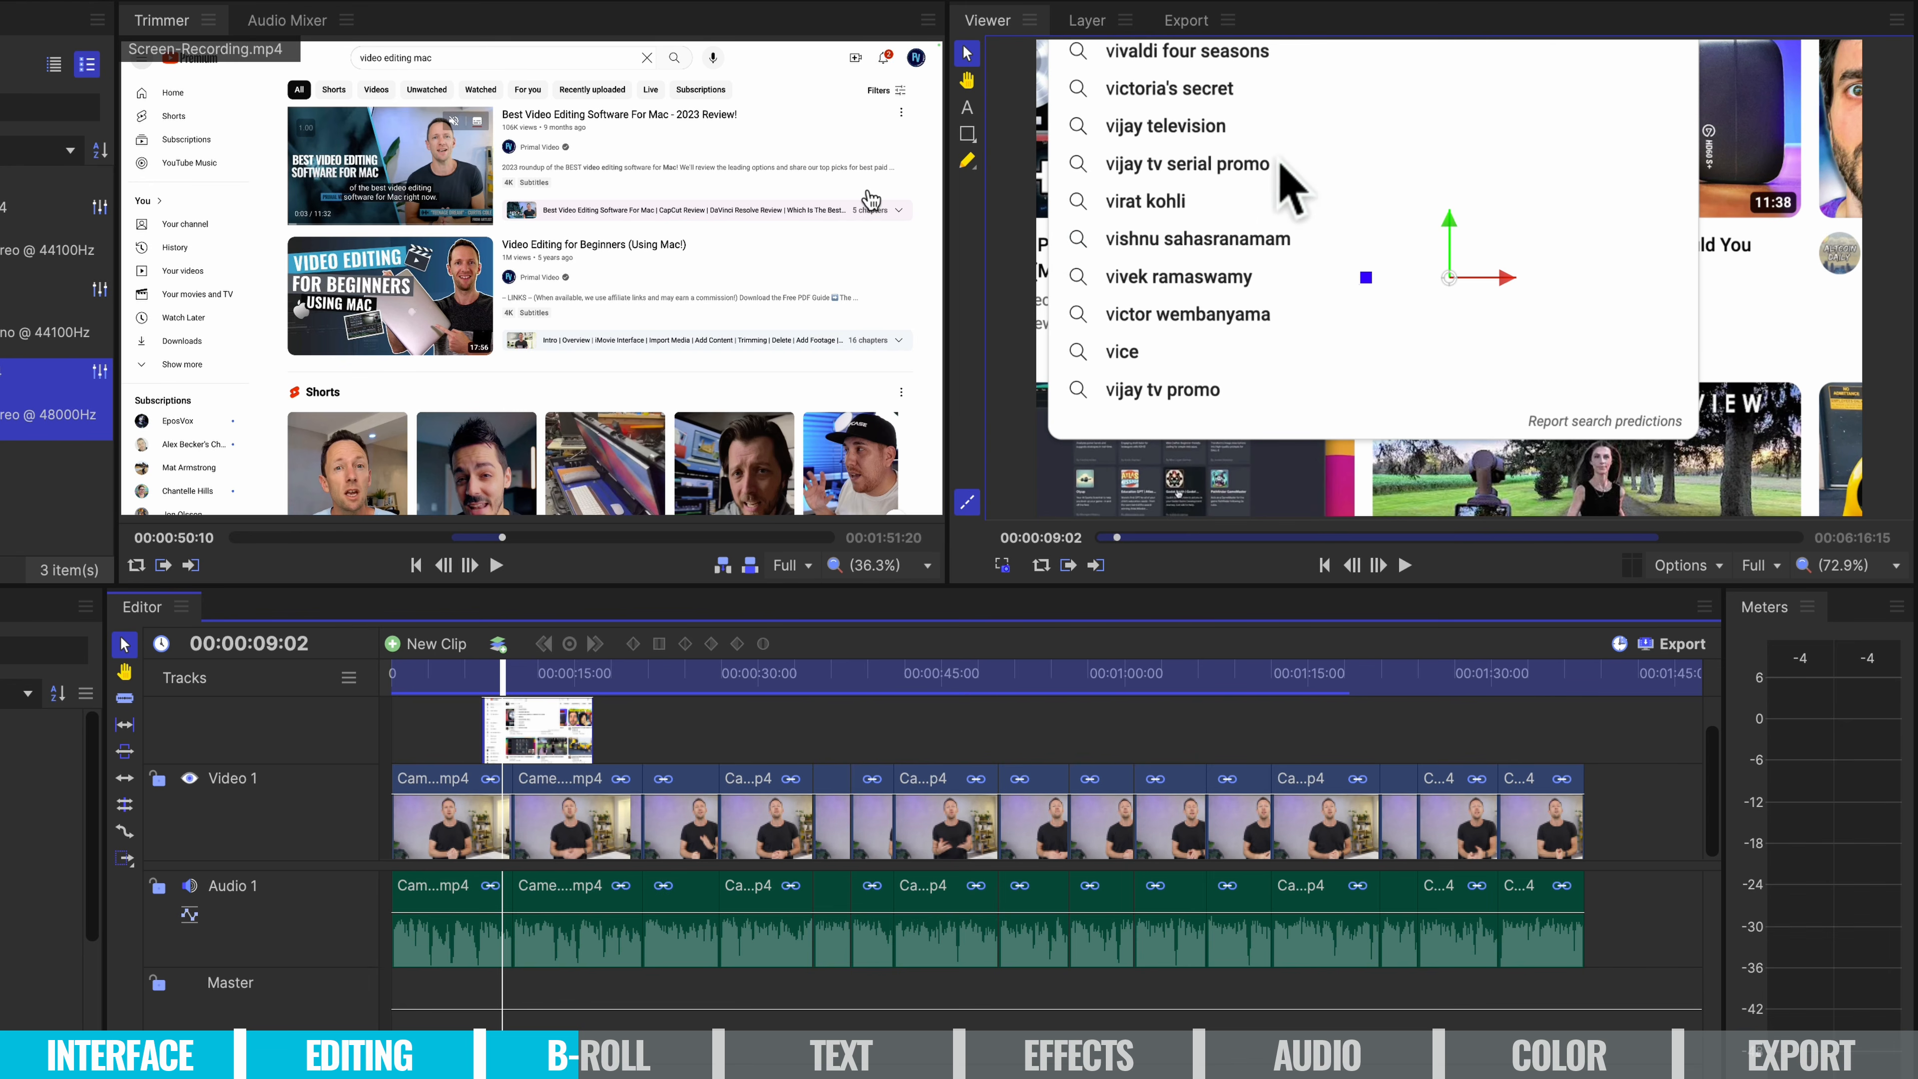
left_click(468, 680)
left_click_drag(469, 684, 499, 672)
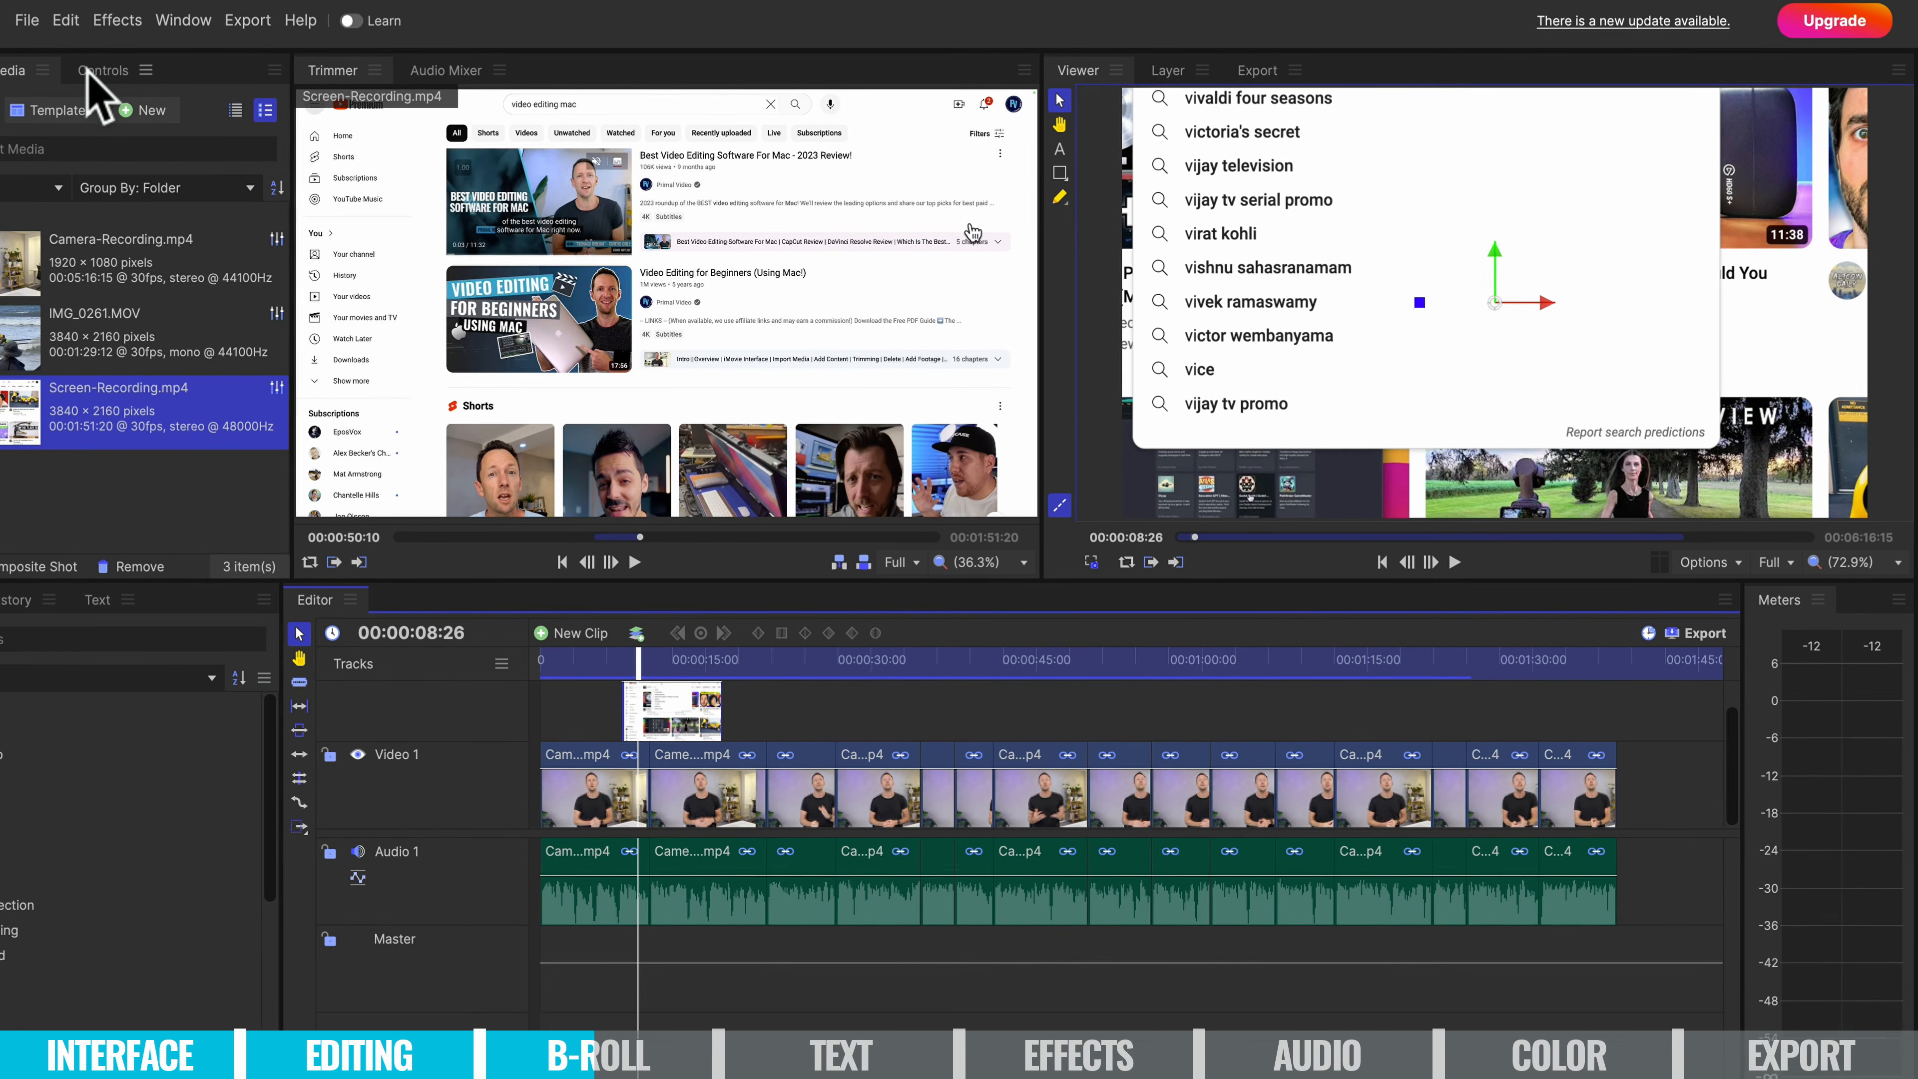
left_click(212, 100)
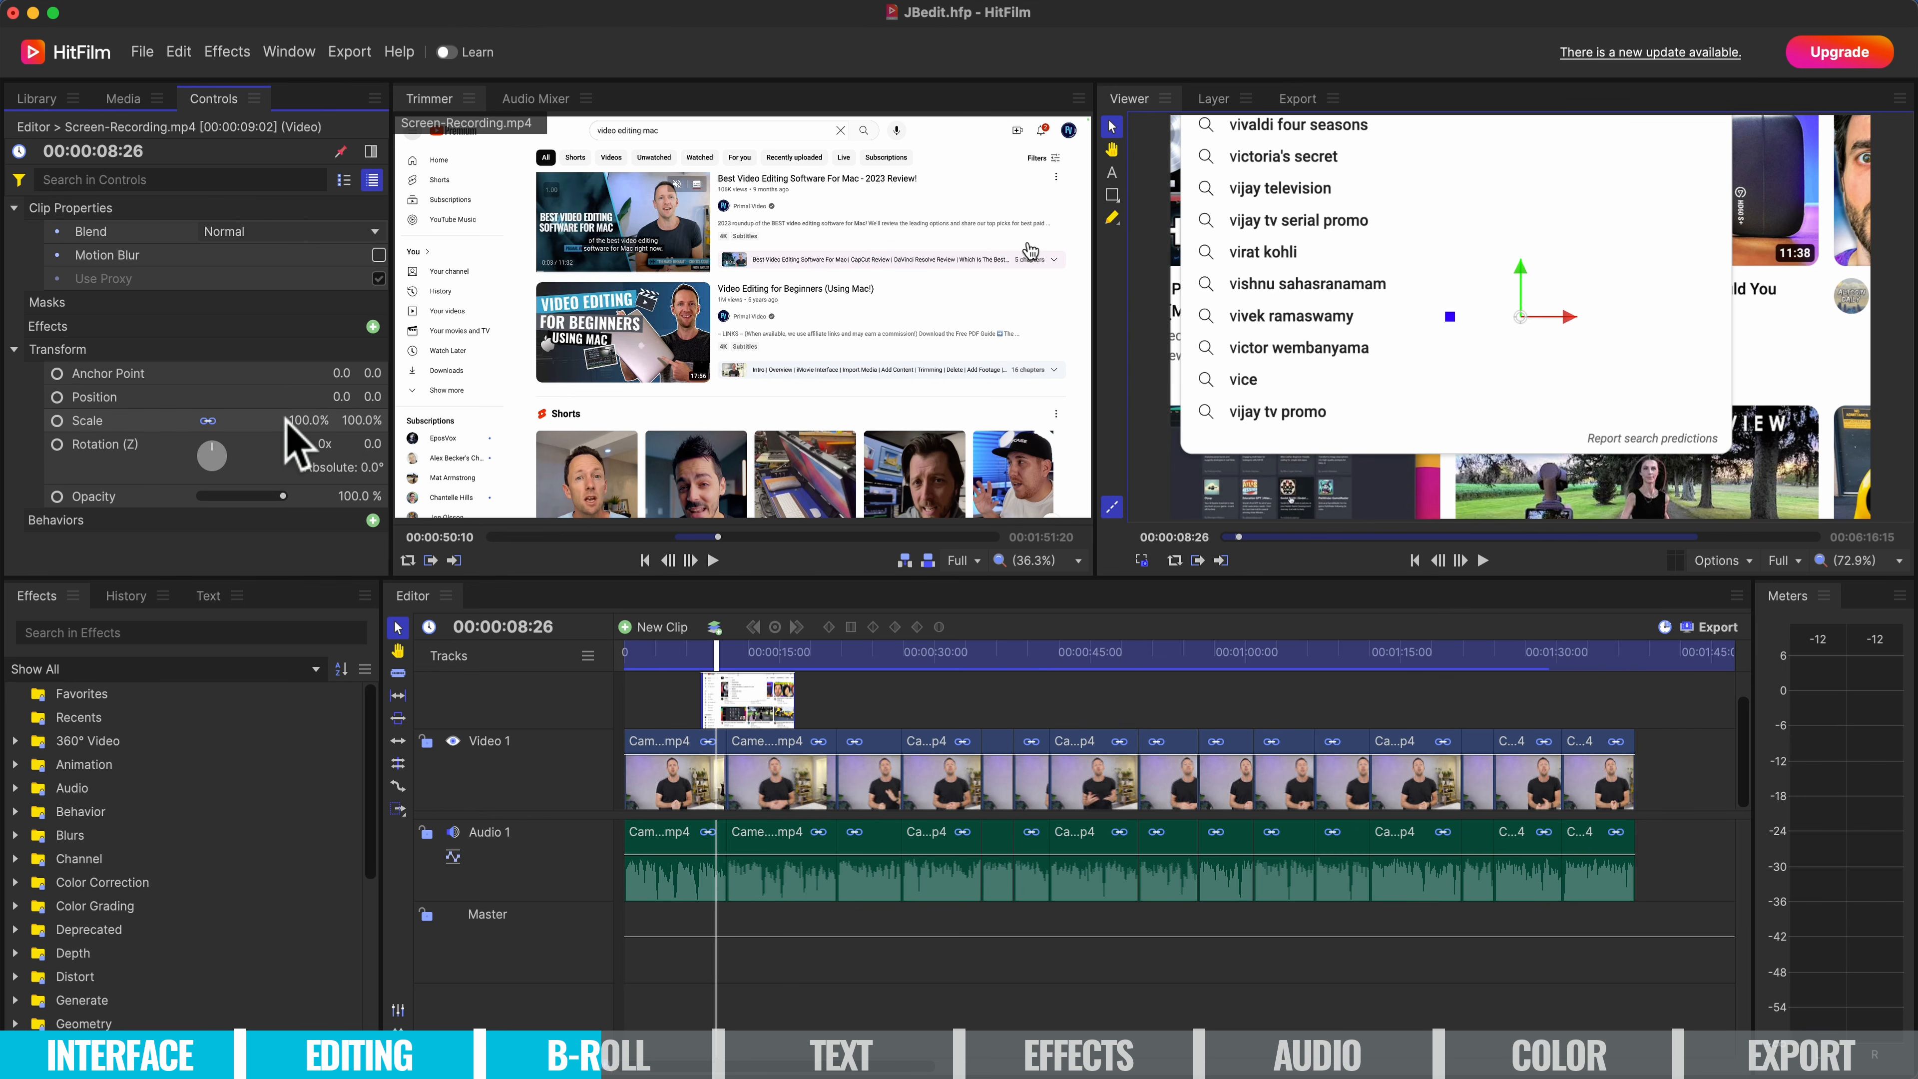
left_click_drag(295, 421, 308, 420)
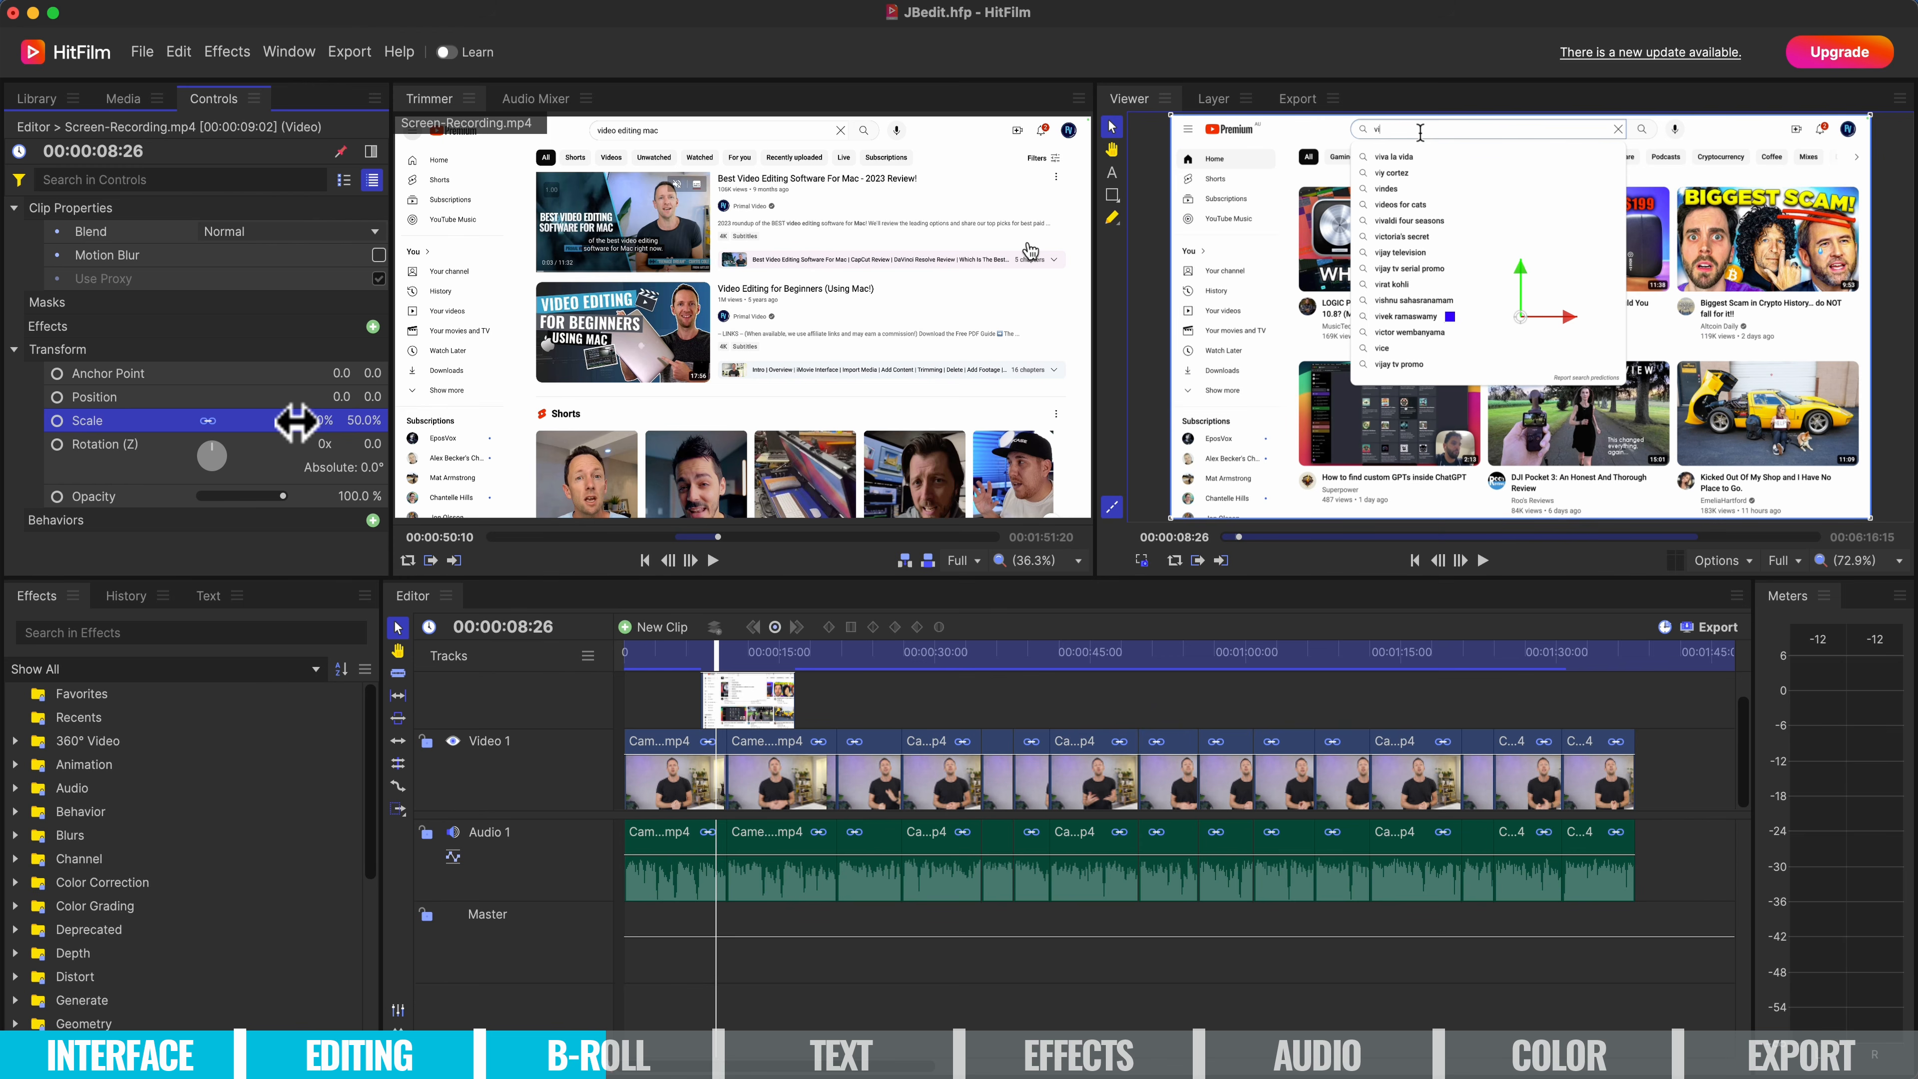
left_click(863, 698)
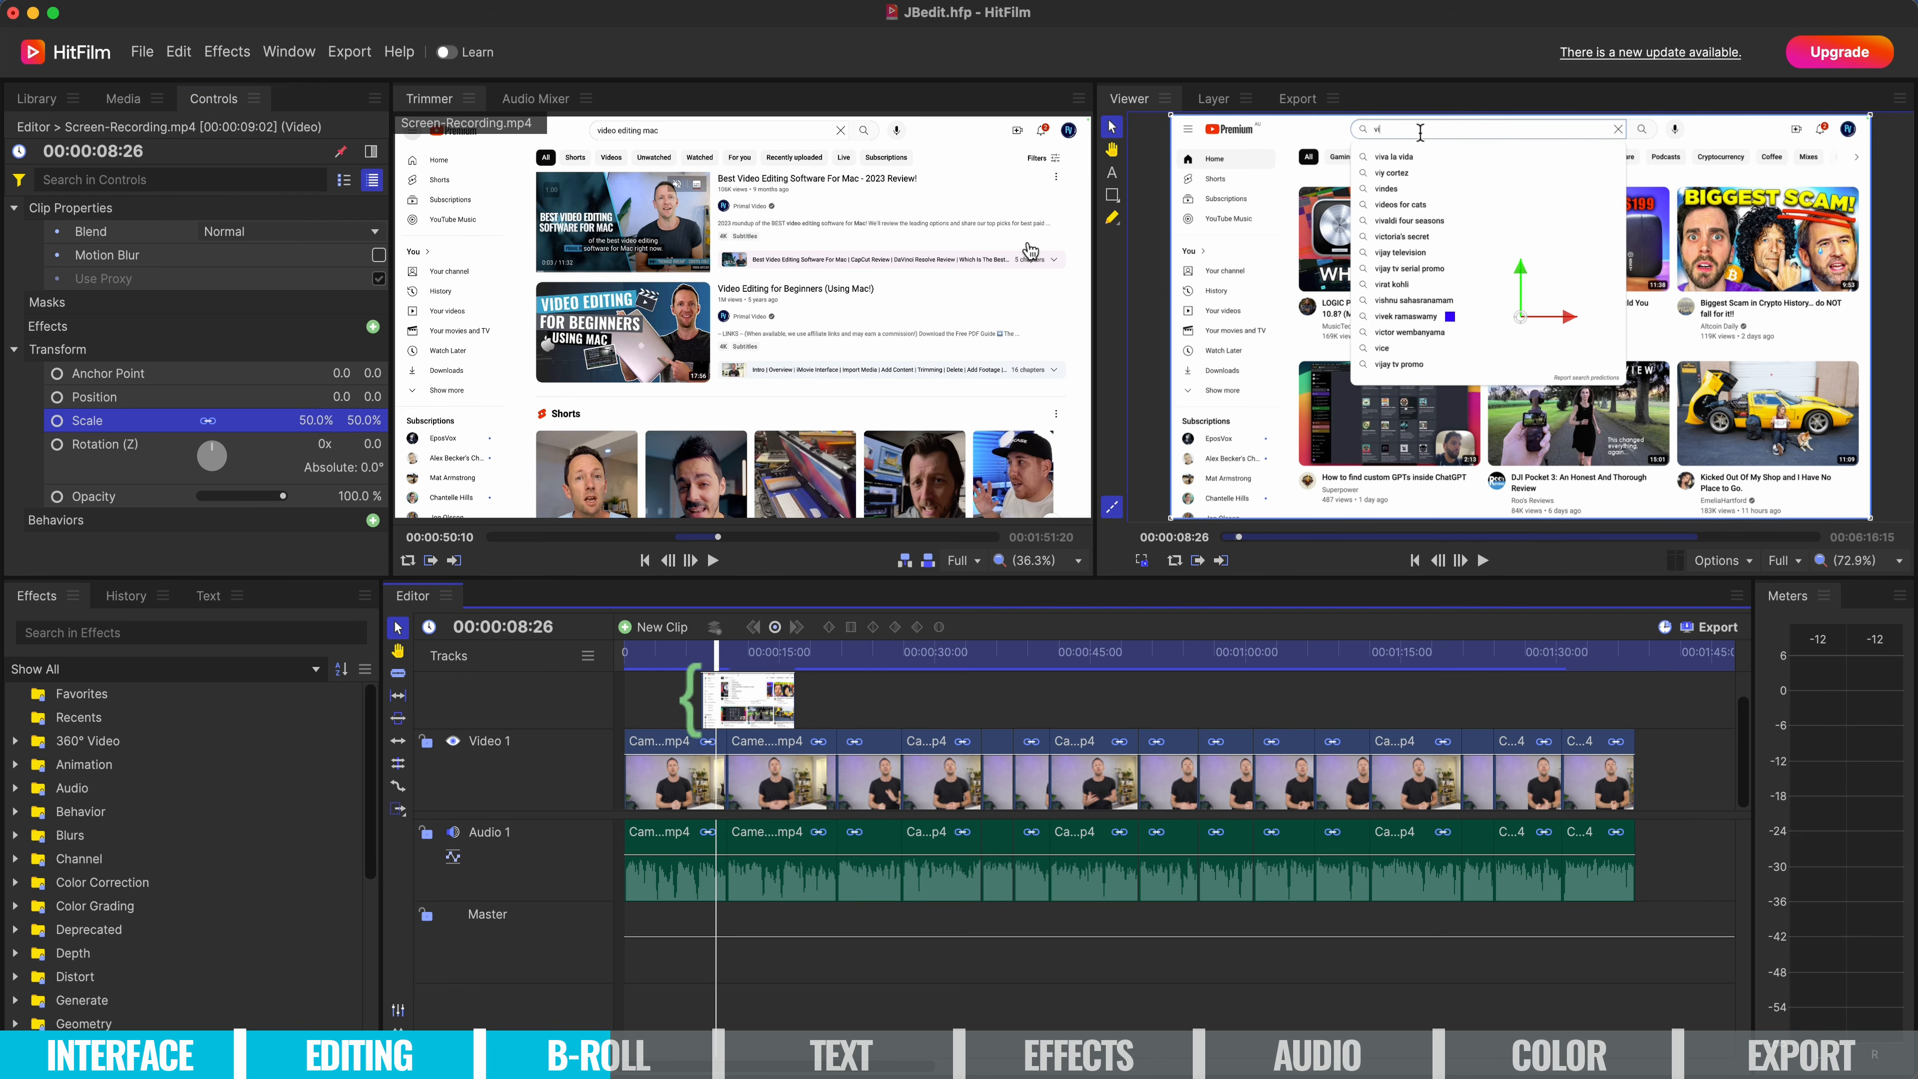
left_click_drag(706, 692, 832, 734)
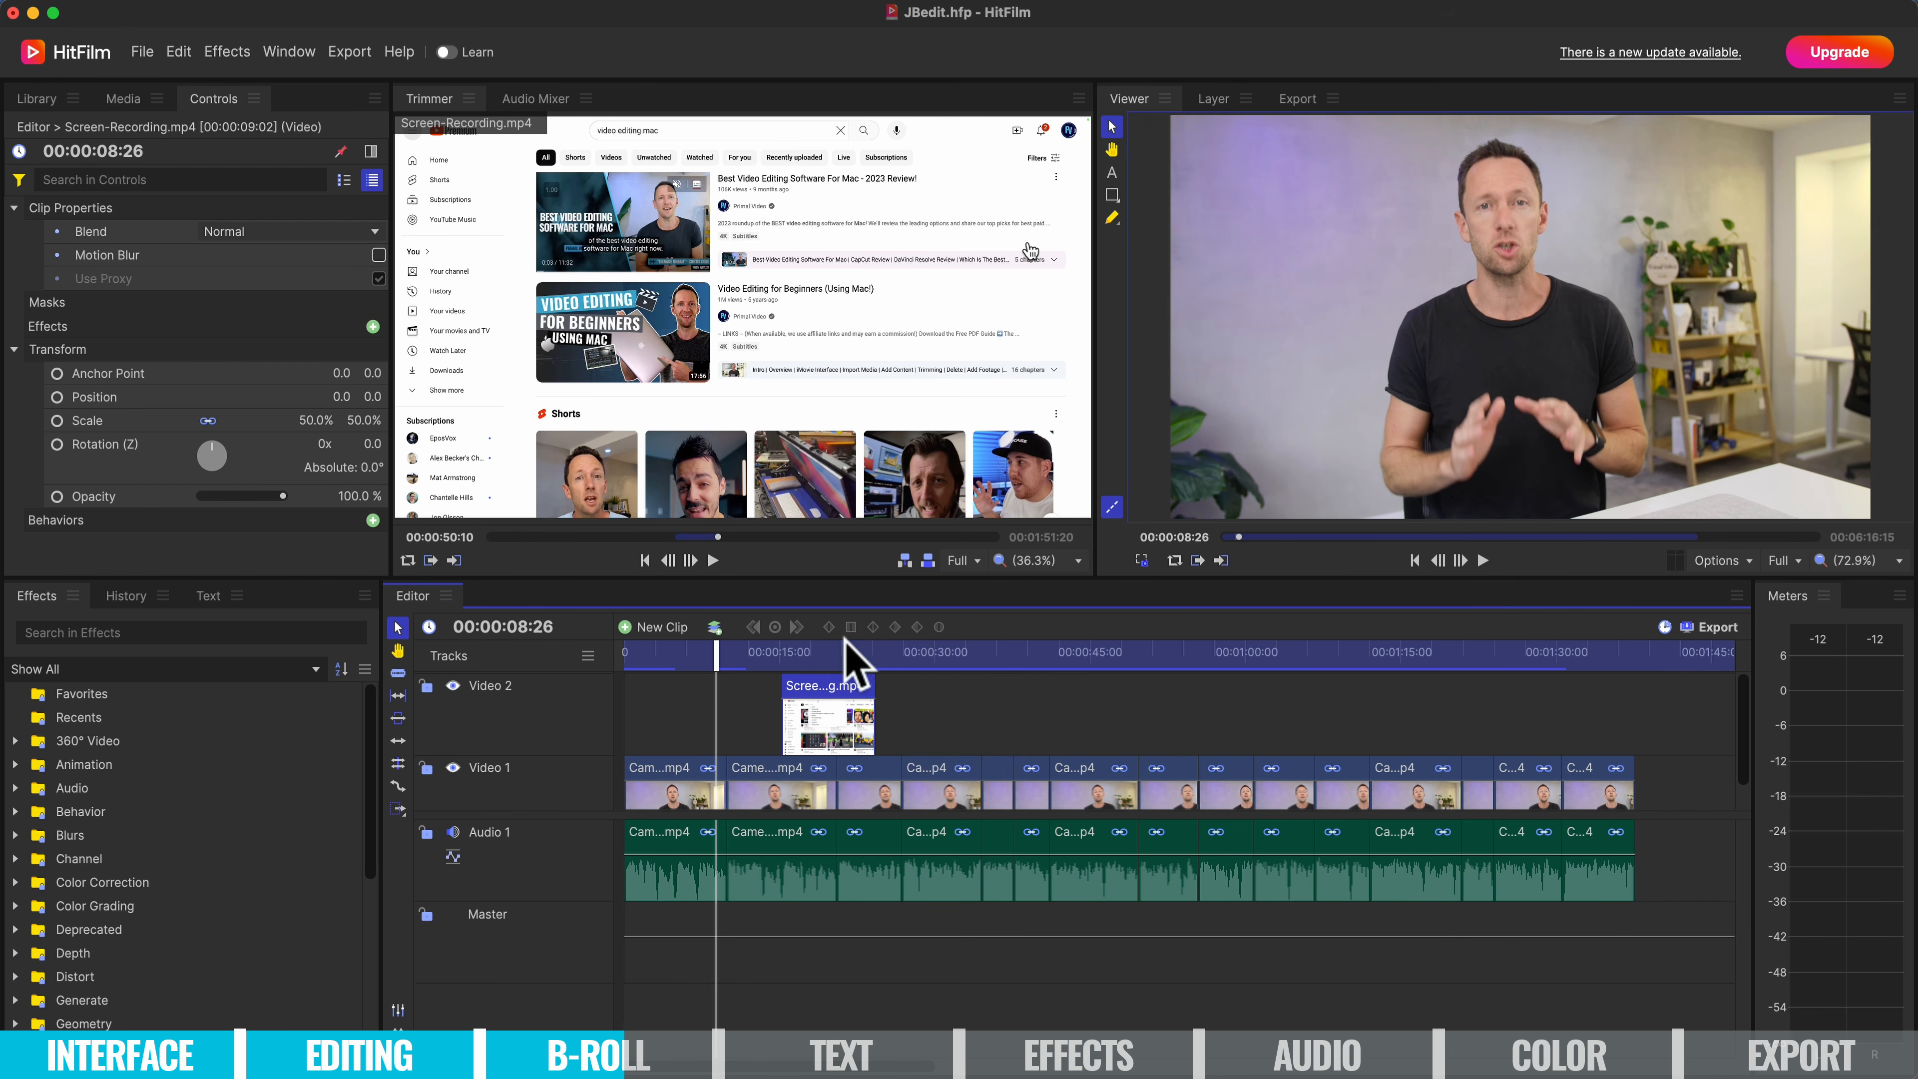
Mark a second range of Screen-Recording.mp4 in the Trimmer from 00:01:24:12 to 00:01:28:10.
mouse_move(434, 429)
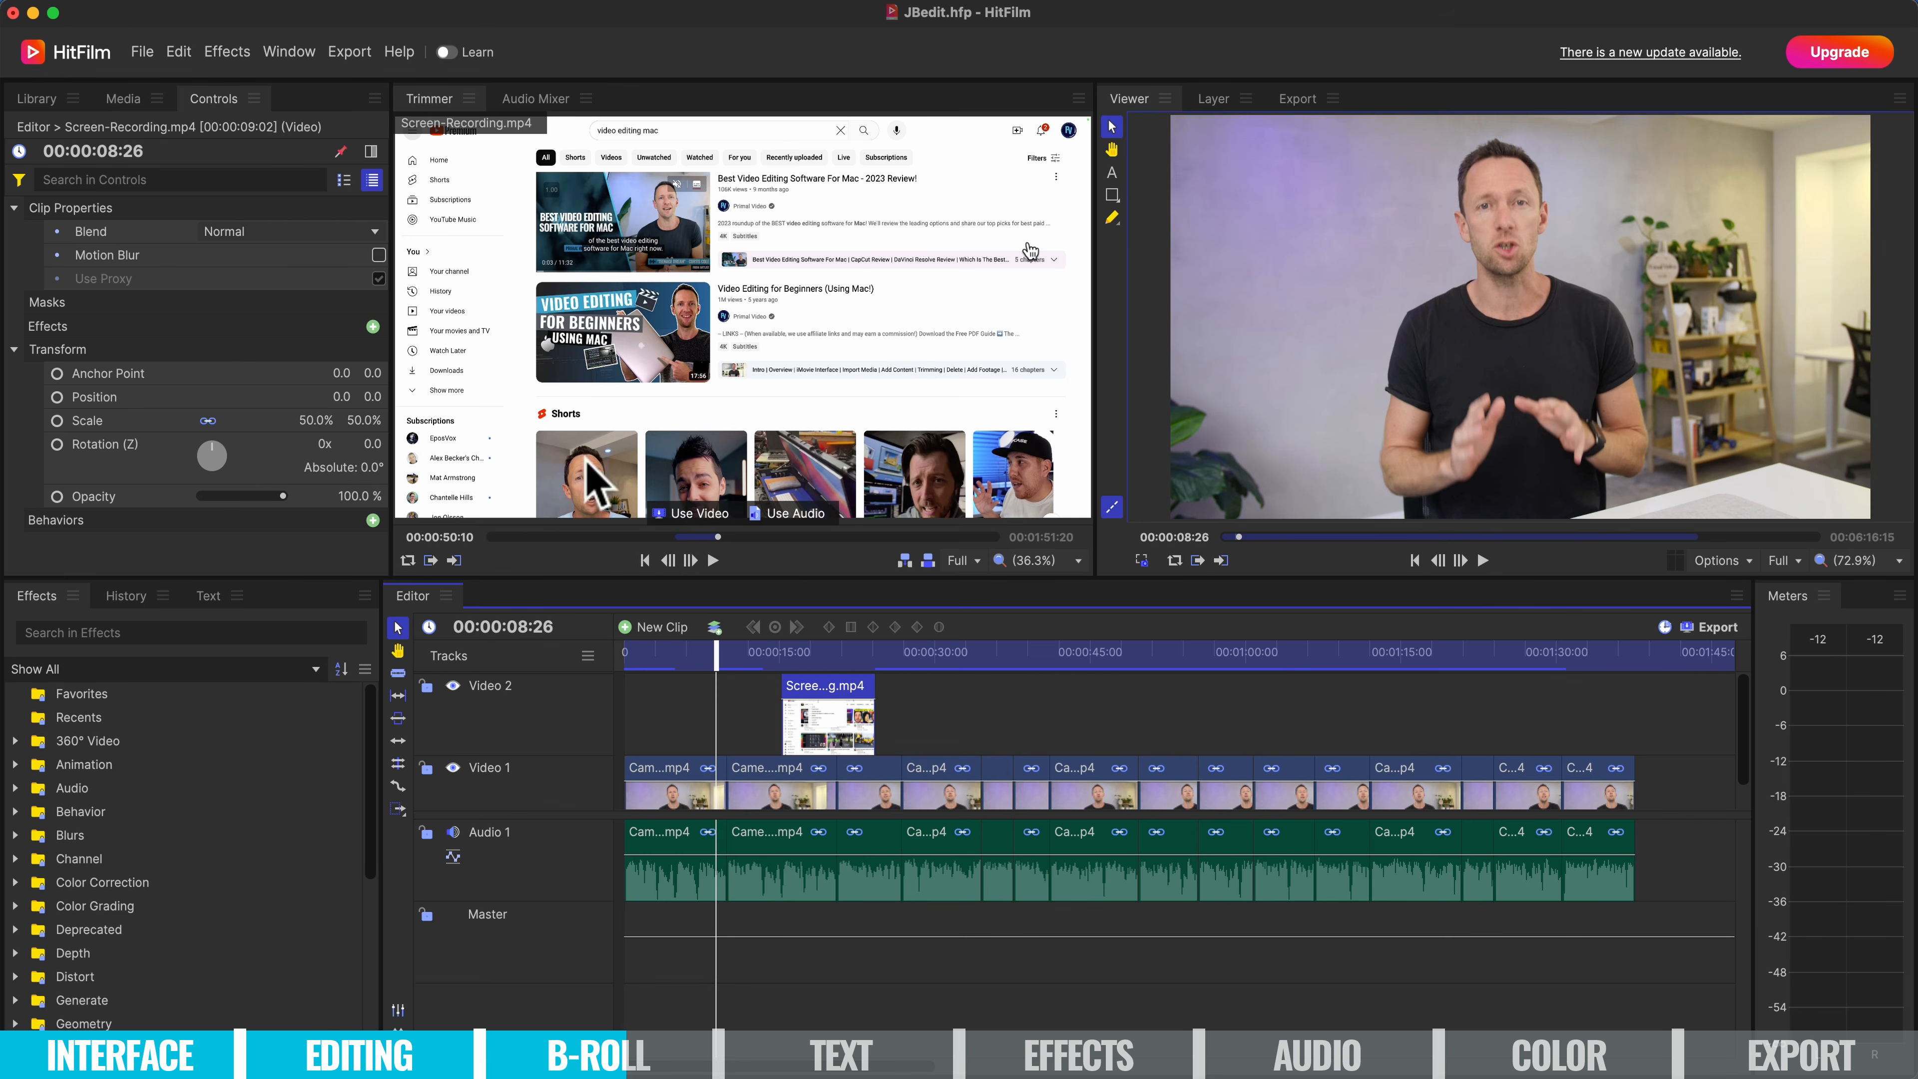
left_click_drag(898, 536, 872, 537)
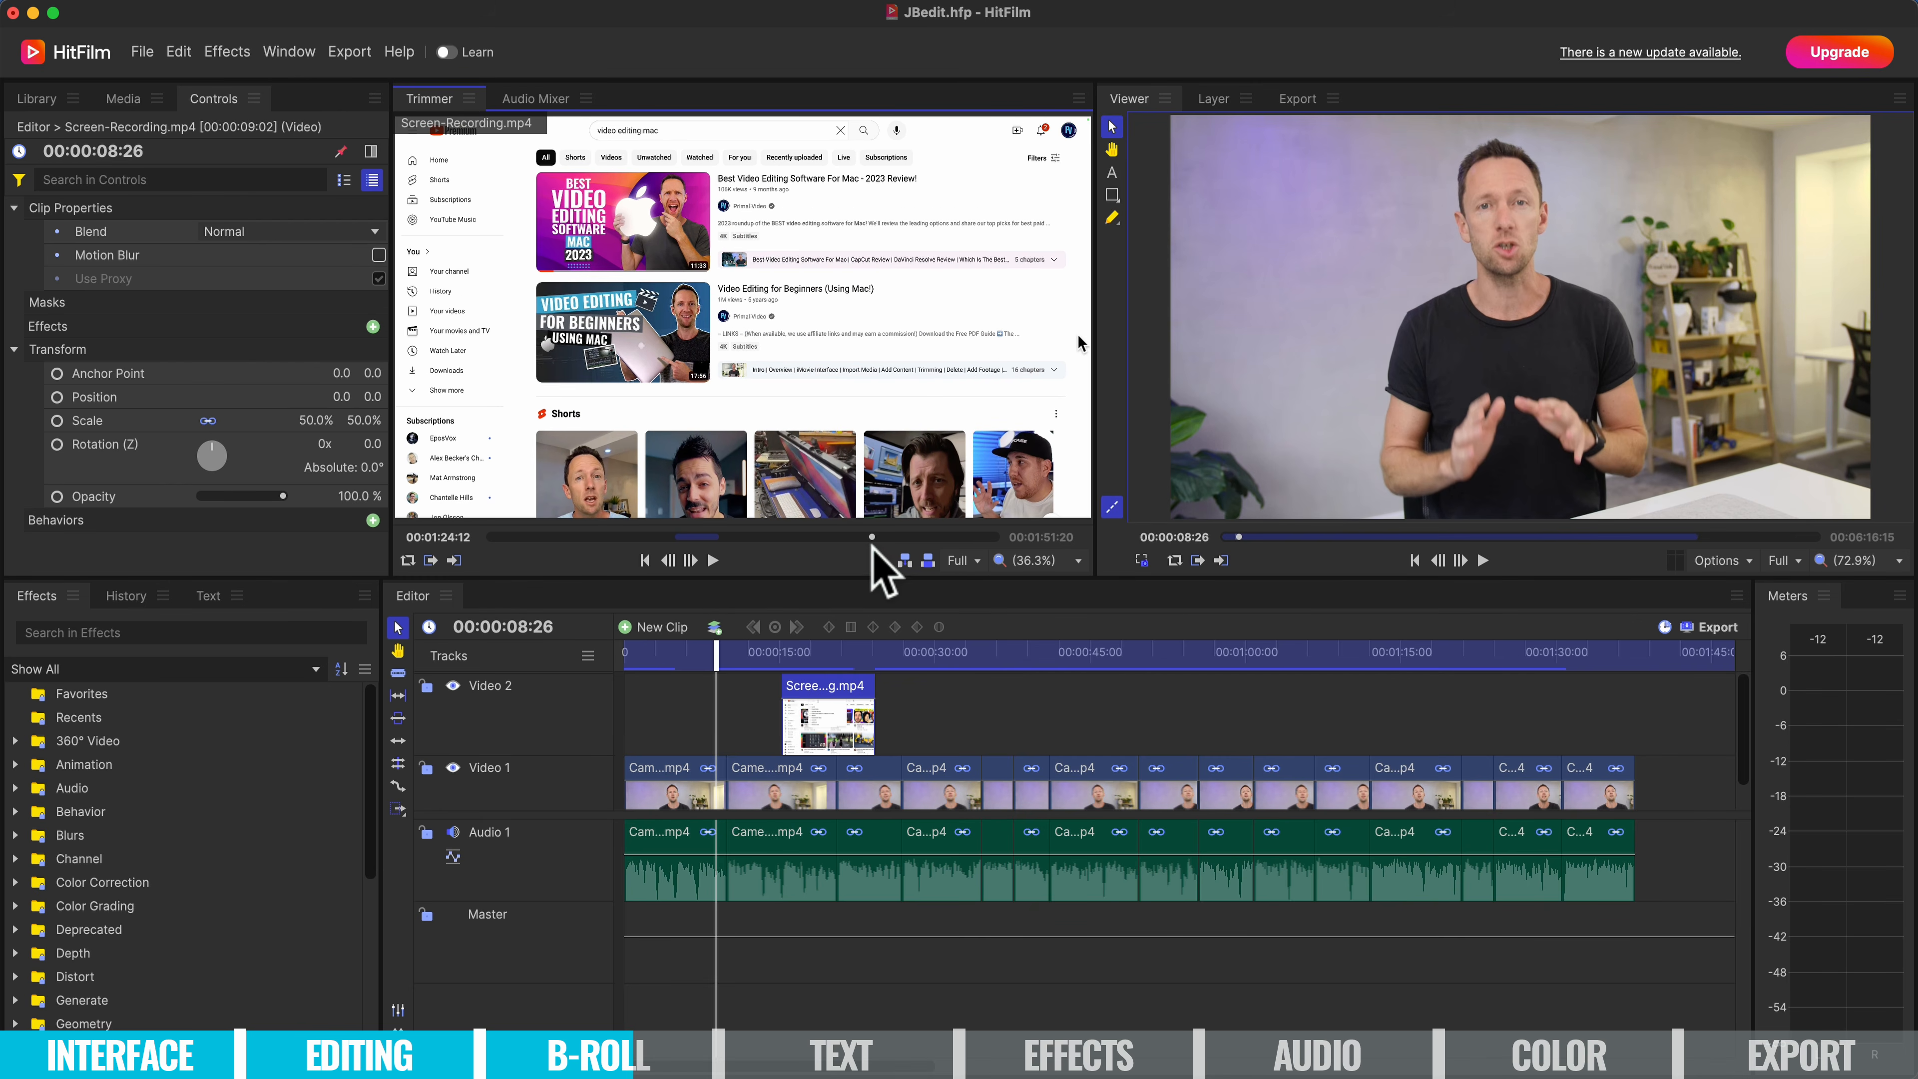
left_click(873, 537)
left_click_drag(874, 537, 891, 538)
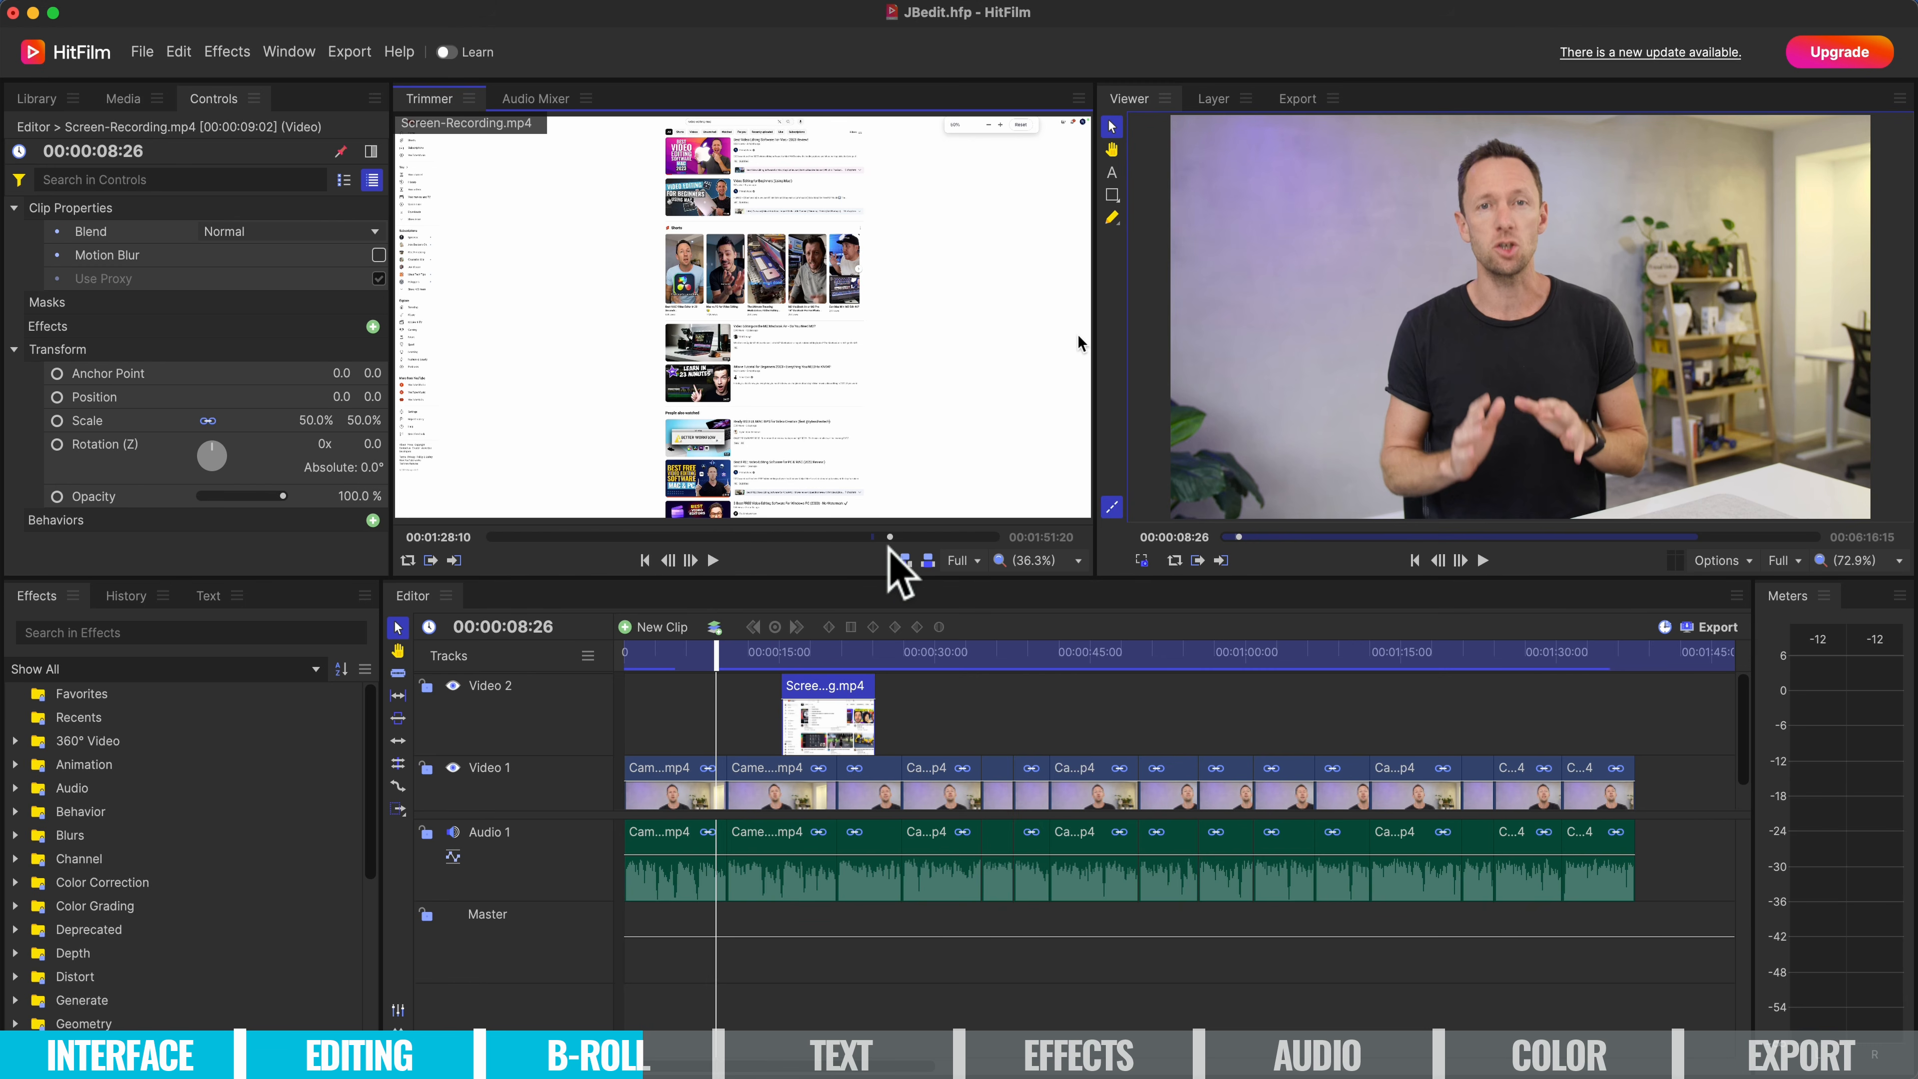
Place only the video of the second range on Video 2 at about 40 seconds and scale that clip to 50%.
mouse_move(731, 215)
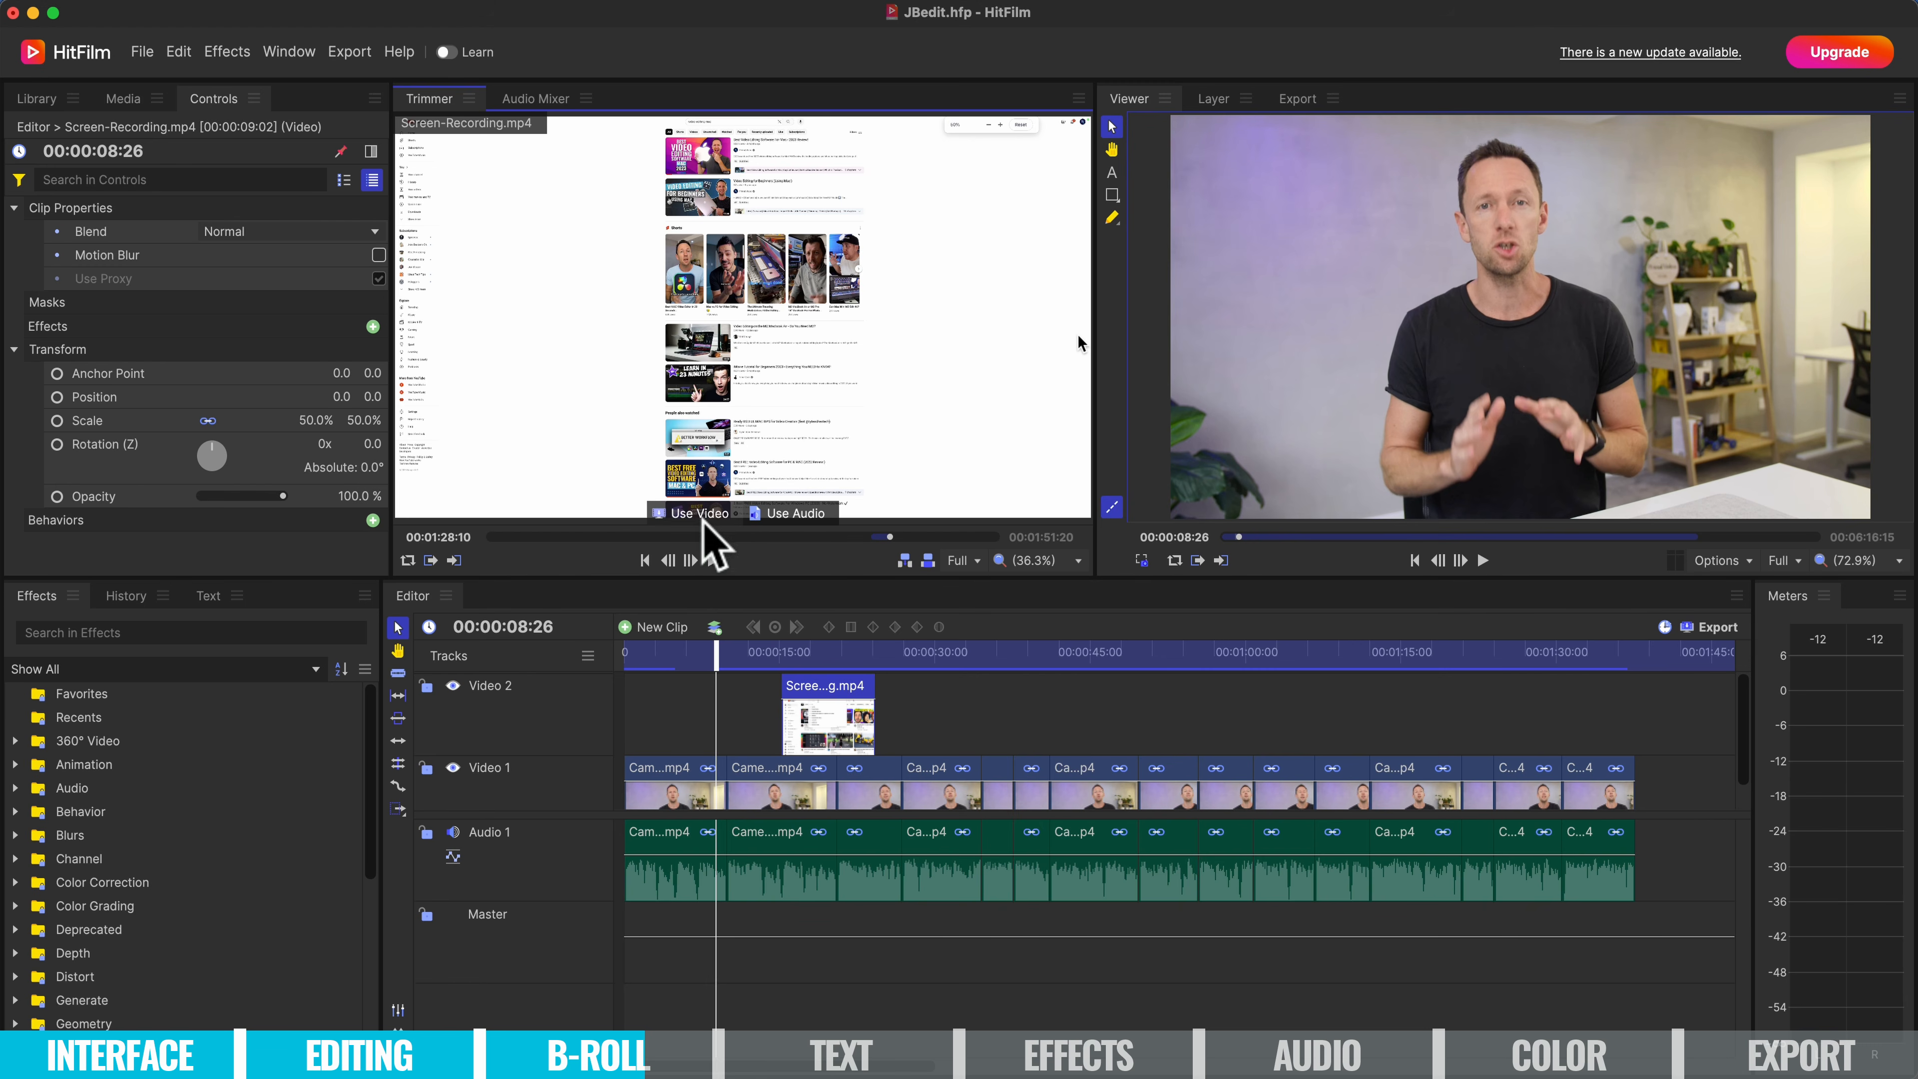
left_click_drag(698, 521, 1036, 752)
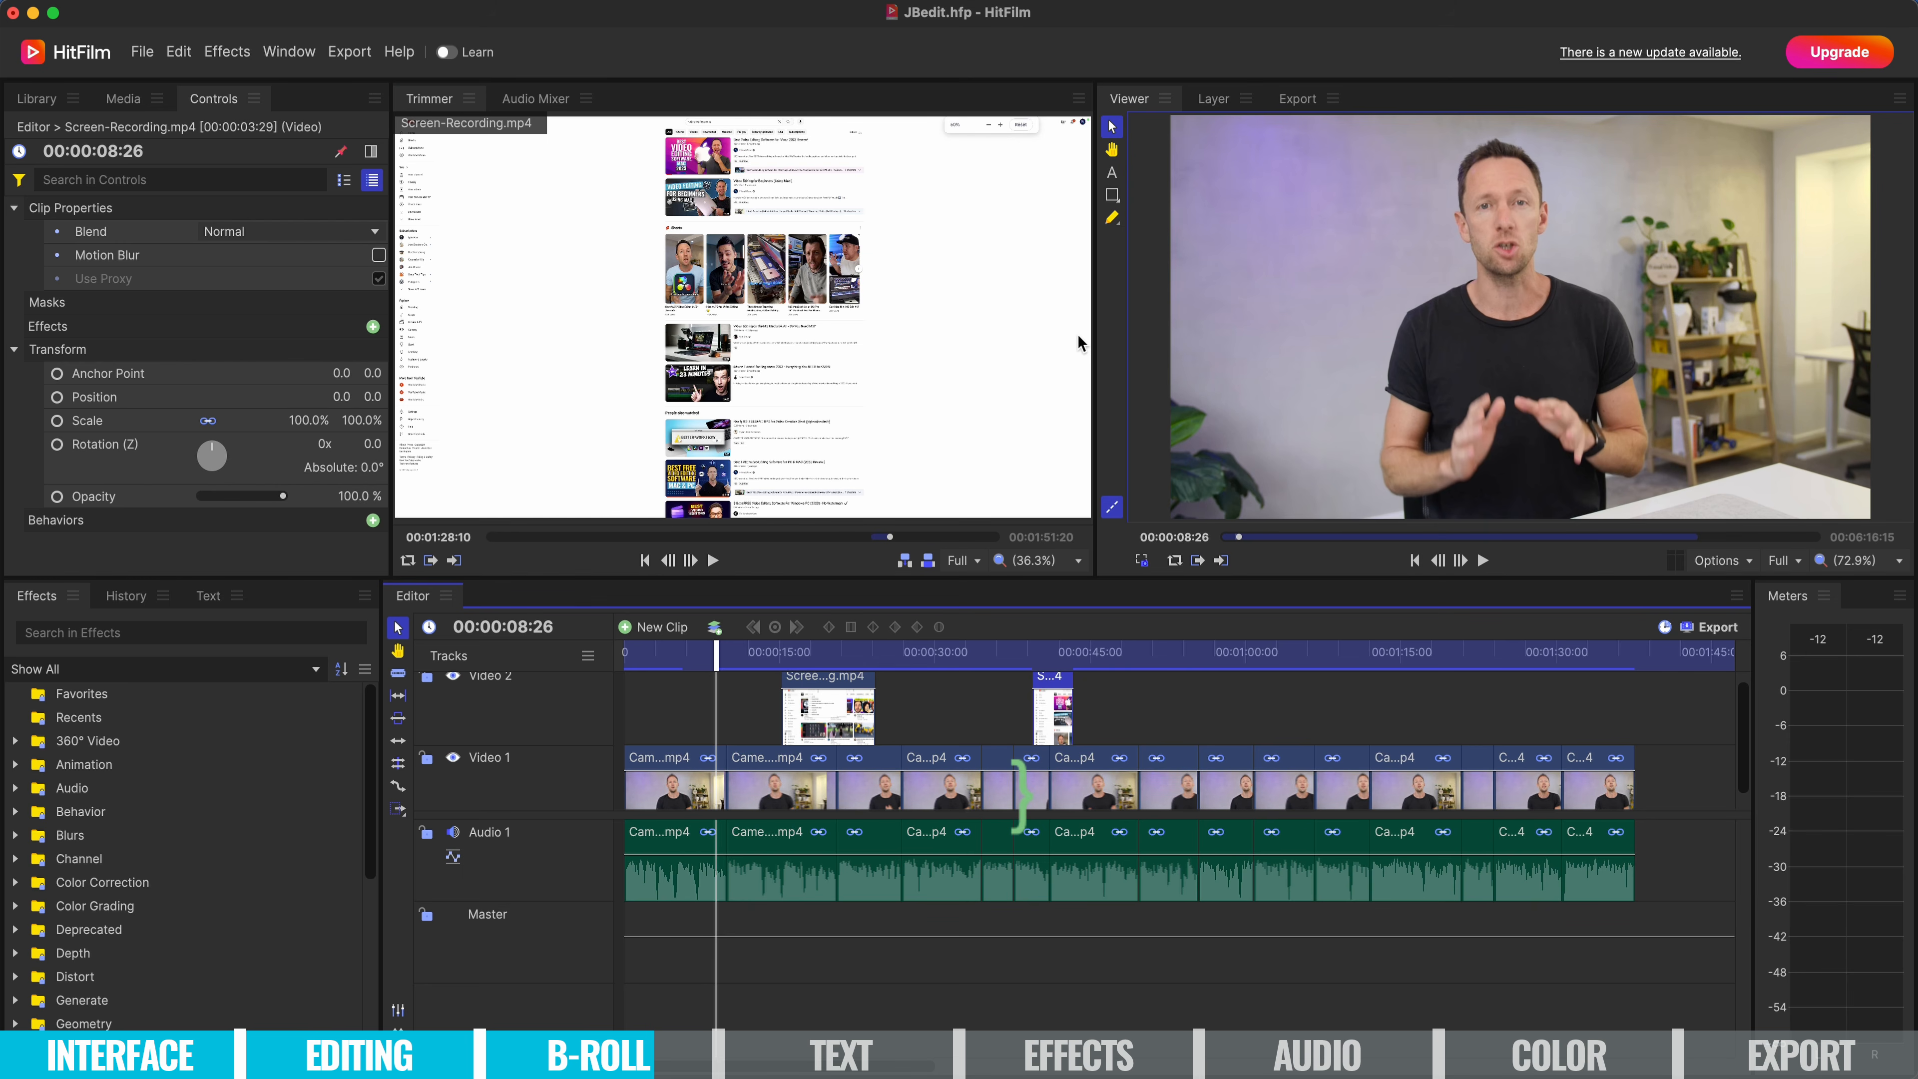
left_click(1055, 659)
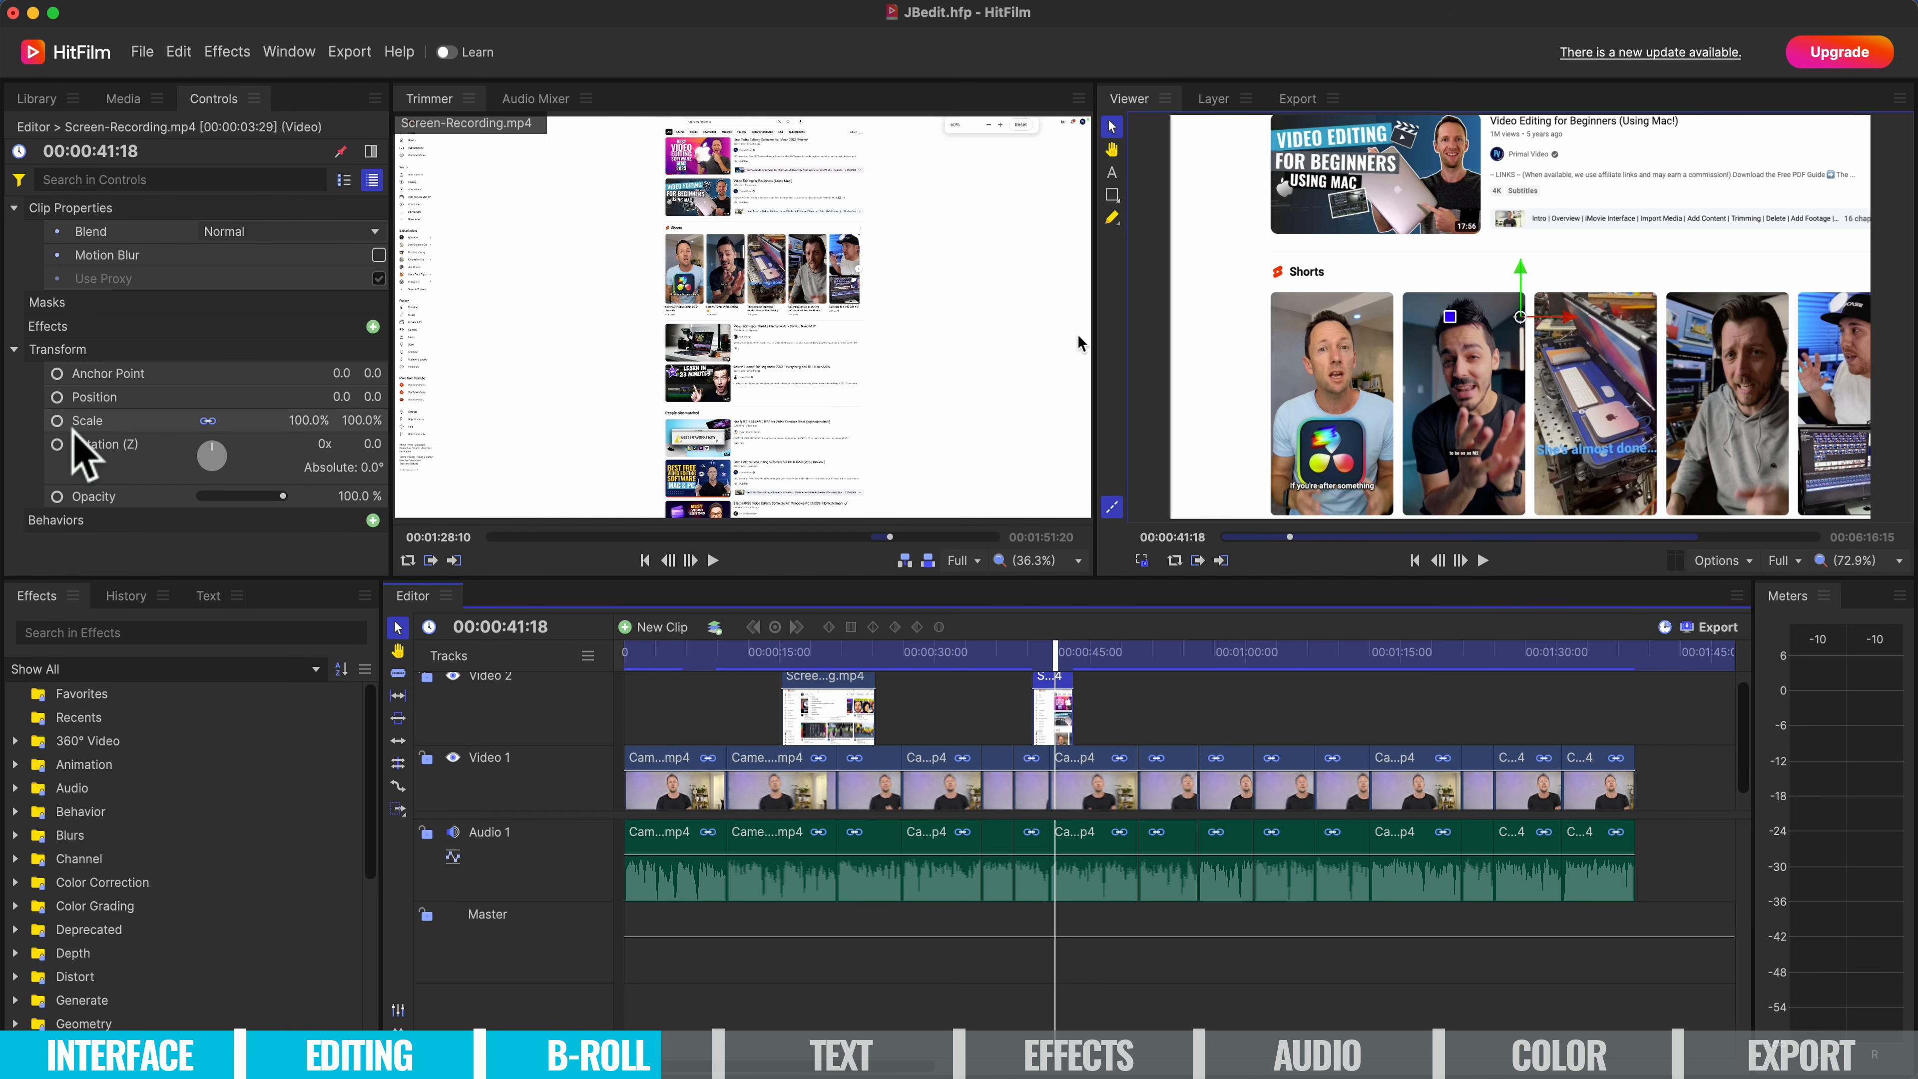
left_click_drag(311, 423, 307, 422)
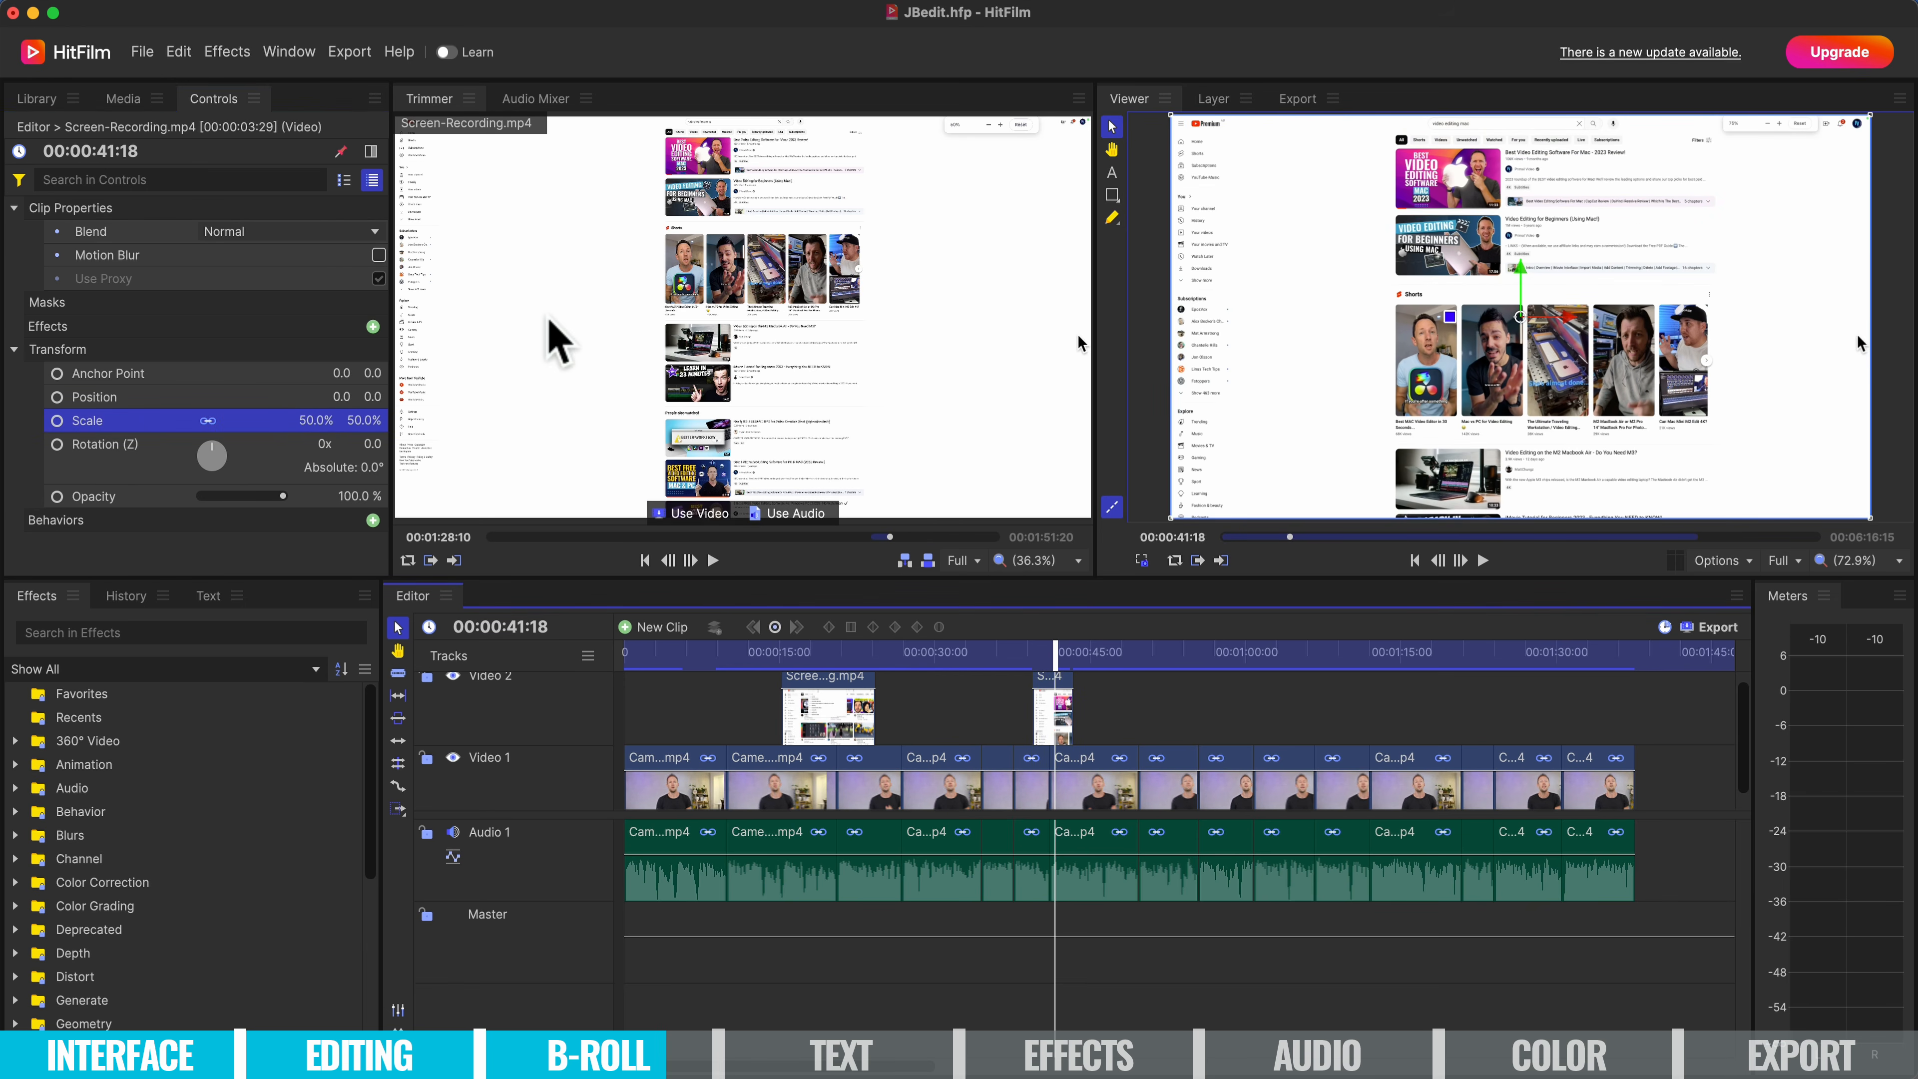
Mark about 11 seconds of IMG_0261.MOV ending at 00:00:17:18 and add only its video to Video 2 at about 53 seconds.
left_click(115, 105)
left_click(107, 344)
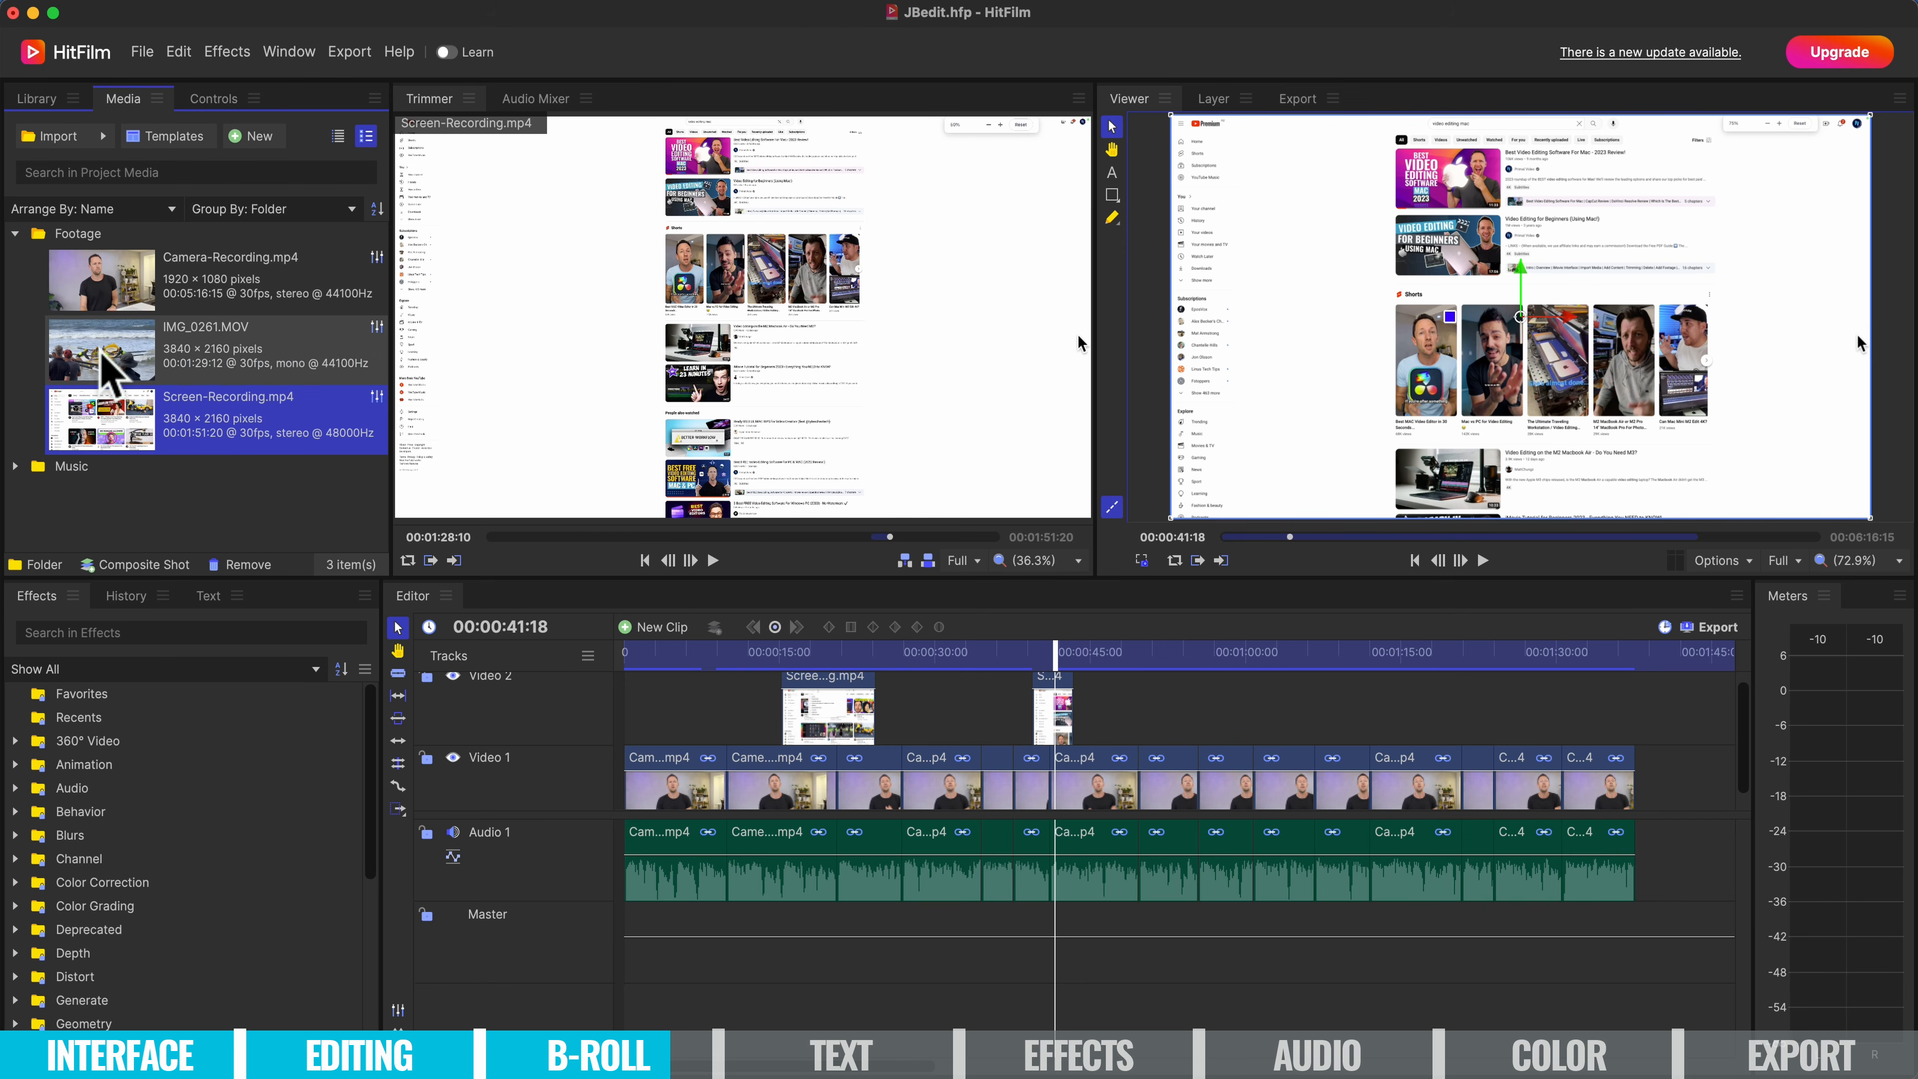
left_click_drag(507, 538, 587, 535)
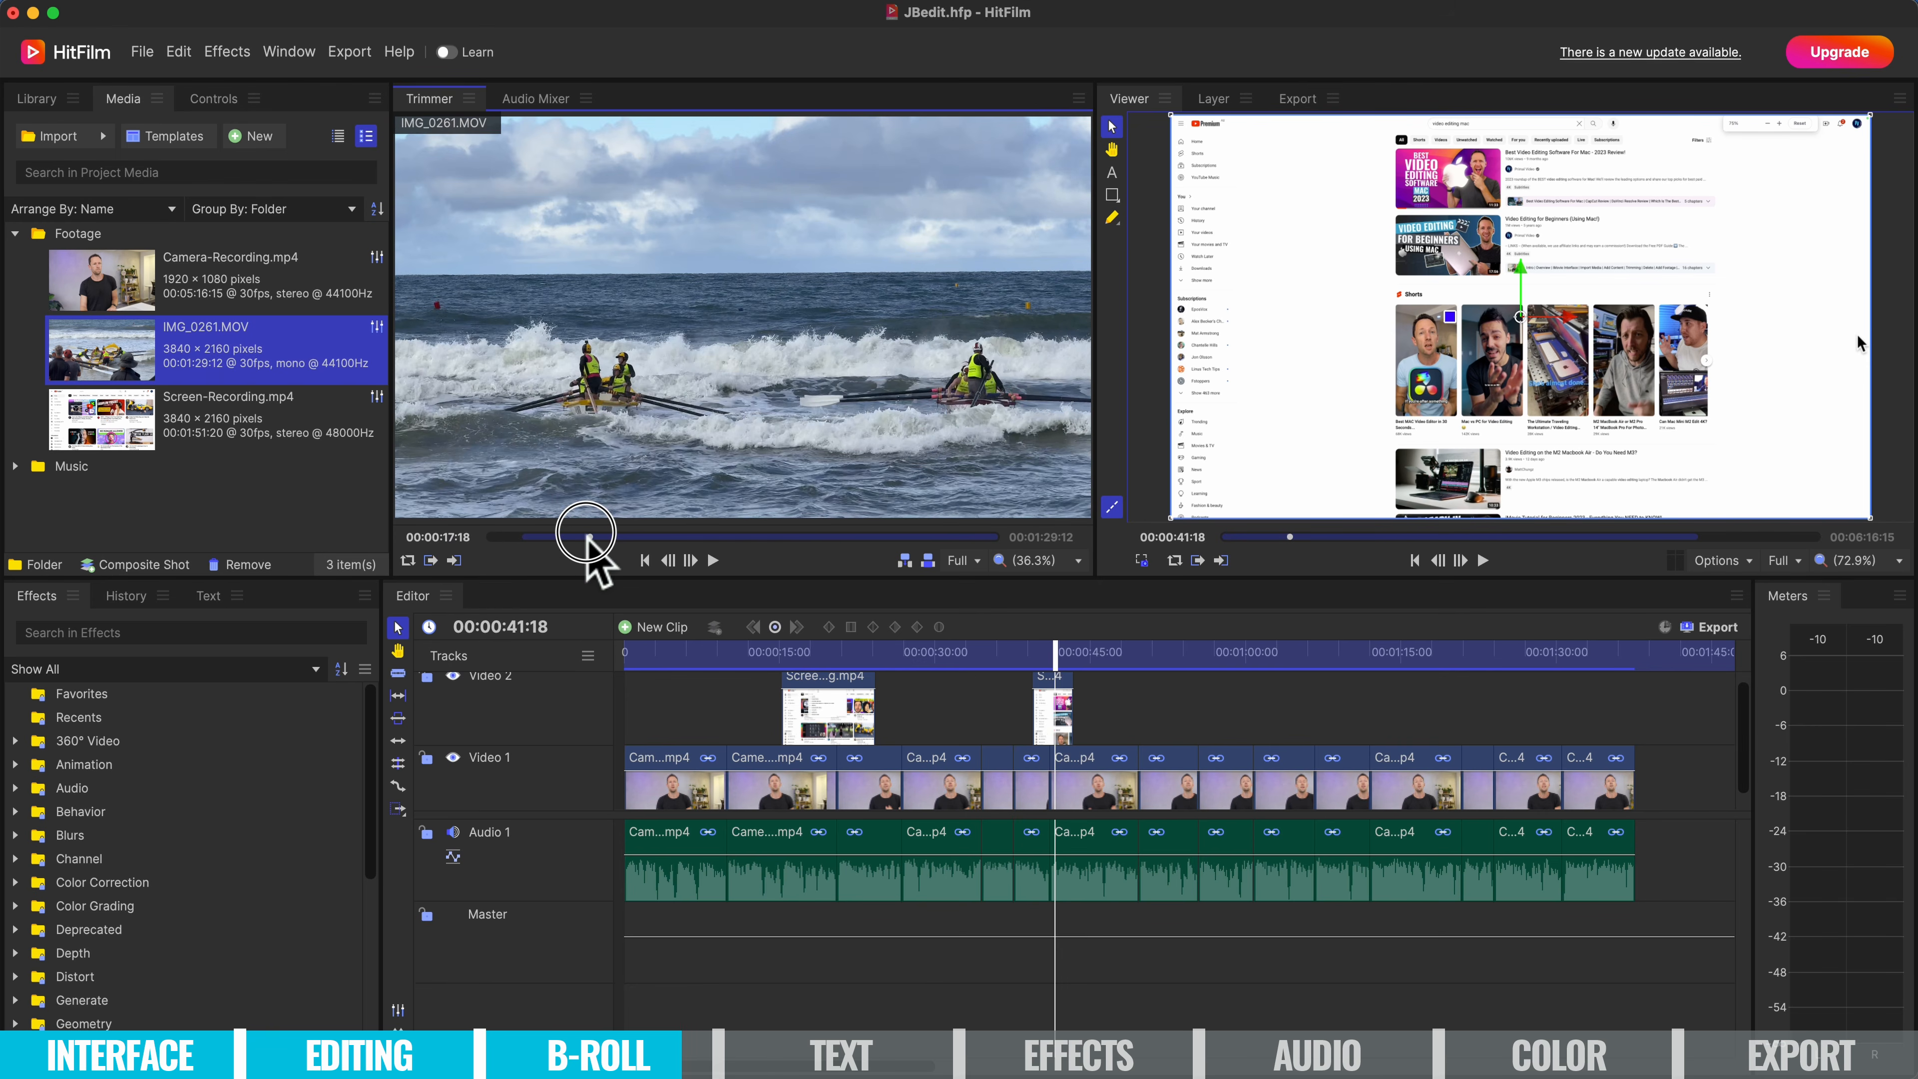
mouse_move(590, 419)
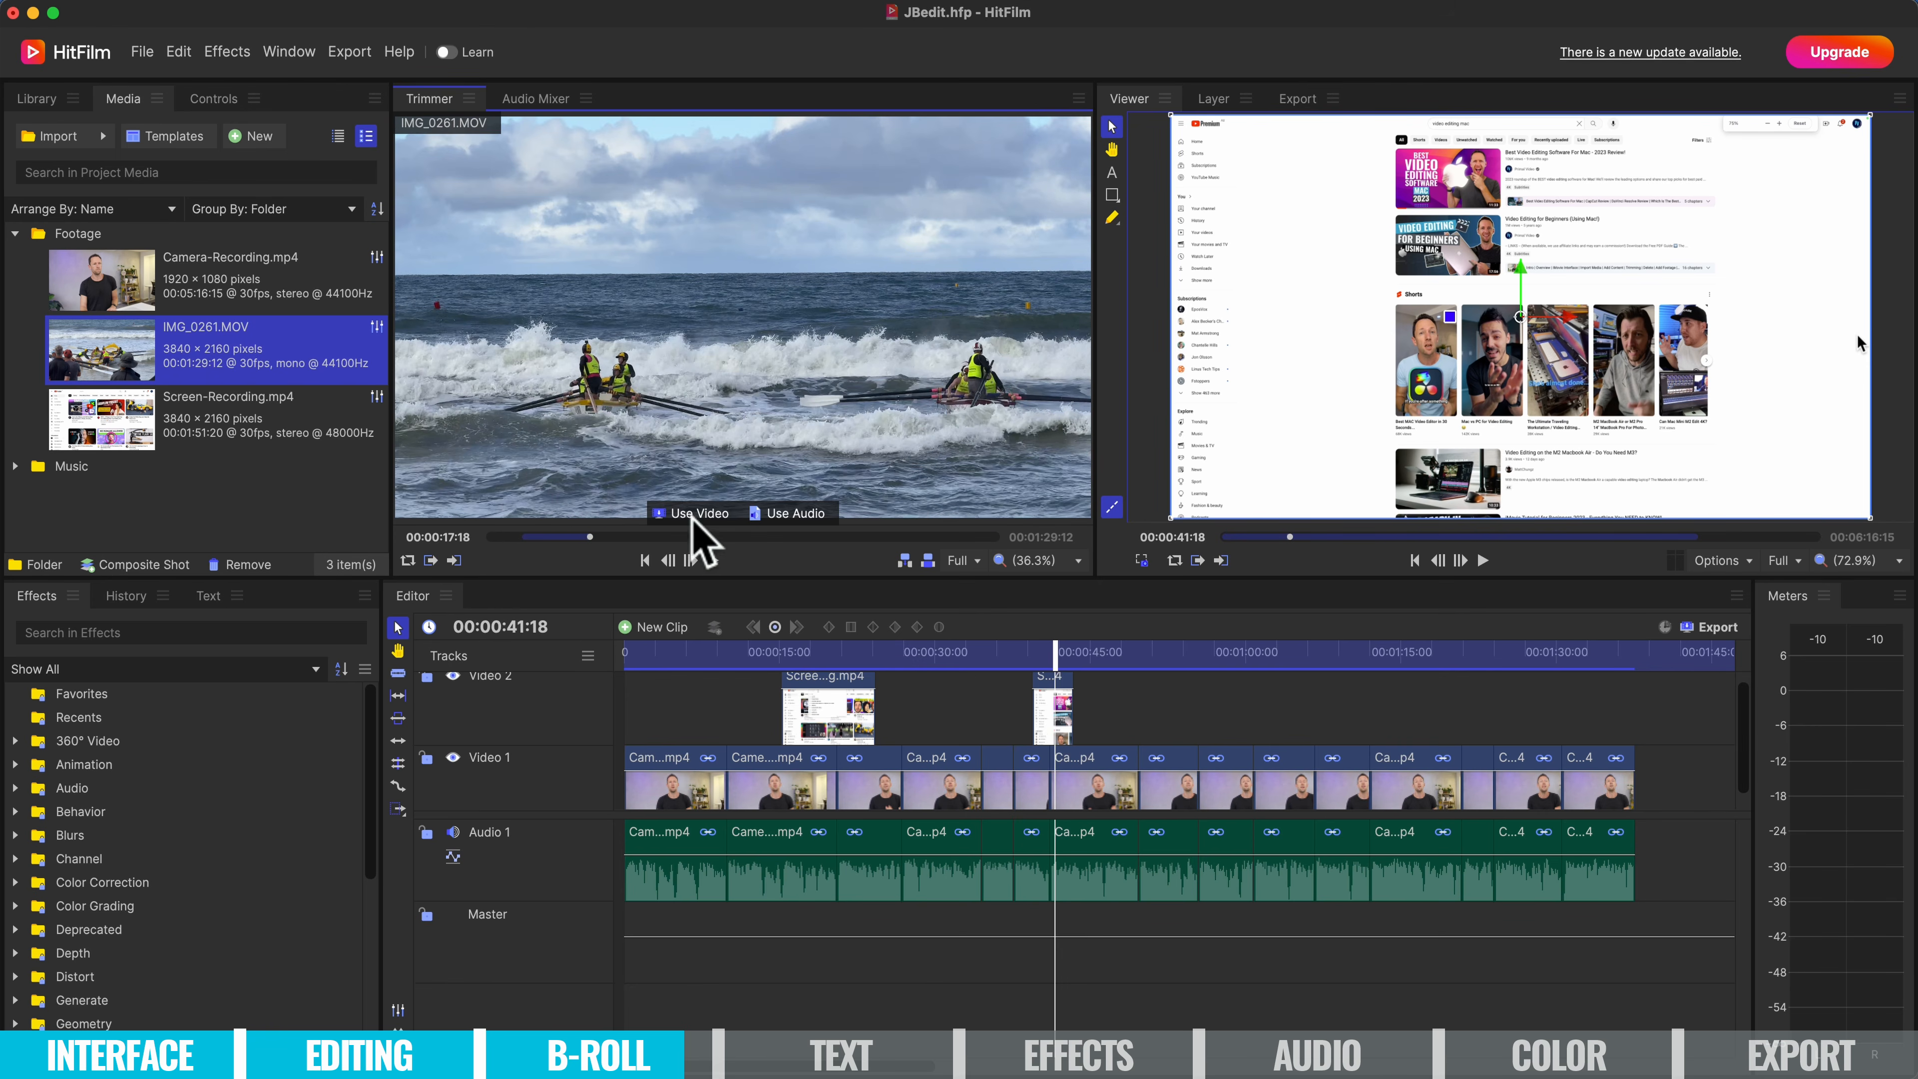
left_click_drag(707, 515, 1168, 725)
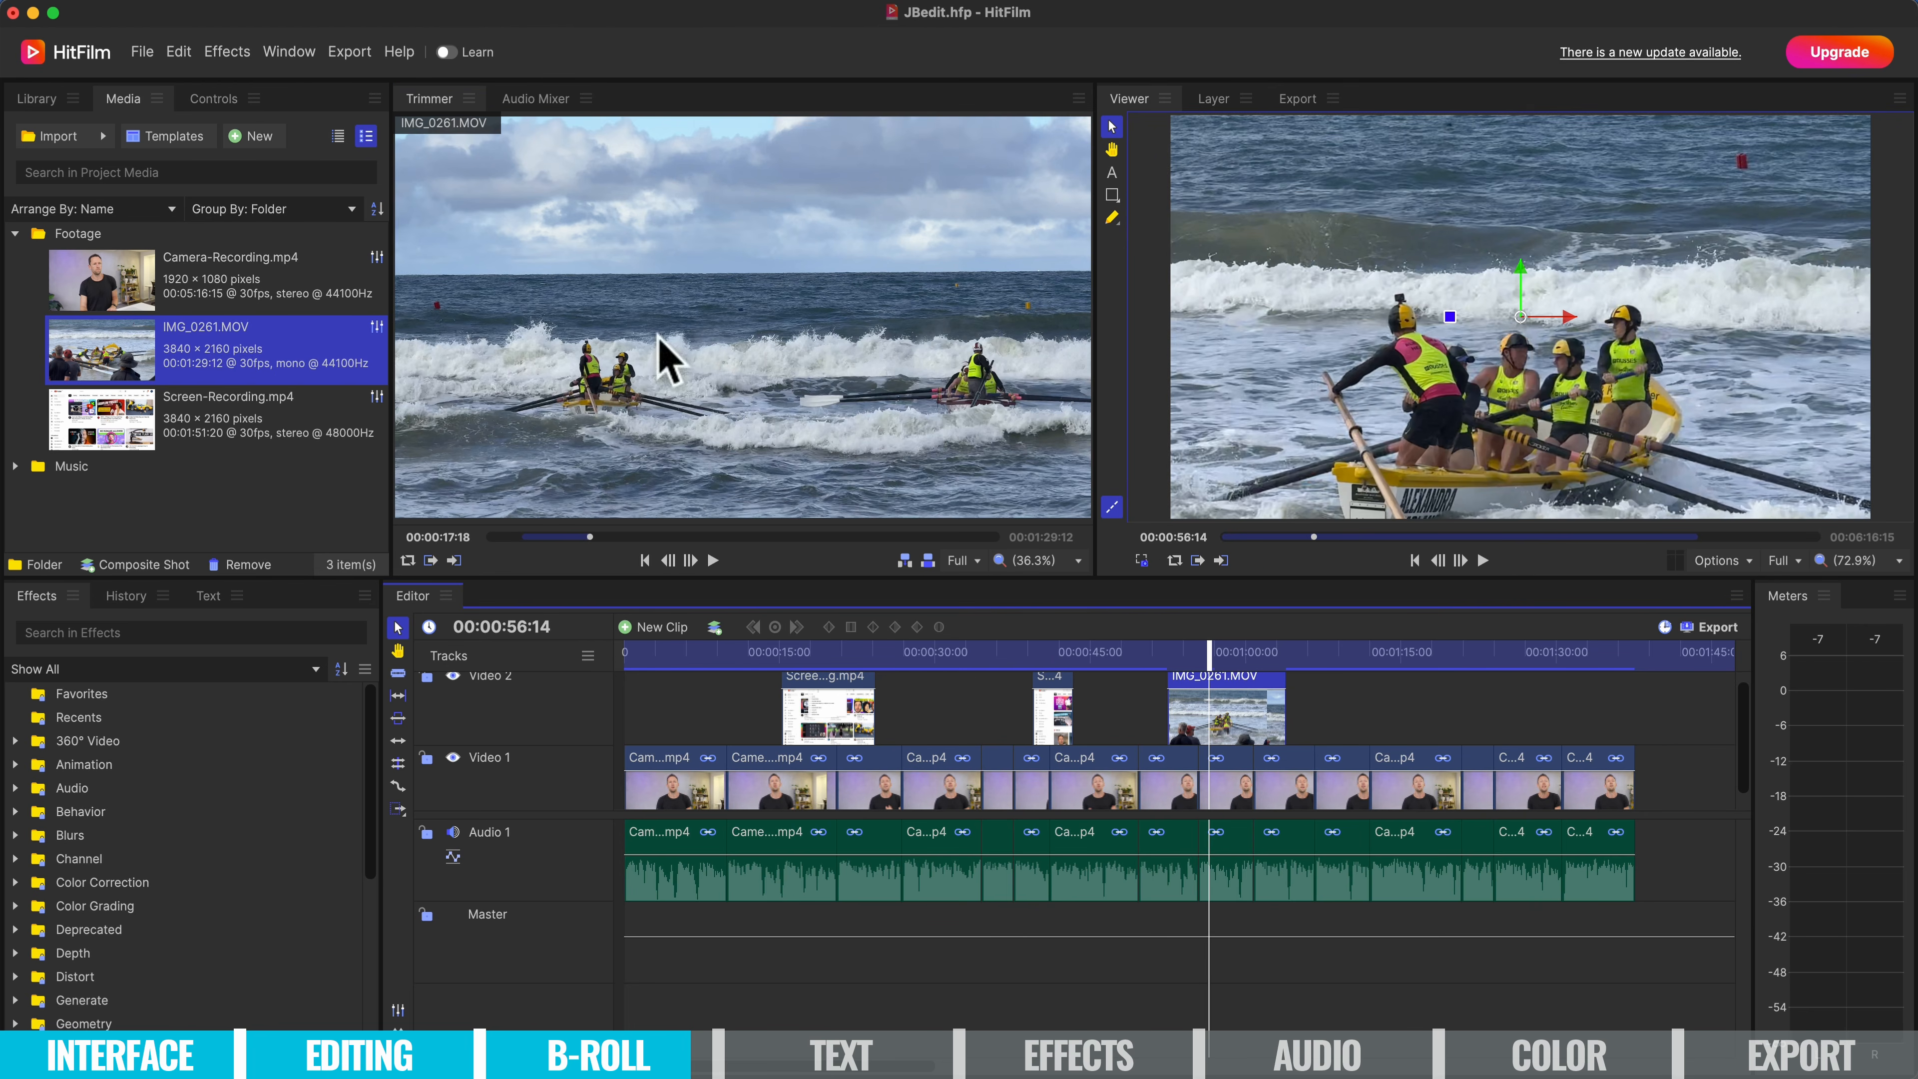
Scale the IMG_0261.MOV clip on Video 2 down so the whole shot fits the frame.
left_click(214, 99)
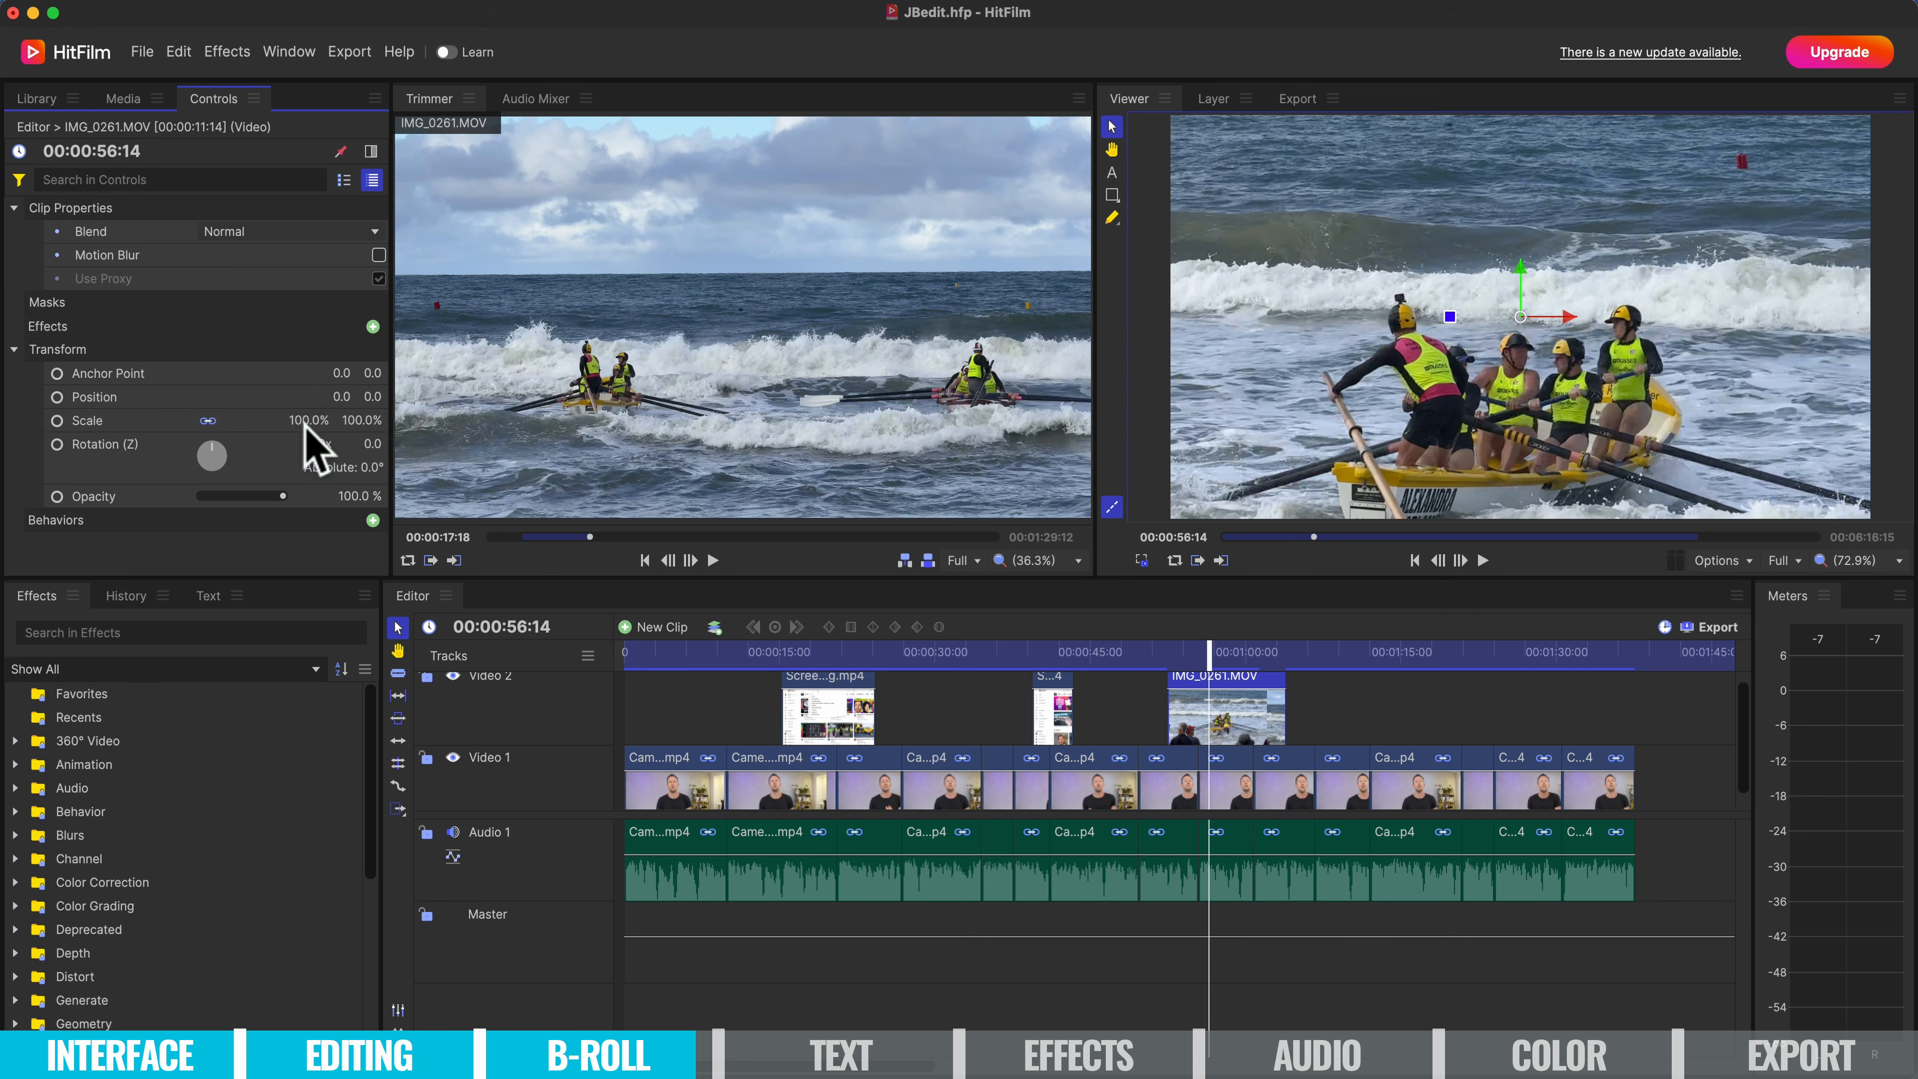
left_click_drag(303, 420, 302, 420)
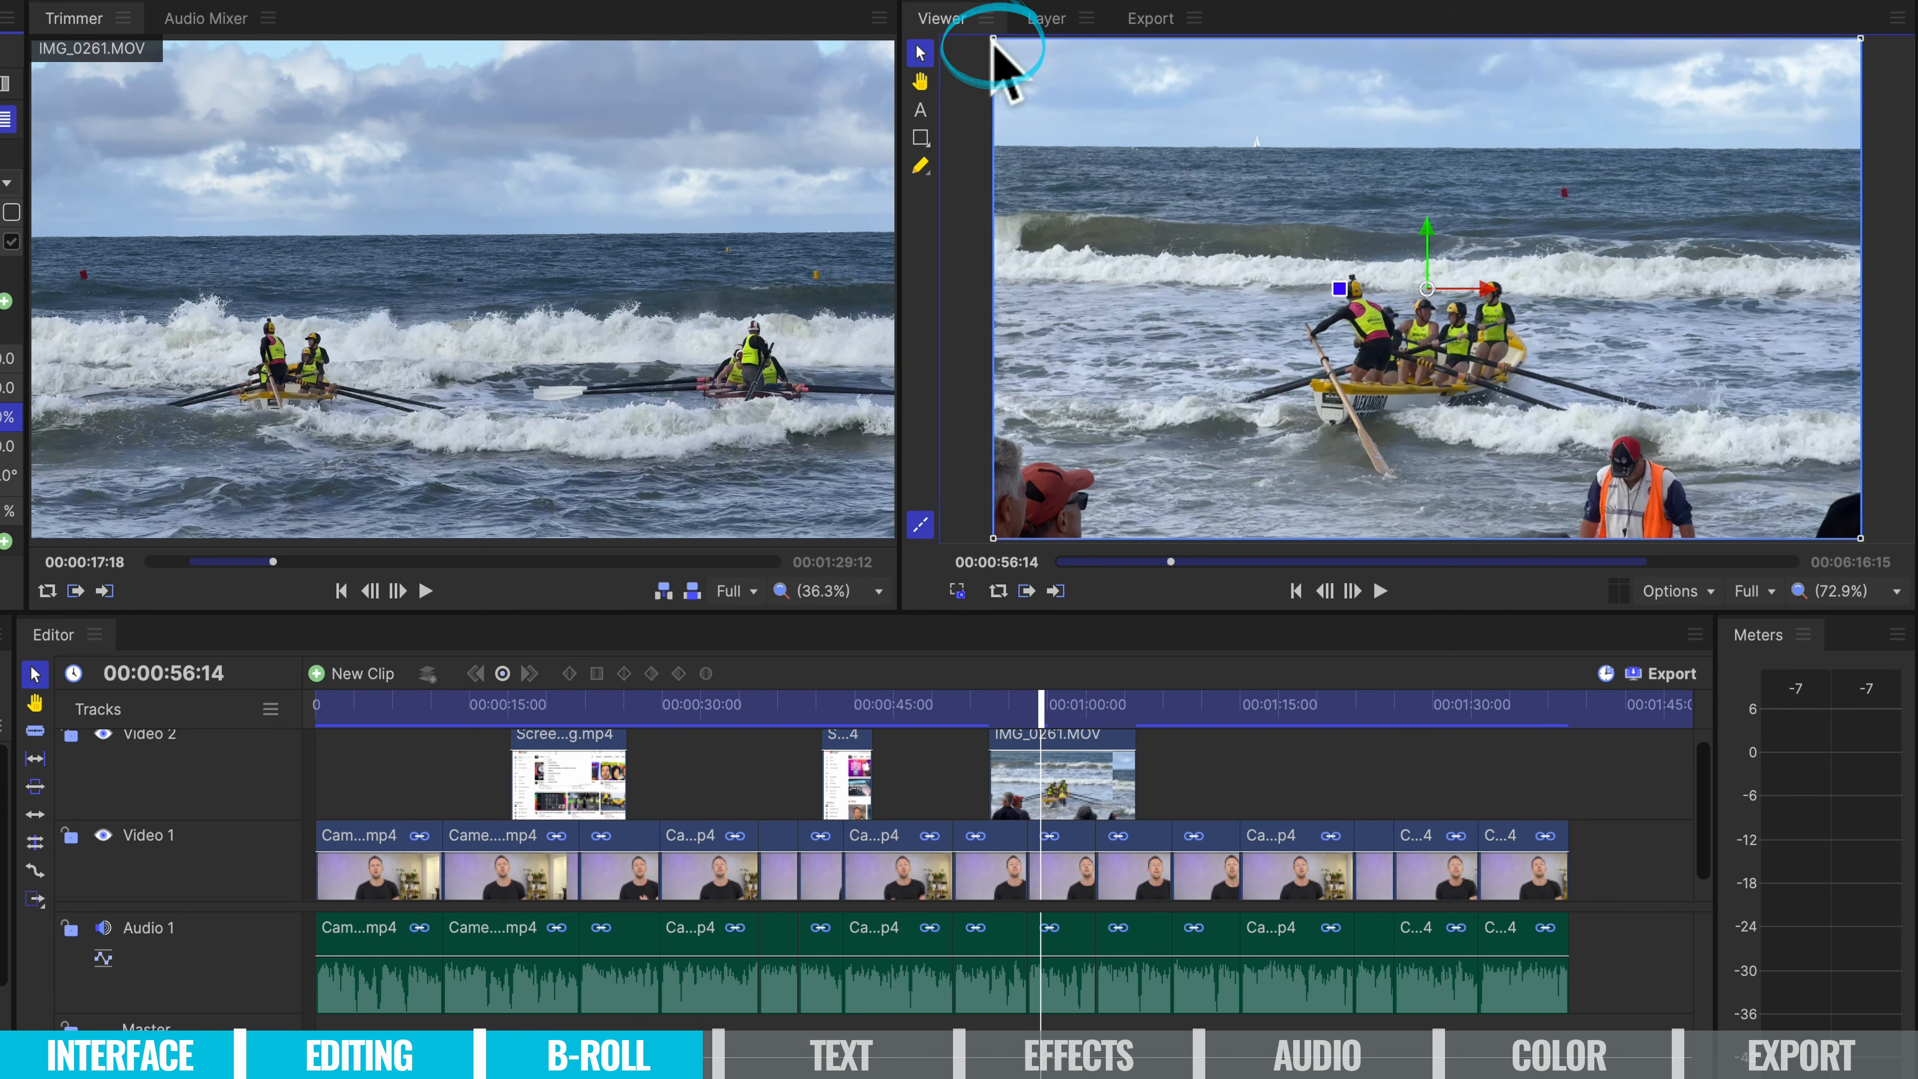
Try shrinking and repositioning the IMG_0261.MOV clip directly in the Viewer, and undo both changes.
left_click_drag(994, 40, 1233, 101)
left_click_drag(1348, 284, 1157, 269)
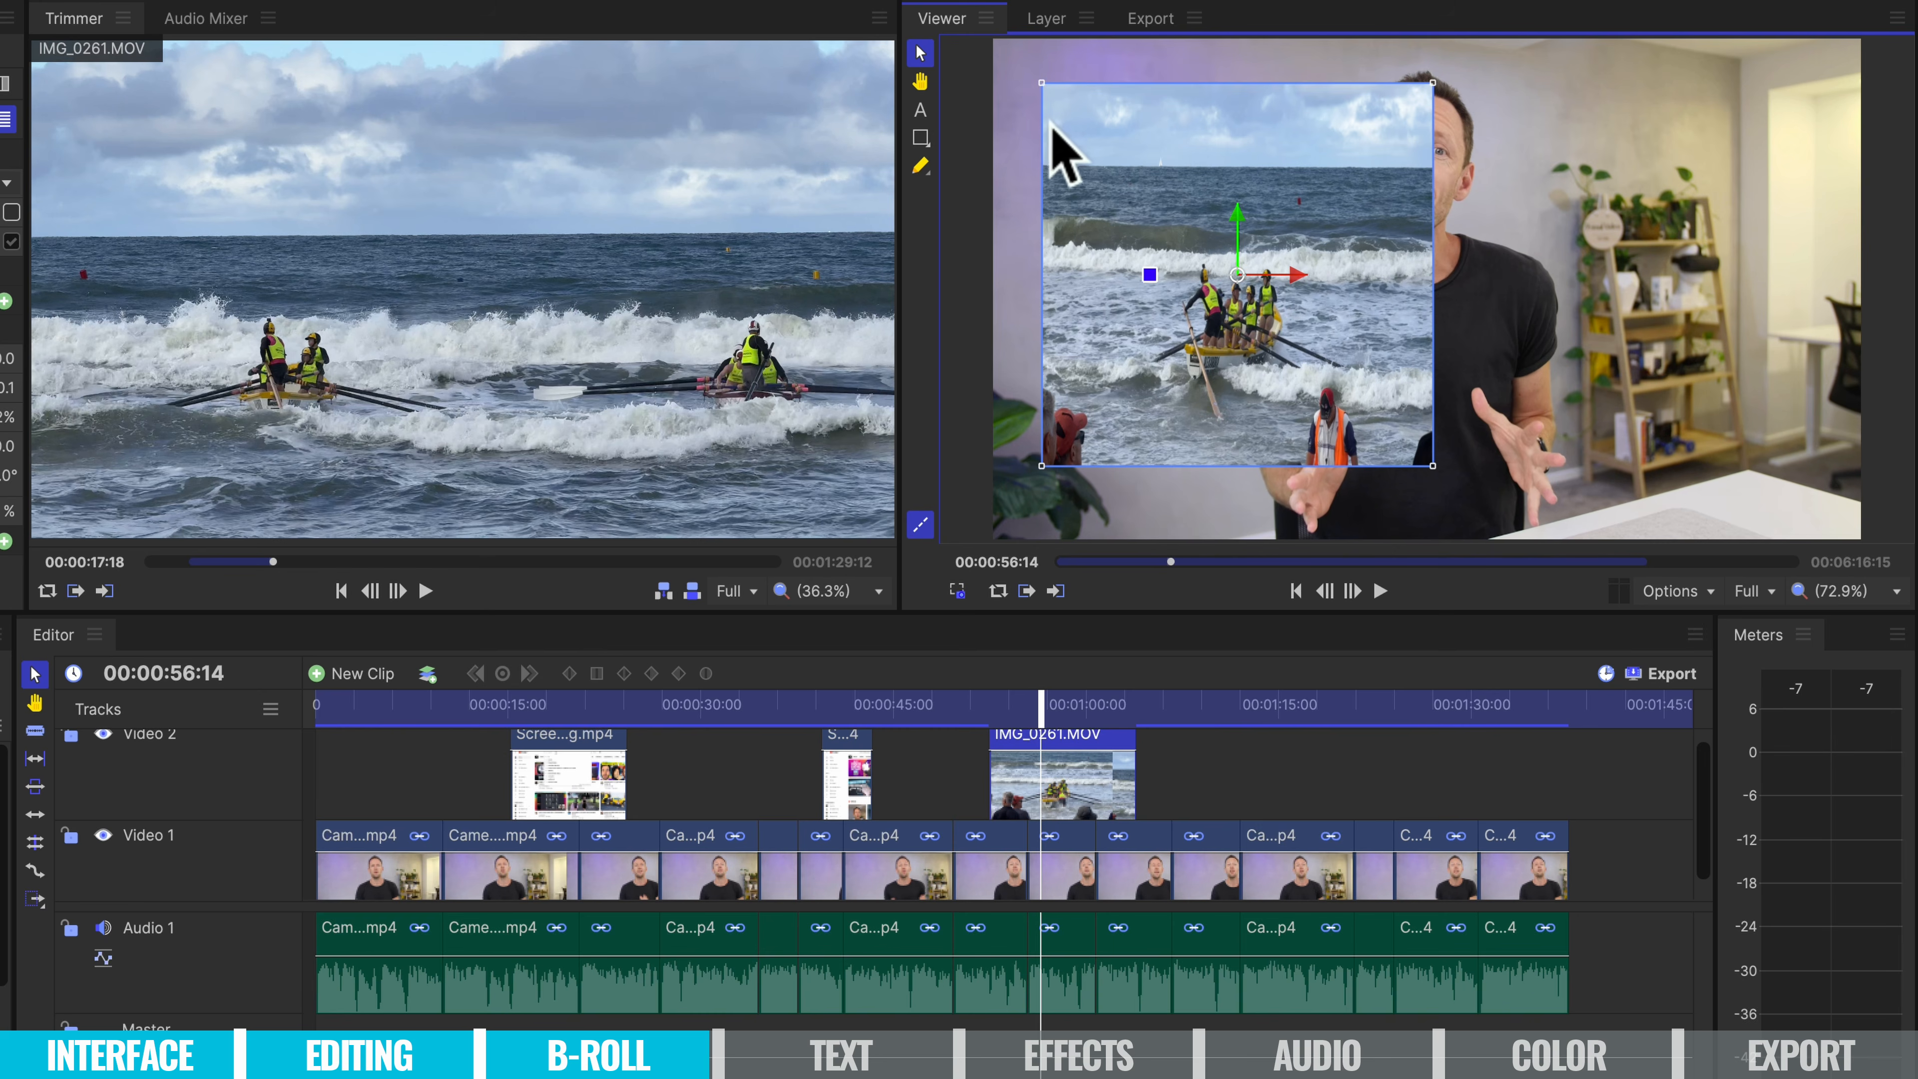
key("ctrl+z")
key("ctrl+z")
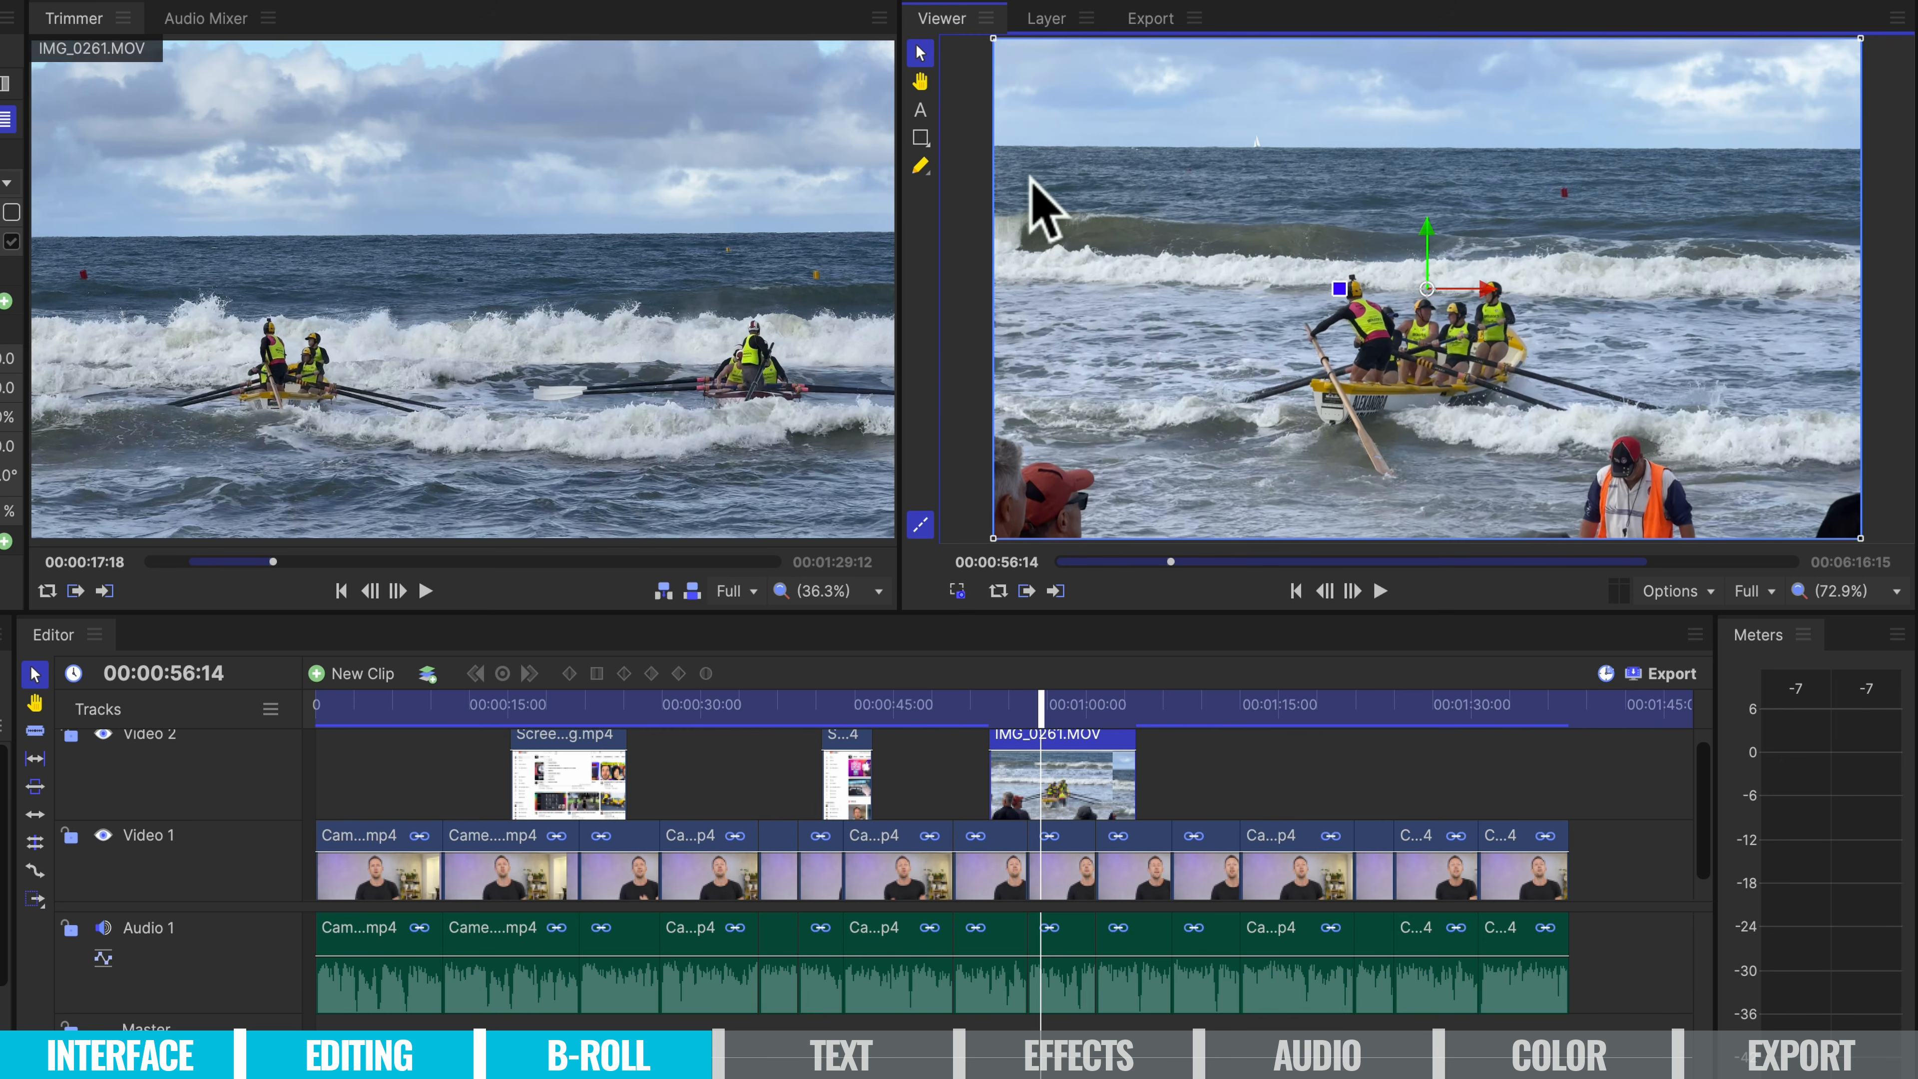
left_click(949, 305)
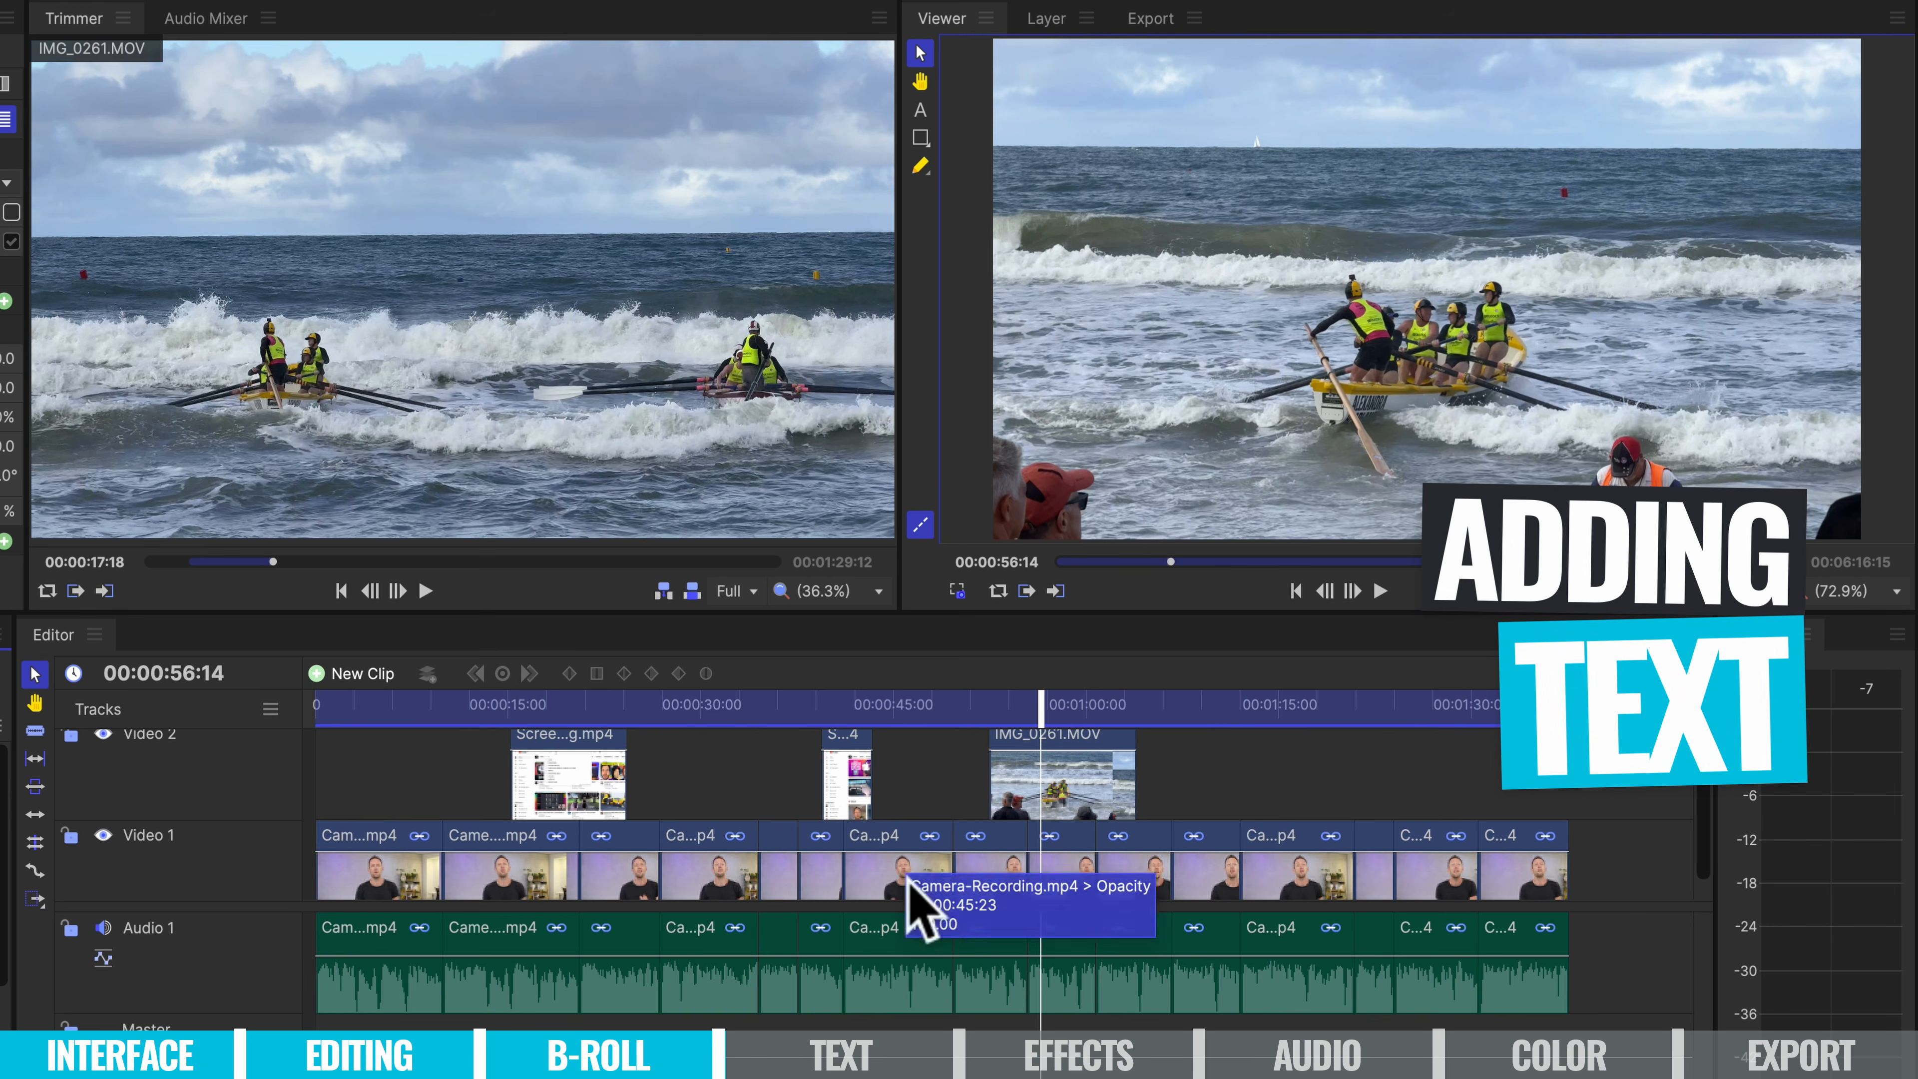
Create a new text clip and place it on Video 2 at about 1 second.
left_click(329, 676)
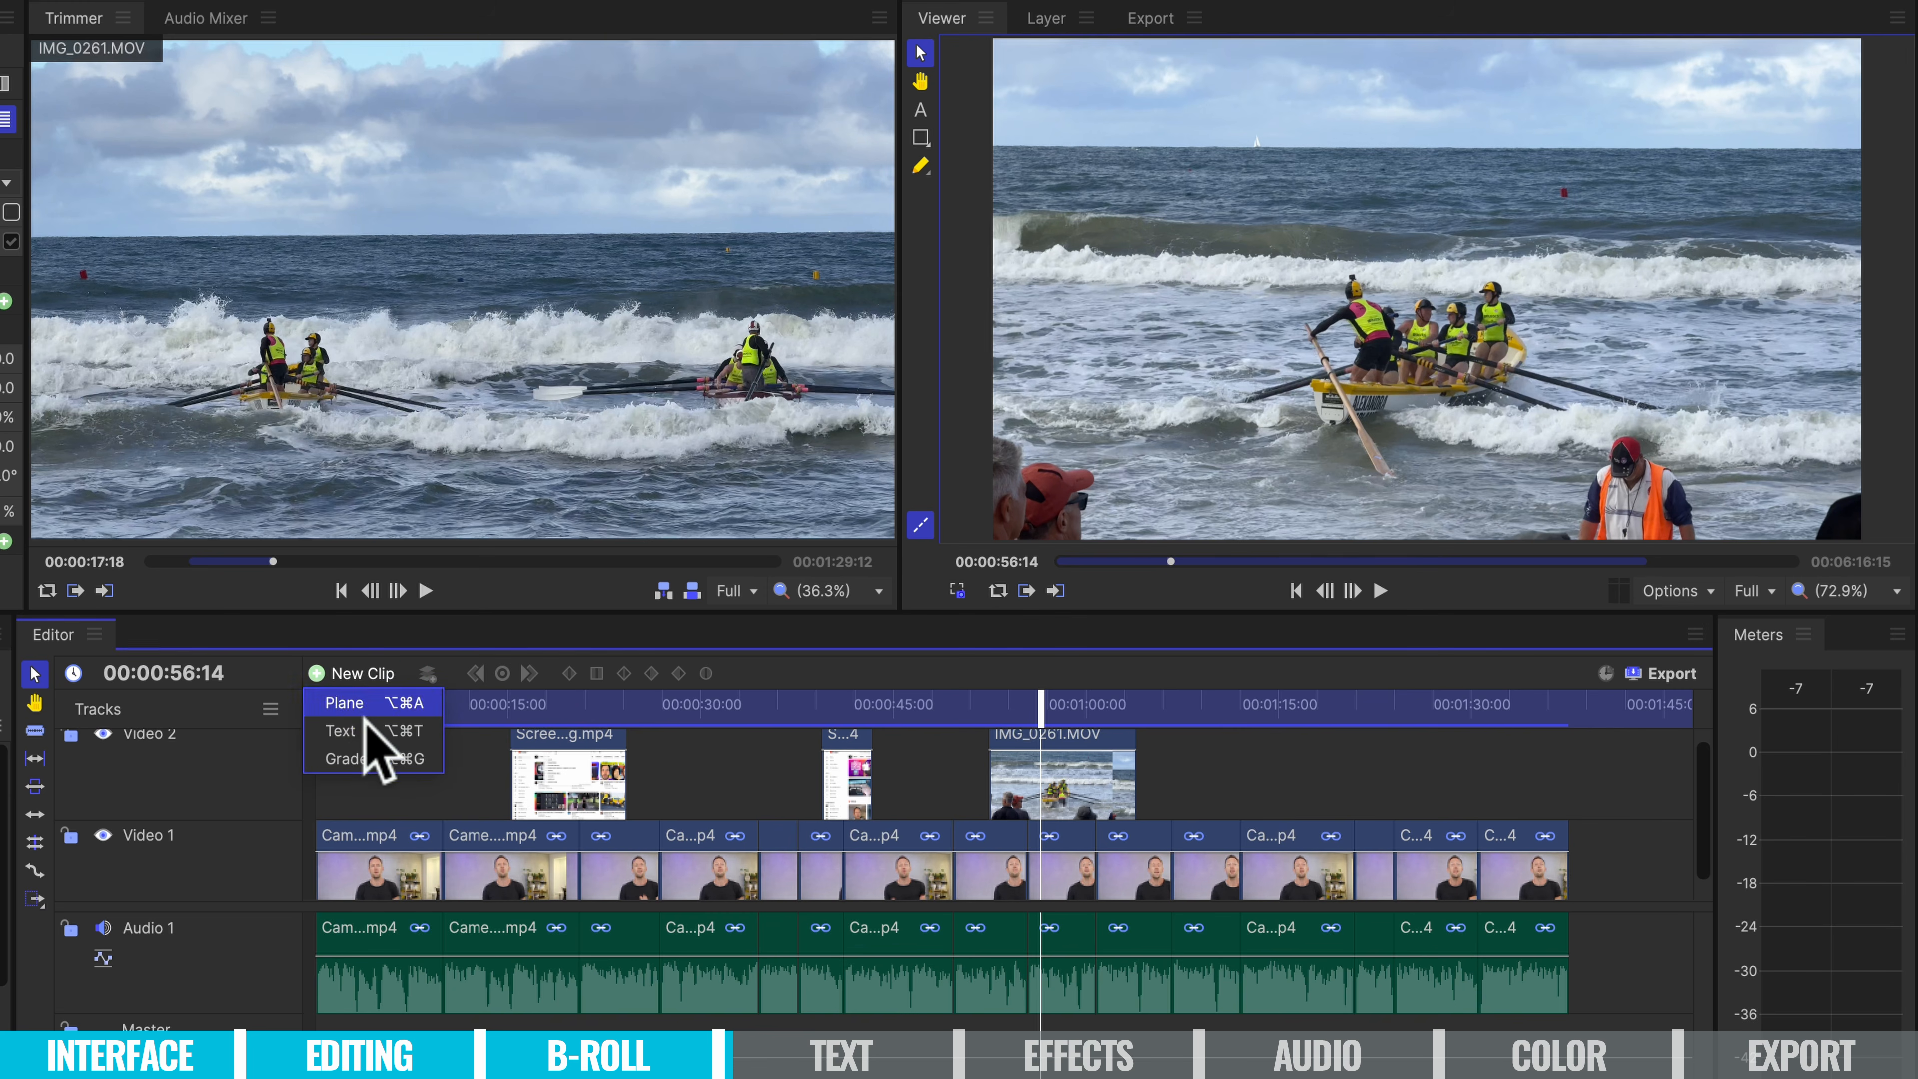
left_click(341, 731)
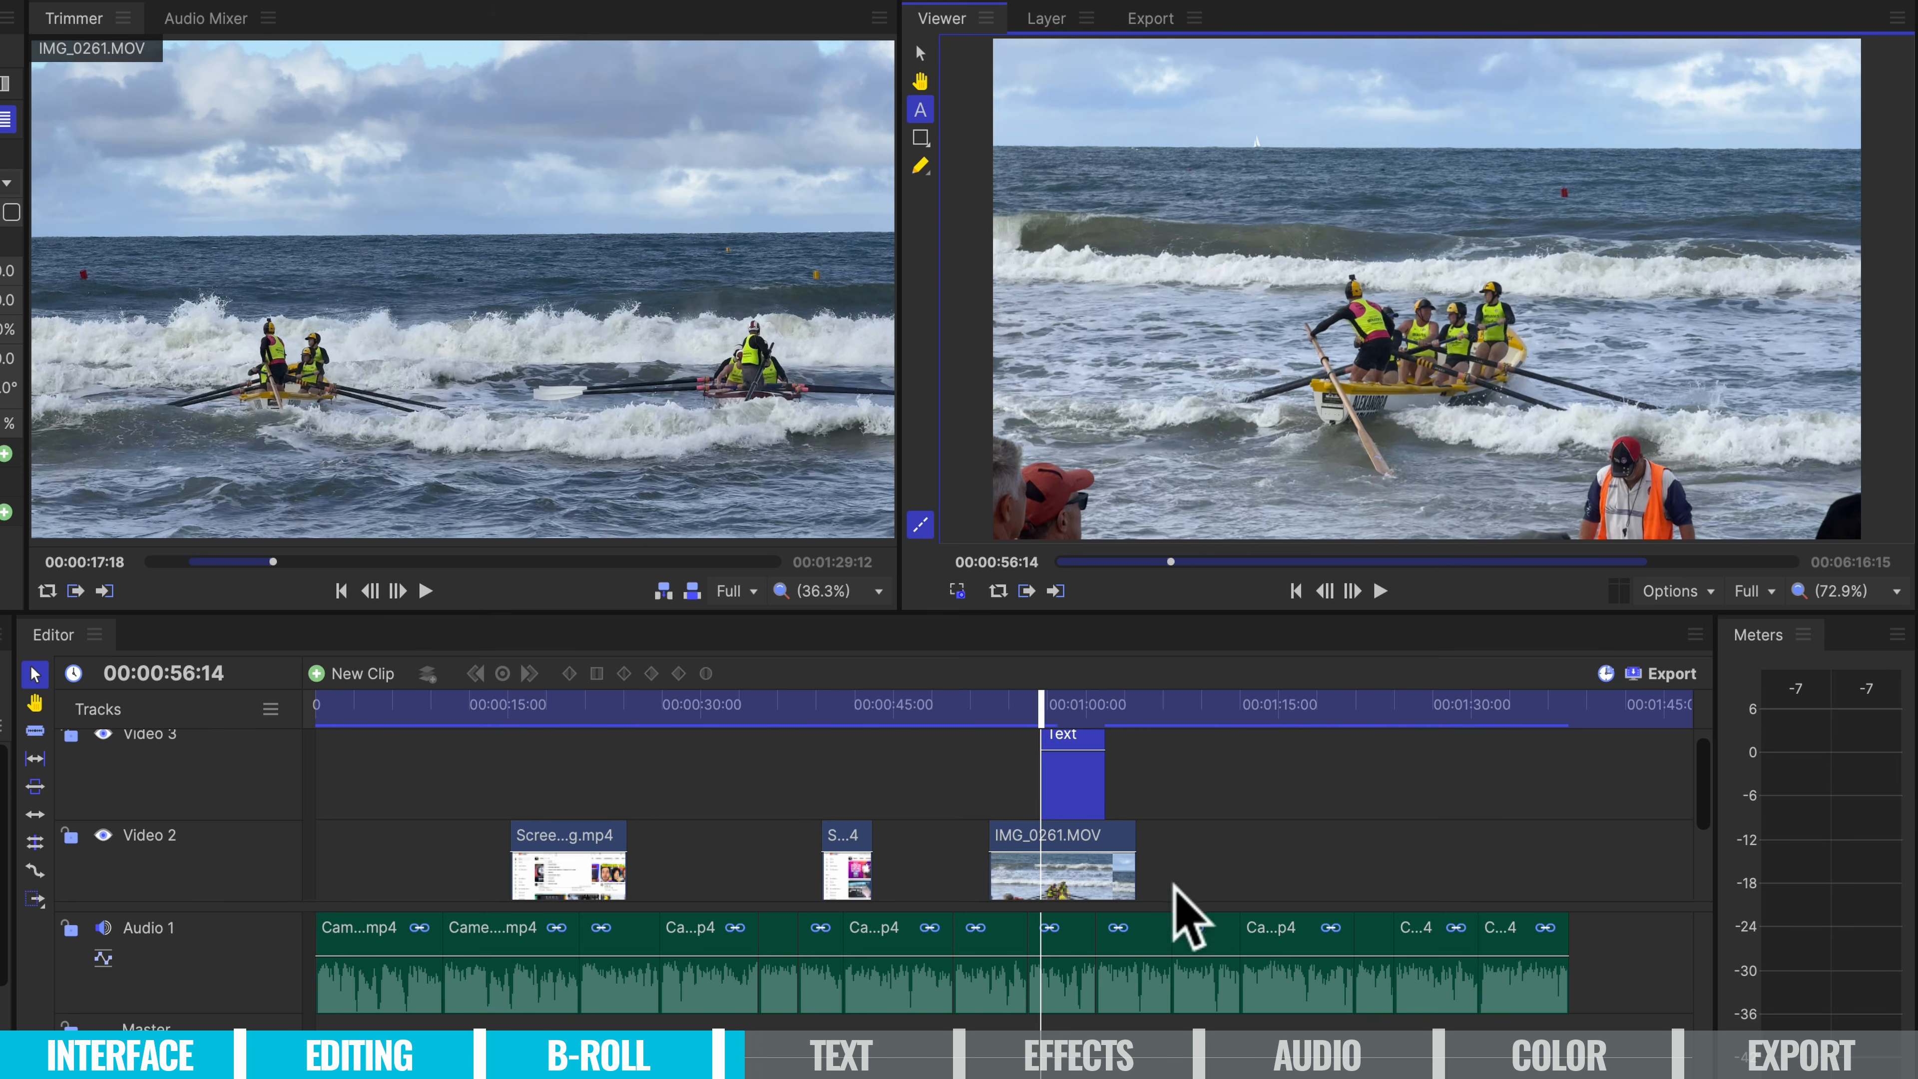
left_click_drag(1705, 801, 1720, 878)
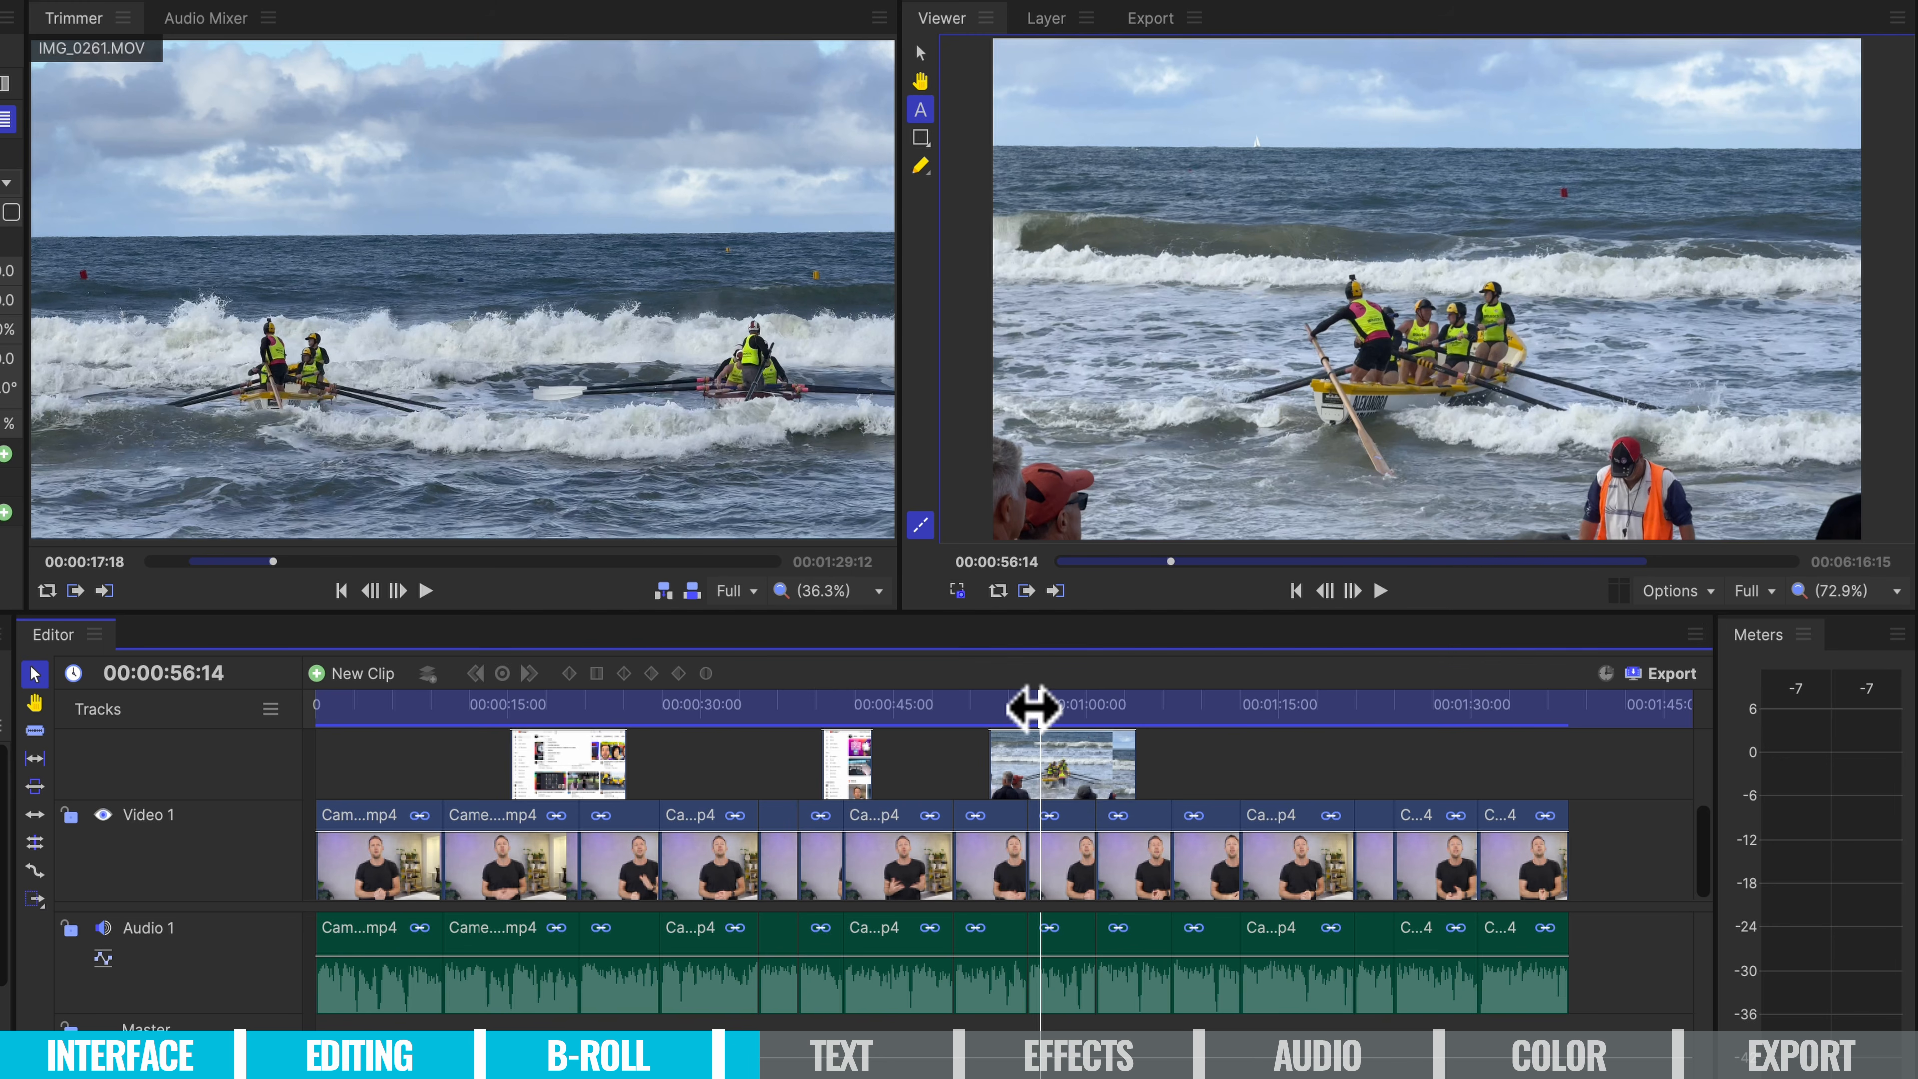
left_click_drag(1704, 868, 1706, 777)
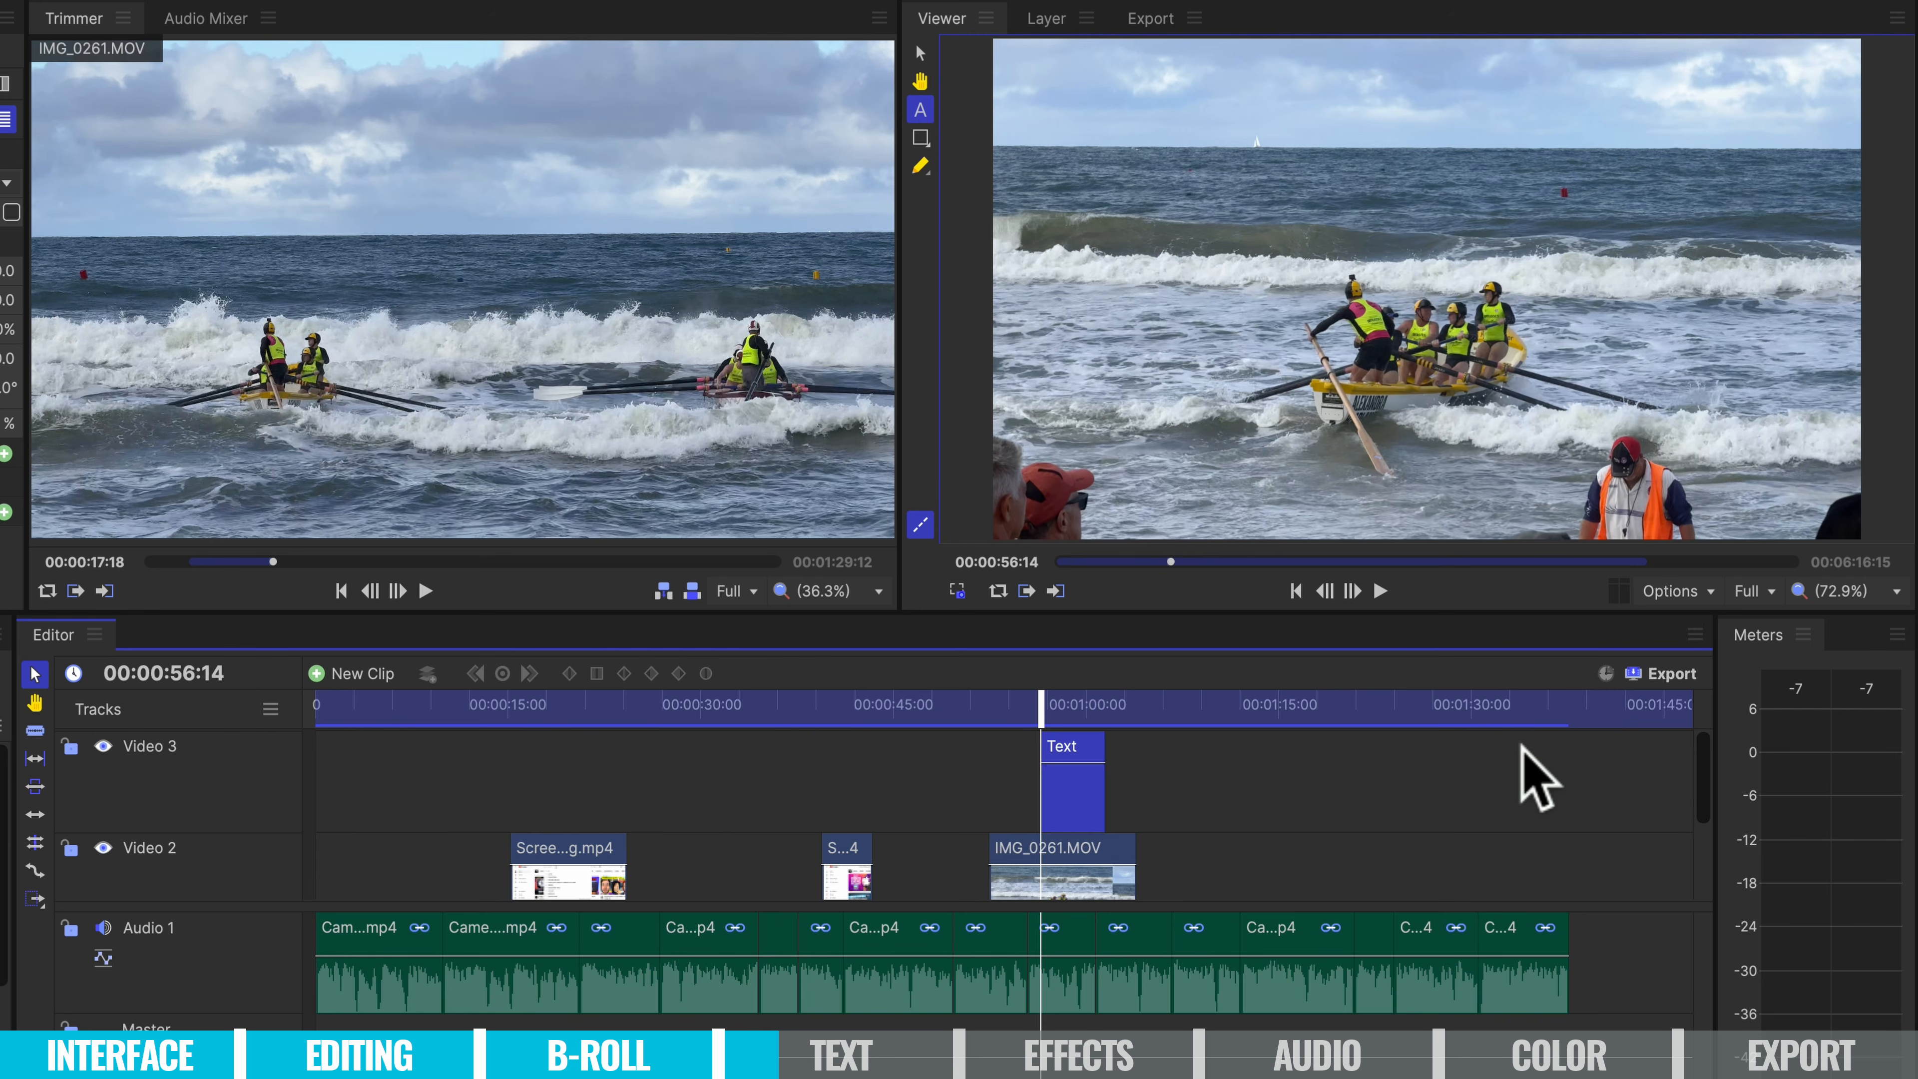
left_click_drag(1076, 807, 369, 850)
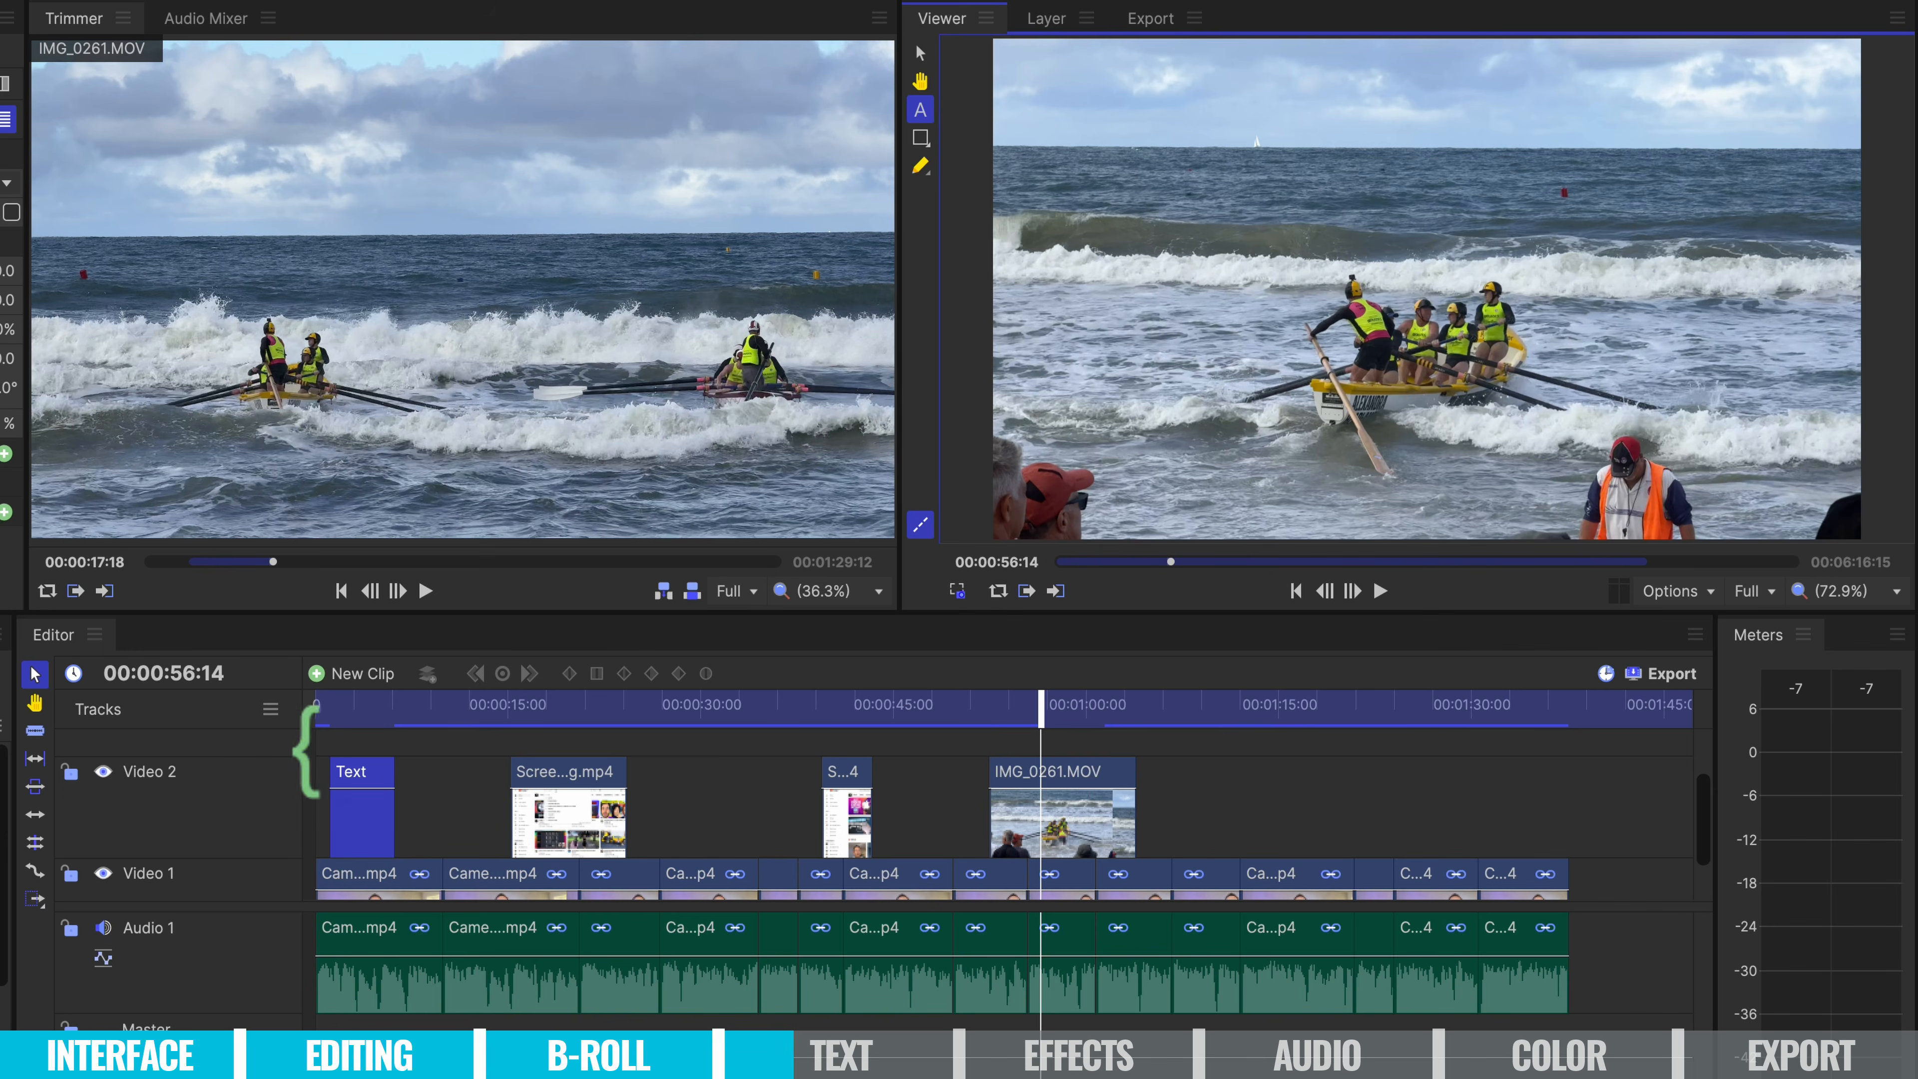
Go to 00:00:02:24 and enter the presenter's full name in capitals in the text clip.
left_click(353, 711)
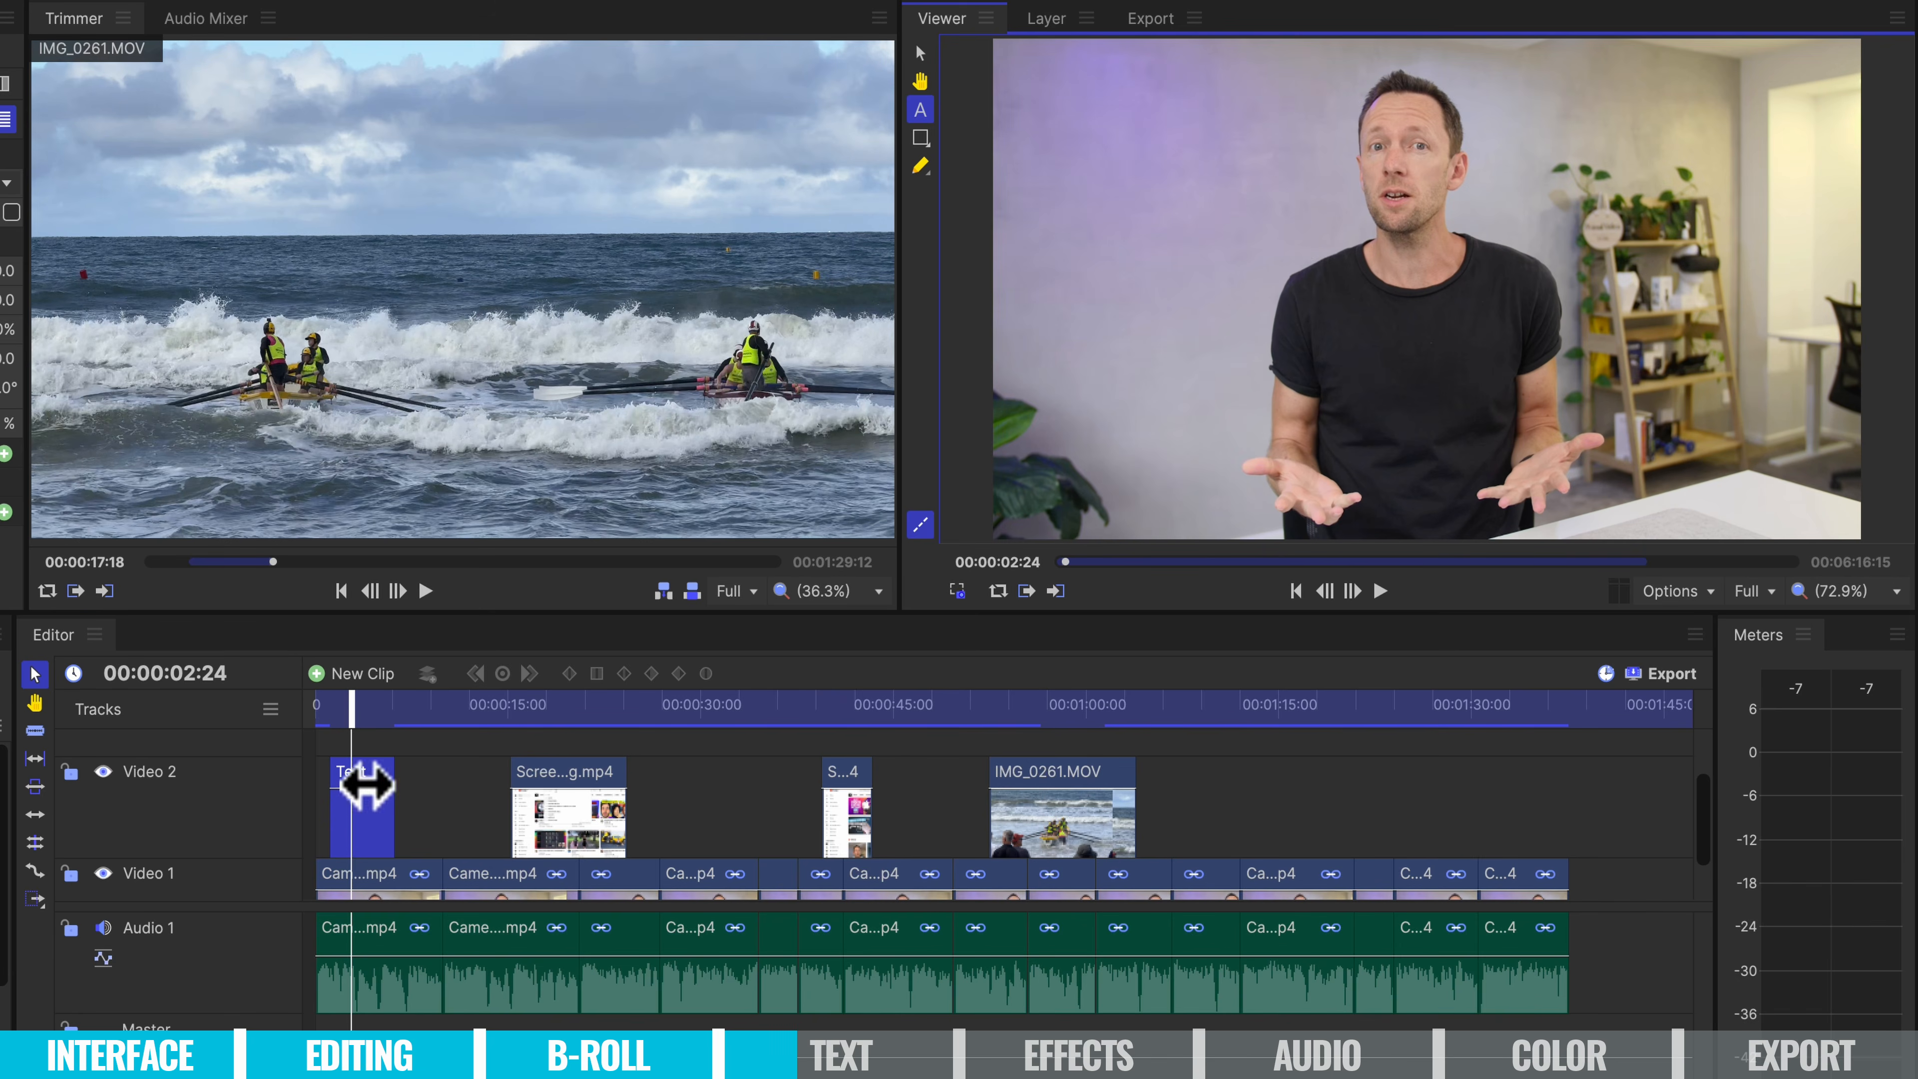
left_click(360, 808)
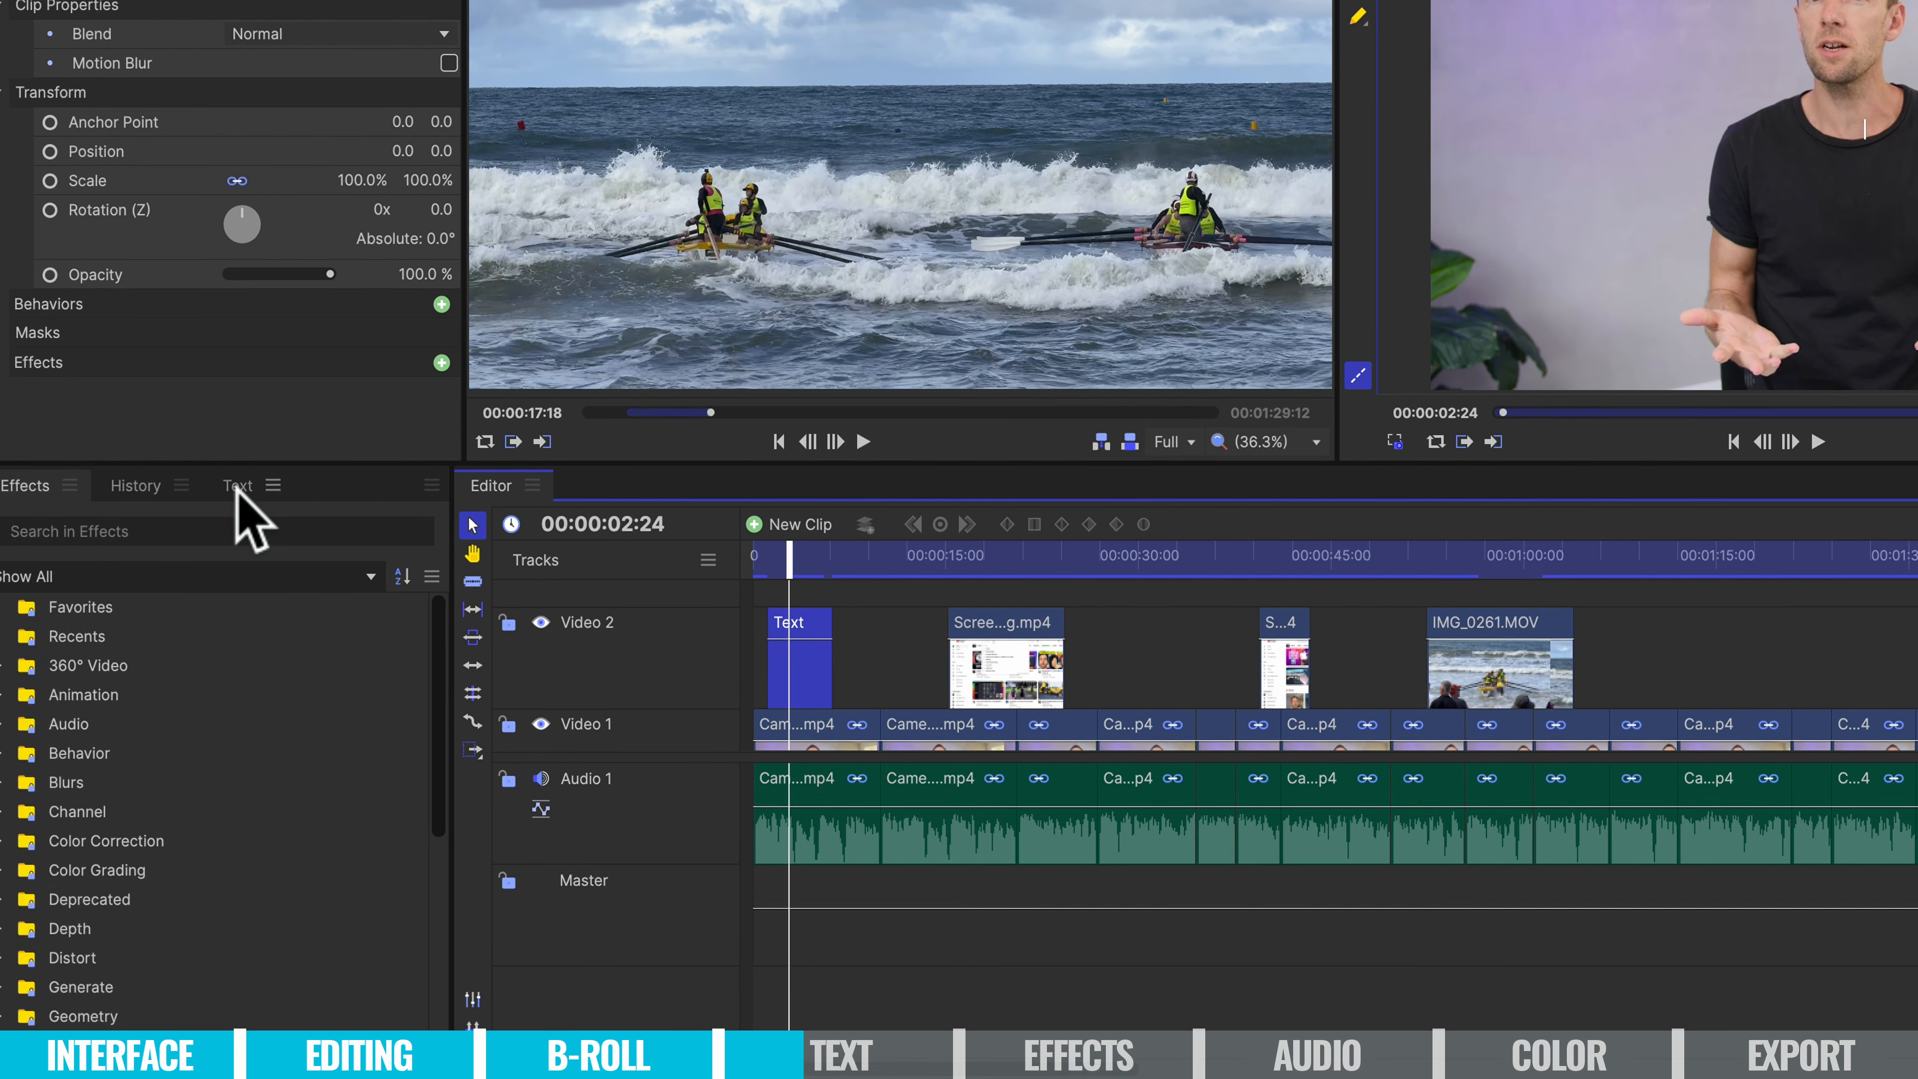
left_click(238, 488)
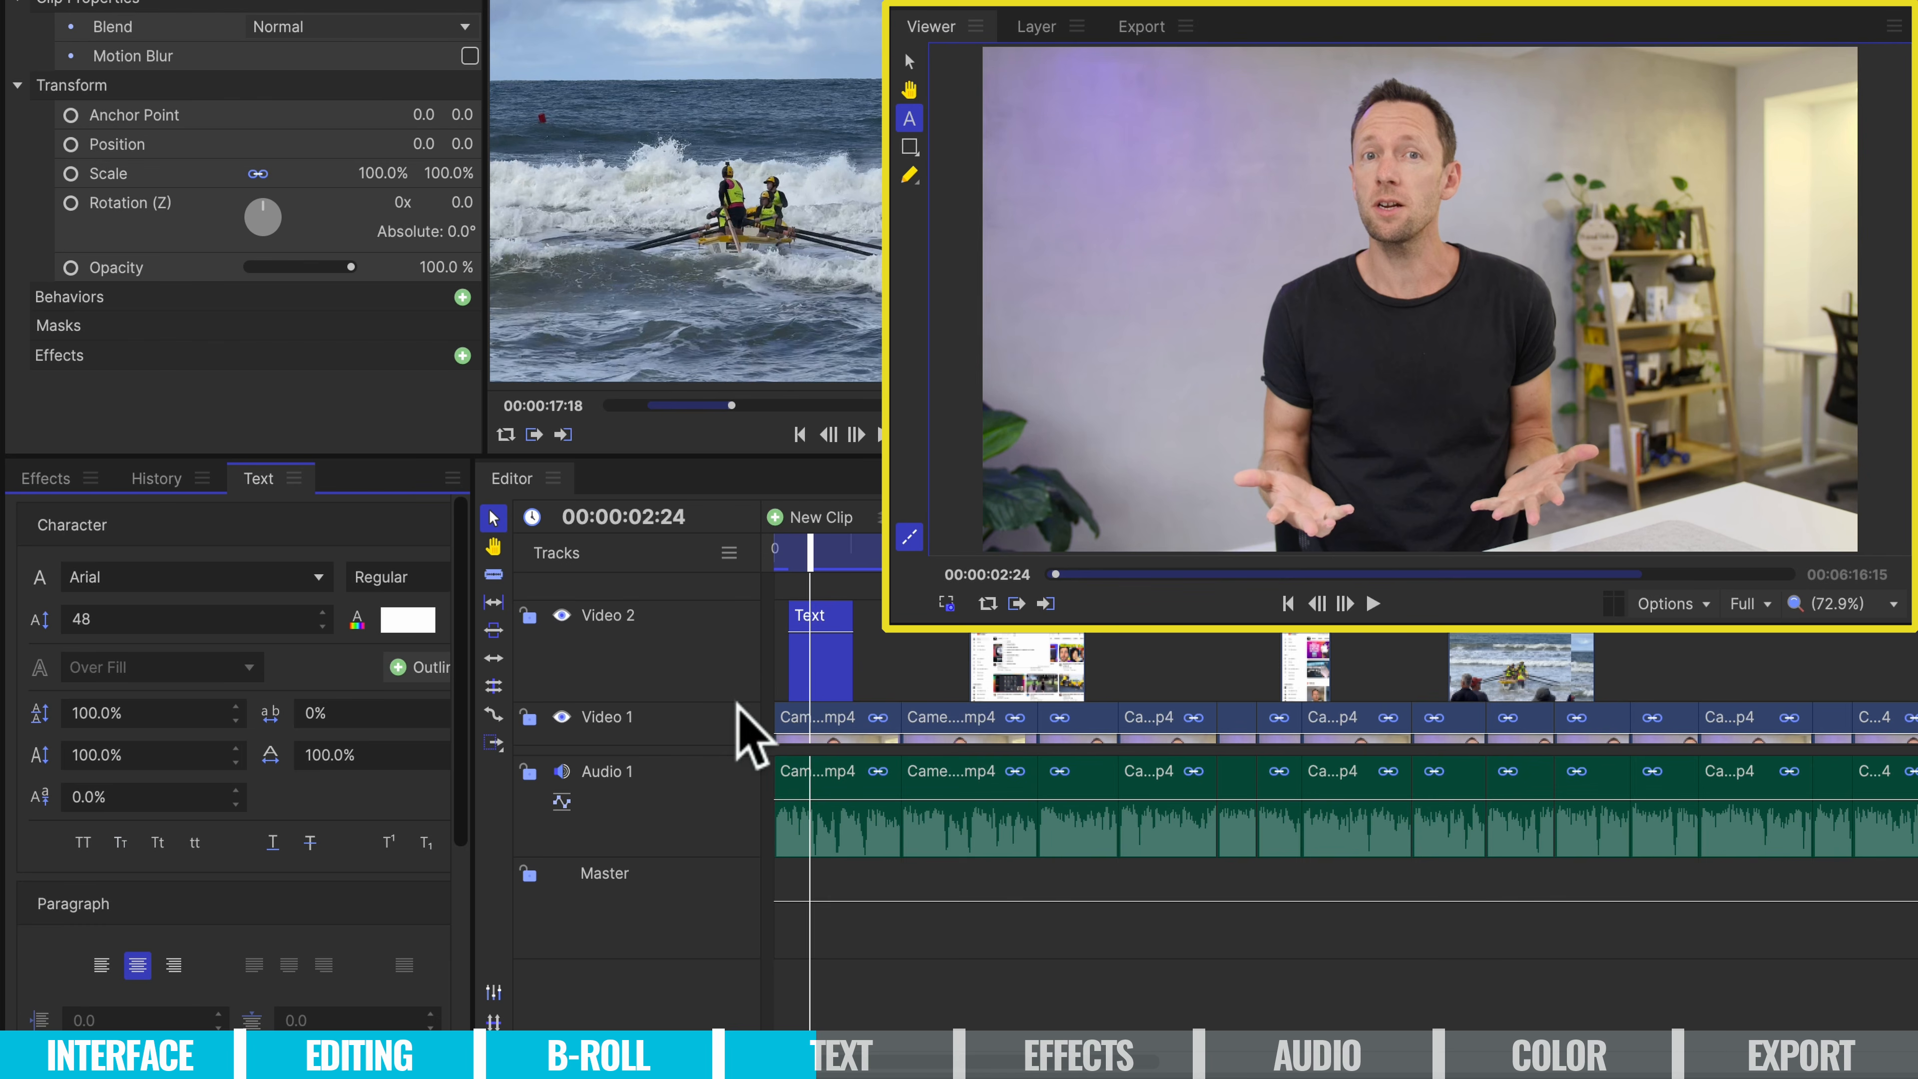
type("JUSTIN BROWN")
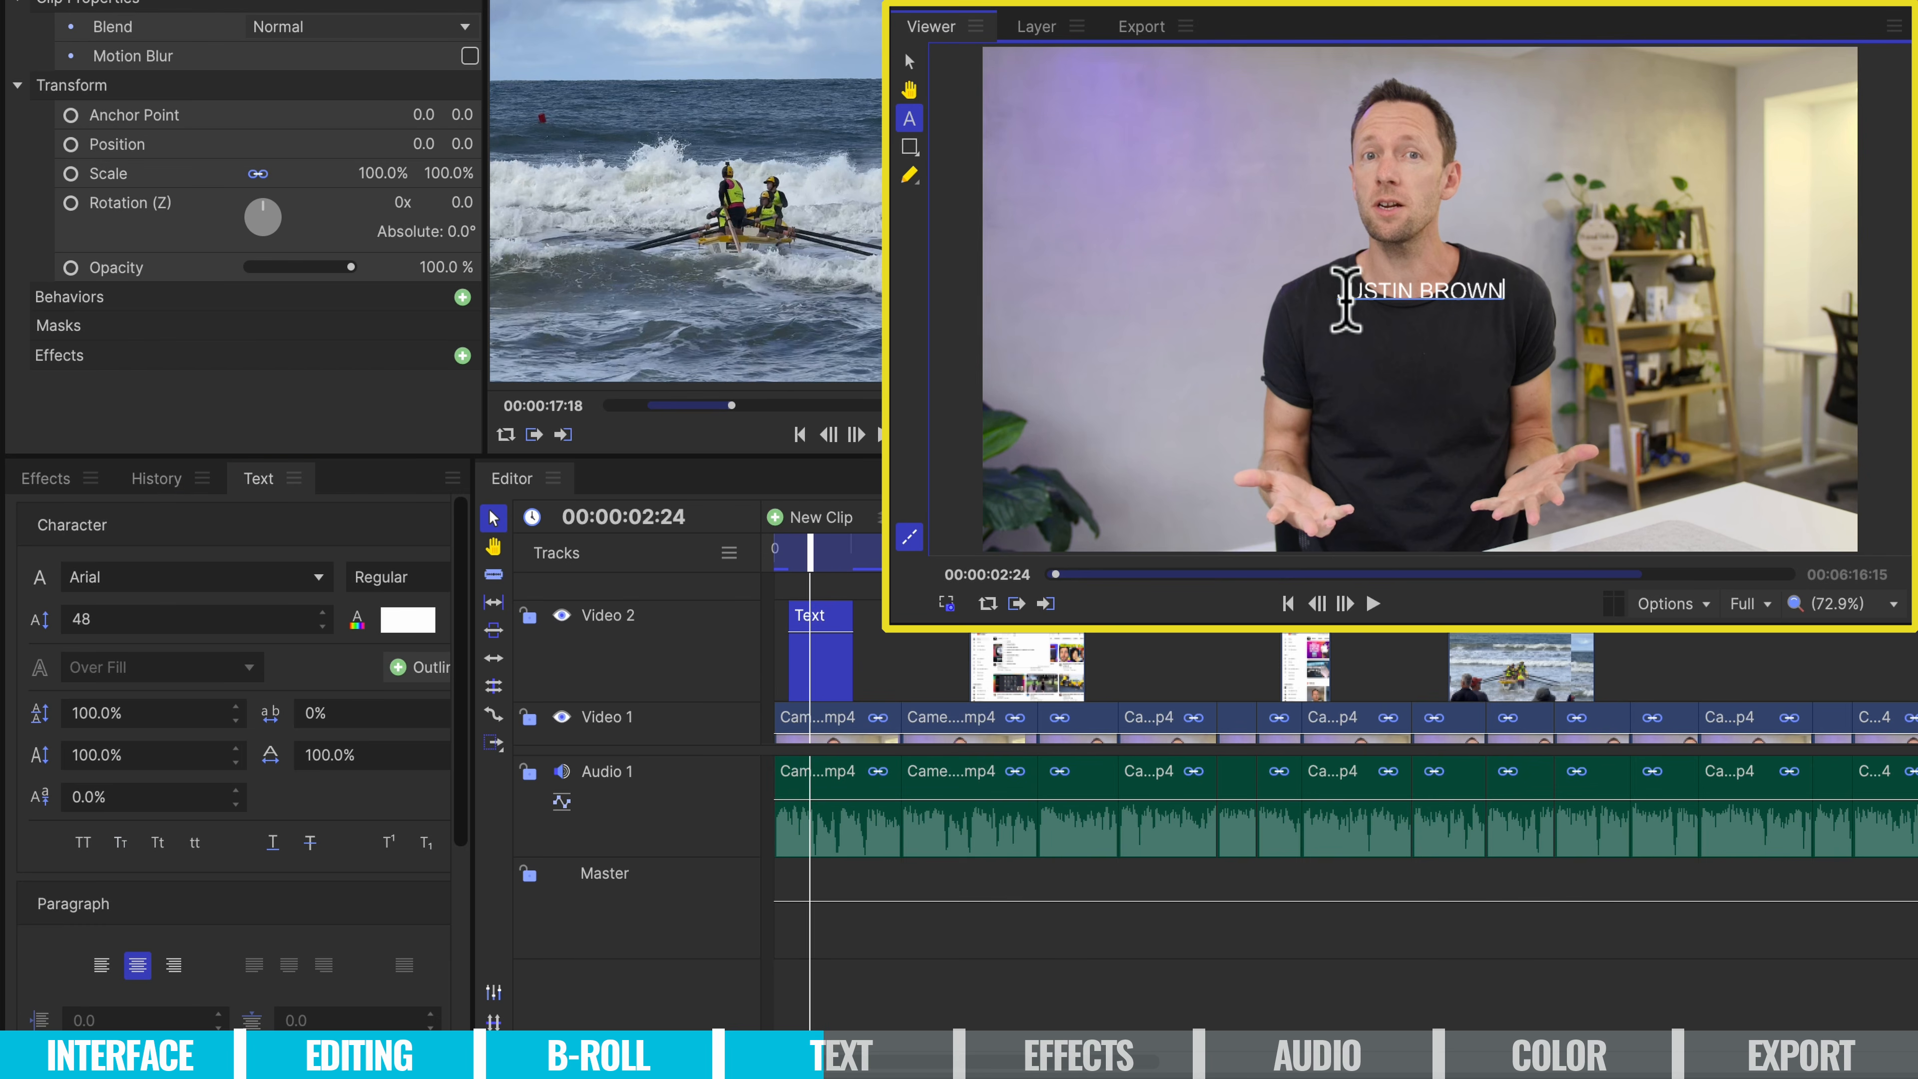
Set the name title's font to Oswald SemiBold at size 99.
left_click_drag(1348, 295, 1483, 281)
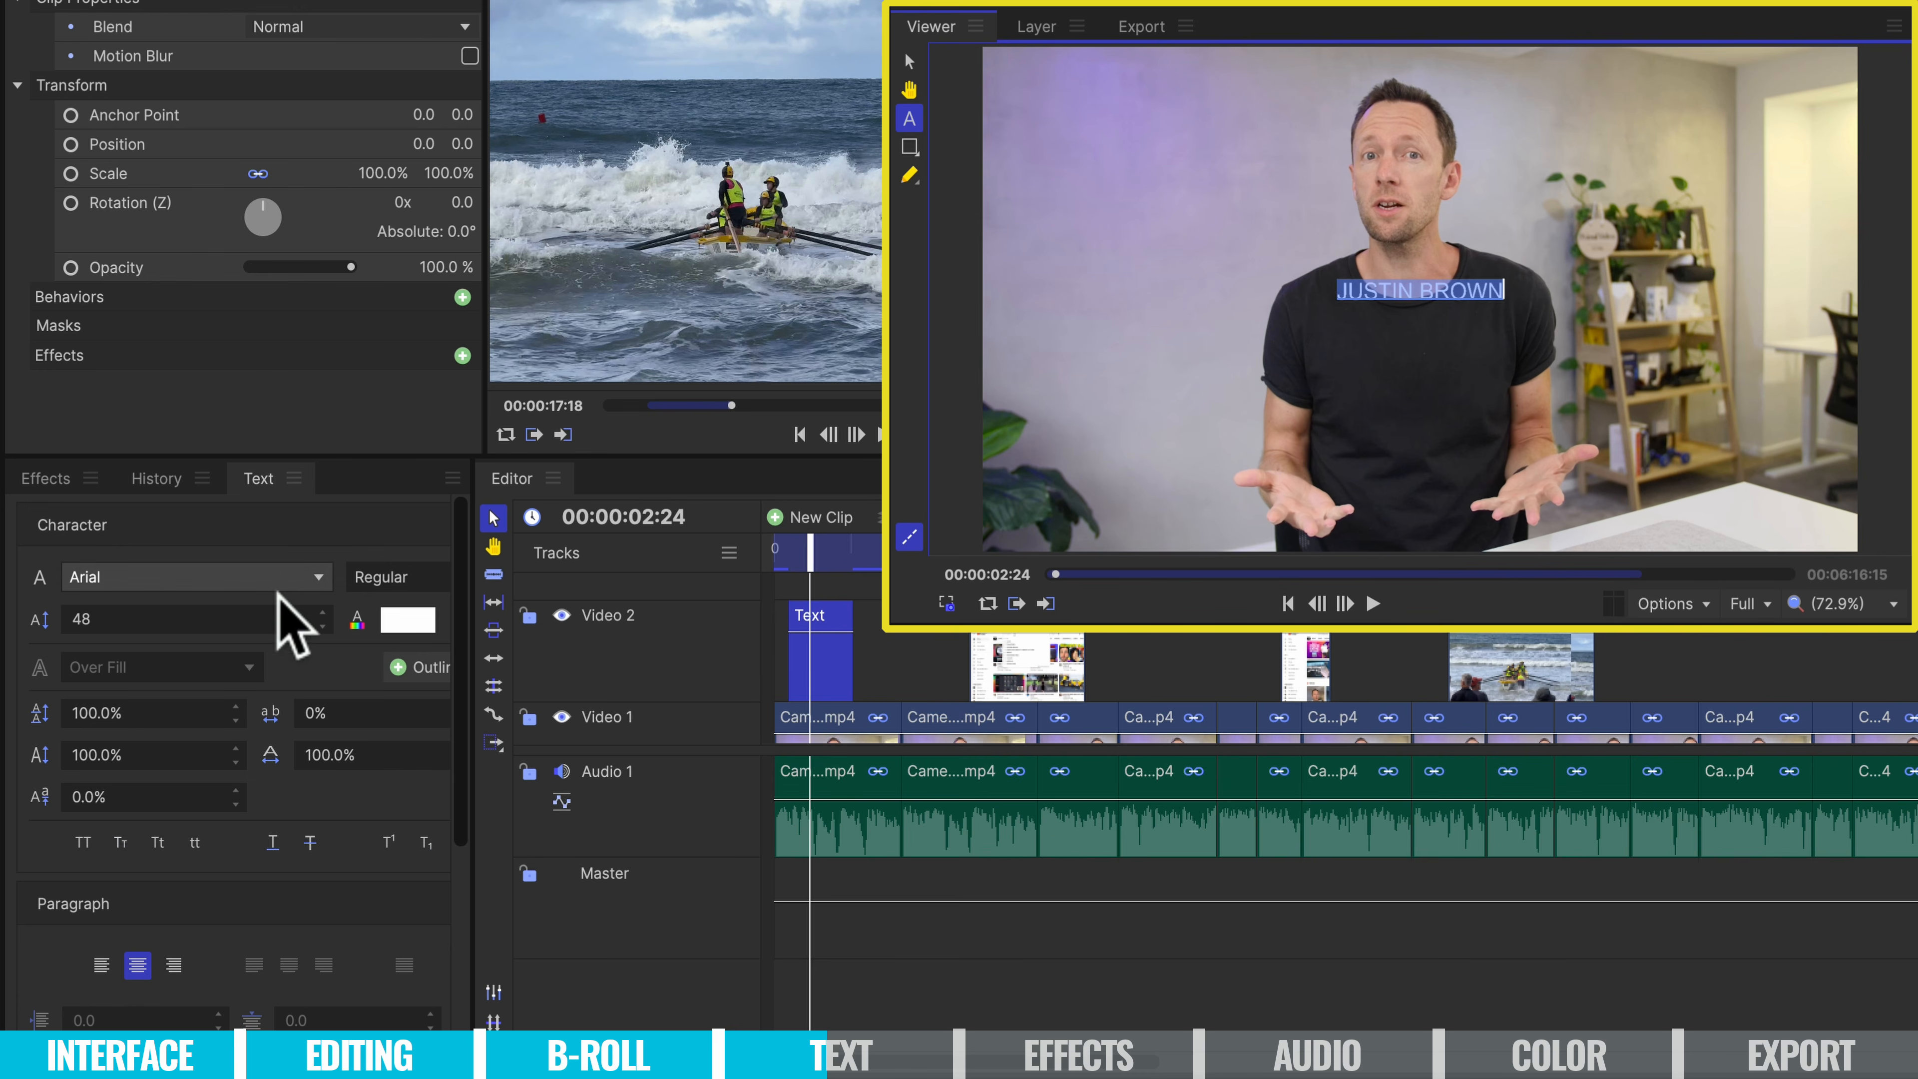
left_click(289, 581)
scroll(253, 378, "down", 20)
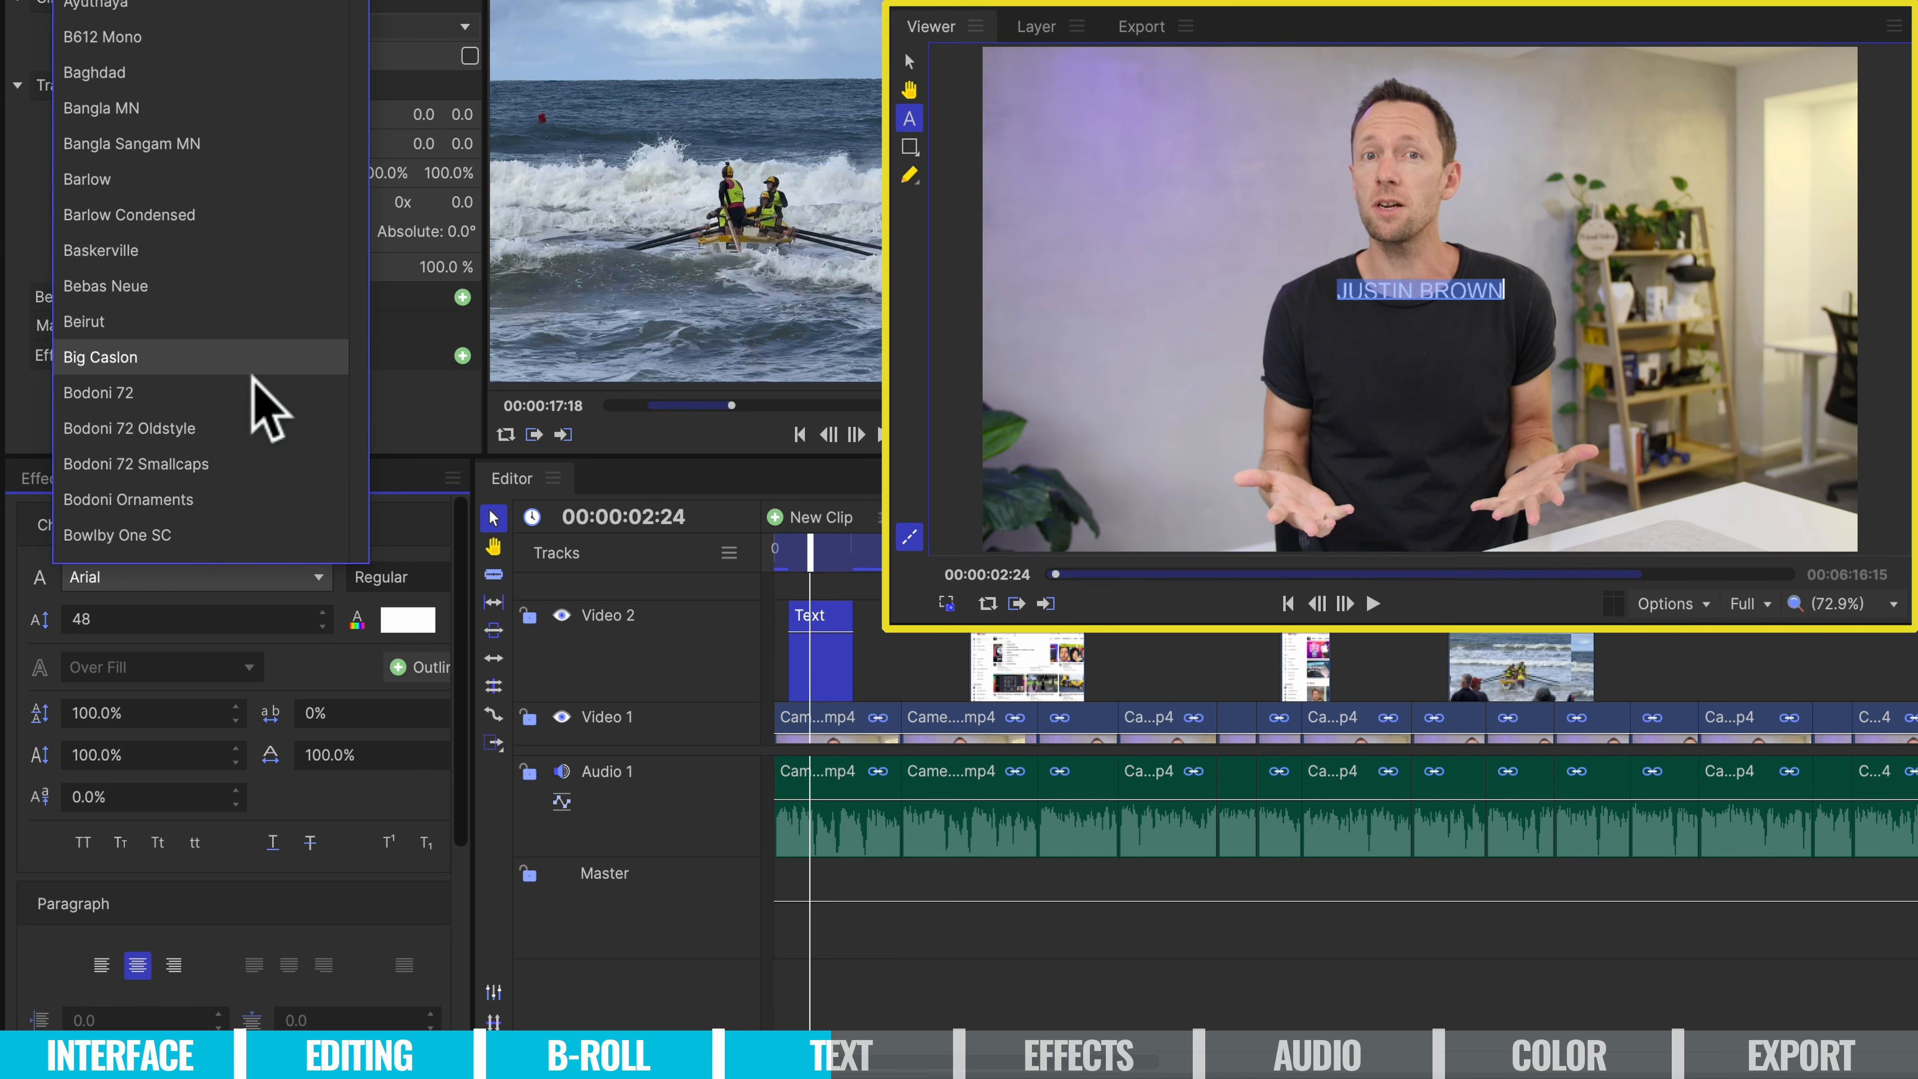
left_click_drag(363, 34, 361, 395)
left_click(261, 370)
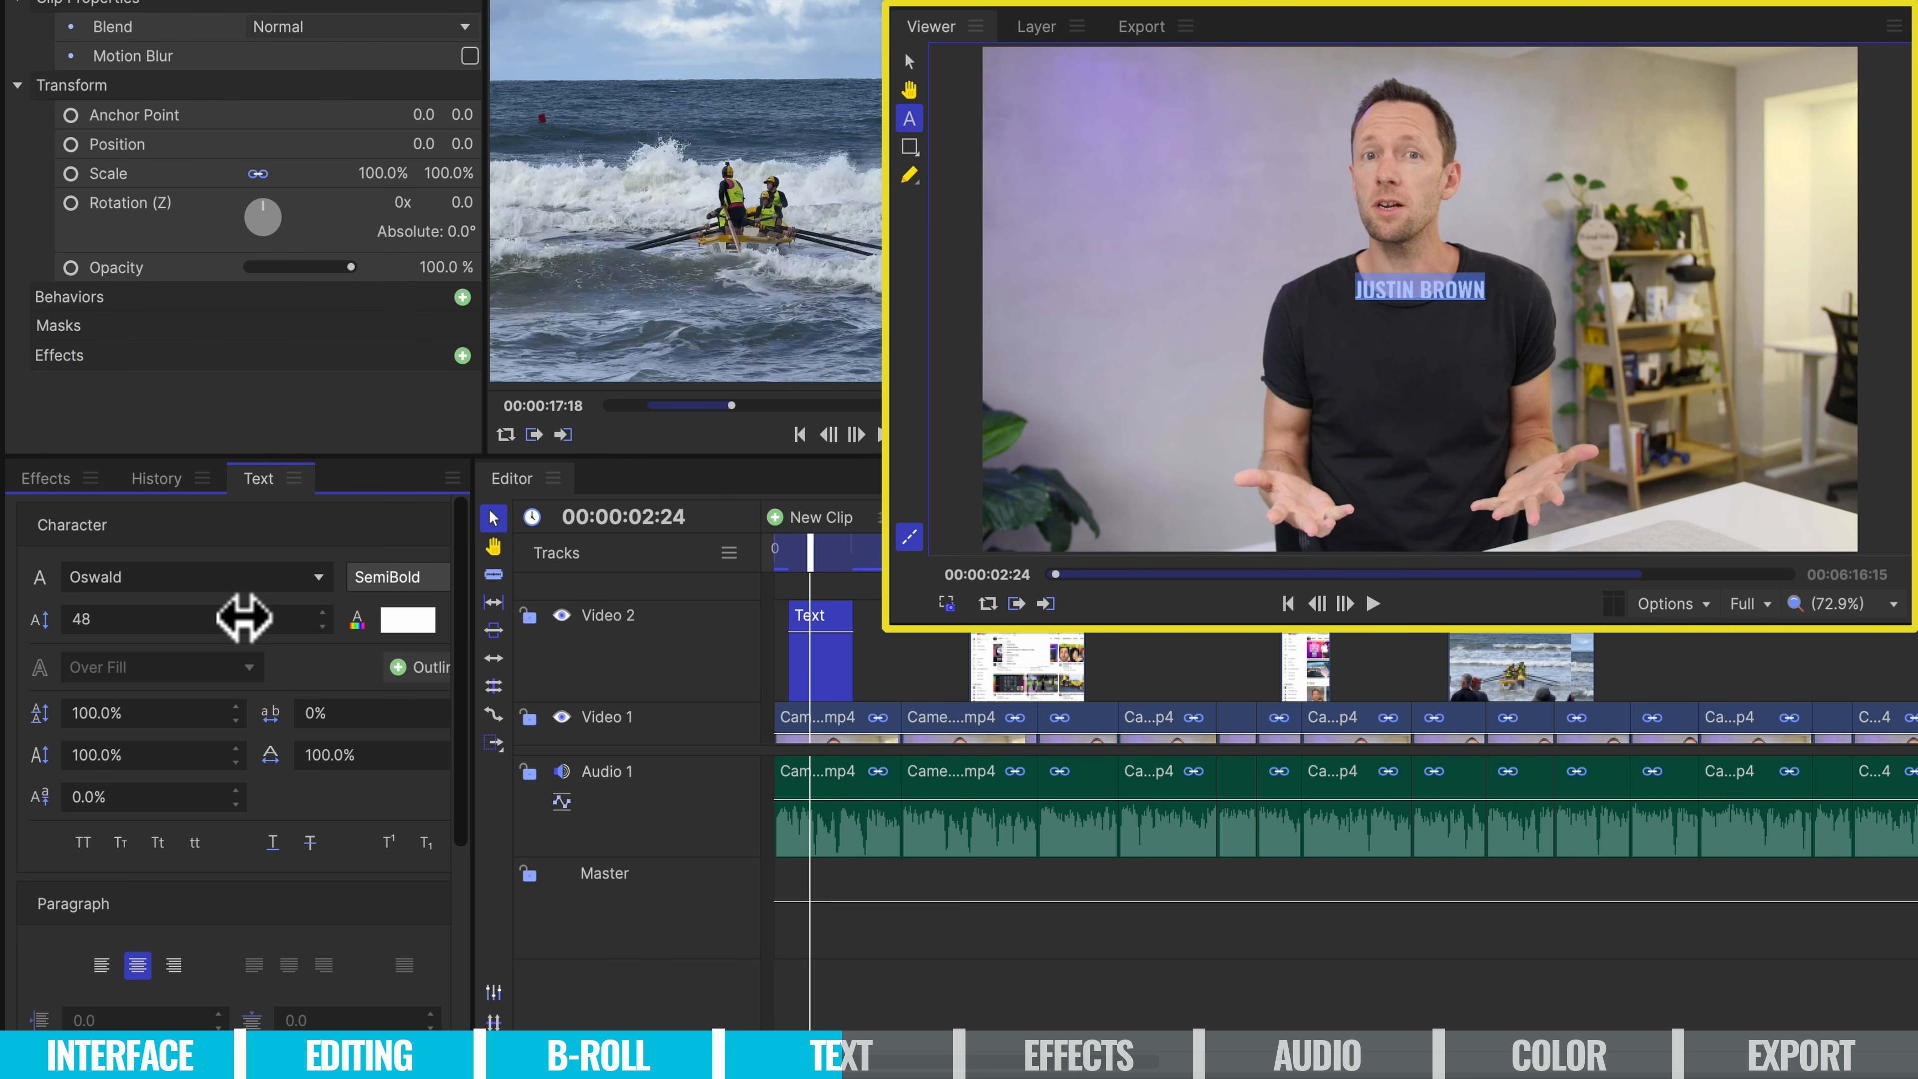
left_click_drag(77, 616, 172, 762)
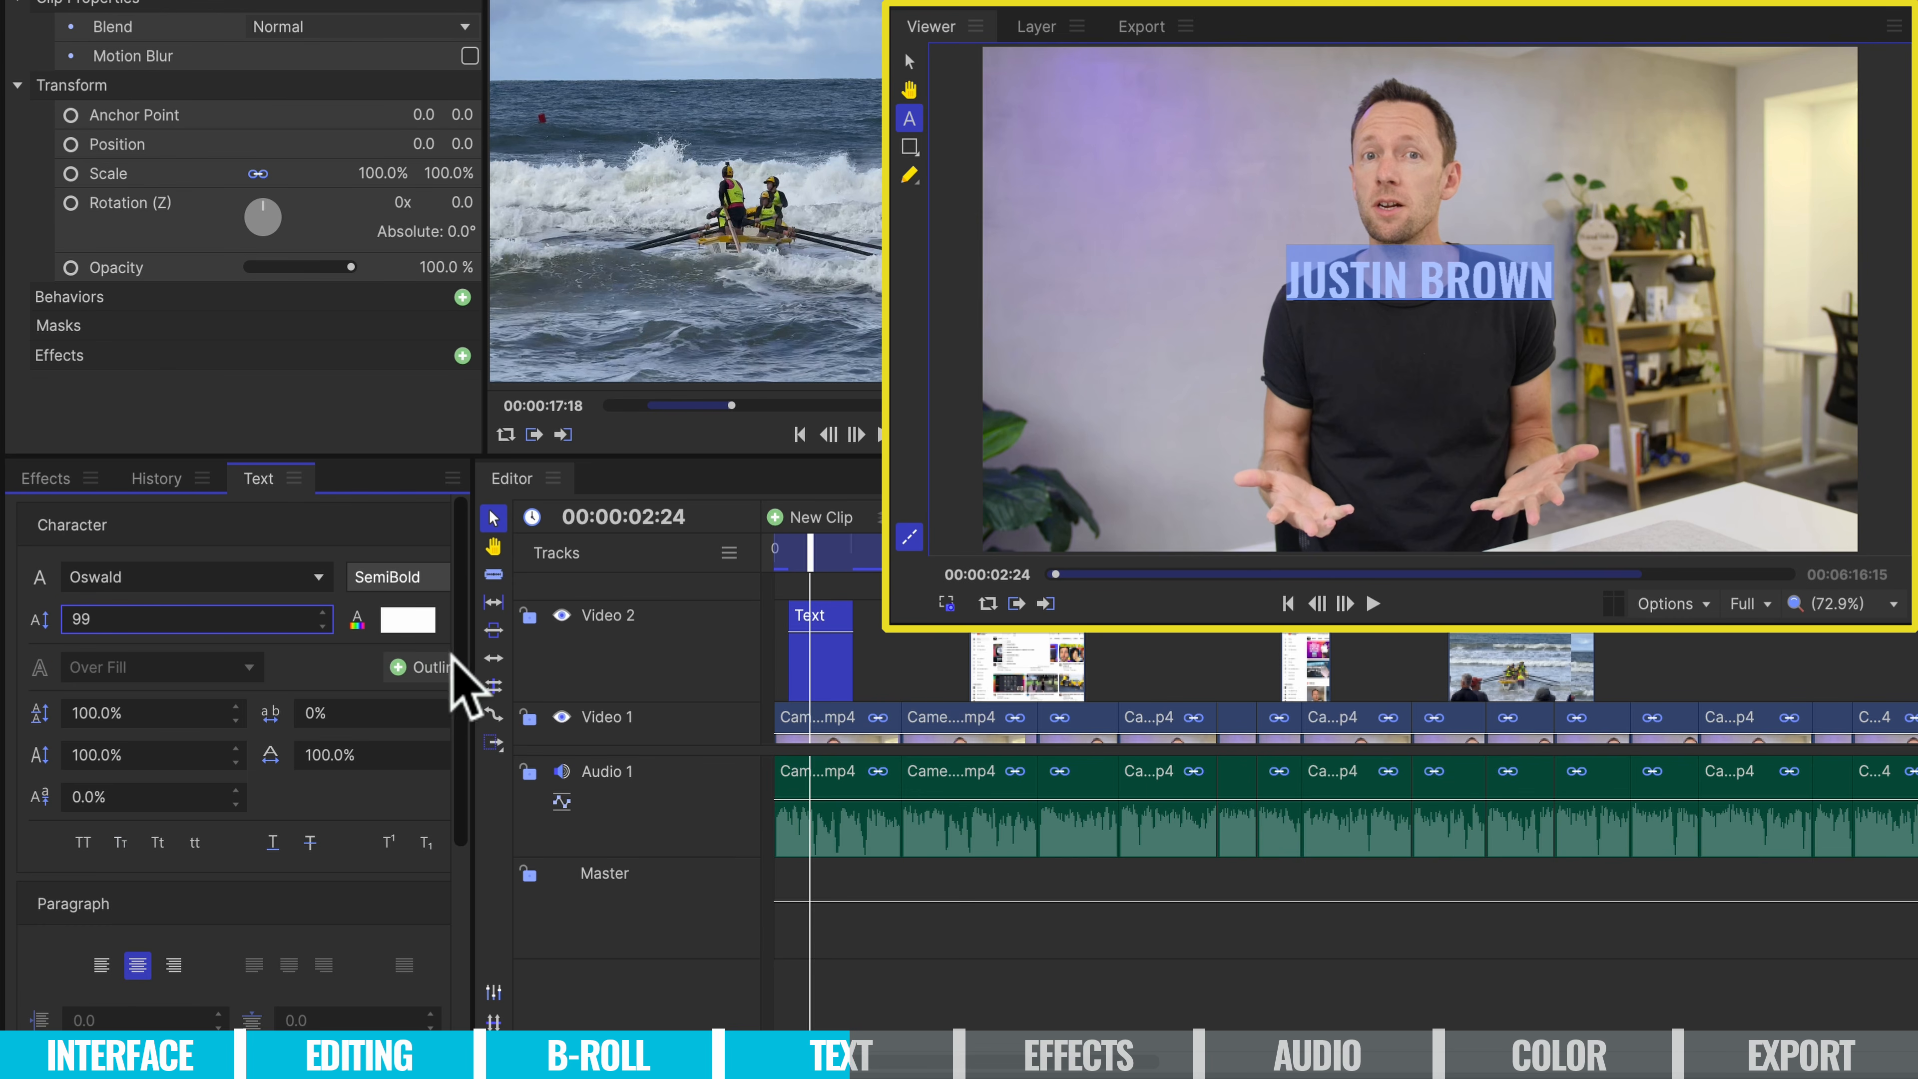
Give the title a light blue background with 23% horizontal and 23% vertical padding.
left_click_drag(462, 665, 453, 819)
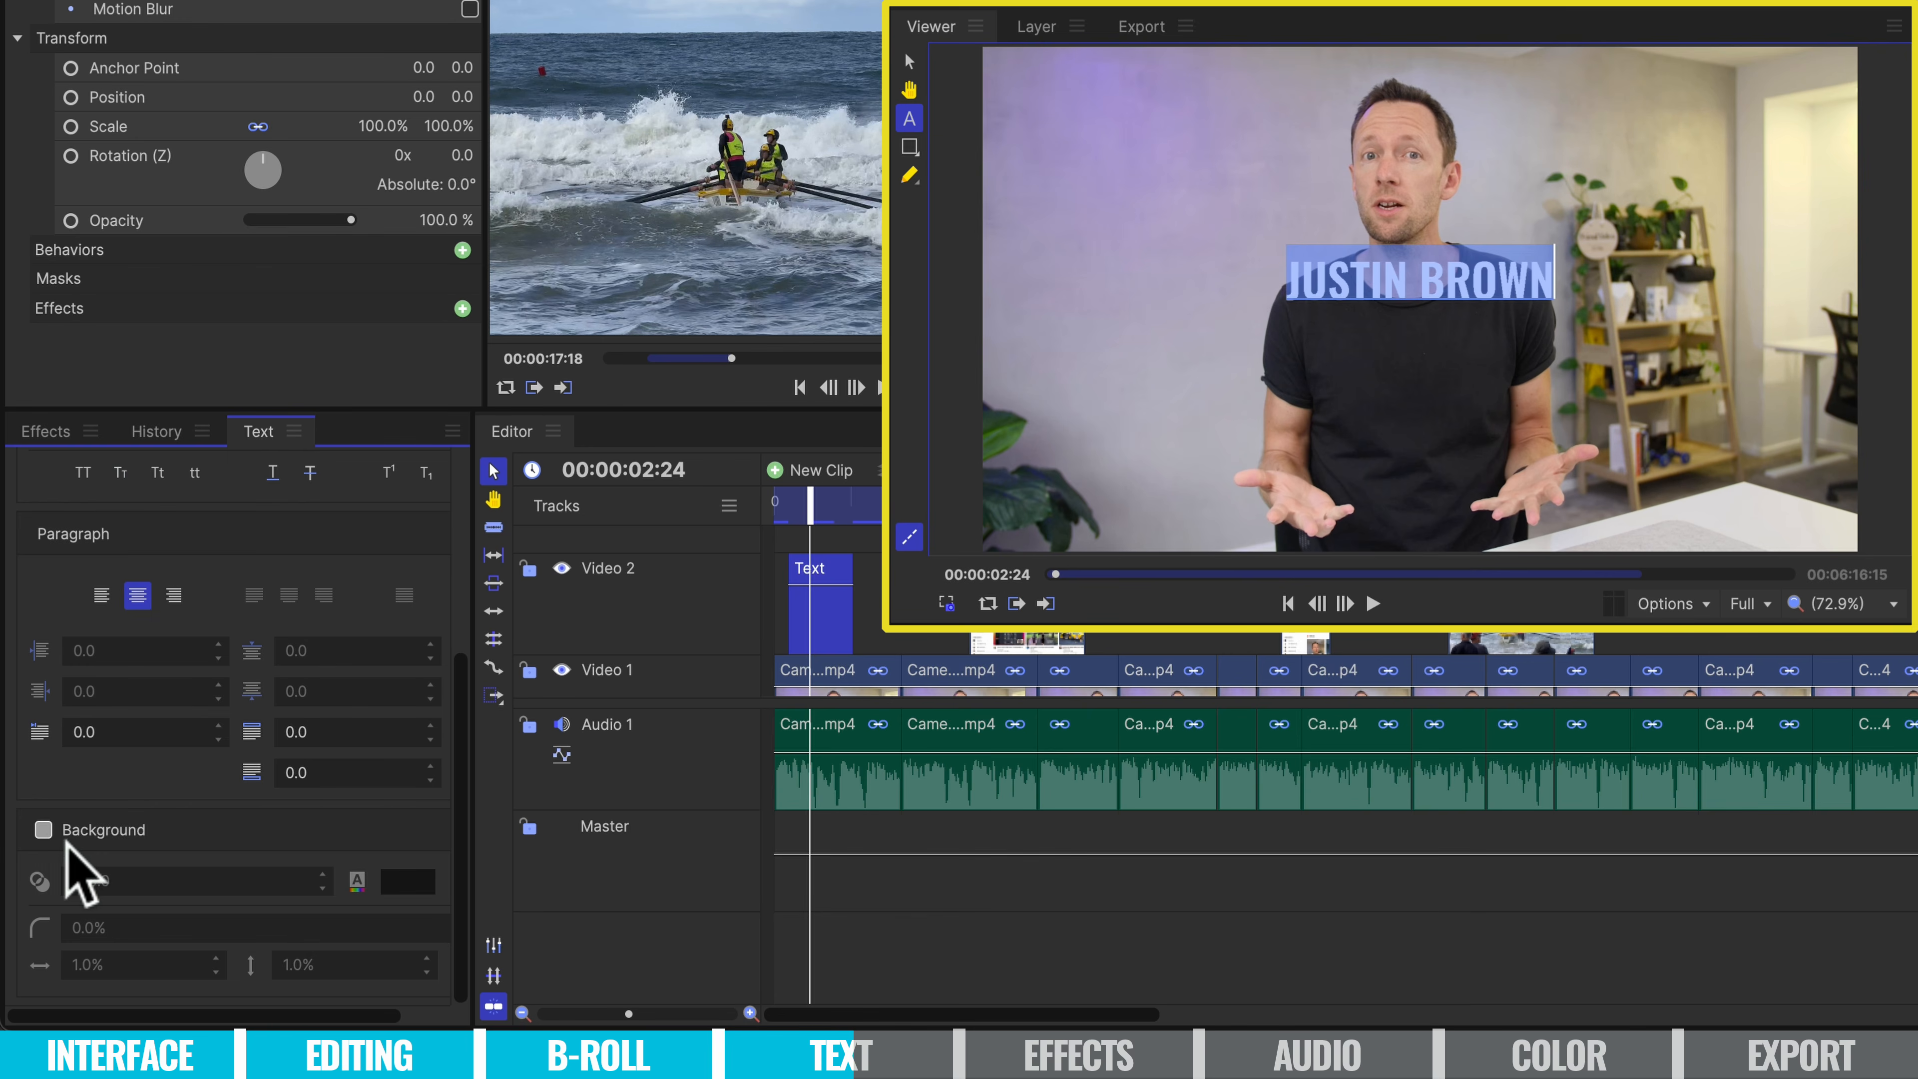
left_click(50, 836)
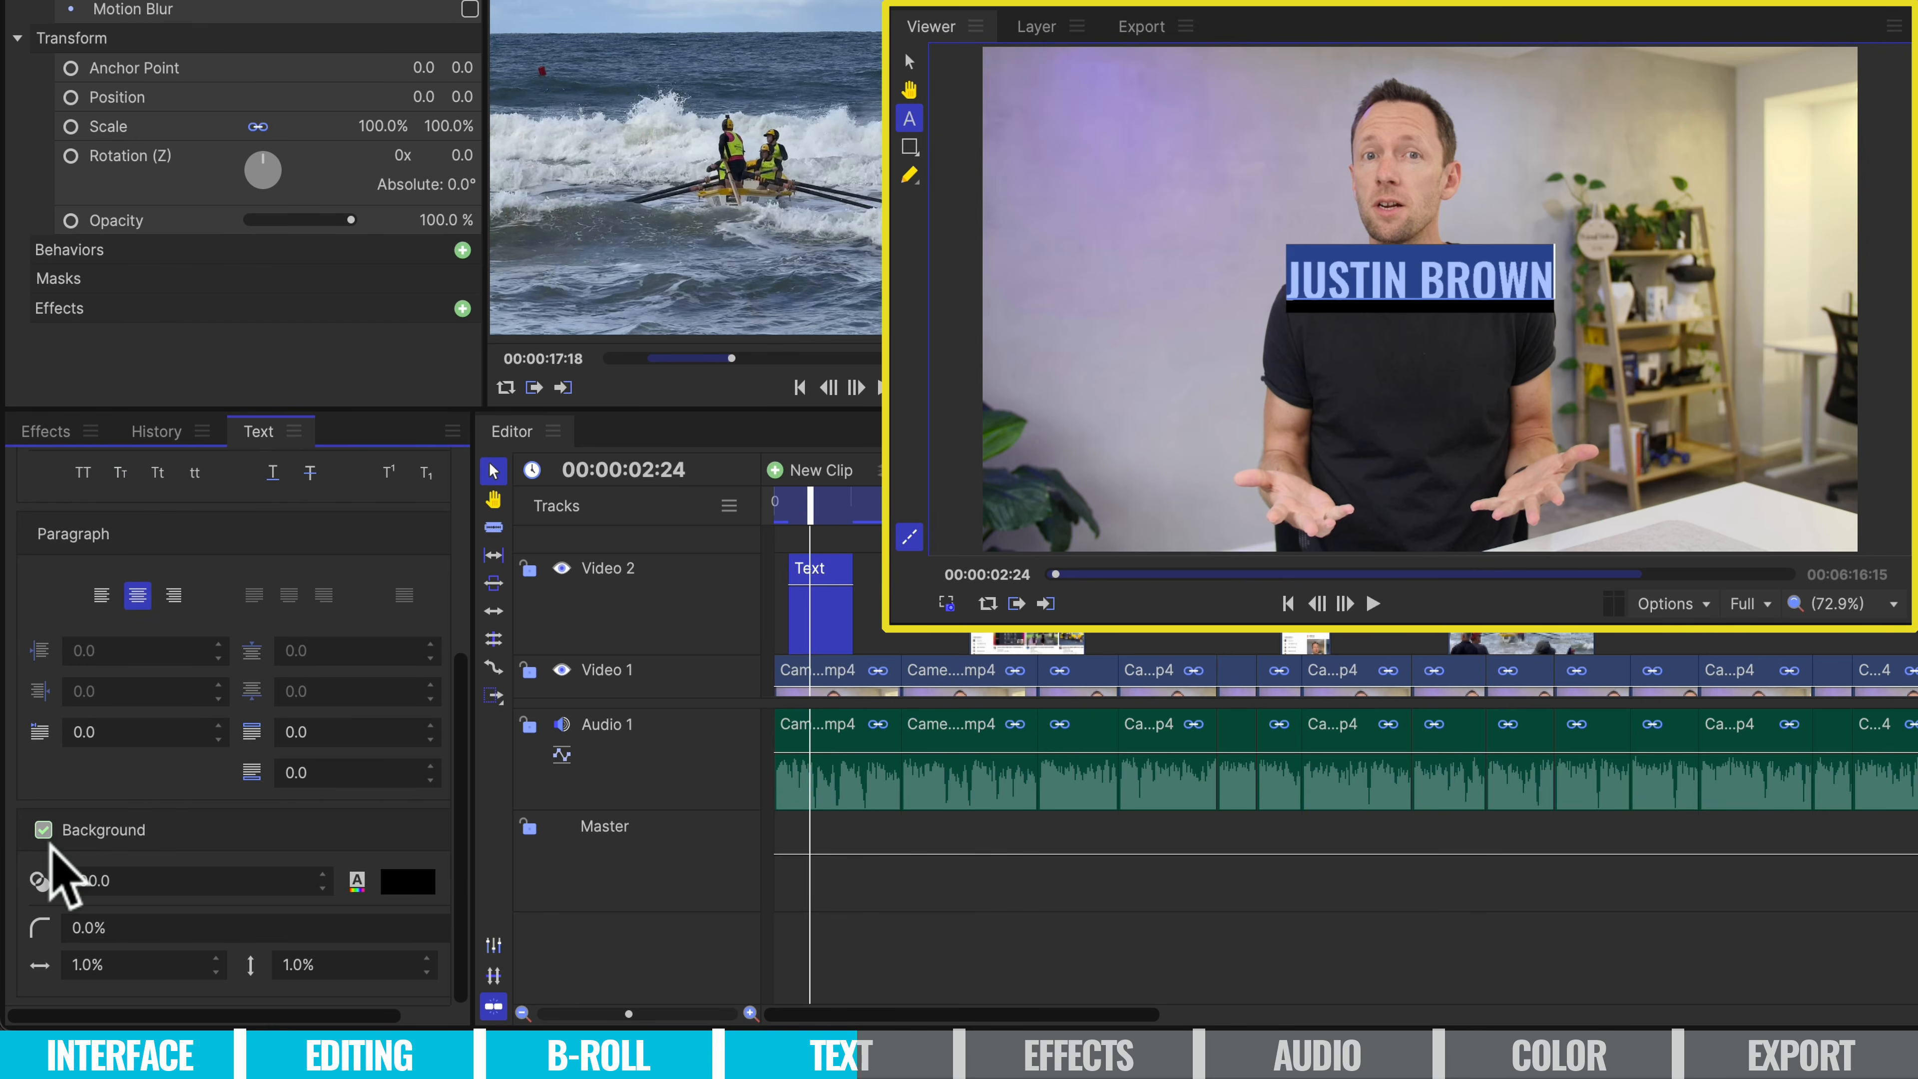
left_click(429, 890)
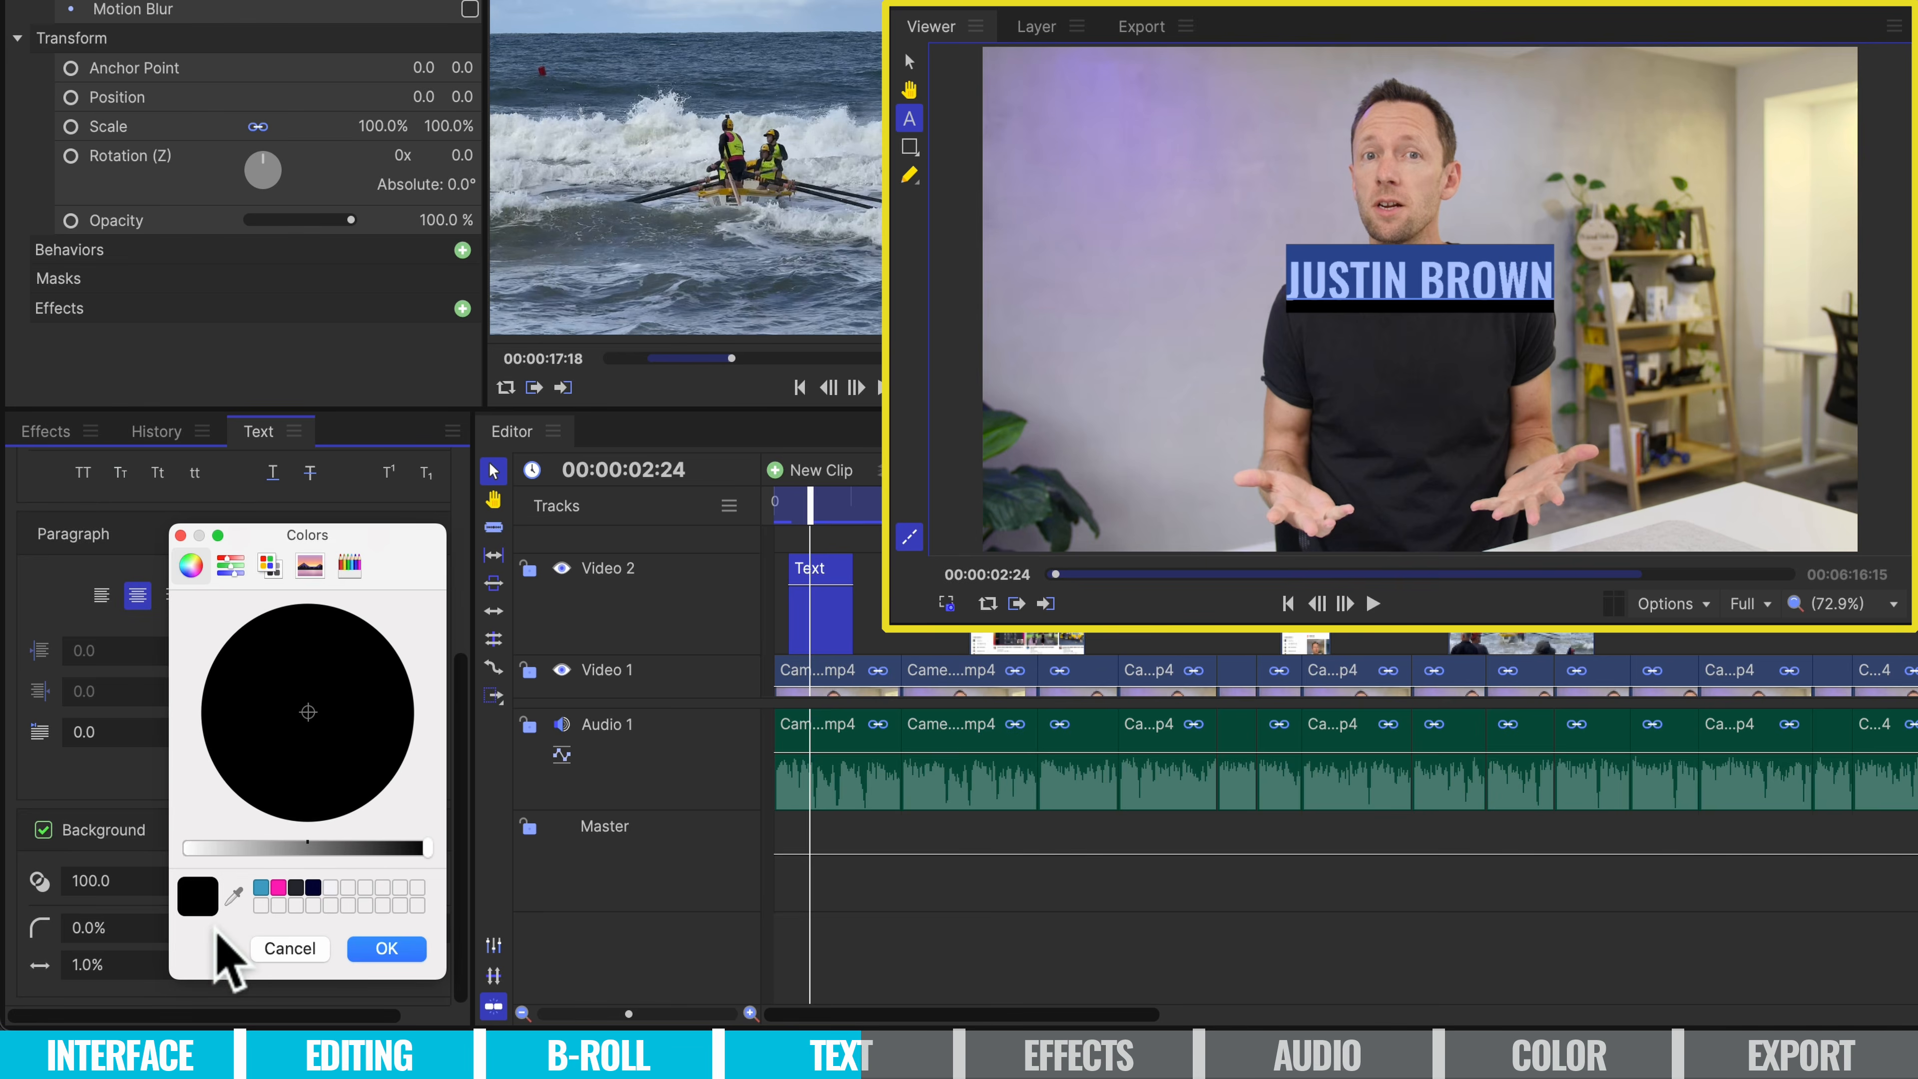
left_click(262, 889)
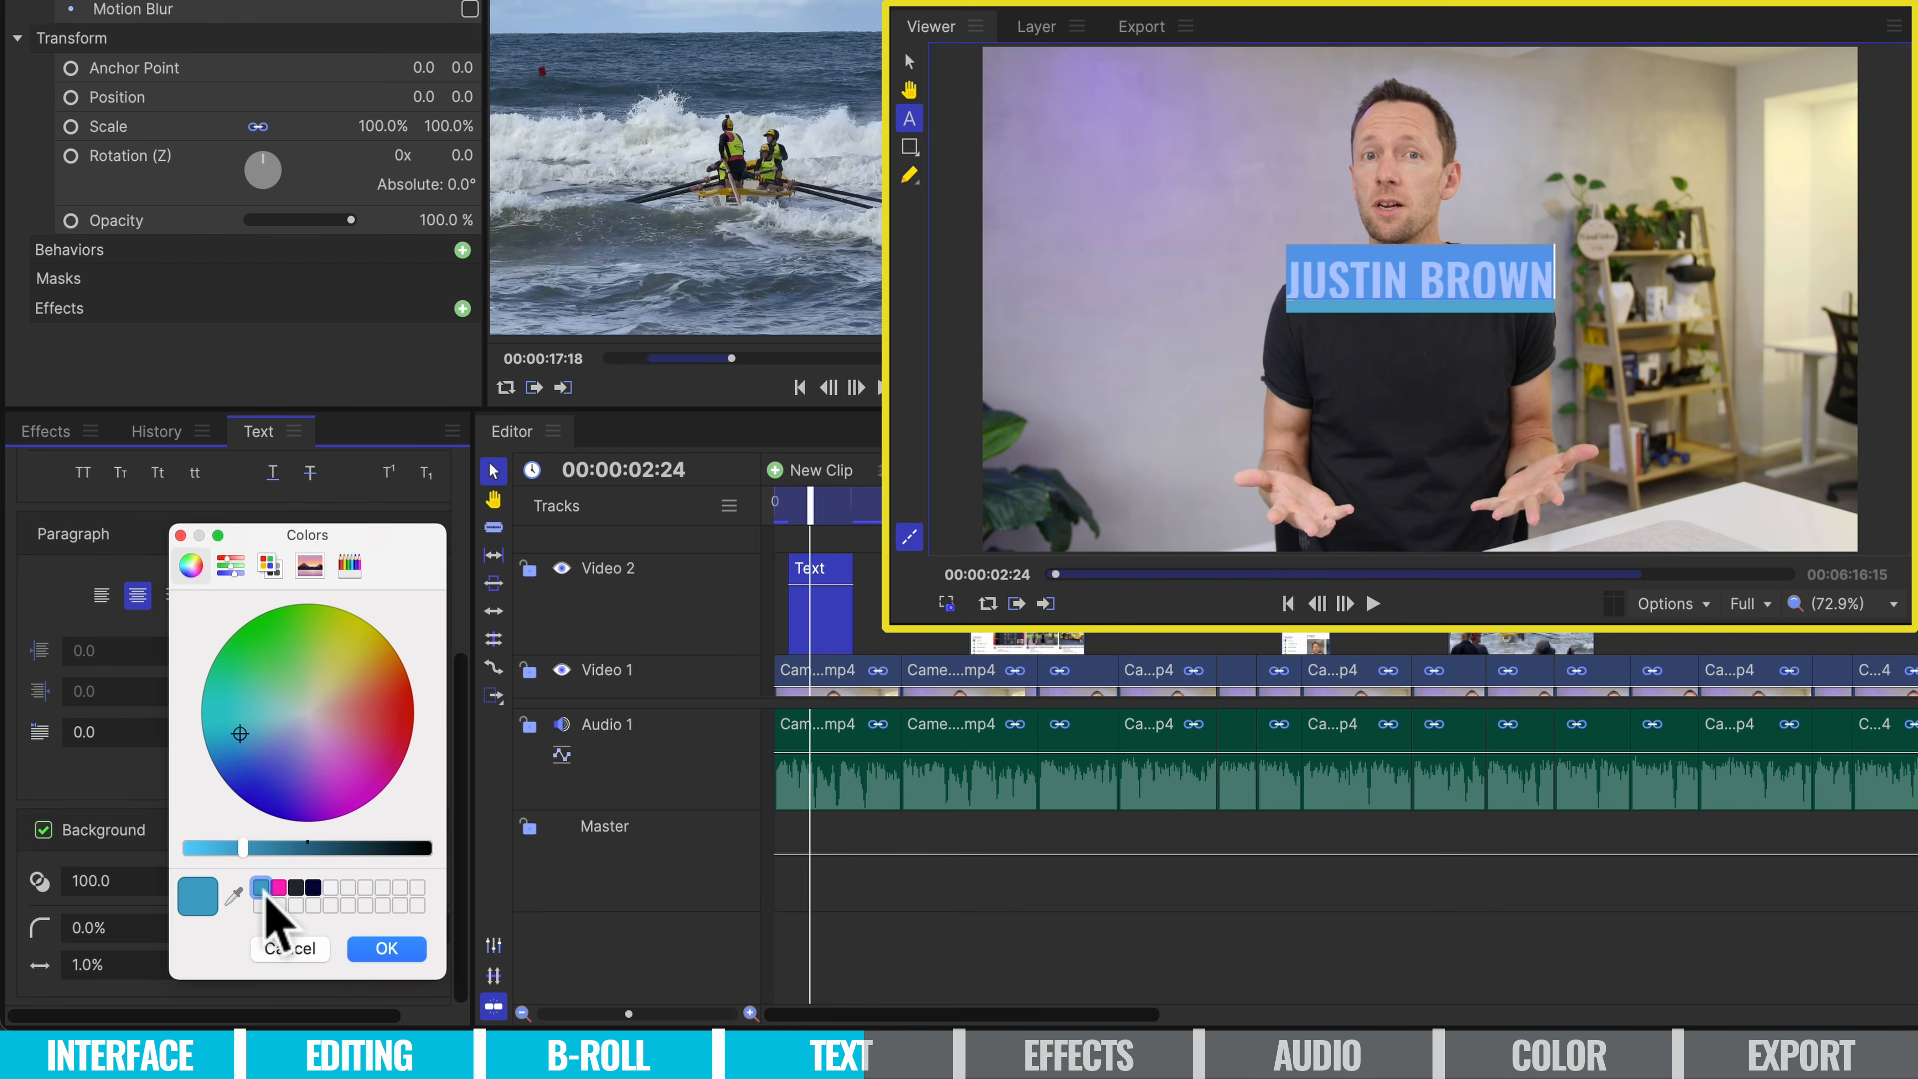
left_click(388, 949)
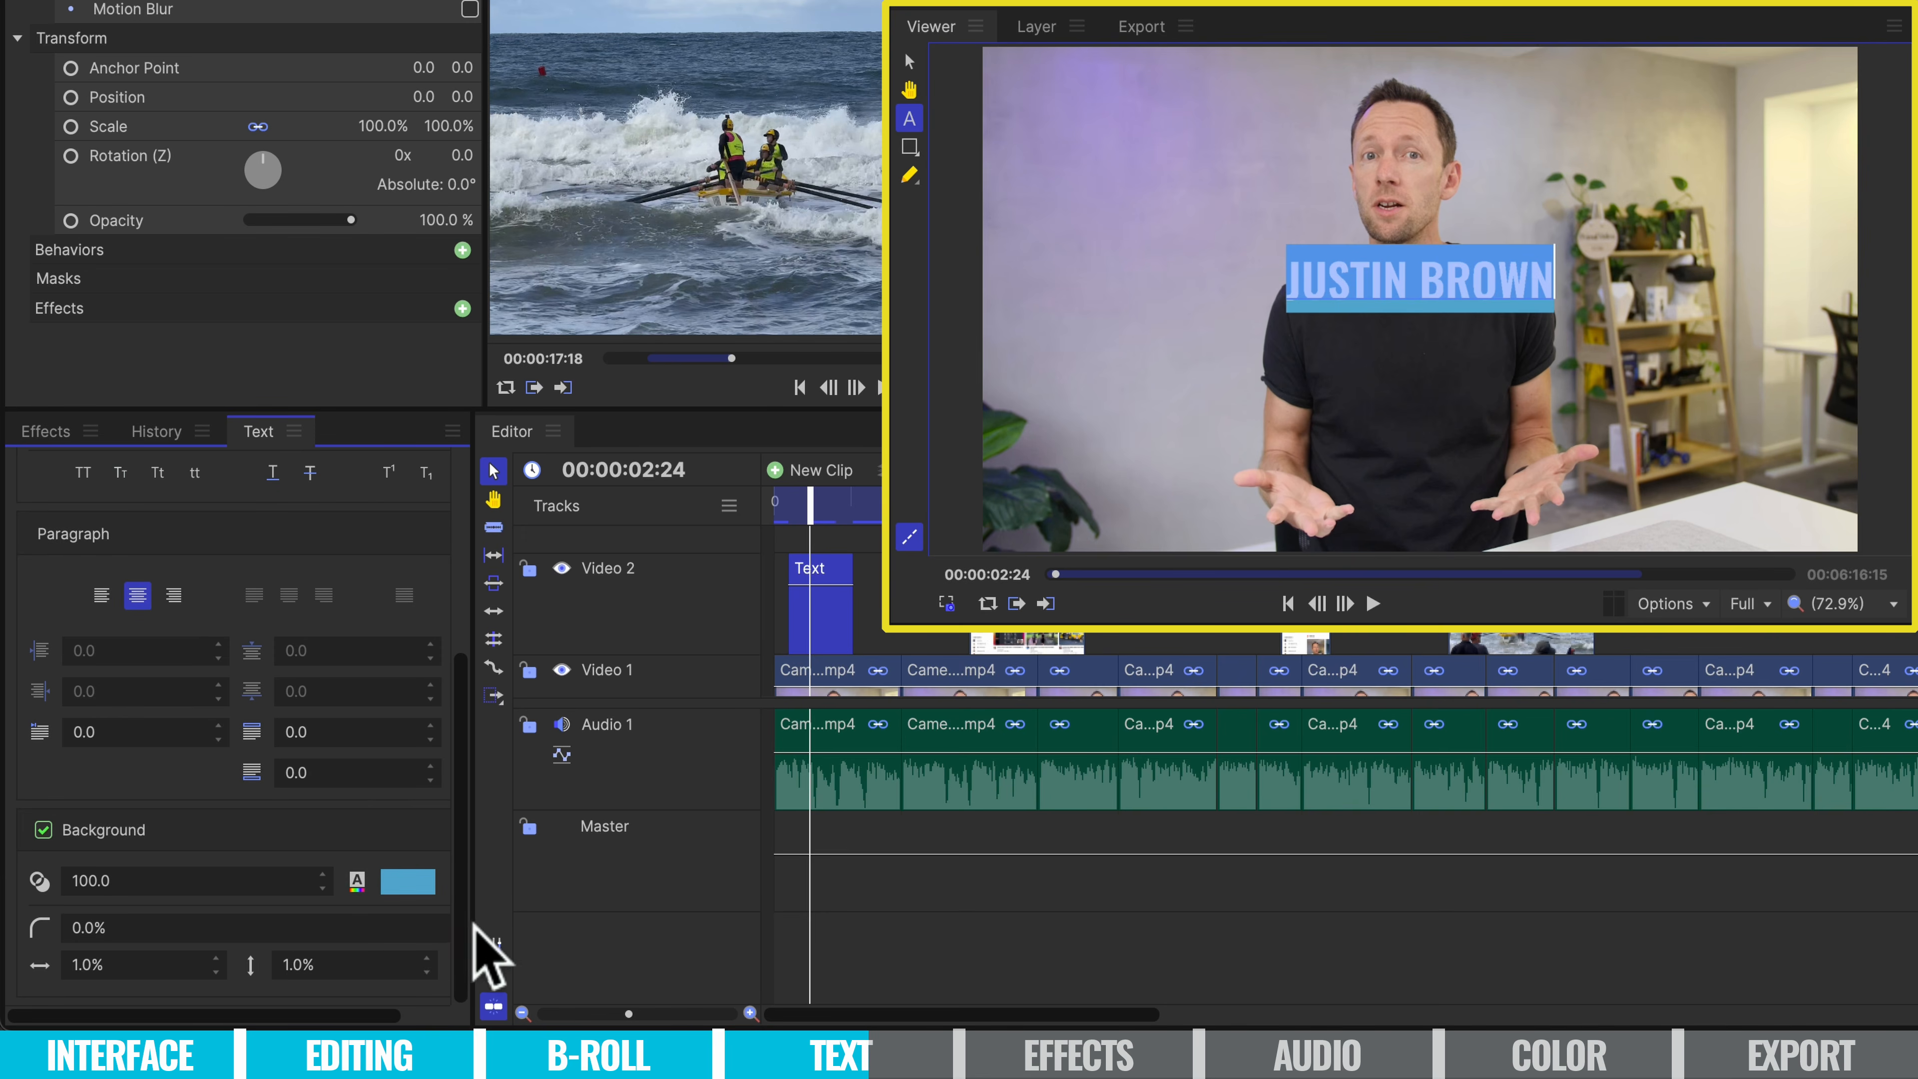
left_click(469, 961)
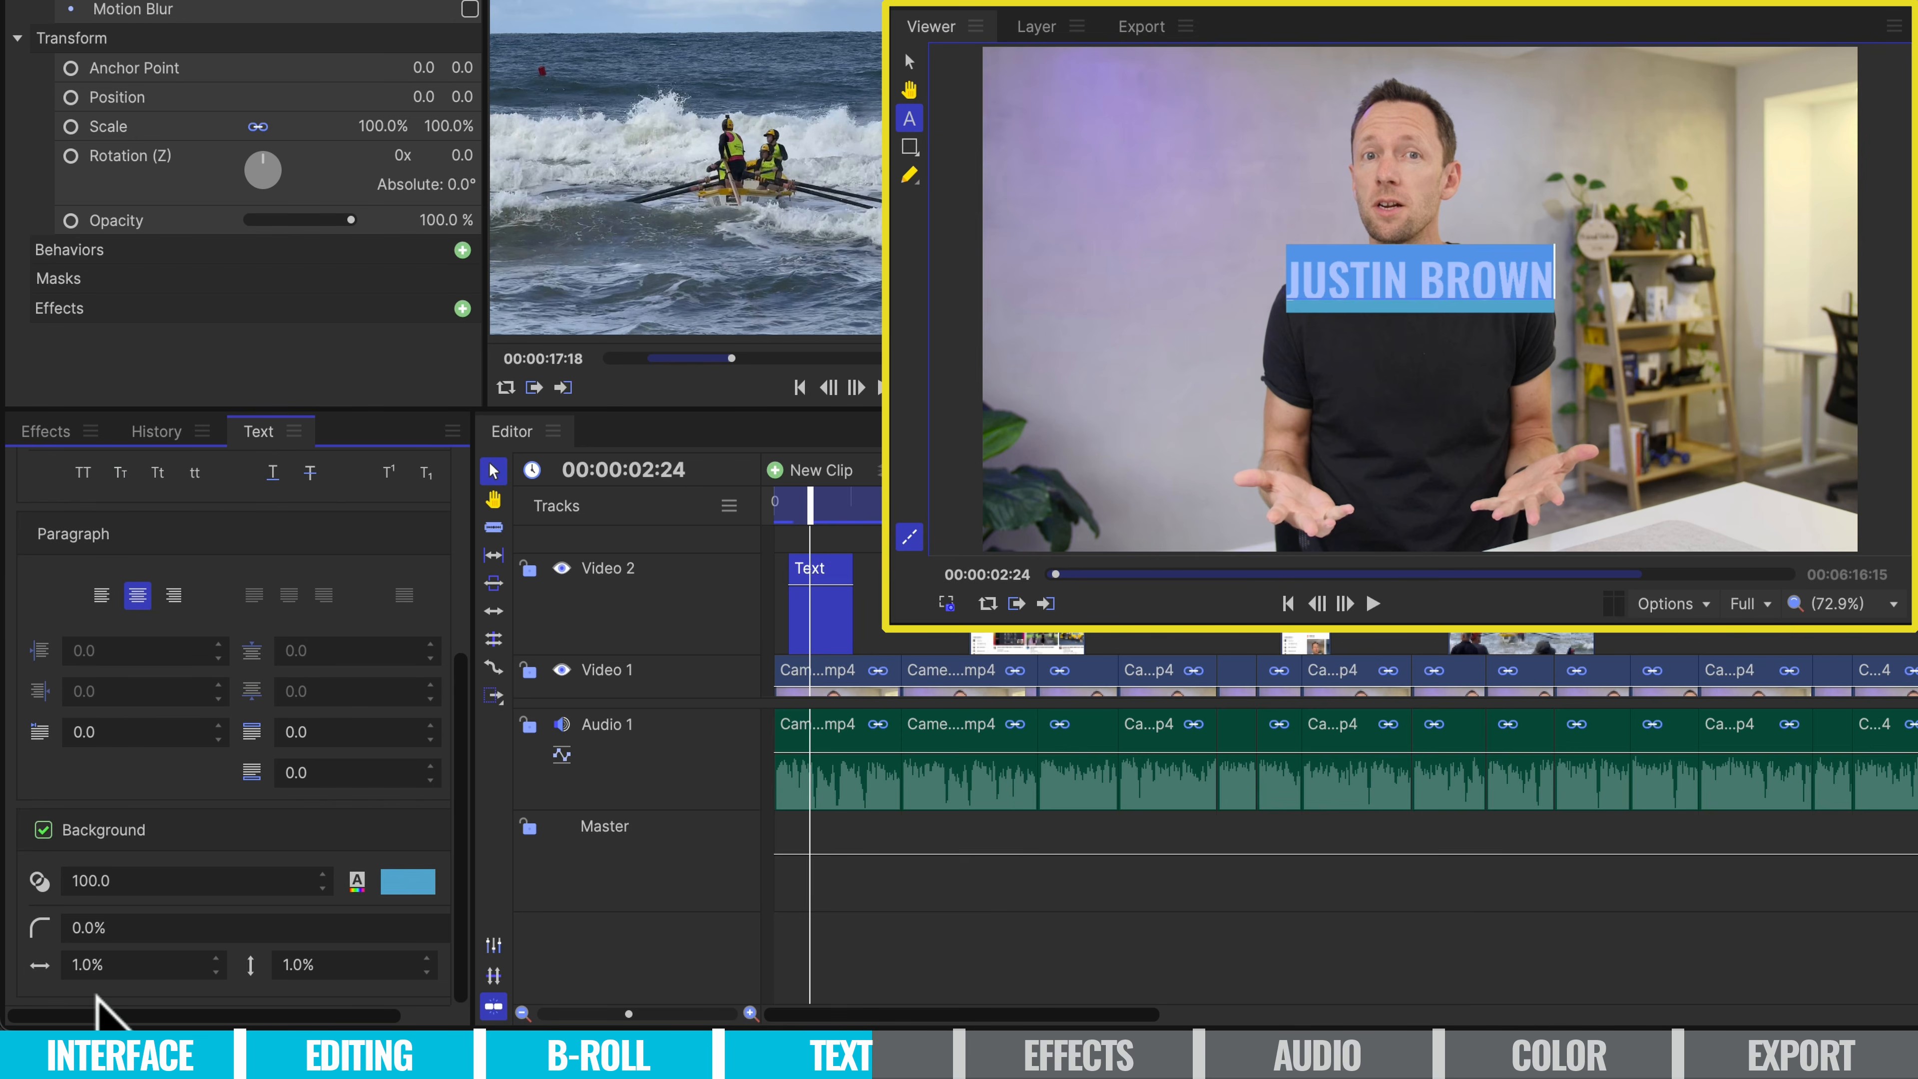
left_click_drag(86, 968, 83, 966)
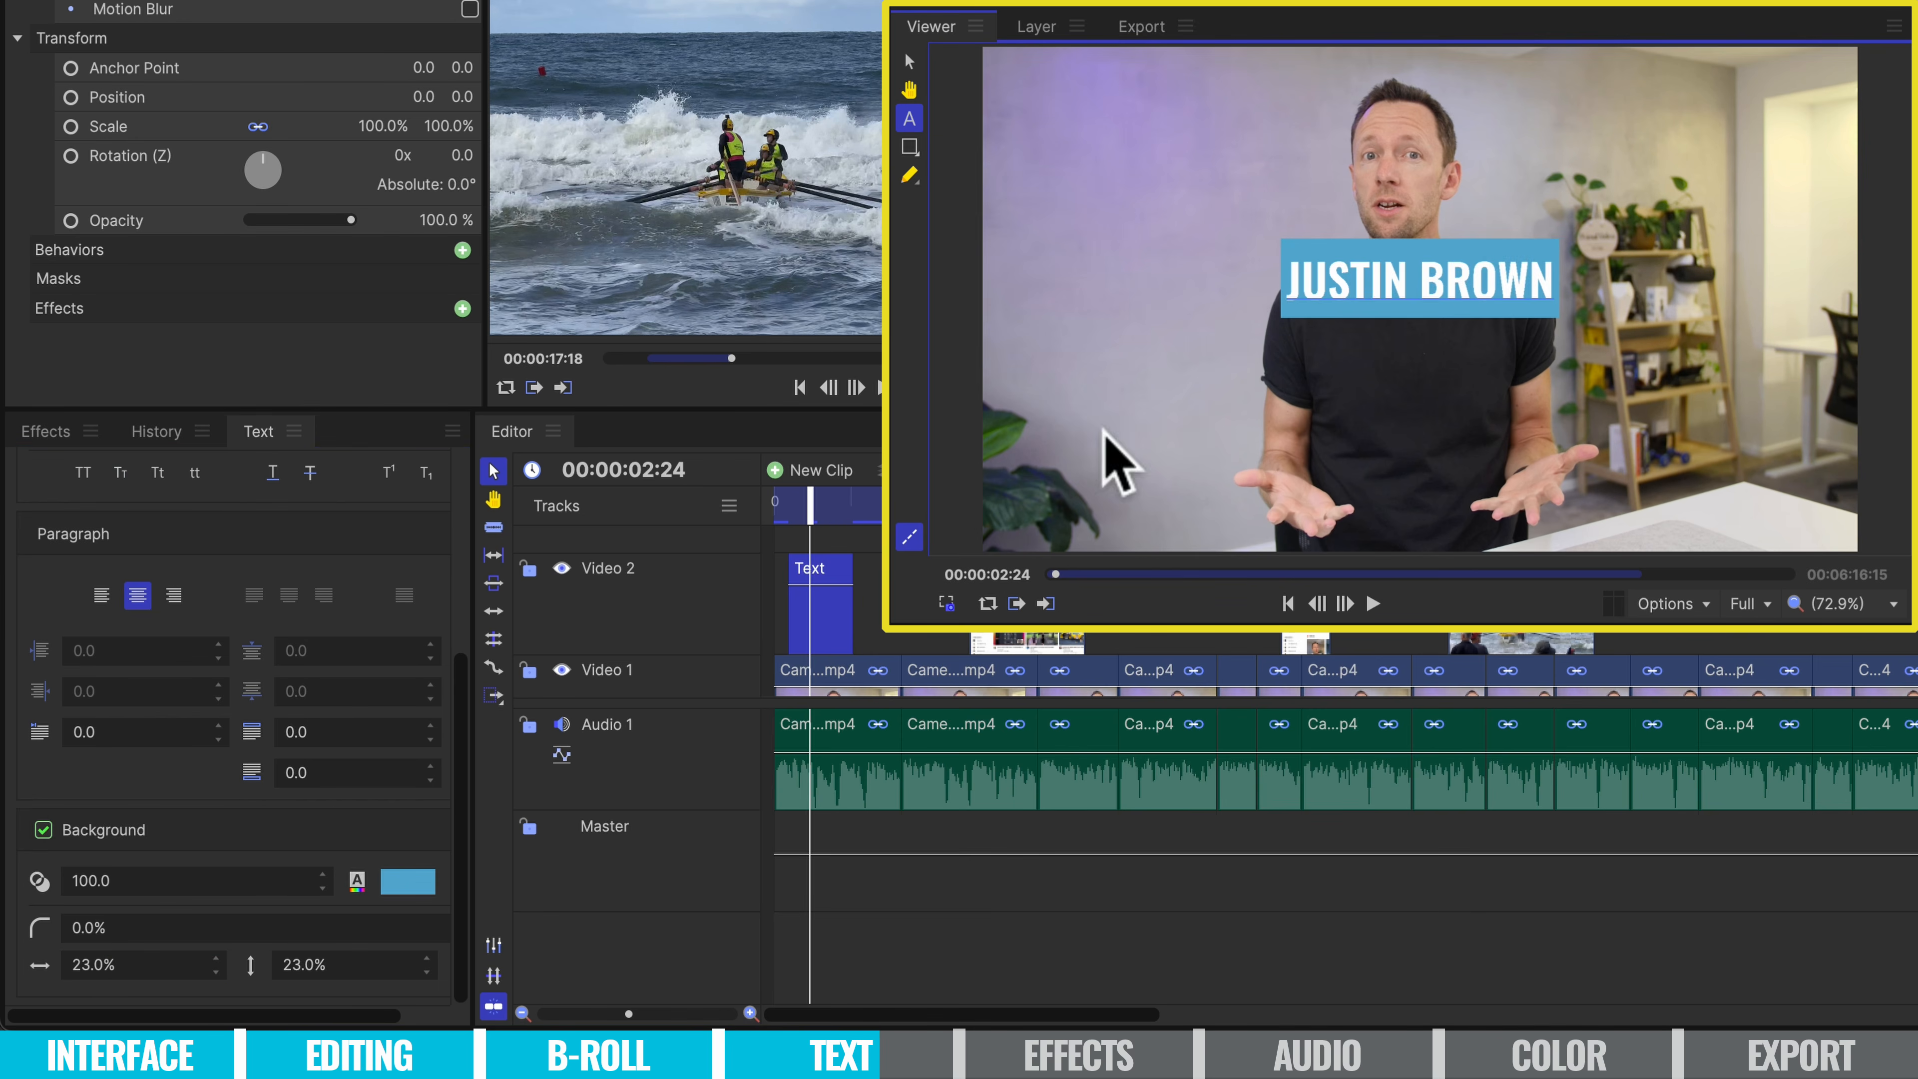
Tighten the title's letter spacing to -58% and set the text clip's position to -31.0, -332.0.
left_click_drag(456, 800, 487, 523)
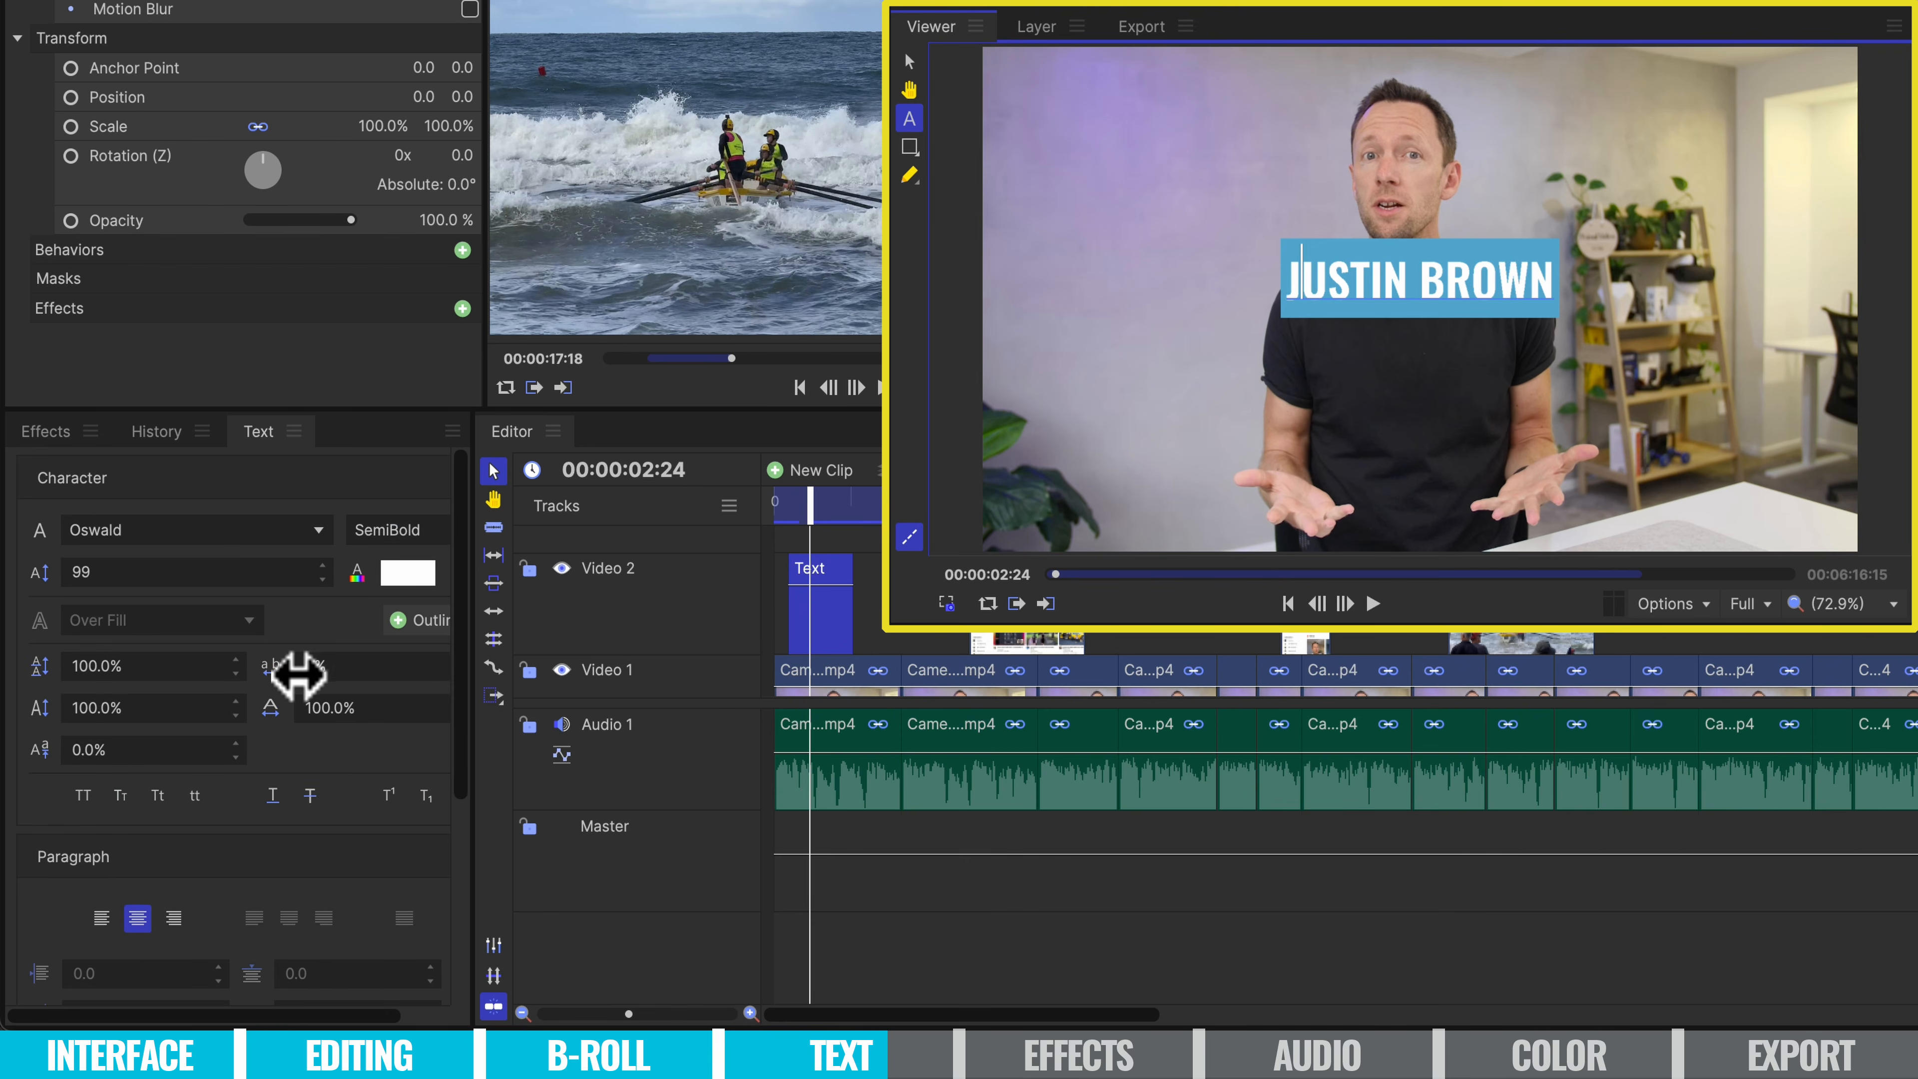
left_click_drag(316, 670, 312, 673)
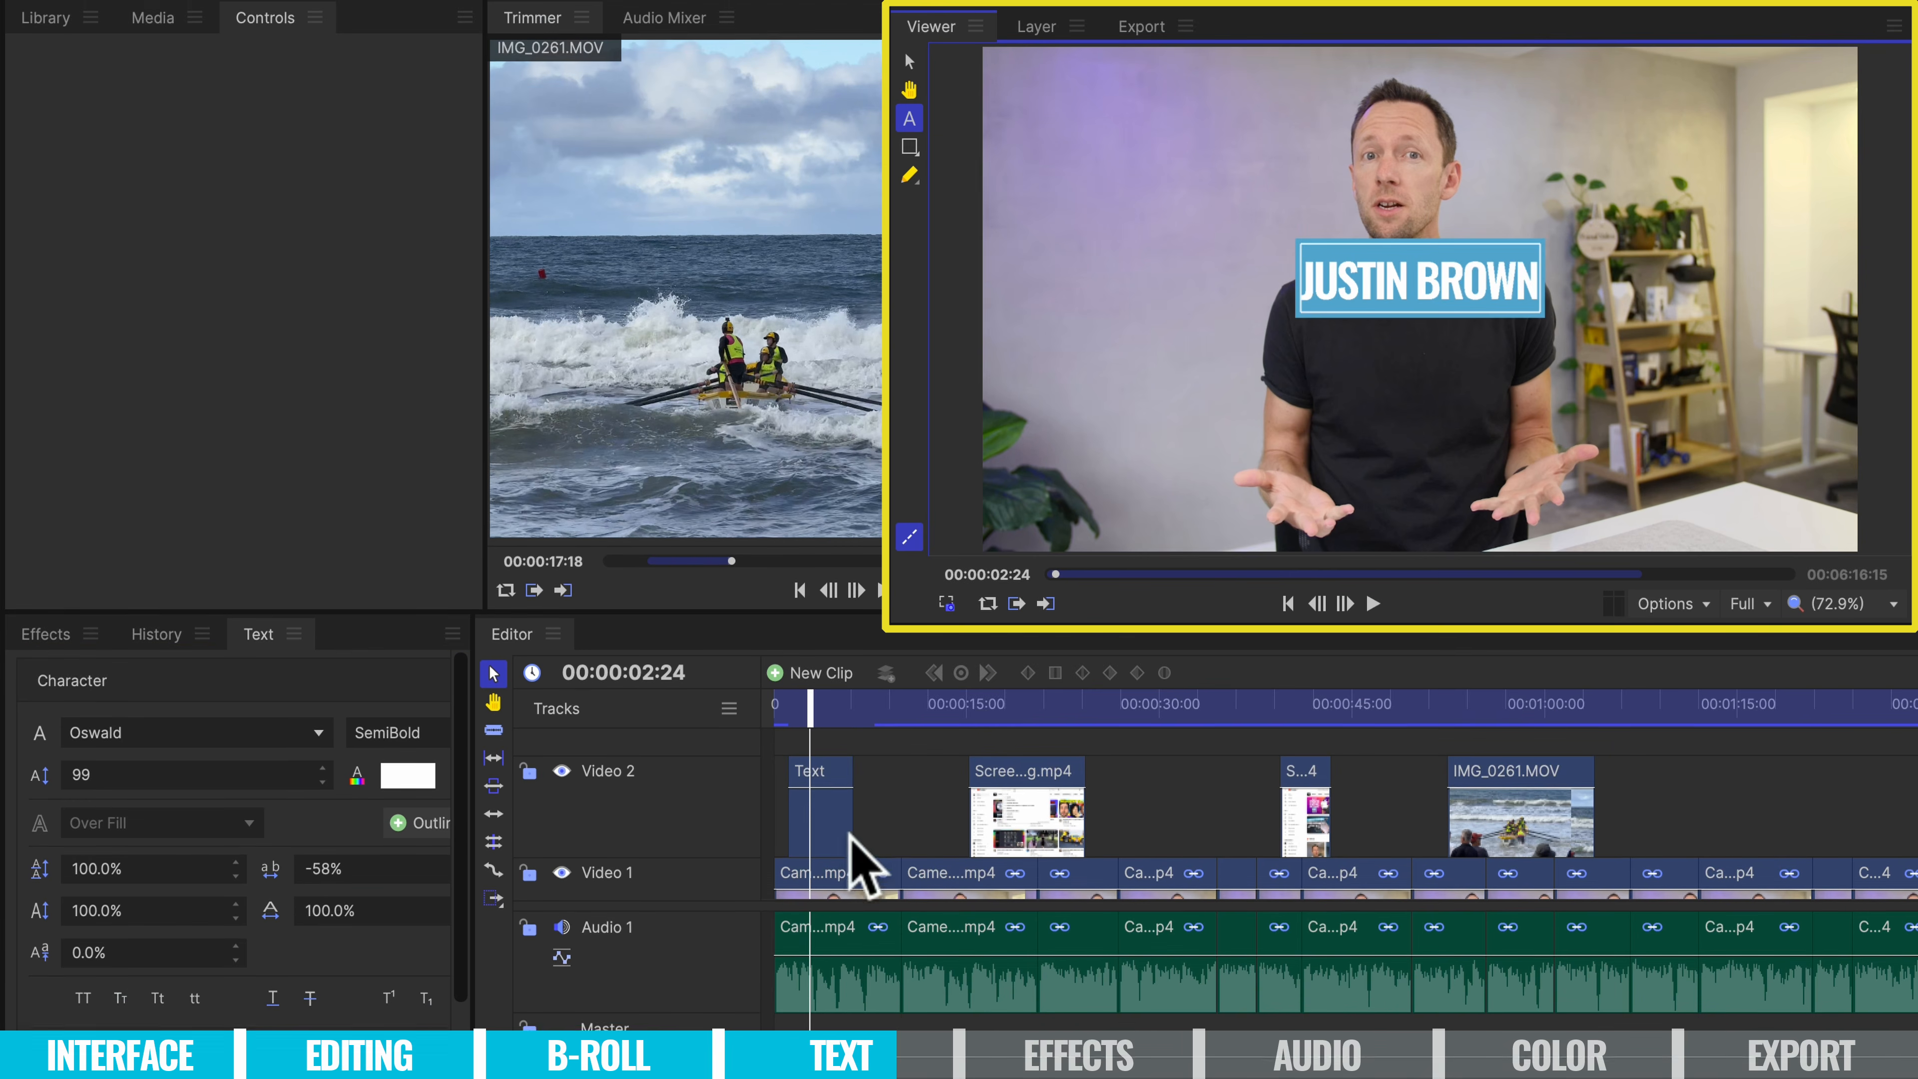
left_click(821, 713)
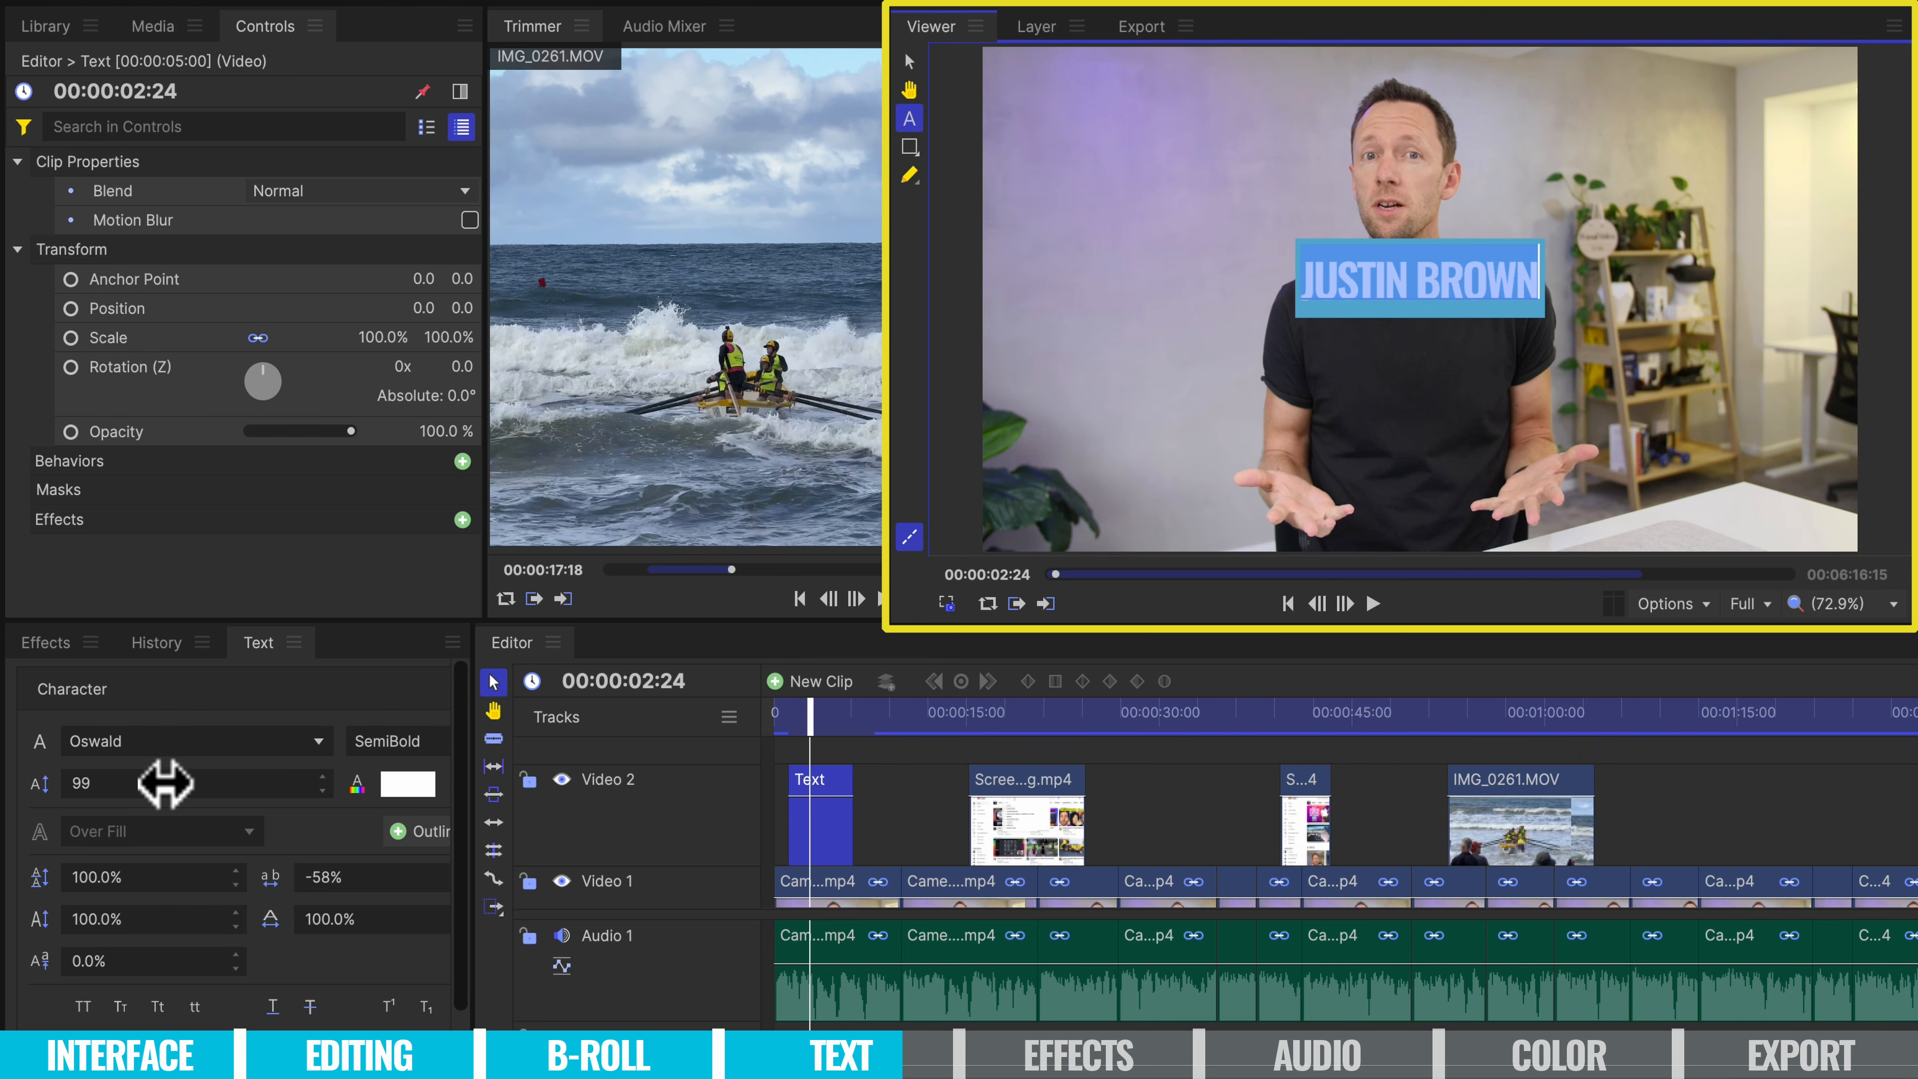
left_click(280, 40)
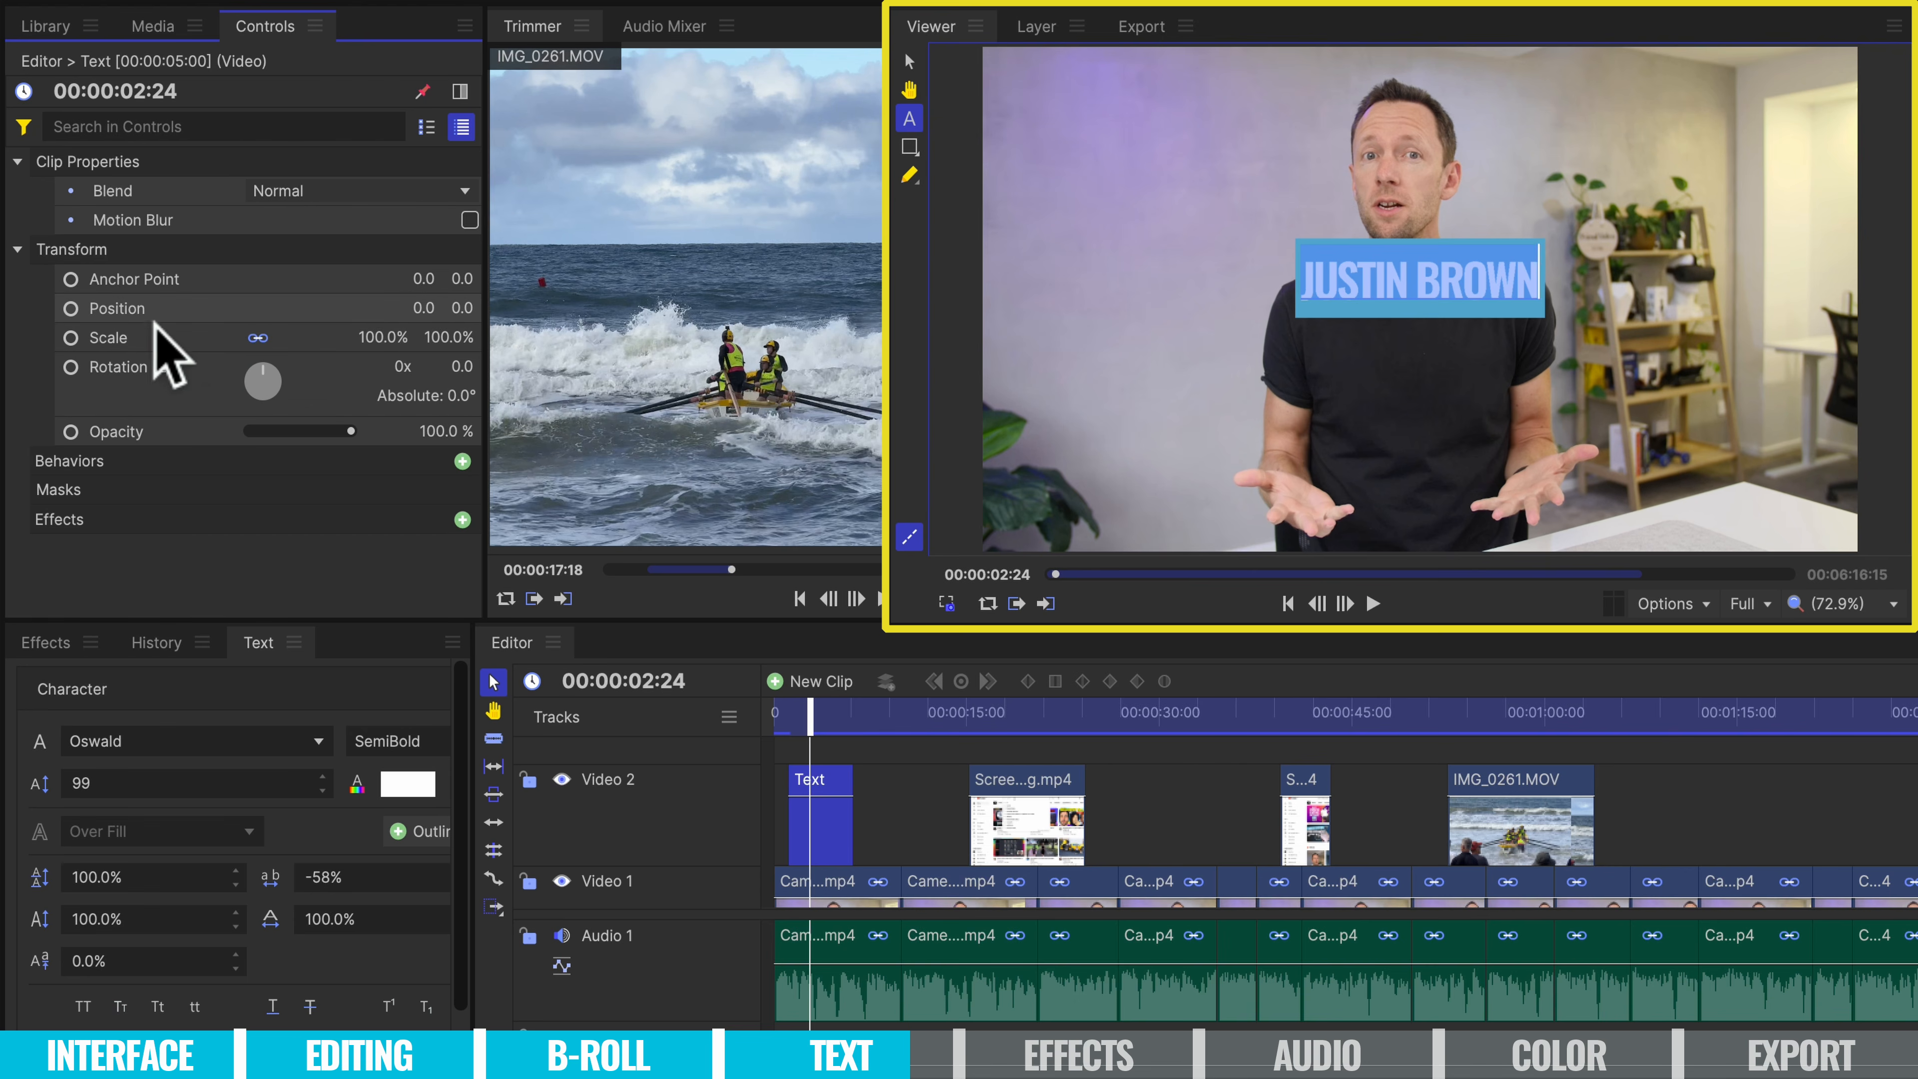
mouse_move(423, 308)
left_mouse_down()
mouse_move(385, 305)
mouse_move(457, 307)
left_mouse_up()
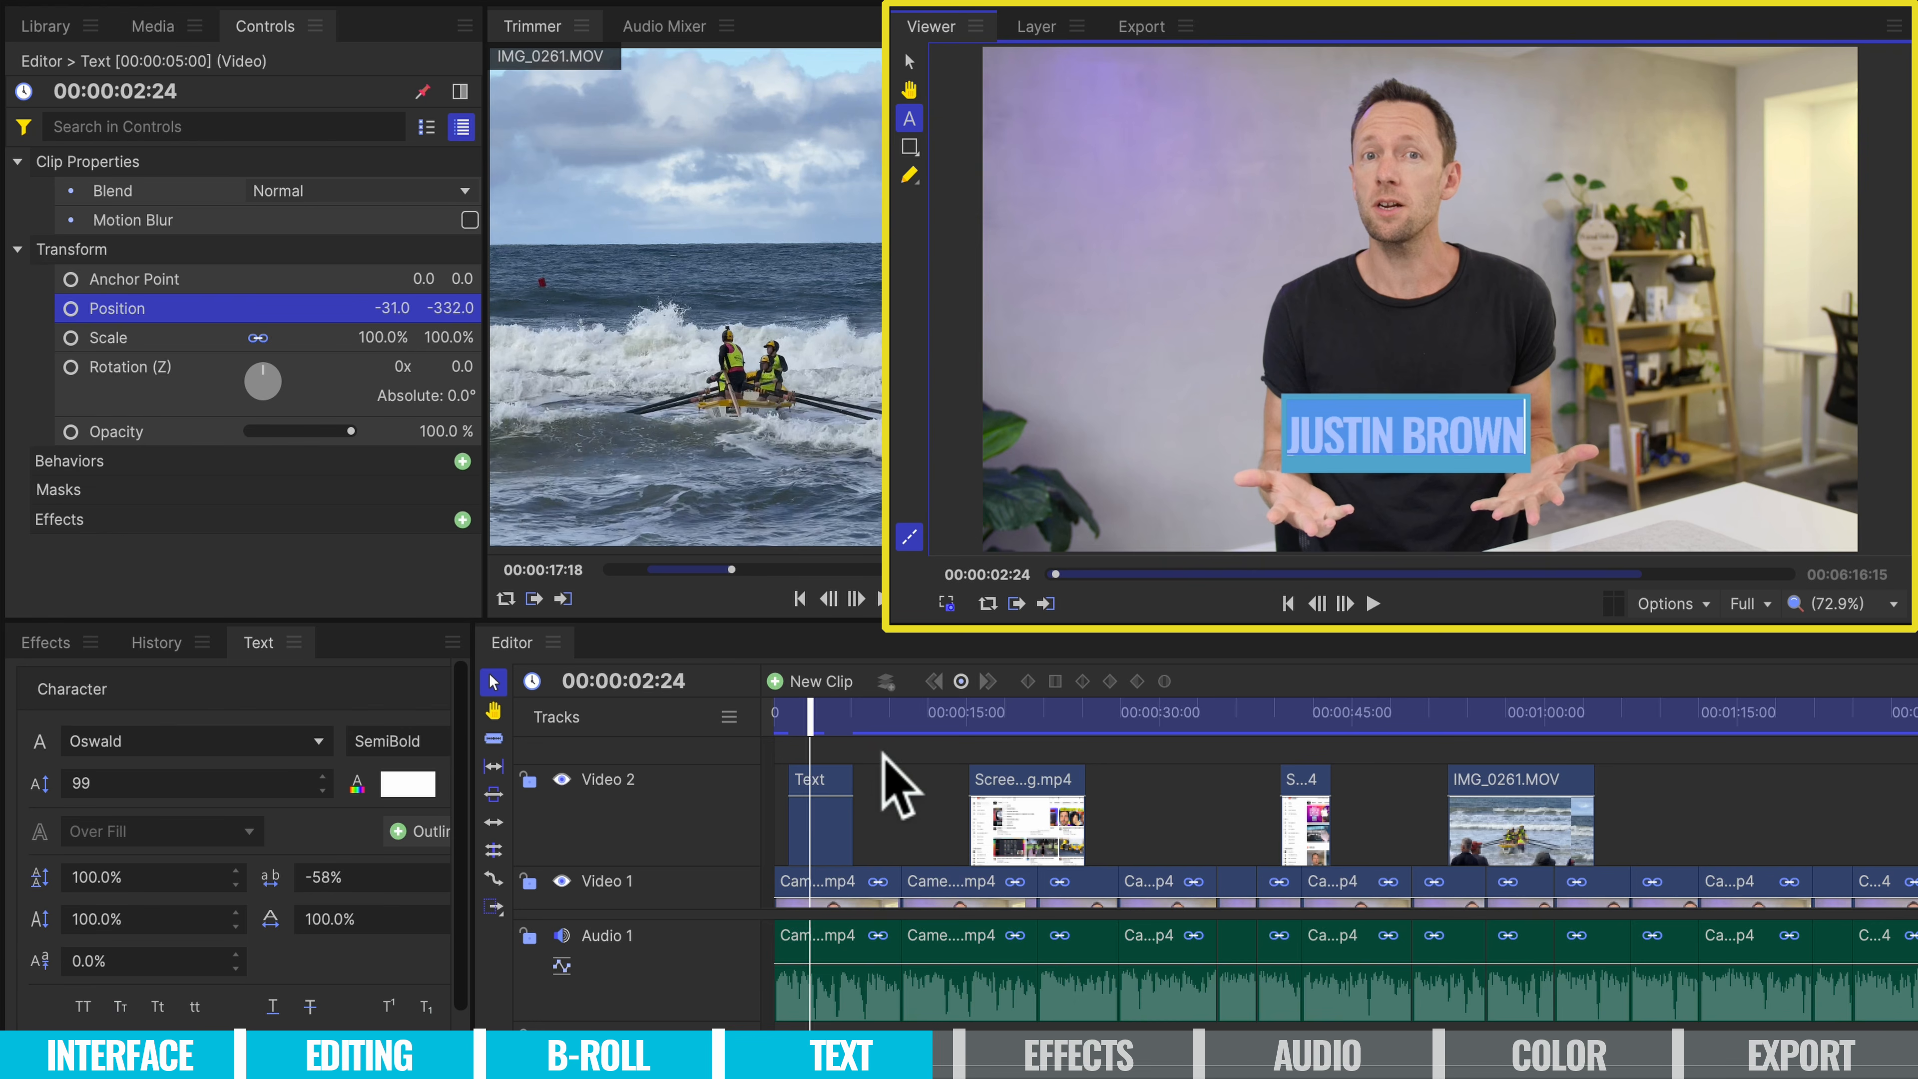
Play the timeline from near the start through the end of the title clip to check it.
key("Home")
left_click(903, 831)
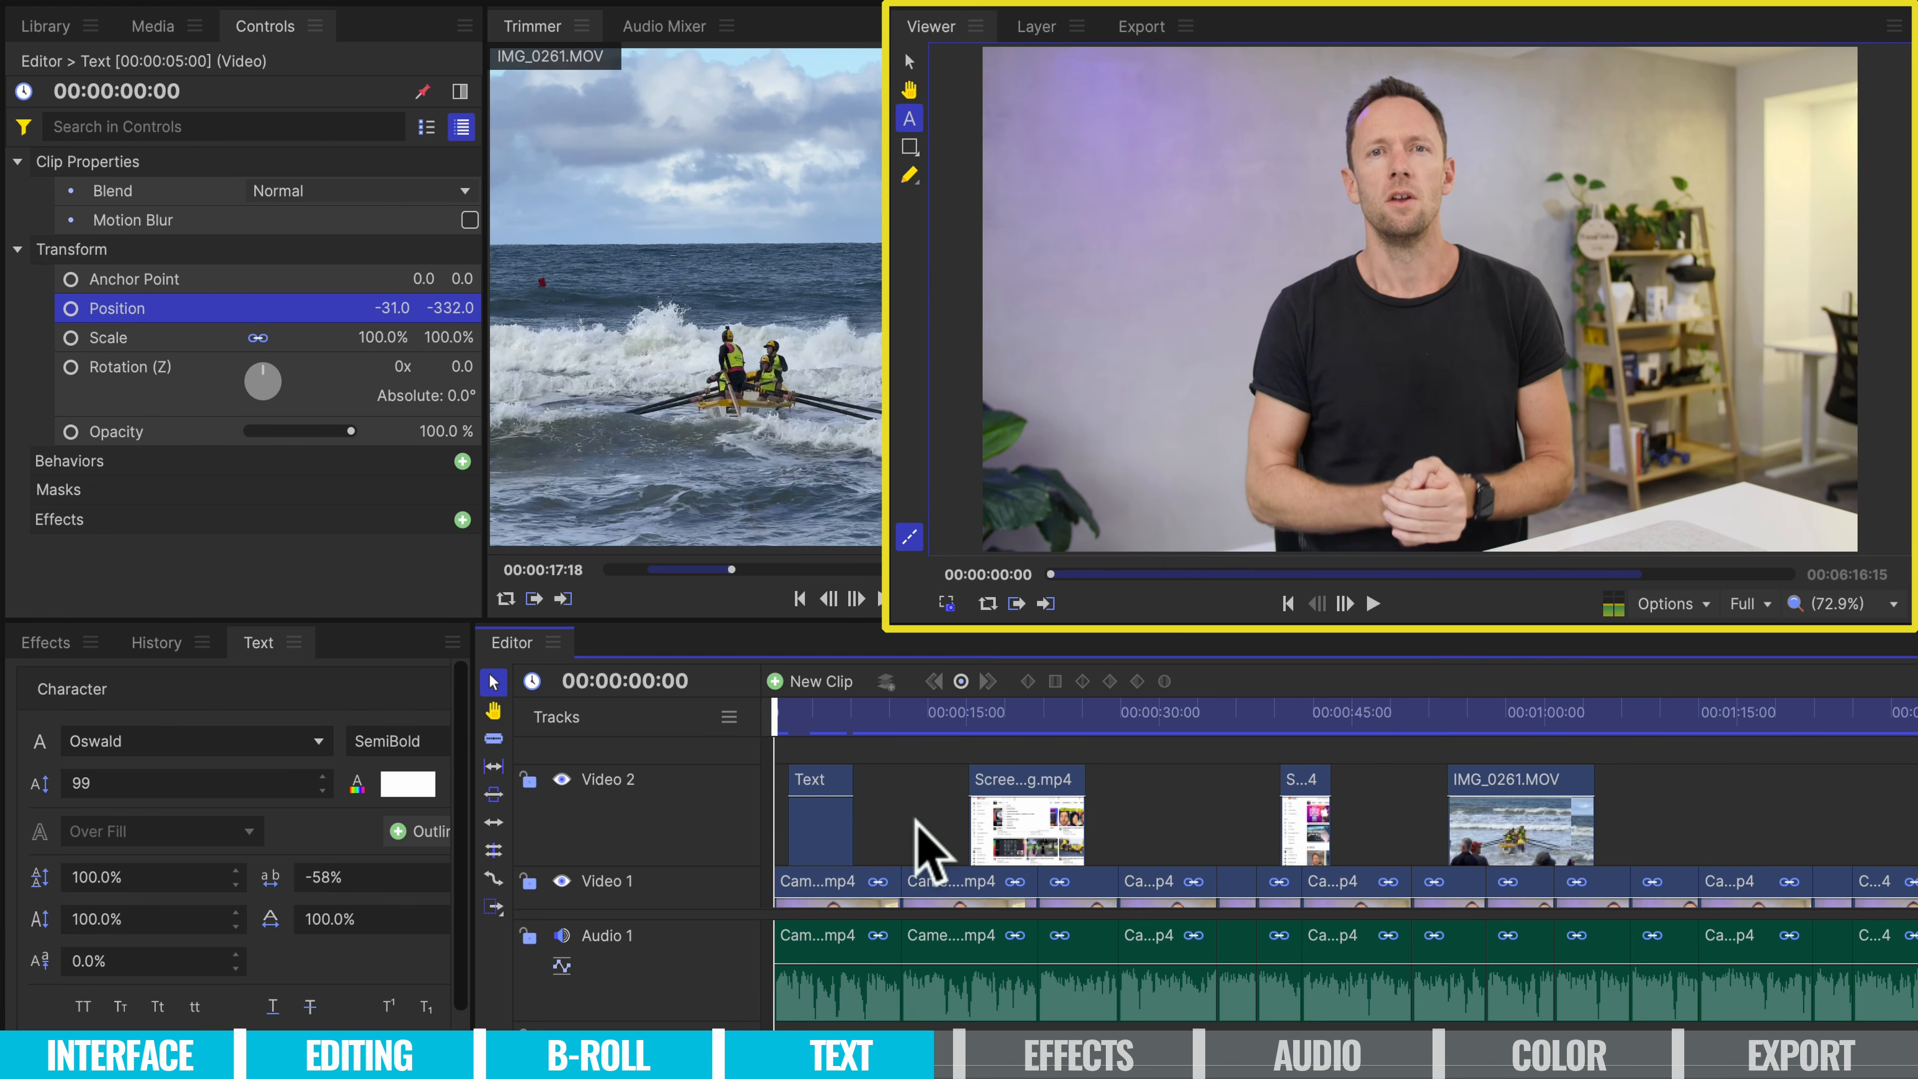
left_click(789, 714)
key("space")
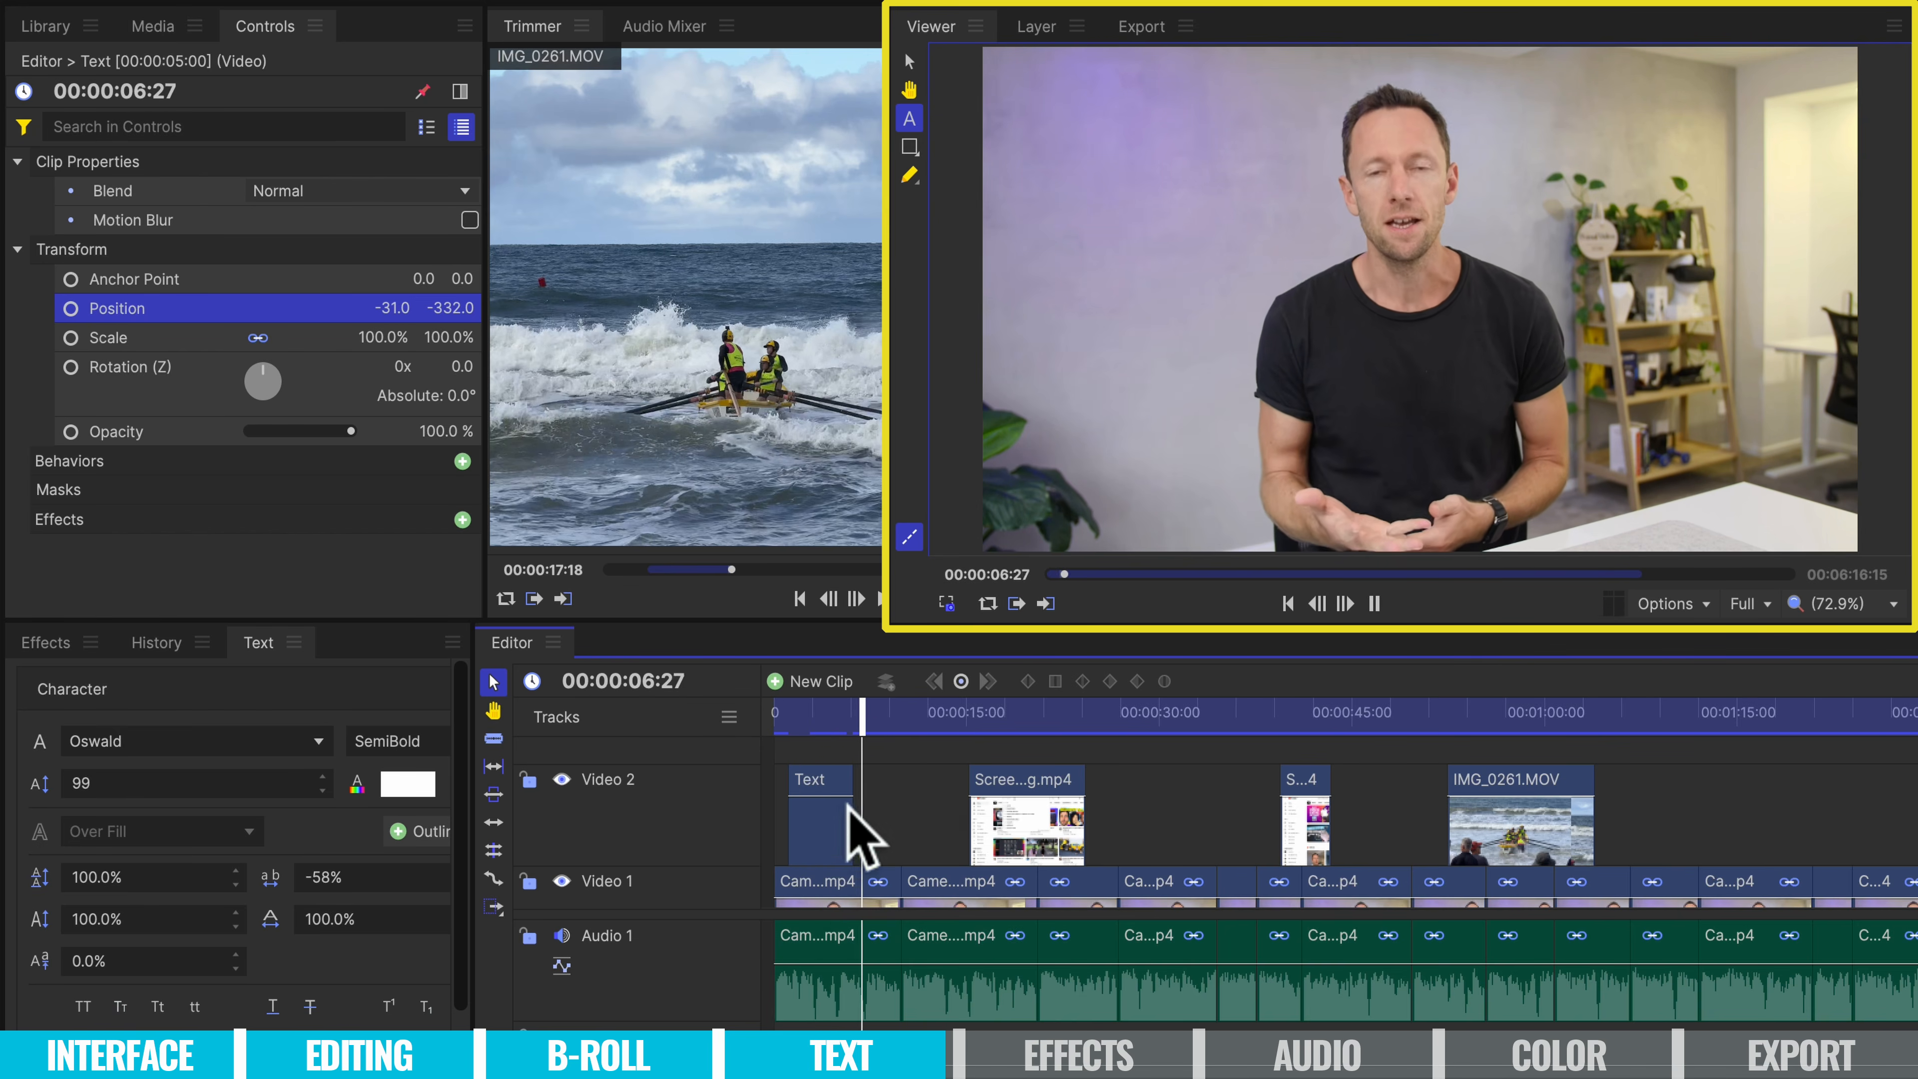
key("space")
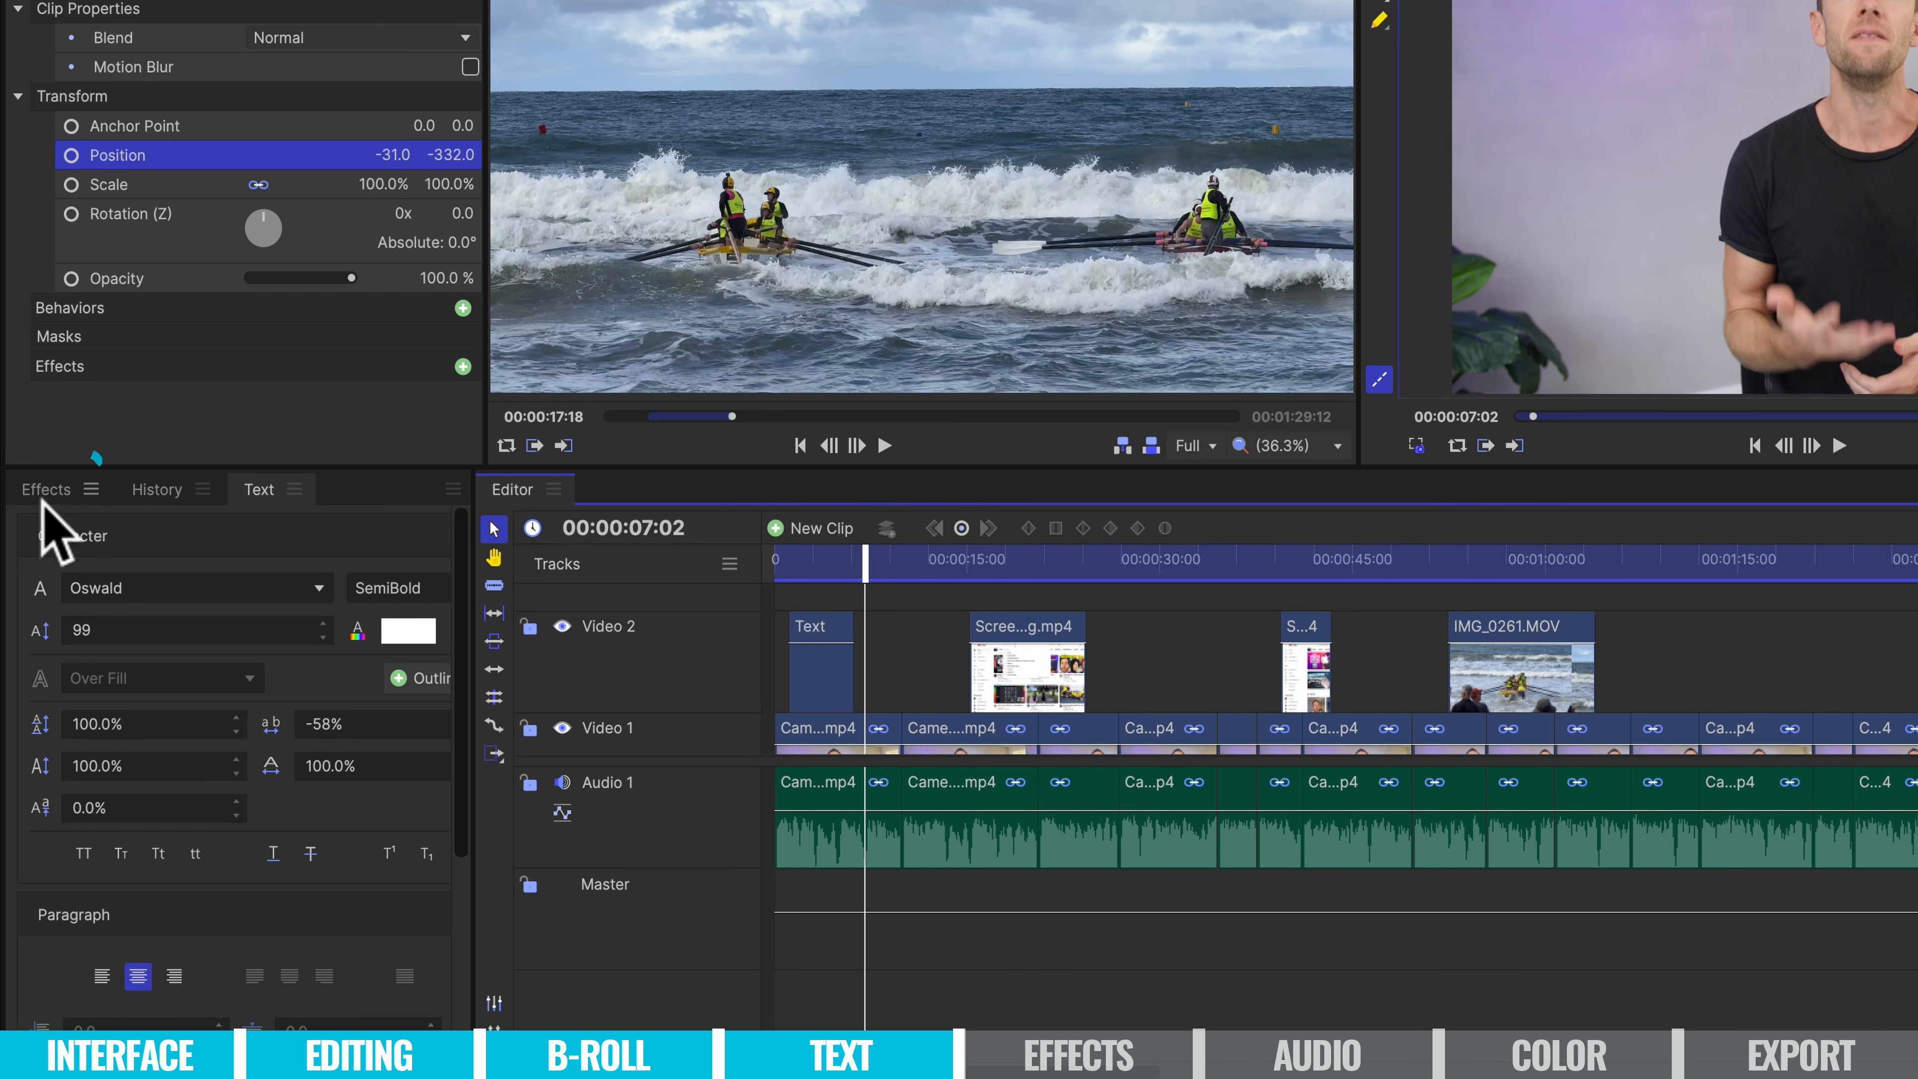
Look through the effects library's categories and expand the video transitions category.
left_click(43, 517)
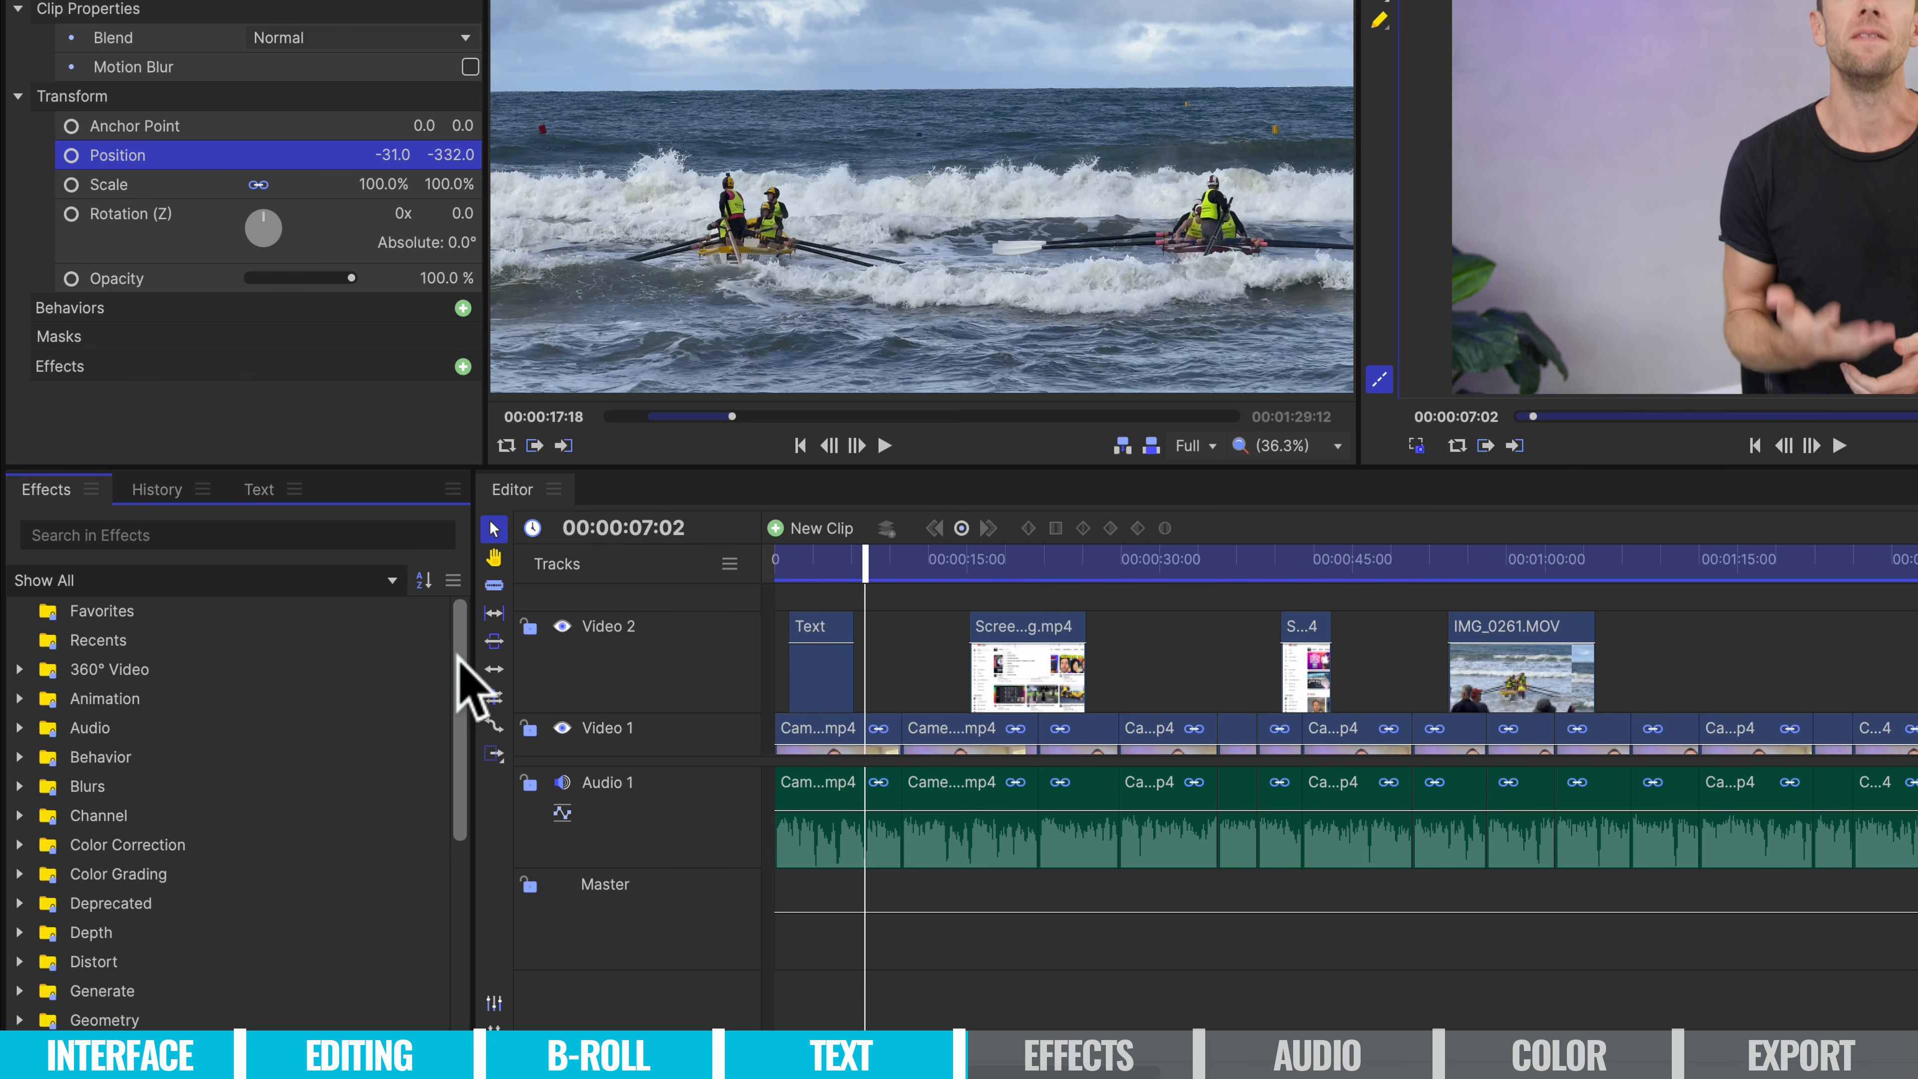
left_click_drag(455, 656, 464, 729)
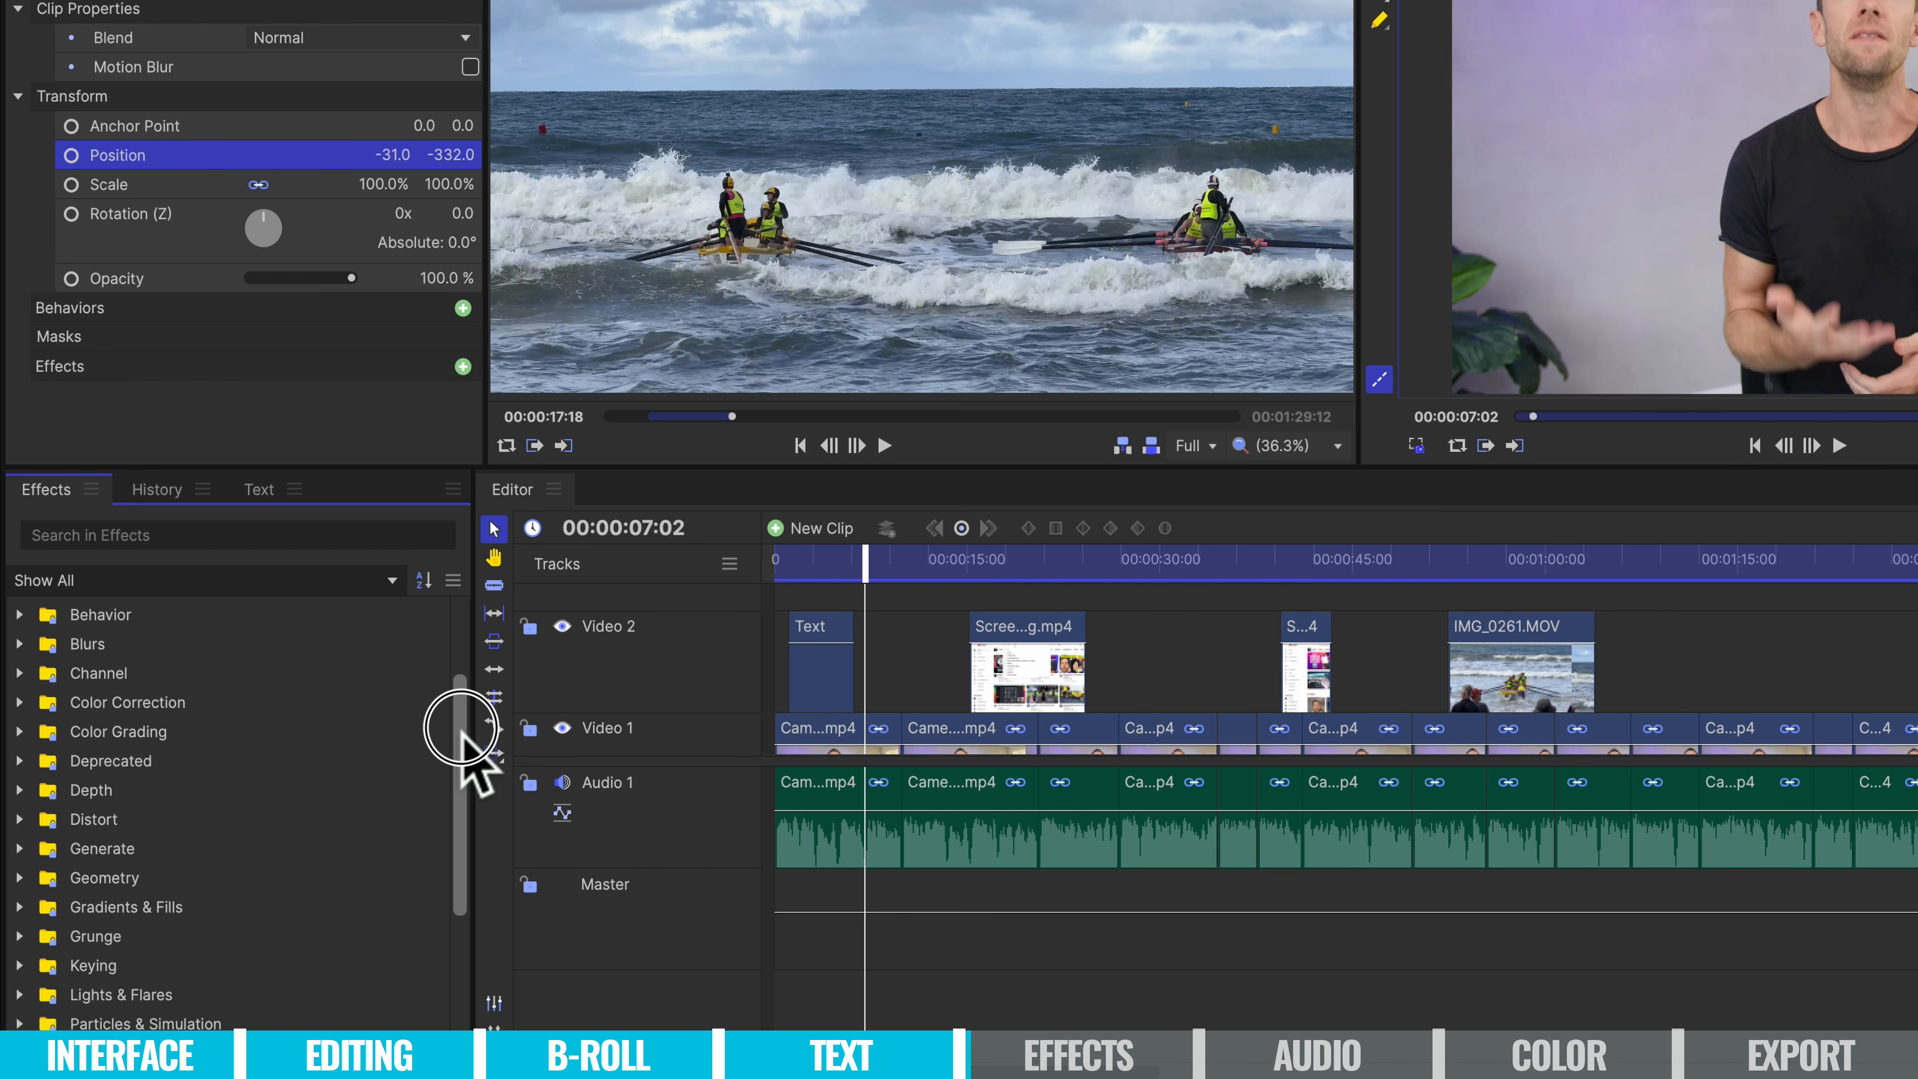
left_click_drag(463, 731, 503, 965)
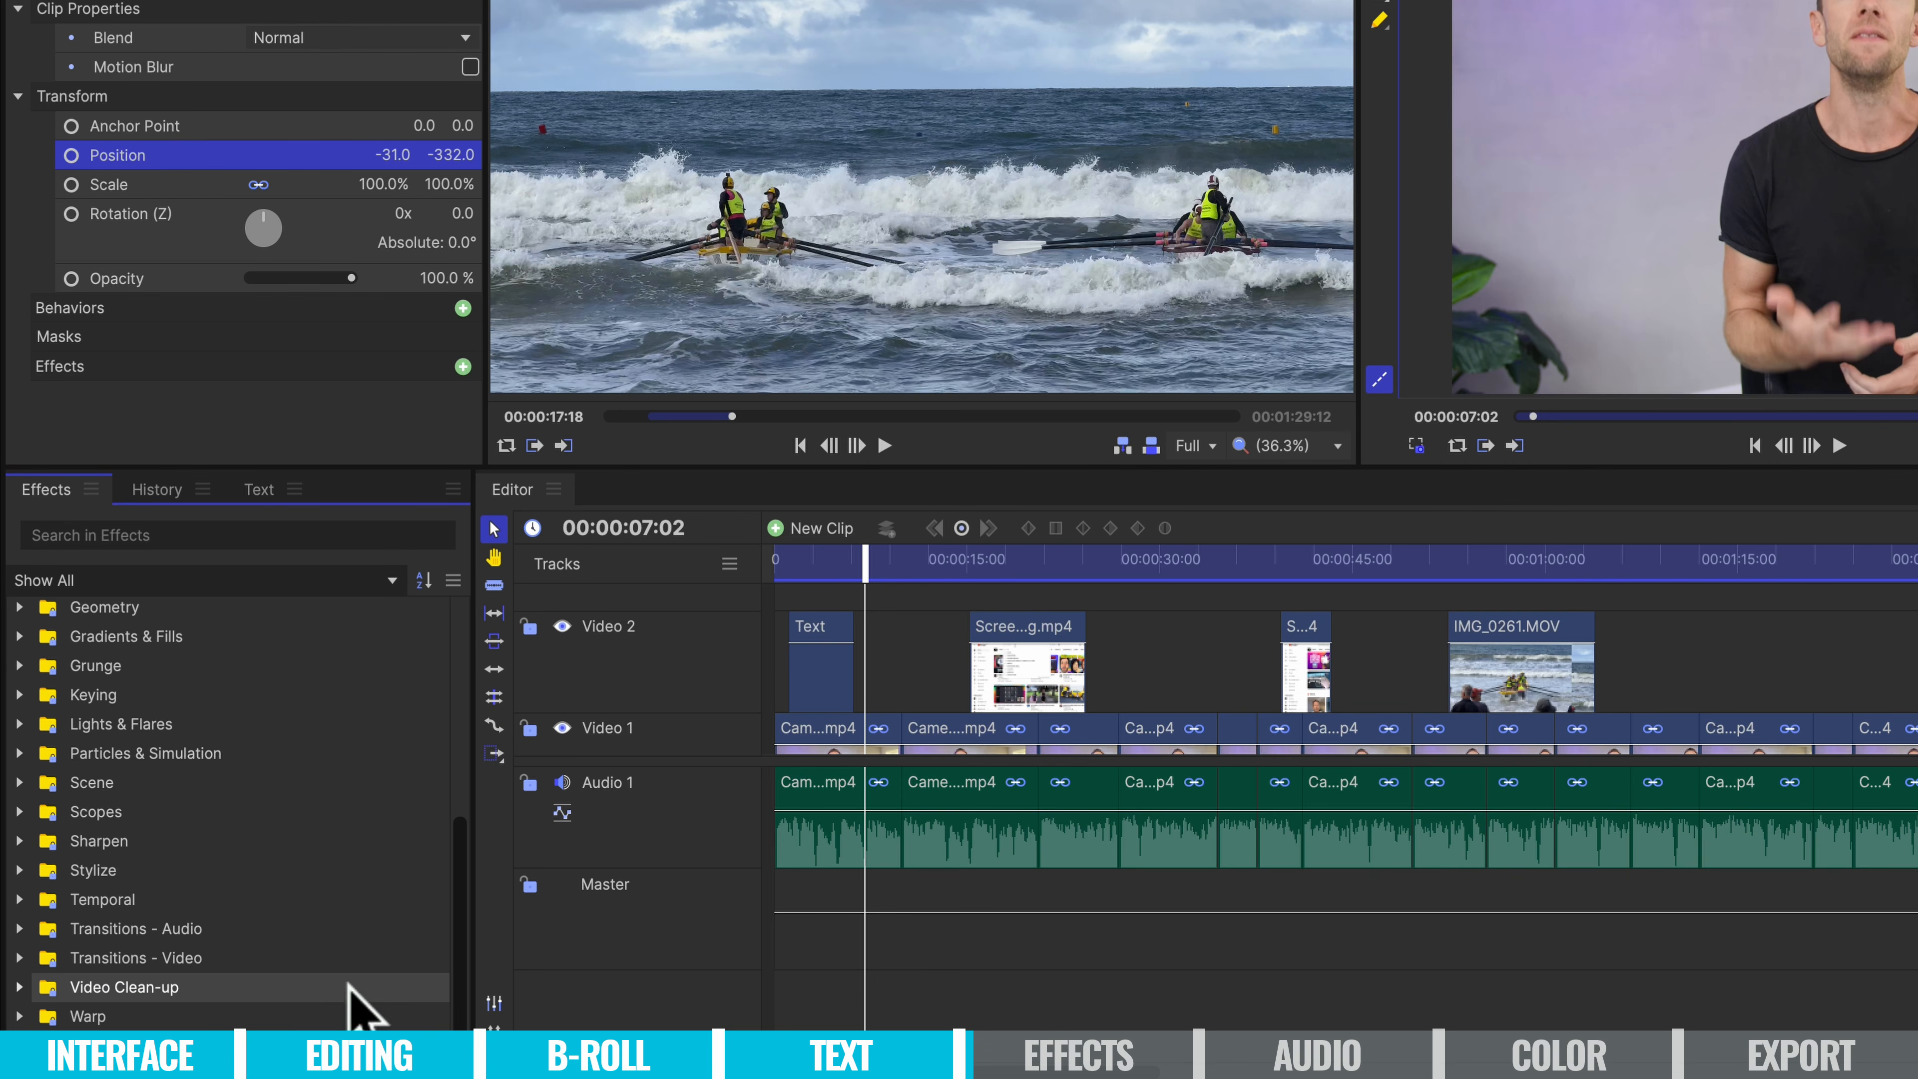
left_click(18, 960)
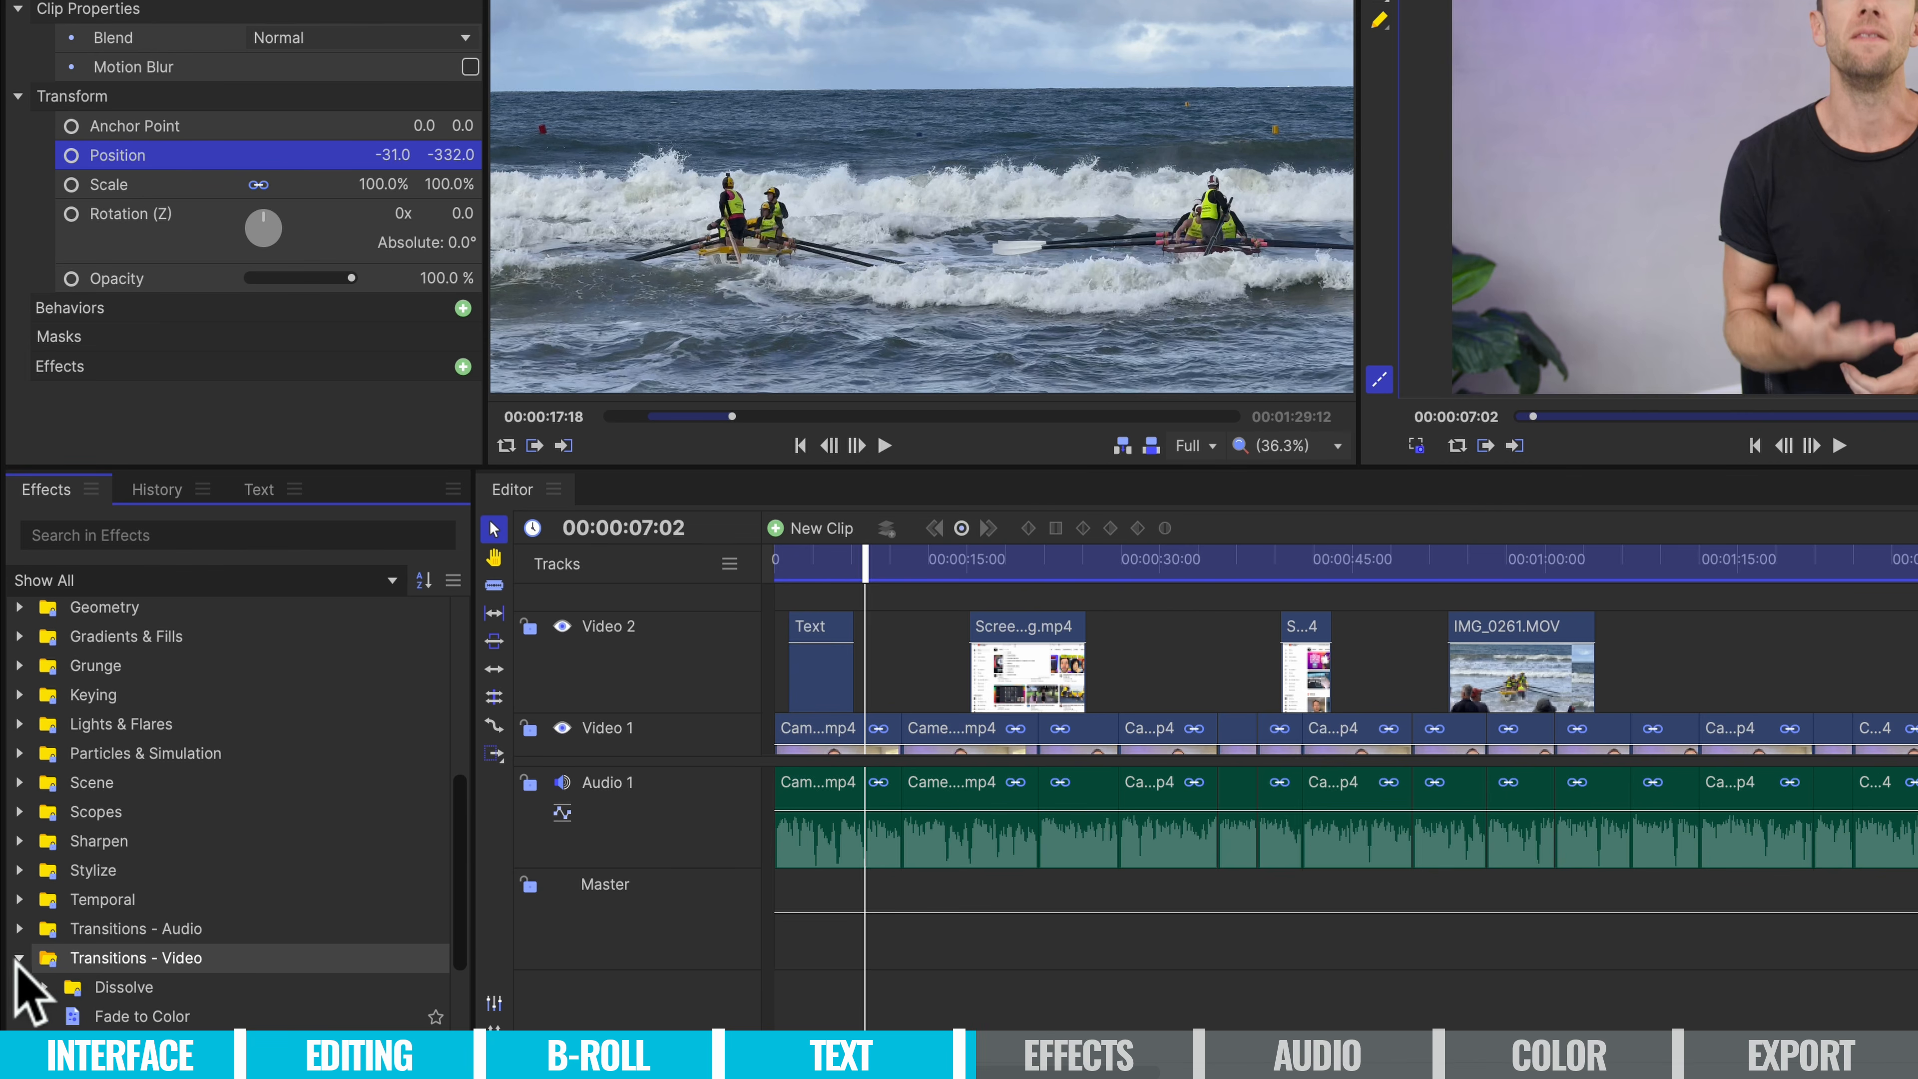
scroll(128, 974, "down", 3)
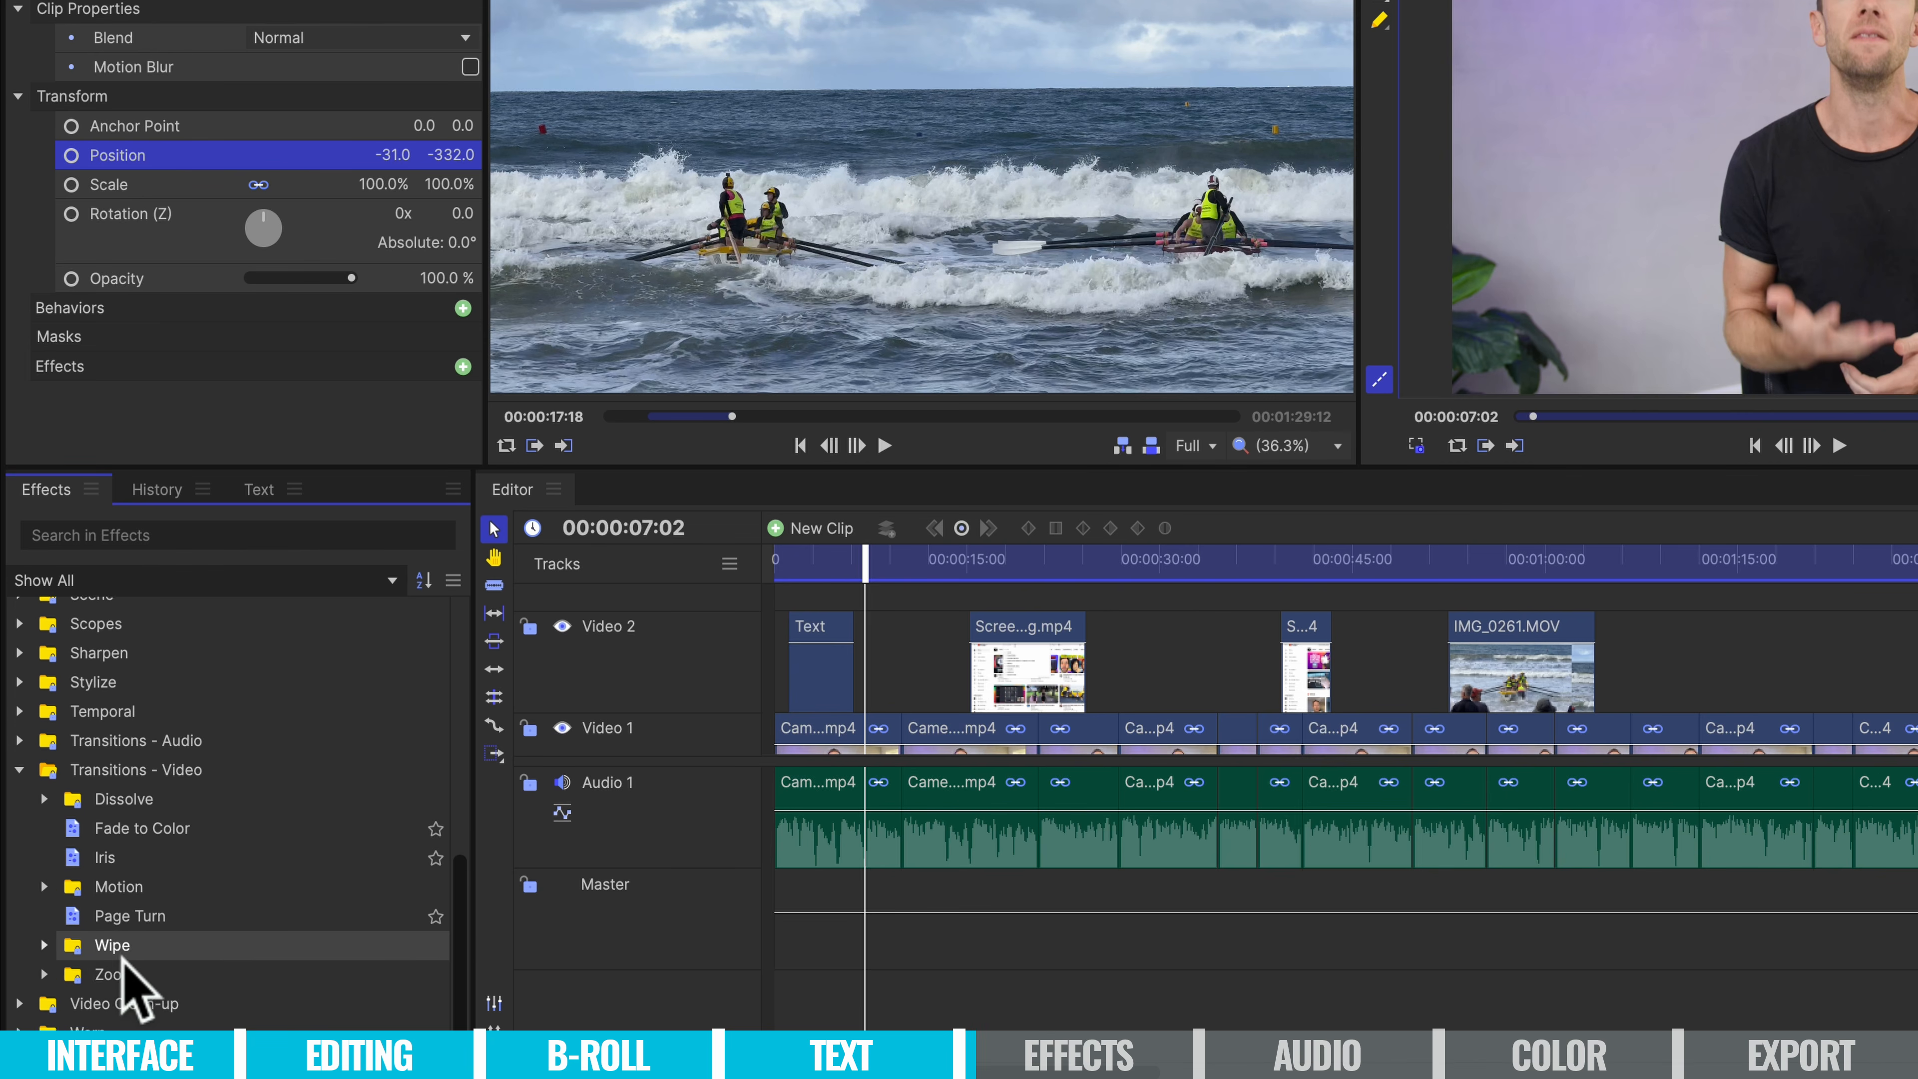
right_click(125, 953)
left_click(210, 852)
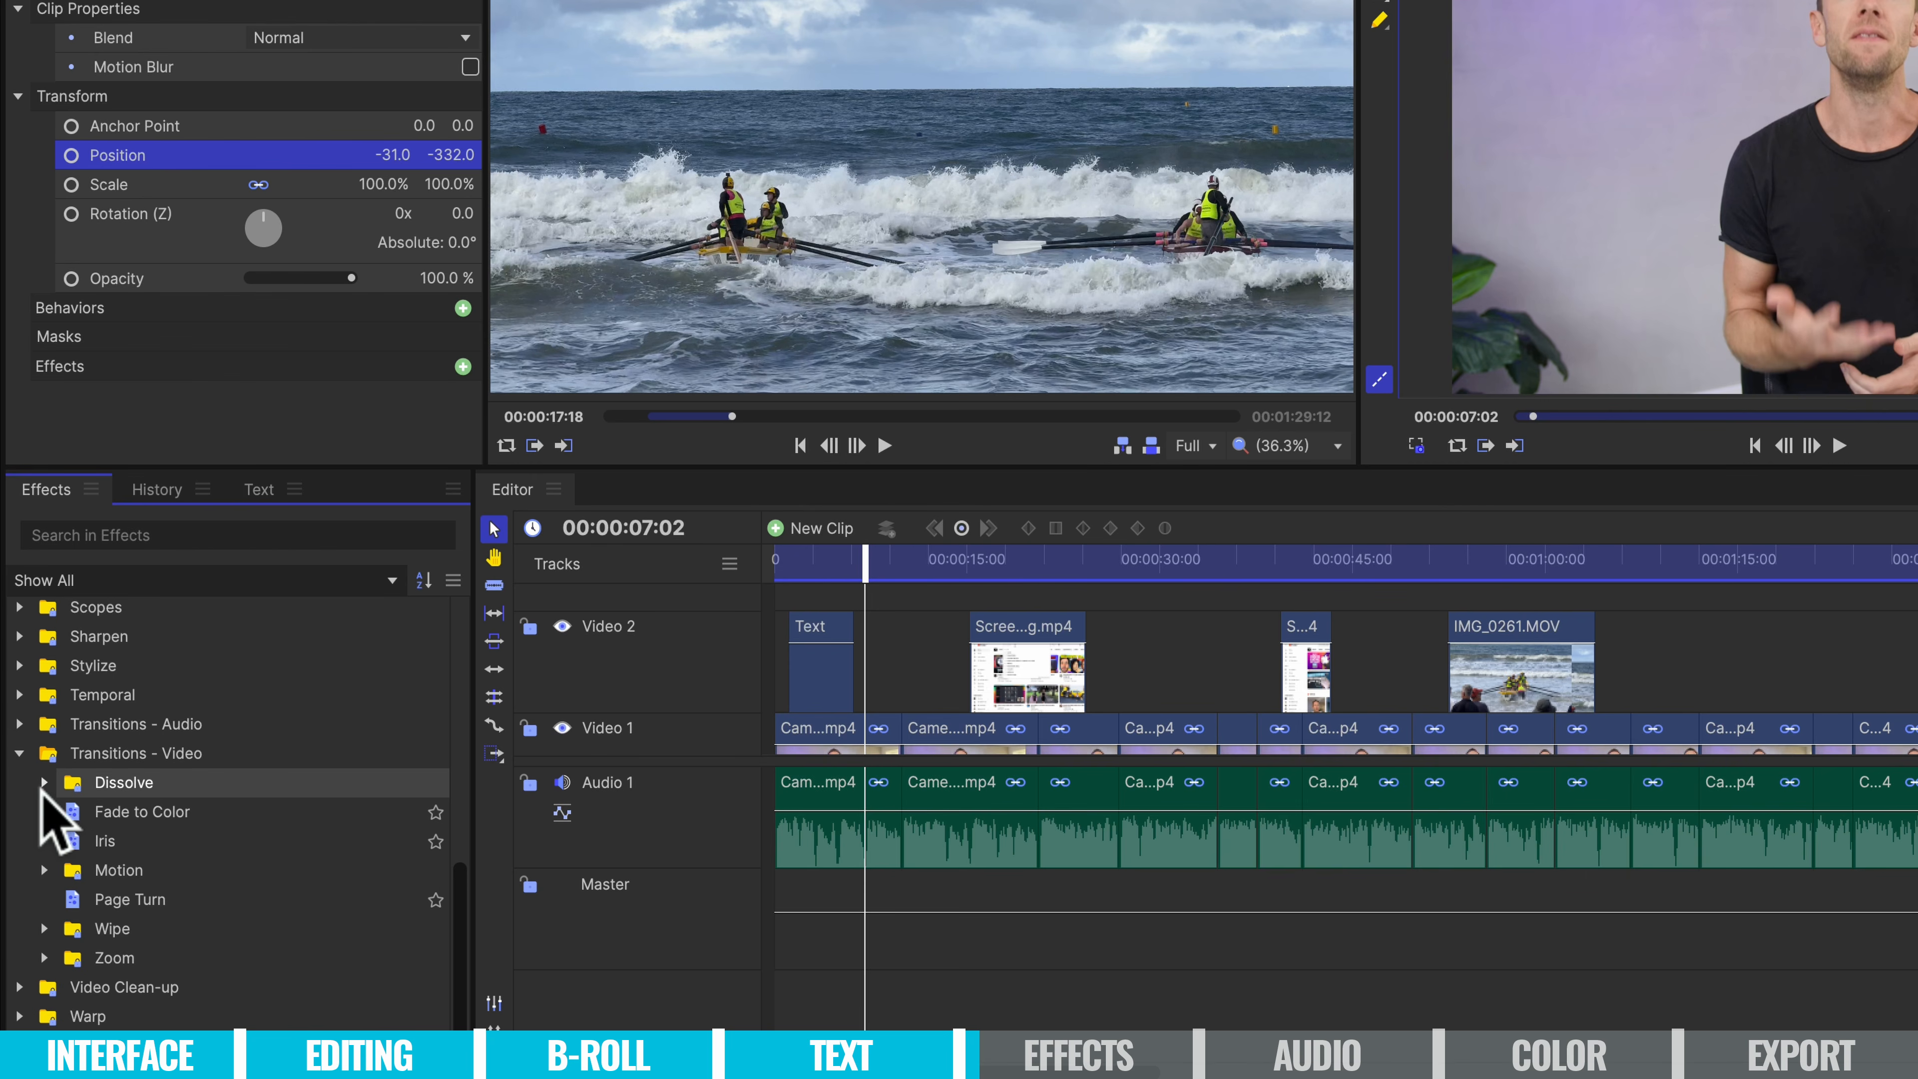
Expand the Dissolve, Motion and Wipe groups to examine the video transitions they contain.
left_click(44, 783)
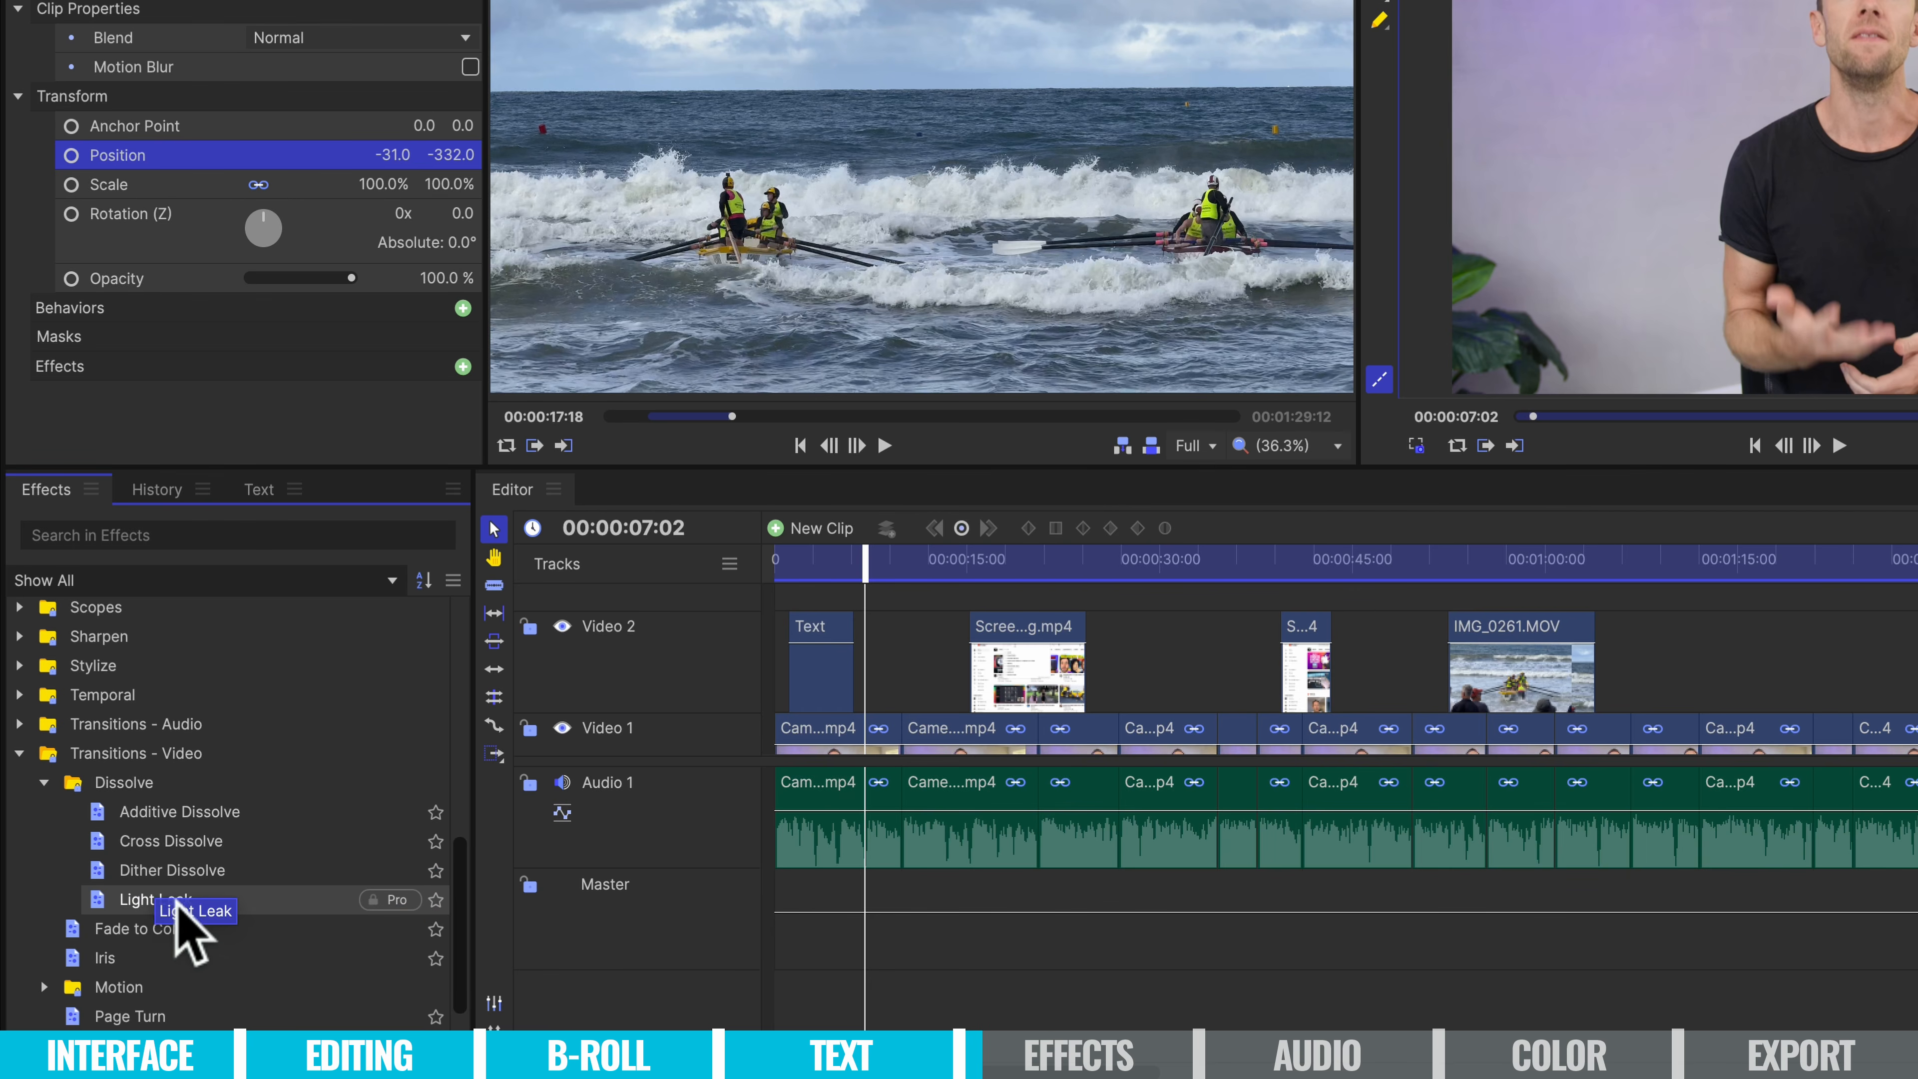
mouse_move(395, 910)
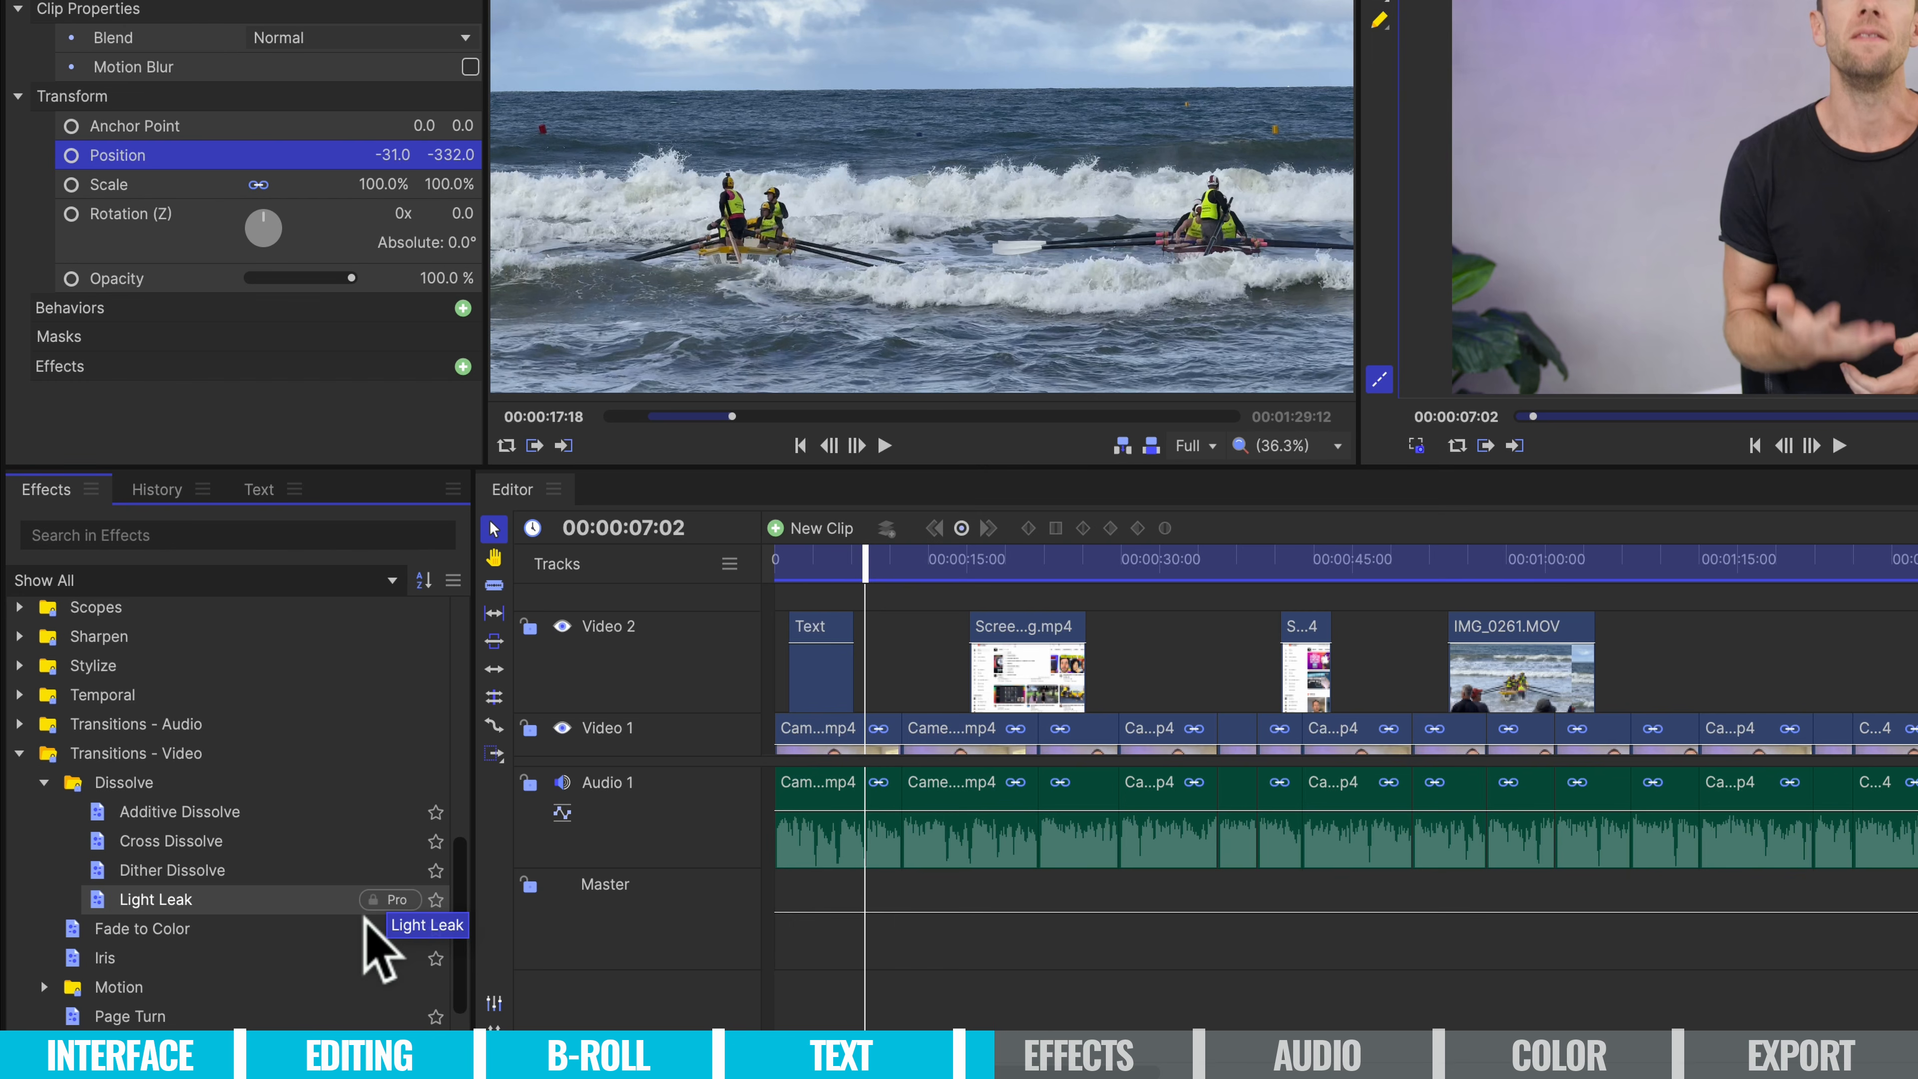
scroll(365, 917, "down", 3)
left_click(49, 874)
scroll(83, 895, "down", 3)
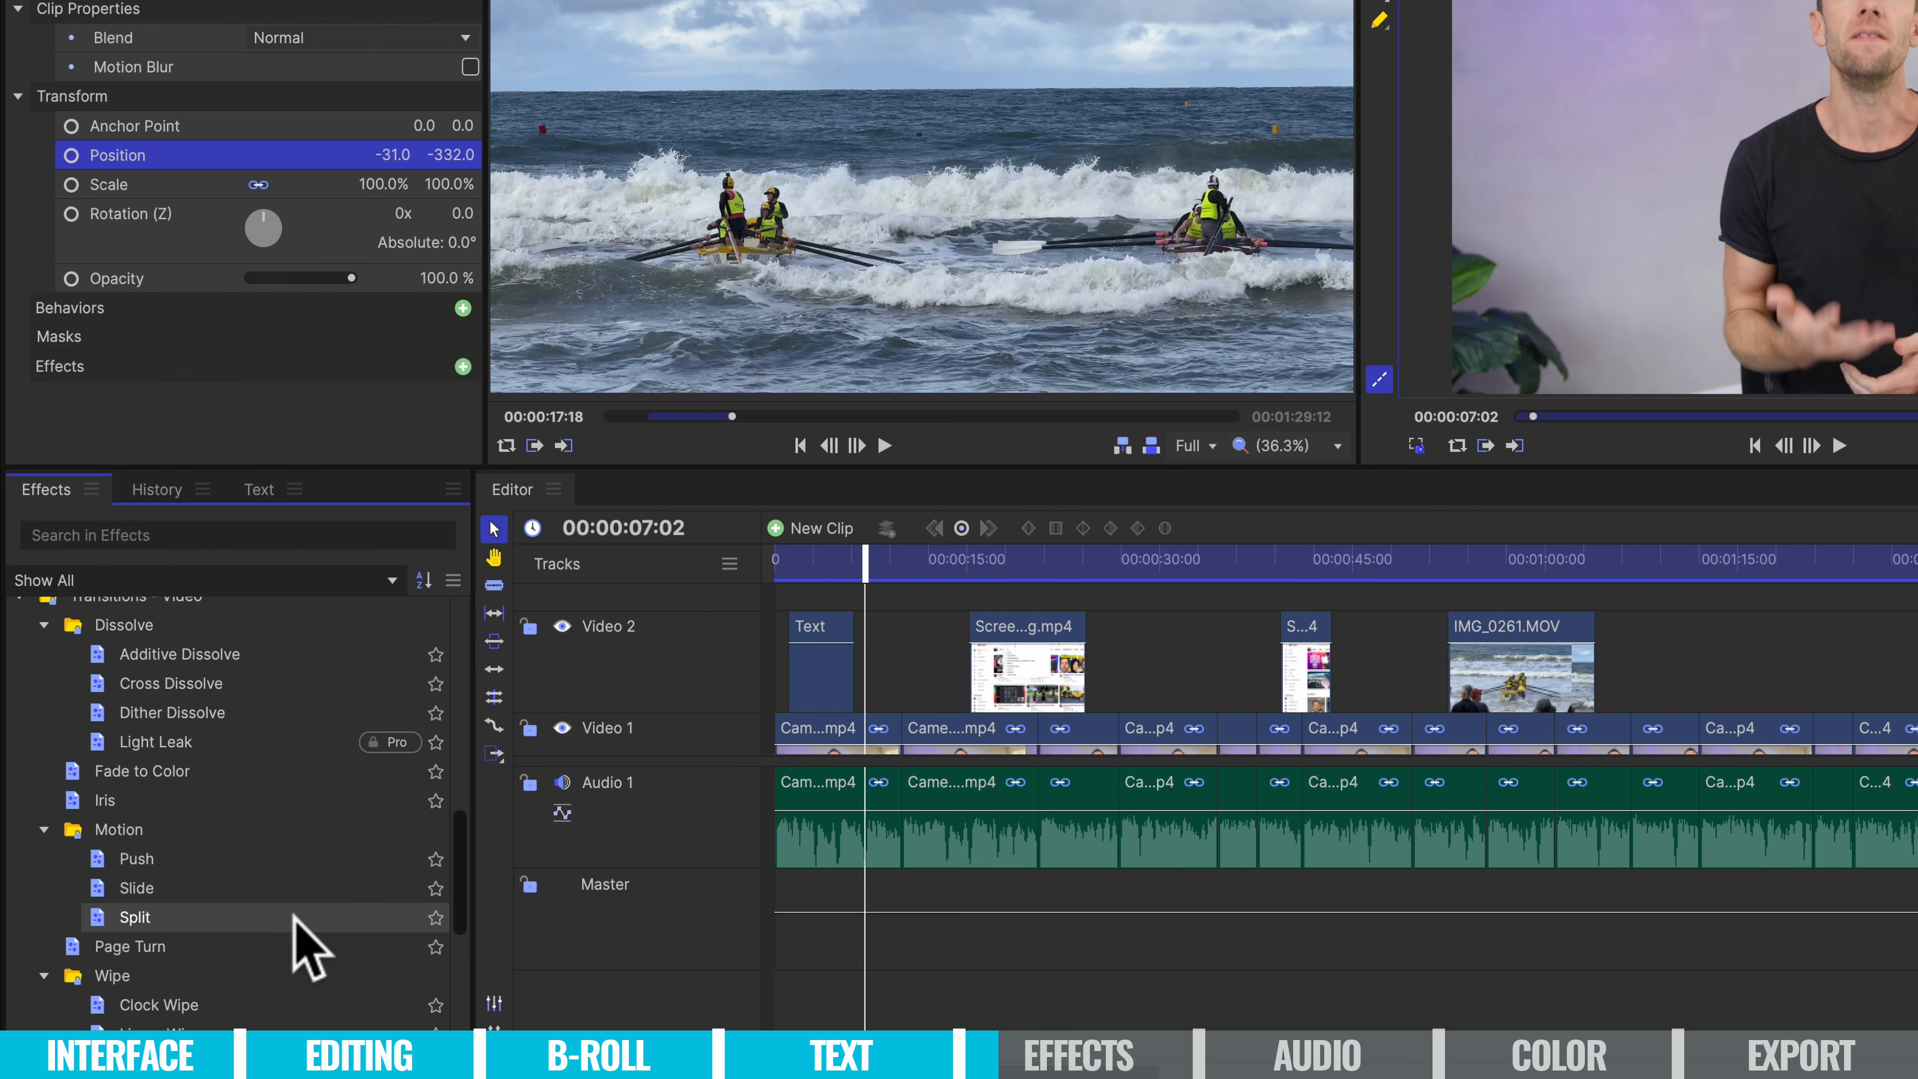
scroll(298, 925, "up", 2)
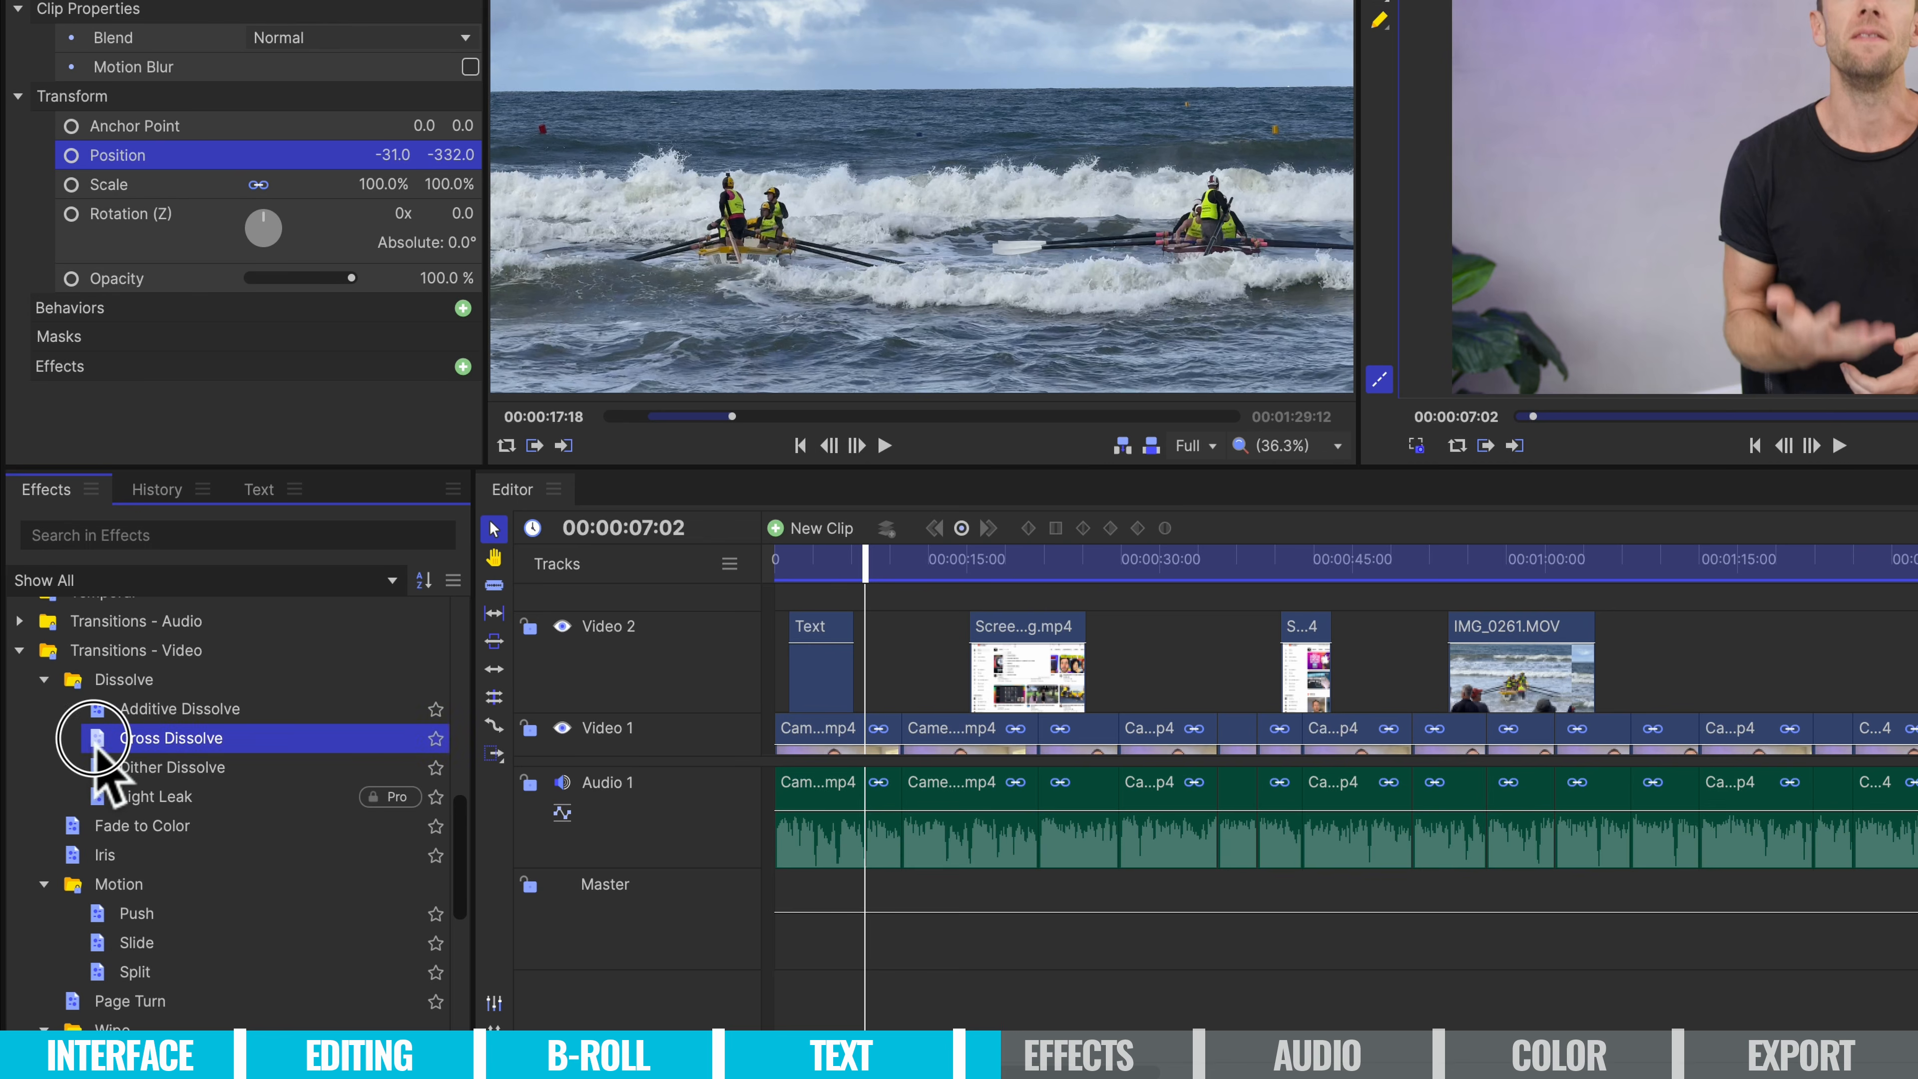
Add a Cross Dissolve to the start of the first Screen-Recording.mp4 clip on Video 2 and scrub across it.
mouse_move(97, 747)
left_mouse_down()
mouse_move(806, 705)
mouse_move(969, 645)
mouse_move(984, 717)
mouse_move(986, 641)
mouse_move(980, 661)
left_mouse_up()
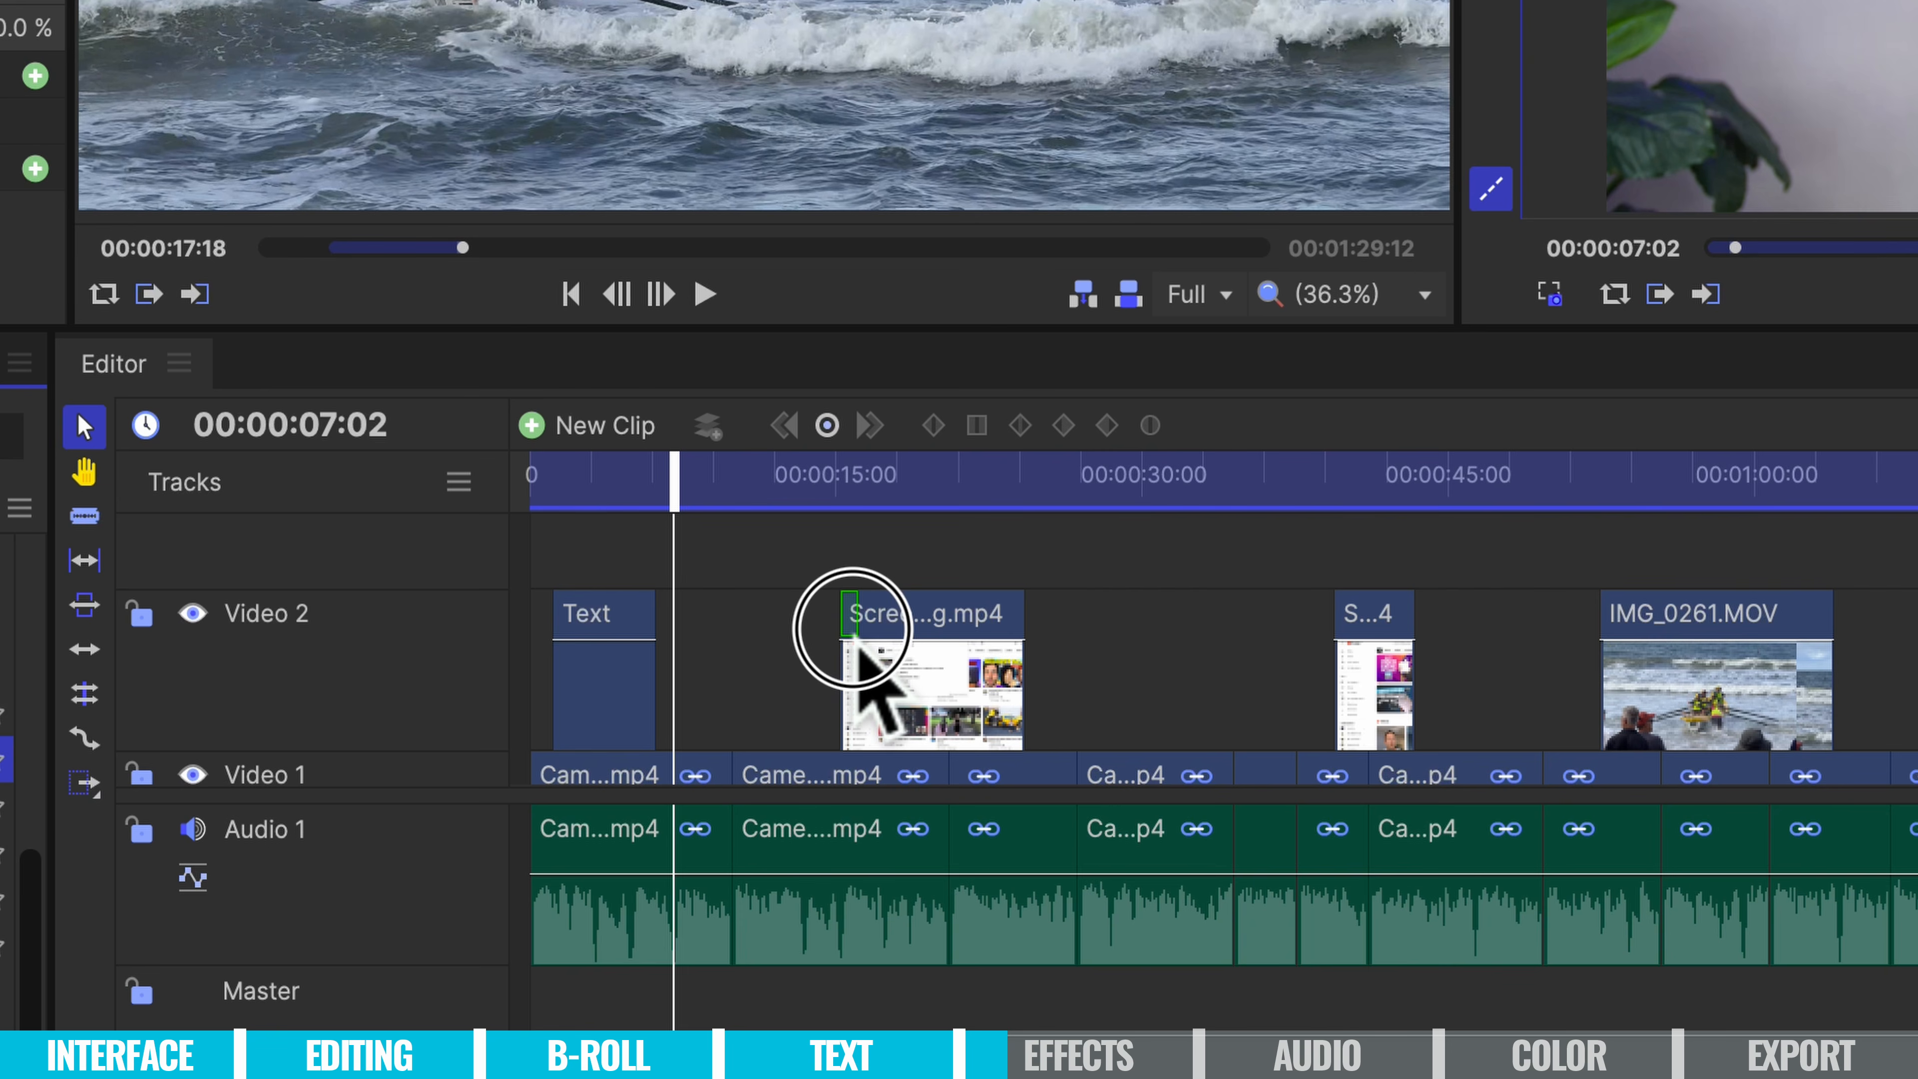
left_click_drag(853, 630, 853, 631)
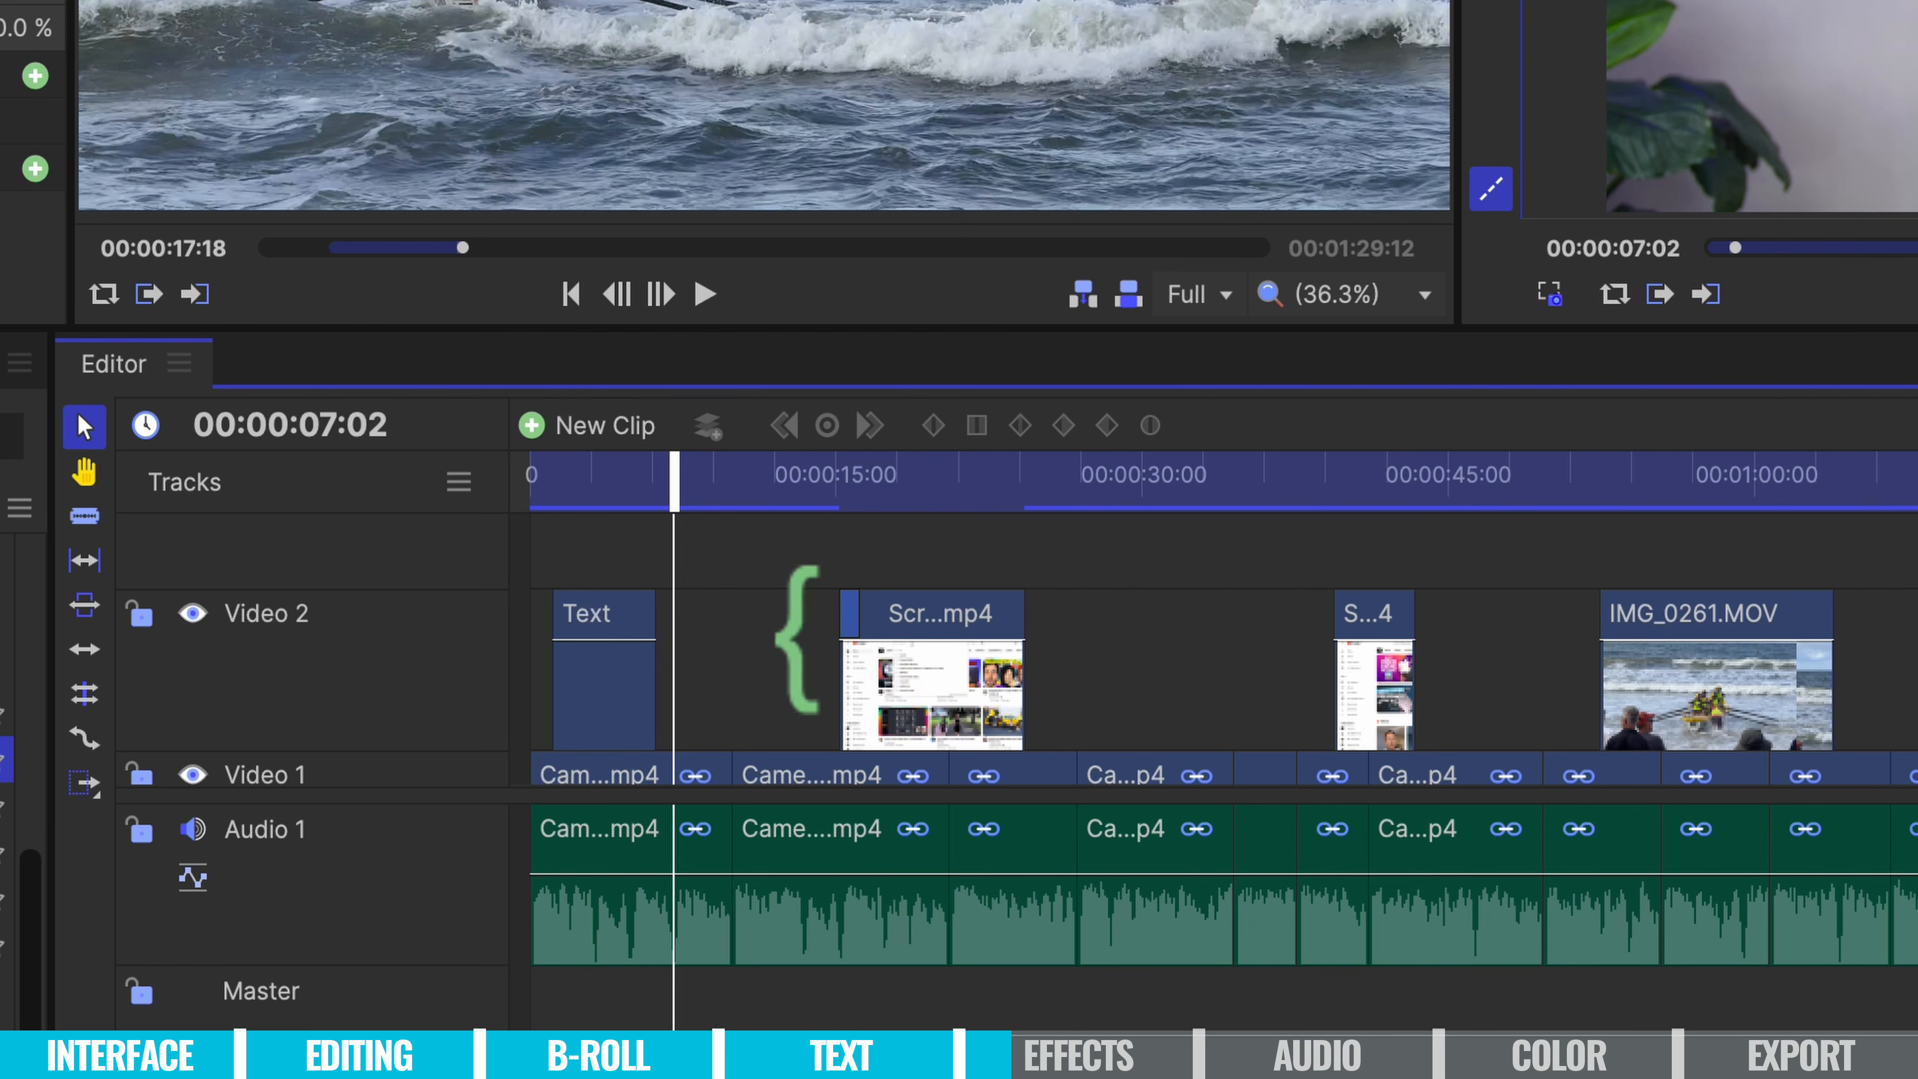
left_click(825, 476)
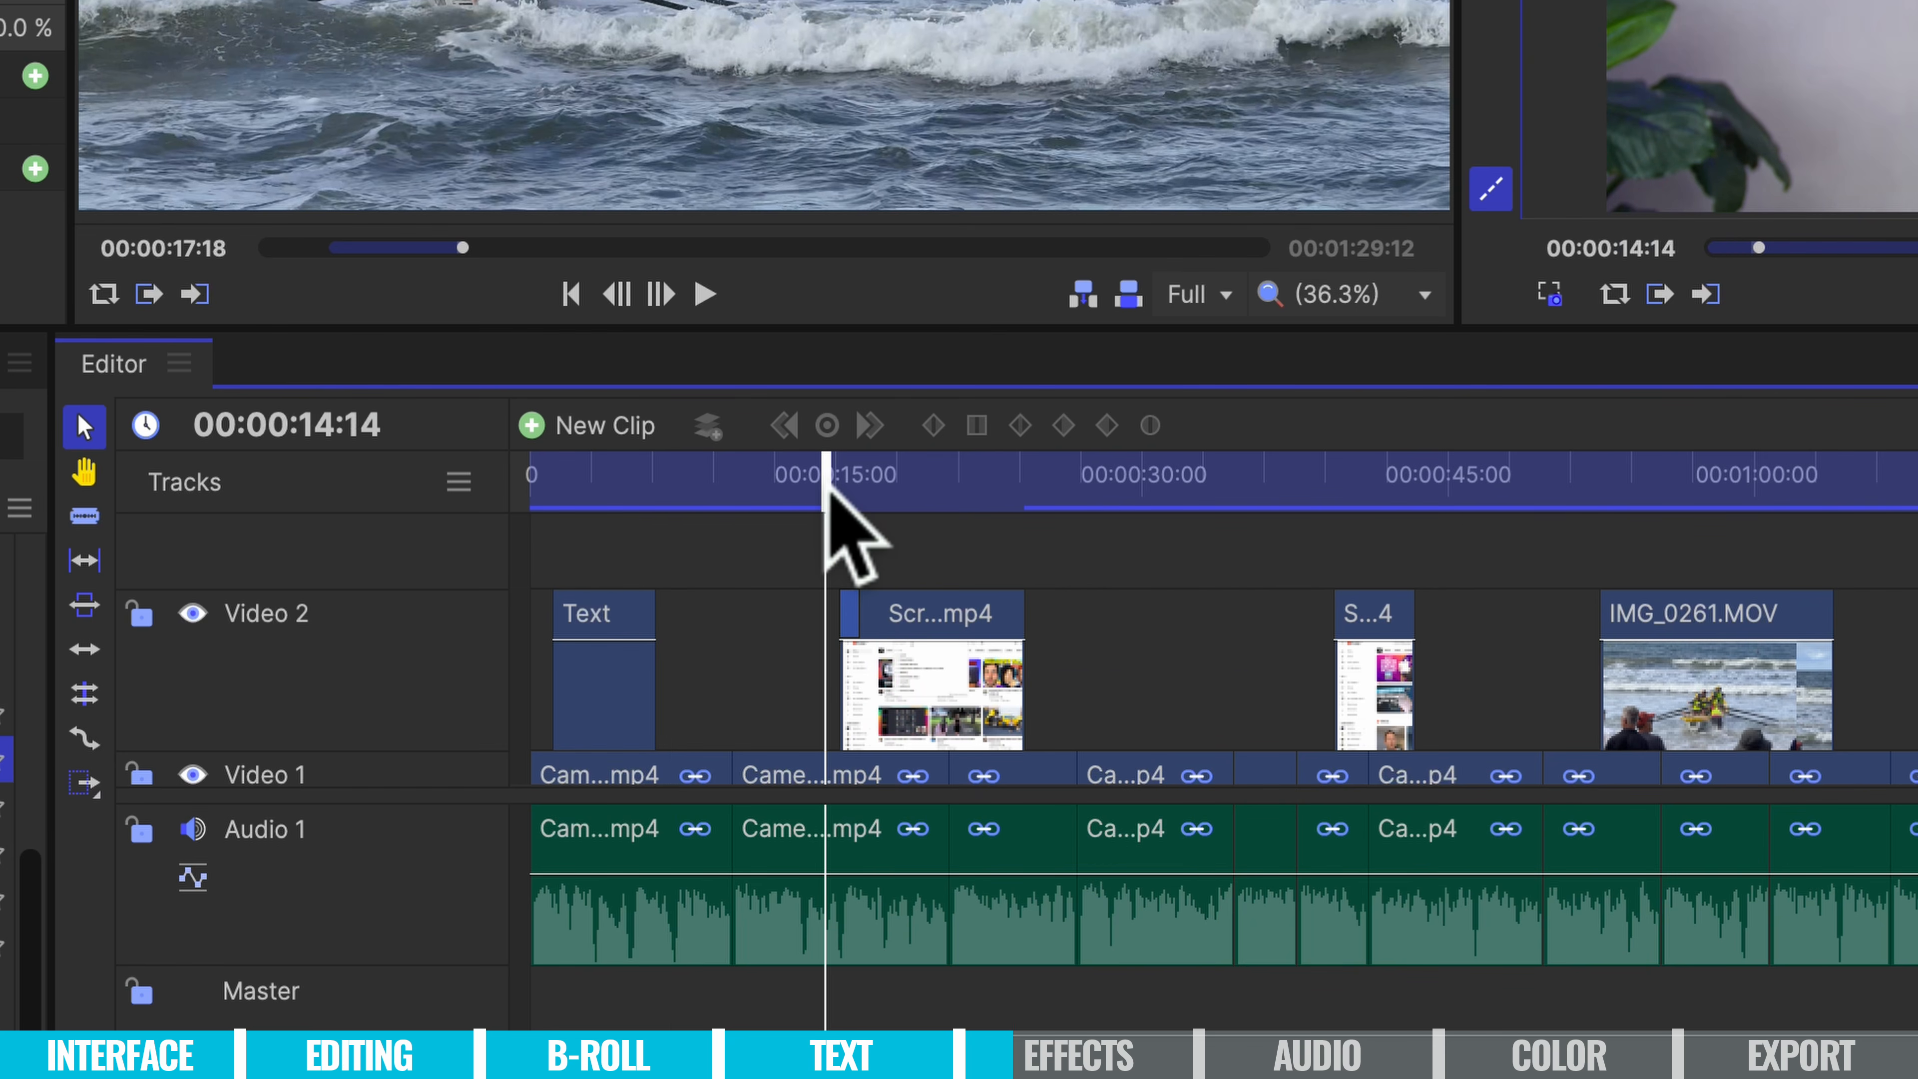
left_click_drag(825, 476, 830, 475)
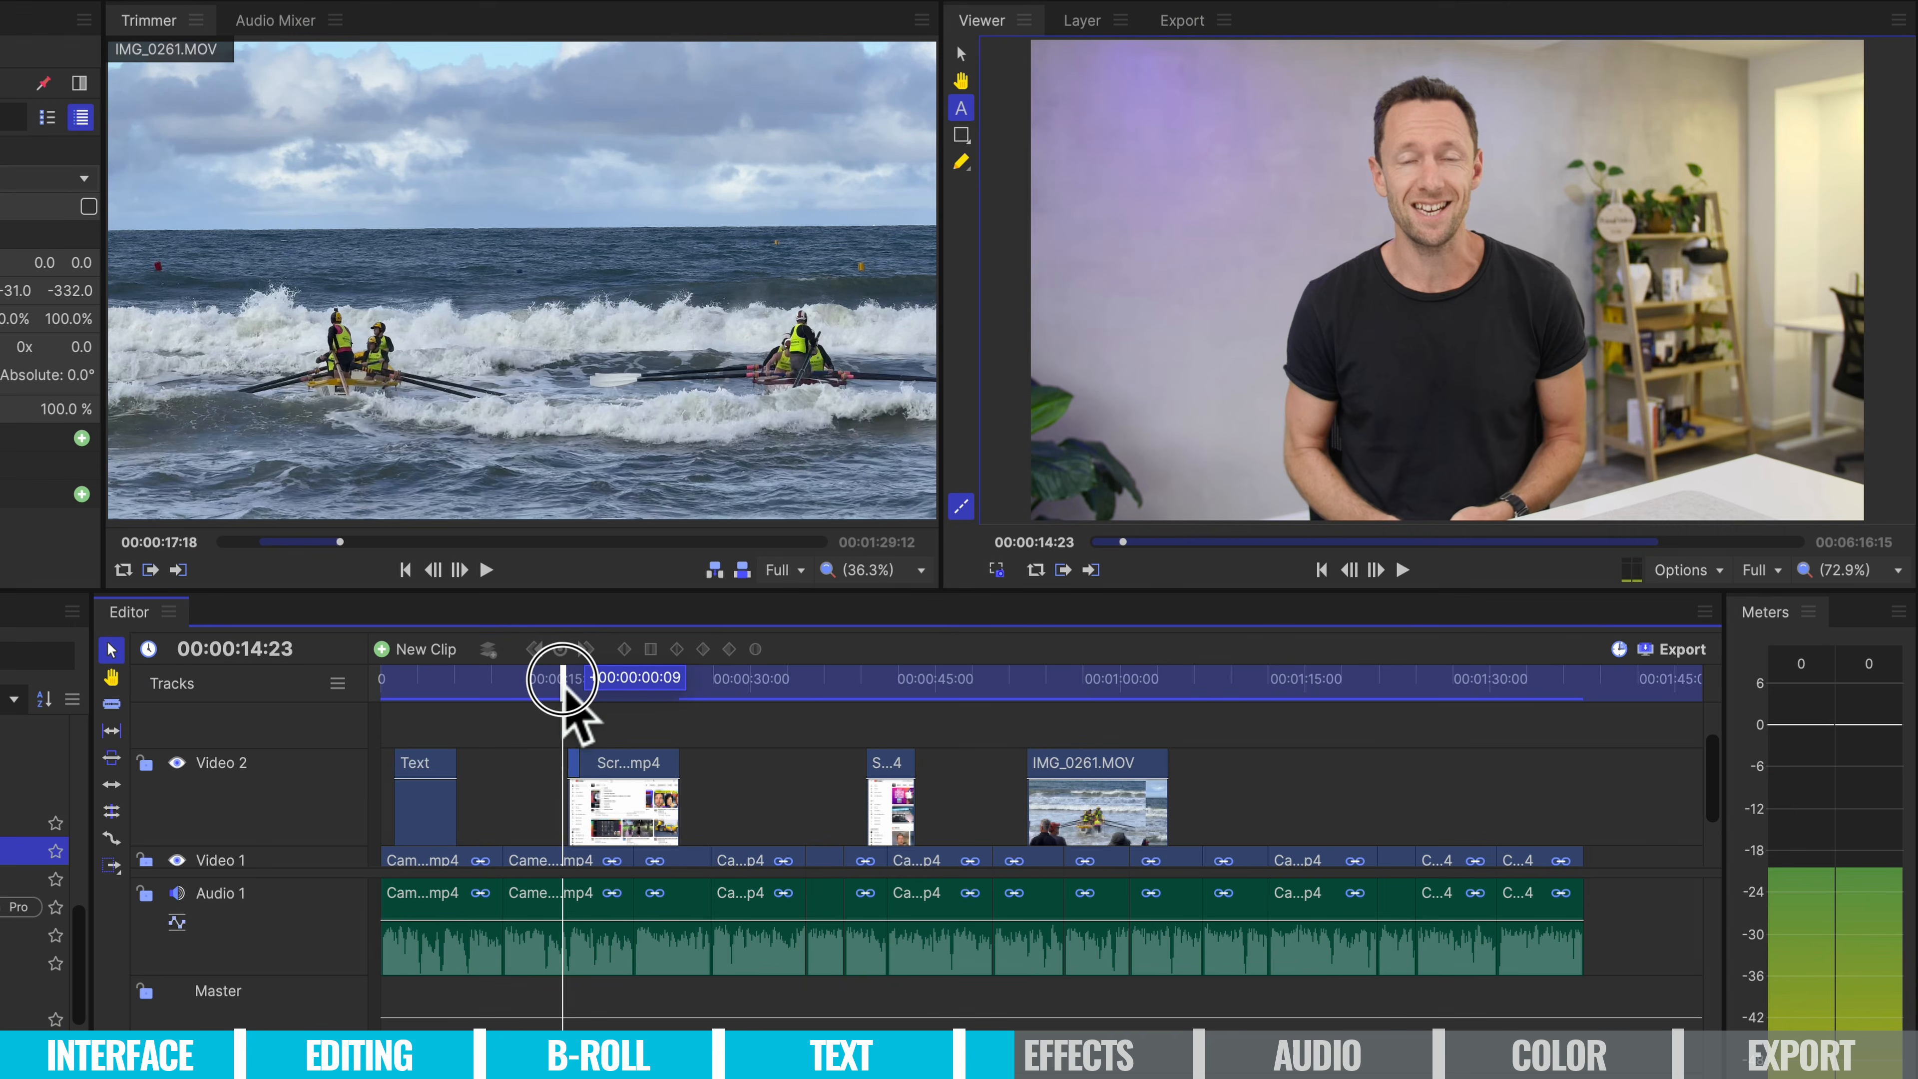
left_click_drag(565, 688, 588, 688)
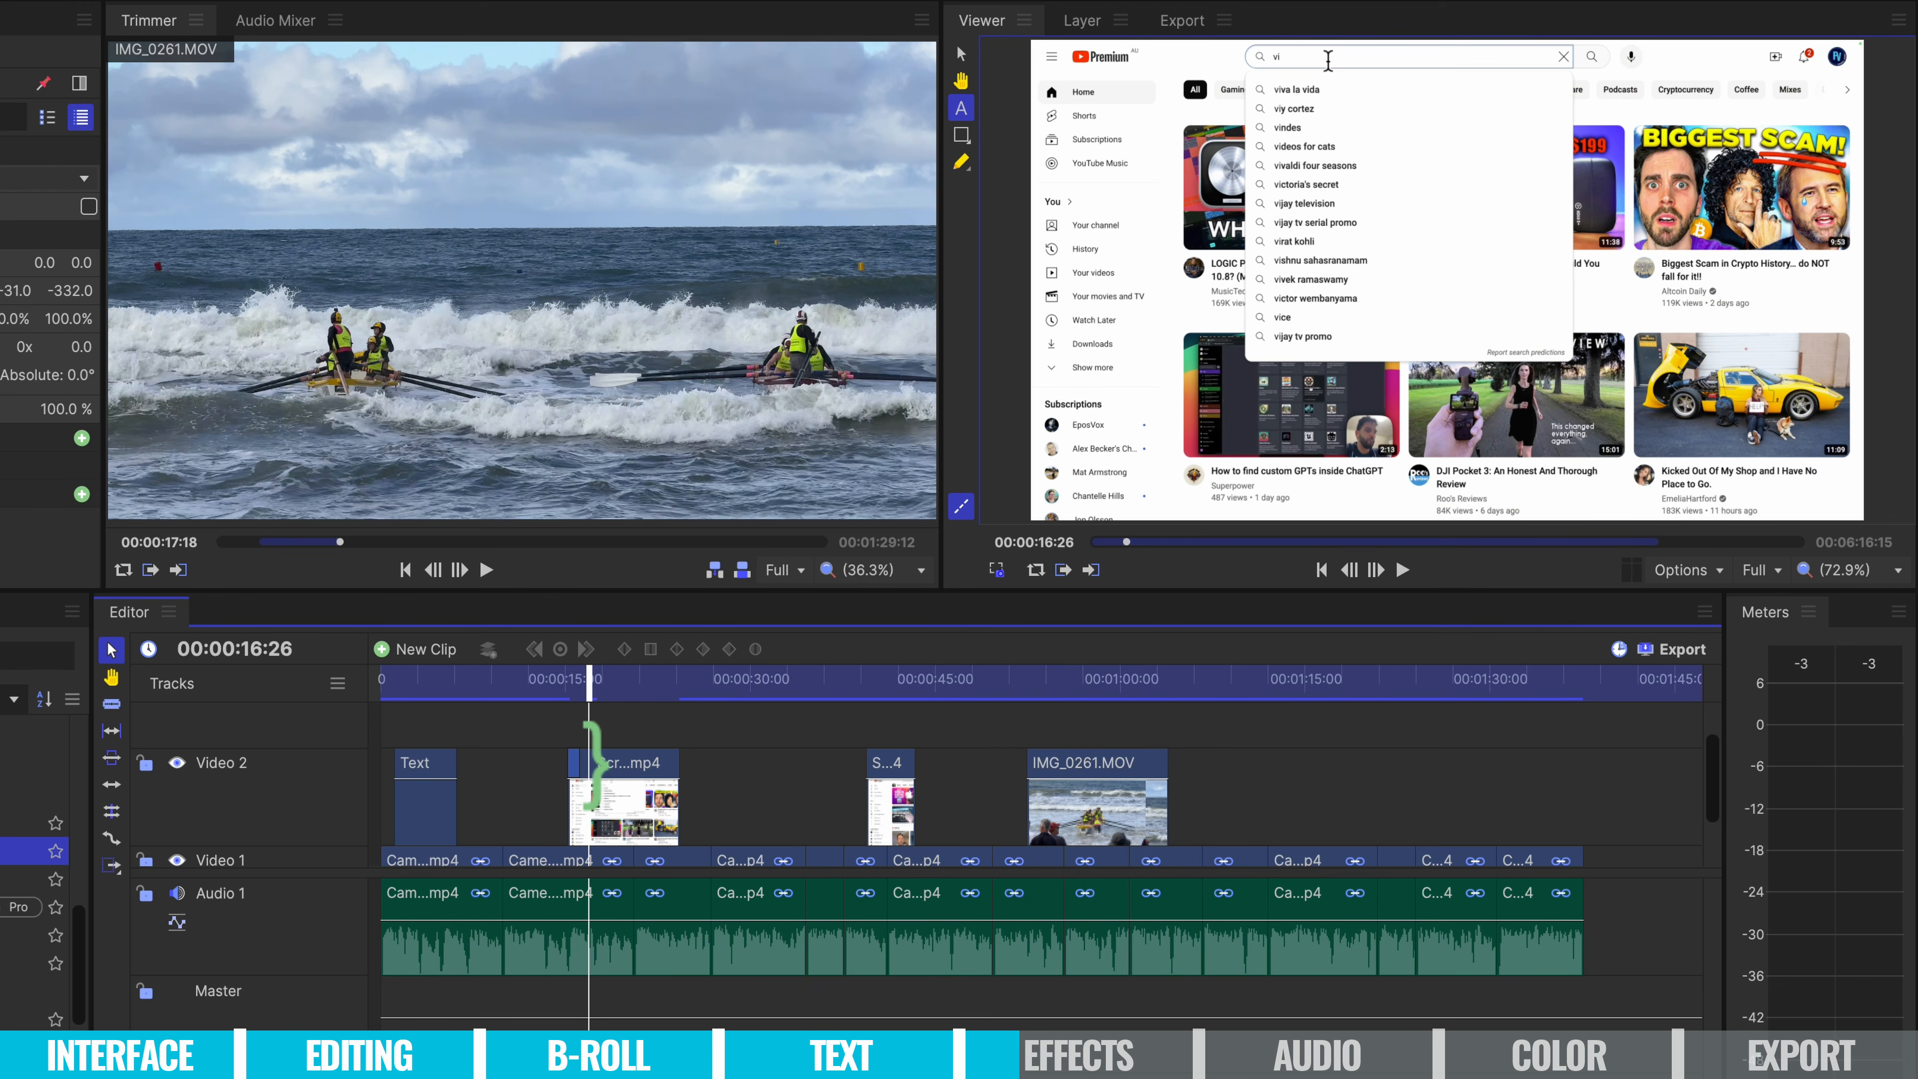
Shorten the Cross Dissolve at the start of the Screen-Recording.mp4 clip to about half its length.
key("equal")
key("equal")
key("equal")
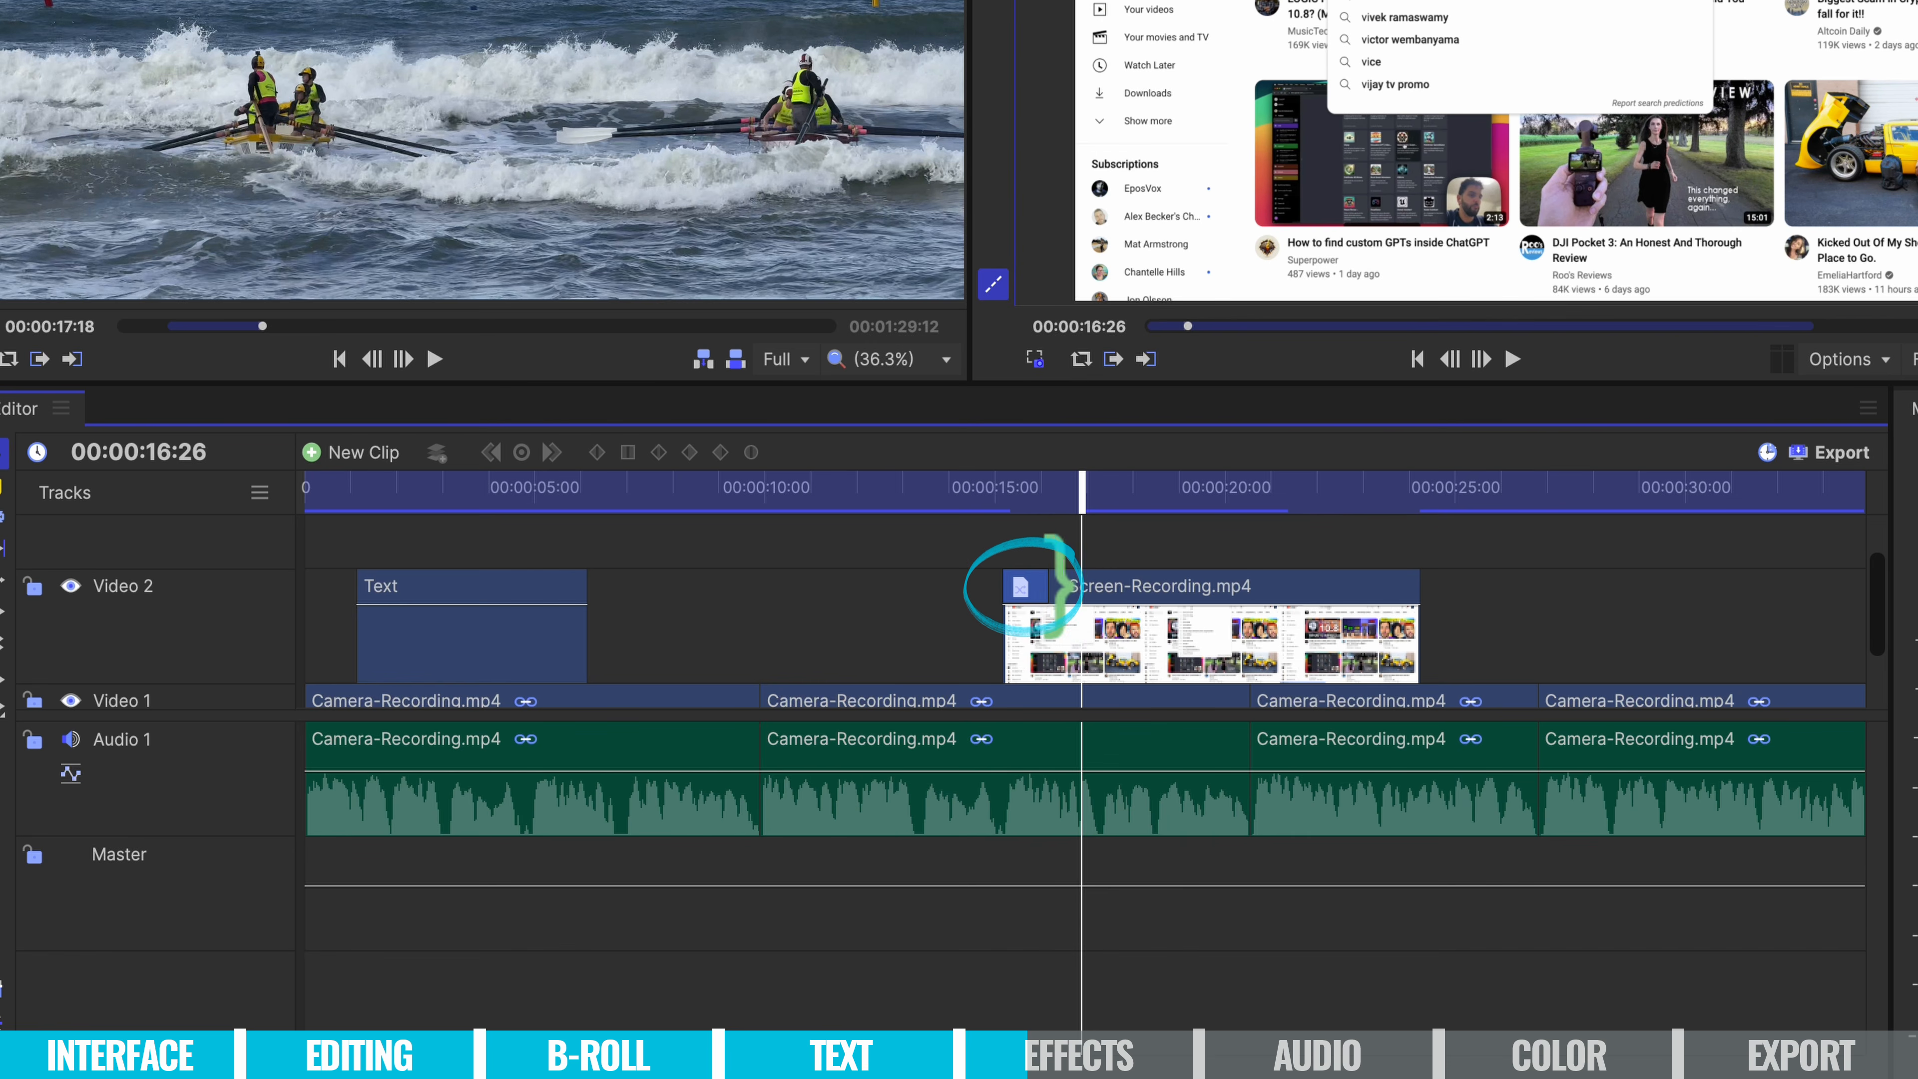
mouse_move(1037, 597)
left_mouse_down()
mouse_move(1015, 583)
mouse_move(1117, 586)
mouse_move(1024, 589)
left_mouse_up()
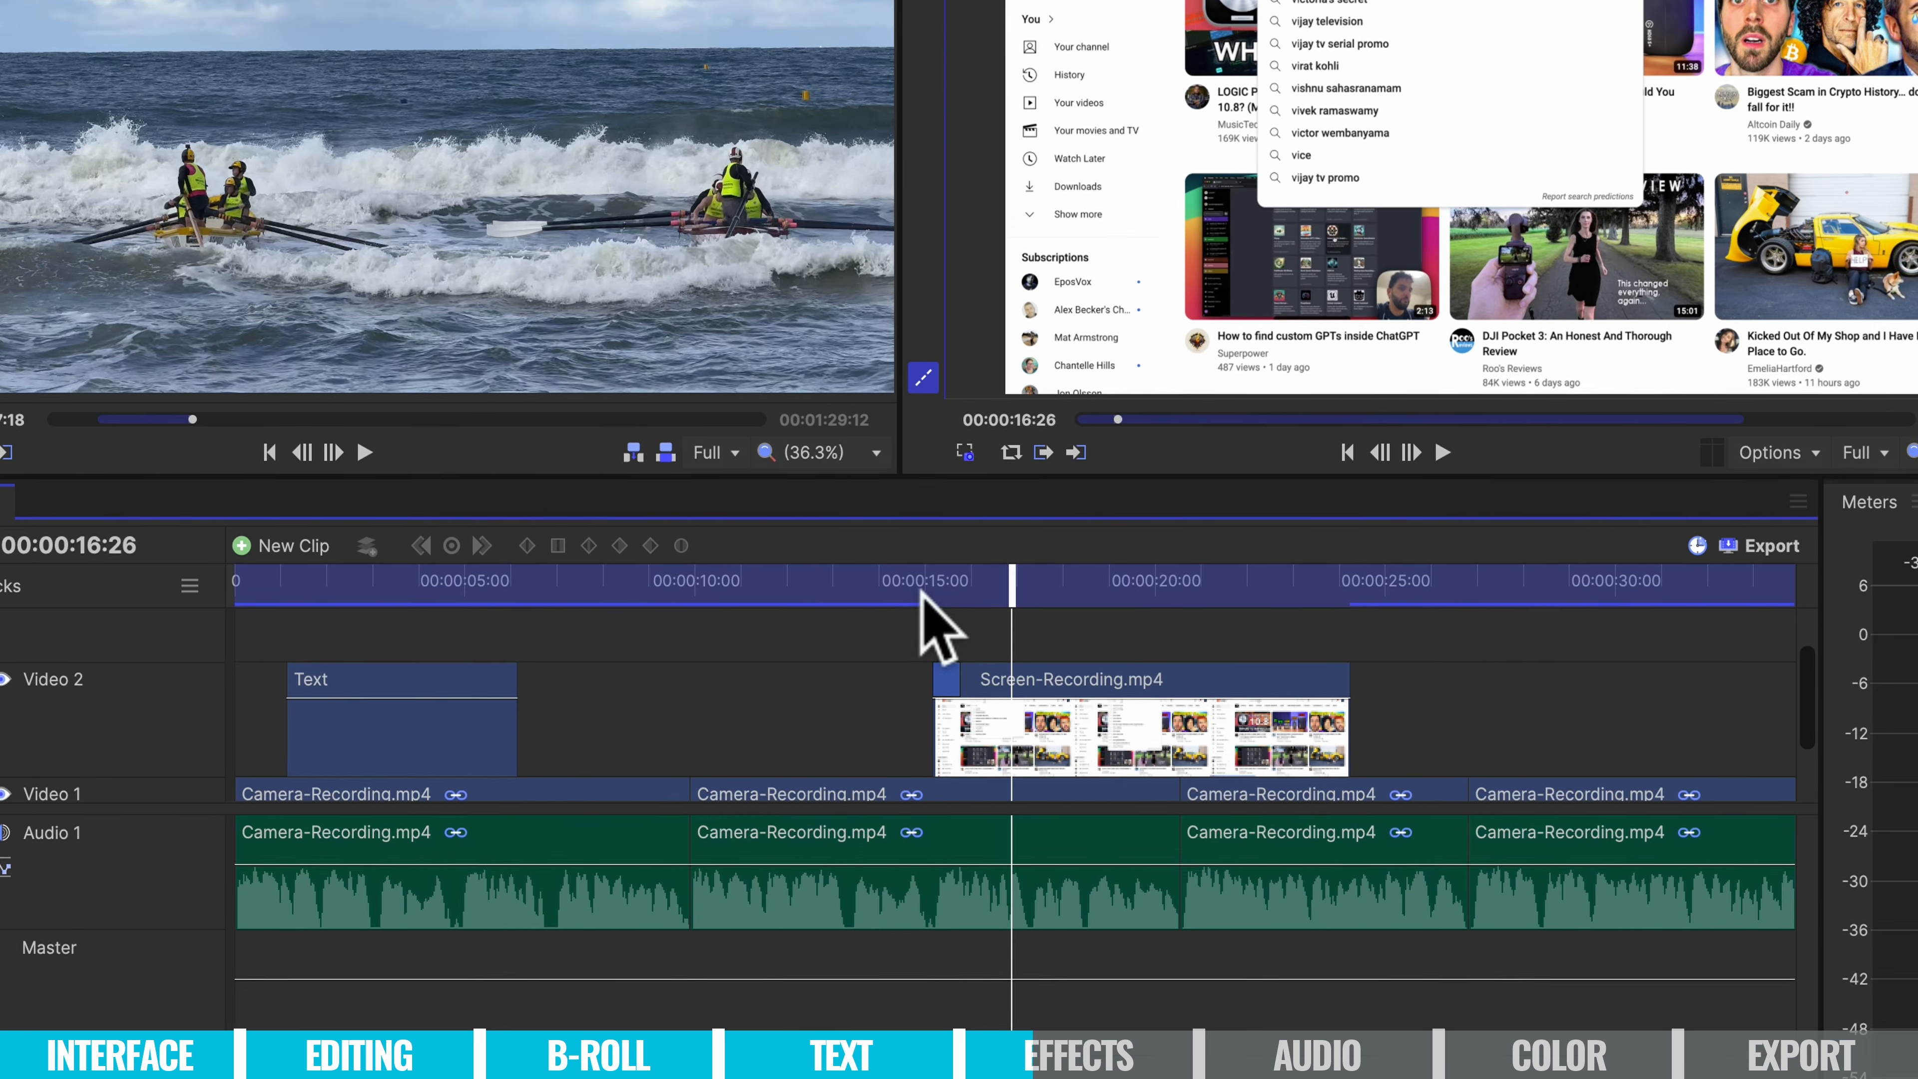
Play the timeline from just before the Screen-Recording.mp4 clip to check the shortened Cross Dissolve.
left_click(981, 488)
key("space")
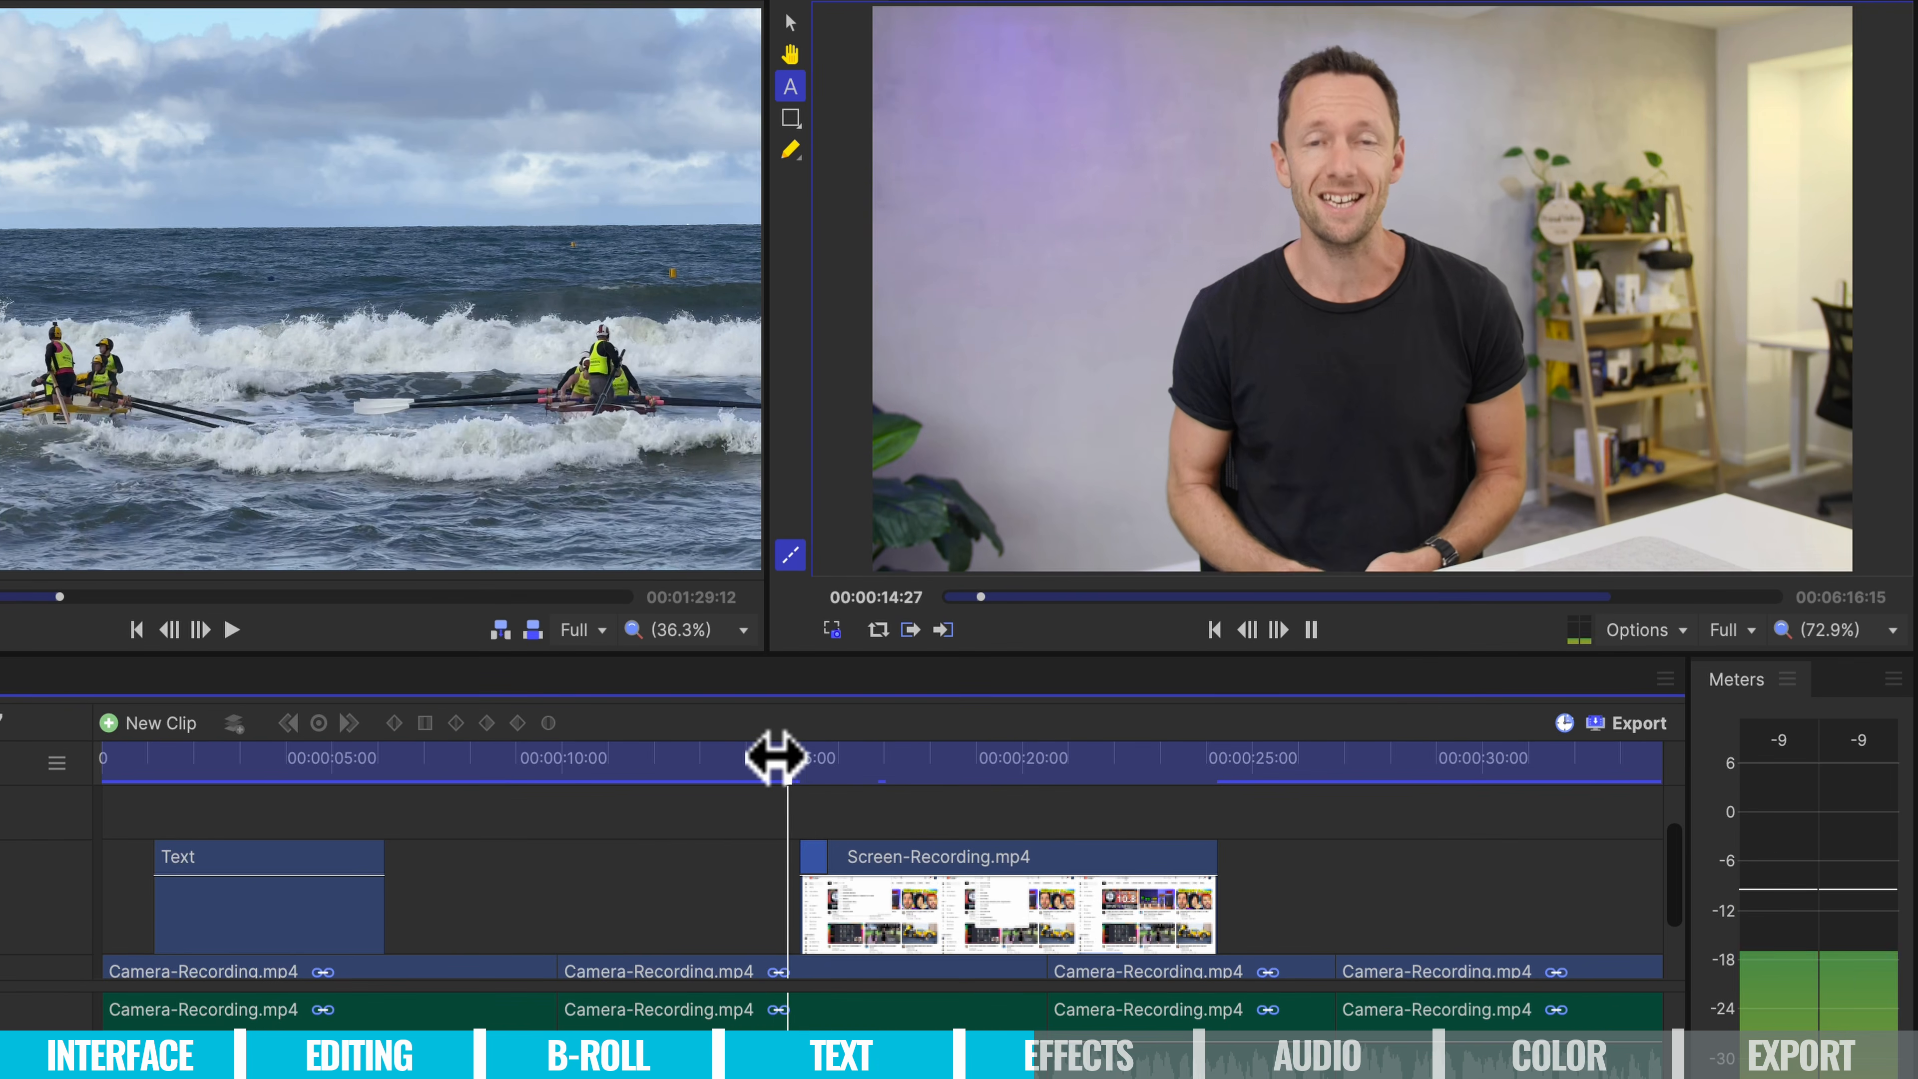
key("space")
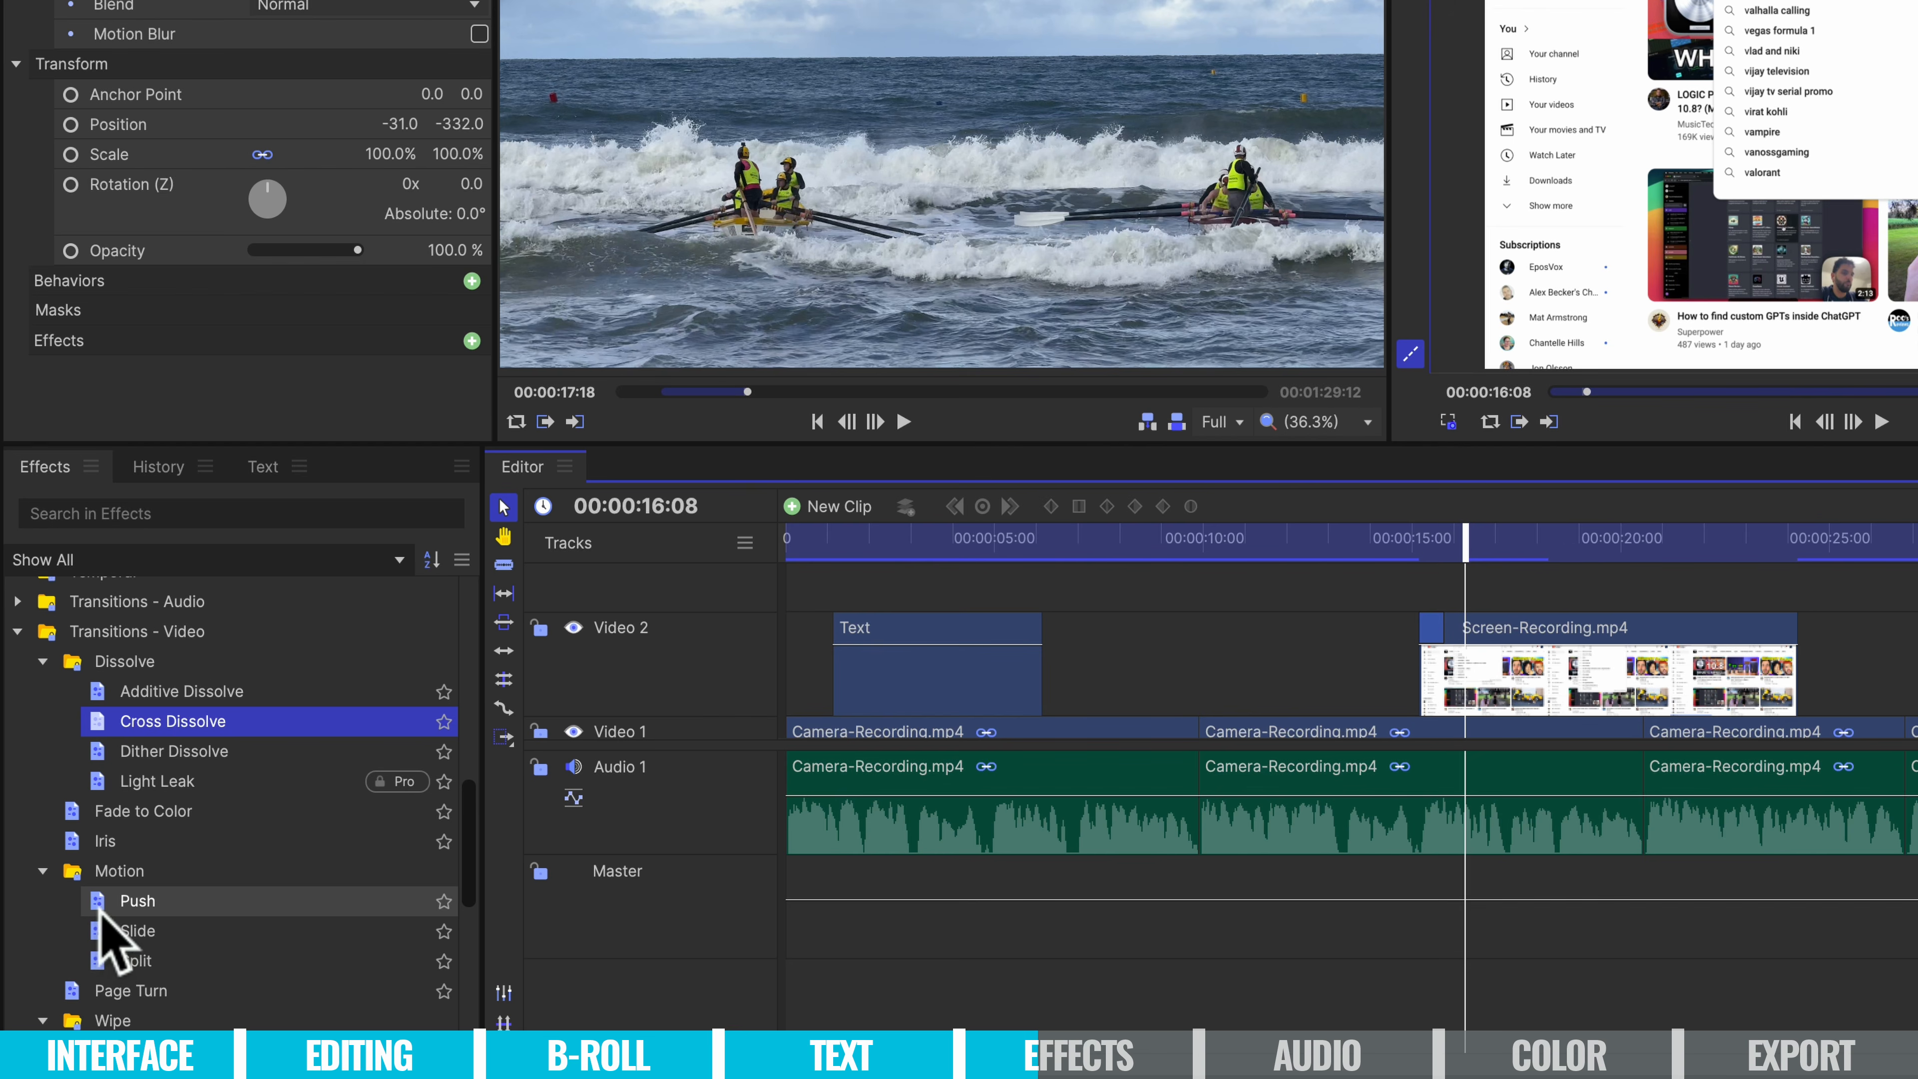
Add a Push transition to the end of the Screen-Recording.mp4 clip and play through it to check.
left_click_drag(99, 912, 1725, 658)
left_click_drag(1398, 750, 1464, 774)
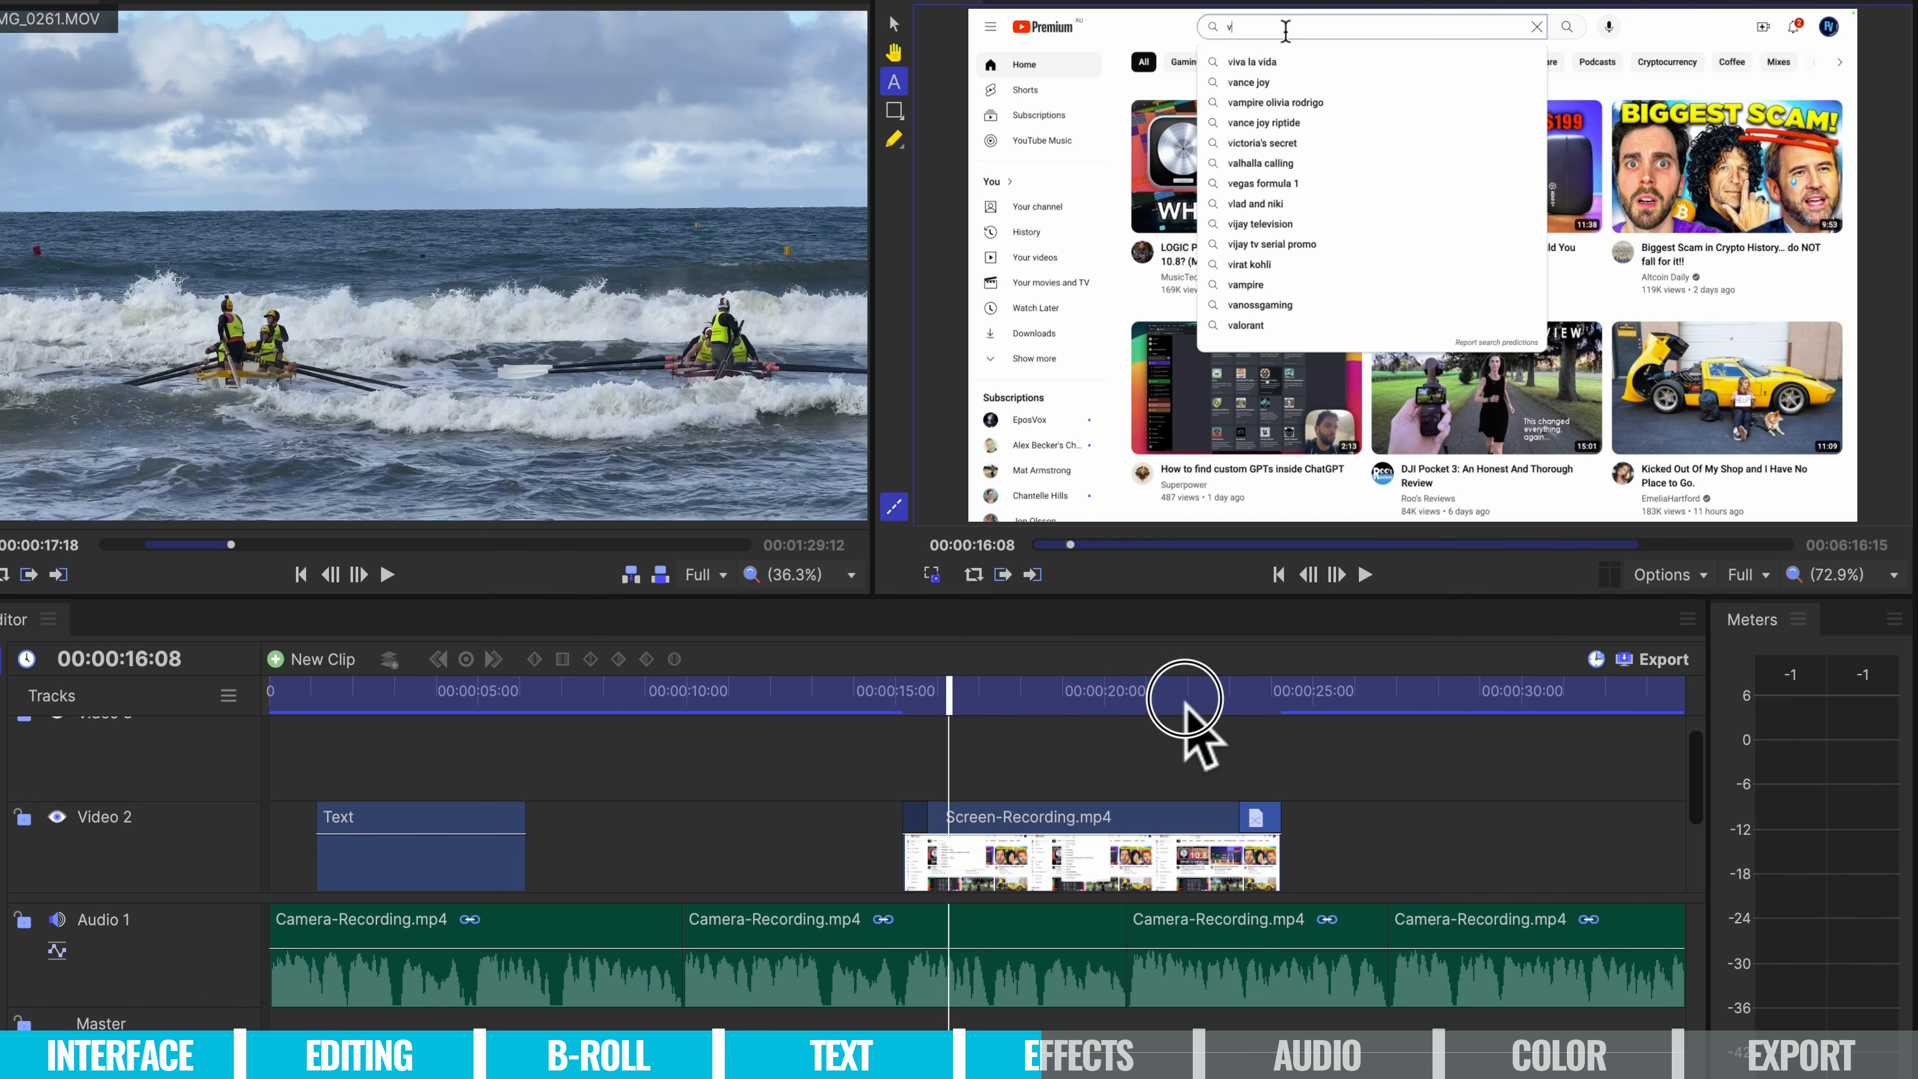
left_click(1184, 697)
key("space")
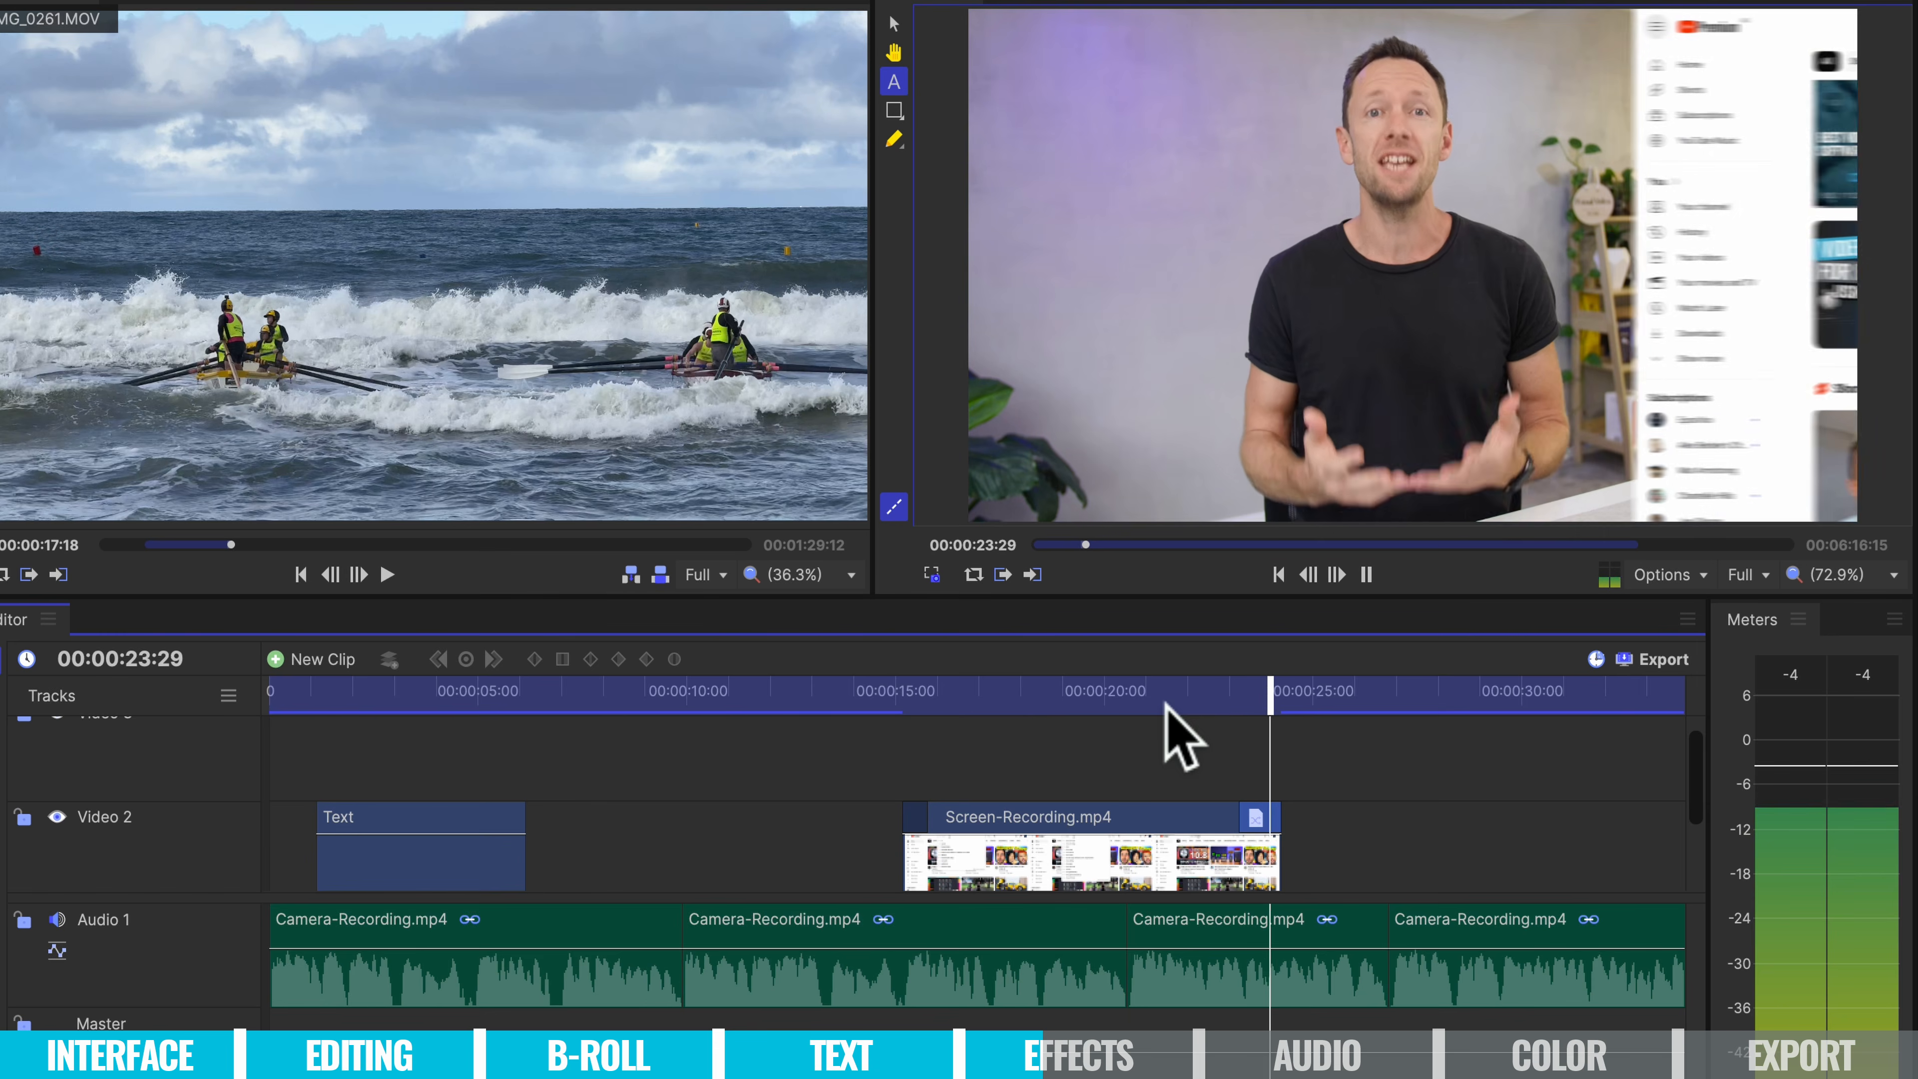
key("space")
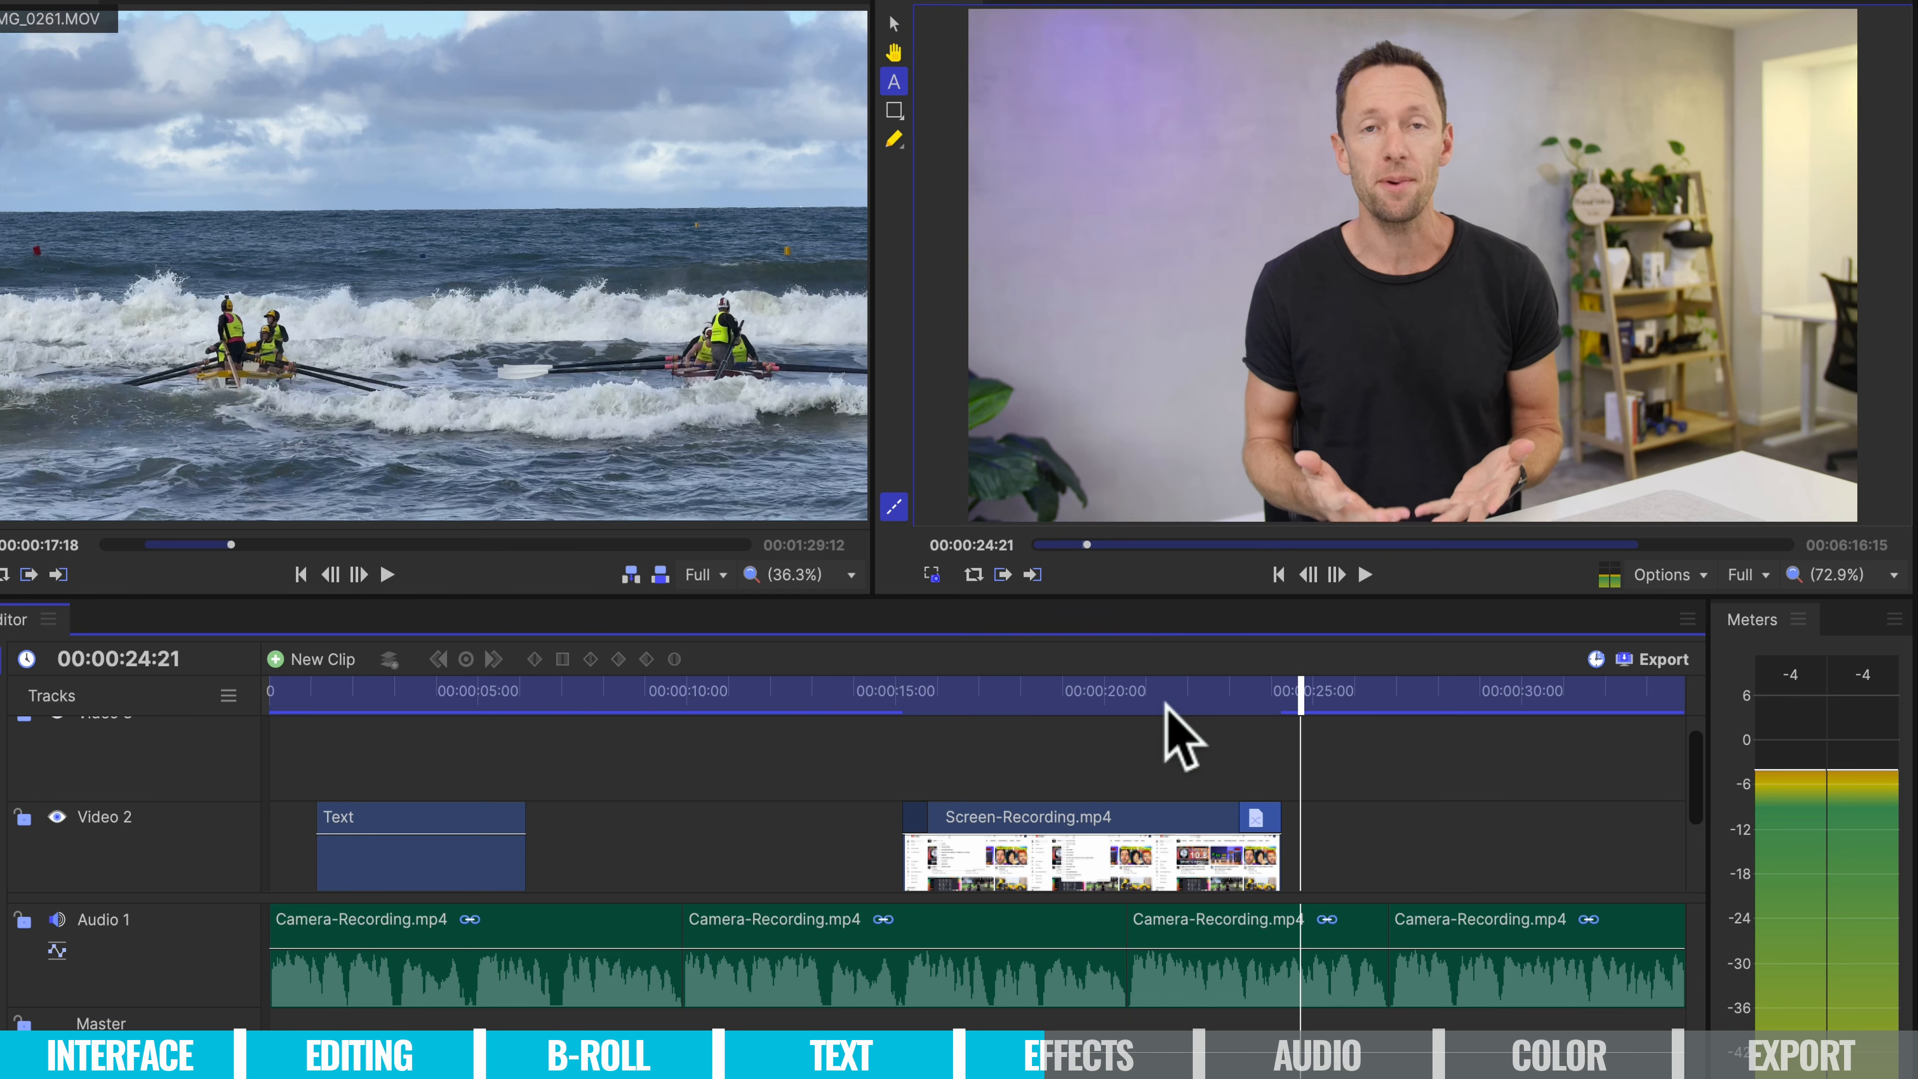
Examine the jump cut between the first two Camera-Recording.mp4 clips on Video 1 by moving back and forth across it.
scroll(1166, 729, "down", 2)
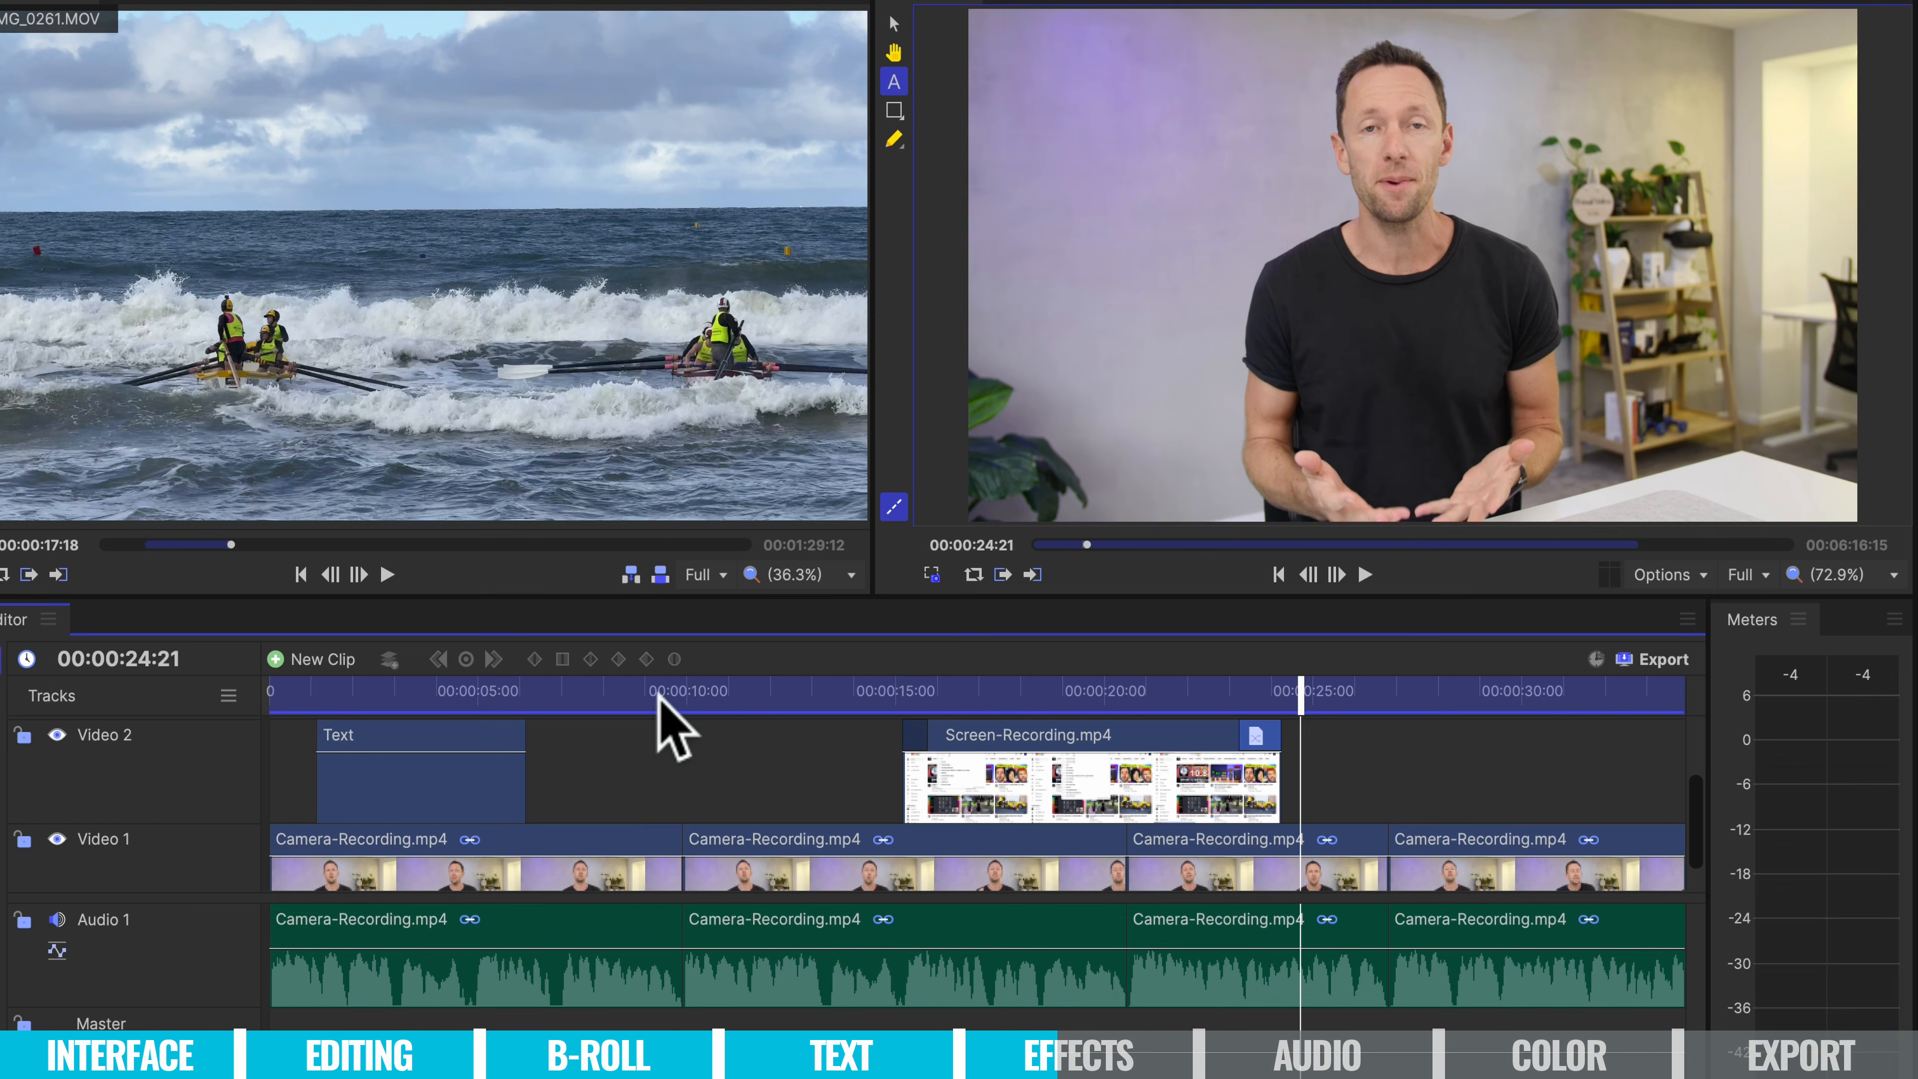
left_click(649, 694)
left_click(721, 693)
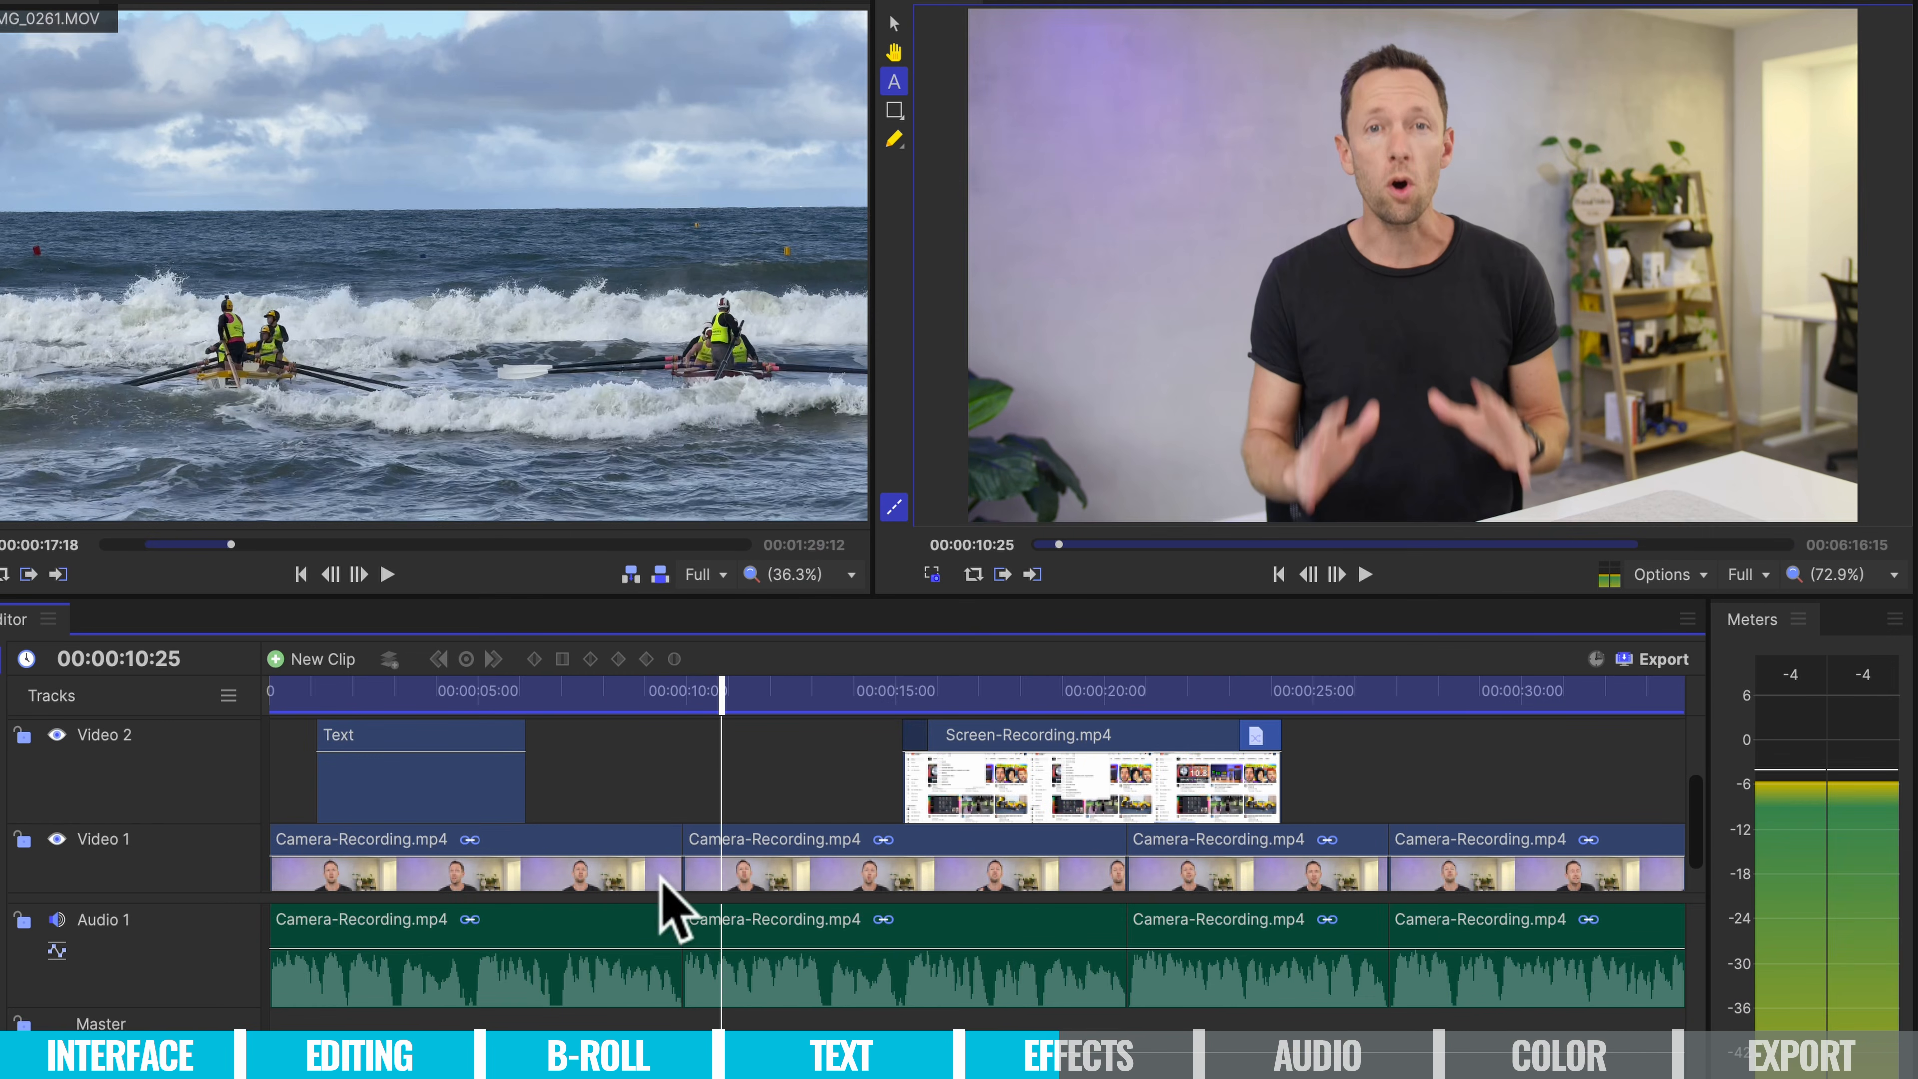
left_click(751, 880)
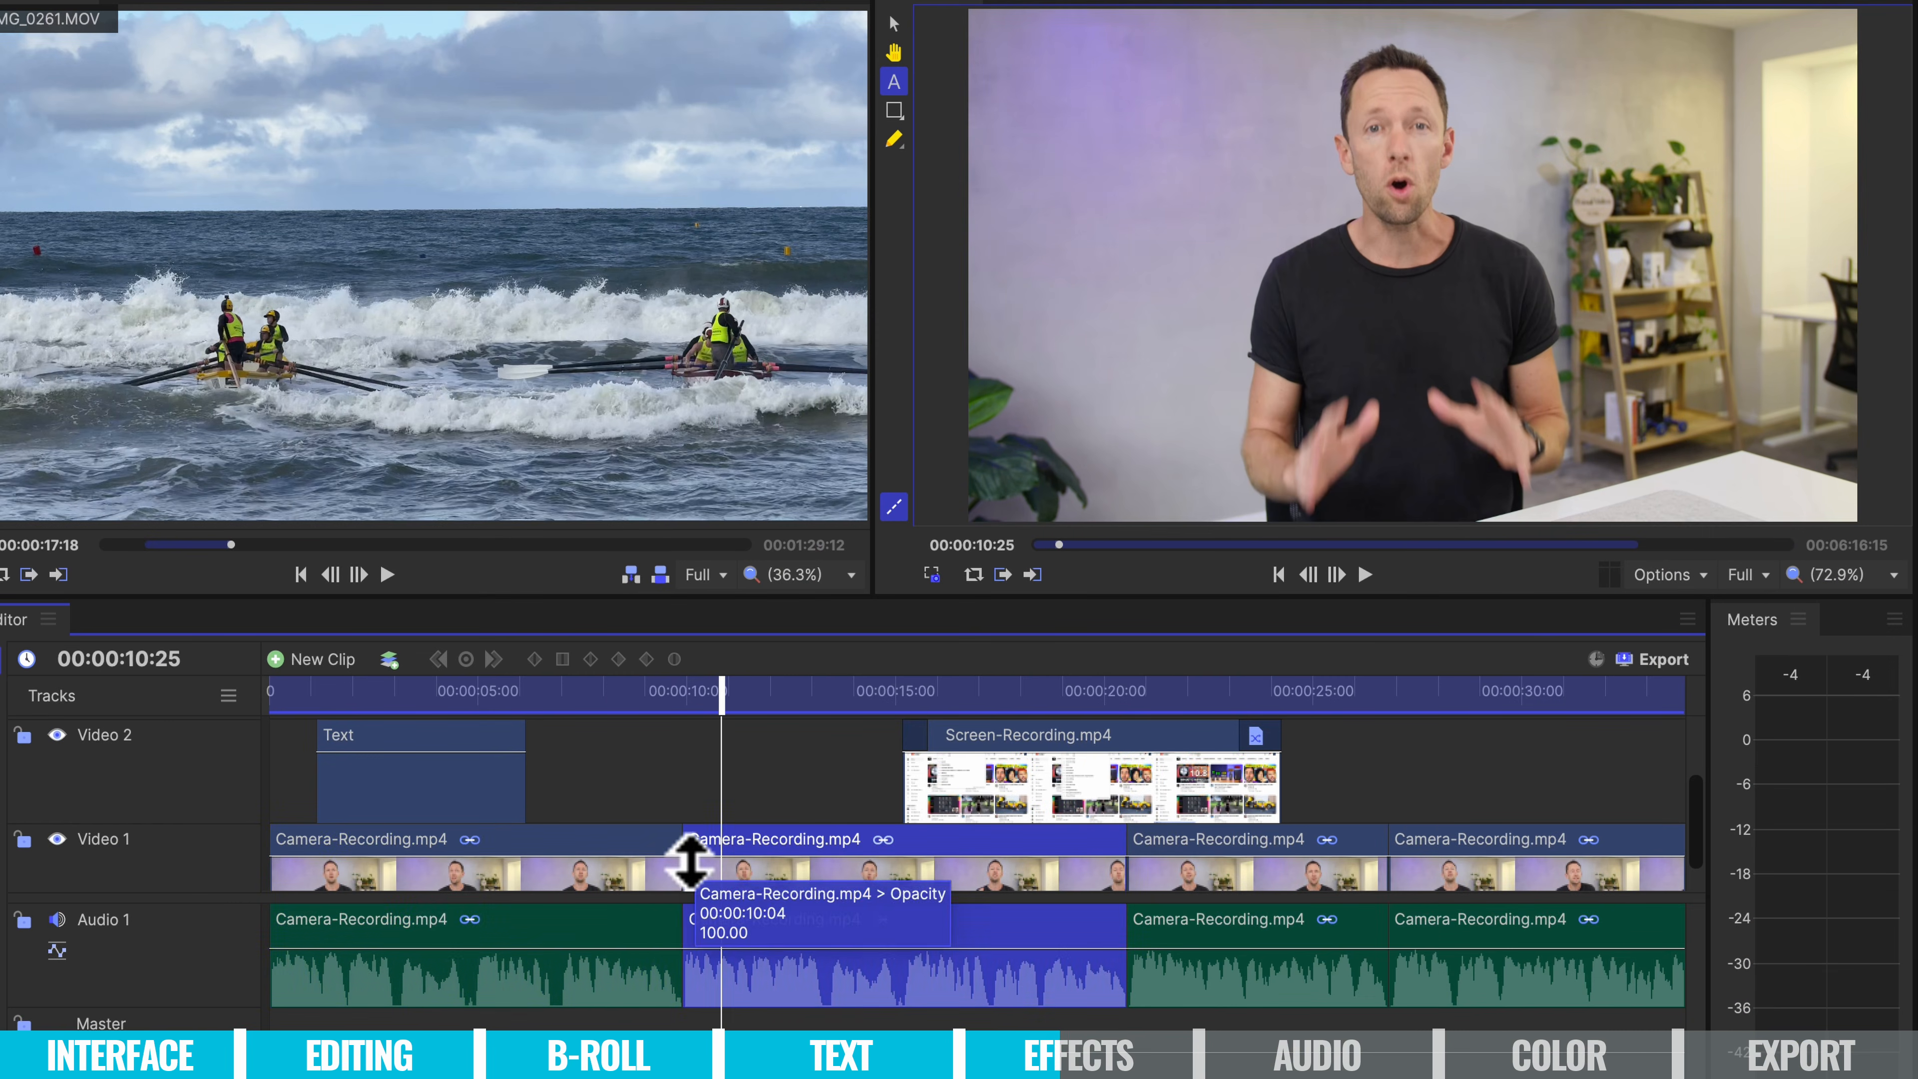
left_click(646, 883)
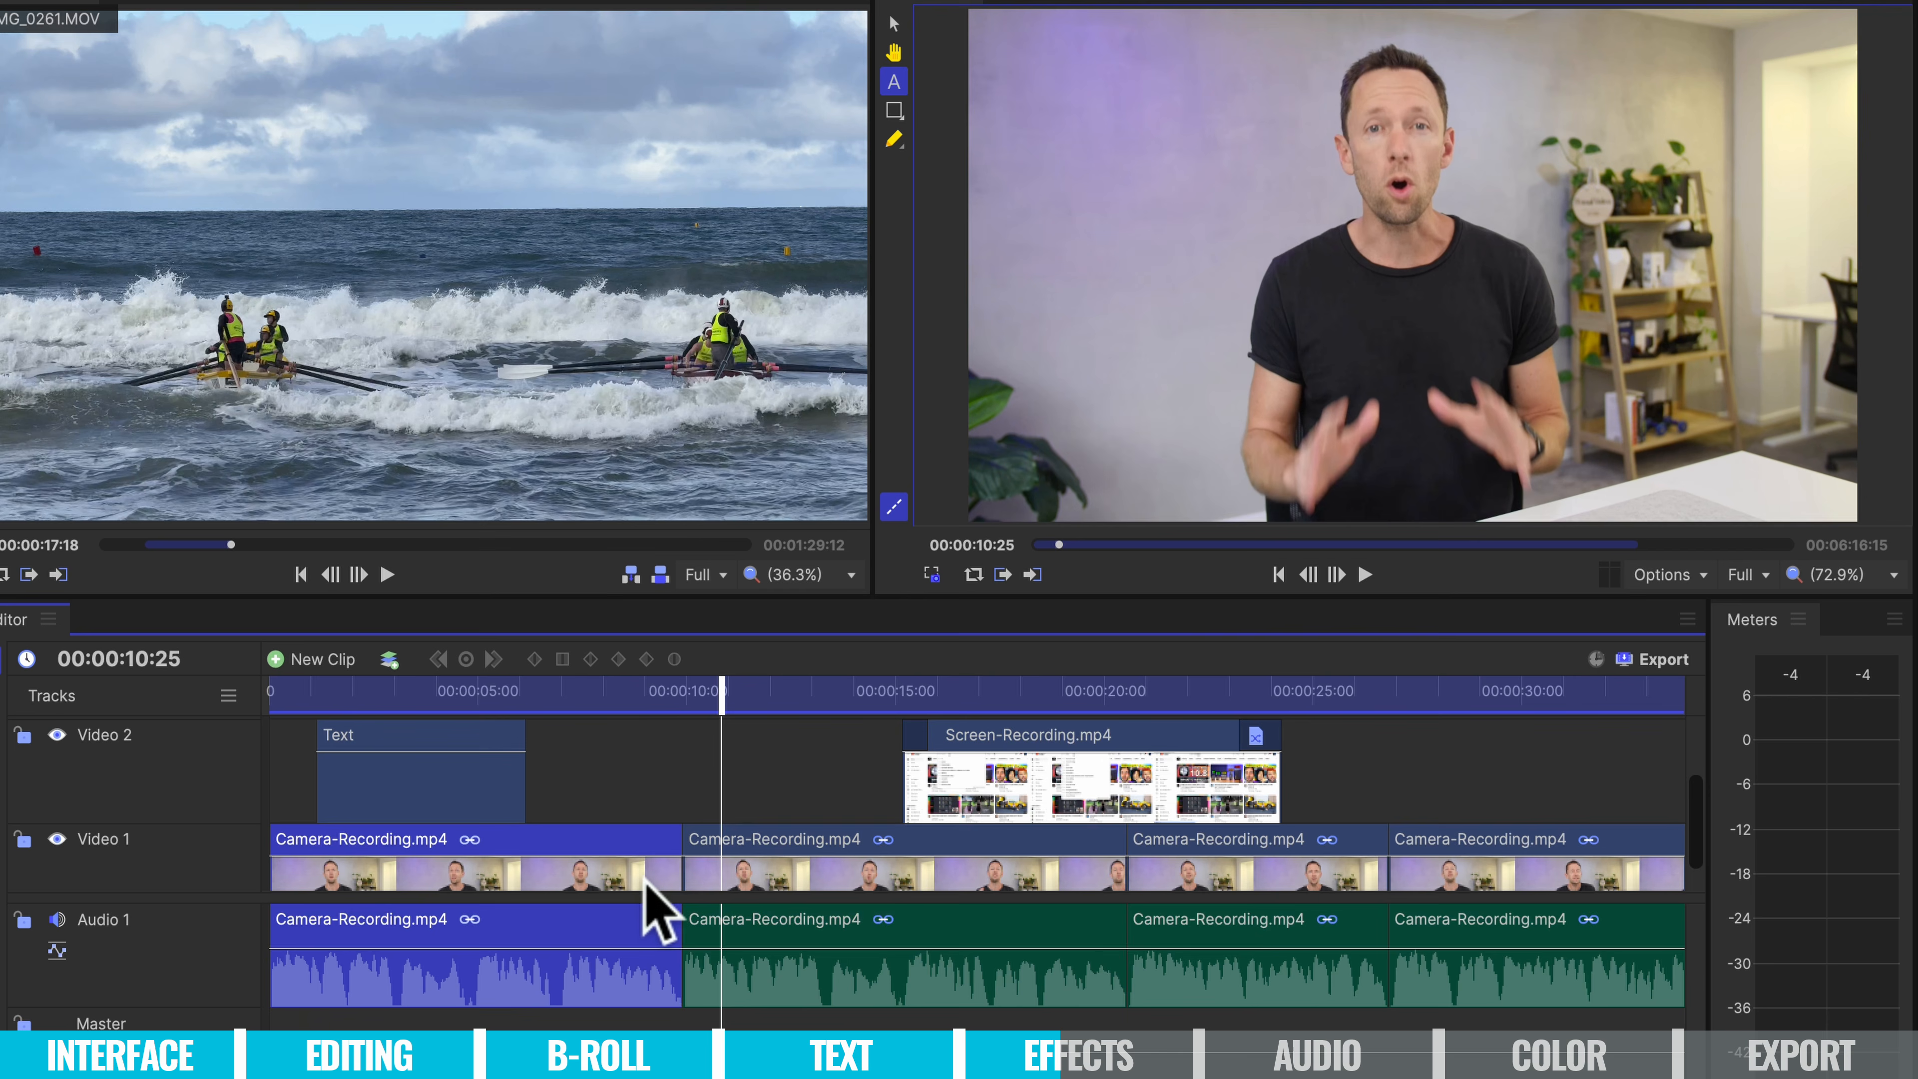
left_click(643, 701)
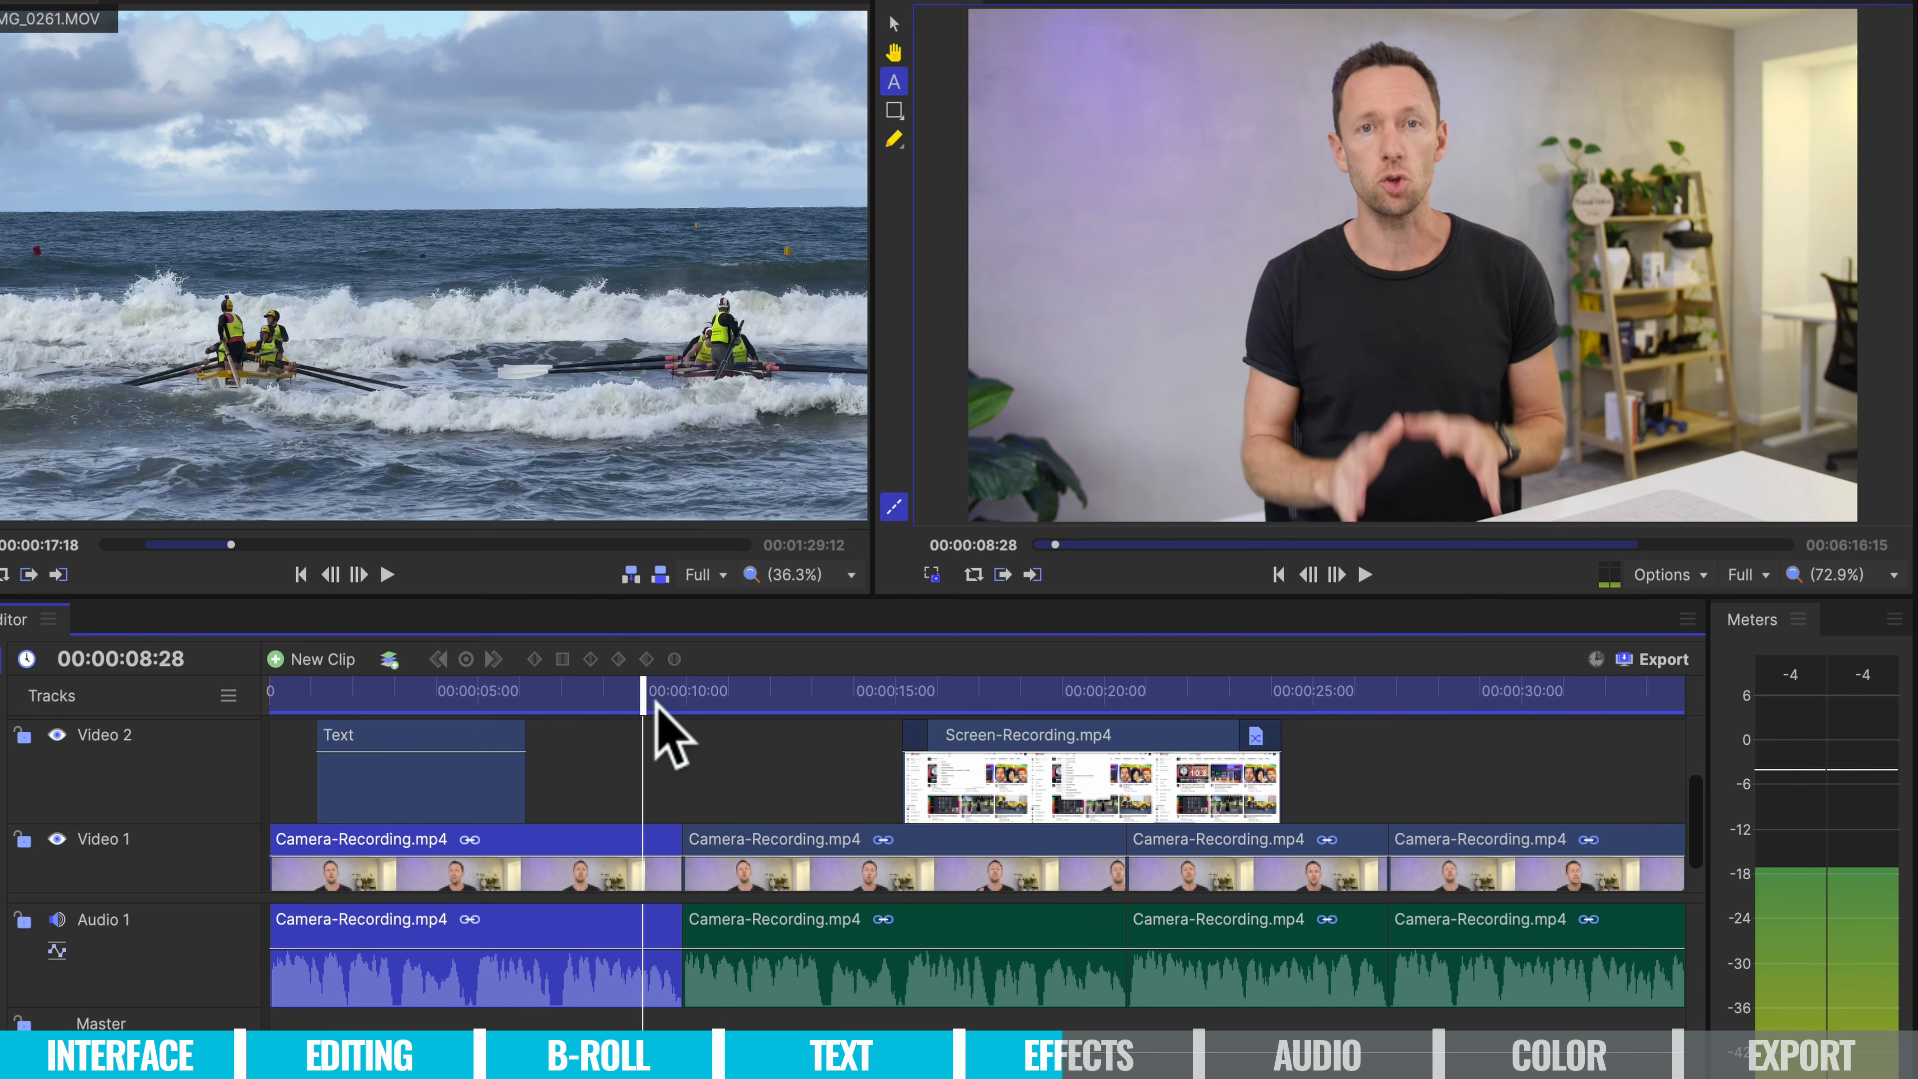
left_click(705, 691)
left_click(591, 691)
left_click(701, 691)
left_click(607, 691)
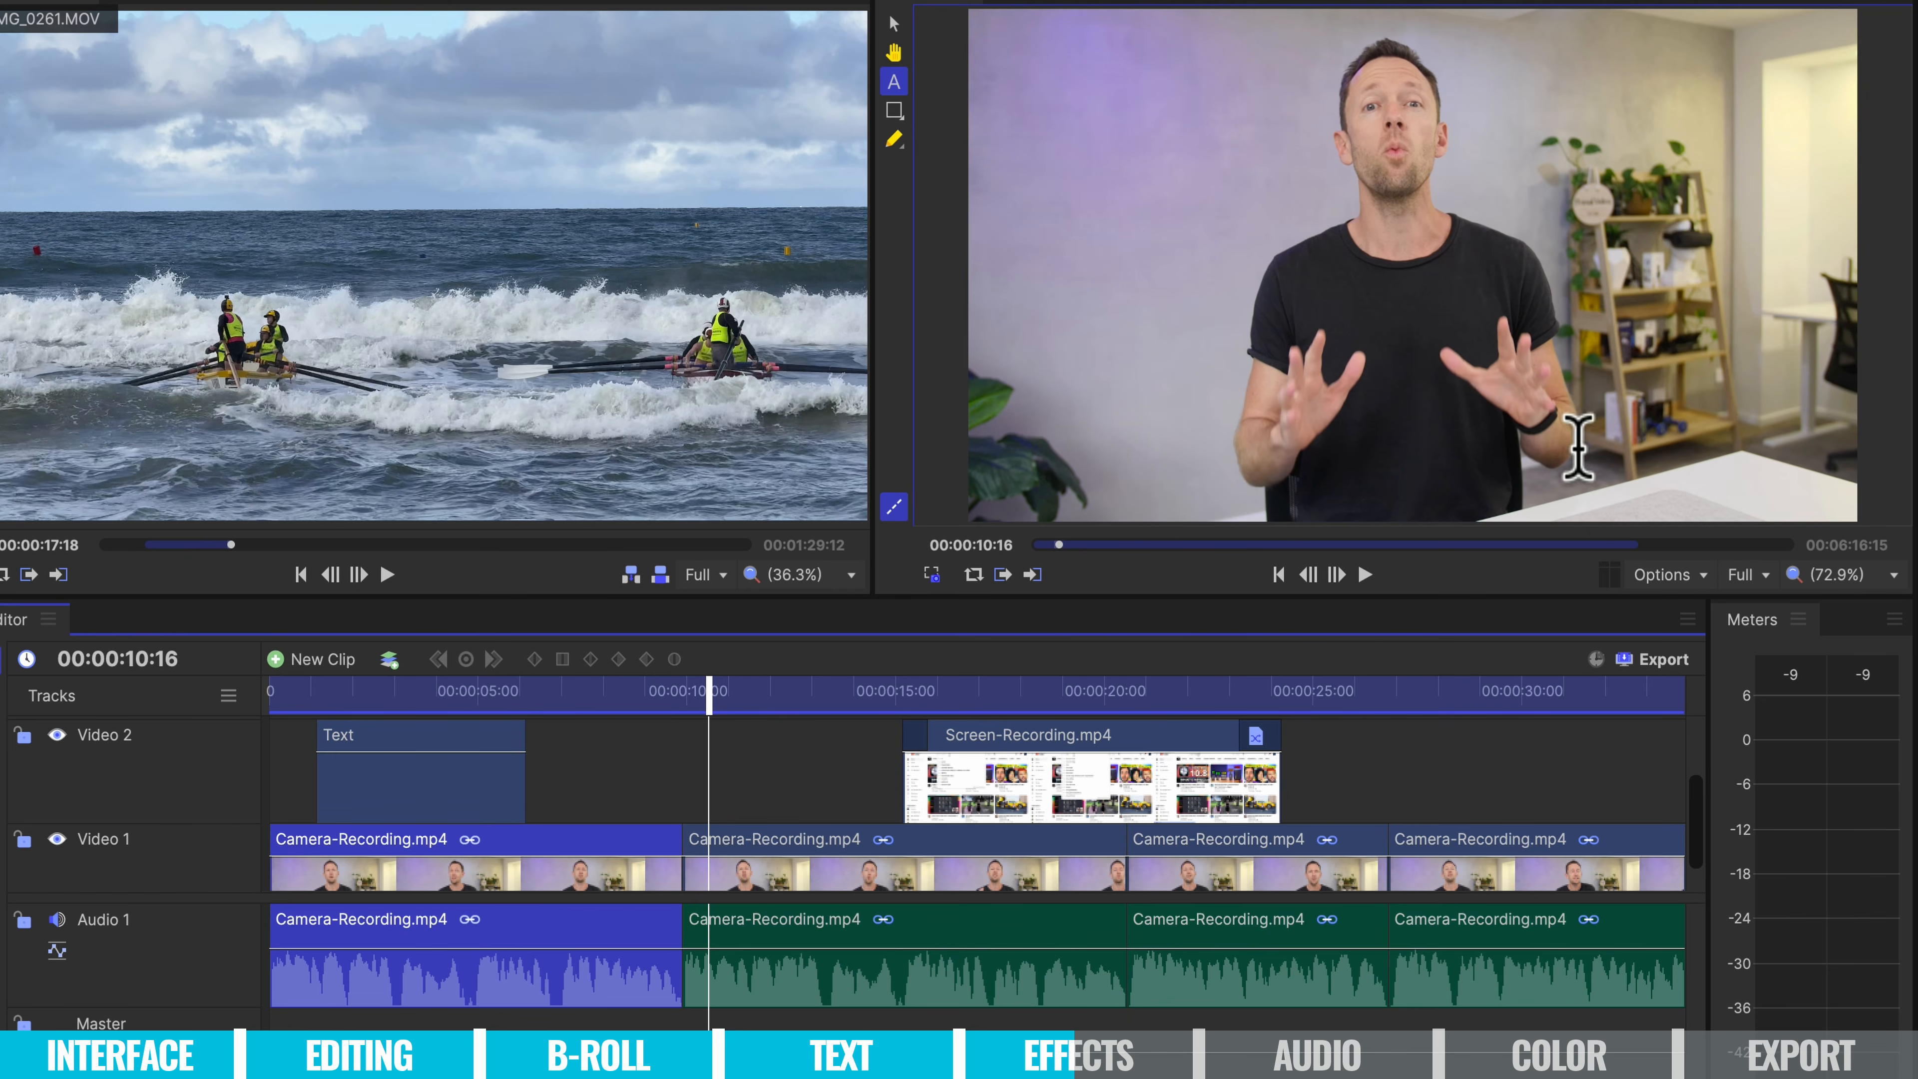
Make the Video 1 track taller and scale its second Camera-Recording.mp4 clip to 112%.
left_click_drag(642, 921, 669, 899)
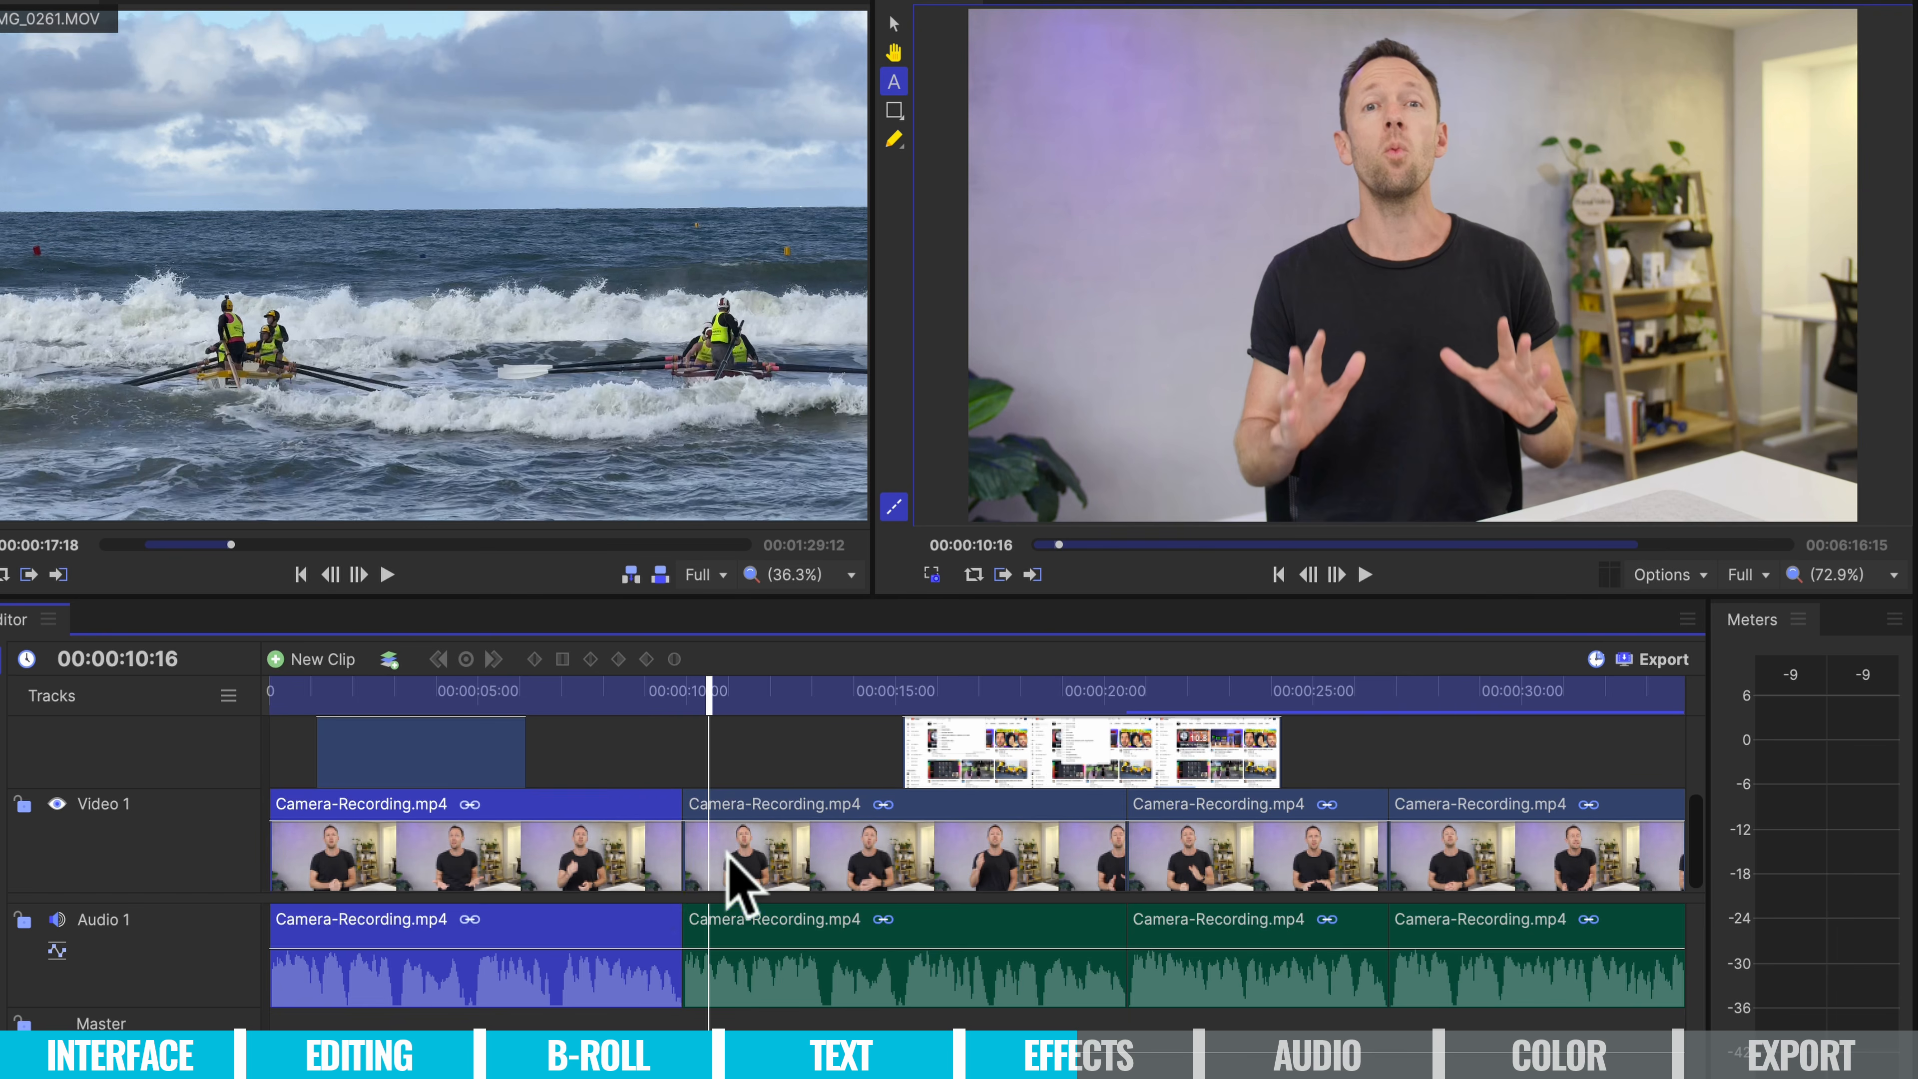
left_click(728, 861)
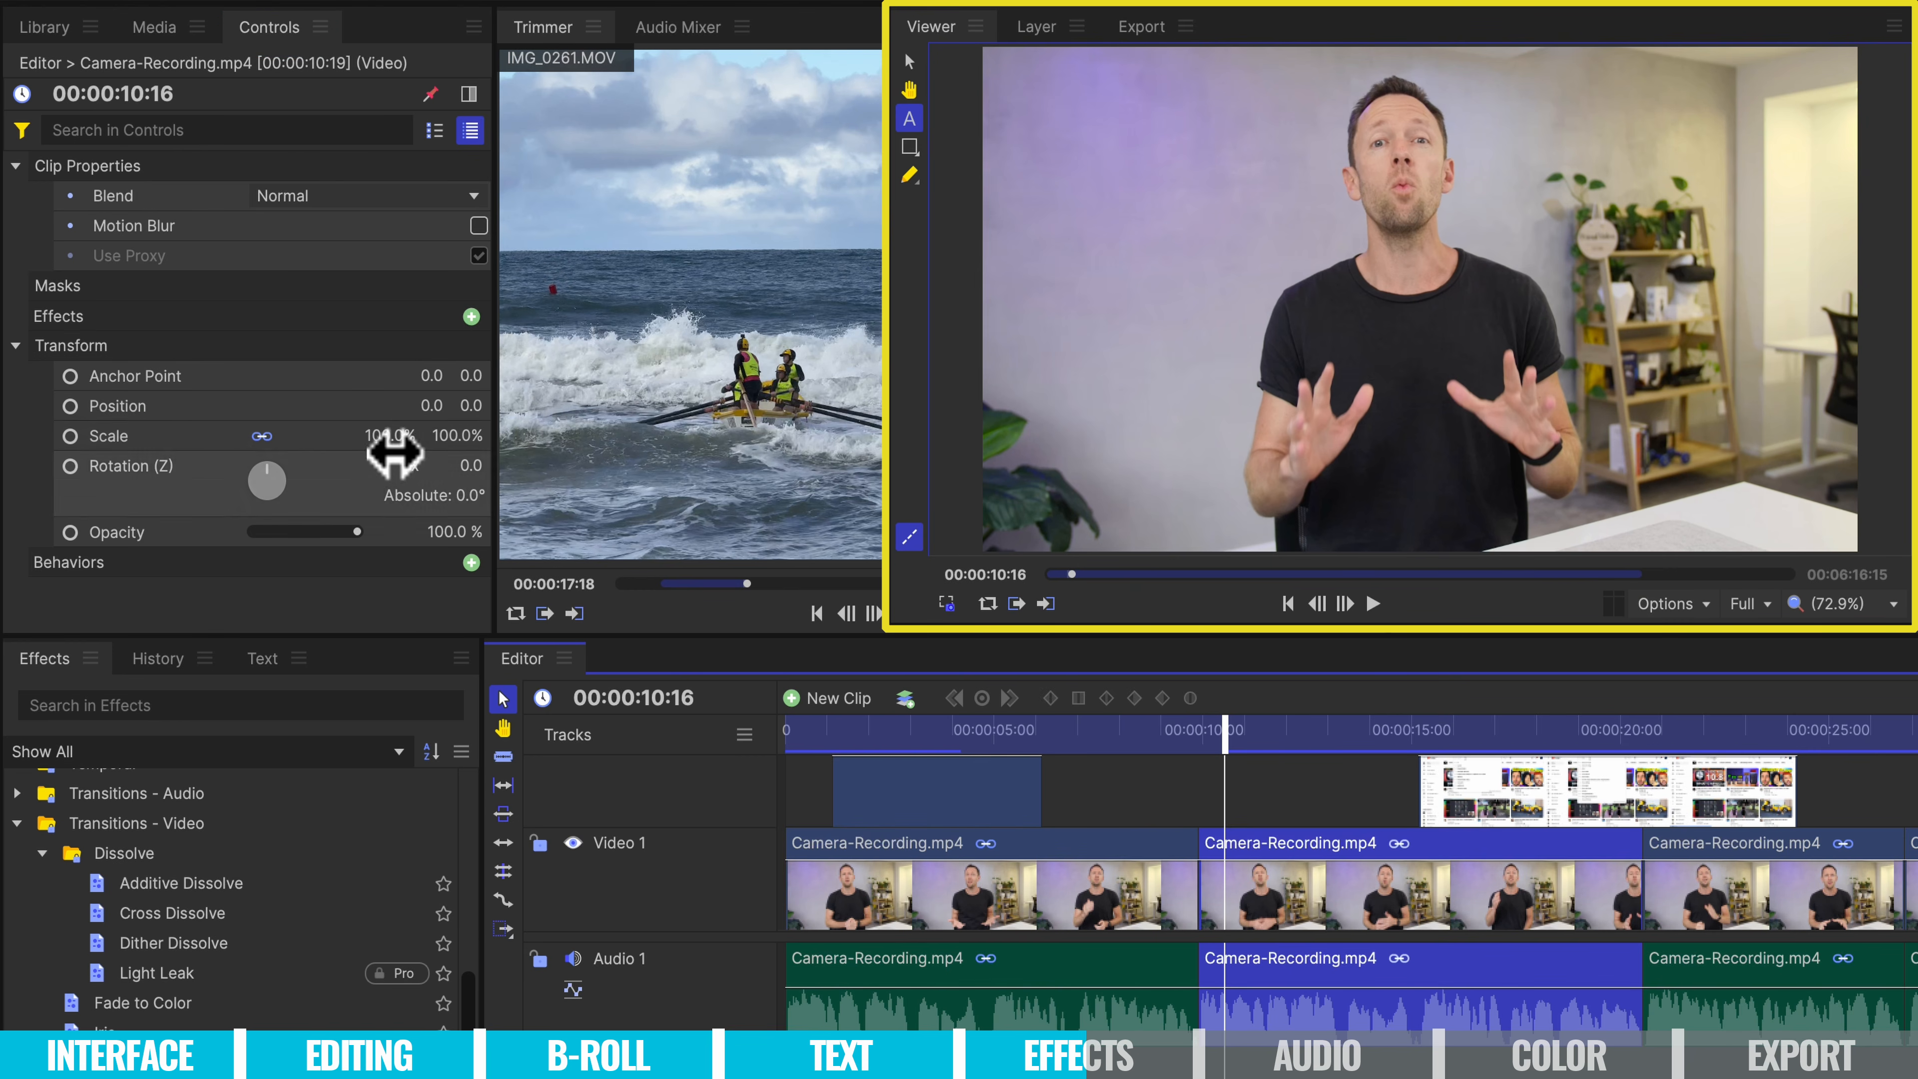
left_click_drag(386, 442, 384, 446)
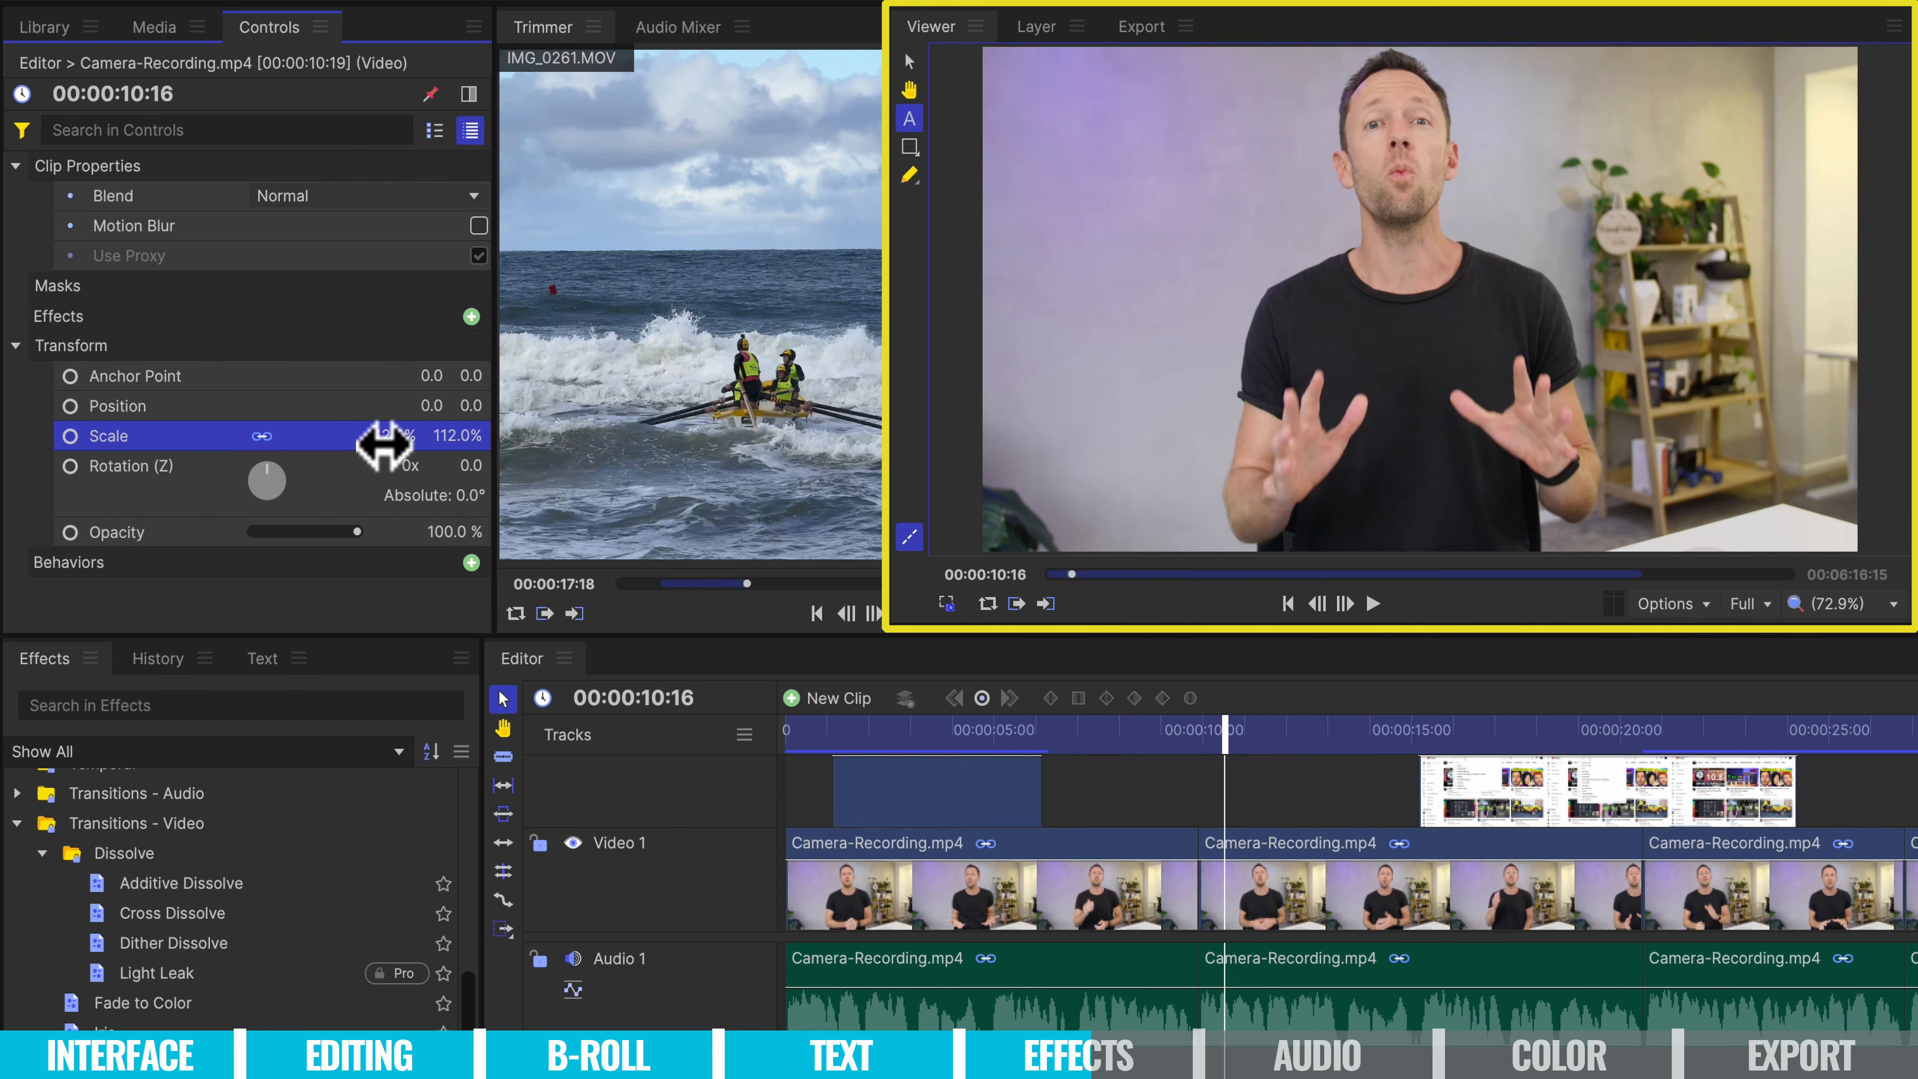
Review the cut into the enlarged second camera clip from just before the 10-second mark.
left_click(1155, 729)
key("space")
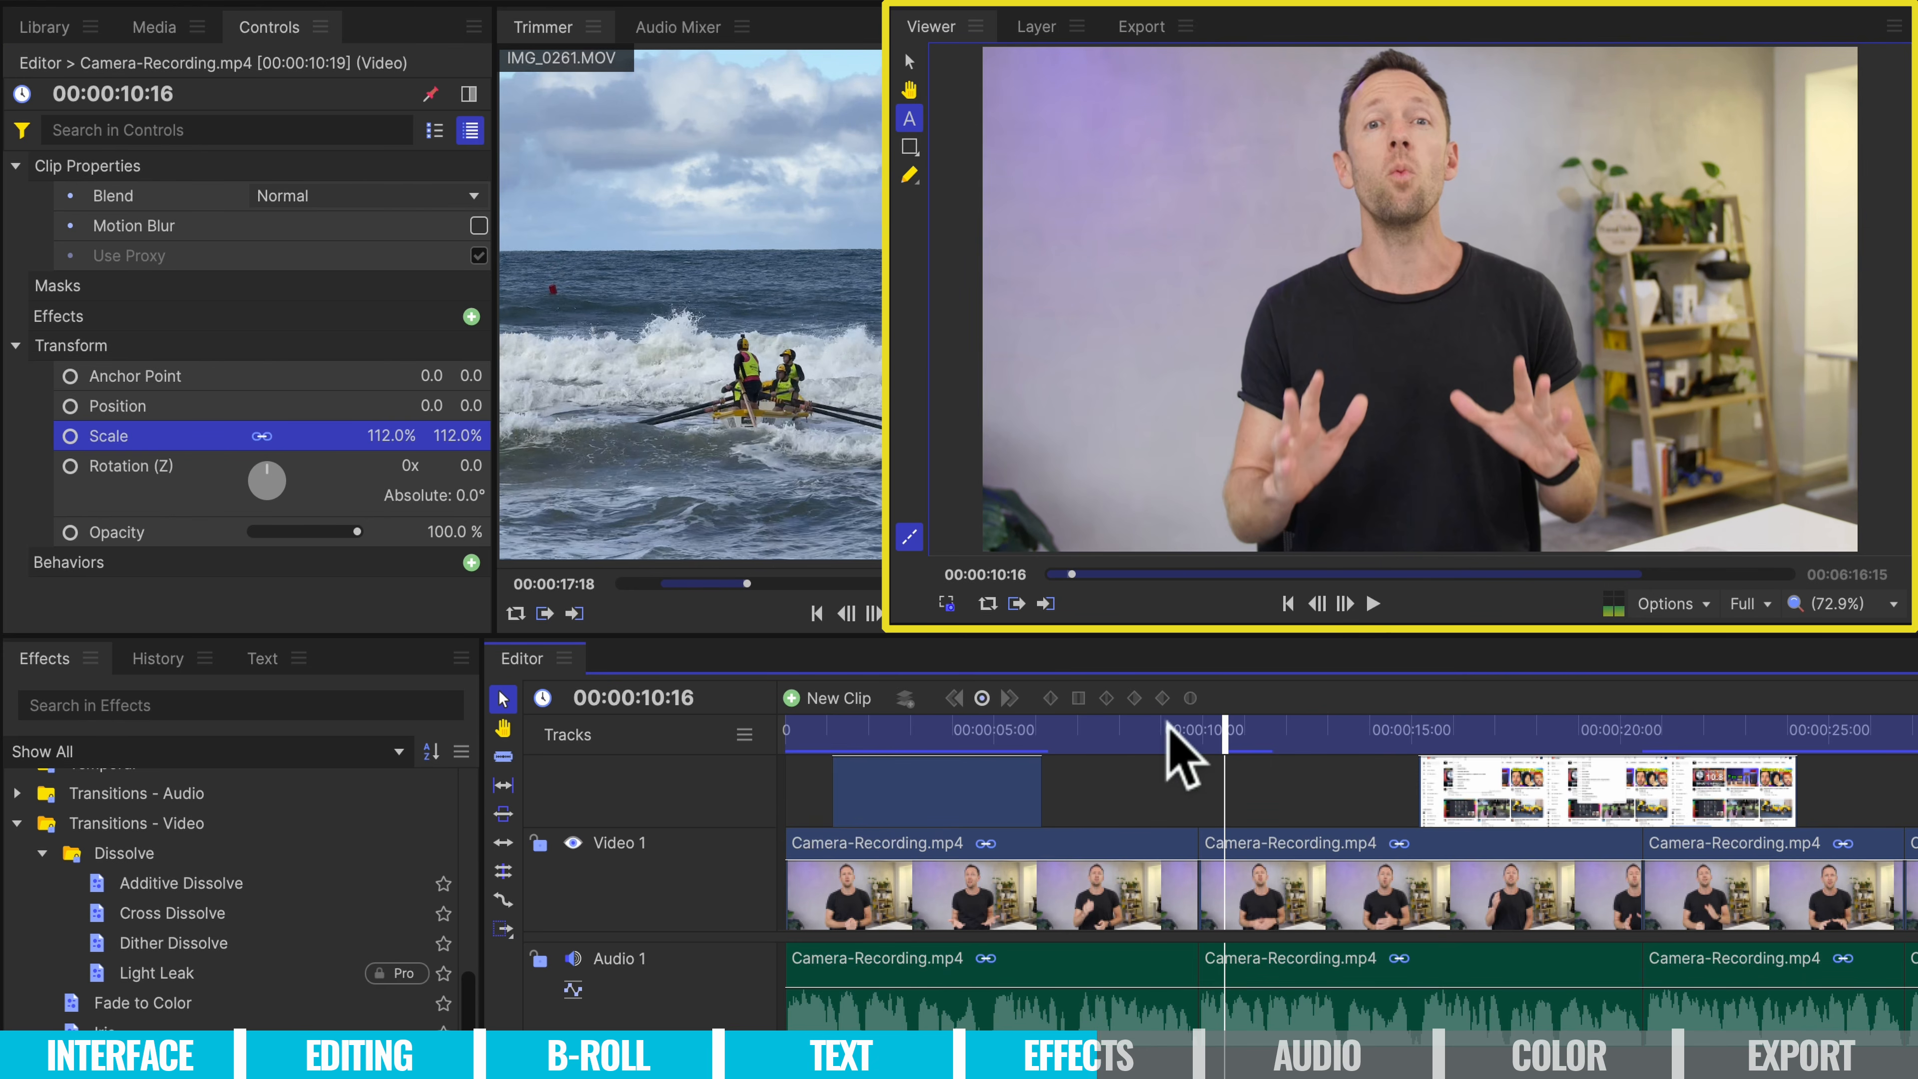
left_click(1186, 744)
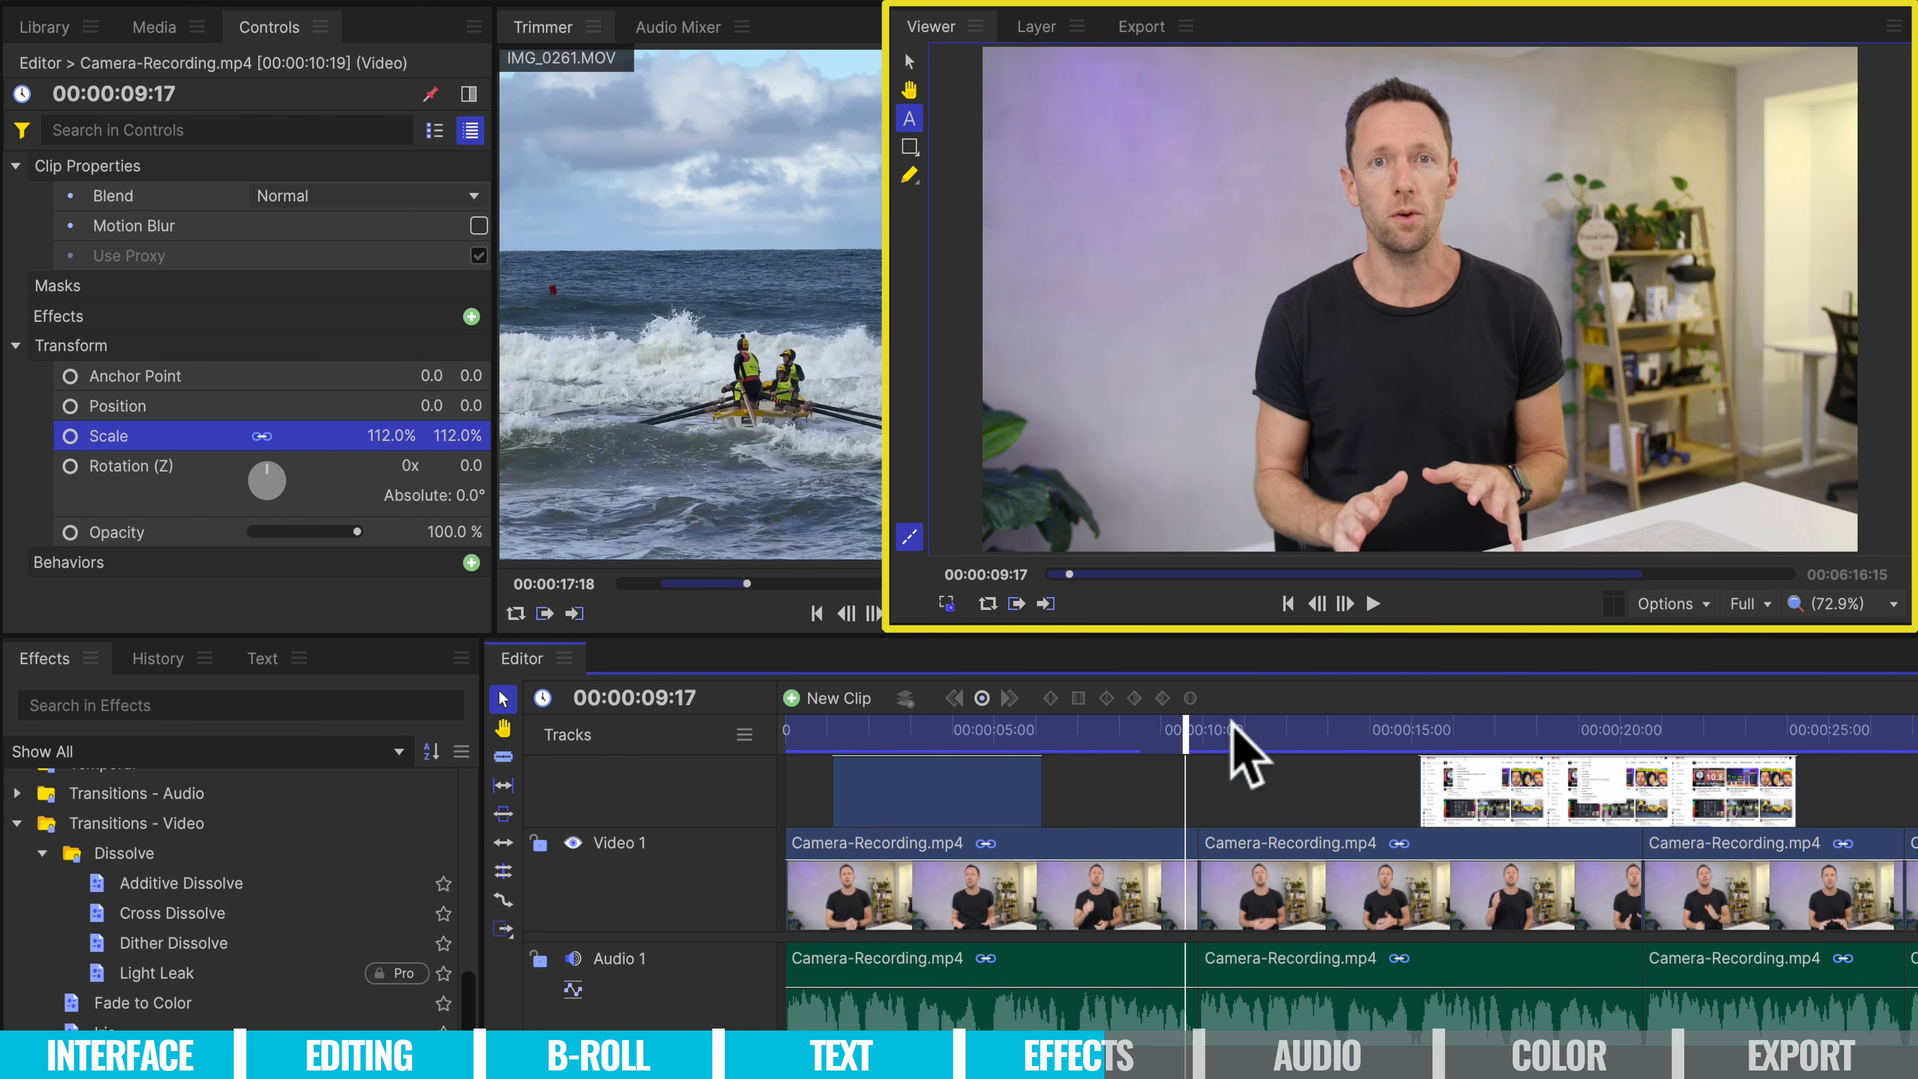
Set the vertical position of the second Camera-Recording.mp4 clip to -63.0.
left_click(1227, 742)
left_click(1254, 920)
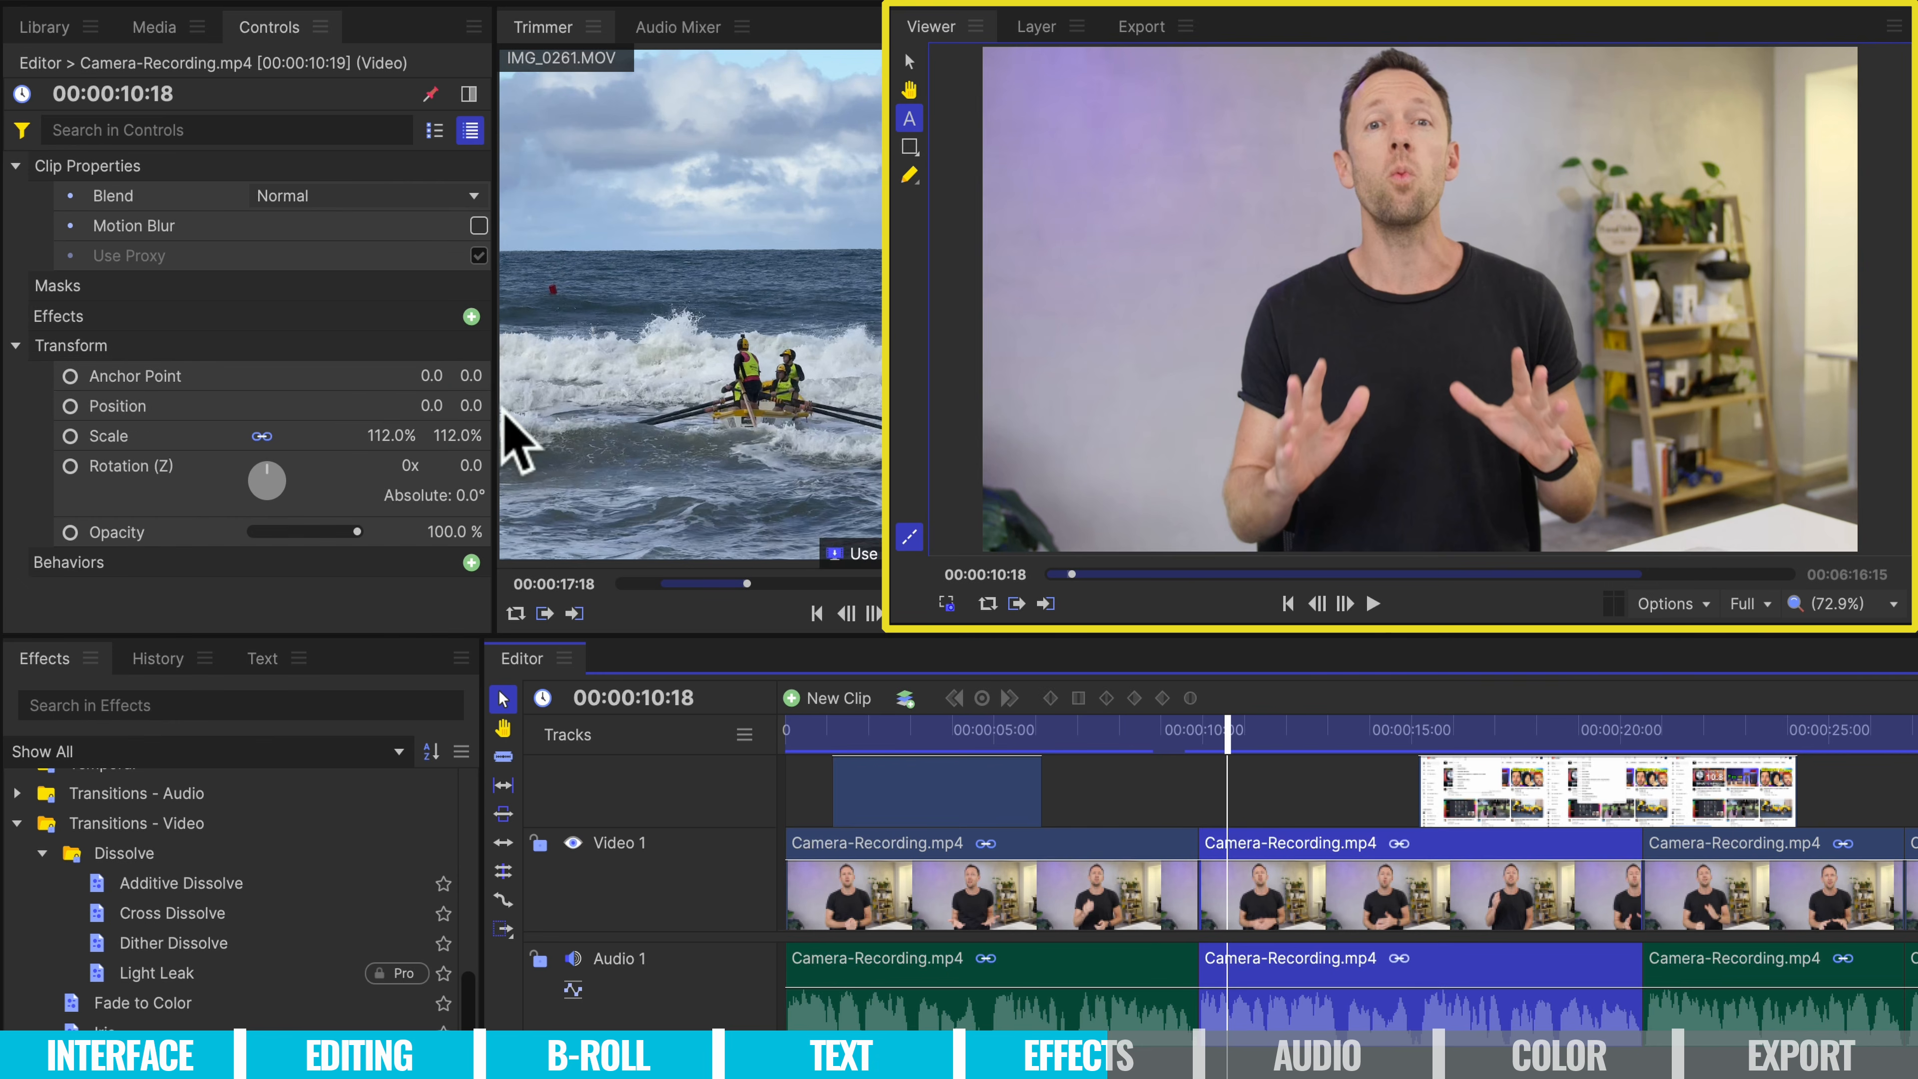
left_click_drag(484, 412, 475, 406)
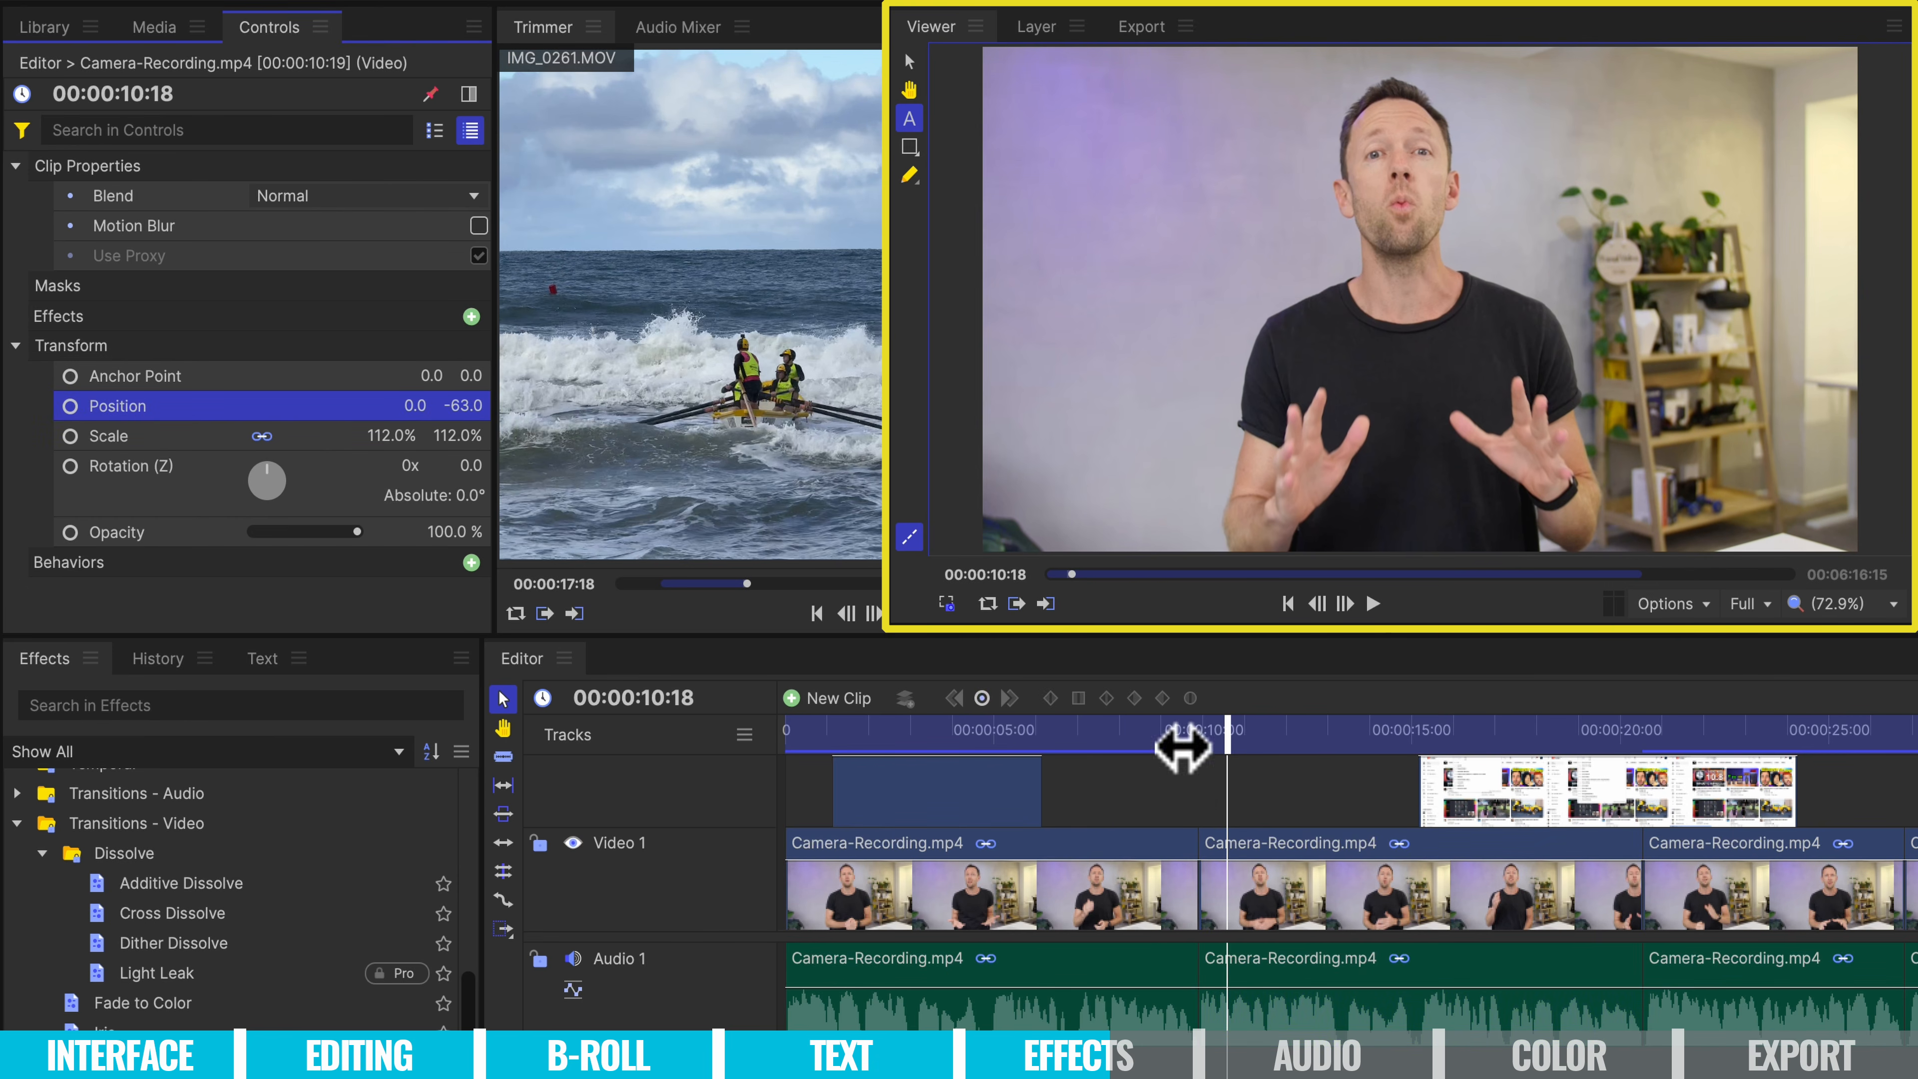
Check the repositioned second camera clip by moving back and forth across the cut near 10 seconds and playing through it.
left_click(1180, 744)
left_click(1224, 730)
left_click(1195, 734)
left_click(1243, 734)
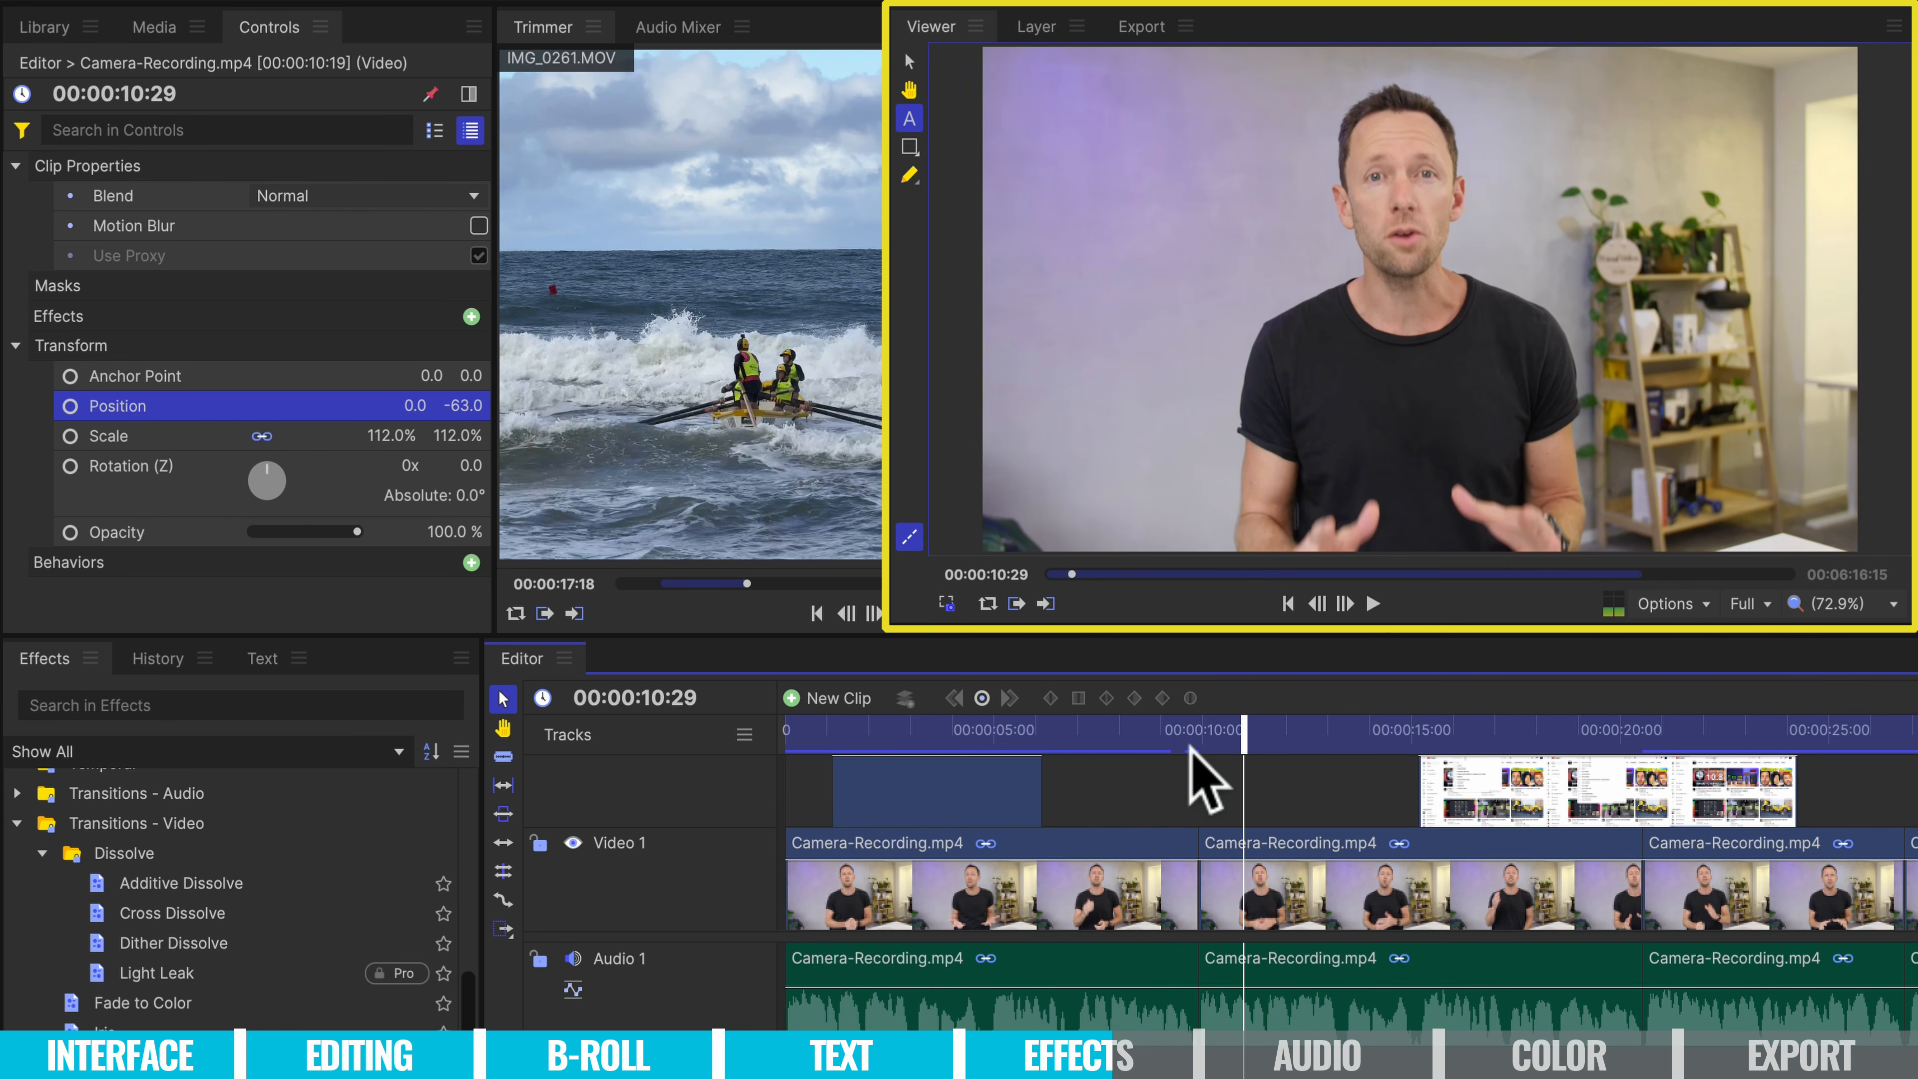
left_click(1164, 737)
left_click(1211, 739)
left_click(1164, 737)
left_click(1125, 736)
key("space")
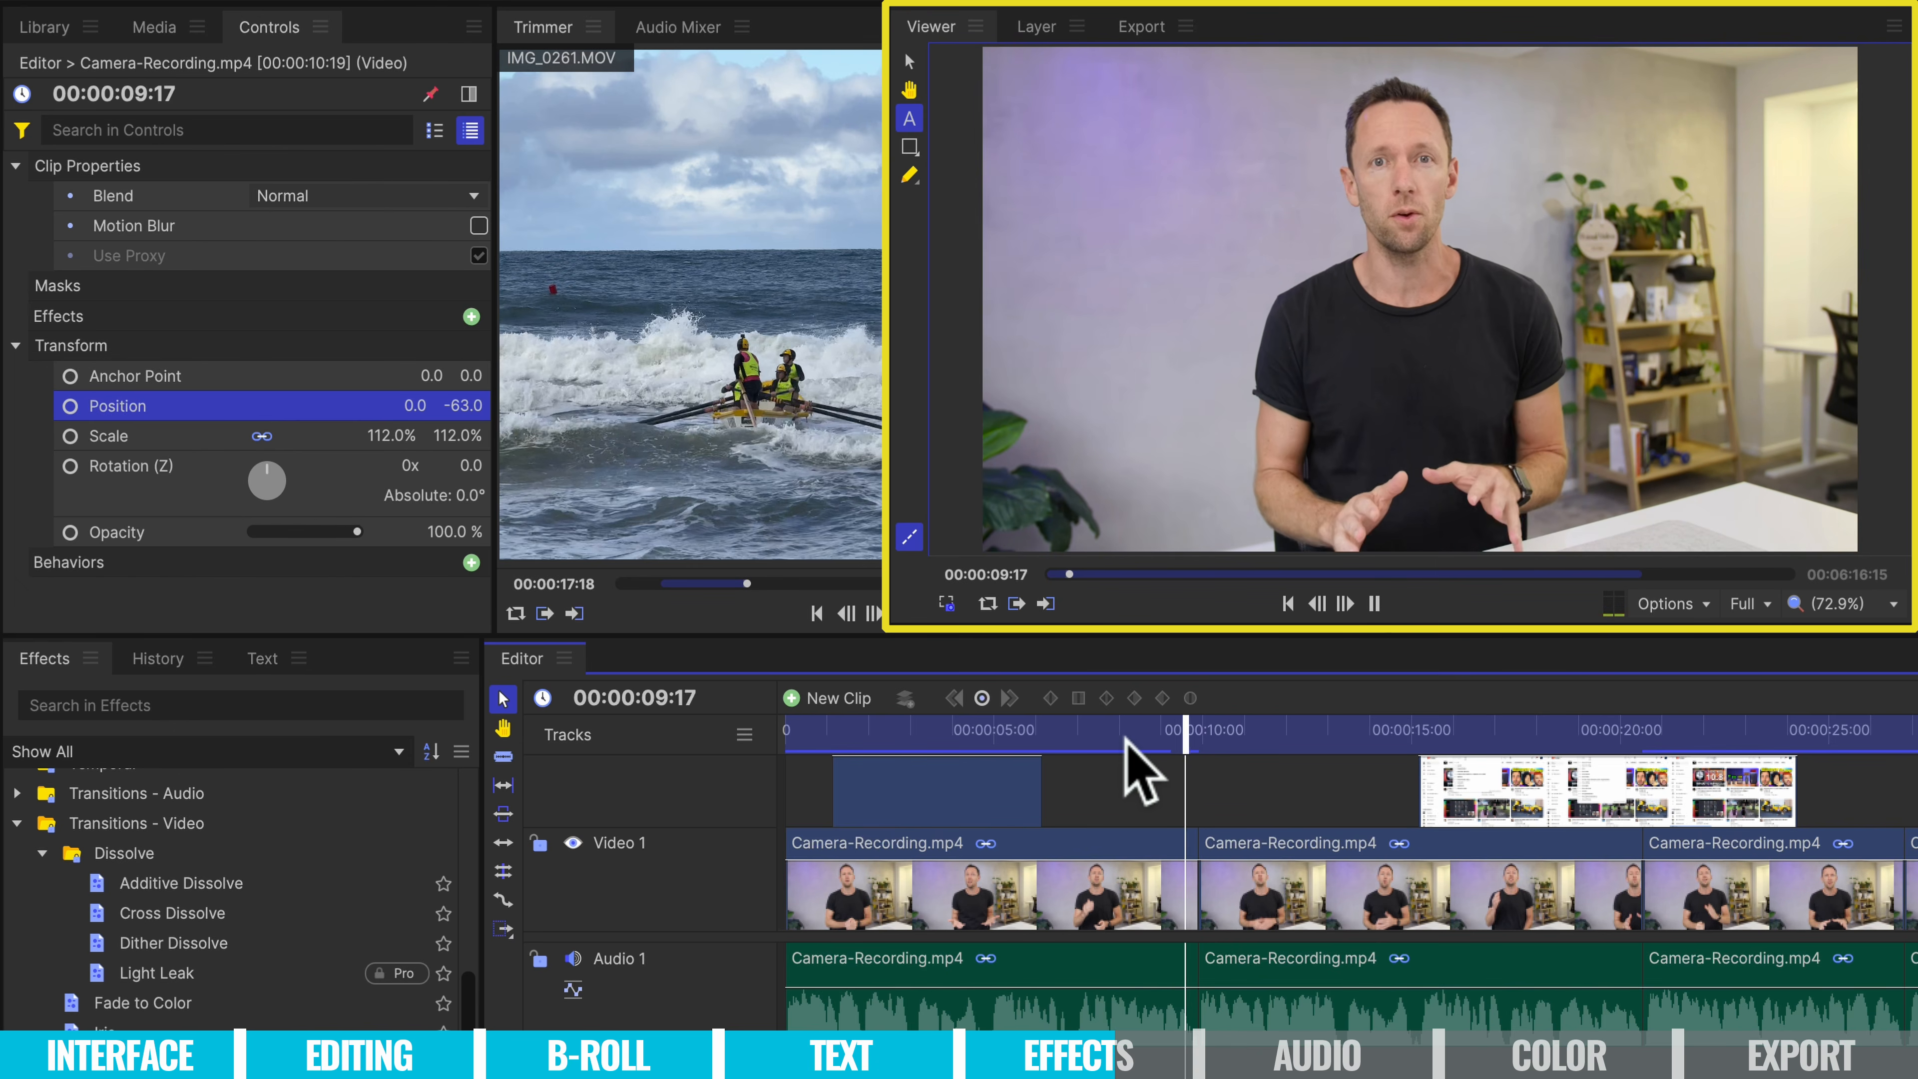
key("space")
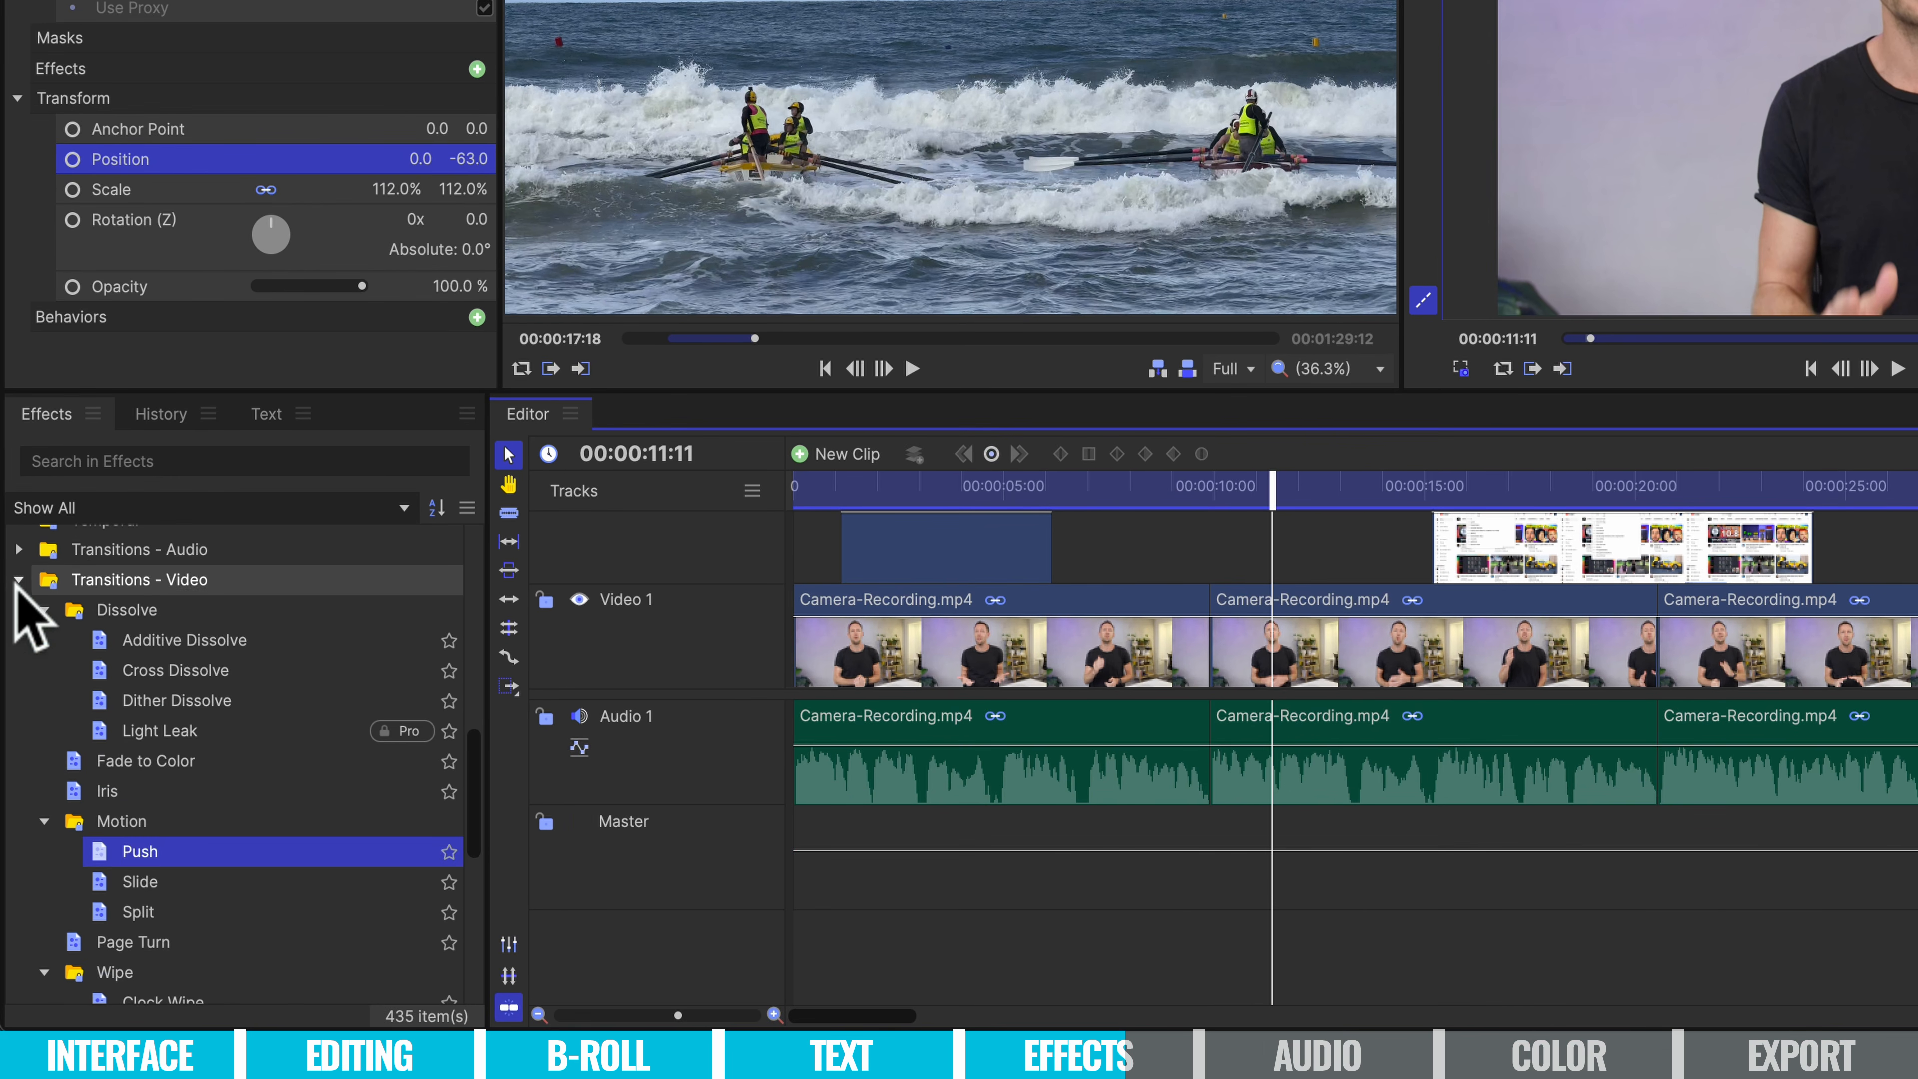
Browse the available effect categories and examine the Video Clean-up effects, including Auto Stabilizer and its licence tier.
left_click(18, 579)
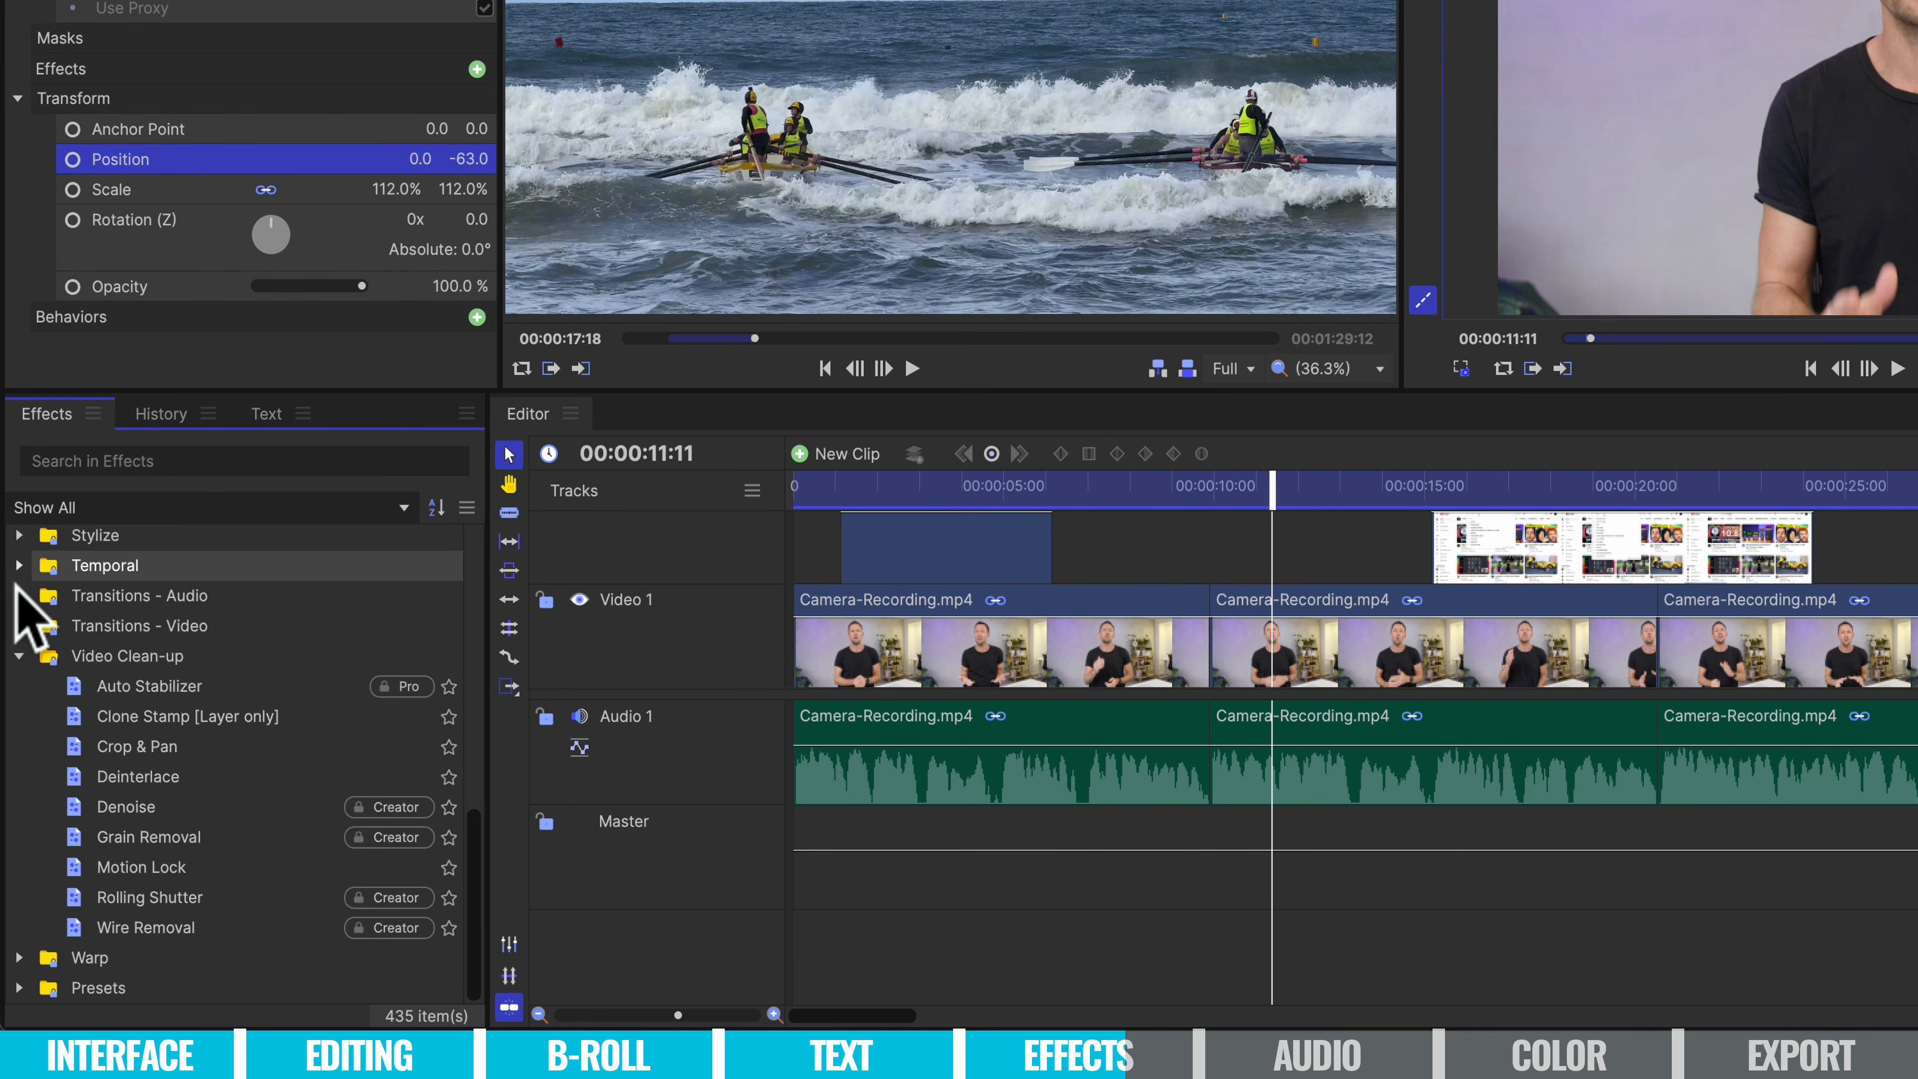
left_click(18, 649)
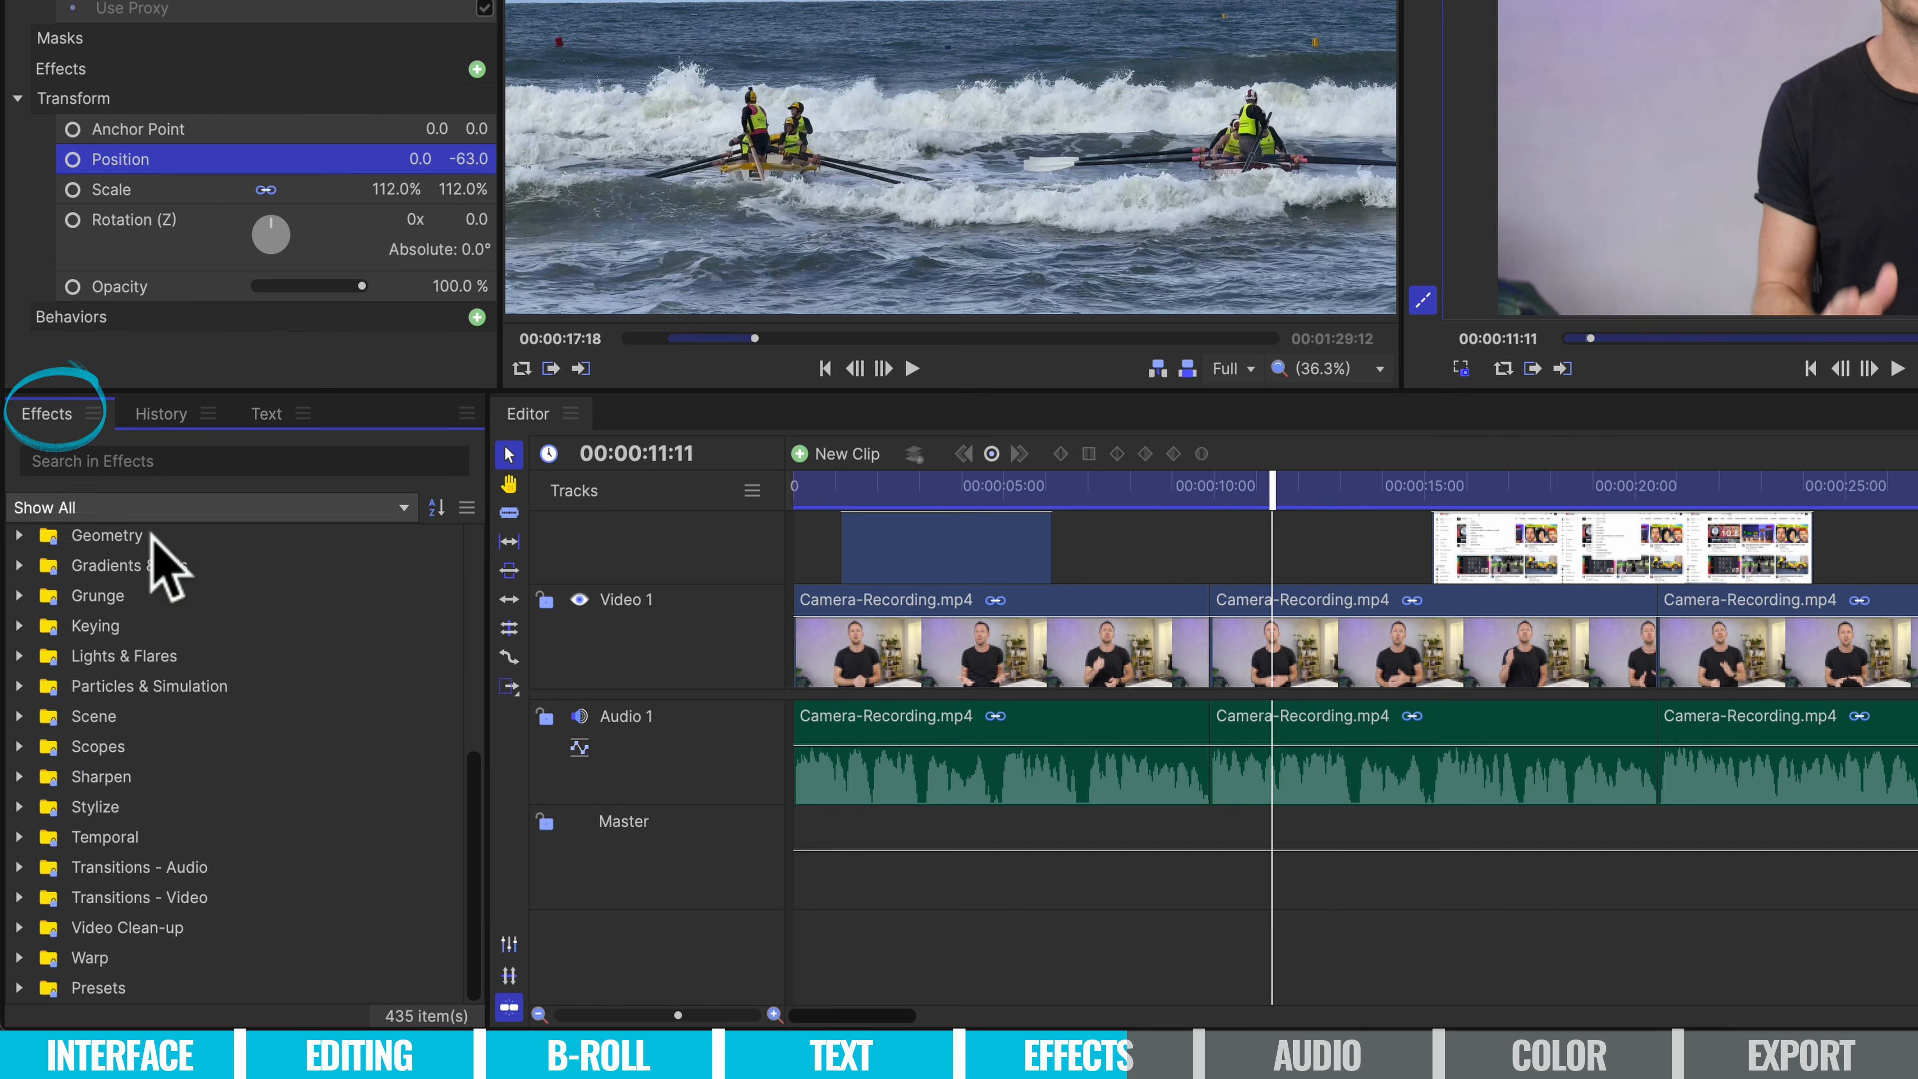
scroll(198, 710, "up", 3)
scroll(195, 723, "up", 11)
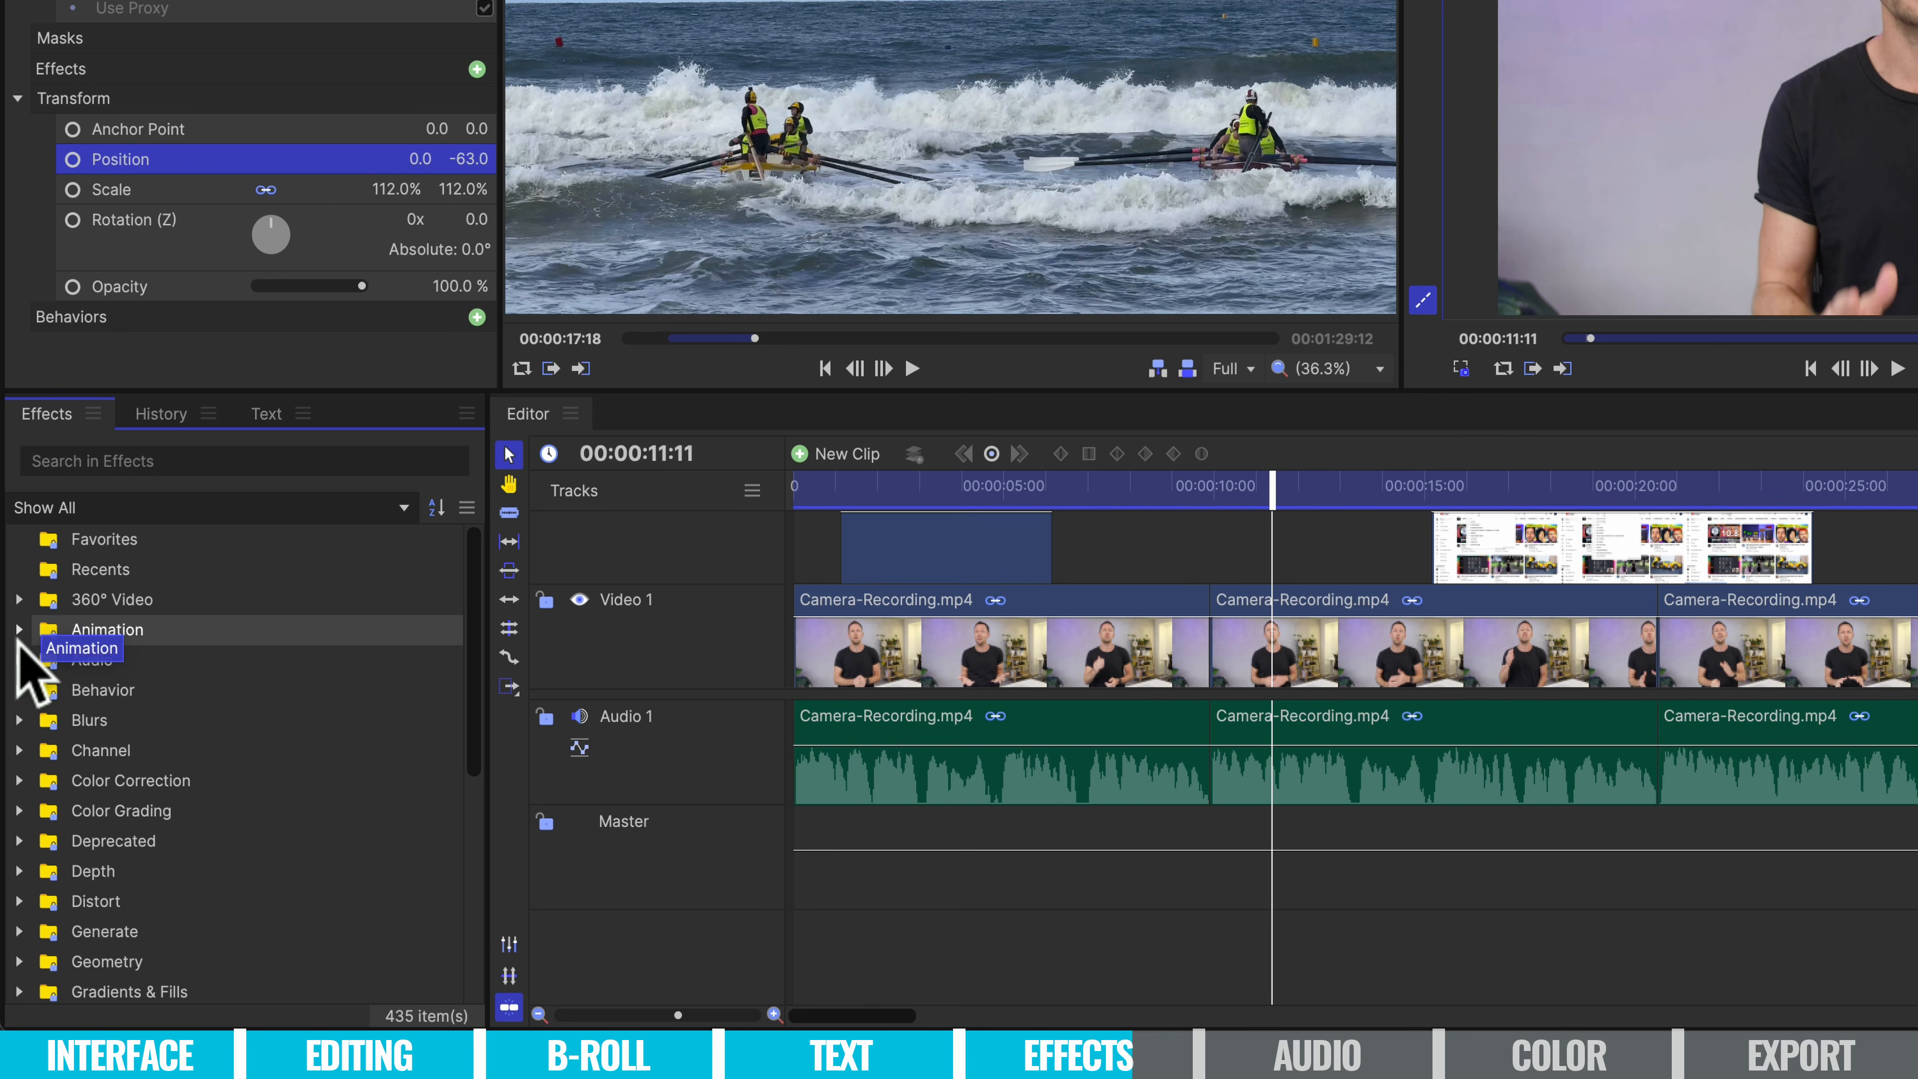
scroll(428, 891, "down", 14)
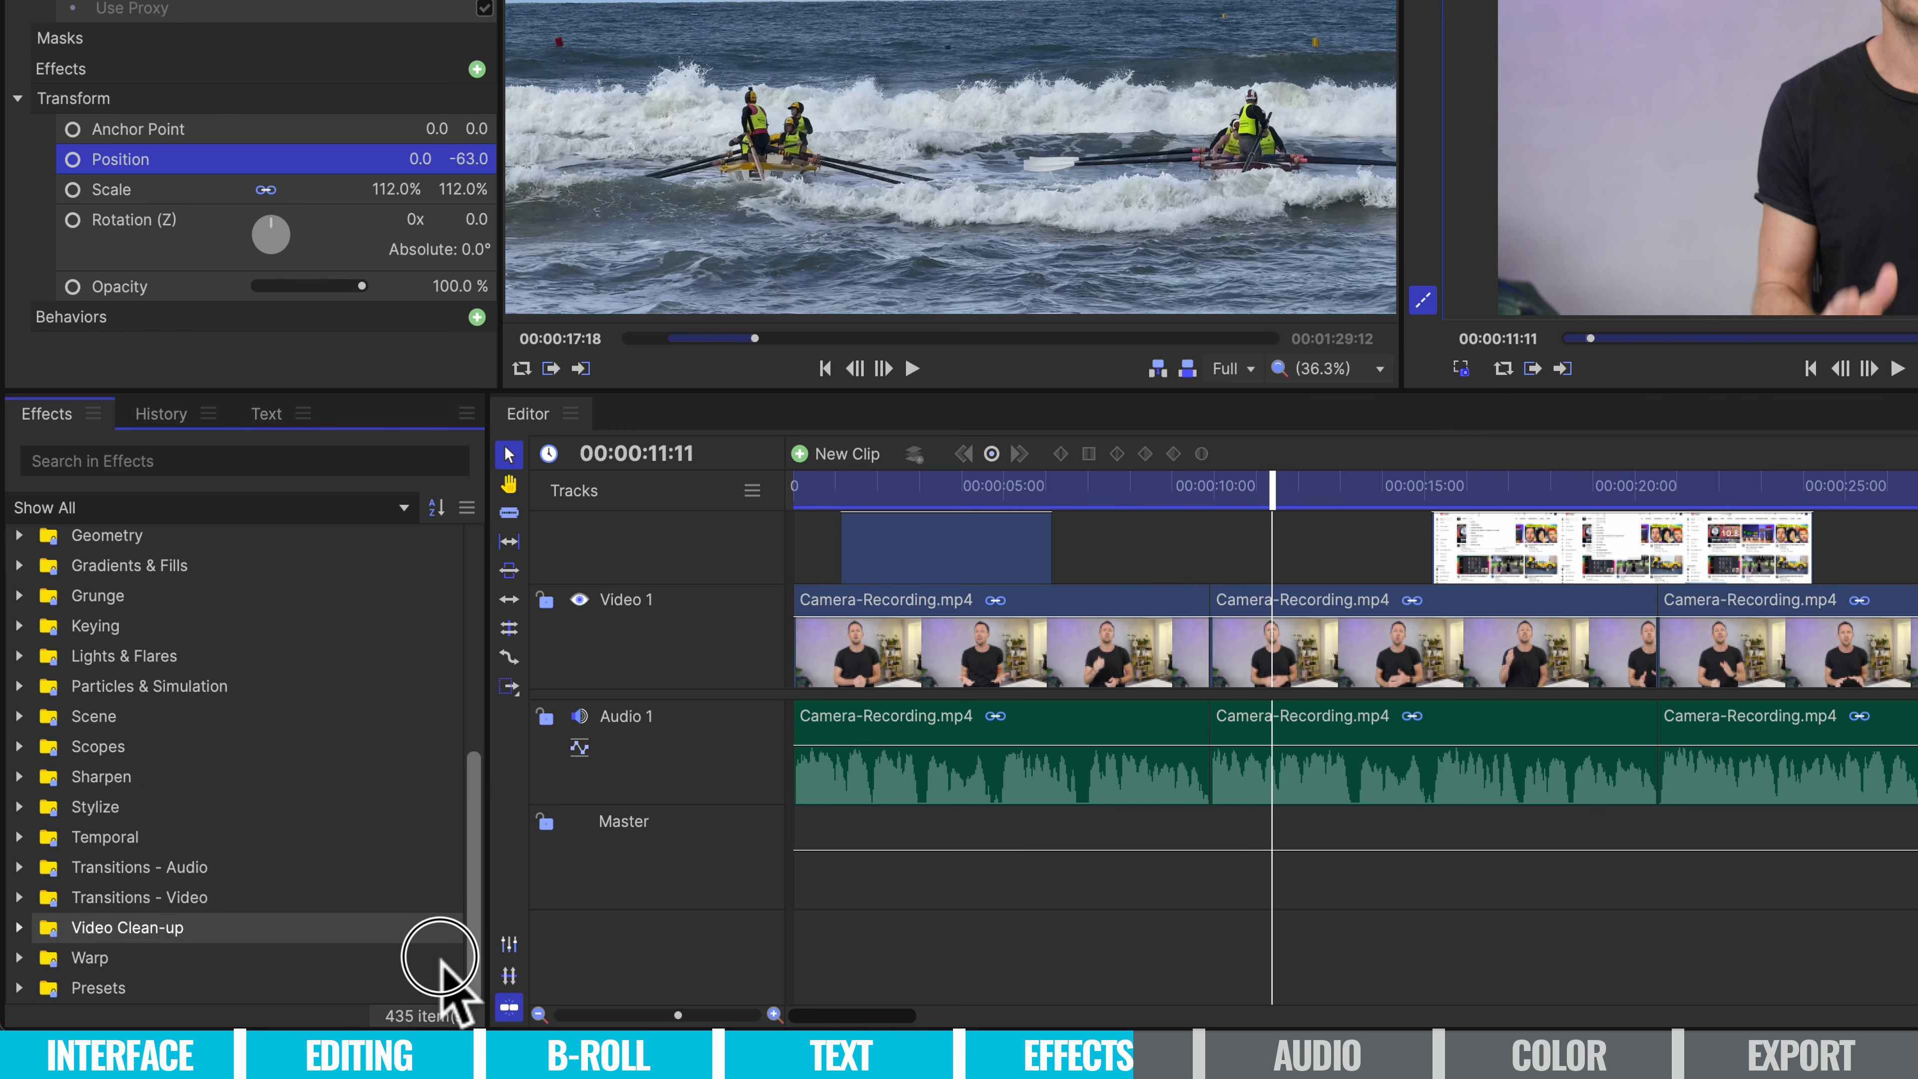
left_click(19, 927)
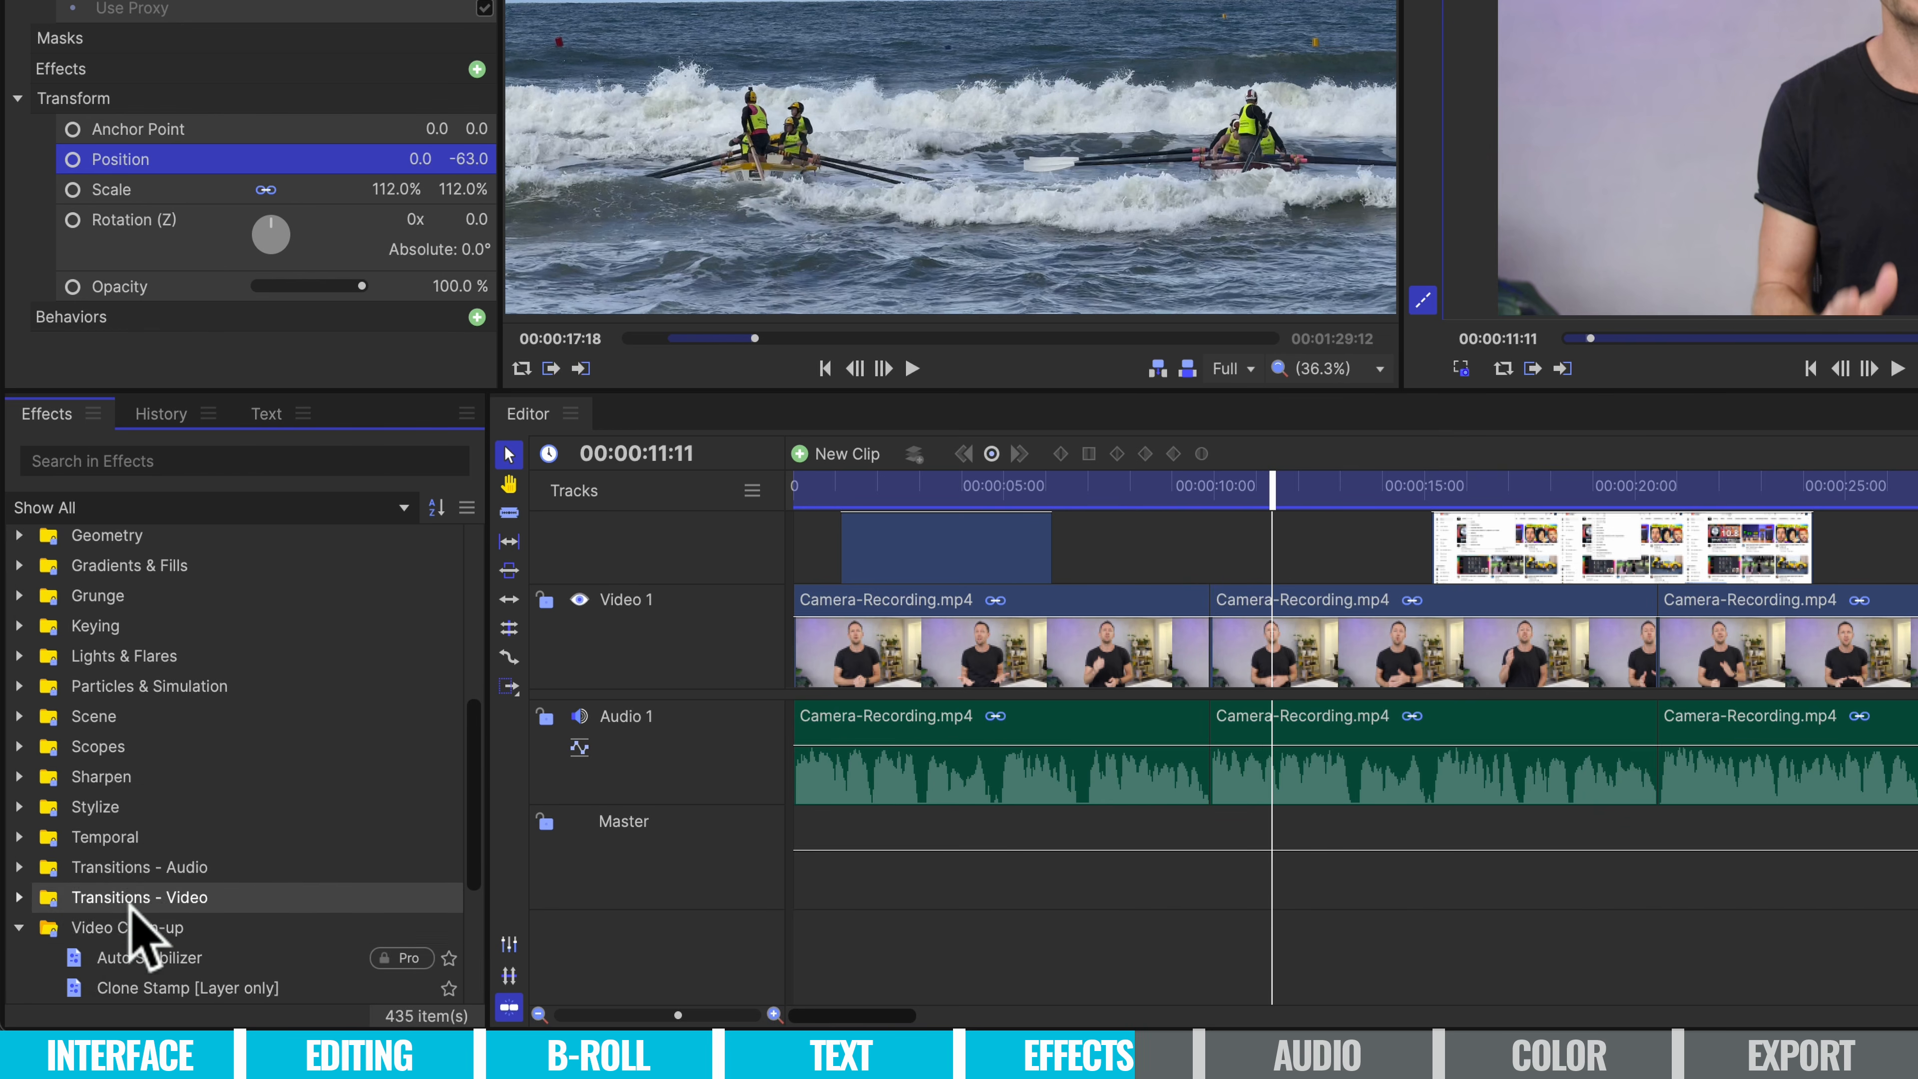
scroll(140, 906, "down", 3)
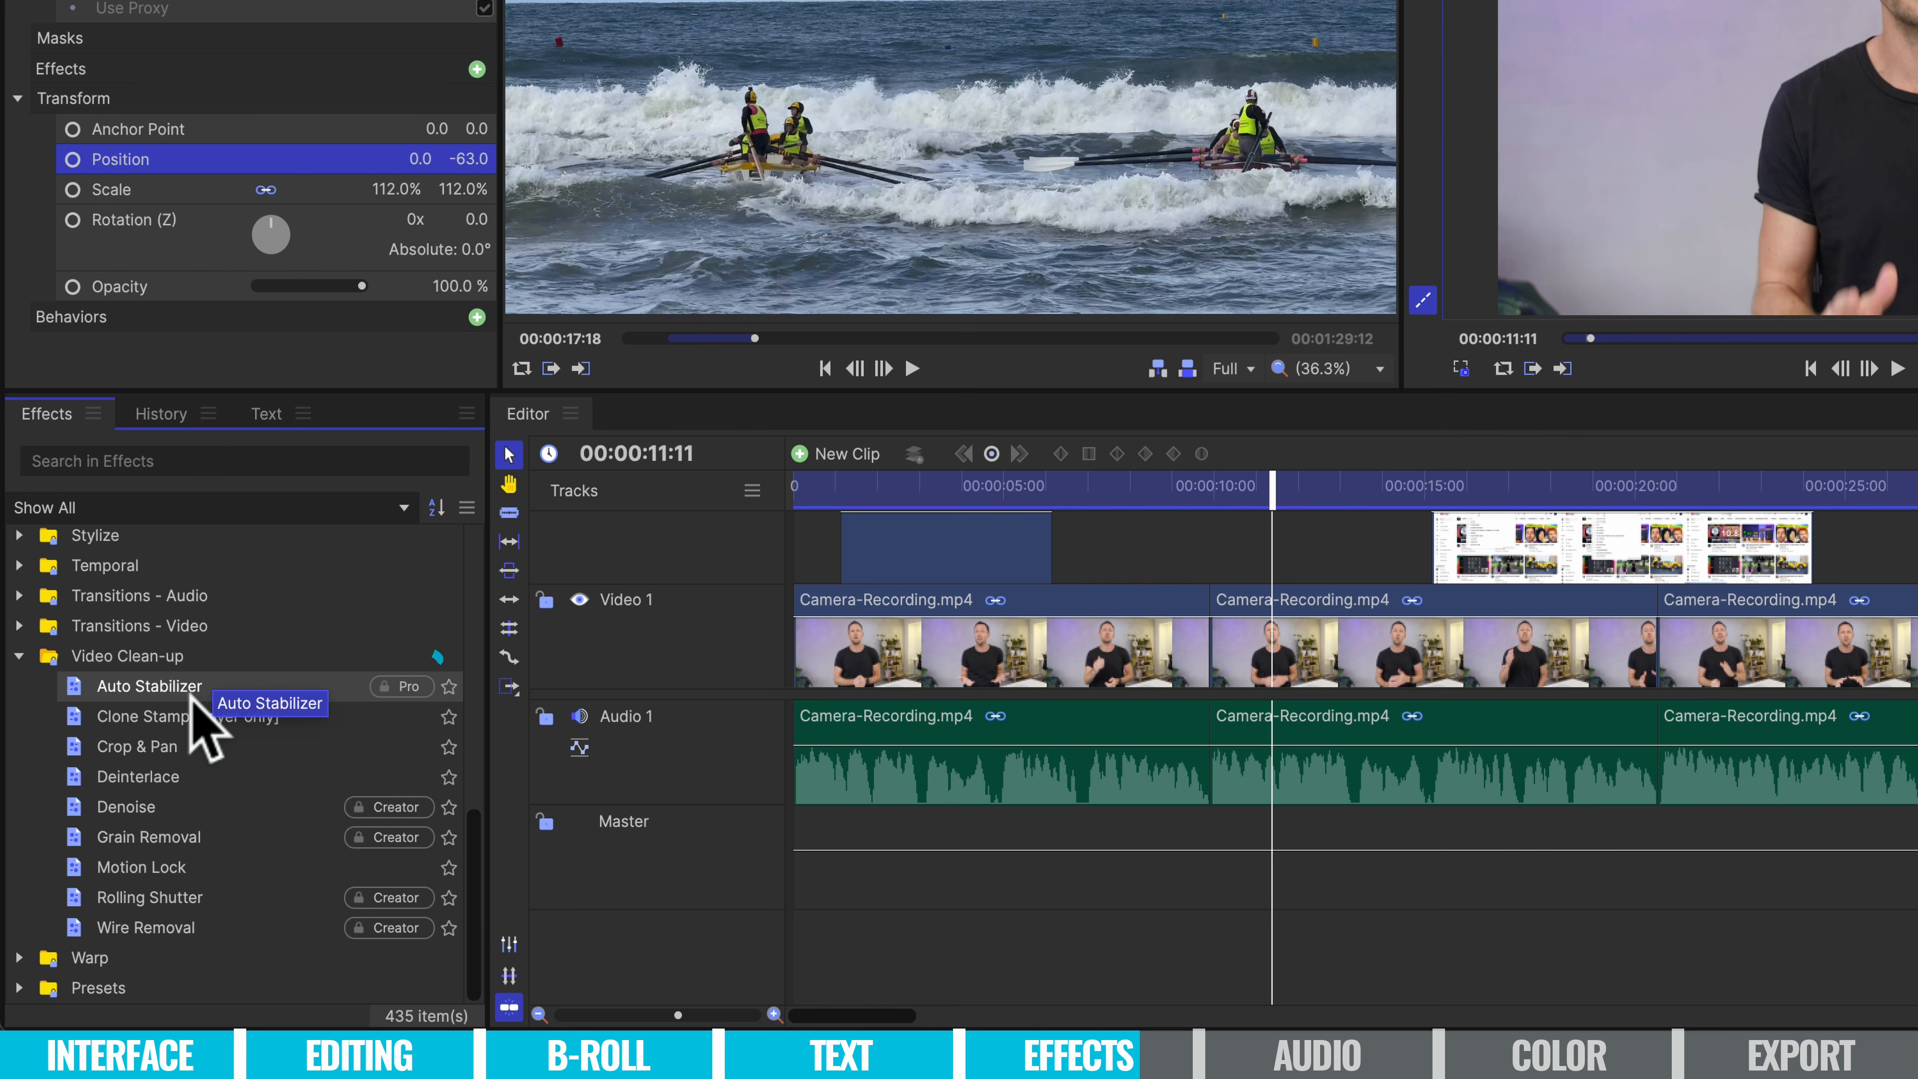
mouse_move(413, 685)
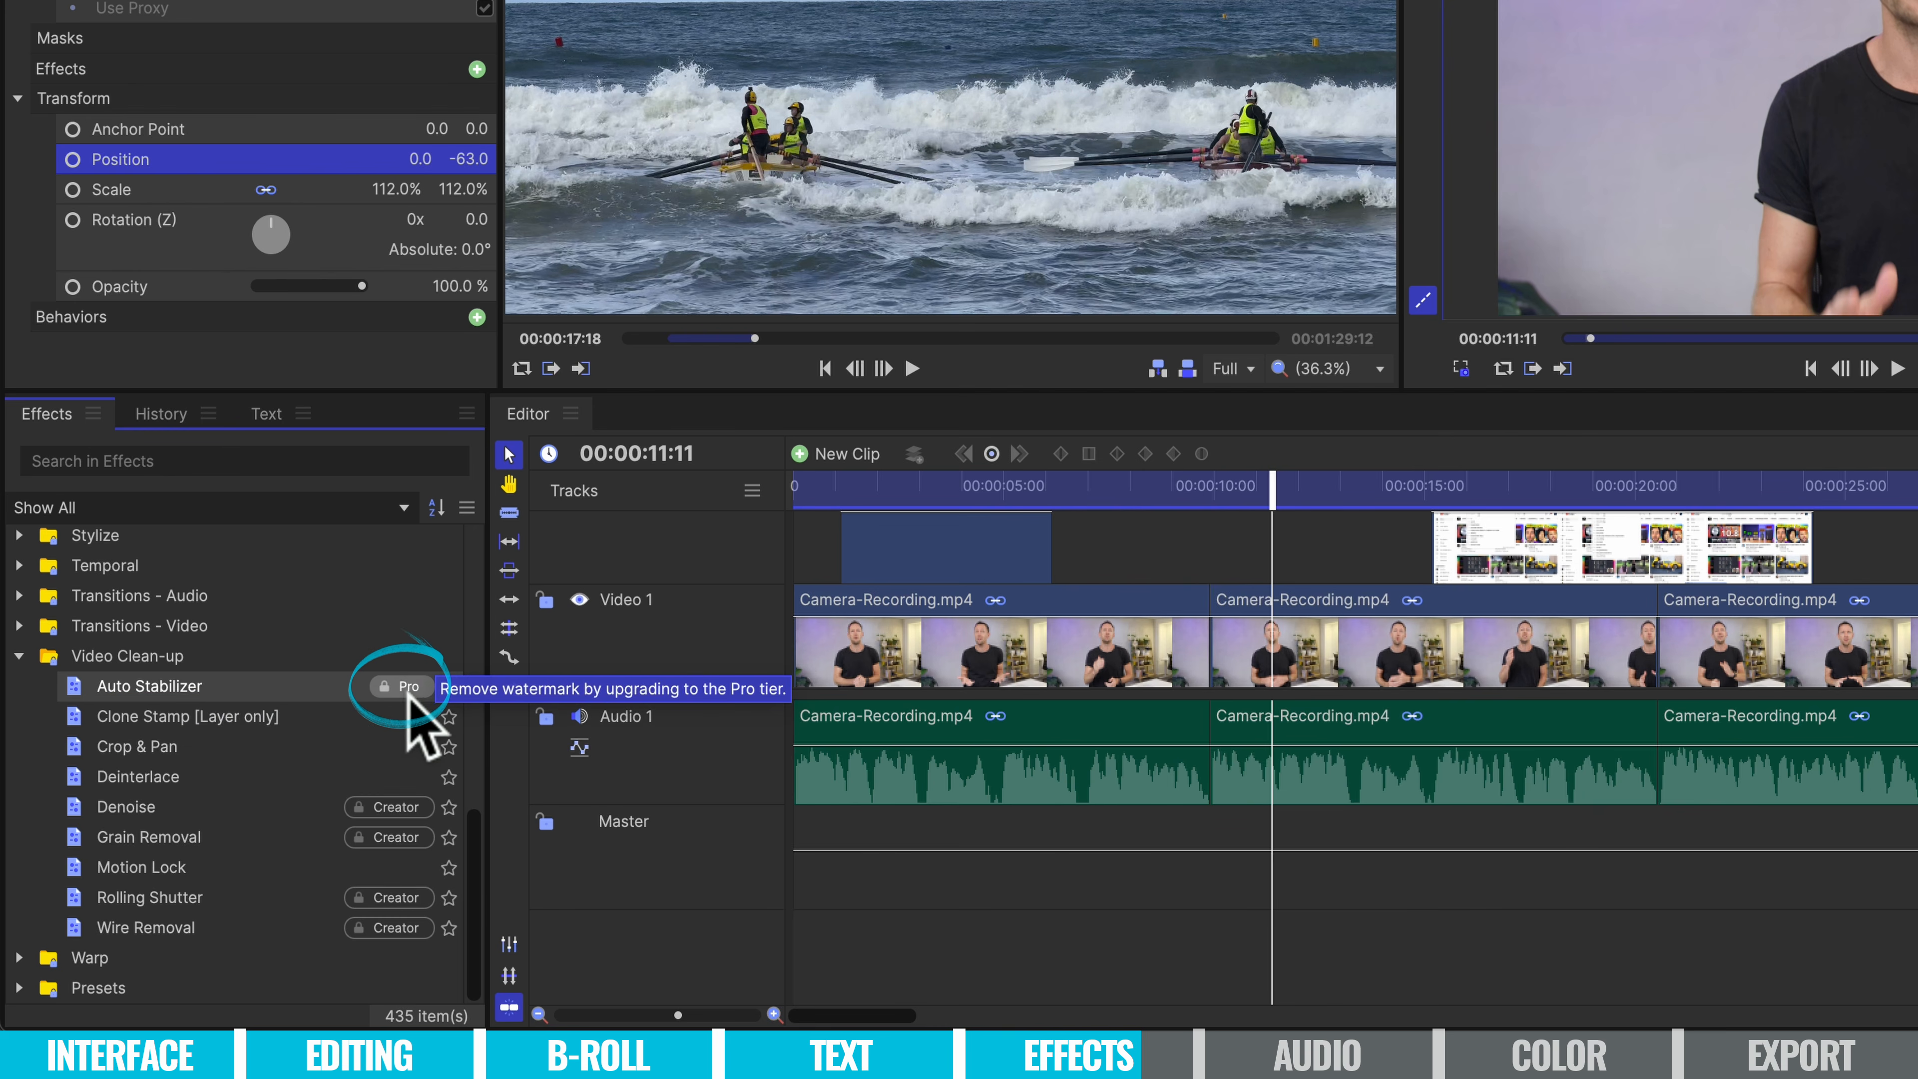
scroll(413, 685, "up", 2)
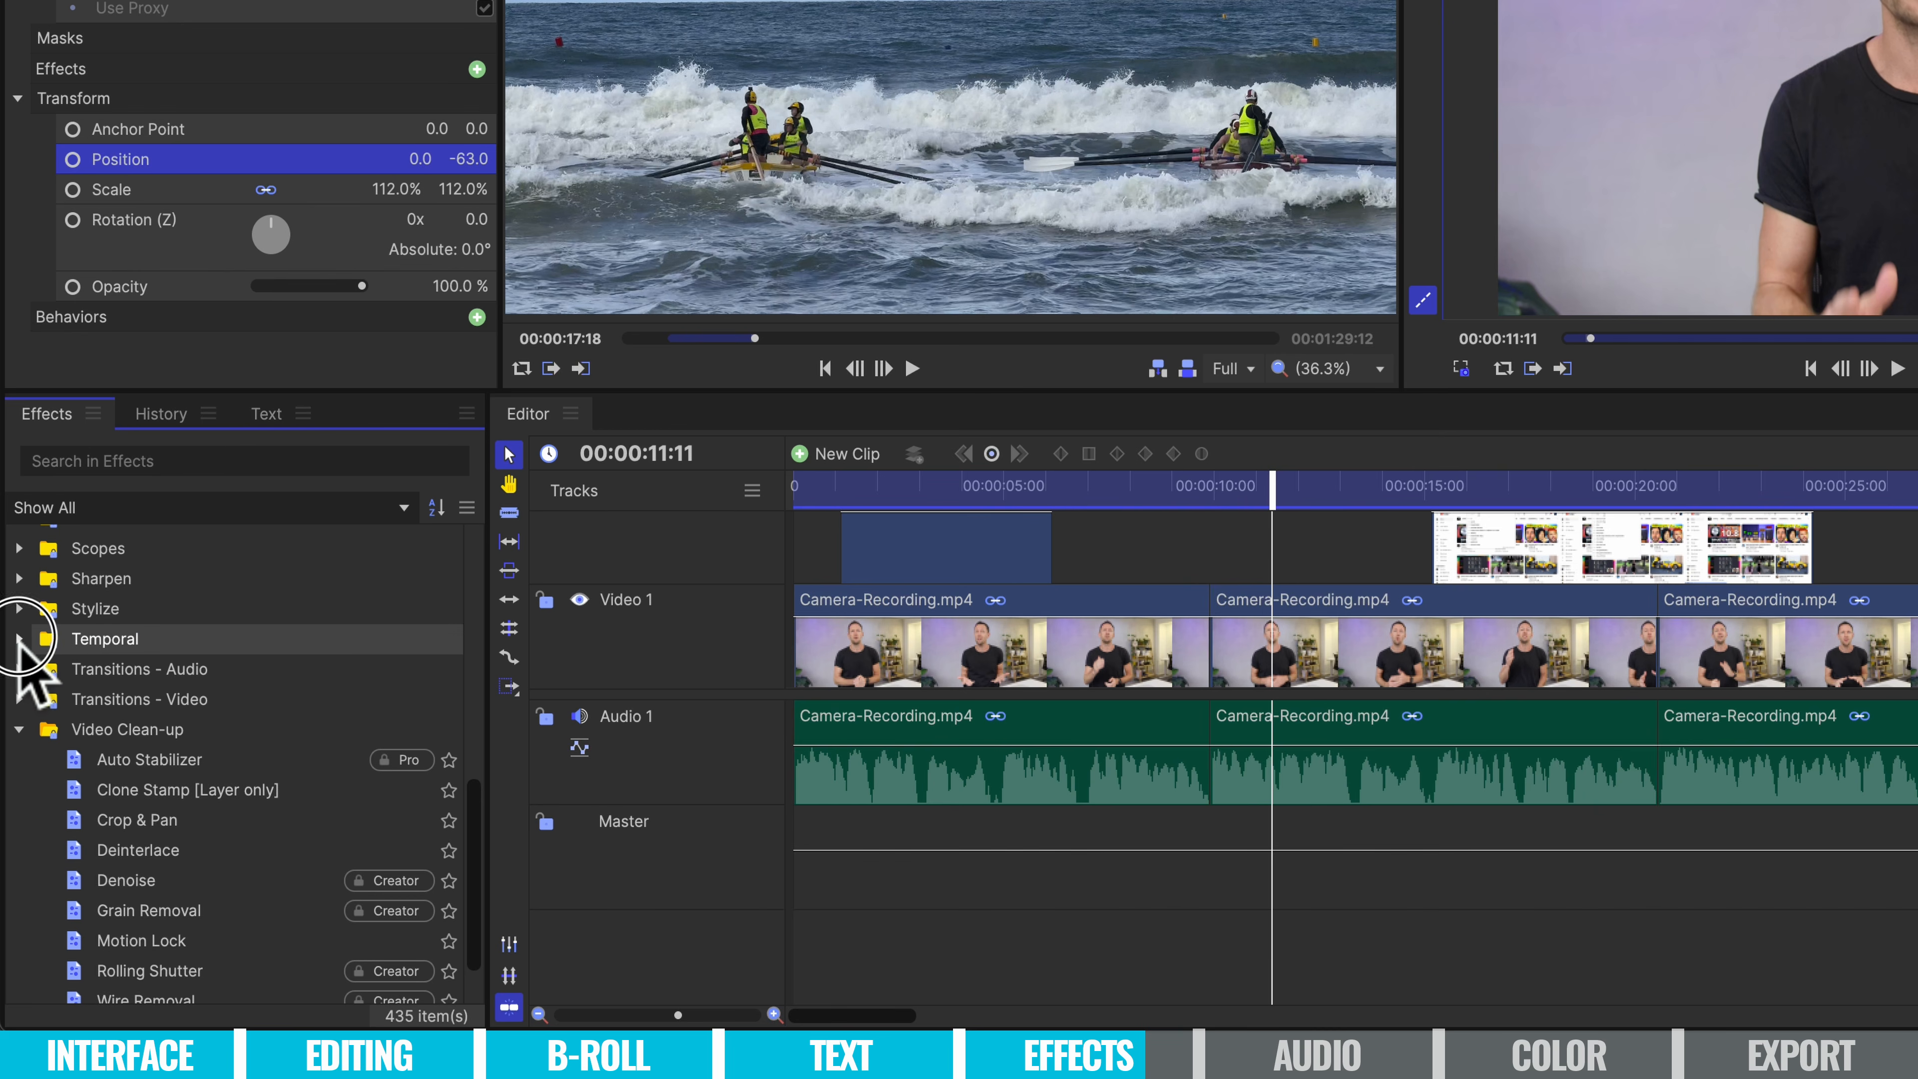
Preview the IMG_0261.MOV B-roll clip on Video 2 and apply the Time Reverse effect from the Temporal category to it.
left_click(19, 639)
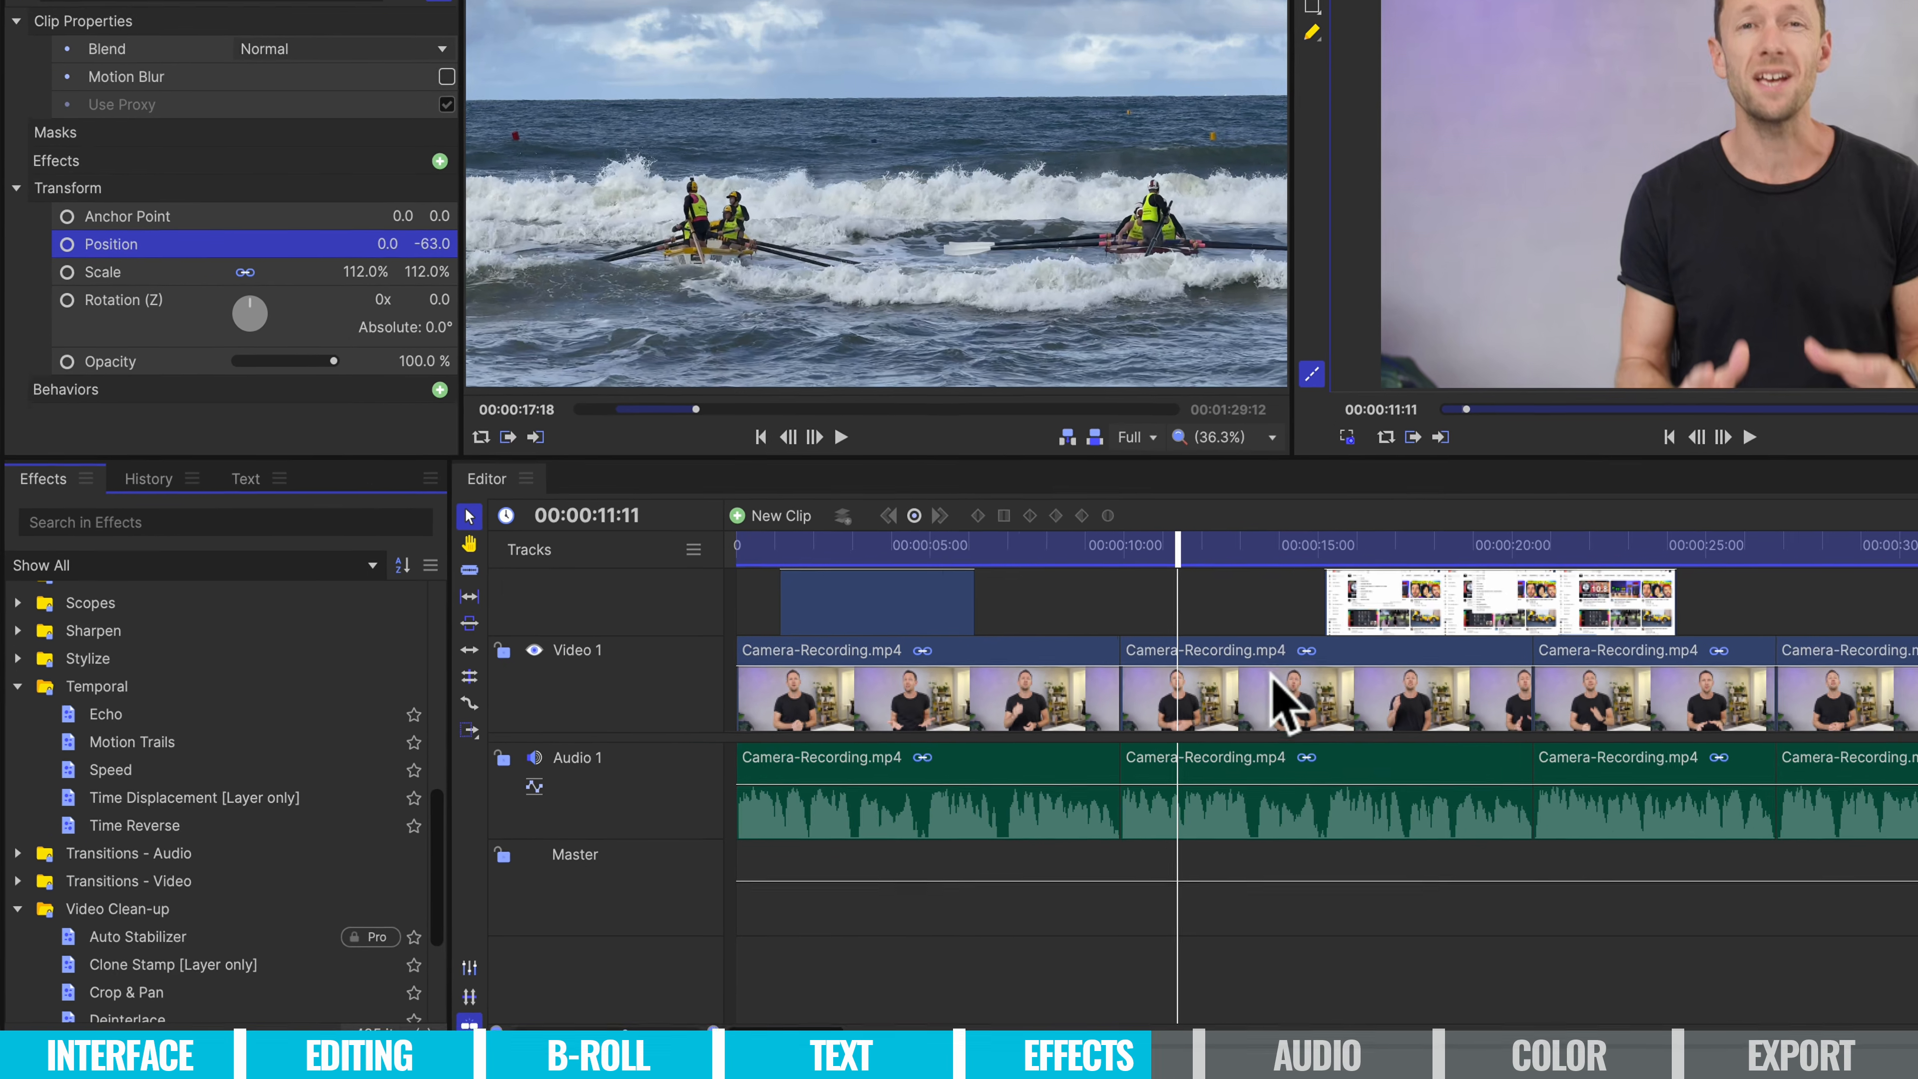
scroll(920, 827, "right", 8)
scroll(849, 635, "right", 10)
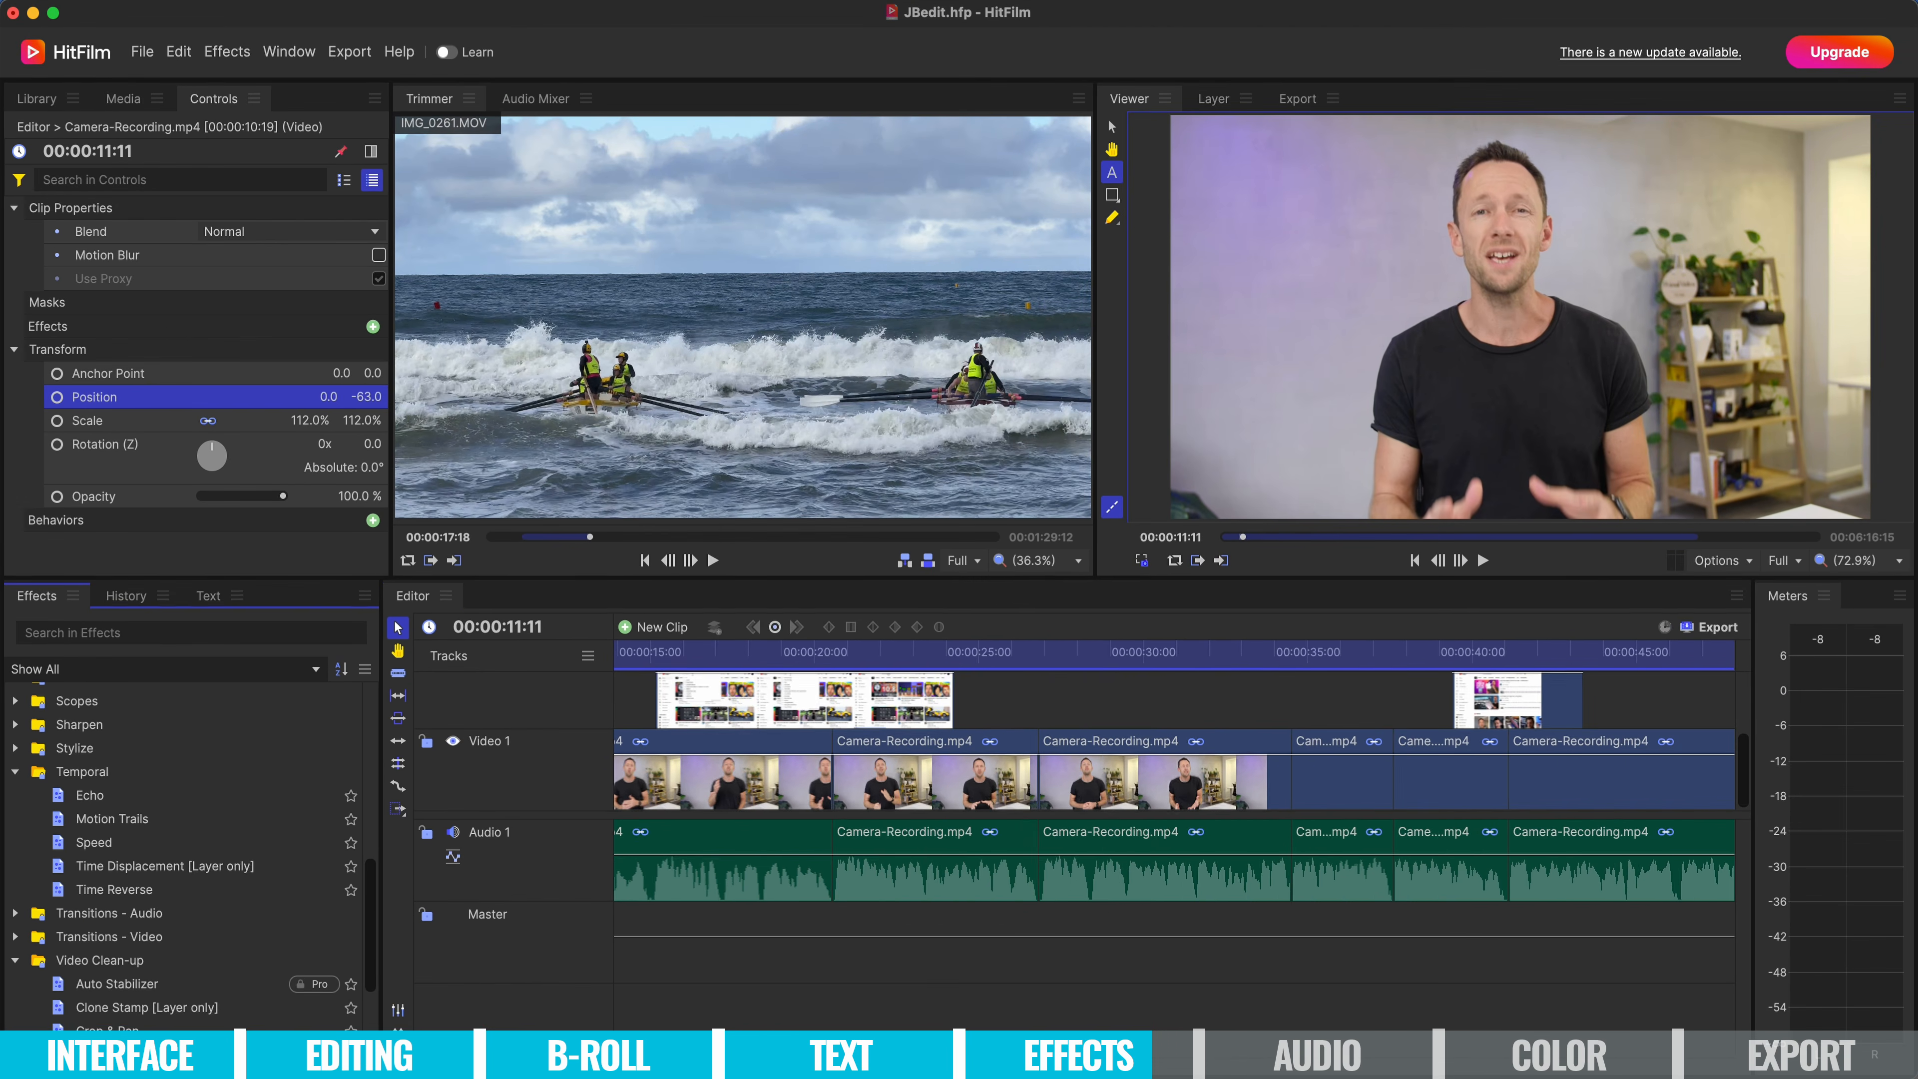
left_click(837, 657)
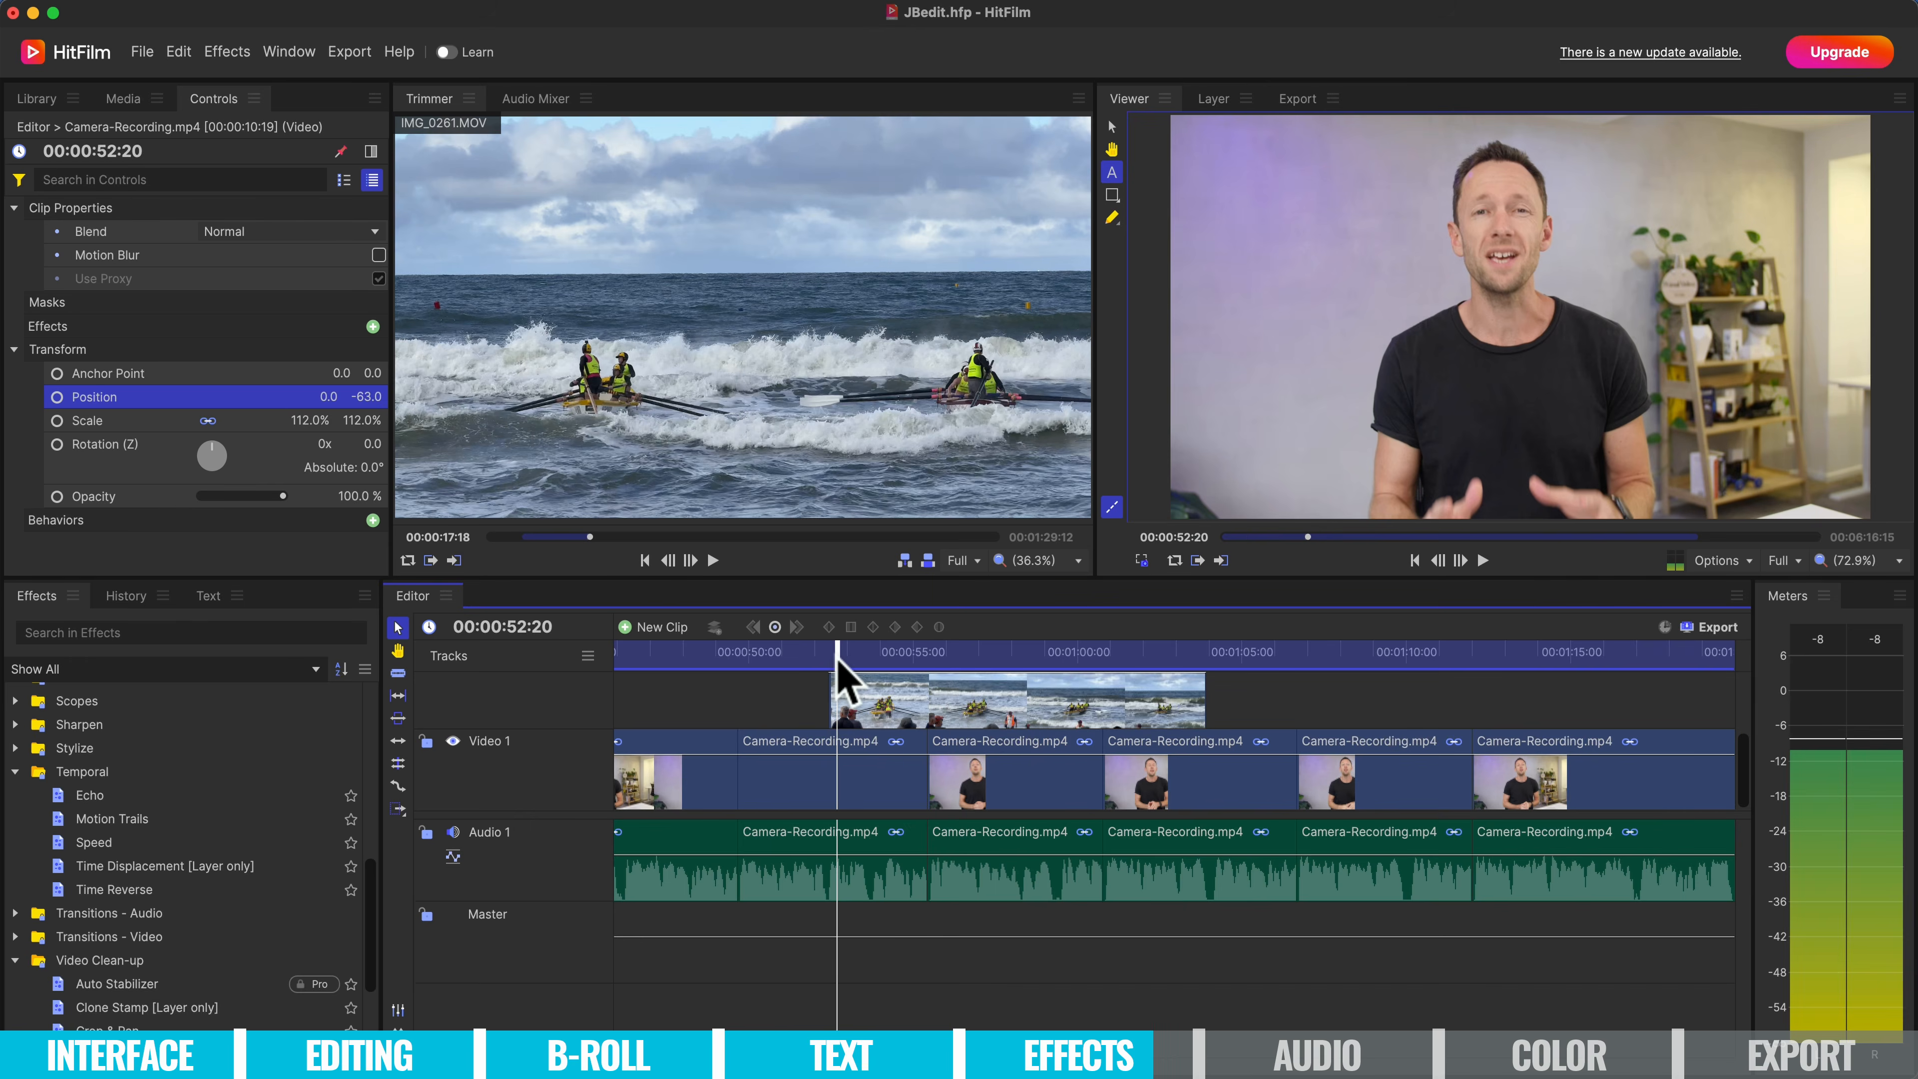
key("space")
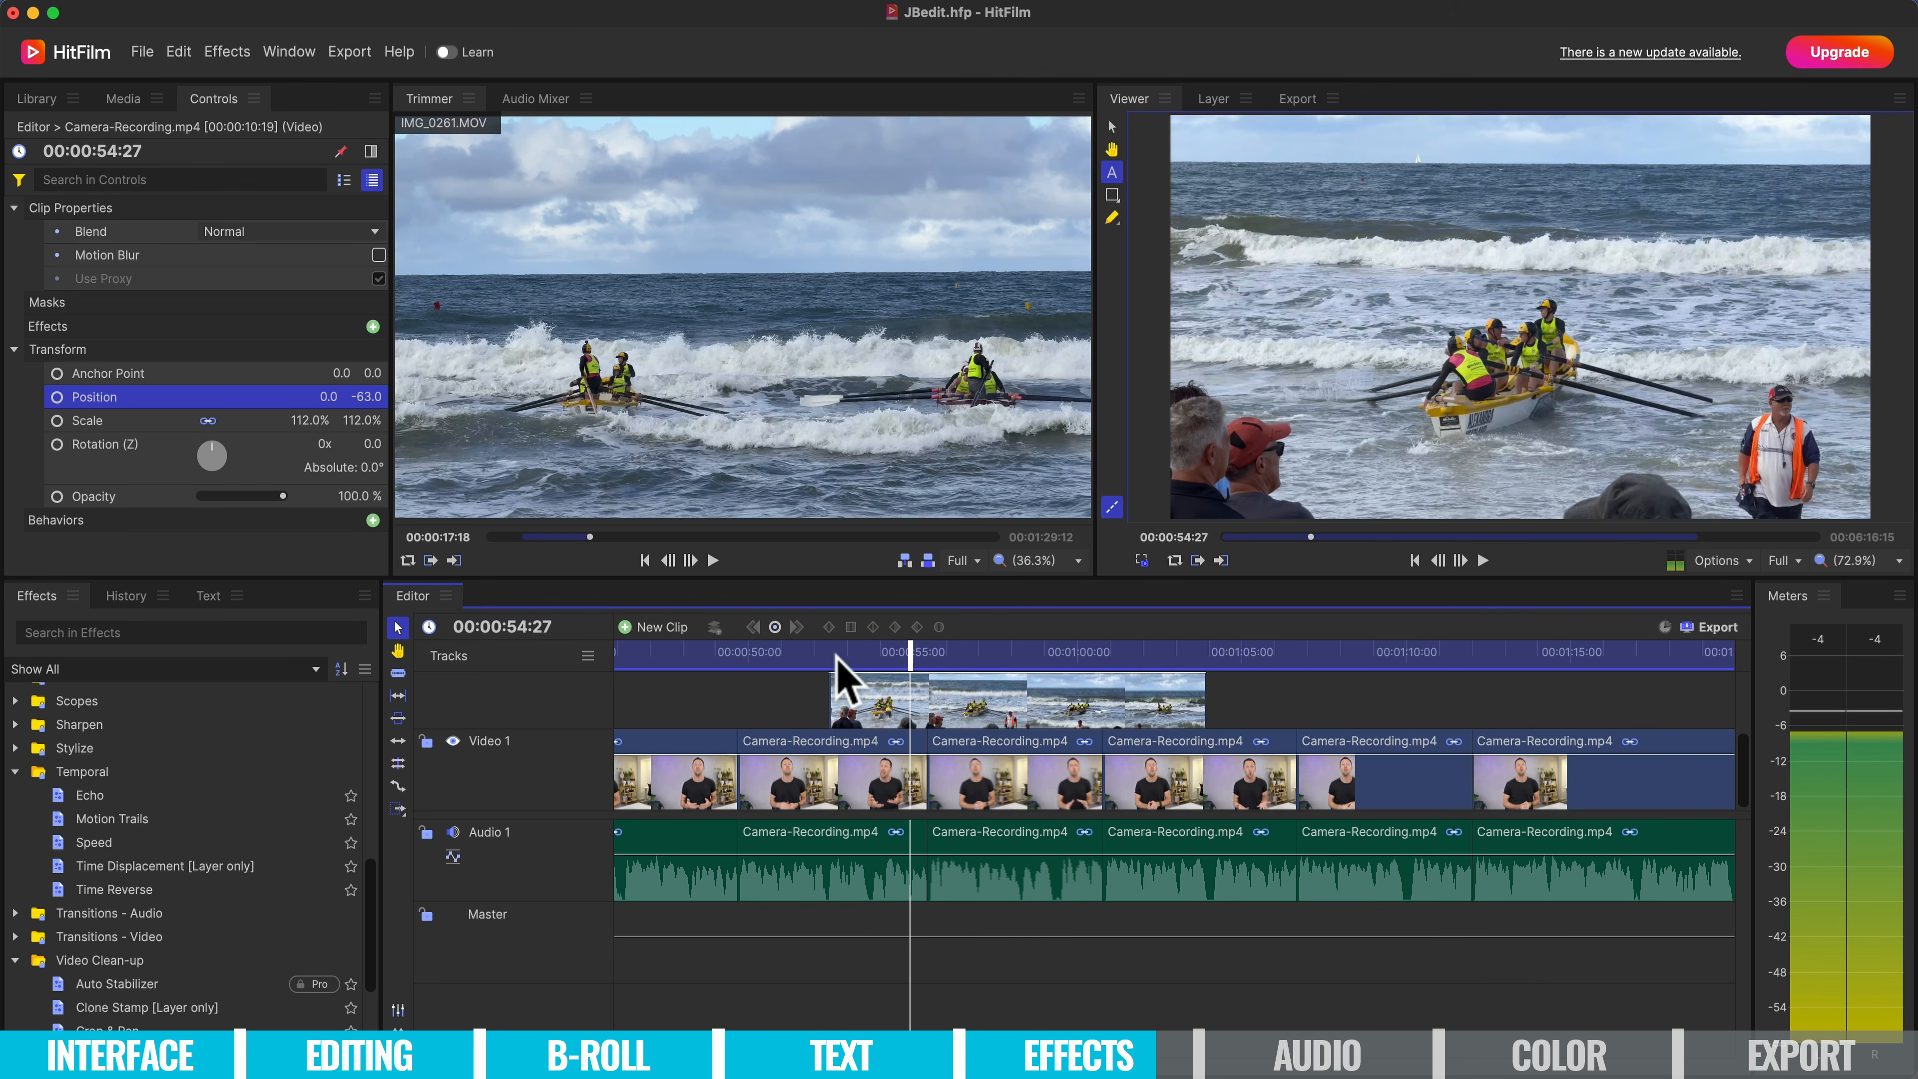
left_click_drag(64, 895, 919, 757)
Play the reversed IMG_0261.MOV clip from near its beginning.
left_click(841, 654)
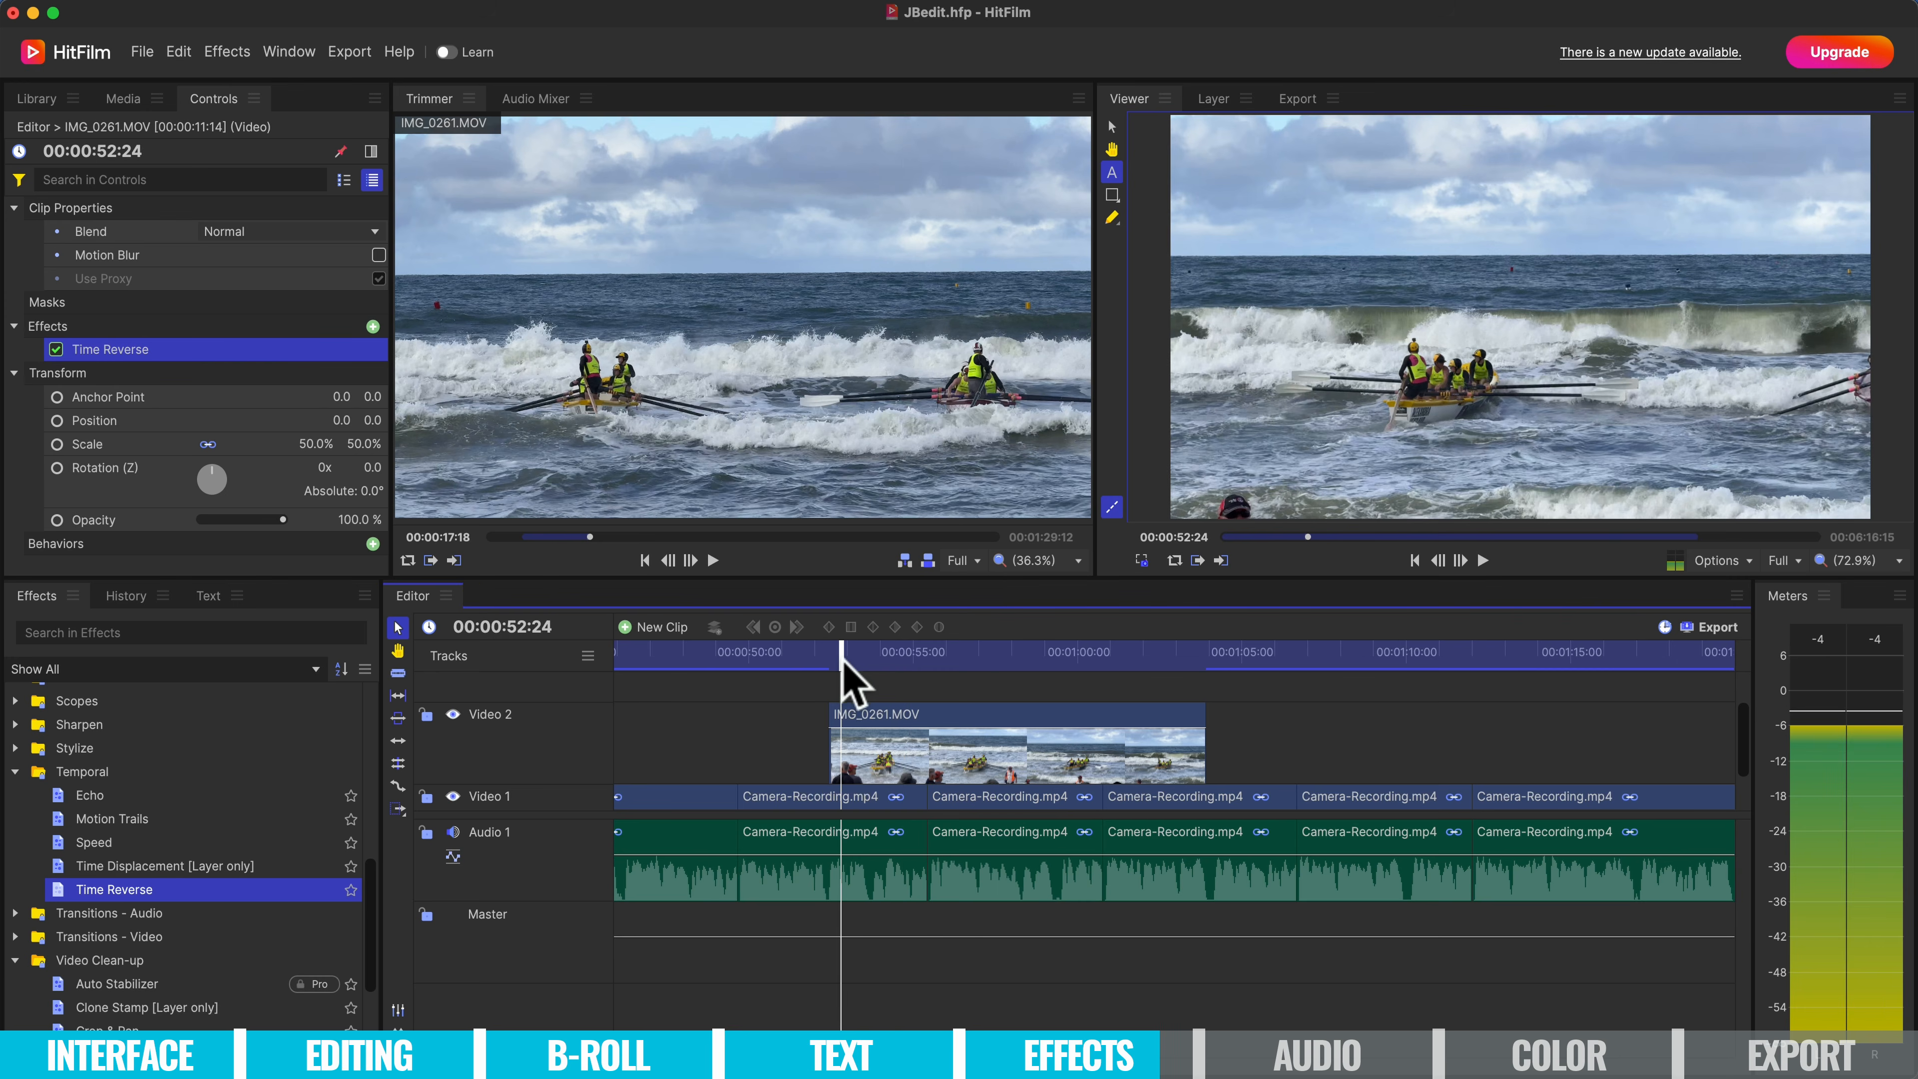
key("space")
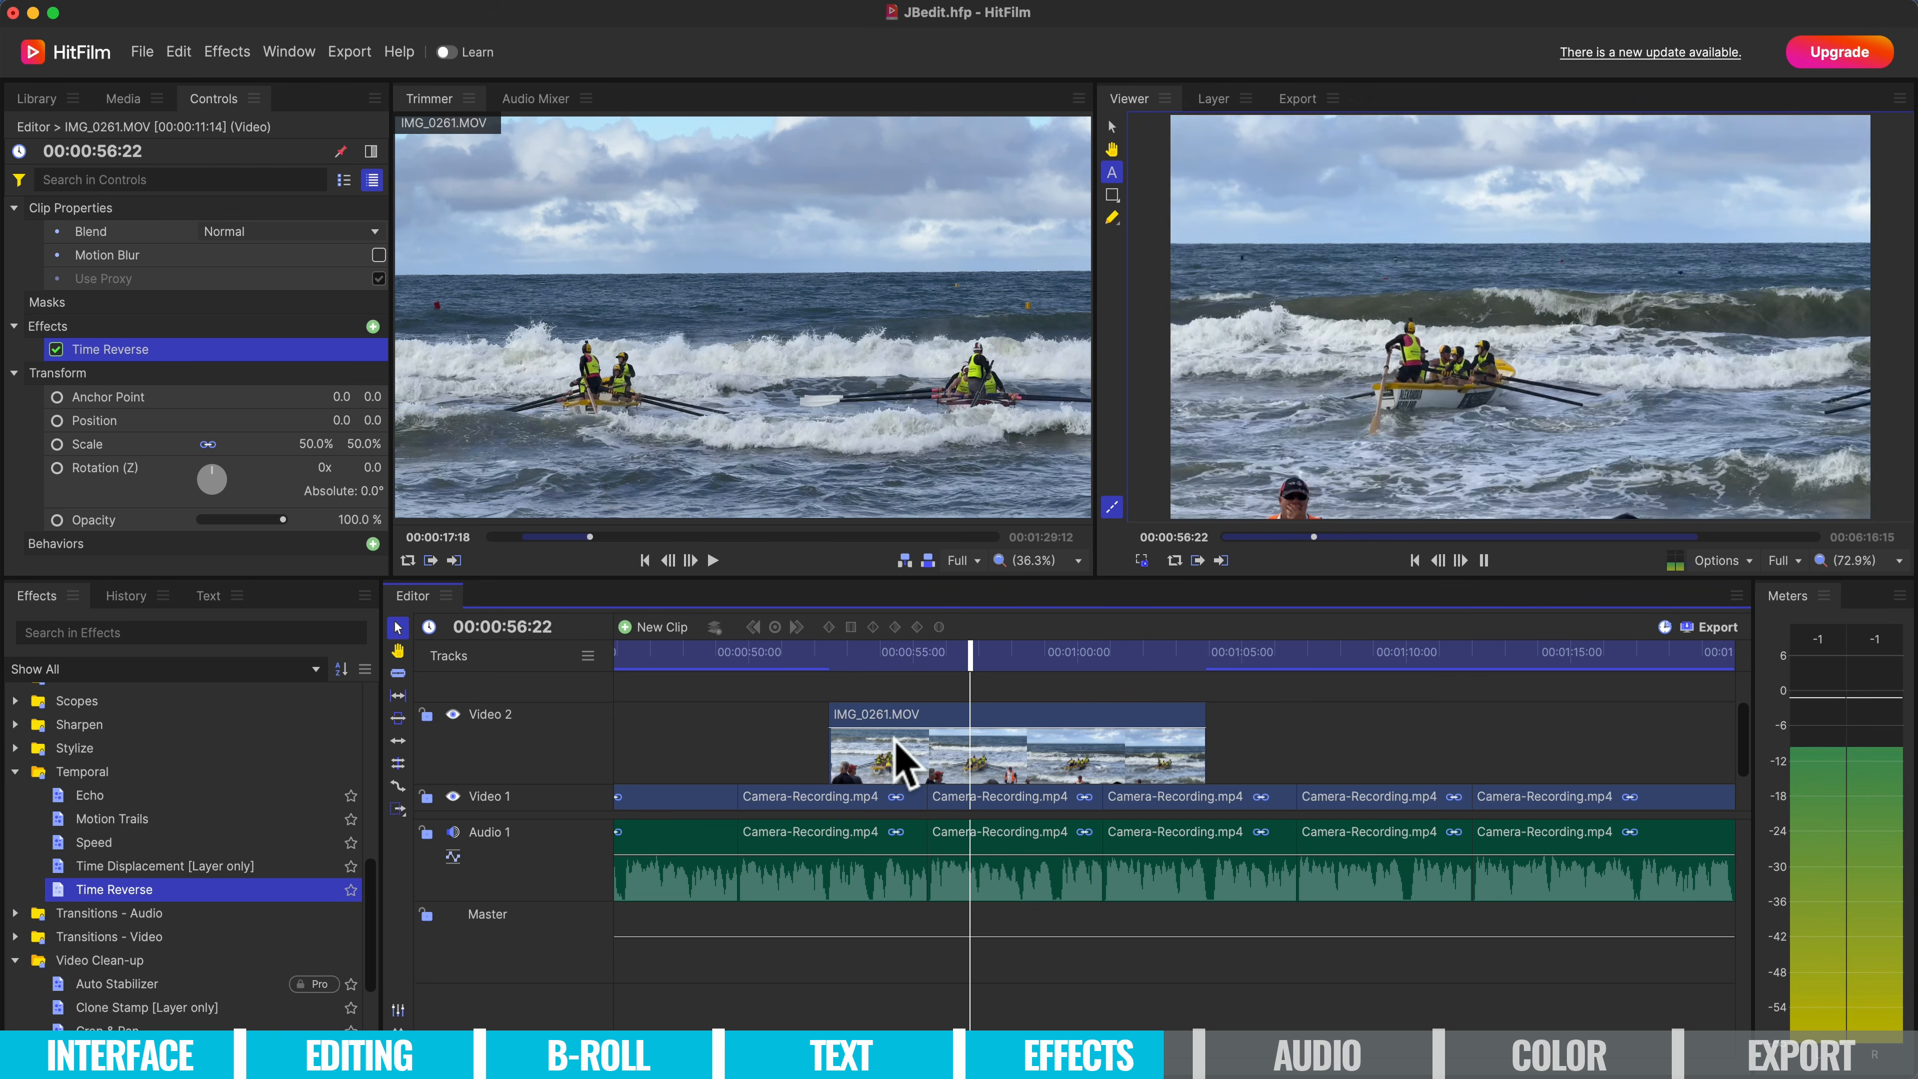
key("space")
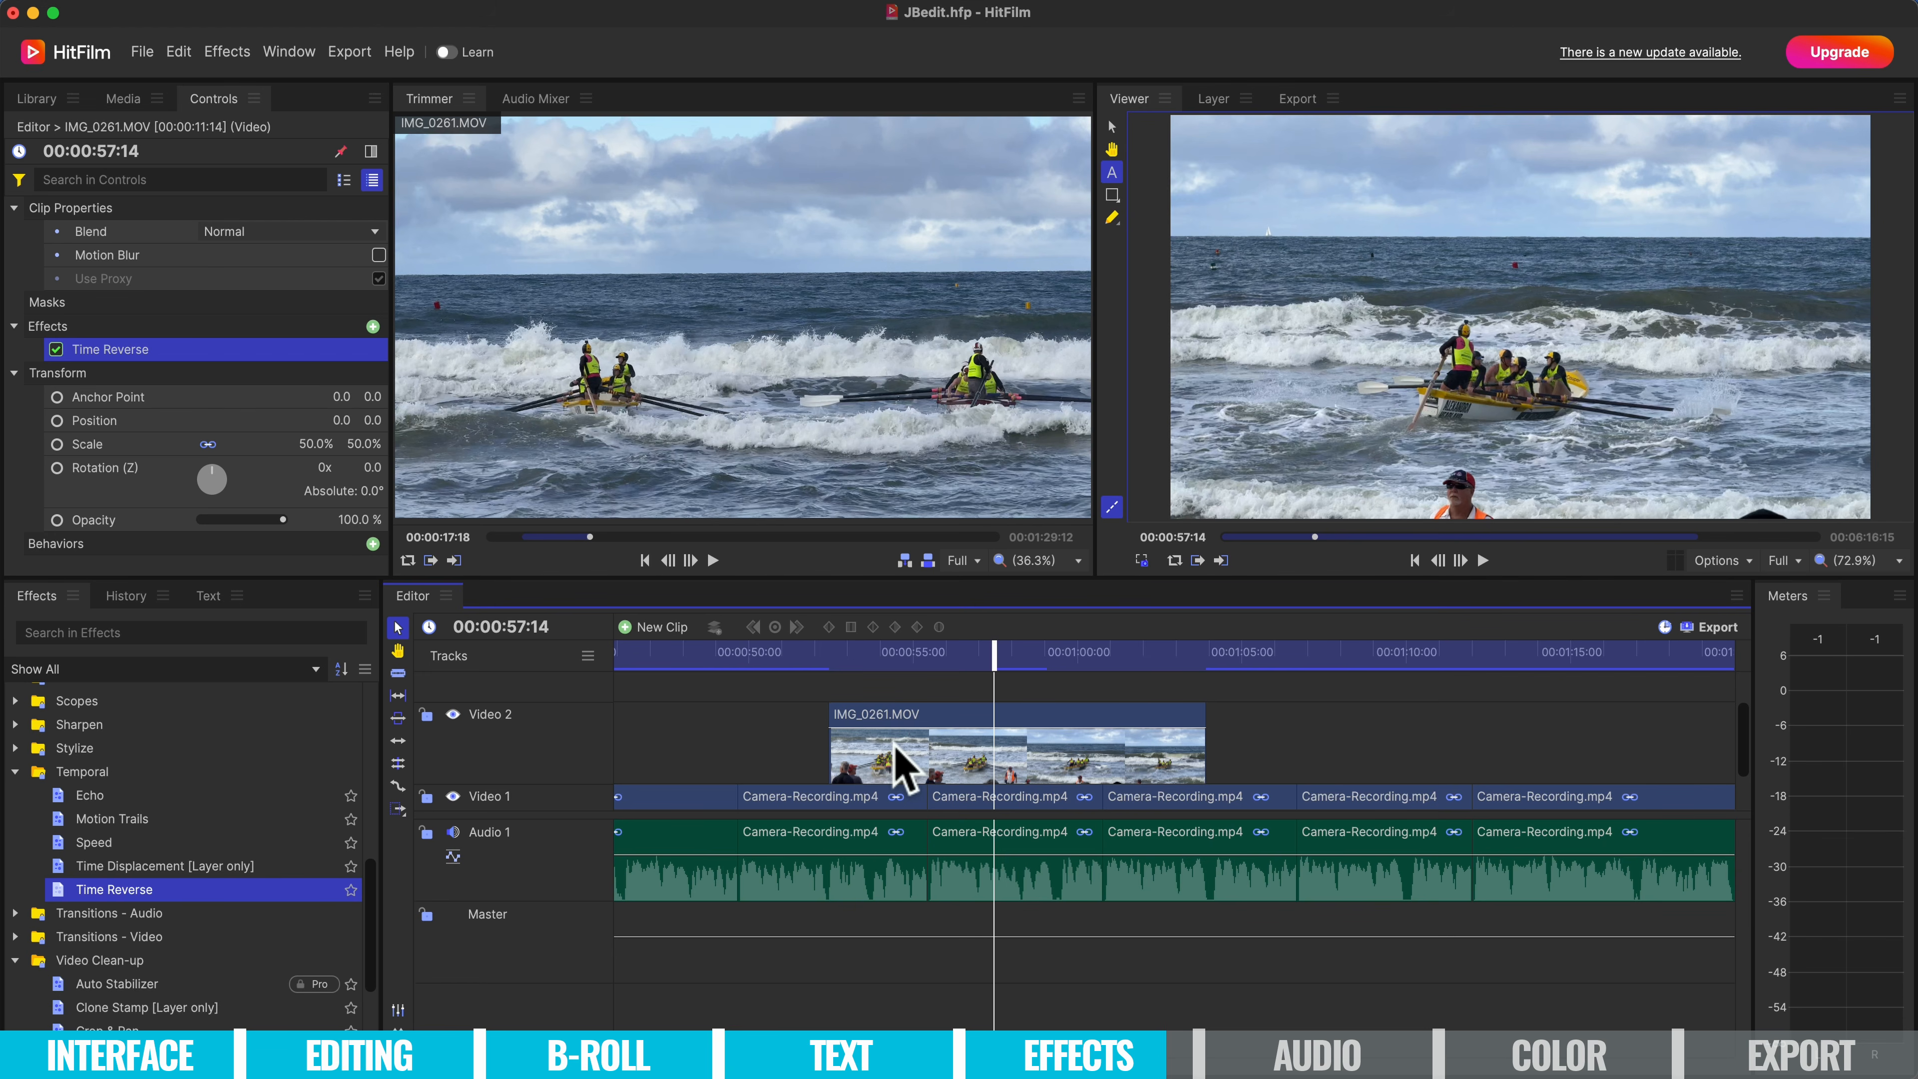
left_click(799, 766)
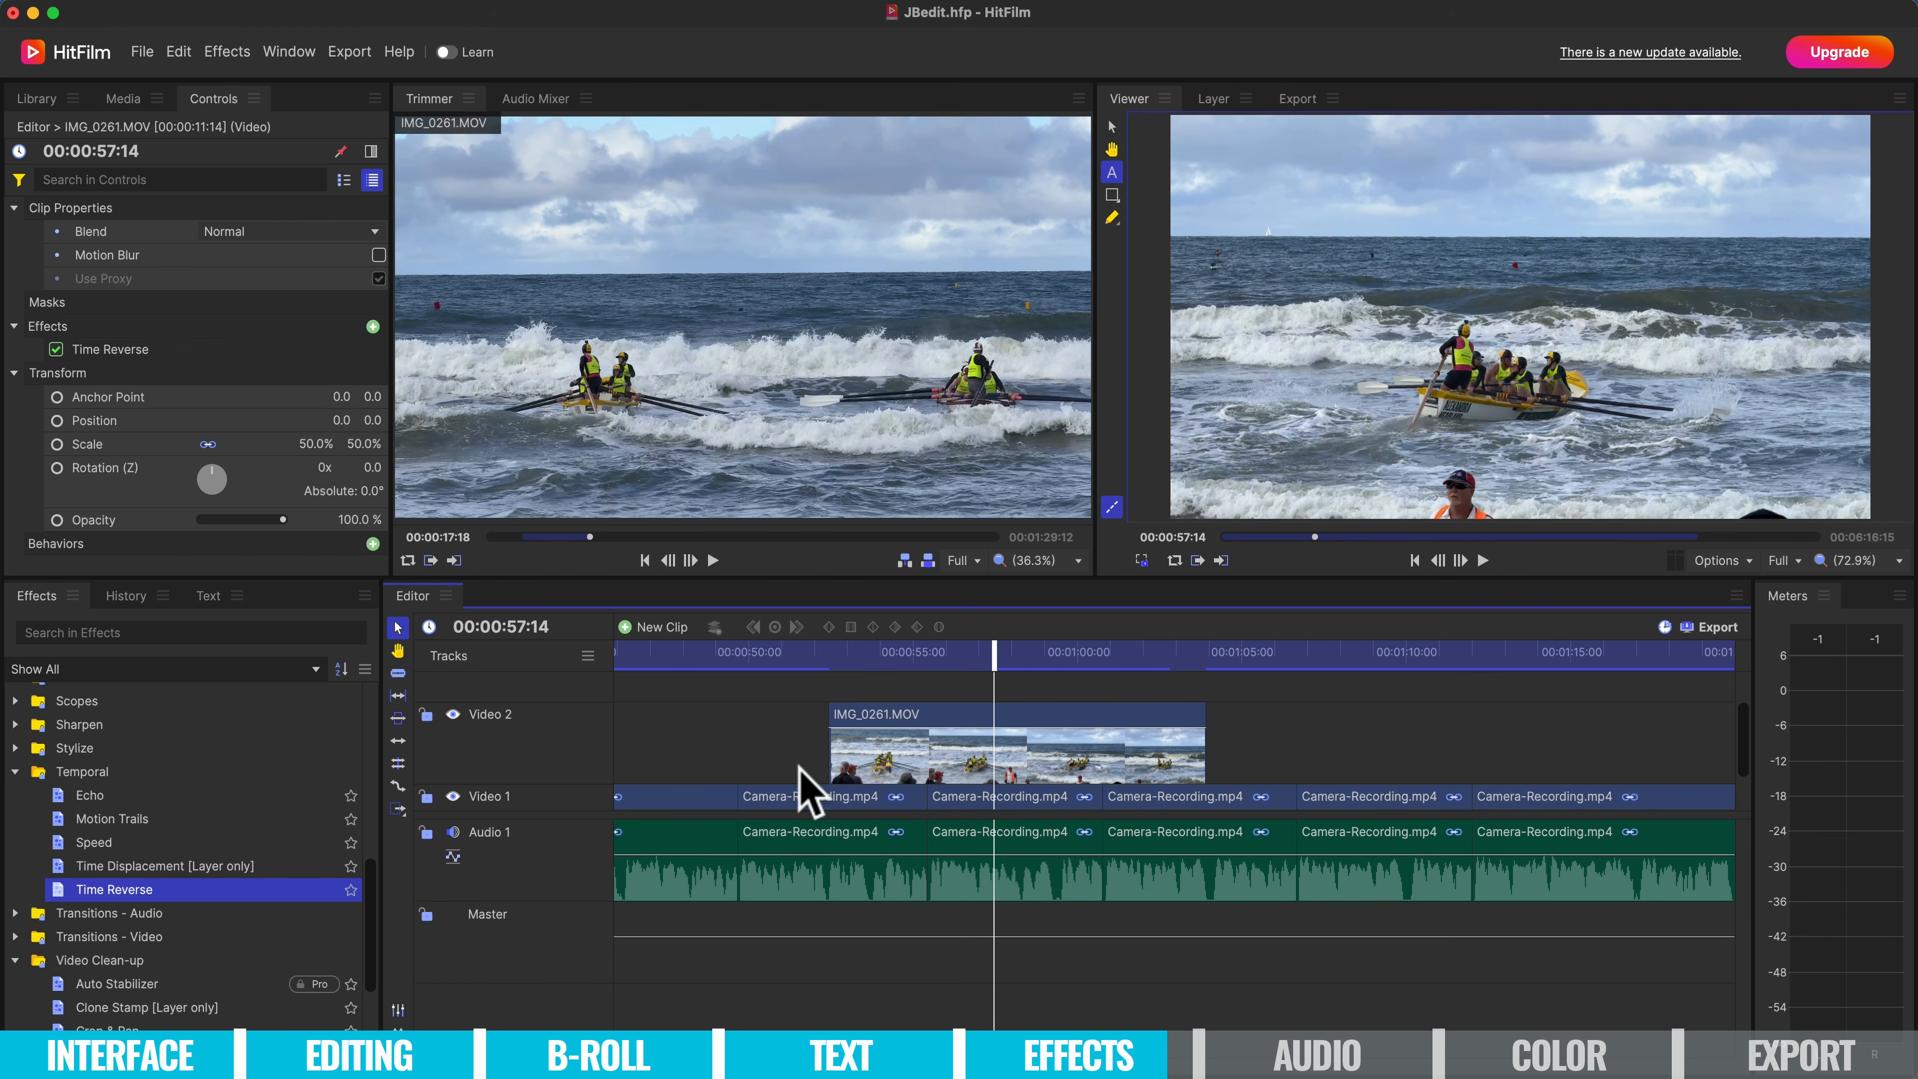
Add the Motion Trails effect to the IMG_0261.MOV clip with a Frame Radius of 9.80 and a Phase of 0.72.
left_click(1013, 757)
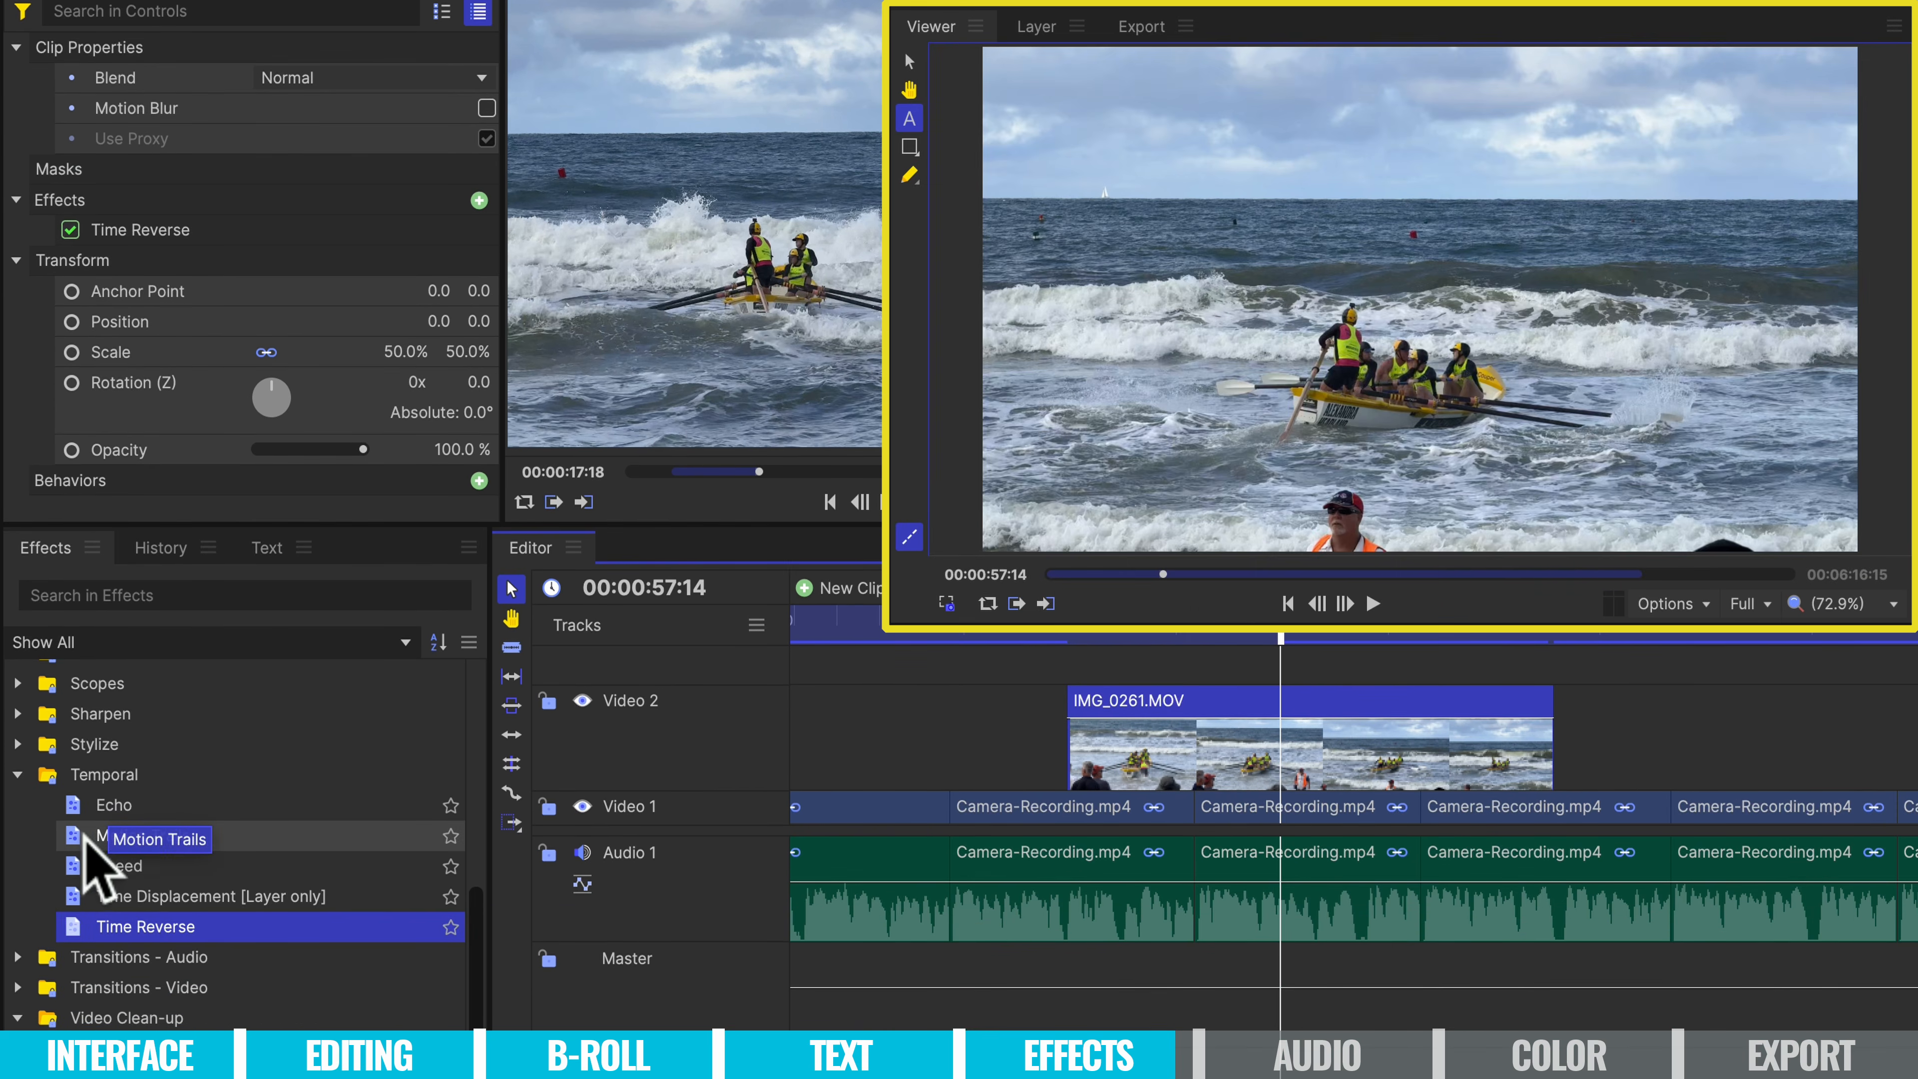
left_click_drag(113, 834, 1230, 727)
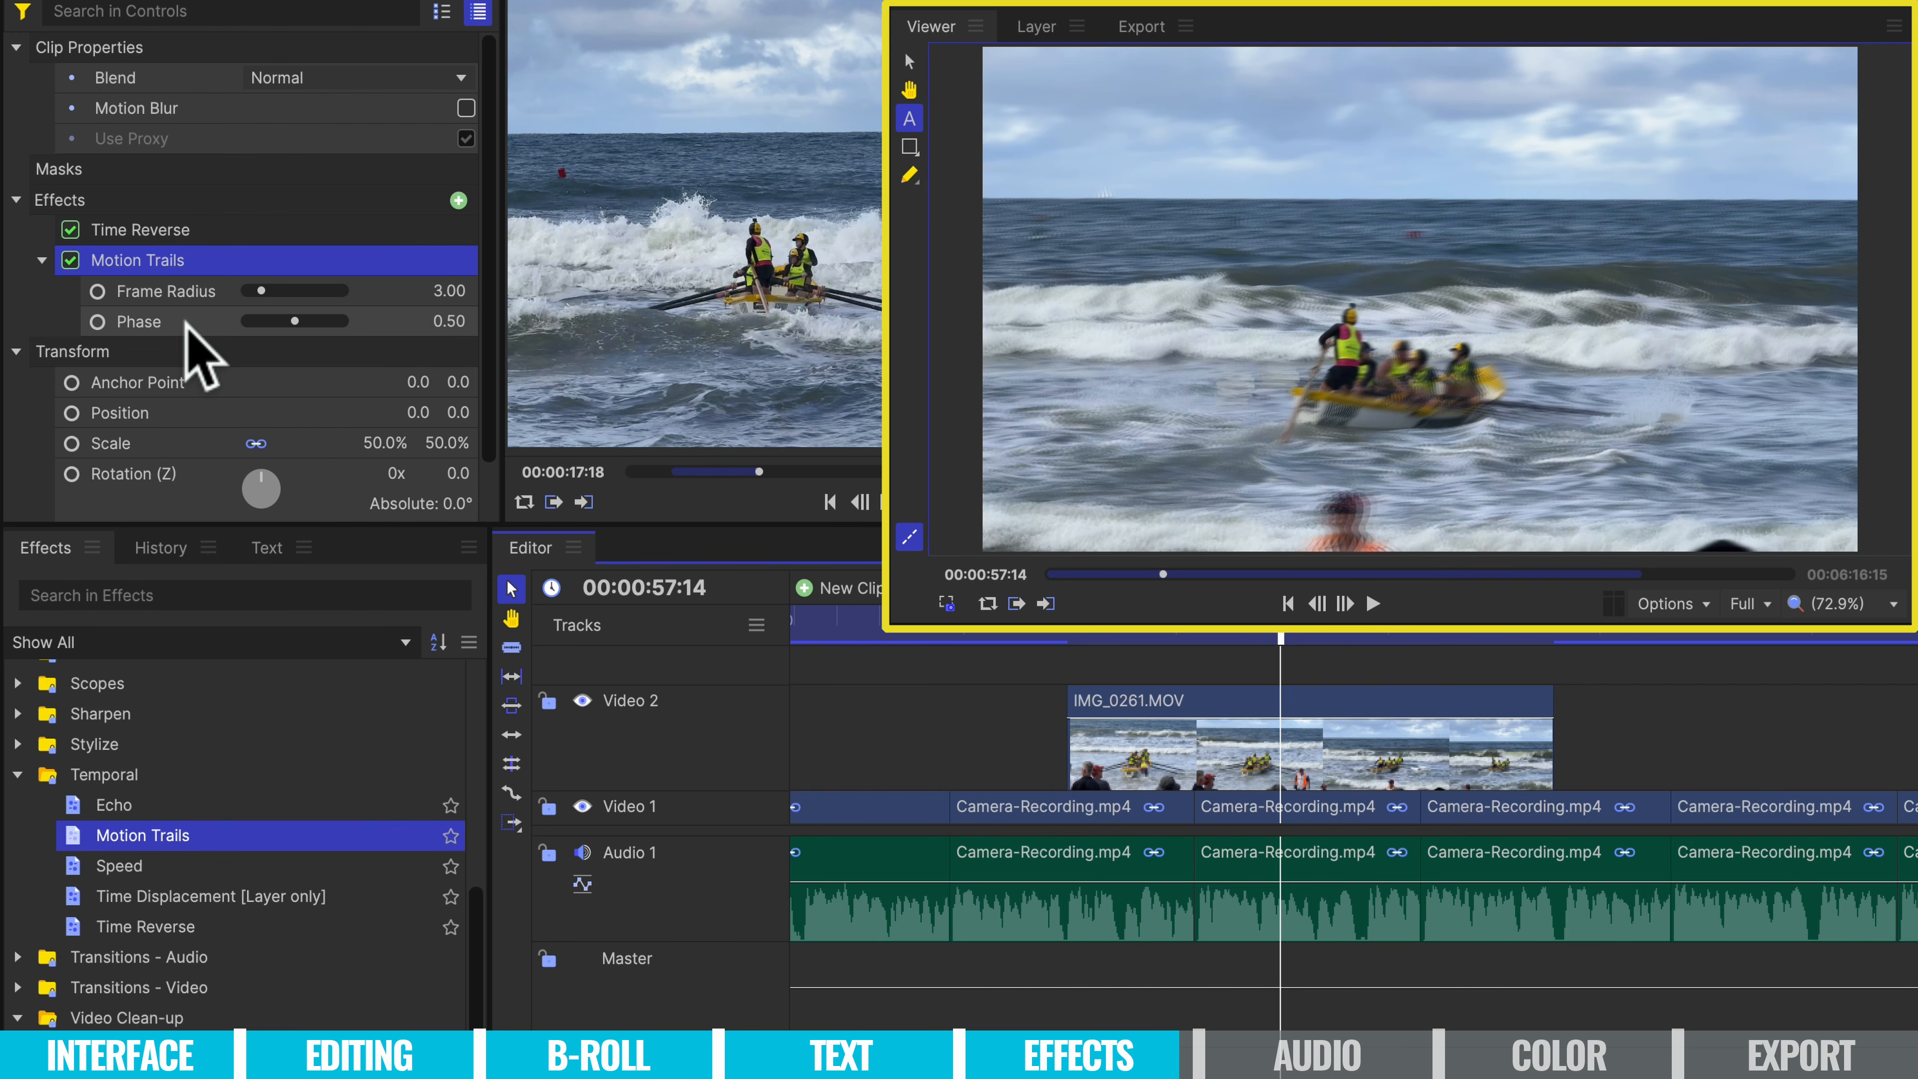
left_click(190, 236)
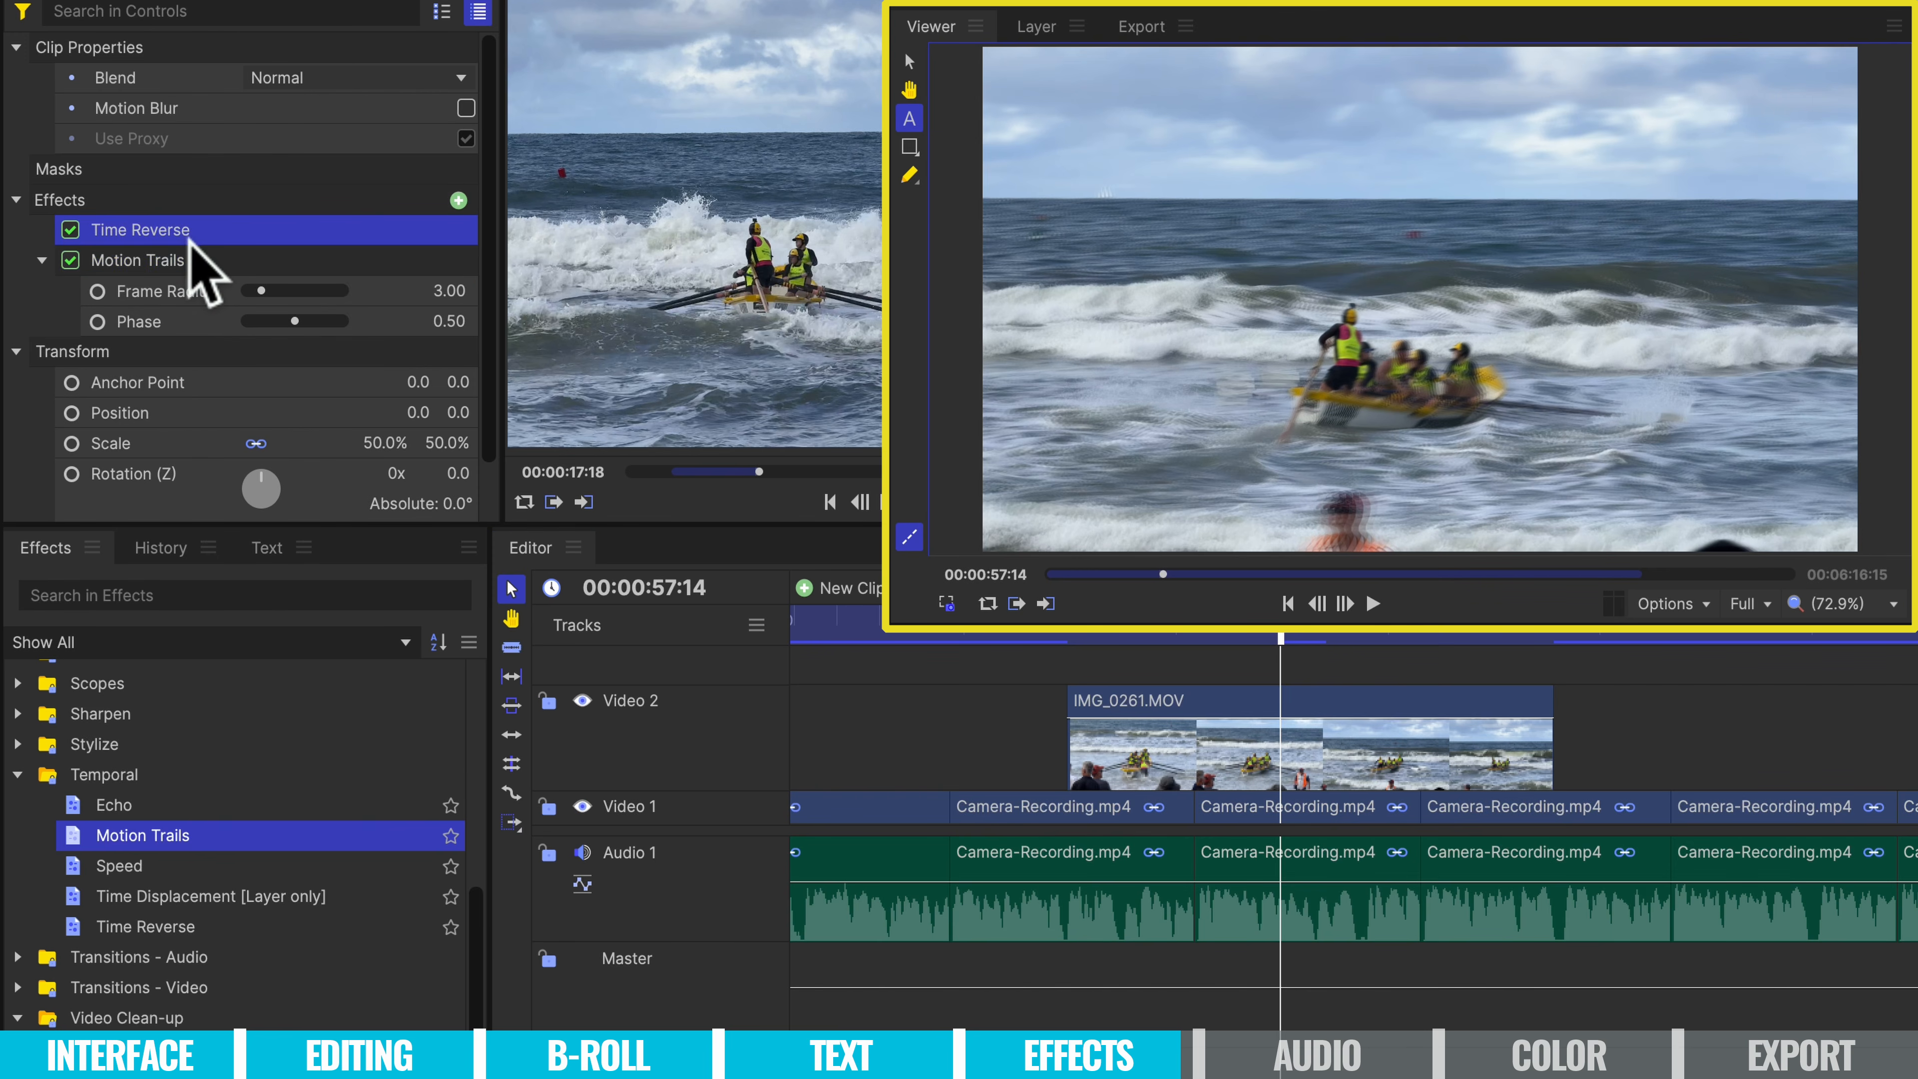
left_click(126, 296)
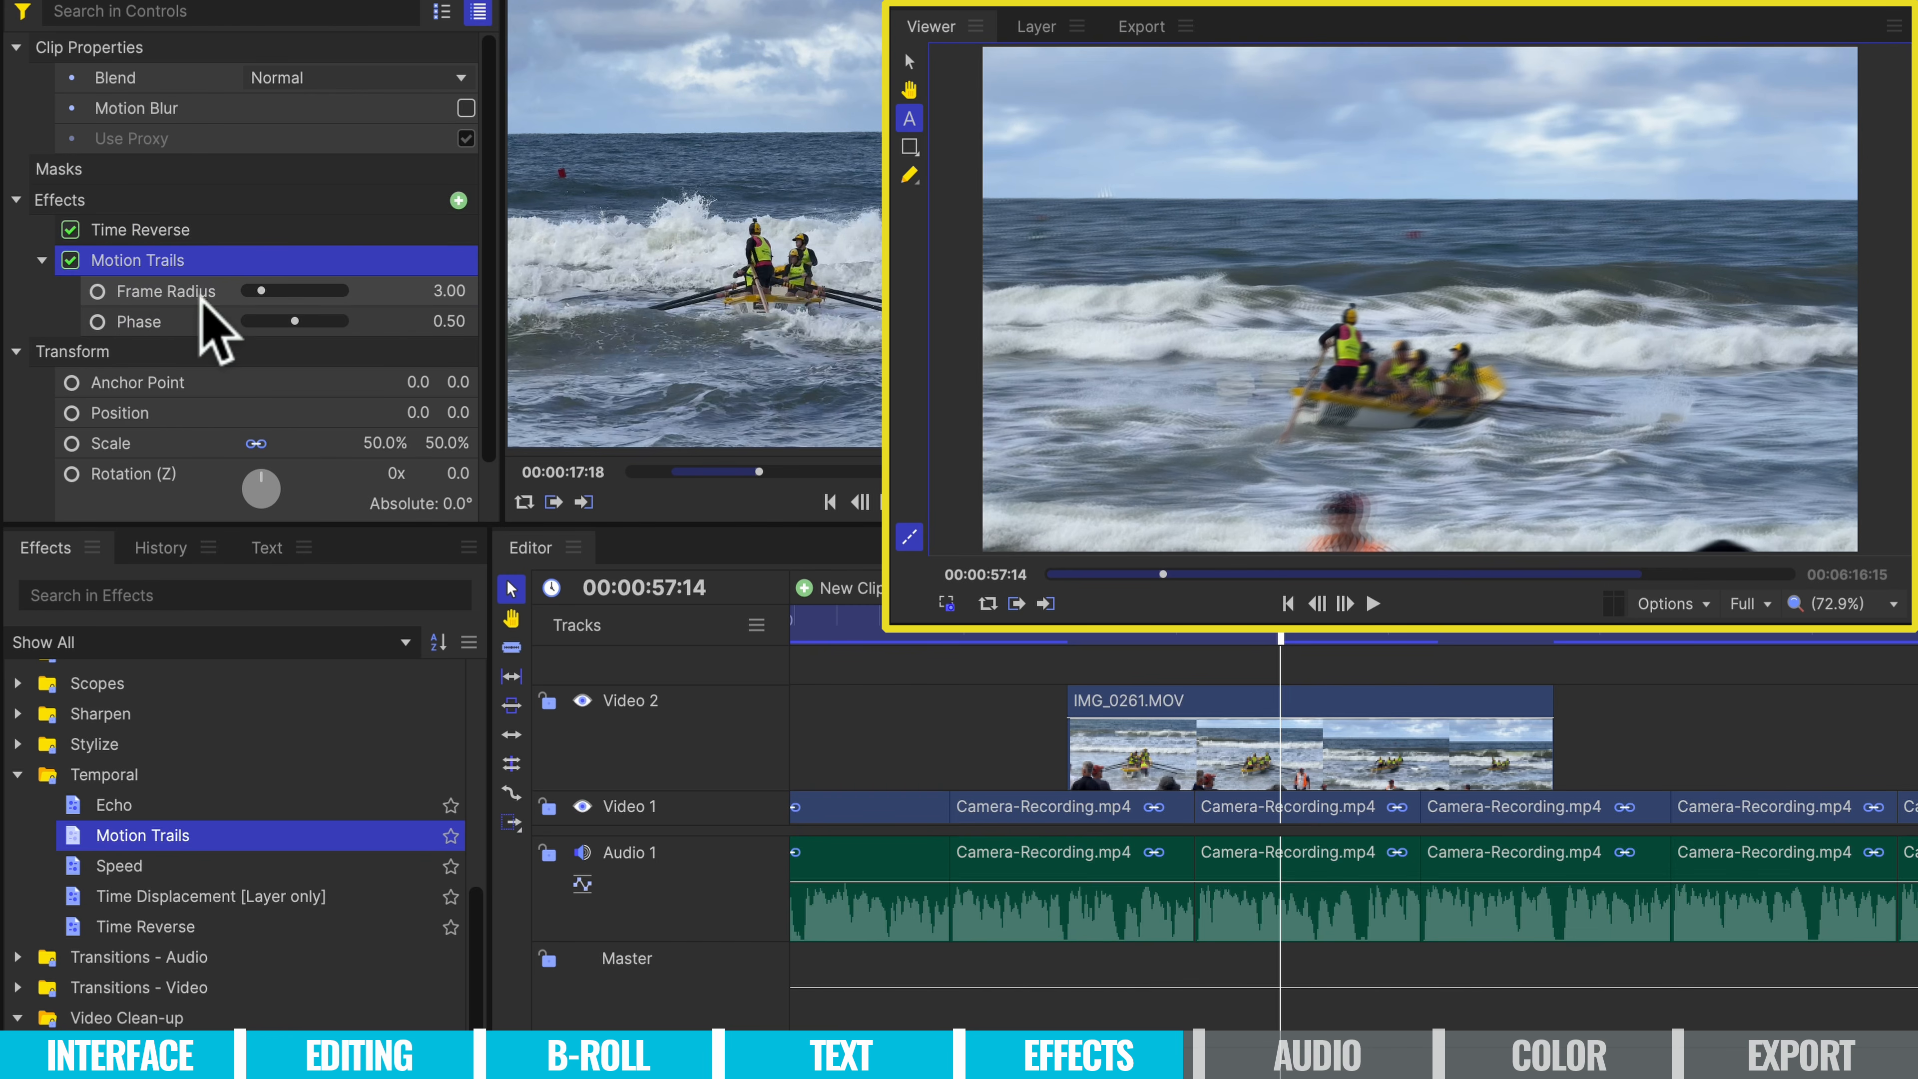
left_click_drag(261, 291, 314, 321)
Compare the IMG_0261.MOV image with the Motion Trails effect switched off and on.
left_click(169, 264)
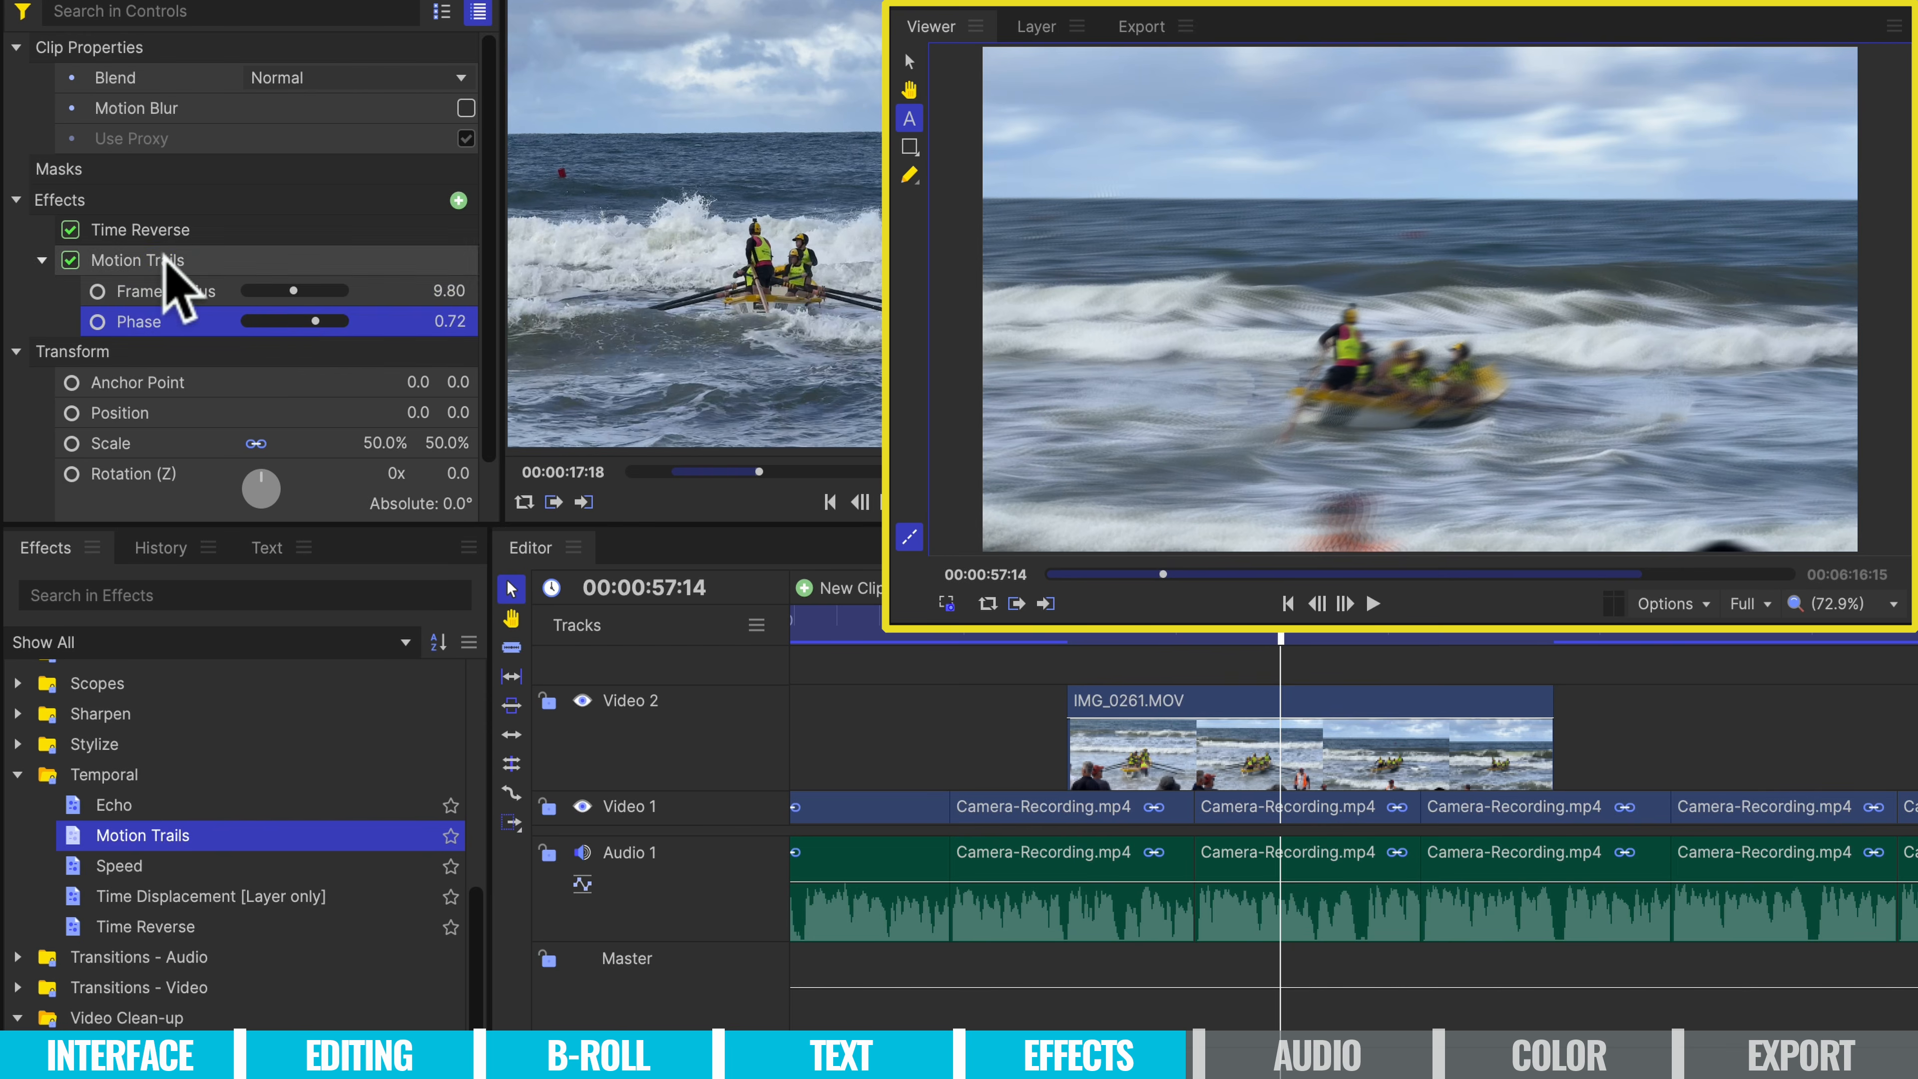
left_click(71, 260)
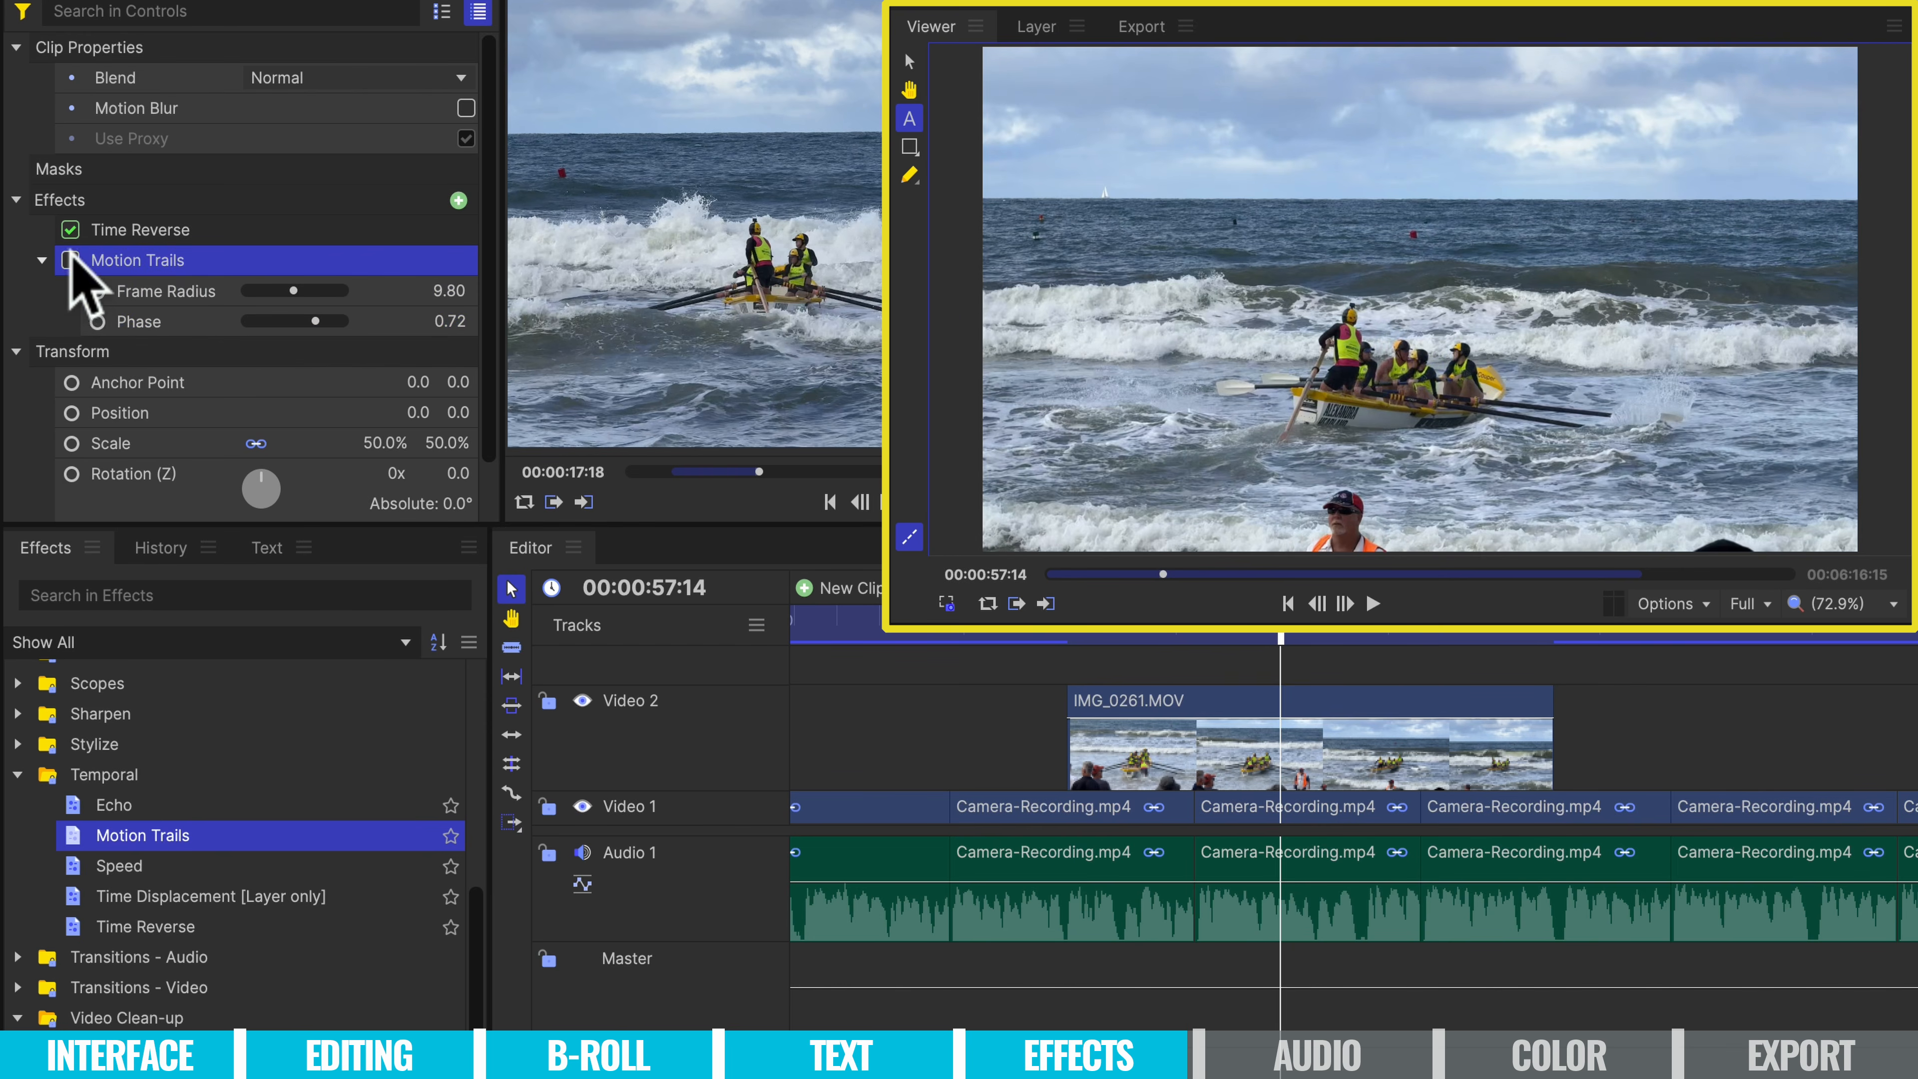
left_click(69, 265)
left_click(69, 265)
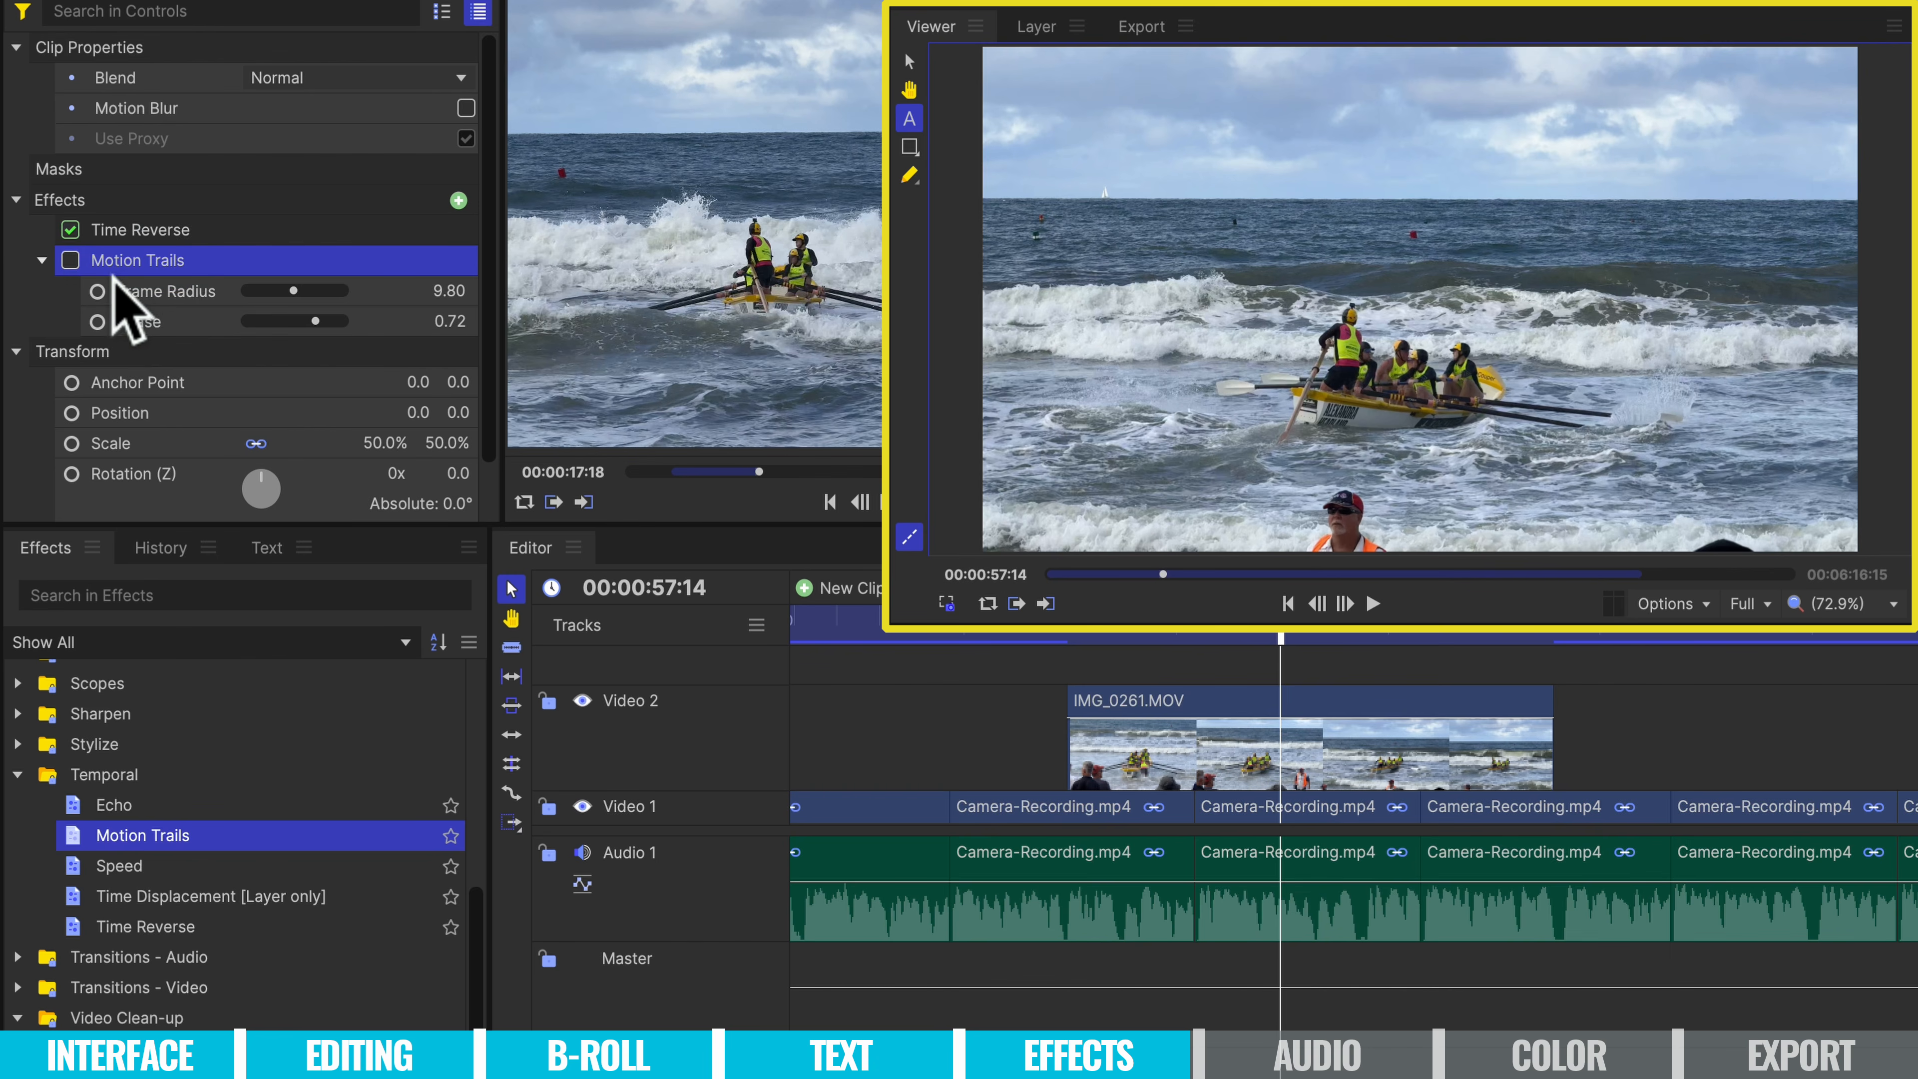
Remove the Motion Trails and Time Reverse effects from the IMG_0261.MOV clip.
key("Delete")
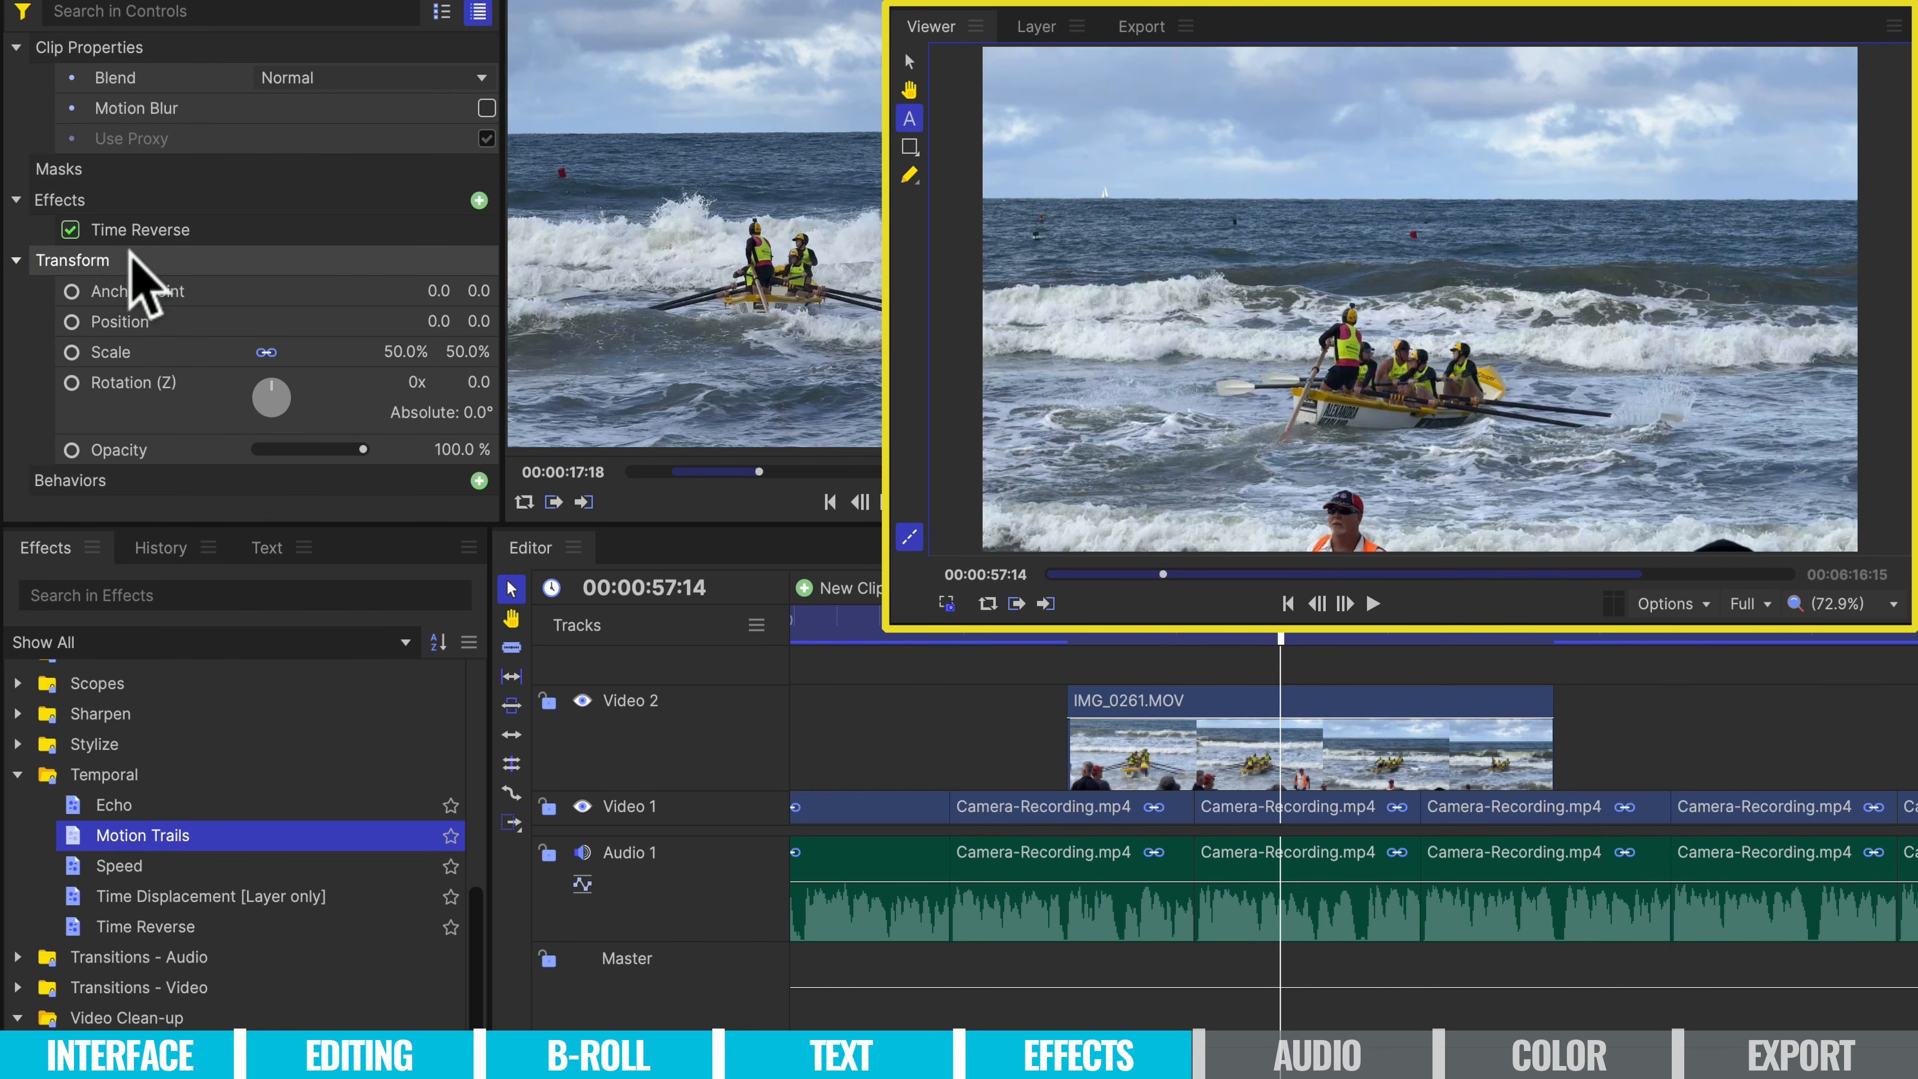
left_click(141, 236)
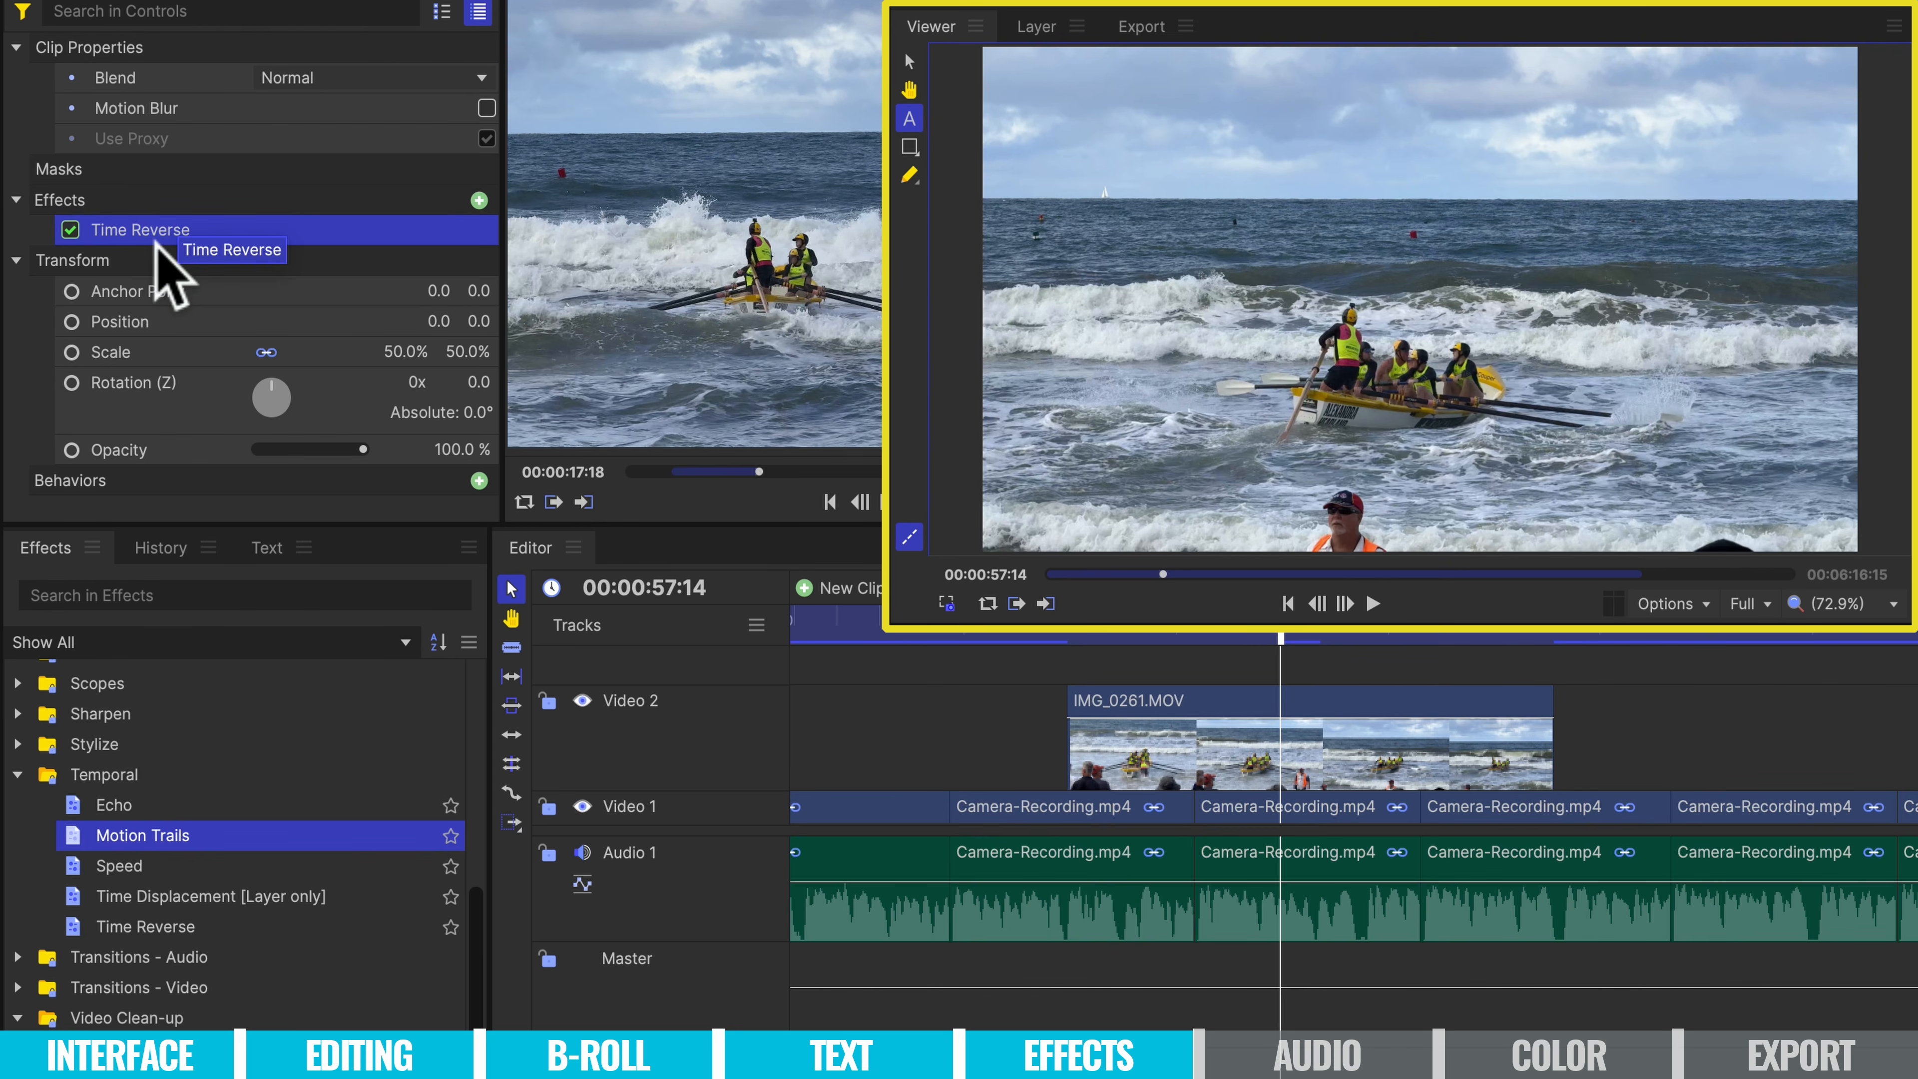
key("Delete")
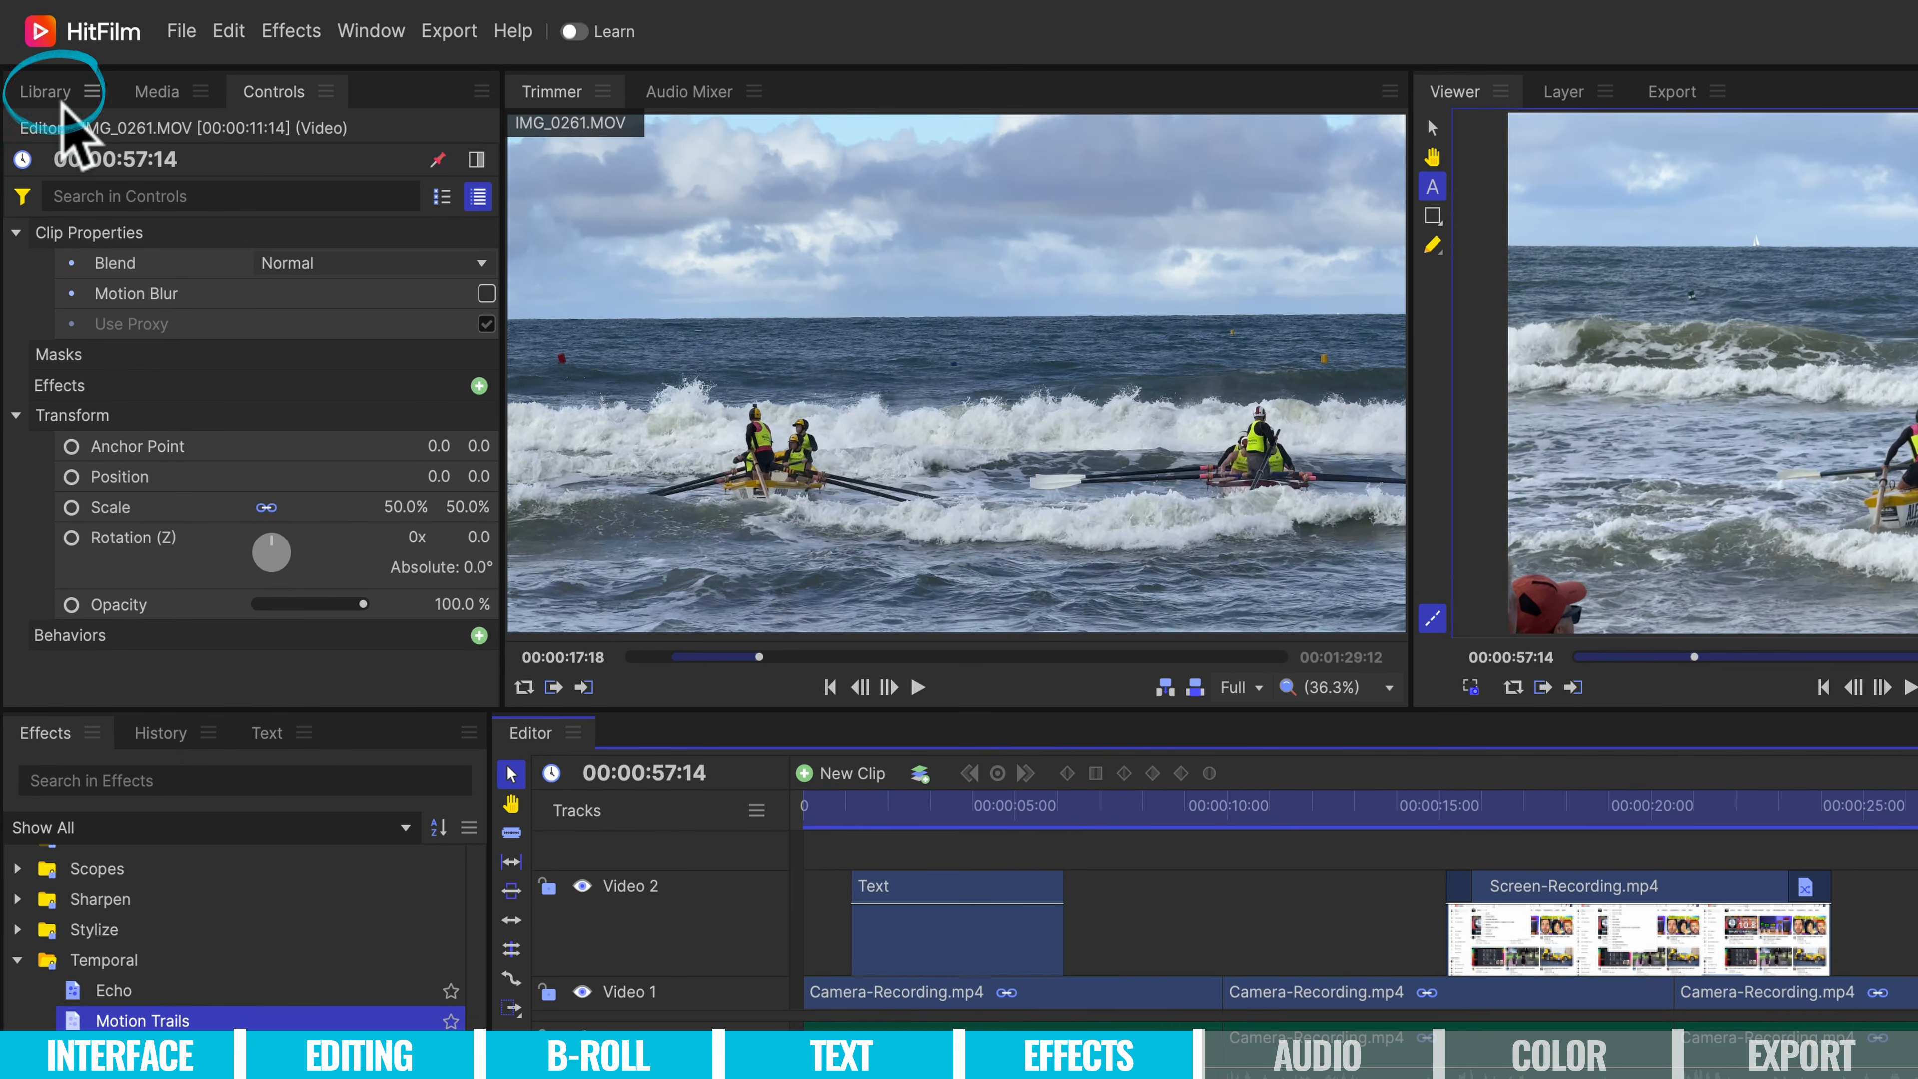
Open the stock Library and look through the Music catalogue on the Artlist website.
left_click(54, 104)
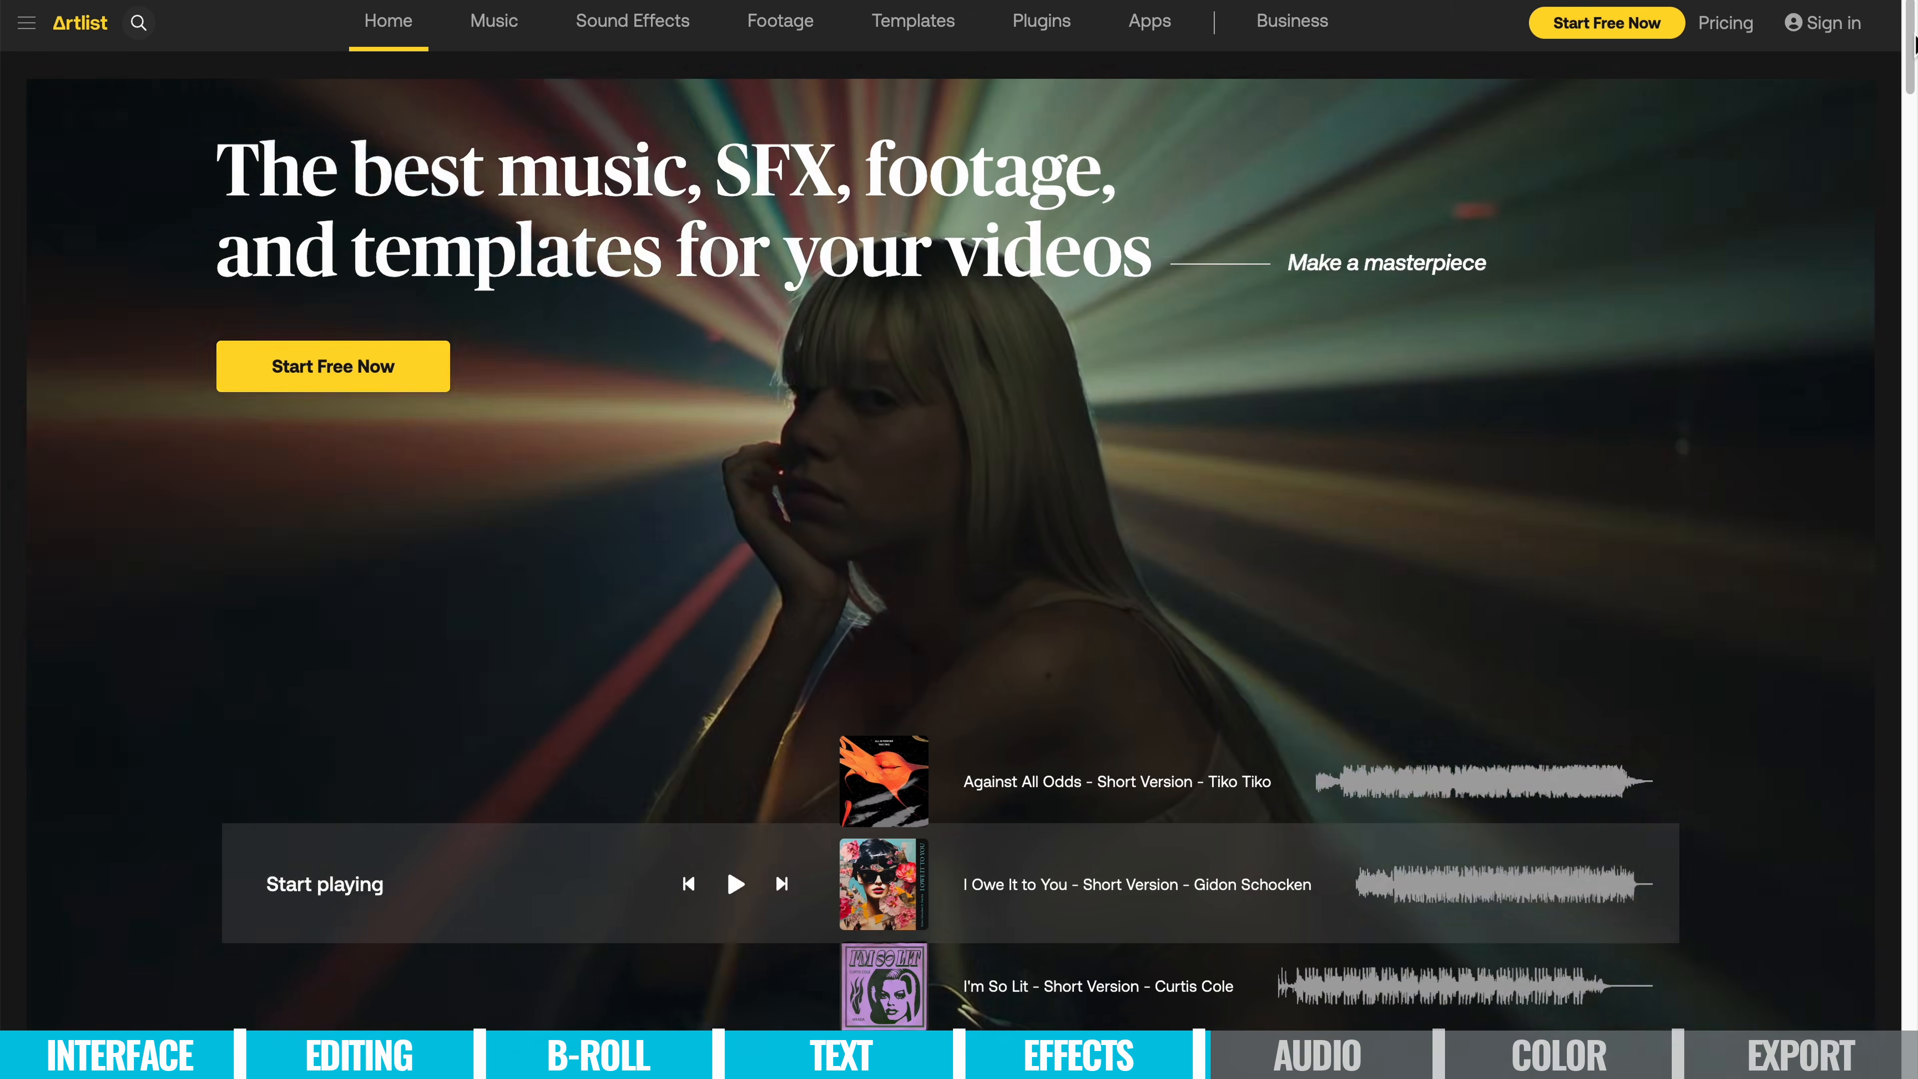
scroll(1599, 442, "down", 2)
scroll(1616, 435, "down", 2)
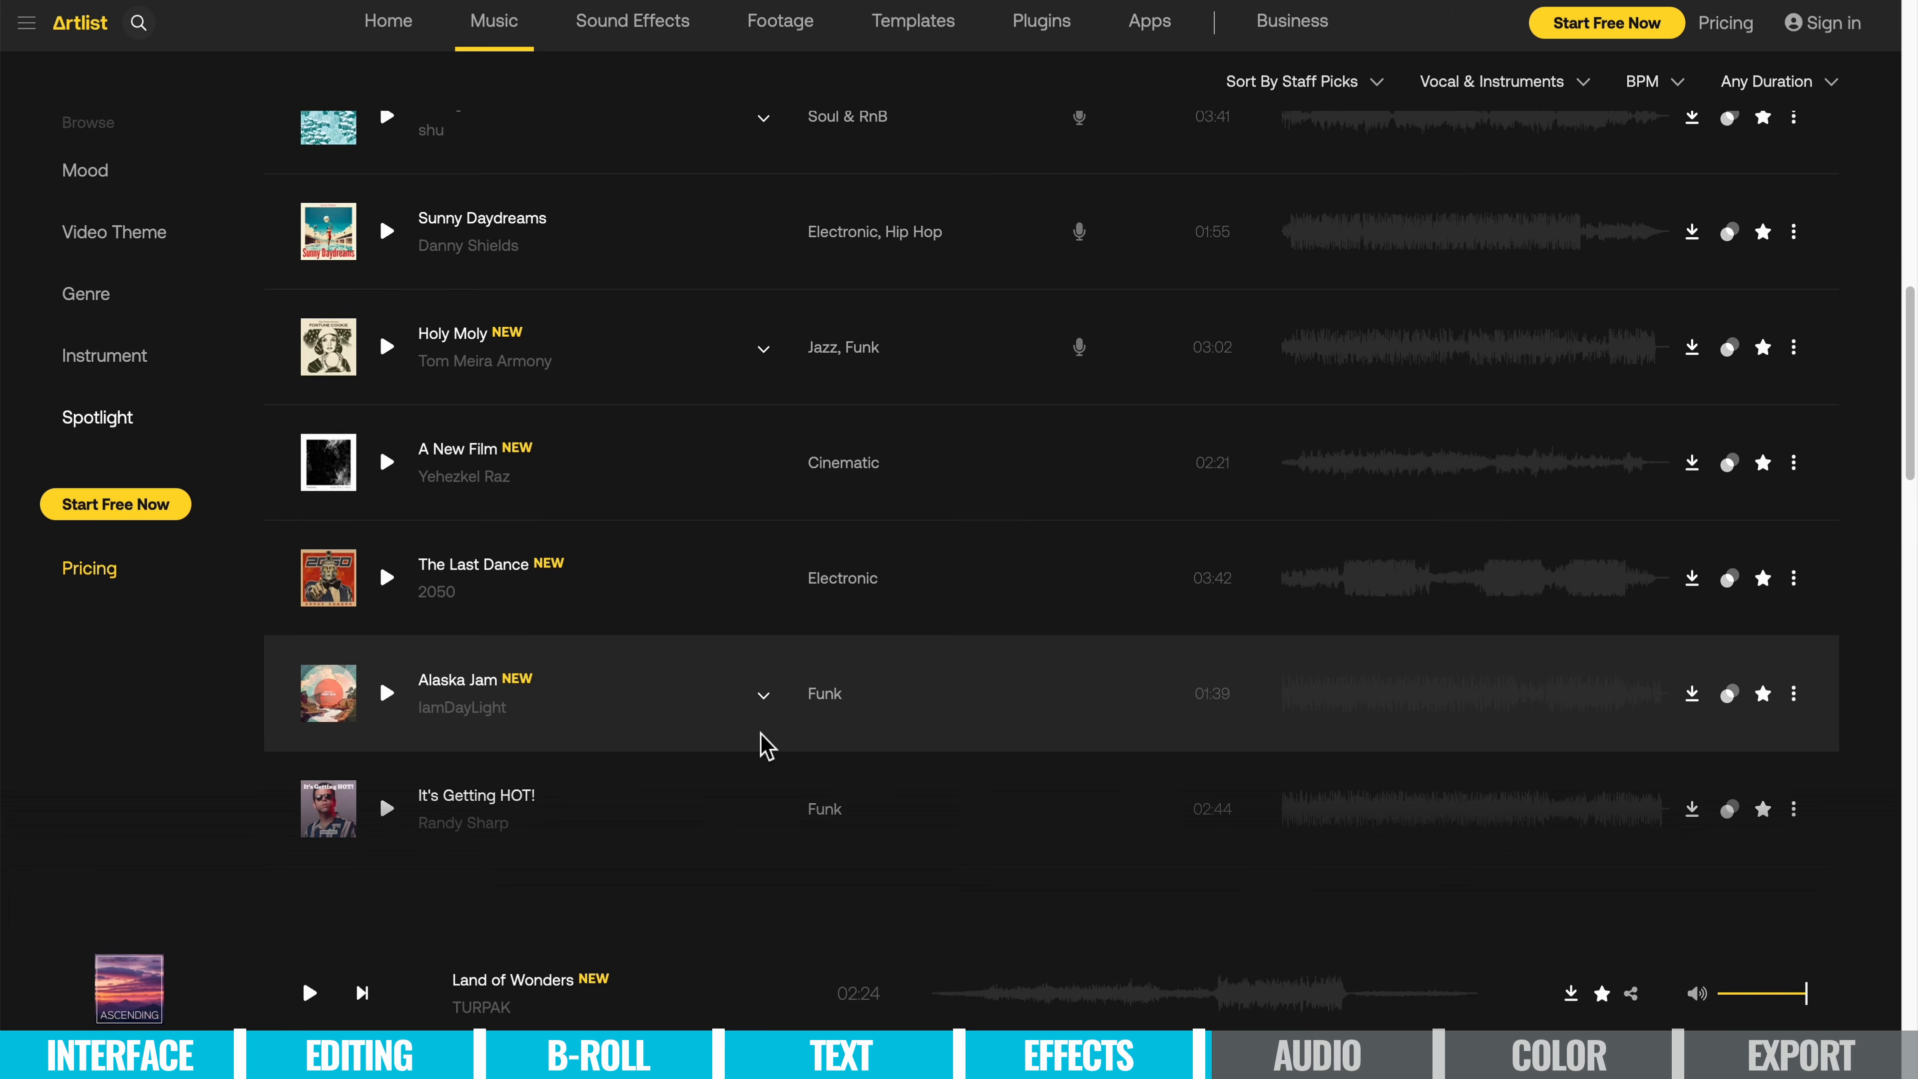
scroll(761, 745, "down", 5)
scroll(765, 746, "down", 5)
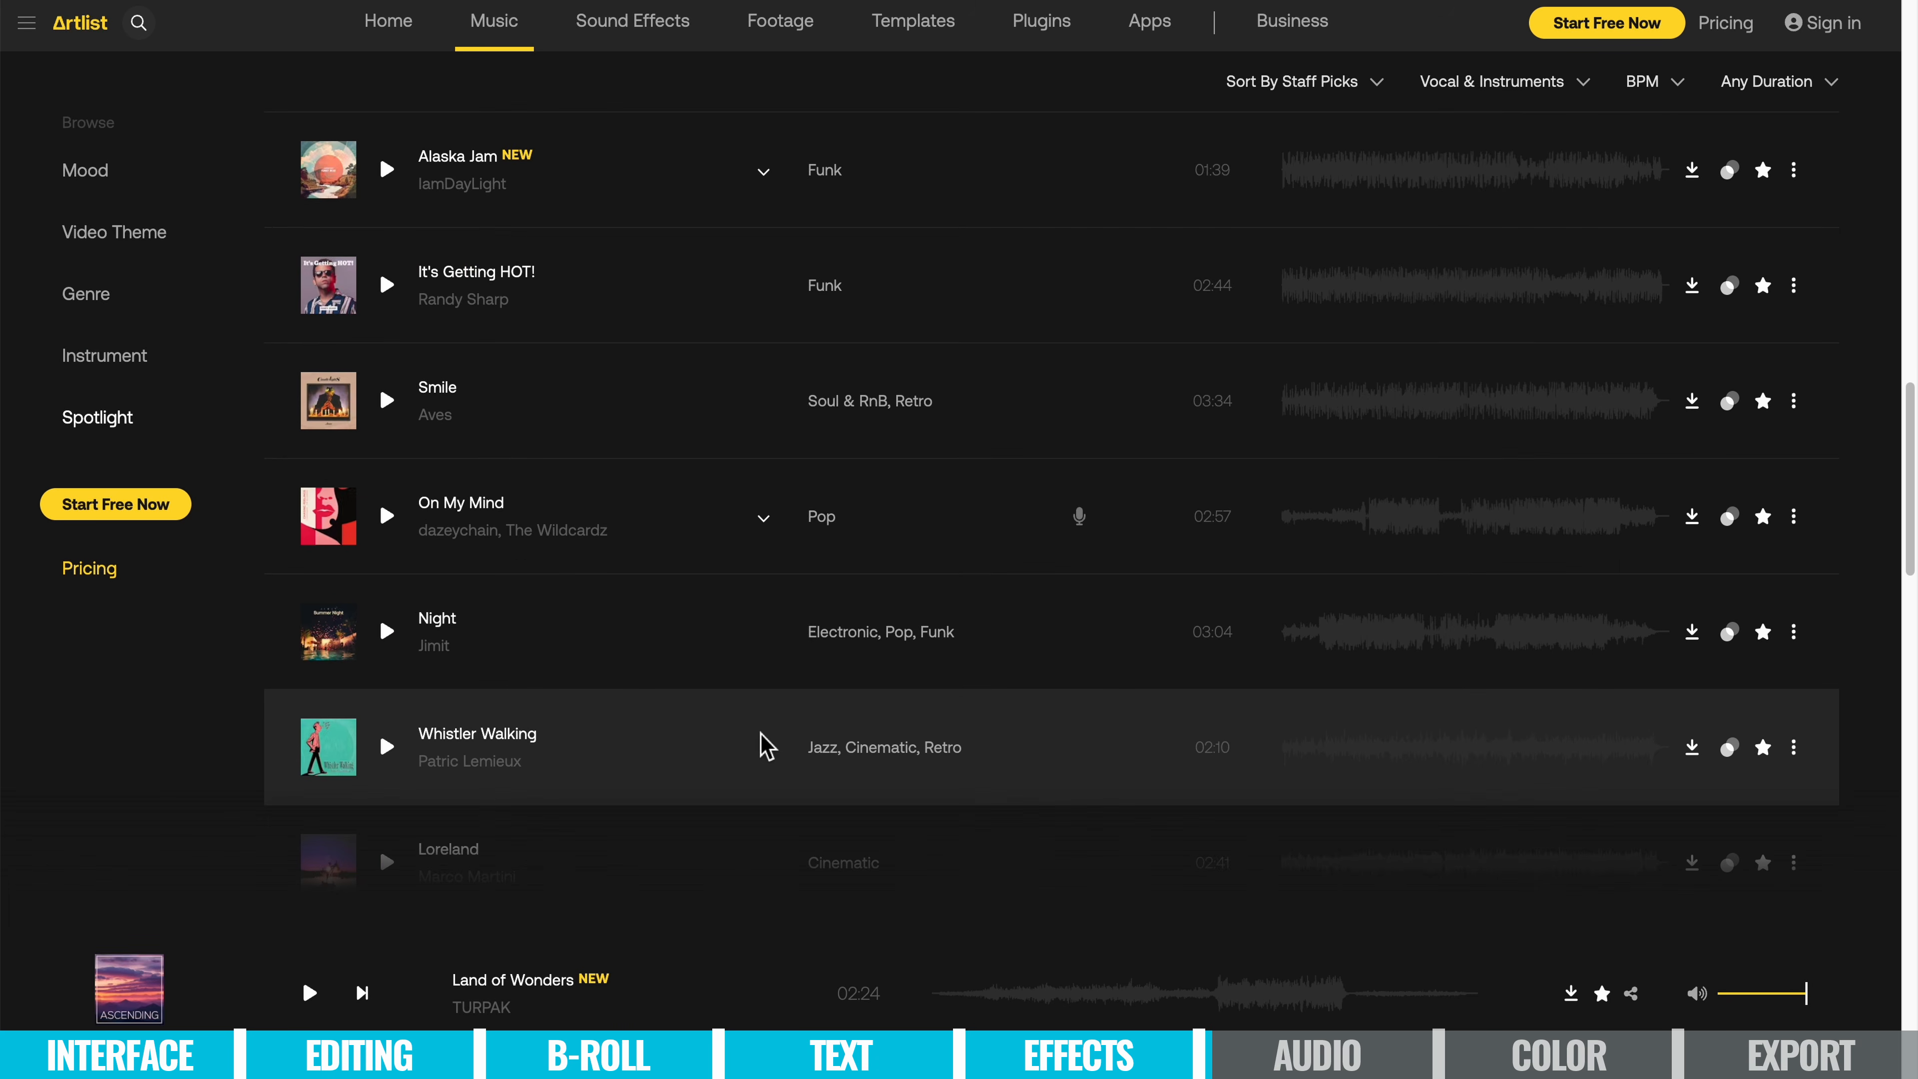
scroll(649, 732, "down", 3)
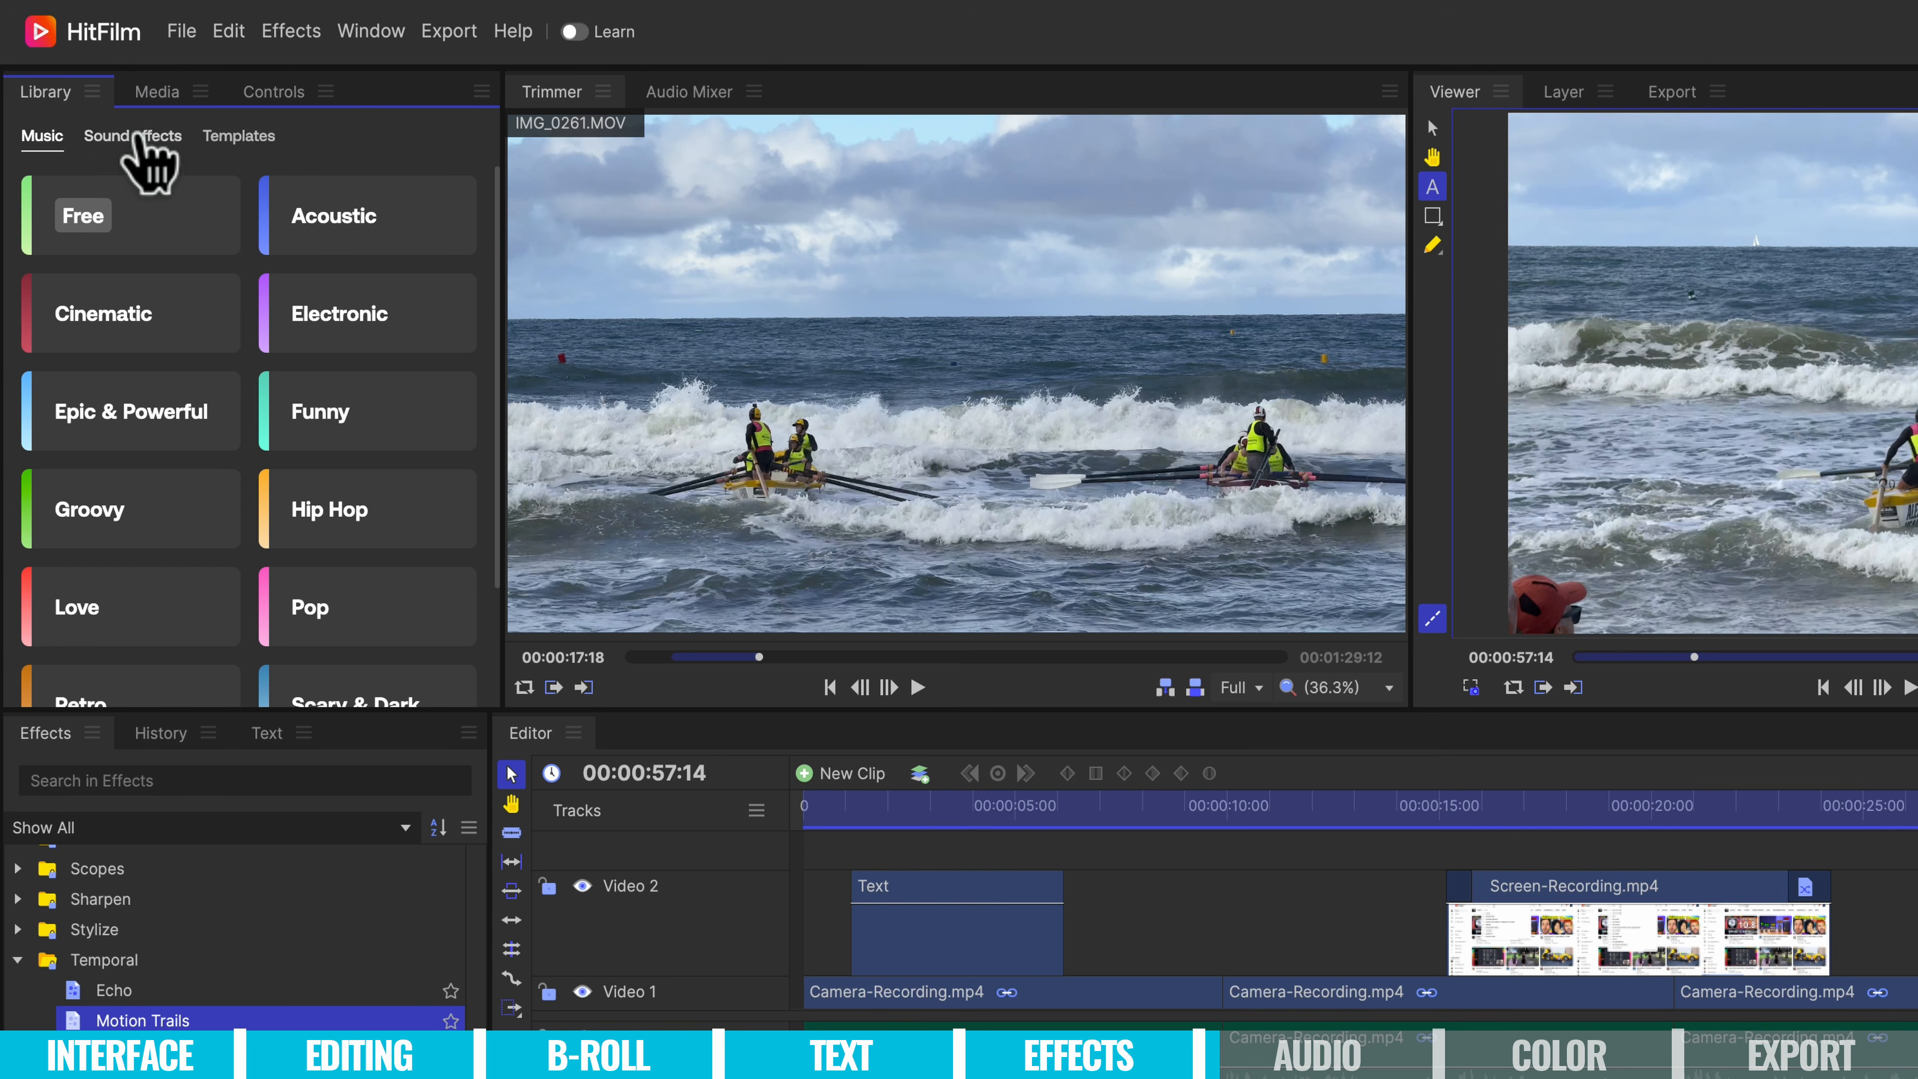
View the template categories in the Library and return to the project's media.
left_click(257, 140)
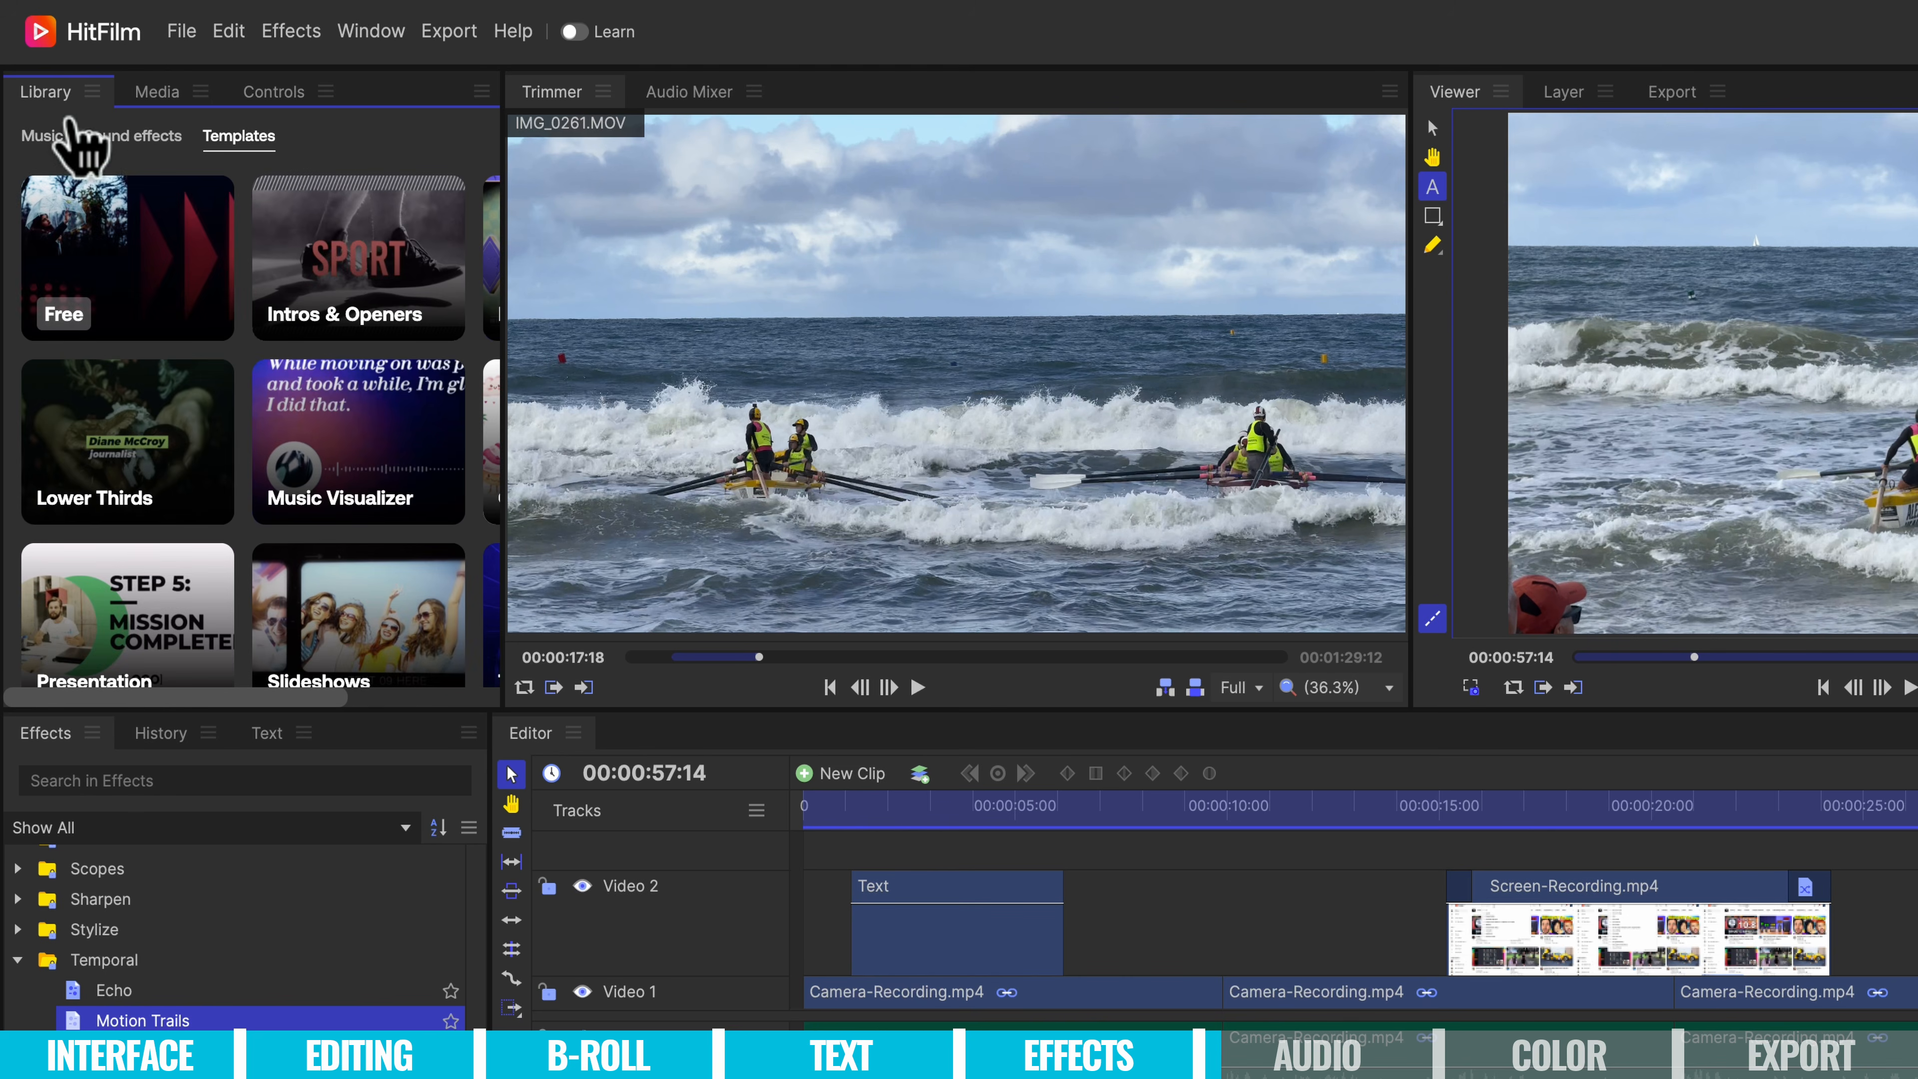
left_click(143, 97)
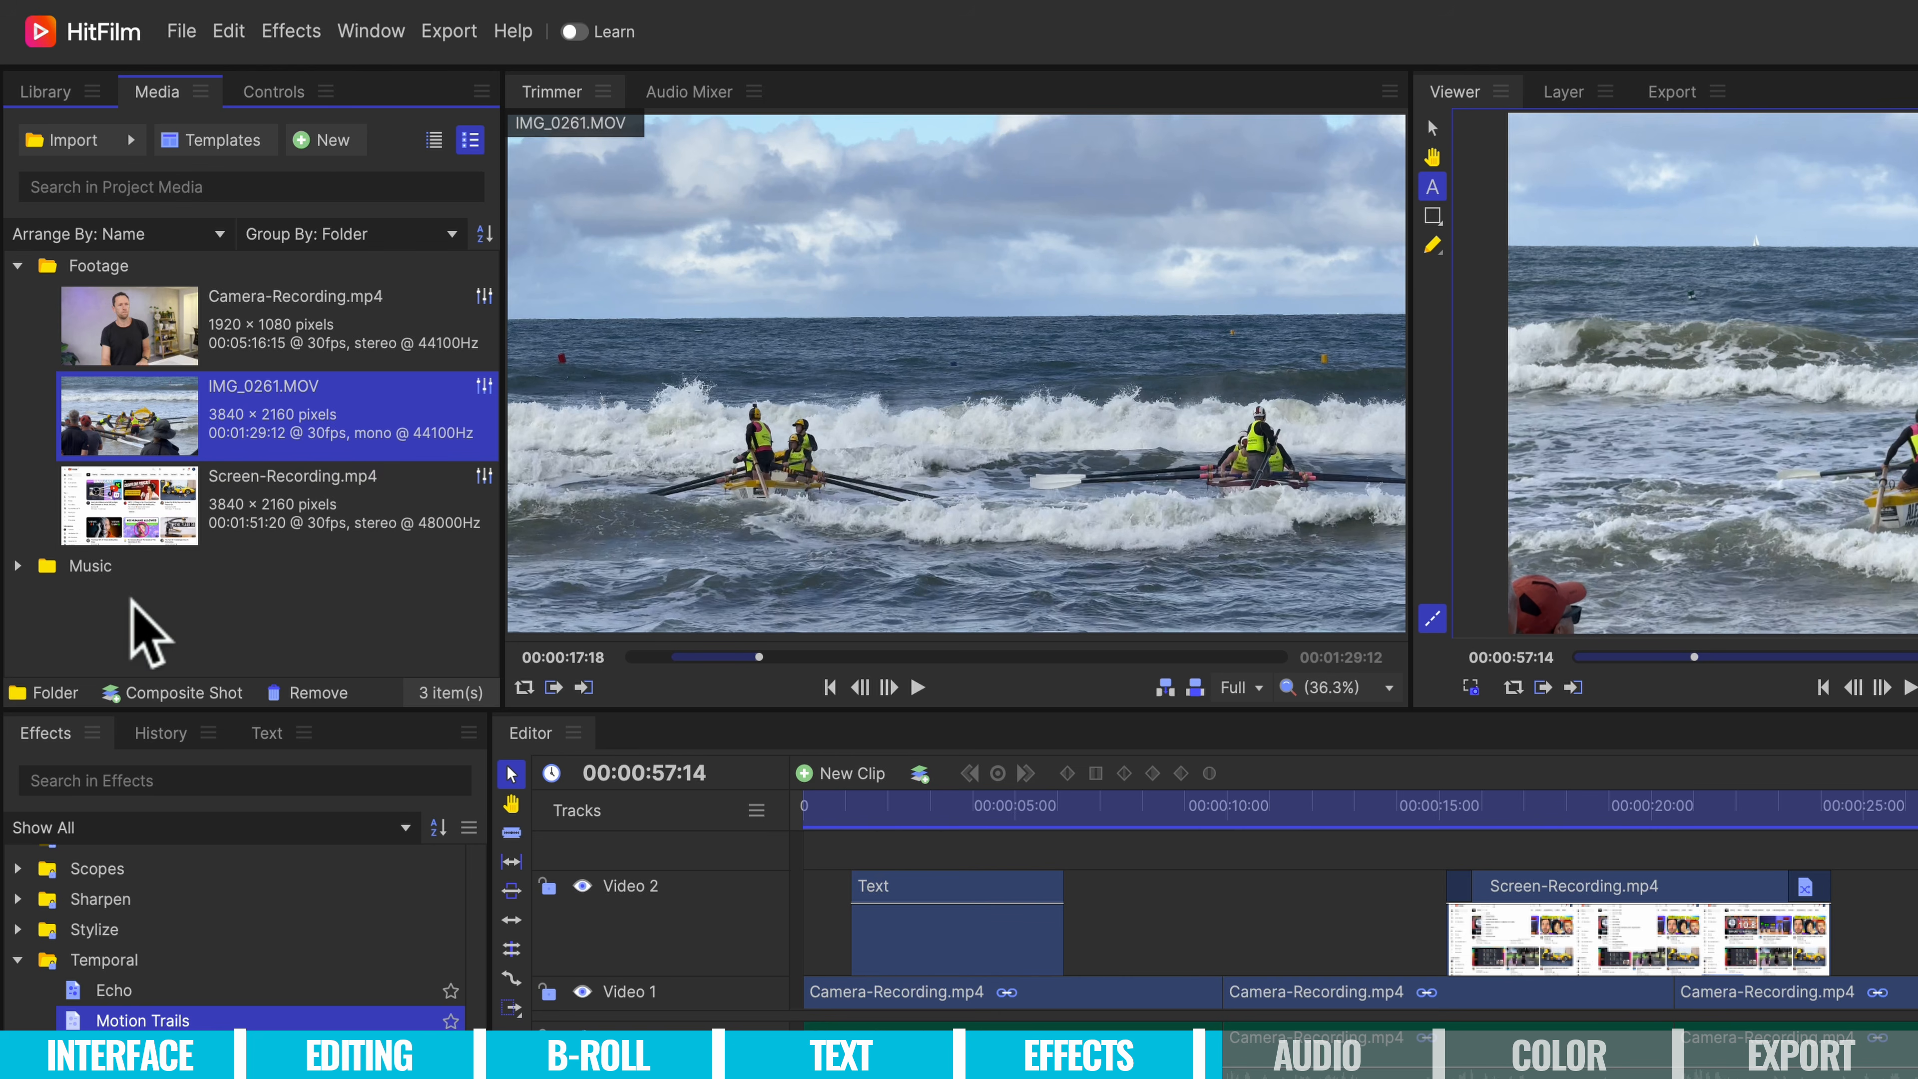
Import Flint - Beautiful Chaos.mp3 from the Downloads folder into the project's Music folder.
left_click(62, 561)
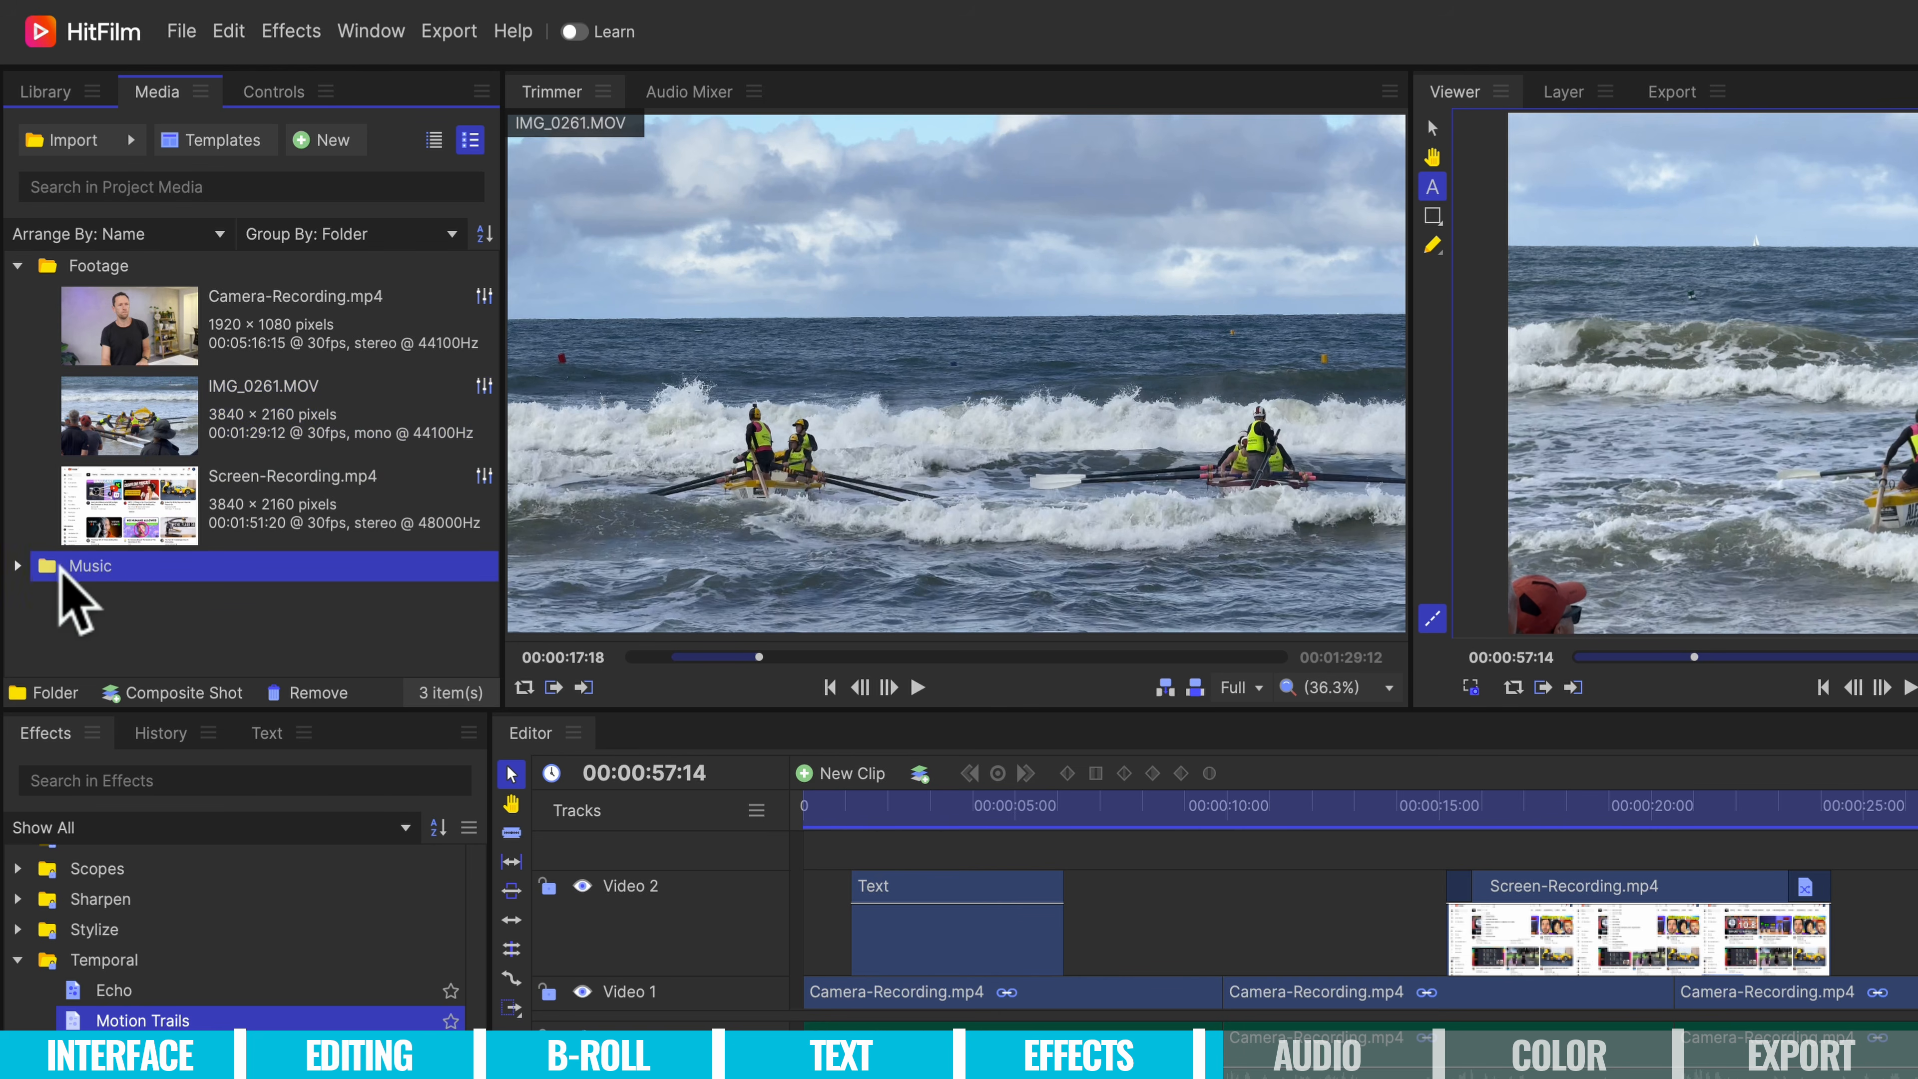
left_click(17, 566)
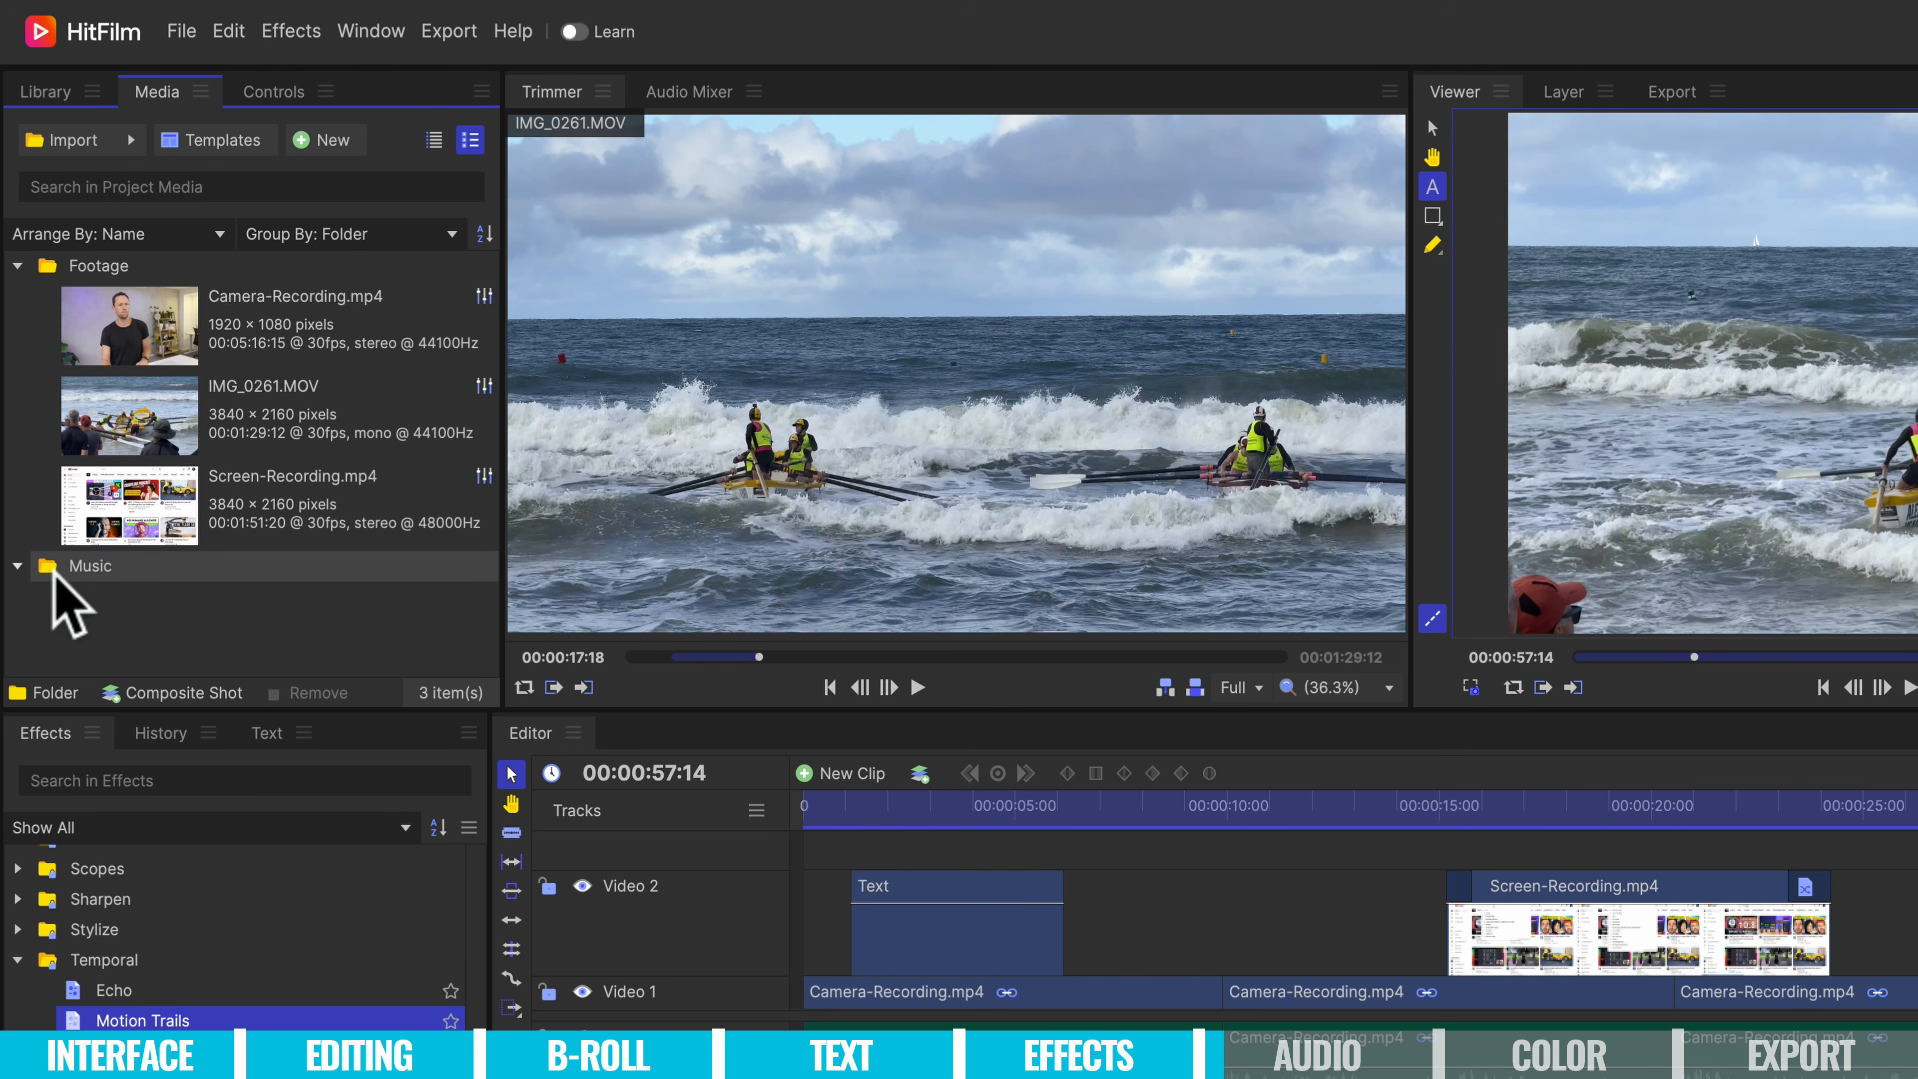
right_click(105, 595)
mouse_move(151, 637)
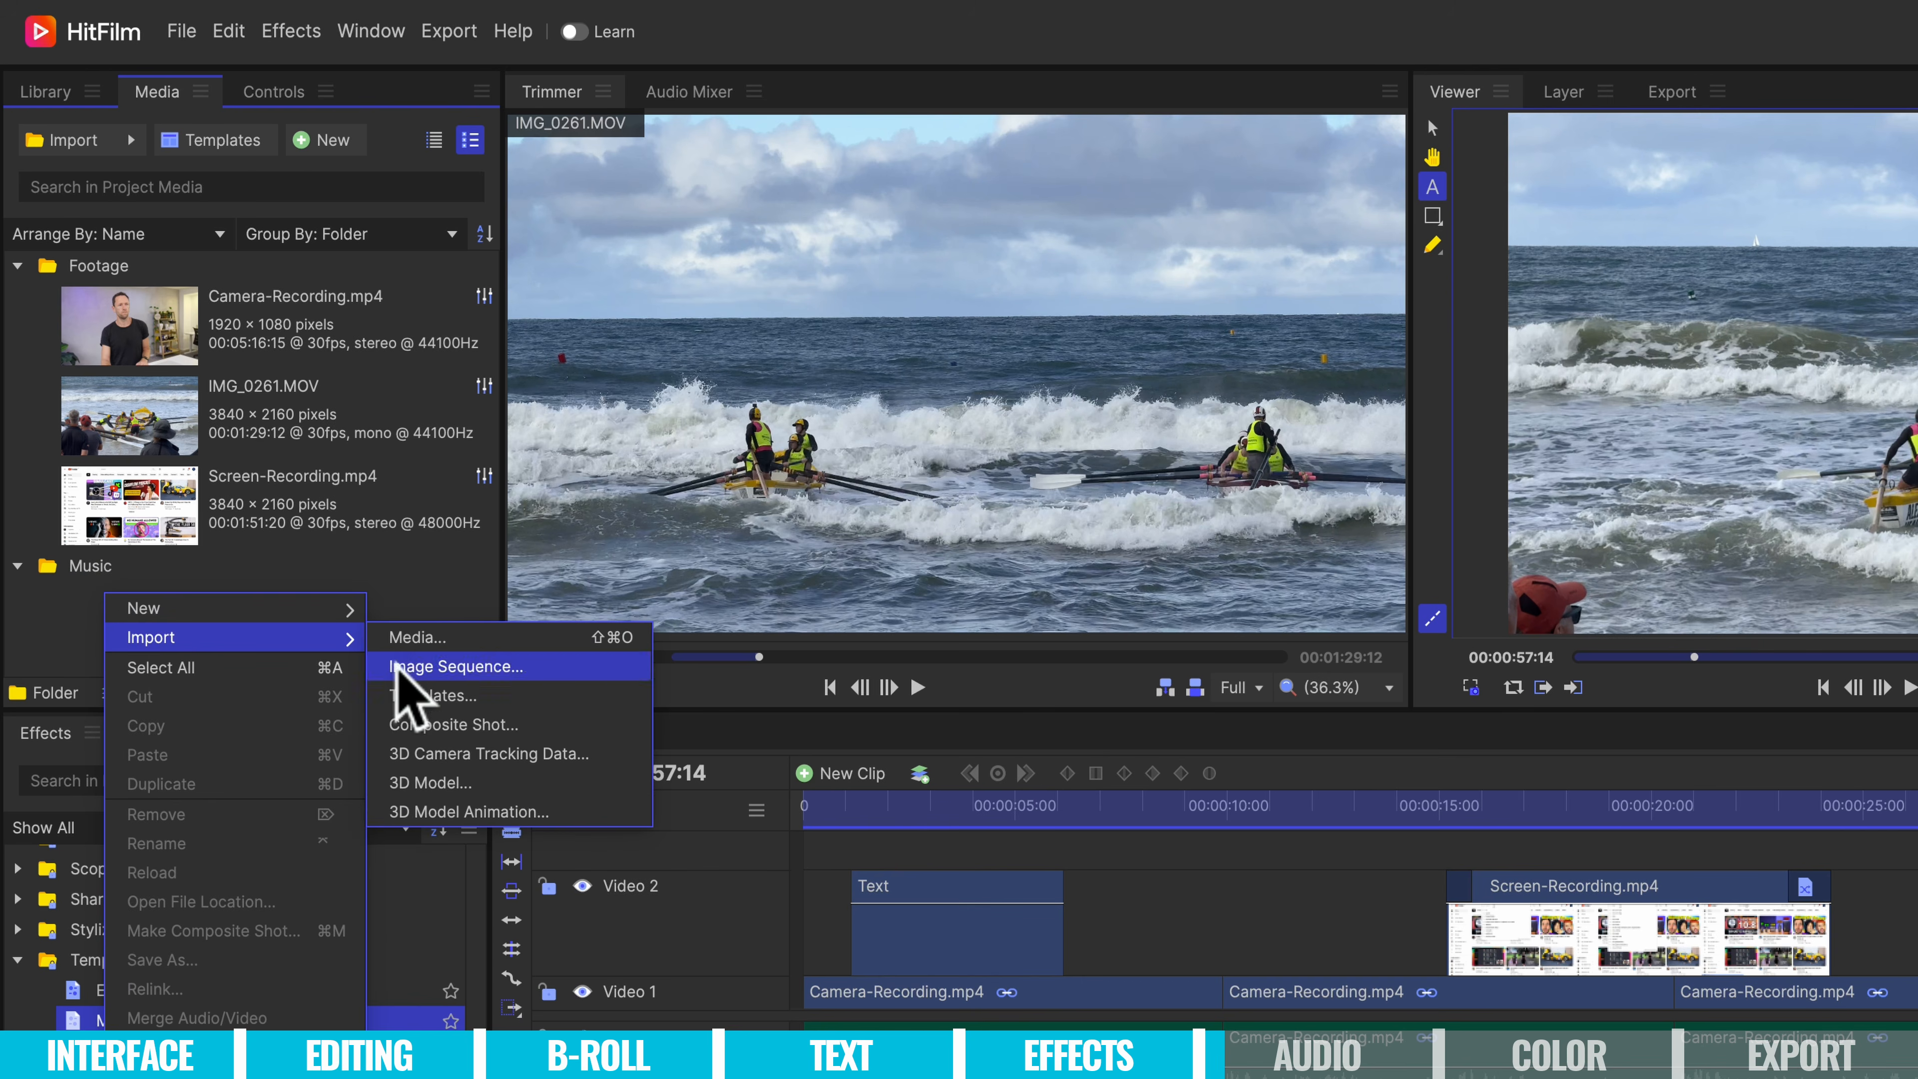
left_click(420, 641)
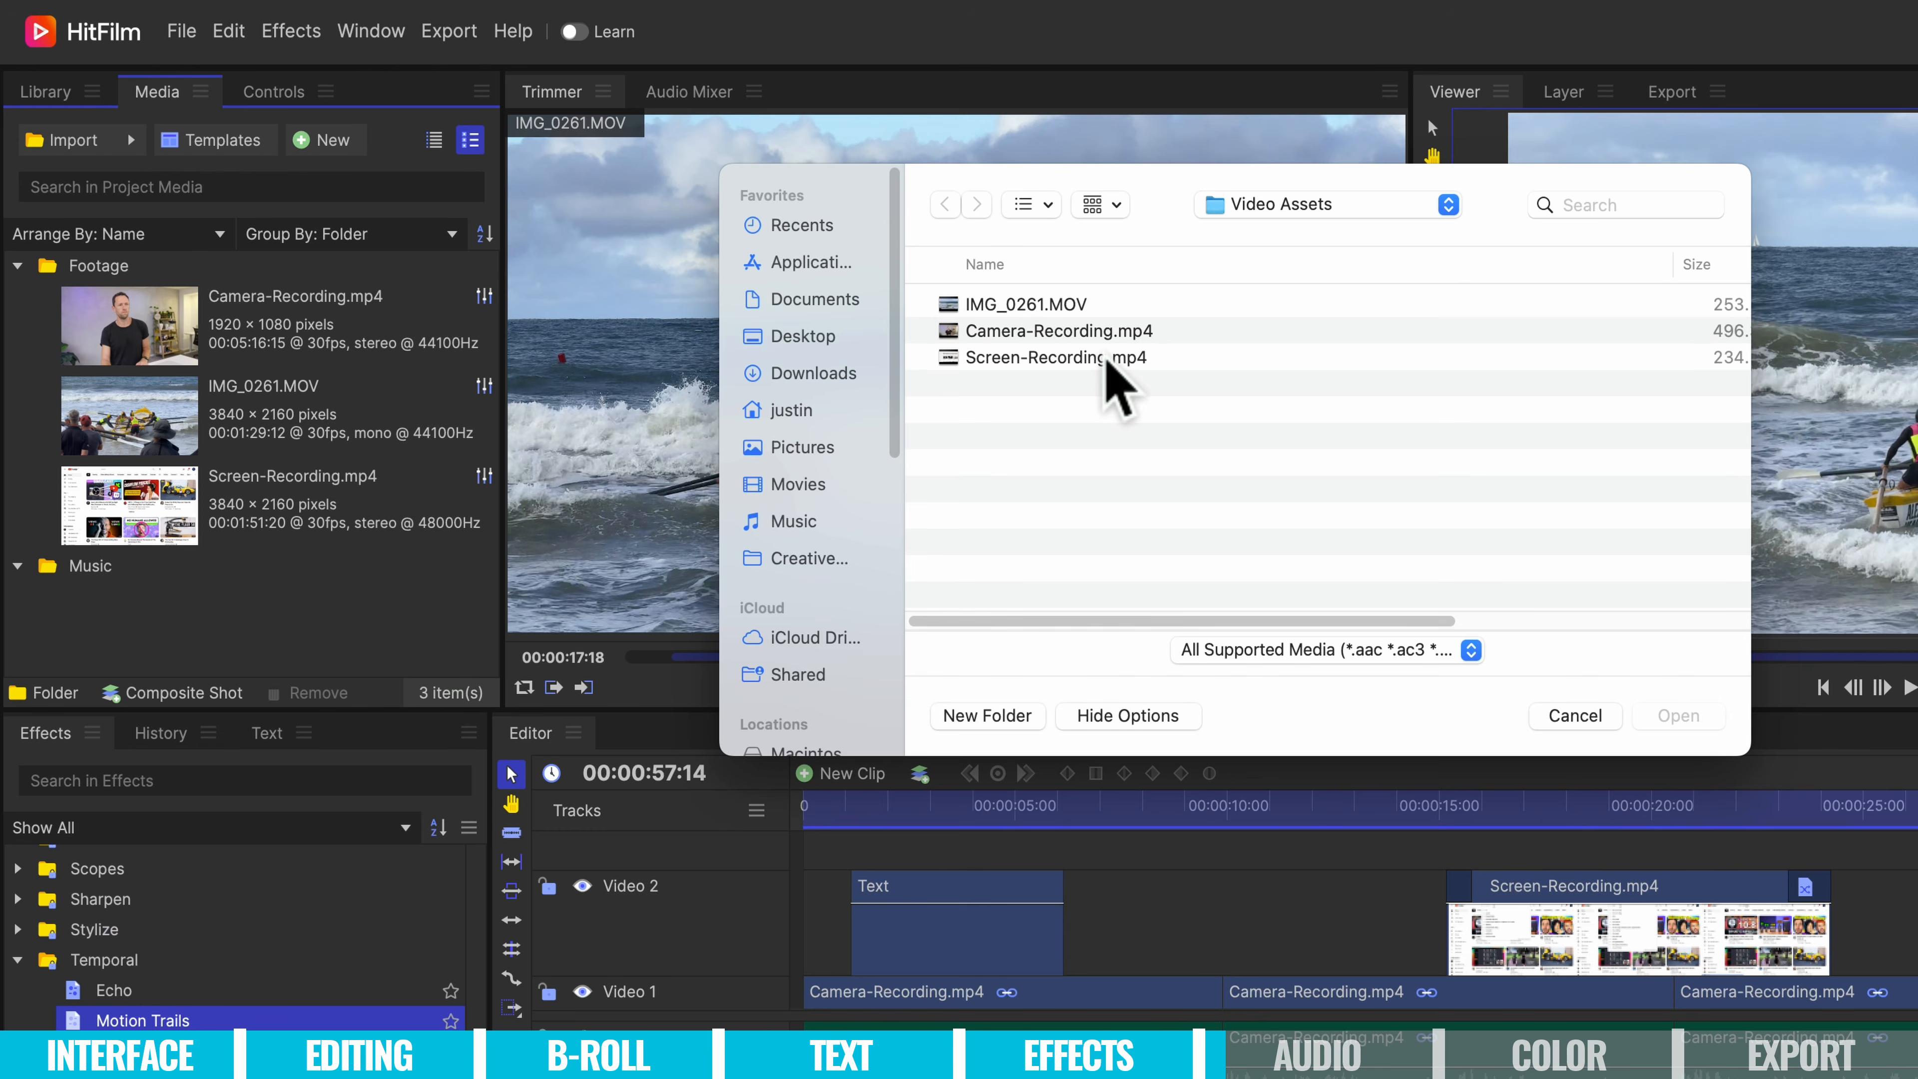
left_click(802, 345)
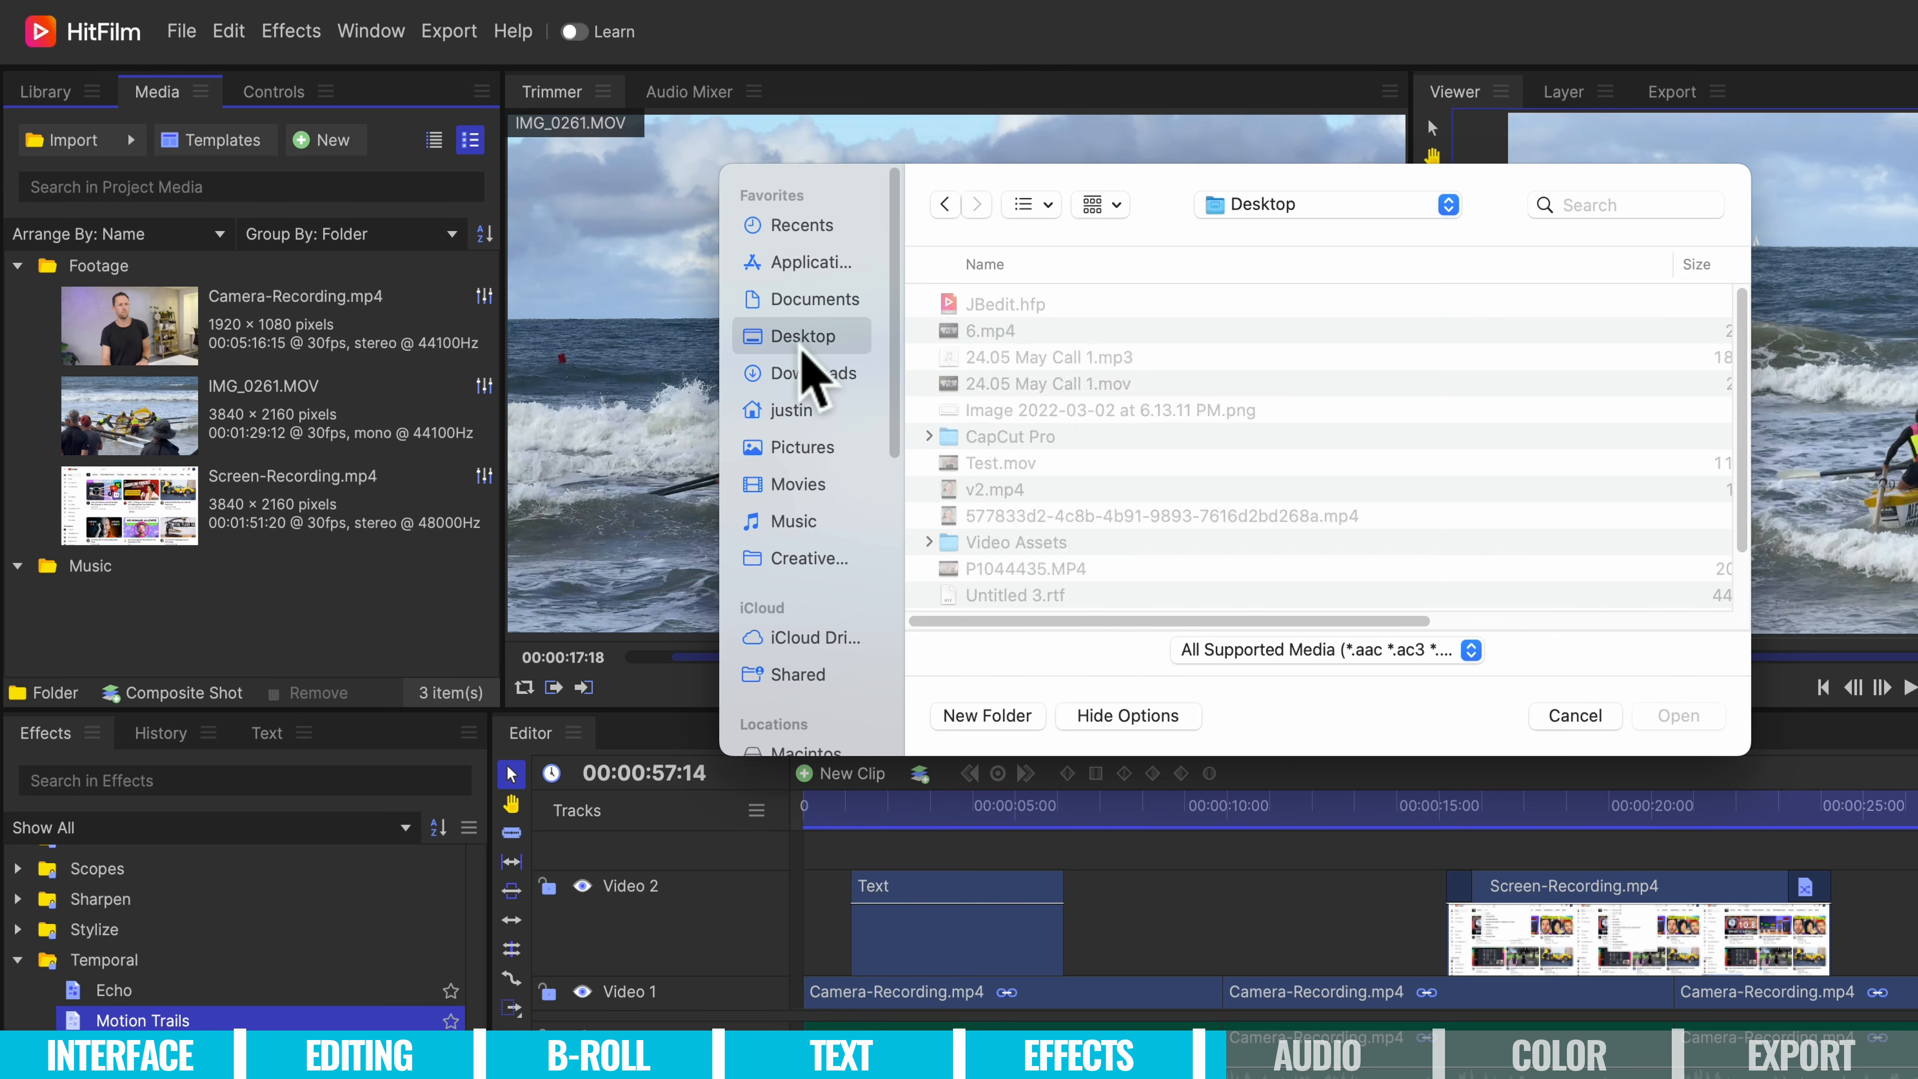
left_click(974, 311)
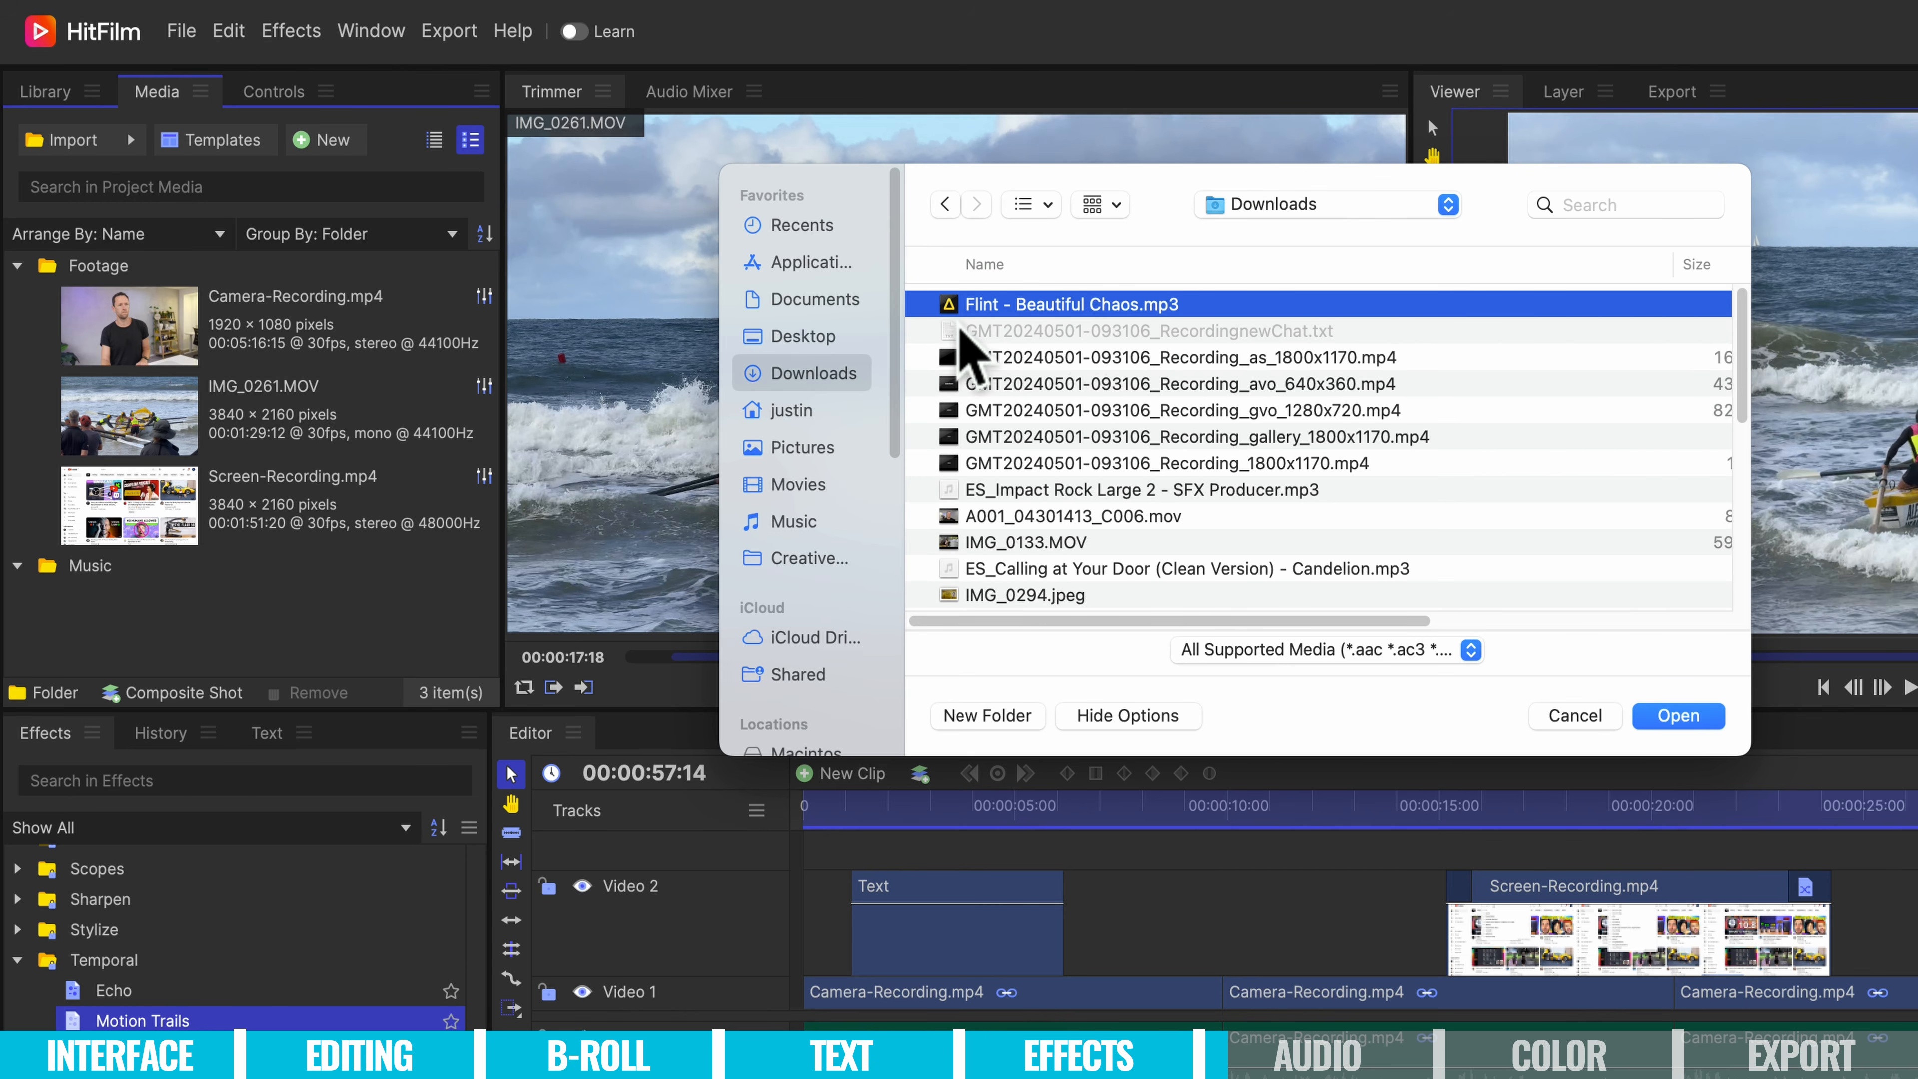
left_click(1682, 719)
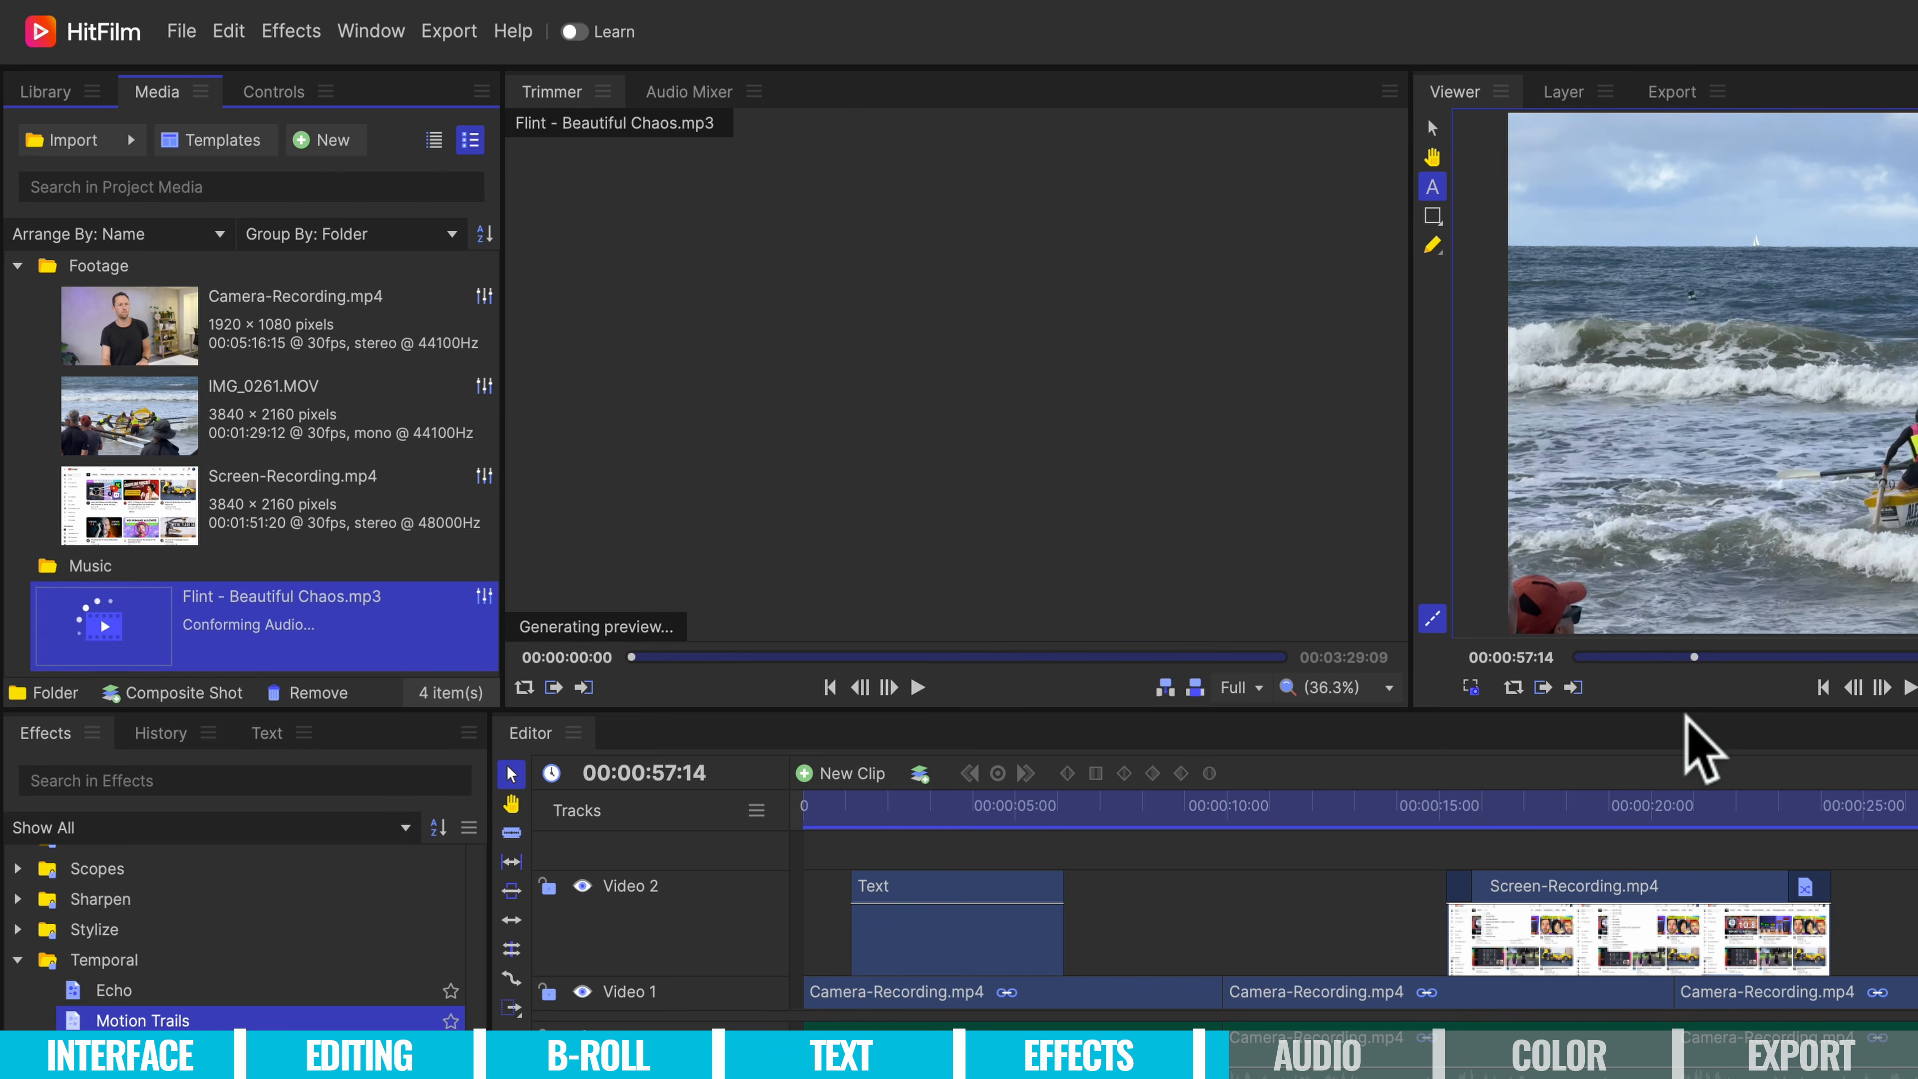
left_click_drag(83, 607, 93, 570)
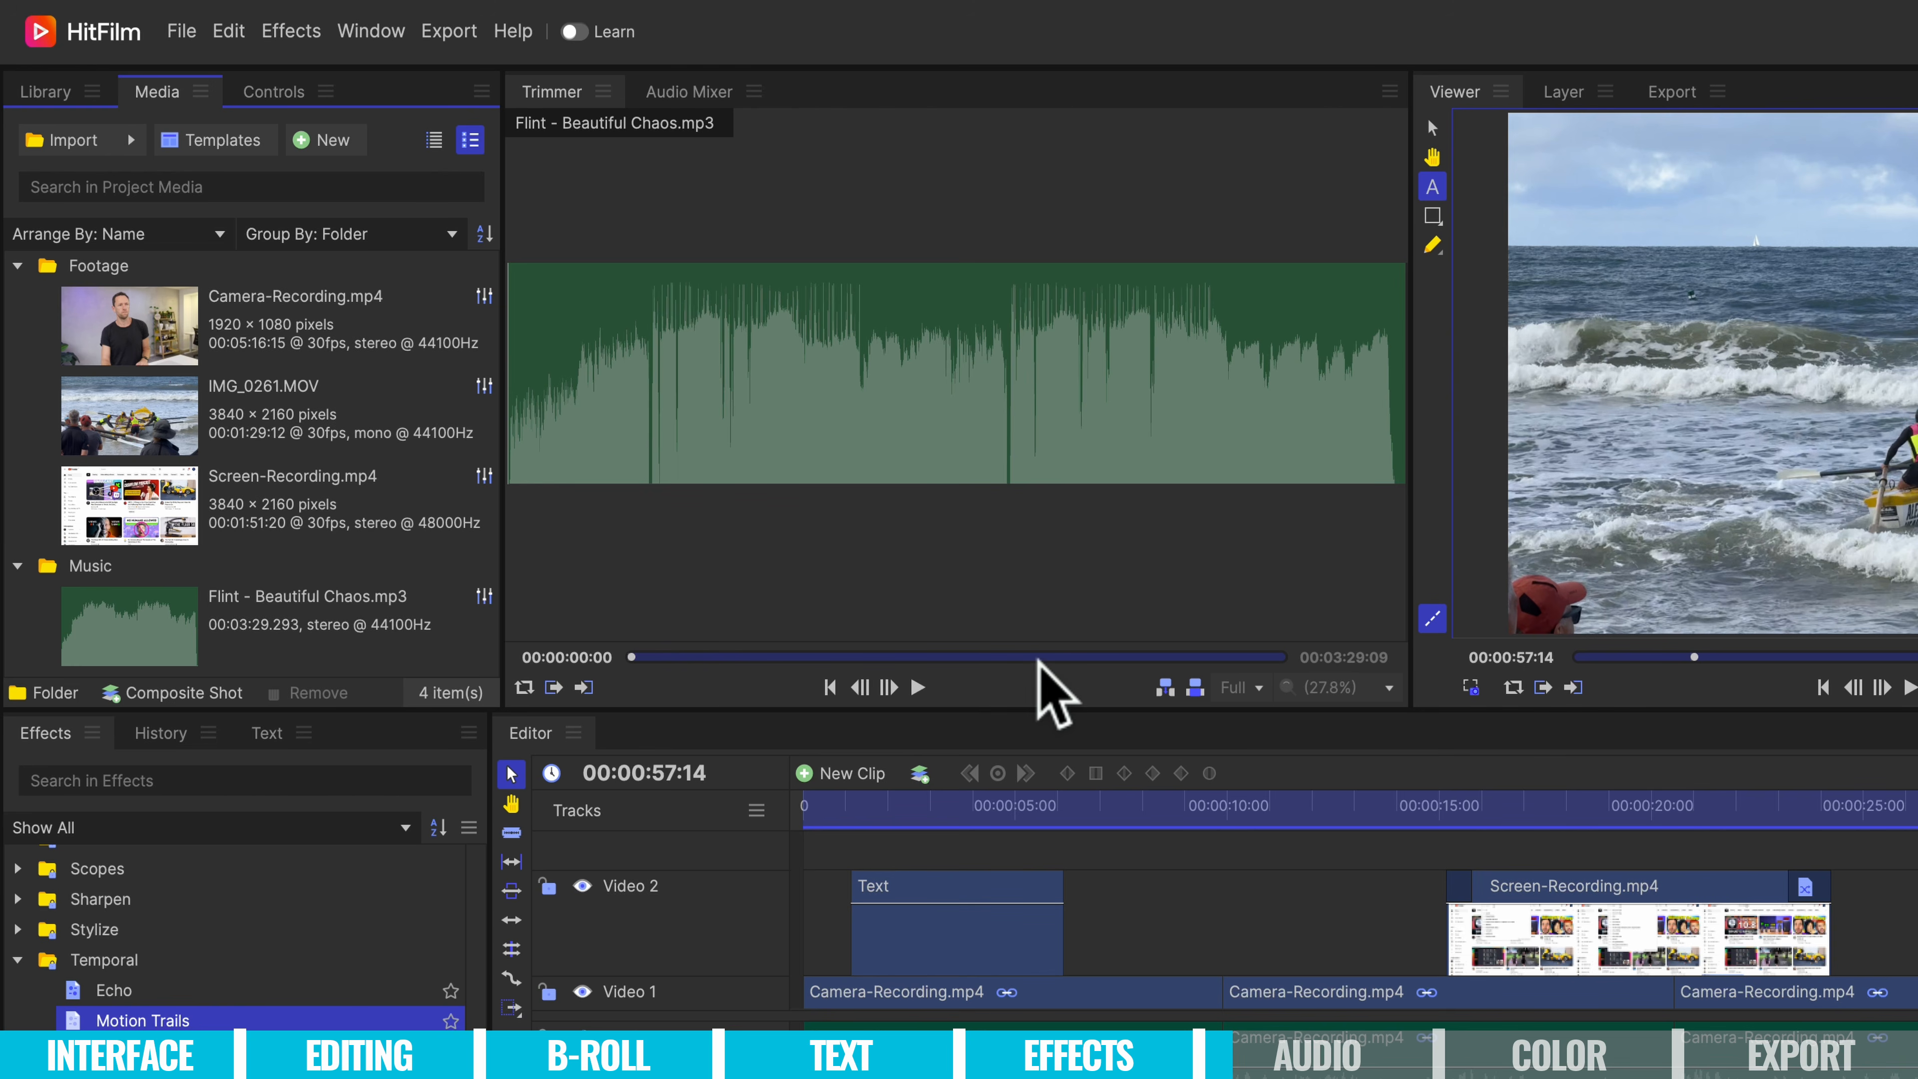
Place Flint - Beautiful Chaos.mp3 on Audio 2 from the timeline's start and trim its end to match the footage.
left_click_drag(105, 606, 754, 1077)
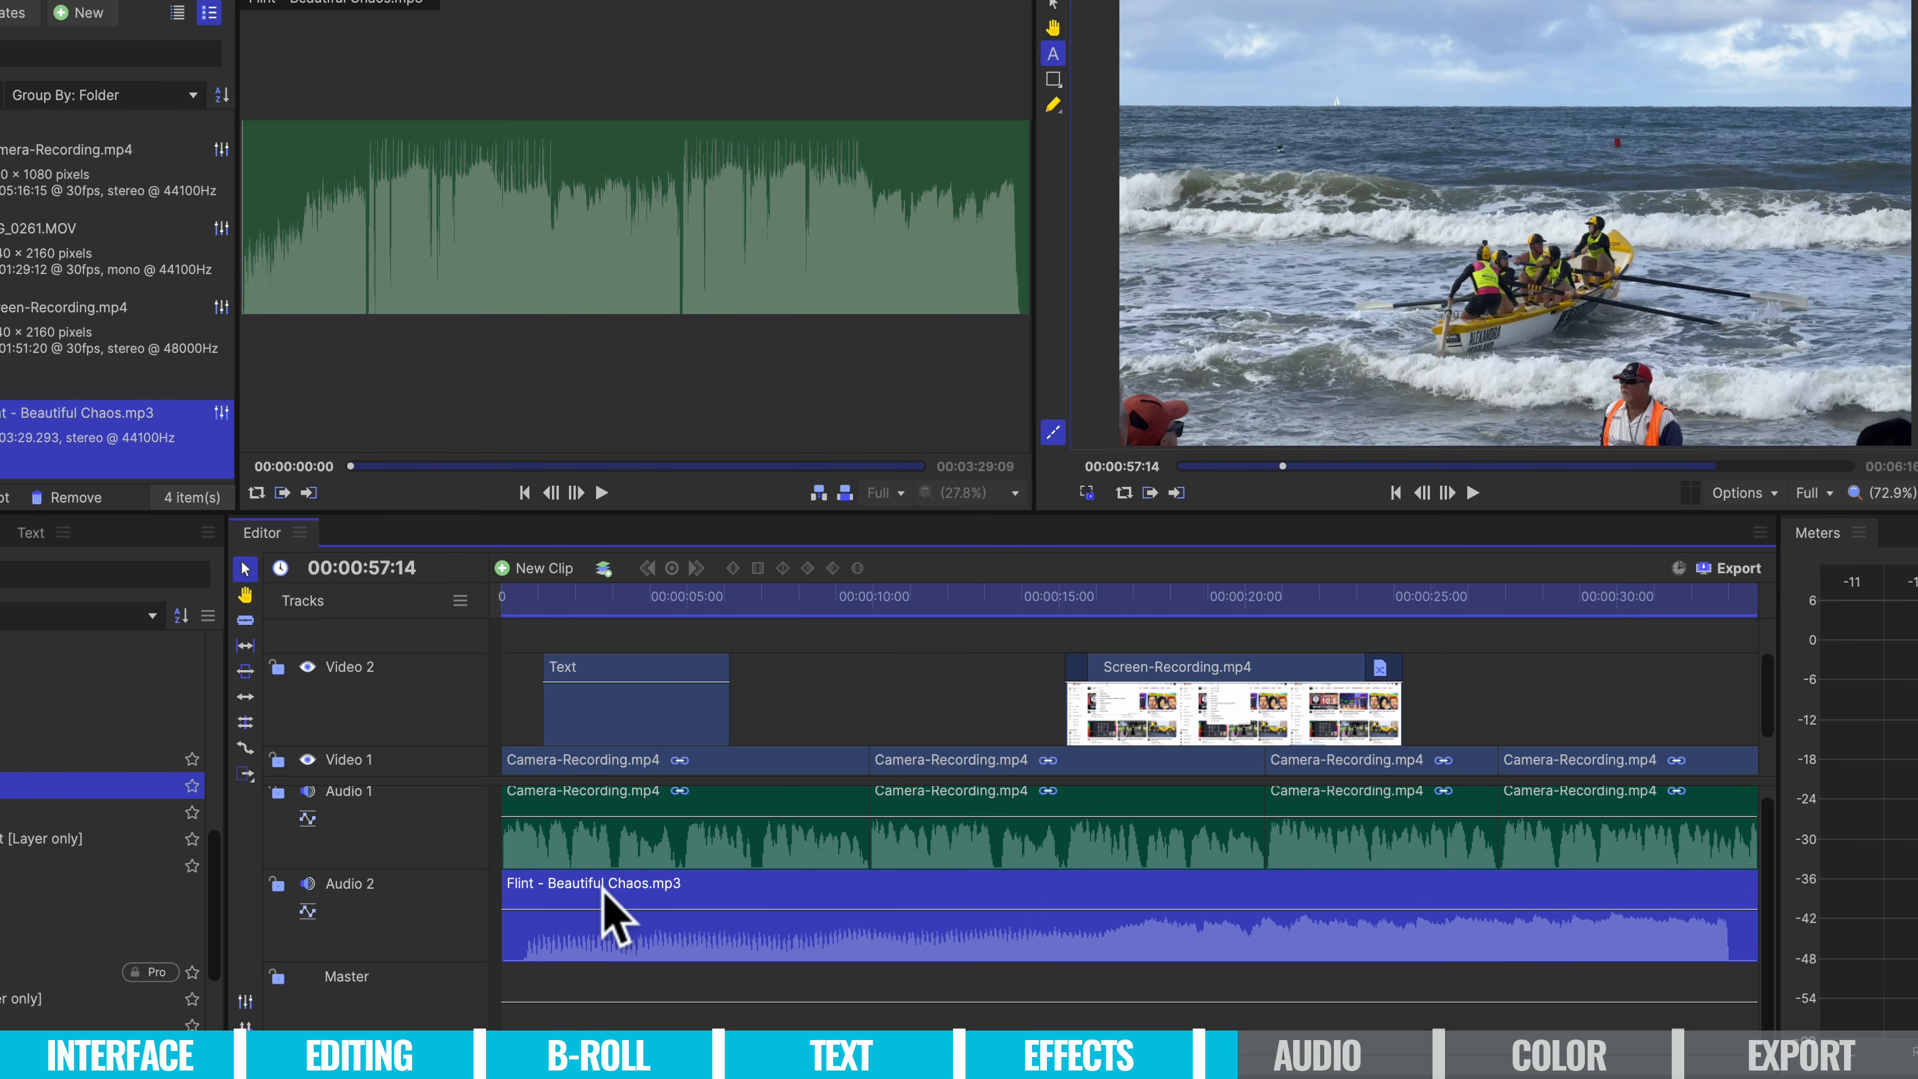
key("minus")
key("minus")
key("minus")
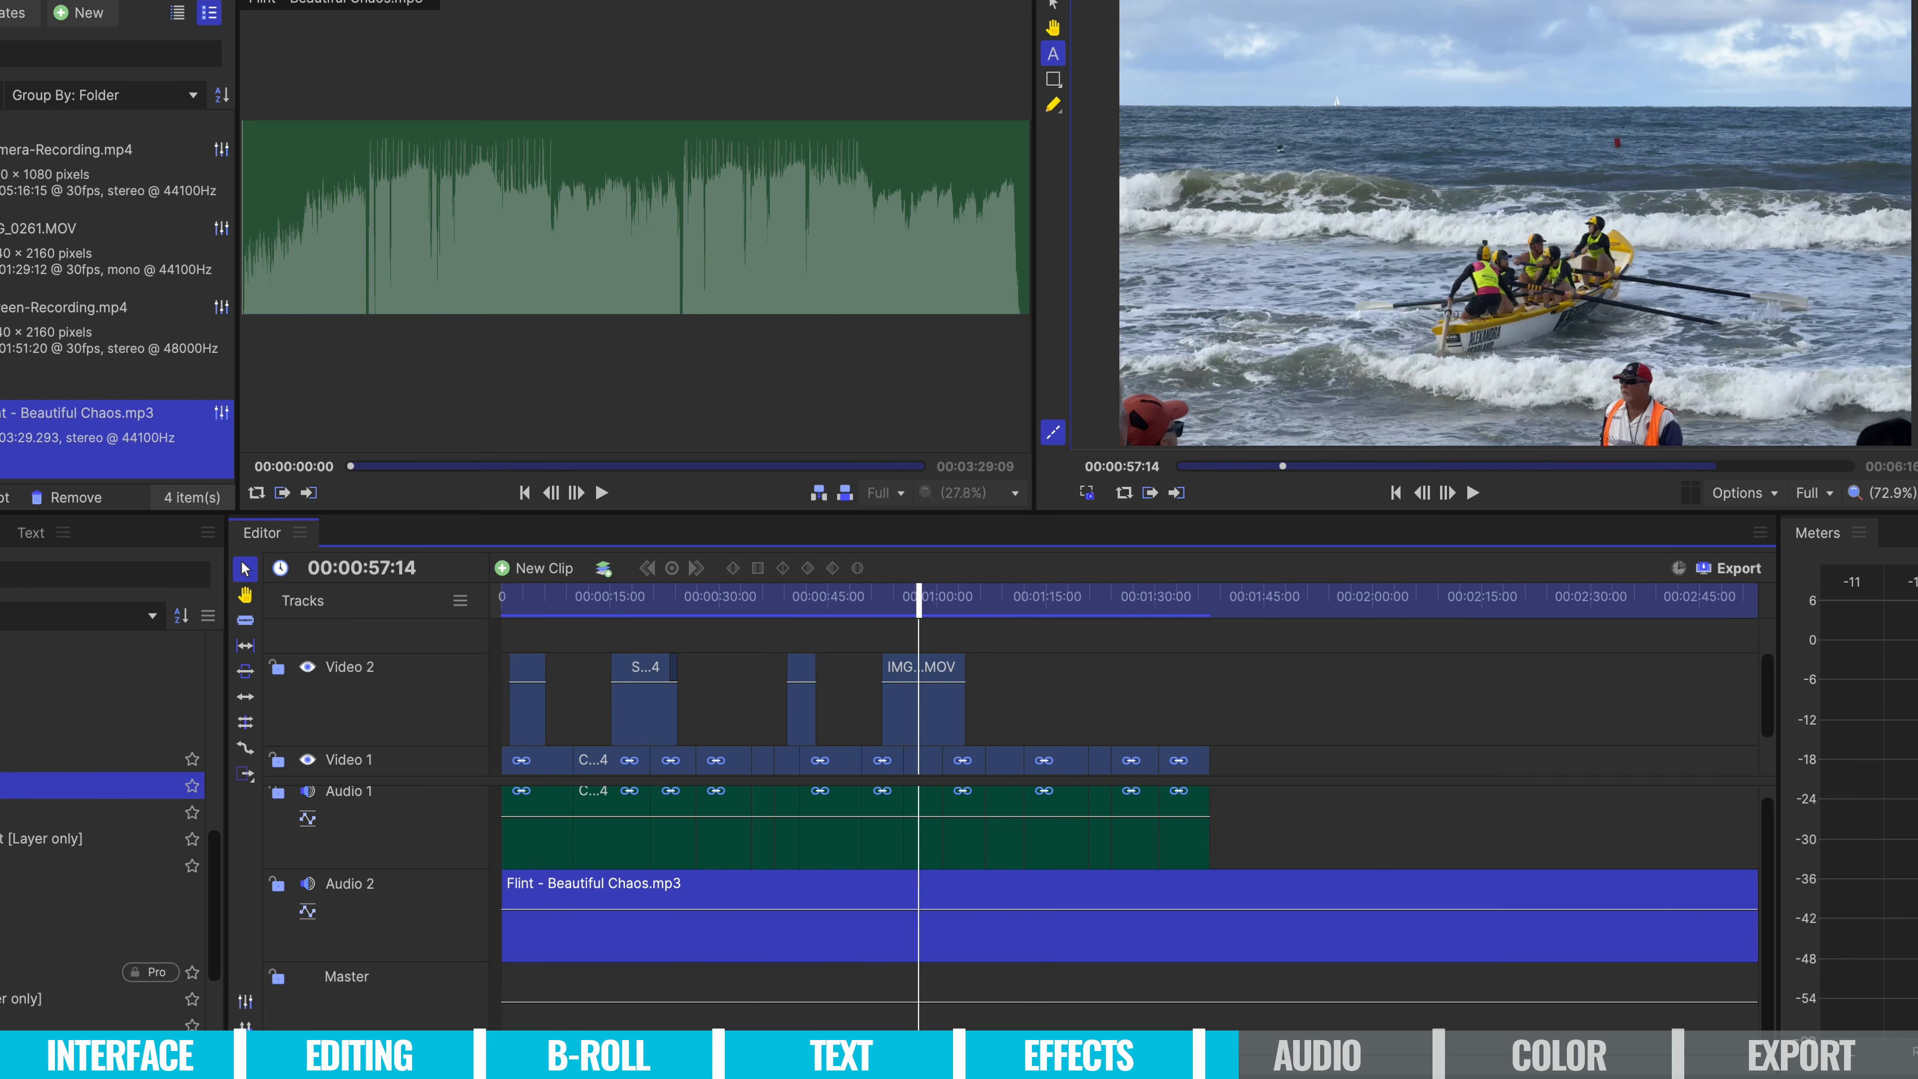
left_click_drag(340, 1057, 338, 1057)
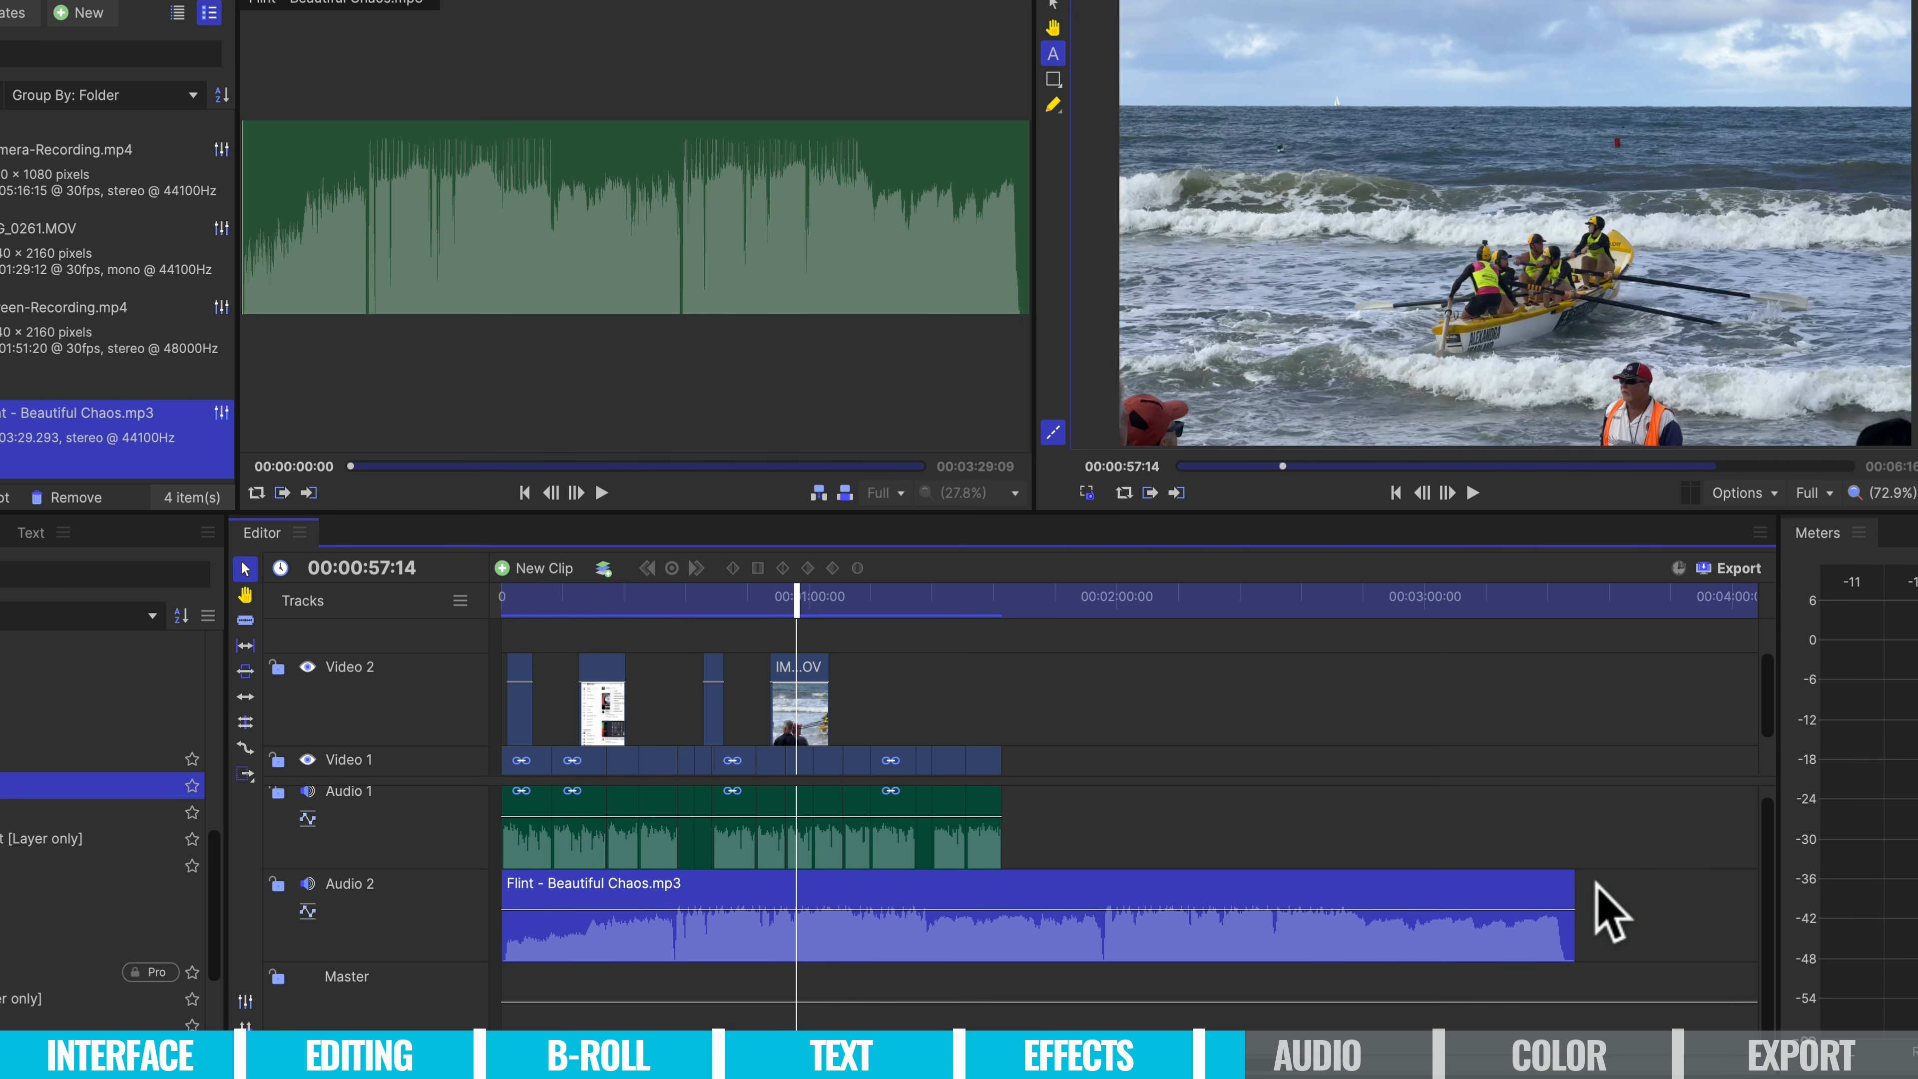
left_click_drag(1578, 893, 1017, 968)
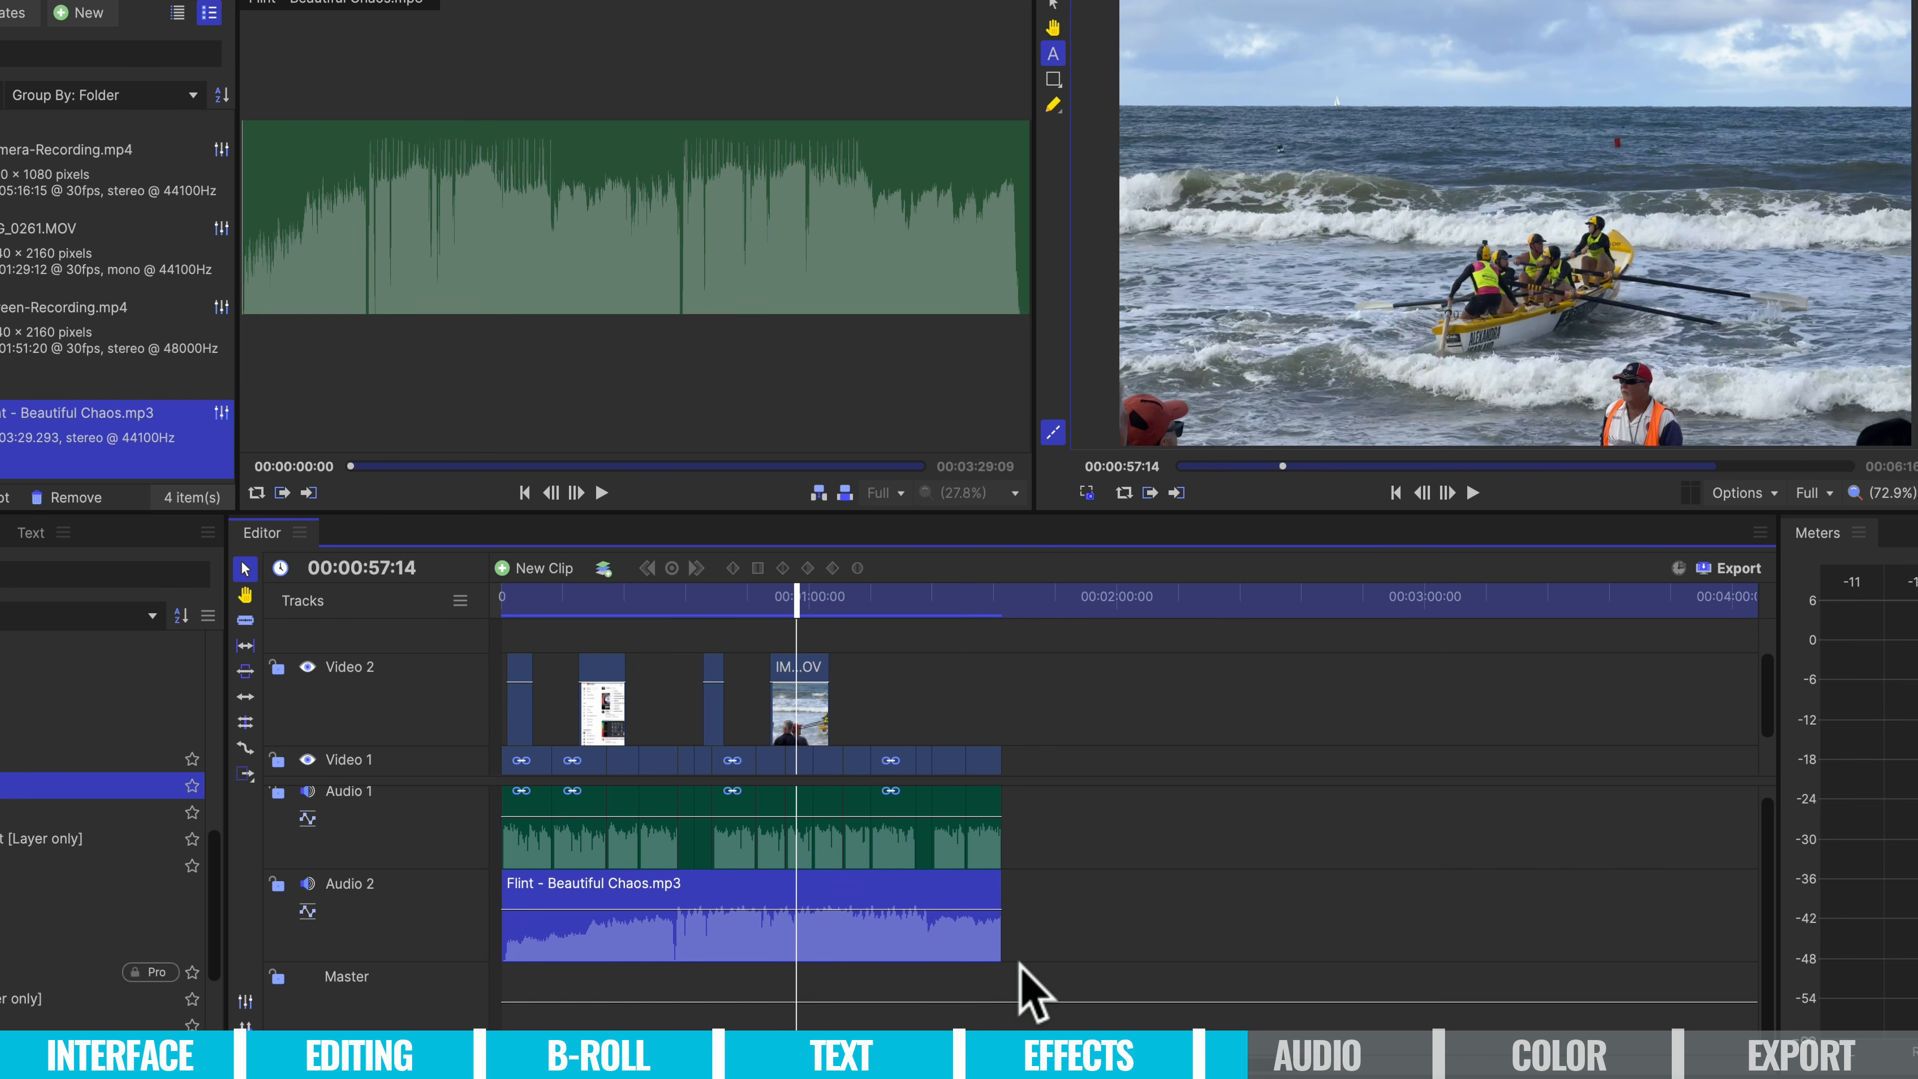
Lower the level of the music clip on Audio 2 to -14.6 dB and play it back under the speech.
mouse_move(946, 899)
left_mouse_down()
mouse_move(1056, 896)
mouse_move(922, 904)
left_mouse_up()
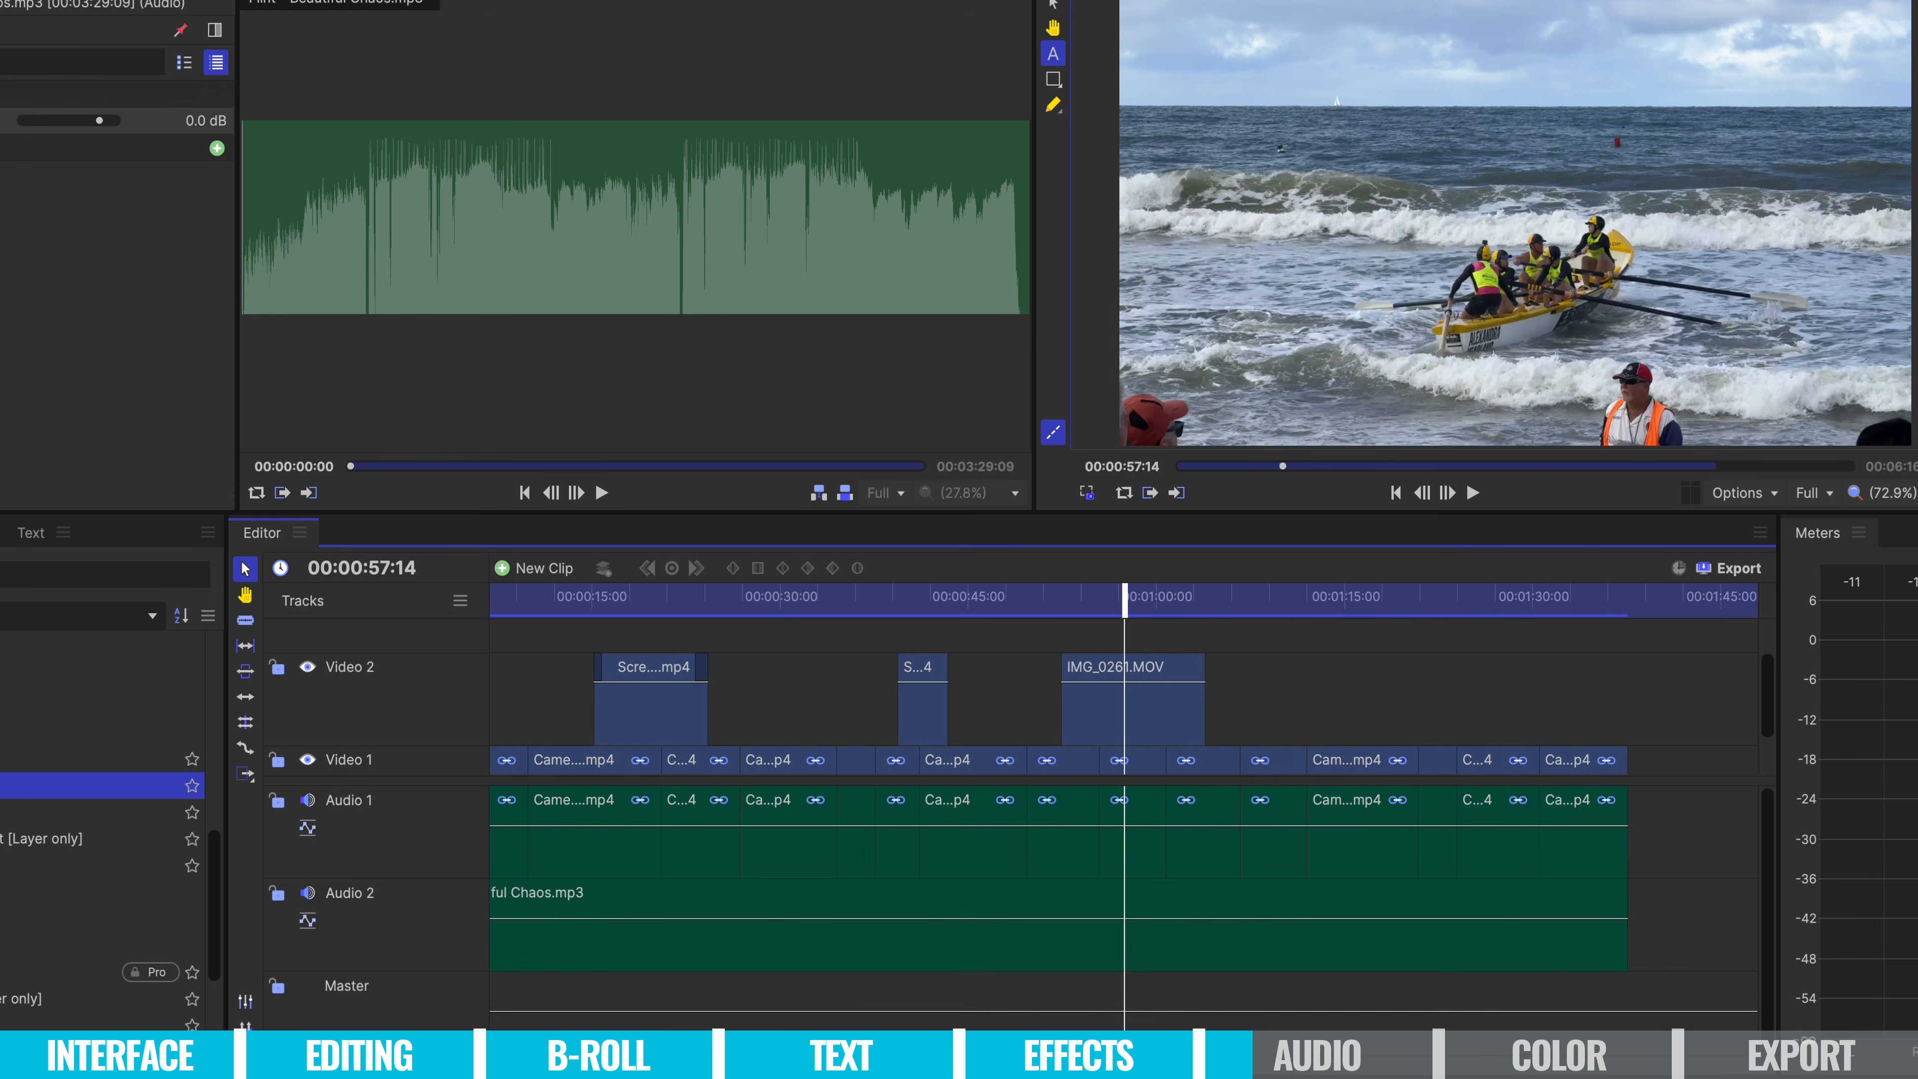
left_click_drag(676, 1040, 648, 1039)
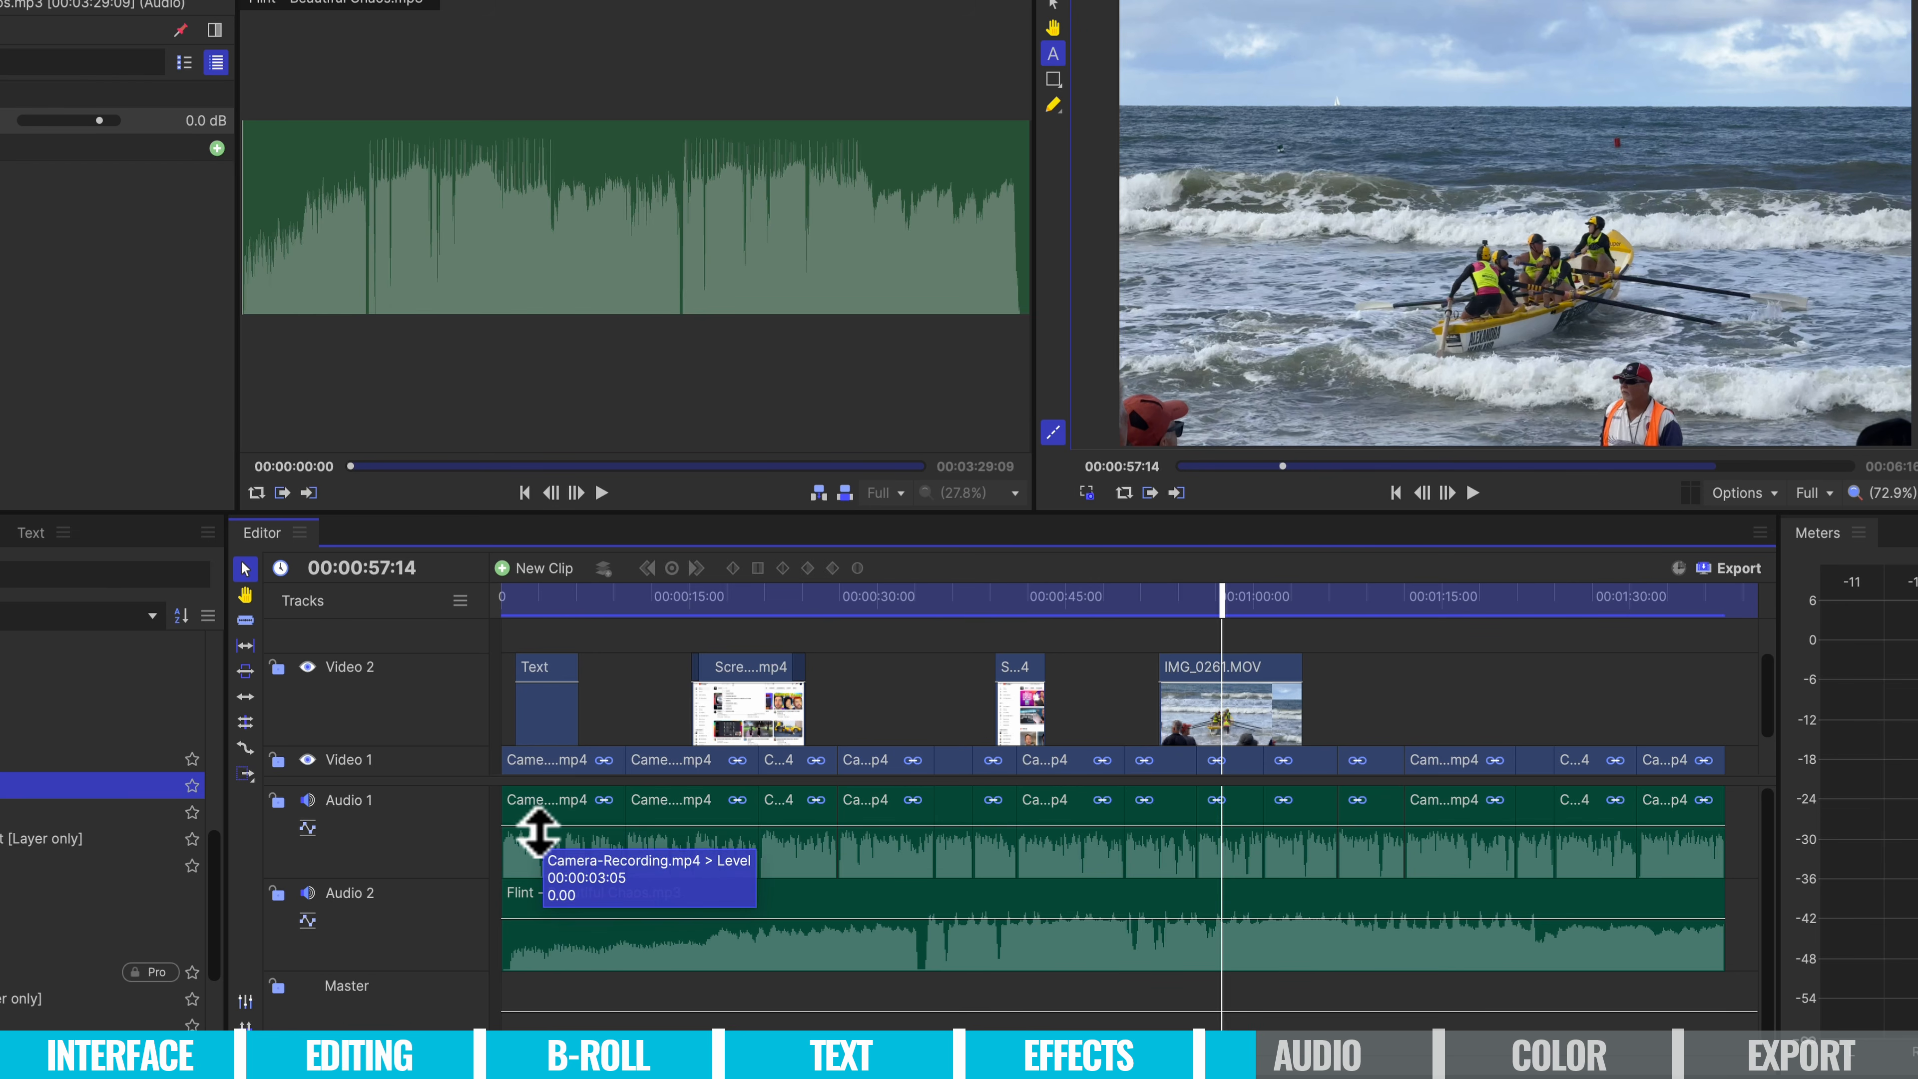
left_click(626, 605)
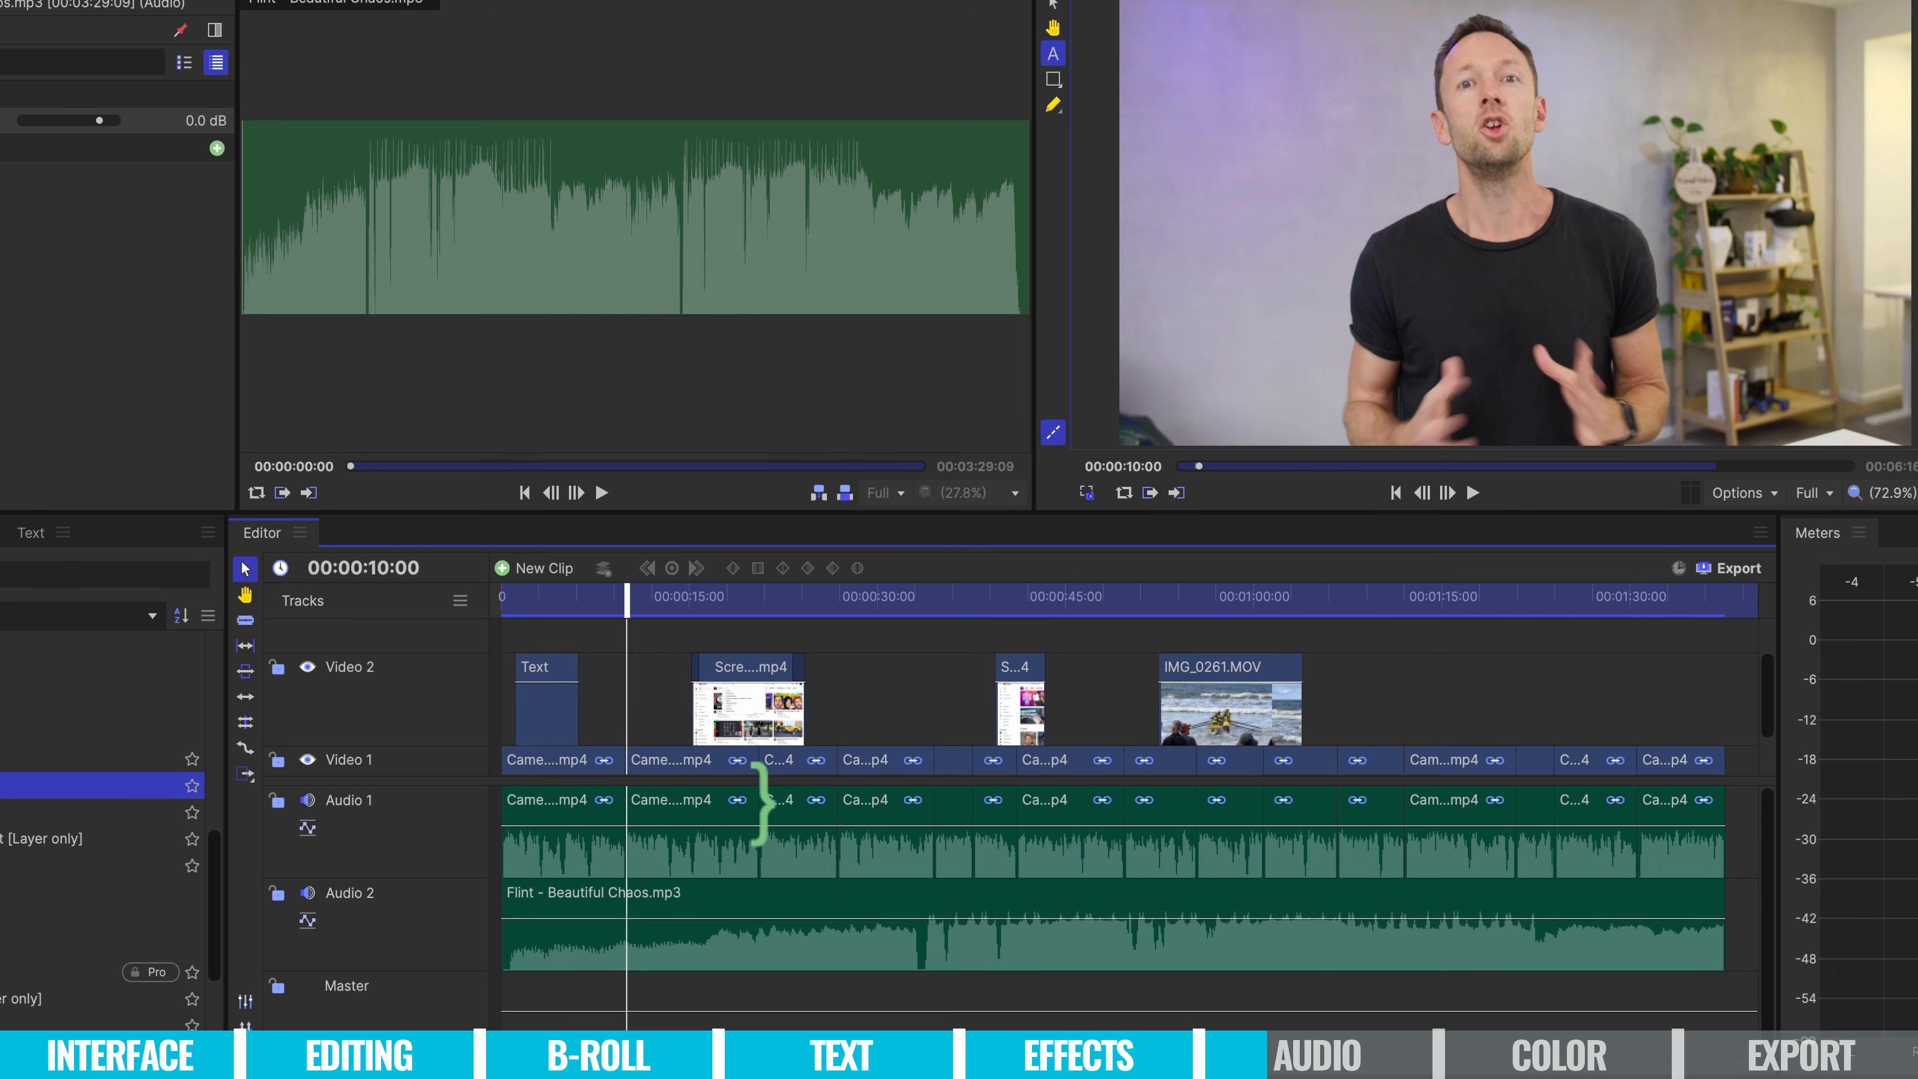
left_click(656, 903)
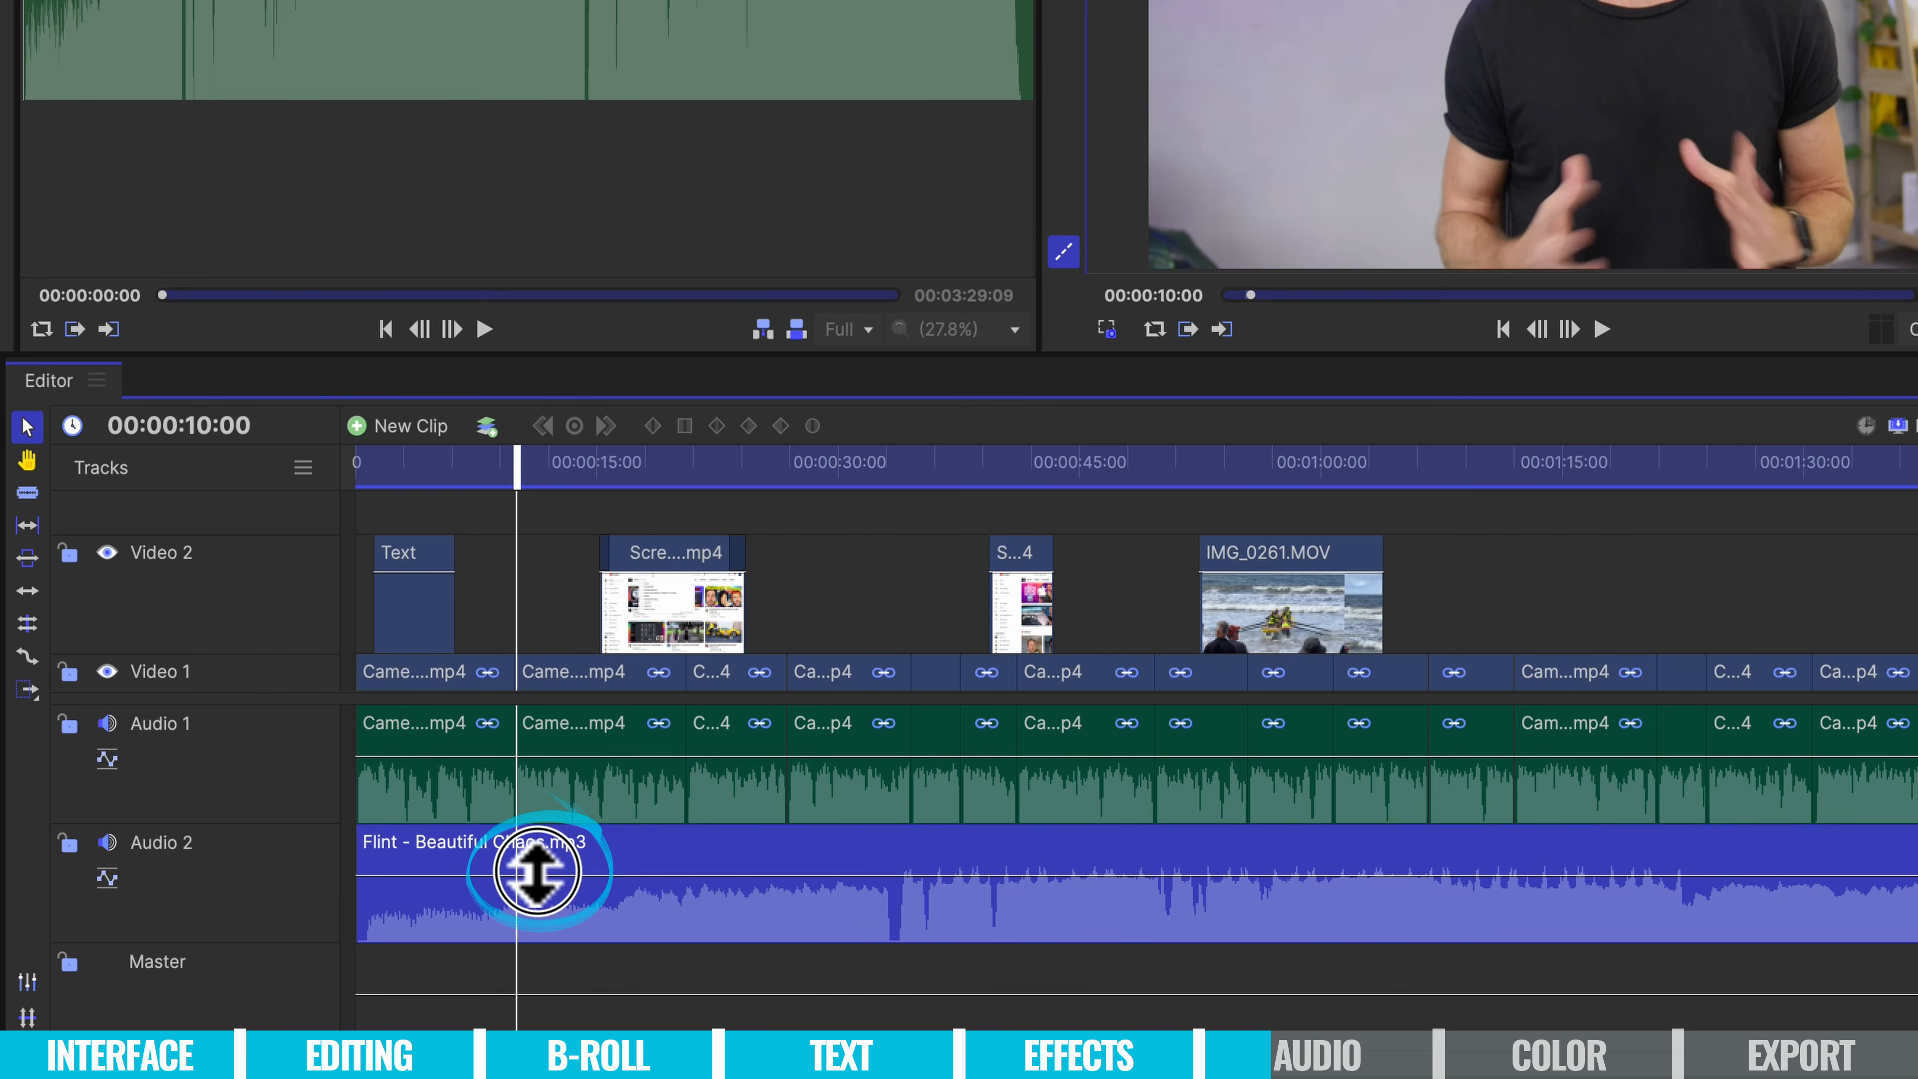
left_click_drag(537, 871, 538, 892)
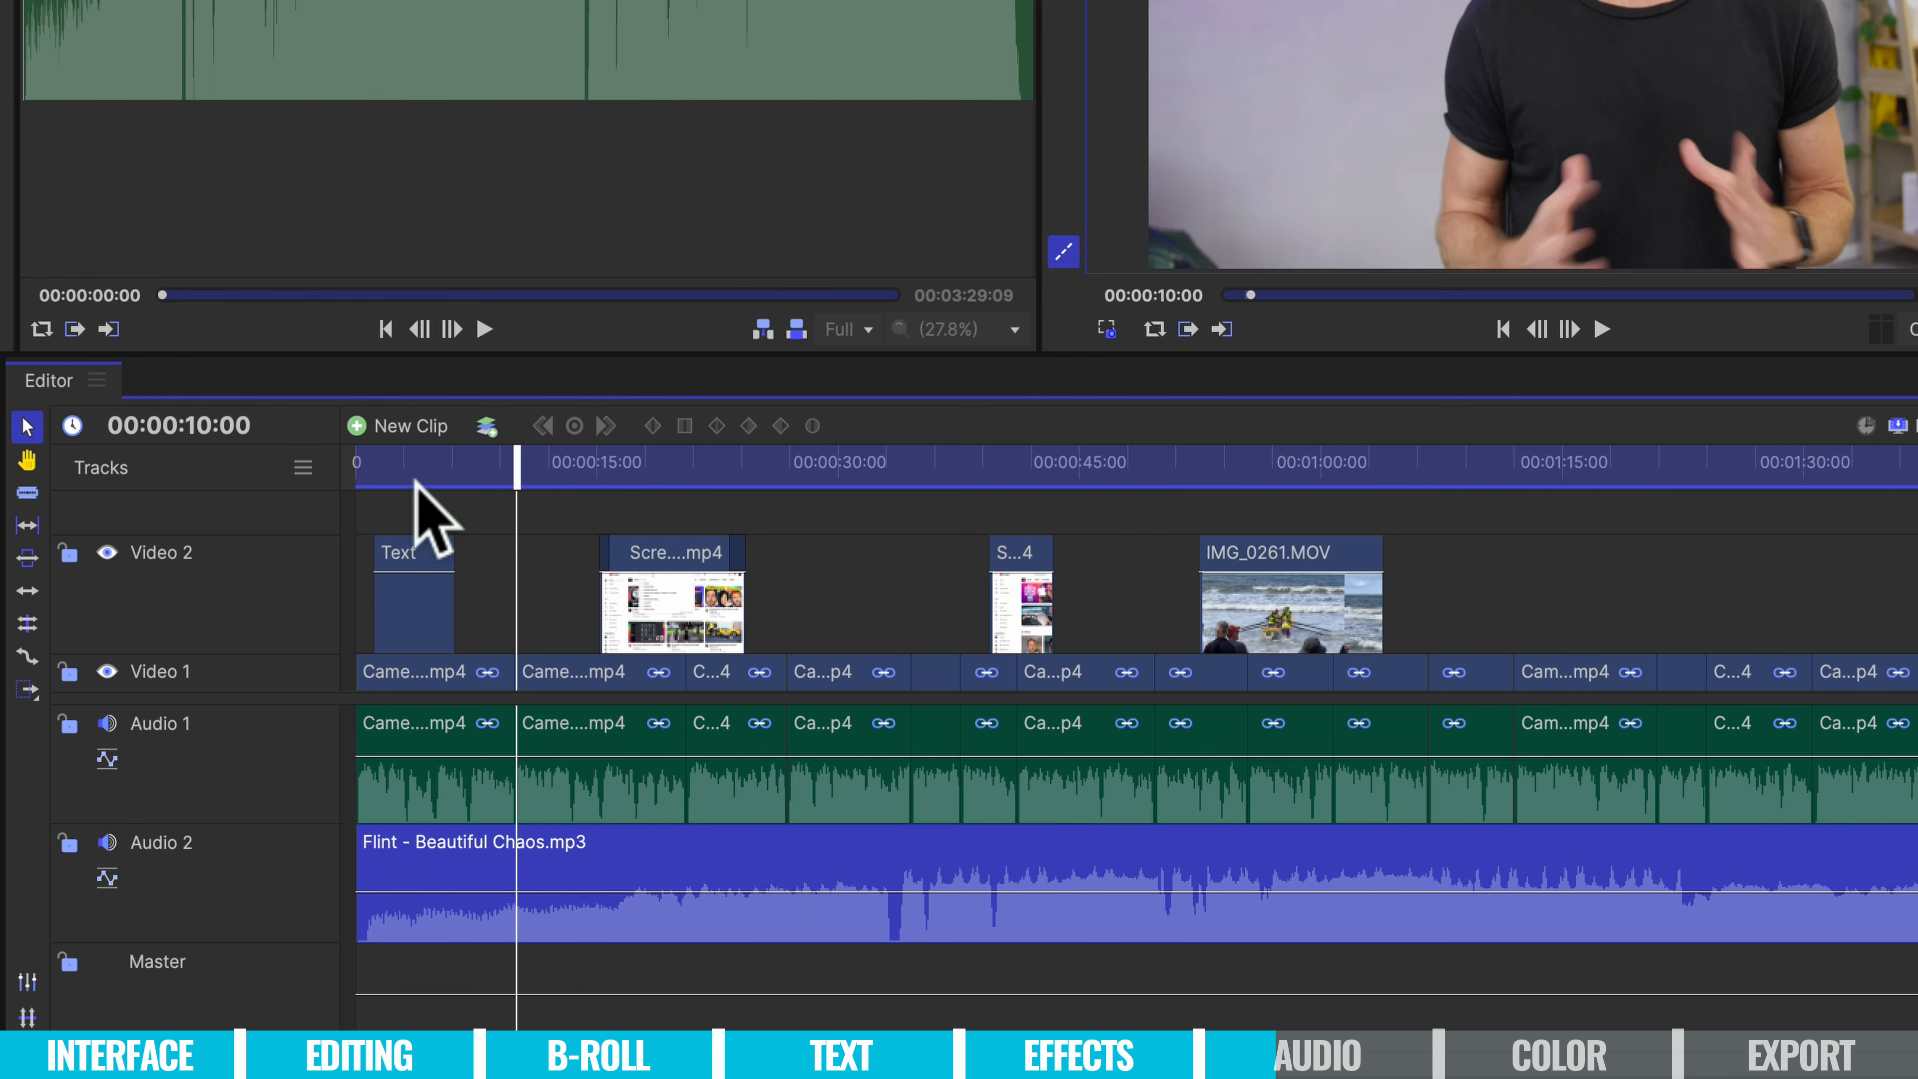
left_click(381, 482)
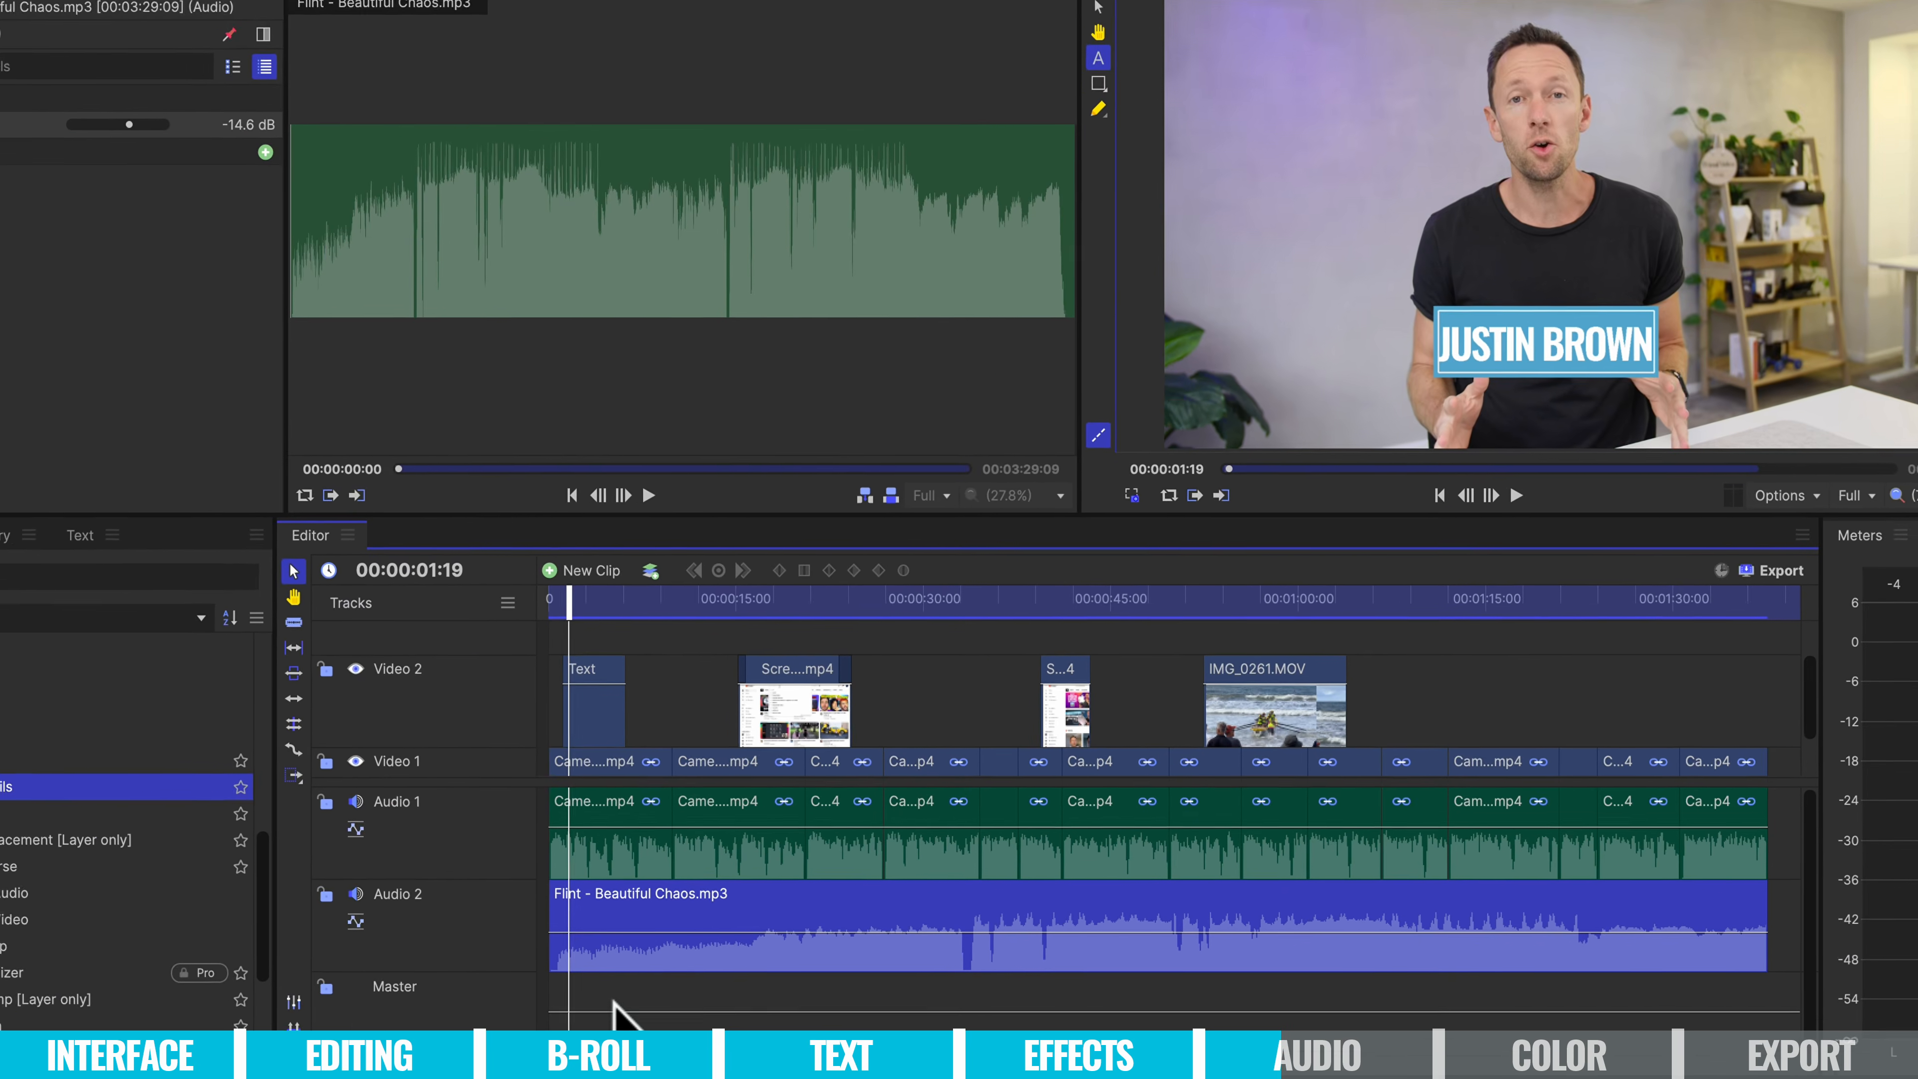
Download the Car horn, honking sound from the Library's free sound effects.
left_click(38, 99)
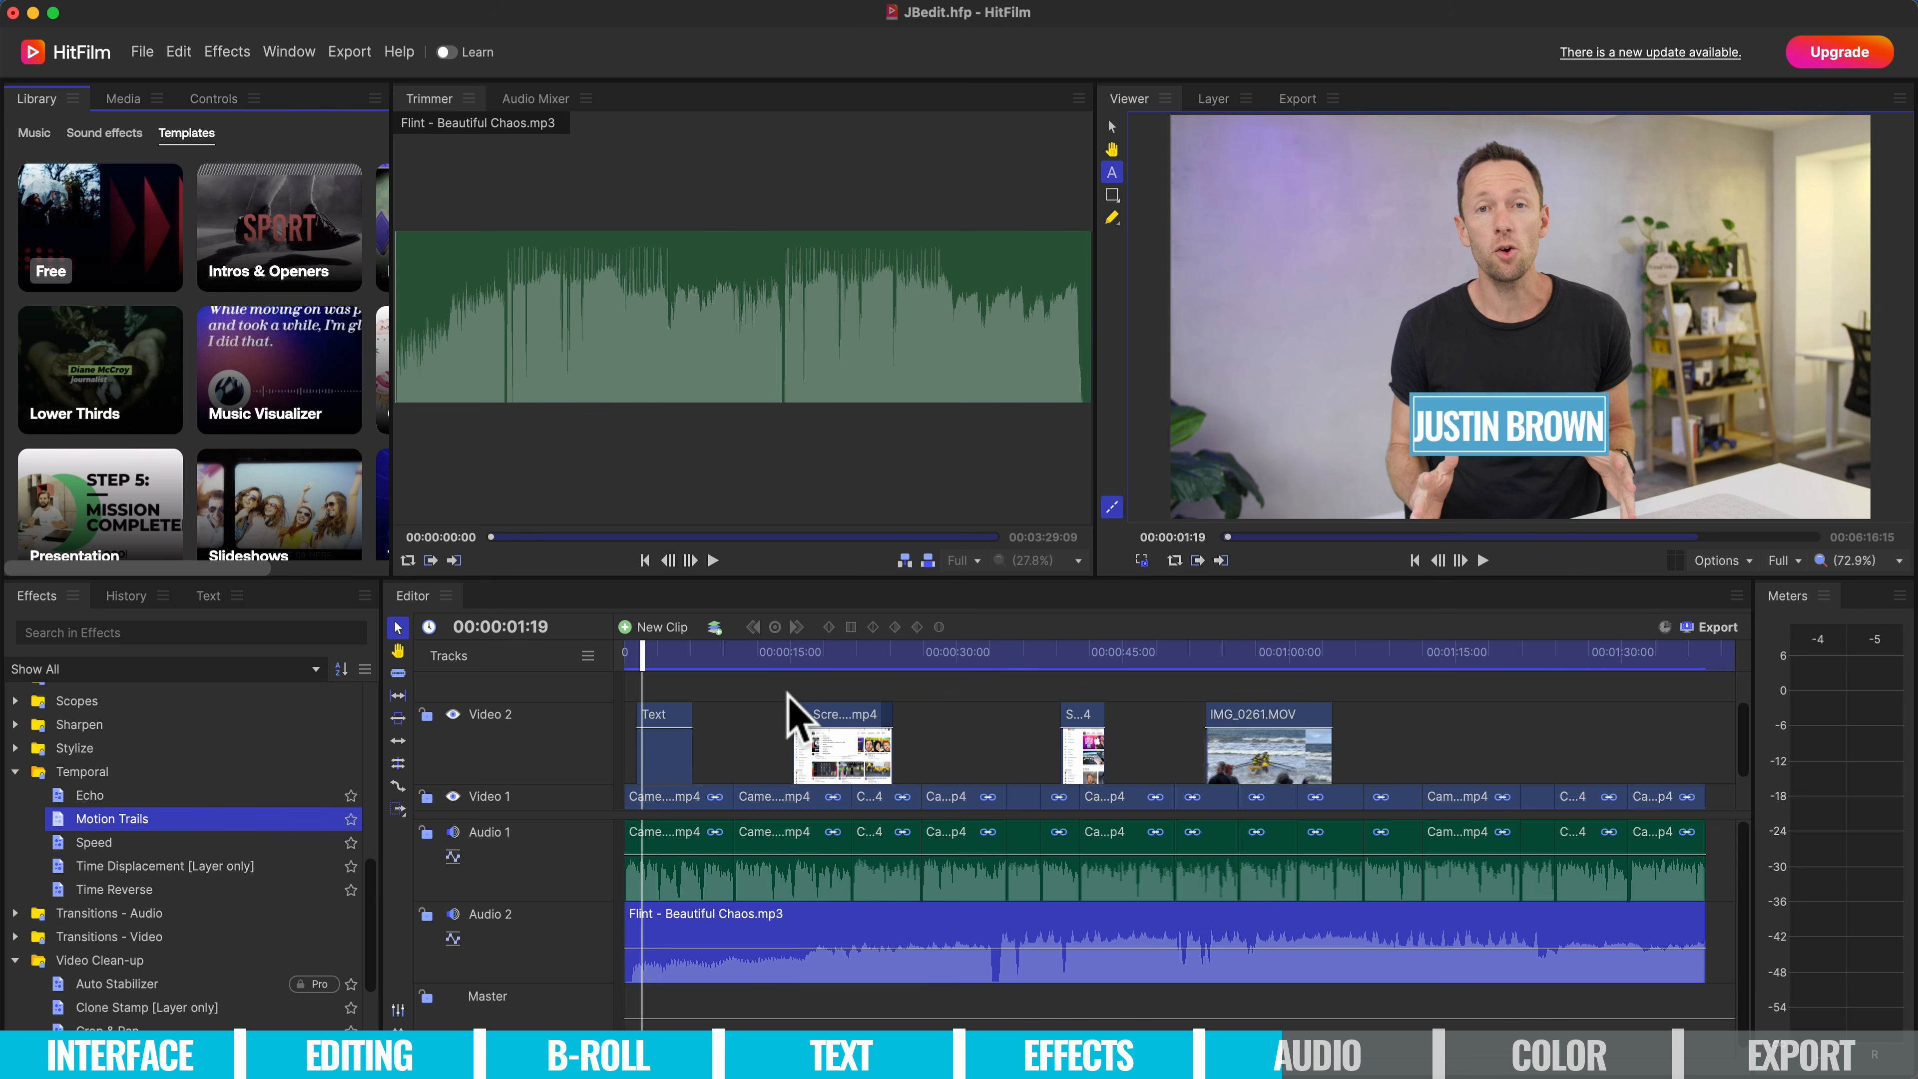
left_click(105, 132)
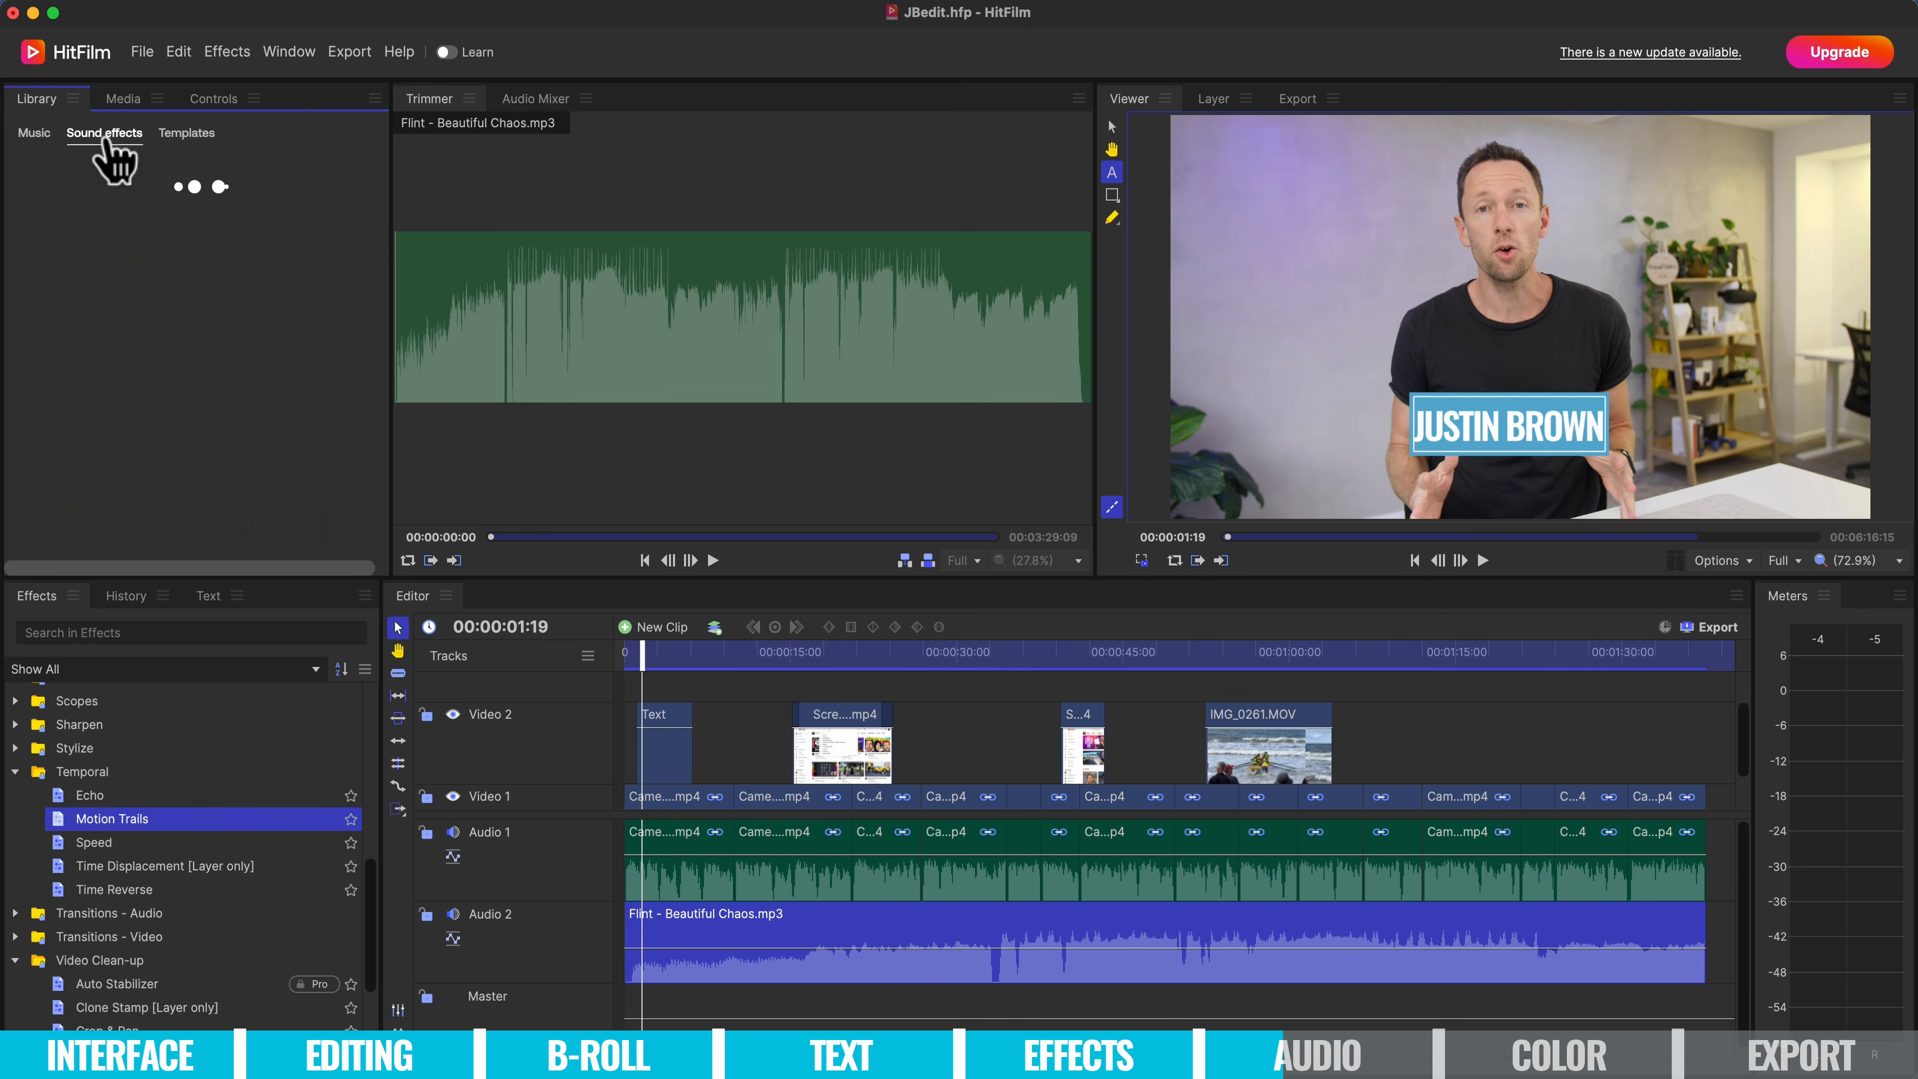
left_click(77, 181)
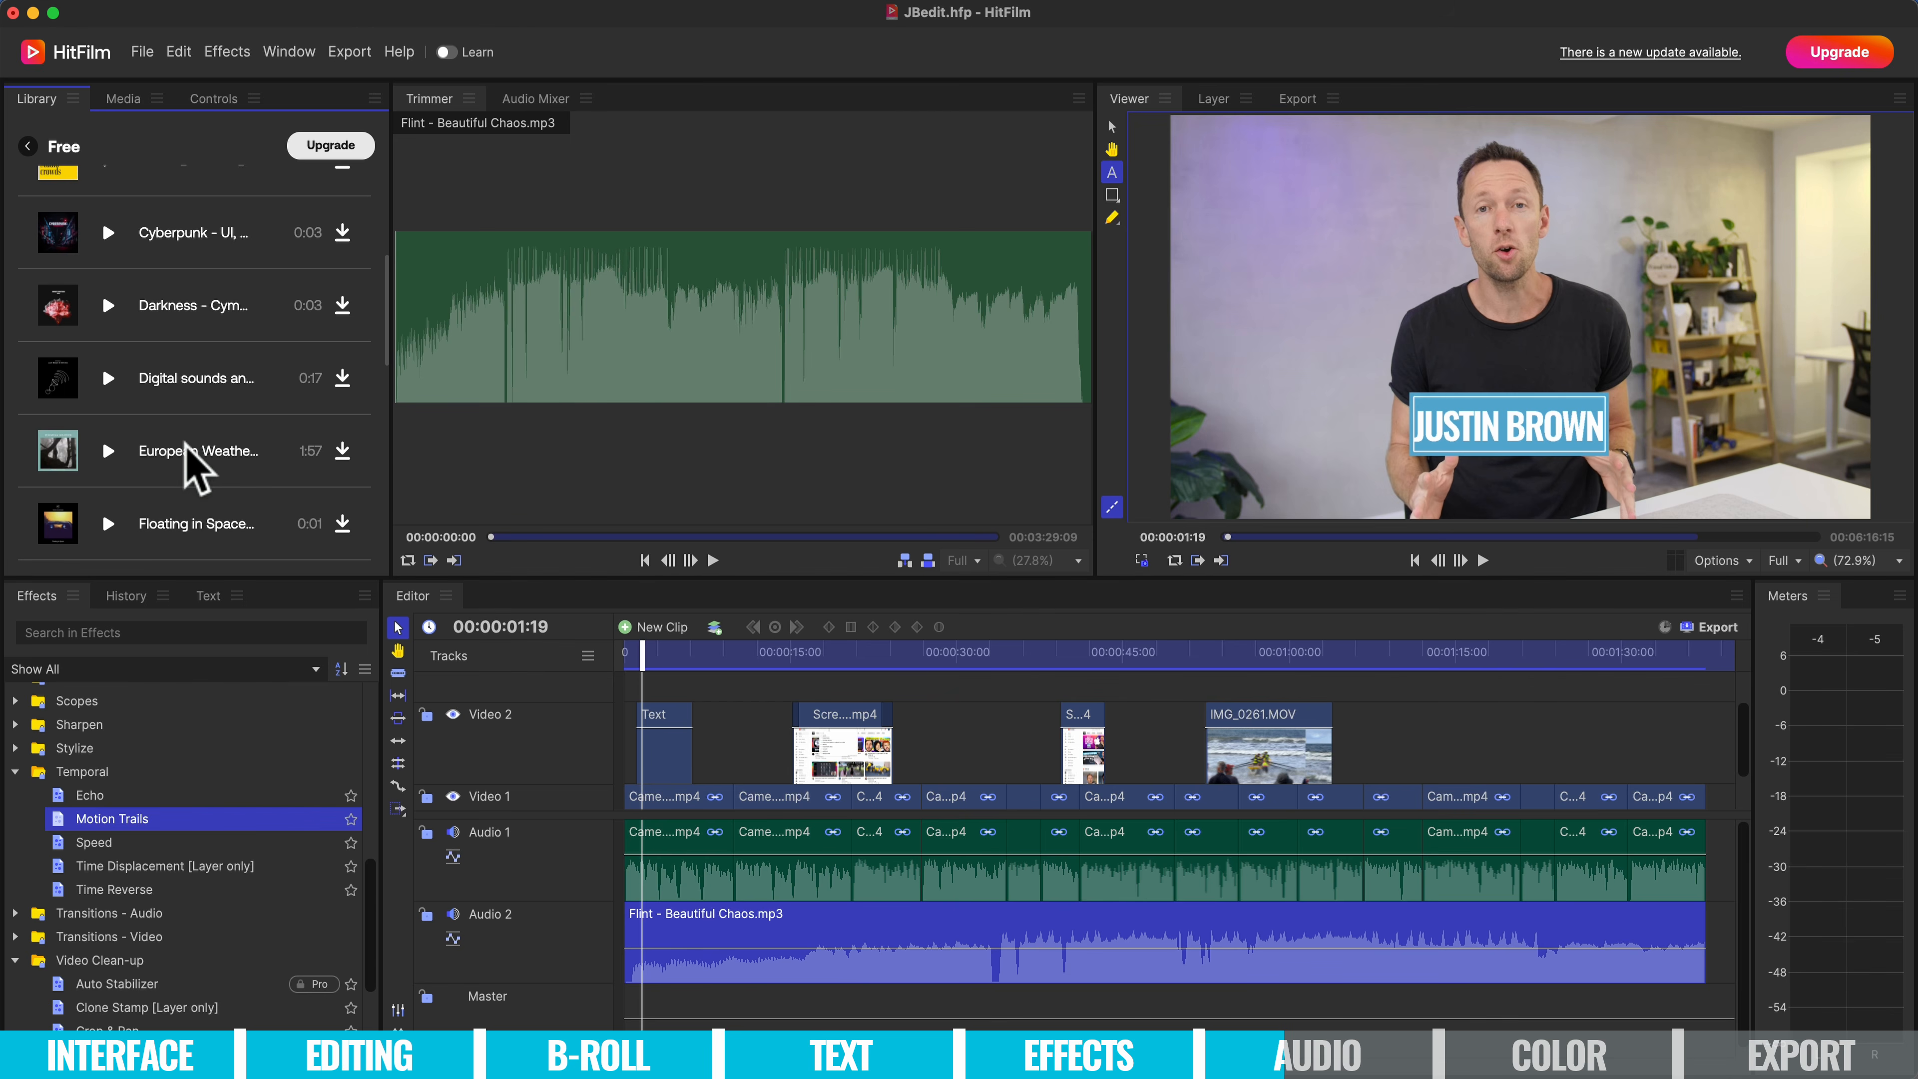
scroll(186, 446, "down", 10)
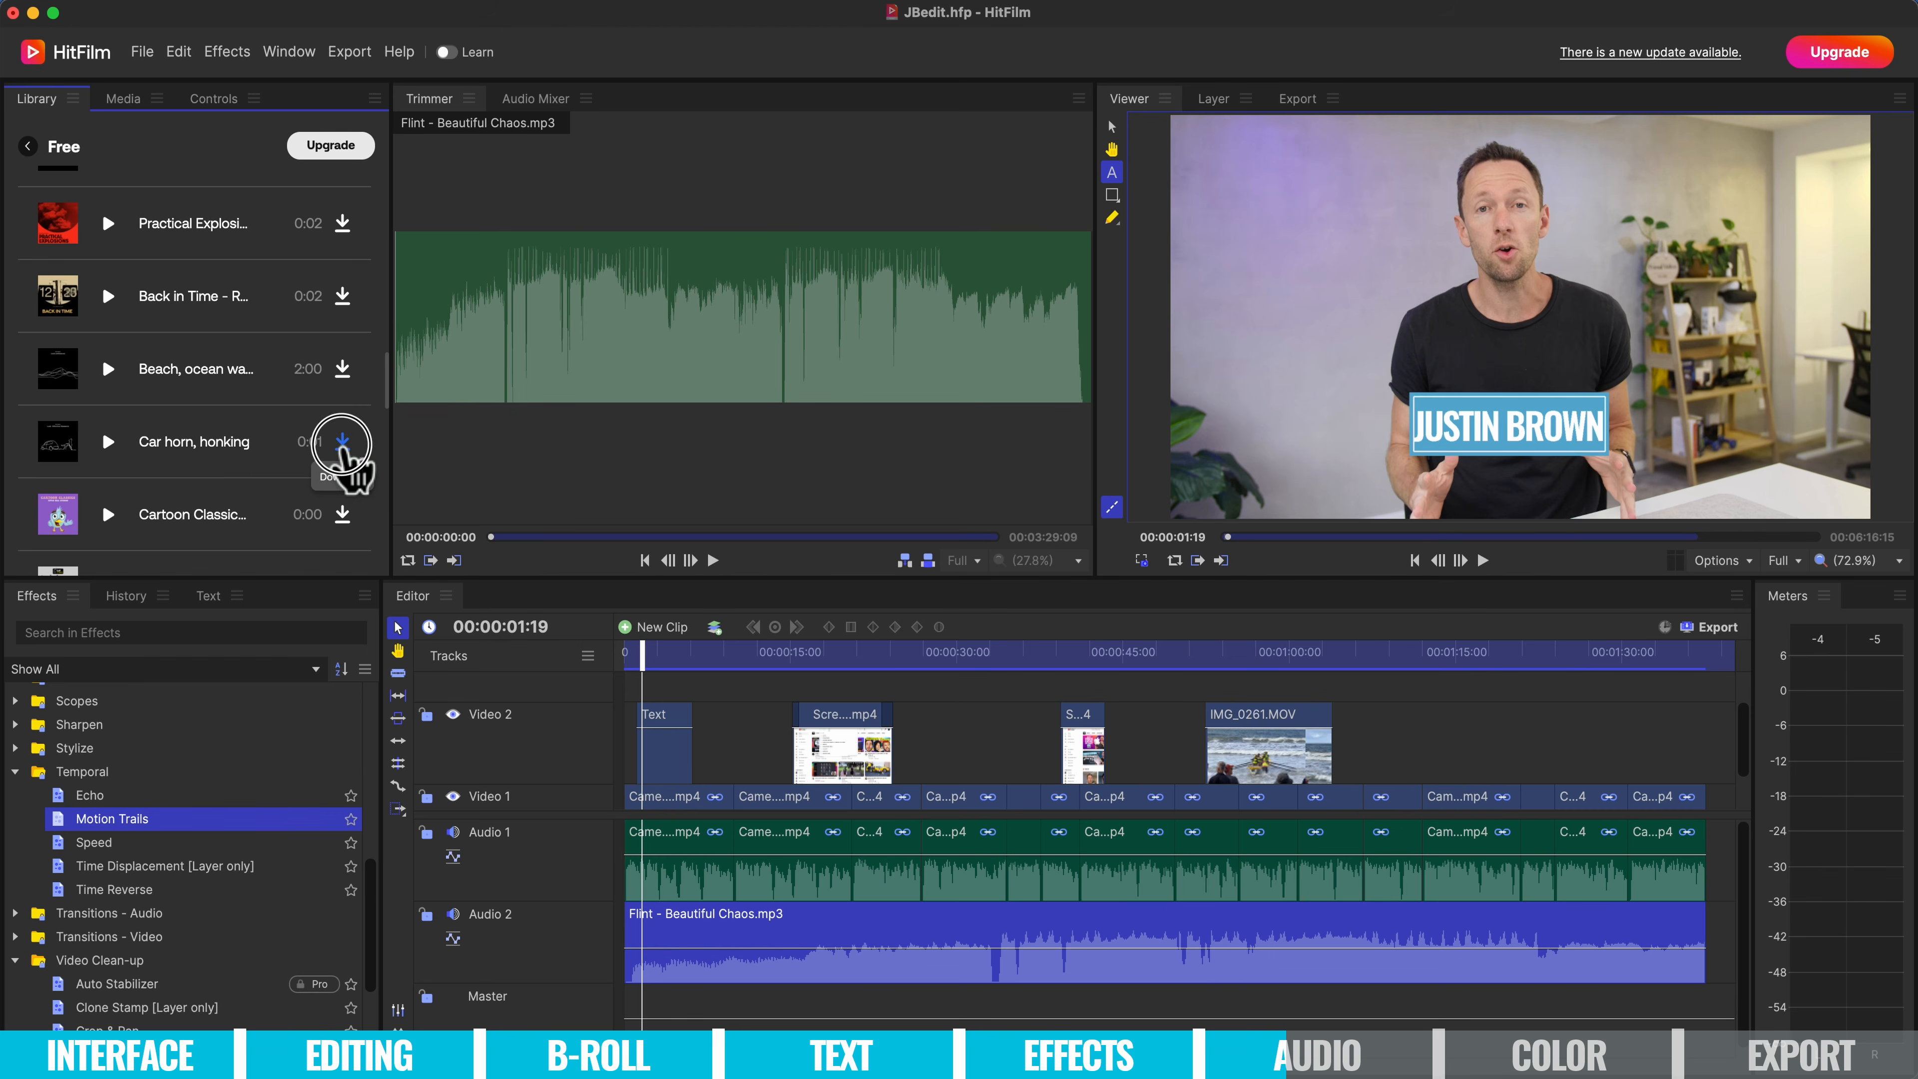
left_click(340, 440)
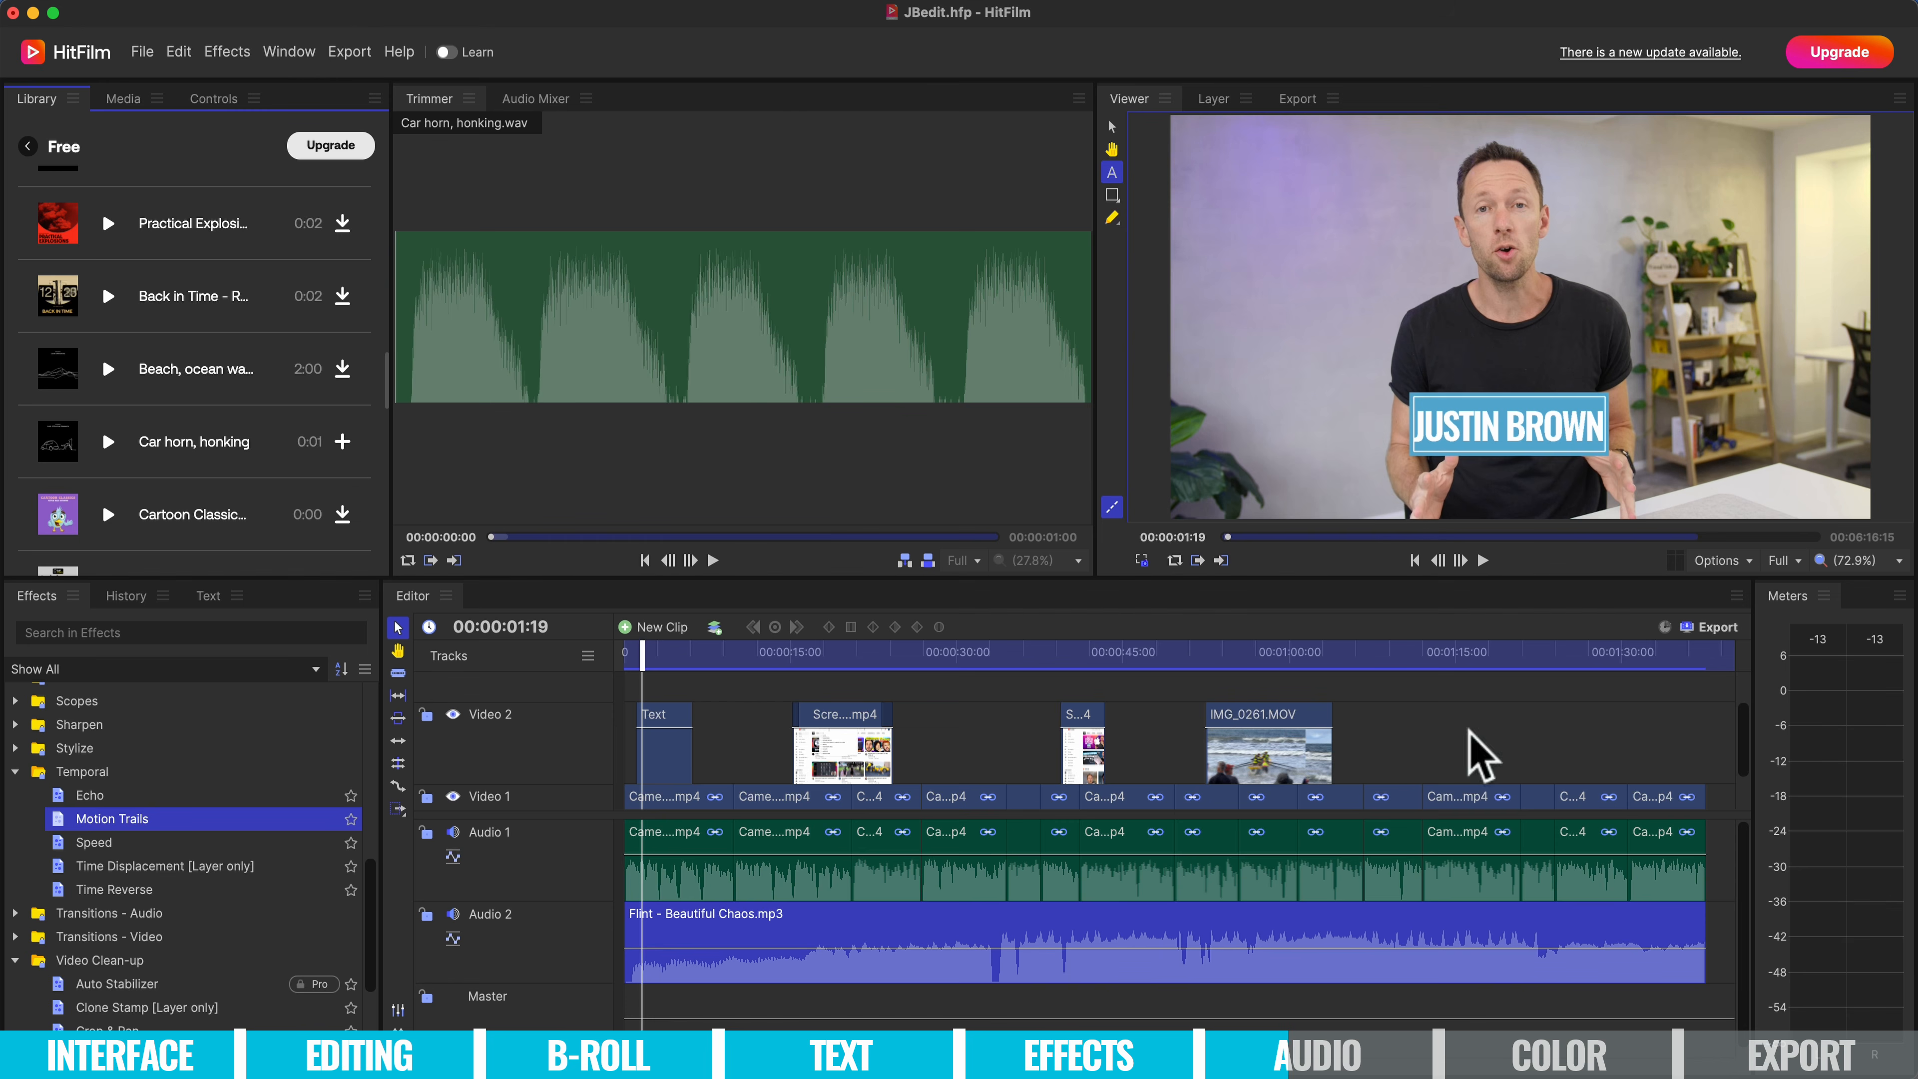
Try the Car horn, honking.wav sound on a new audio track beneath the music and delete it from the timeline.
left_click_drag(634, 290, 670, 981)
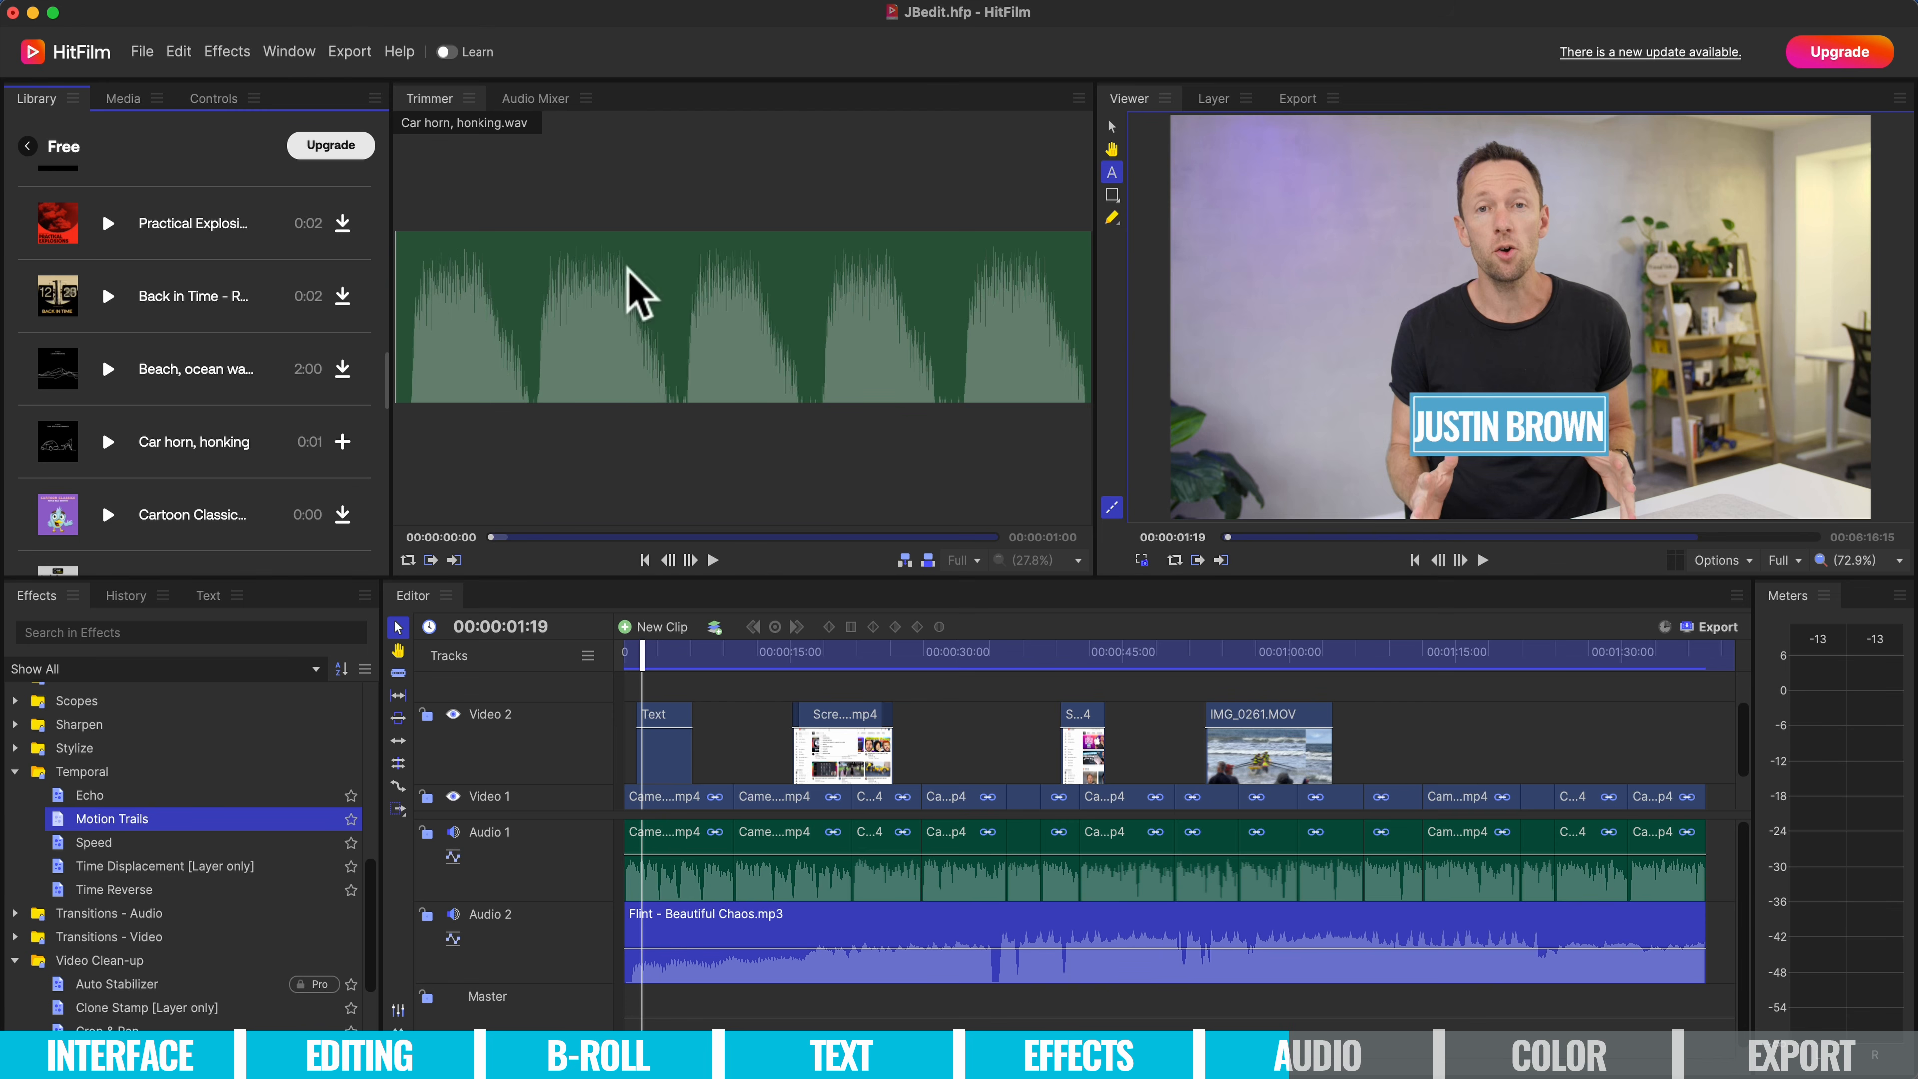
left_click_drag(479, 858, 529, 922)
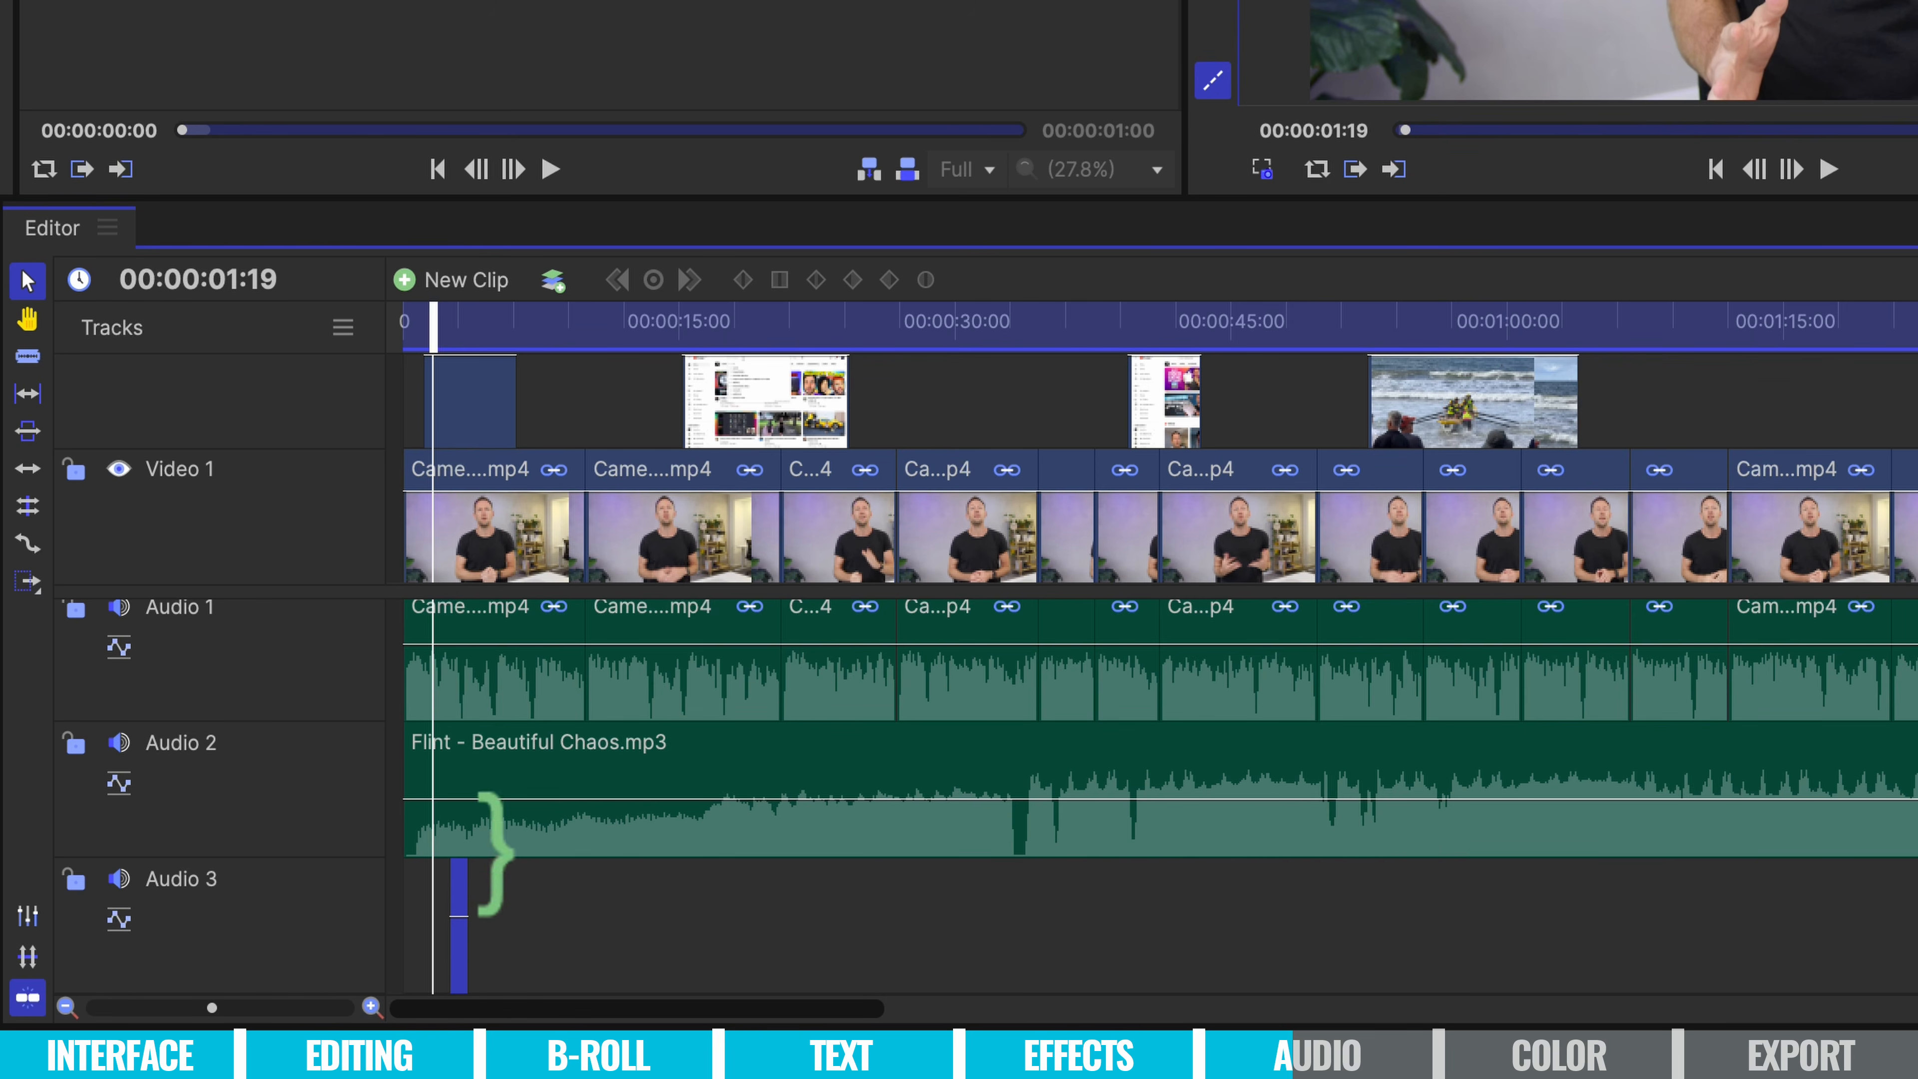
left_click(462, 953)
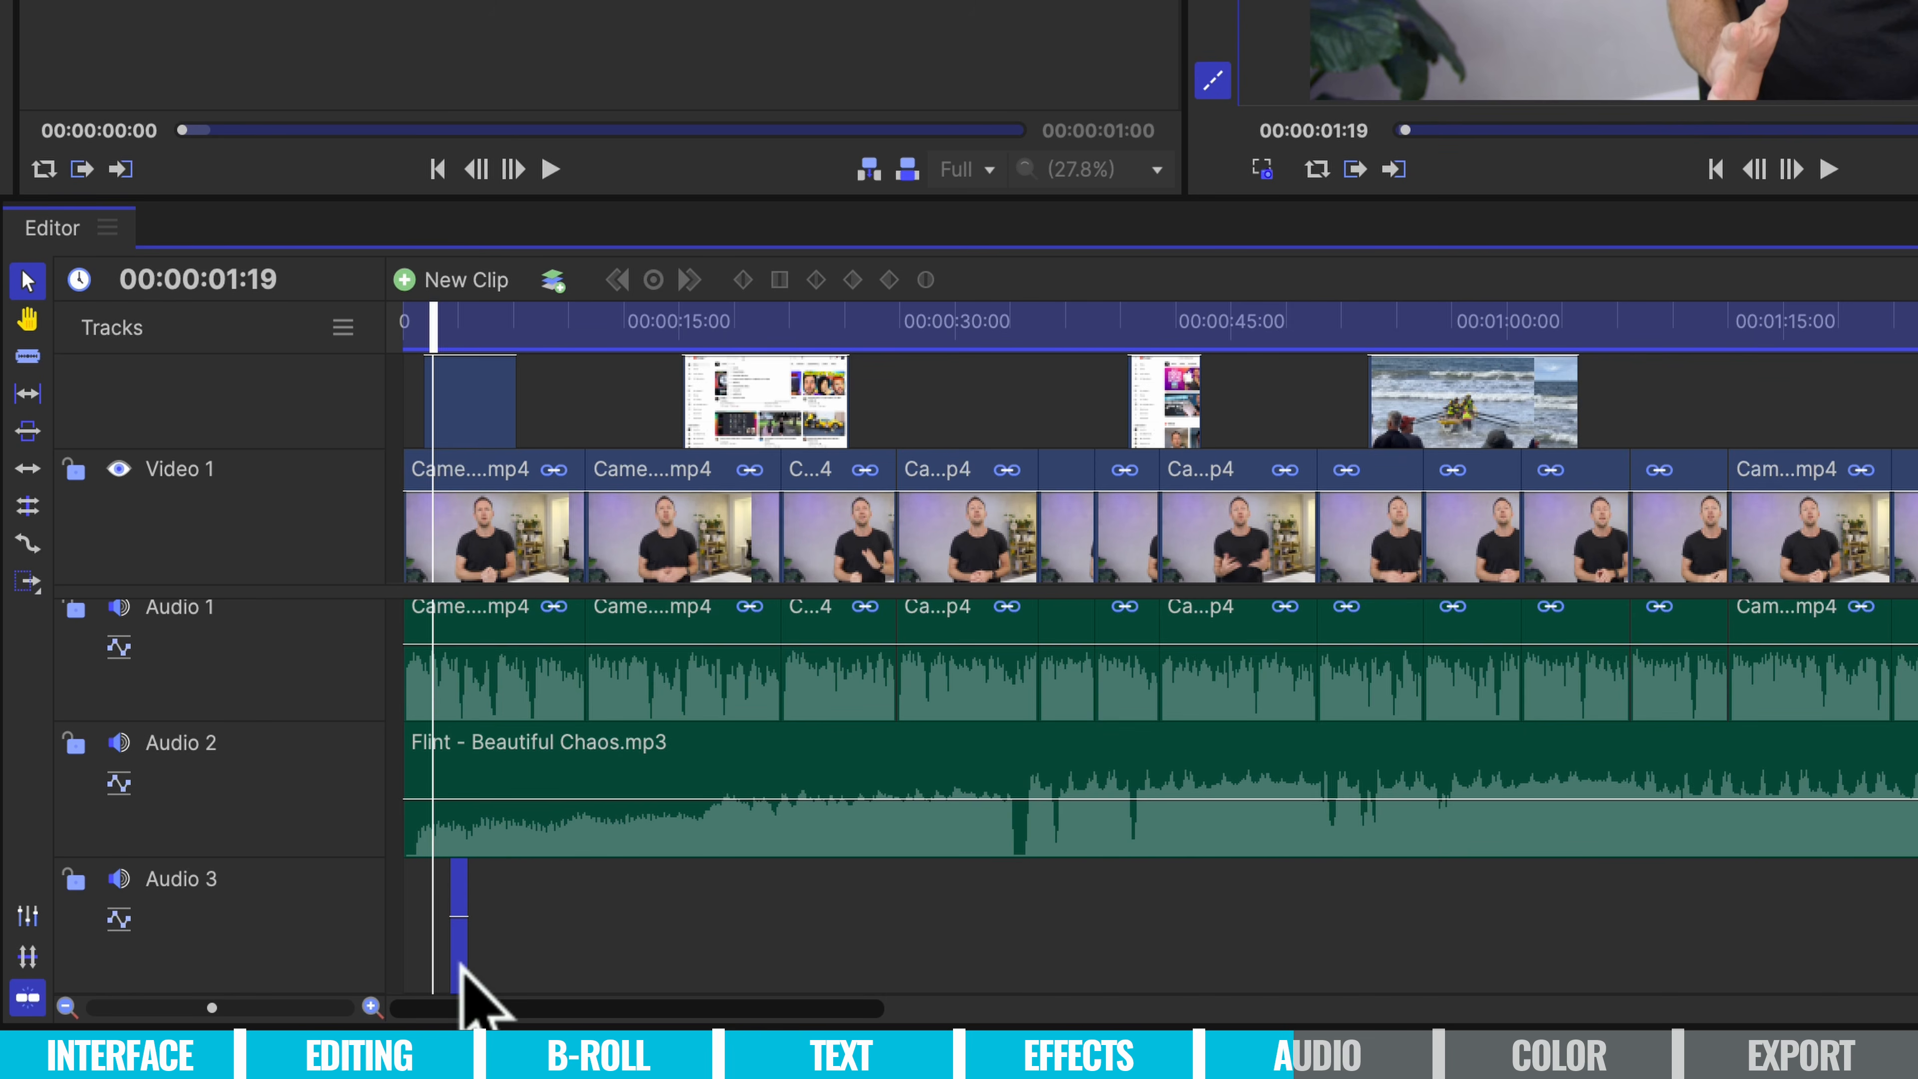
key("Delete")
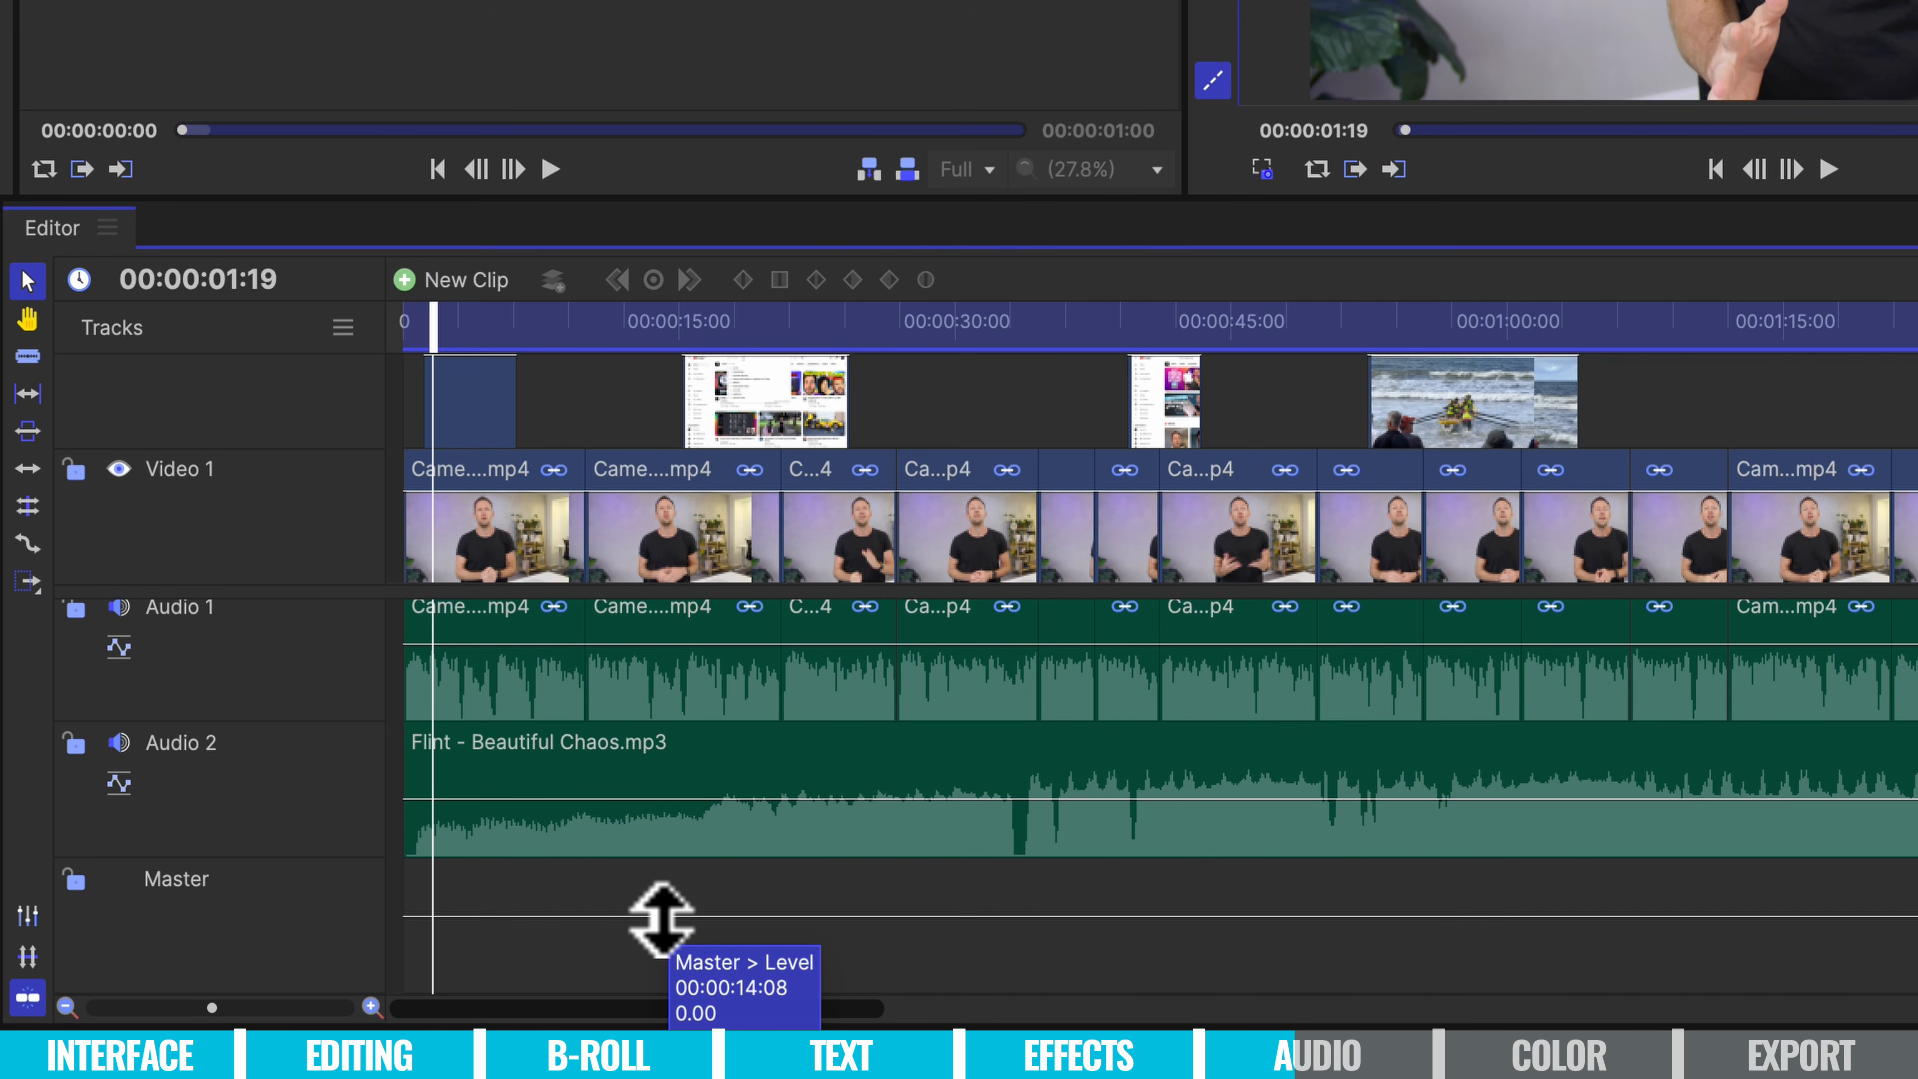
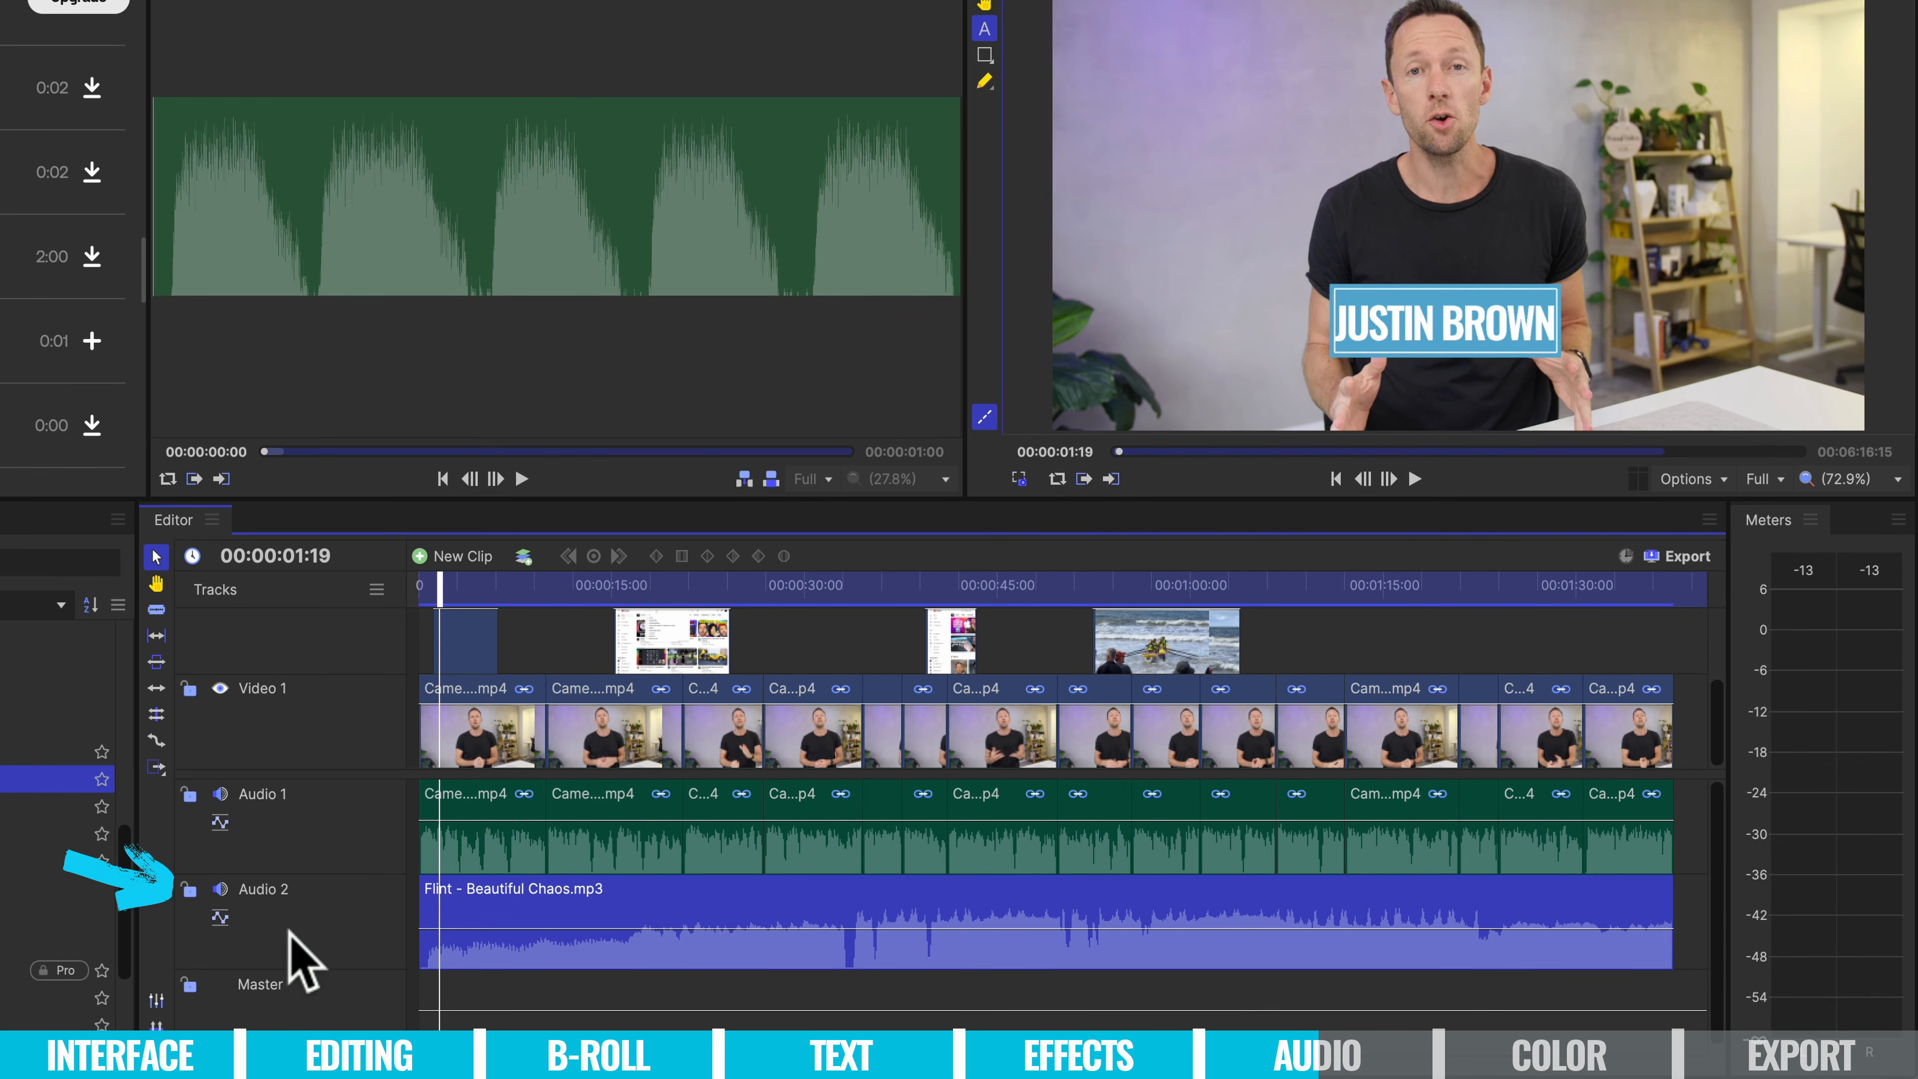
Mute the Audio 2 music track and play the first Camera-Recording.mp4 clip from the start to check the voice level on the meters.
left_click(220, 888)
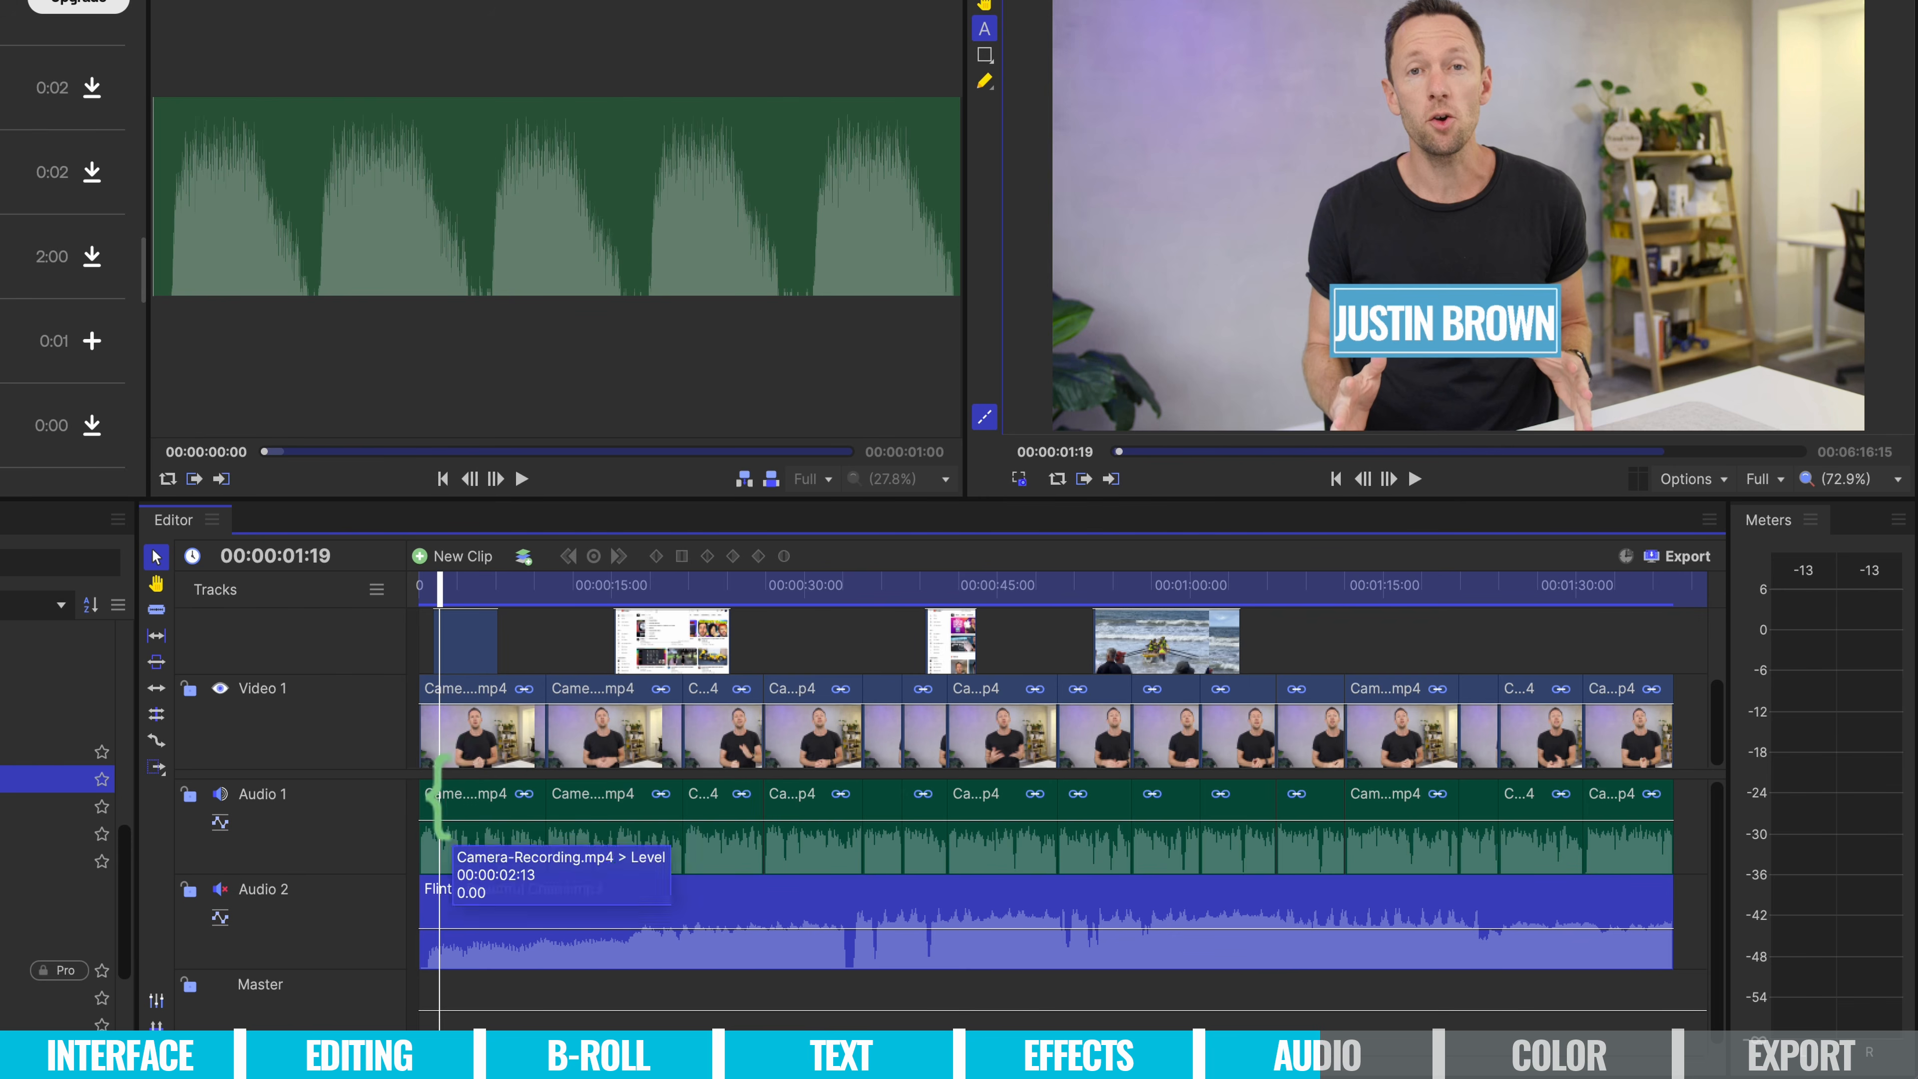
left_click(419, 587)
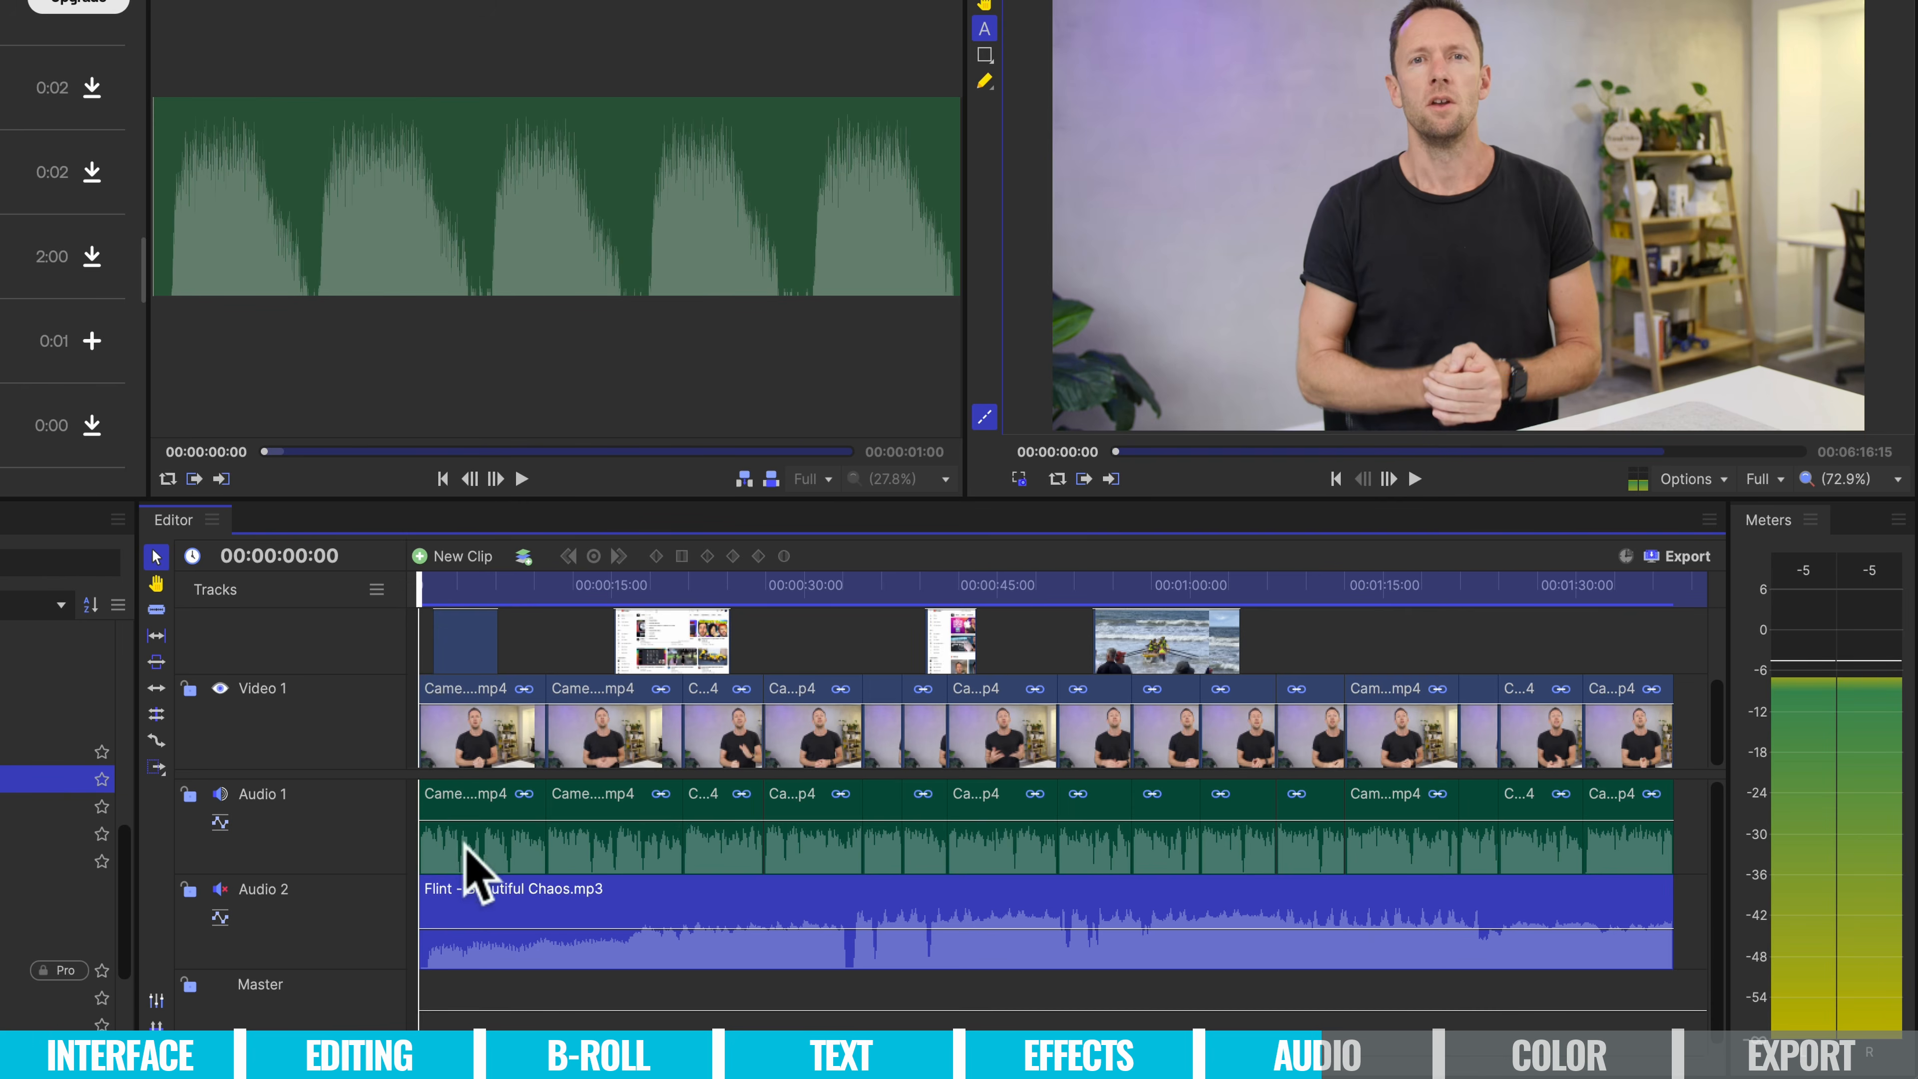
left_click(460, 865)
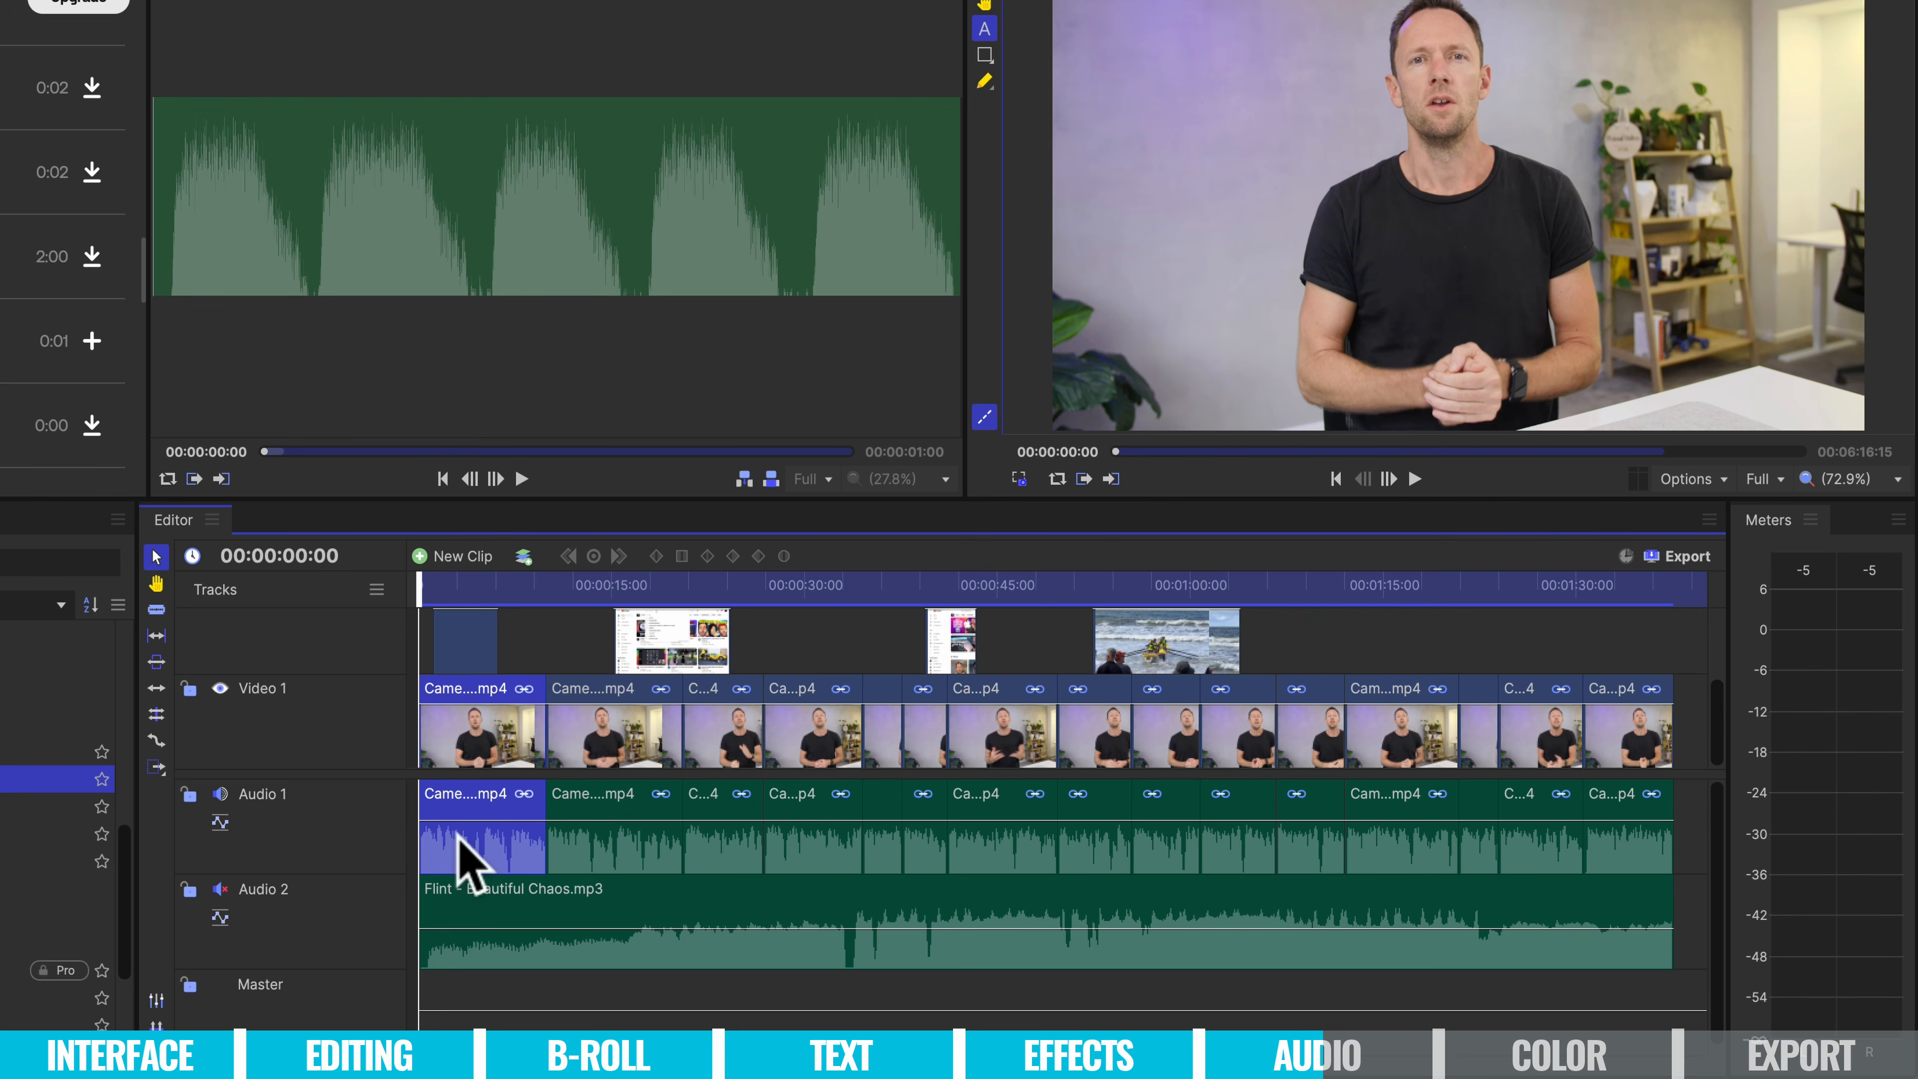
key("space")
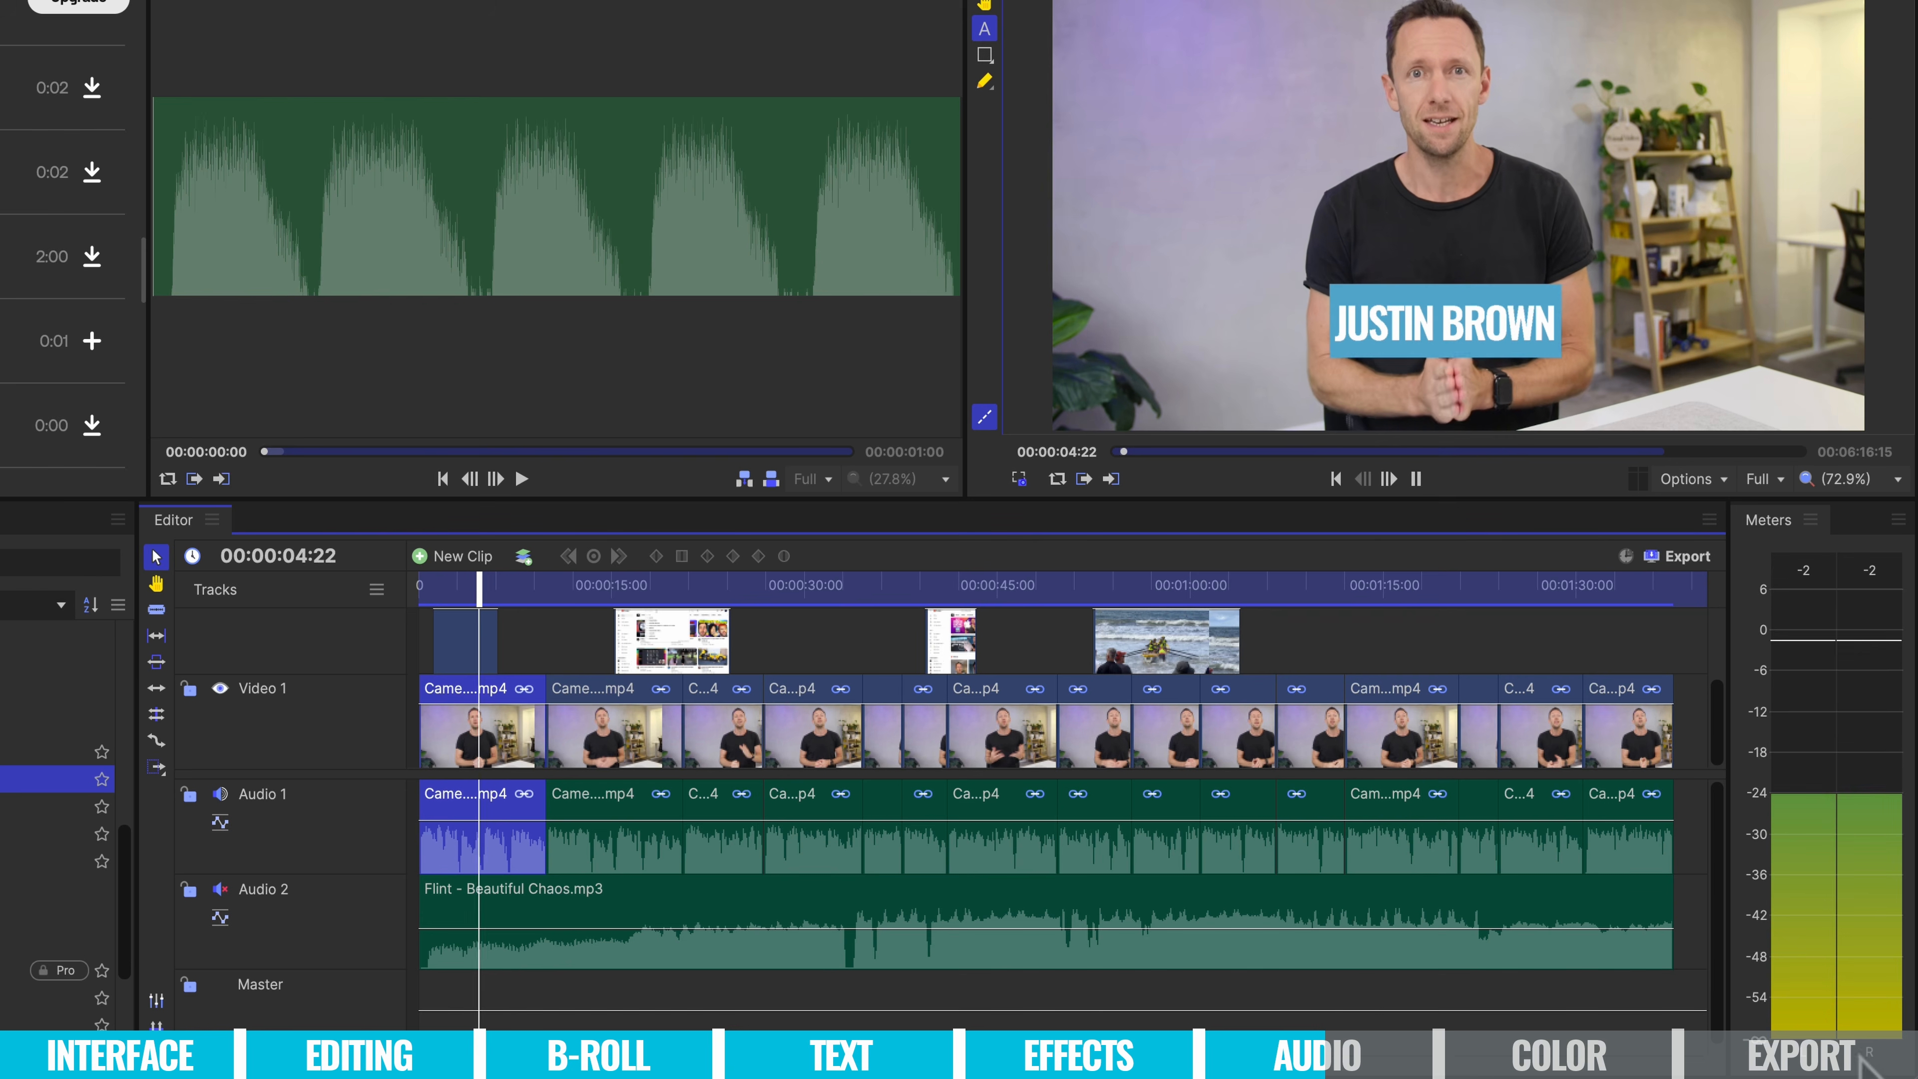
key("space")
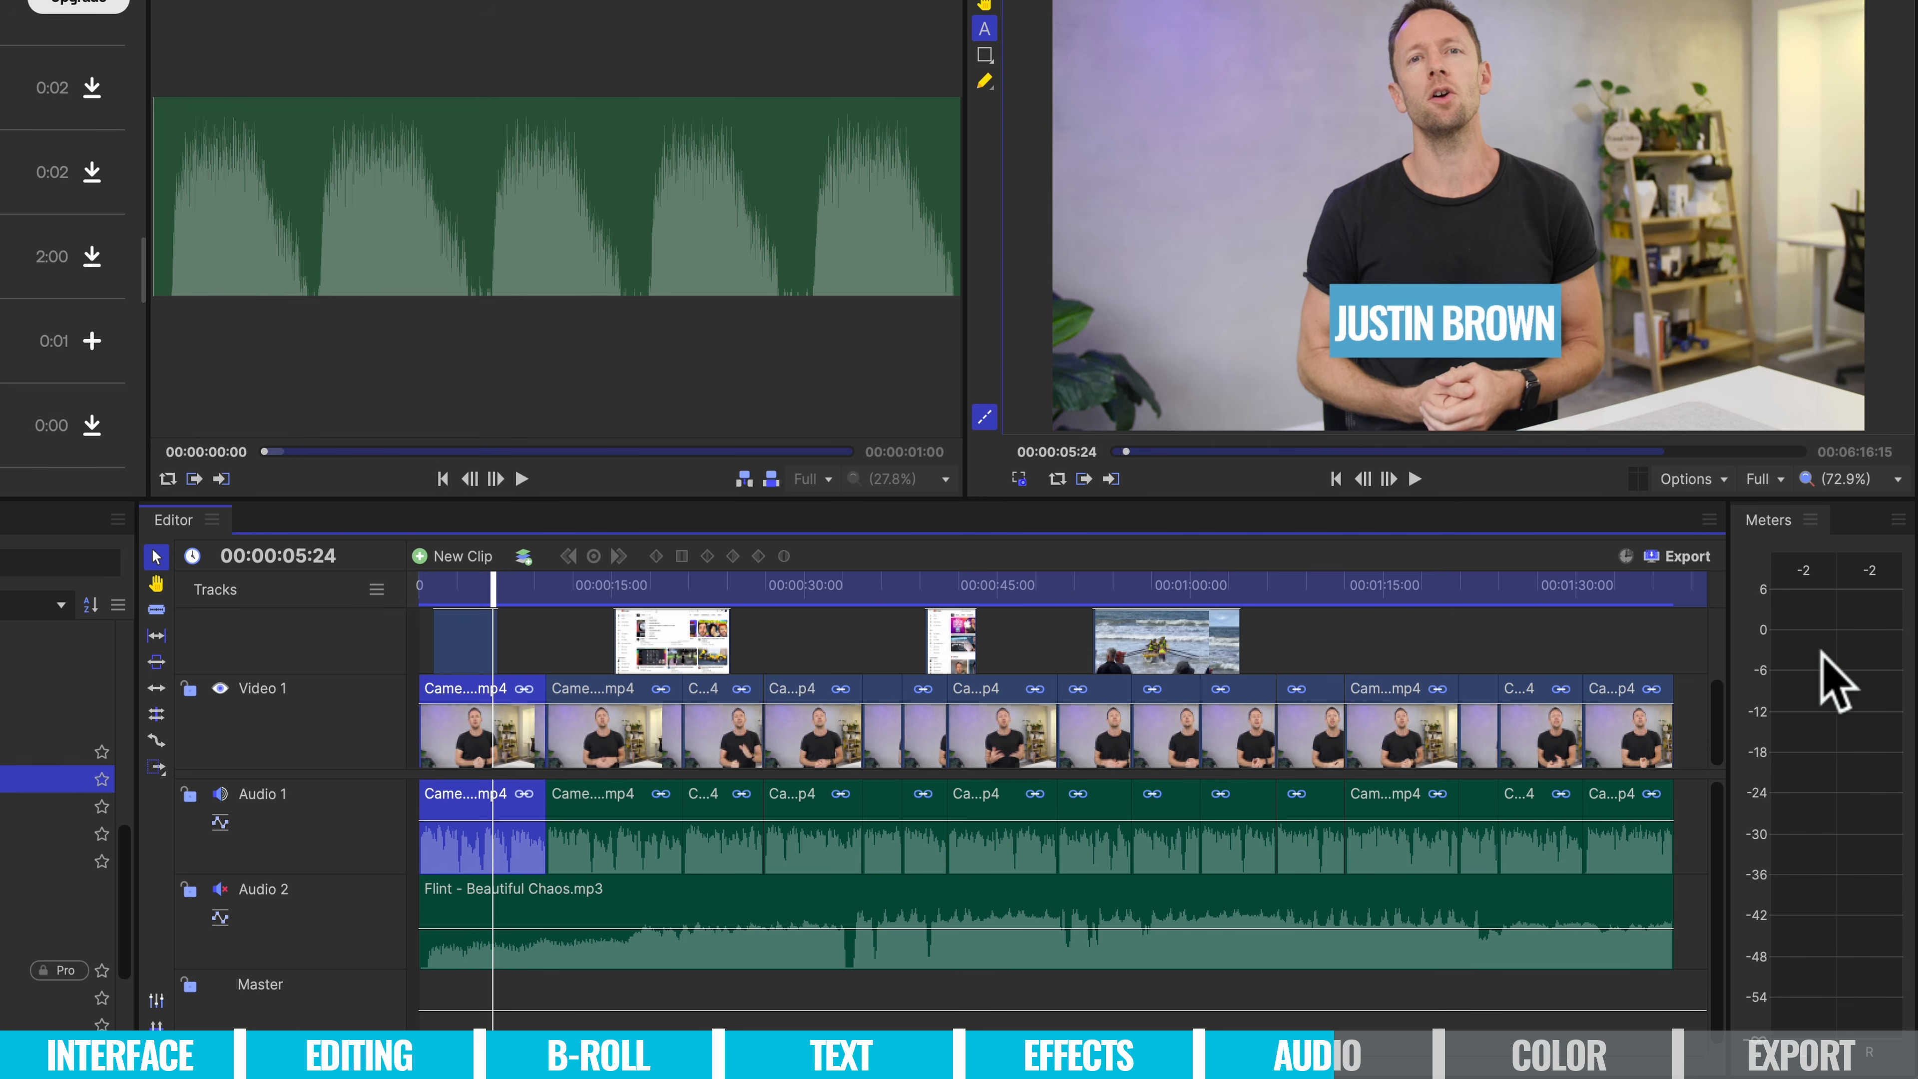
key("space")
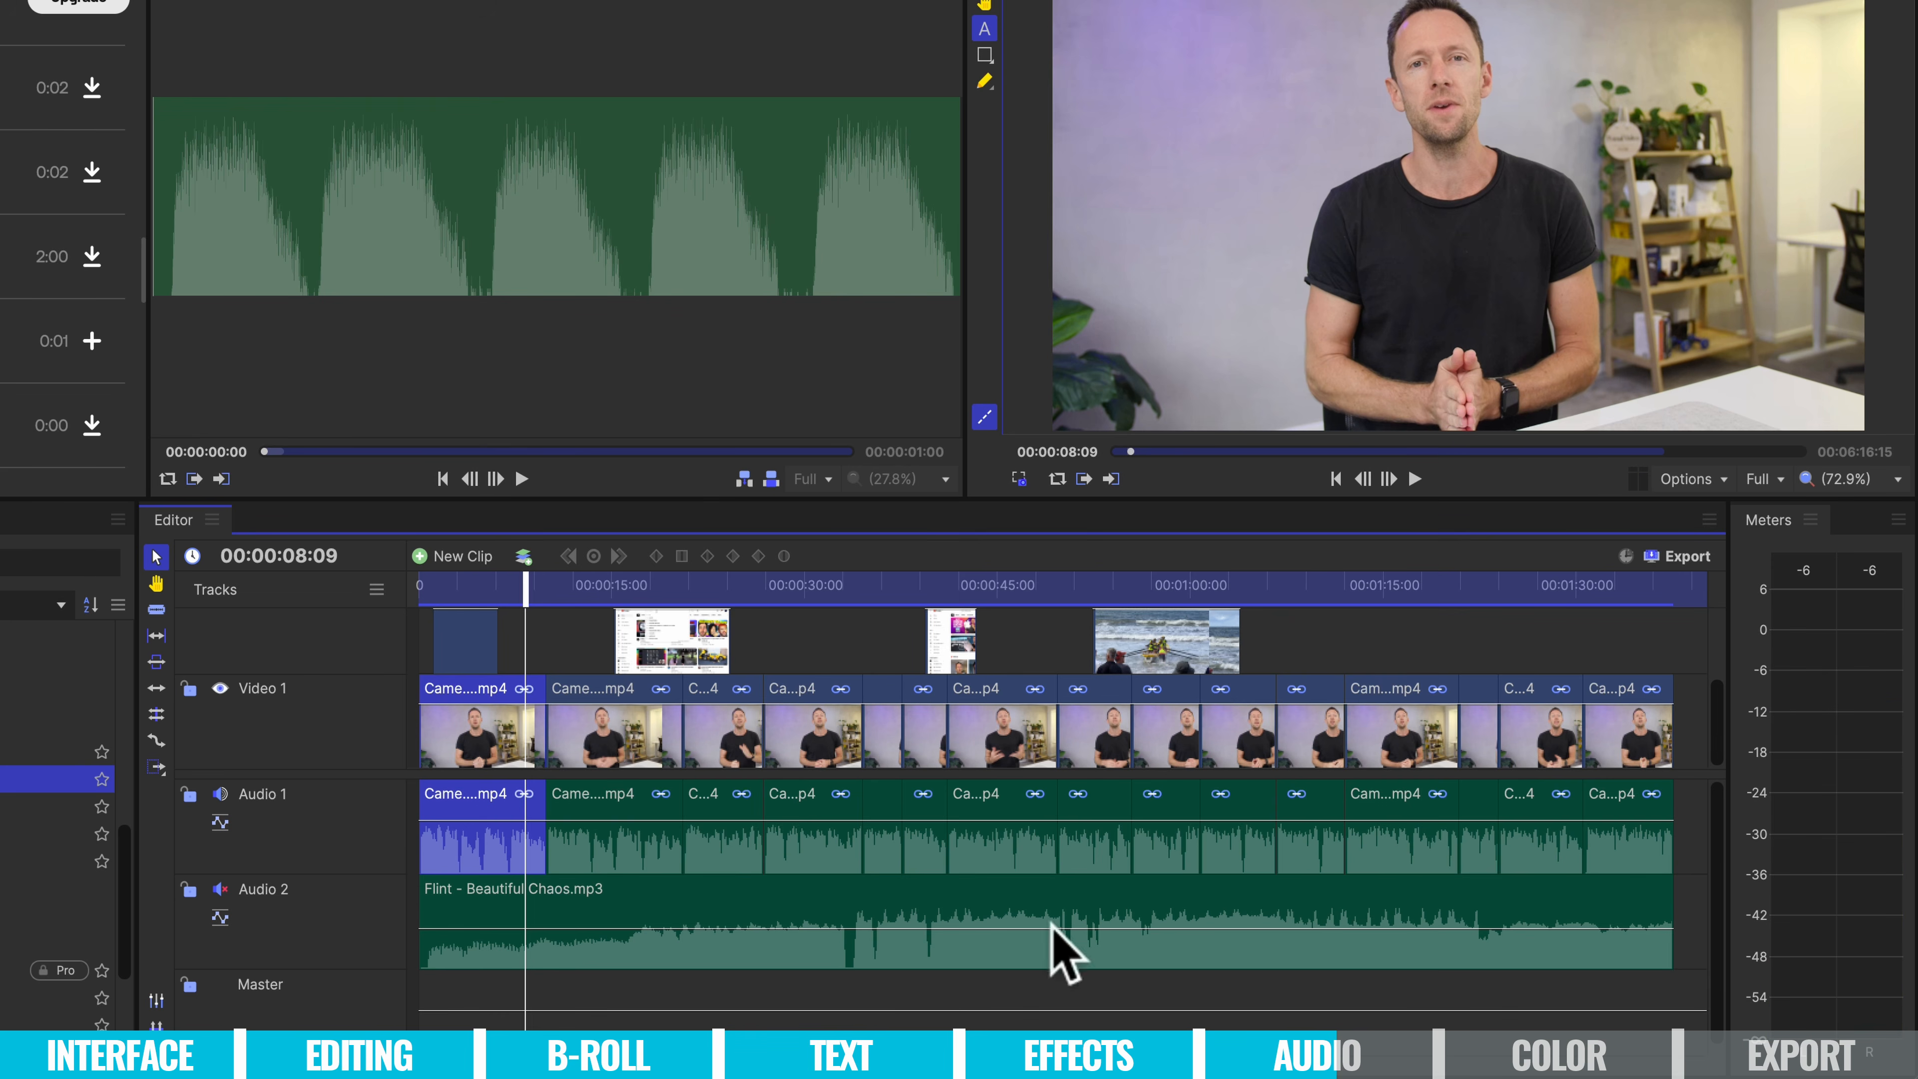
mouse_move(508, 823)
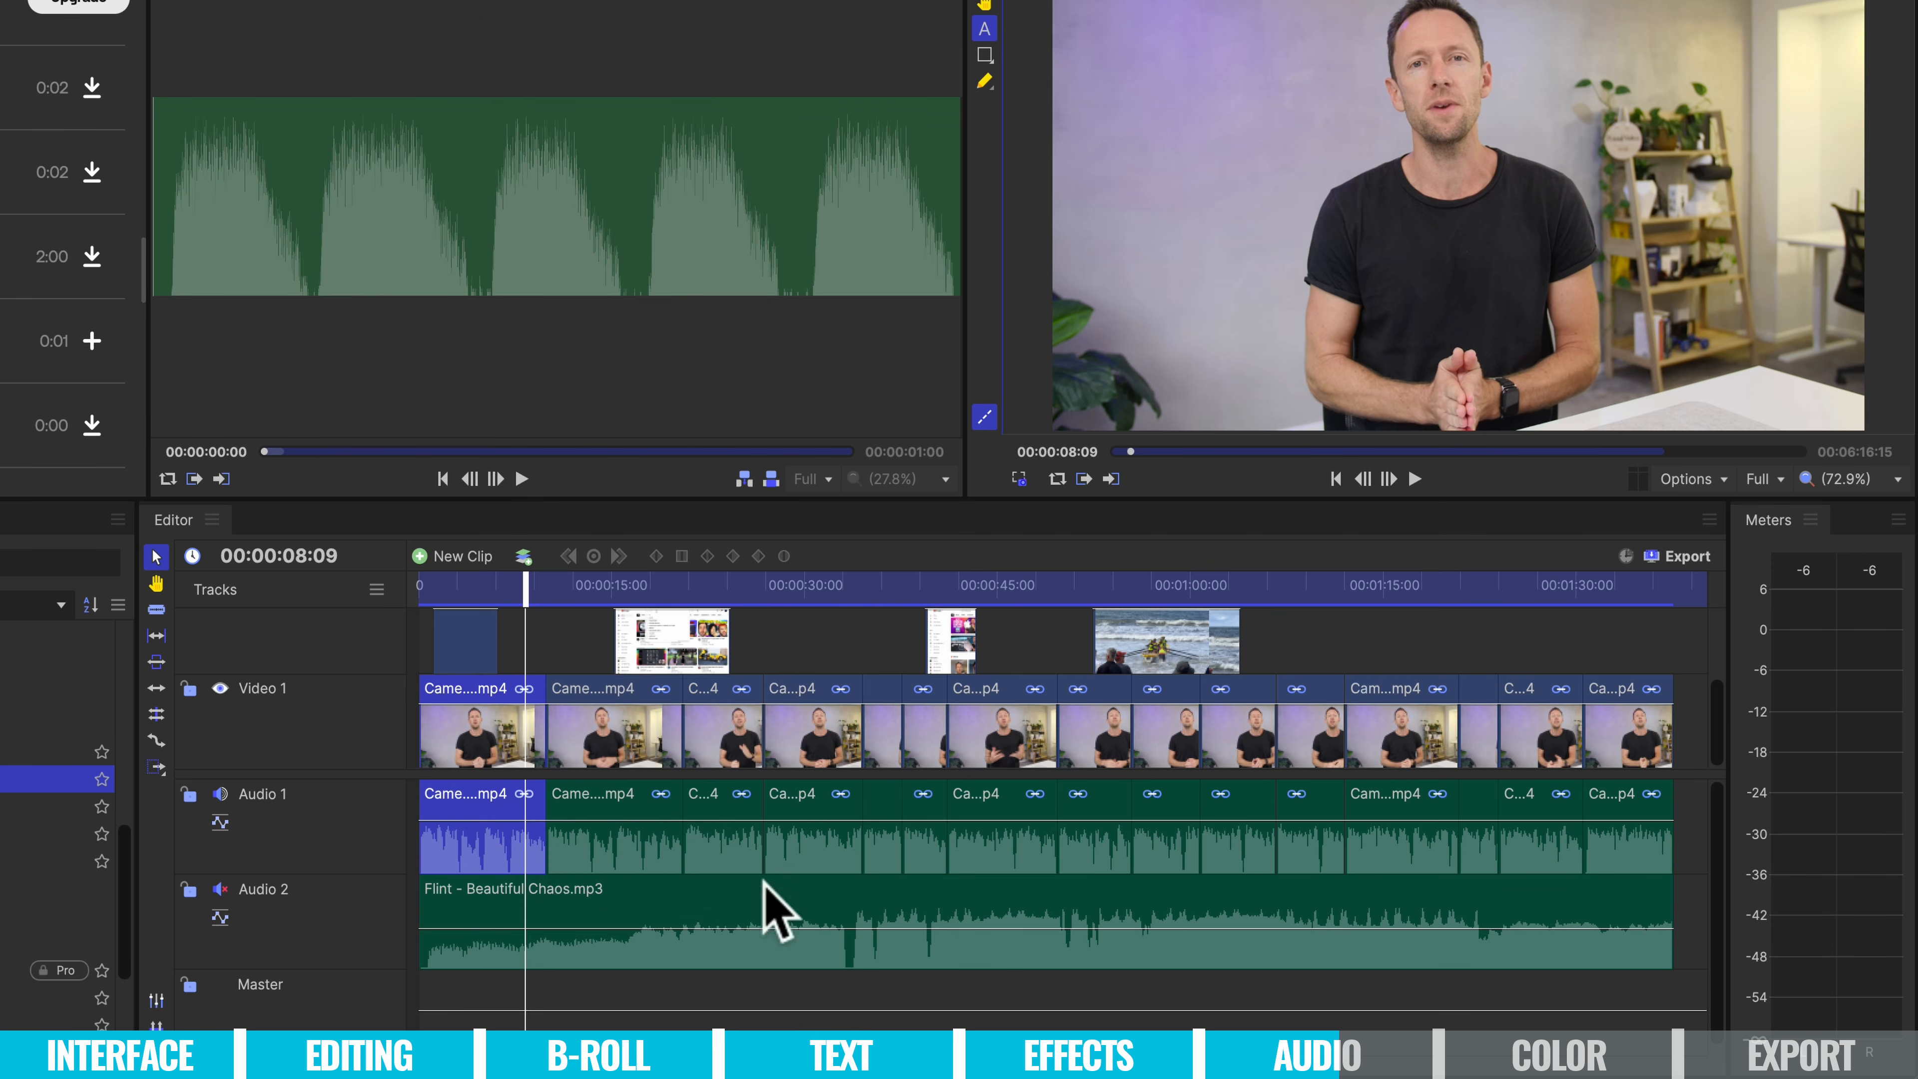
Try lowering the audio level of the first Camera-Recording.mp4 clip on Audio 1.
left_click(518, 819)
left_click_drag(518, 819, 515, 823)
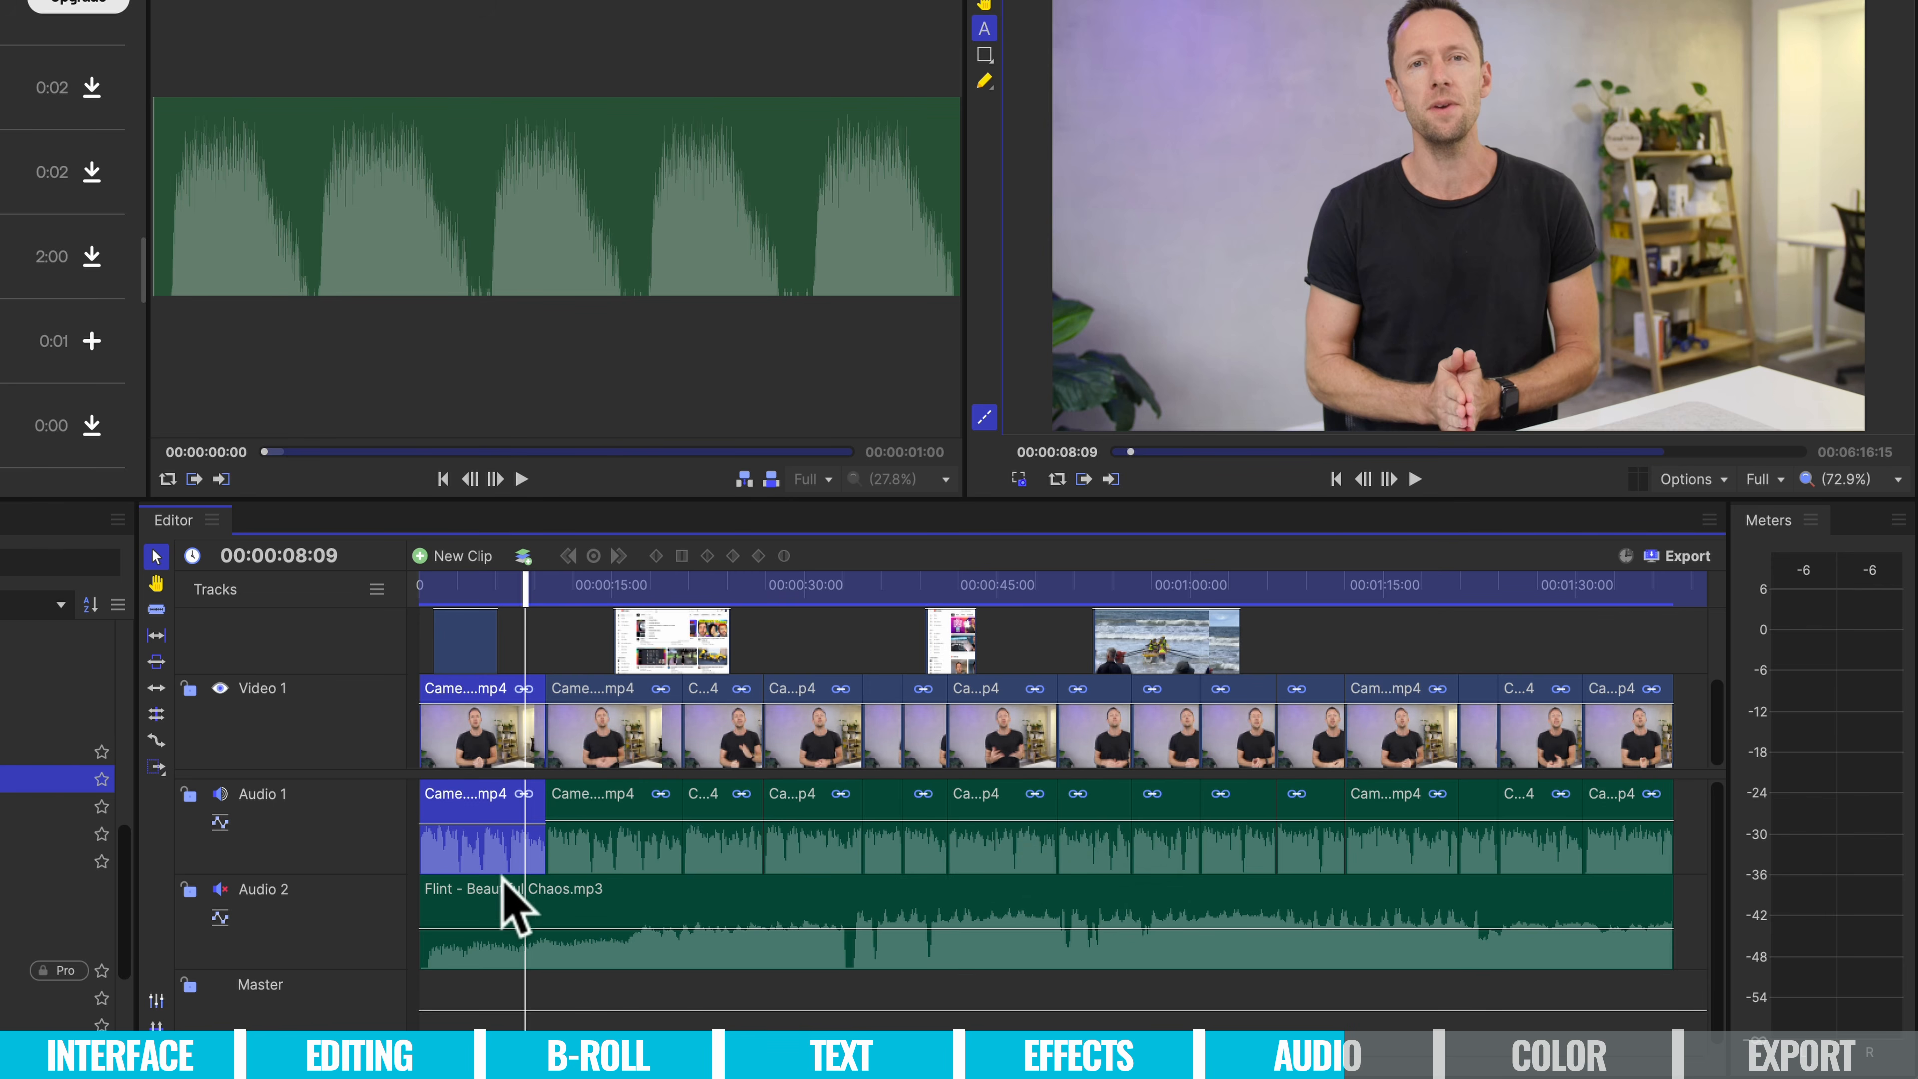
left_click(583, 850)
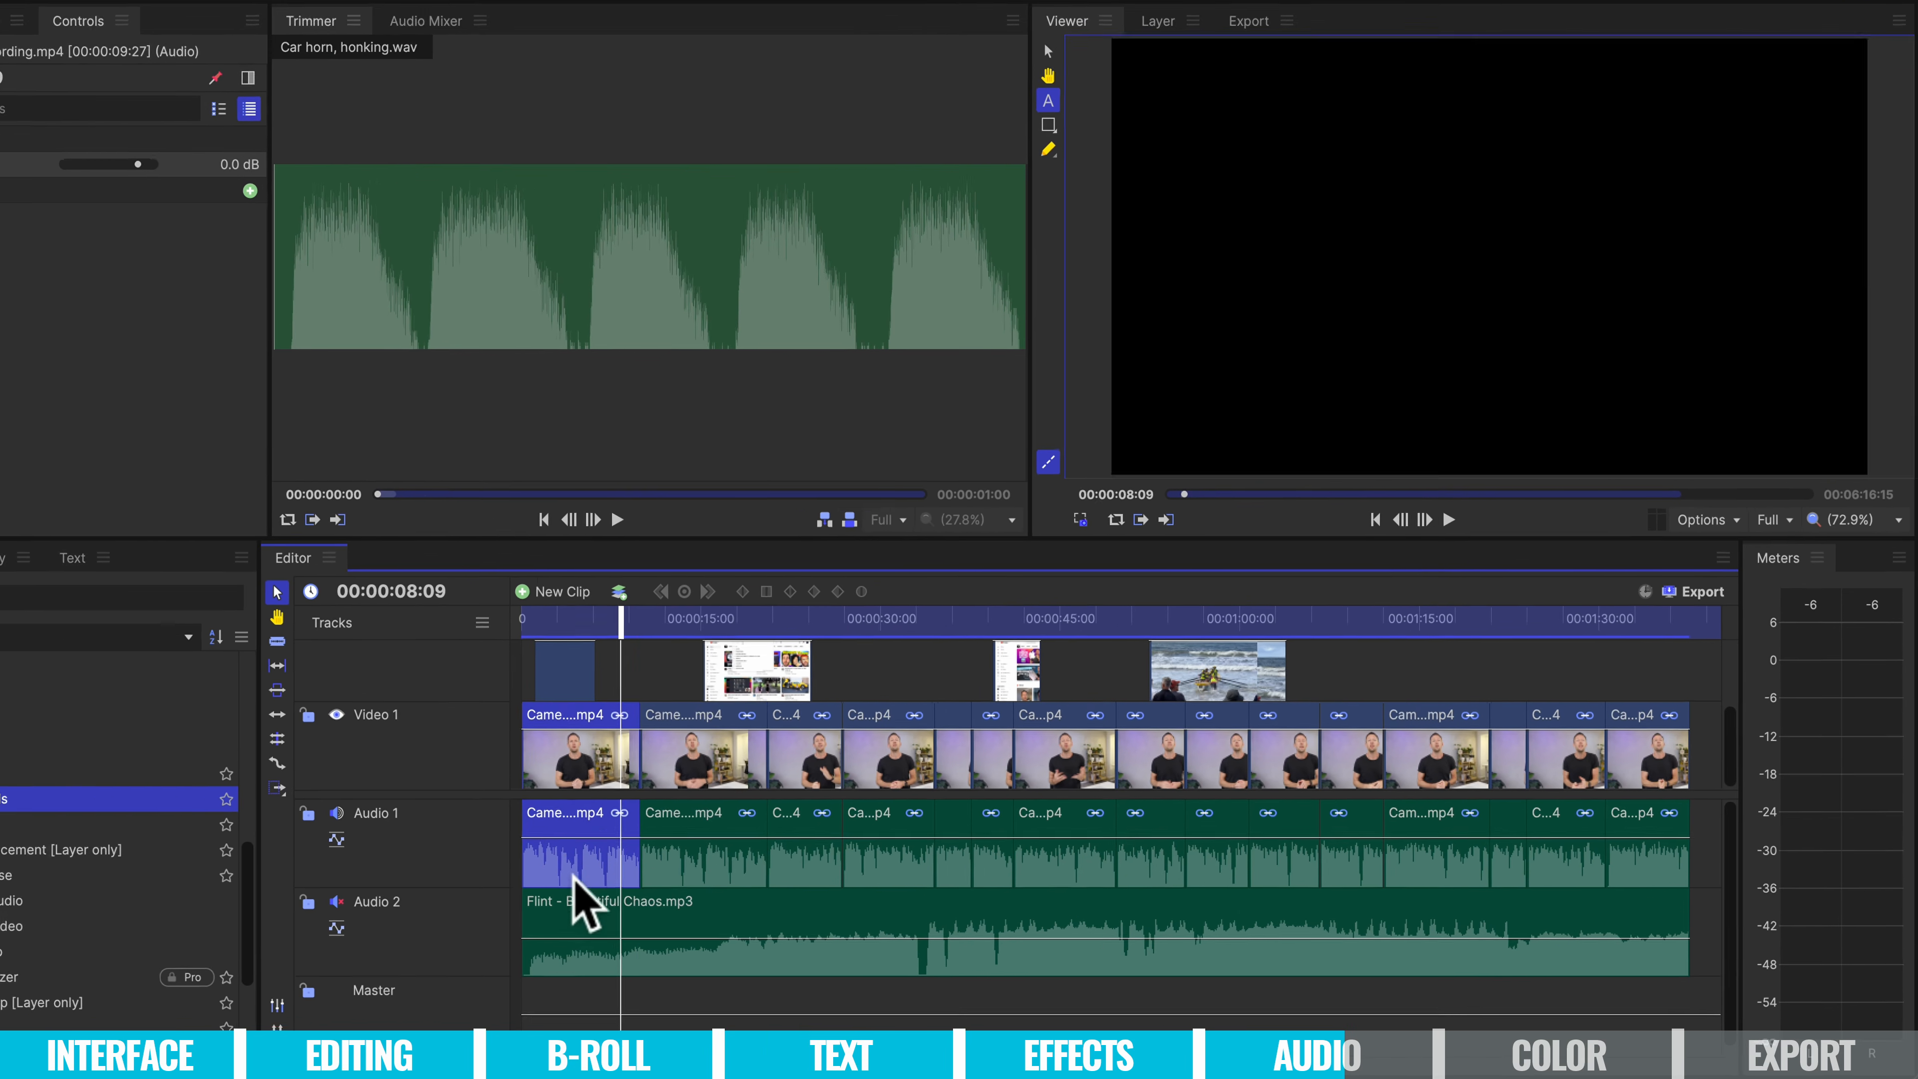
left_click(498, 850)
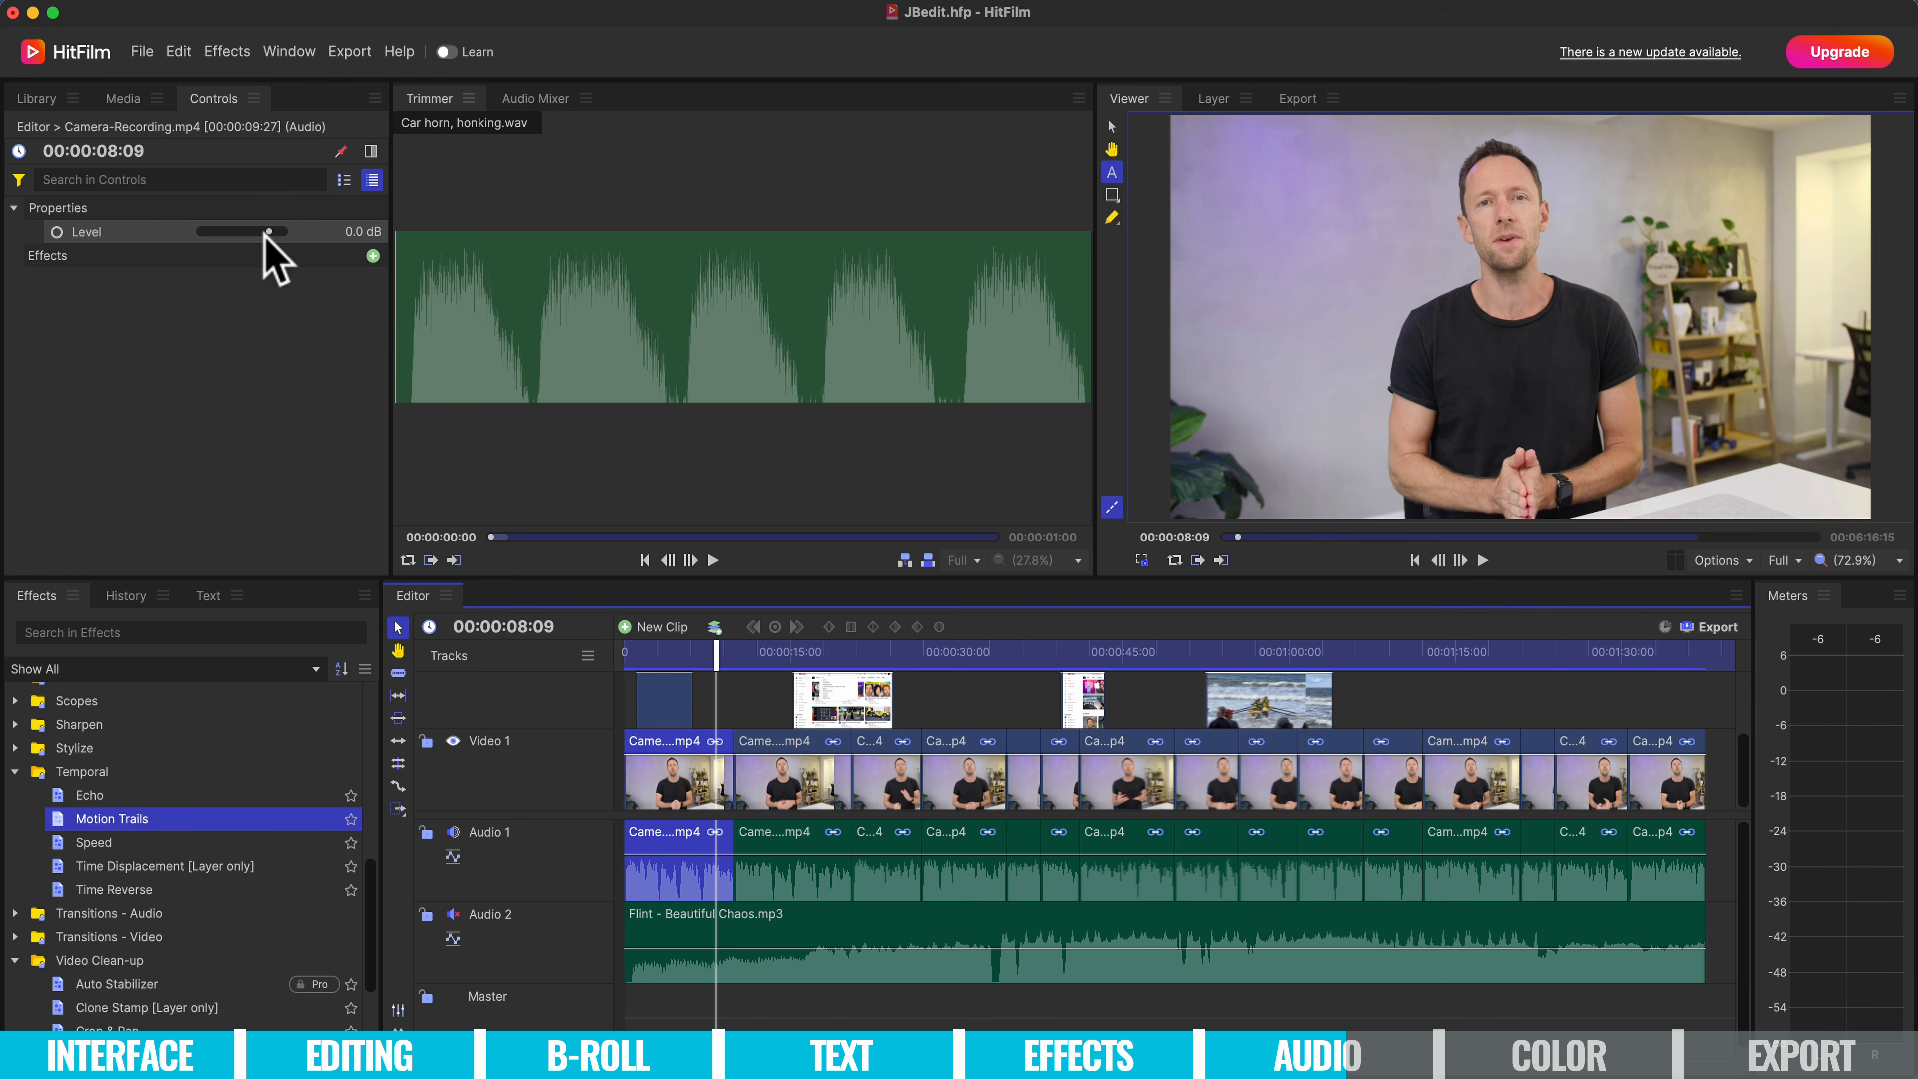
mouse_move(268, 231)
left_mouse_down()
mouse_move(220, 231)
mouse_move(253, 232)
left_mouse_up()
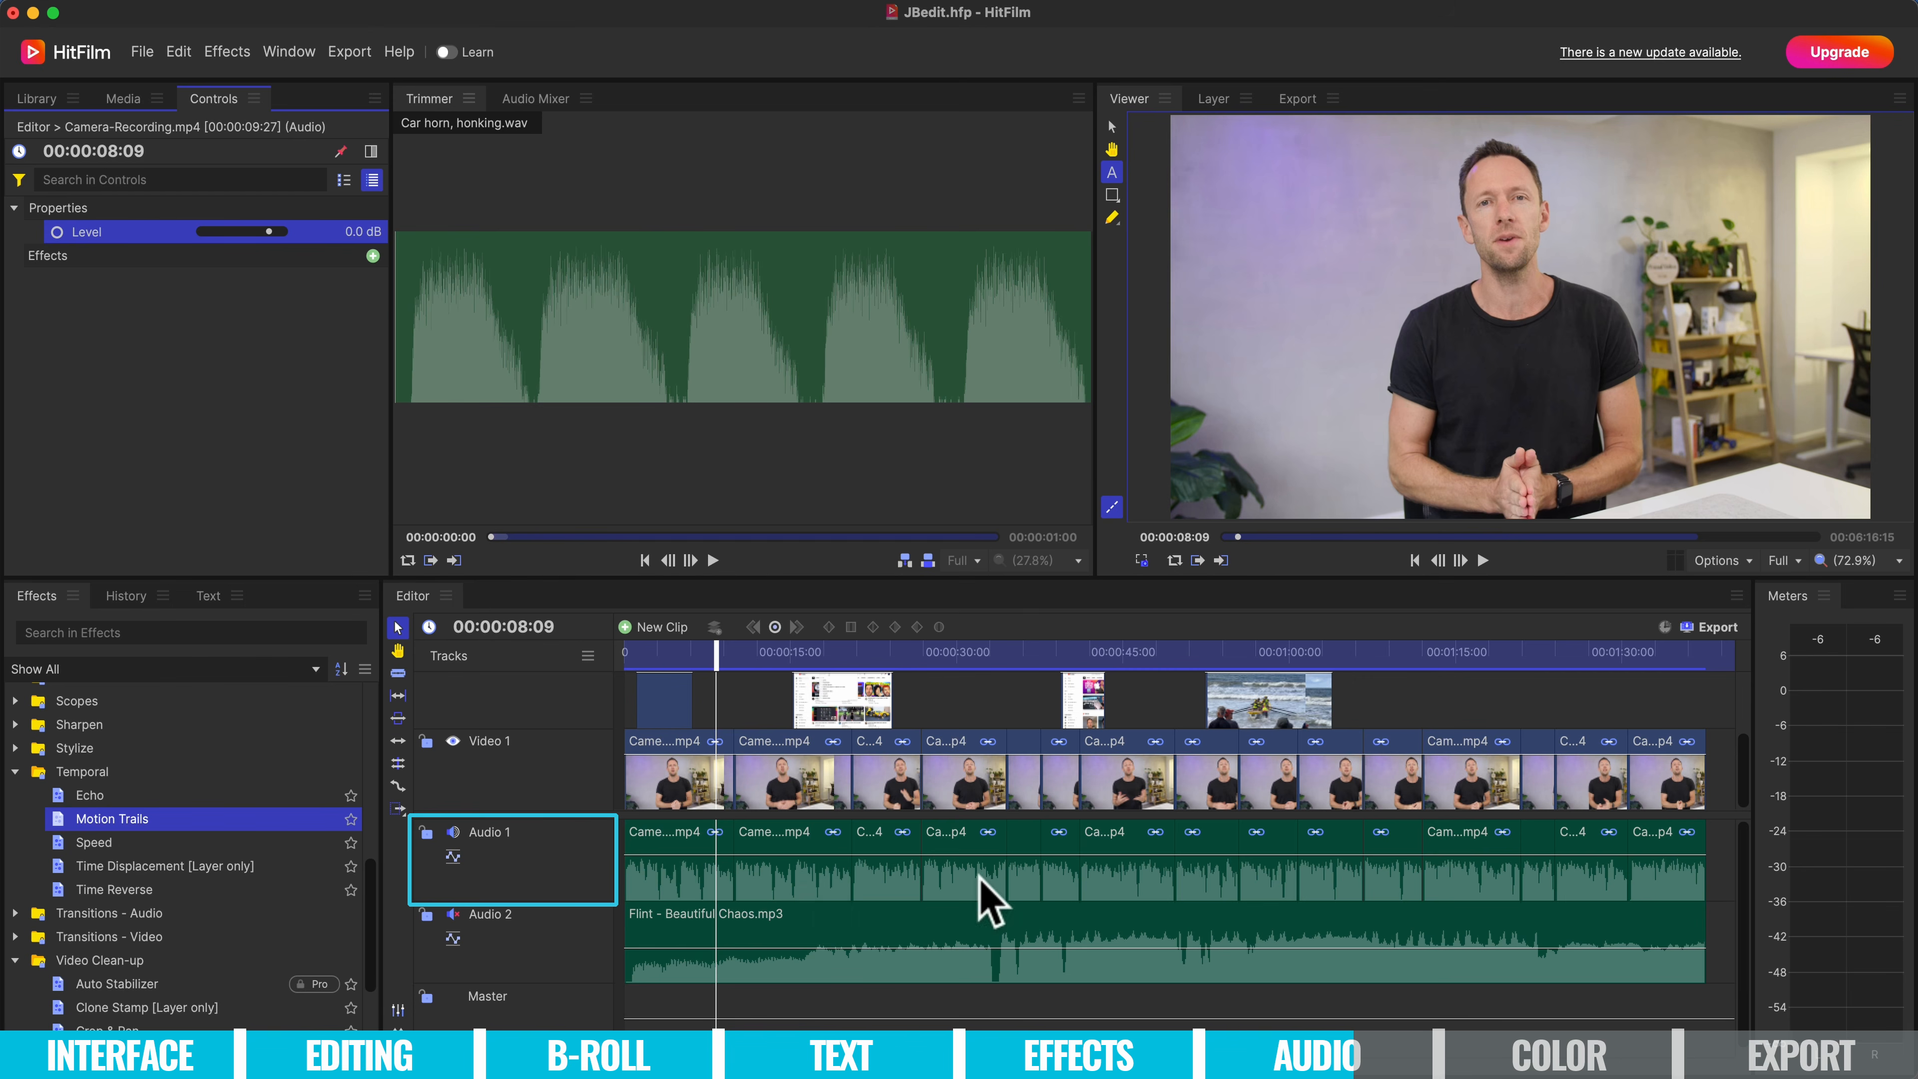
Lower the whole Audio 1 track to -4.0 dB in the Audio Mixer and play from the start to check the meters.
left_click(514, 99)
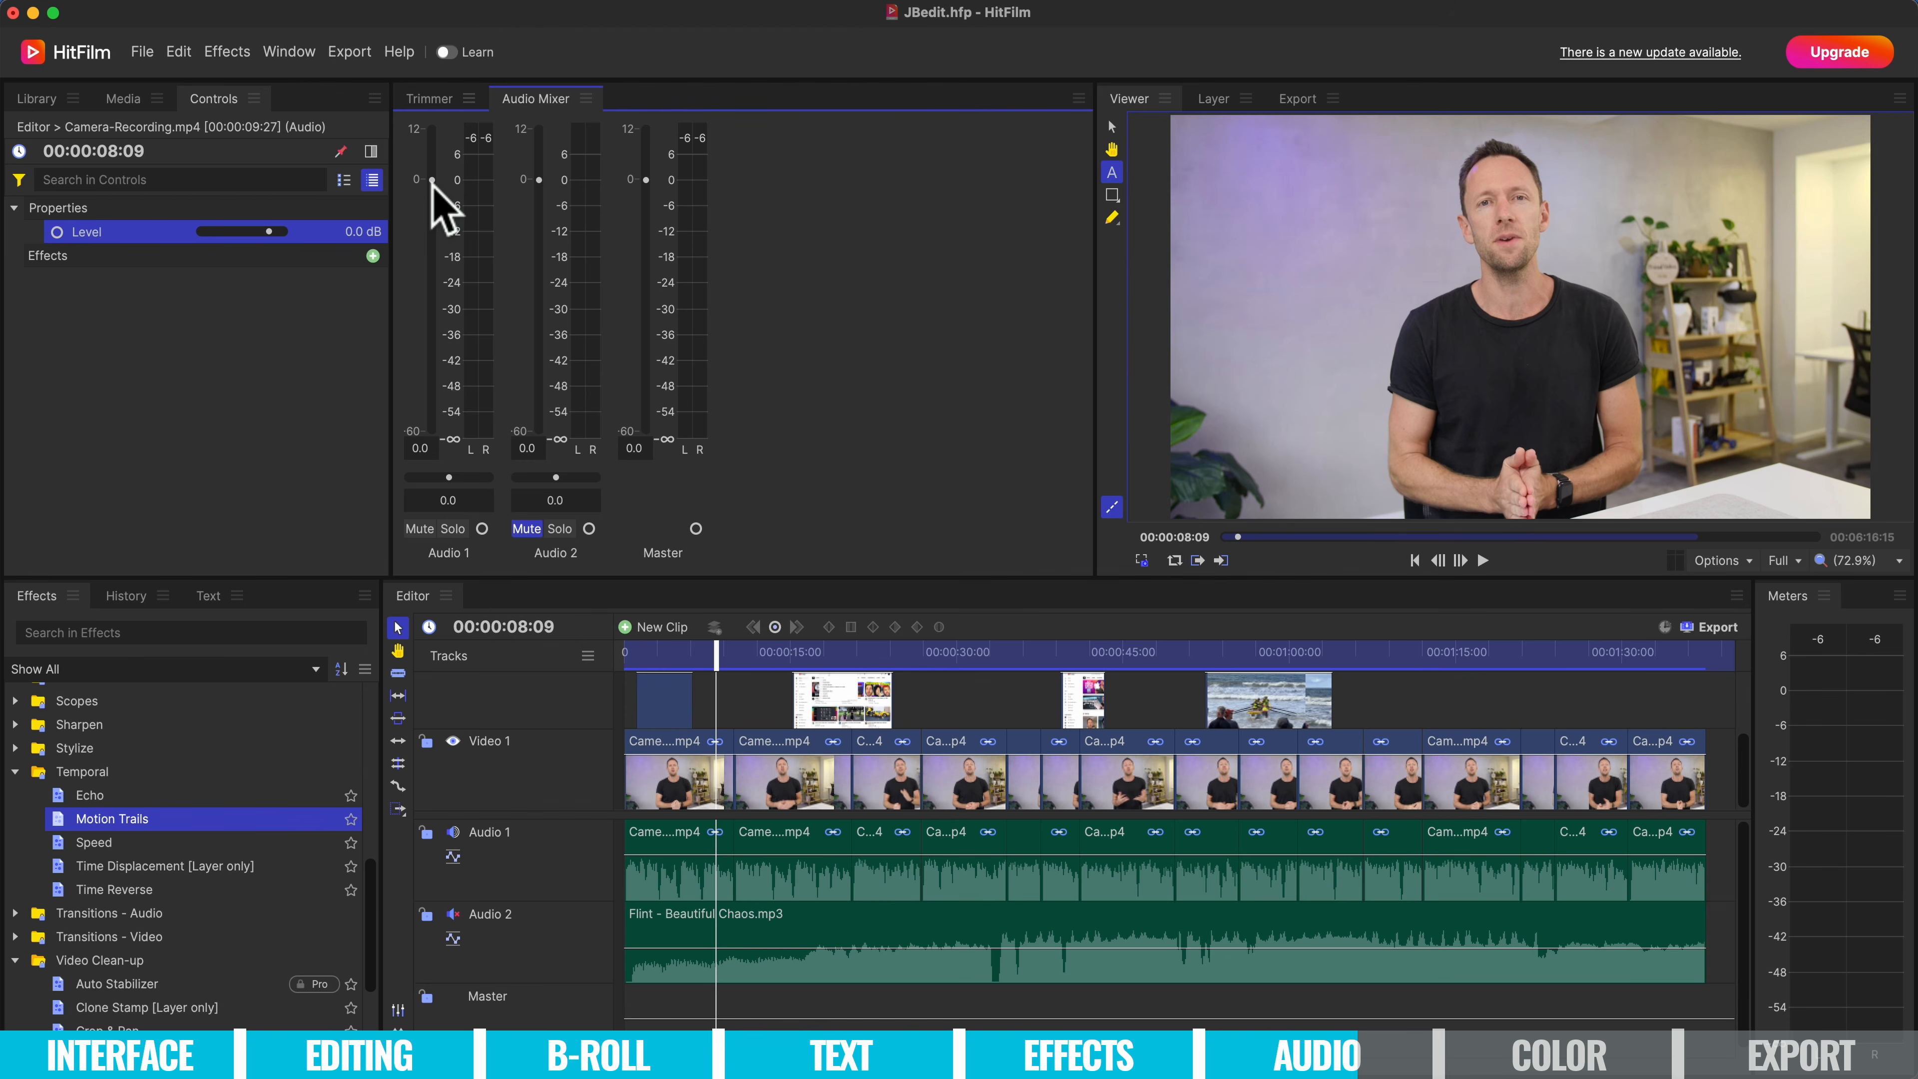
left_click_drag(432, 180, 432, 198)
mouse_move(638, 1016)
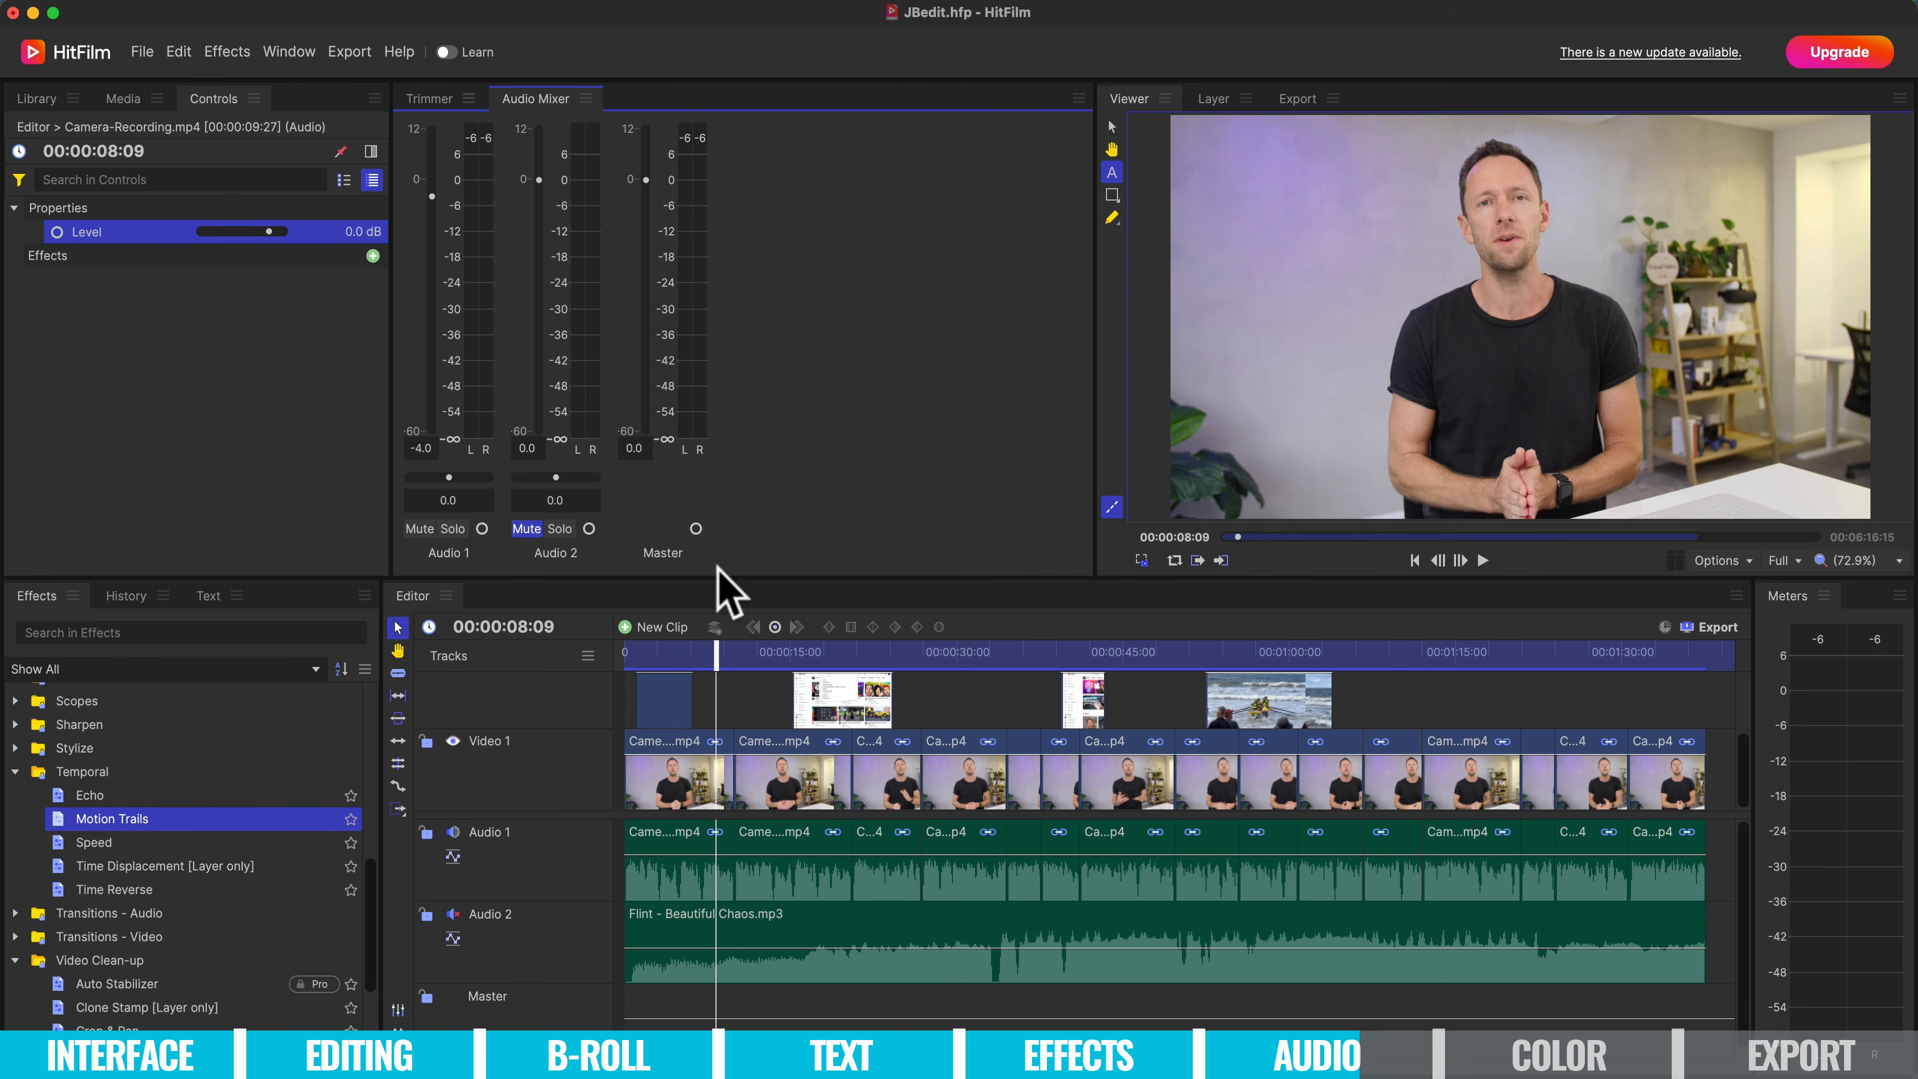
left_click(600, 663)
key("space")
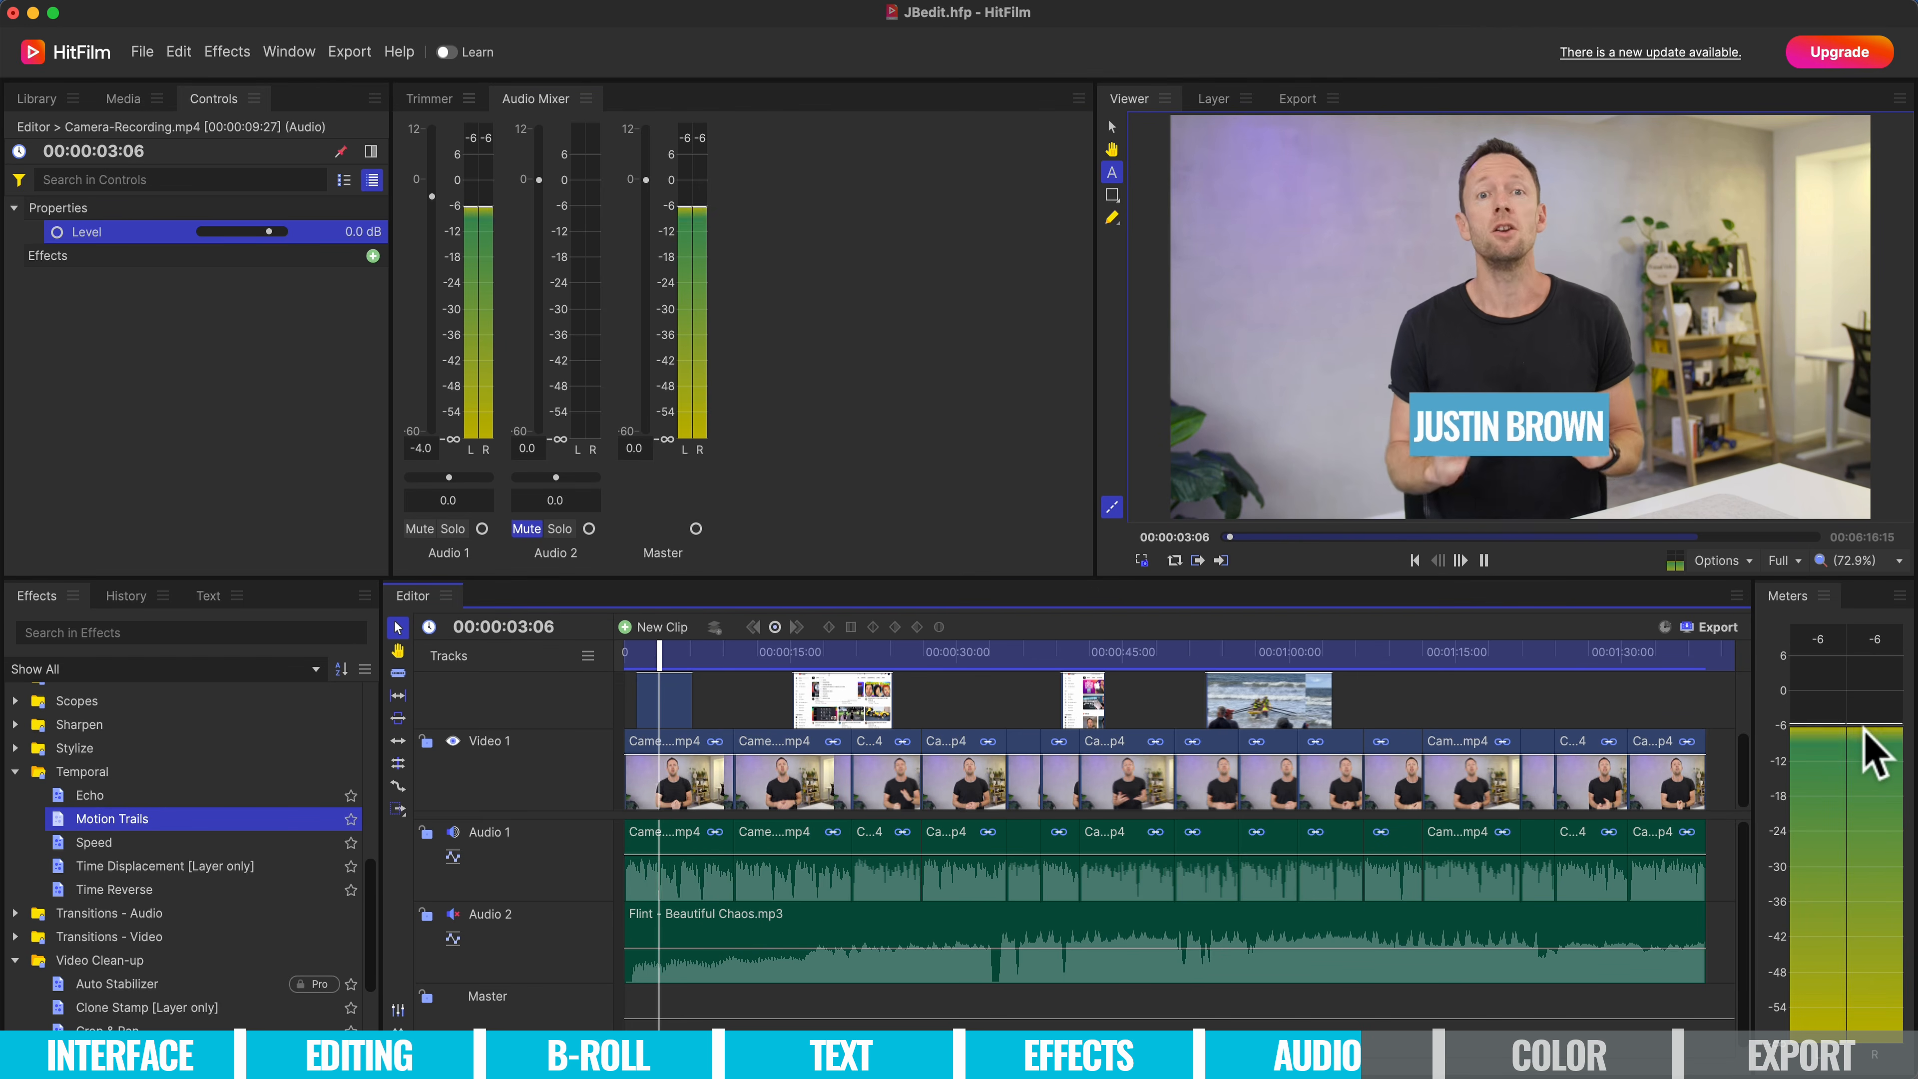
key("space")
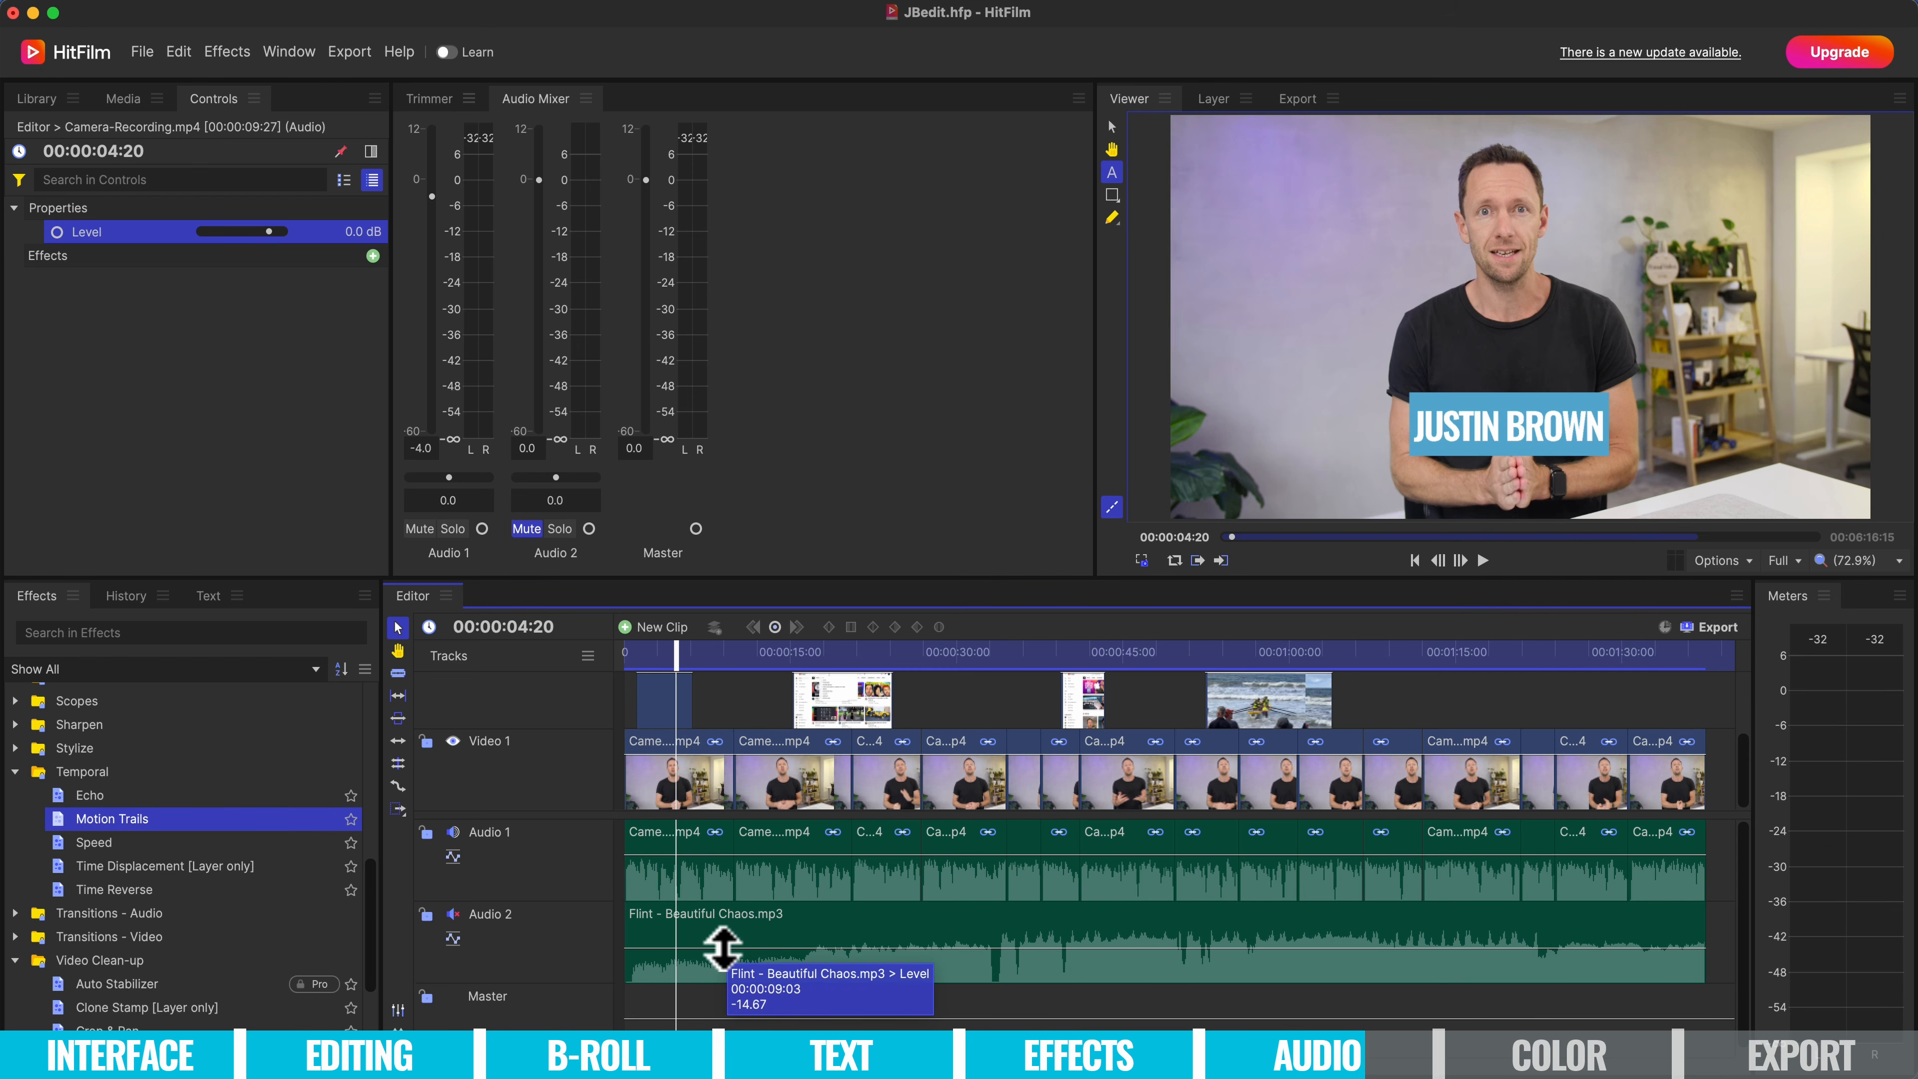
Unmute the Audio 2 track and reduce the level of the Flint - Beautiful Chaos.mp3 clip further.
left_click(729, 937)
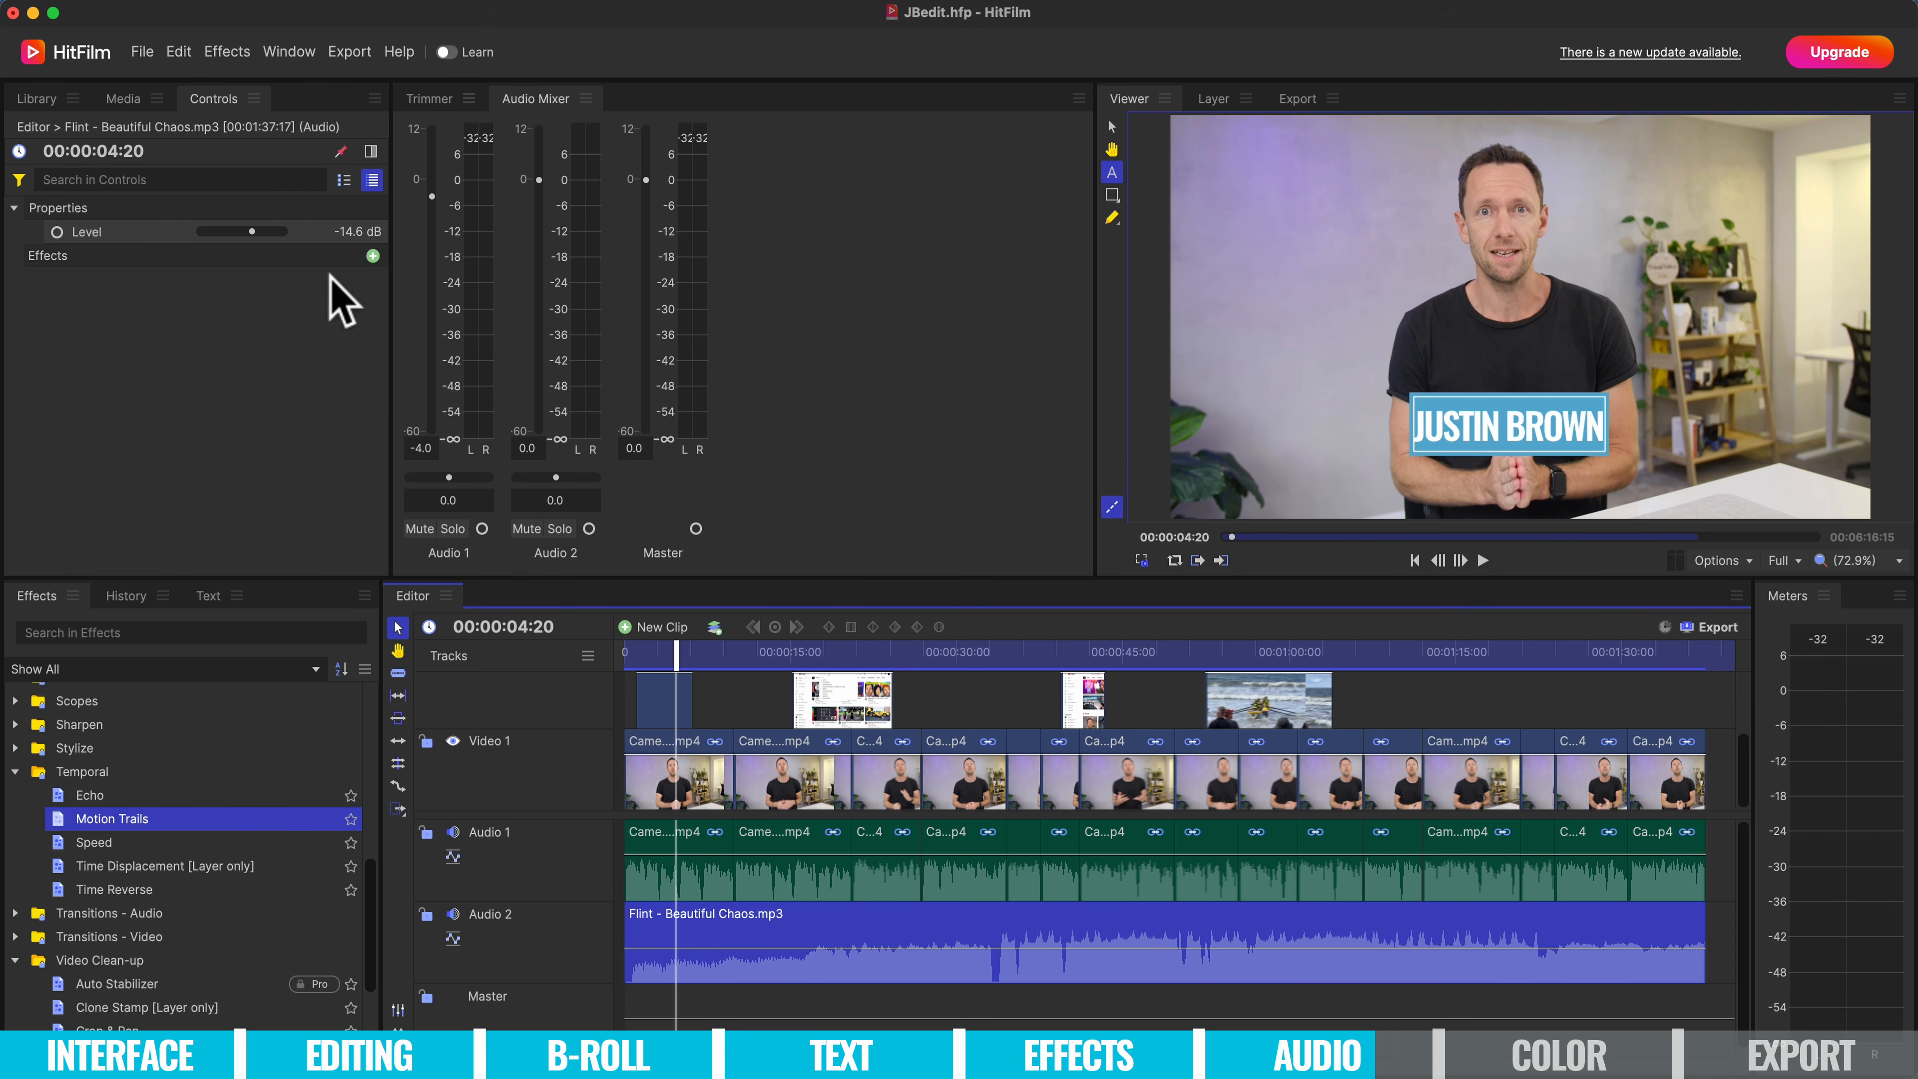
left_click_drag(253, 234, 242, 234)
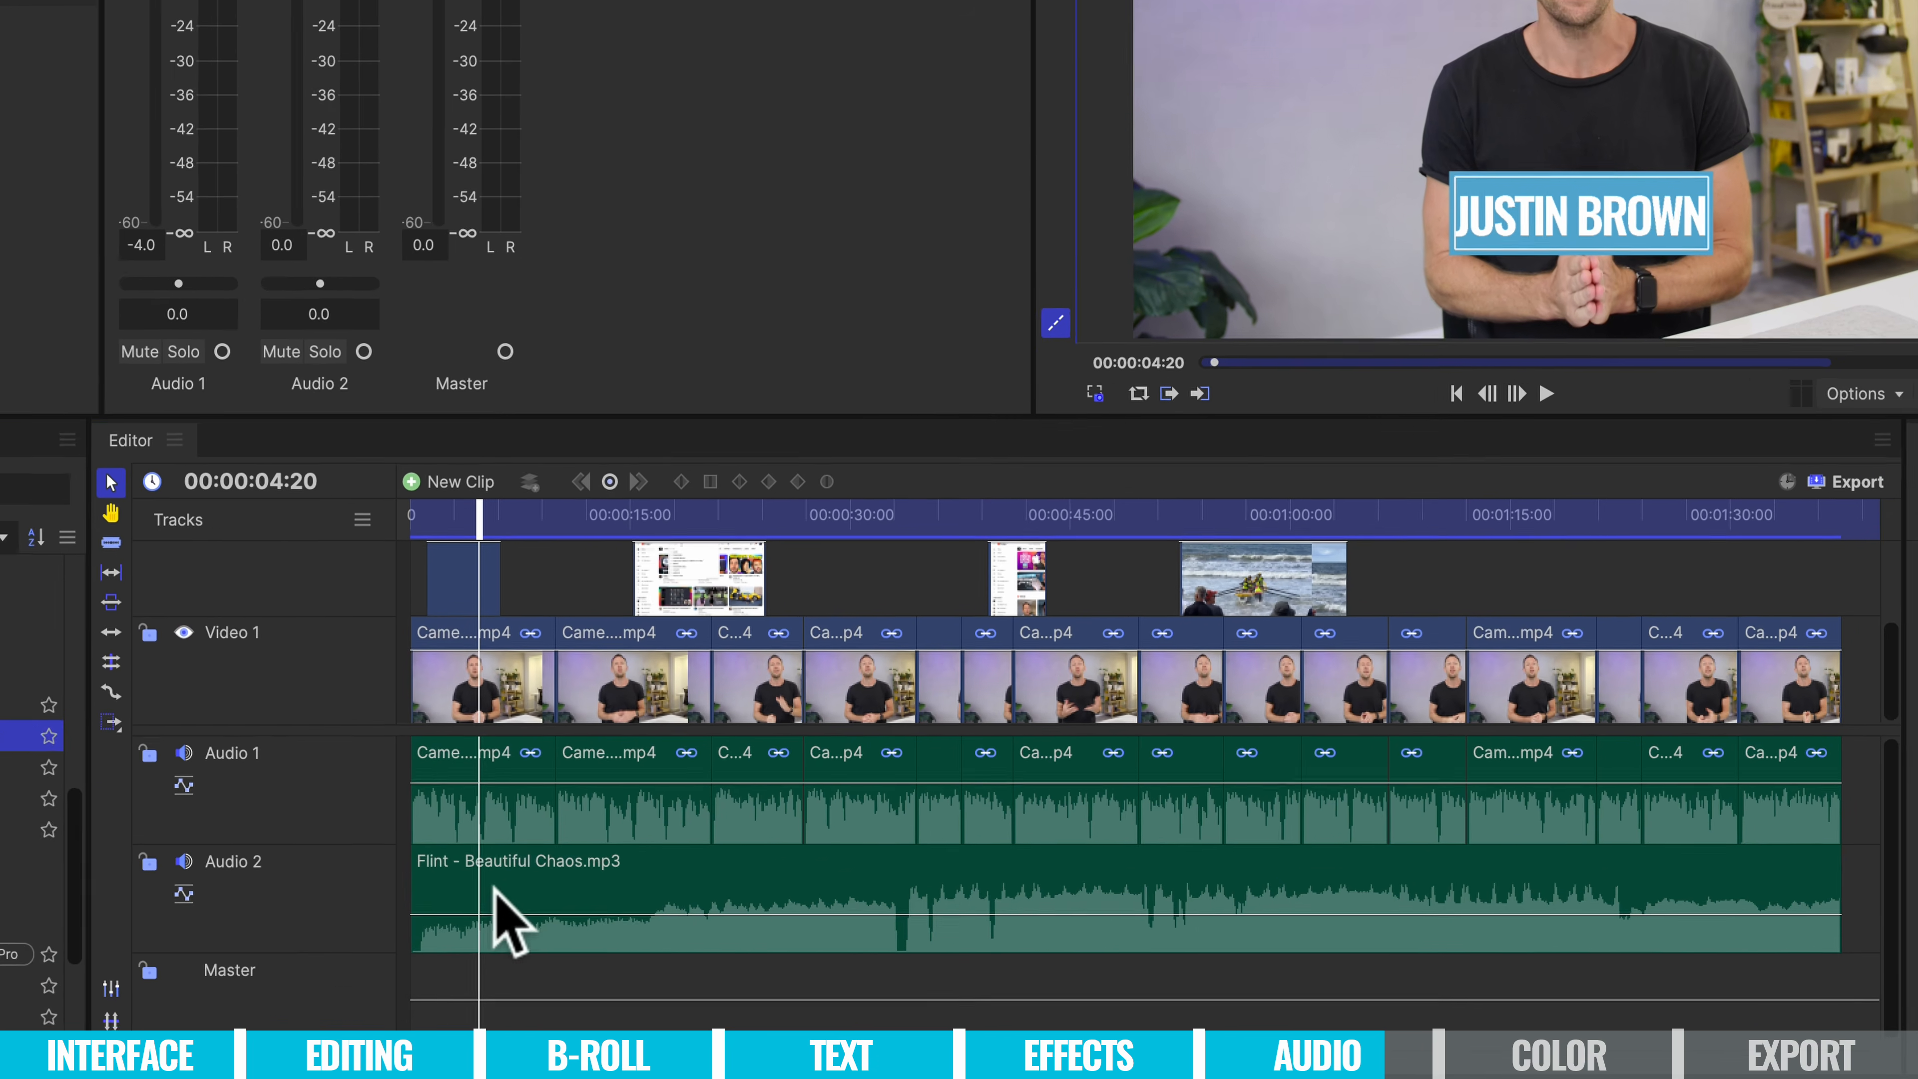
left_click(436, 876)
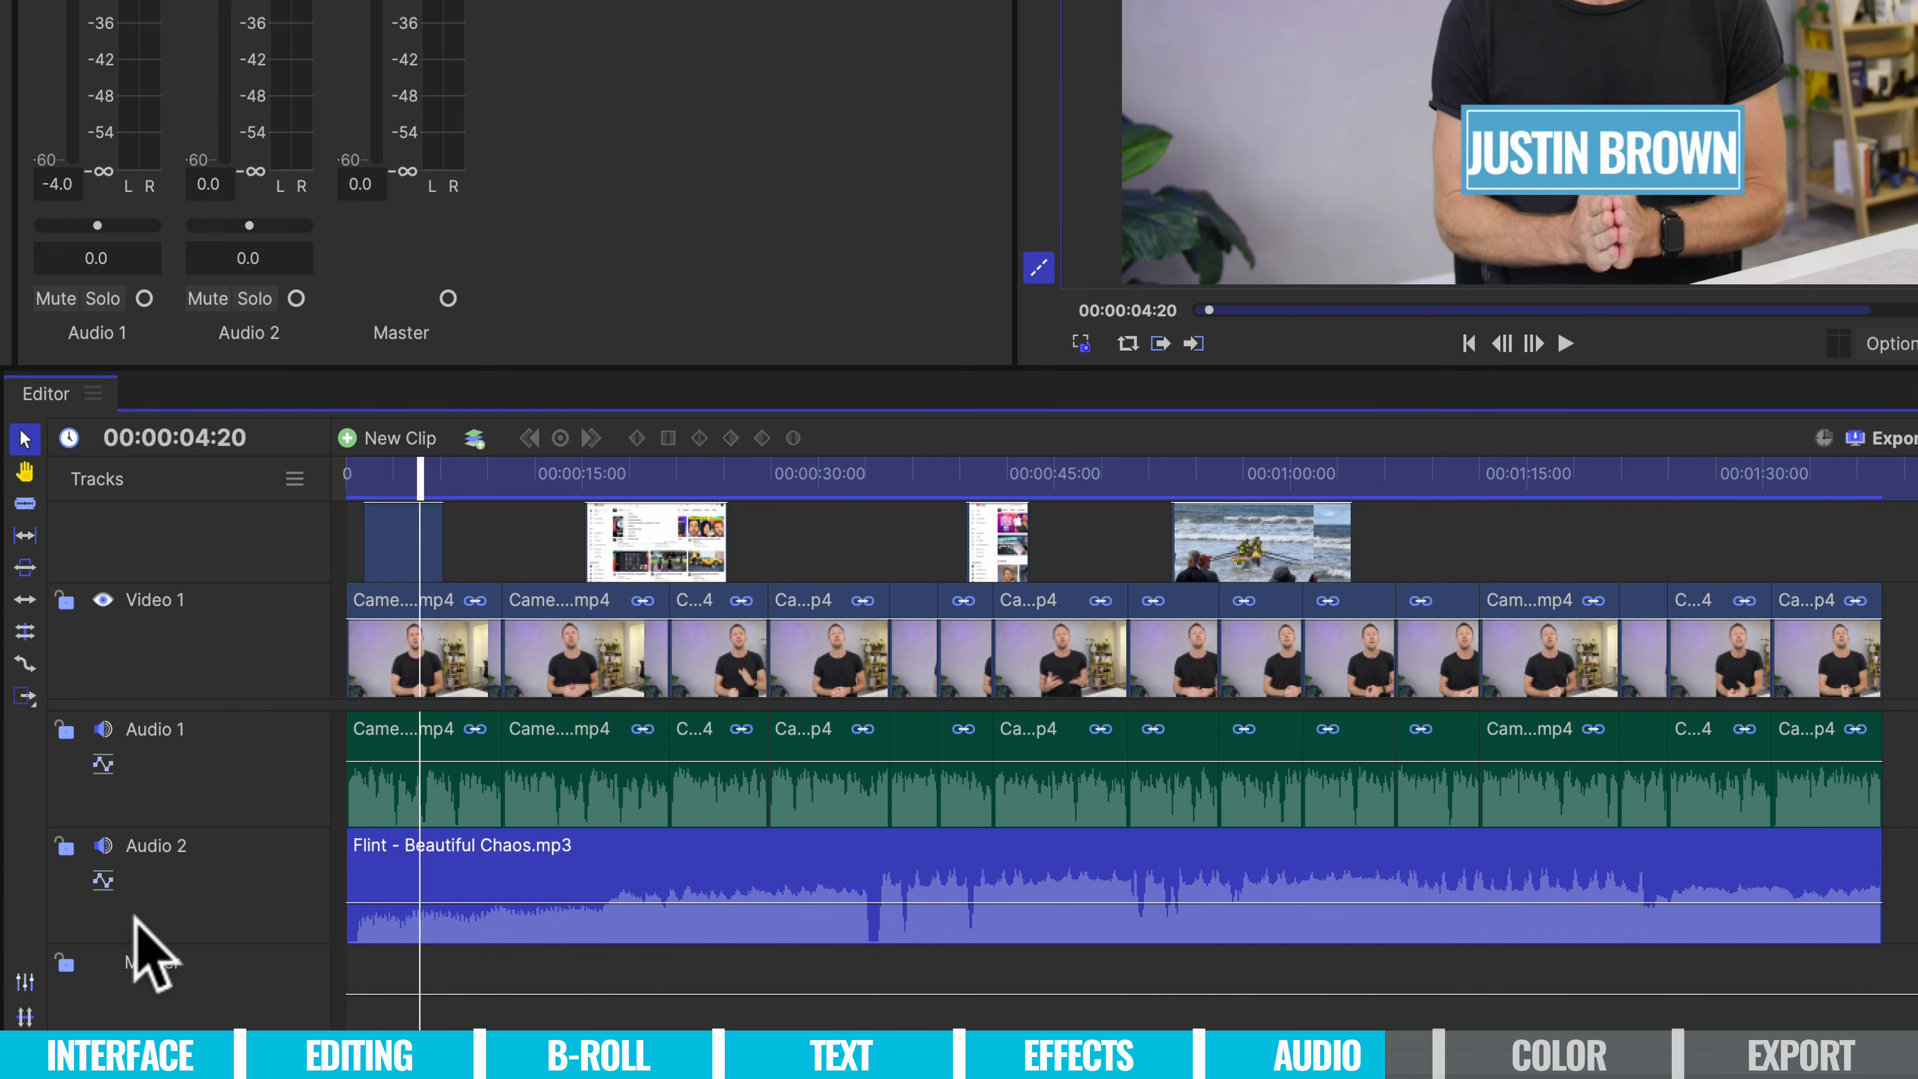
Show the Audio 2 track's level line and add keyframes at 00:00:00:00 and 00:00:10:08.
left_click(103, 880)
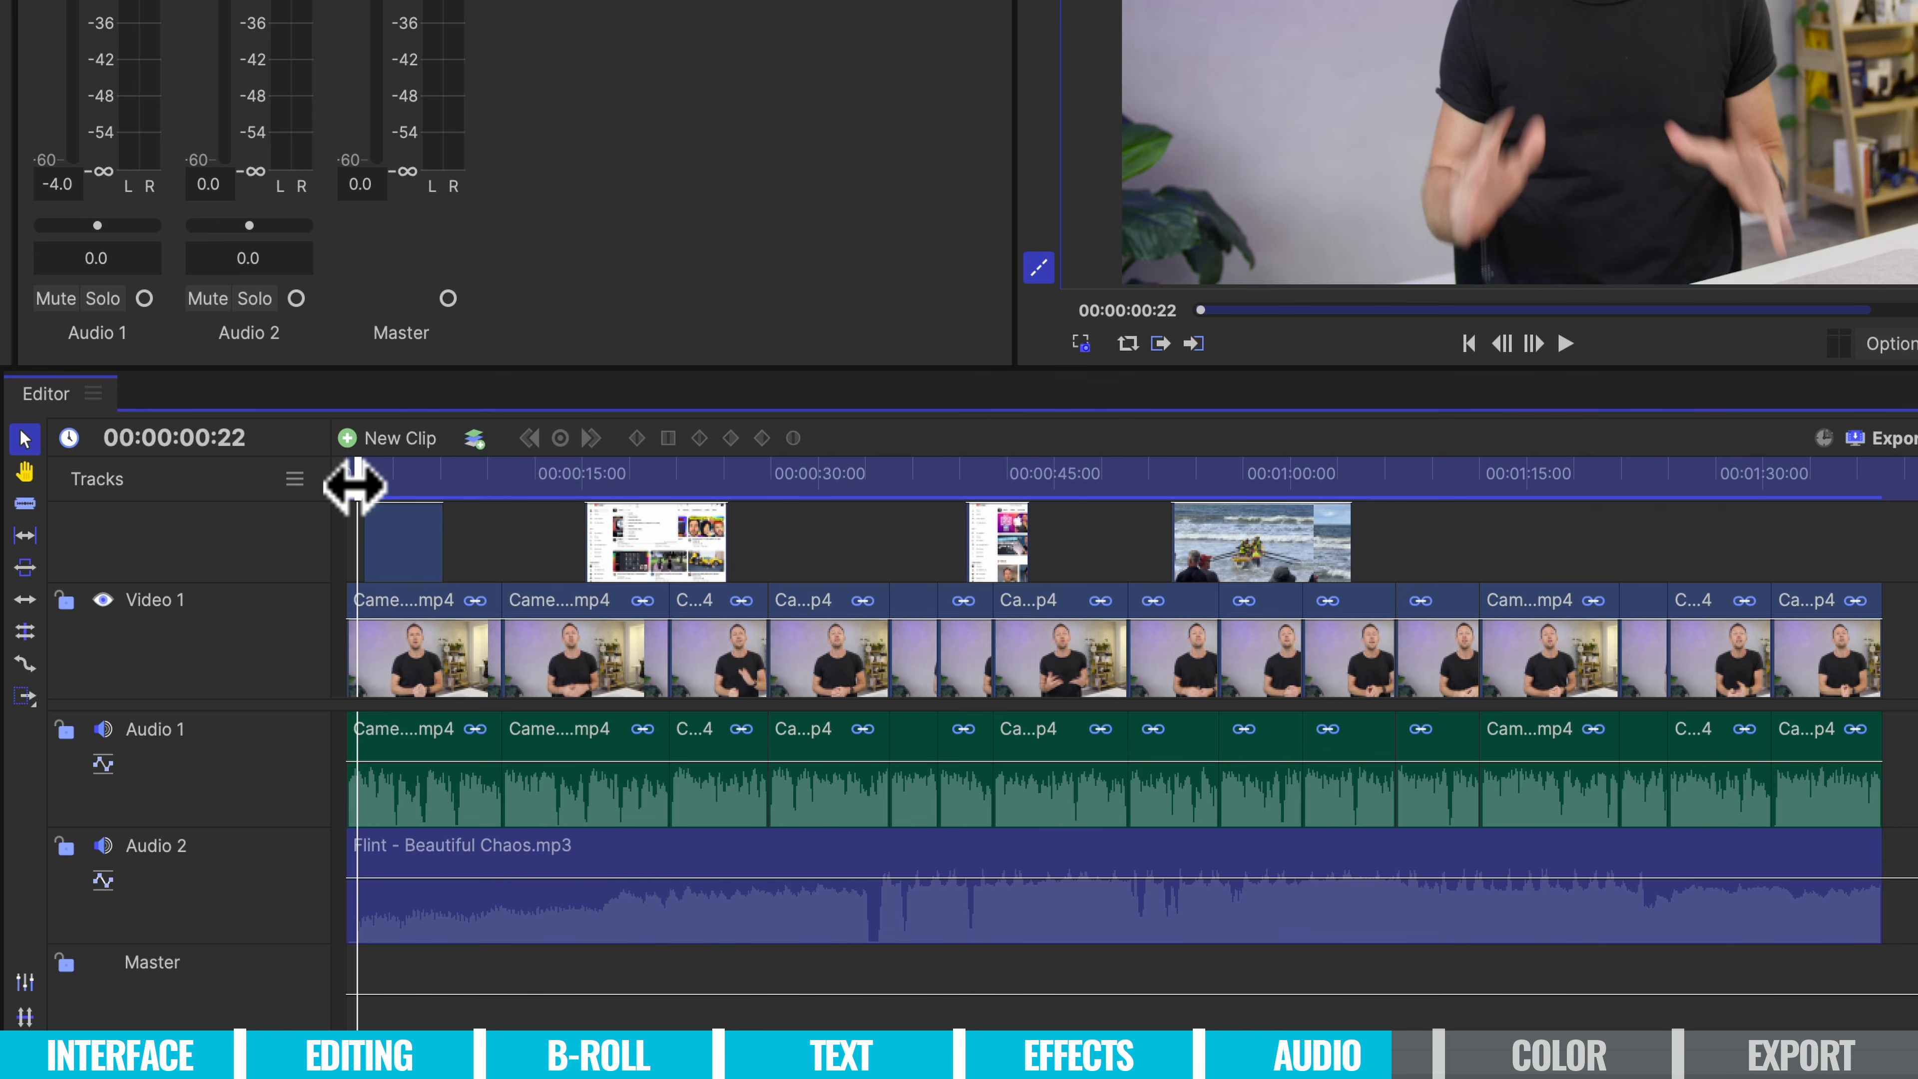
left_click_drag(351, 485, 336, 480)
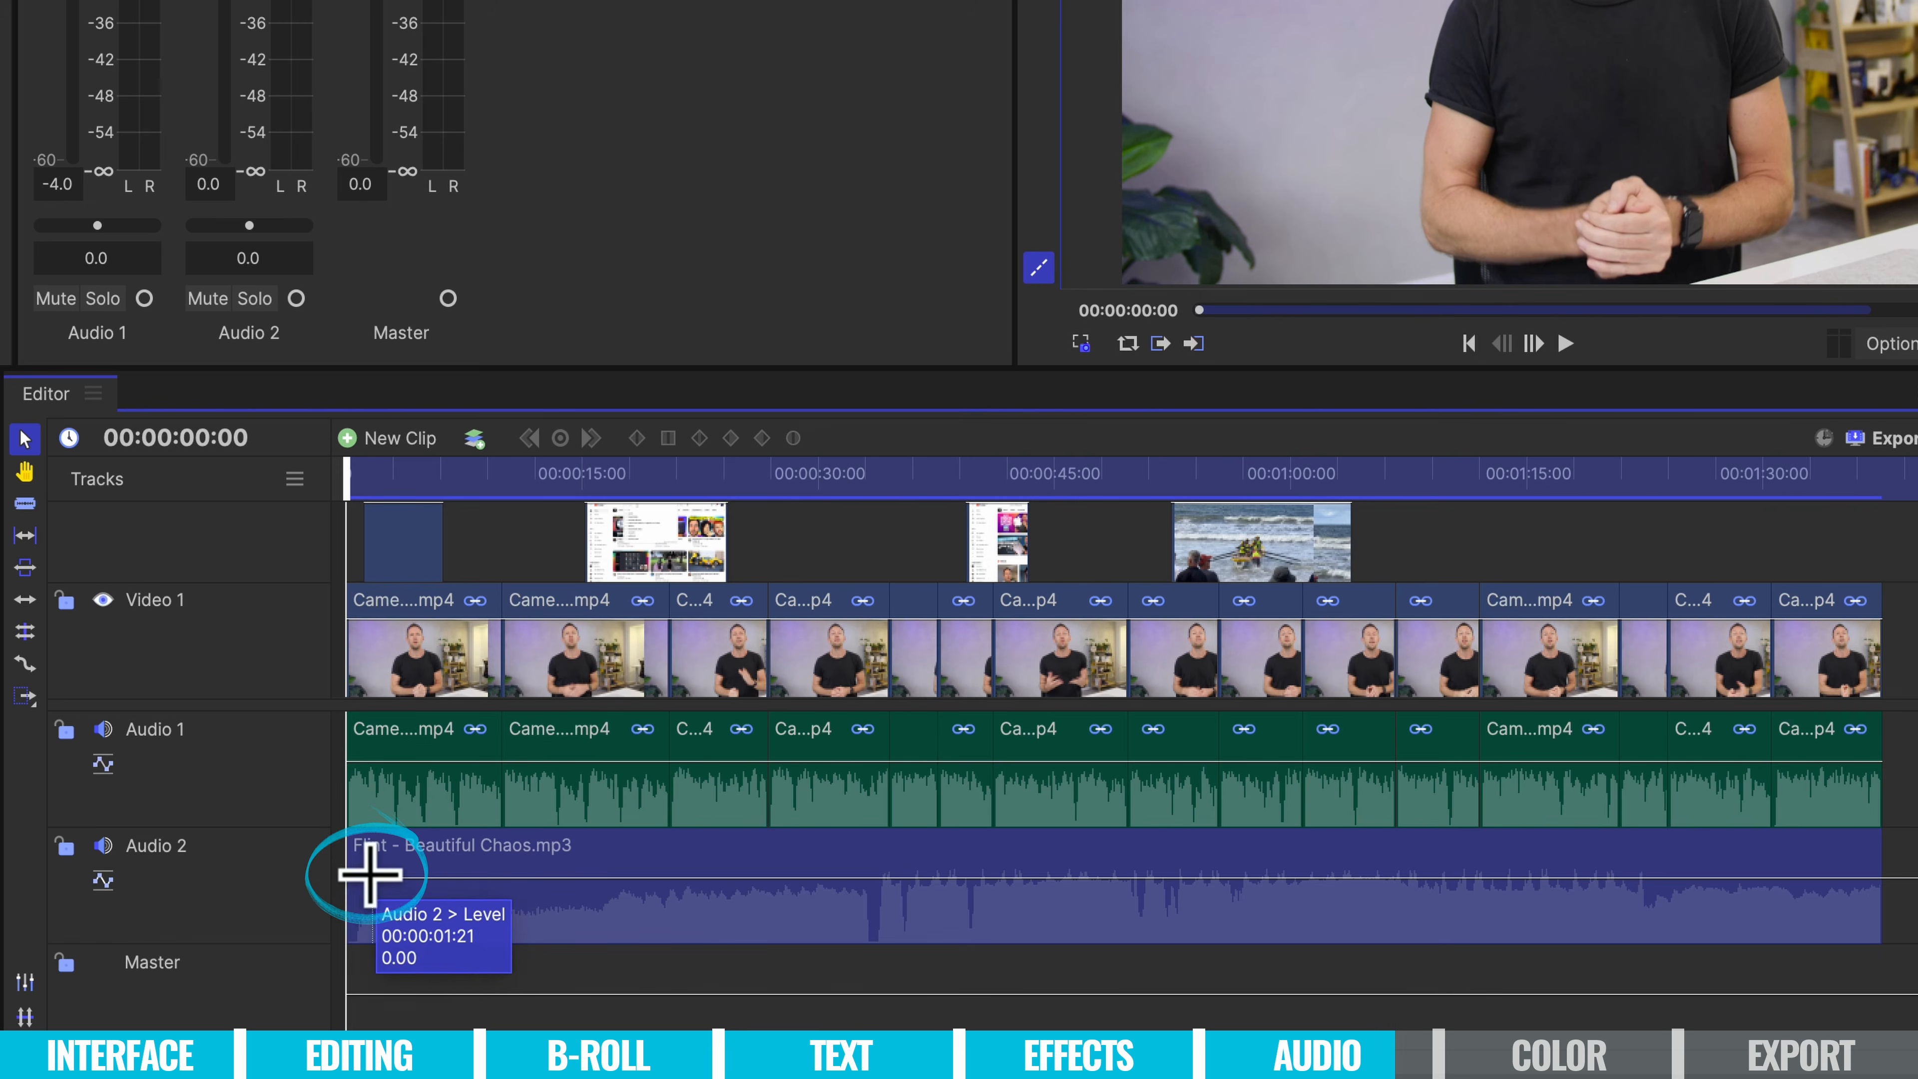
left_click(344, 876, "ctrl")
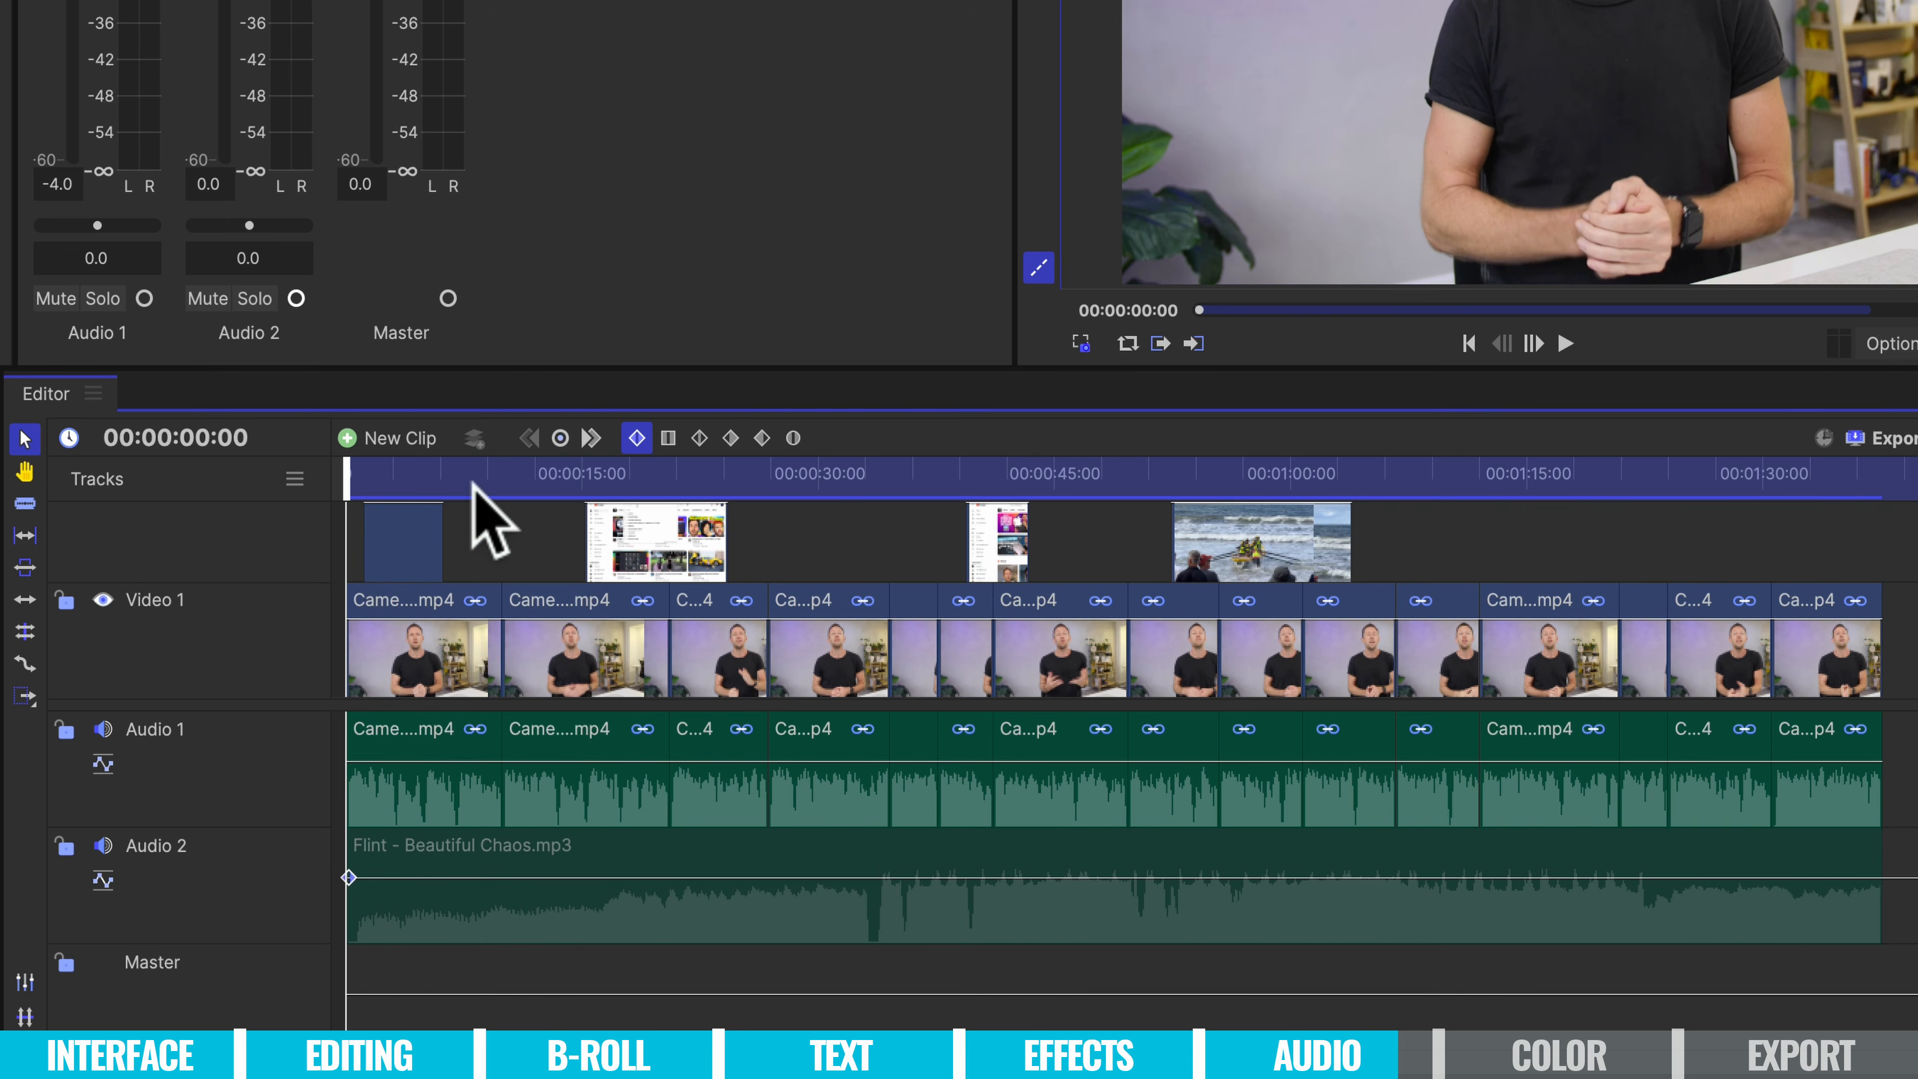
left_click(506, 484)
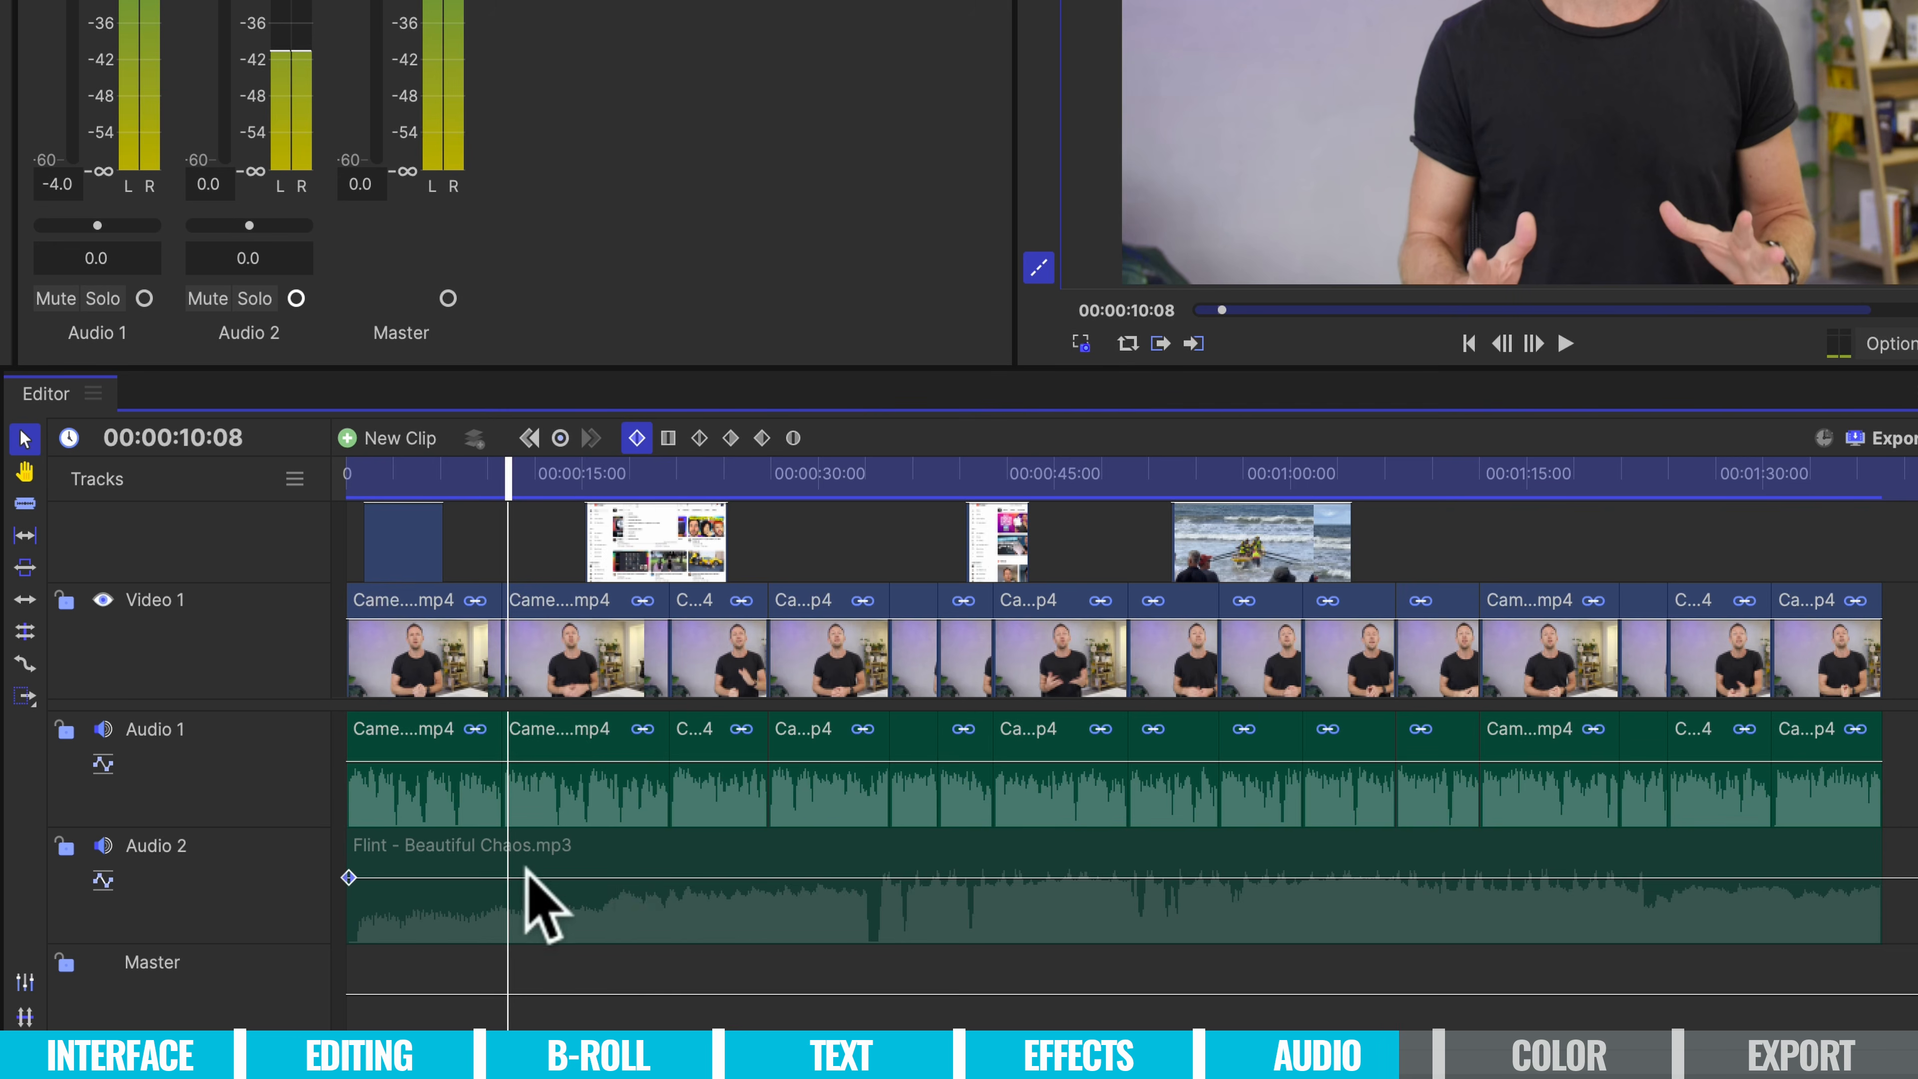
left_click(508, 878)
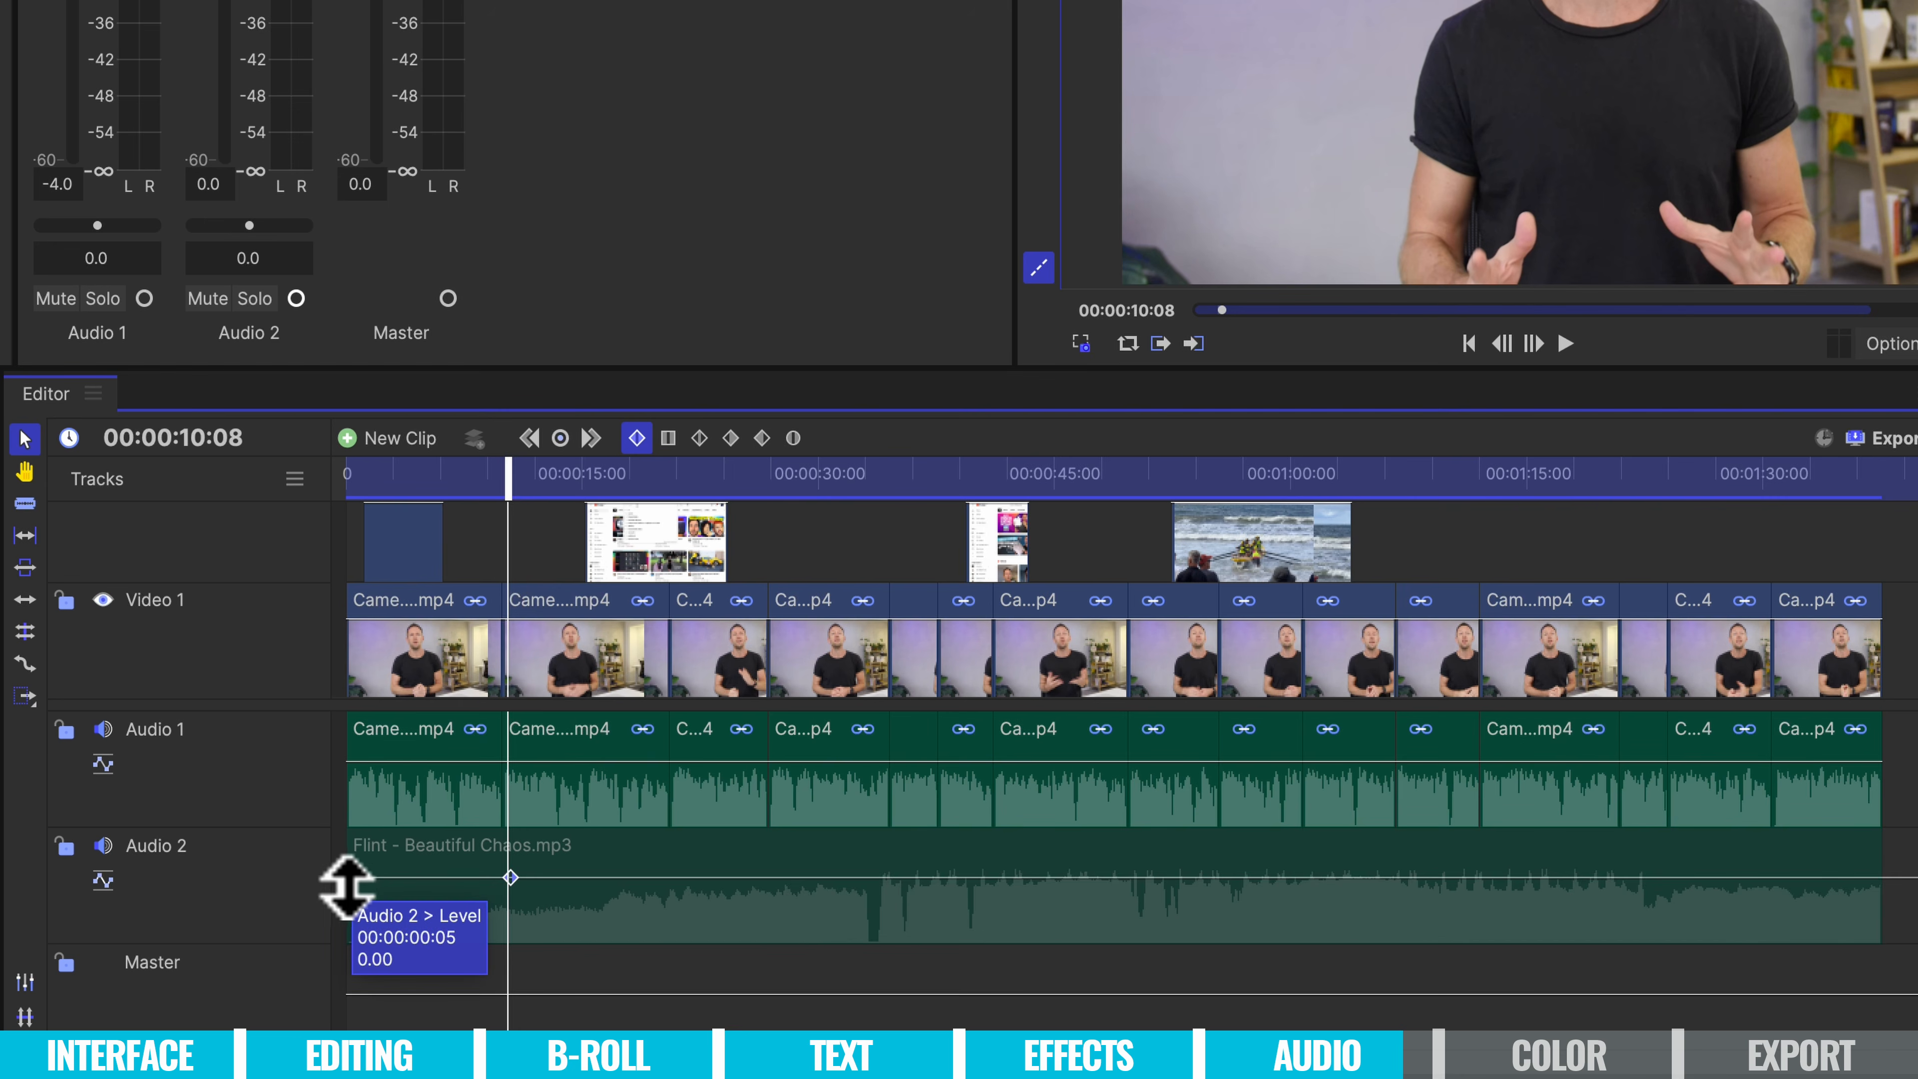
Shape a music fade-in by lowering the first Audio 2 keyframe to silence and moving the second earlier and down to -24.0 dB.
mouse_move(350, 880)
left_mouse_down()
mouse_move(343, 934)
mouse_move(338, 904)
left_mouse_up()
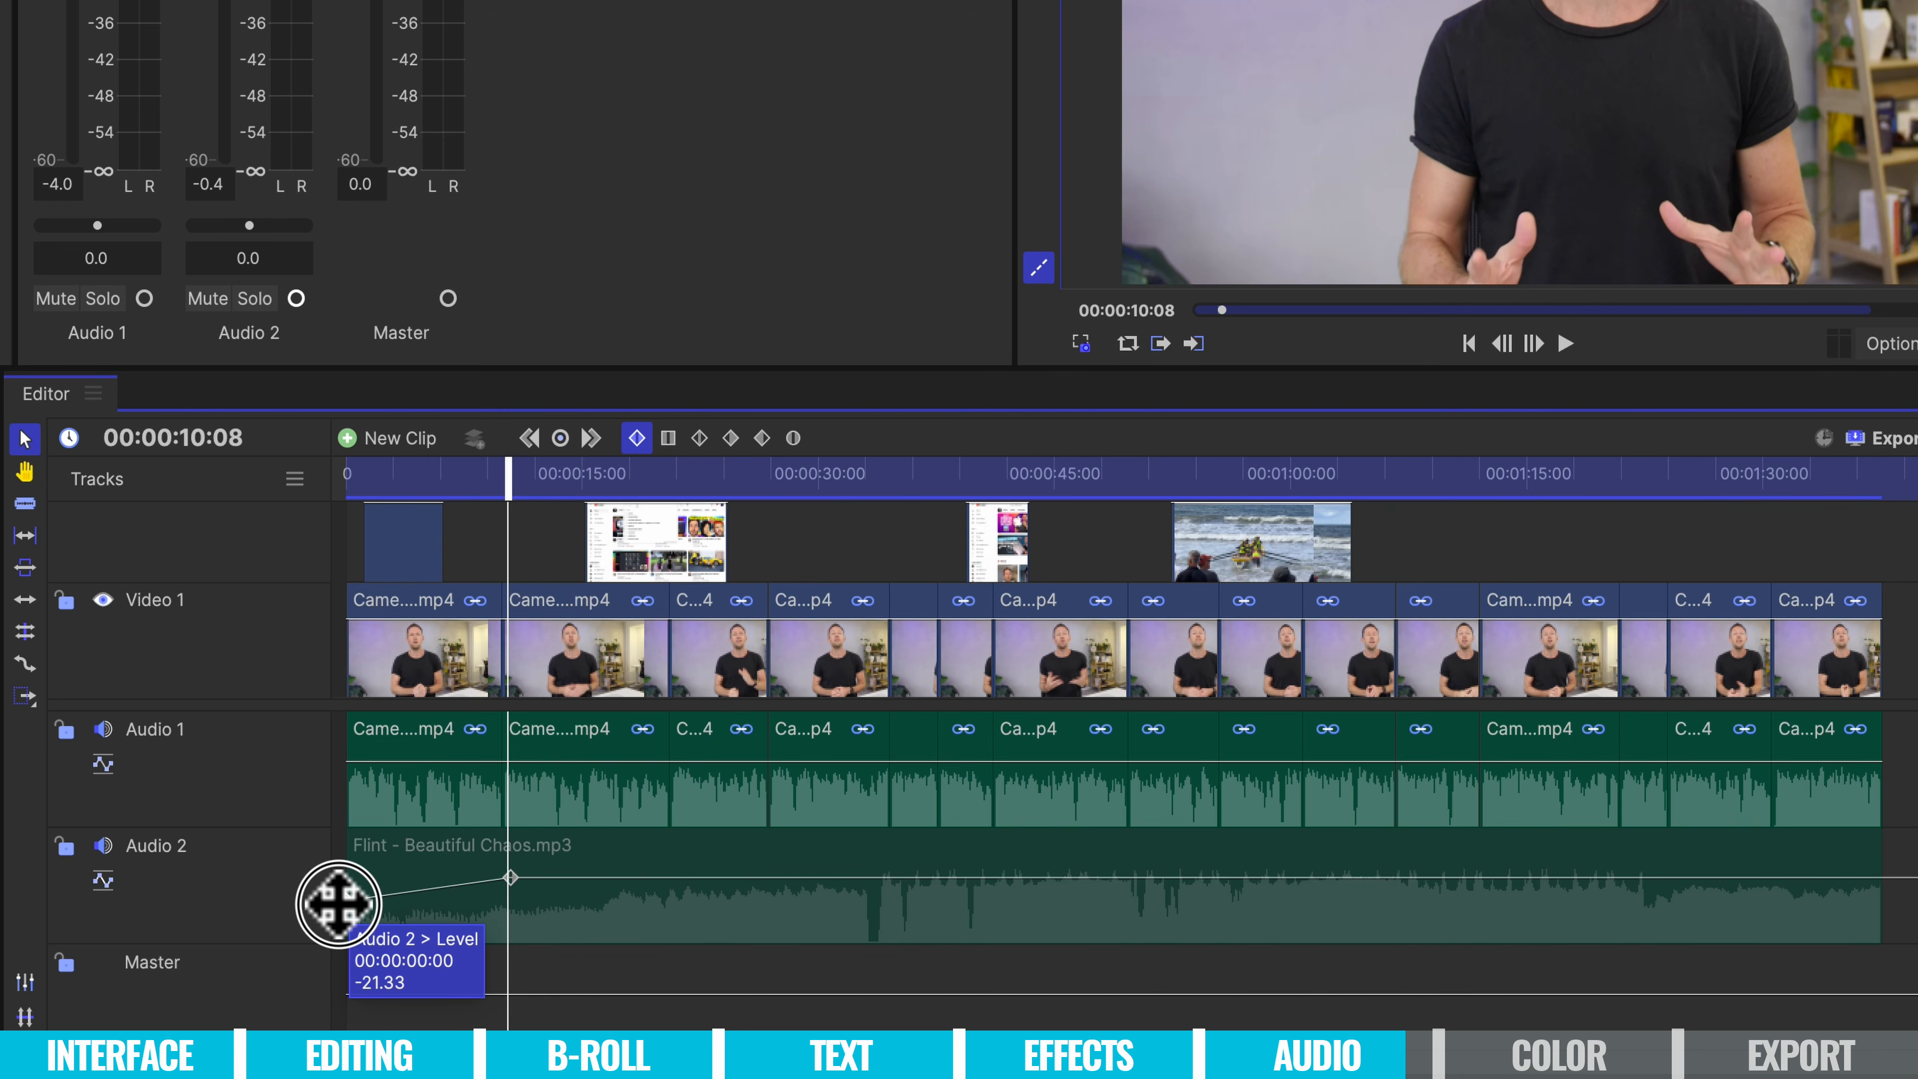
left_click_drag(338, 903, 323, 979)
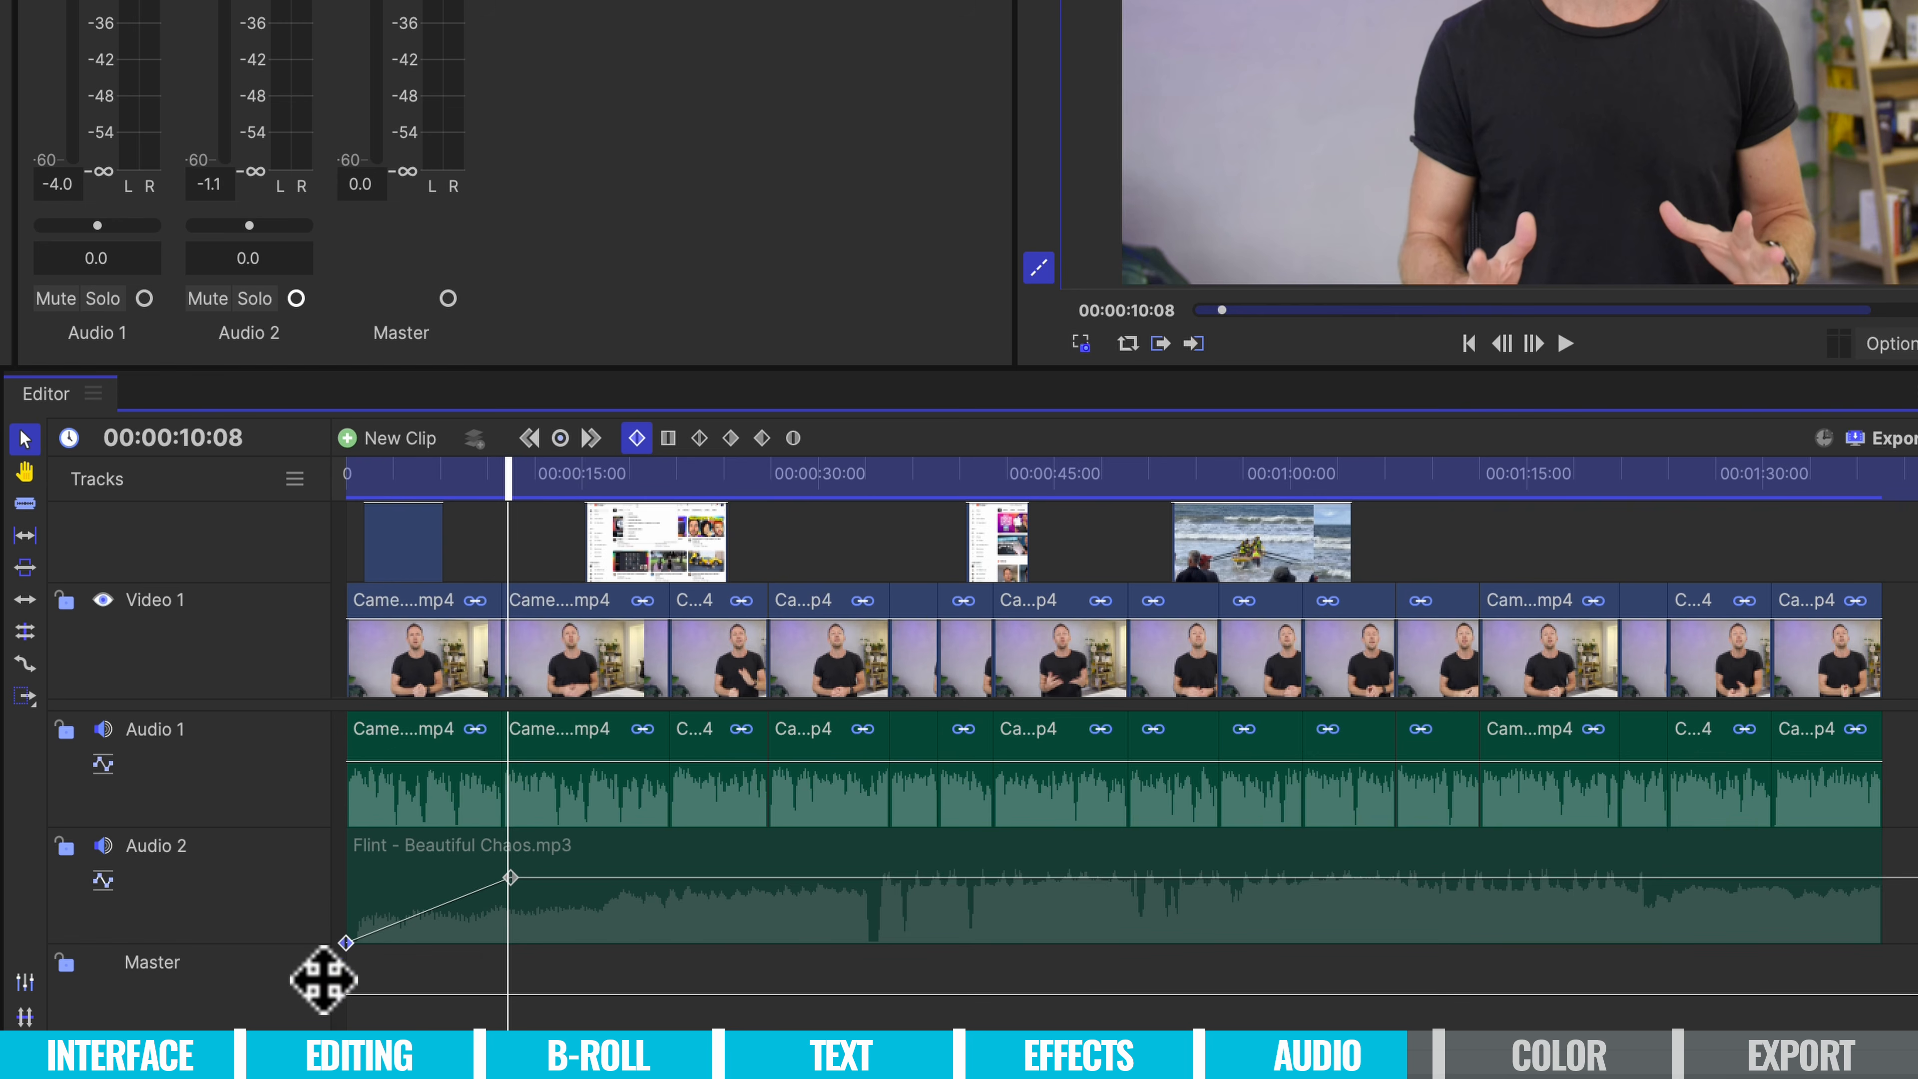
left_click(349, 488)
key("space")
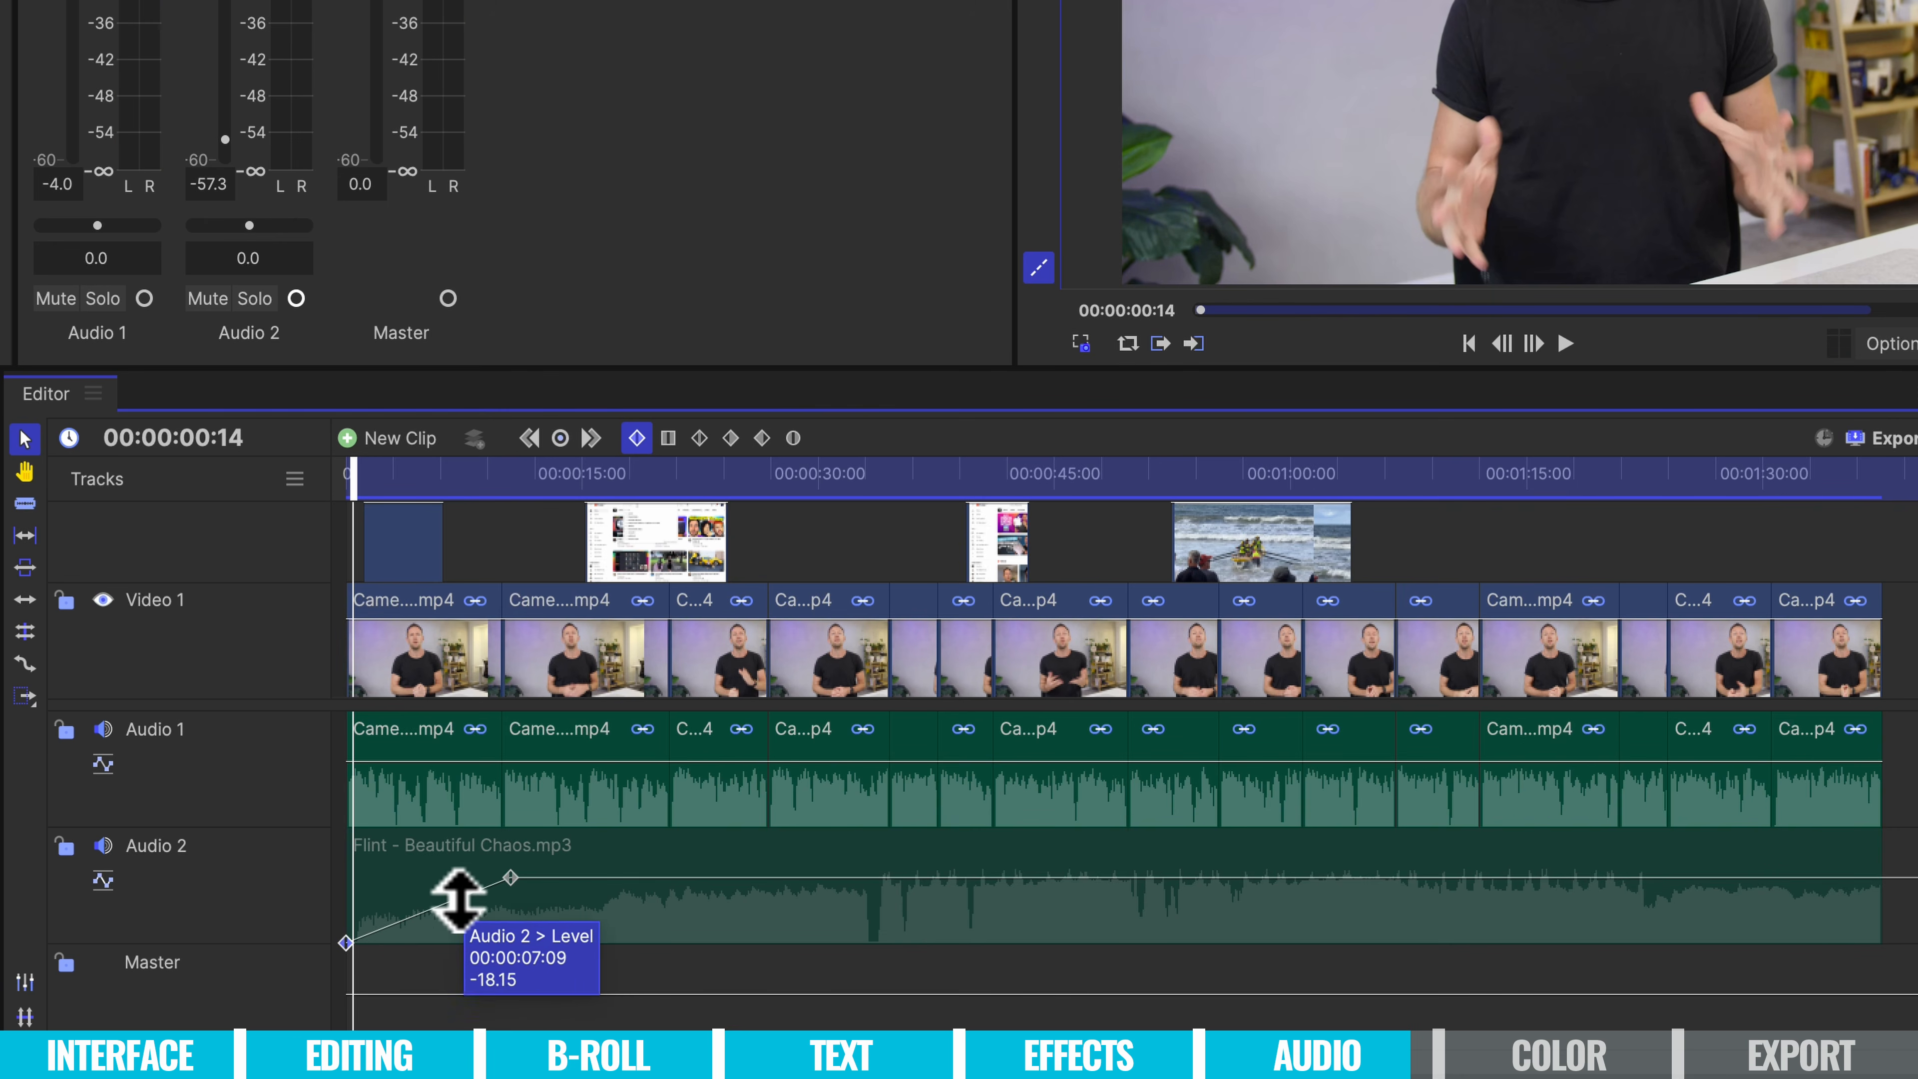
left_click_drag(518, 878, 413, 905)
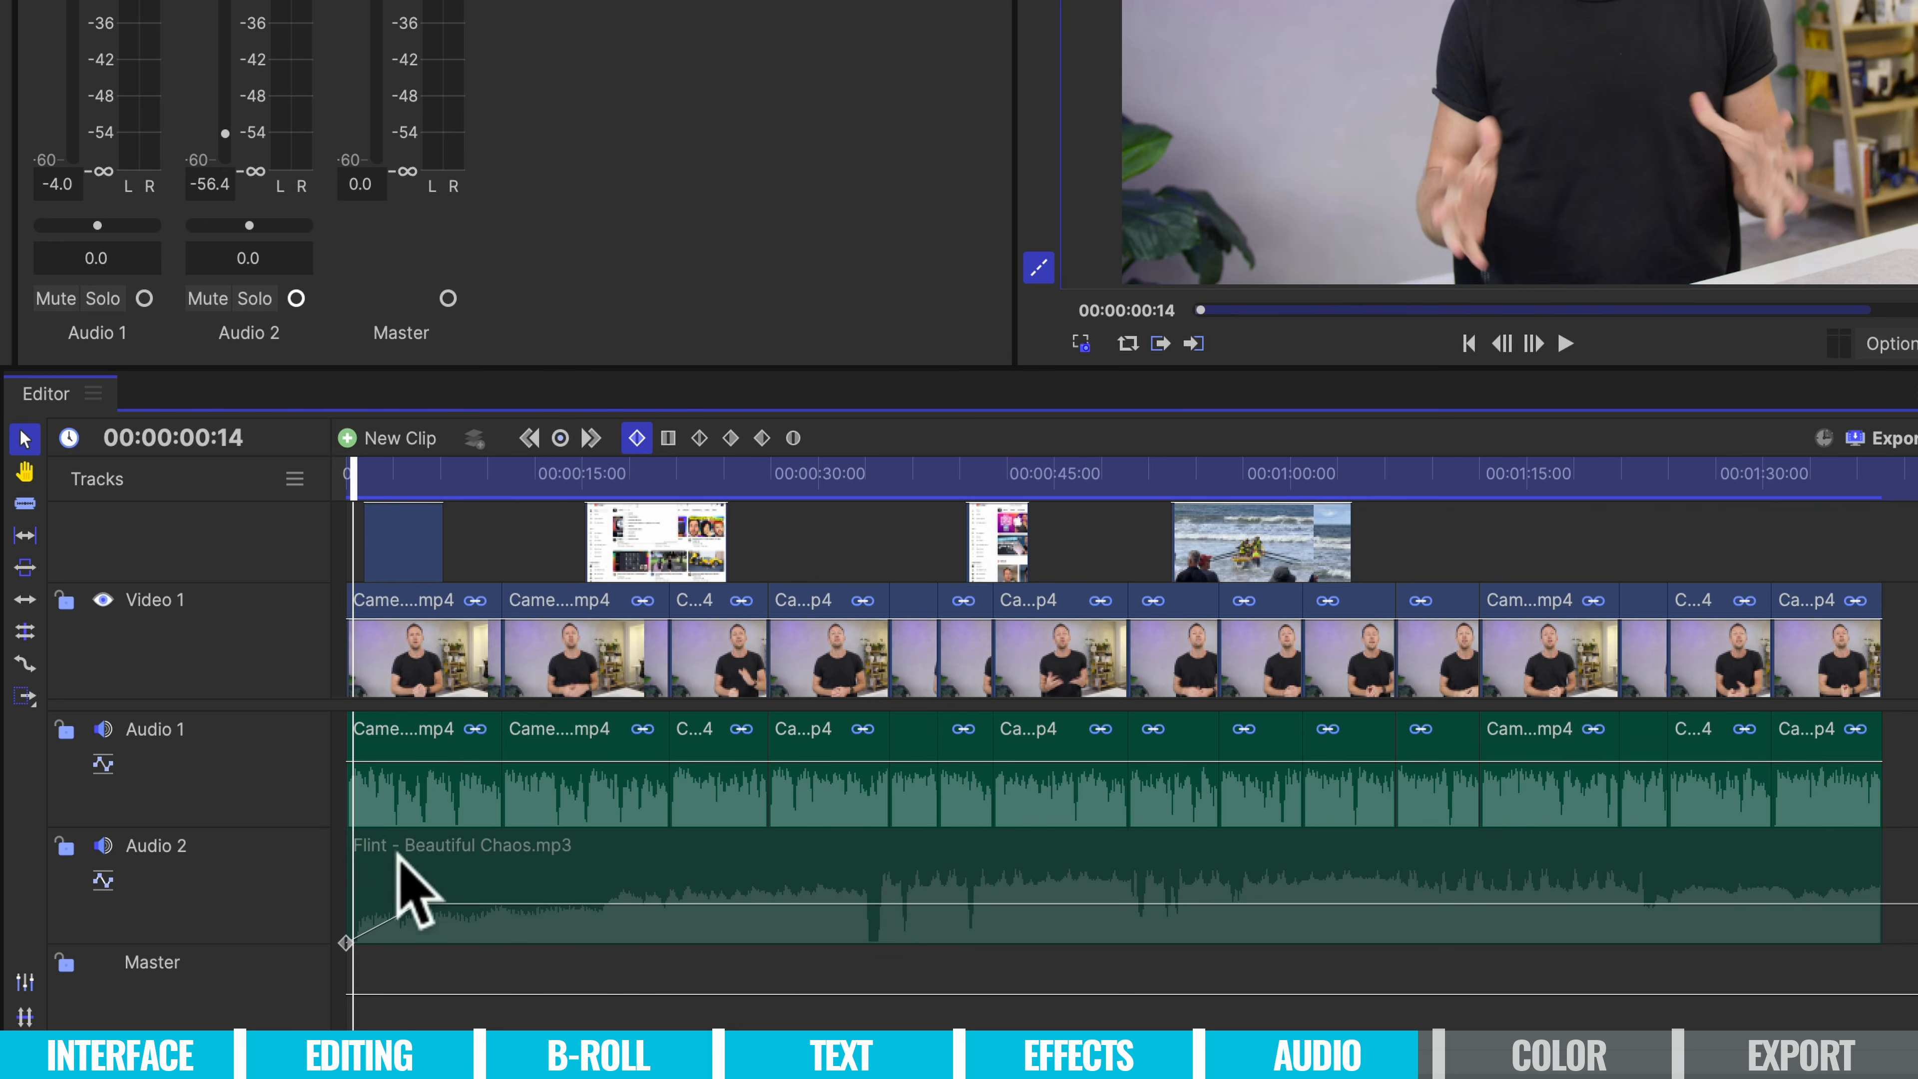
Add four Audio 2 level keyframes from 00:00:11:22 onward and raise the middle two to swell the music over the first B-roll clip.
left_click(529, 532)
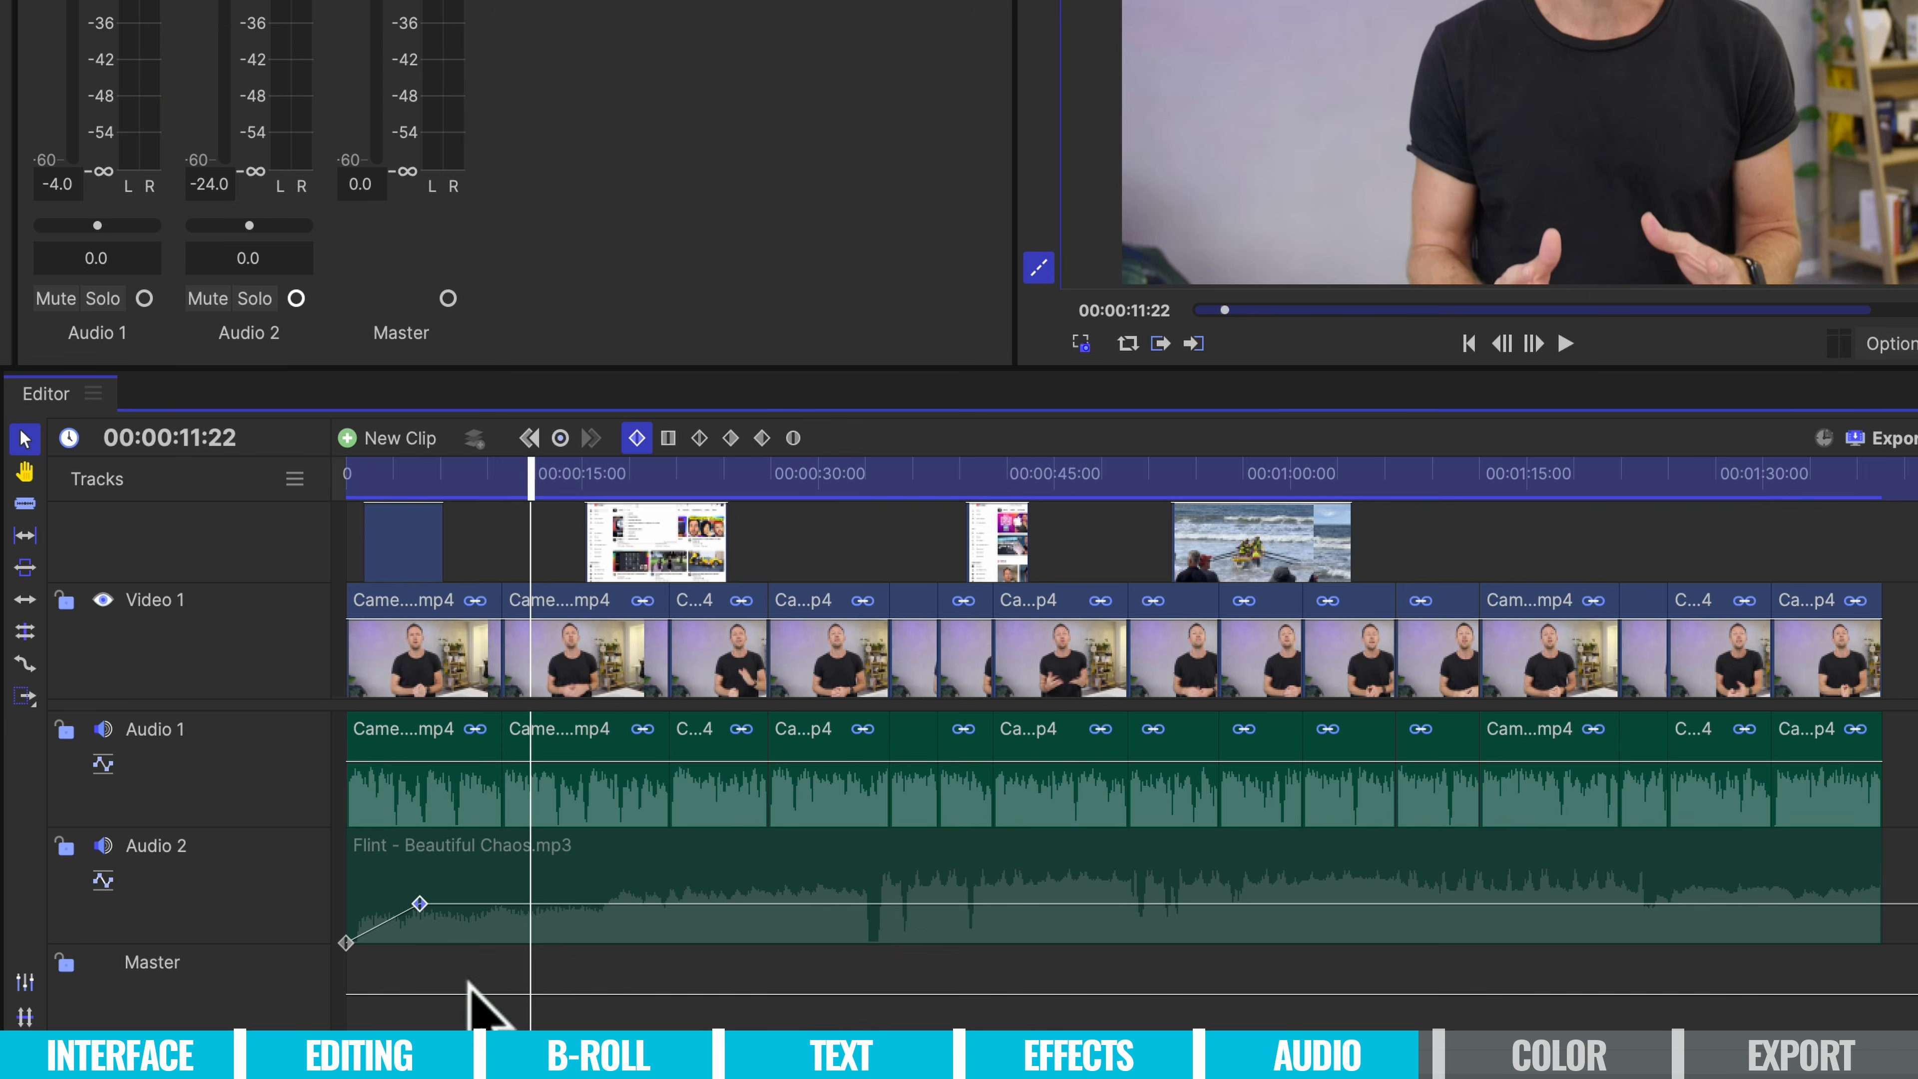
left_click(531, 903)
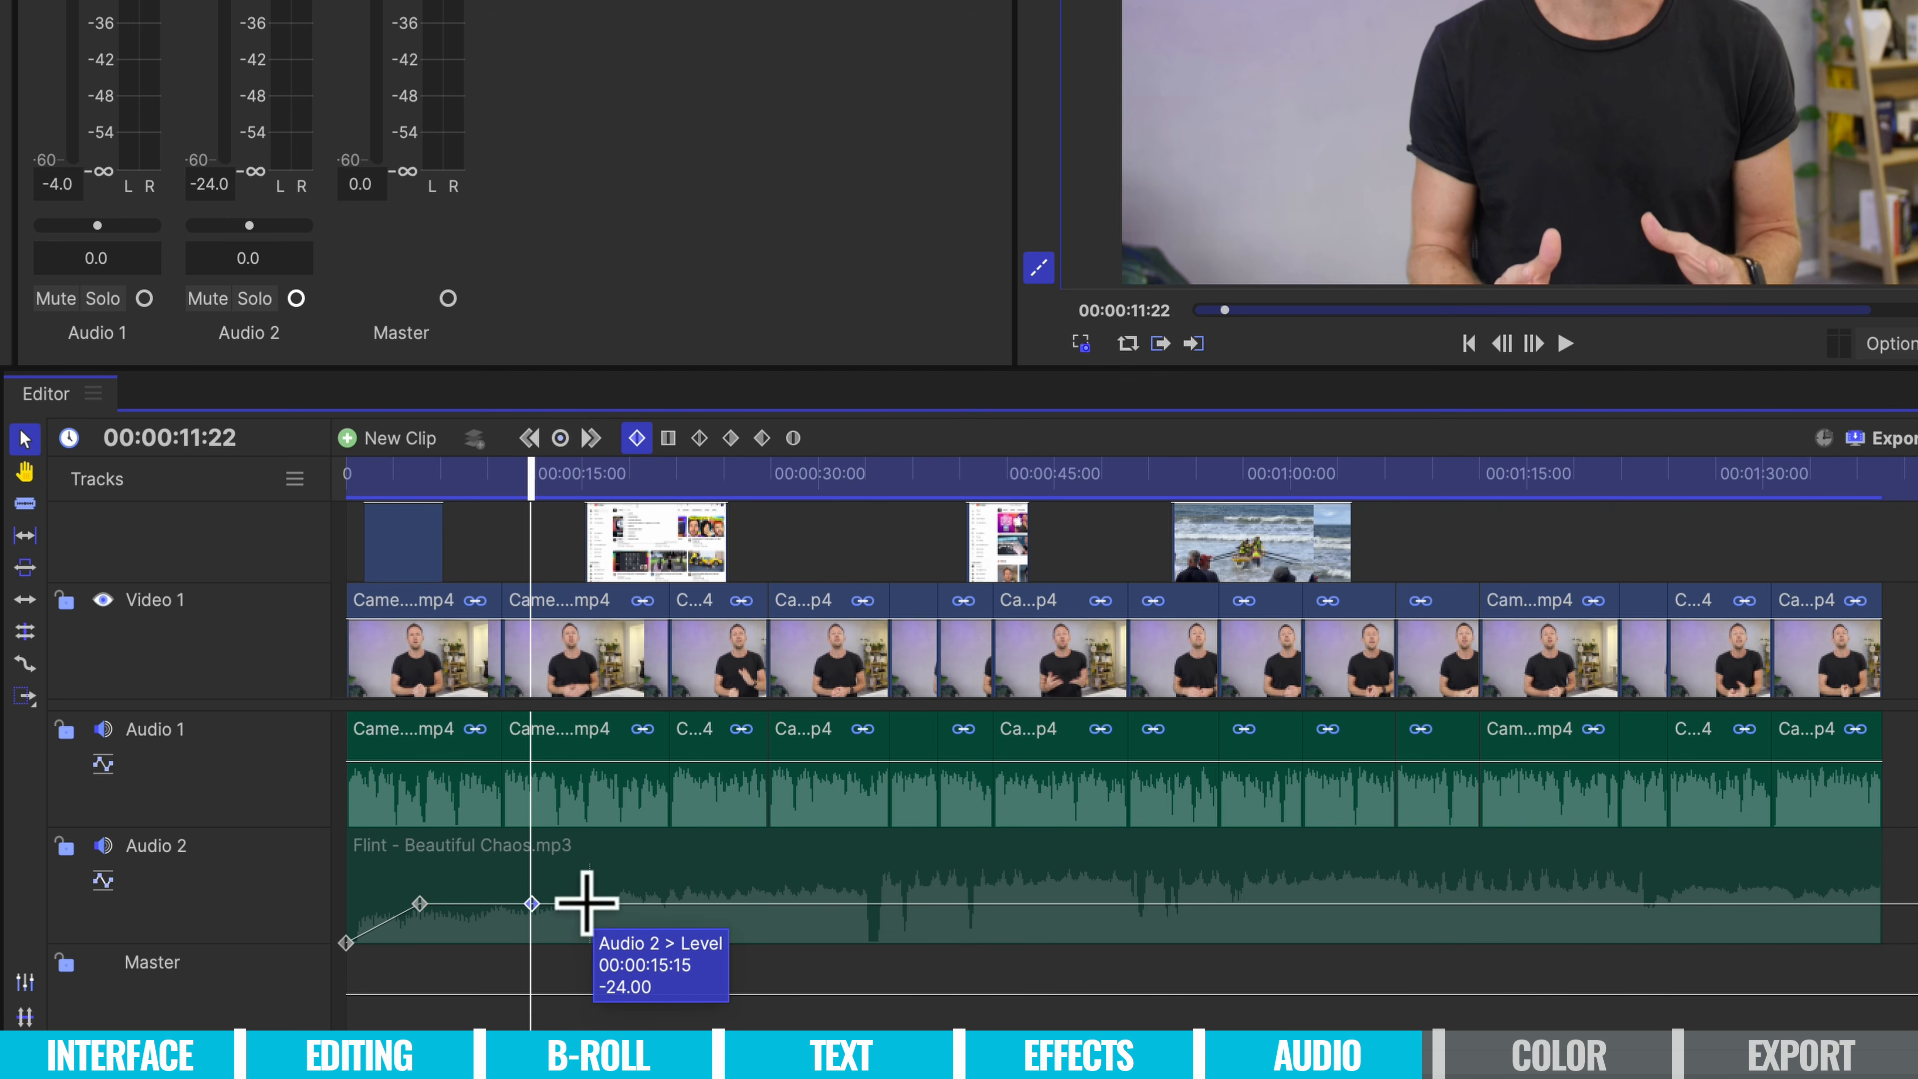
left_click(586, 903)
left_click(679, 903)
left_click(742, 903)
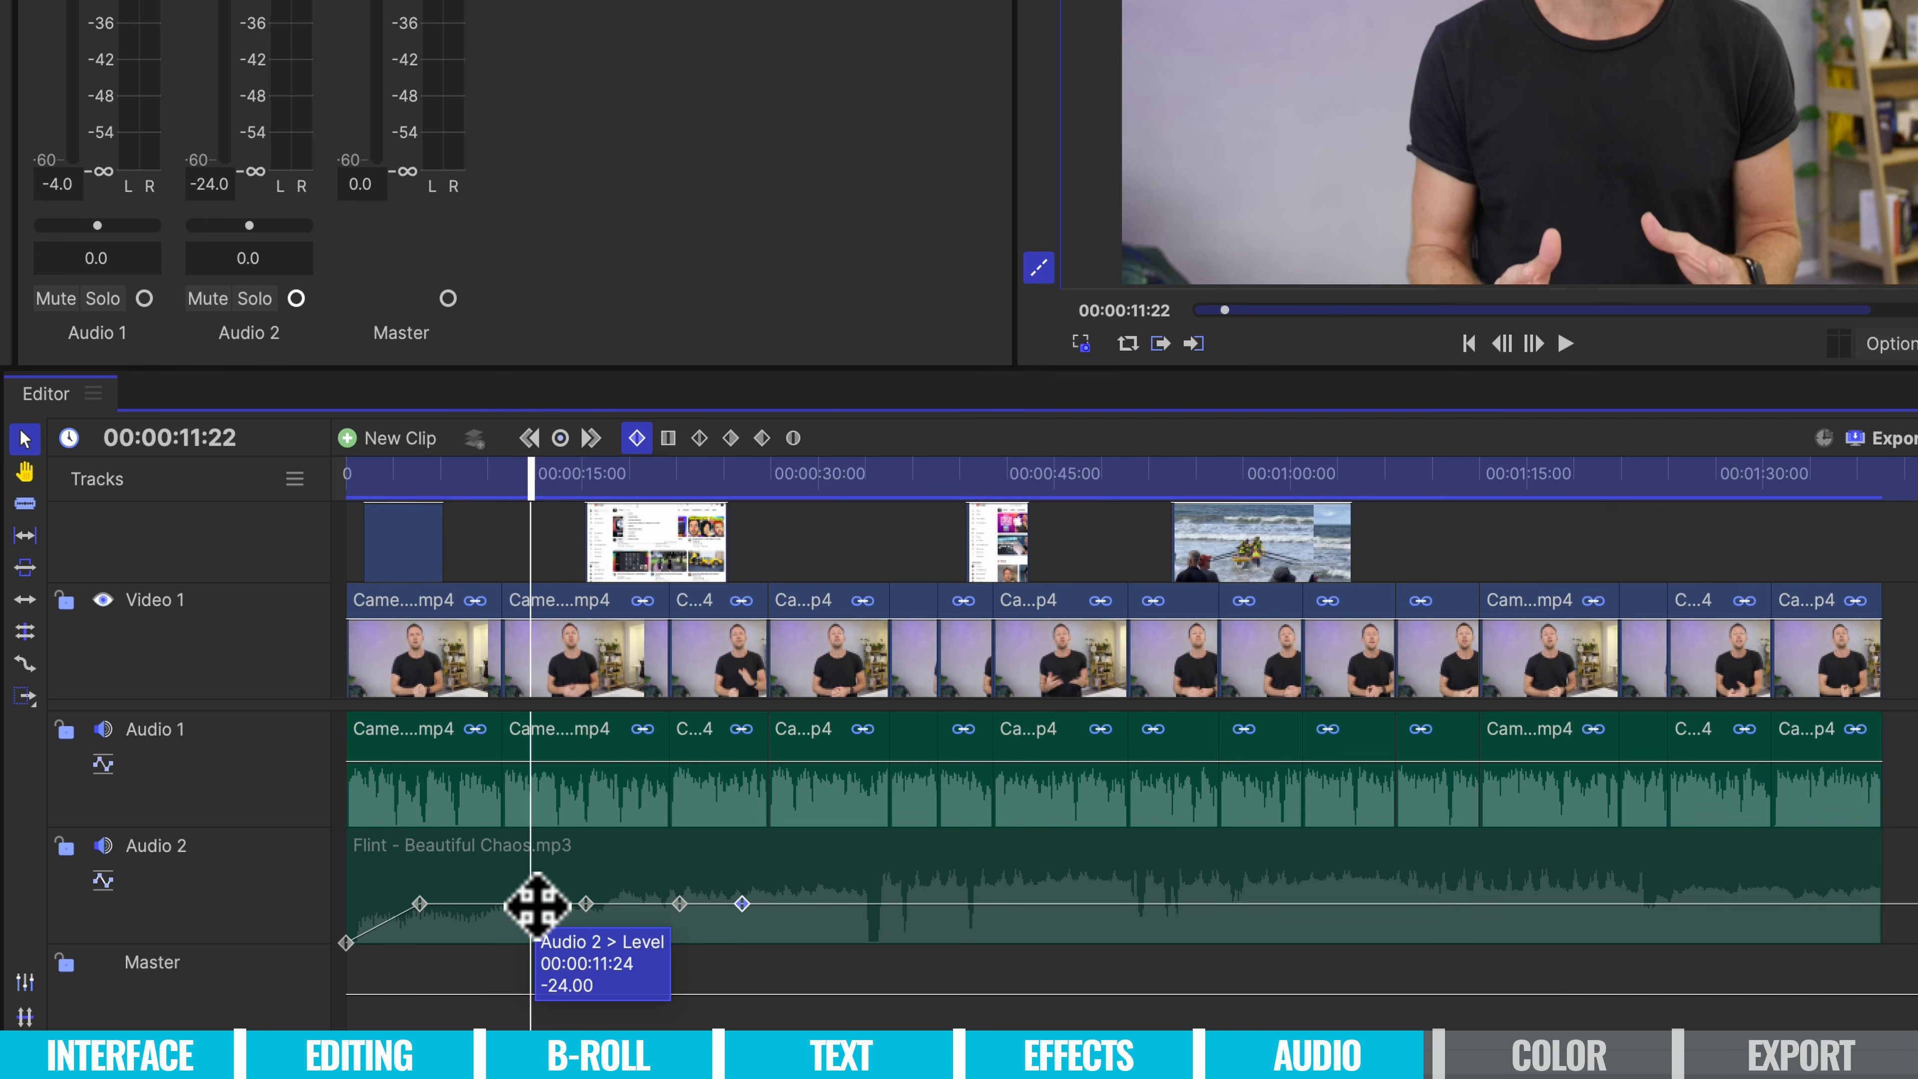
left_click_drag(679, 904, 595, 878)
mouse_move(344, 945)
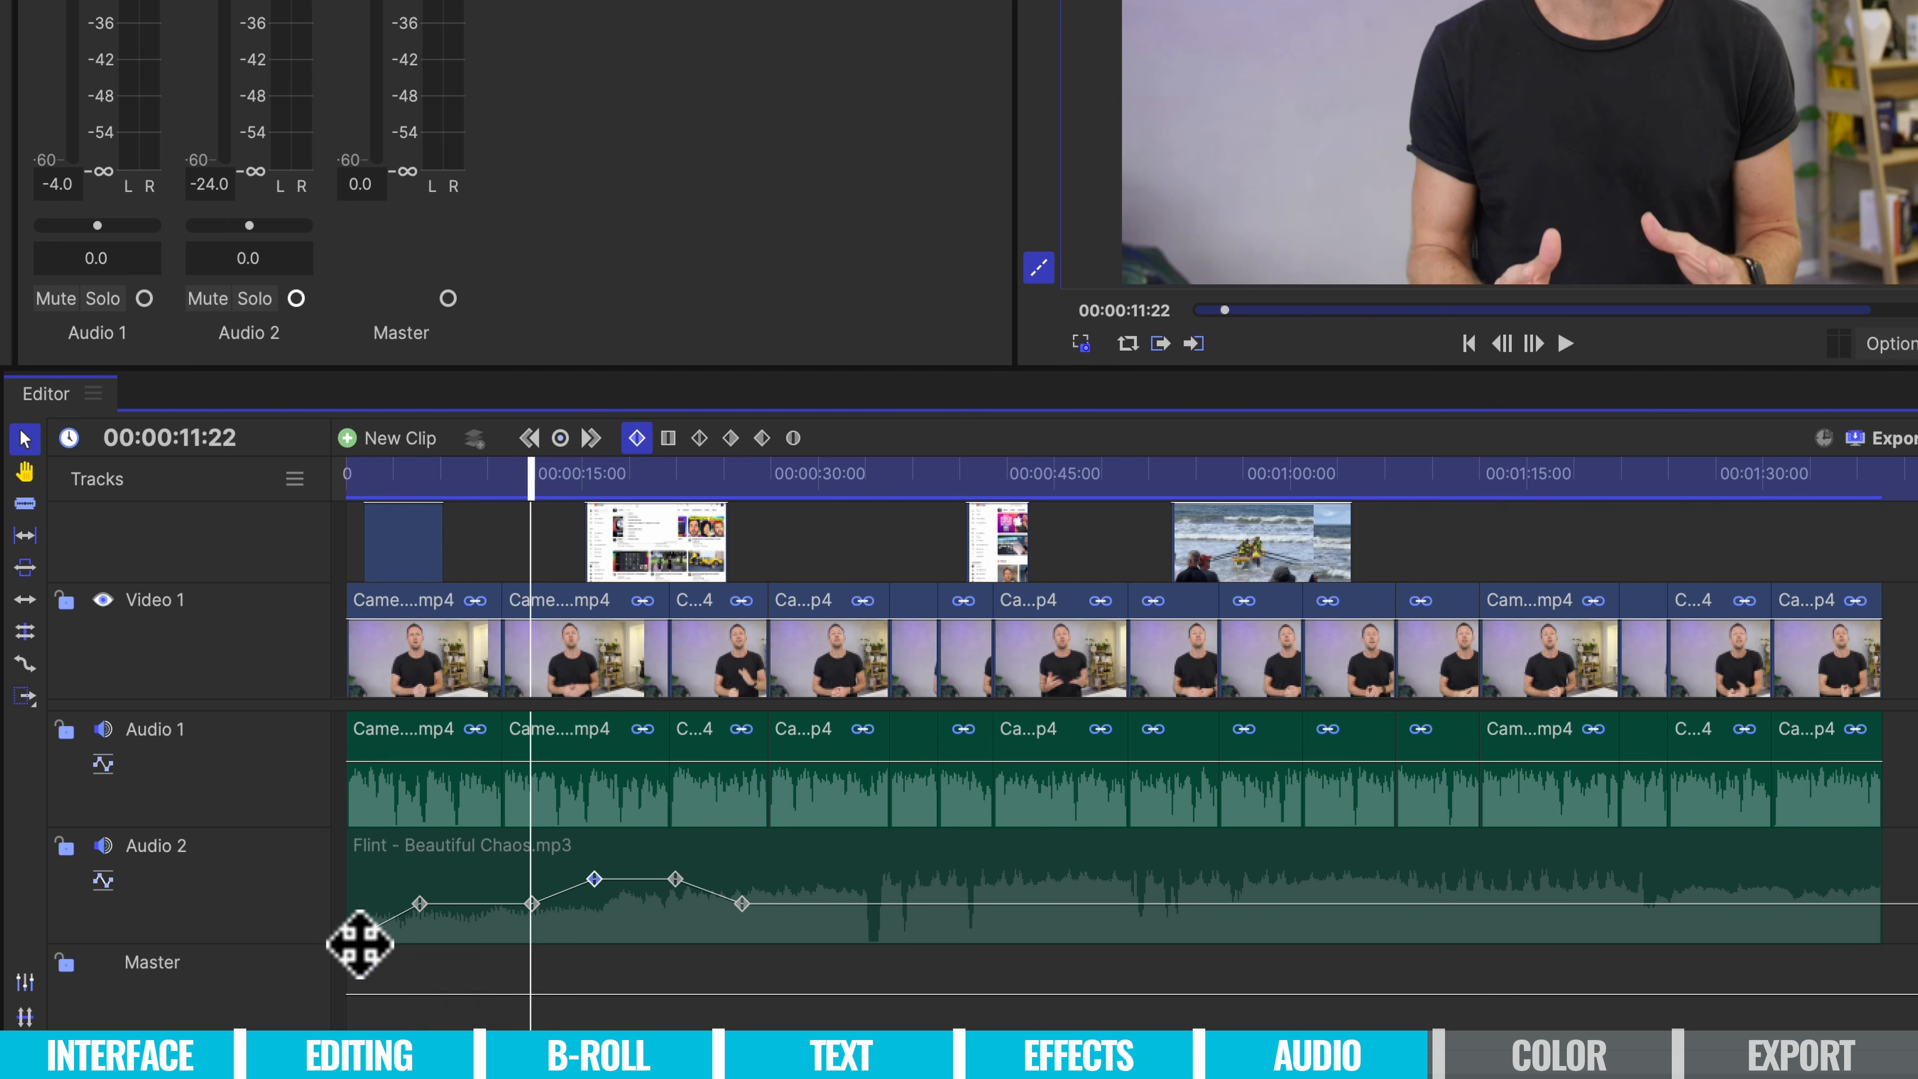
left_click_drag(420, 905, 438, 903)
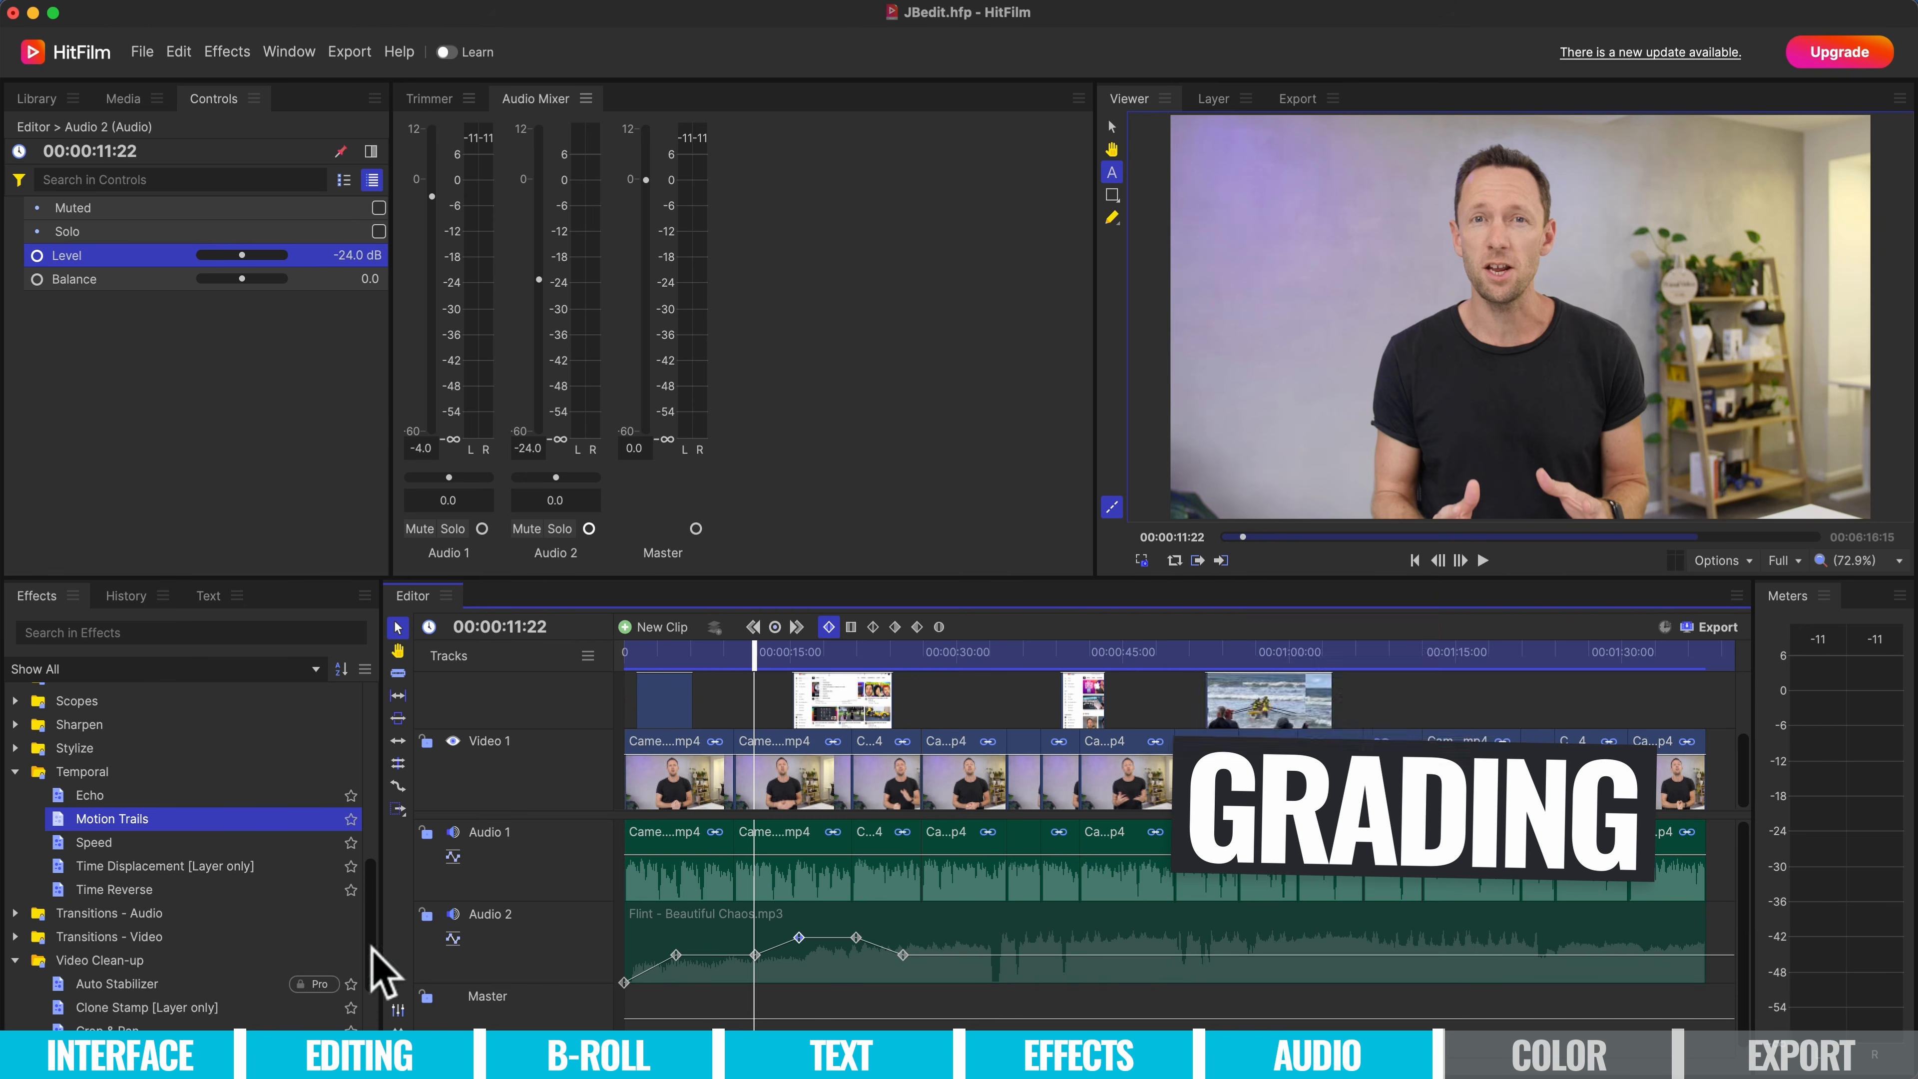
Select the first Camera-Recording.mp4 clip and examine the effects in the Color Correction and Color Grading categories.
left_click_drag(371, 947, 381, 884)
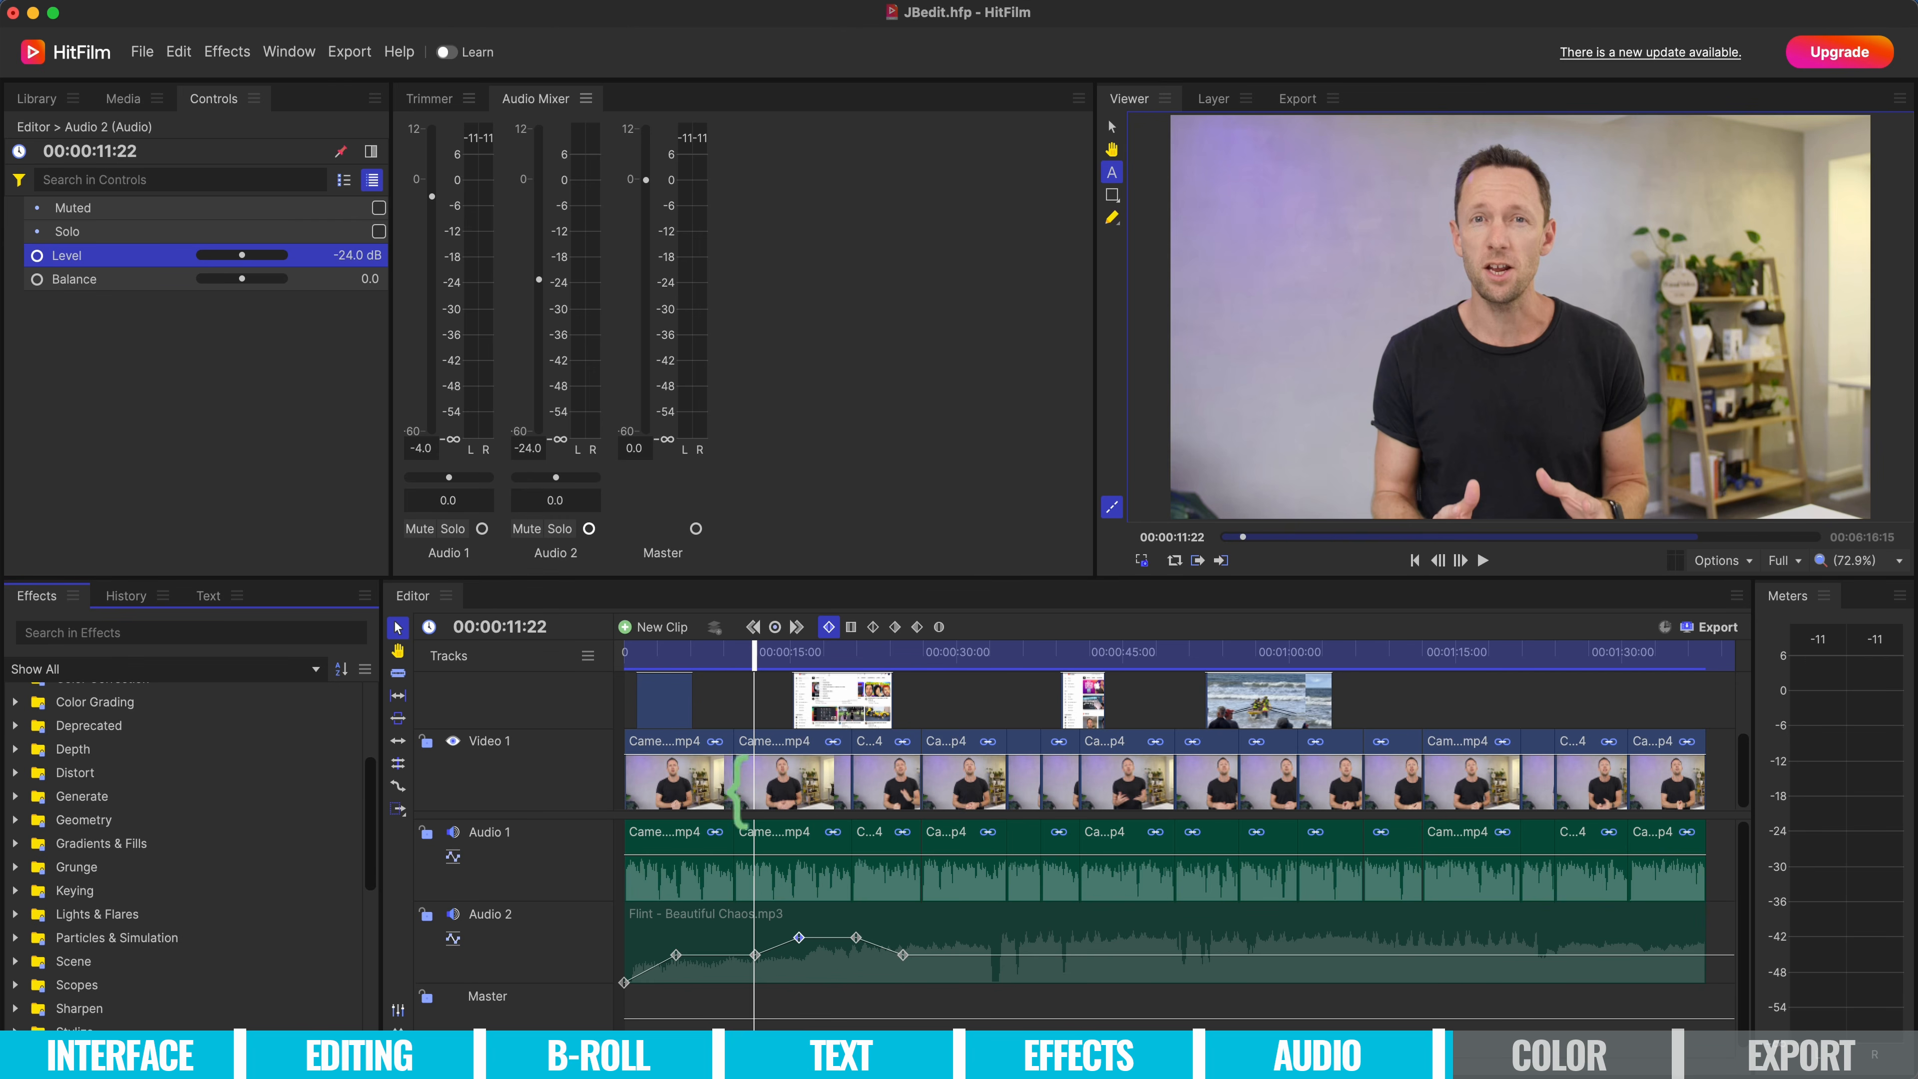
left_click(706, 800)
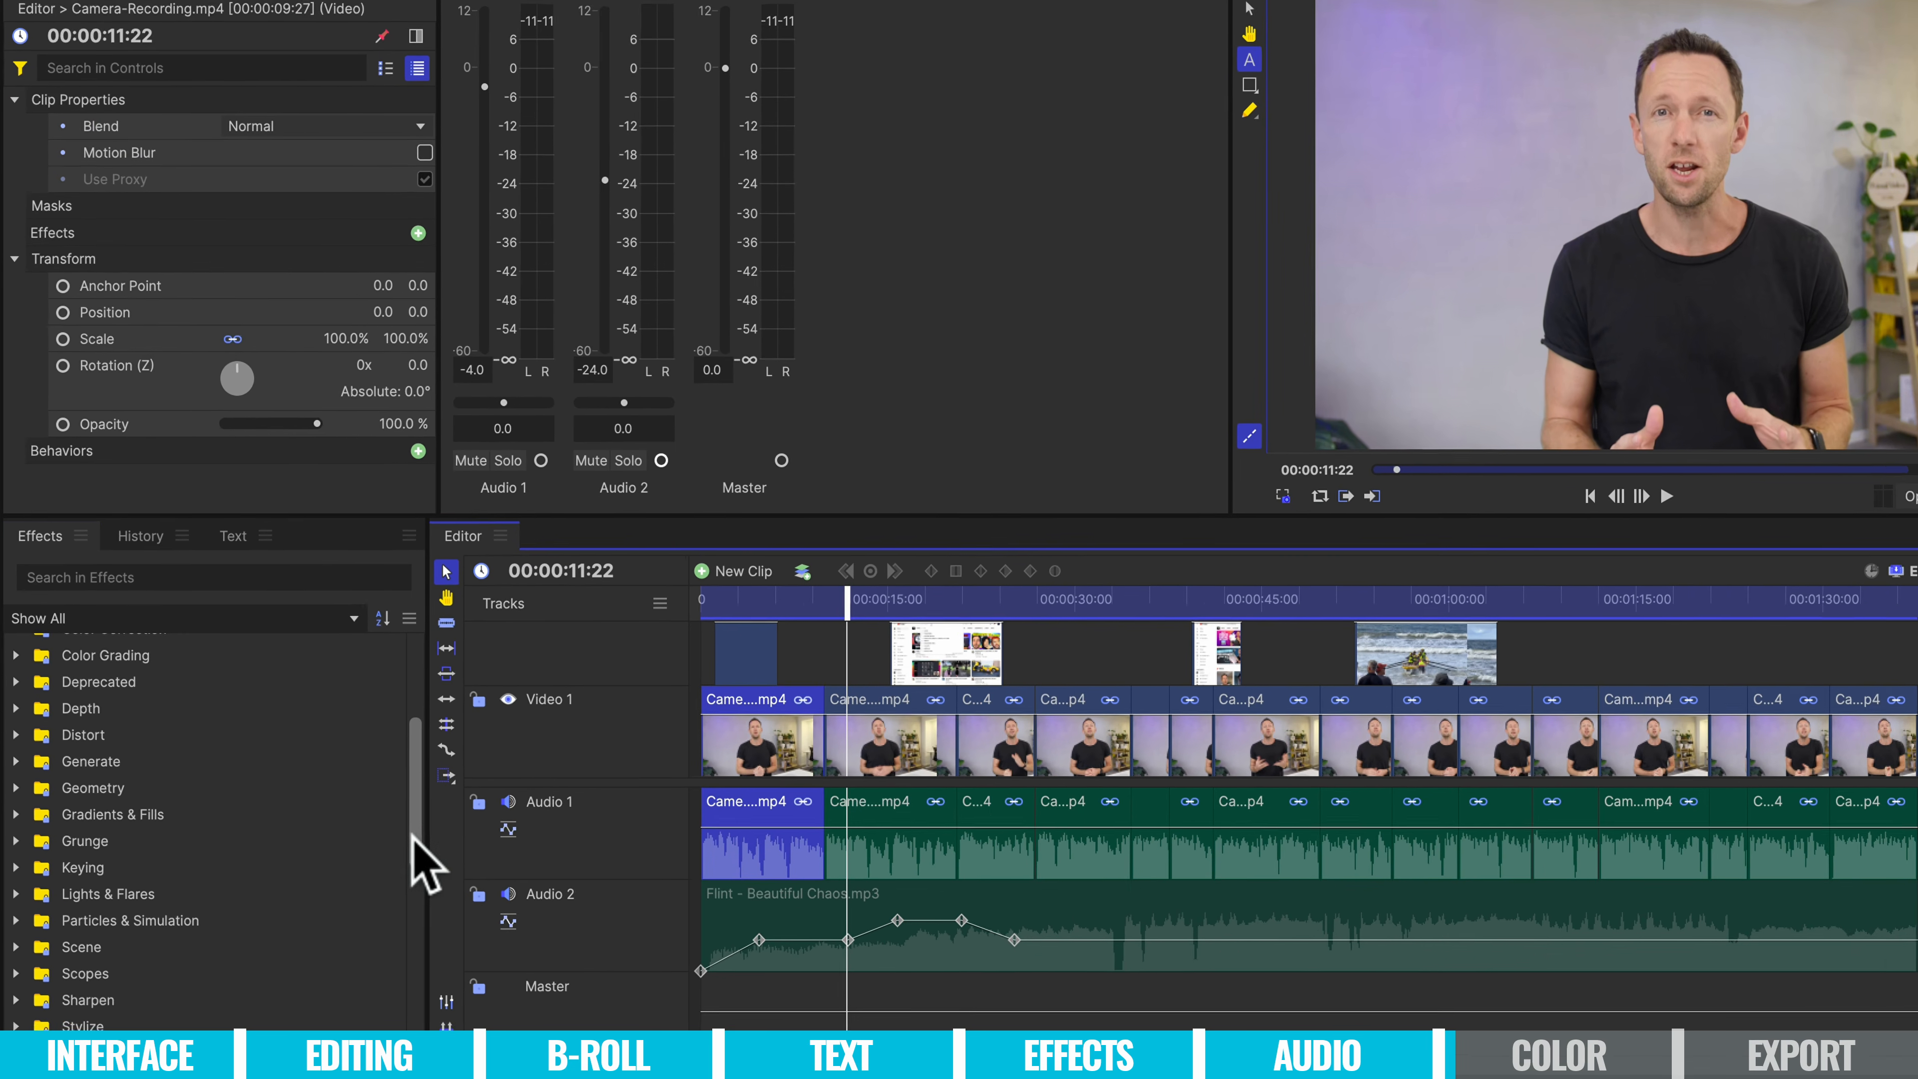
left_click_drag(369, 865, 369, 825)
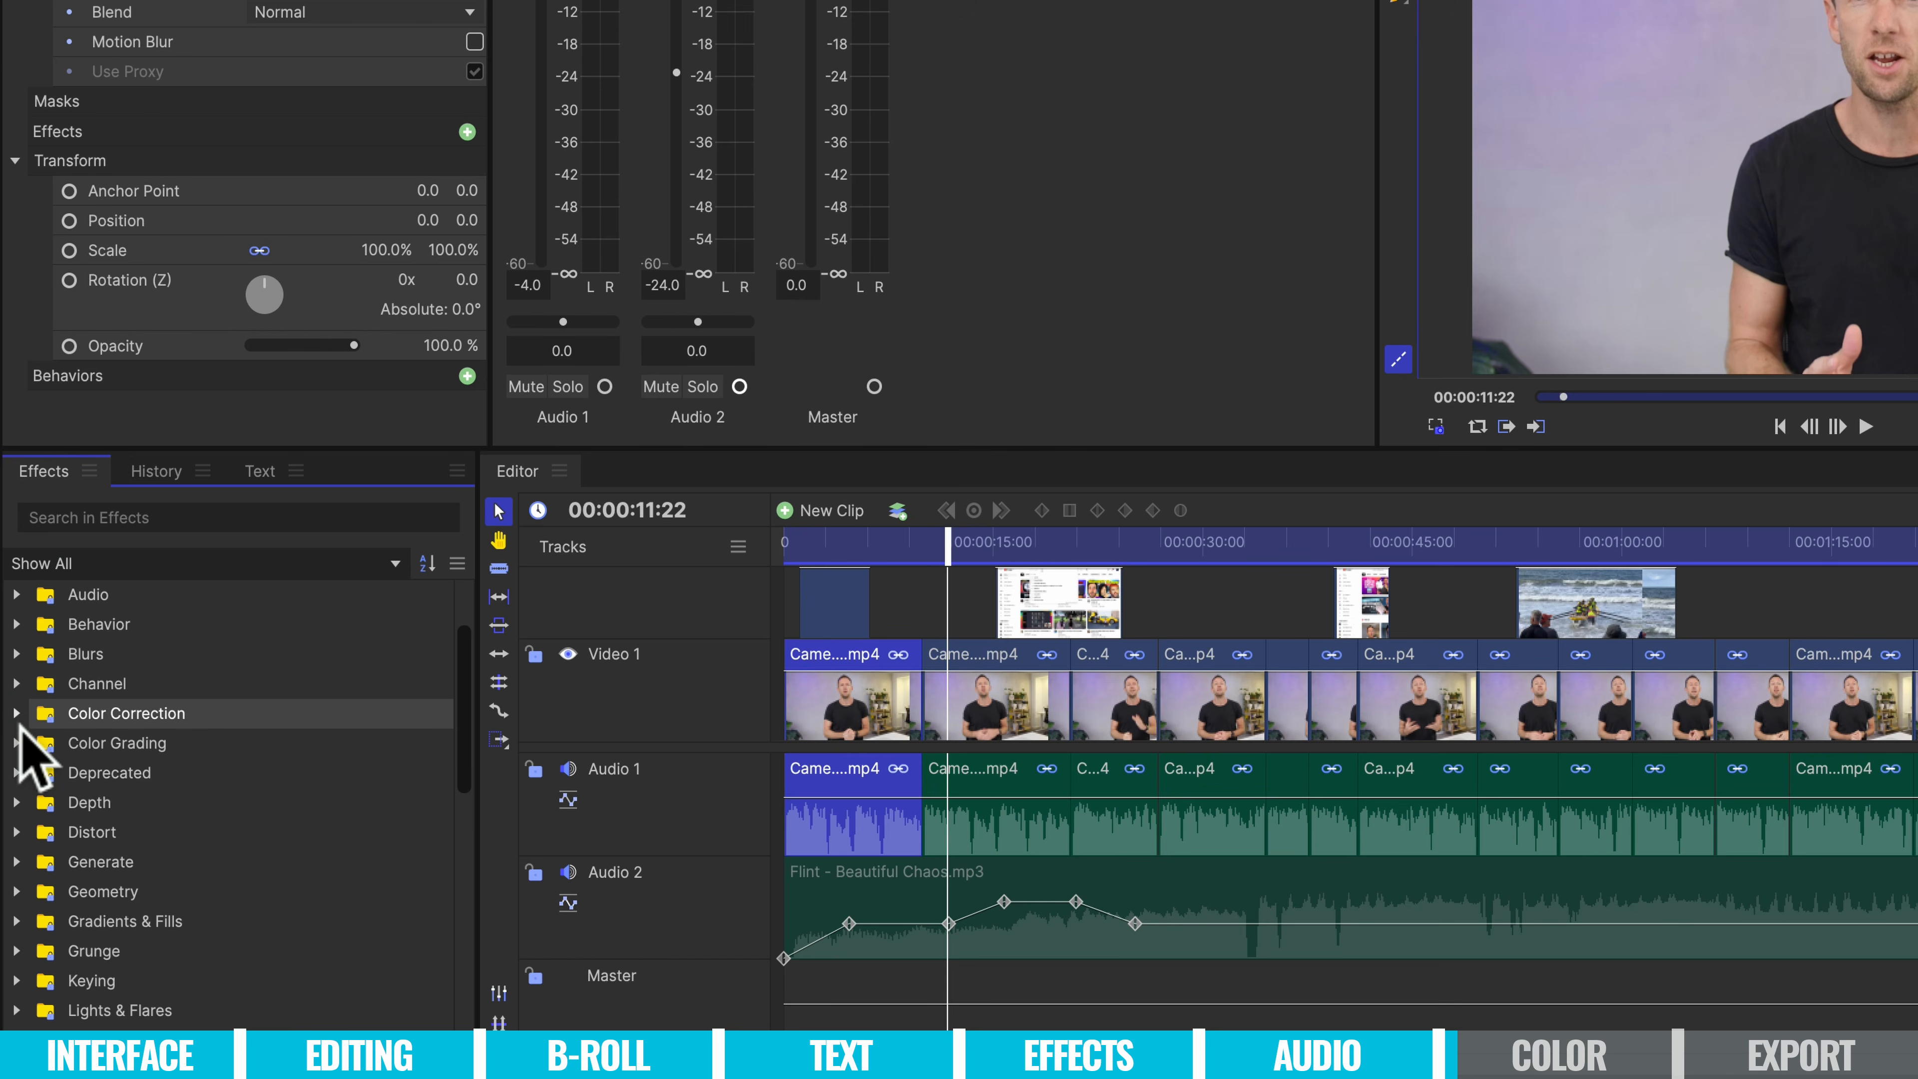
left_click(16, 713)
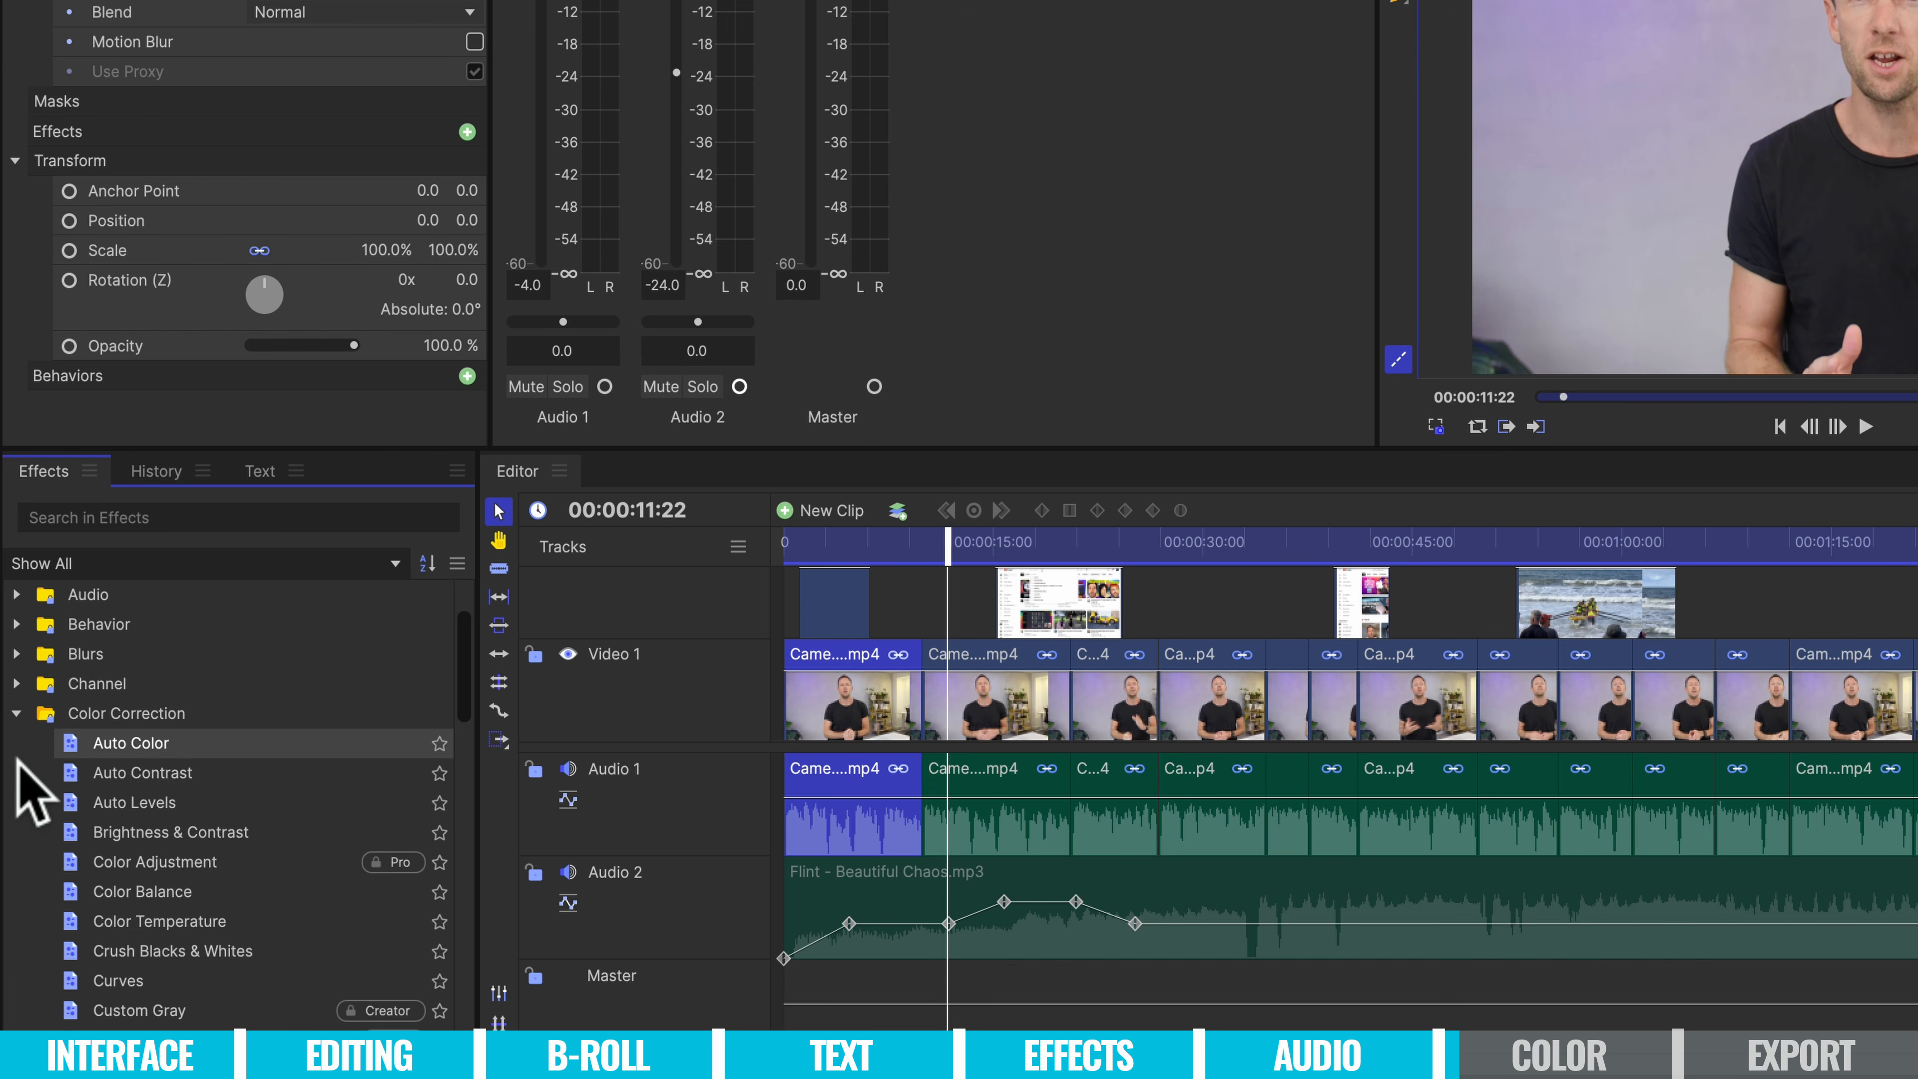
left_click(16, 715)
left_click(16, 743)
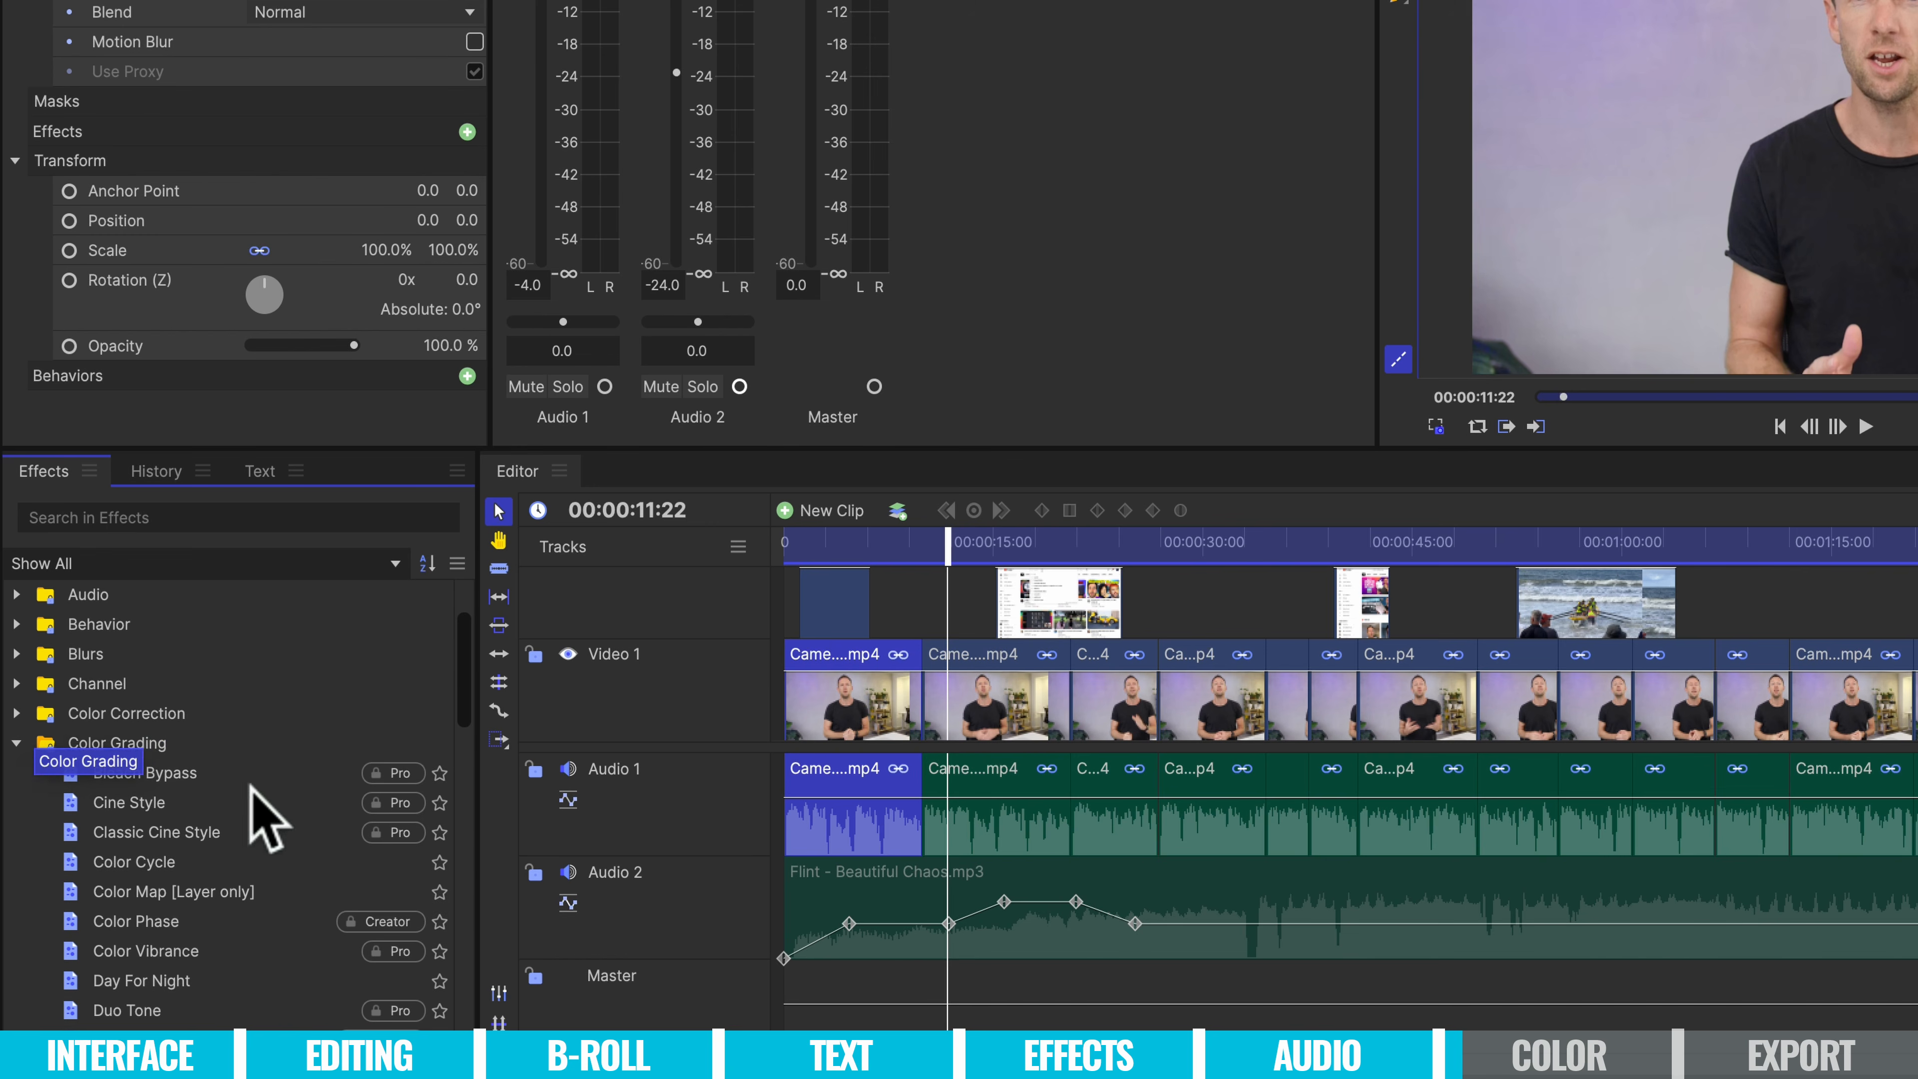
scroll(377, 948, "down", 1)
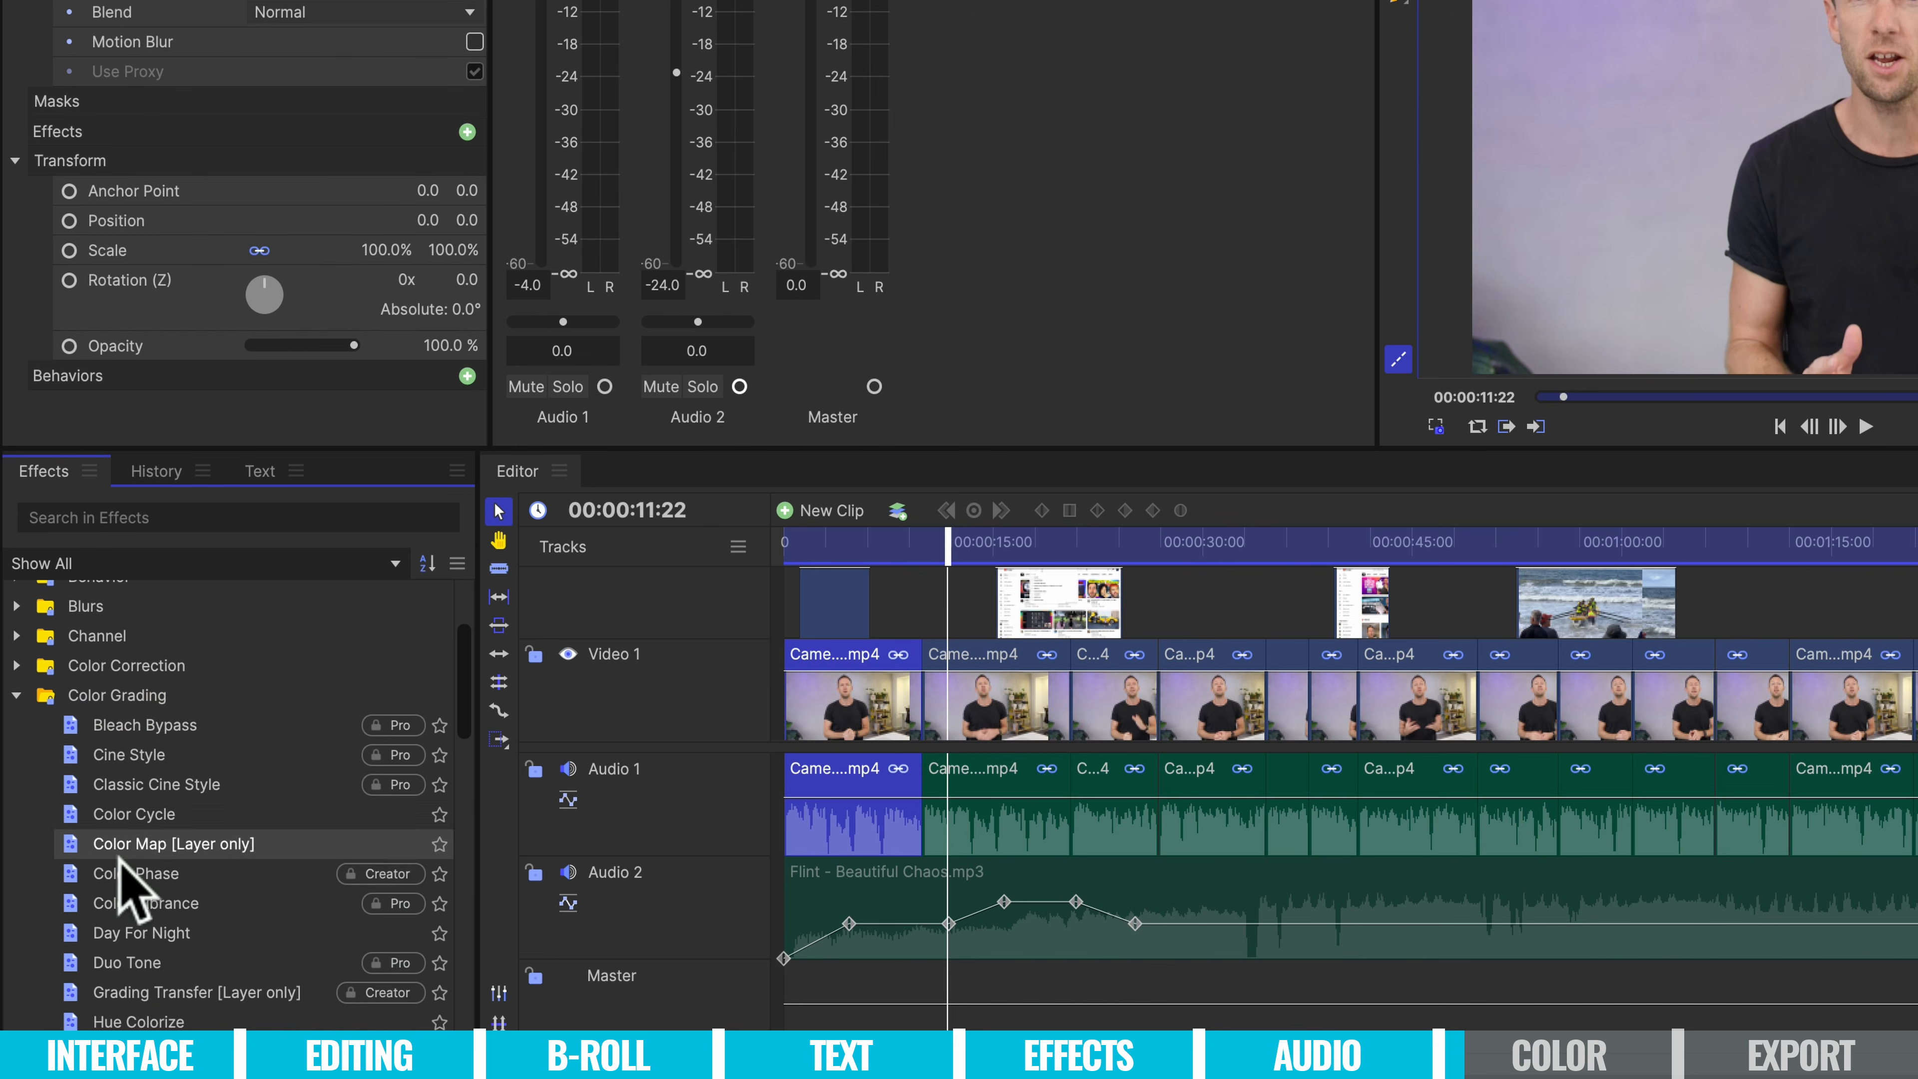
scroll(53, 974, "down", 2)
scroll(53, 971, "up", 1)
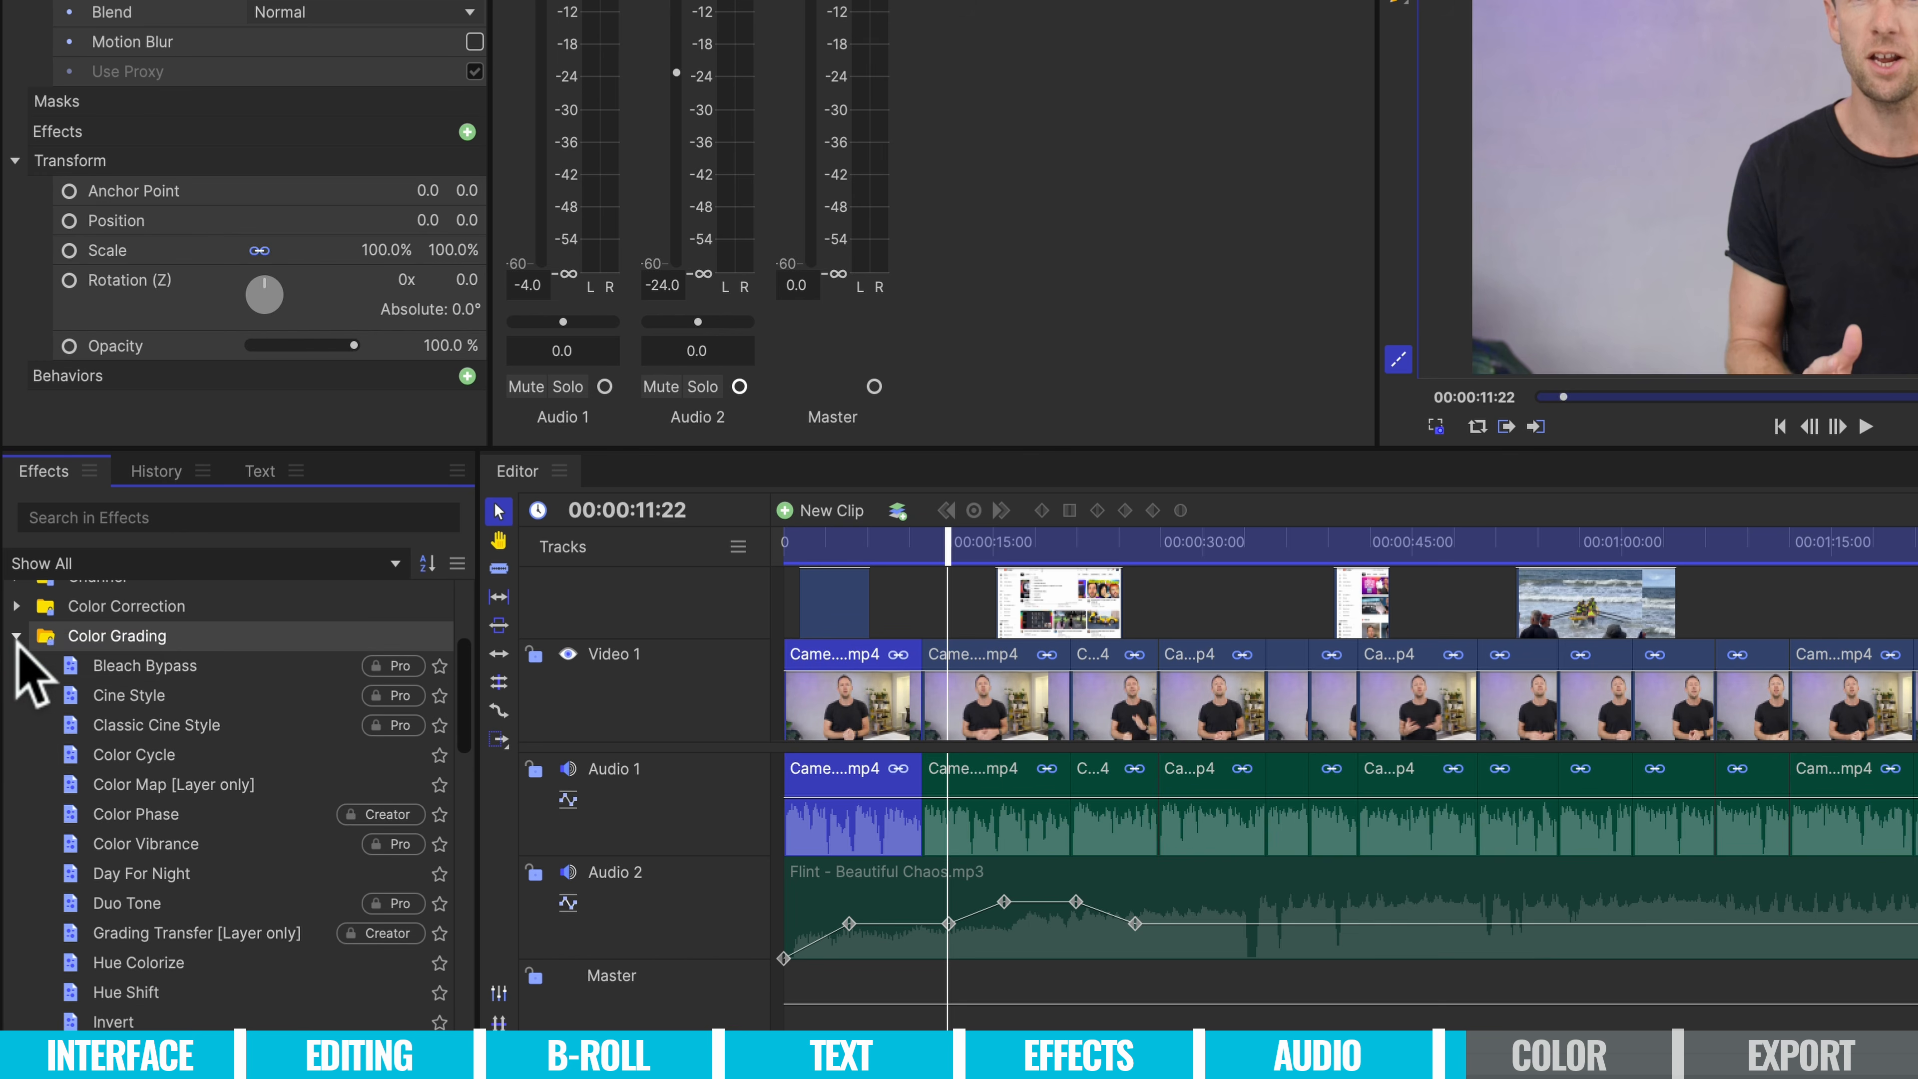
left_click(17, 637)
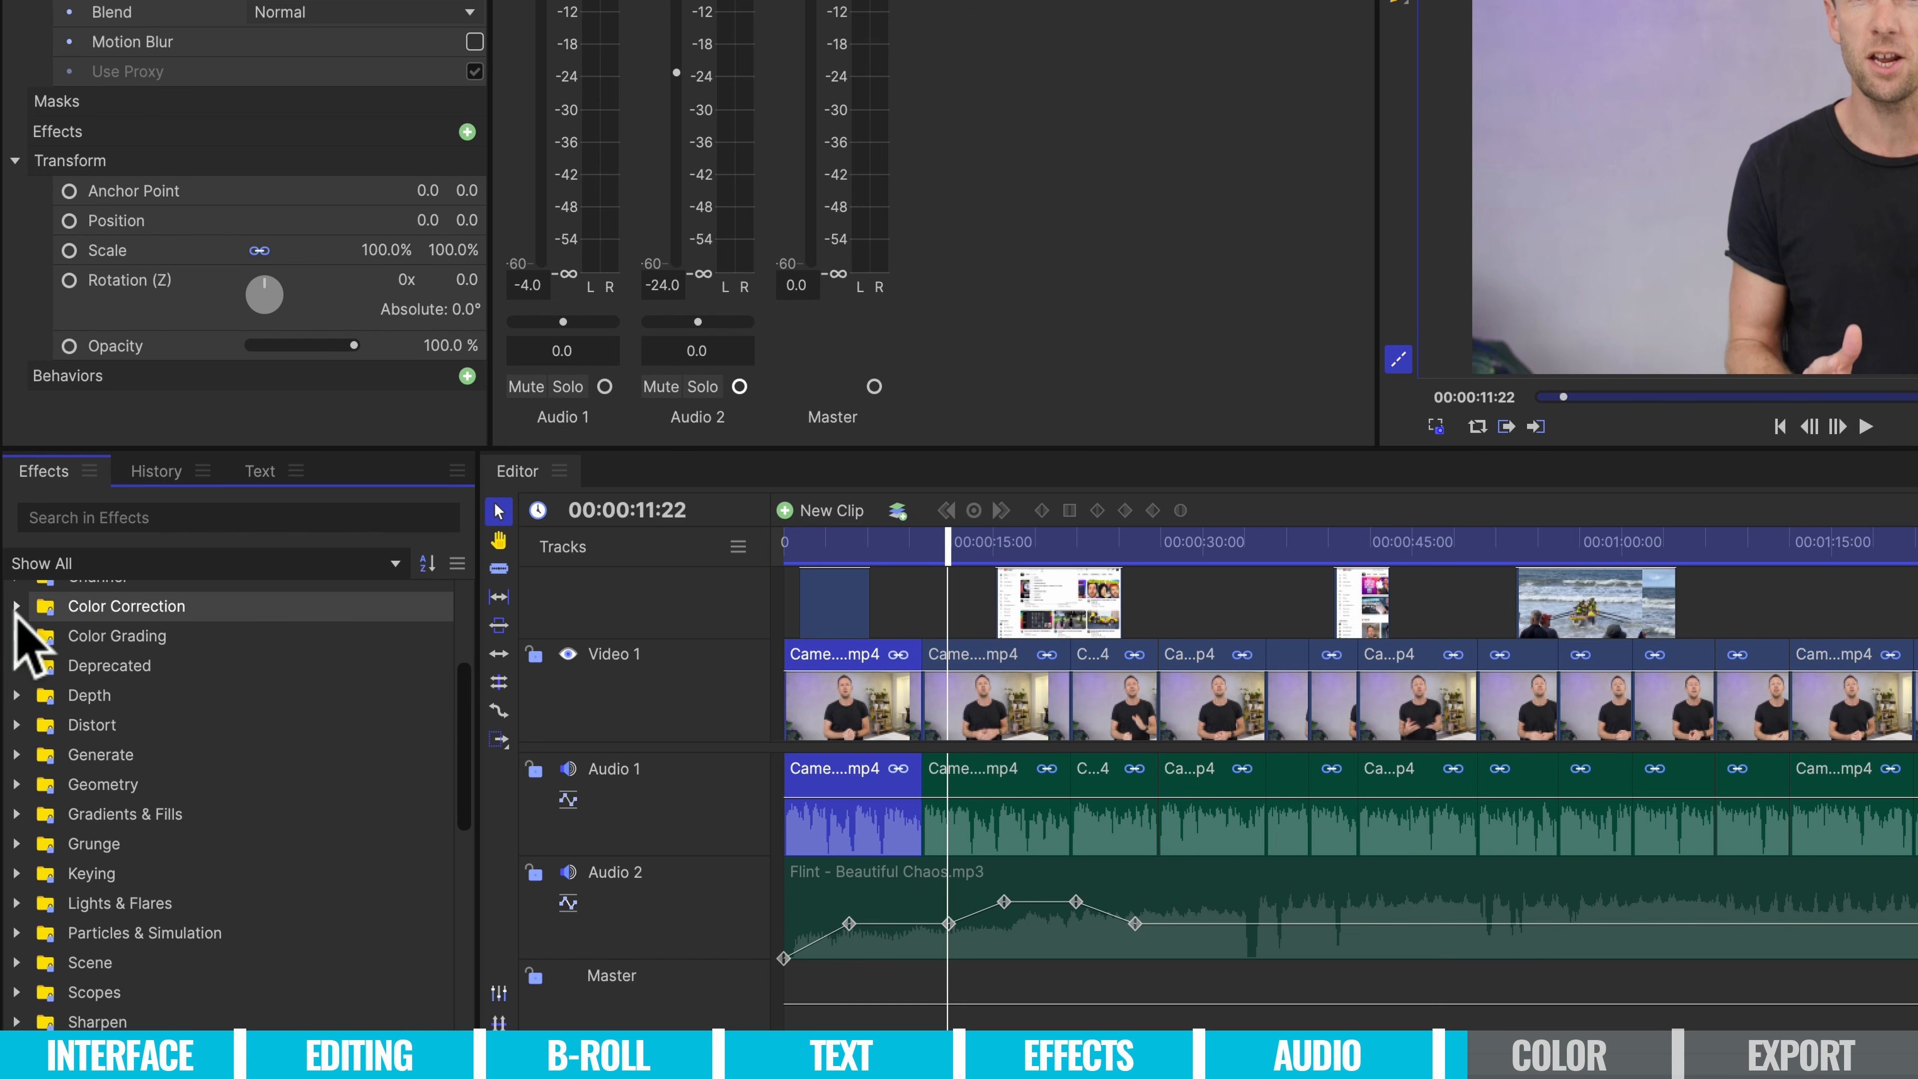
Apply the Auto Color effect from Color Correction to the first Camera-Recording.mp4 clip on Video 1.
left_click(16, 605)
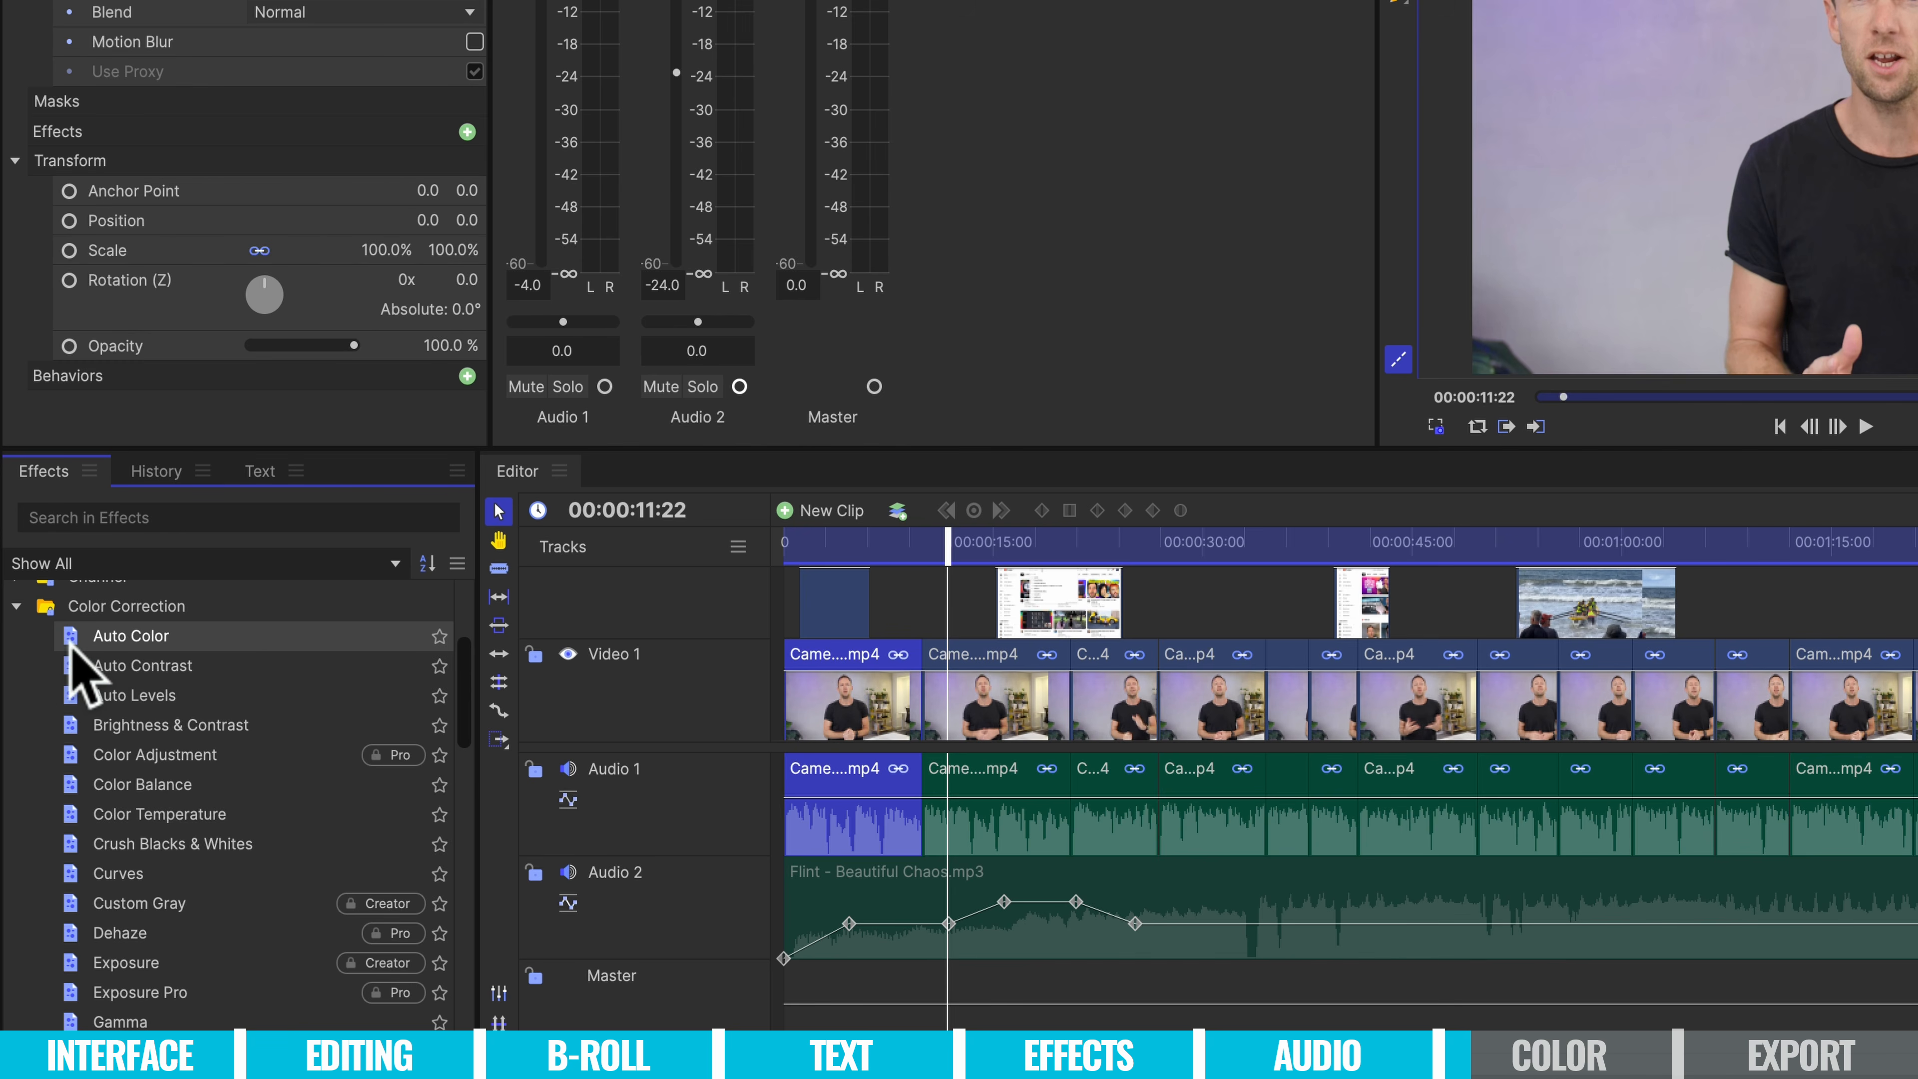
left_click_drag(70, 648, 814, 698)
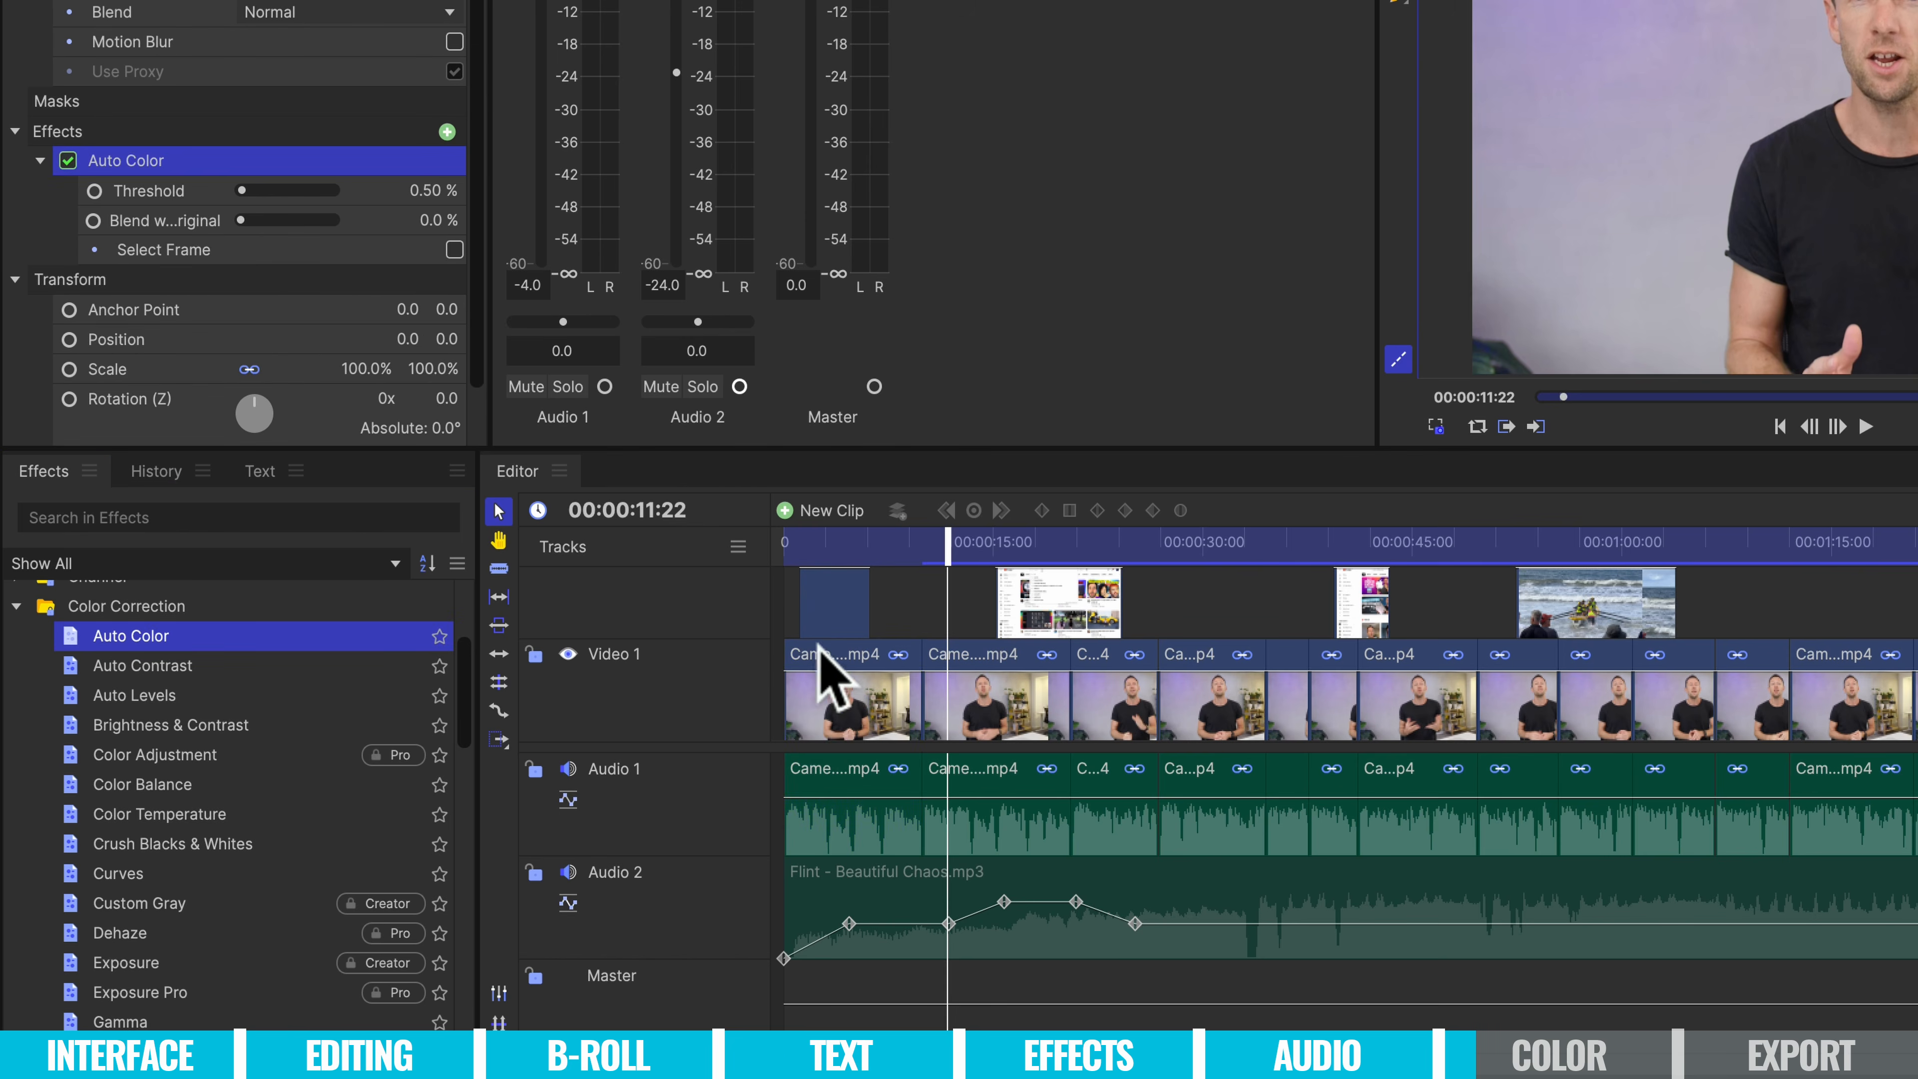
Compare the first Camera-Recording.mp4 clip at 00:00:03:18 with its Auto Color effect switched off and on.
left_click(834, 540)
left_click(851, 725)
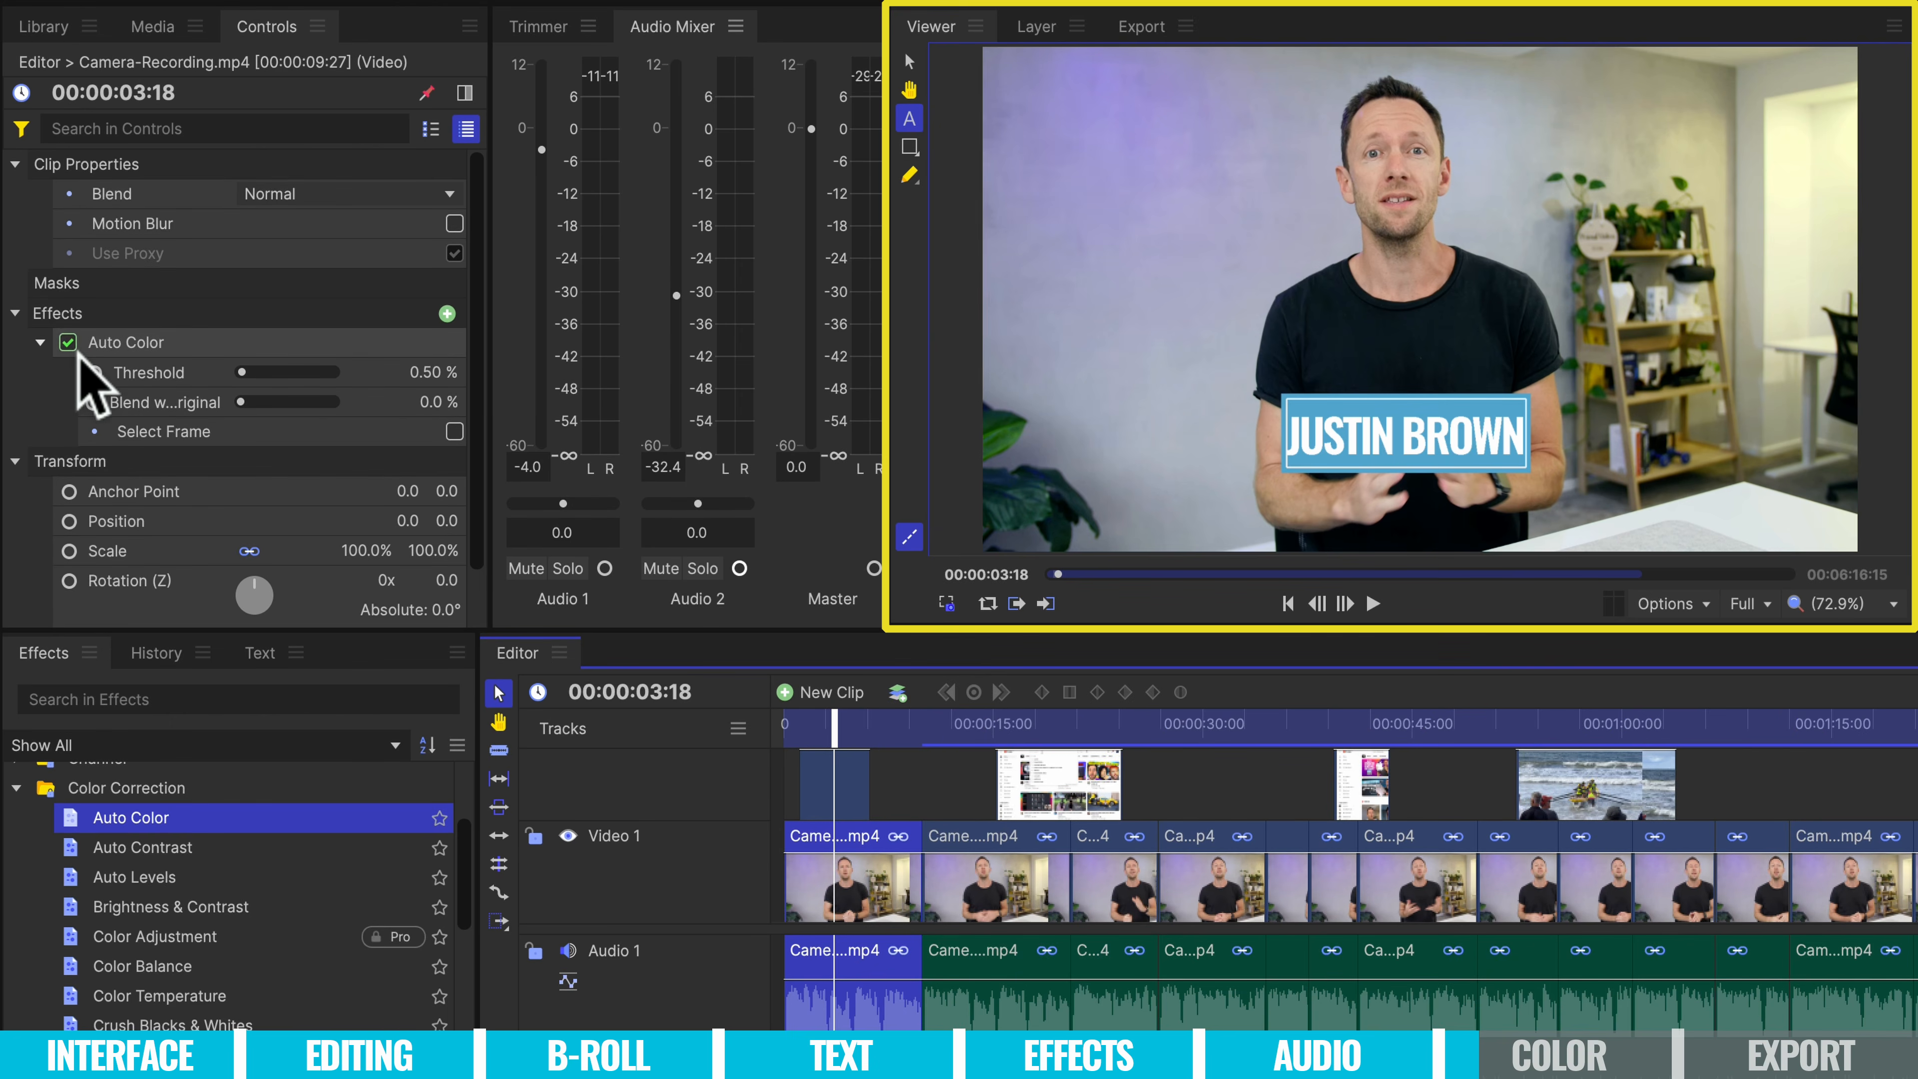
left_click(68, 343)
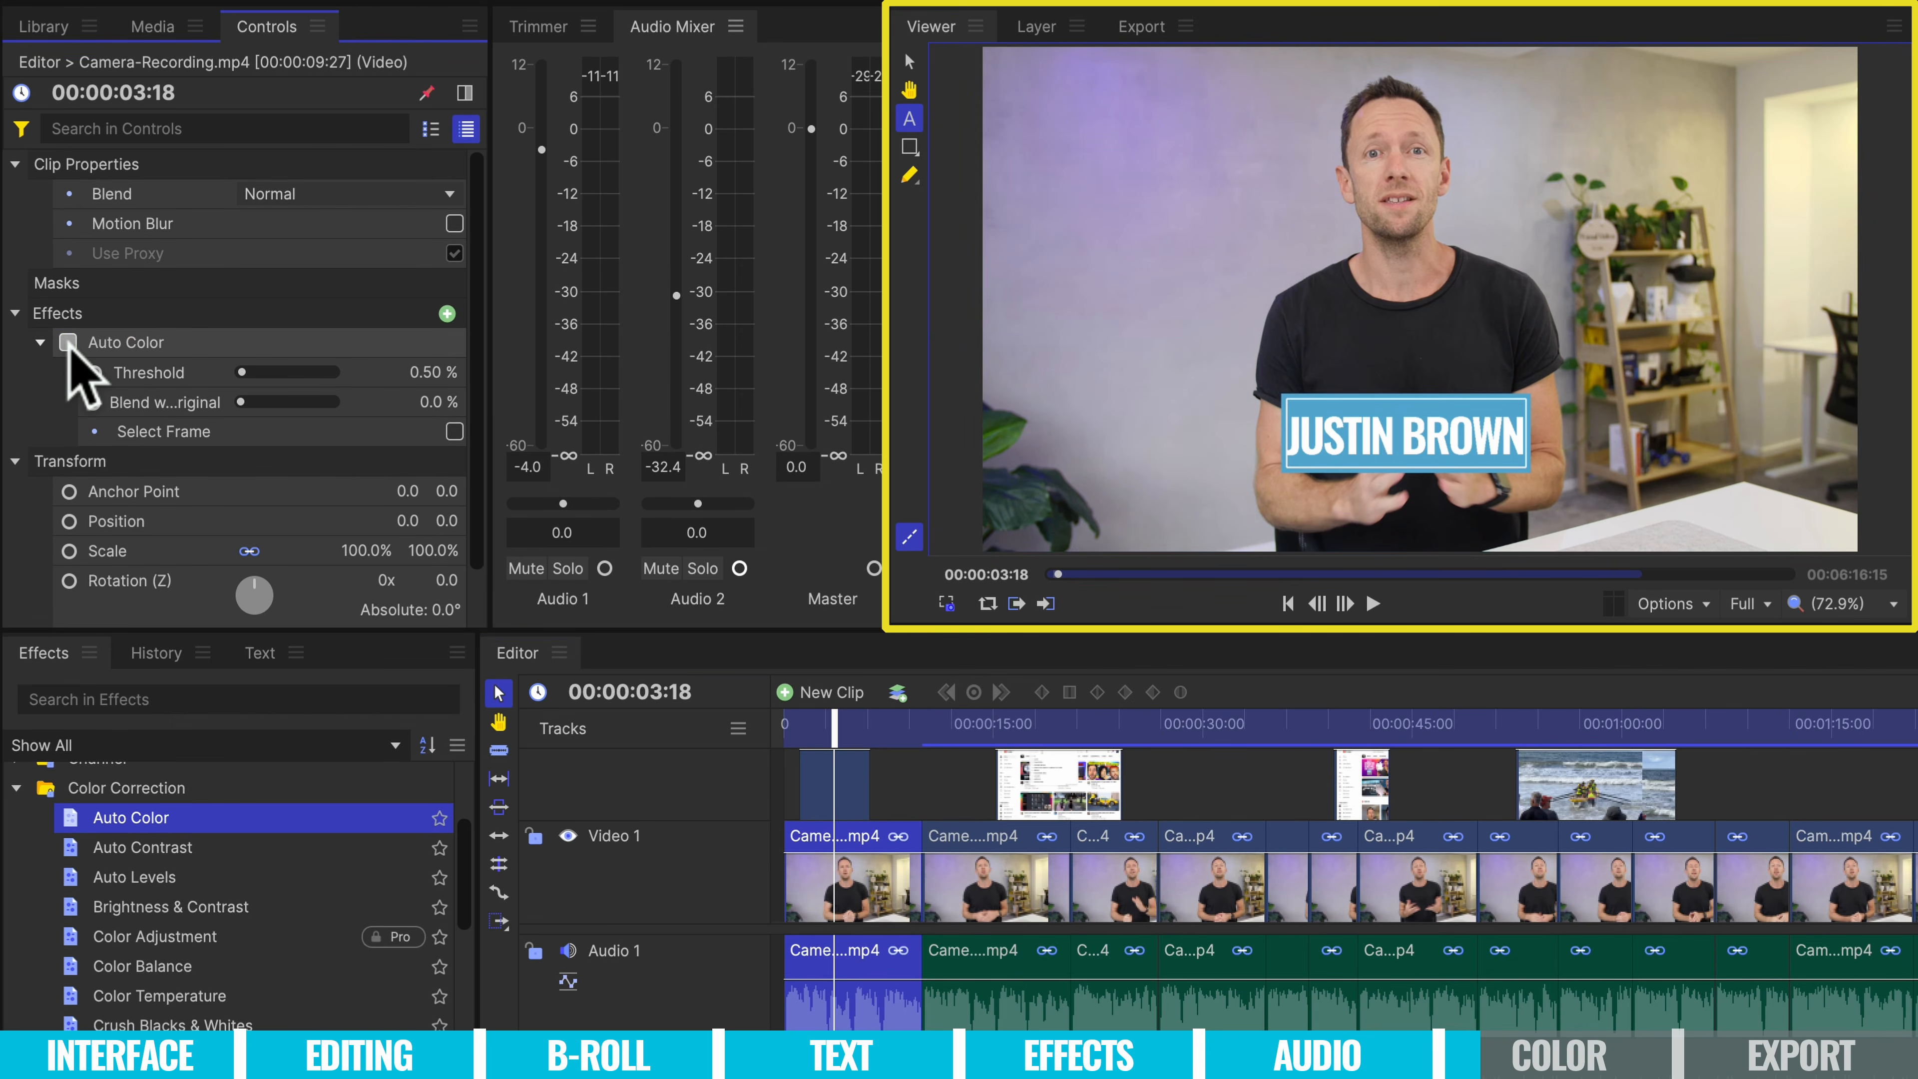
left_click(68, 343)
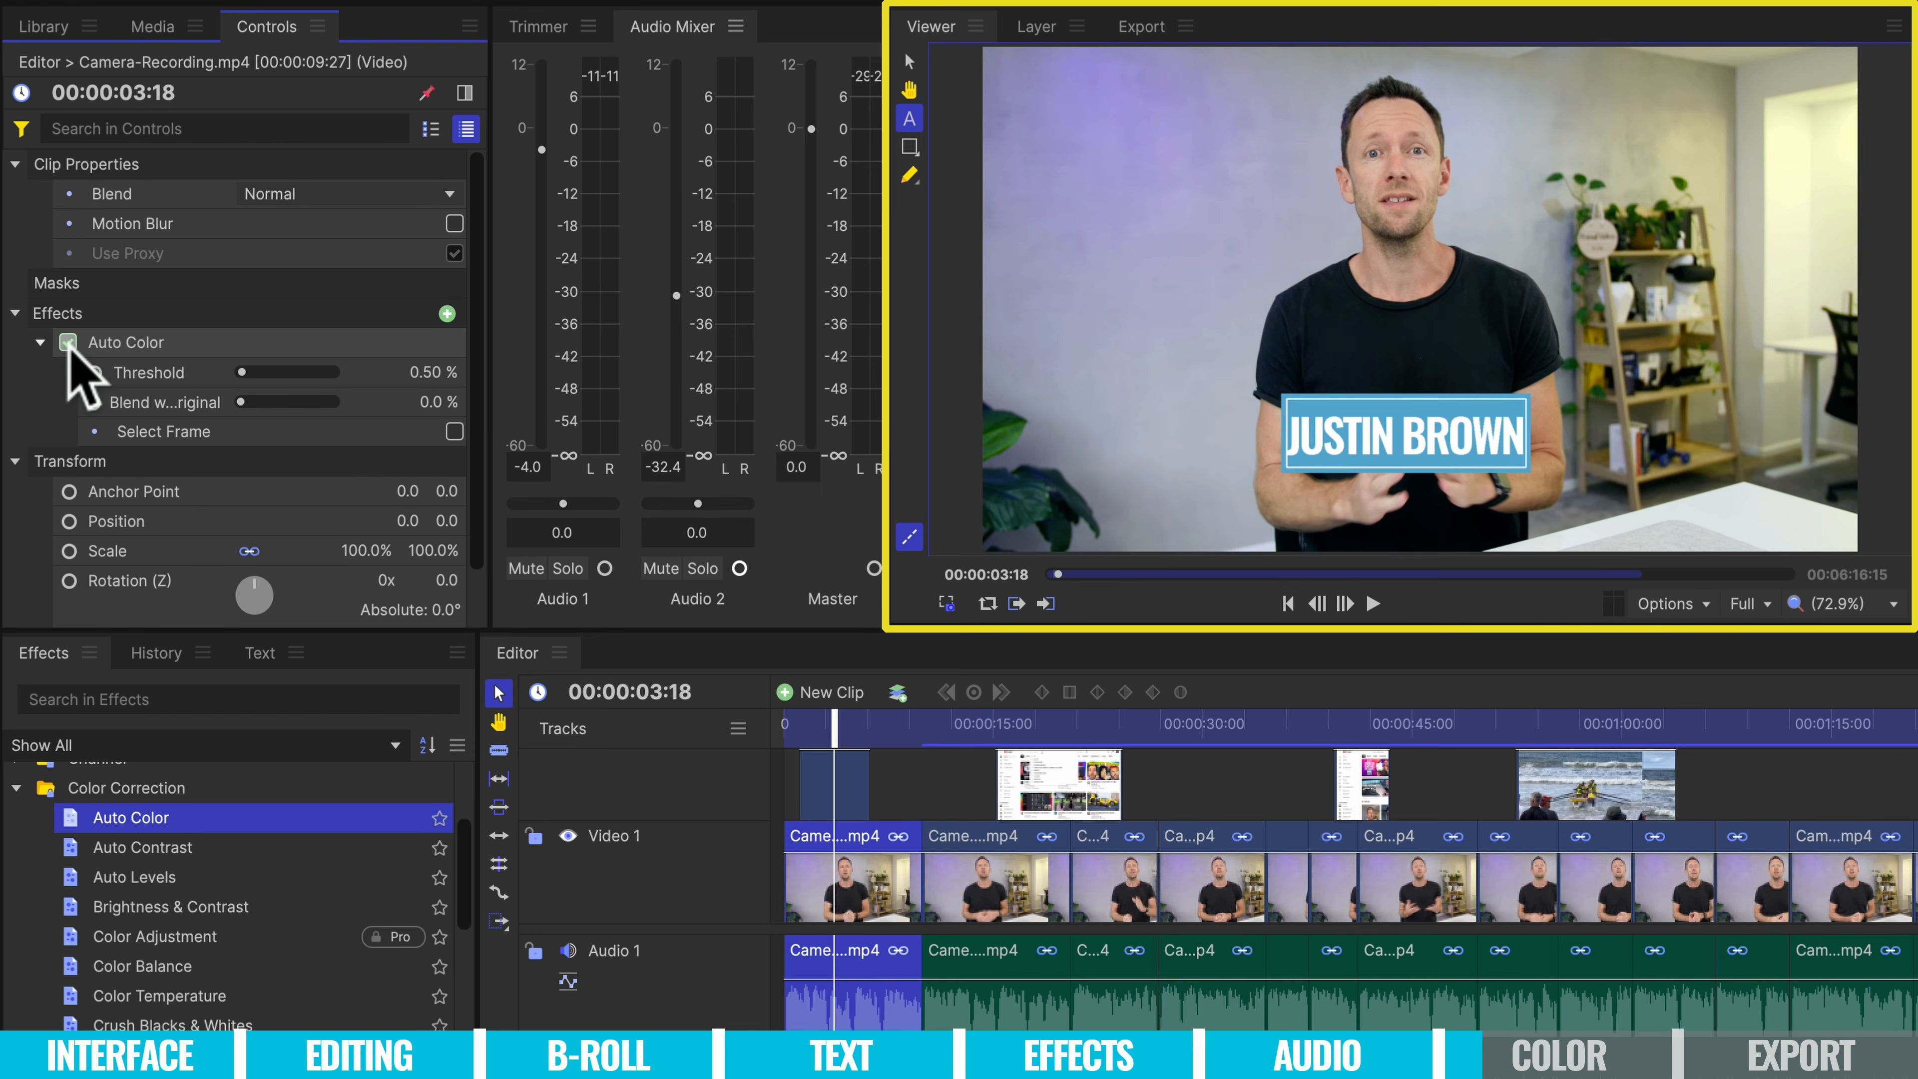
left_click(68, 343)
left_click(68, 343)
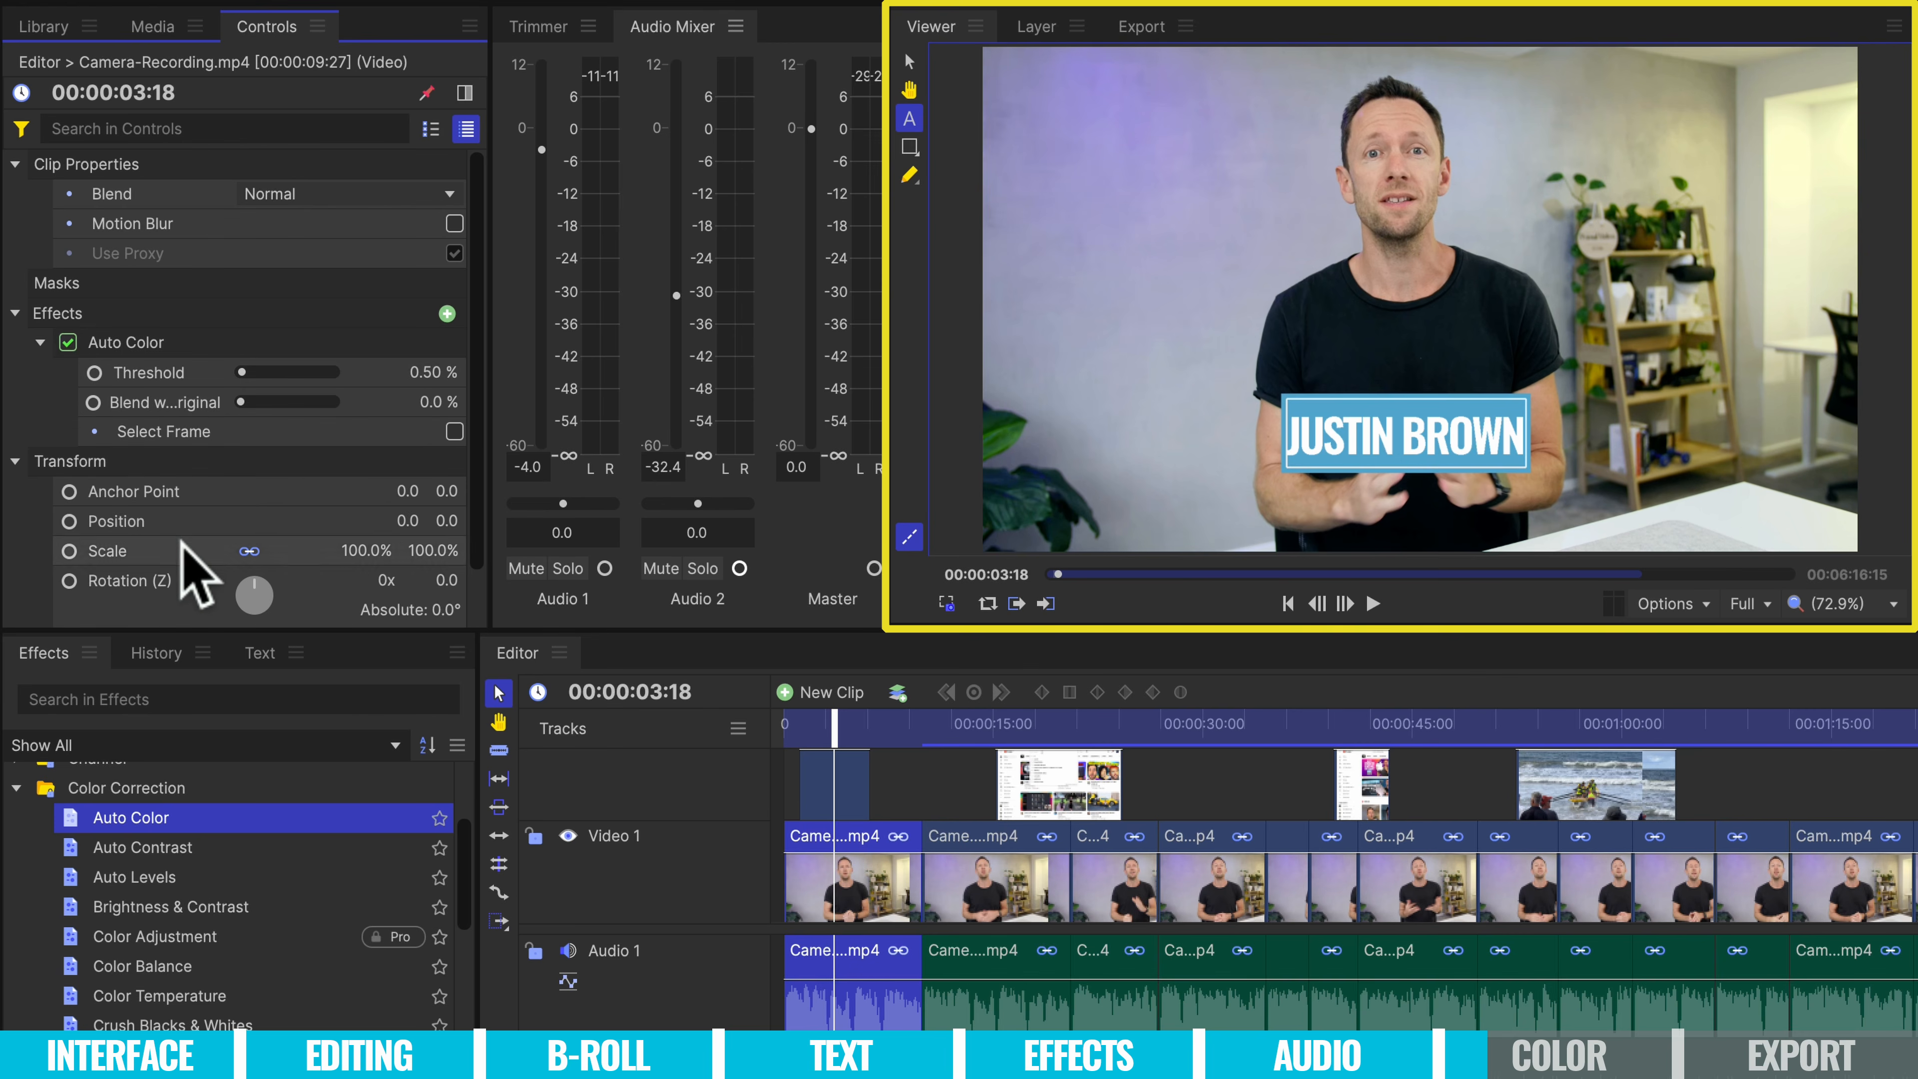
Replace Auto Color on the first Camera-Recording.mp4 clip with Brightness & Contrast, setting brightness to 8.0 and contrast to 10.0.
left_click(168, 359)
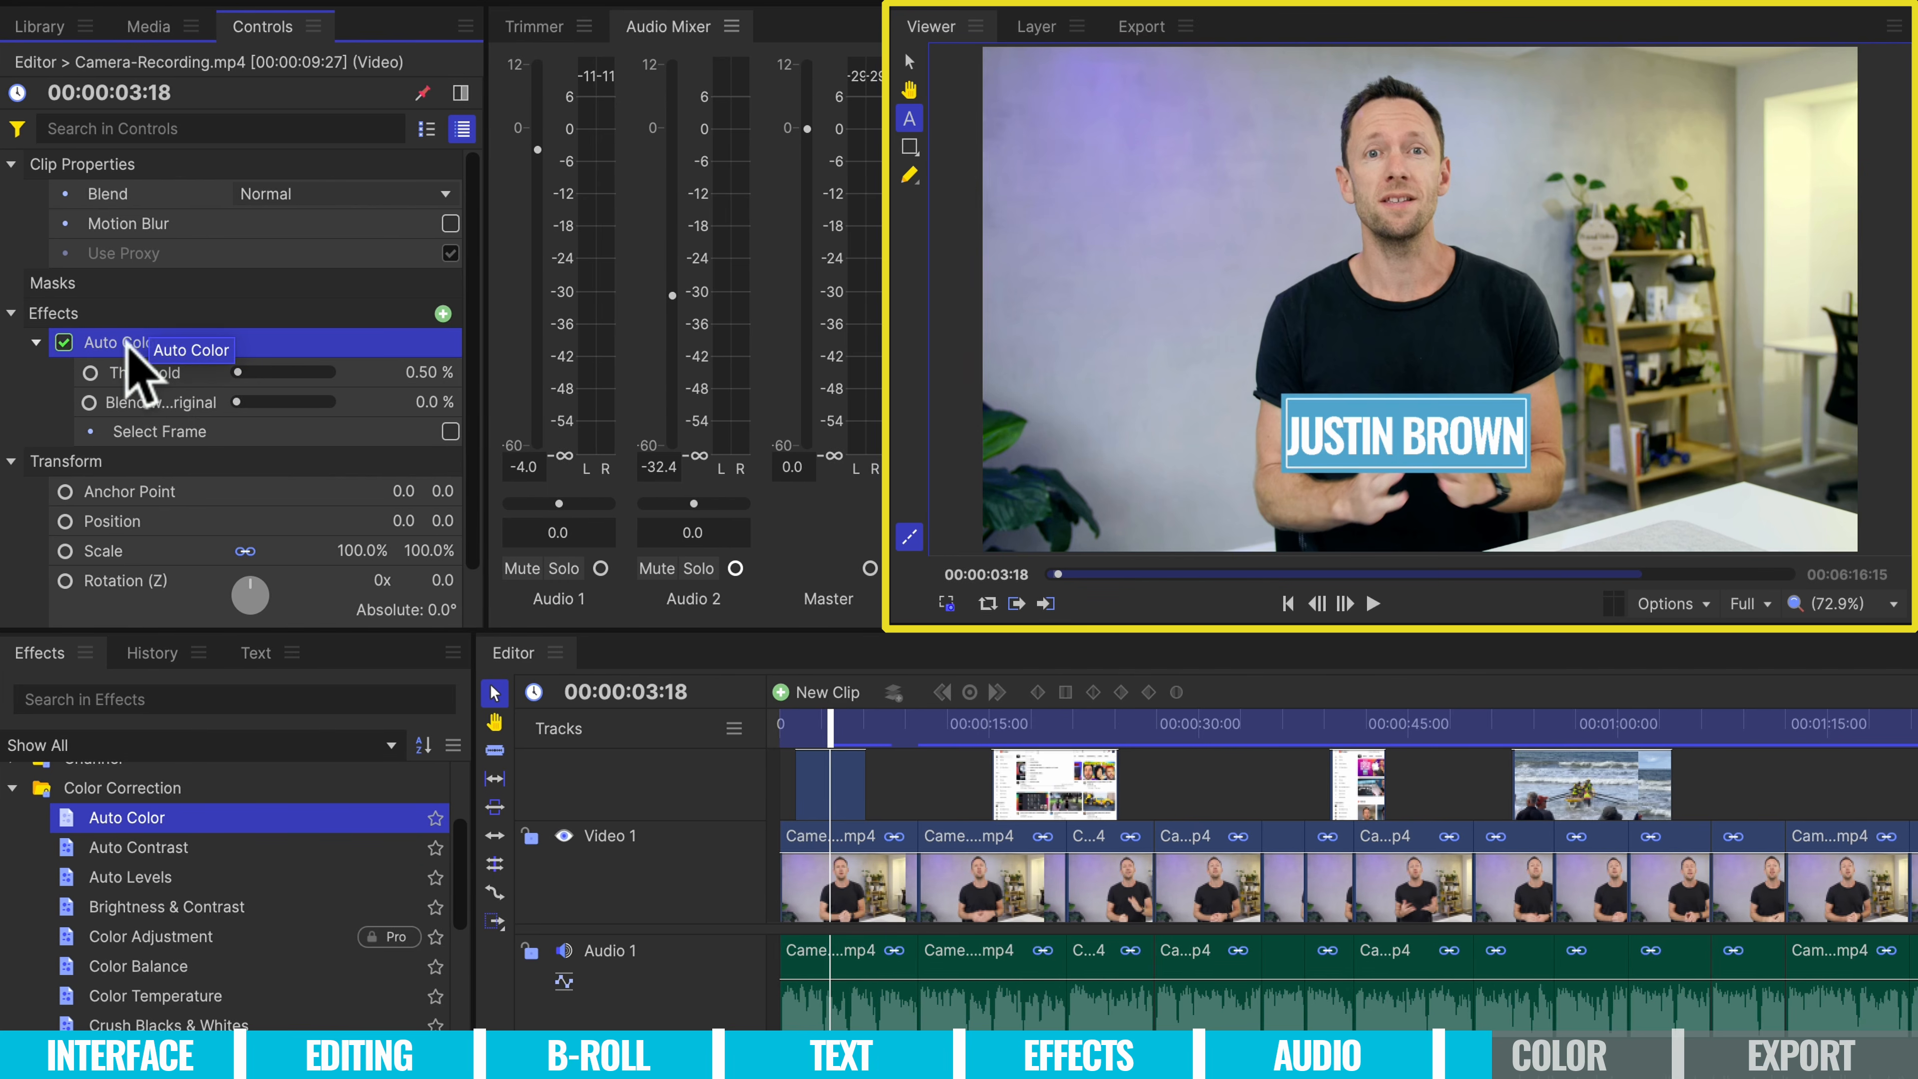
key("Delete")
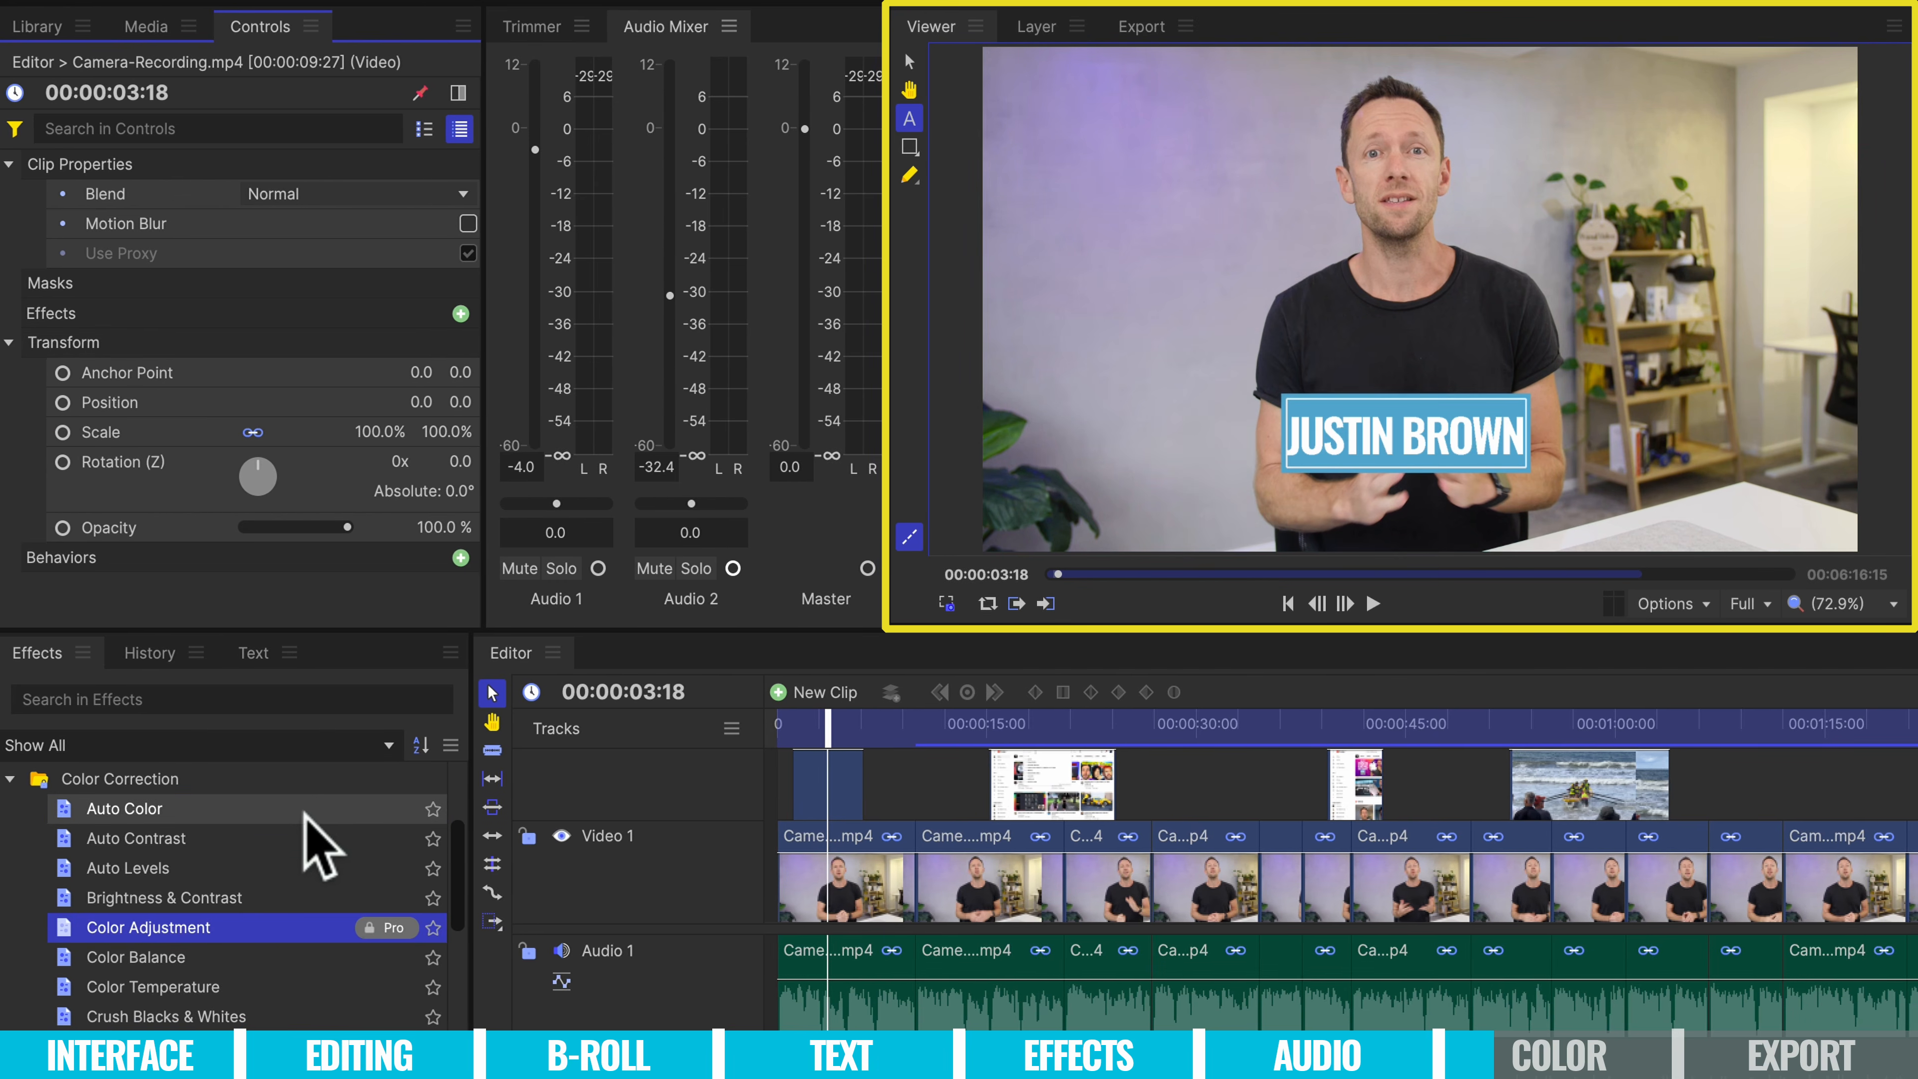
left_click(185, 897)
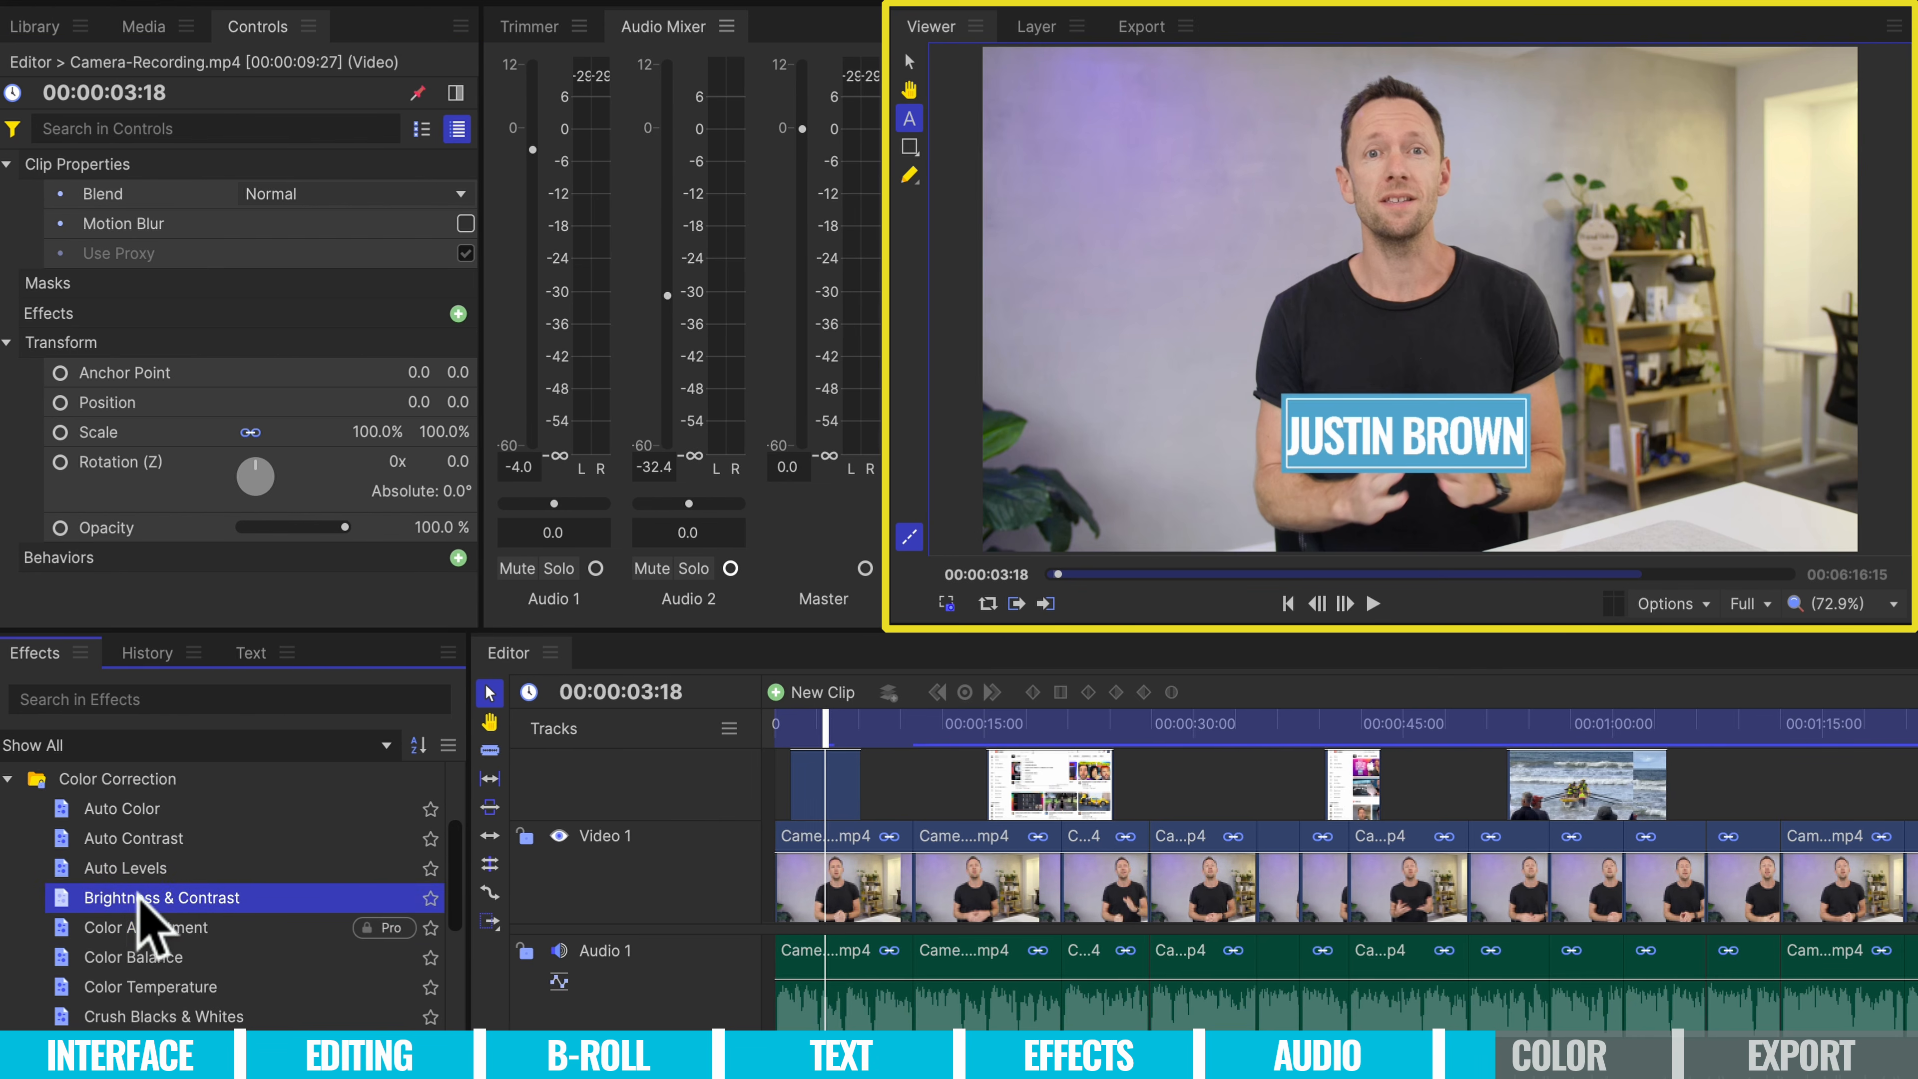
left_click_drag(185, 899, 839, 900)
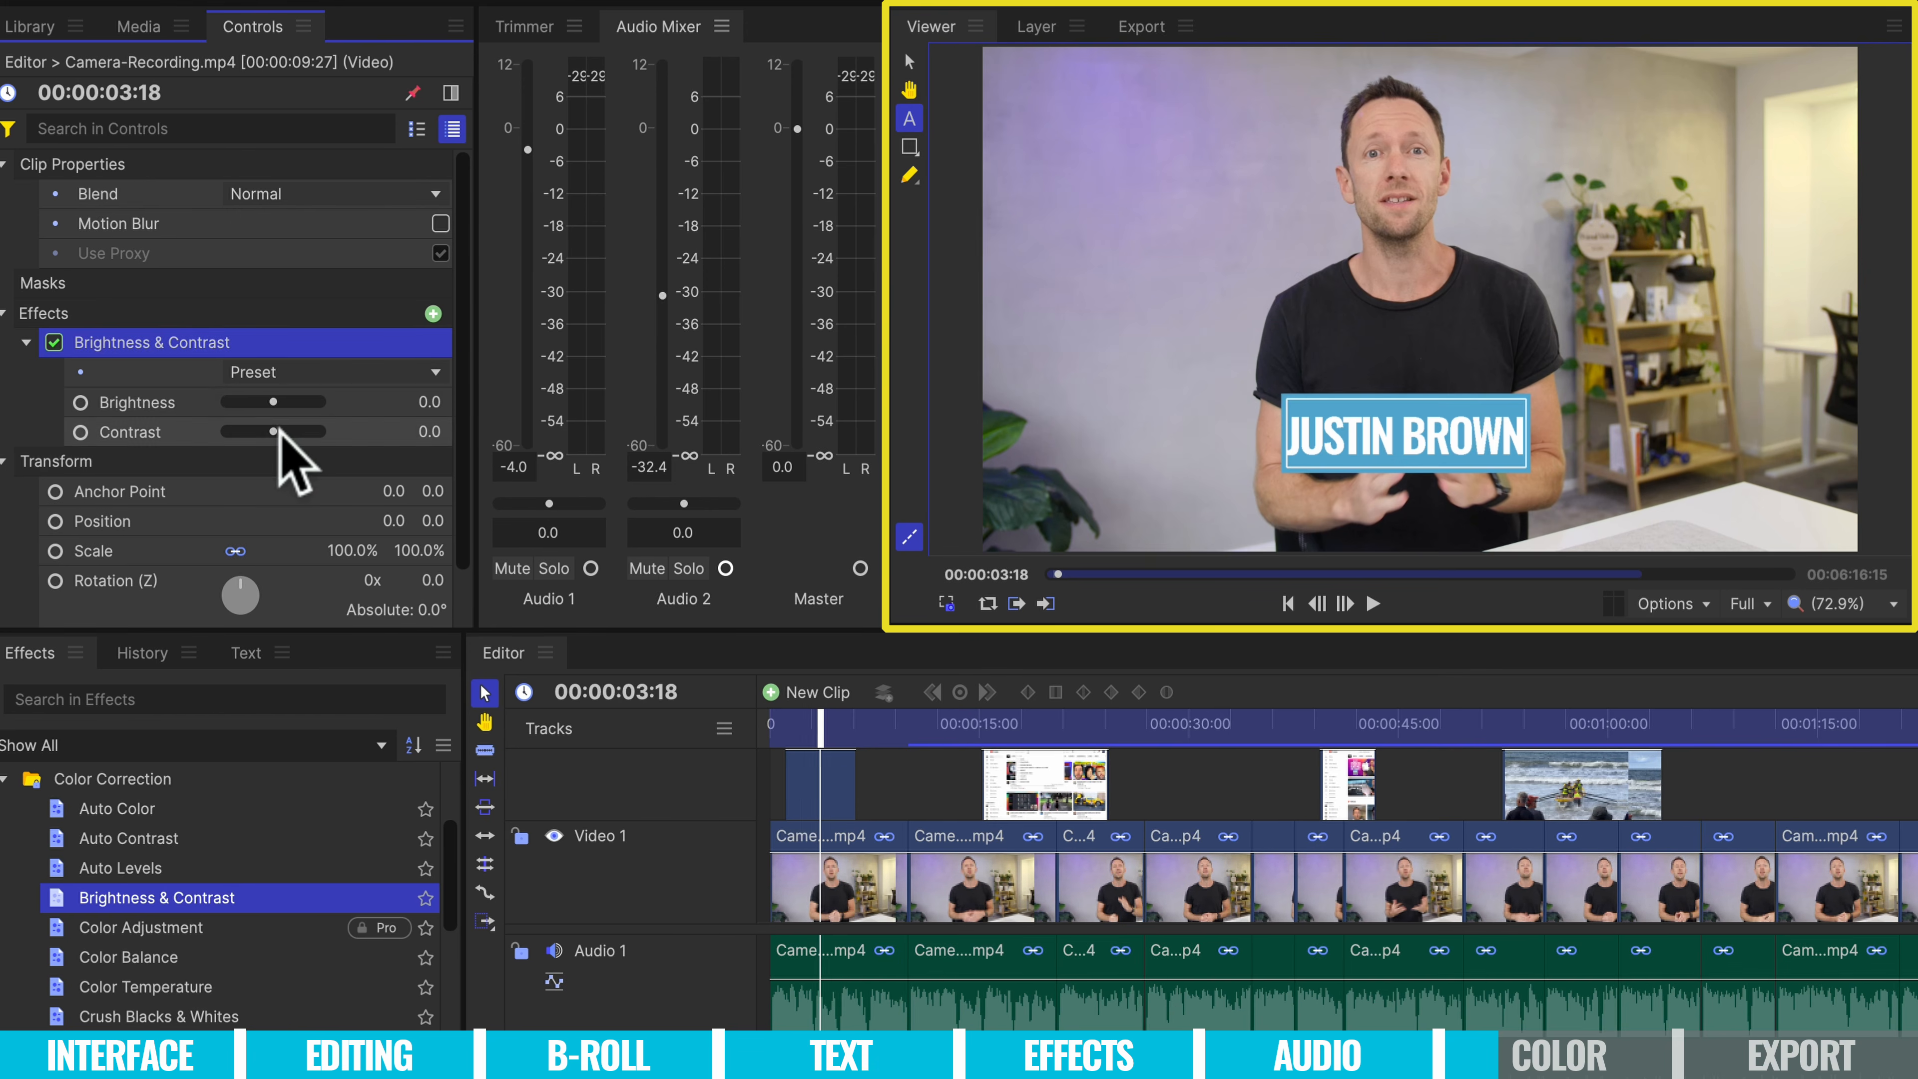
left_click_drag(273, 403, 274, 452)
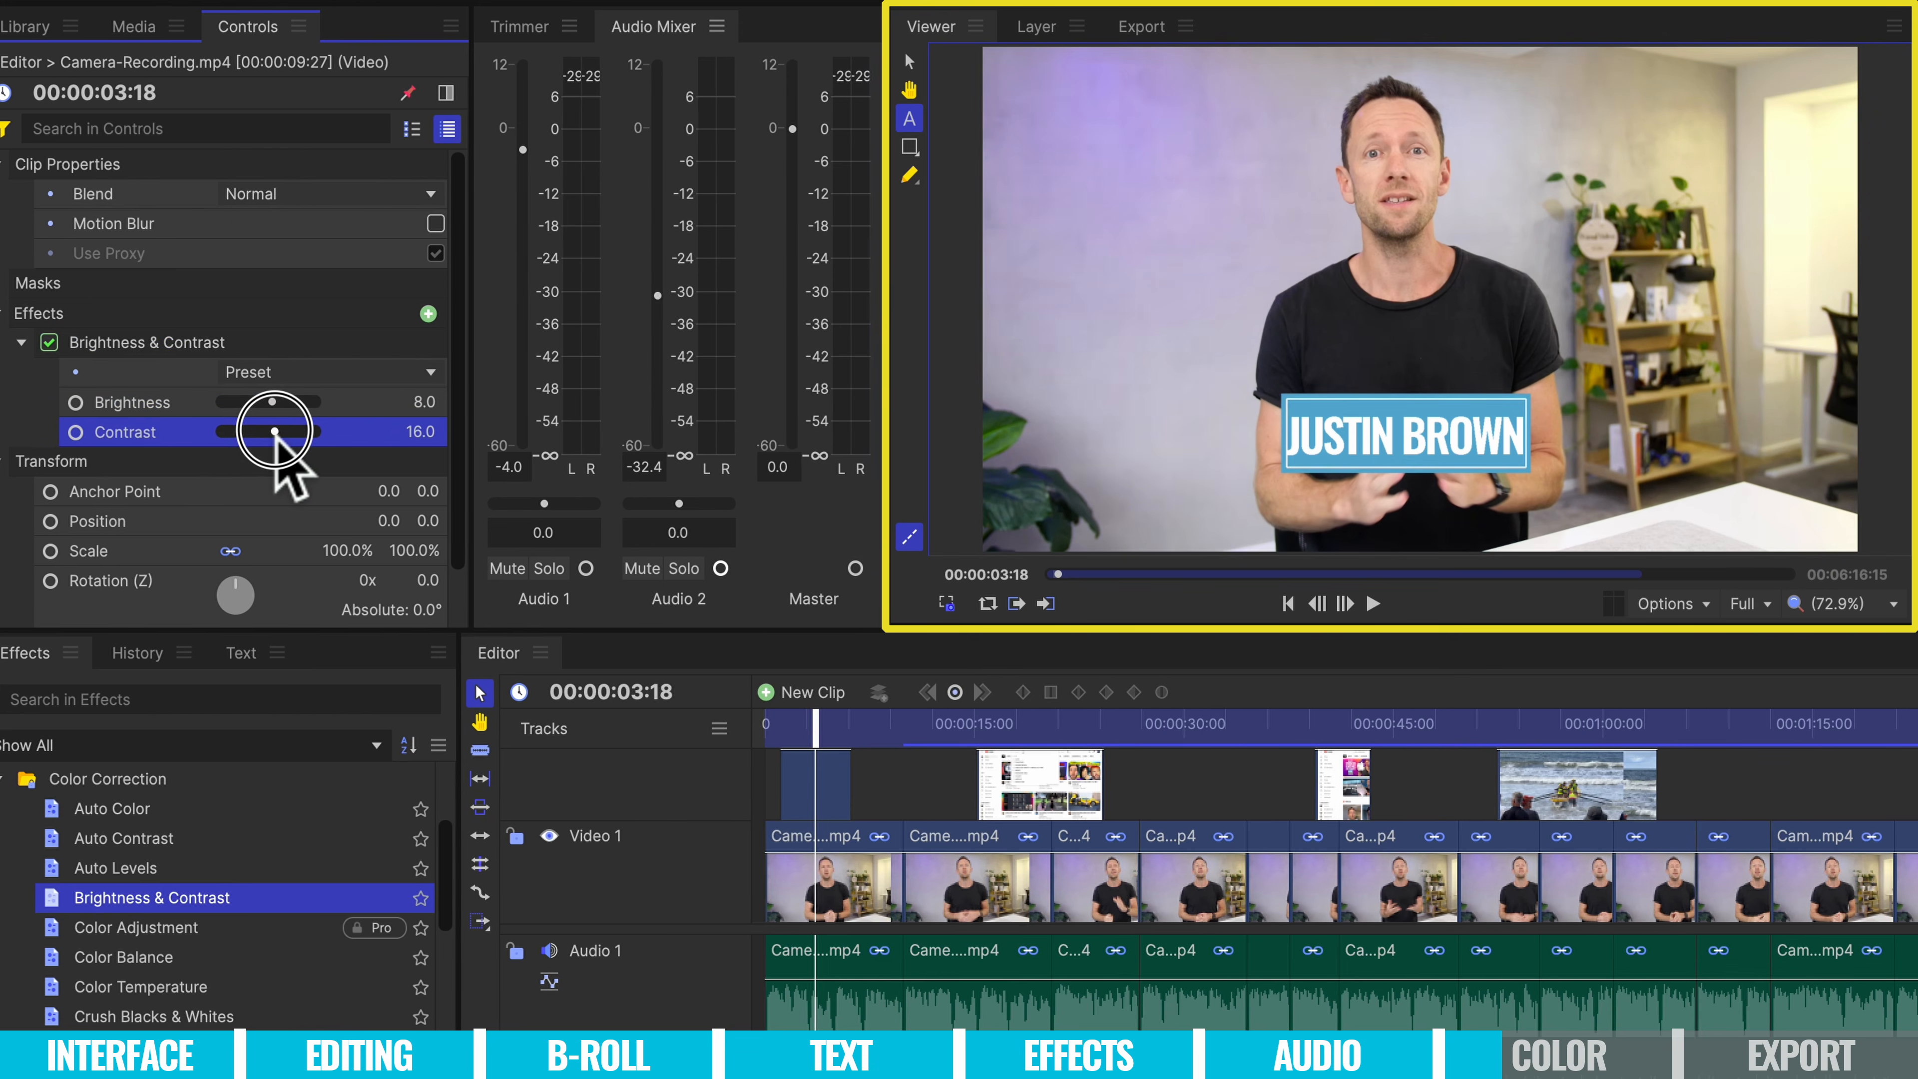
Switch the Brightness & Contrast effect off and on repeatedly to compare the clip before and after.
left_click(49, 343)
left_click(48, 345)
left_click(48, 344)
left_click(48, 344)
left_click(47, 345)
left_click(48, 345)
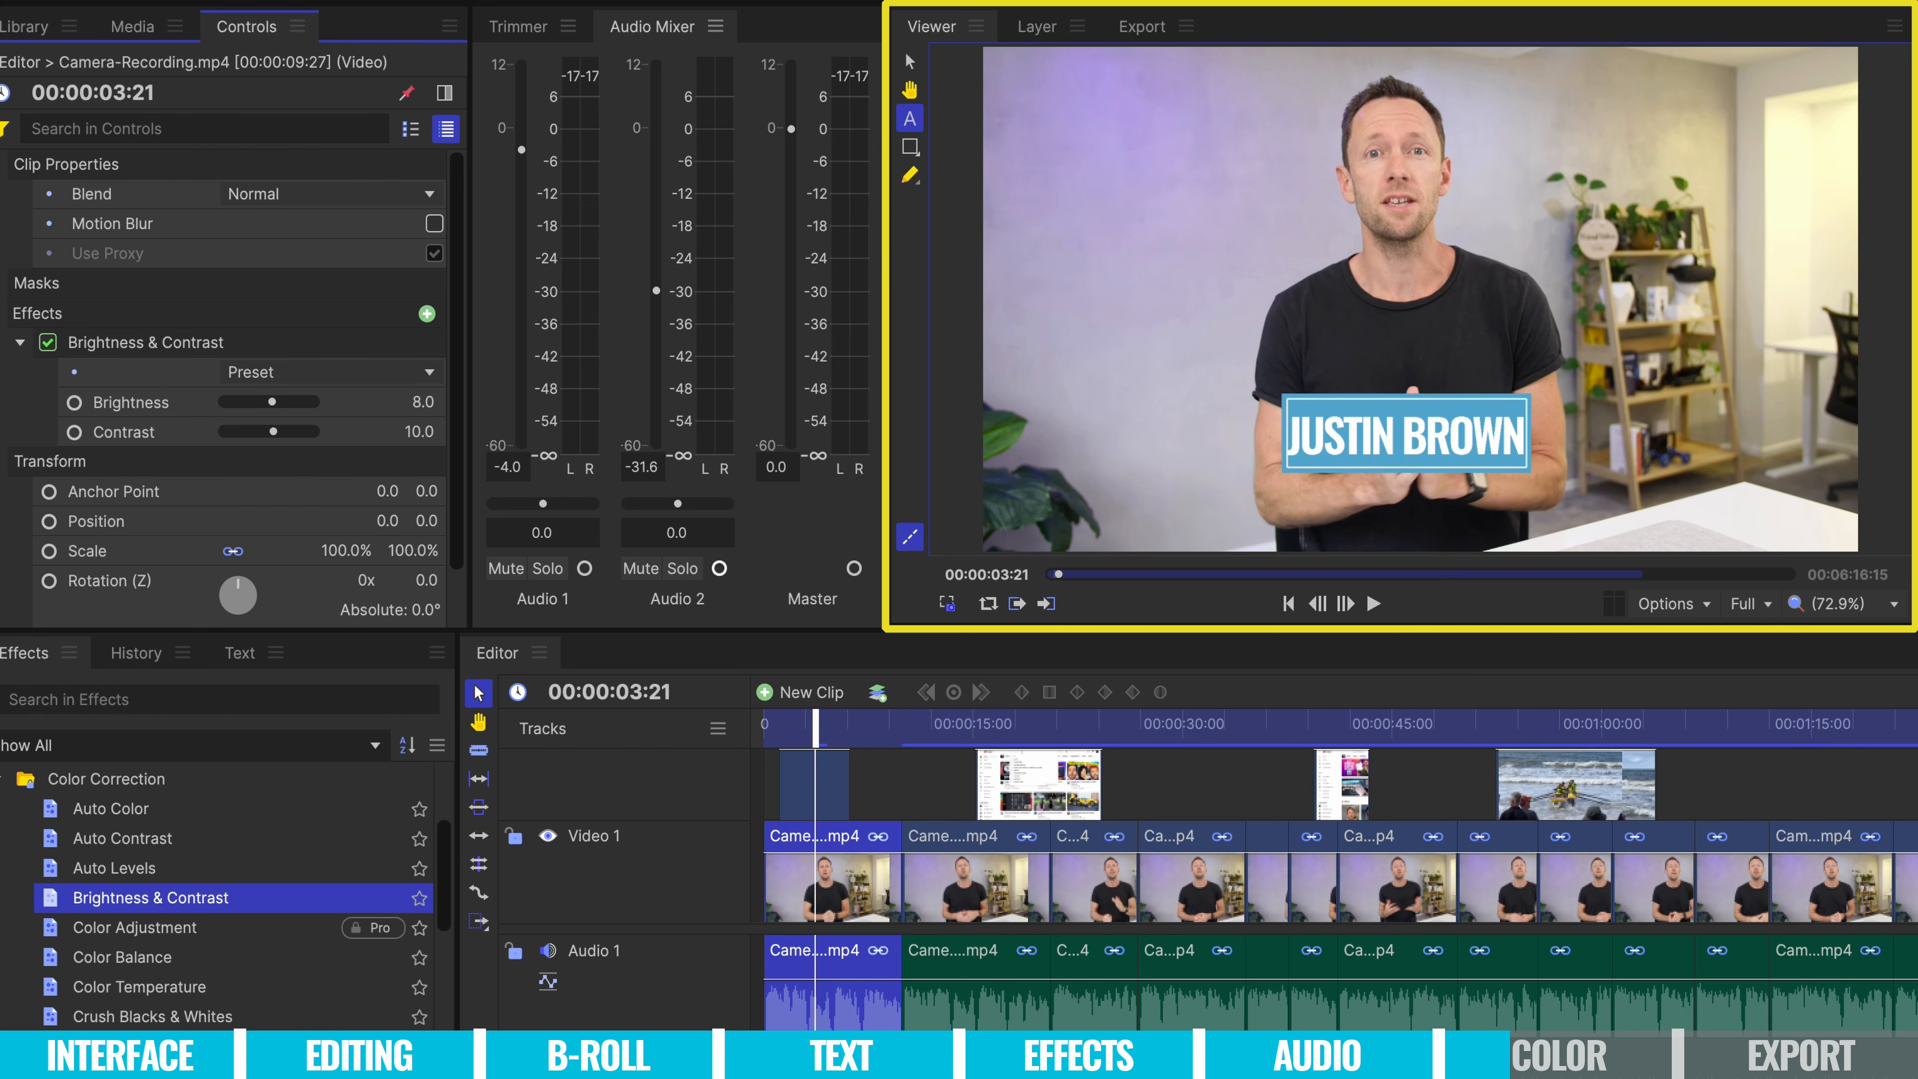
Apply the Color Temperature effect to the first Camera-Recording.mp4 clip and set its temperature to 4980 K.
left_click_drag(136, 986, 802, 880)
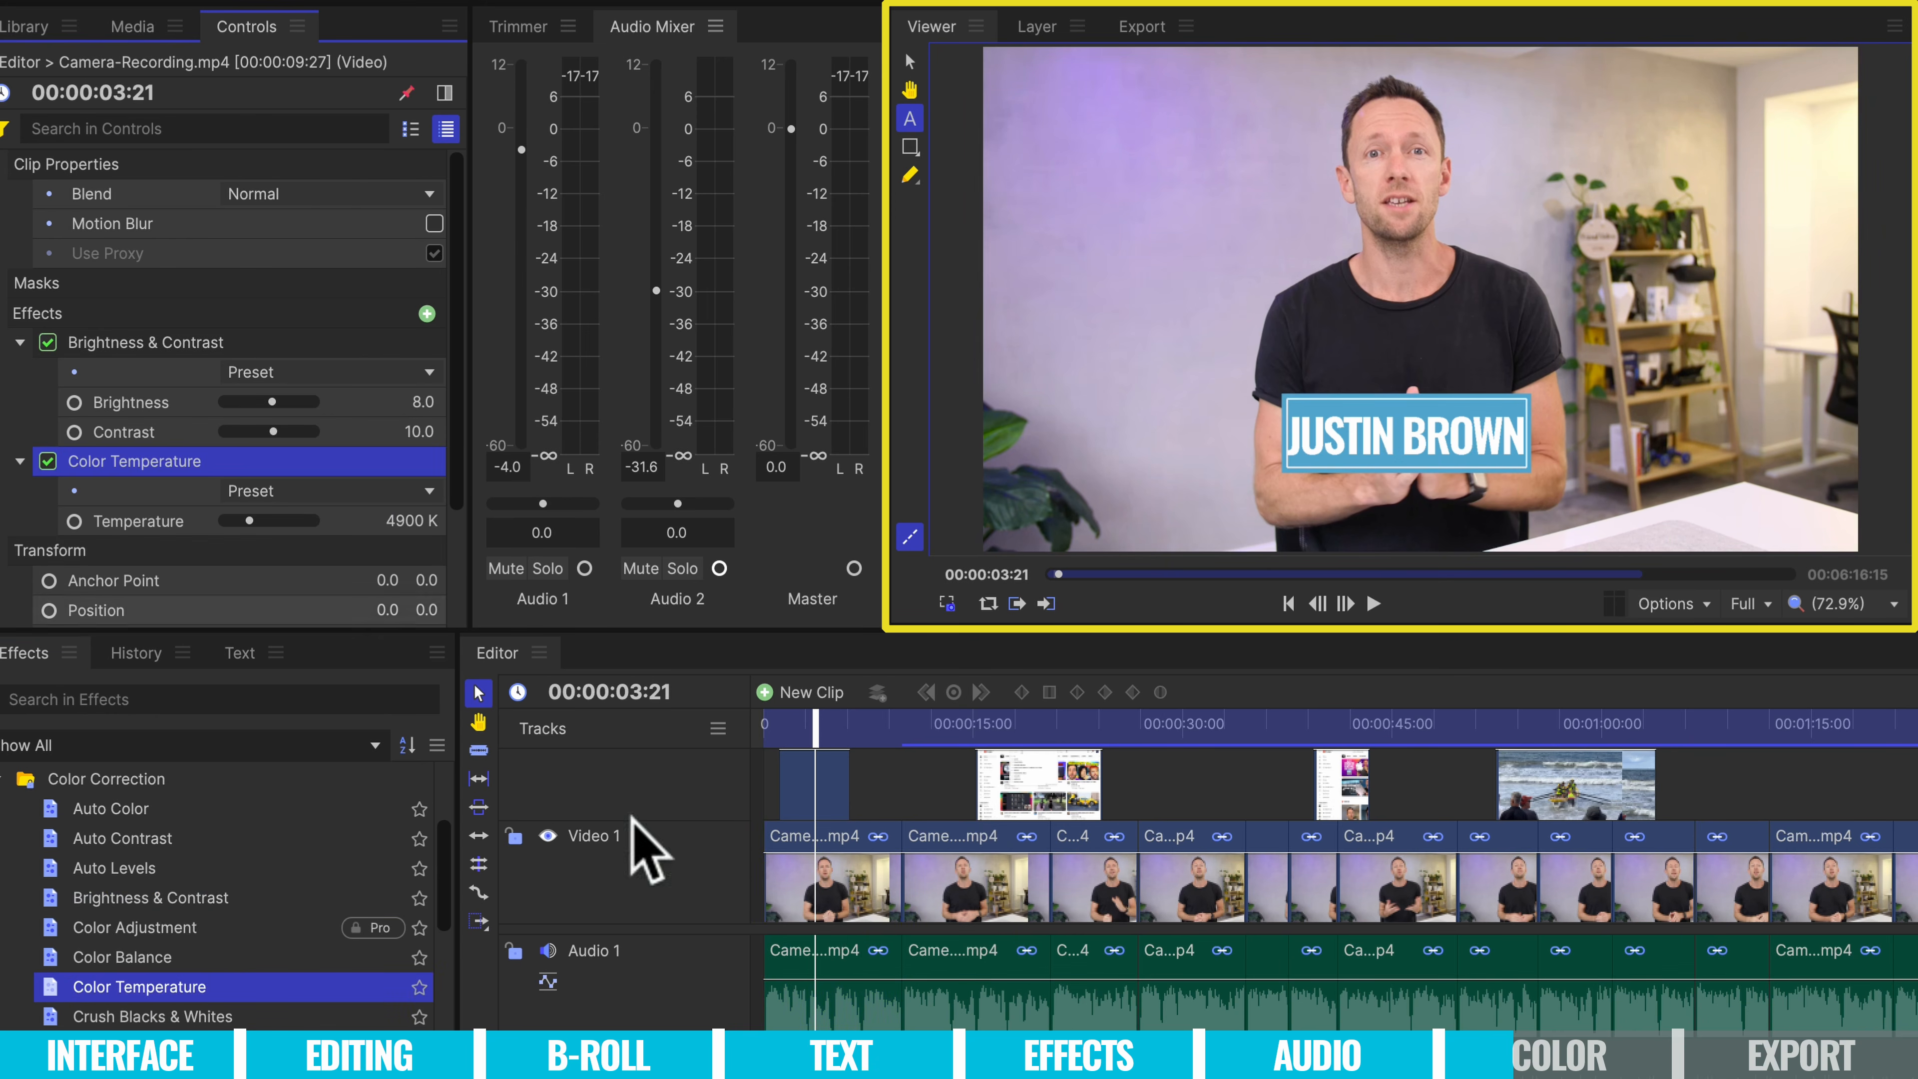
left_click_drag(250, 521, 250, 521)
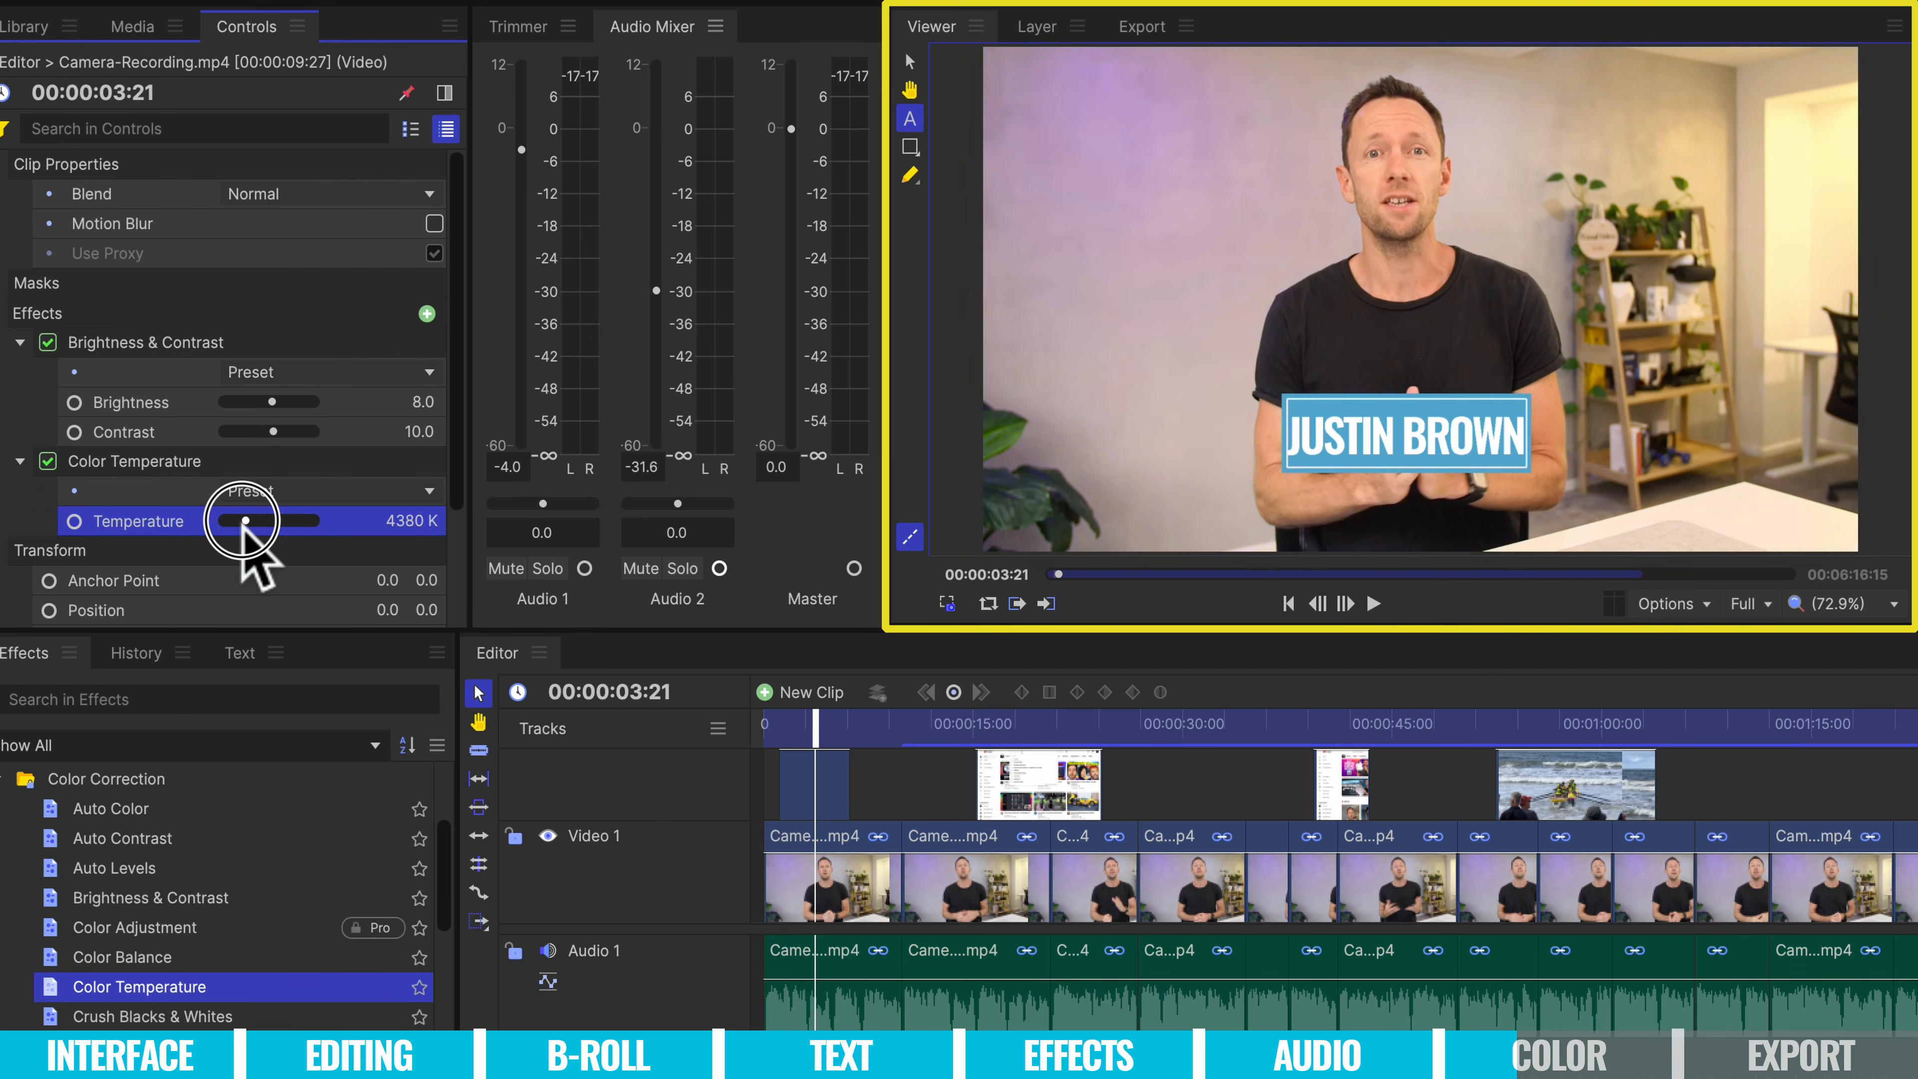
mouse_move(249, 522)
left_mouse_down()
mouse_move(294, 521)
mouse_move(250, 521)
left_mouse_up()
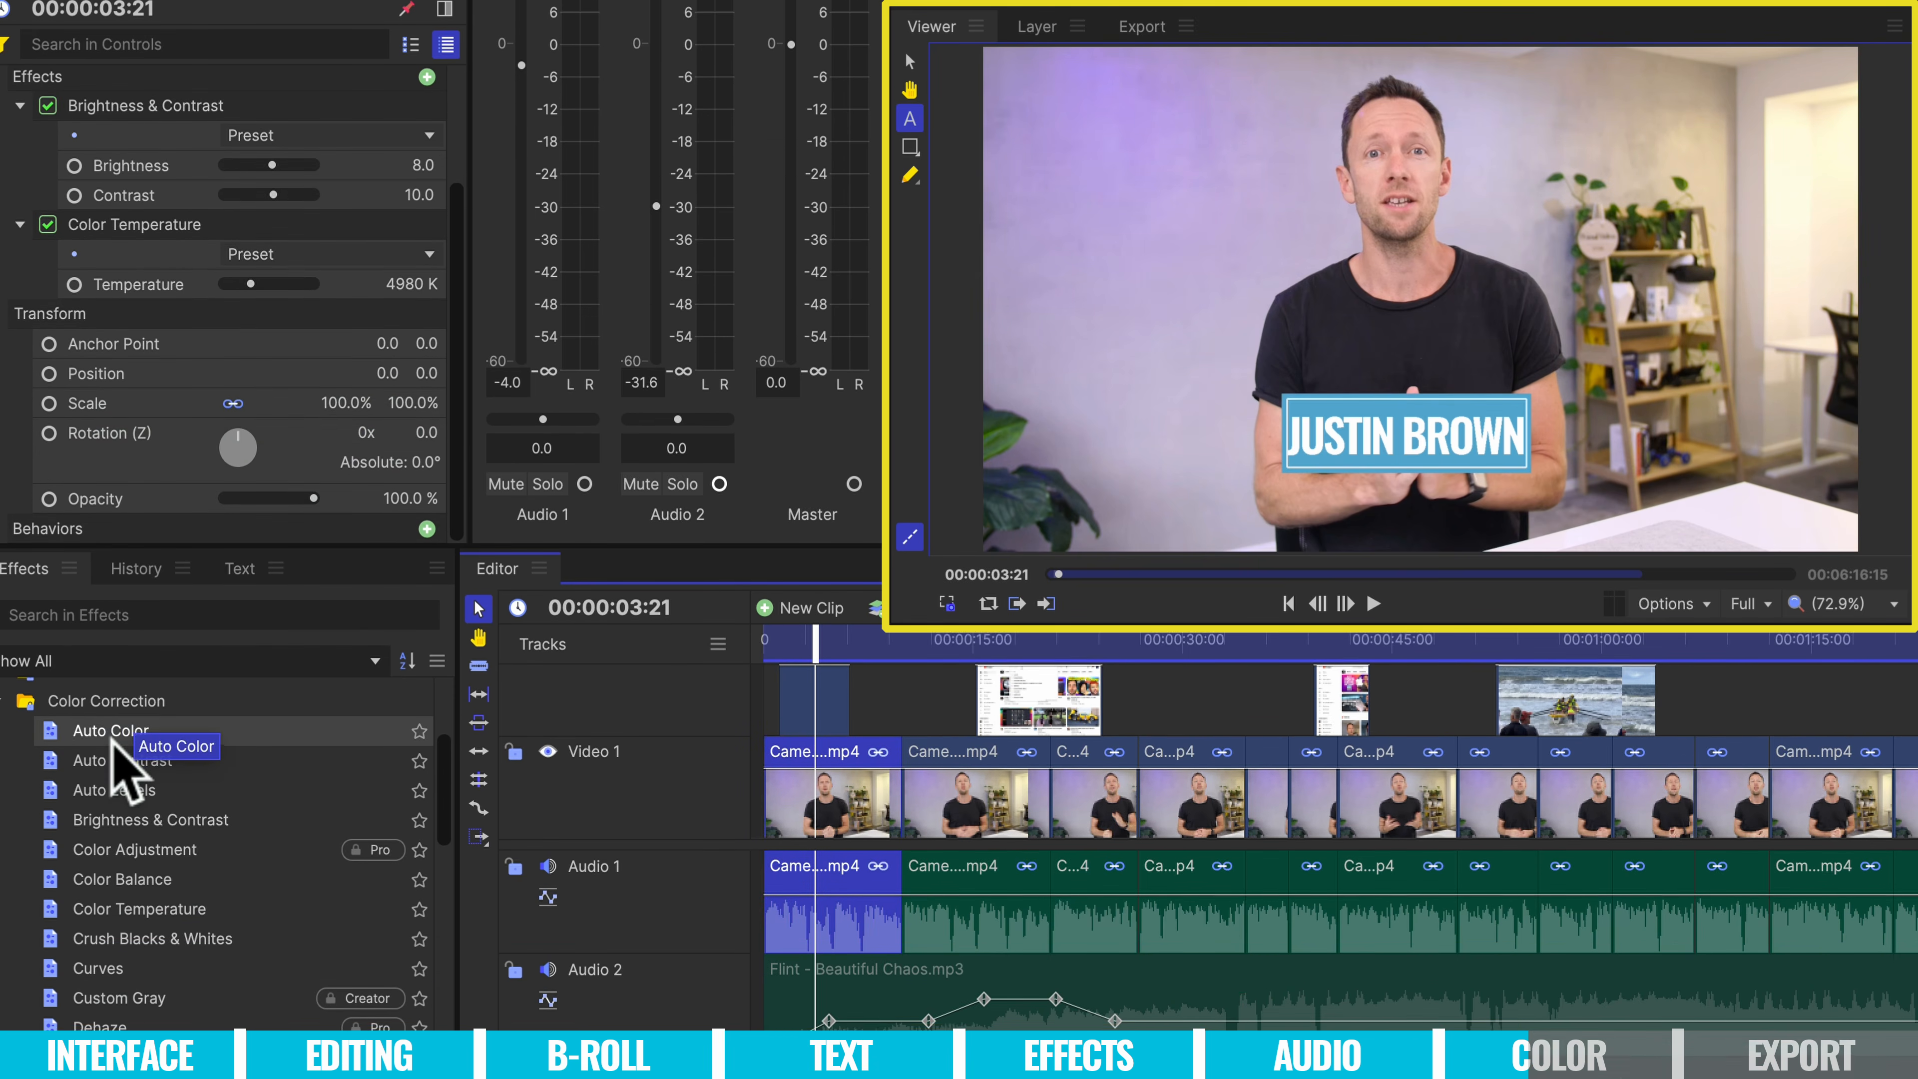
Apply Hue, Saturation & Lightness to the first Camera-Recording.mp4 clip and set its Master saturation to 22.0.
scroll(200, 763, "down", 3)
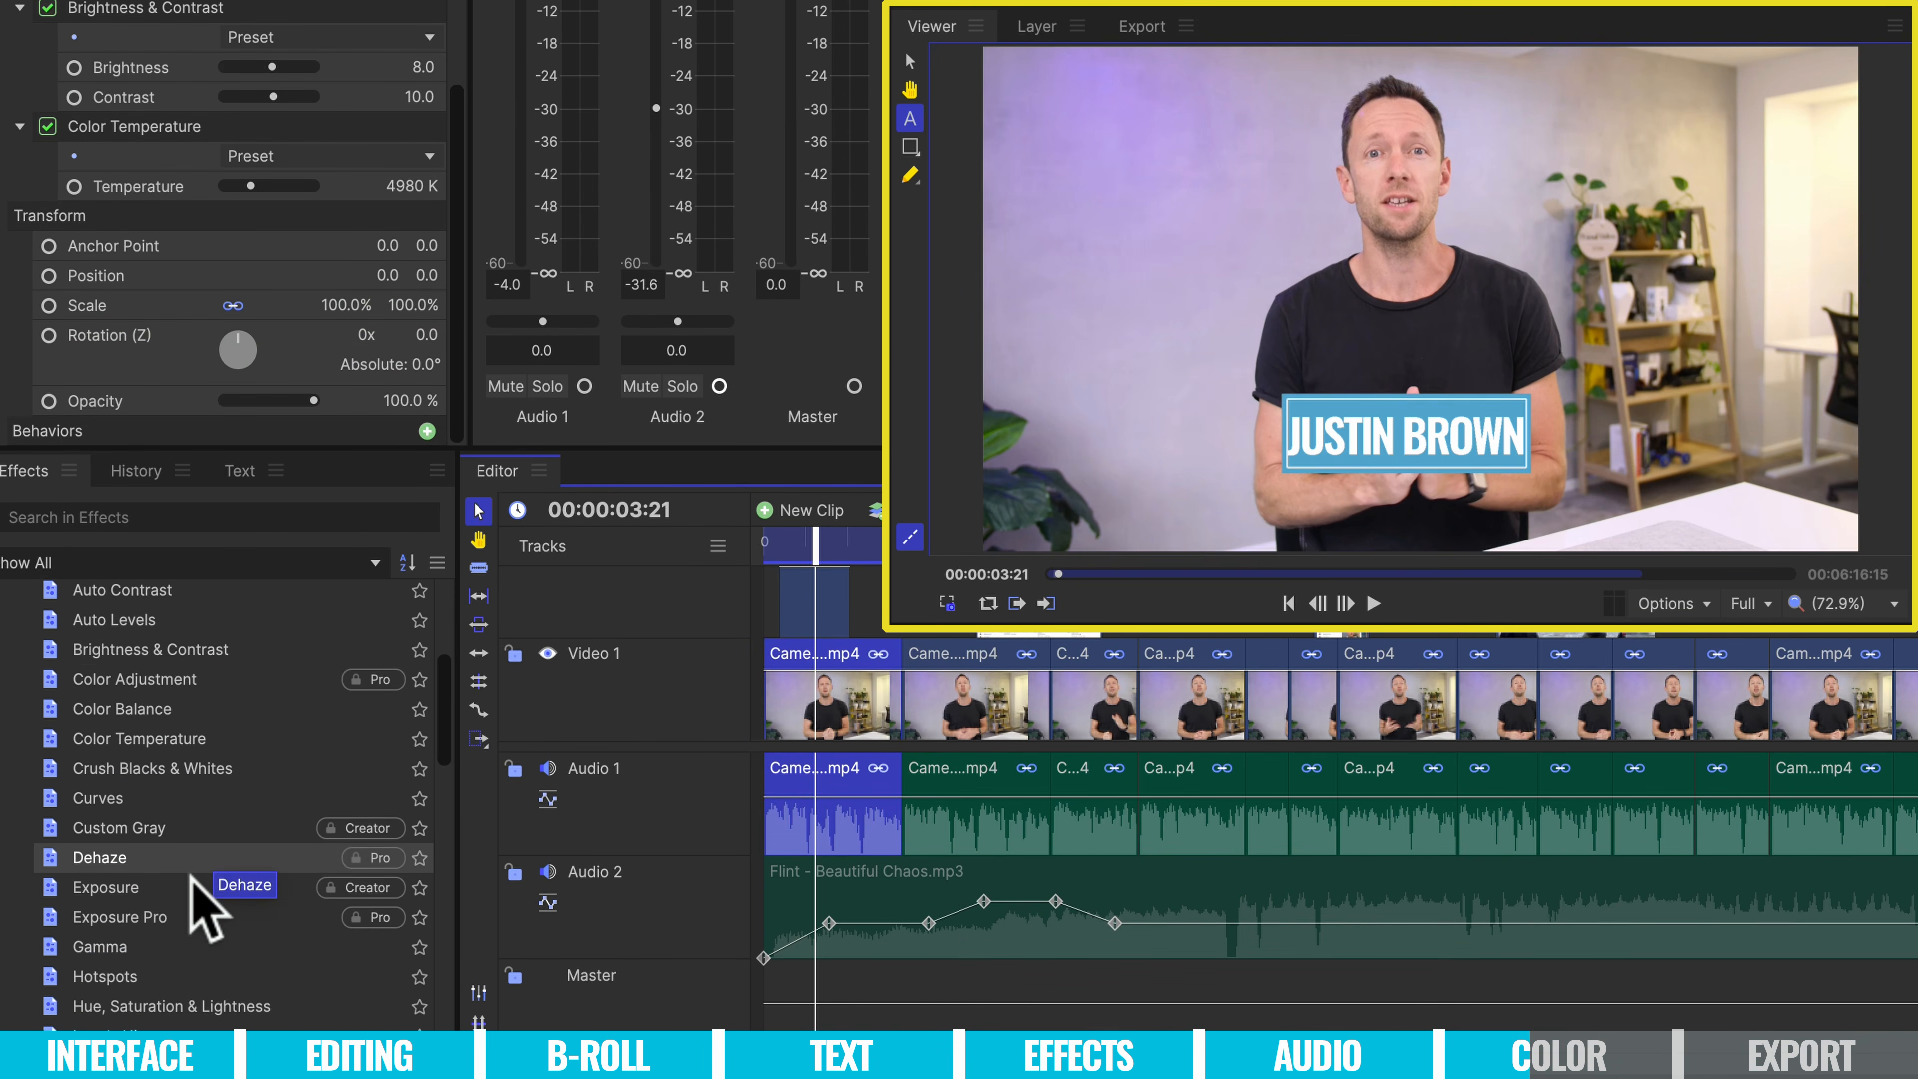
scroll(189, 875, "down", 1)
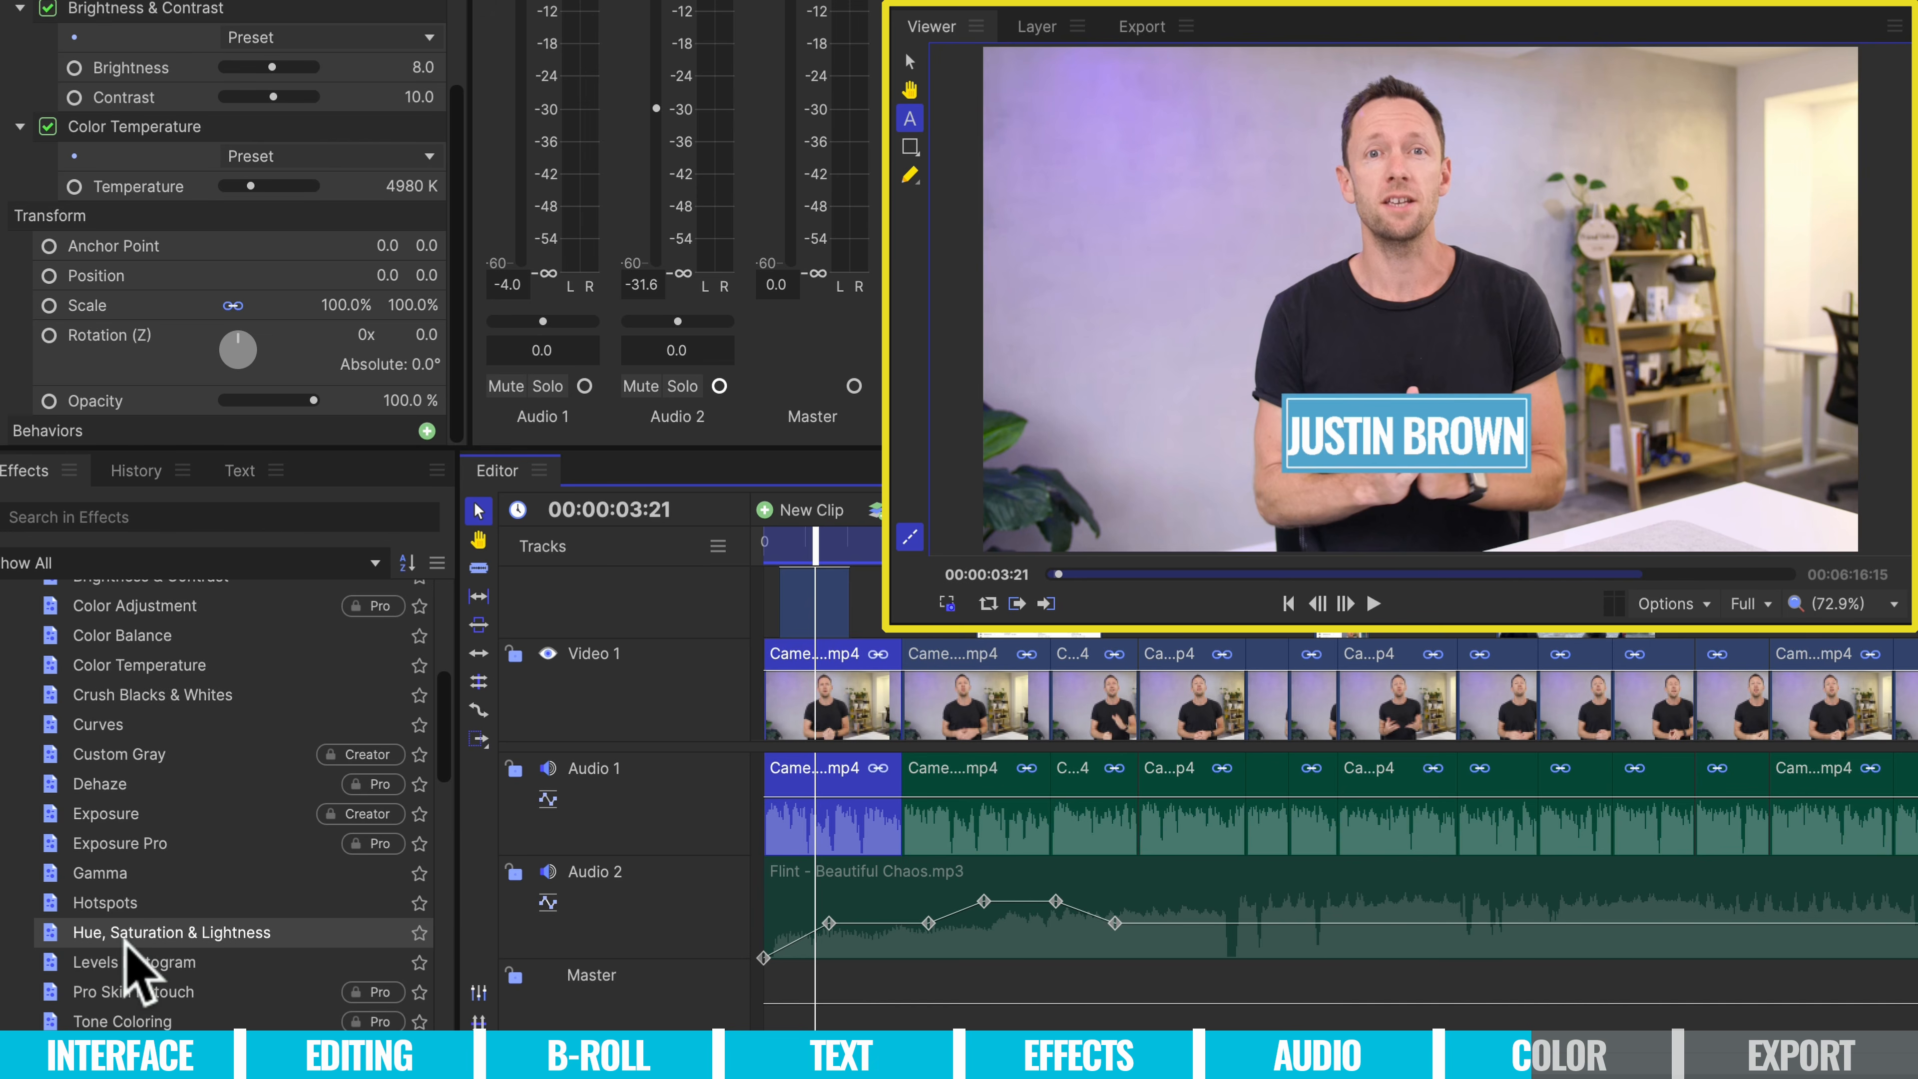
left_click_drag(181, 937, 806, 688)
scroll(94, 256, "down", 2)
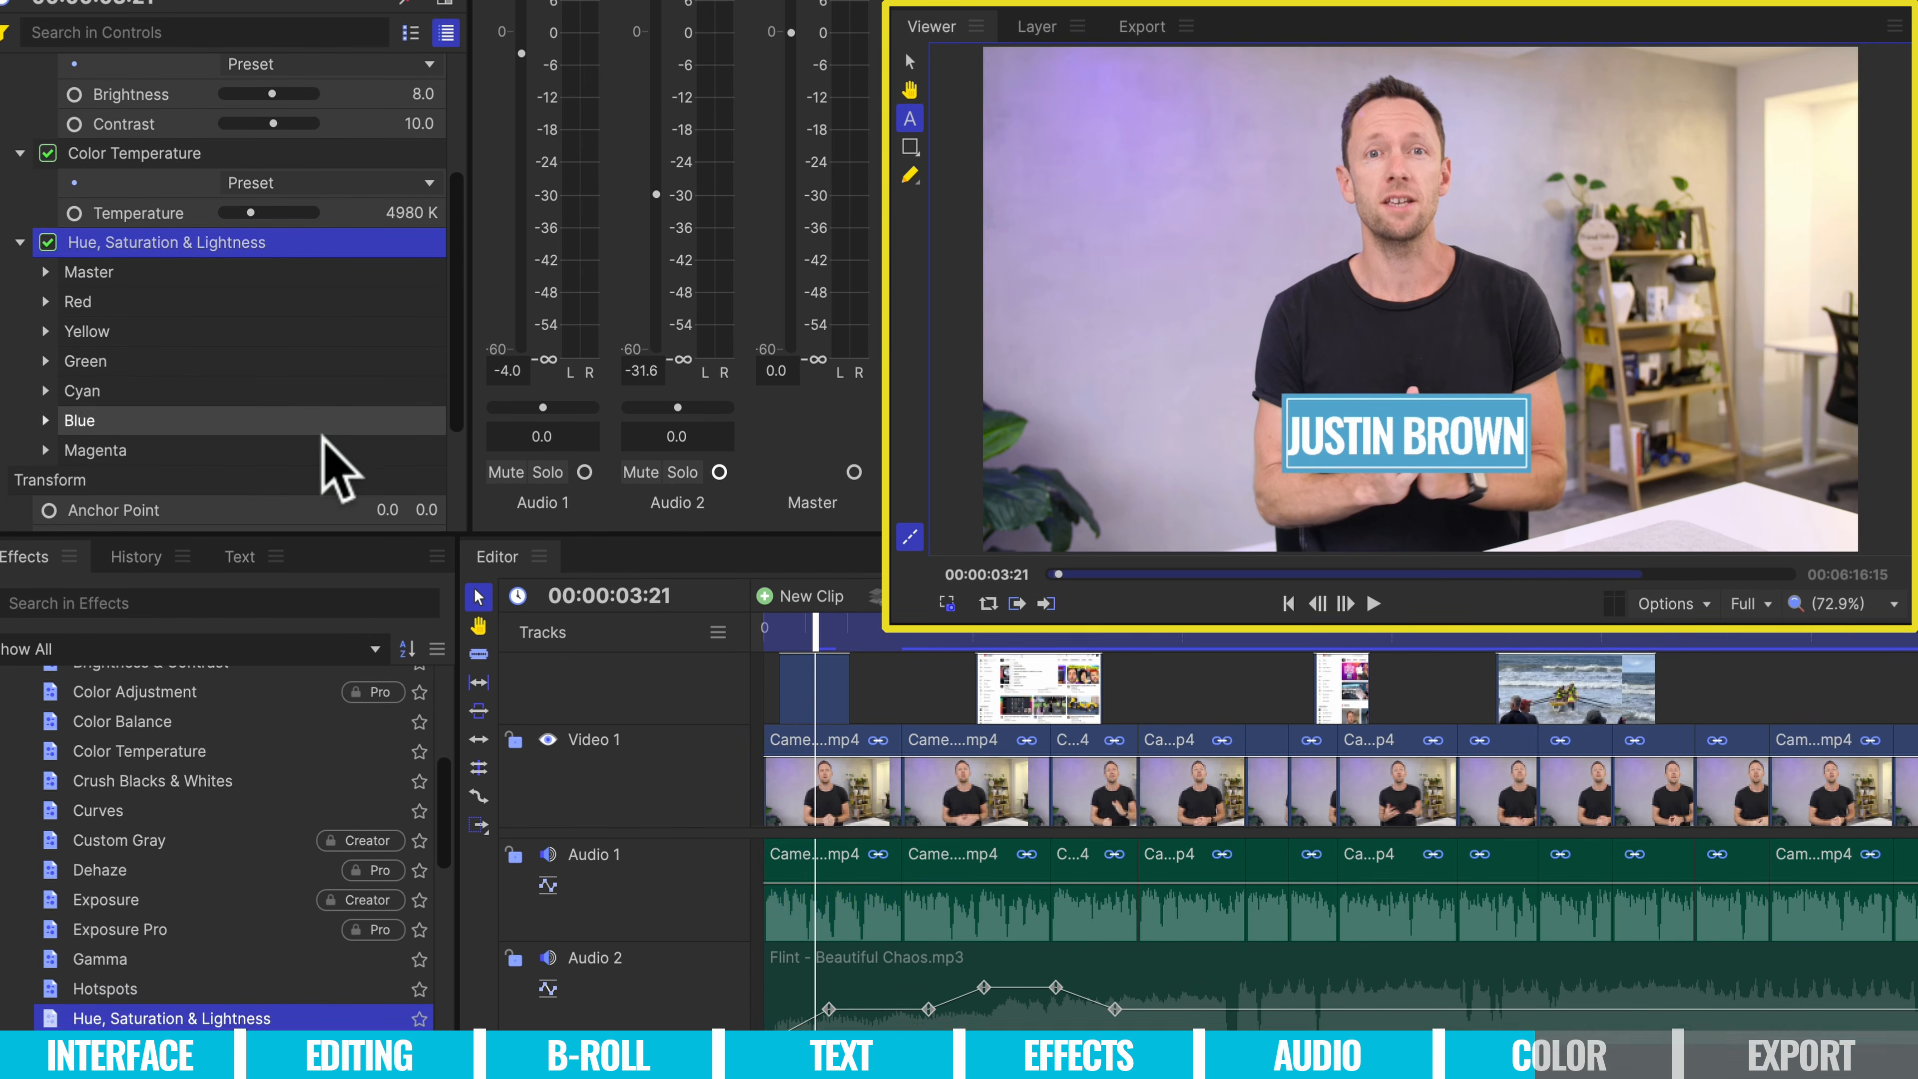
left_click(46, 272)
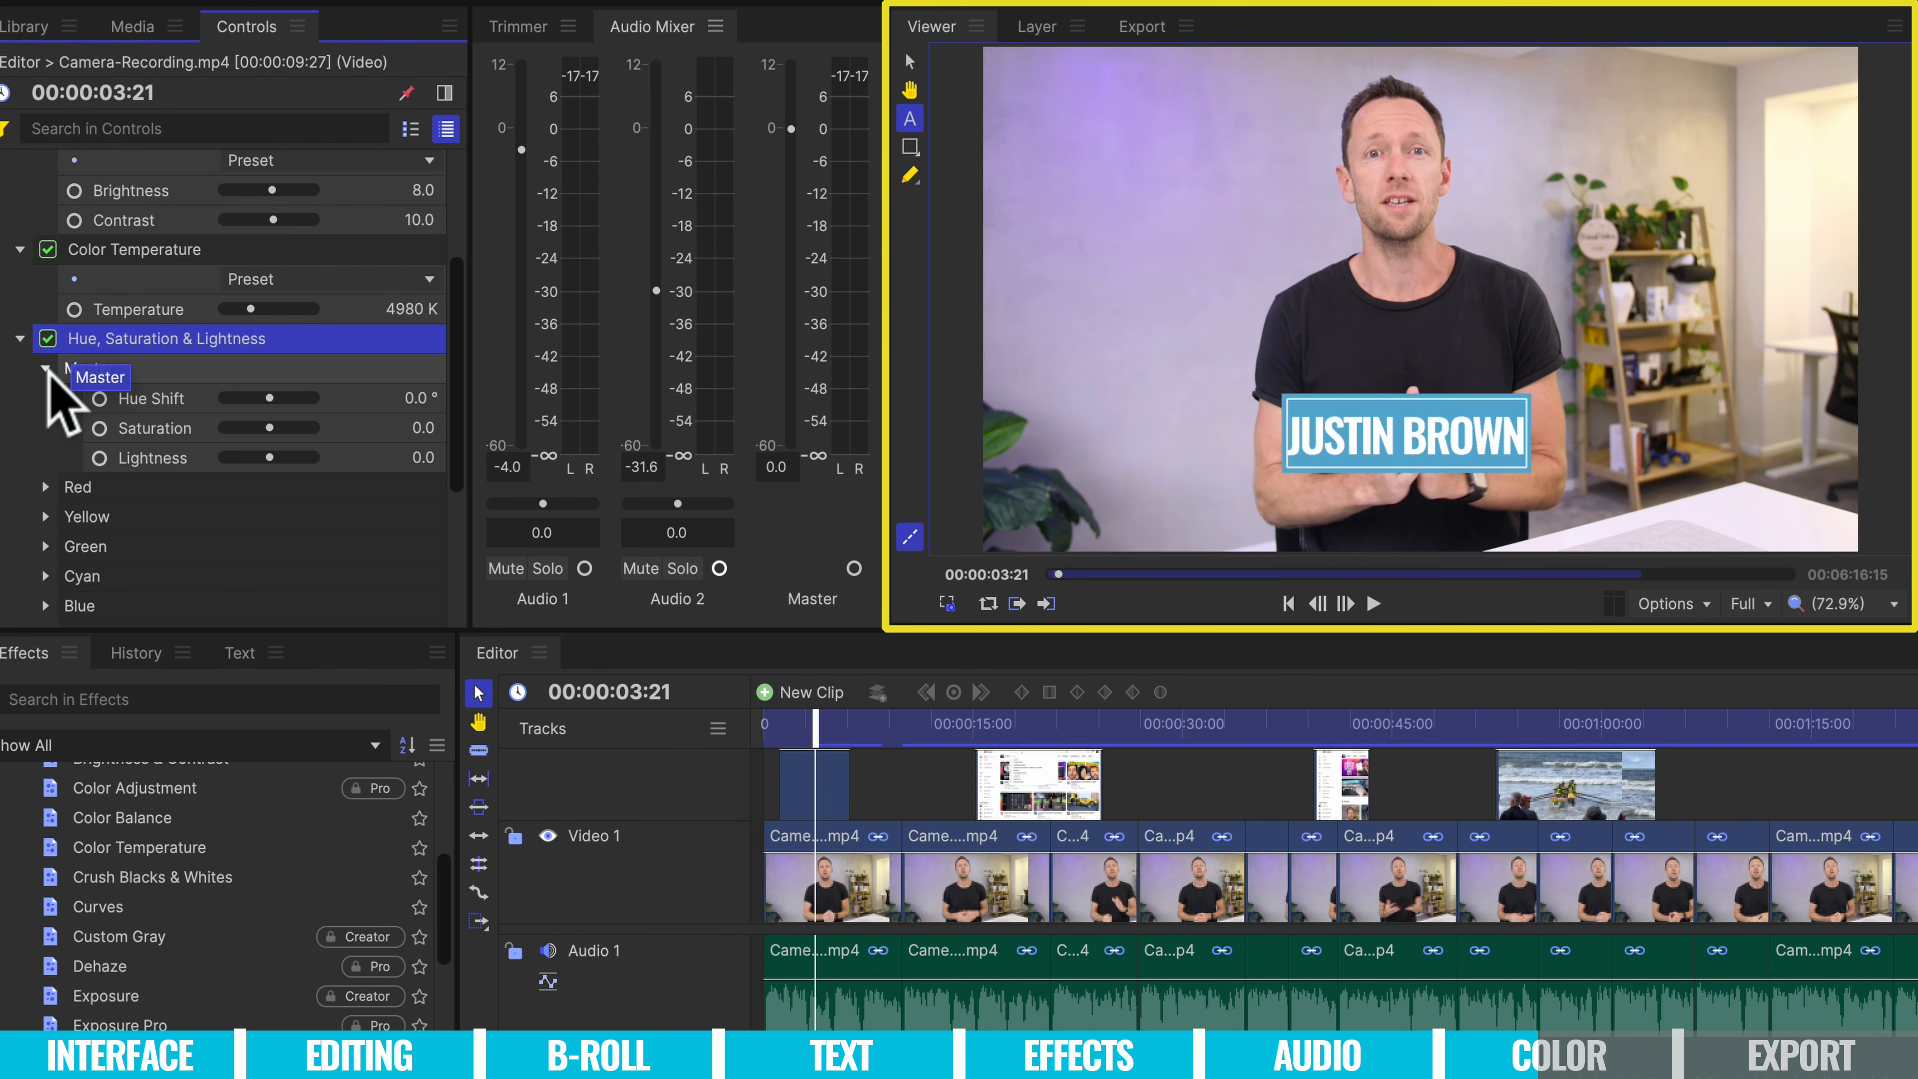
left_click_drag(272, 400, 270, 398)
left_click(270, 428)
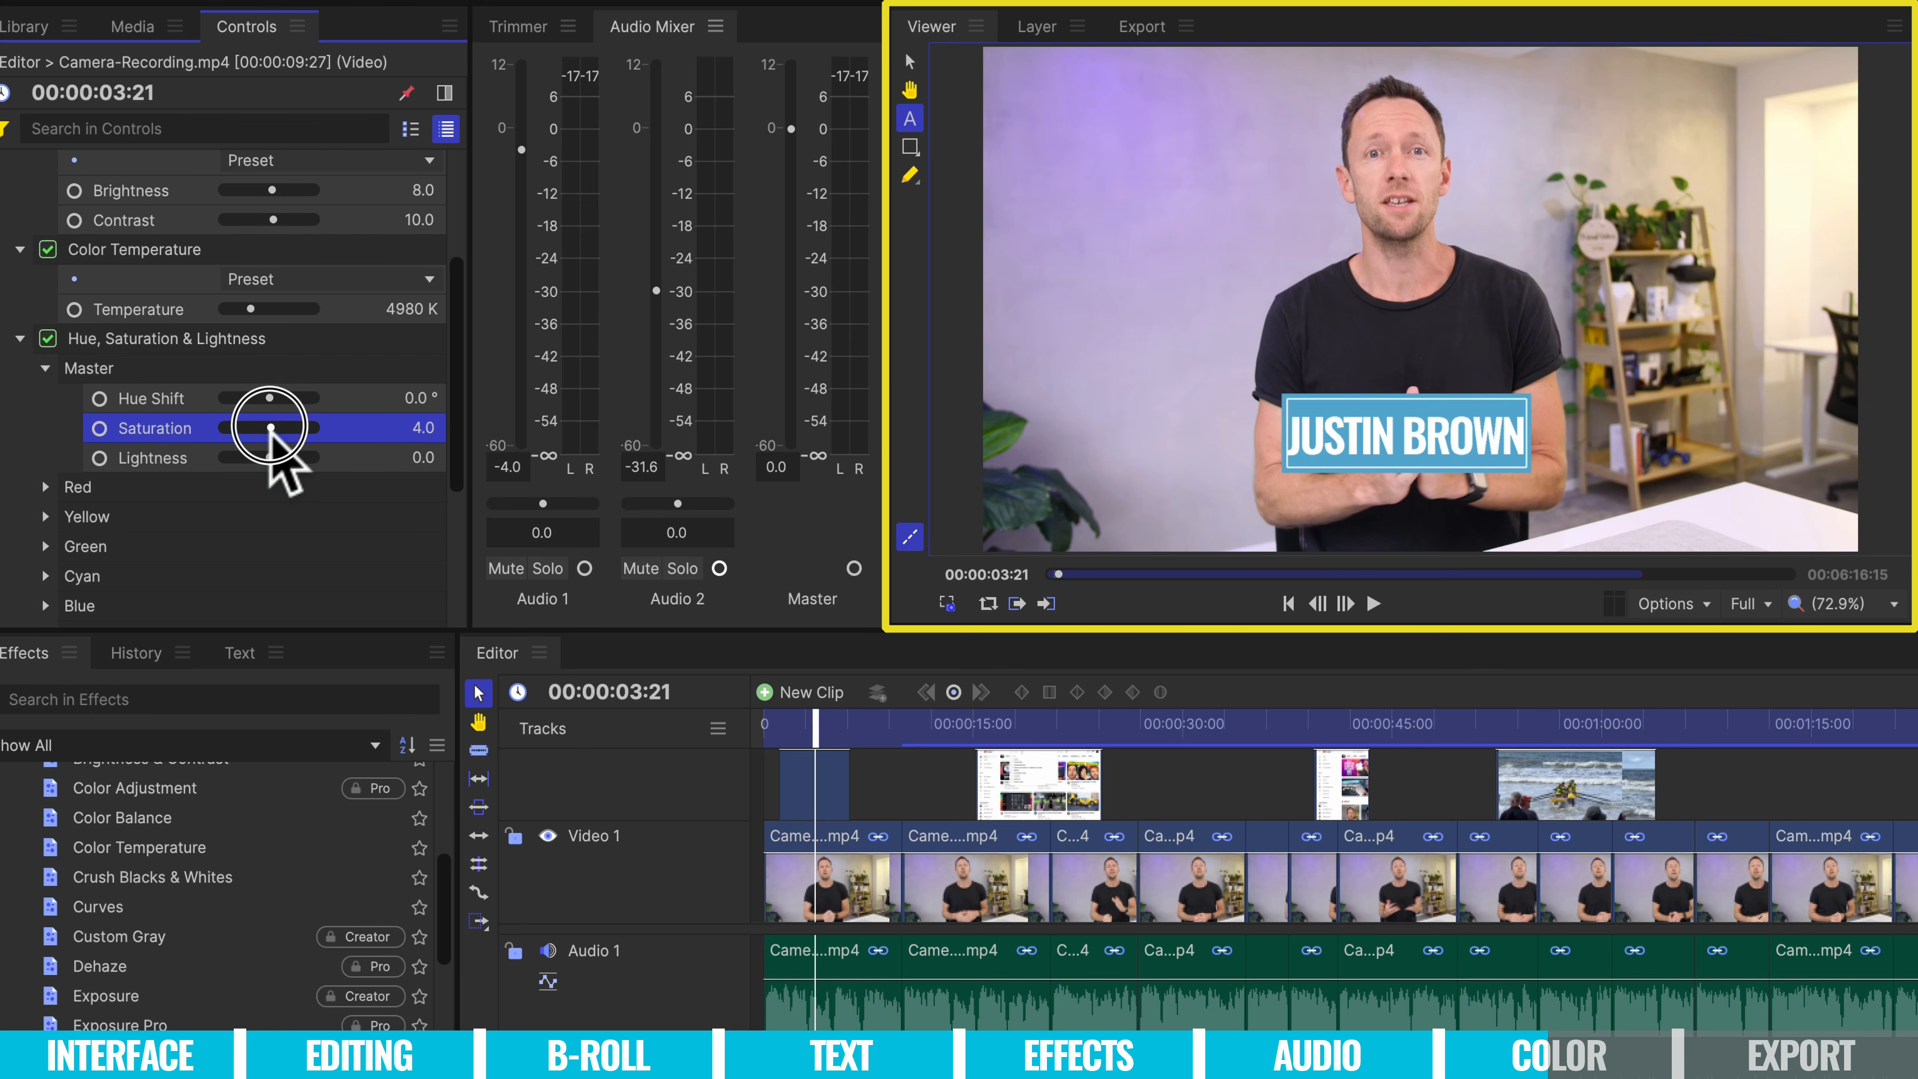
mouse_move(274, 427)
left_mouse_down()
mouse_move(313, 428)
mouse_move(277, 427)
left_mouse_up()
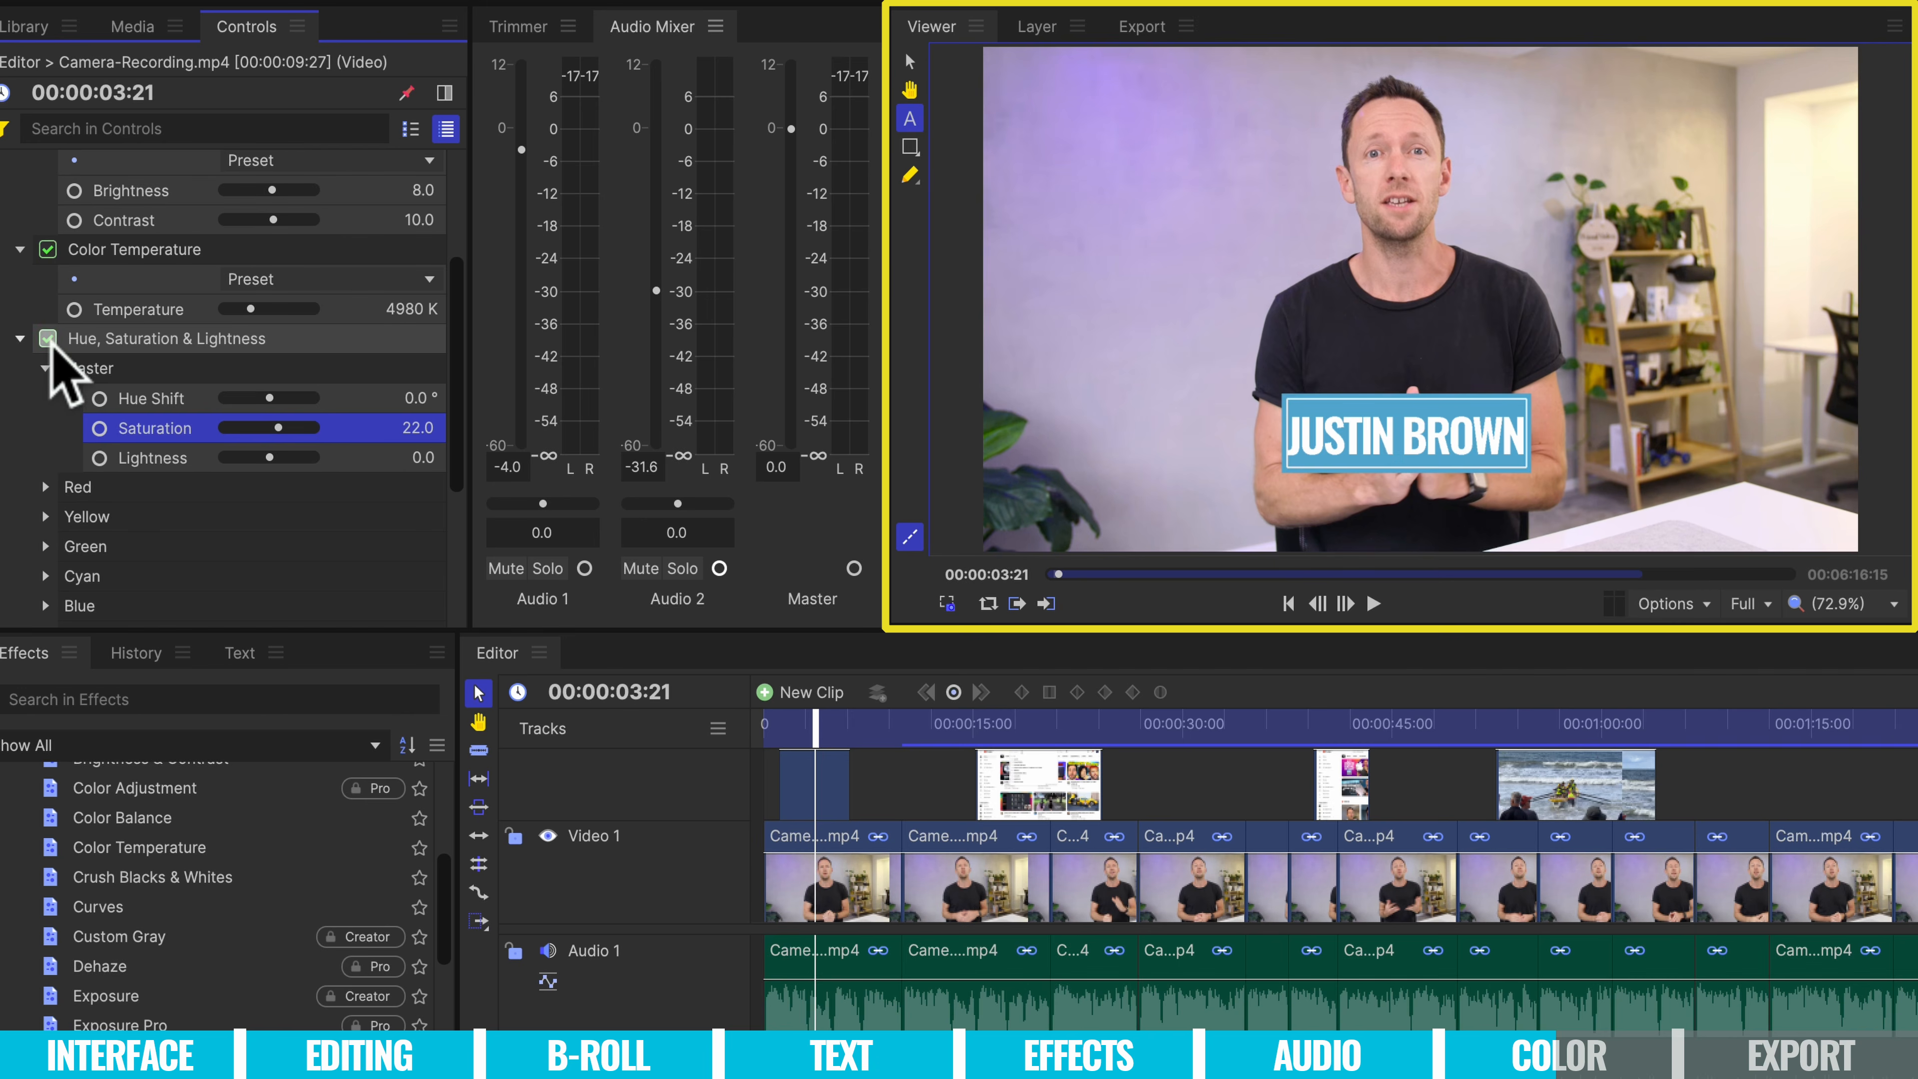
scroll(50, 346, "up", 2)
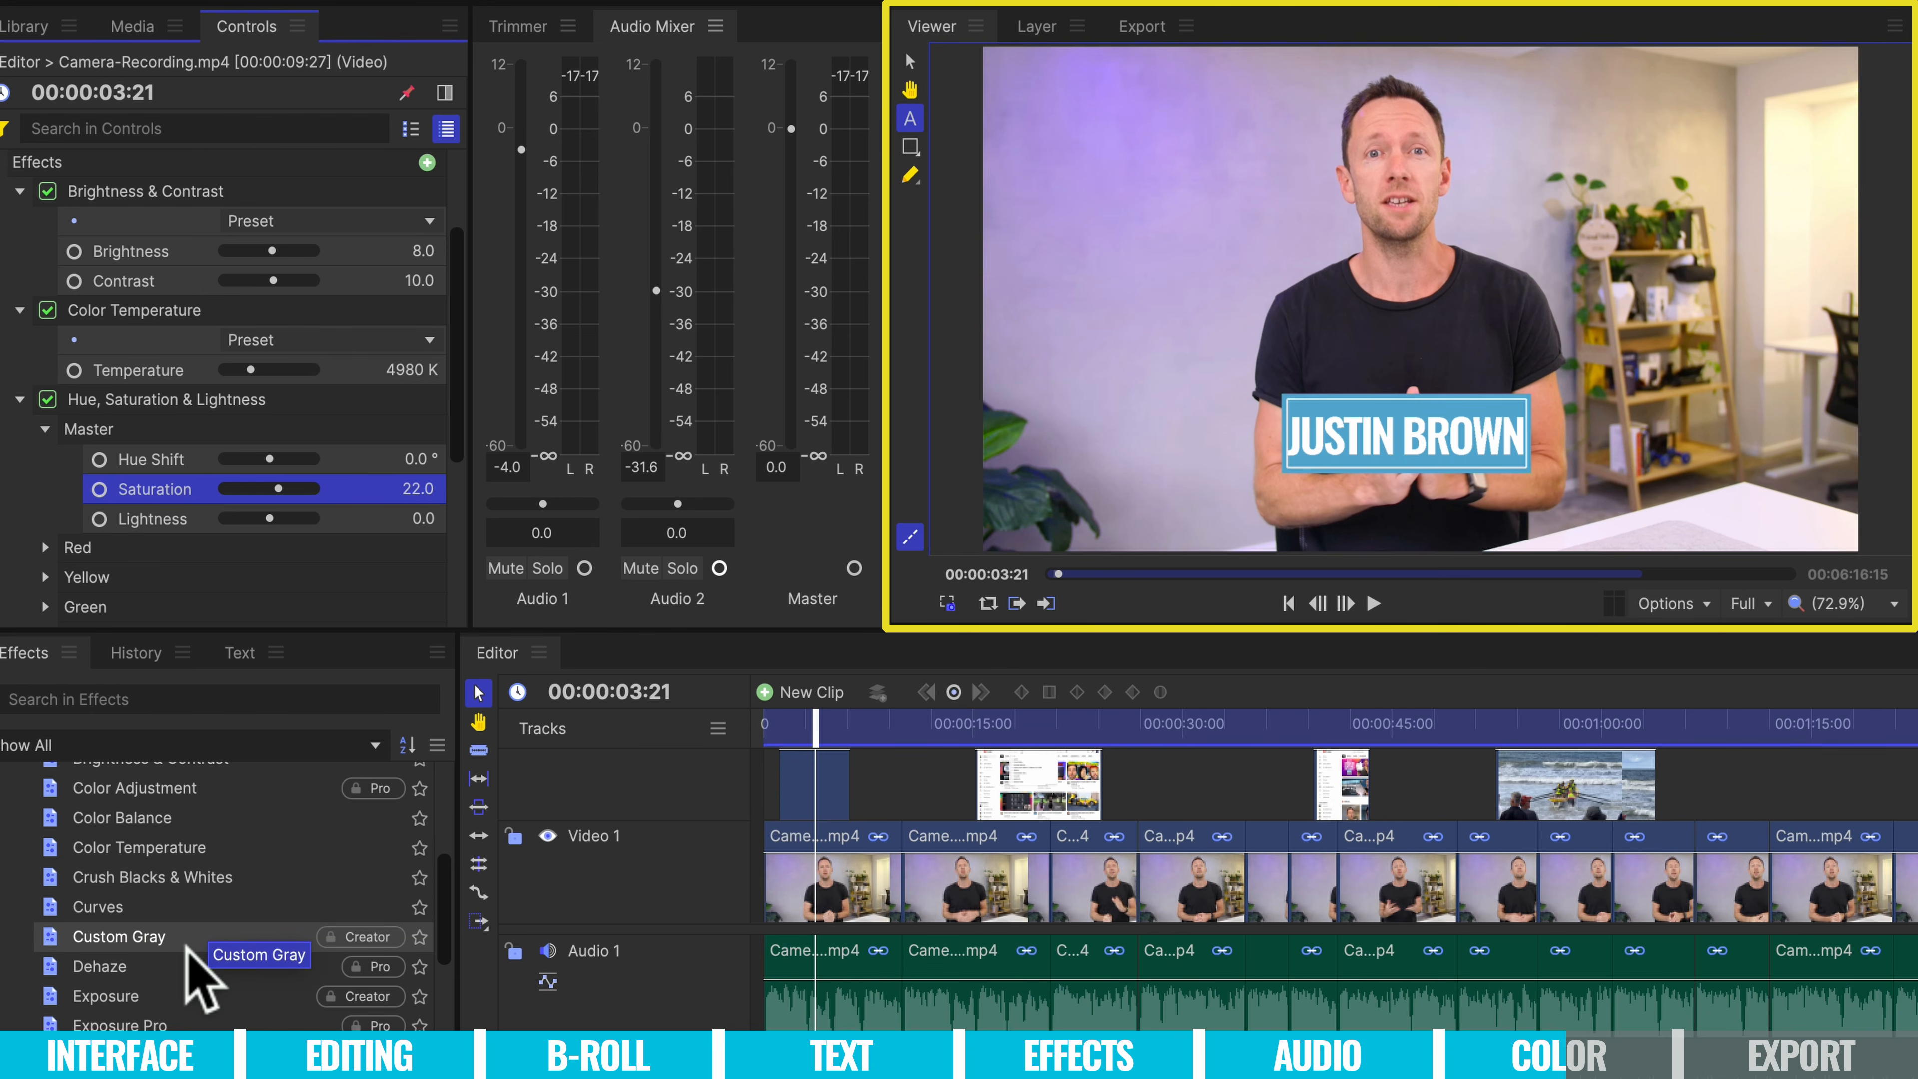
Scrub between the first and second Camera-Recording.mp4 clips to compare corrected and uncorrected footage.
left_click(876, 760)
left_click(877, 724)
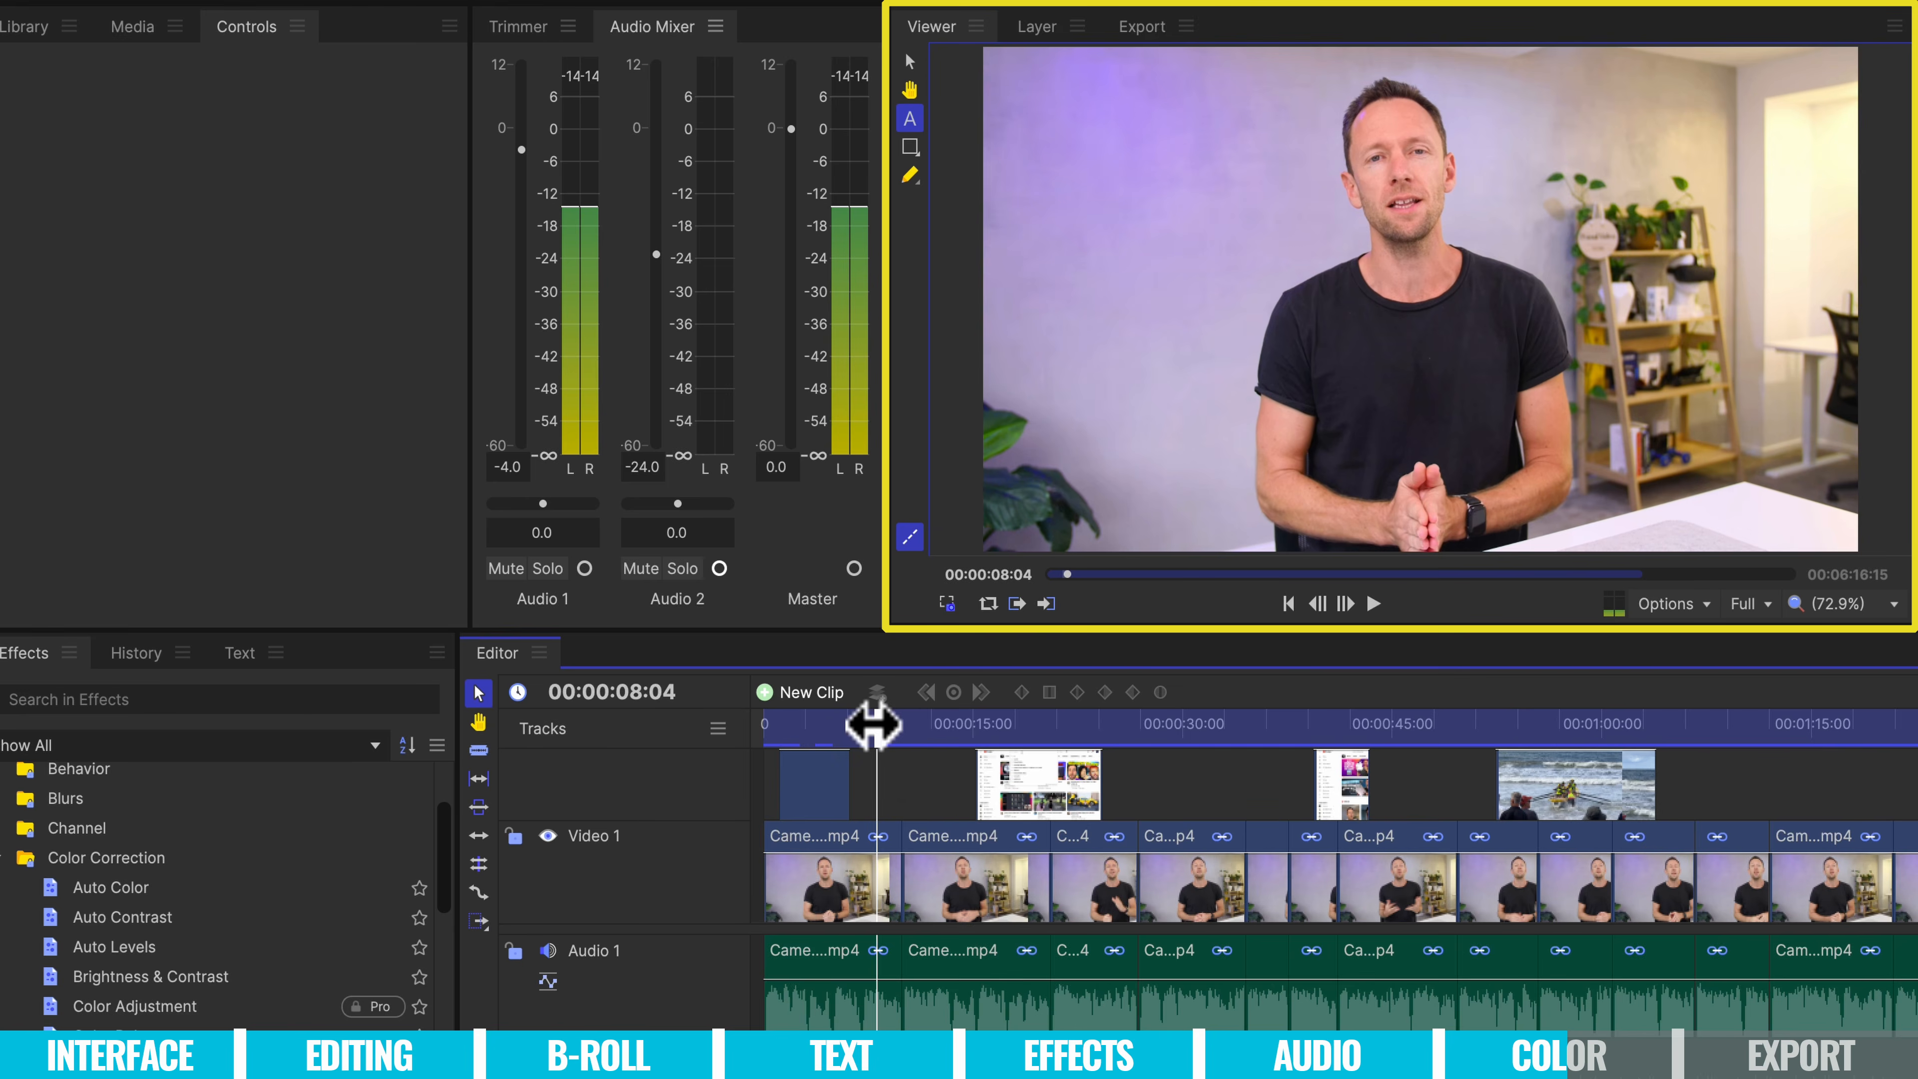
left_click(929, 731)
mouse_move(885, 735)
left_mouse_down()
mouse_move(942, 737)
mouse_move(856, 746)
left_mouse_up()
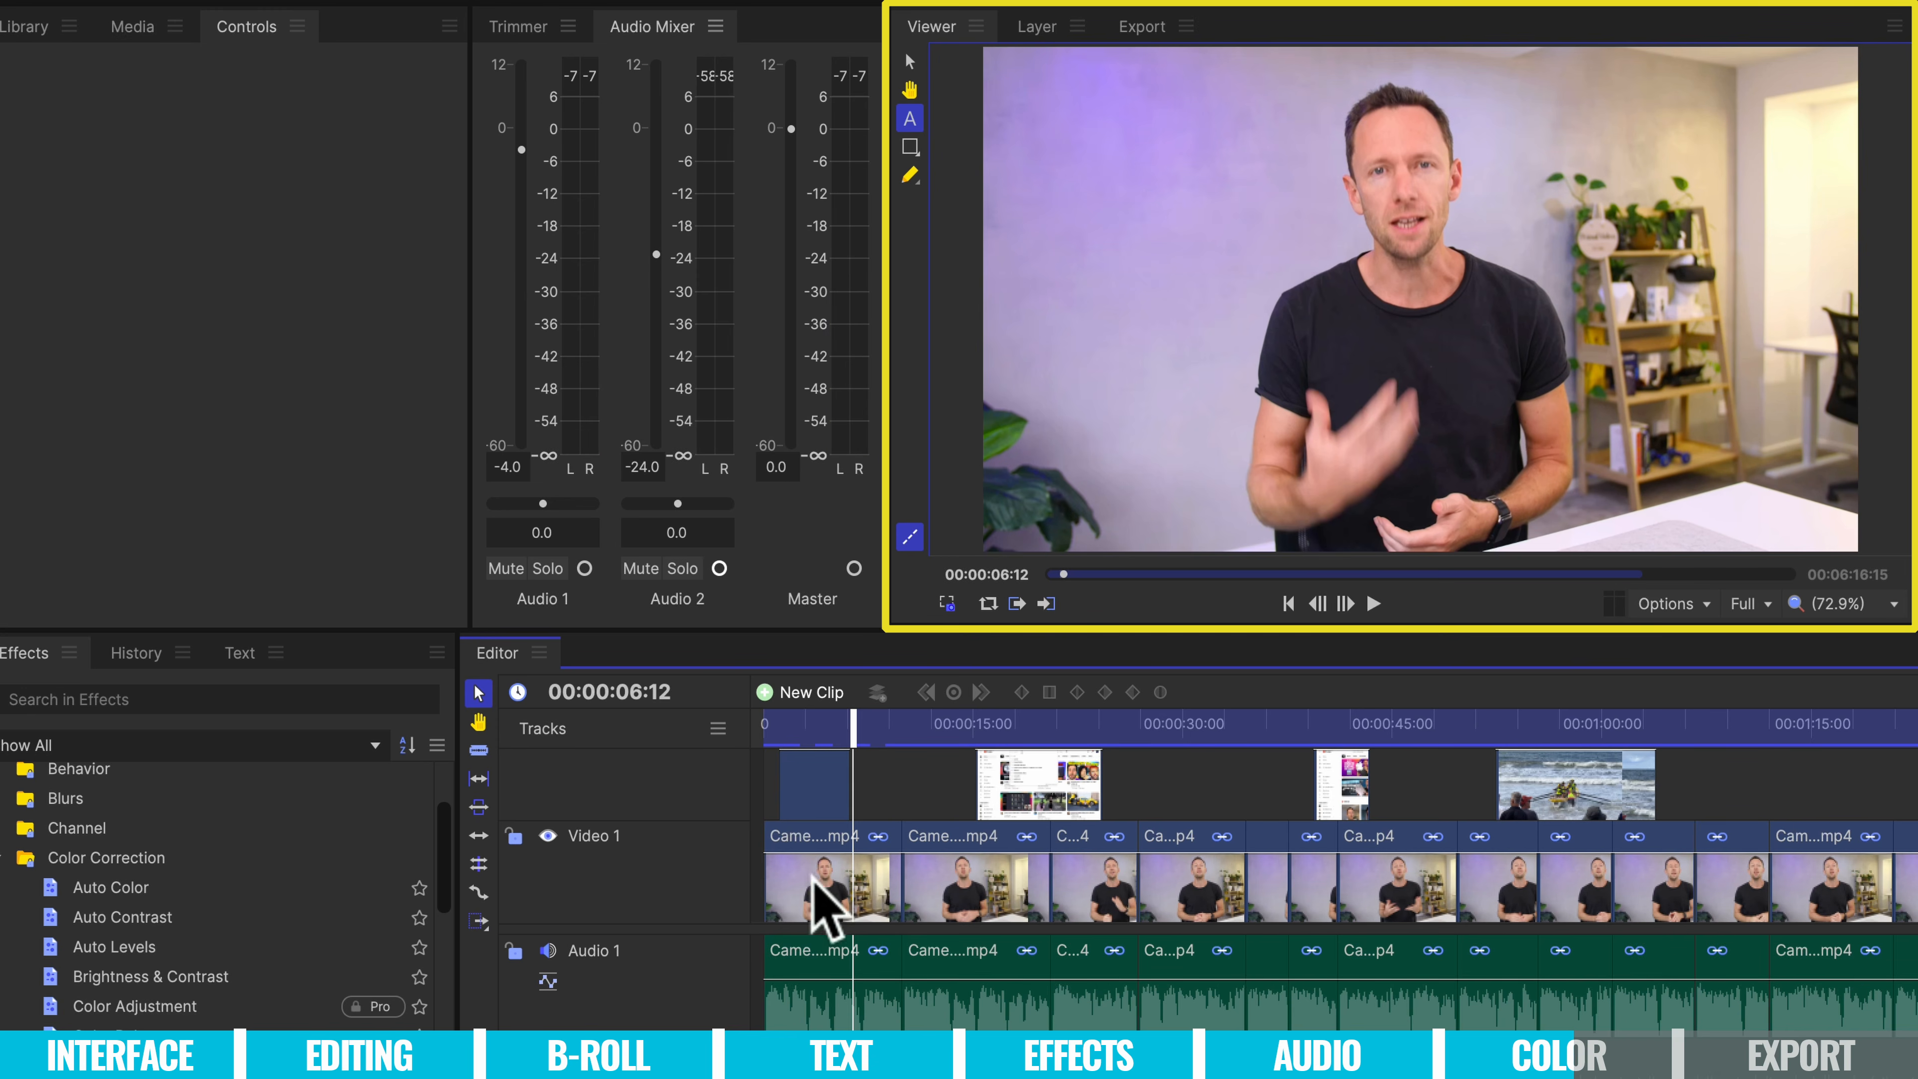
Copy the first clip's Brightness & Contrast, Color Temperature and Hue, Saturation & Lightness effects onto all remaining Video 1 clips.
left_click(864, 868)
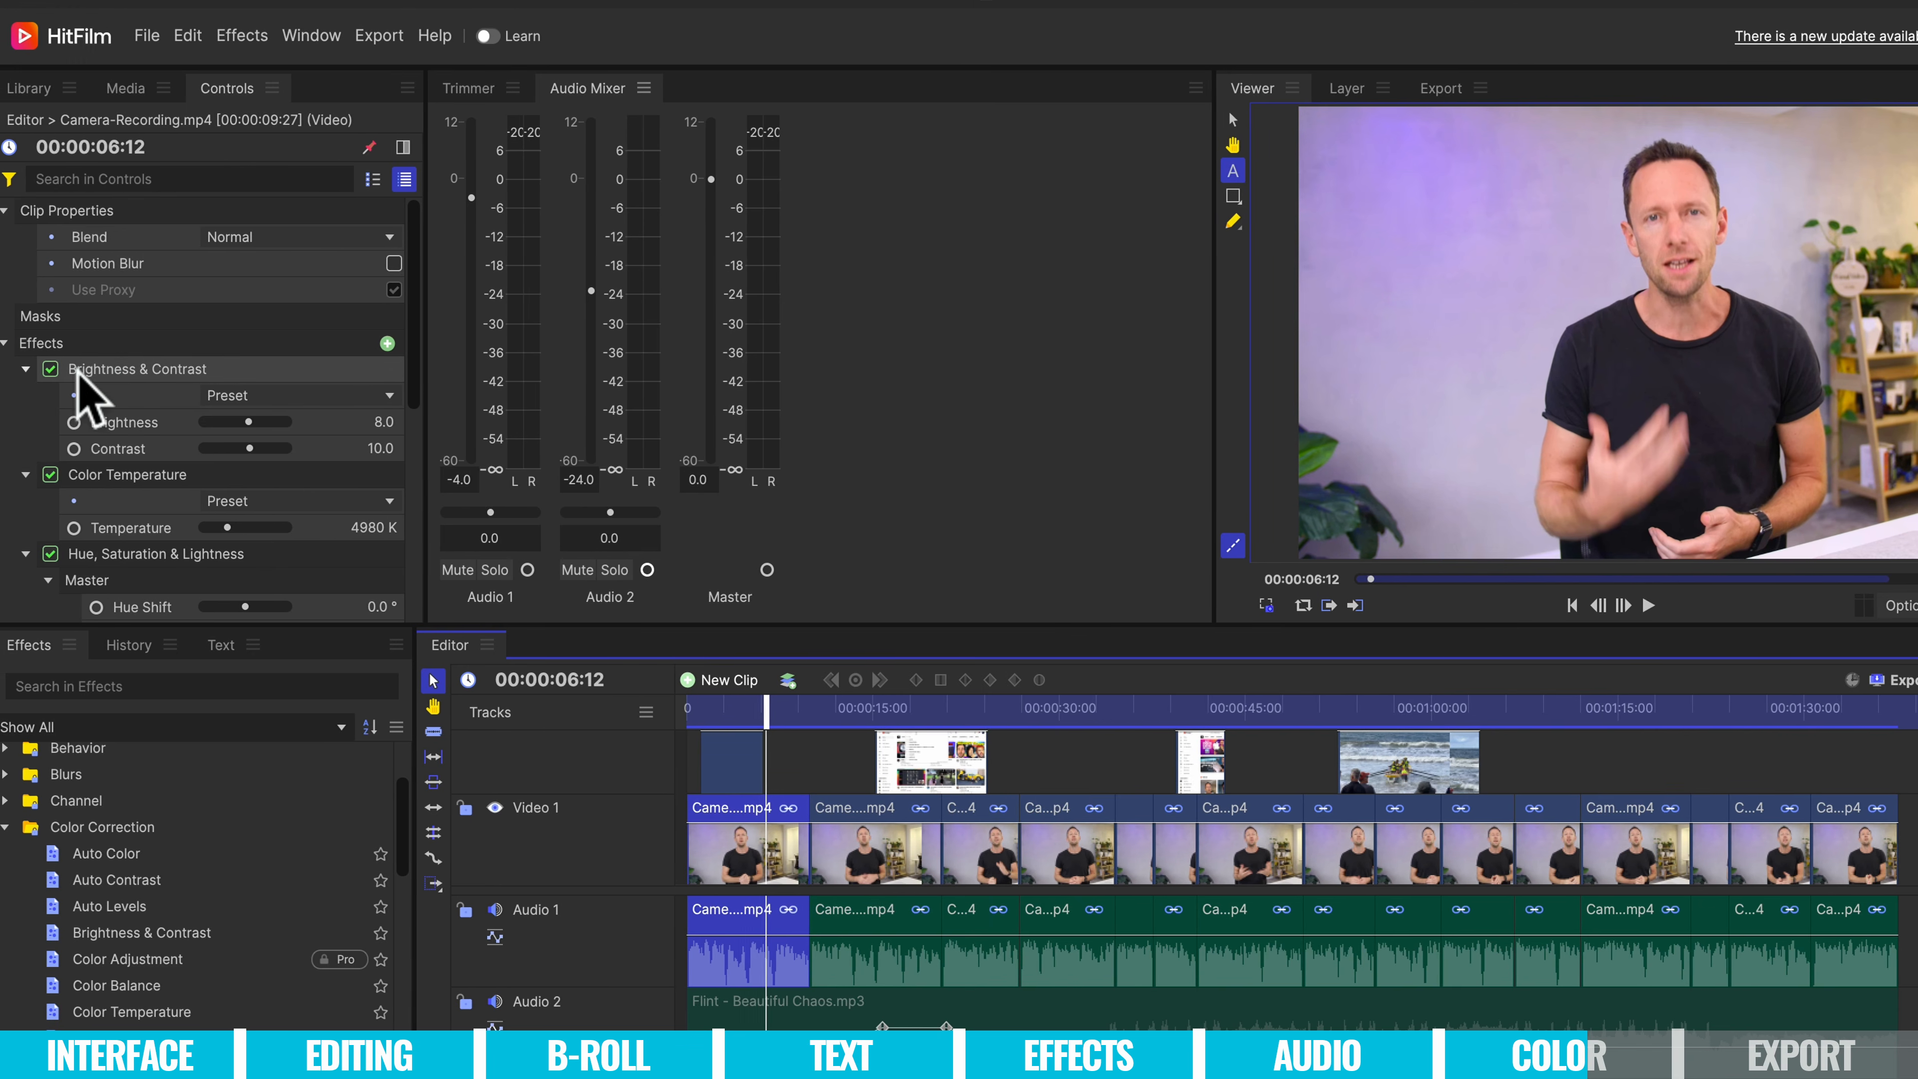
left_click(151, 371)
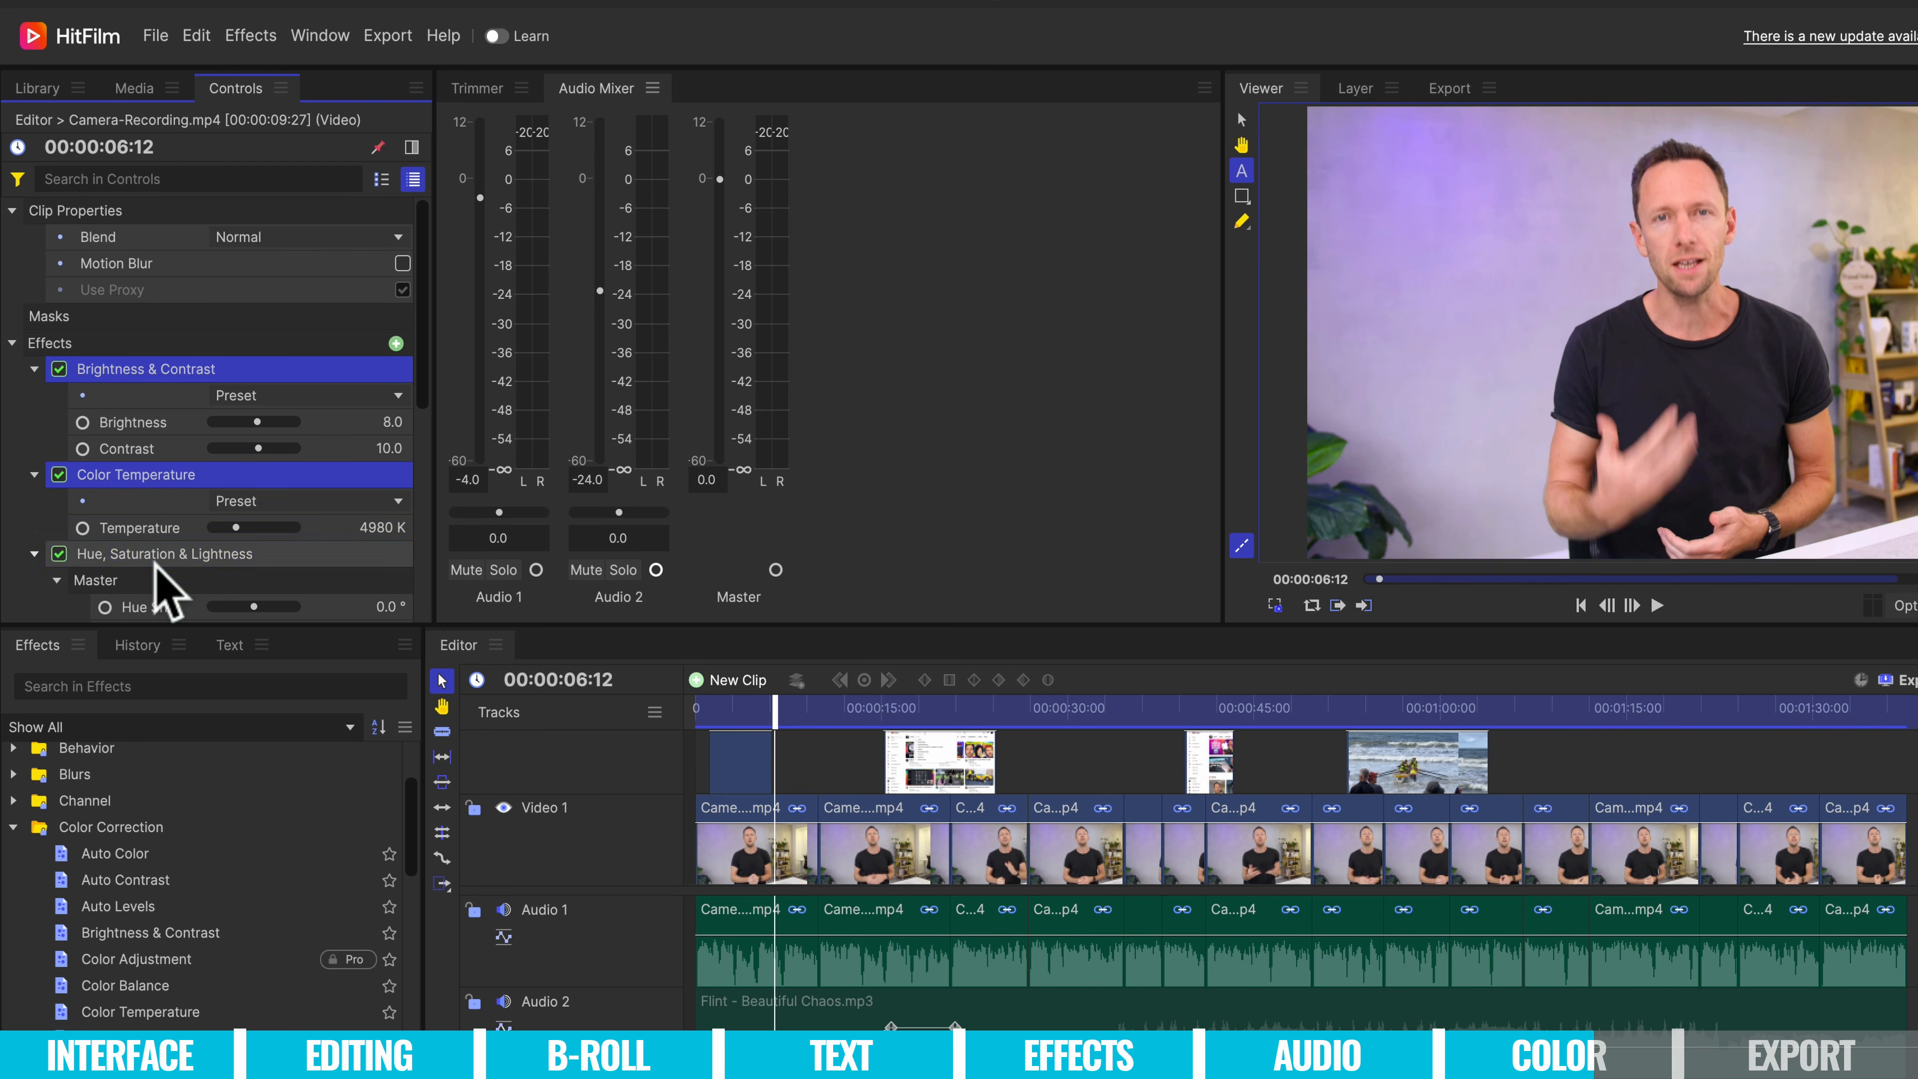
right_click(174, 370)
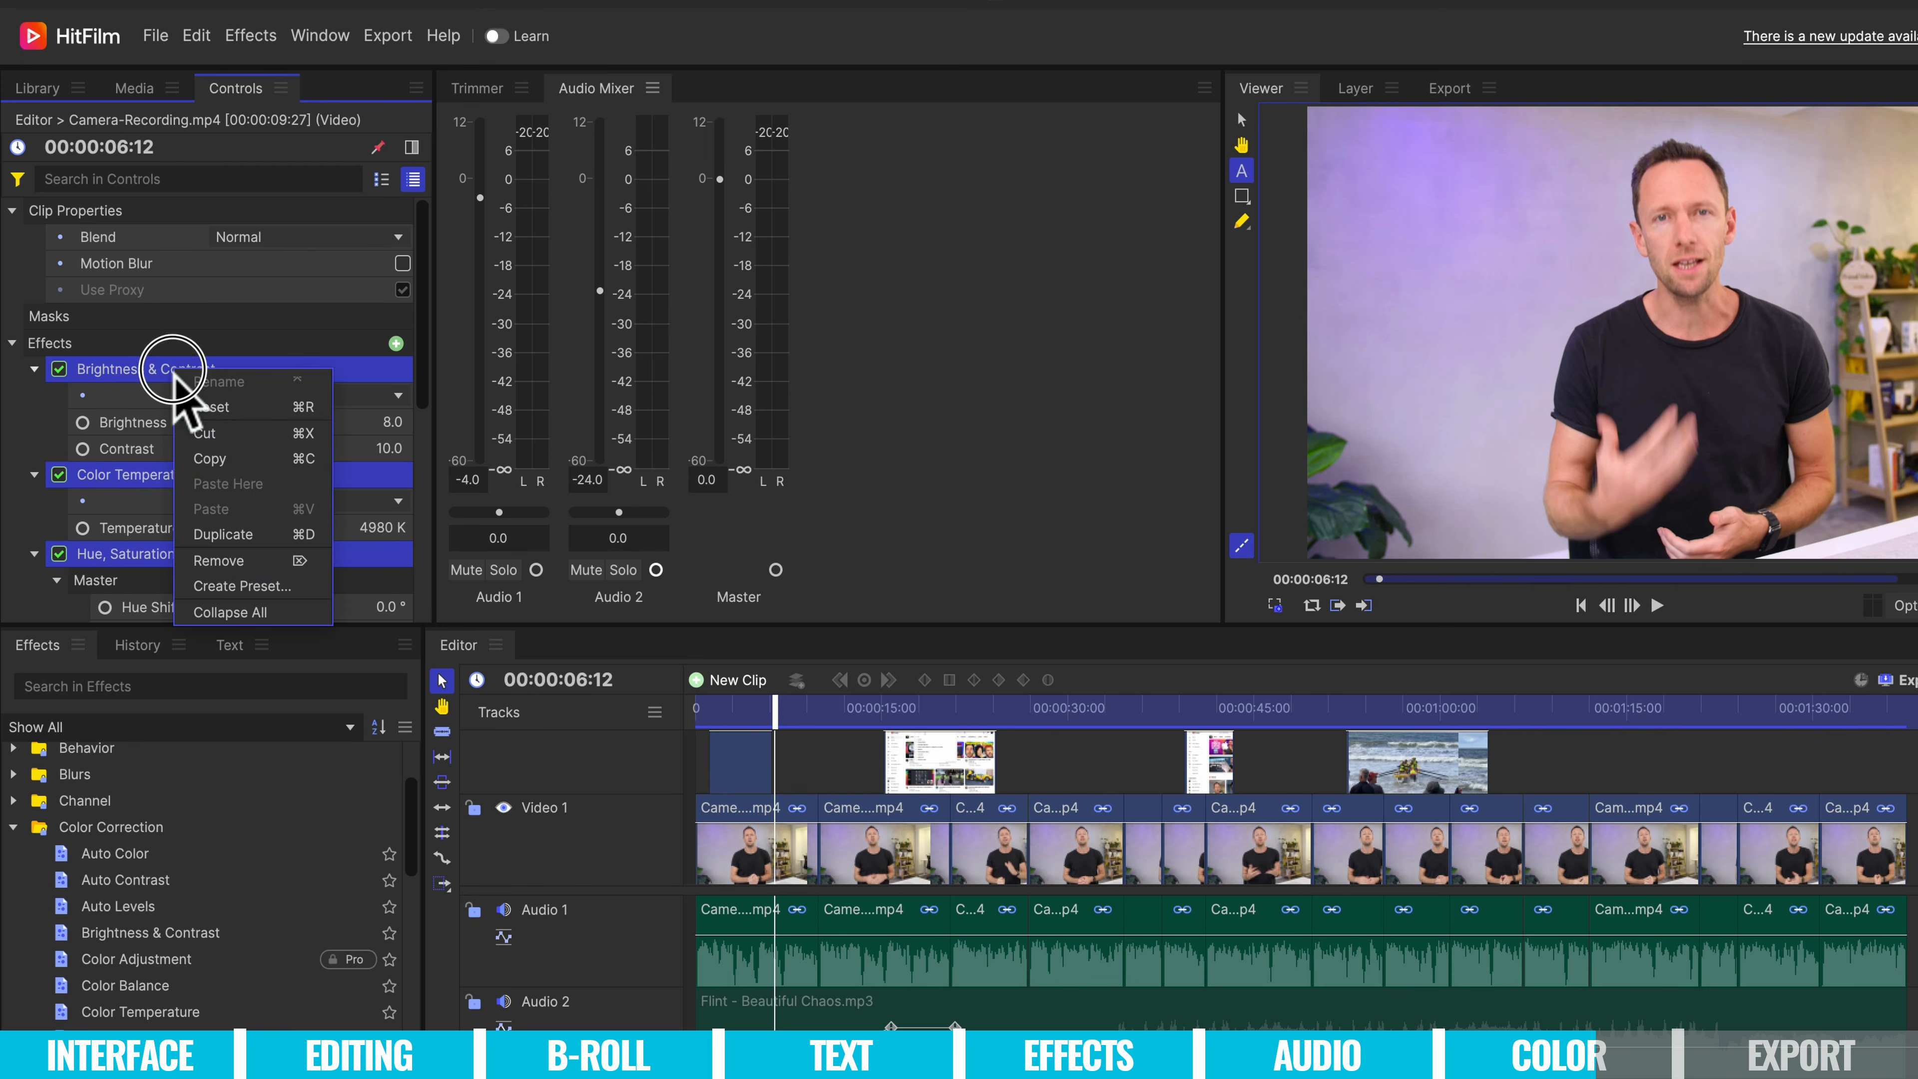
left_click(205, 454)
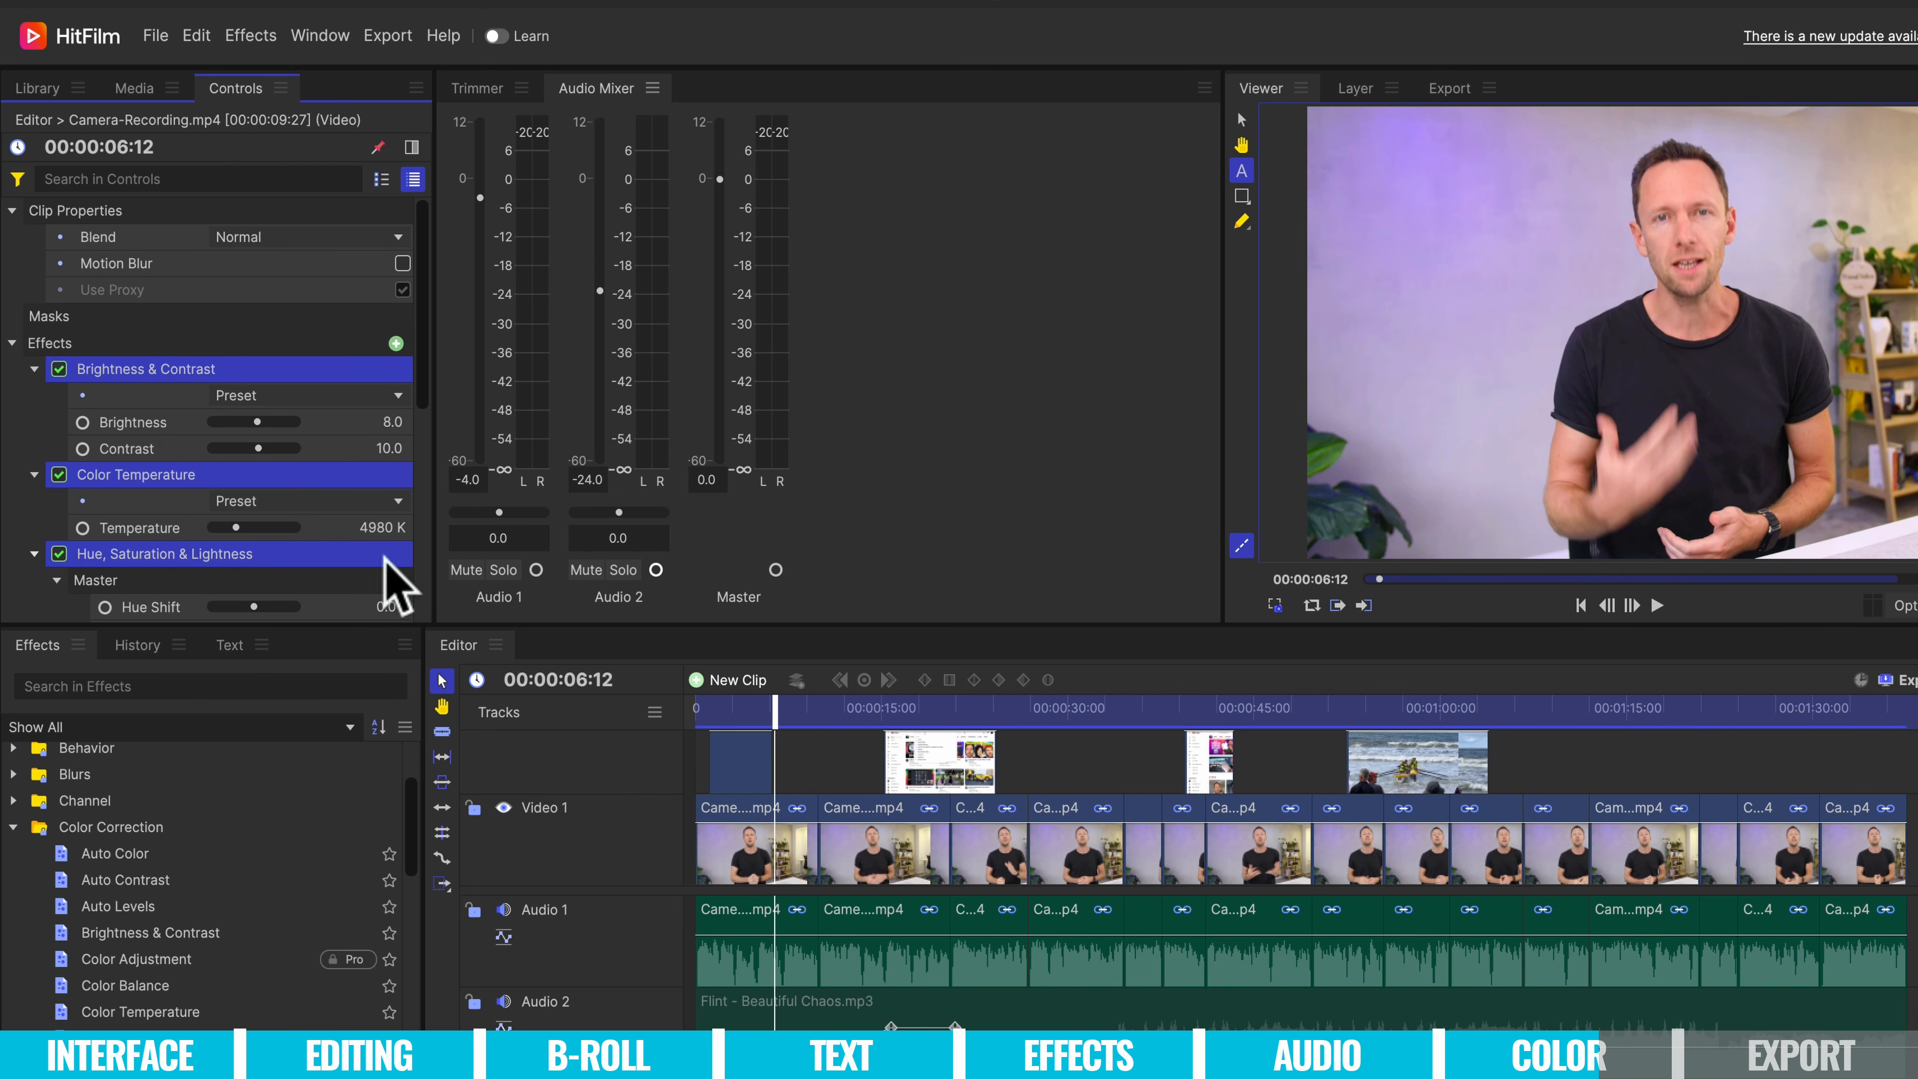
left_click_drag(1916, 833, 683, 837)
left_click(197, 36)
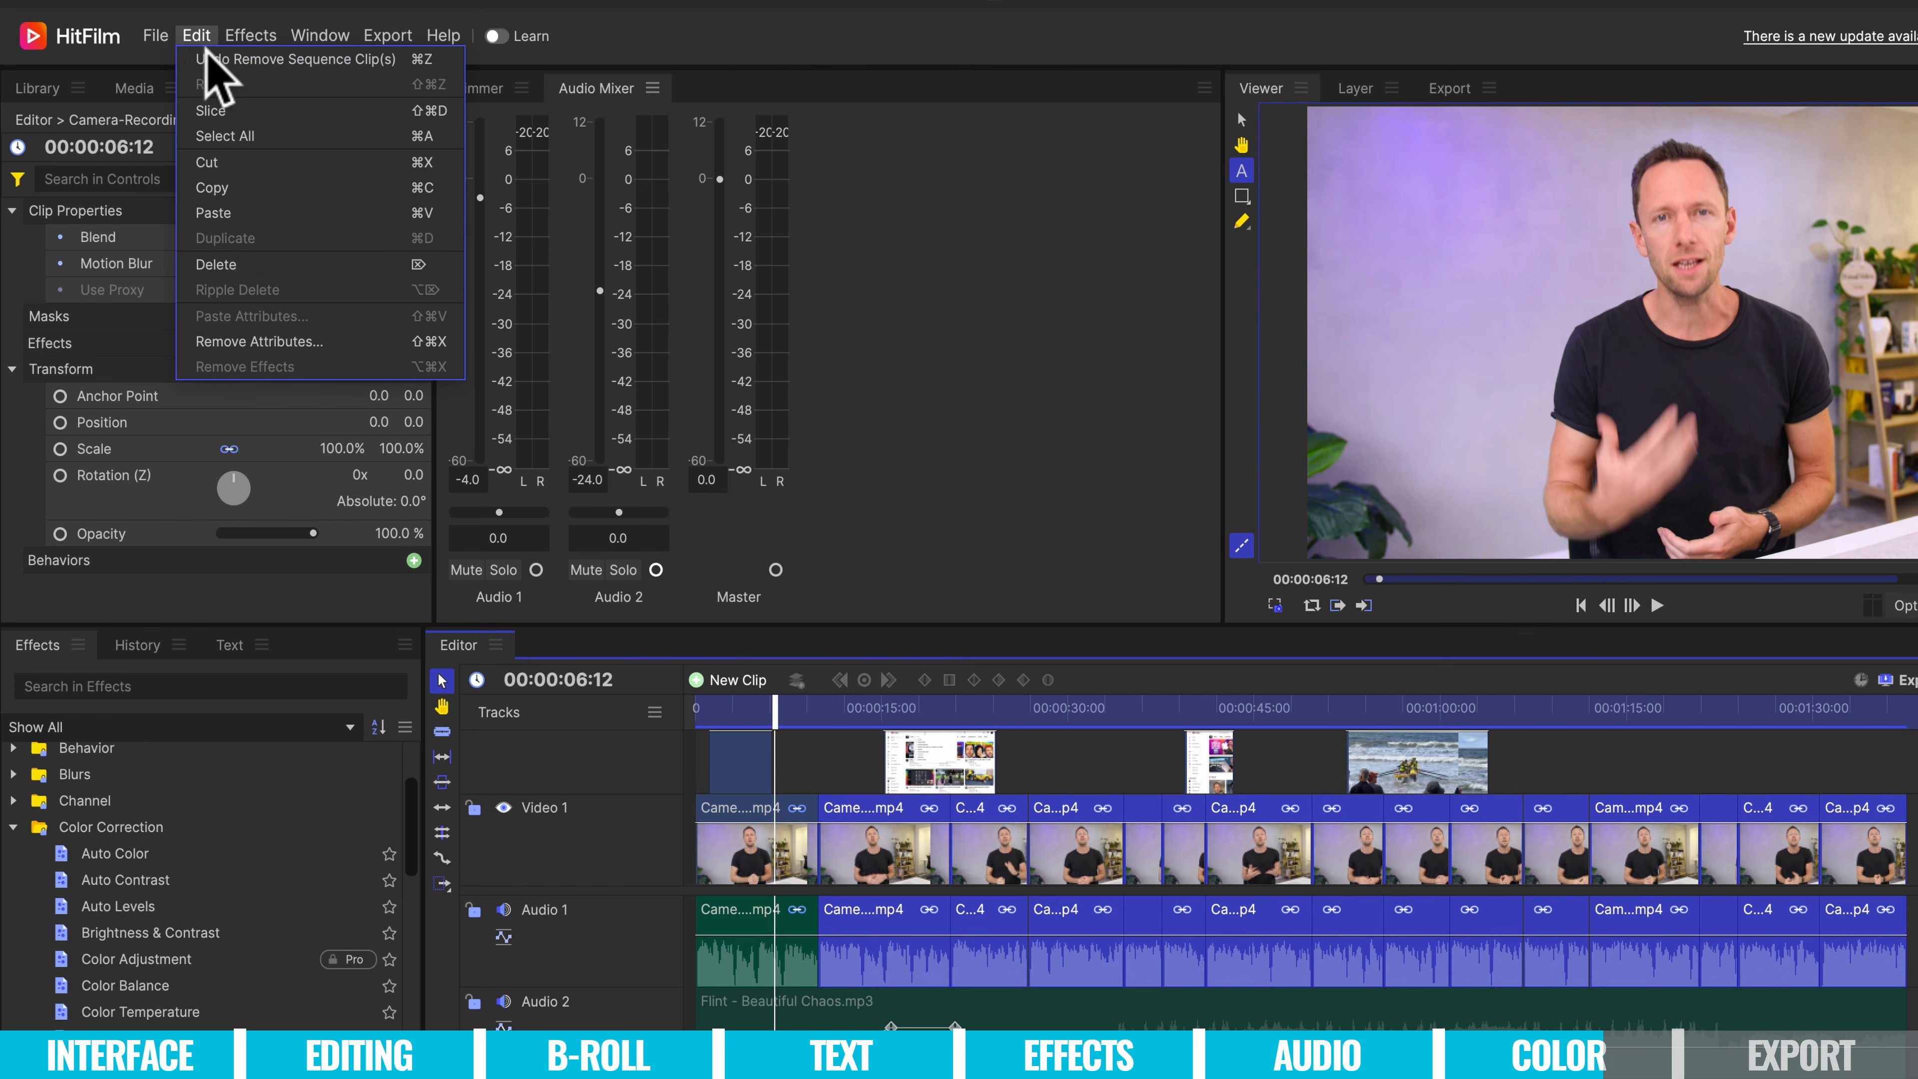
left_click(243, 214)
Scrub through the timeline up to 00:00:35:22 to check the pasted color correction on the other Video 1 clips.
left_click_drag(853, 723, 793, 726)
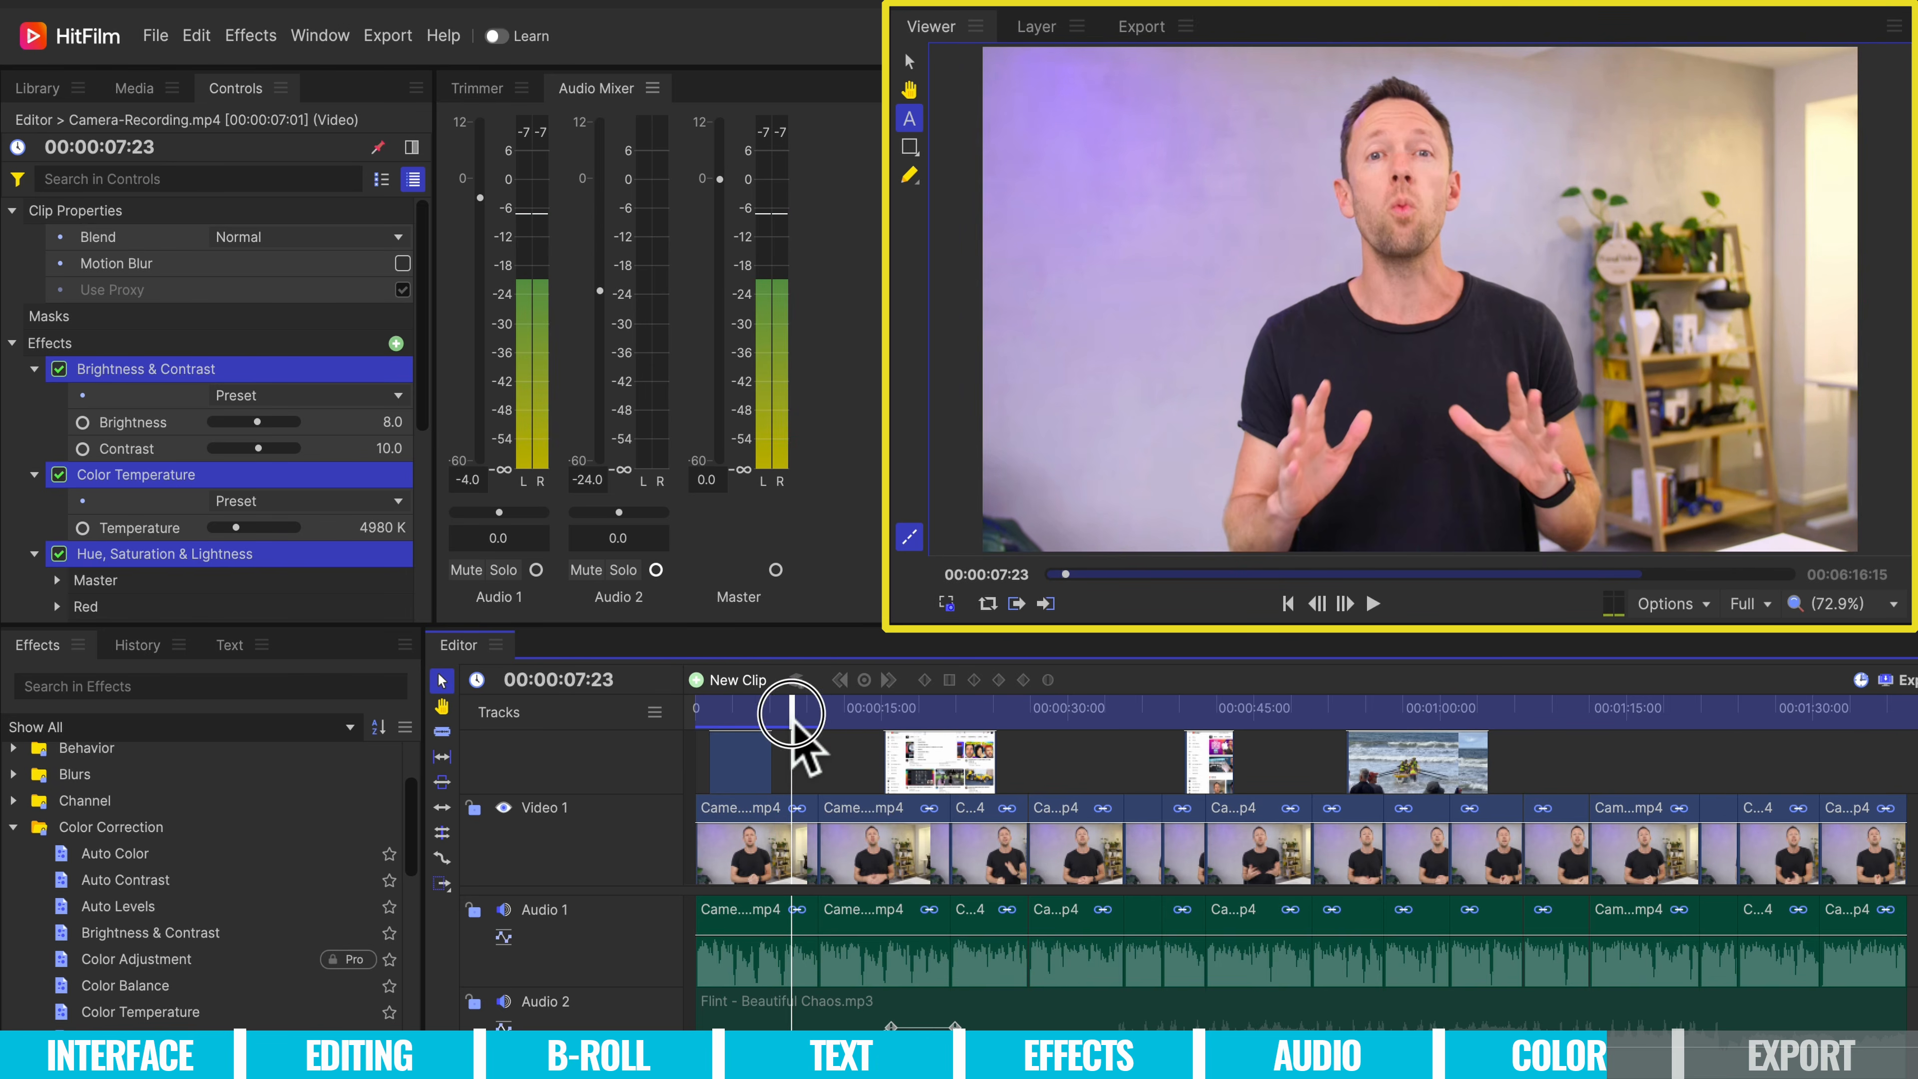
left_click(1010, 719)
left_click(1072, 725)
left_click(1139, 719)
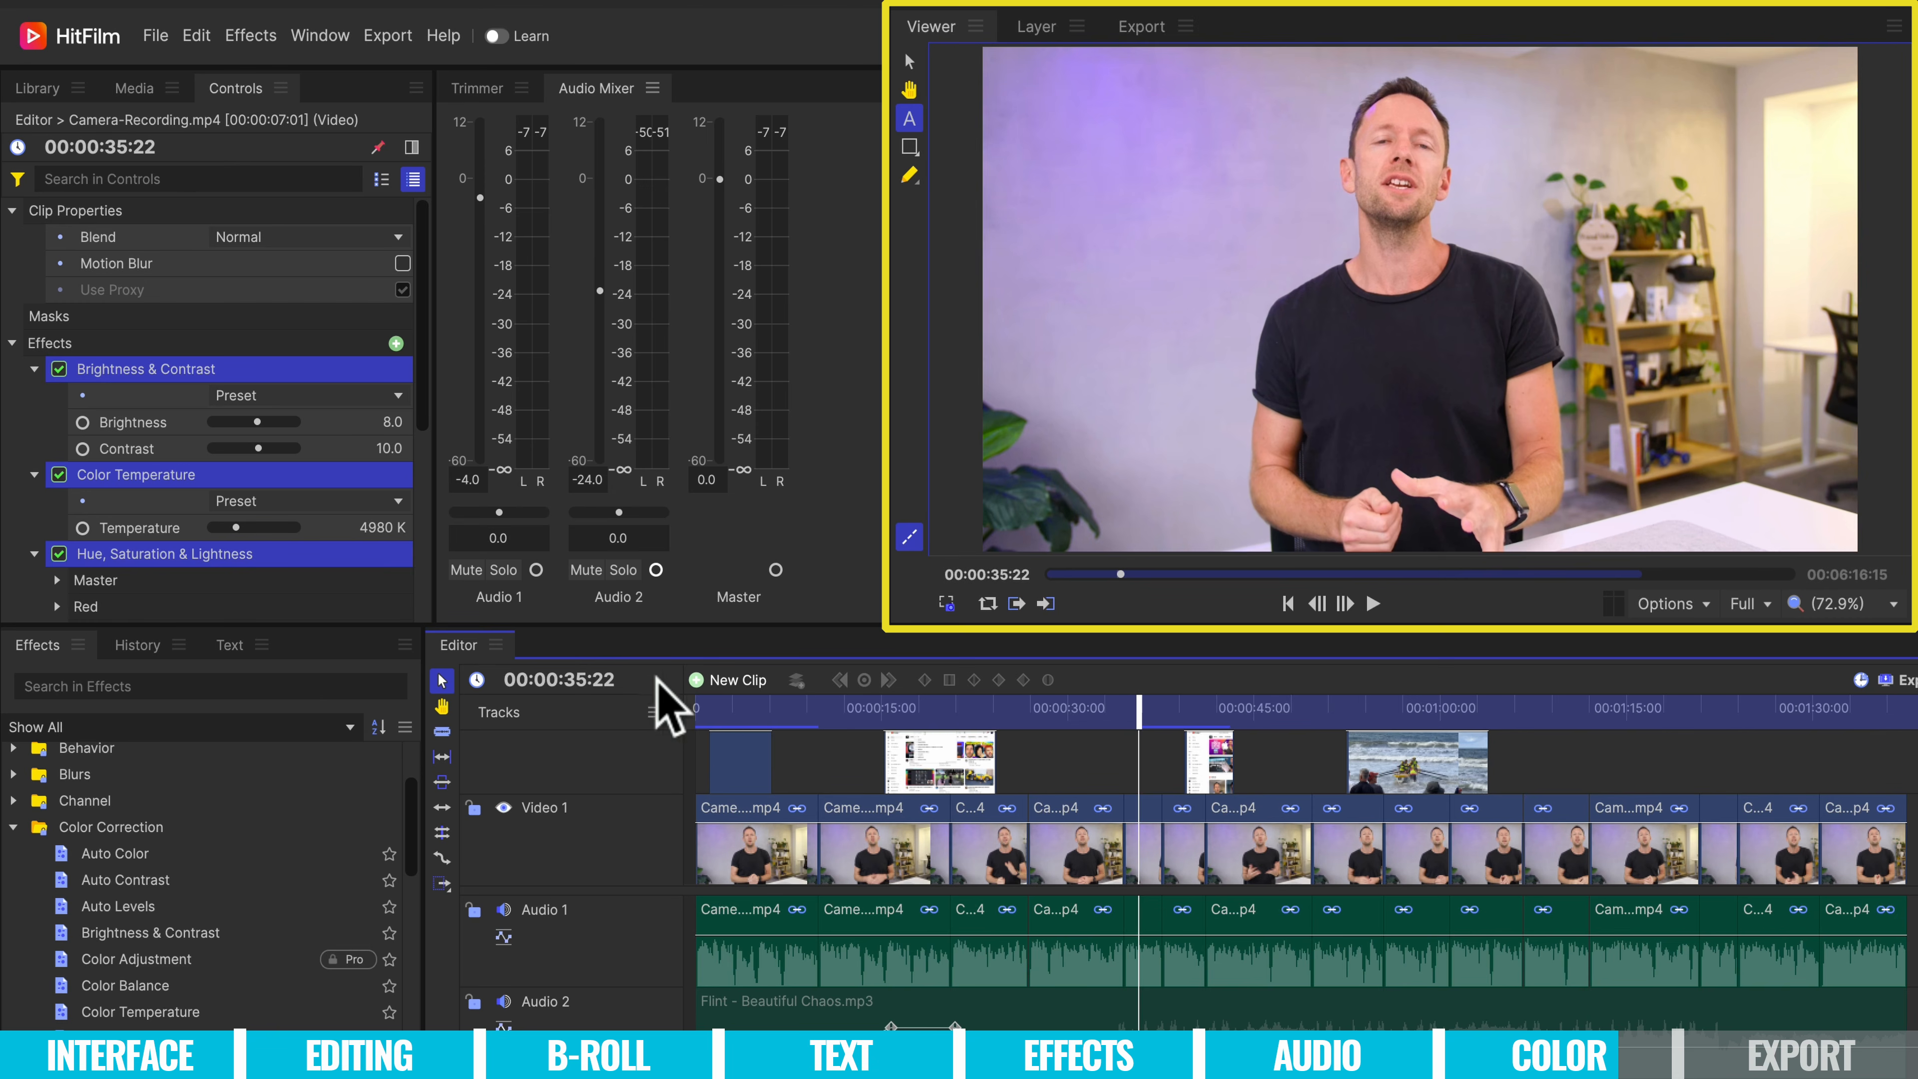
Add a Grade clip on Video 3 and position and stretch it to extend past both ends of the first B-roll clip.
left_click(721, 683)
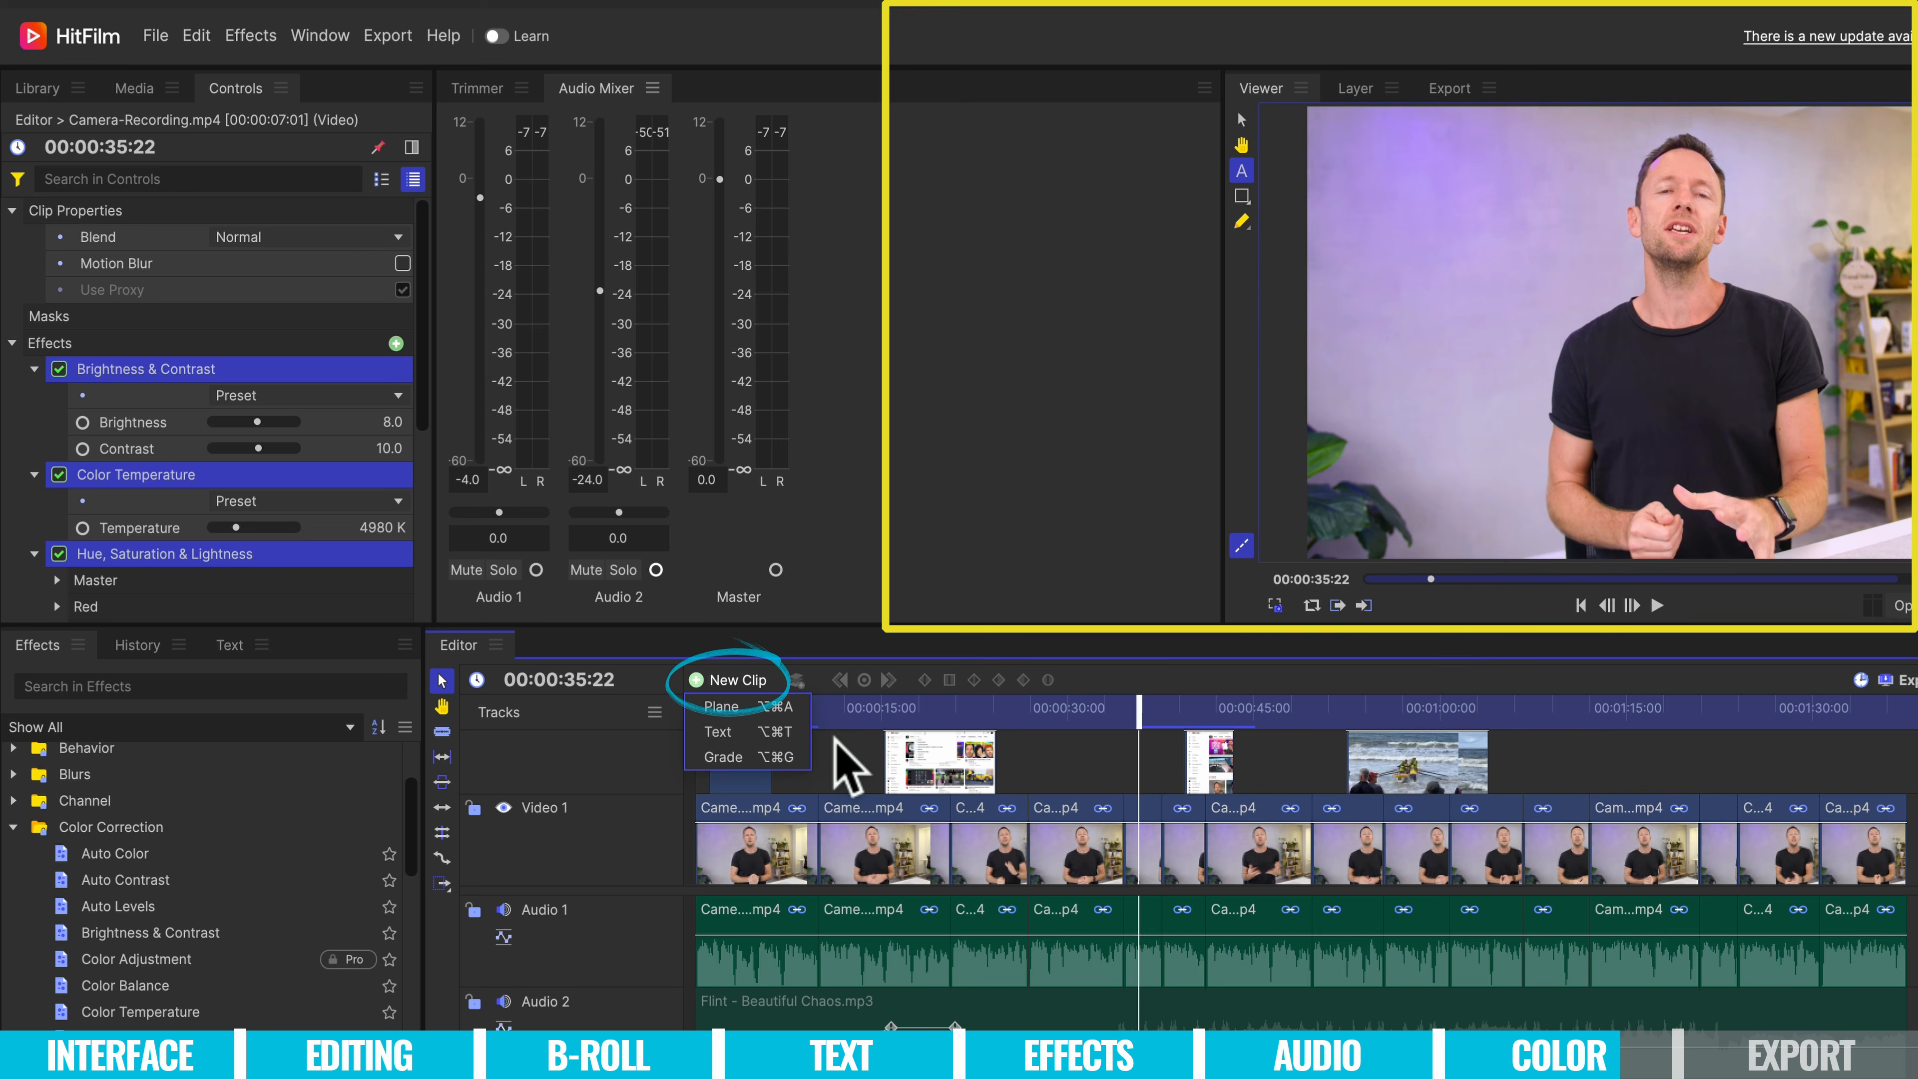
left_click(782, 763)
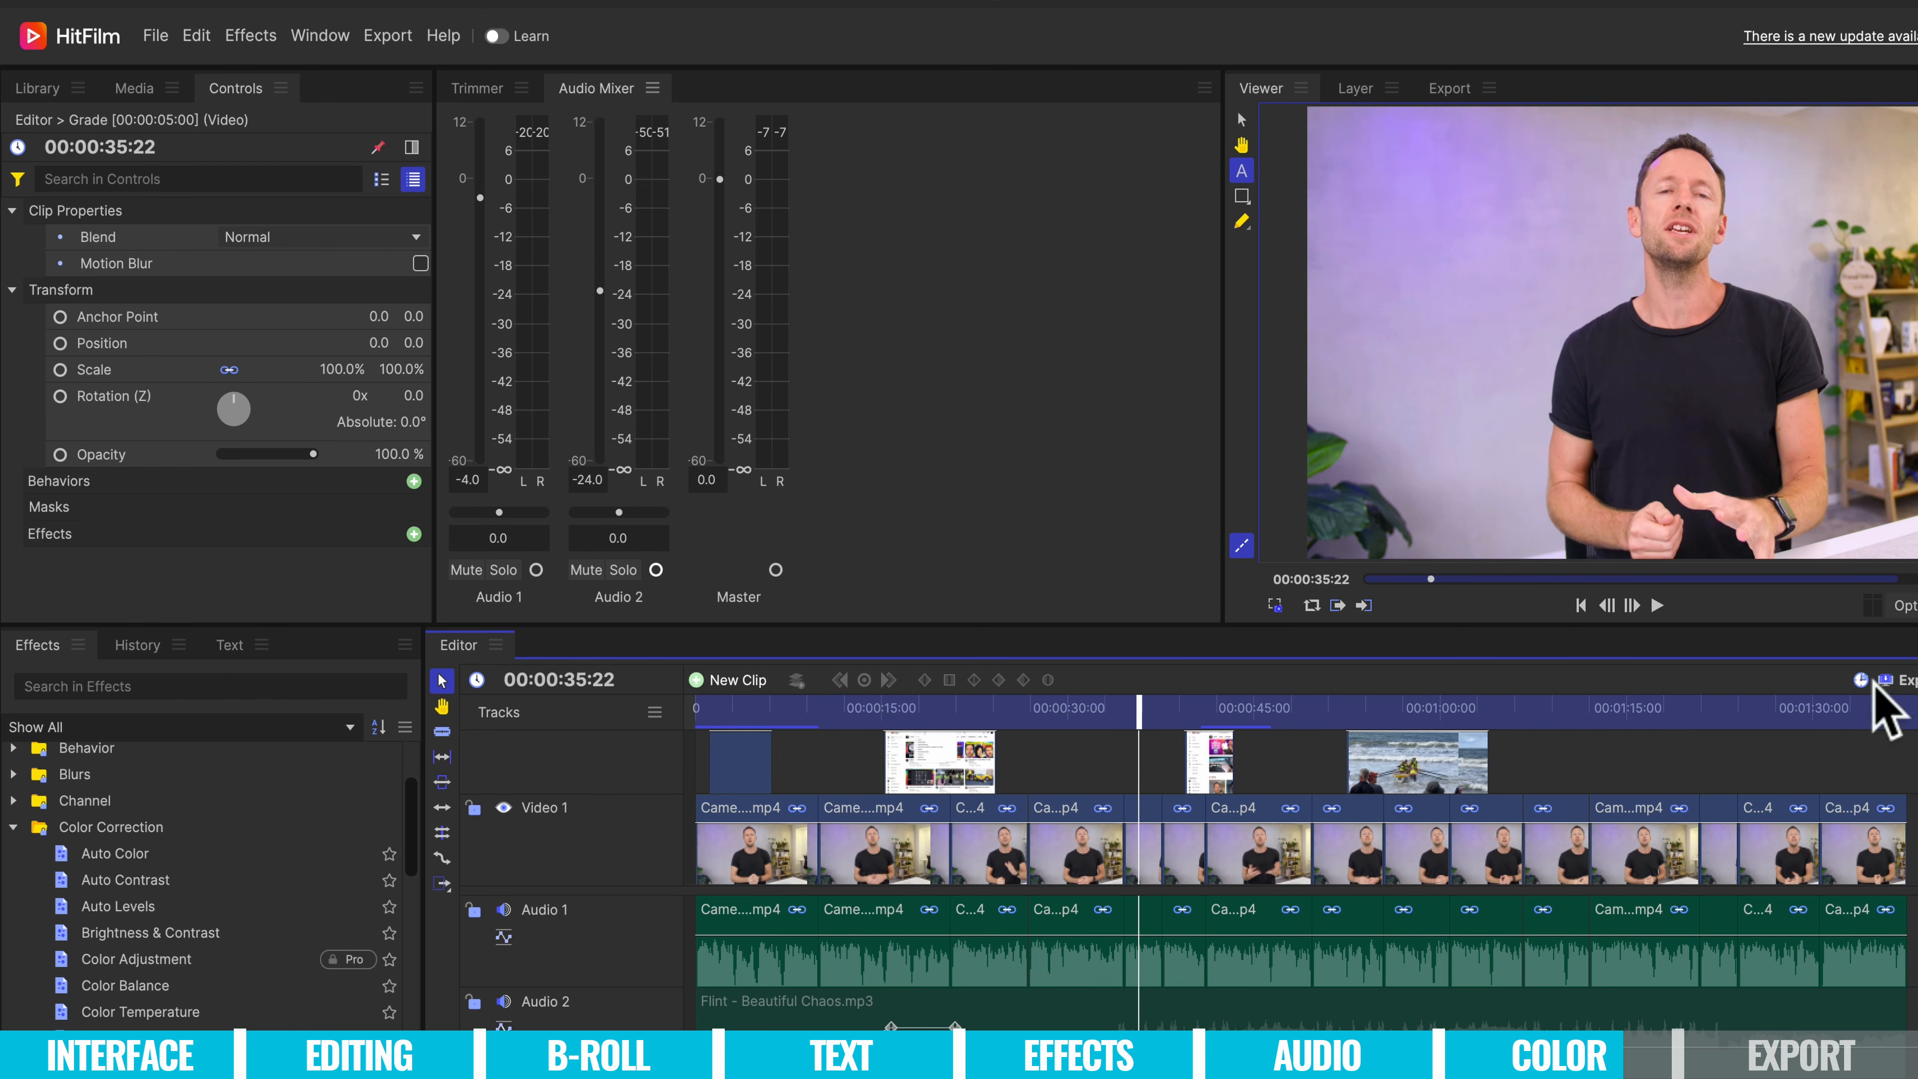
scroll(1152, 789, "up", 3)
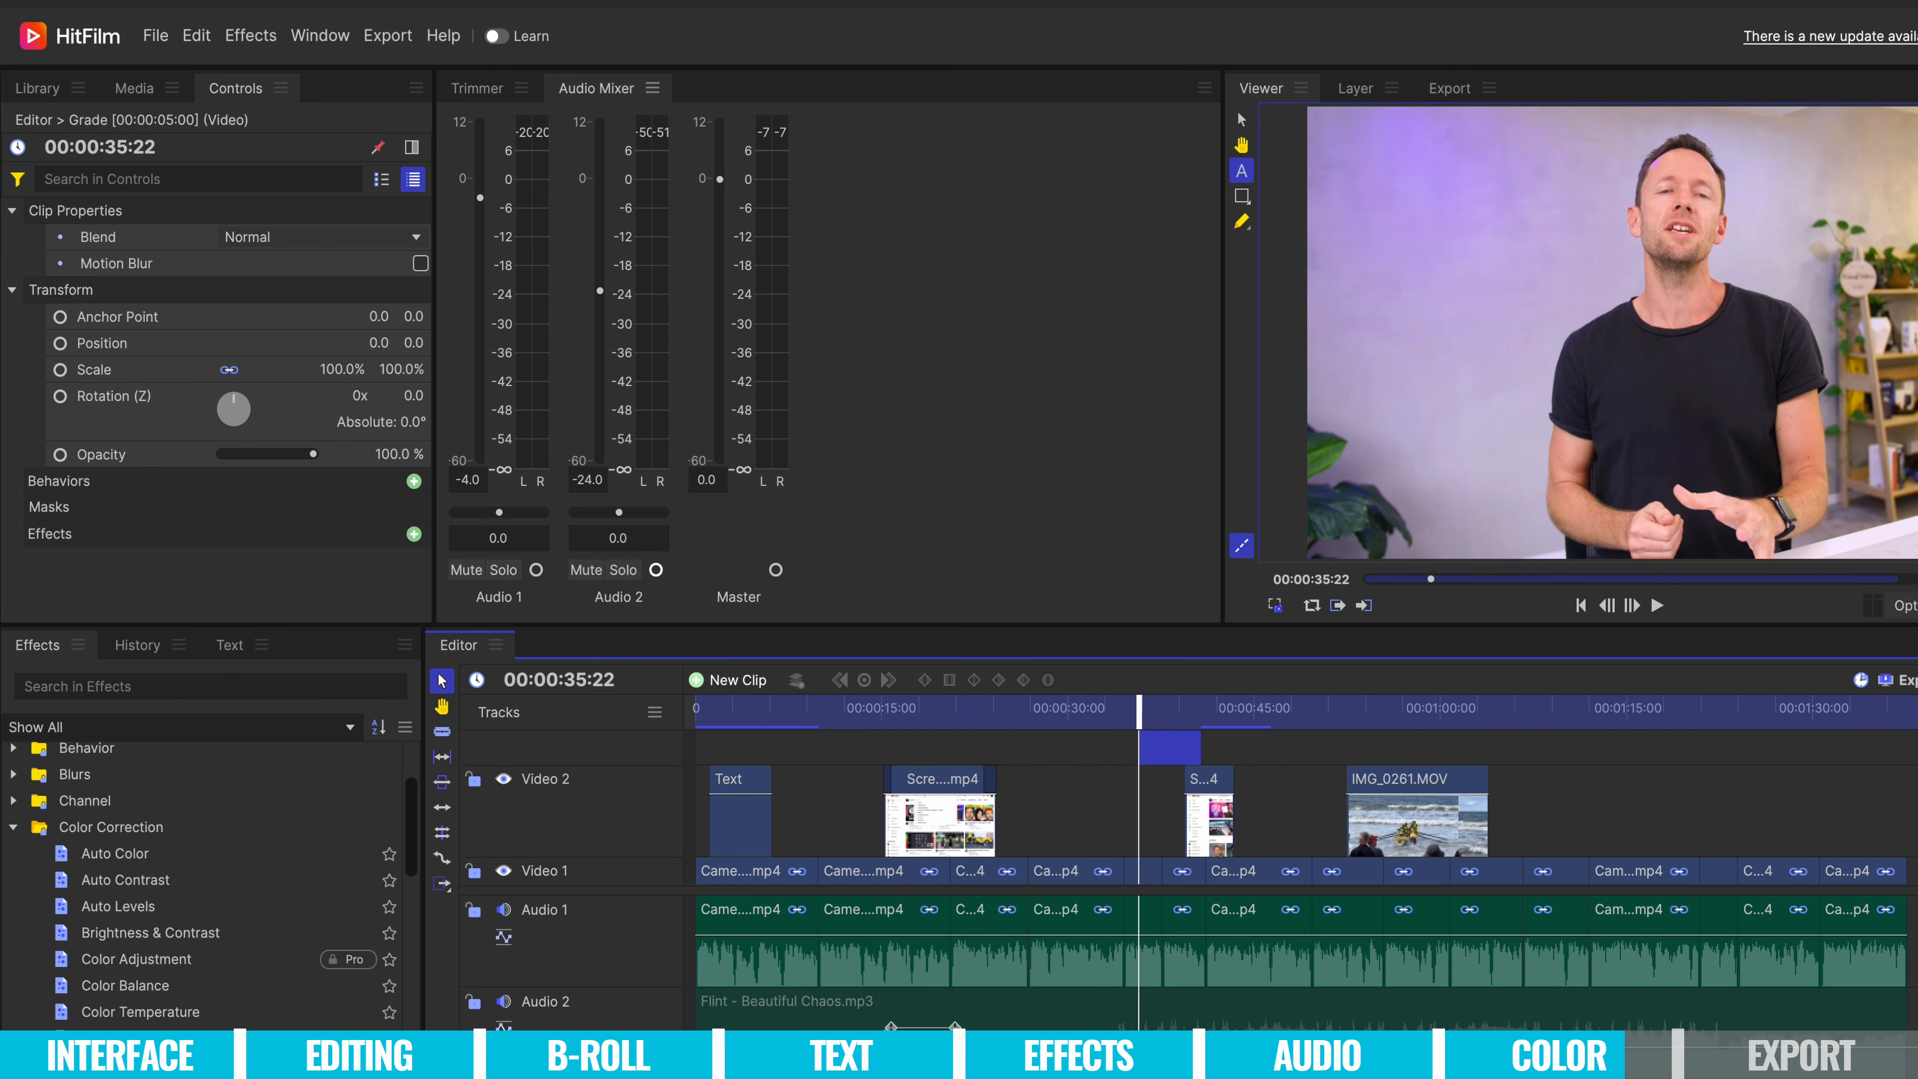
left_click_drag(1167, 793, 1056, 797)
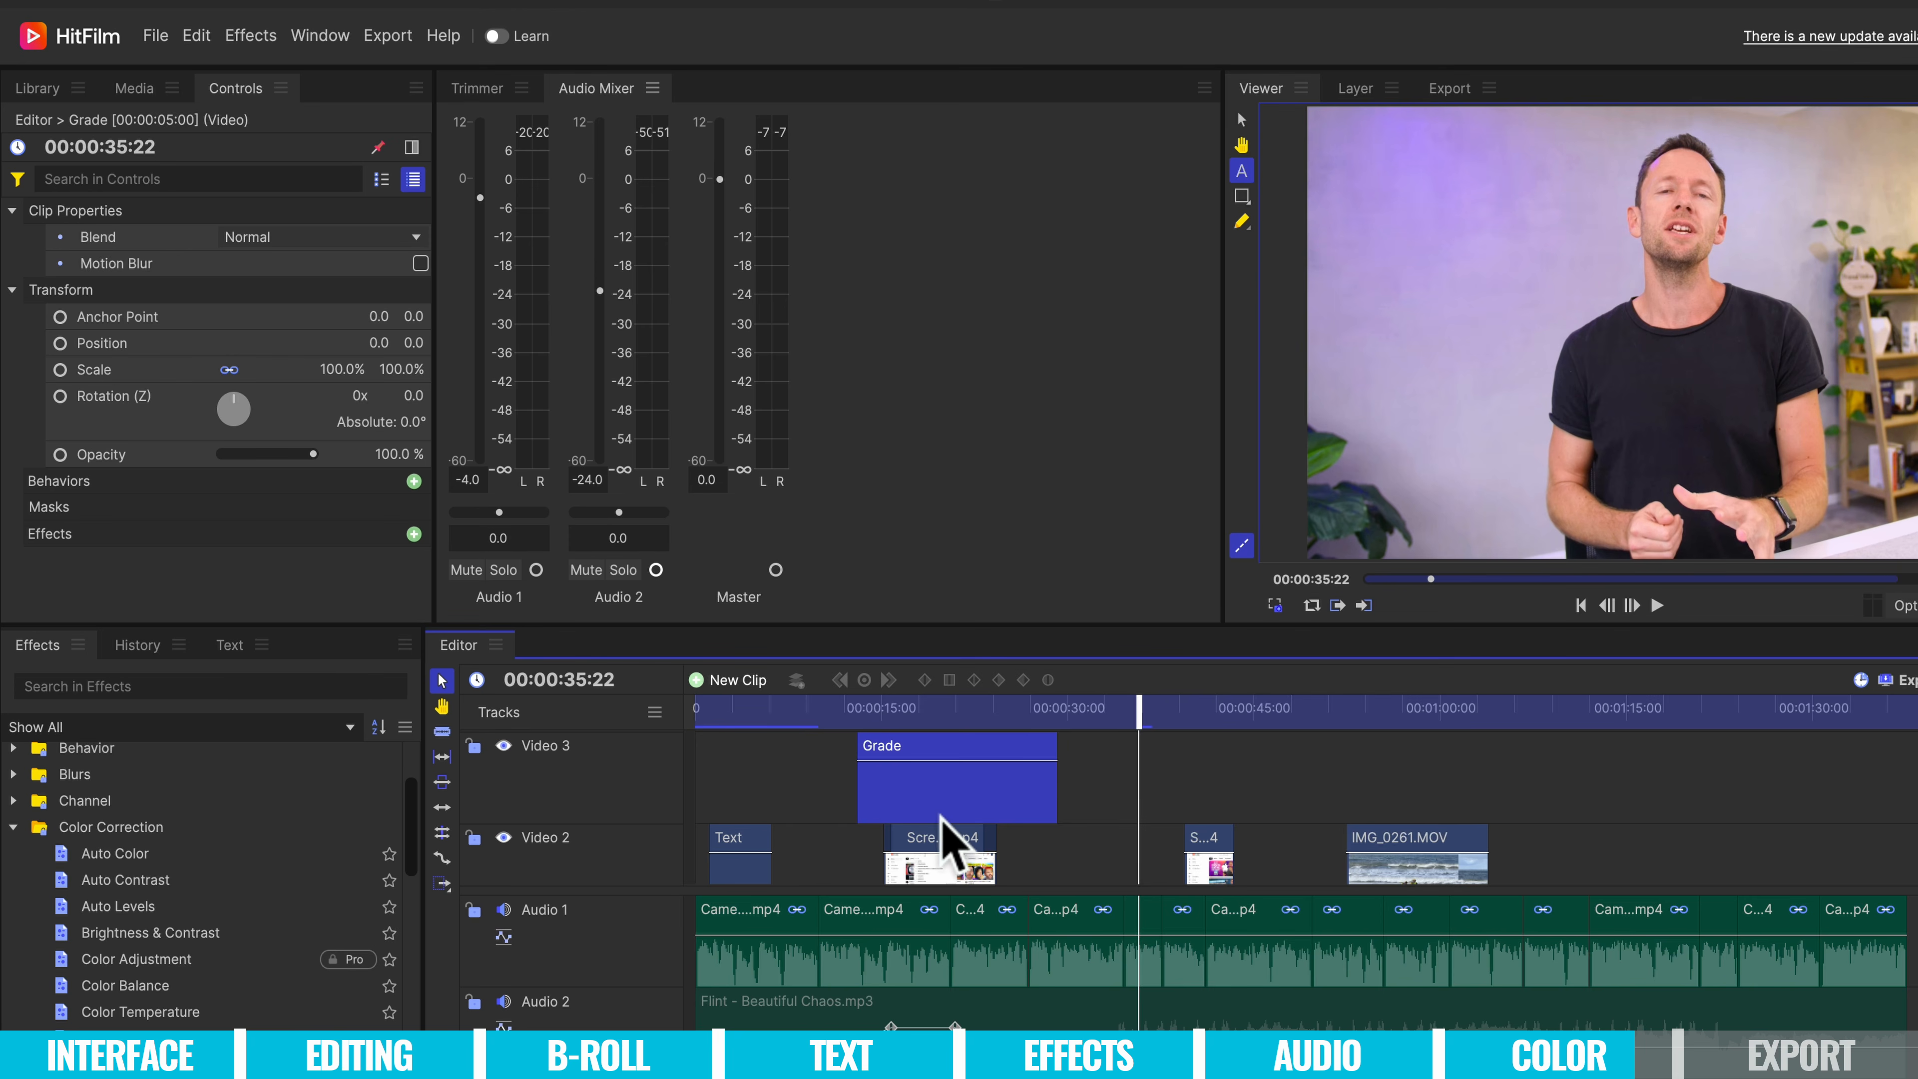
Select the first Camera-Recording.mp4 clip on Video 1 to show its color correction effects.
scroll(988, 790, "down", 3)
scroll(979, 775, "down", 1)
left_click(726, 837)
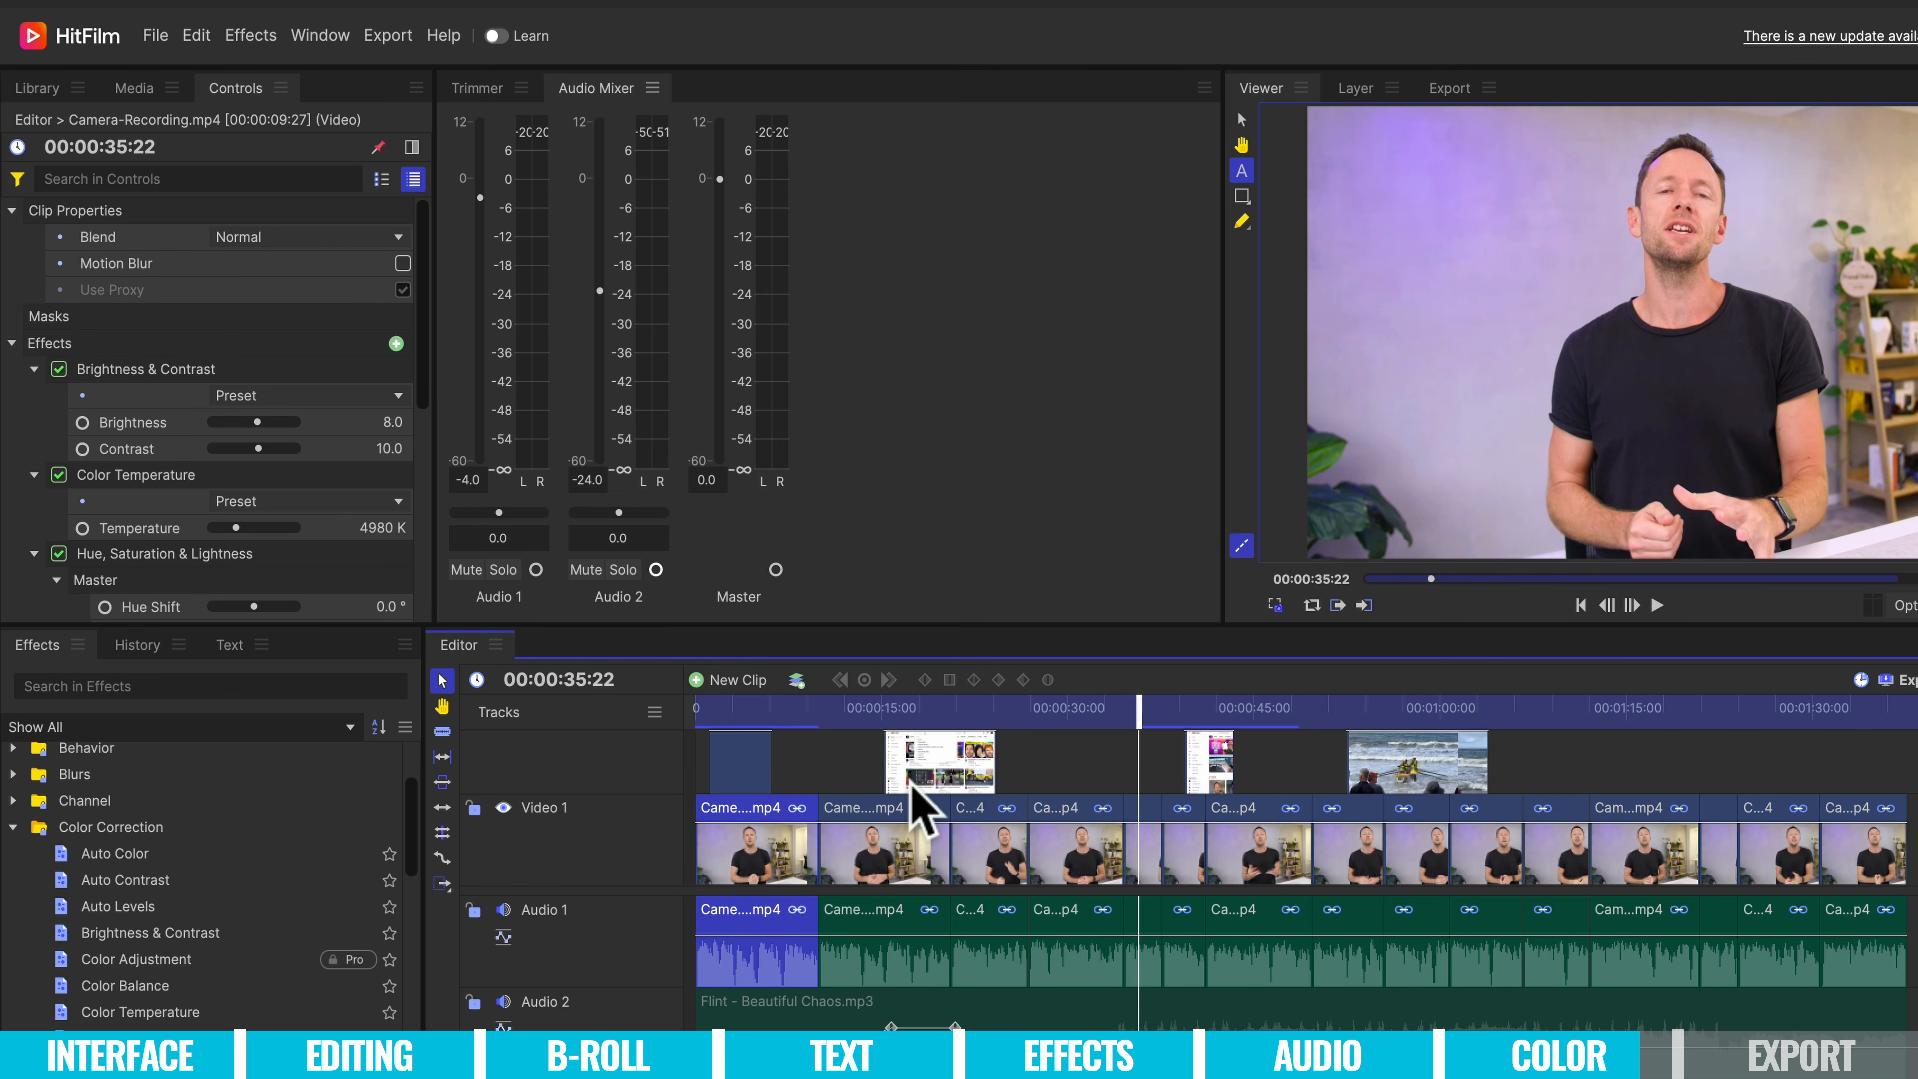
scroll(908, 782, "up", 1)
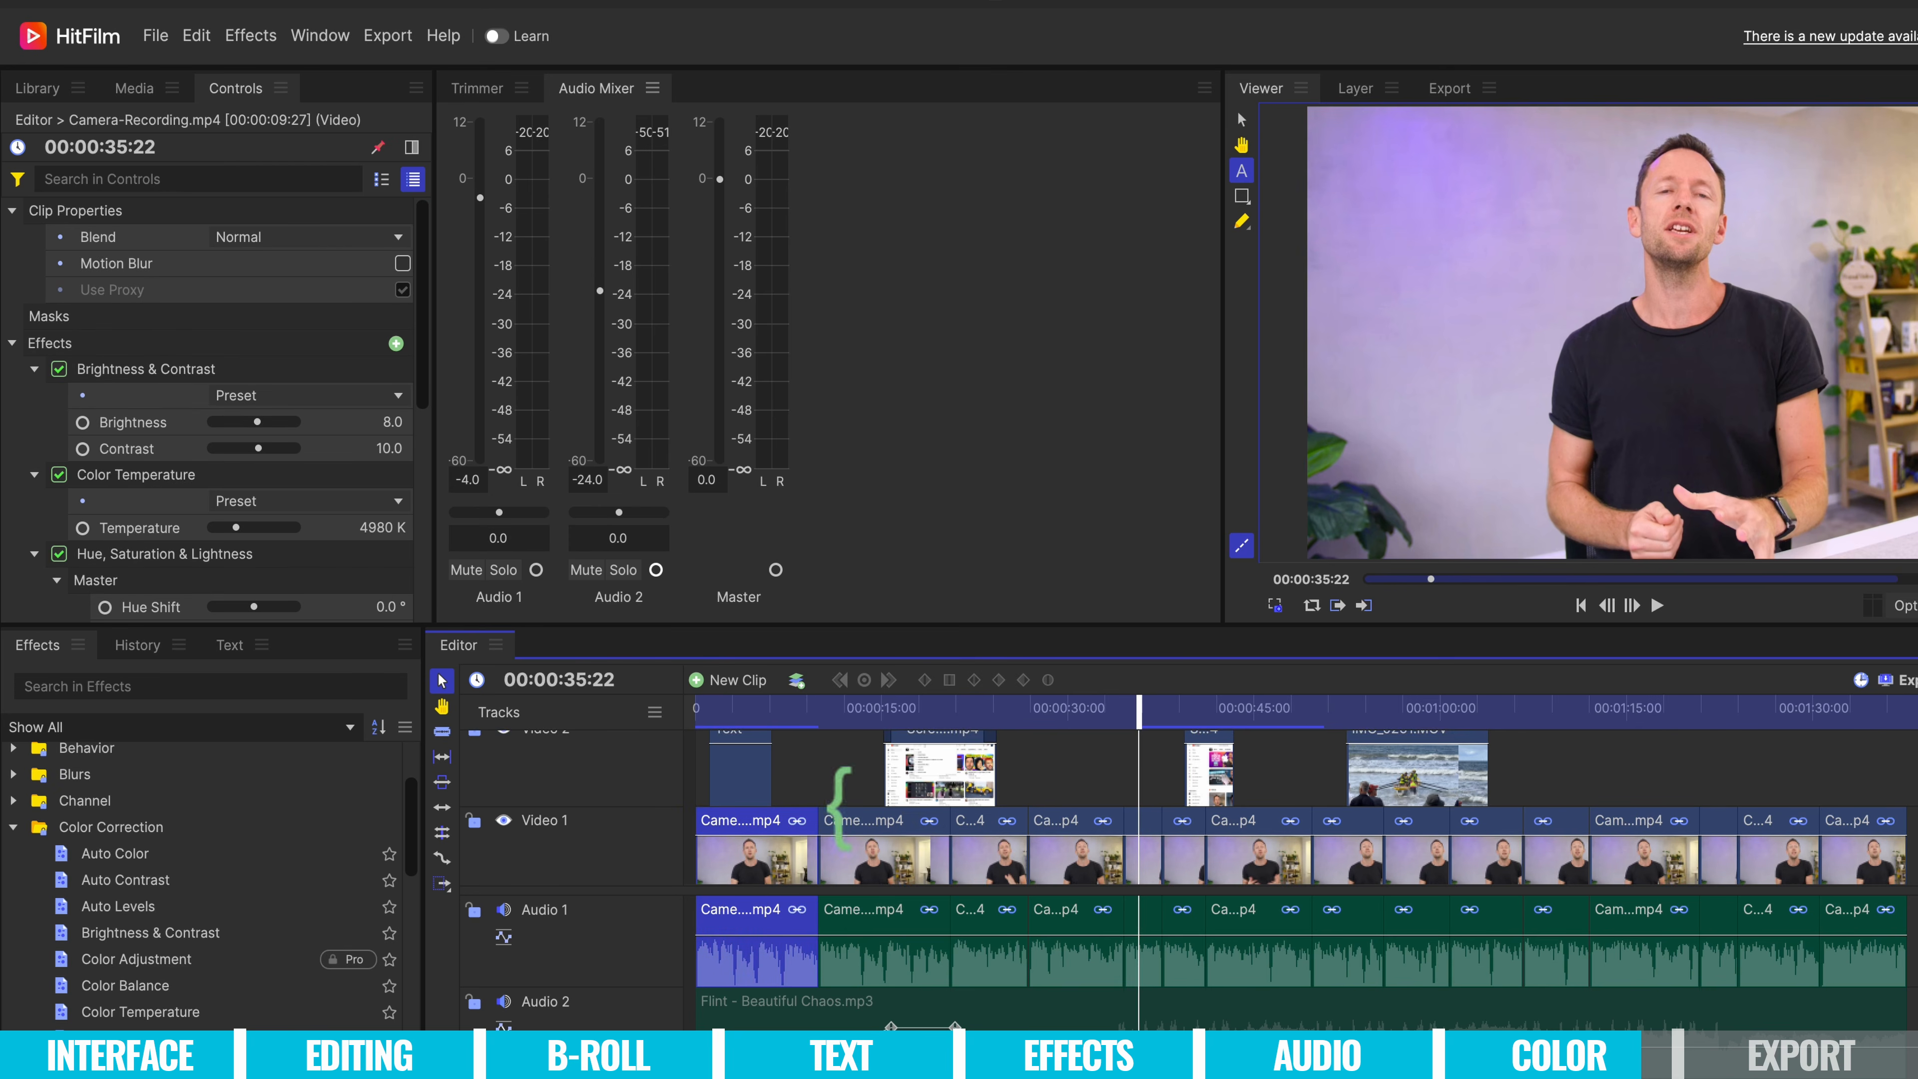
Move the Video 3 Grade clip between the first two B-roll clips and give it a Color Temperature effect set to 10980 K.
scroll(737, 747, "up", 2)
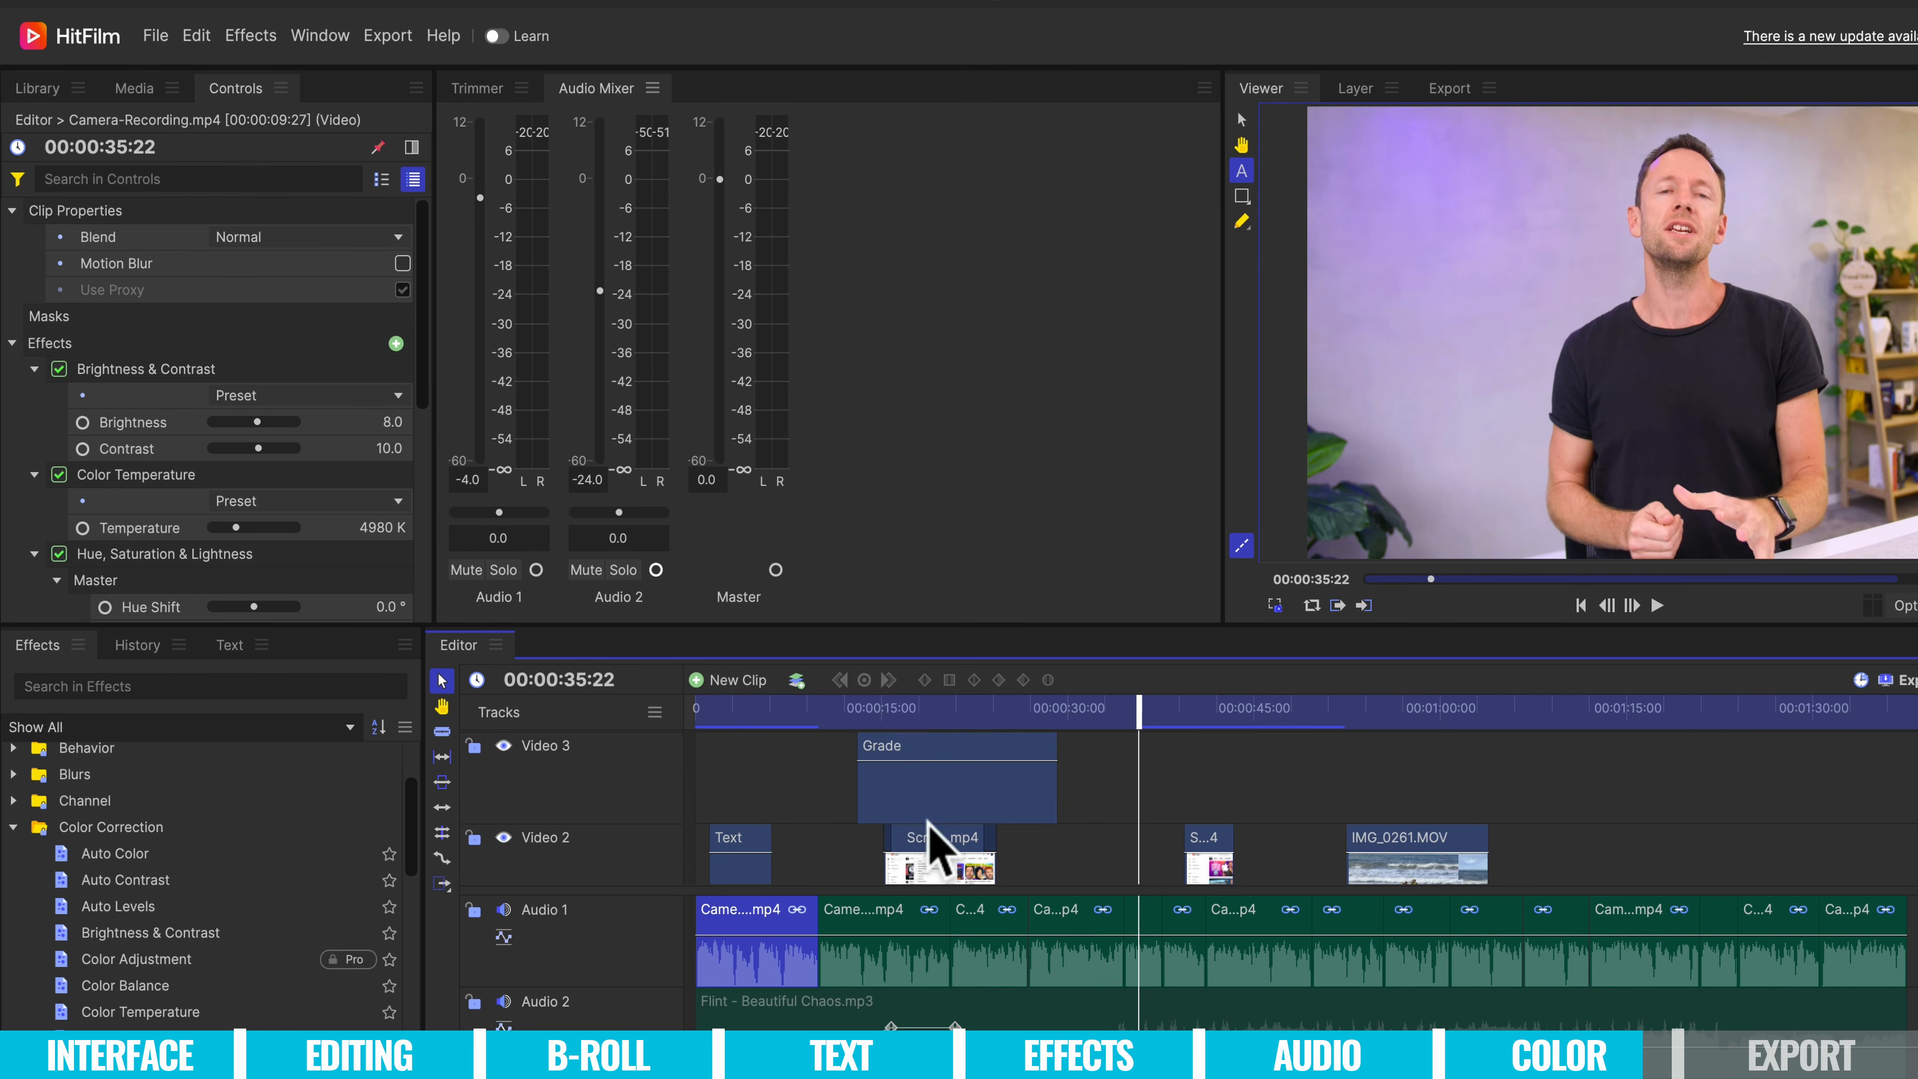
left_click(944, 808)
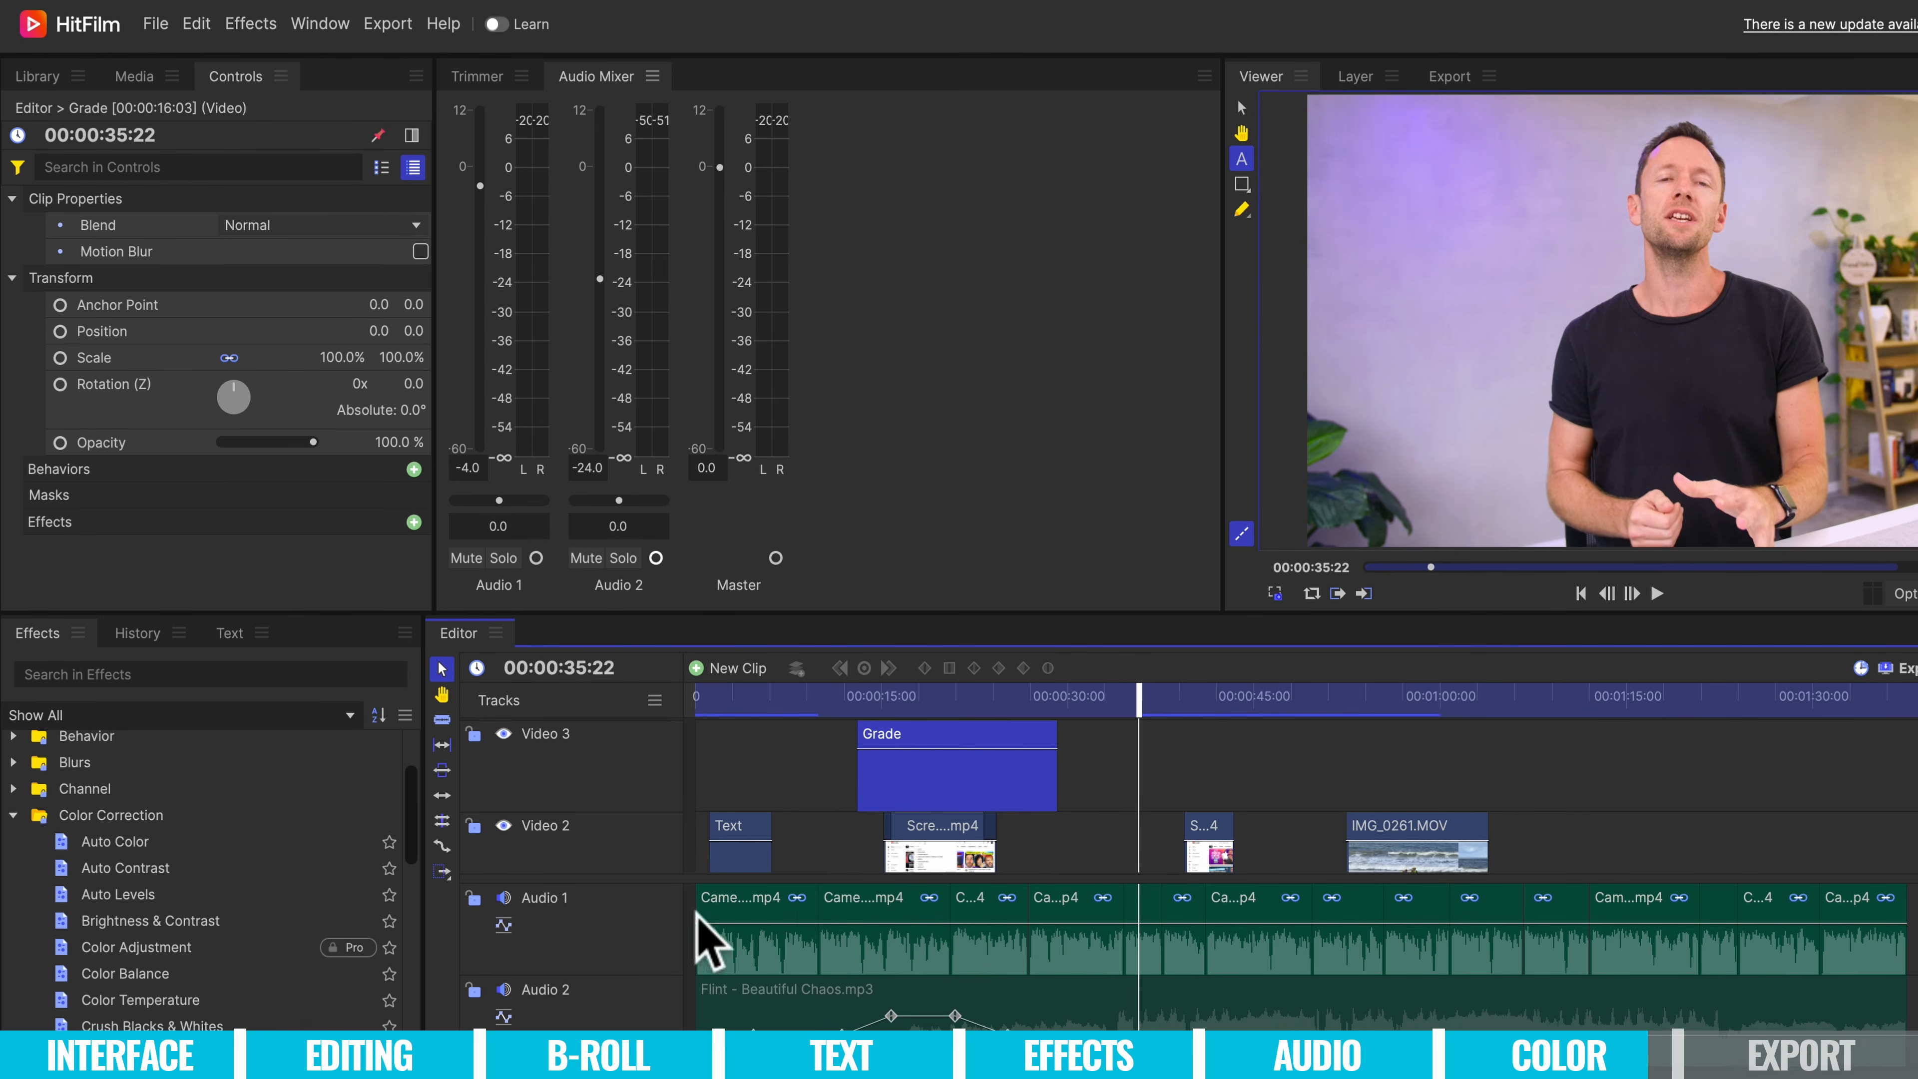
left_click_drag(287, 950, 1111, 694)
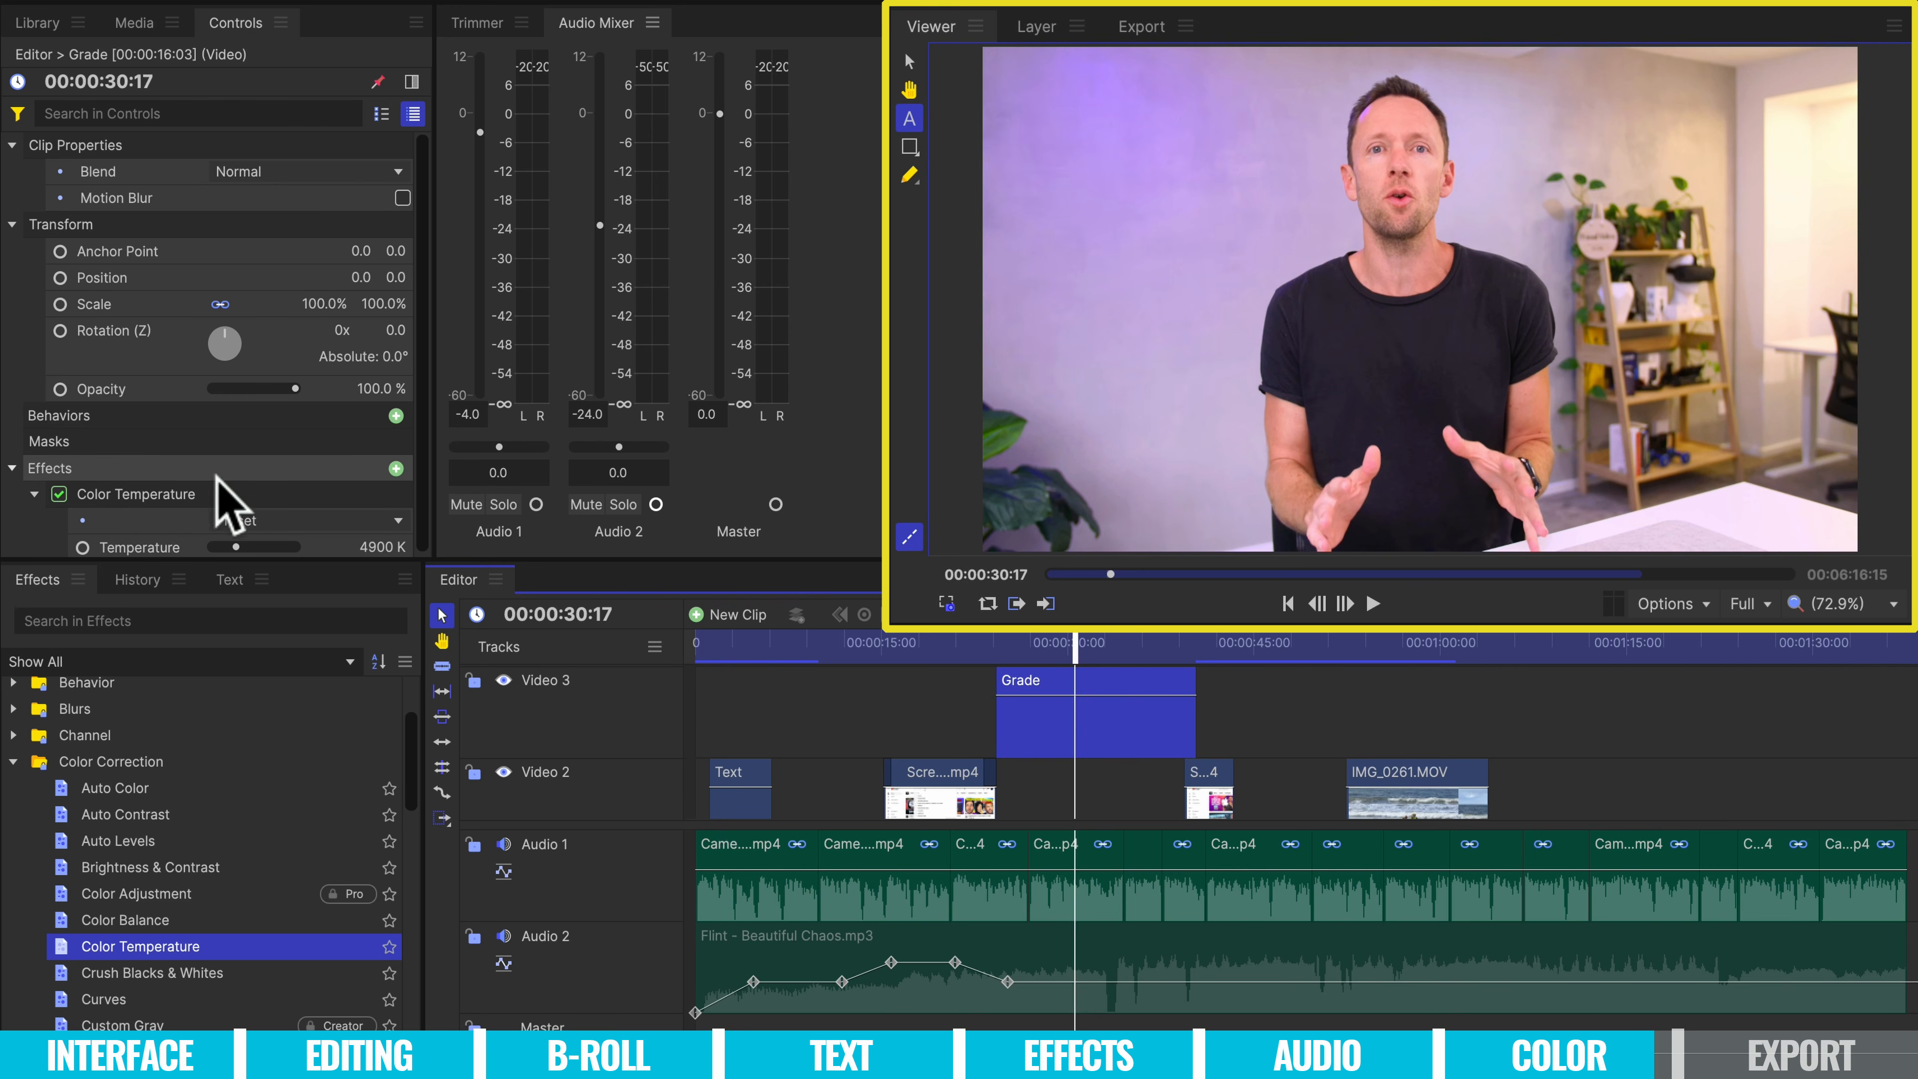
scroll(173, 463, "down", 1)
left_click_drag(226, 543, 278, 543)
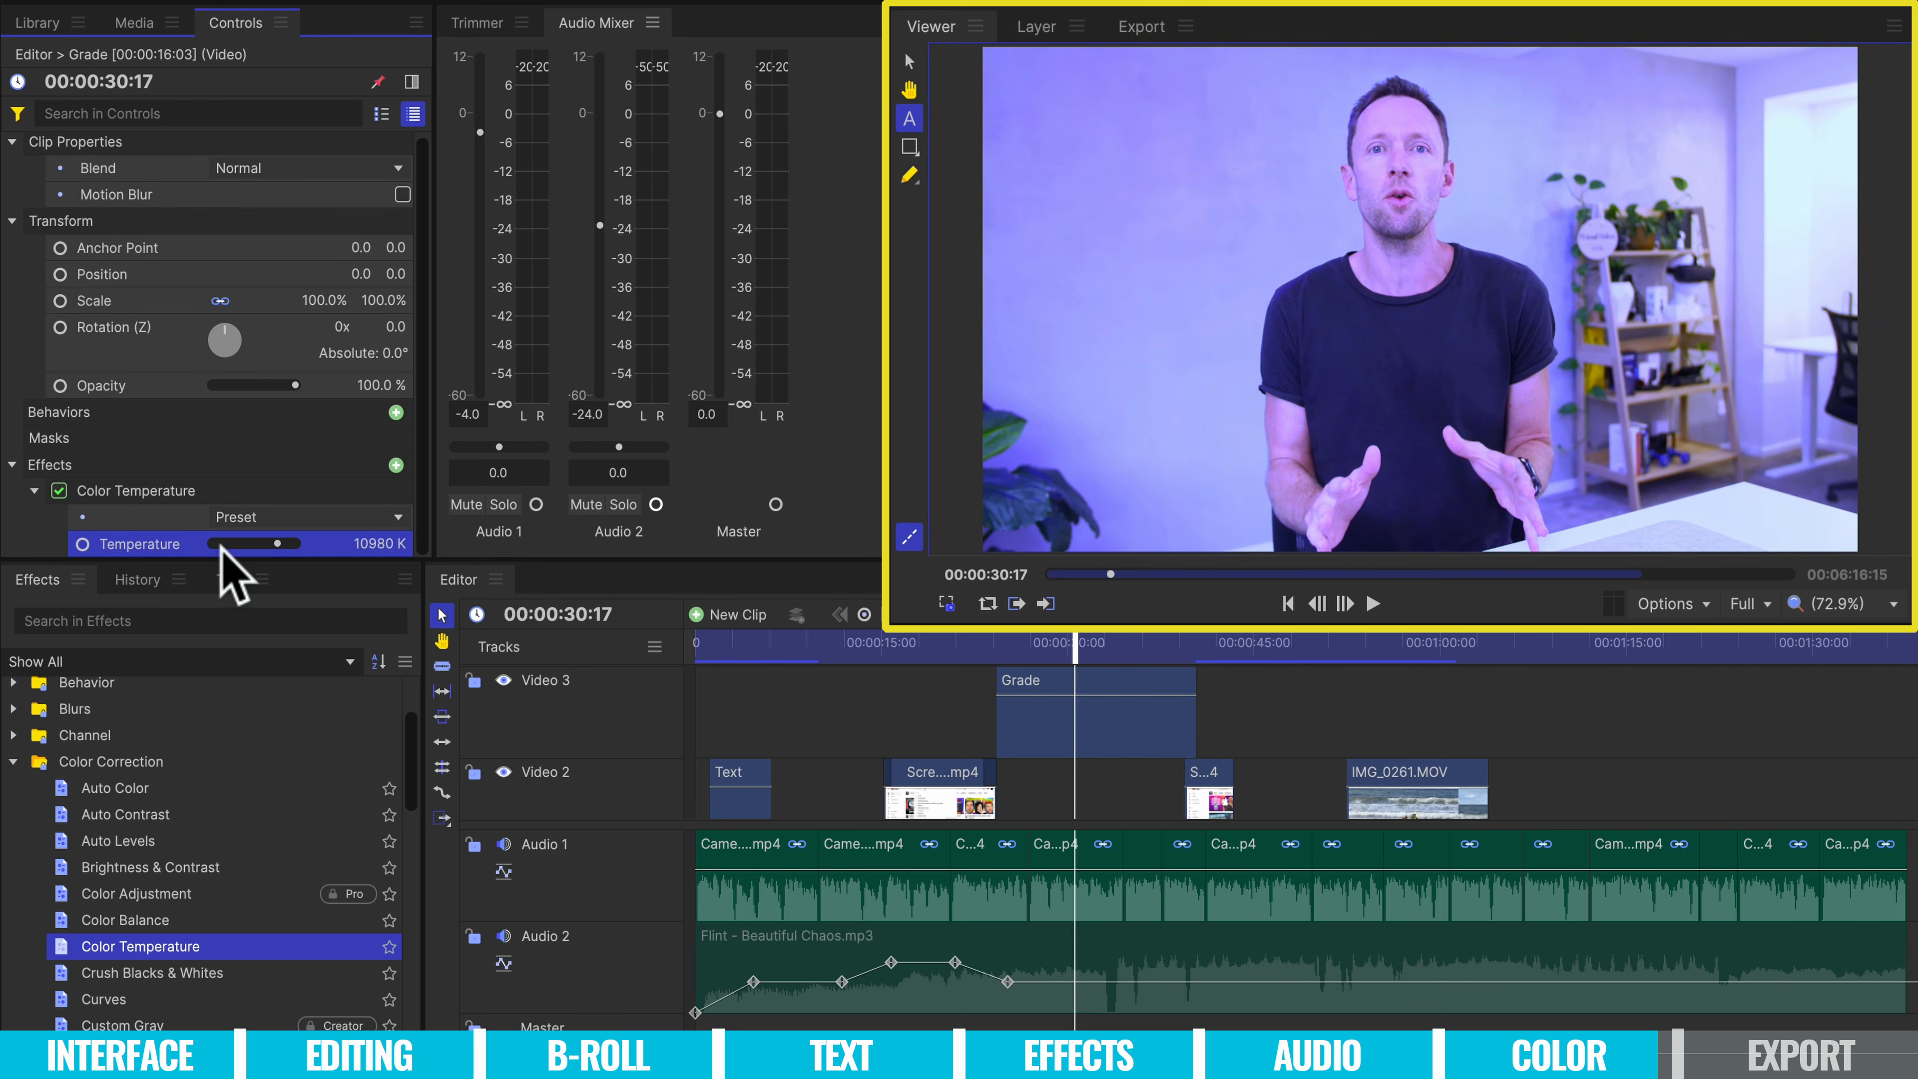
Check the footage past the end of the Grade clip at 00:00:45:27 and delete the Grade clip from Video 3.
left_click_drag(1080, 651, 1264, 656)
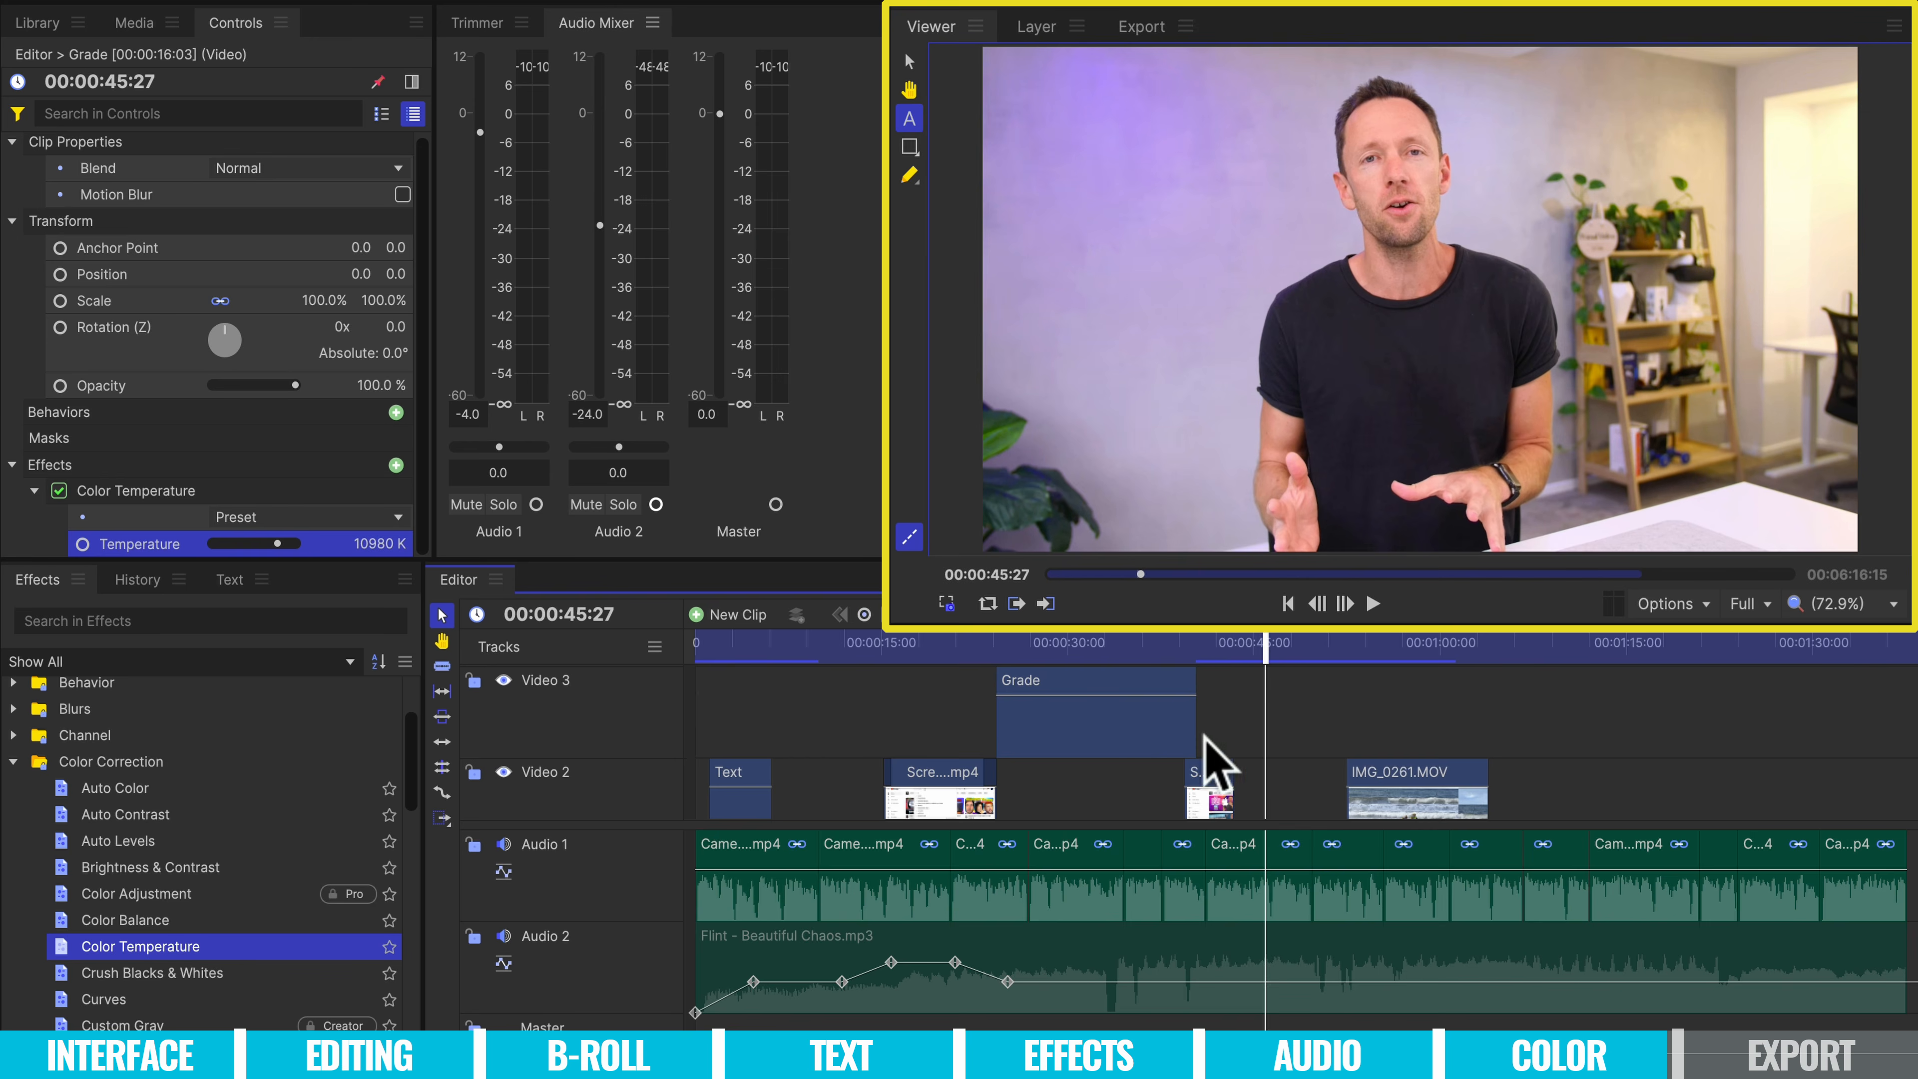
left_click(1179, 737)
key("Delete")
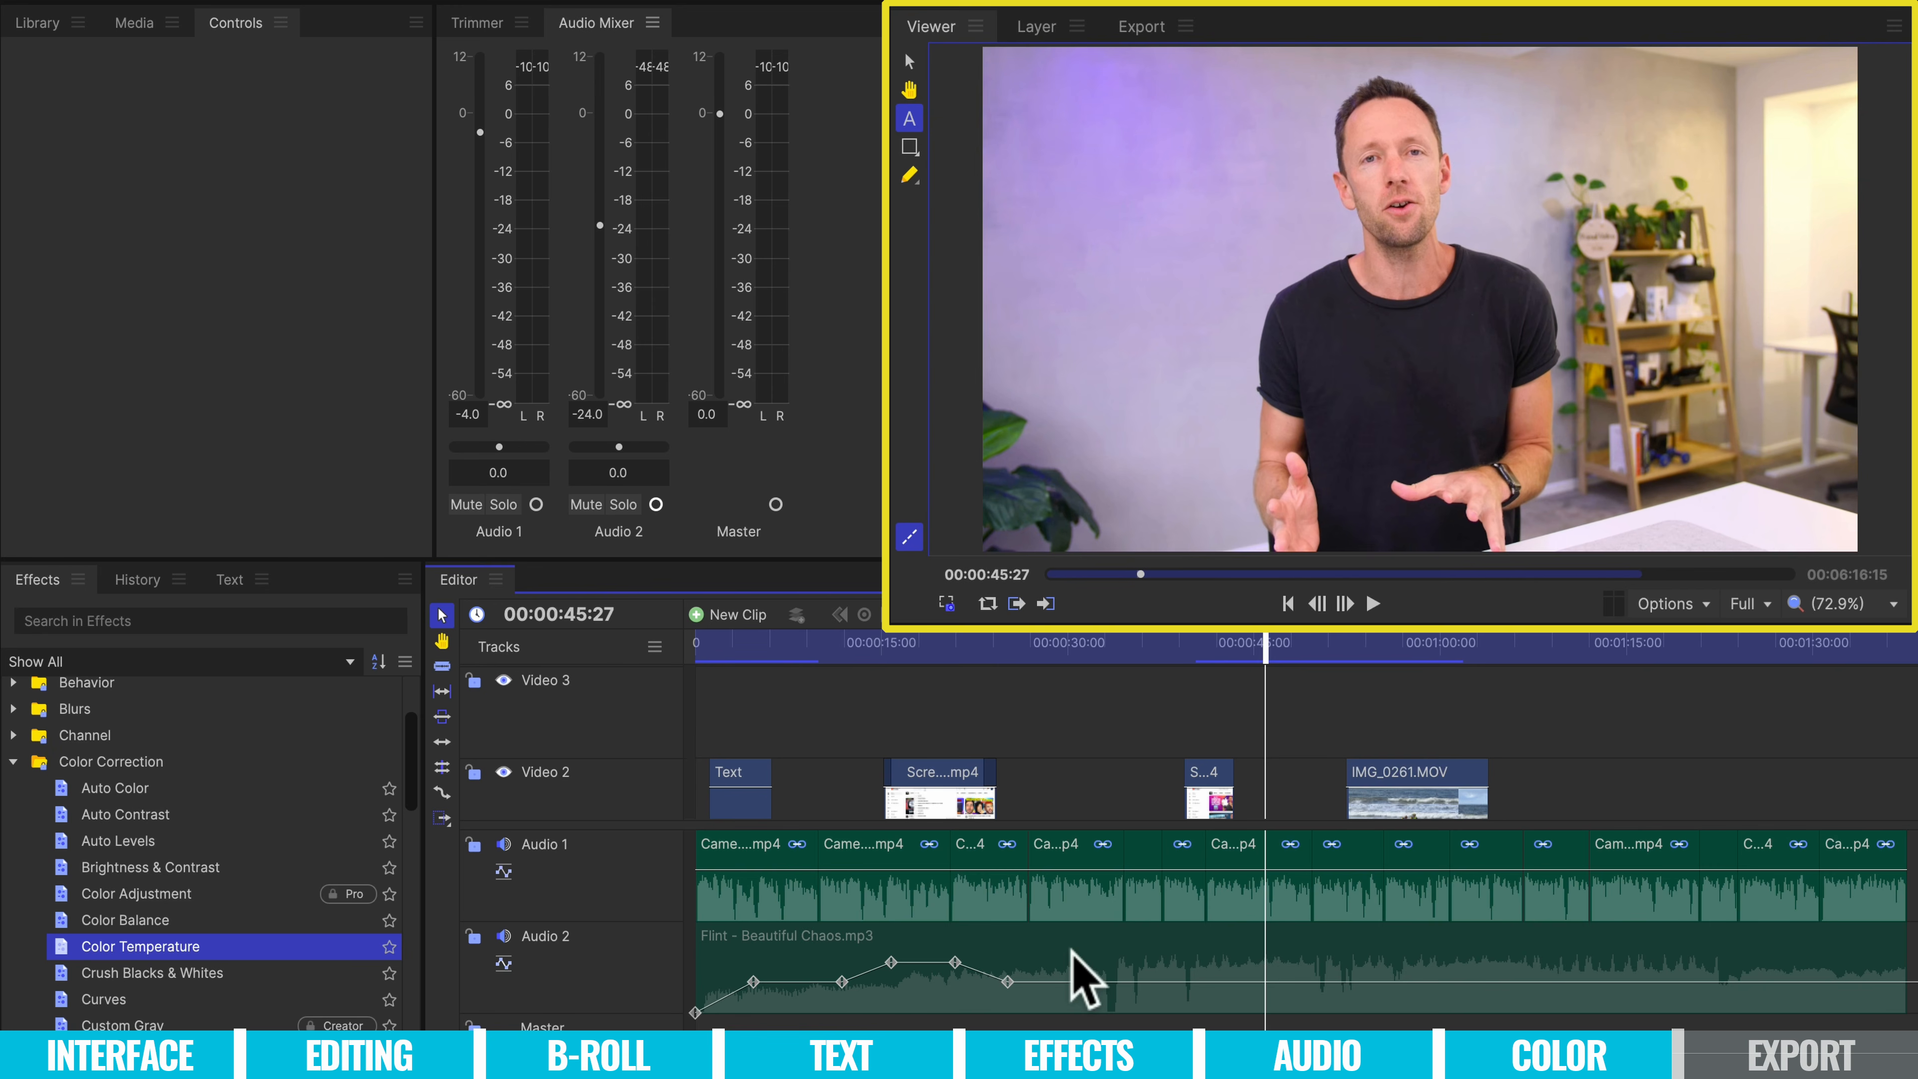
scroll(1083, 978, "down", 1)
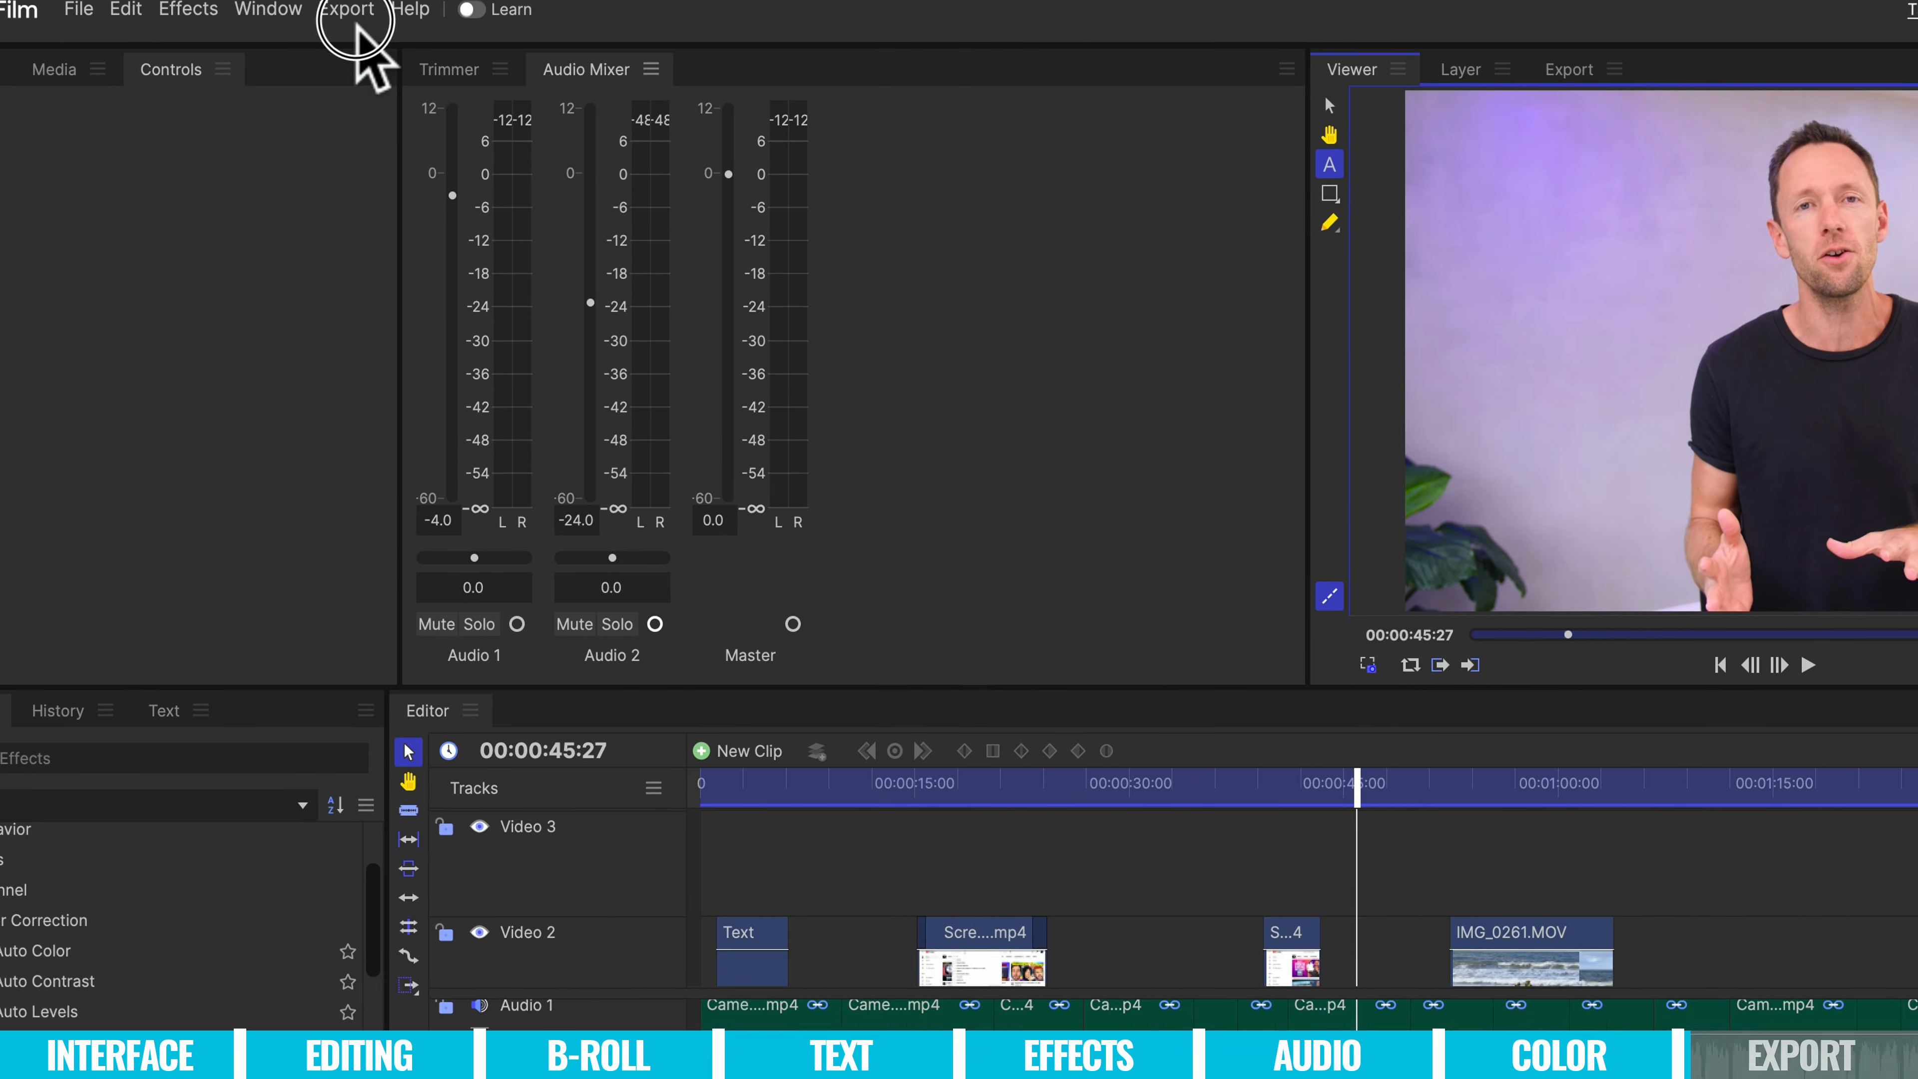
left_click(459, 71)
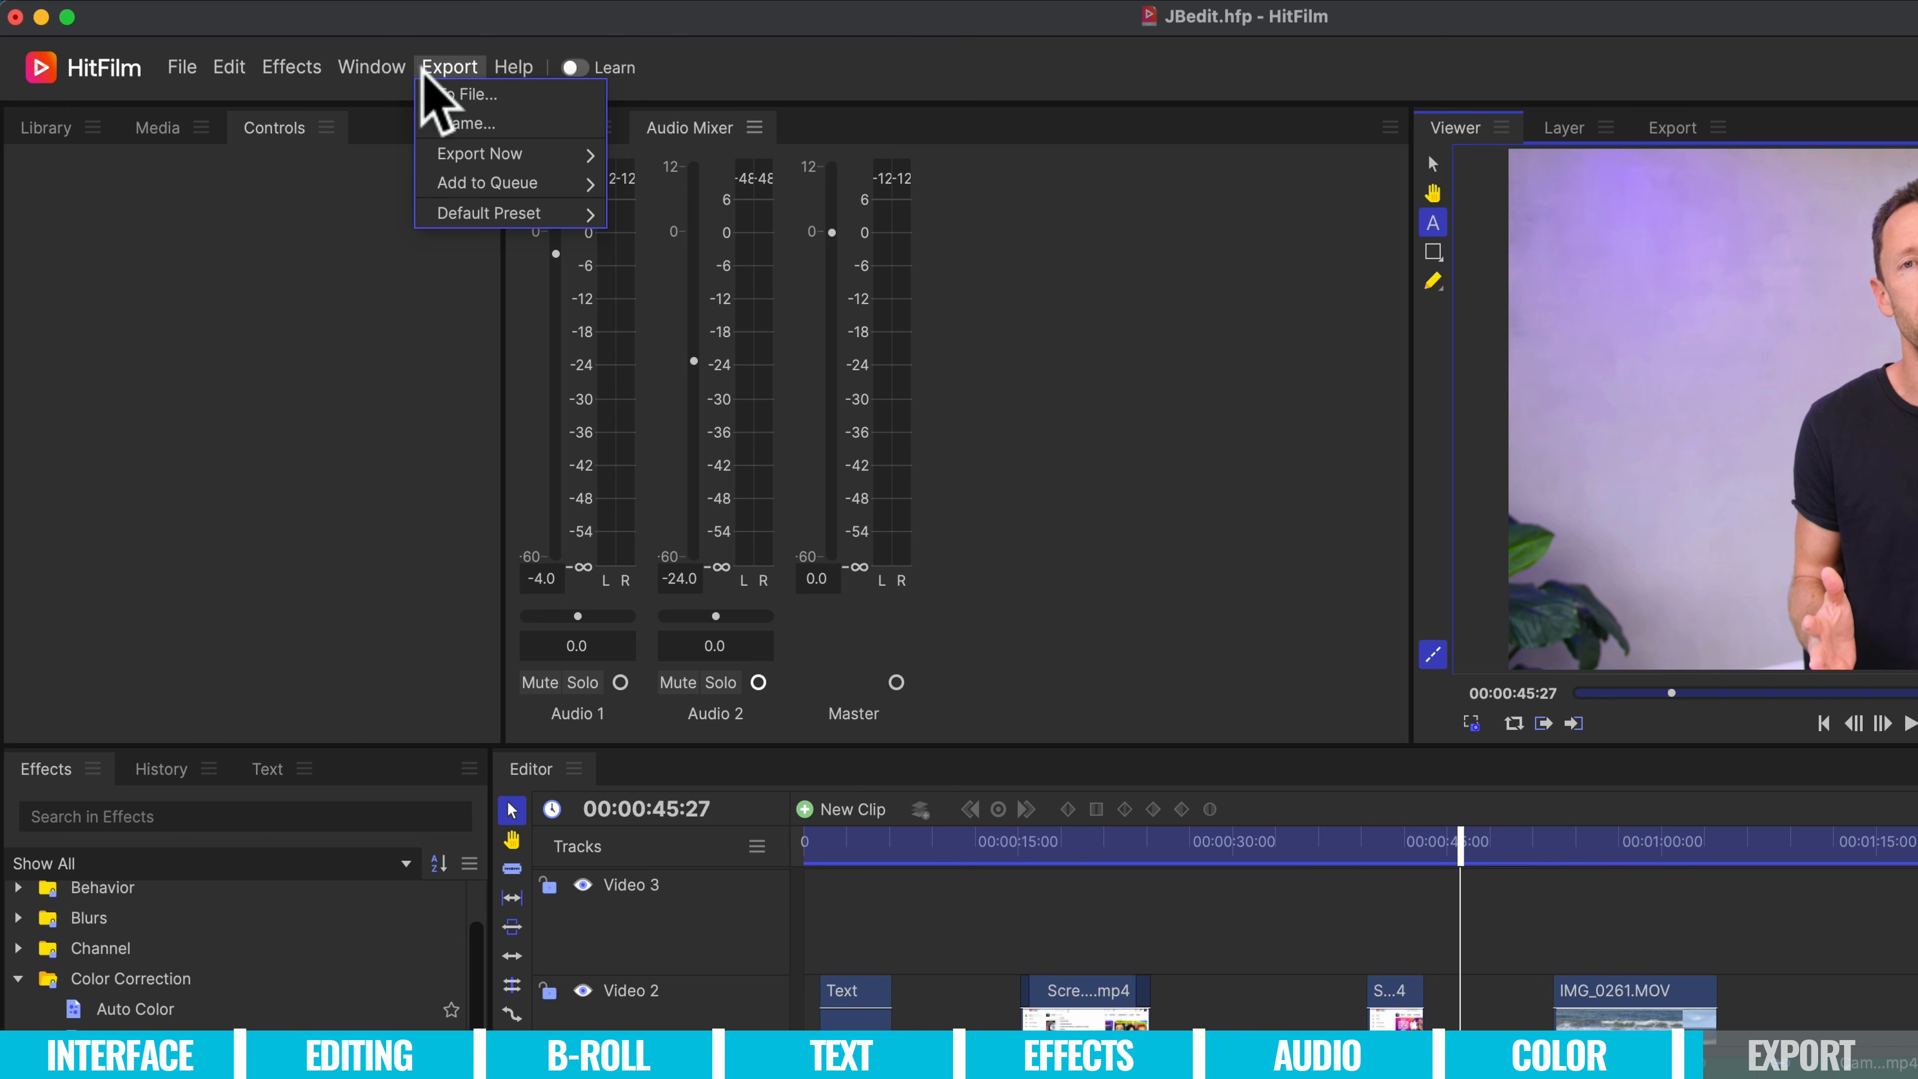
left_click(455, 97)
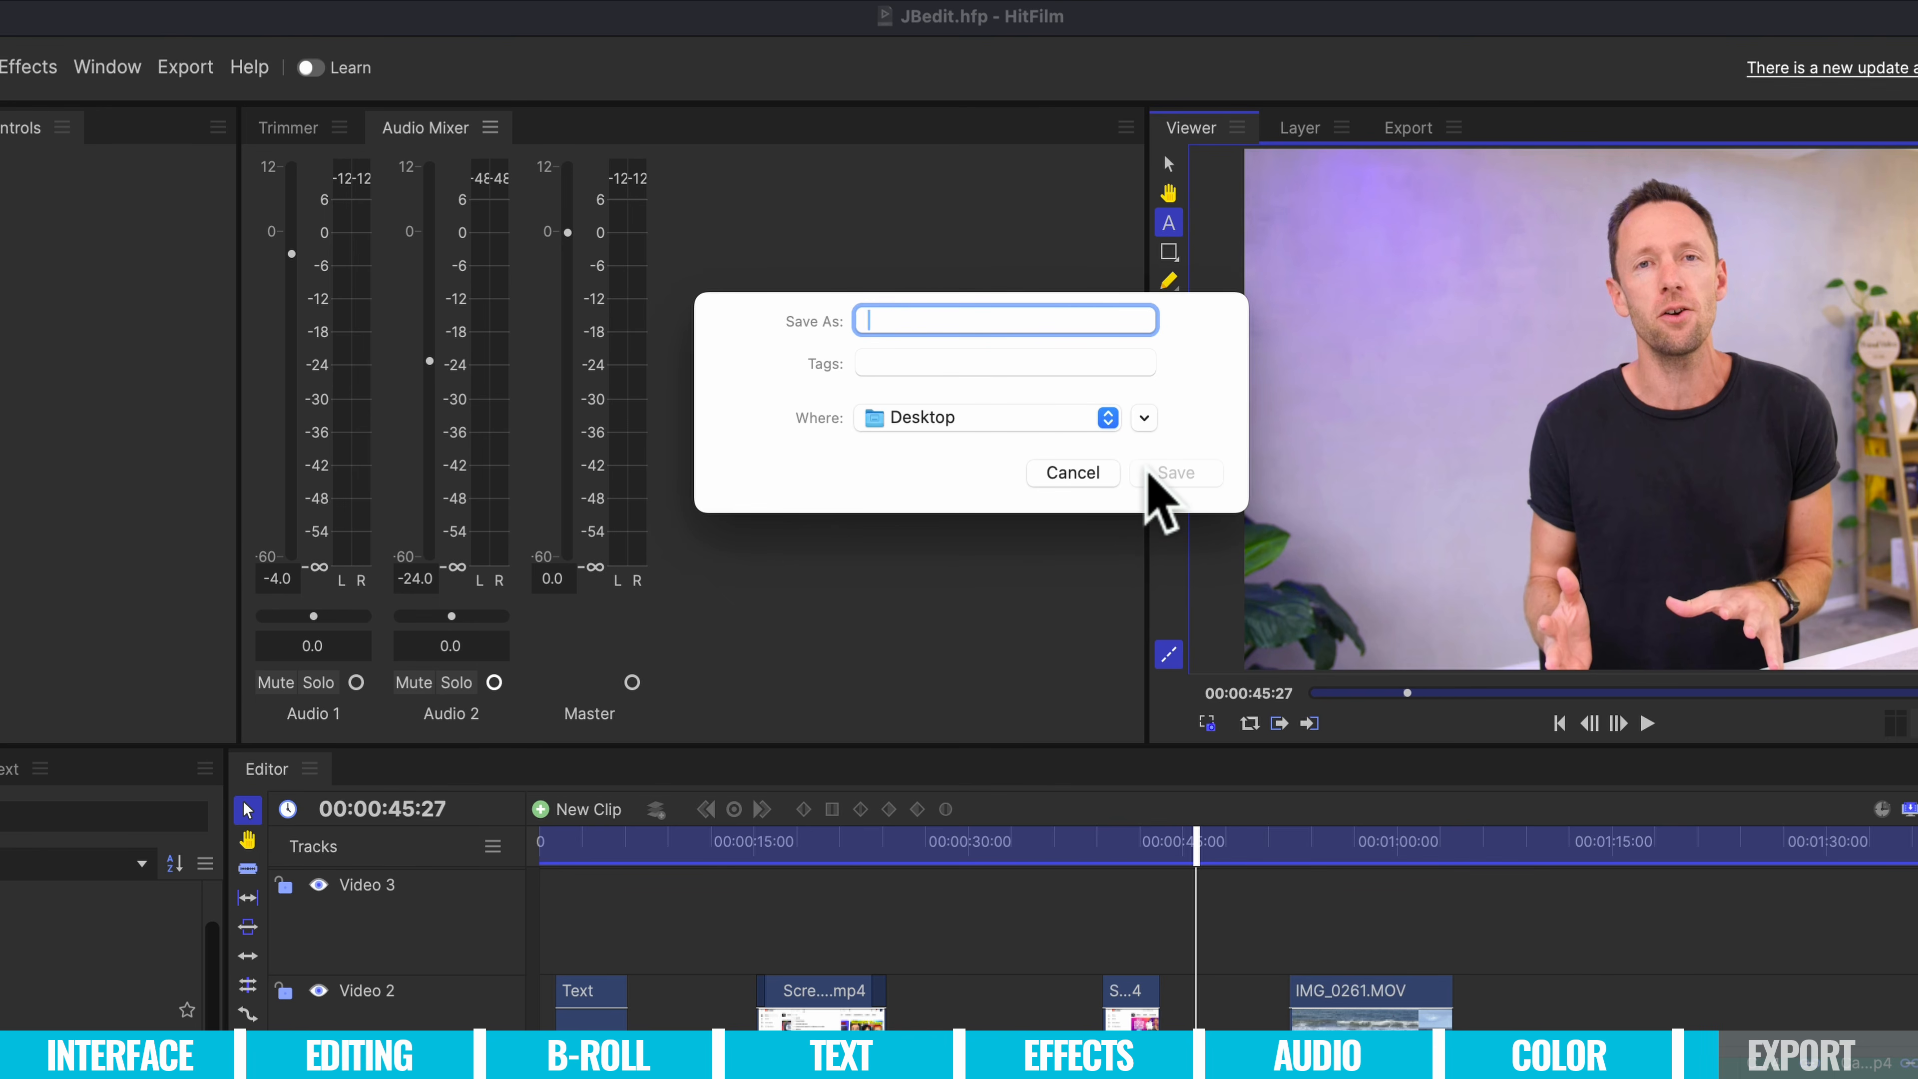
left_click(1048, 473)
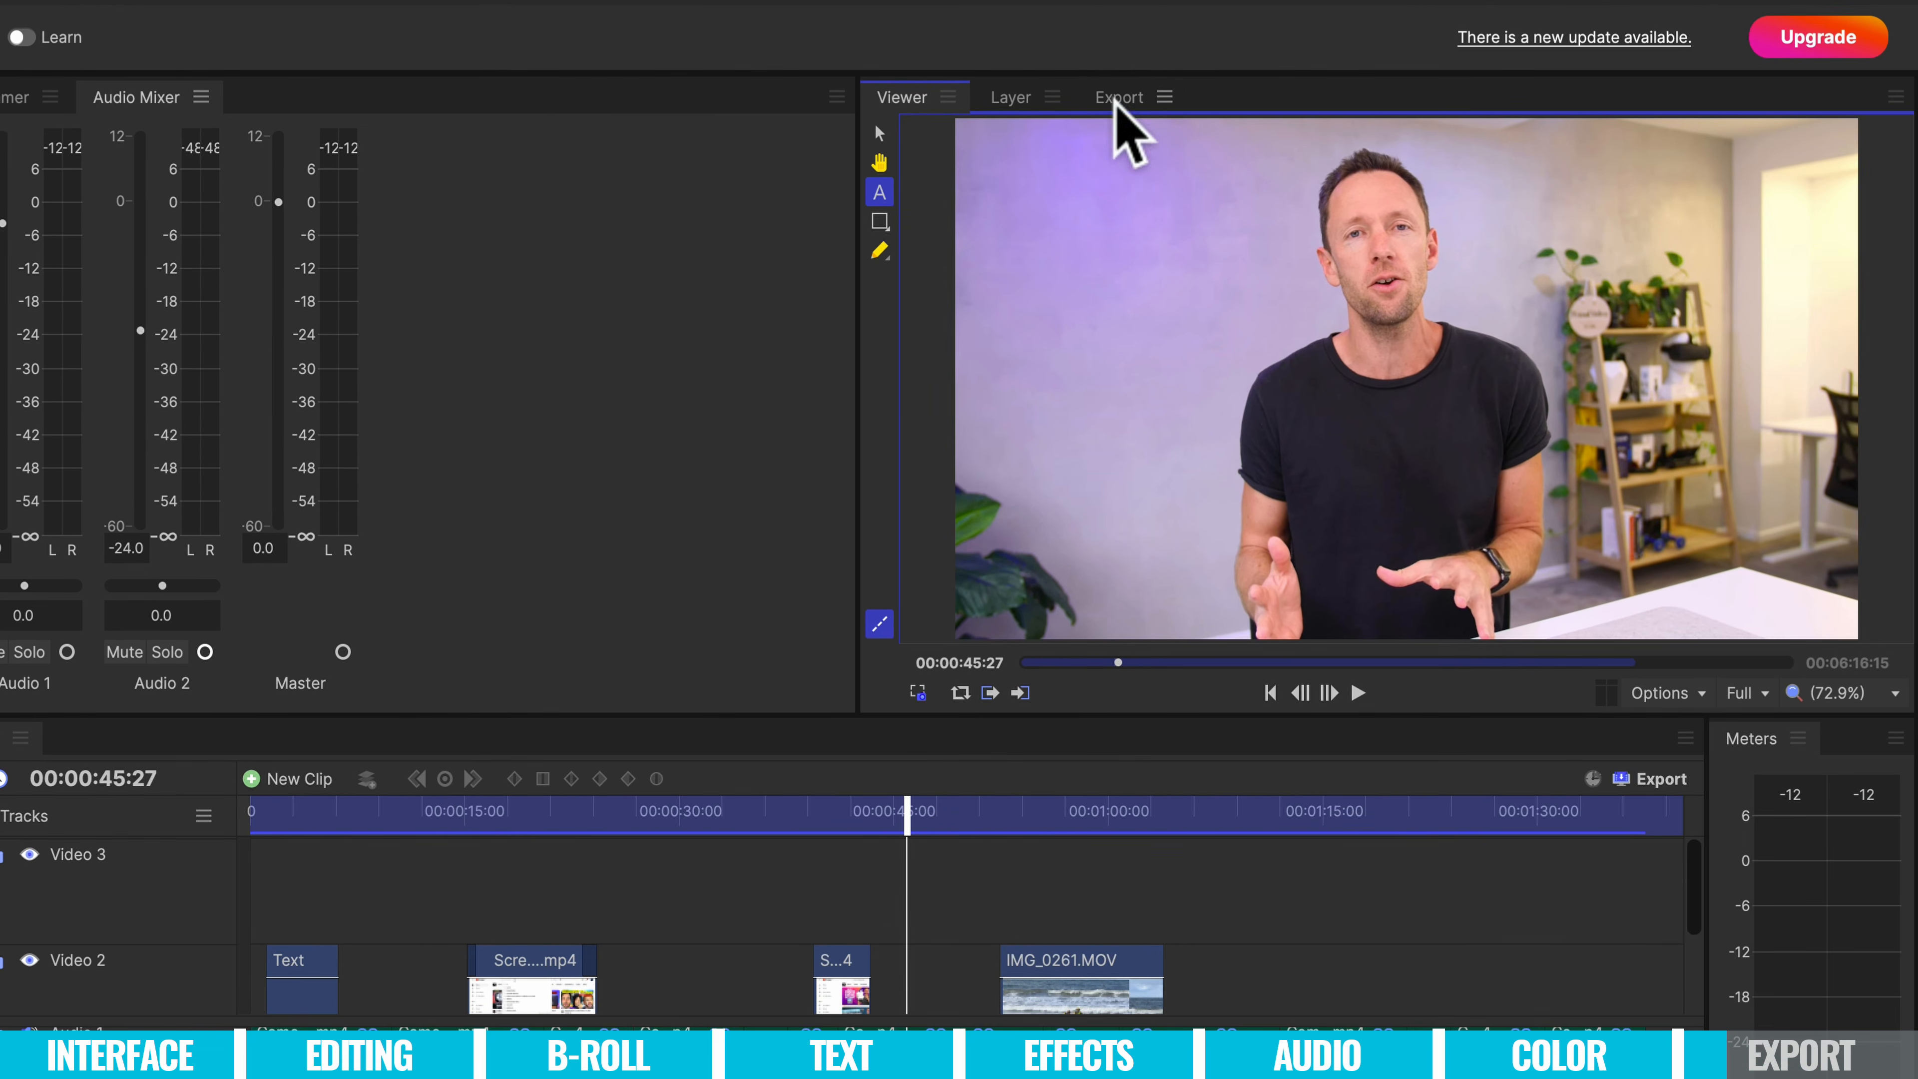
Show the export queue and add the timeline's full contents to it, keeping the YouTube 1080p HD preset.
left_click(1109, 98)
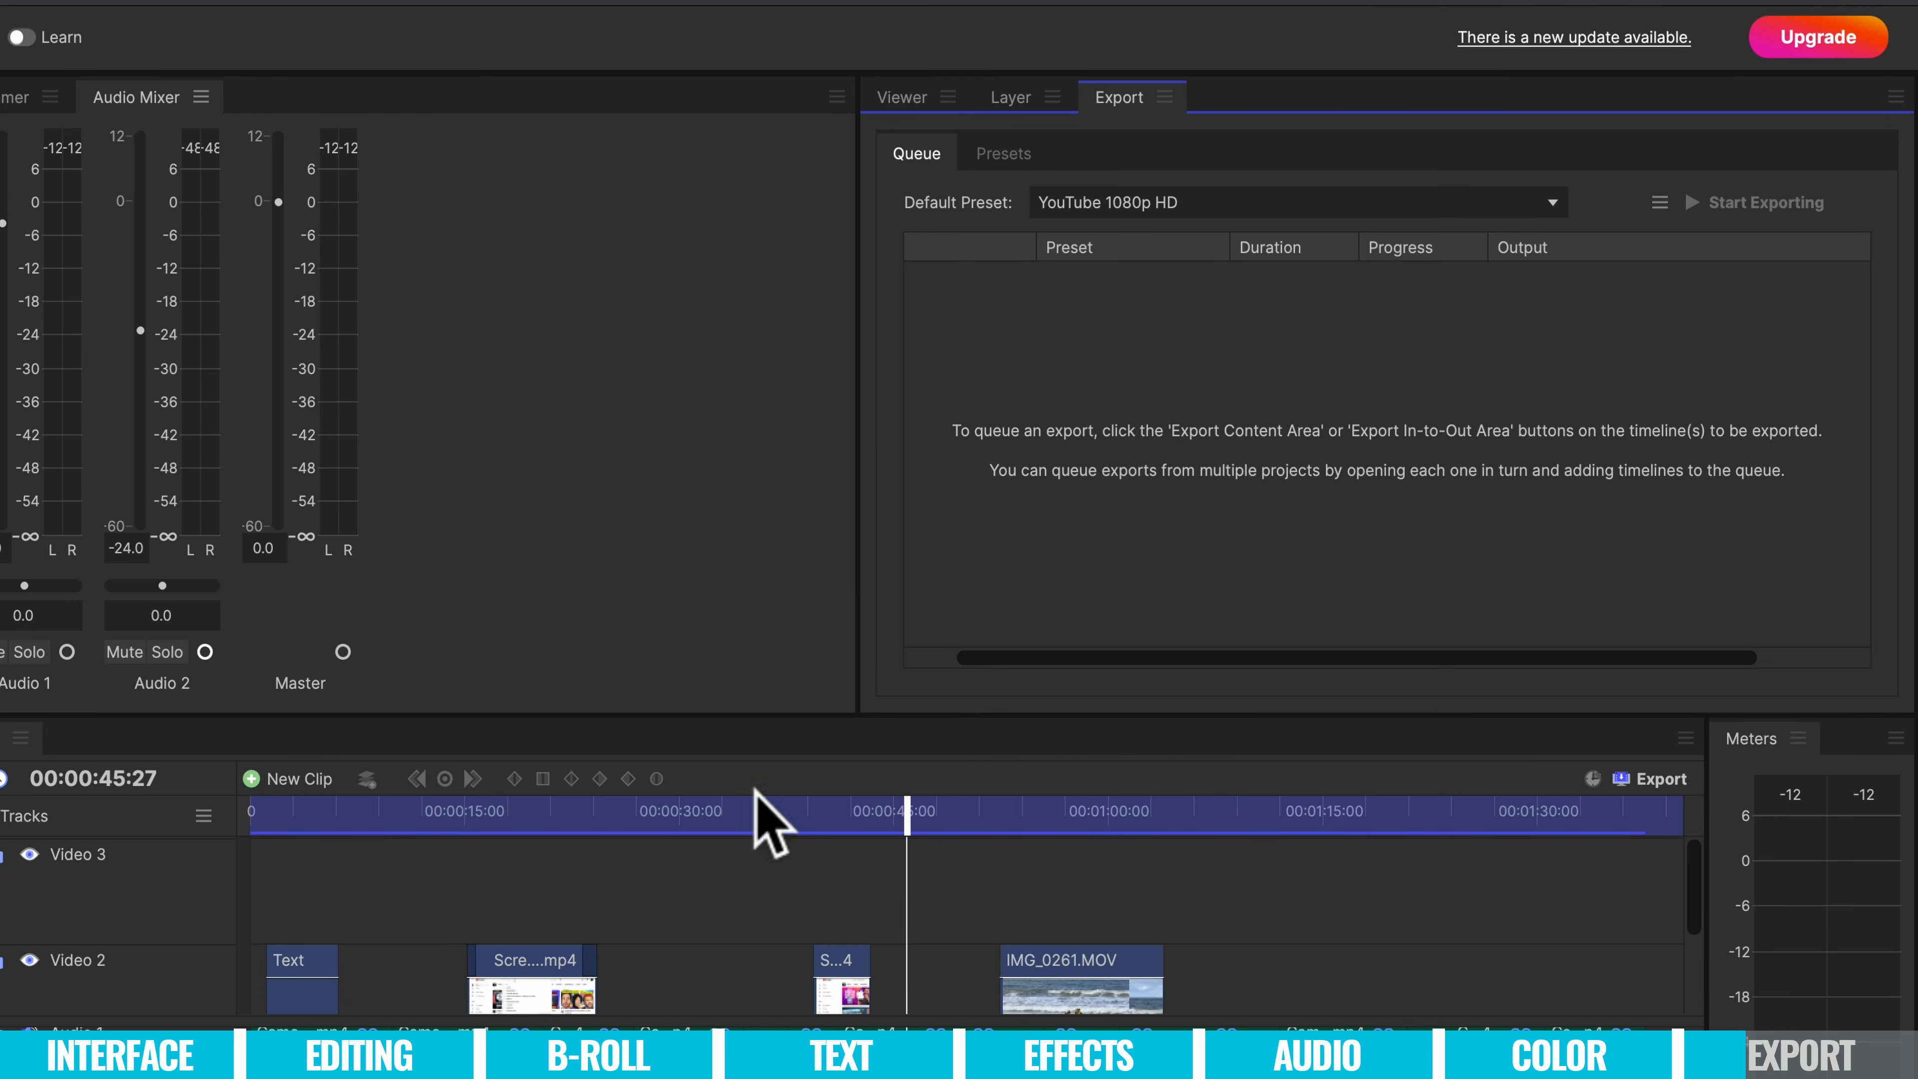
left_click(122, 54)
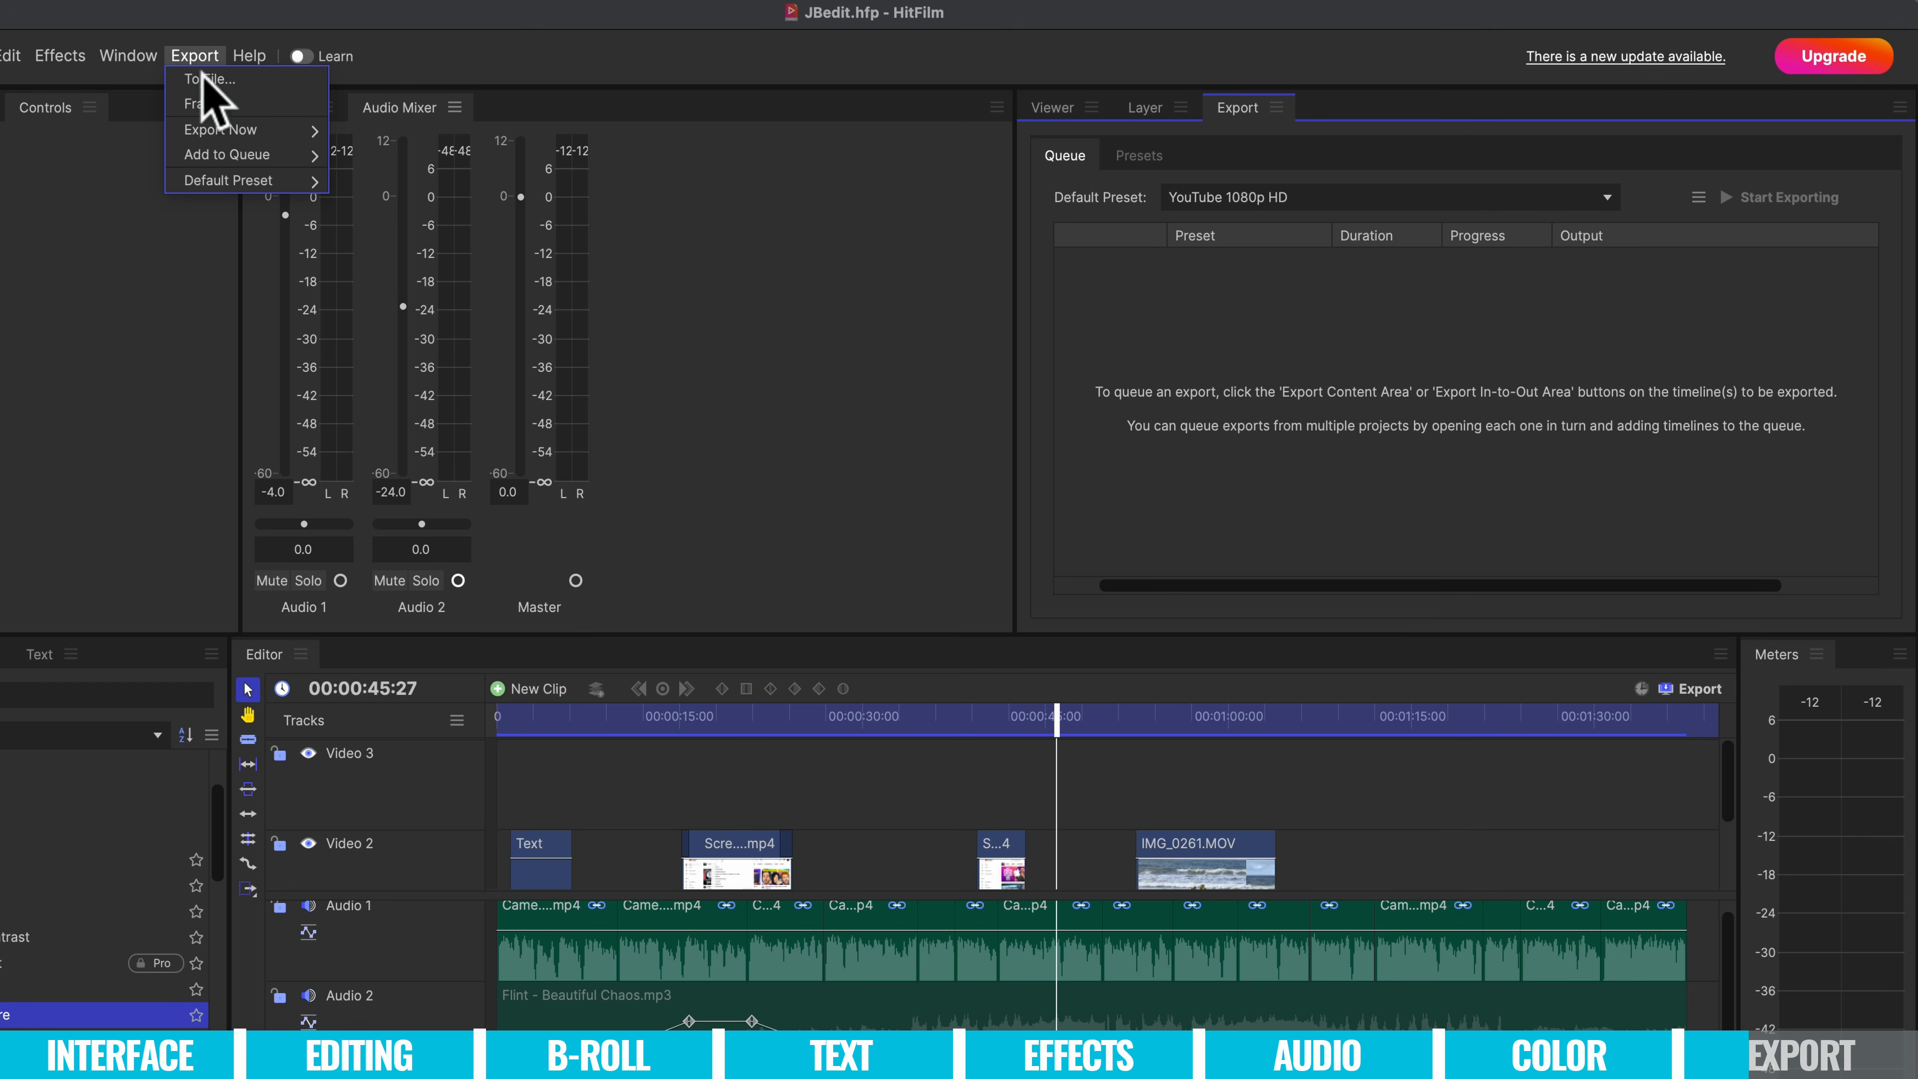
mouse_move(249, 162)
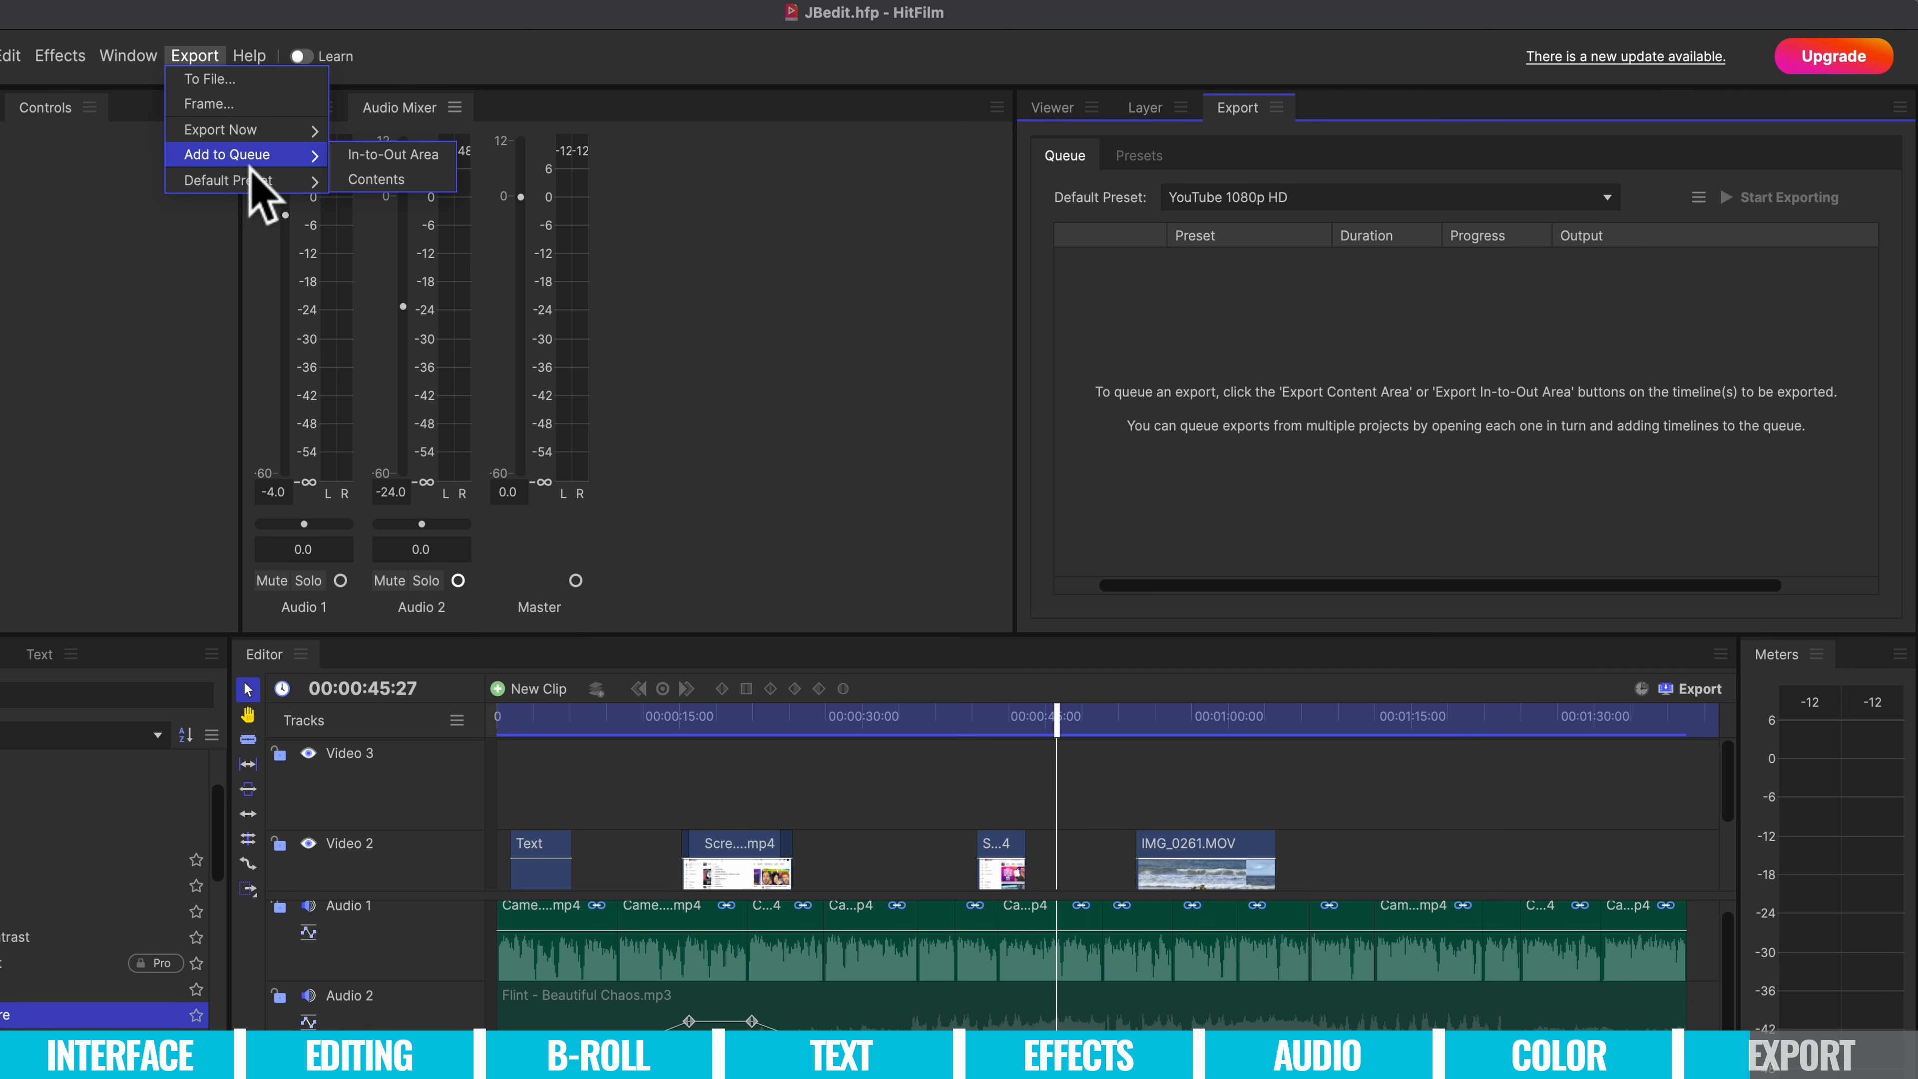
left_click(364, 181)
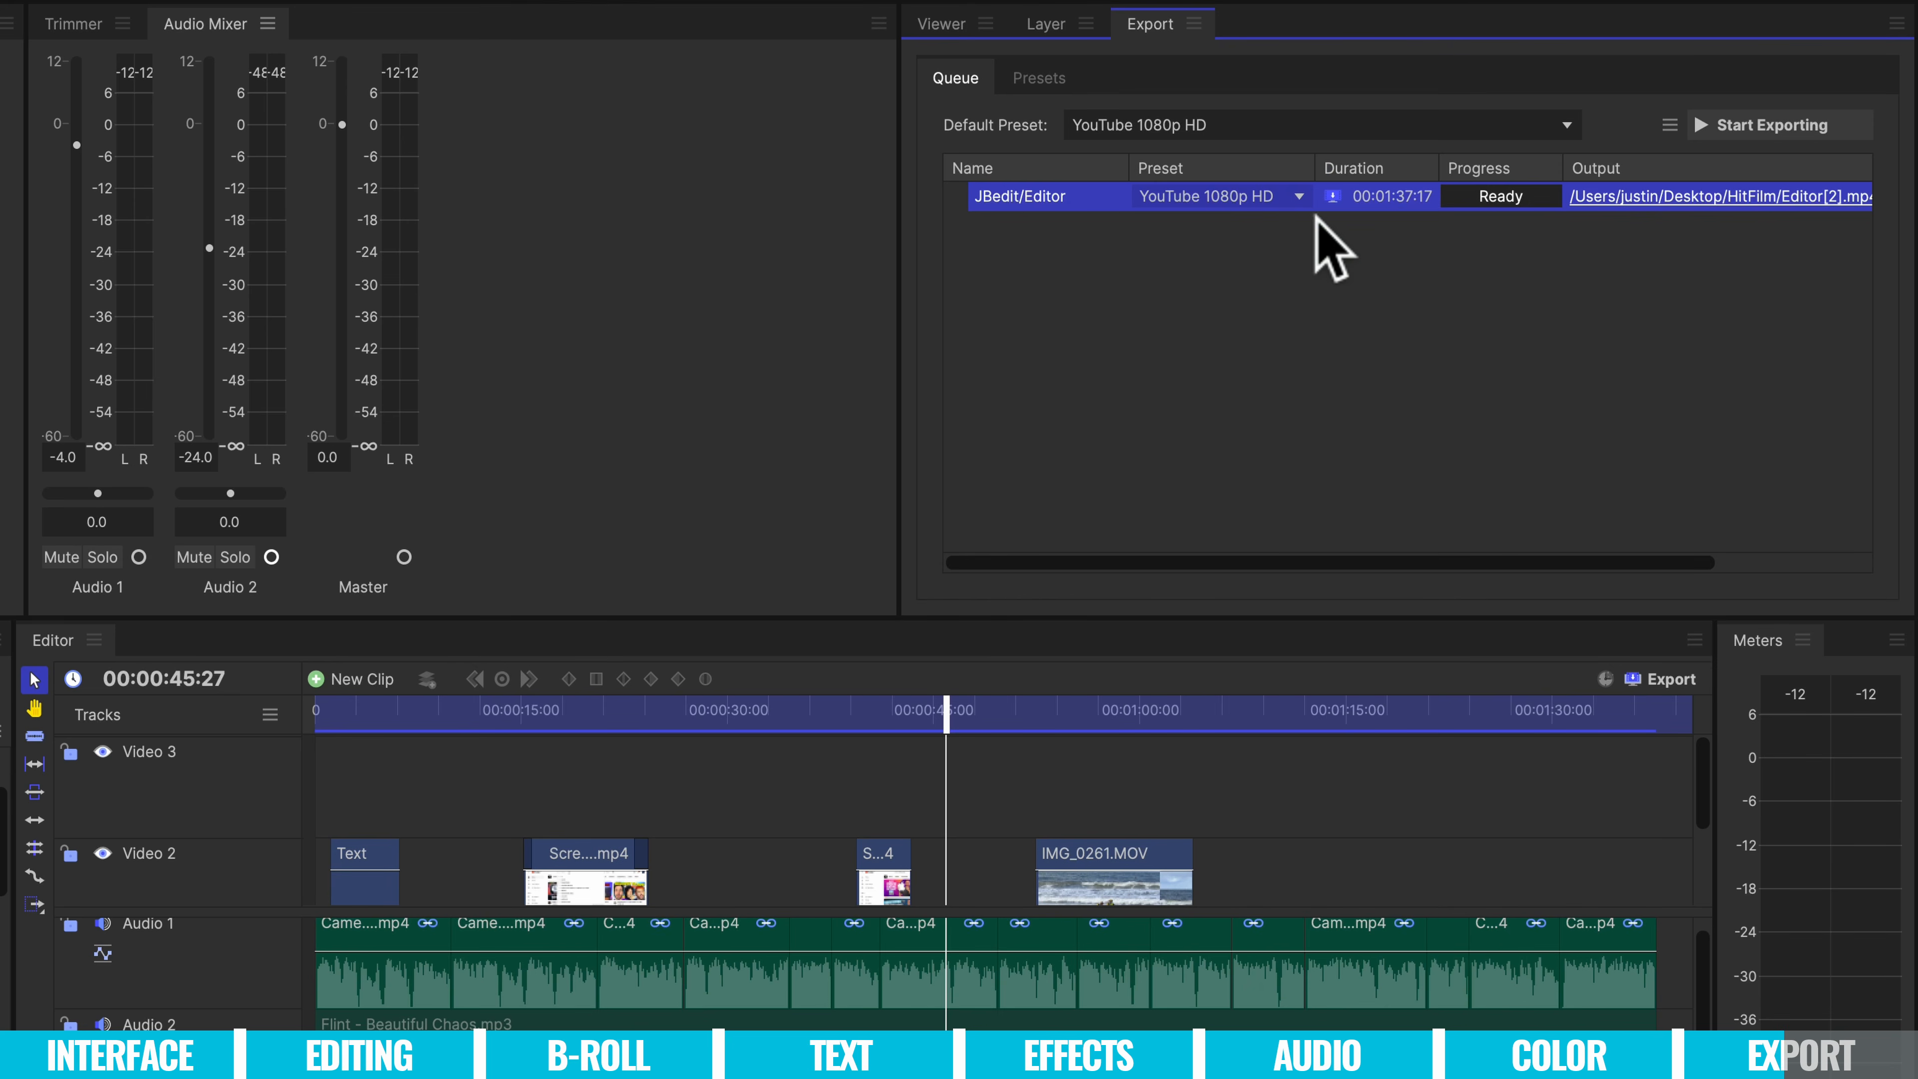
left_click(1297, 198)
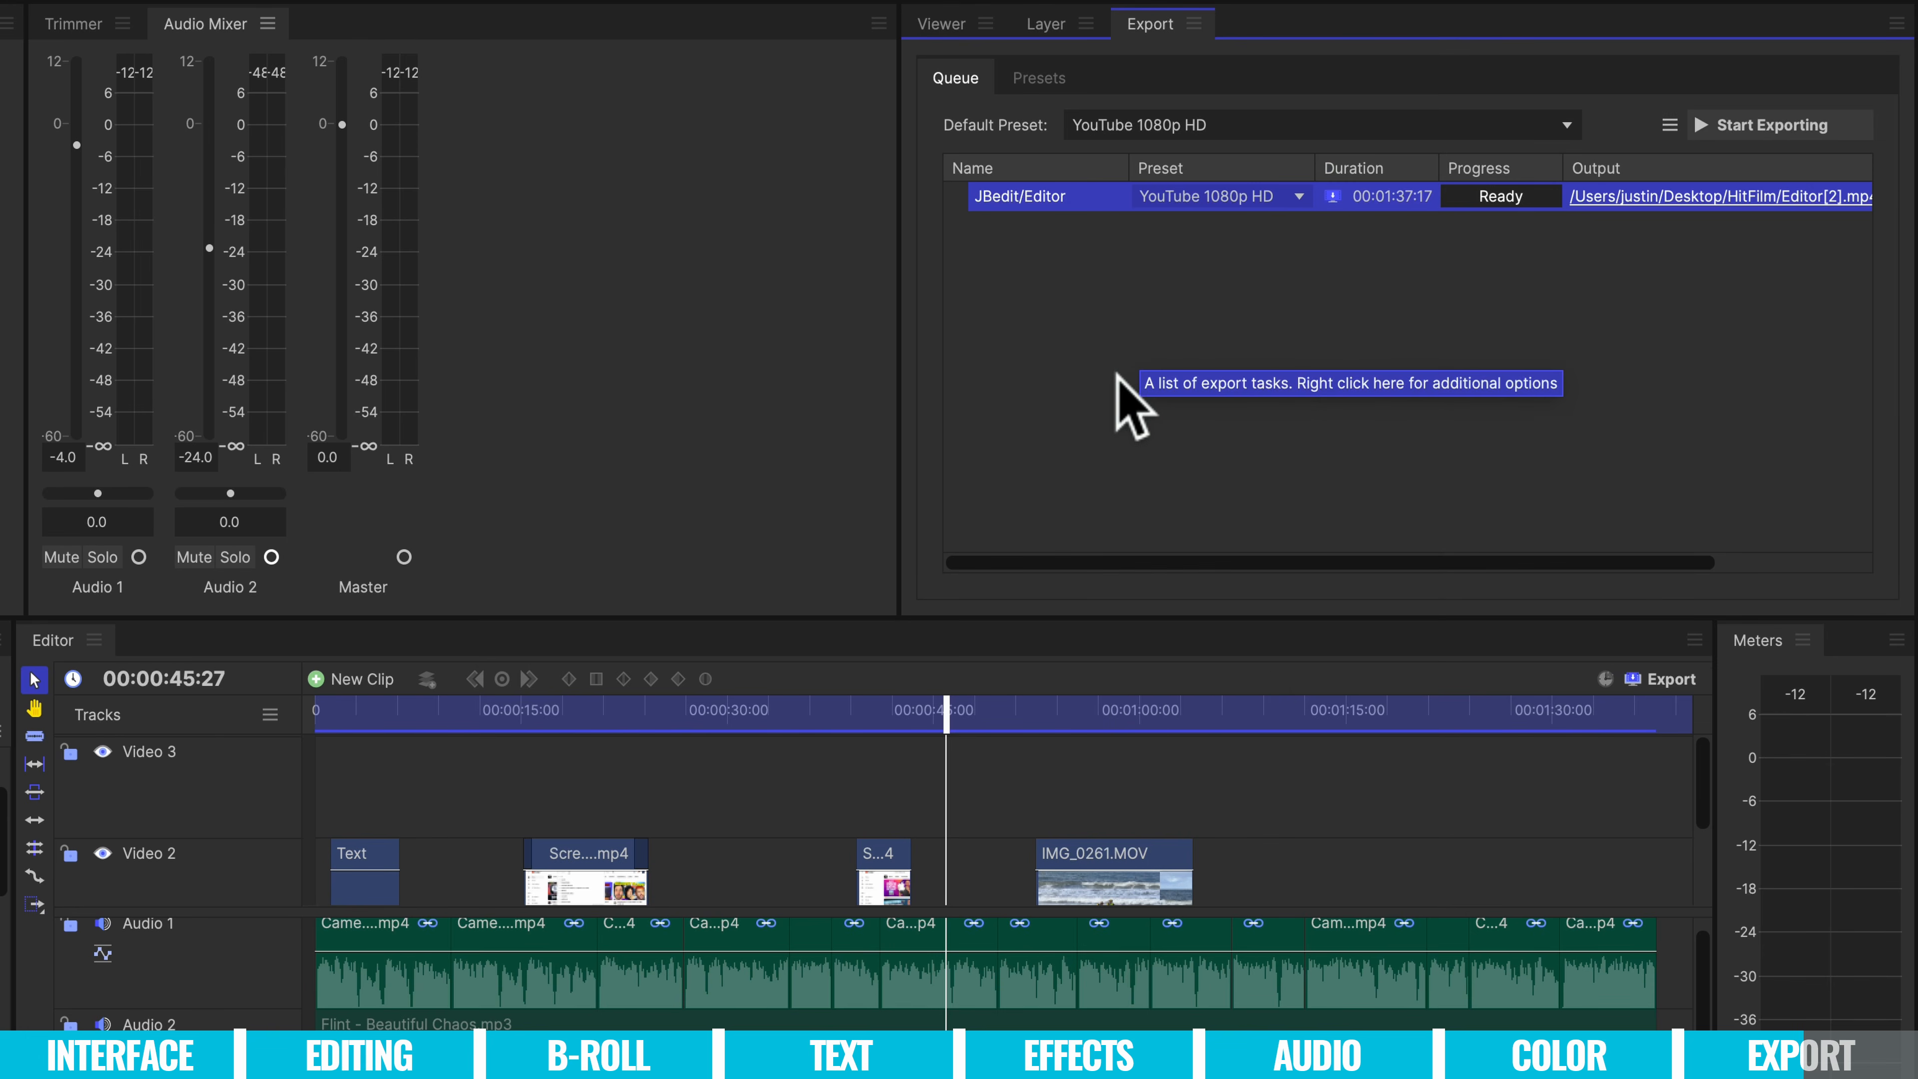
Start a new MPEG-4 export preset named "JB Settings", review its video and audio properties, and close it without saving.
left_click(1054, 82)
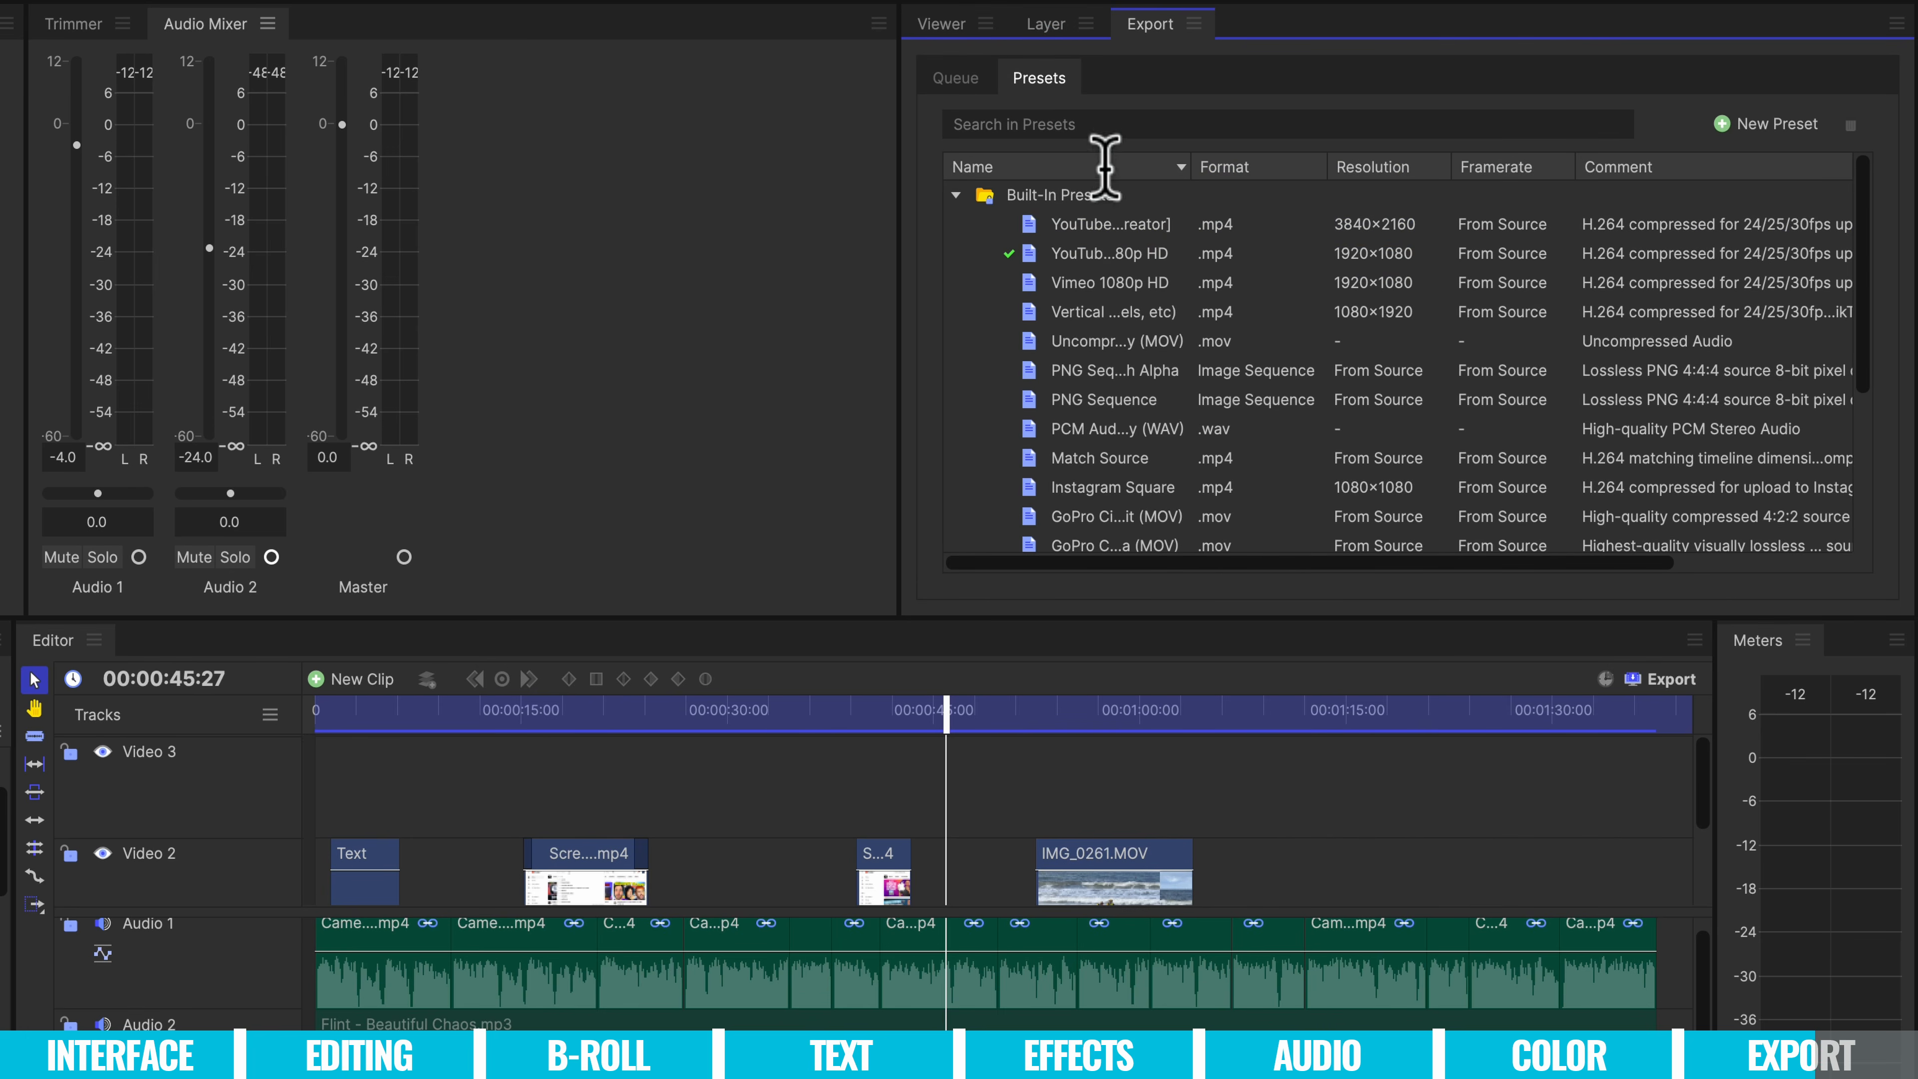
left_click(1793, 127)
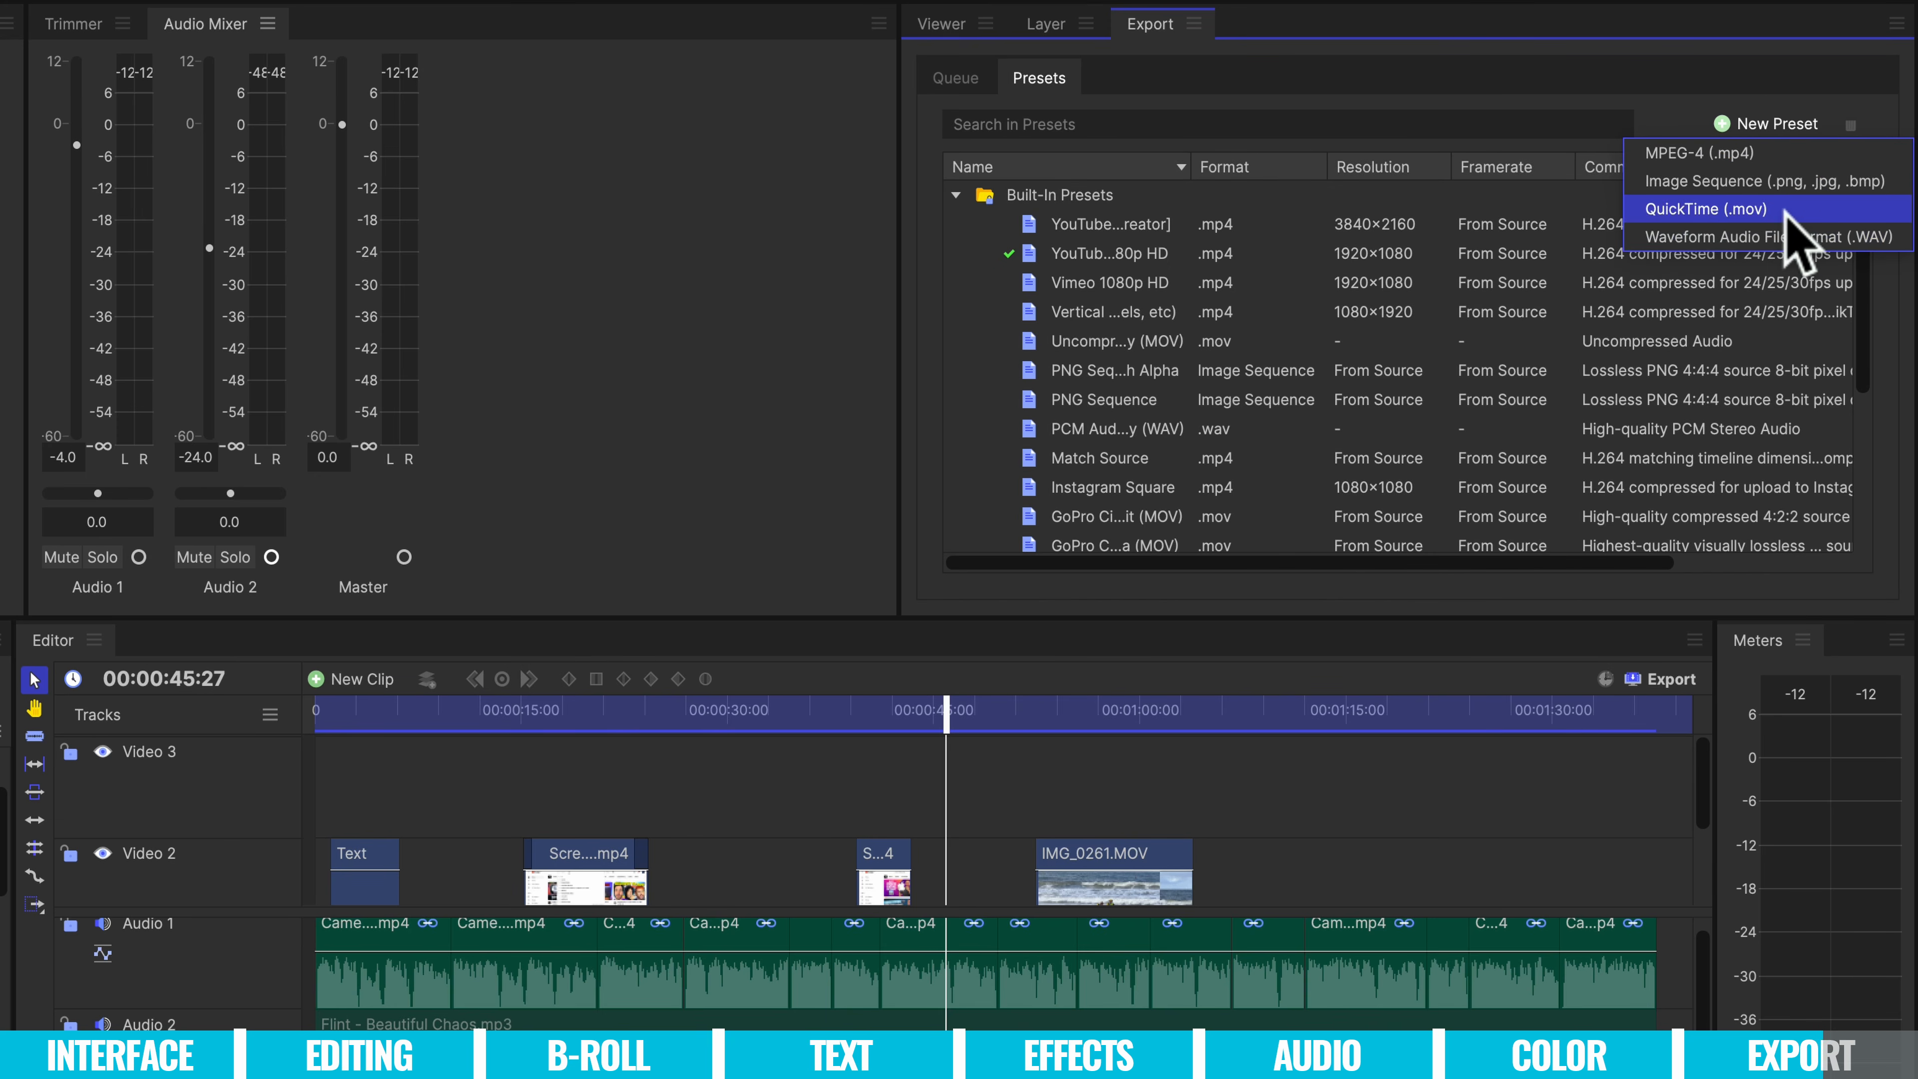
left_click(1806, 162)
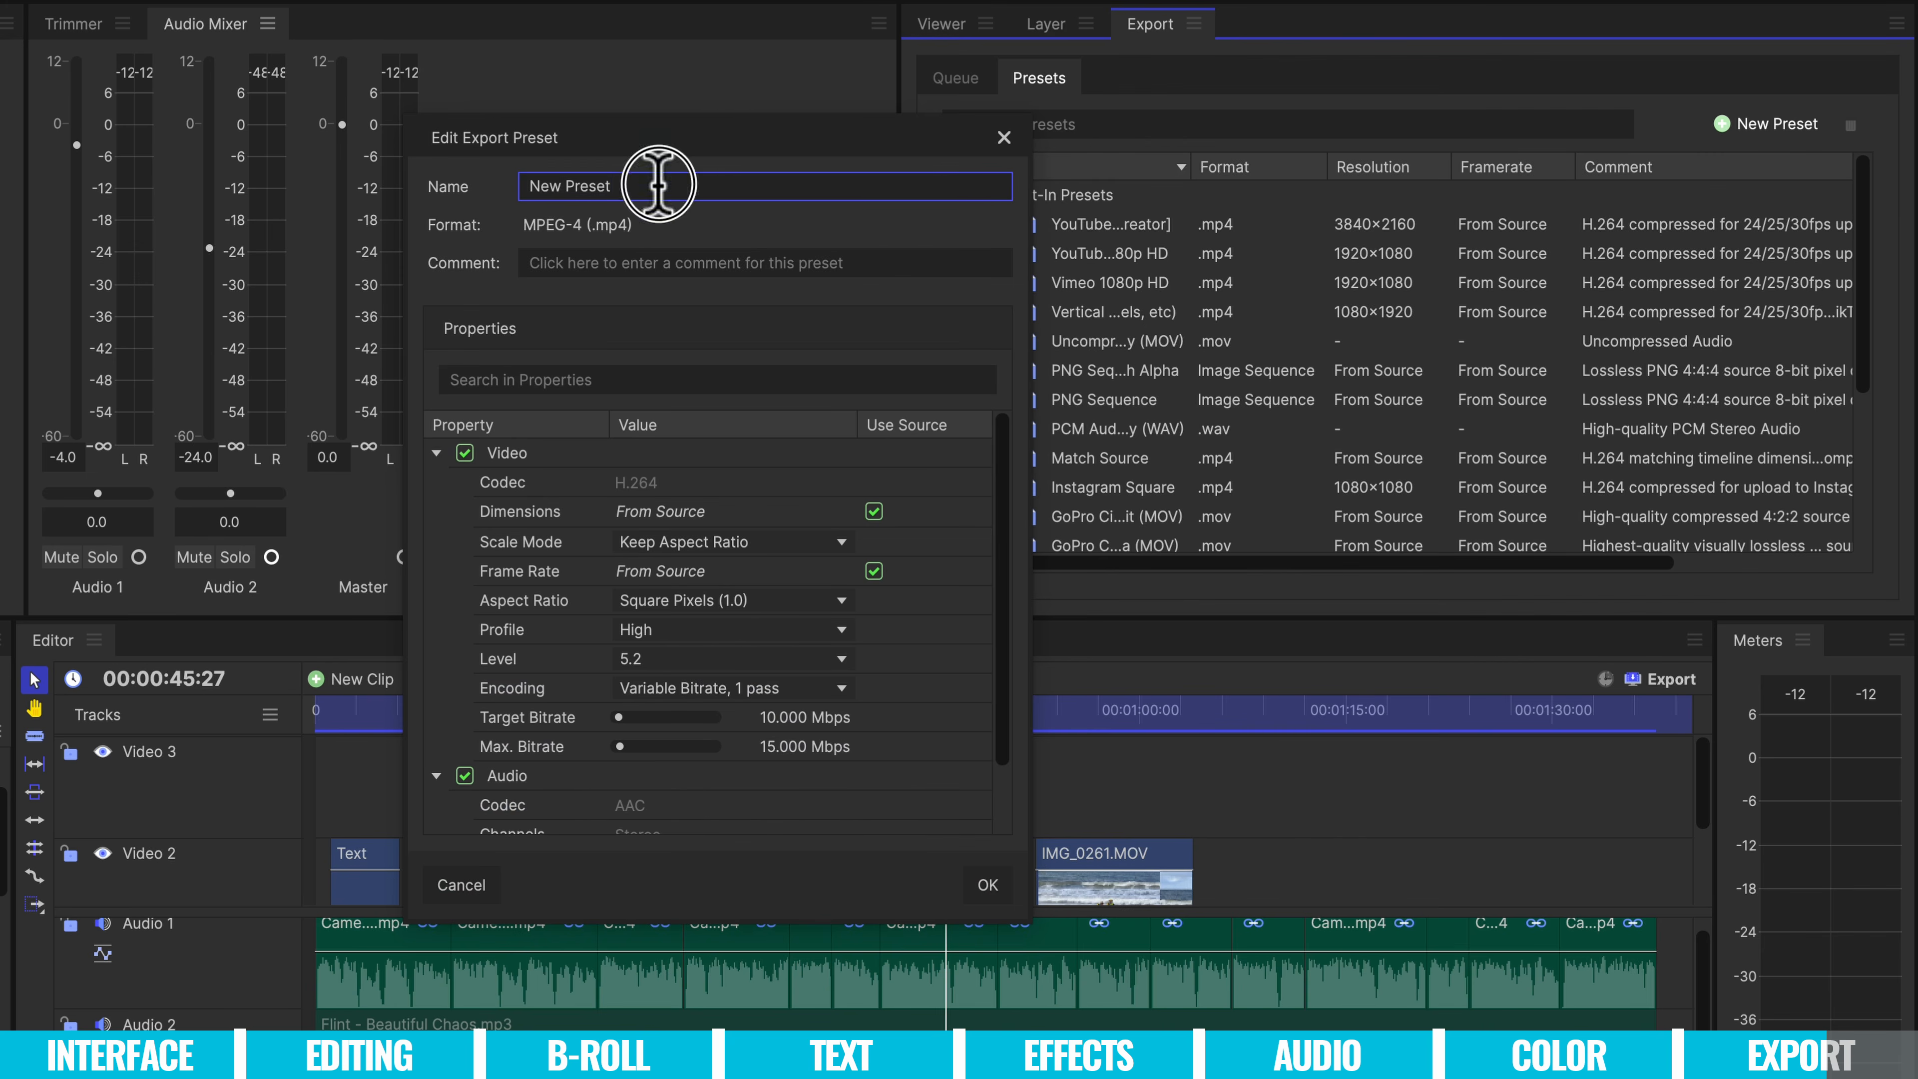
left_click_drag(660, 185, 298, 173)
type("JB Settings")
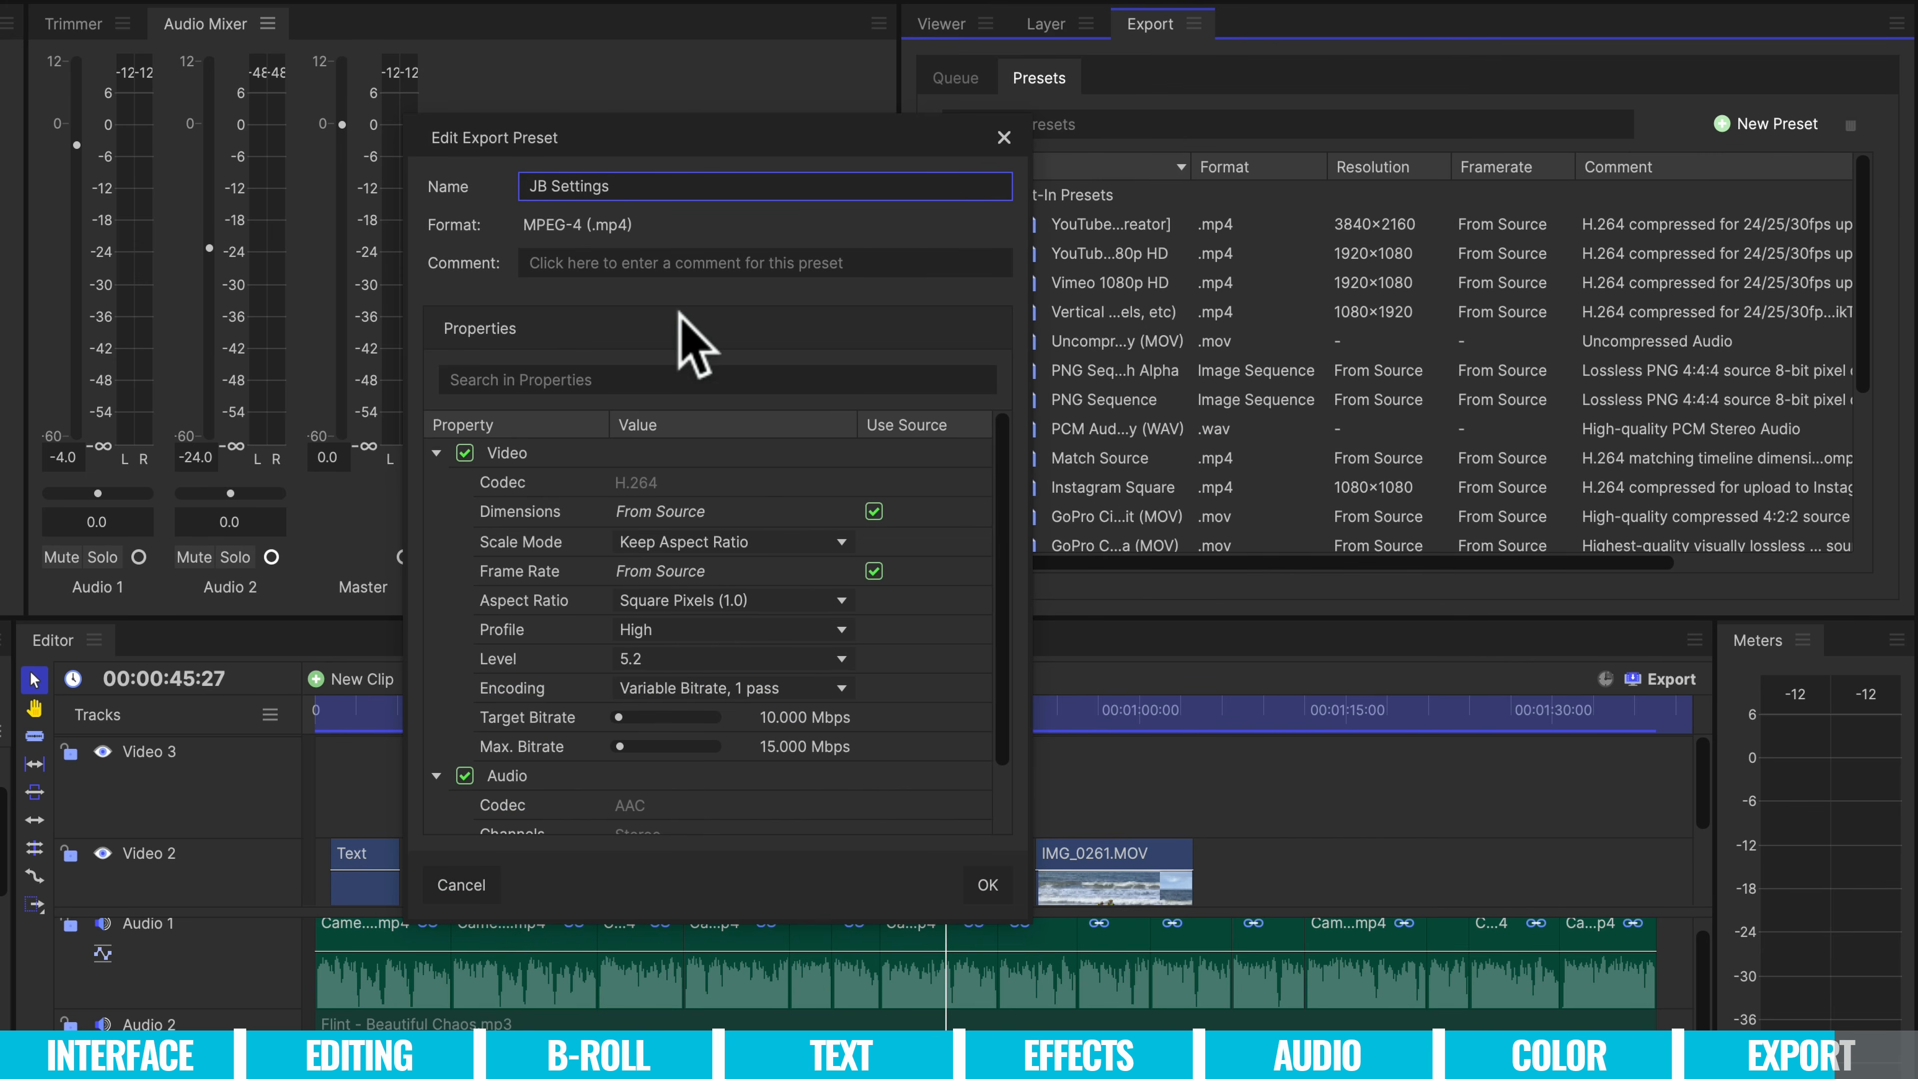
left_click(856, 506)
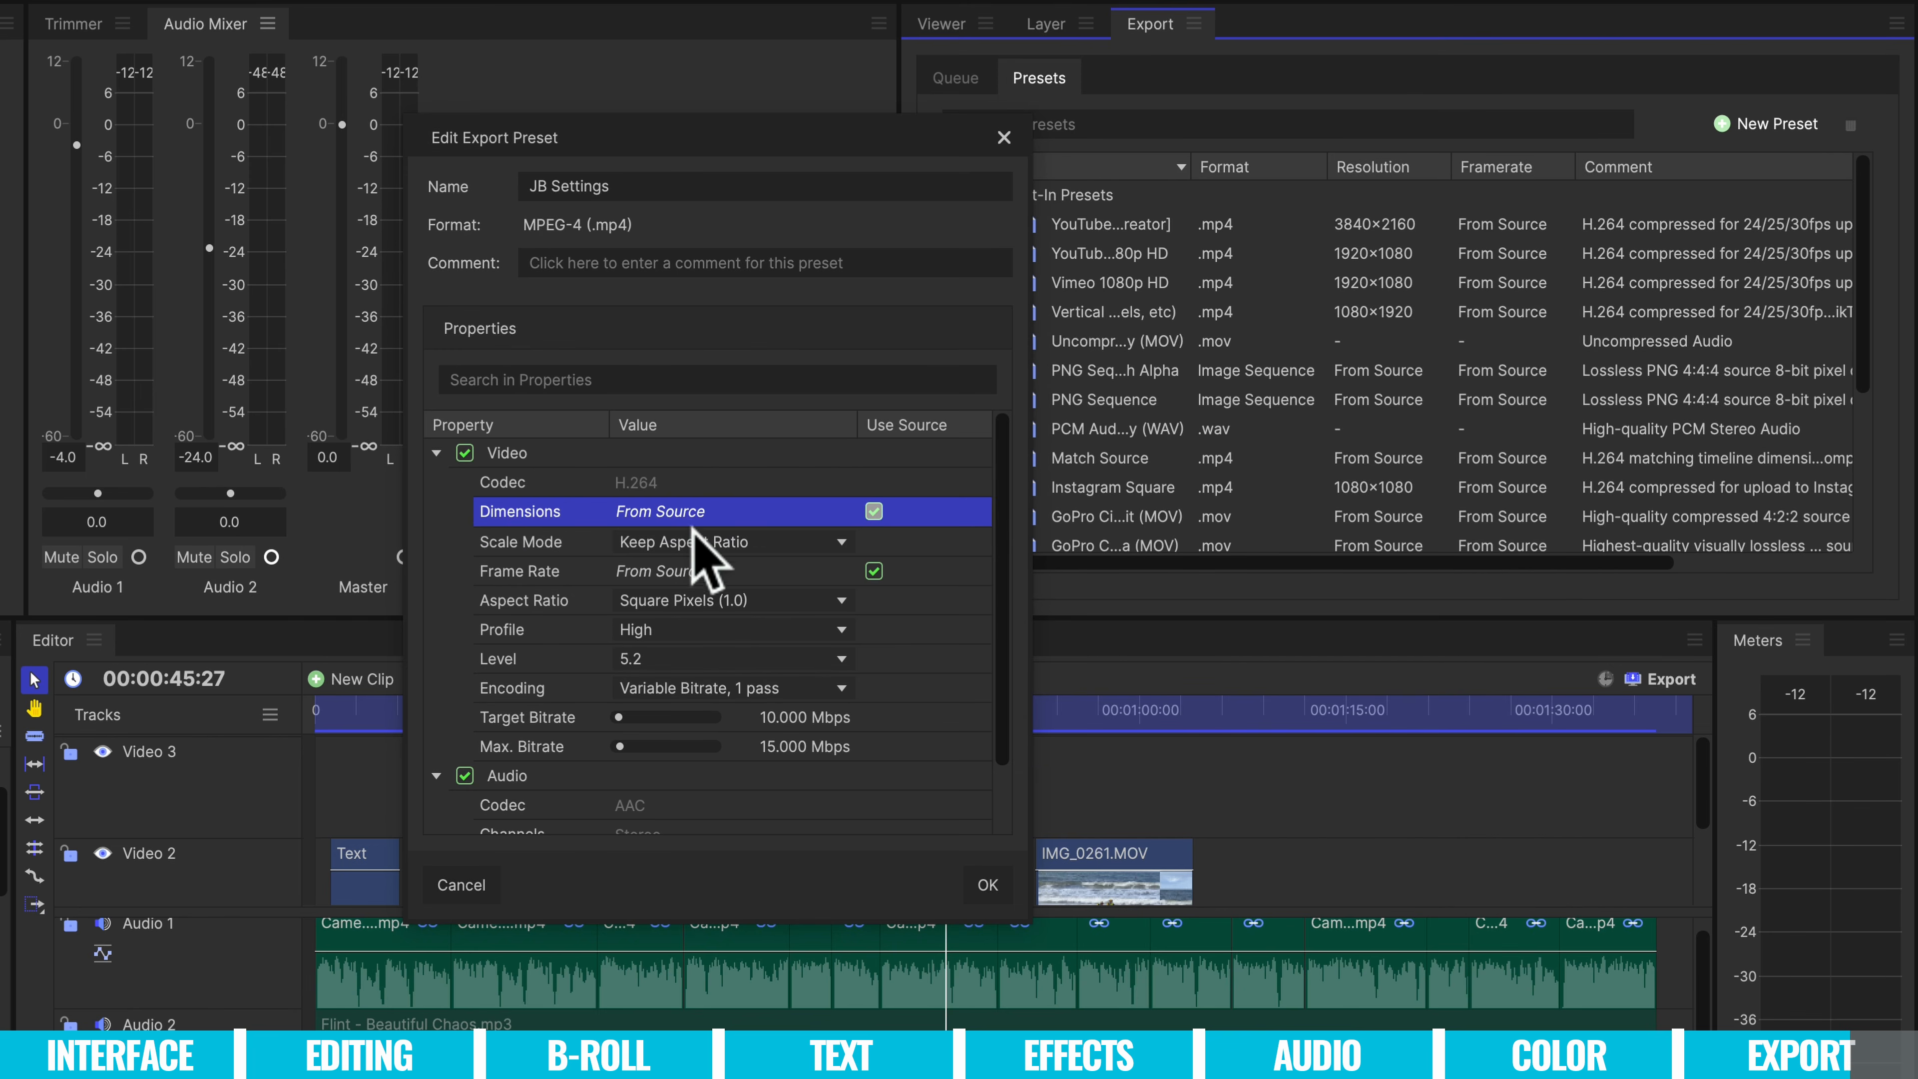
scroll(721, 740, "down", 1)
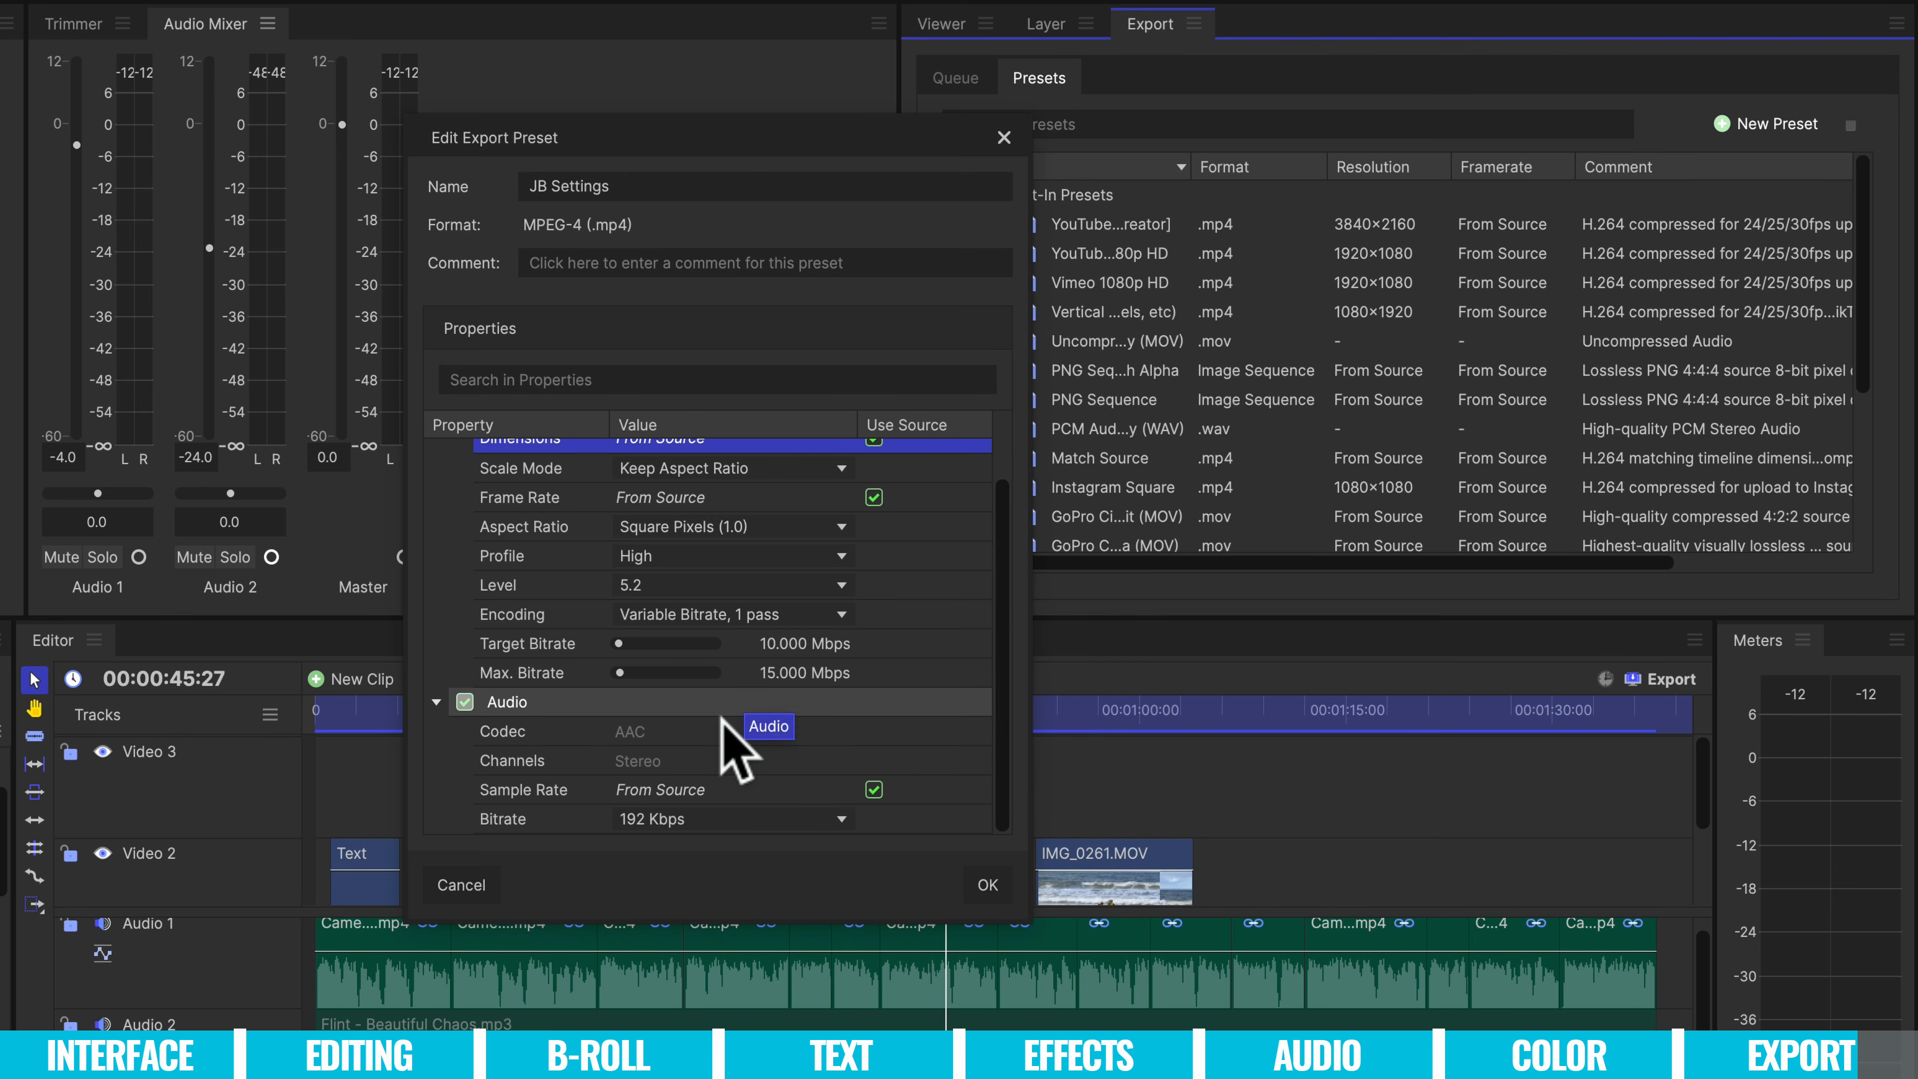
left_click(1001, 135)
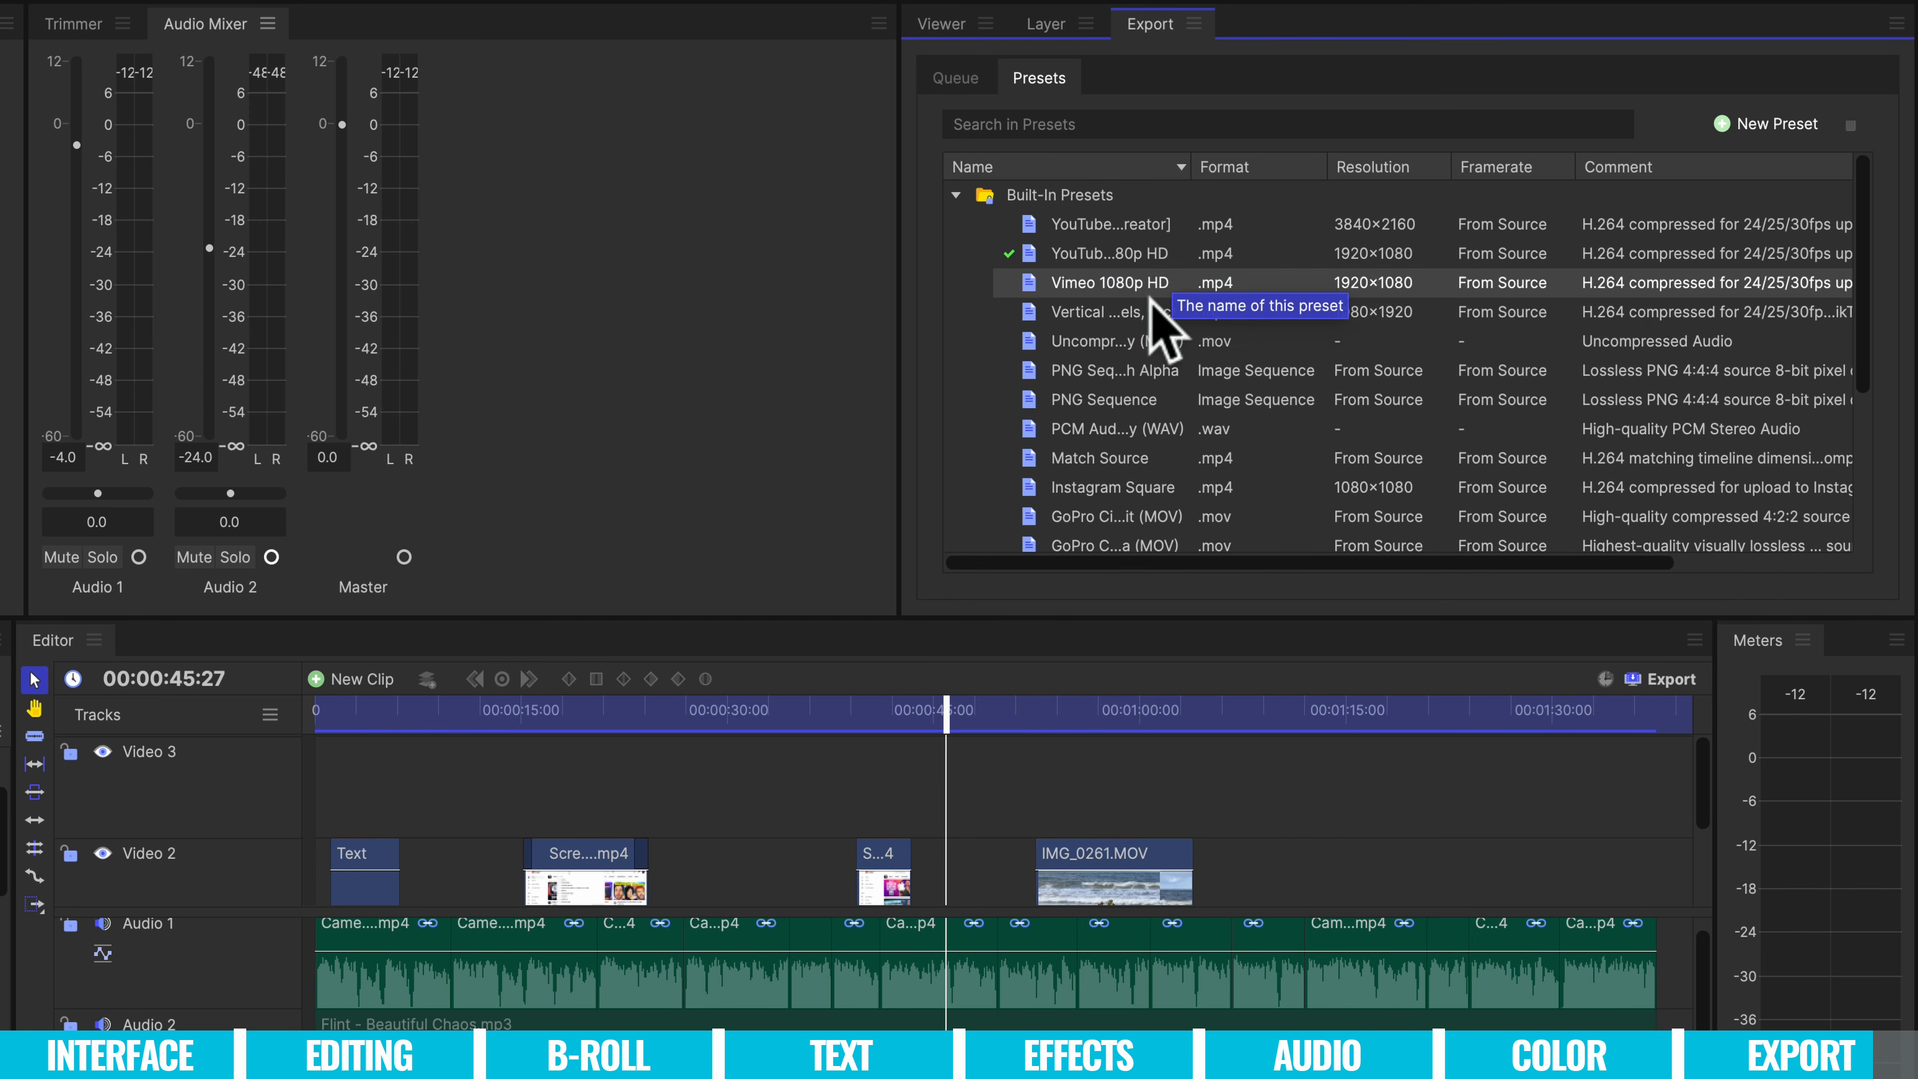
Set the queued export's output to JBEdit.mp4 in the Desktop folder and start exporting.
left_click(968, 78)
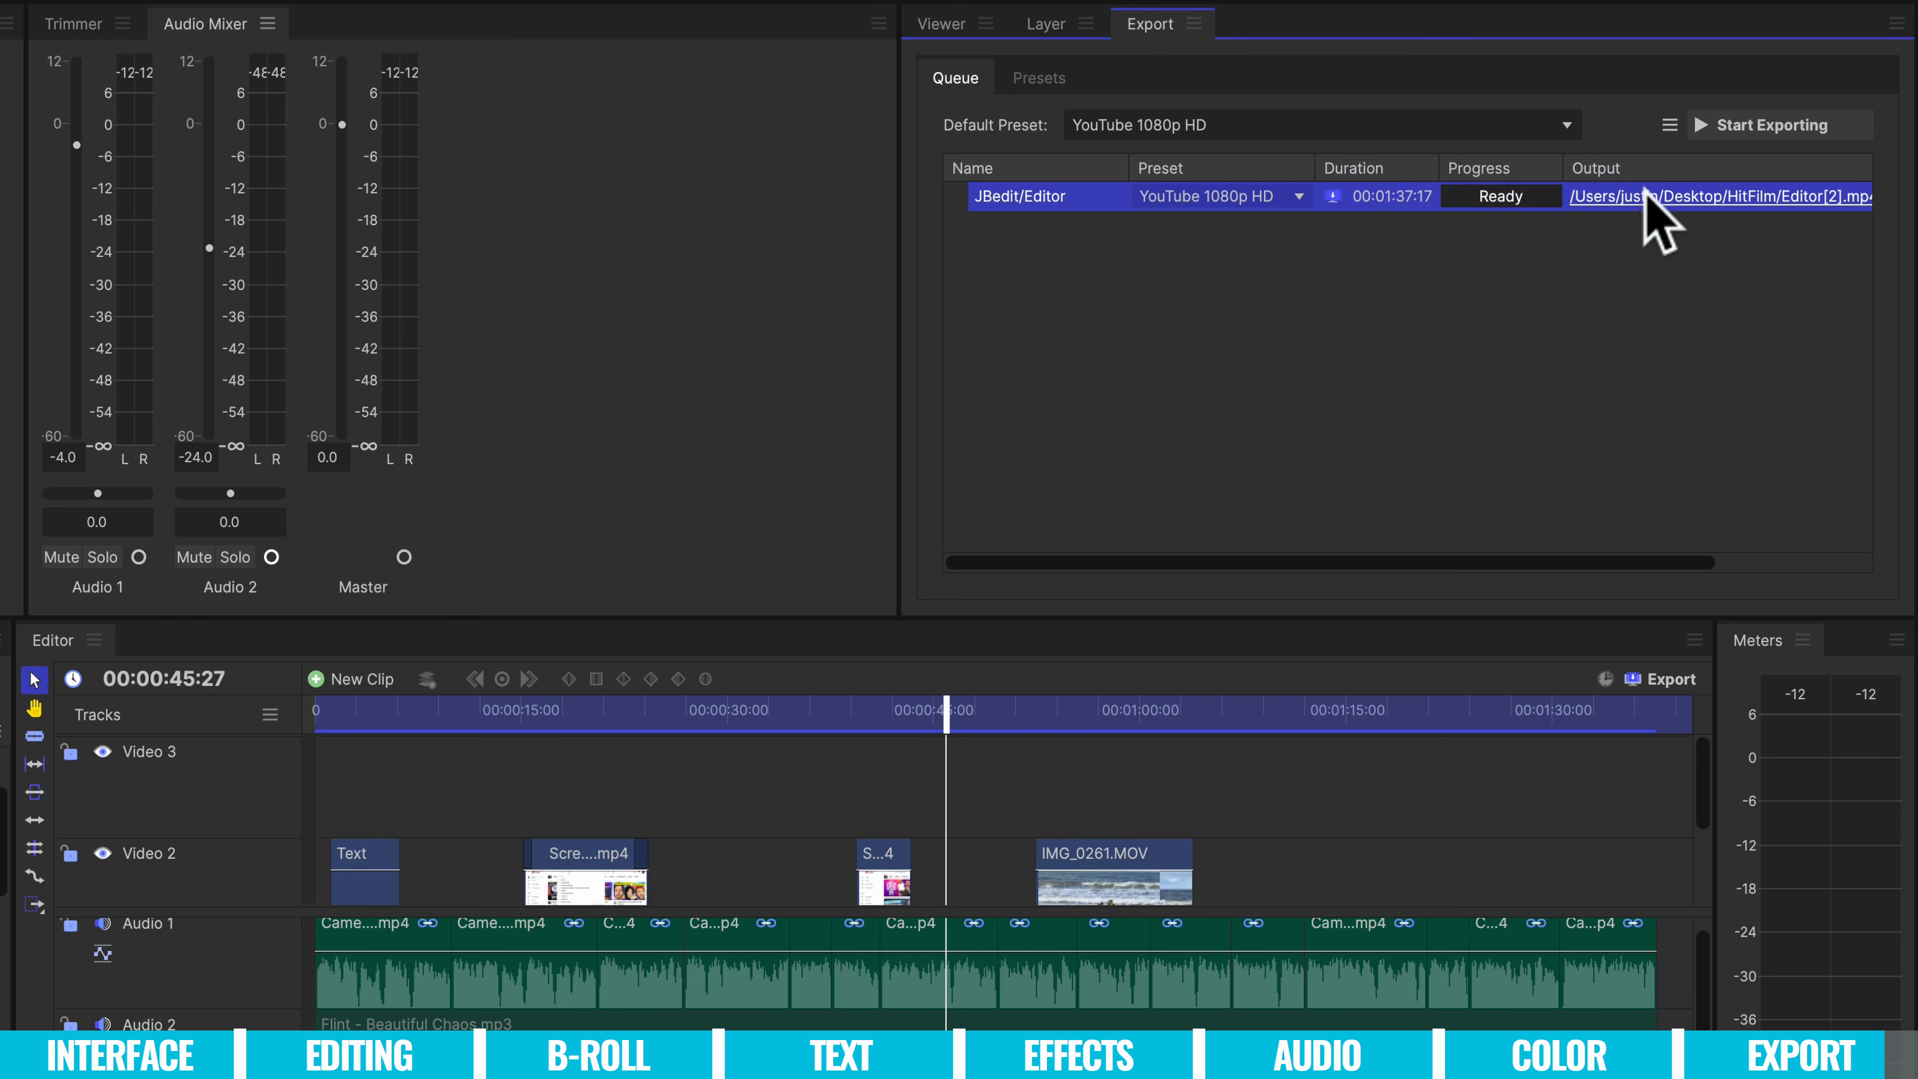
left_click(1776, 203)
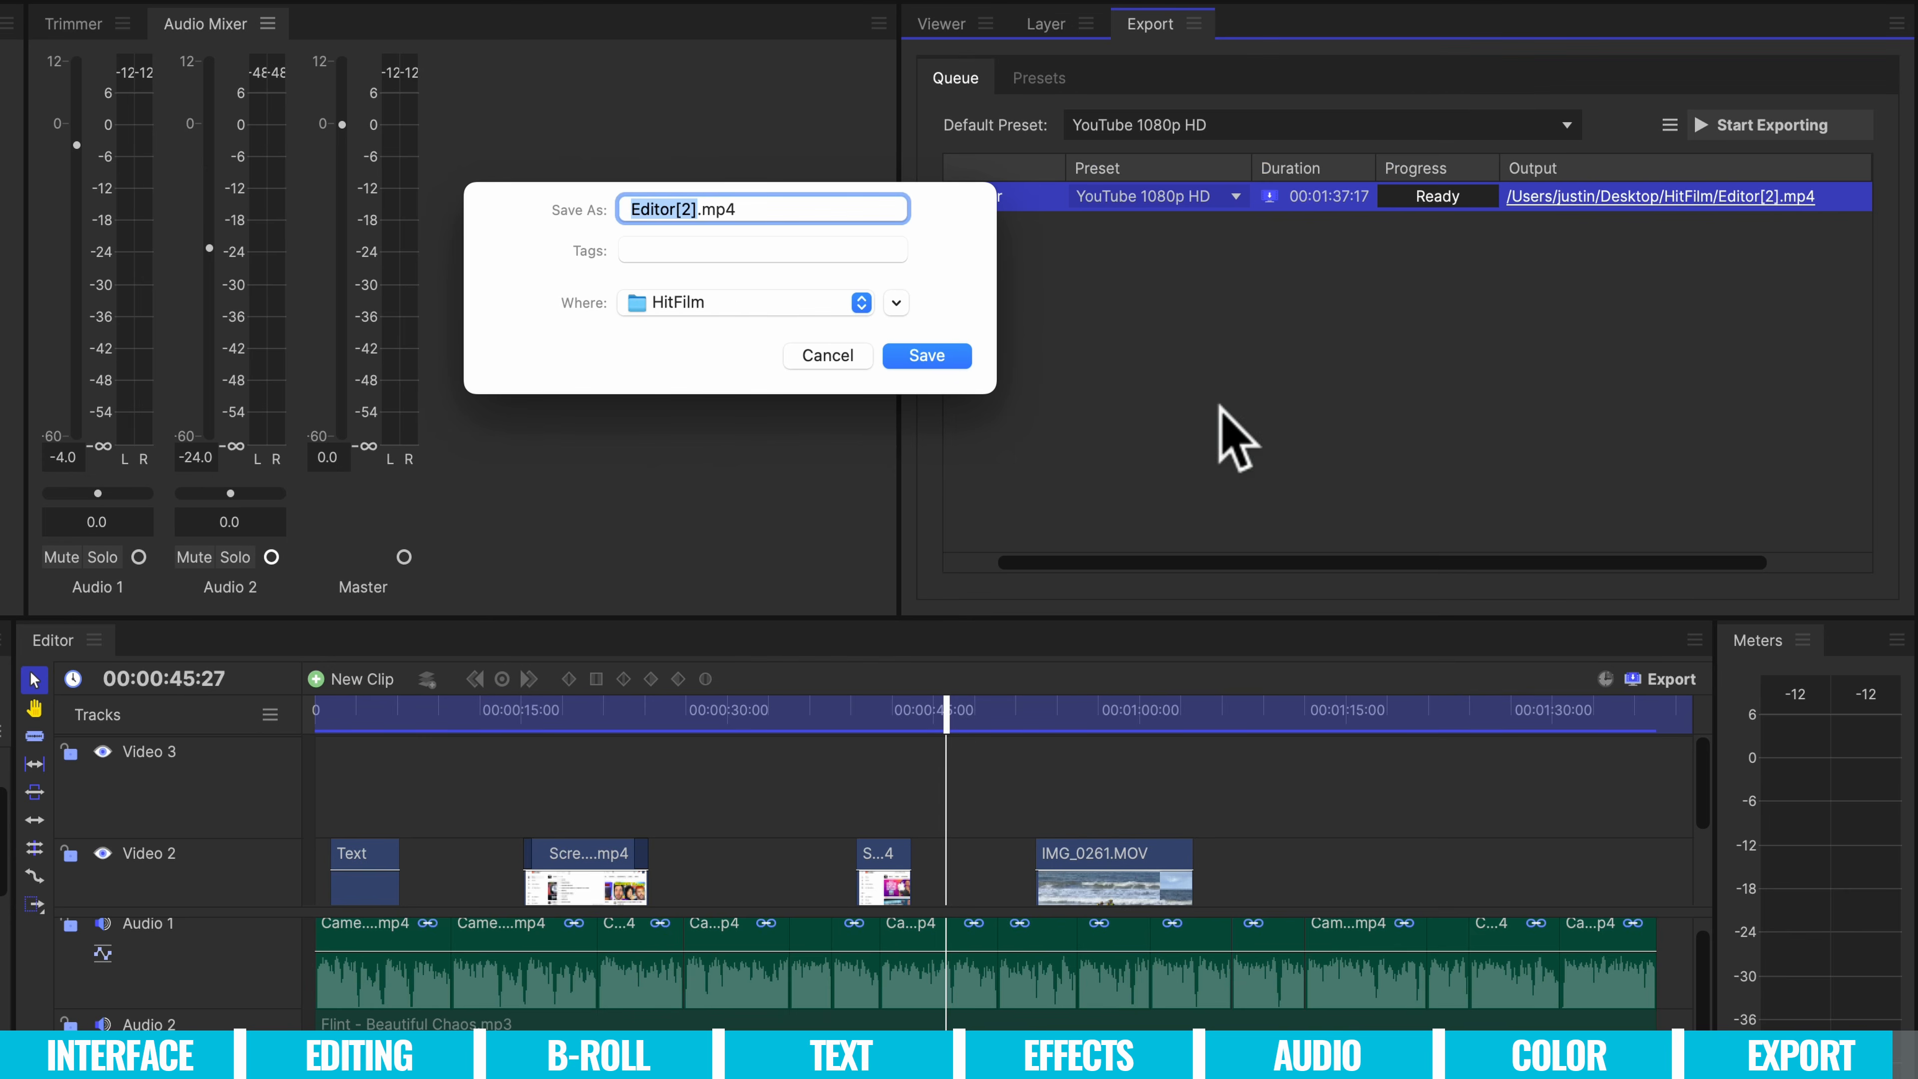
left_click(800, 302)
left_click(725, 332)
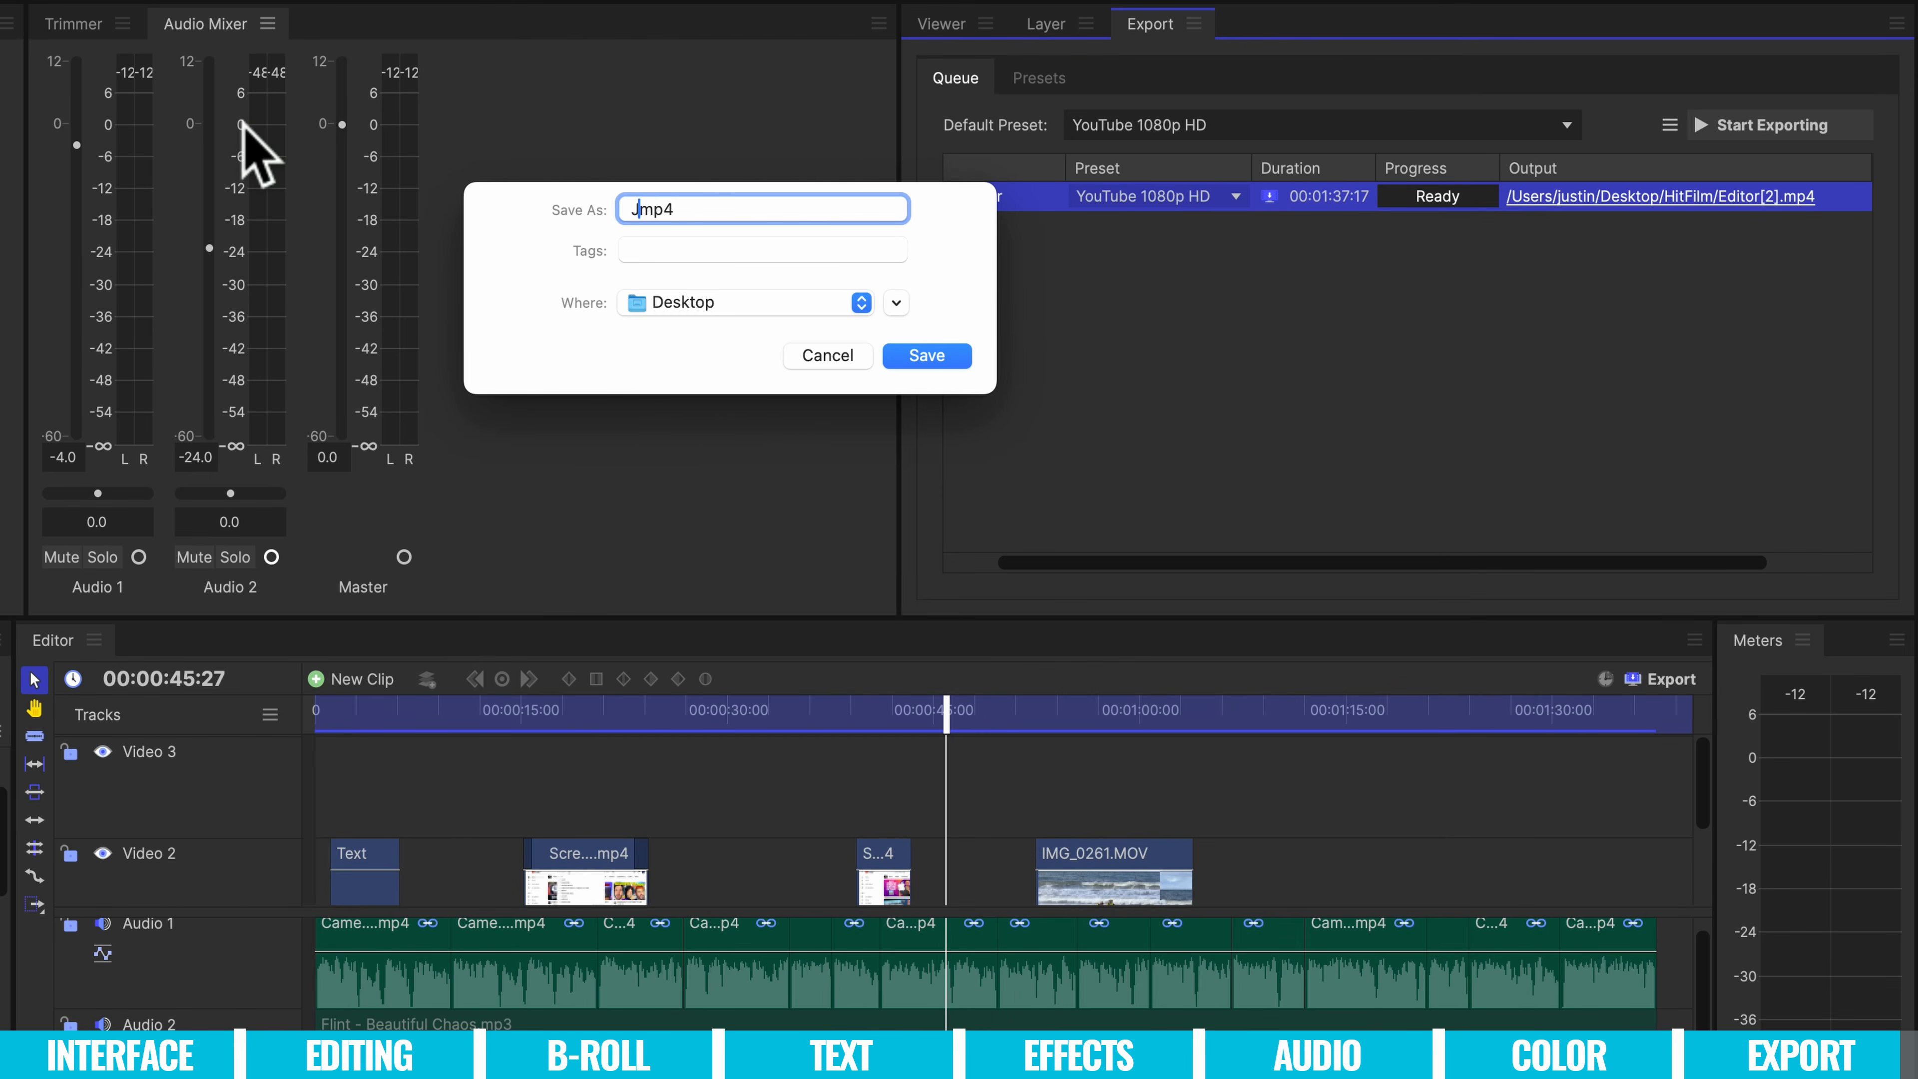
type("JBEdit.")
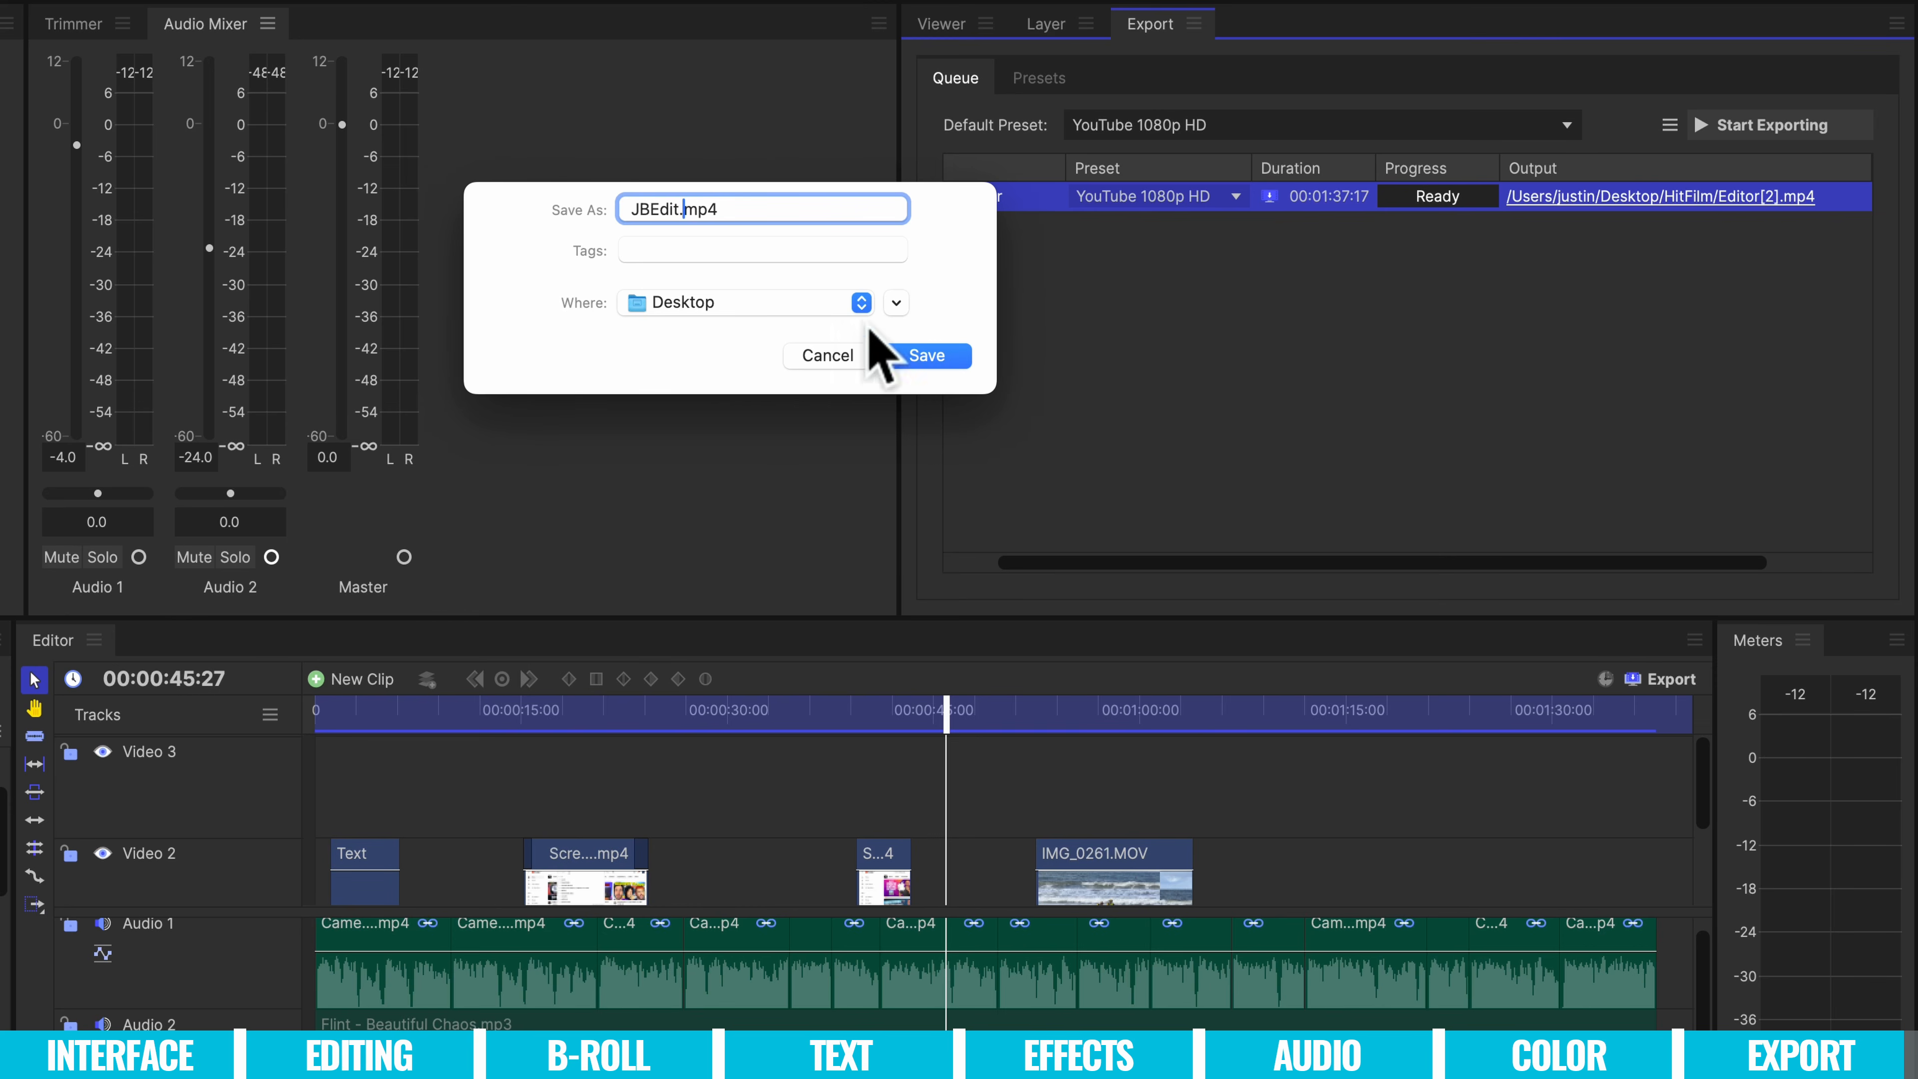
left_click(956, 358)
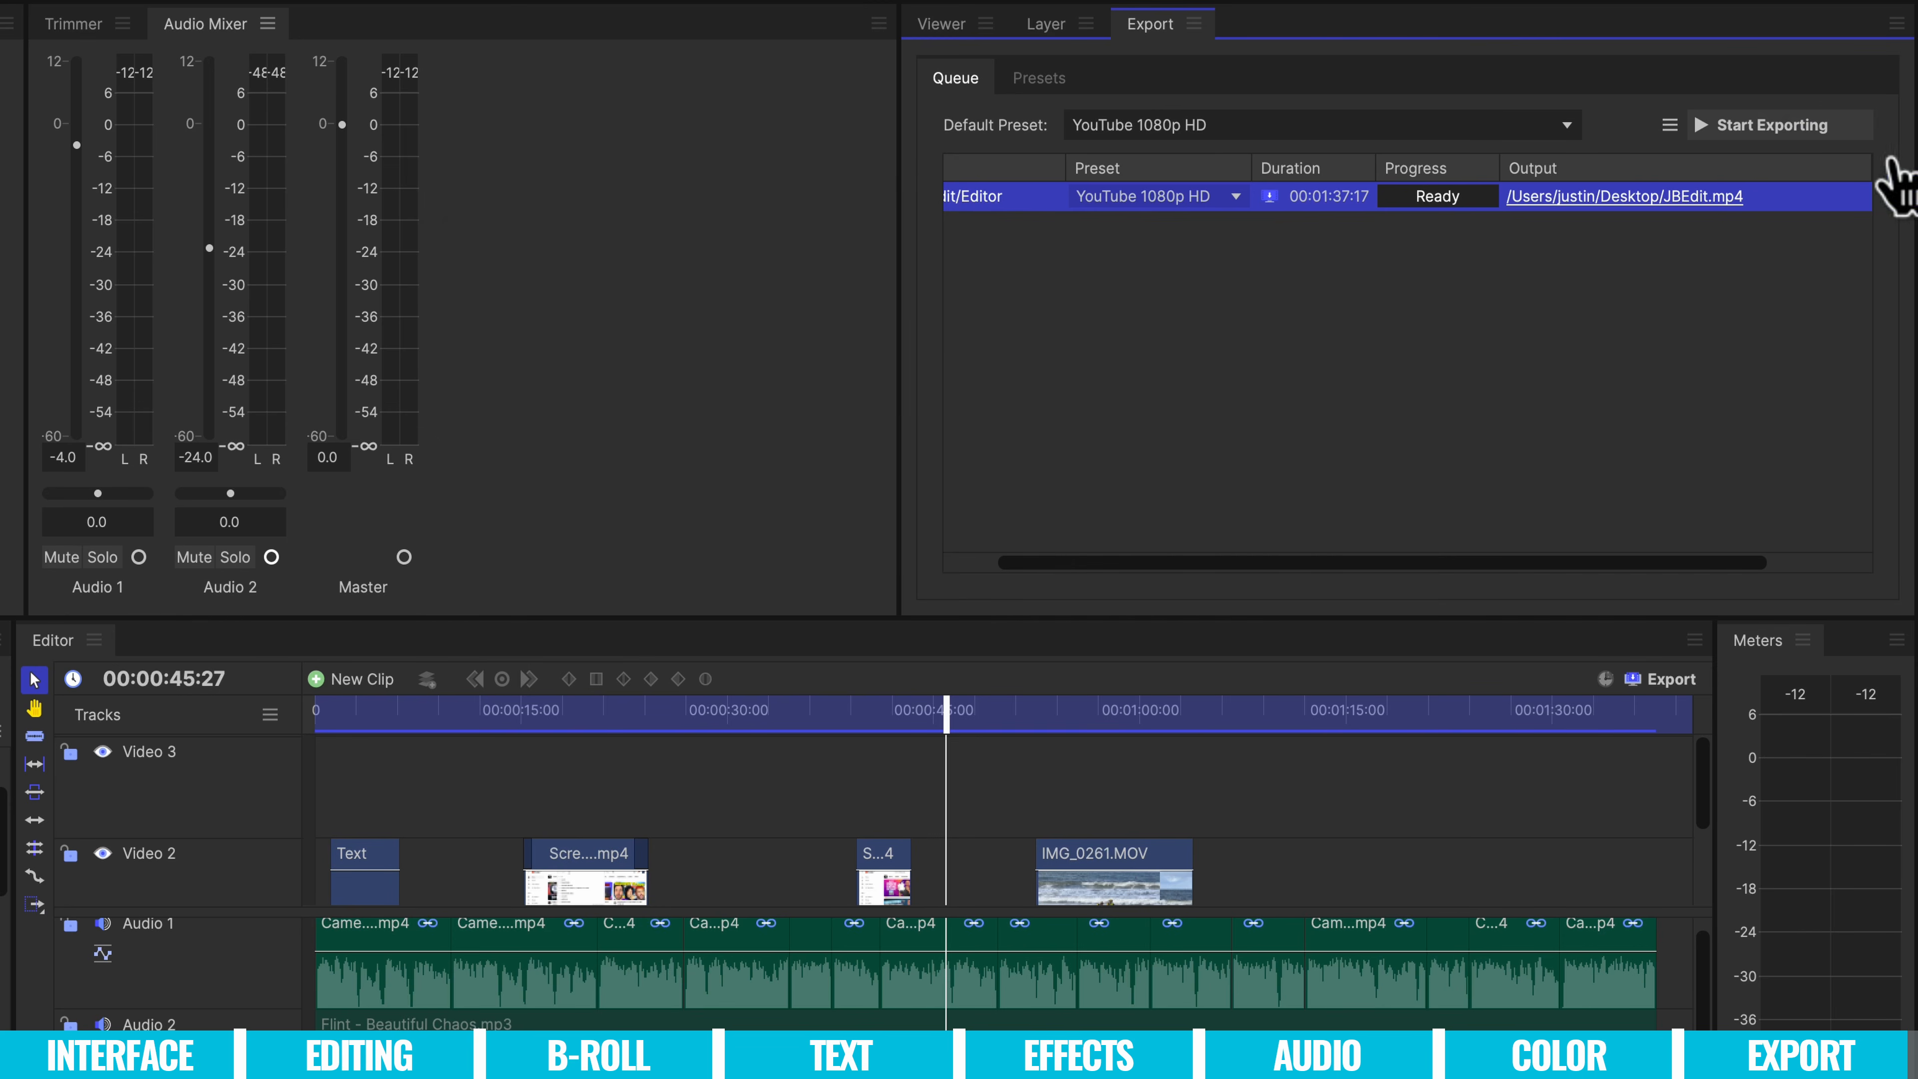
left_click(1827, 127)
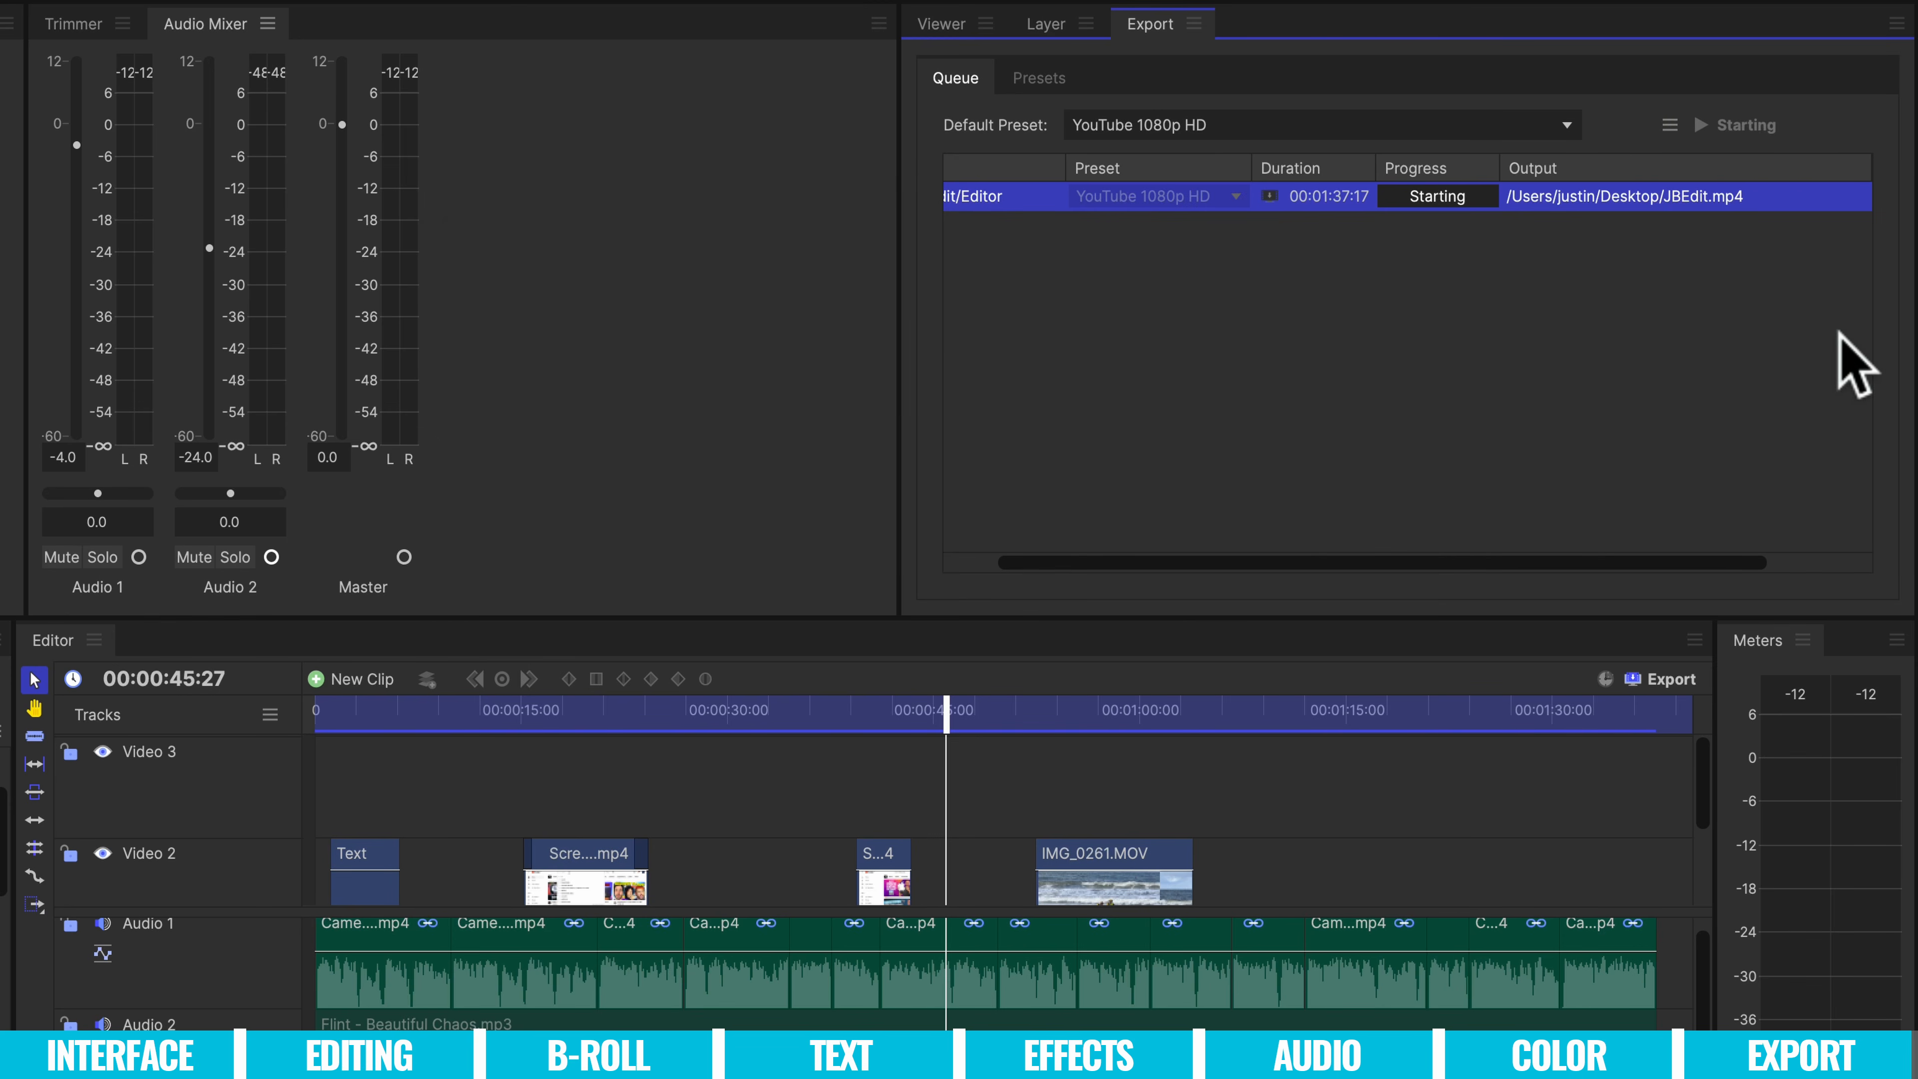